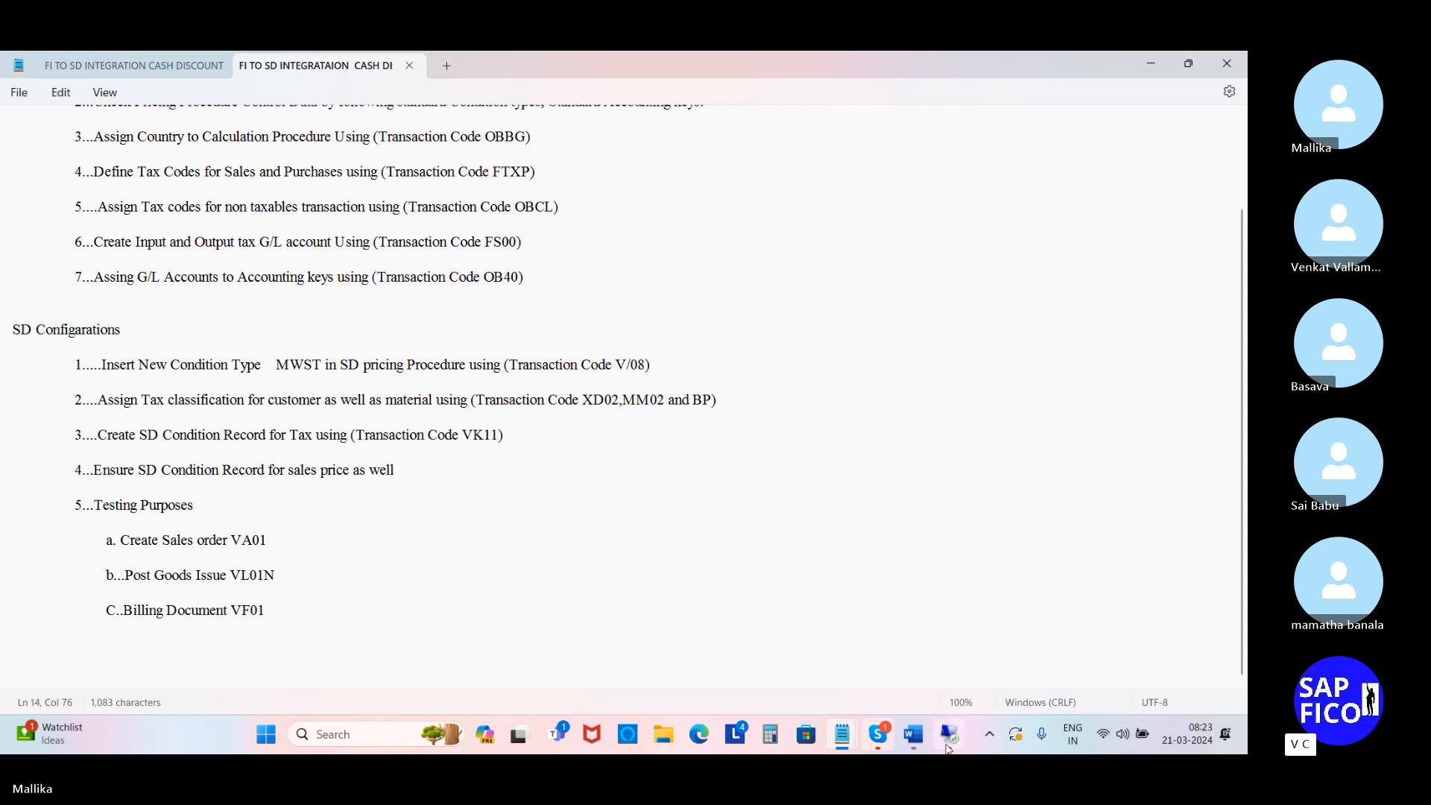
Step: Switch to the SAP session and open transaction V/08 for maintaining pricing procedures
click(949, 743)
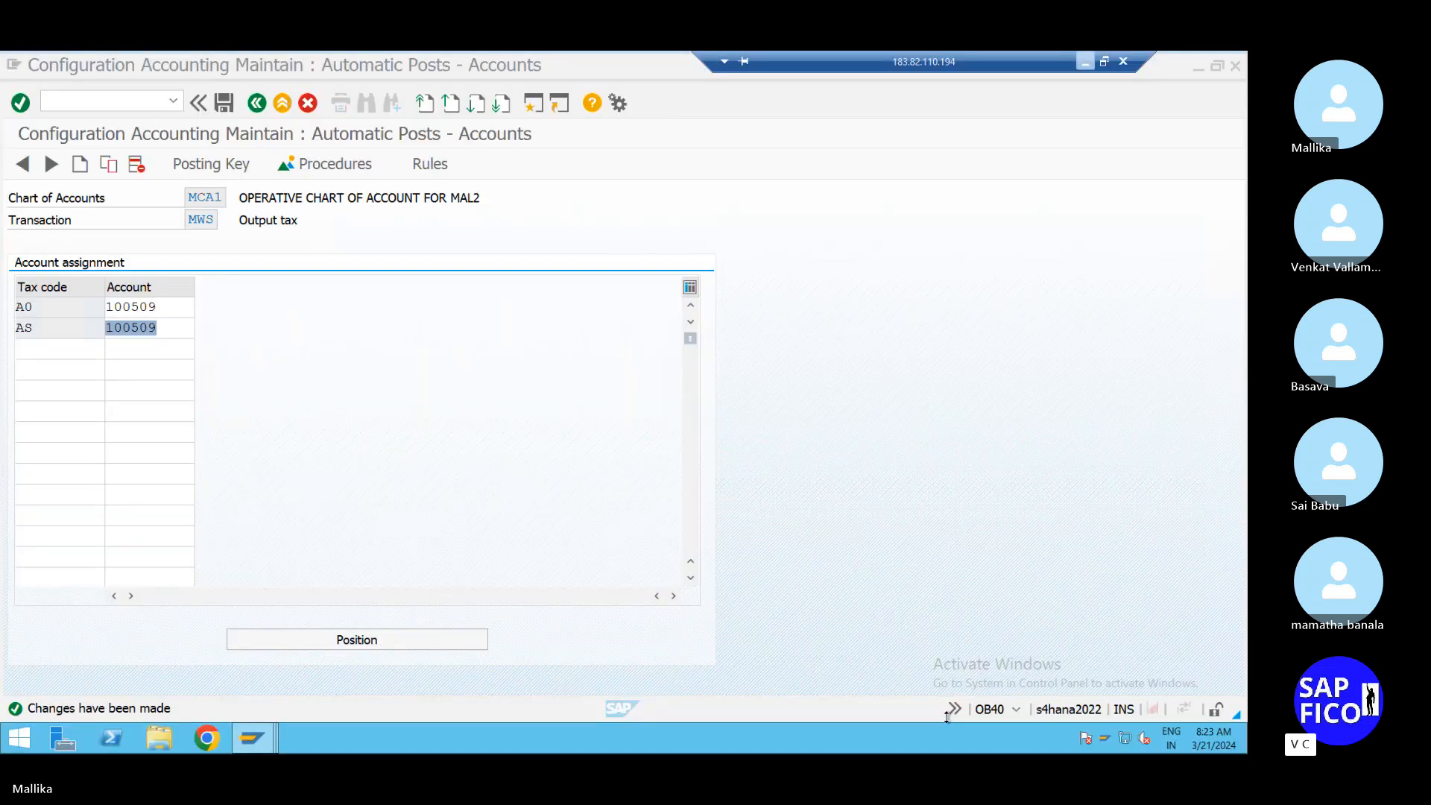
text(/)
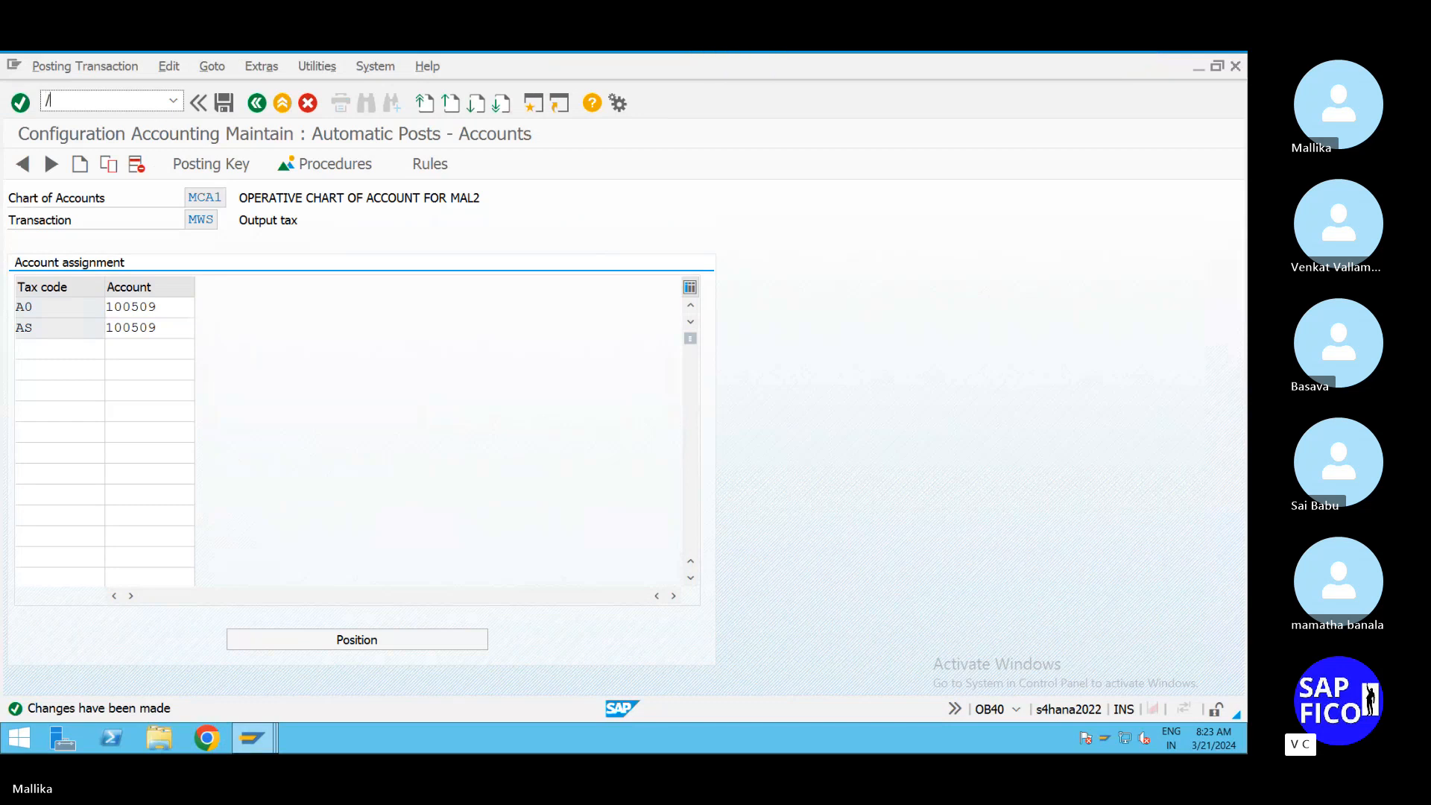
text(NV/08)
key(Return)
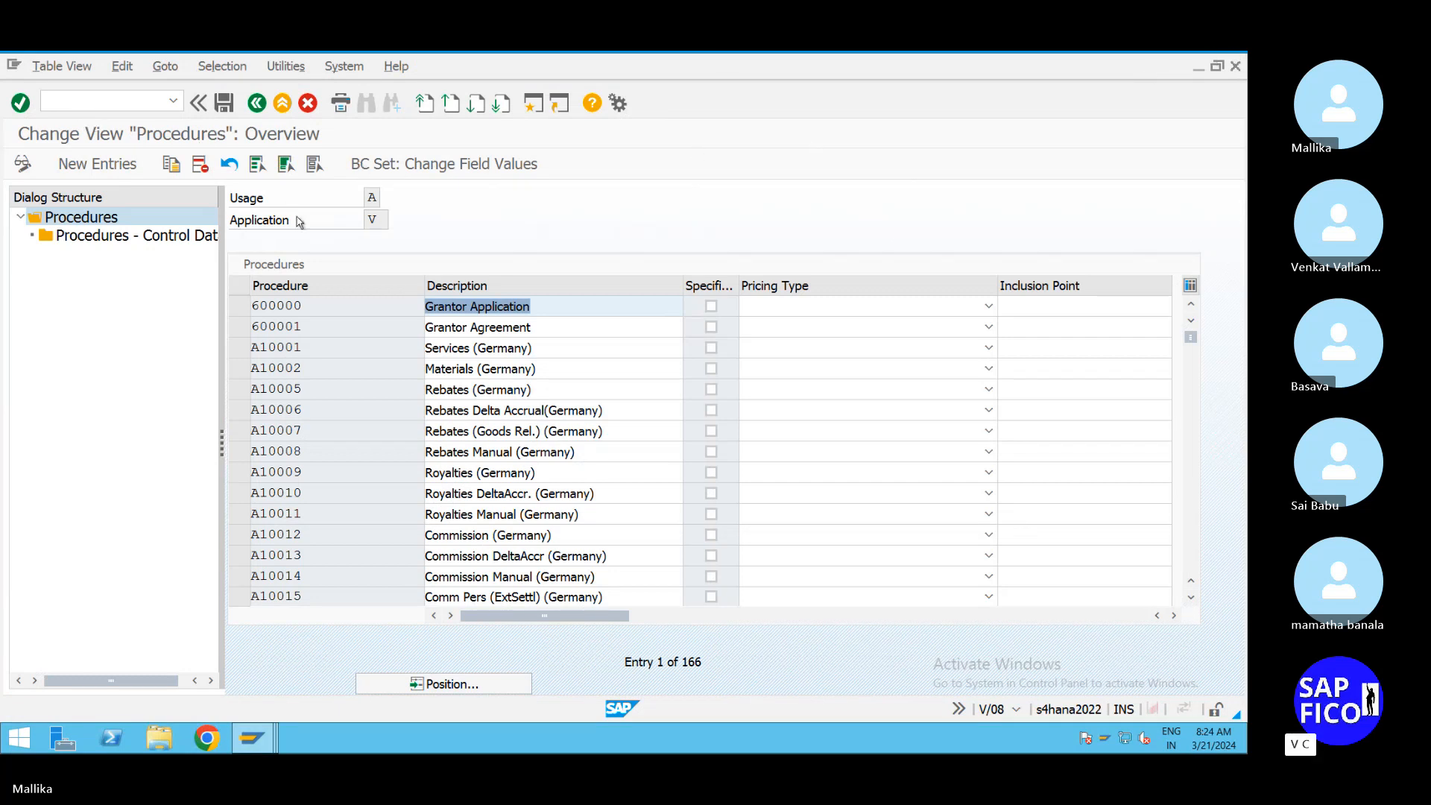
Step: Find the standard pricing procedure RVAA01 and open its control data
click(451, 685)
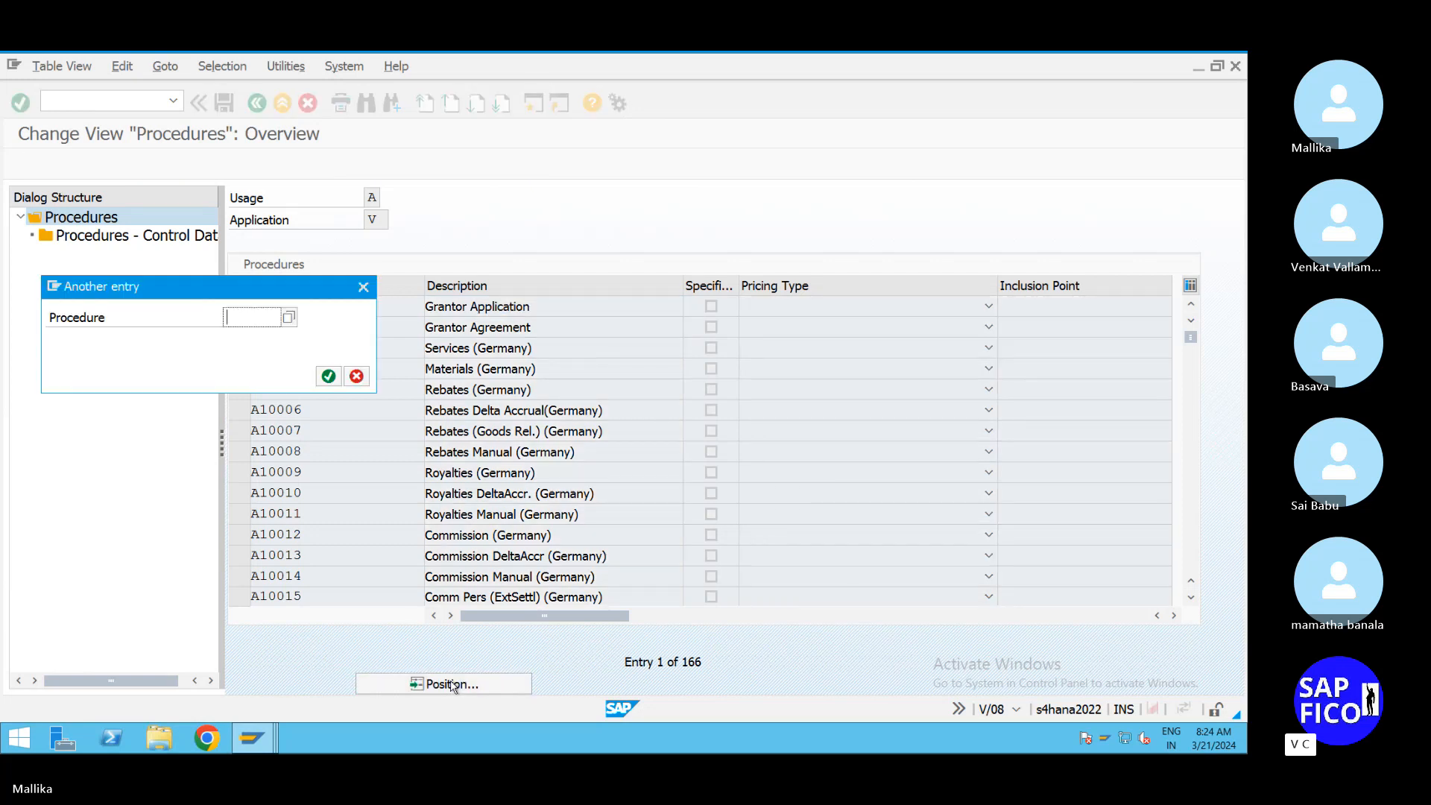
text(RVAA01)
click(330, 378)
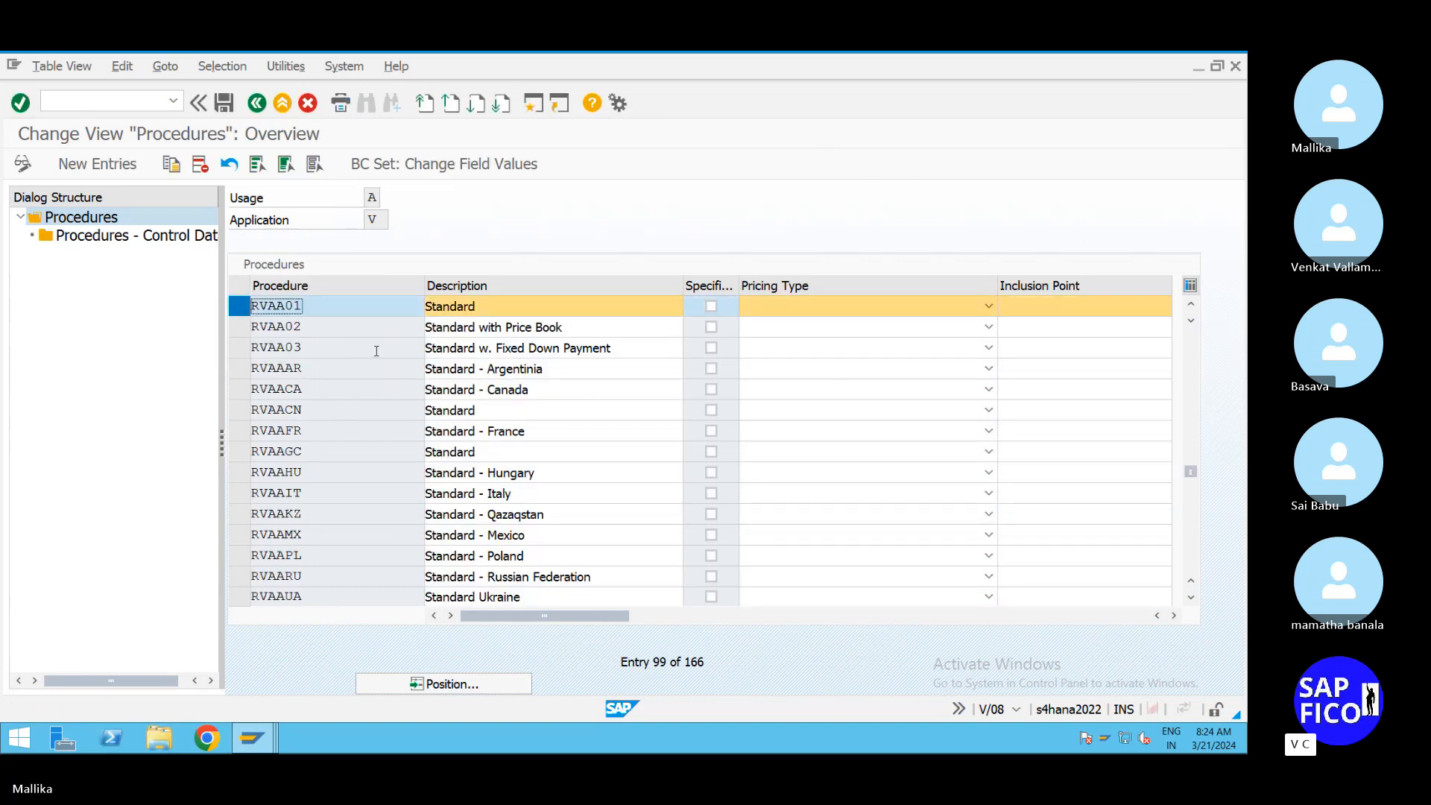
double_click(130, 237)
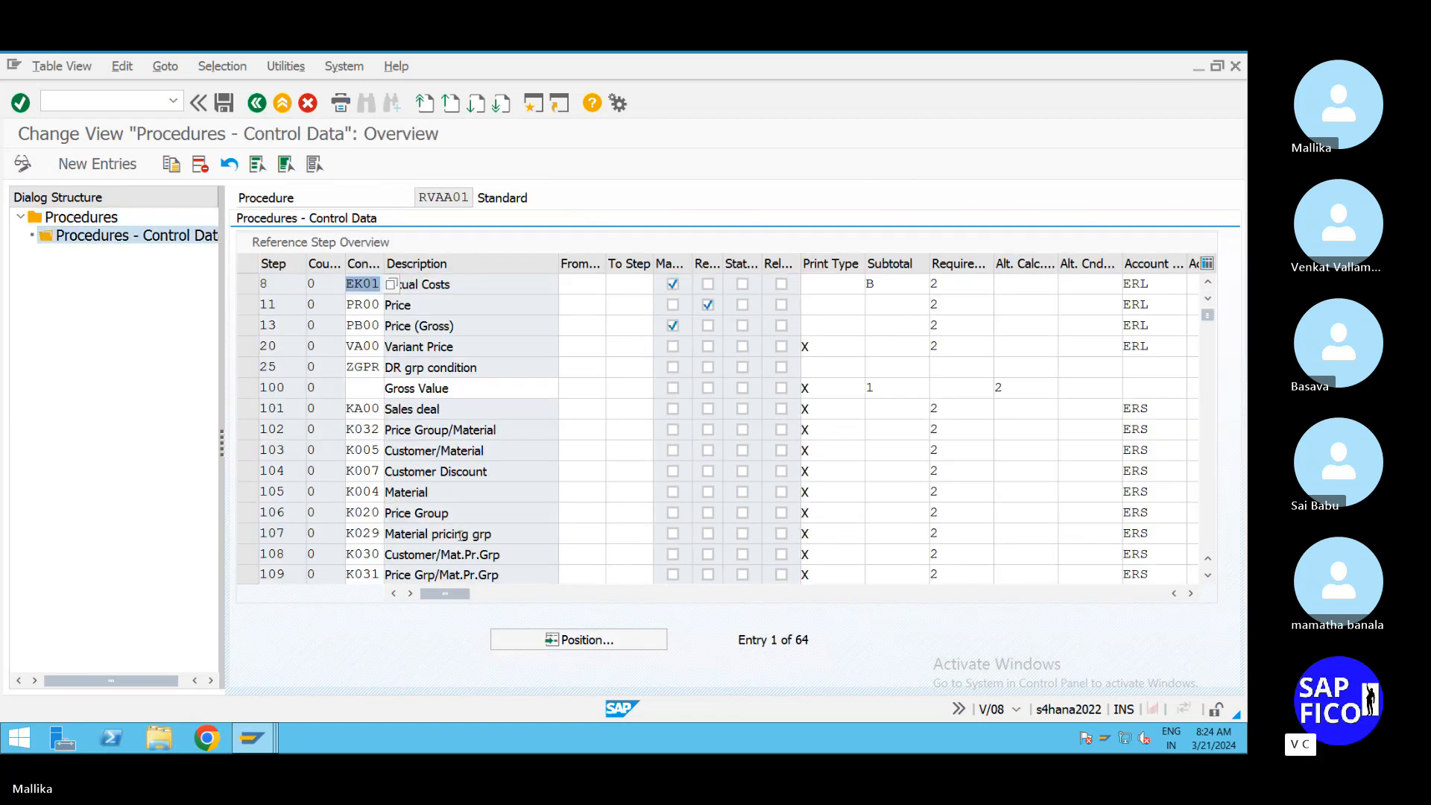
Step: Examine the MWST Output Tax row in RVAA01, including its requirement, alternative condition type and account key columns
scroll(459, 535, down, 3)
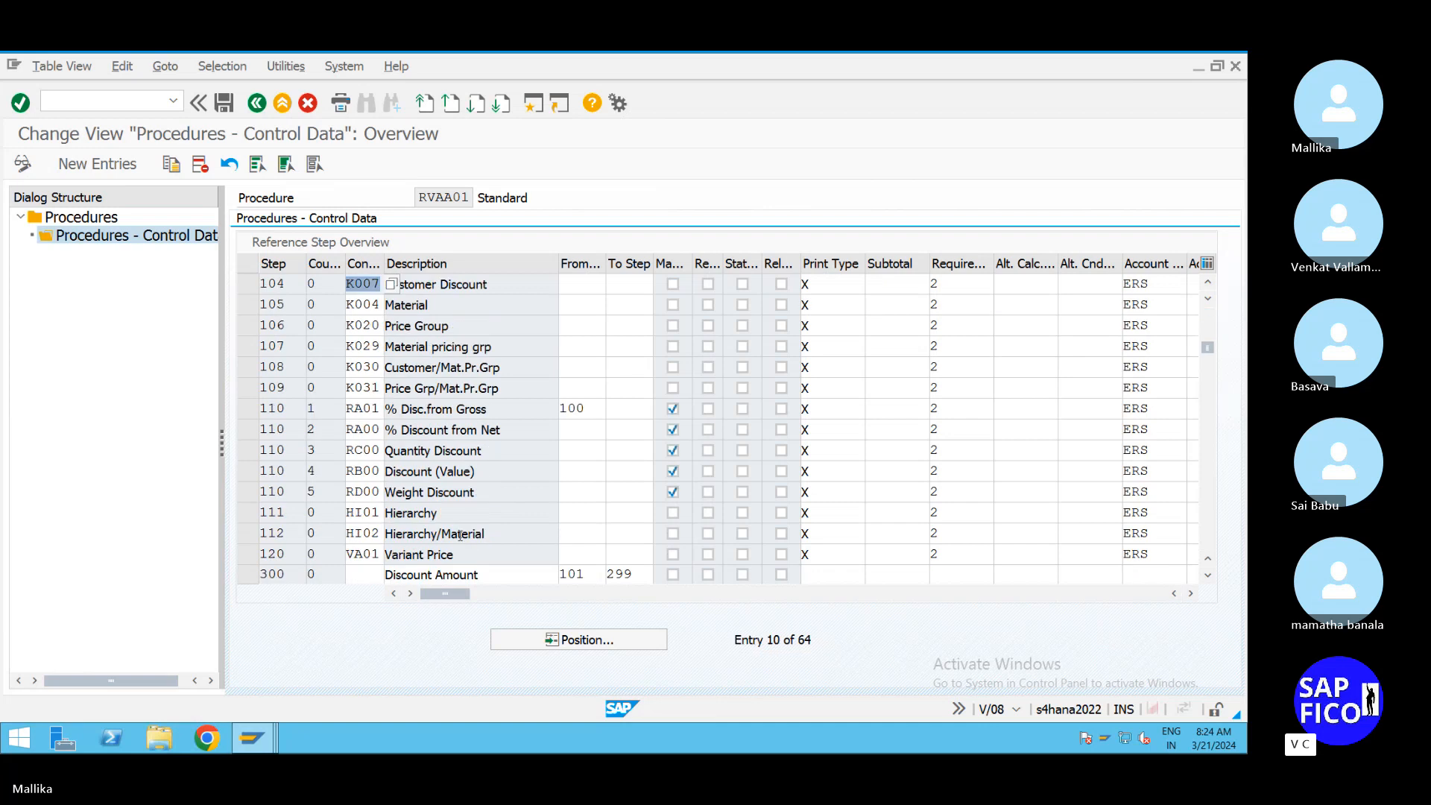
scroll(460, 534, down, 2)
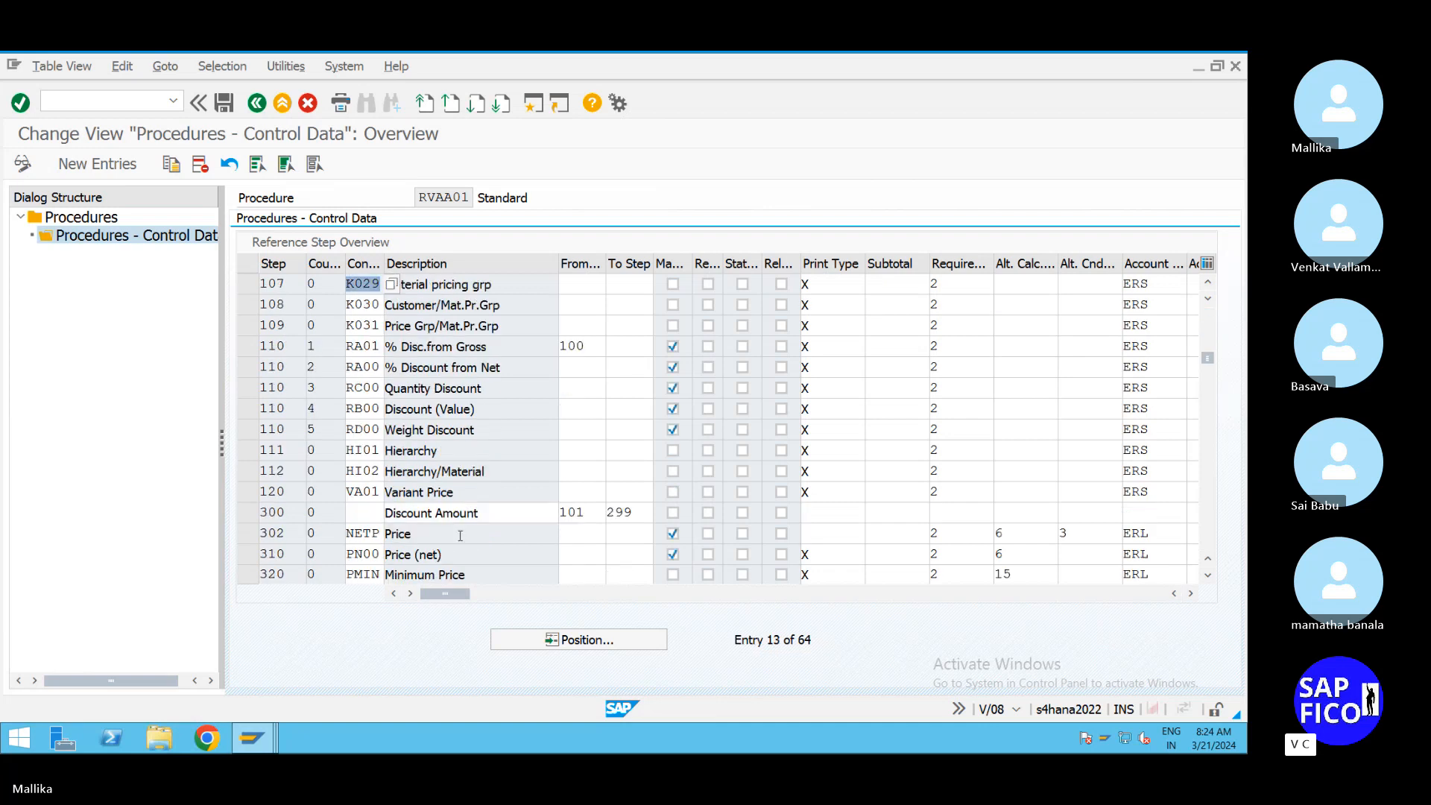
scroll(460, 534, down, 3)
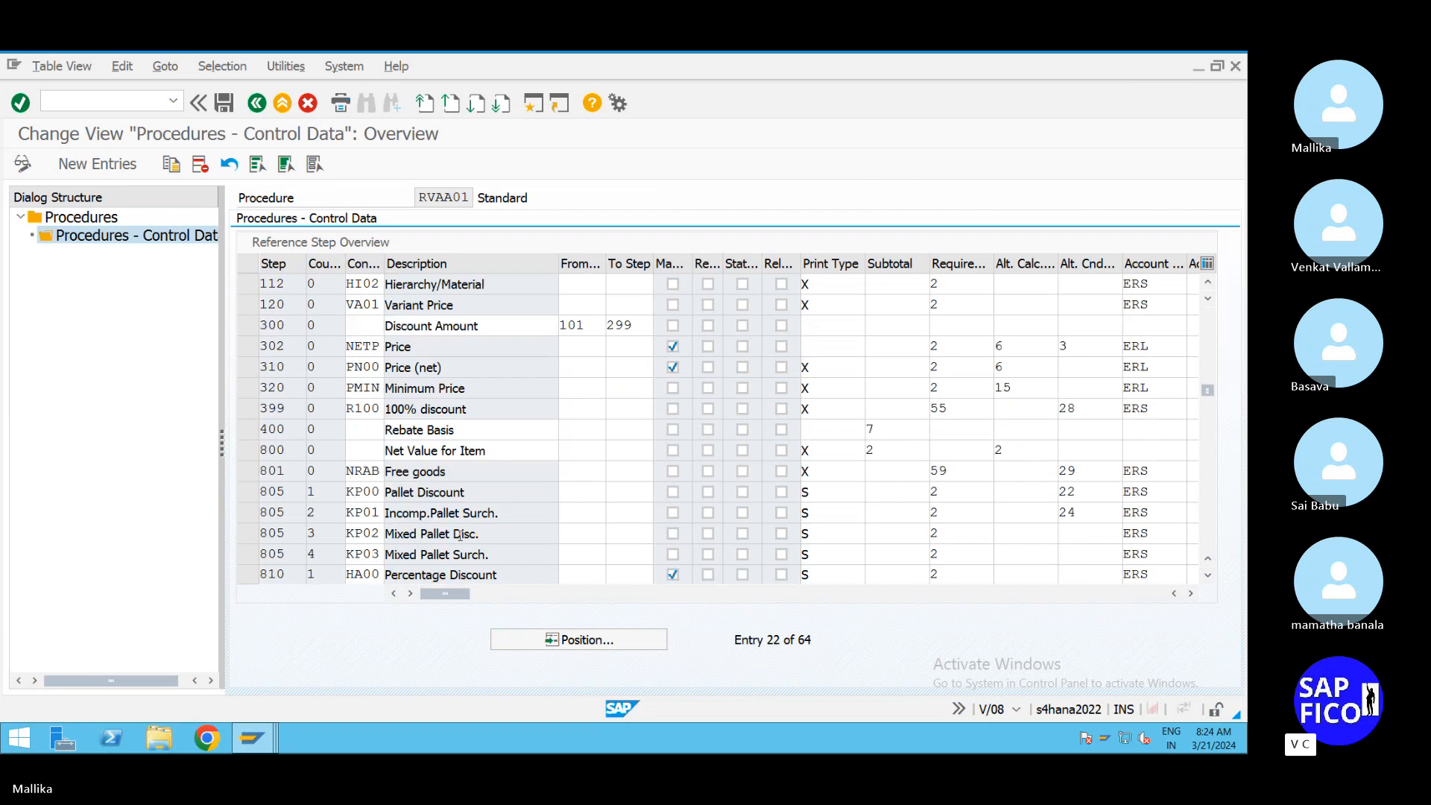
scroll(460, 535, down, 6)
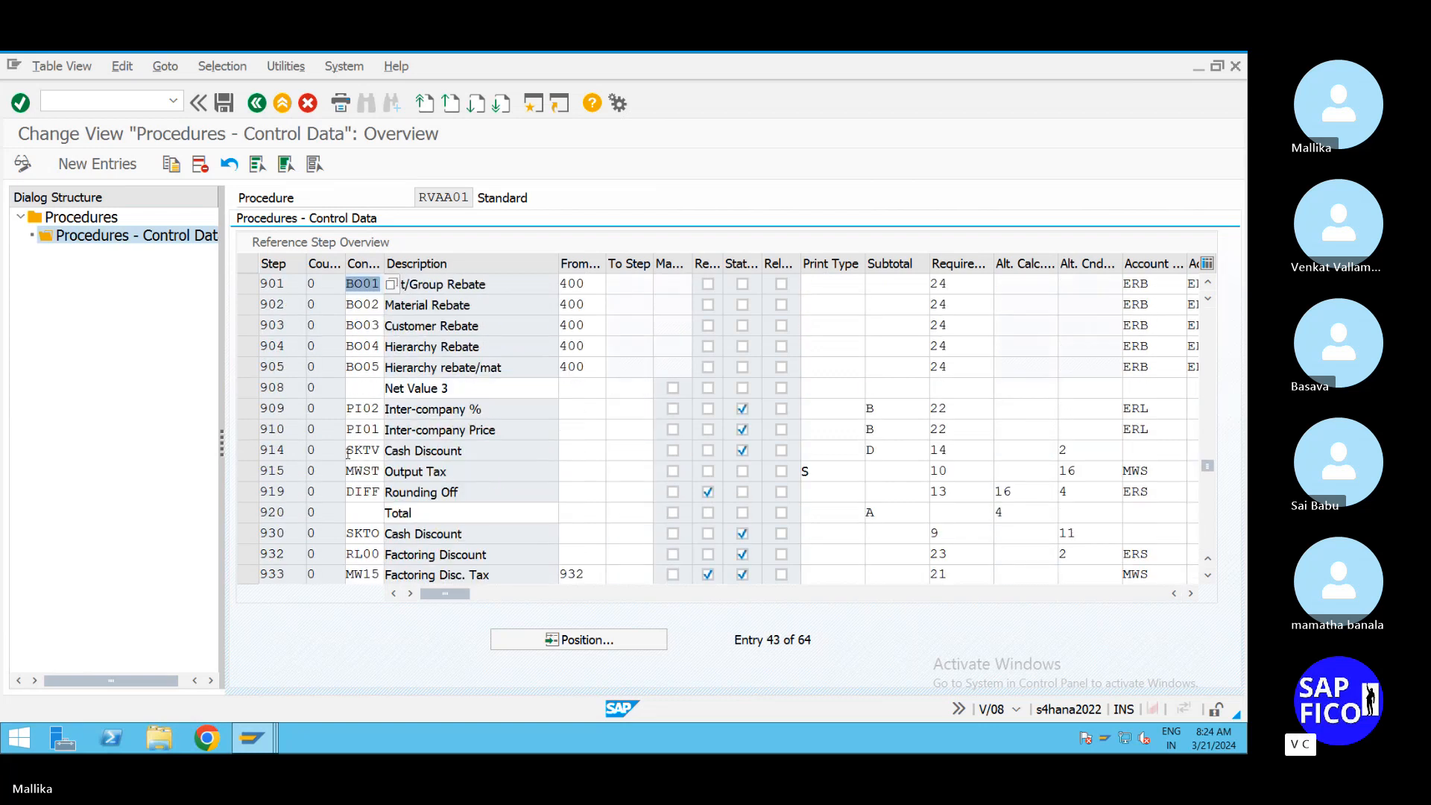
click(247, 472)
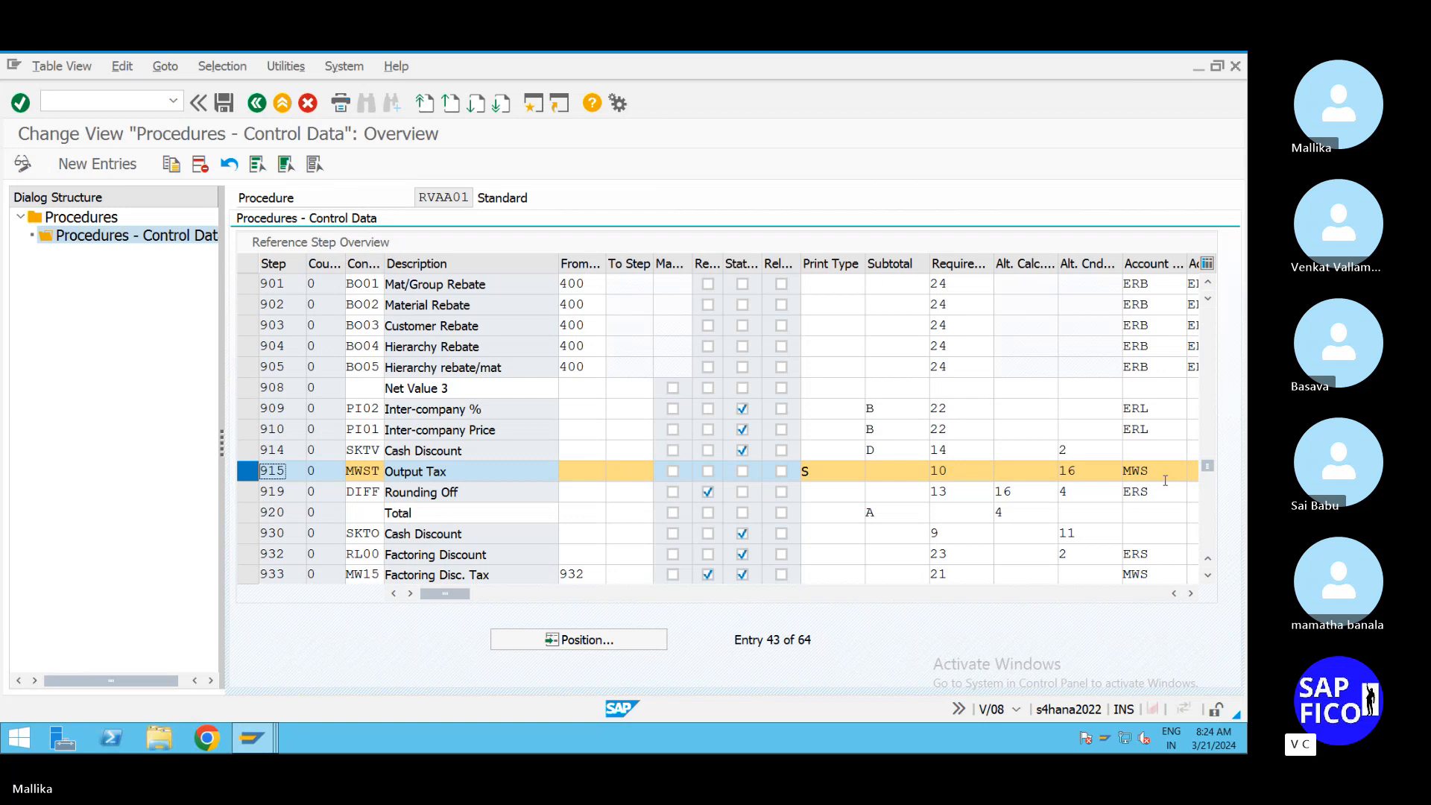
click(1191, 594)
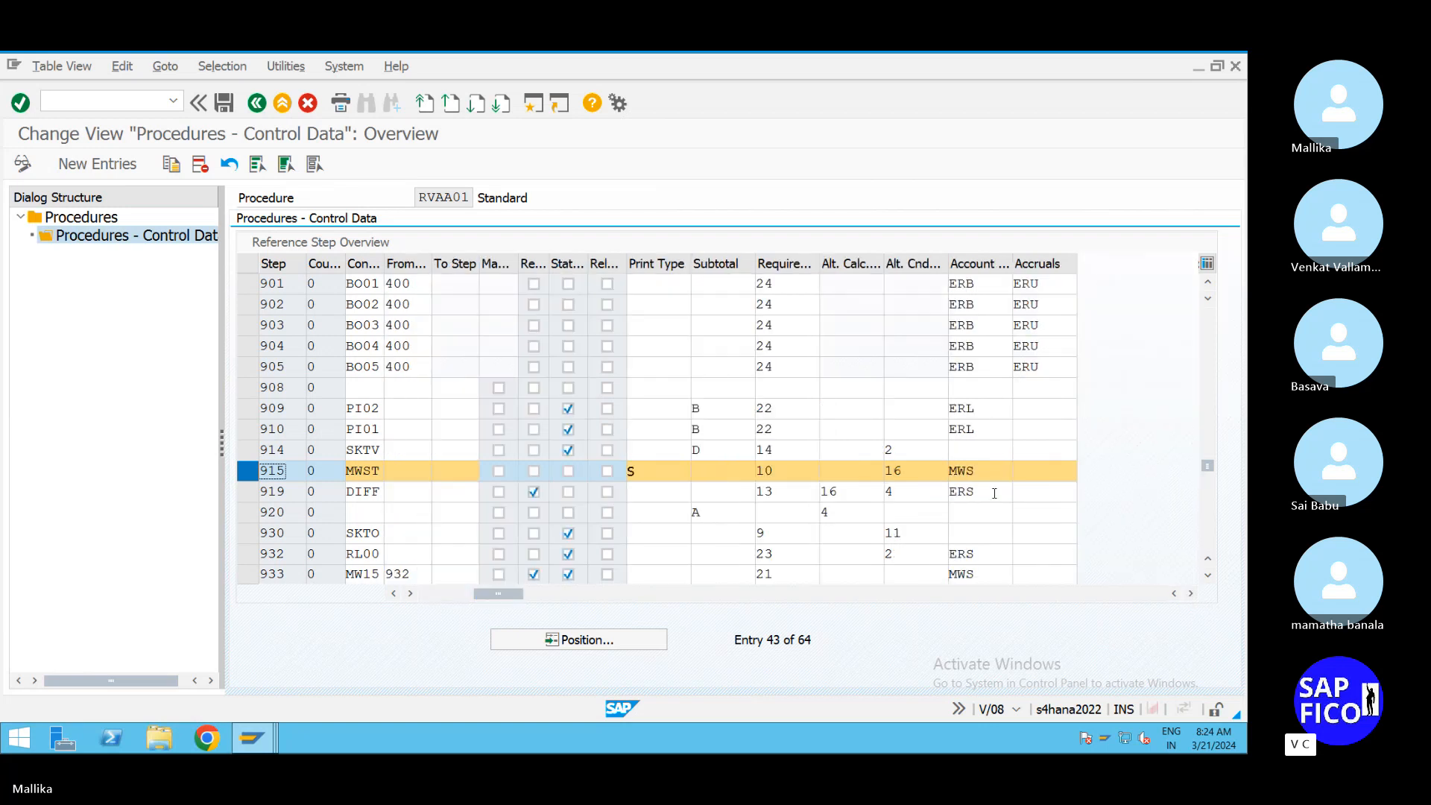
click(240, 472)
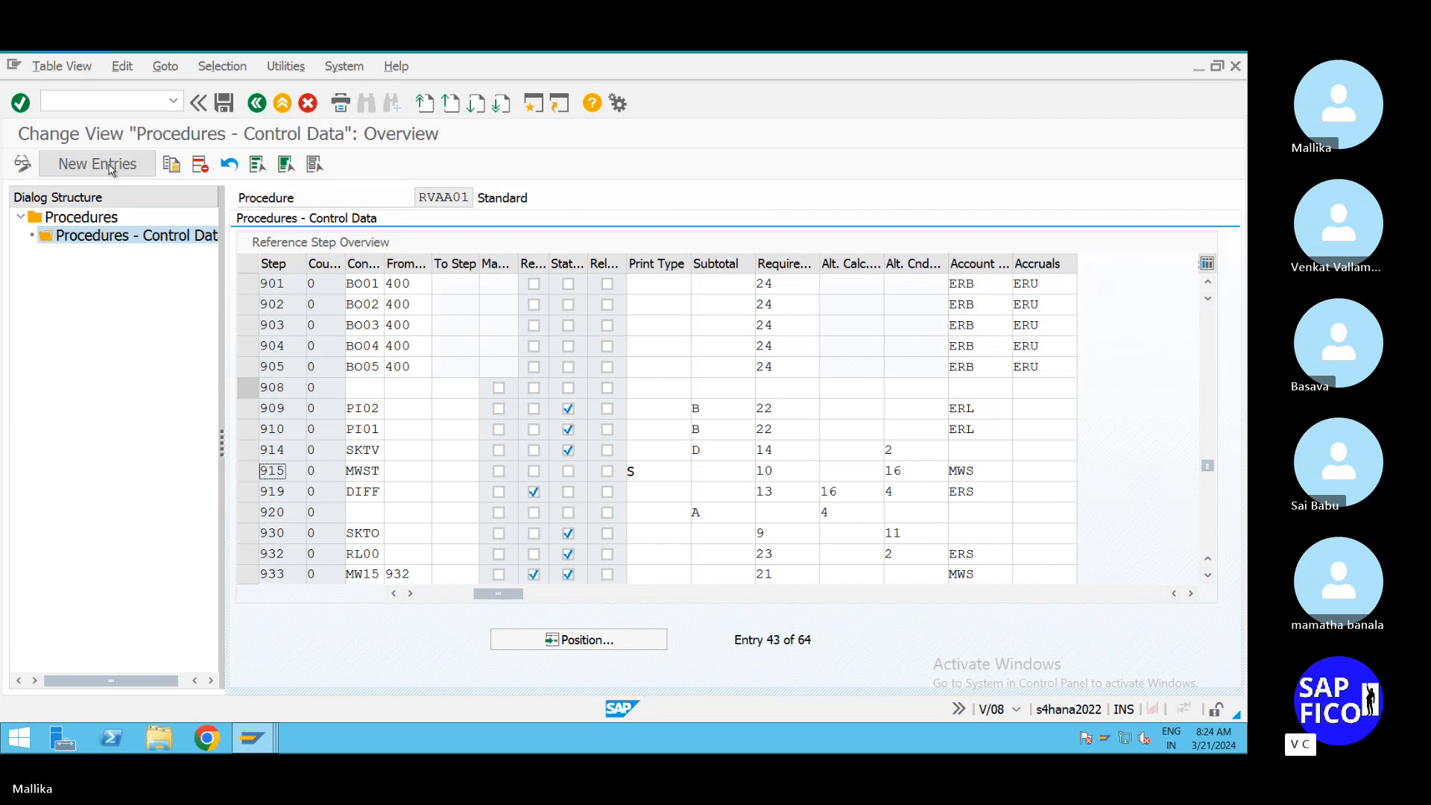
Step: Return to the procedures overview, find pricing procedure MAL2PP and open its control data
click(258, 104)
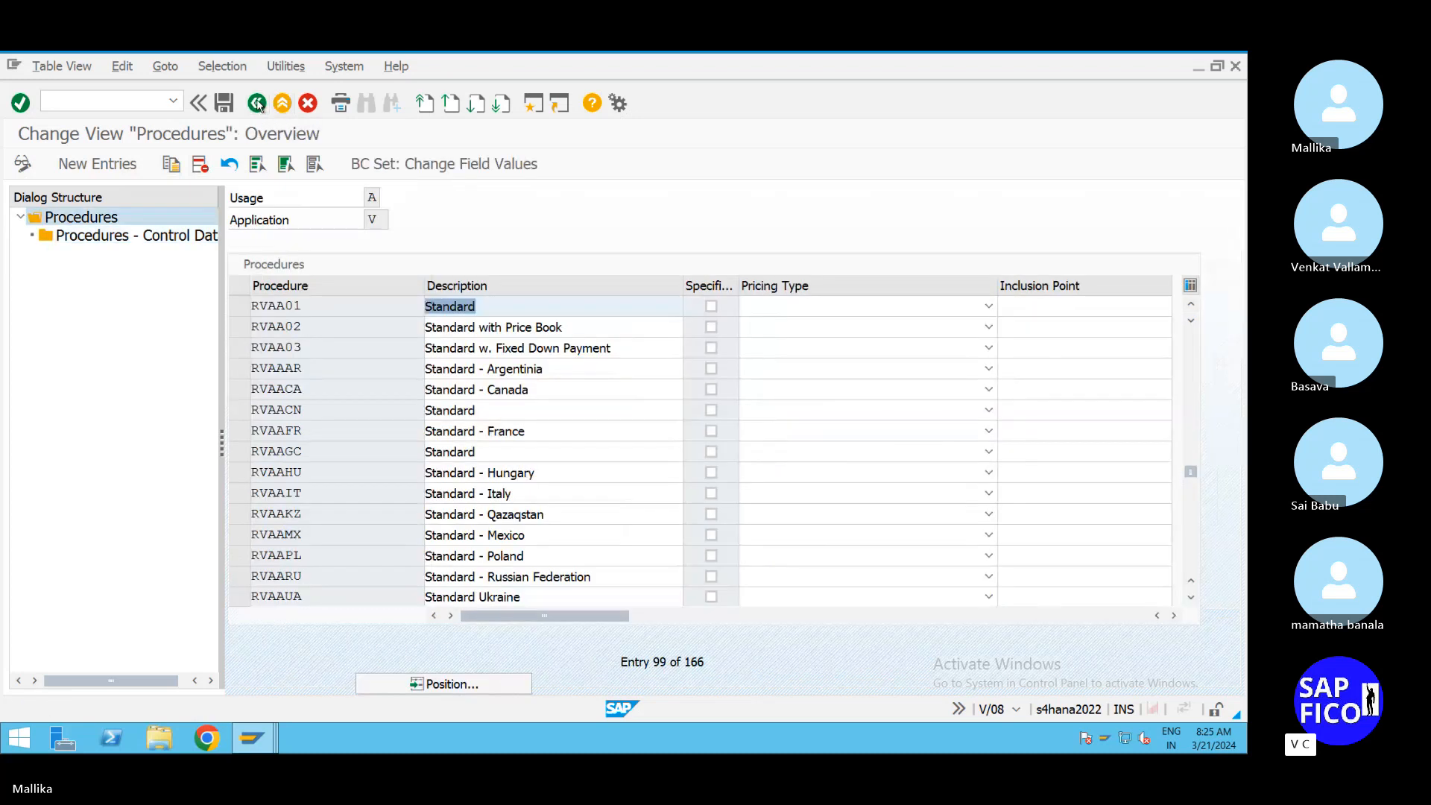
click(471, 686)
text(MAL)
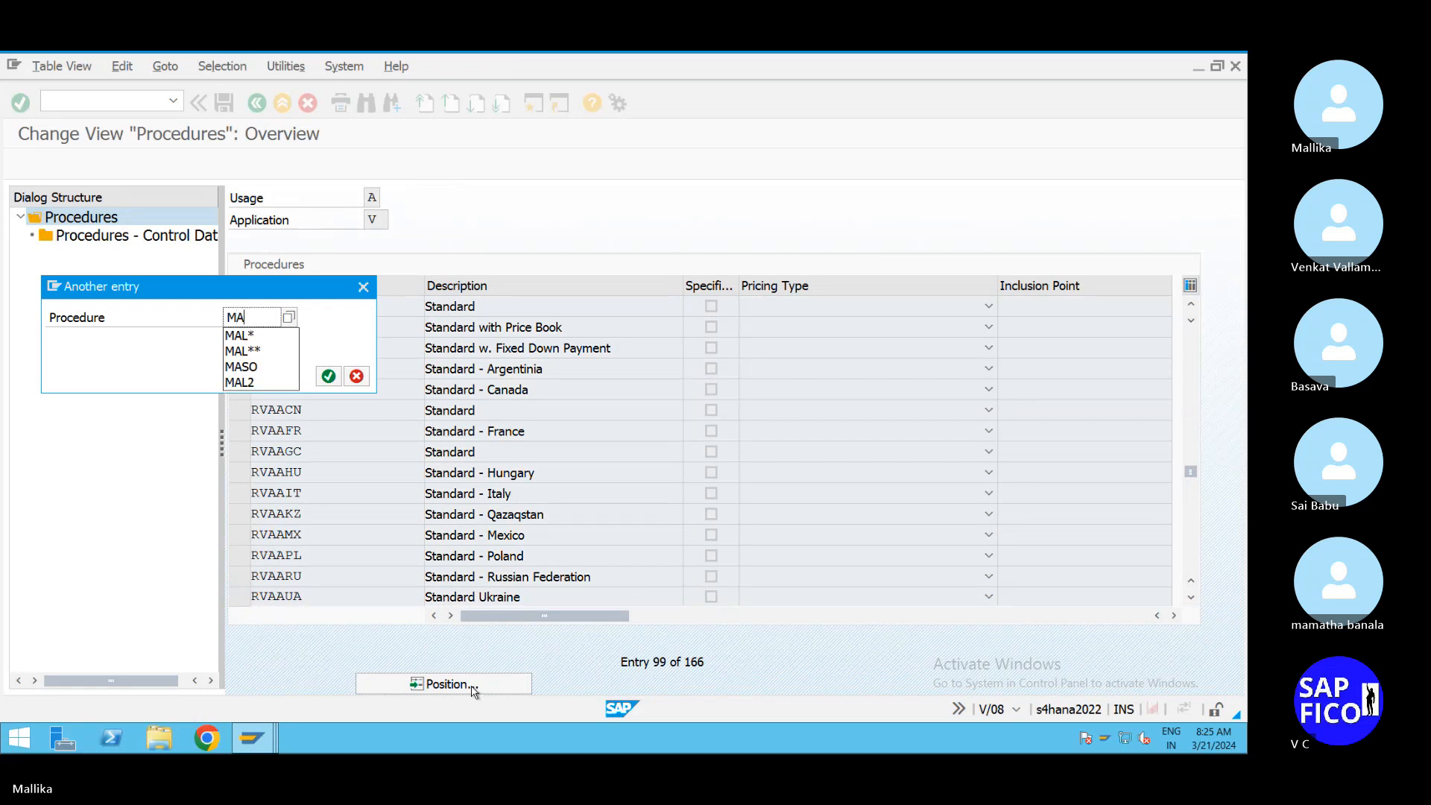
click(258, 353)
click(328, 376)
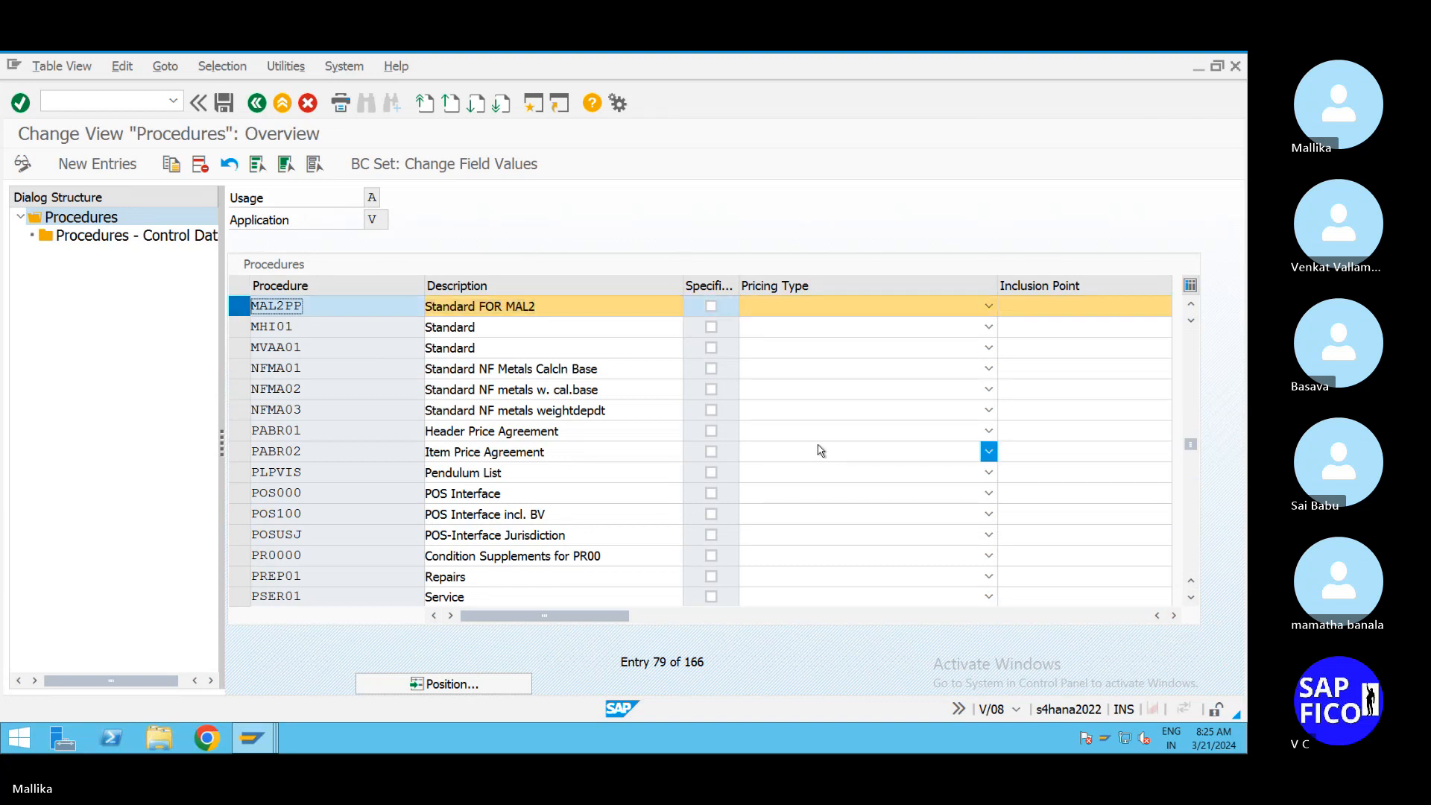
click(108, 238)
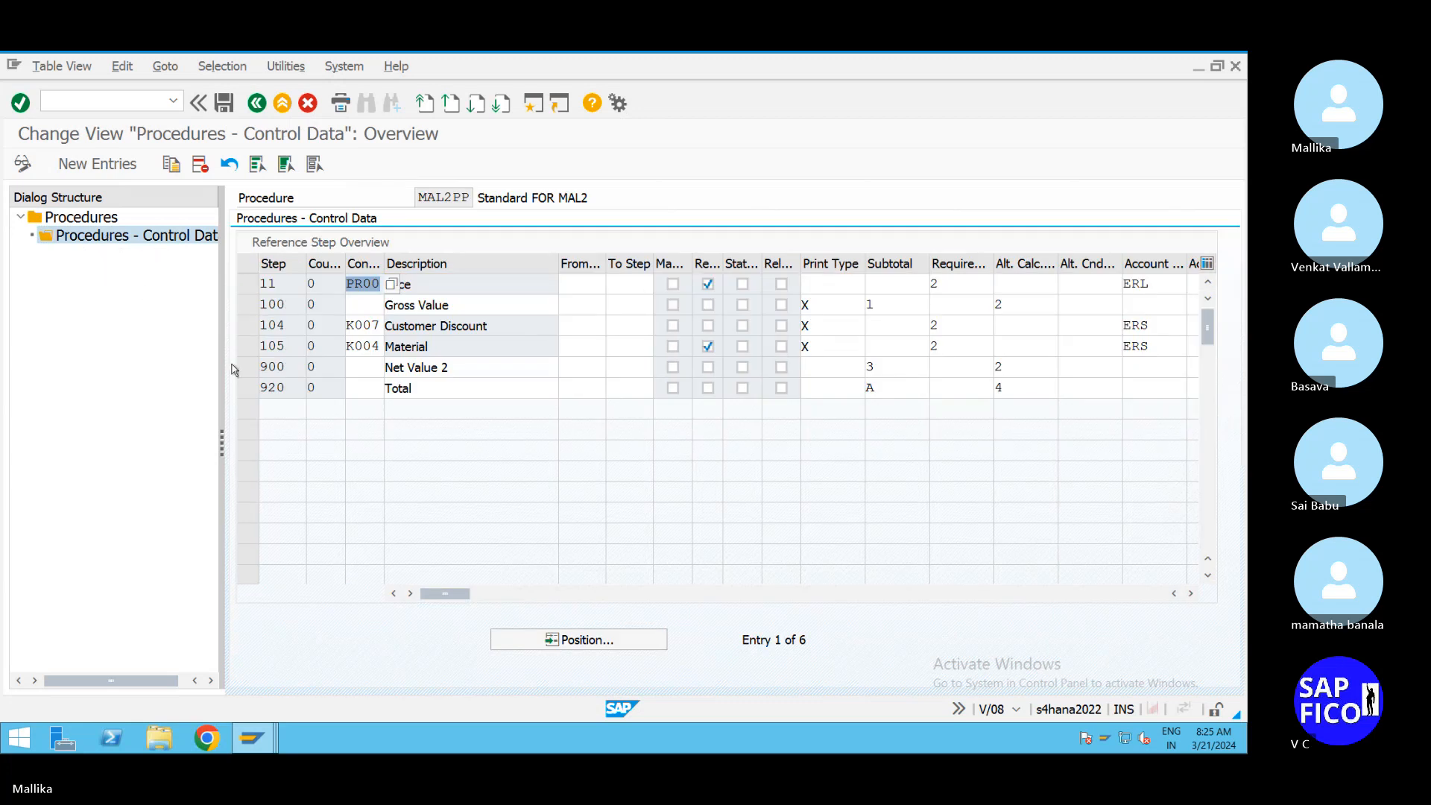
Step: Delete the Net Value 2 row, step 900, from MAL2PP and save the change under the proposed customizing request
click(115, 173)
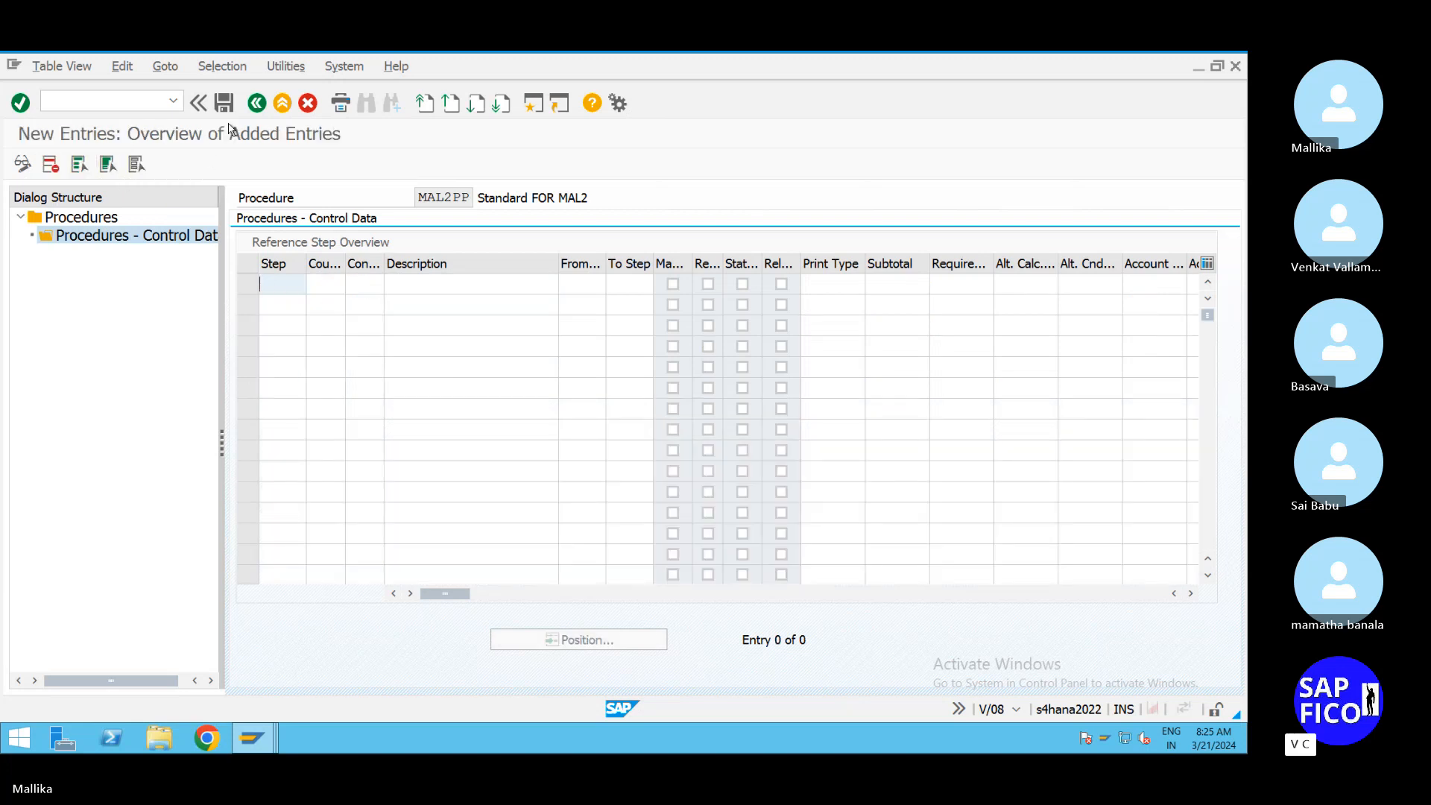
click(257, 103)
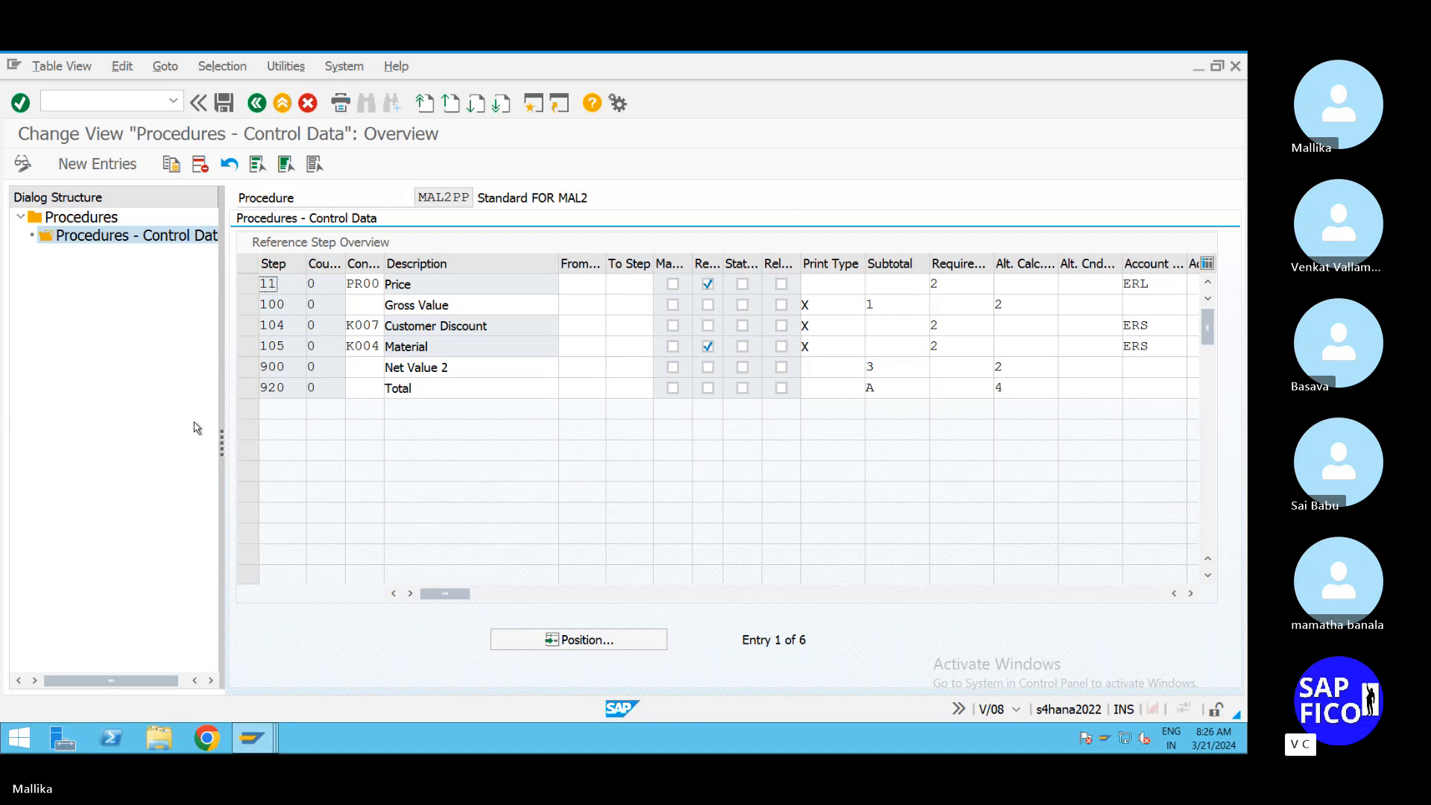
click(256, 387)
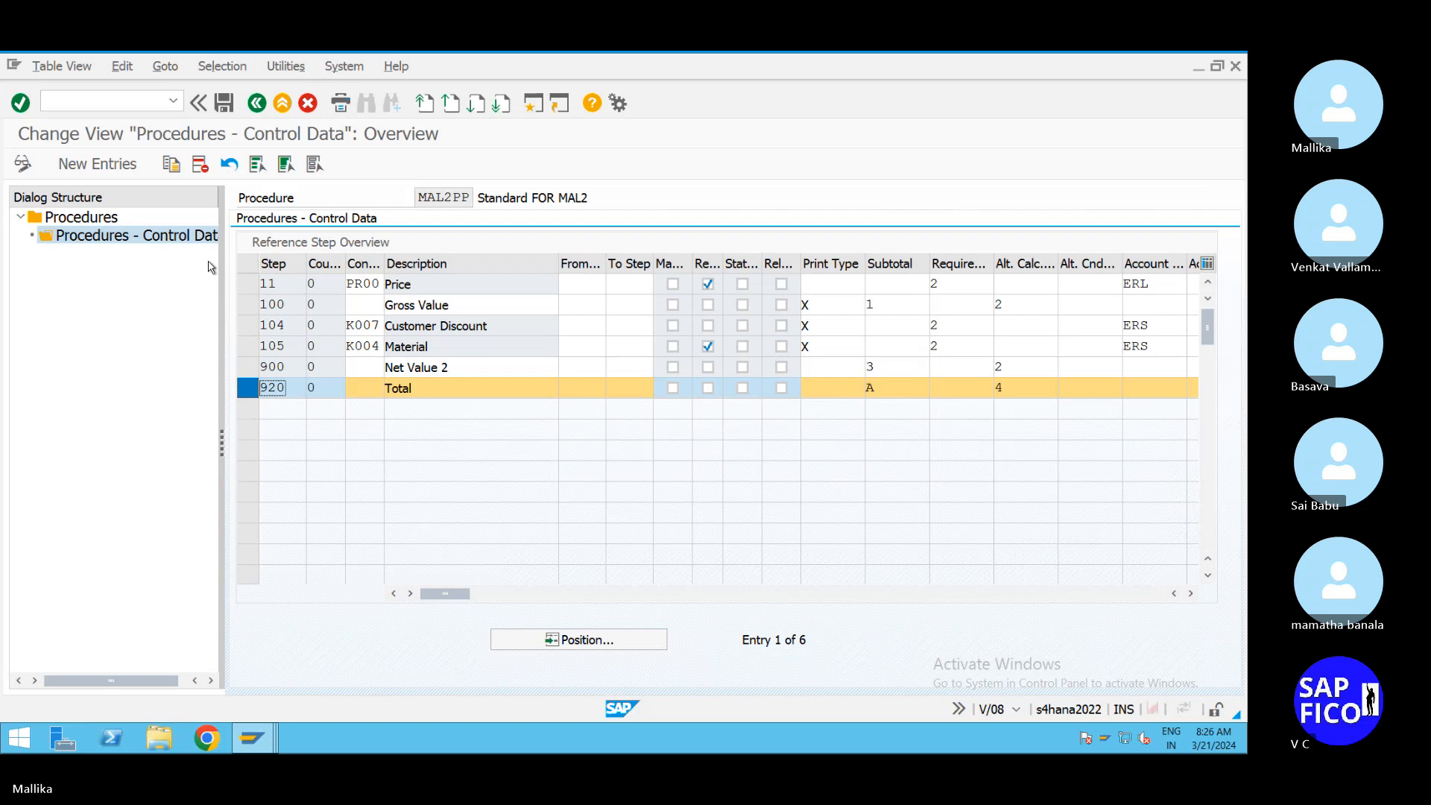
click(250, 367)
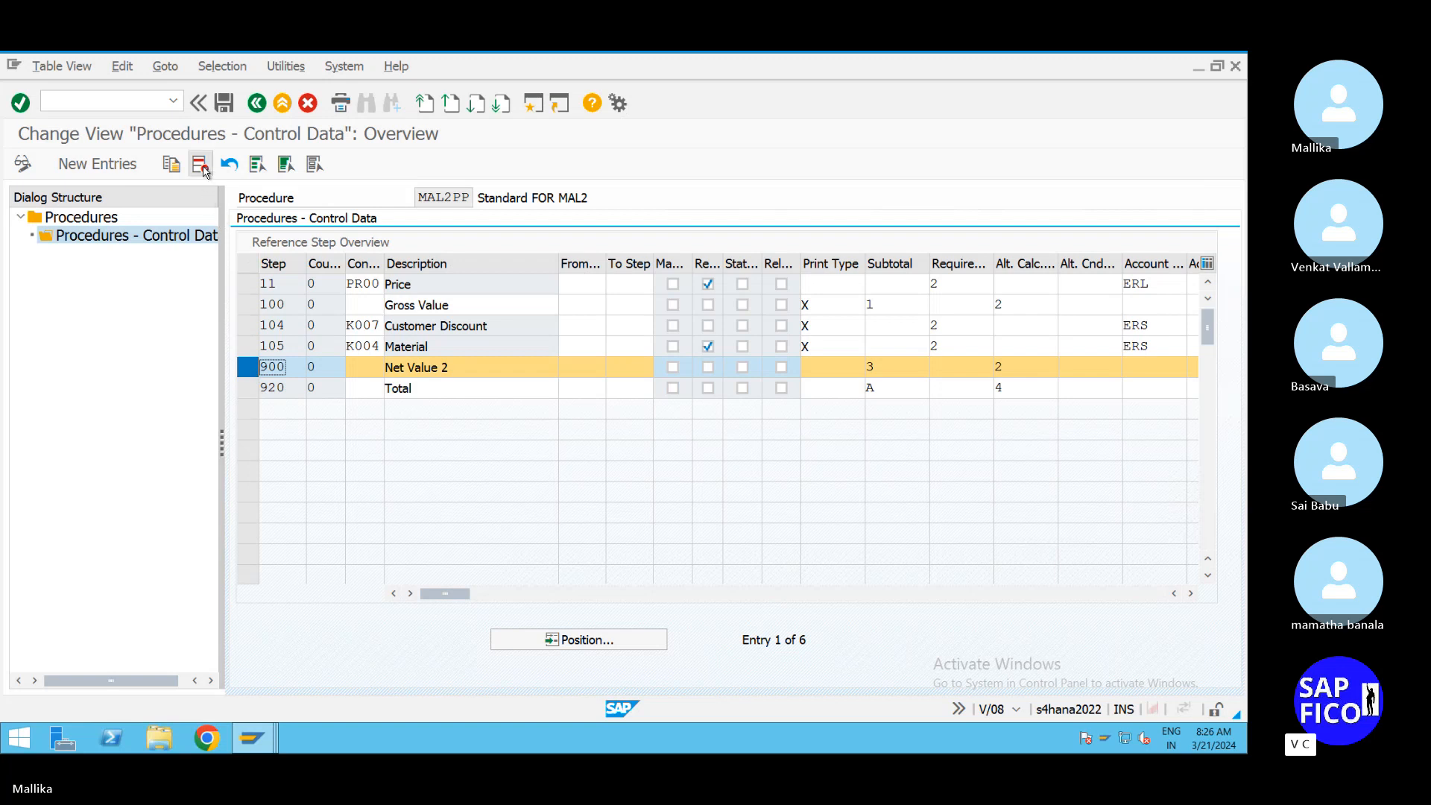
click(200, 166)
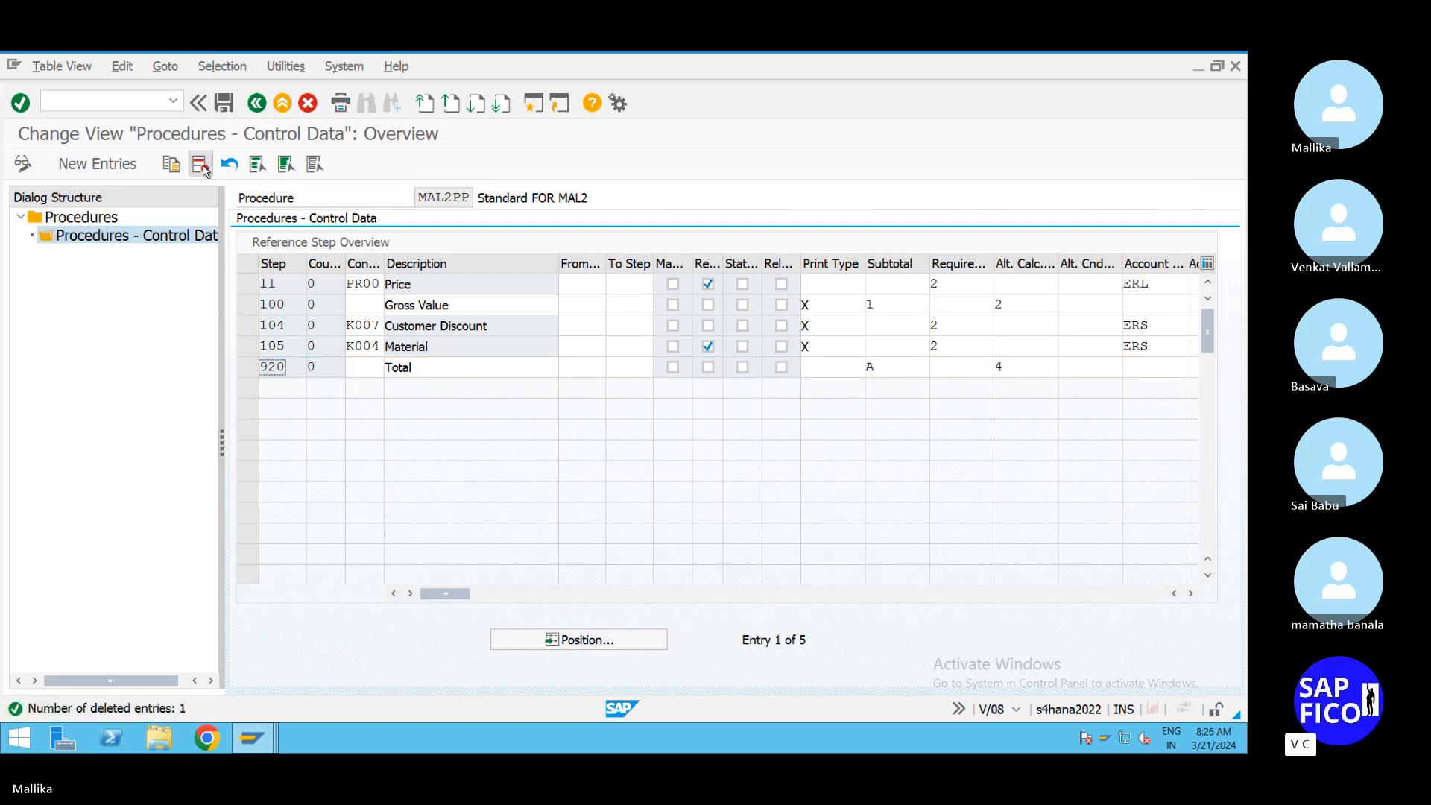
click(223, 106)
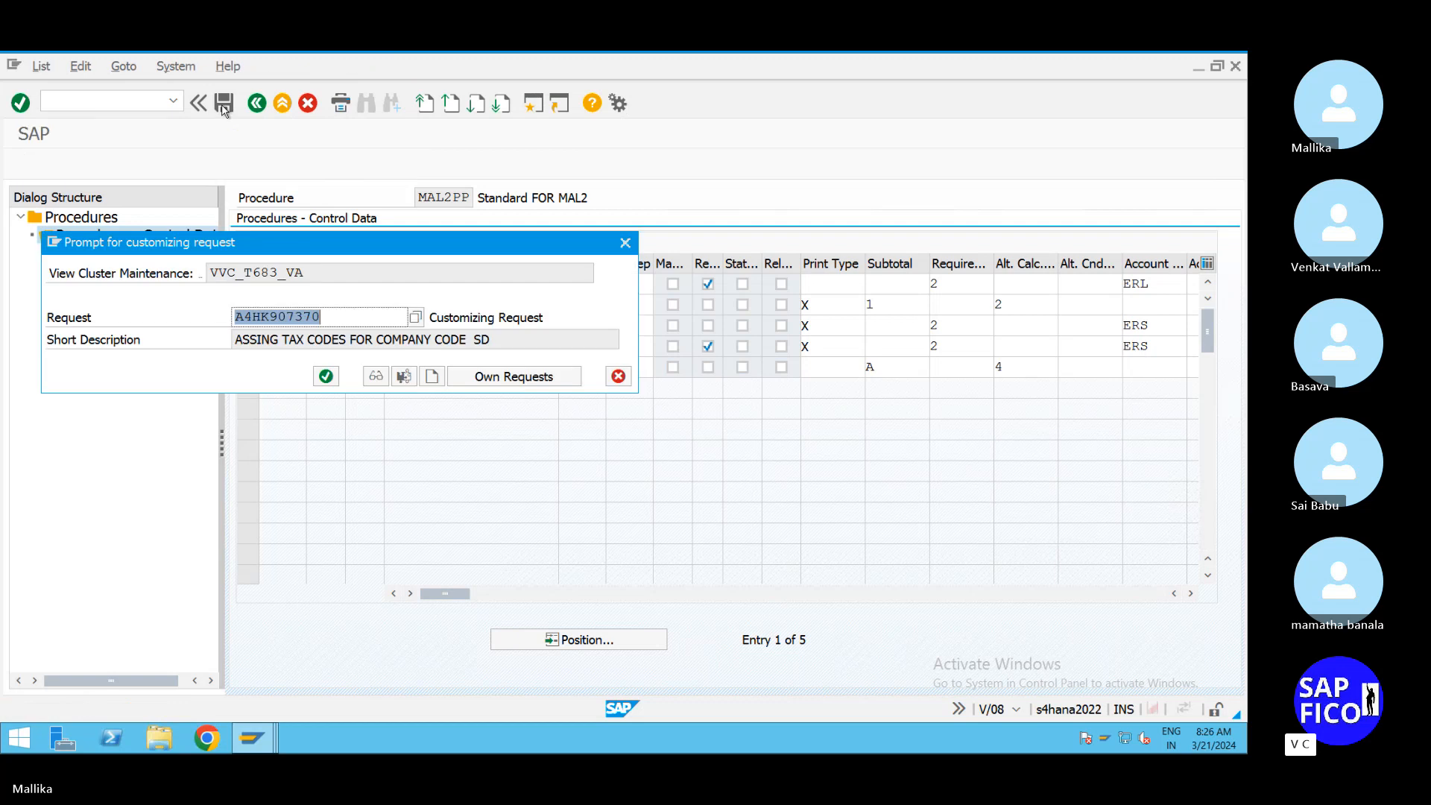
click(326, 376)
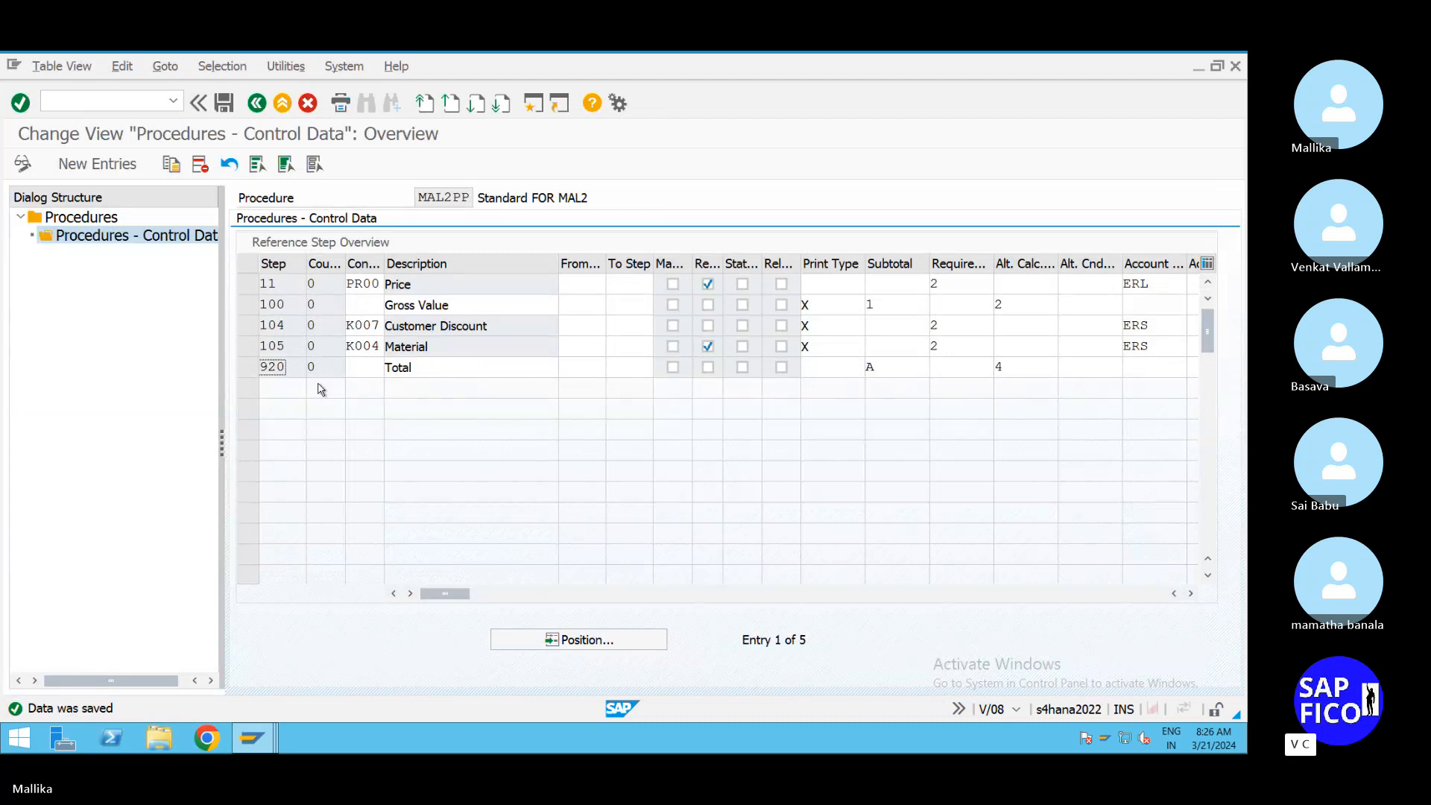
Step: Change the description of step 920 to NET PRICE AFTER DISCOUNT and save the procedure
click(448, 371)
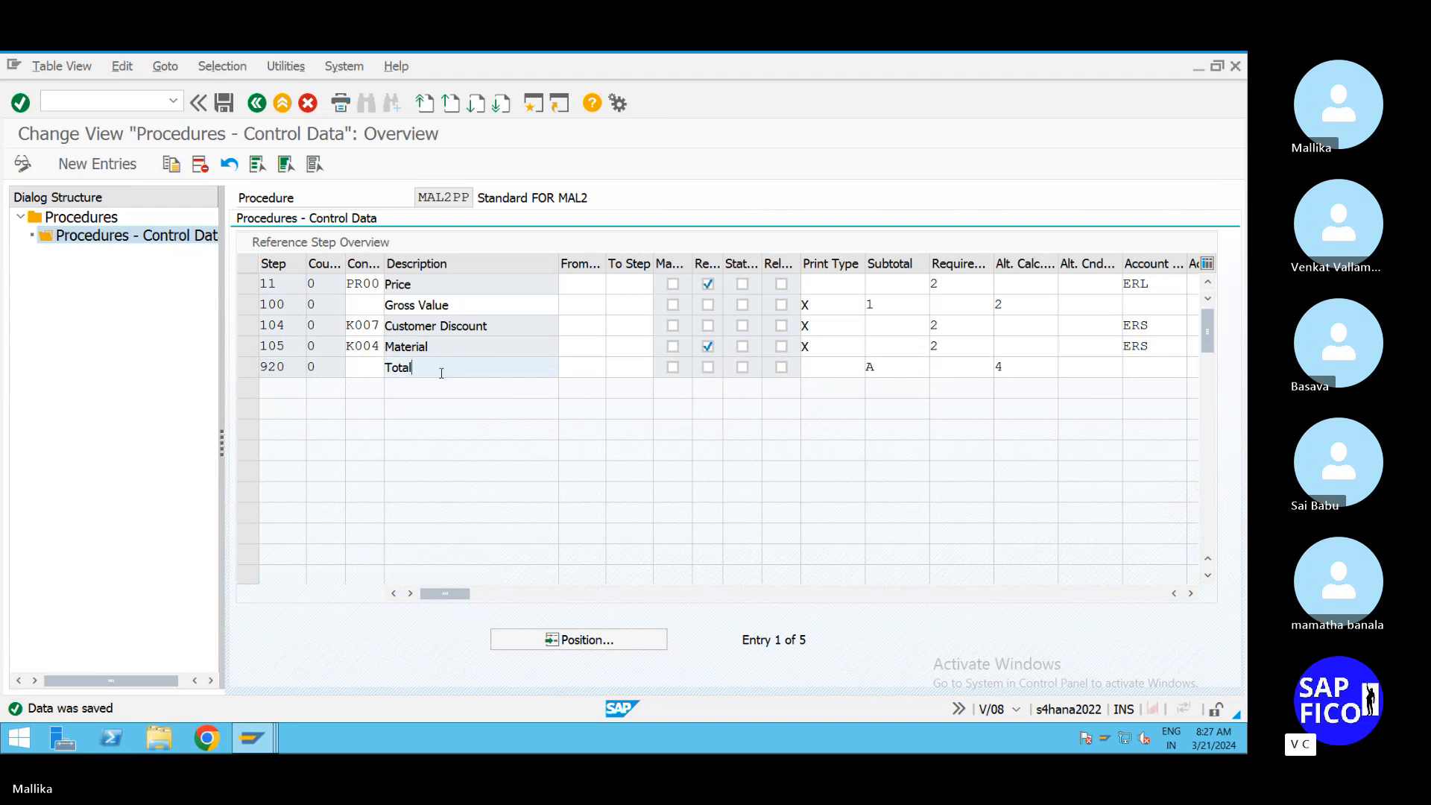
double_click(447, 371)
key(BackSpace)
text(NET PRICE AFTER )
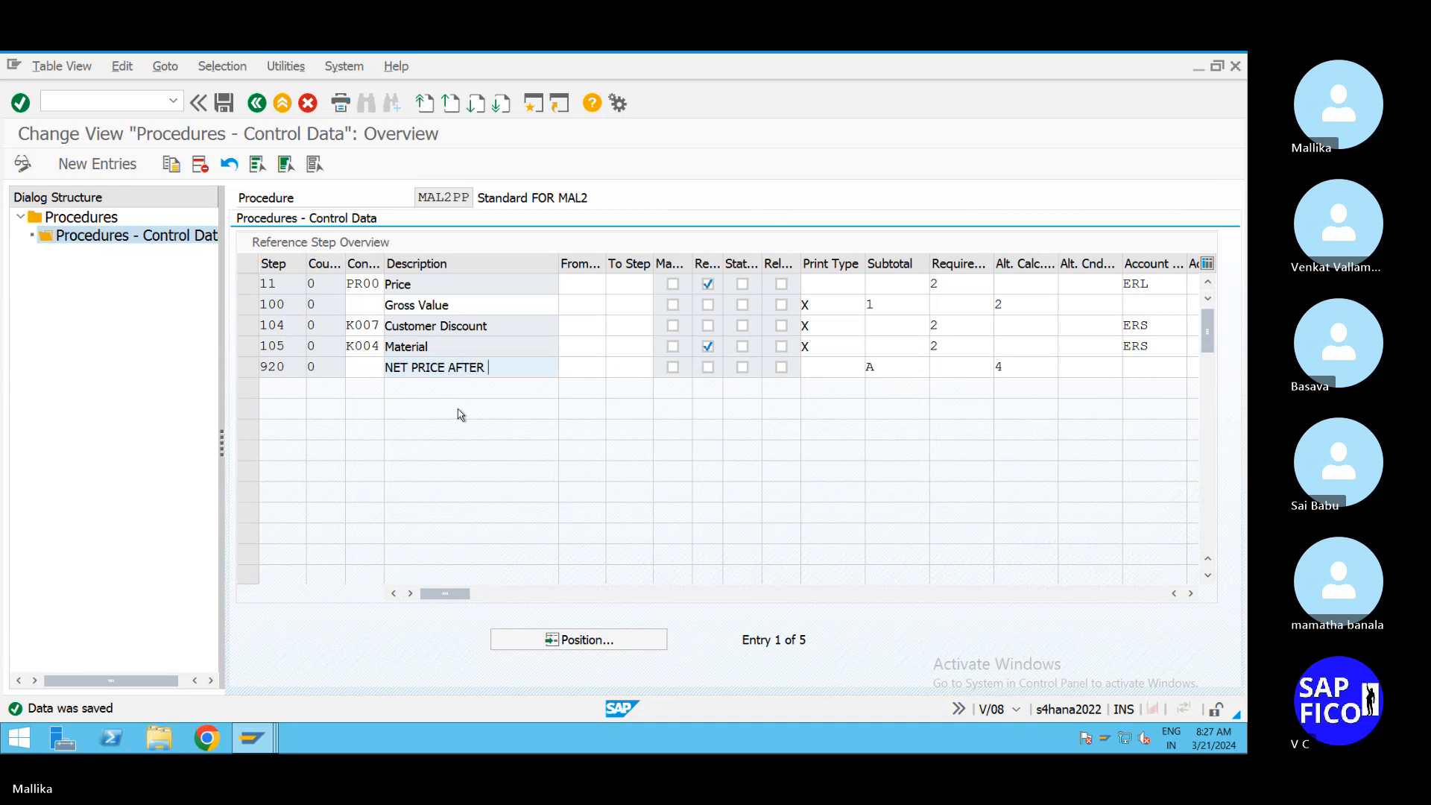
text(DISCOUNT)
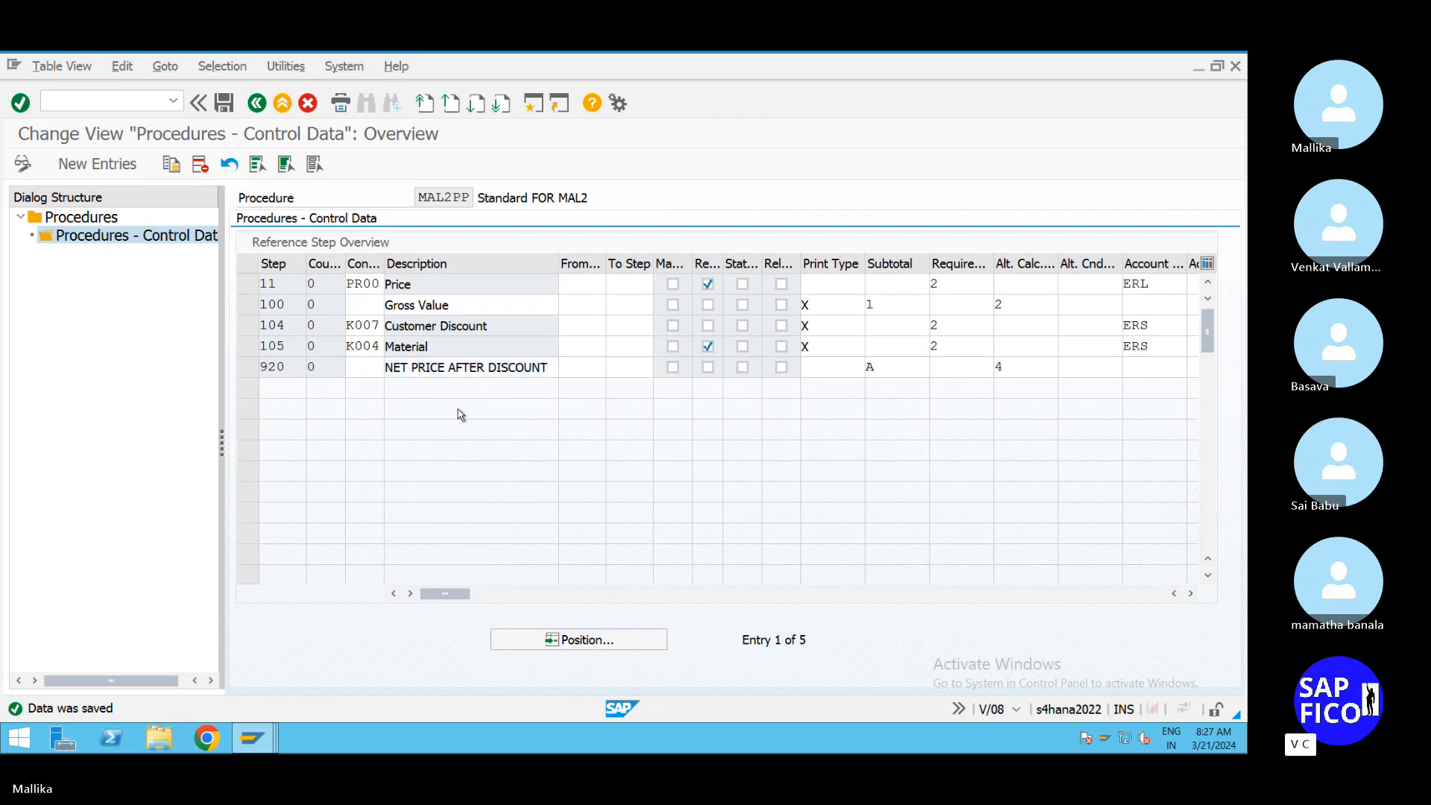
key(Return)
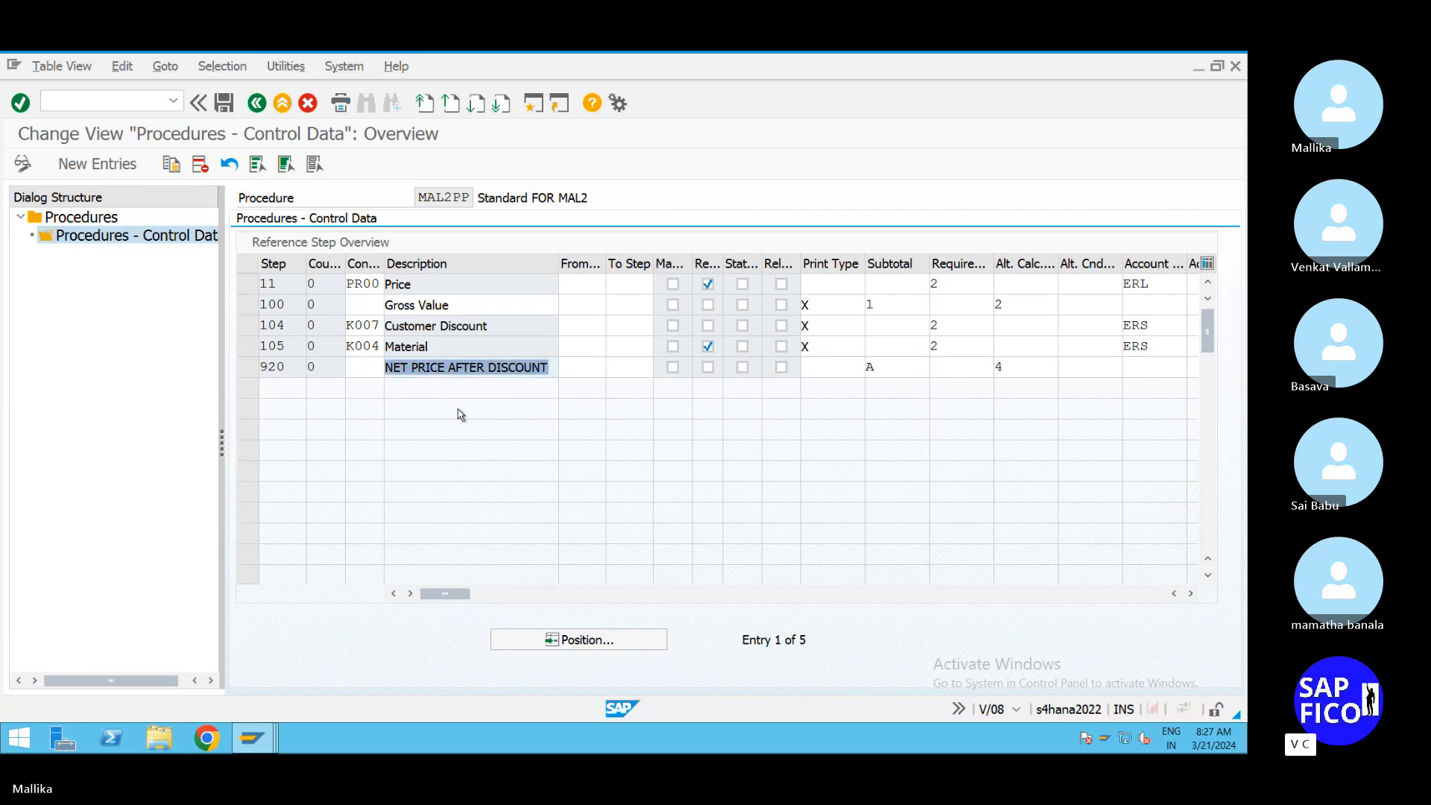
click(224, 103)
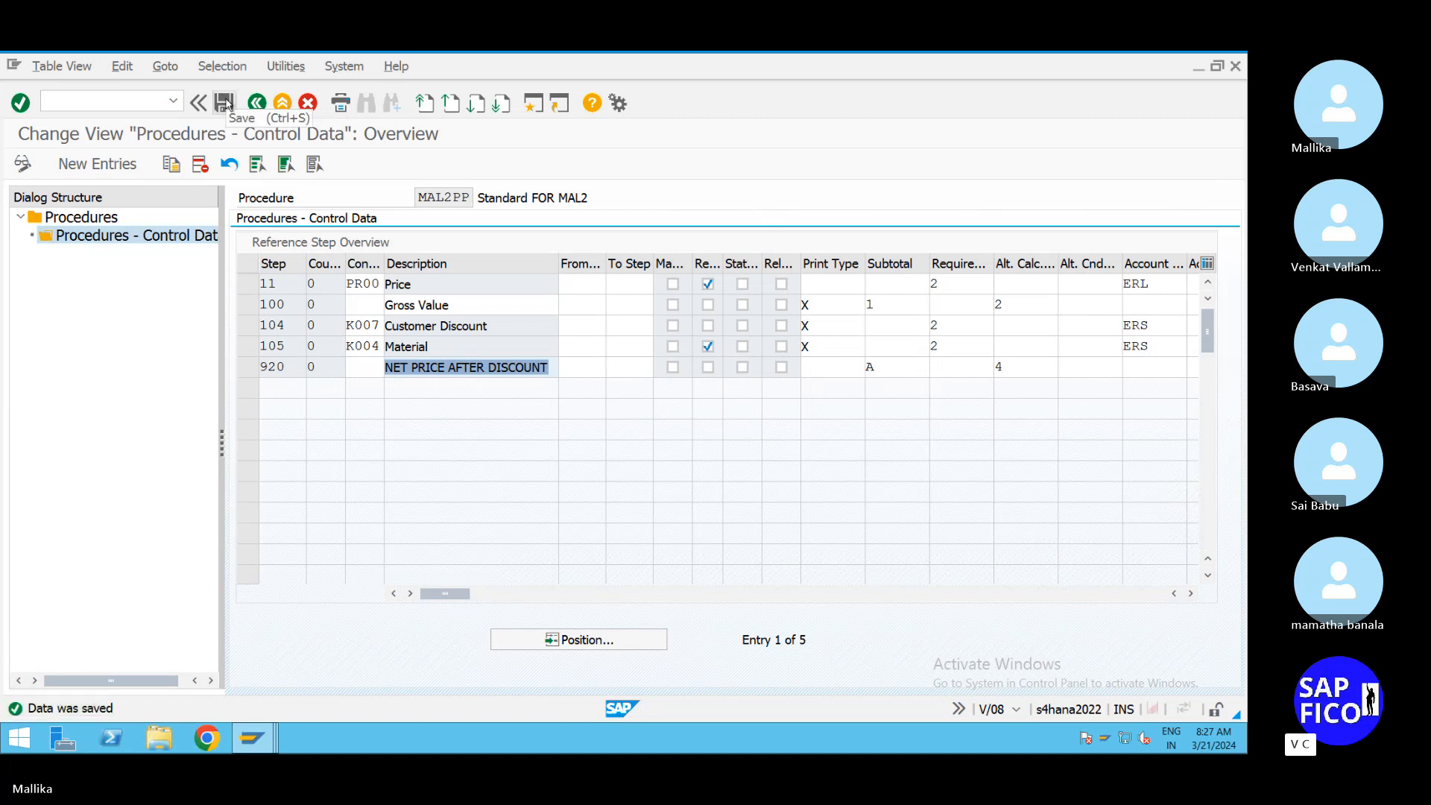
Step: Add a new control data entry to MAL2PP as step 930 with condition type MWST and description OUTPUT TAX 4%
click(81, 164)
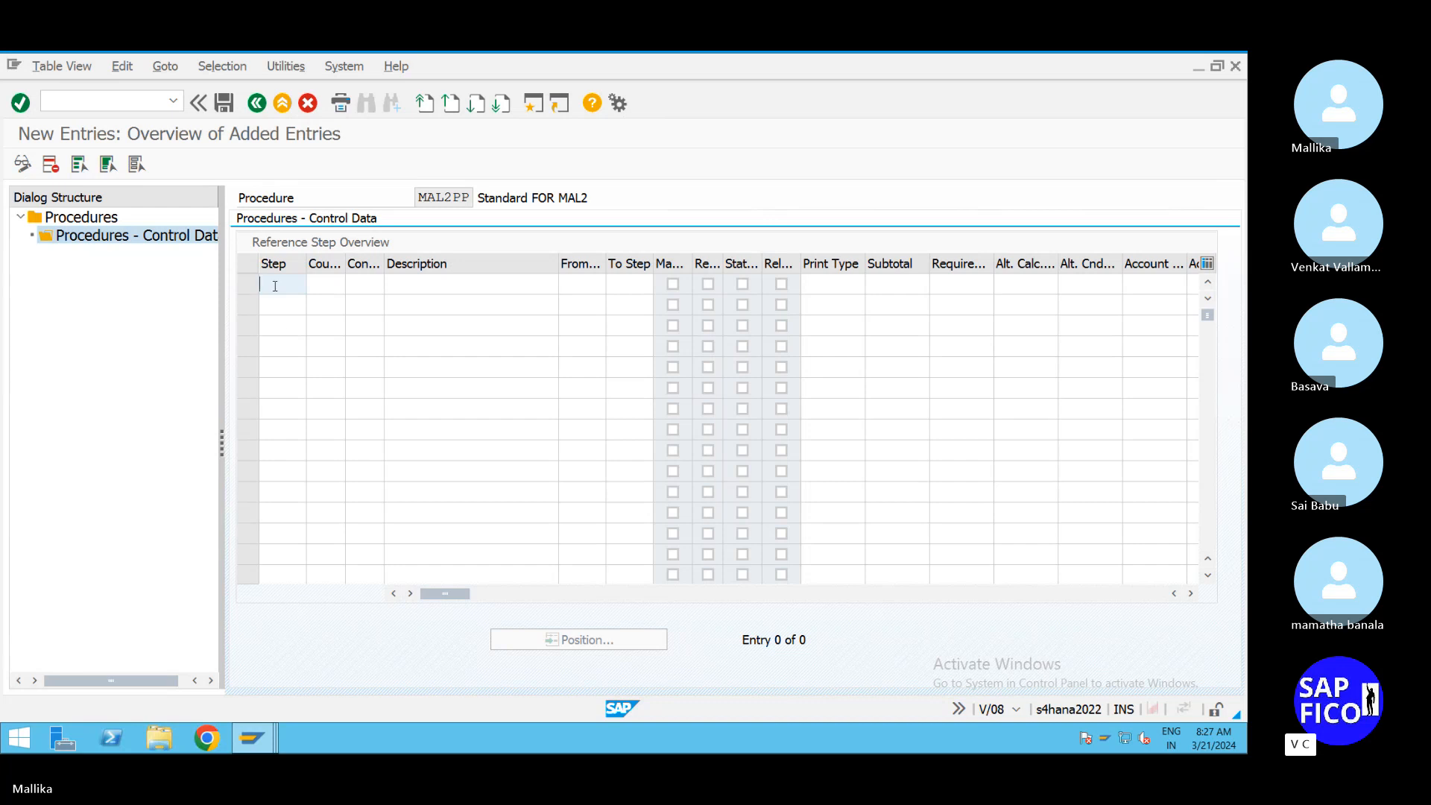
text(930)
key(Tab)
key(Tab)
text(MWST)
click(425, 286)
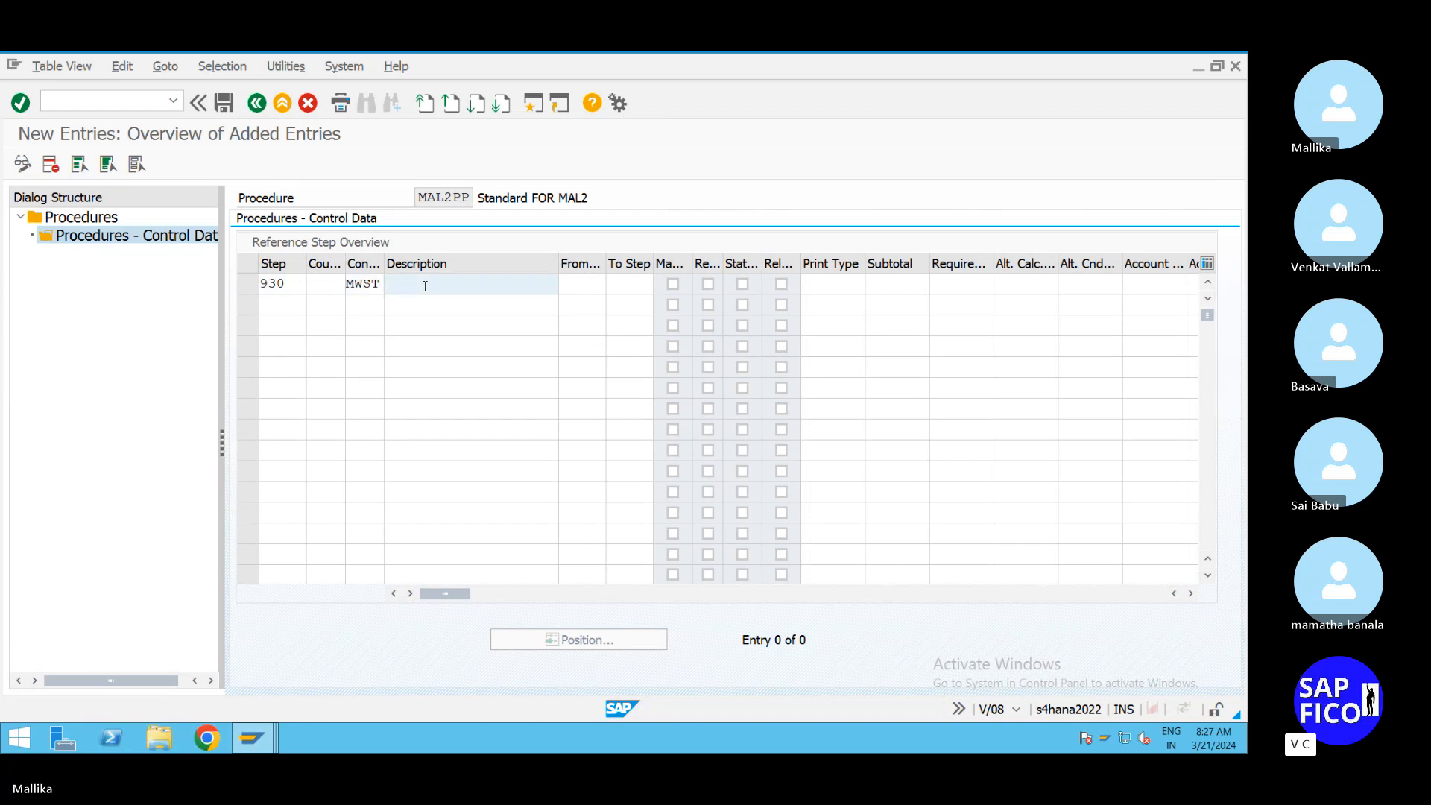
text(OUTPUT TAX 4%)
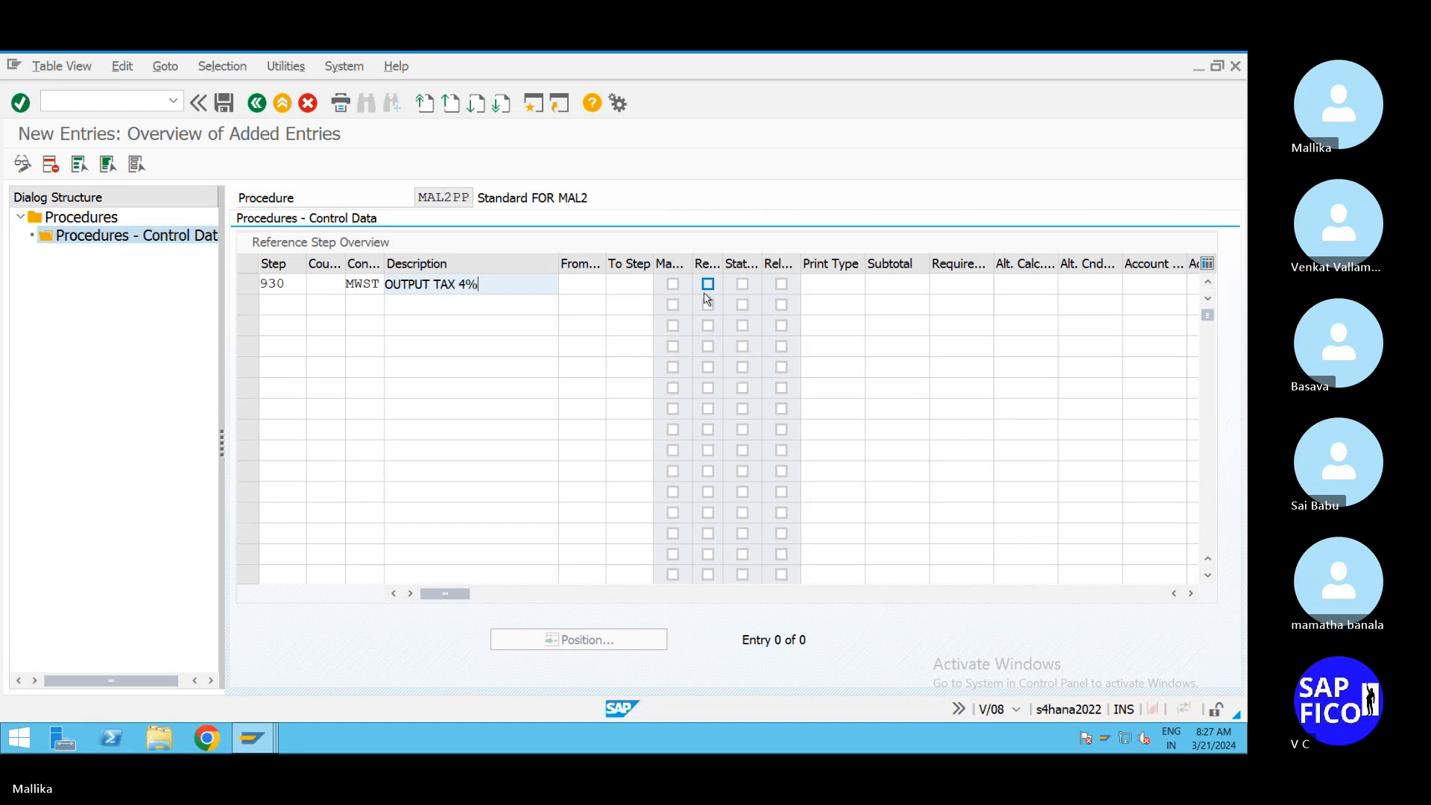
click(594, 283)
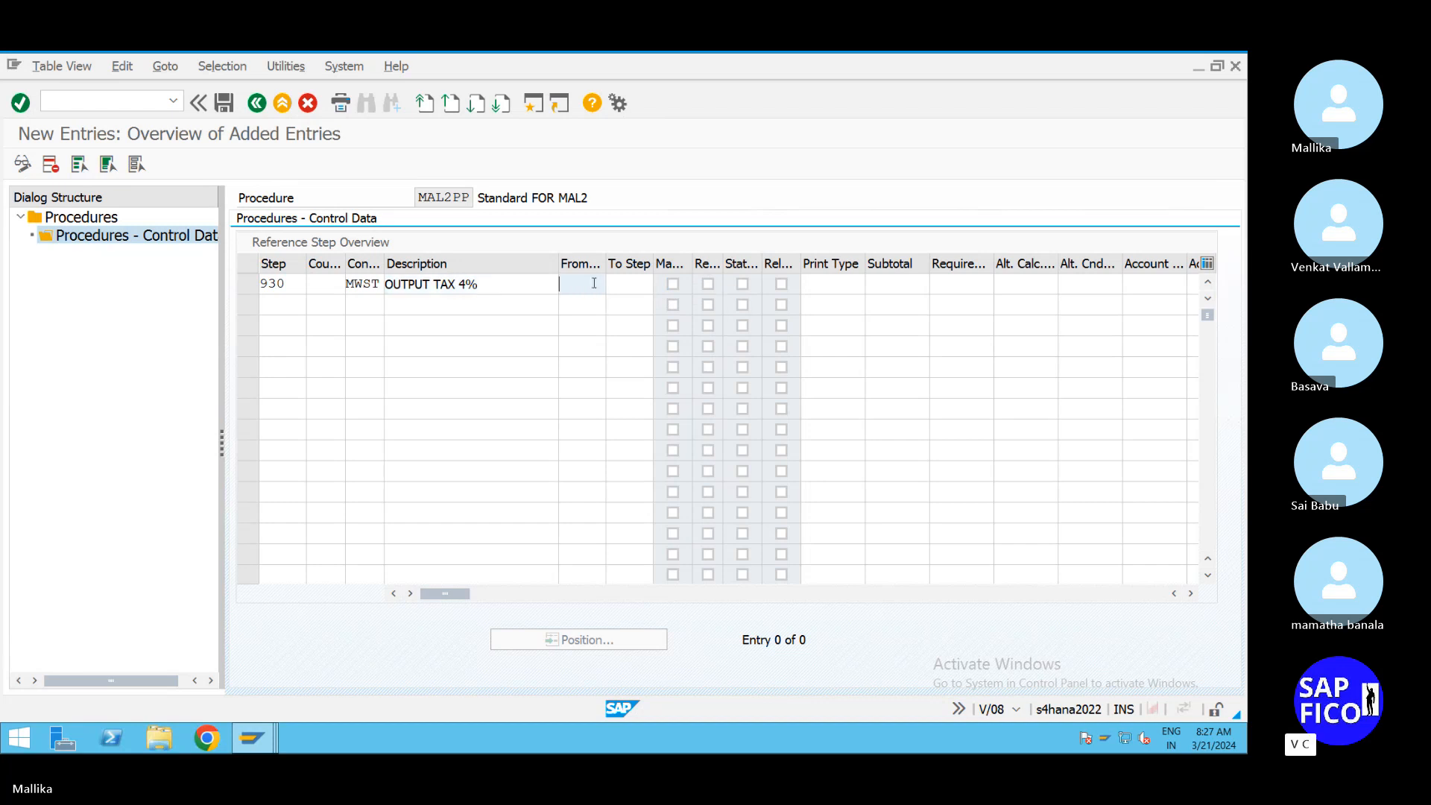
click(319, 281)
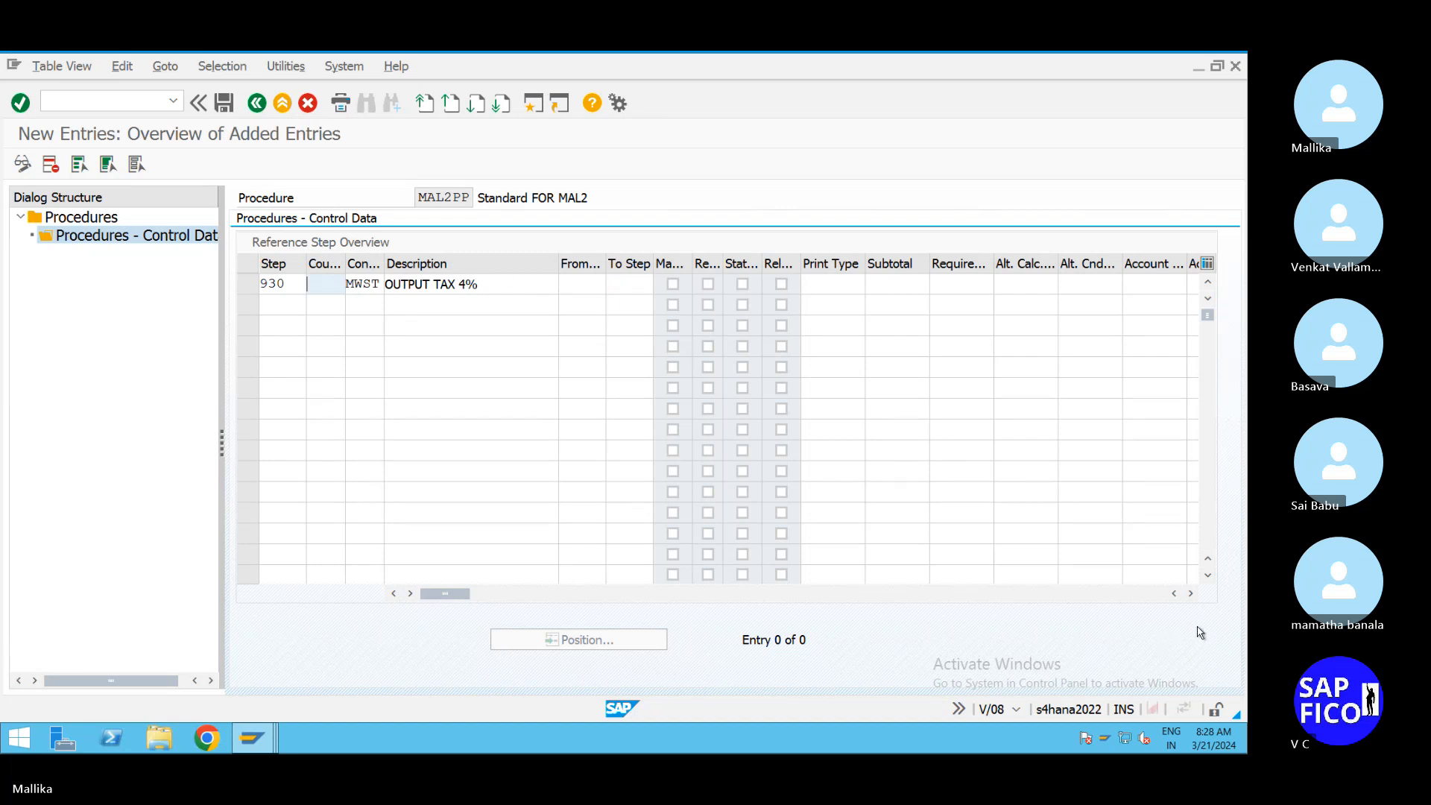
Step: Assign routine 16, Net Value + XWORKD, as the alternative condition base value of the MWST row
click(1191, 596)
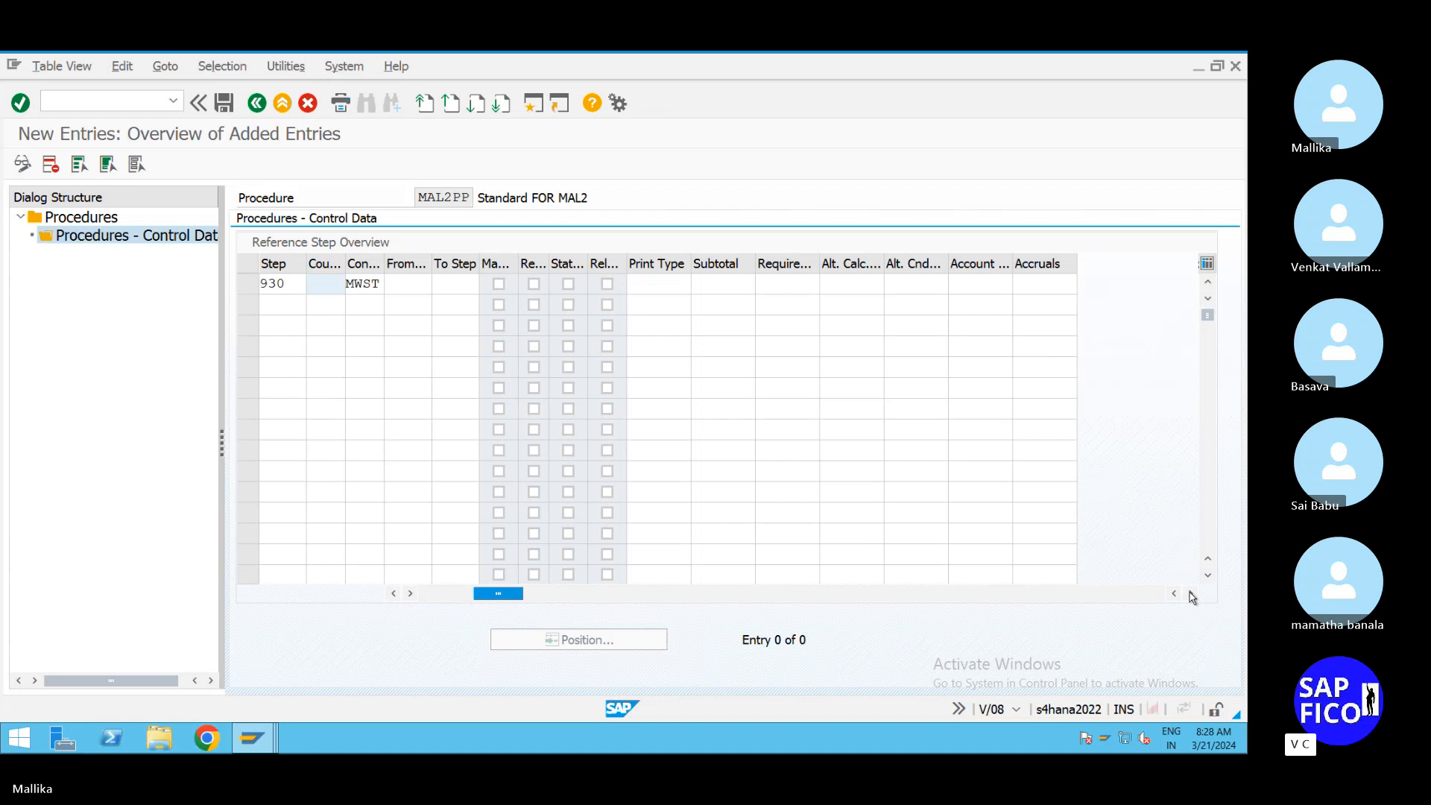
click(924, 282)
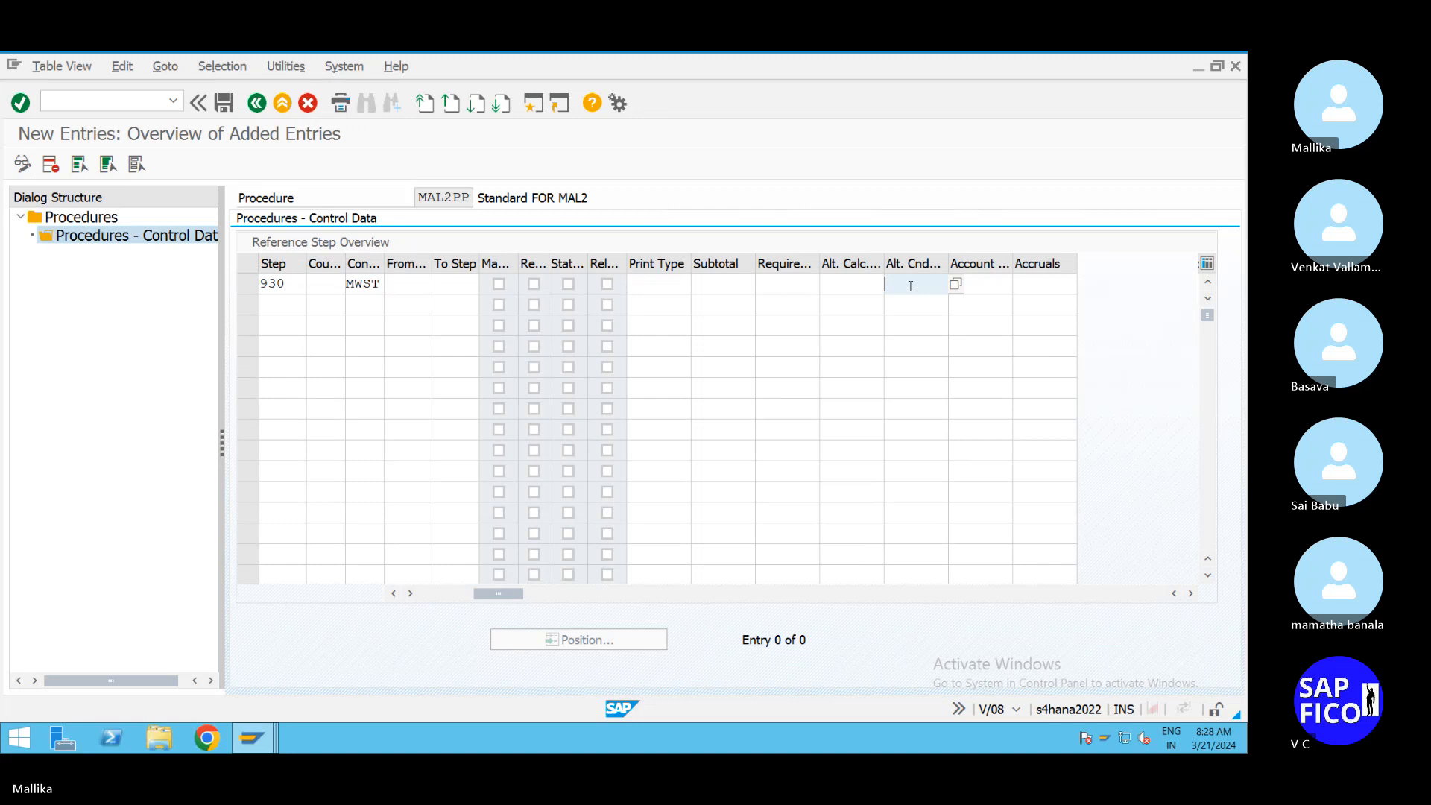
click(954, 284)
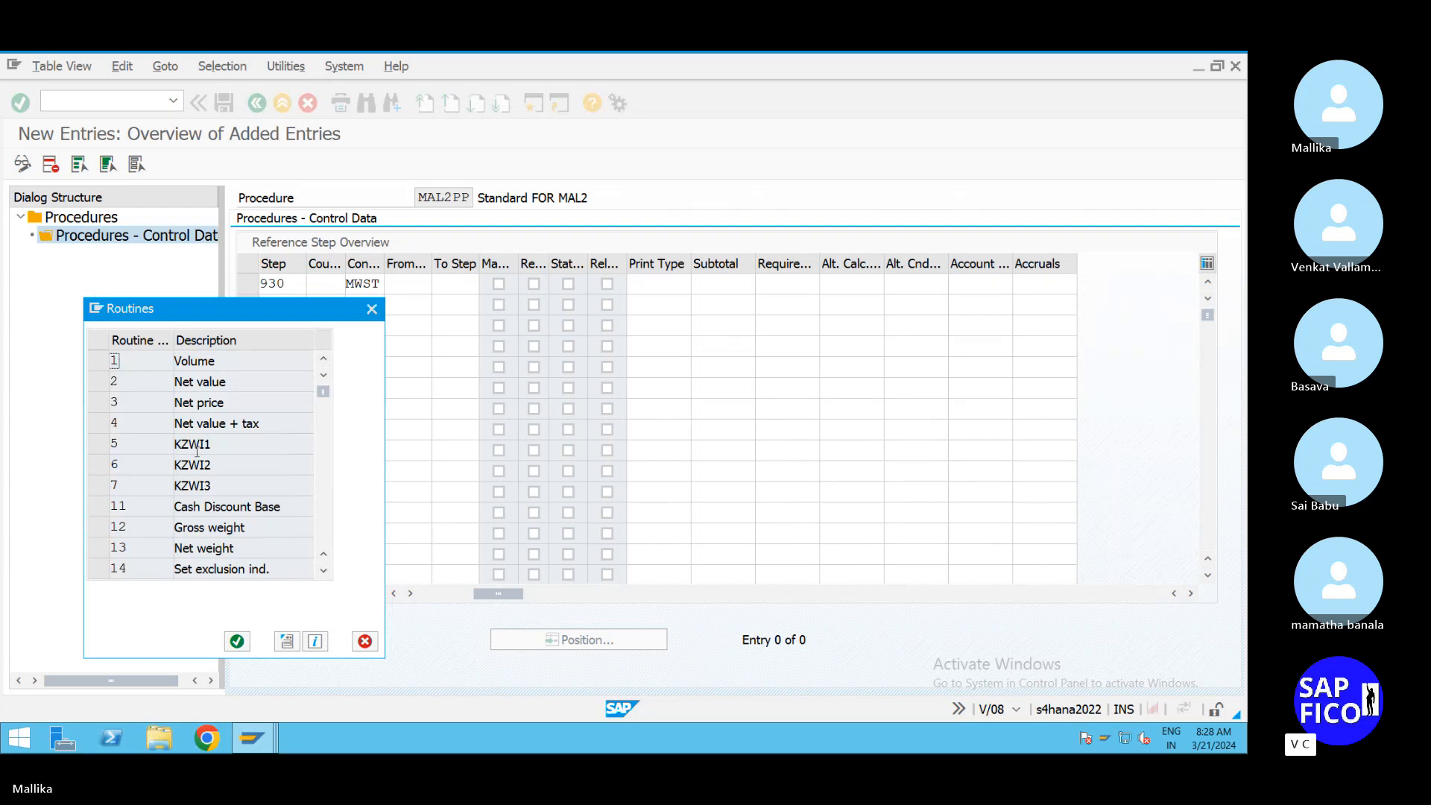
click(324, 572)
click(323, 571)
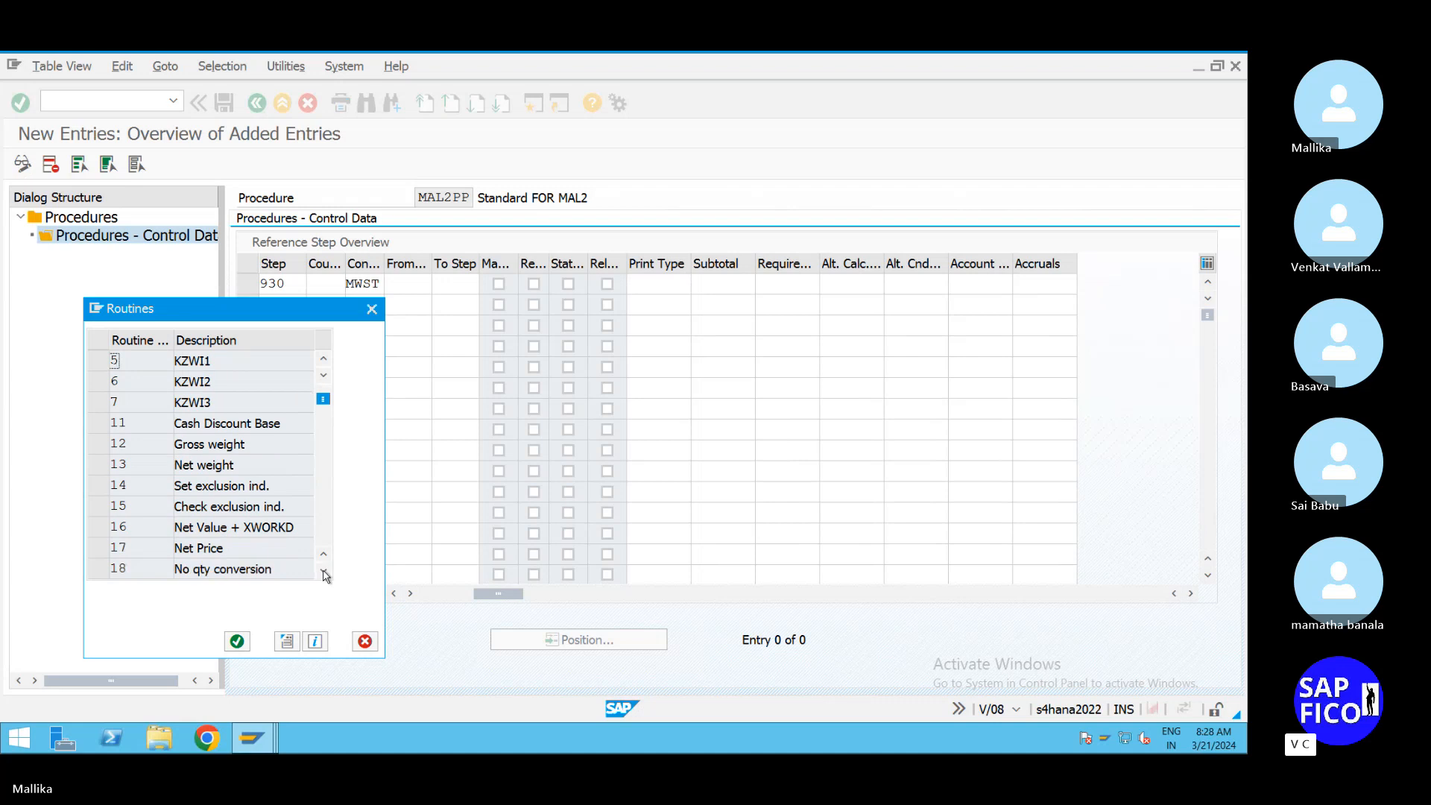
click(324, 571)
click(324, 573)
click(324, 572)
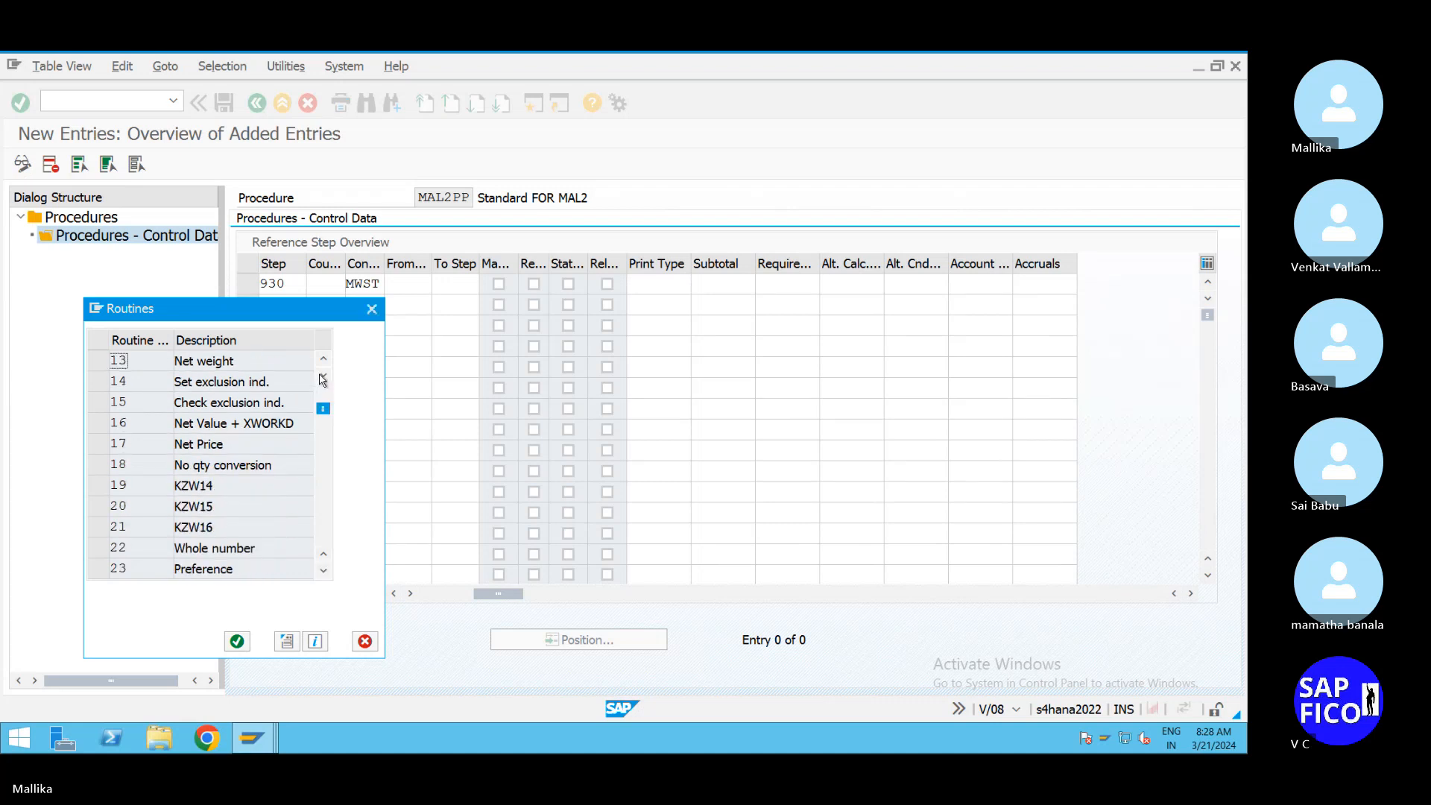
click(98, 423)
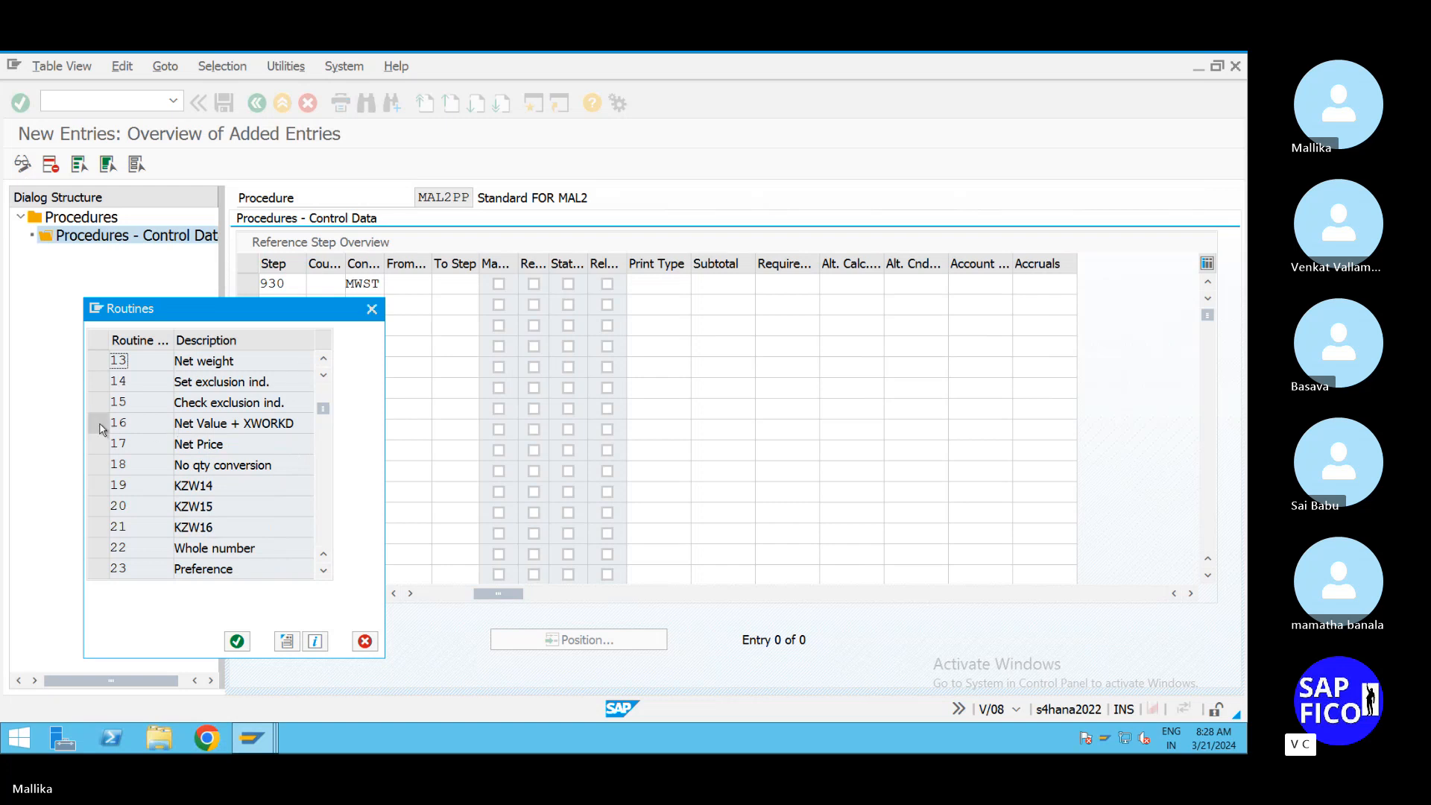
click(237, 641)
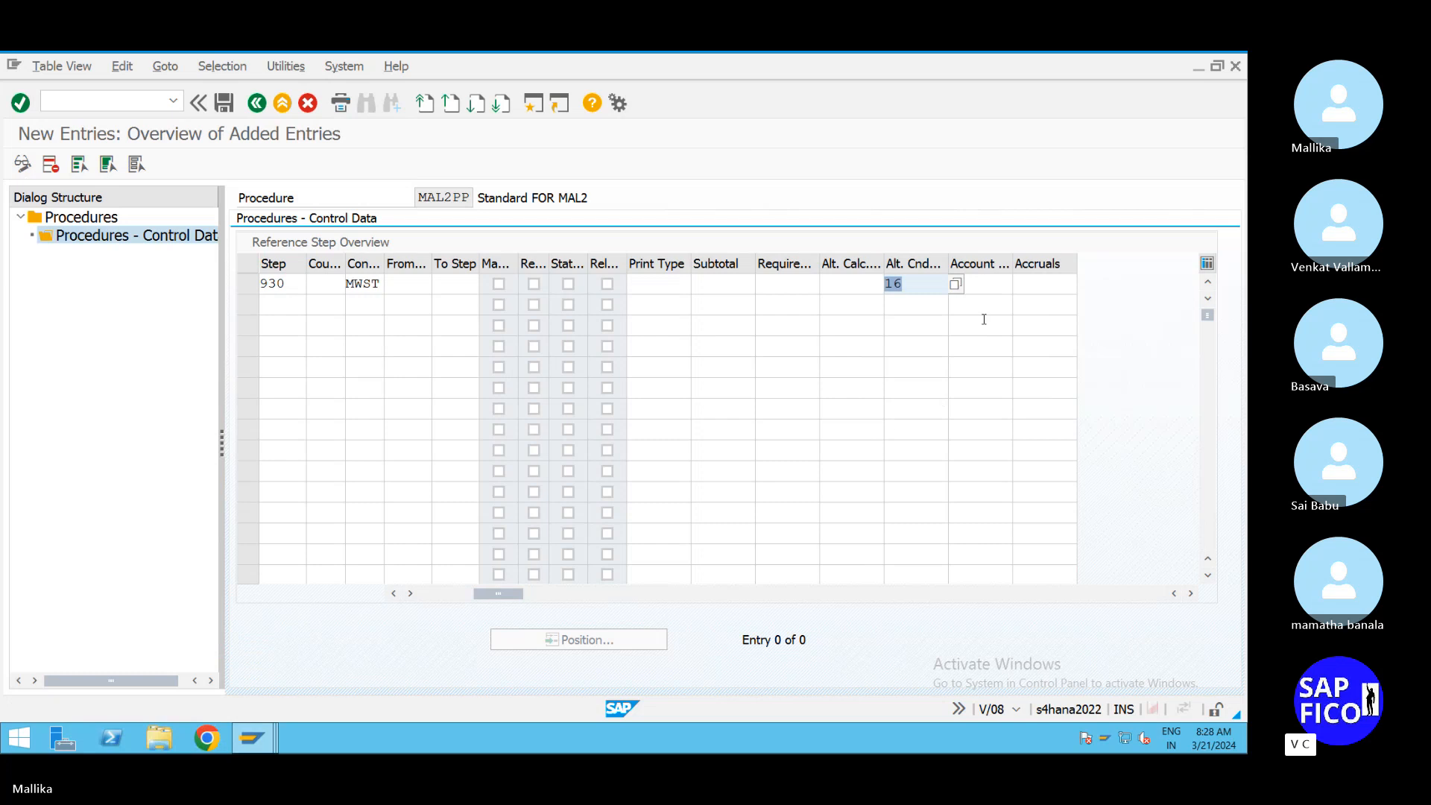
Step: Set the MWST row's account key to MWS, save the entry and return to the control data overview
click(988, 284)
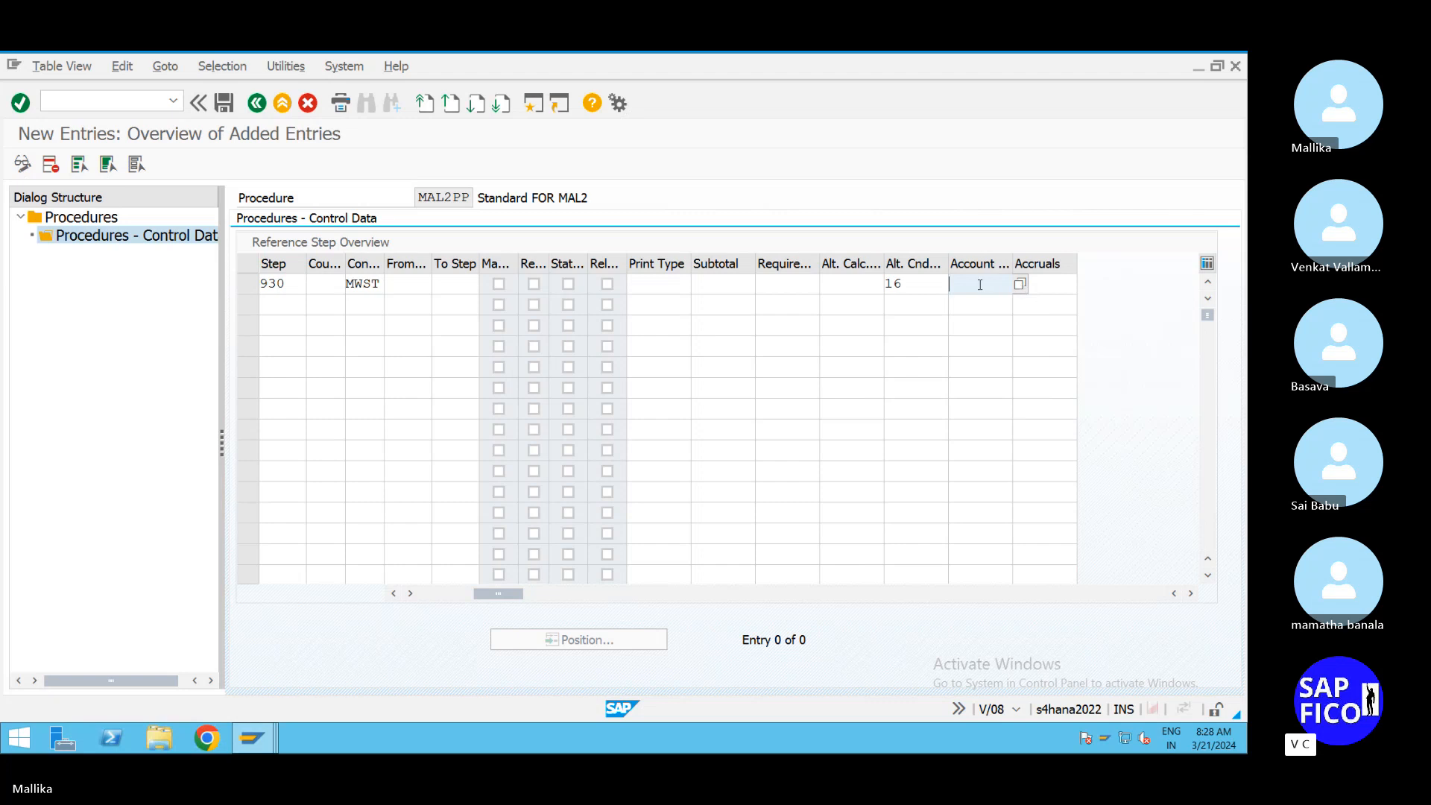
text(MWS)
drag(506, 594, 455, 598)
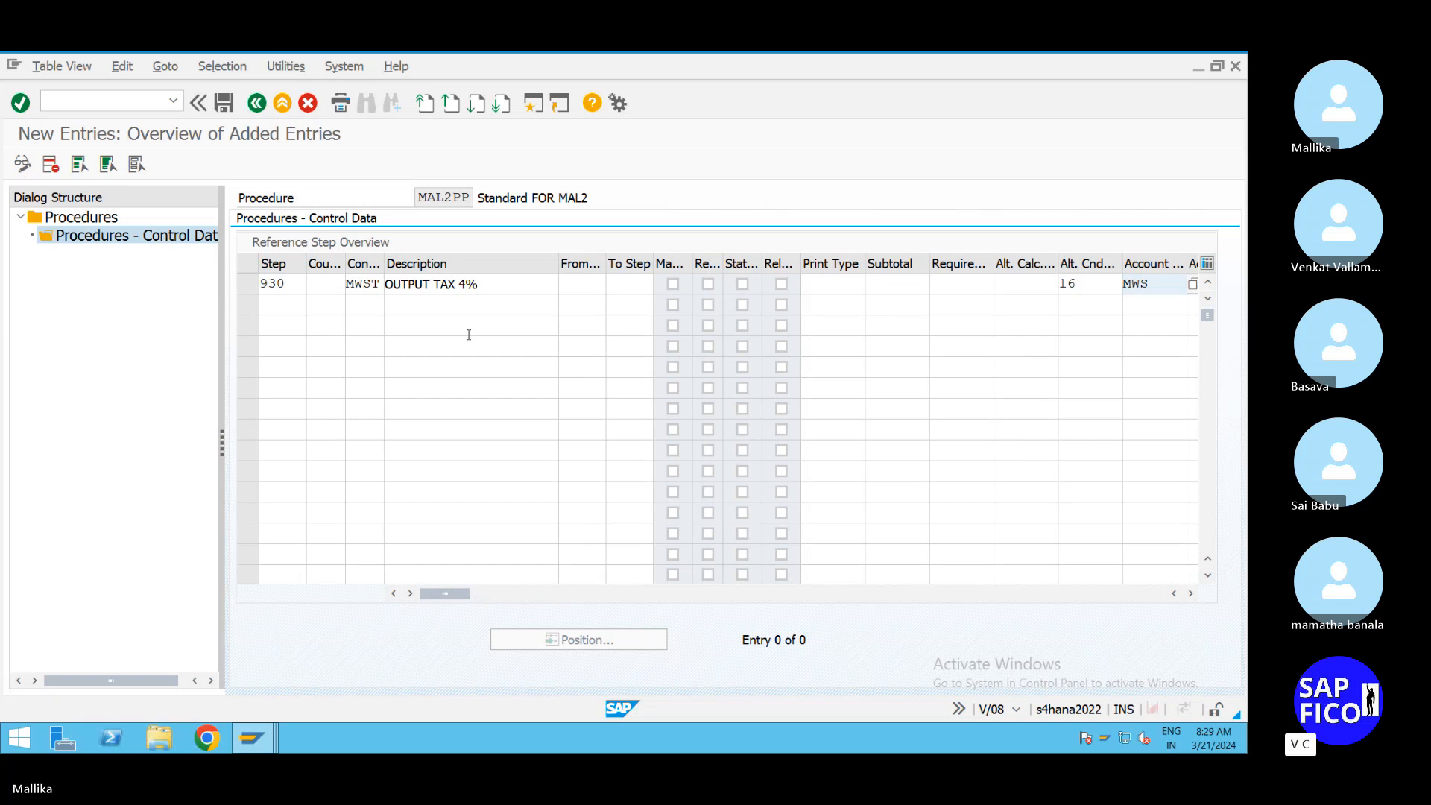
click(223, 103)
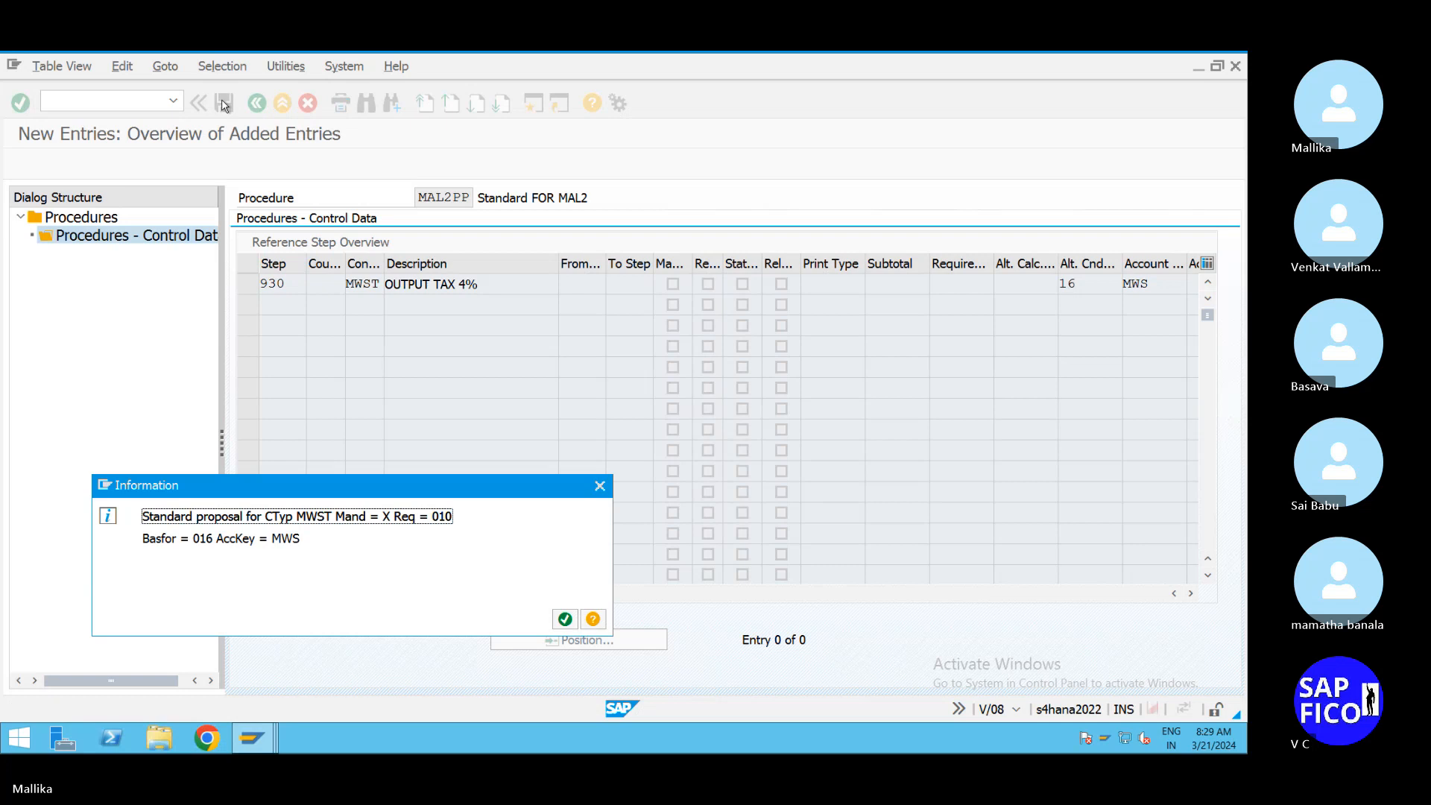
click(565, 620)
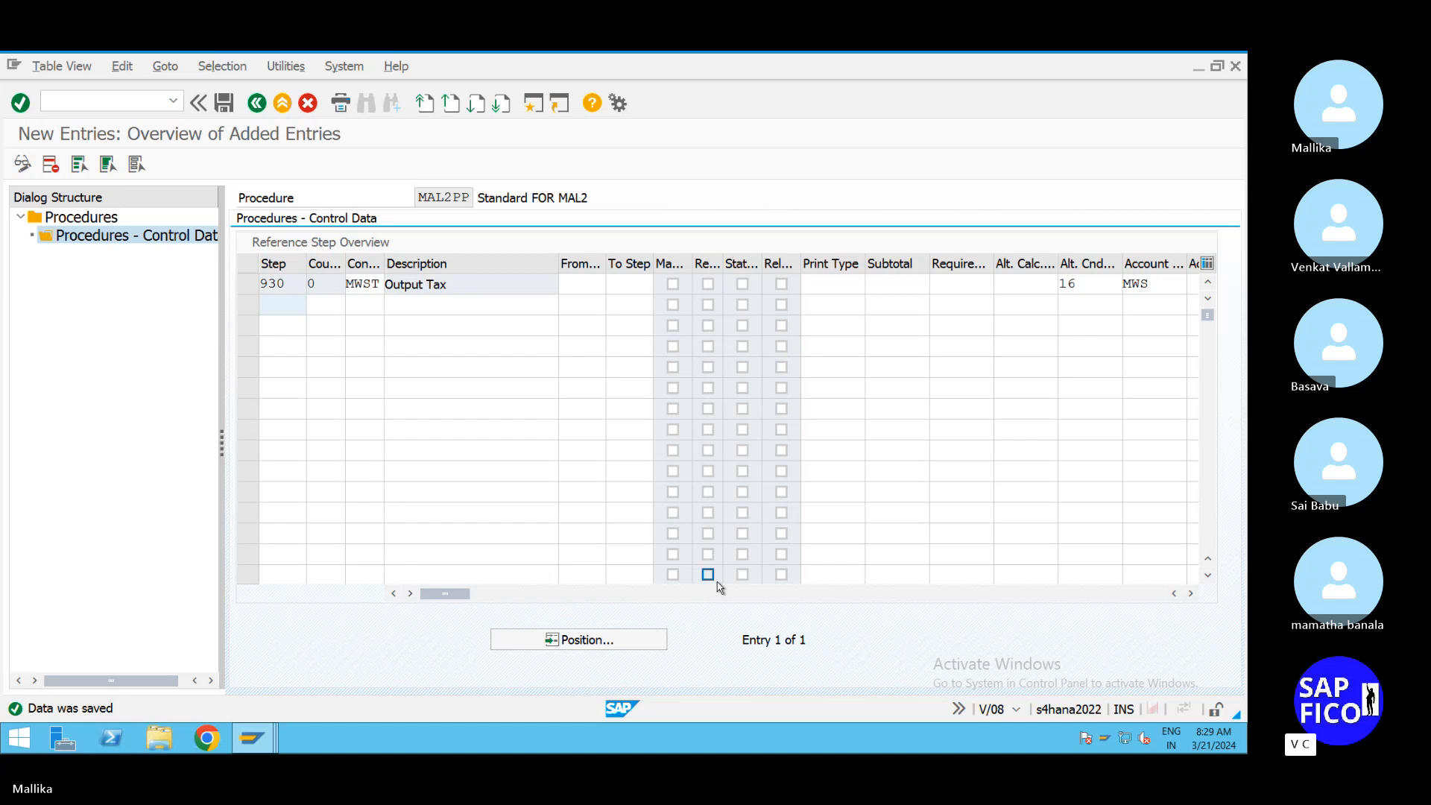
click(258, 107)
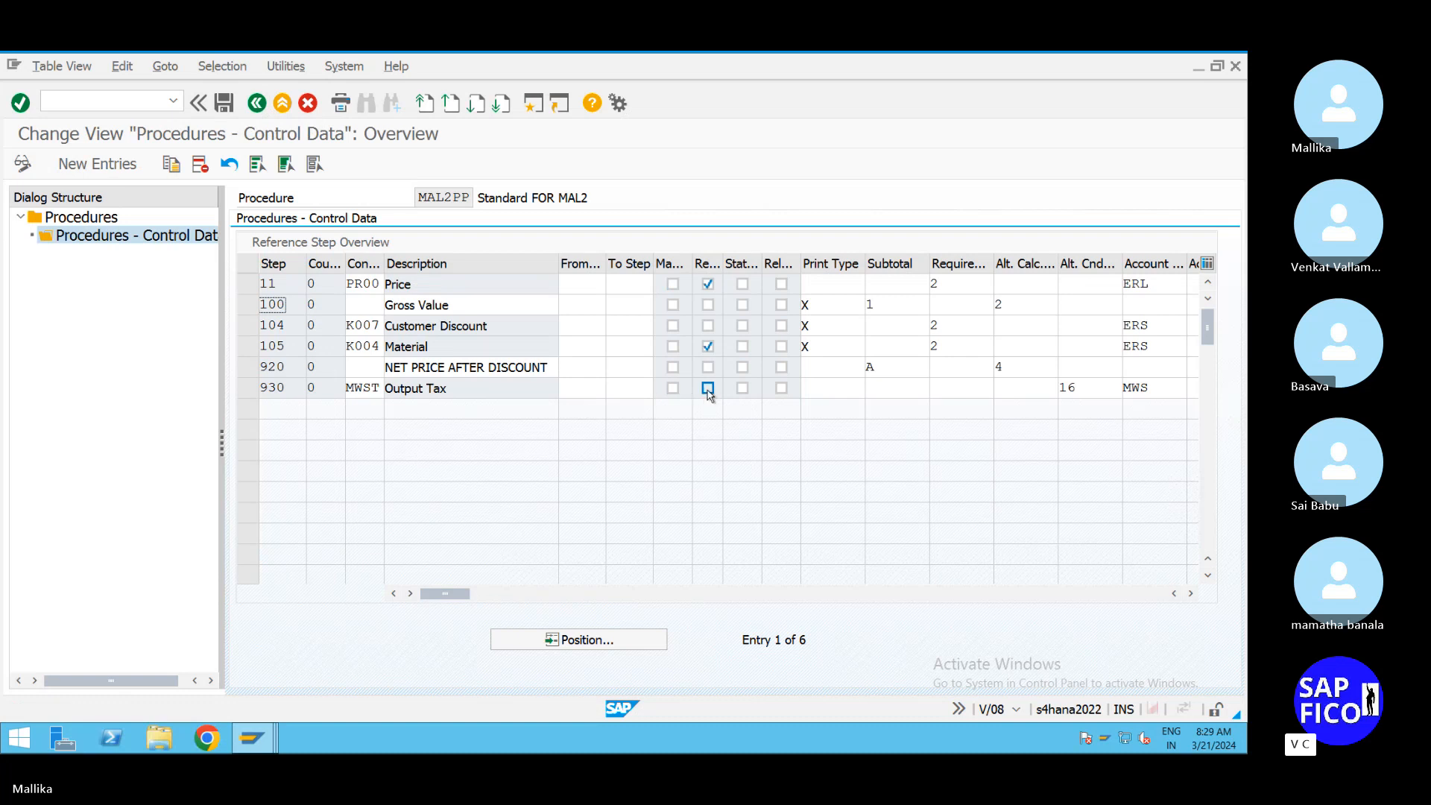
Step: Add another new entry as step 940 without a condition type, described as TOTAL PRICE=NET+TAX
click(93, 164)
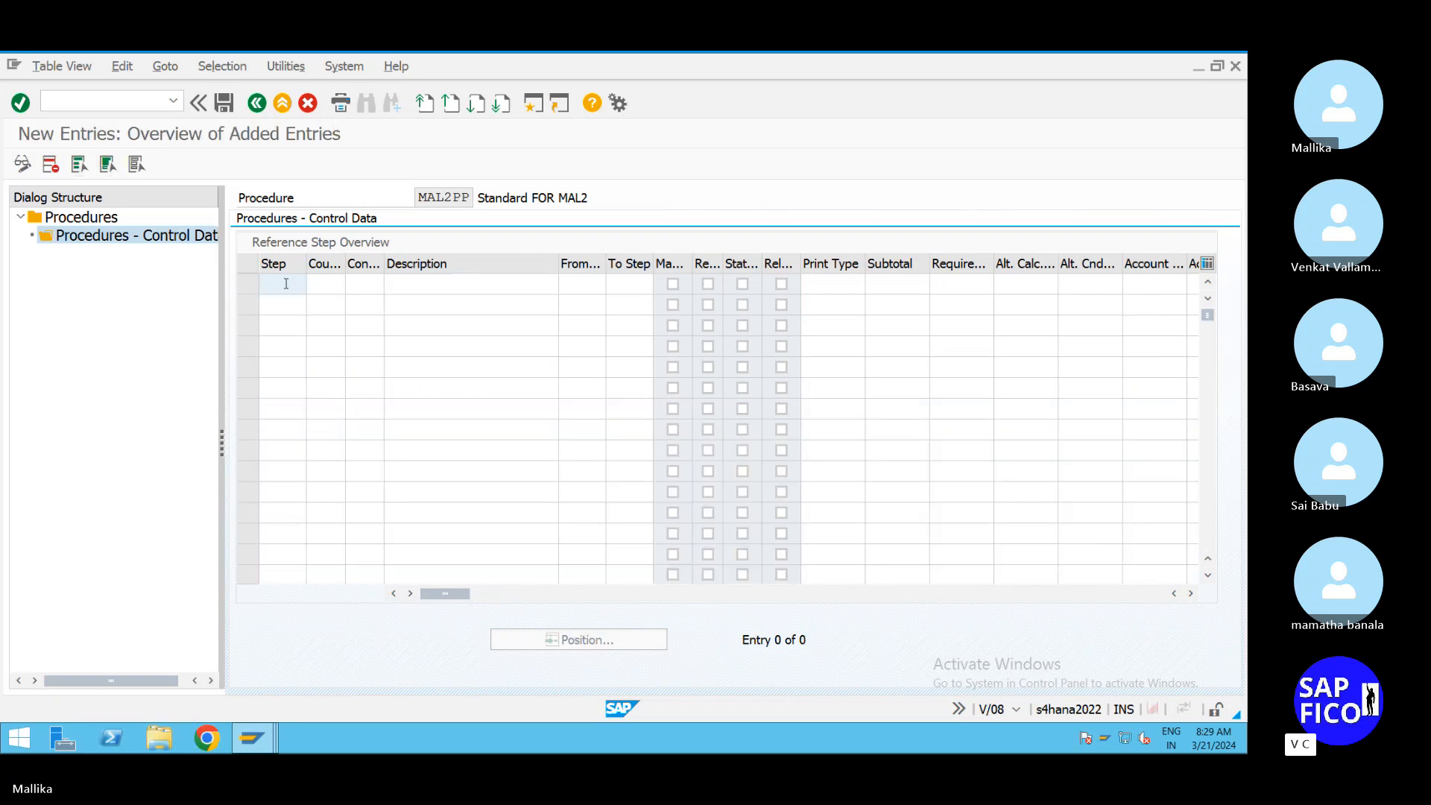
text(930)
click(364, 287)
click(290, 285)
key(BackSpace)
key(BackSpace)
text(40)
click(356, 283)
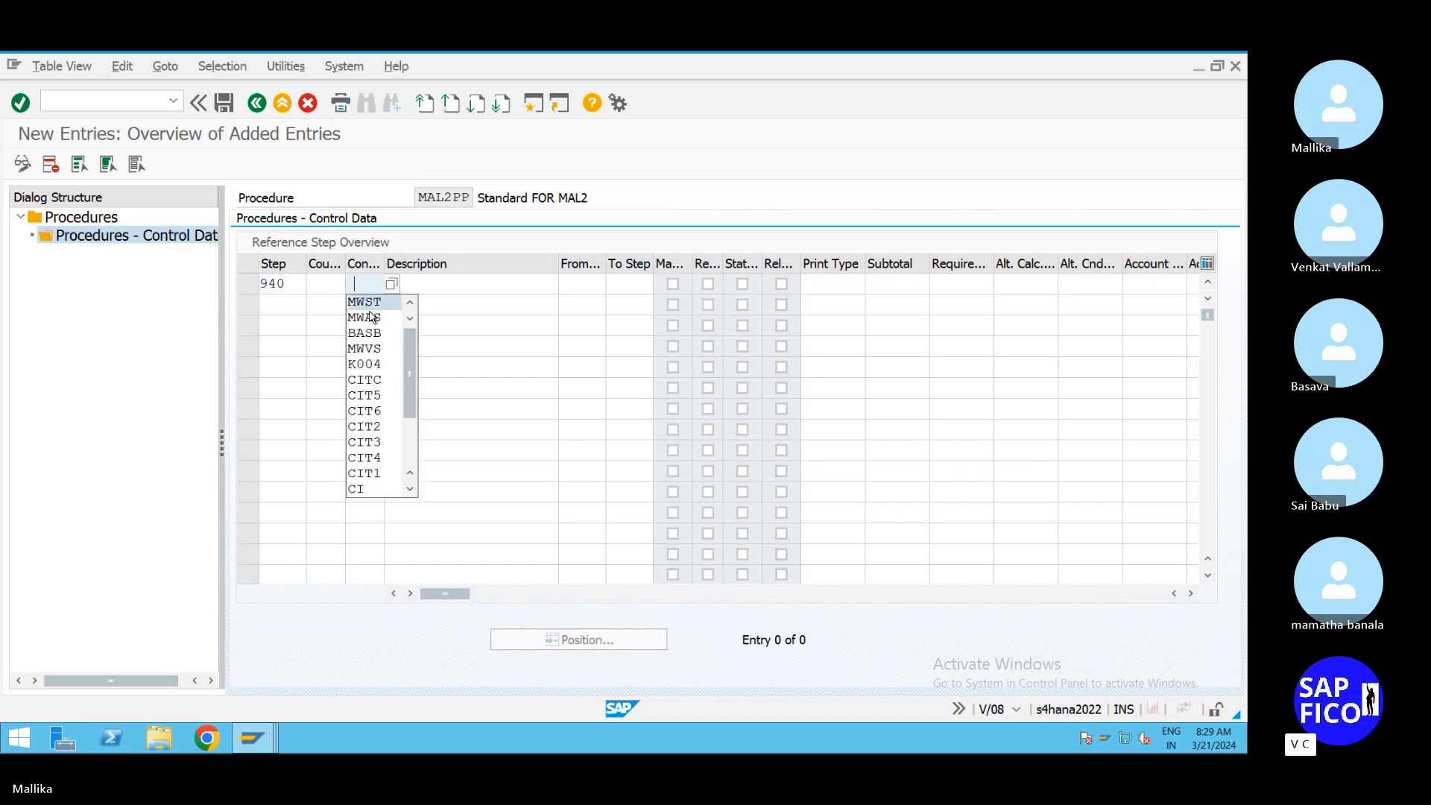
key(BackSpace)
click(422, 281)
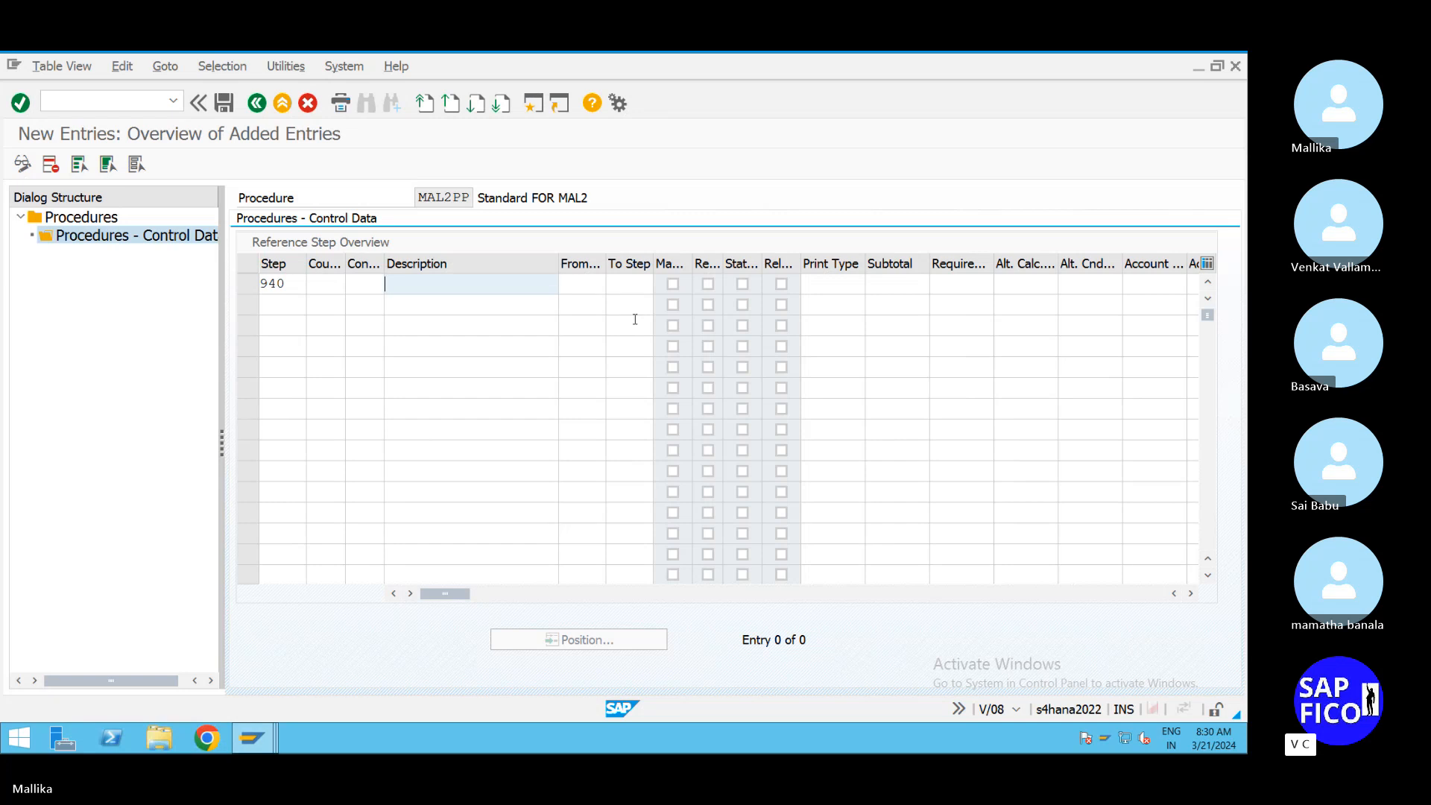
text(TOTAL PRICE=NET+TAX)
Step: Make step 940 total from step 920 to step 930, save the entry and return to the control data overview
click(574, 287)
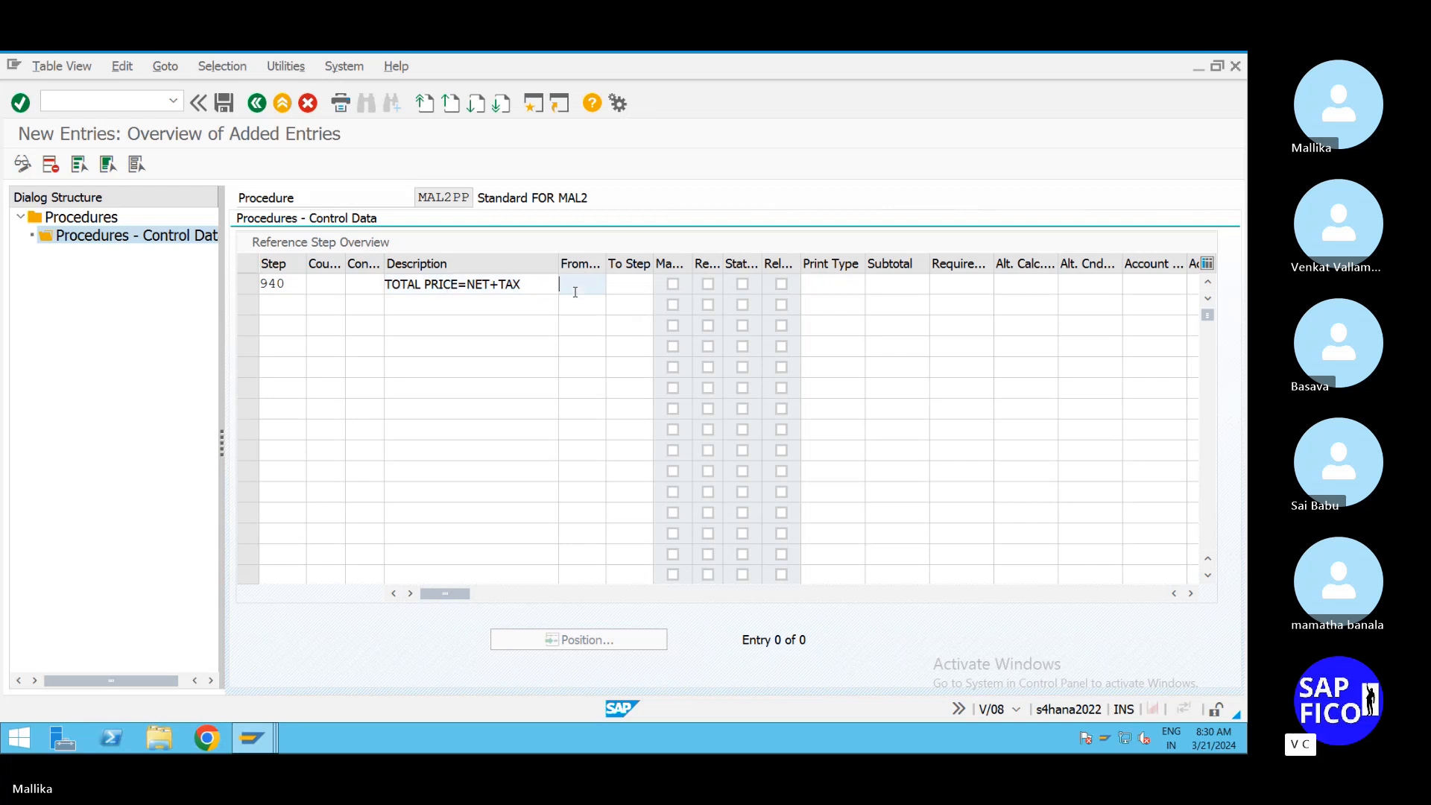
text(920)
click(625, 289)
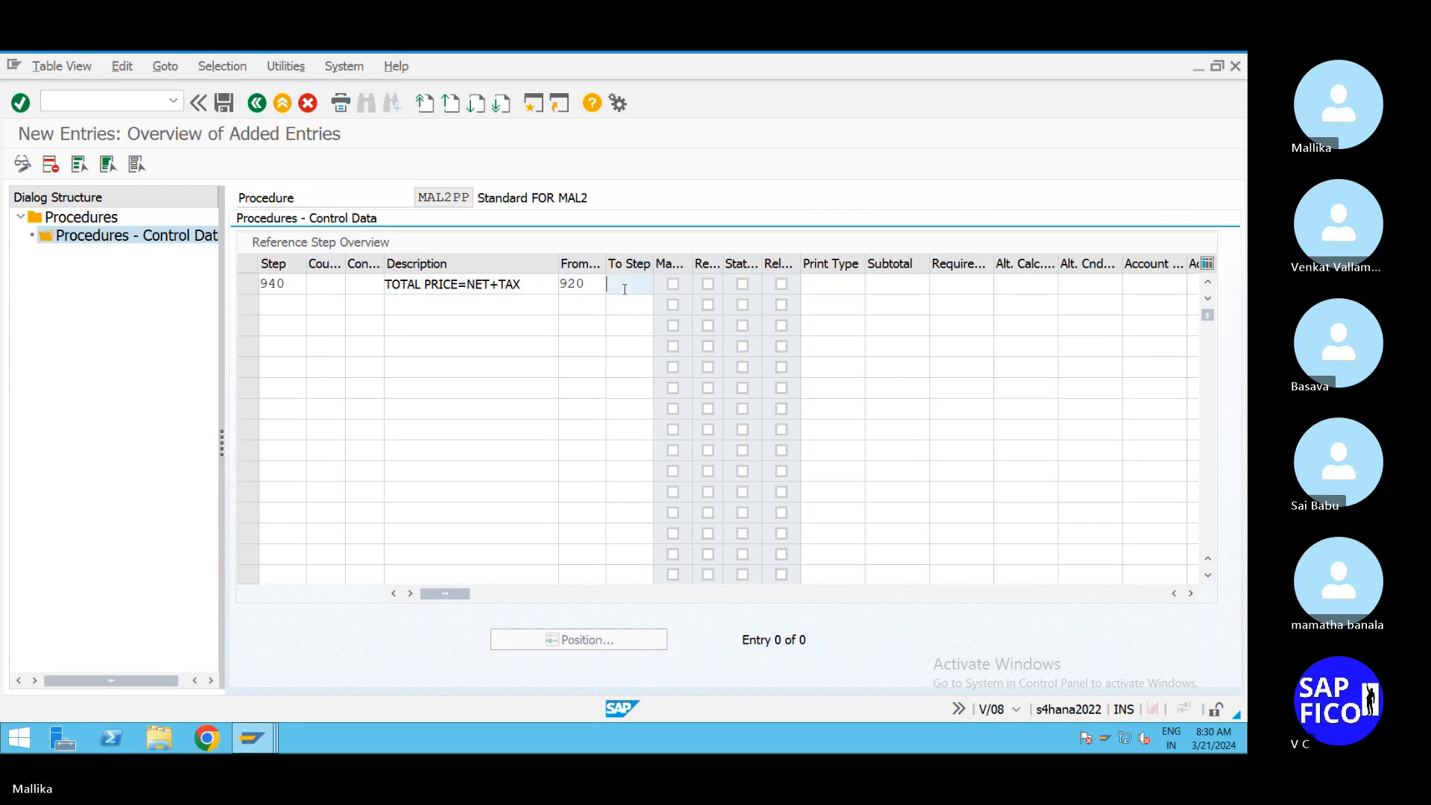
text(930)
key(Return)
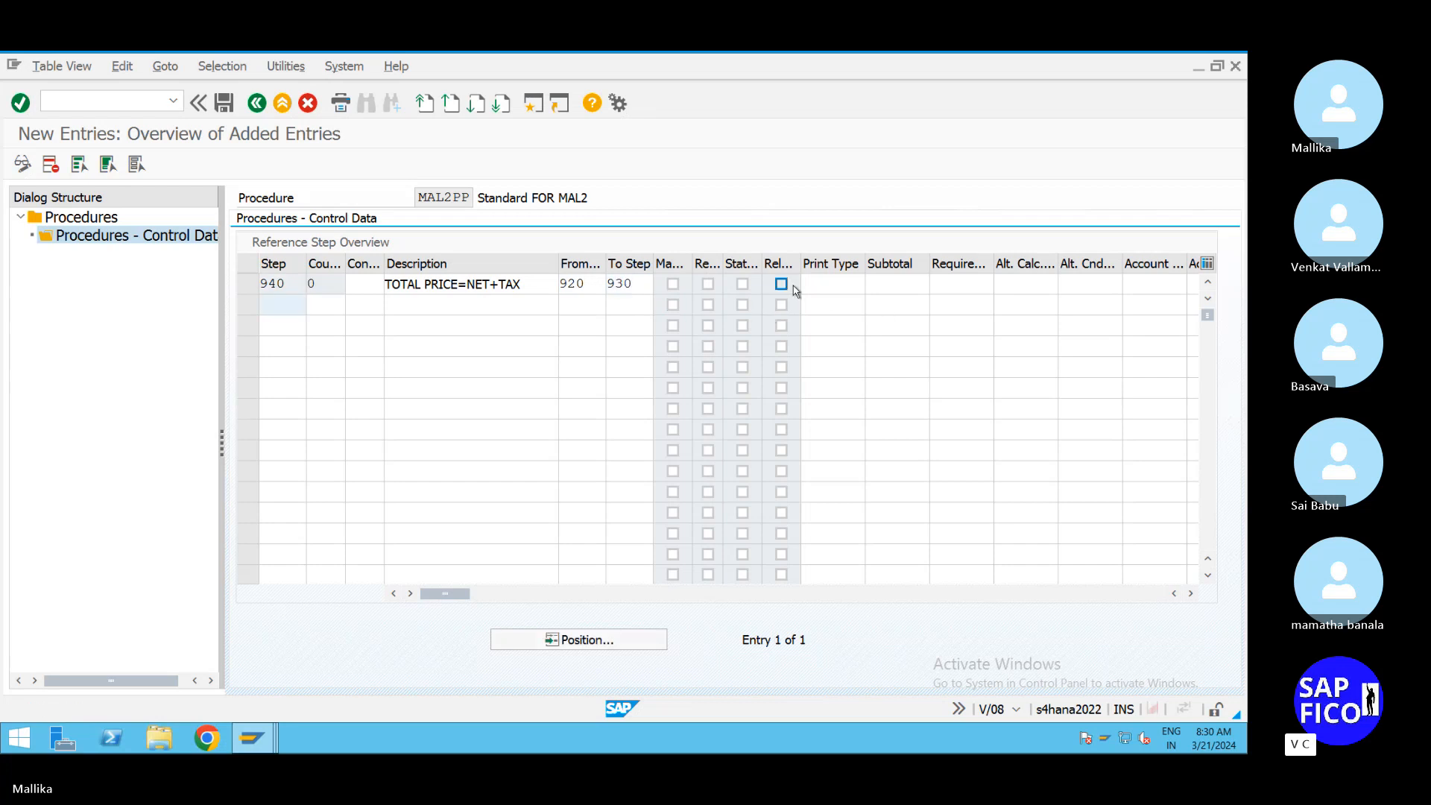
click(224, 103)
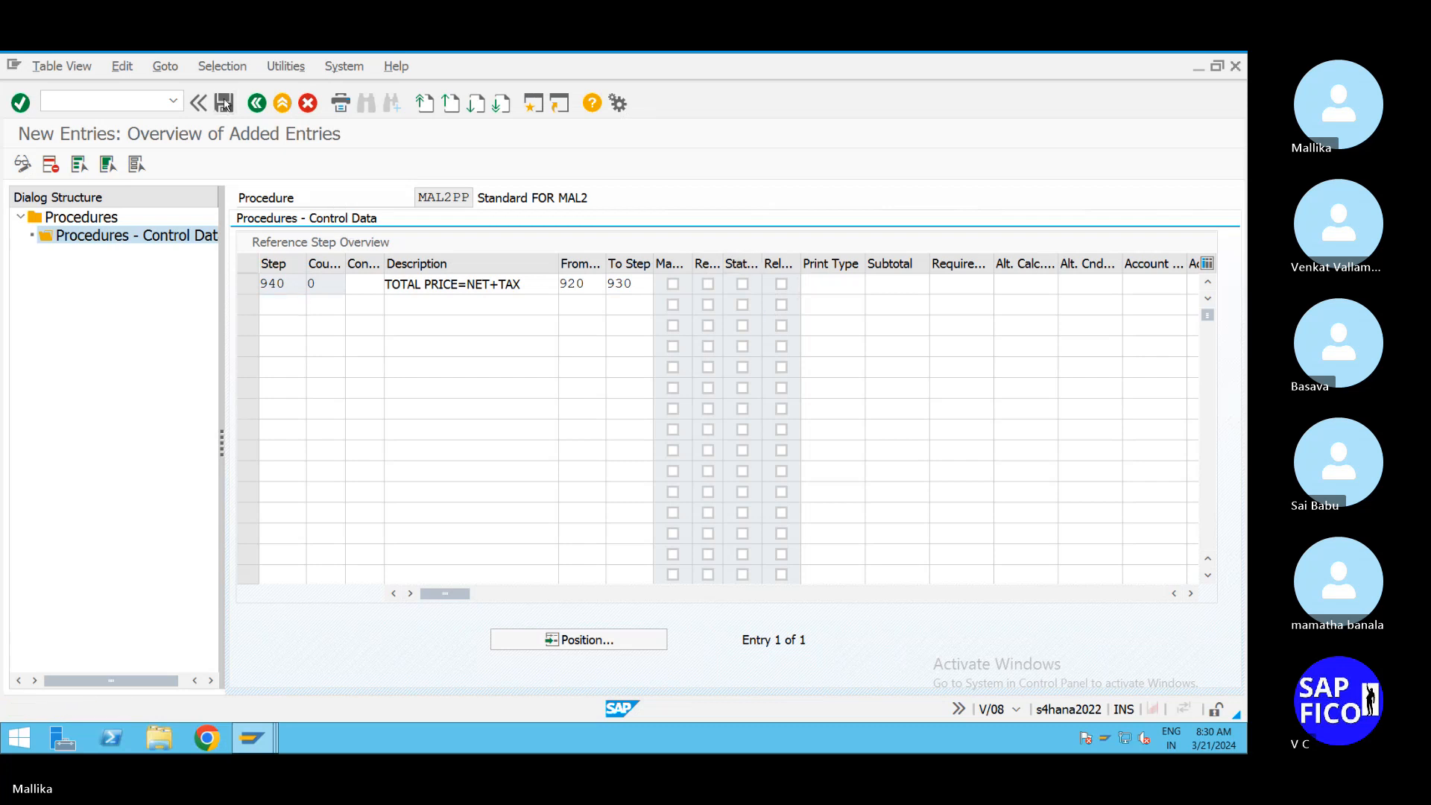
click(256, 103)
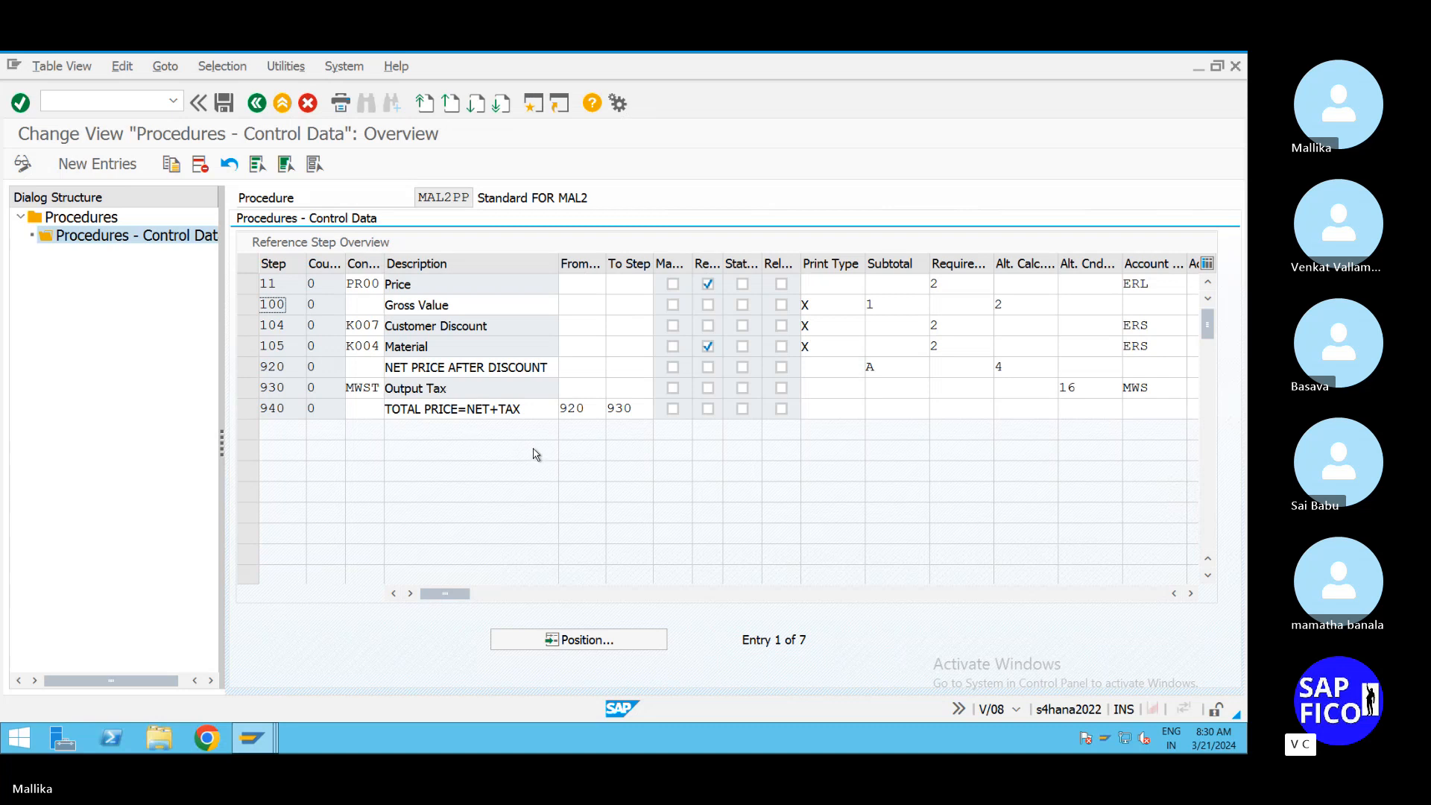
Step: Review the total price row and check the SD configuration checklist in Notepad, returning to the SAP remote session
click(499, 409)
click(536, 408)
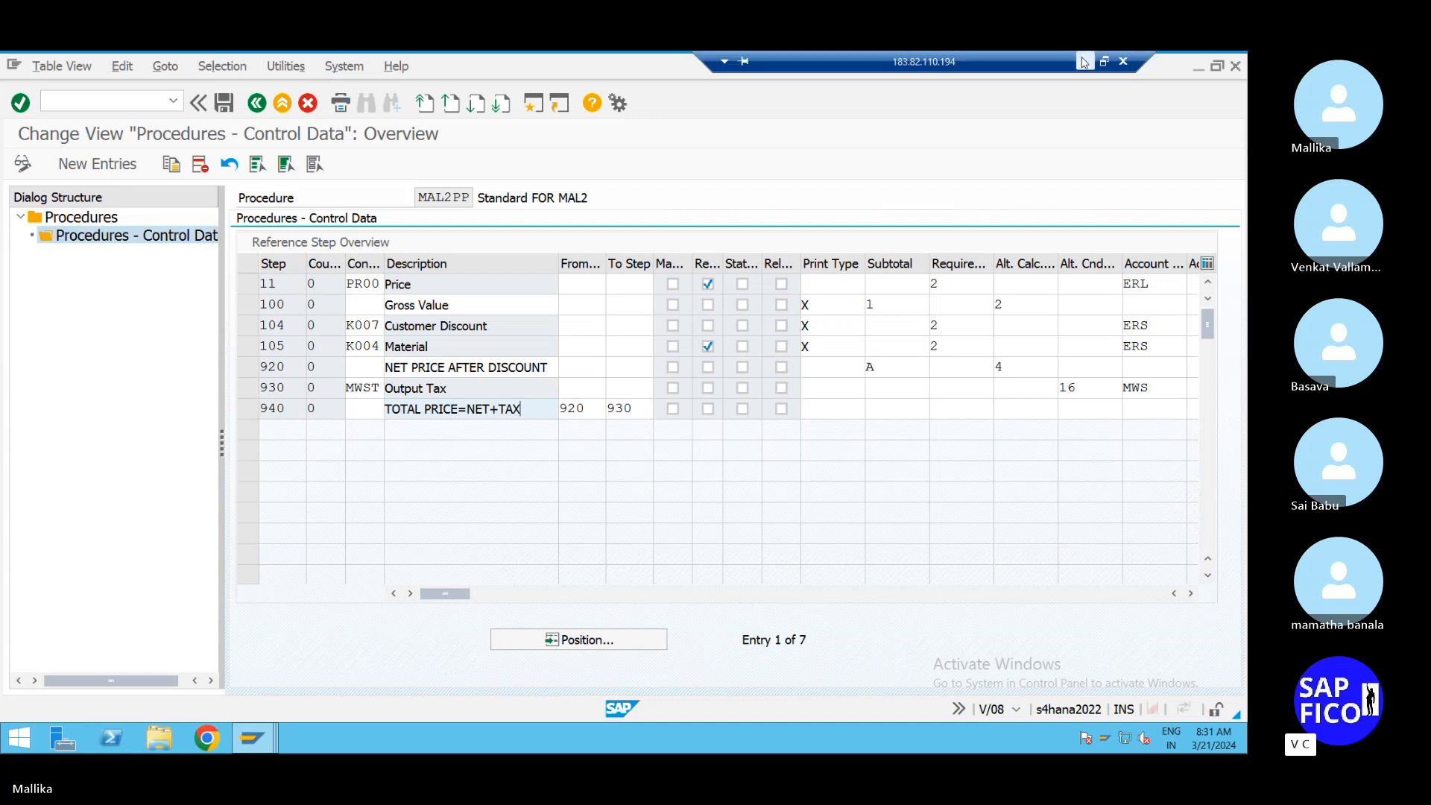
click(1085, 62)
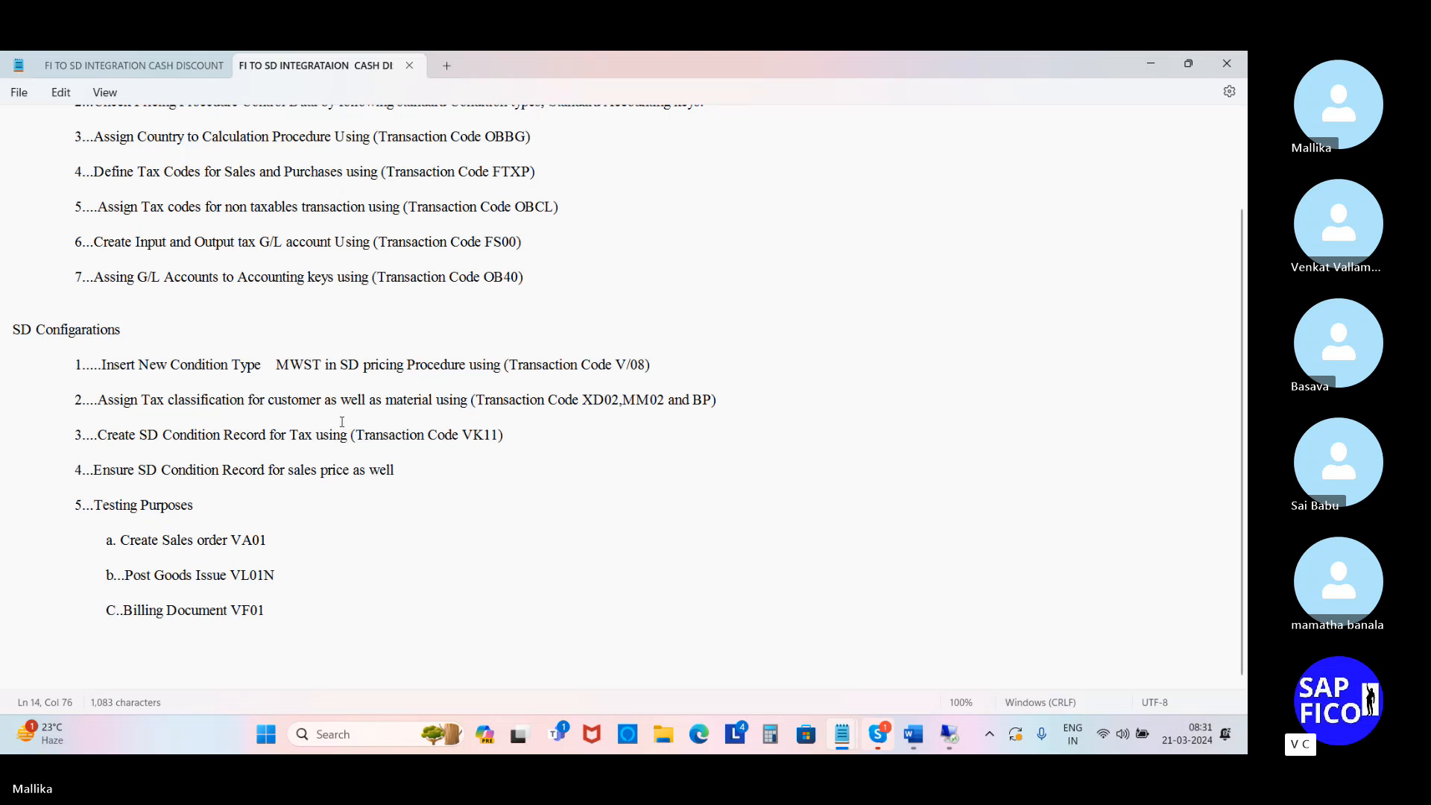
click(949, 734)
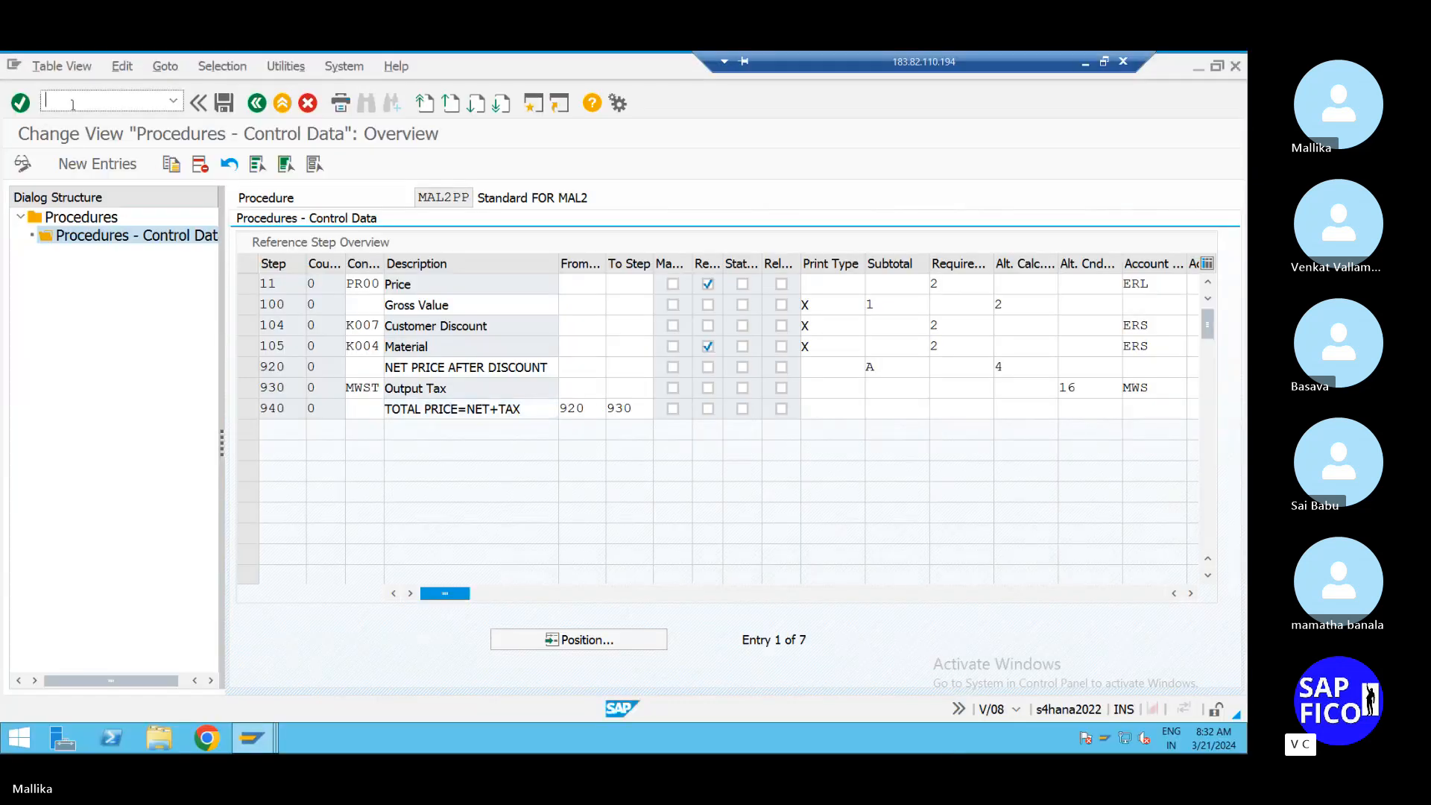
Step: Switch to the Maintain Tax Code session and launch business partner maintenance from it with the command /NBP
mouse_move(252, 737)
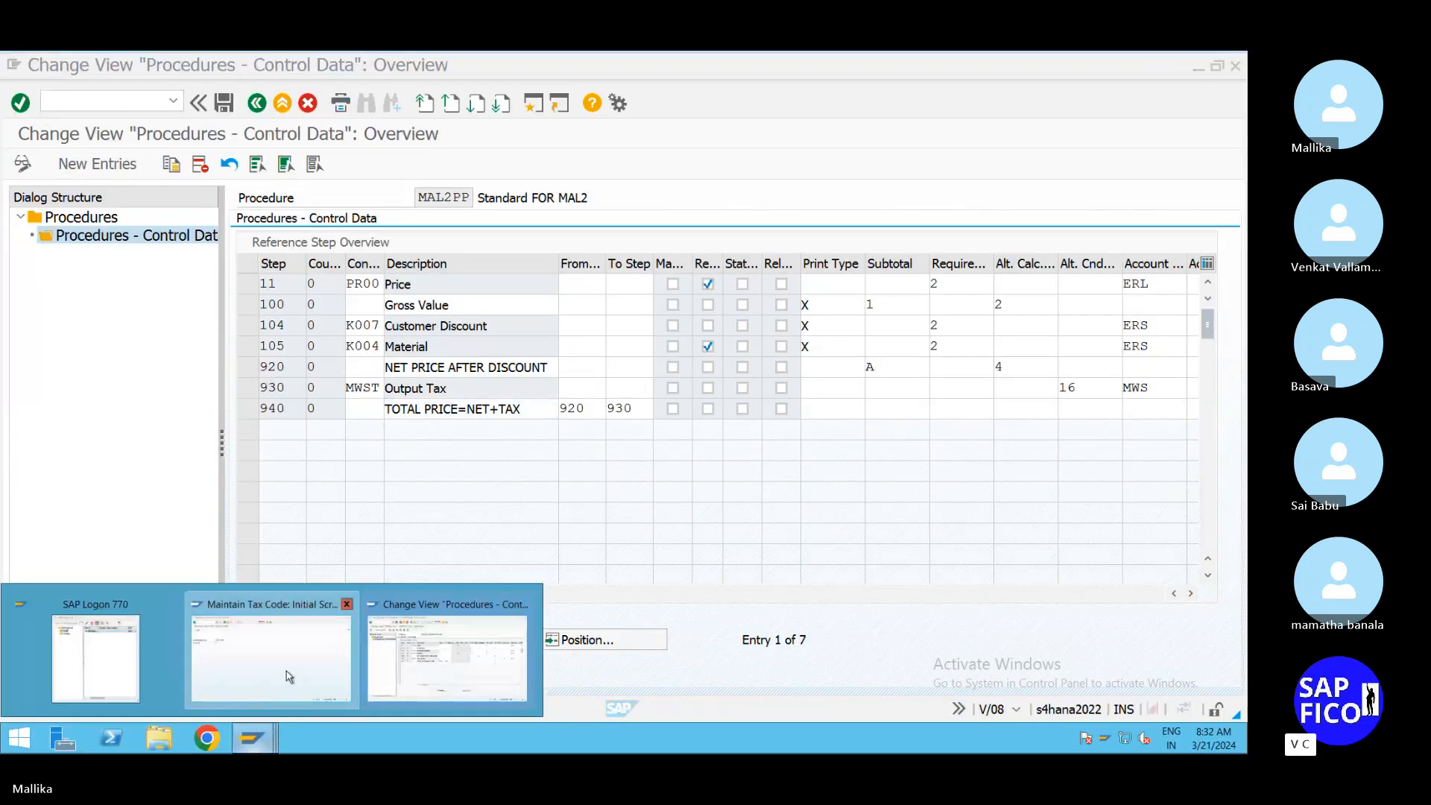
click(287, 671)
text(/NBP)
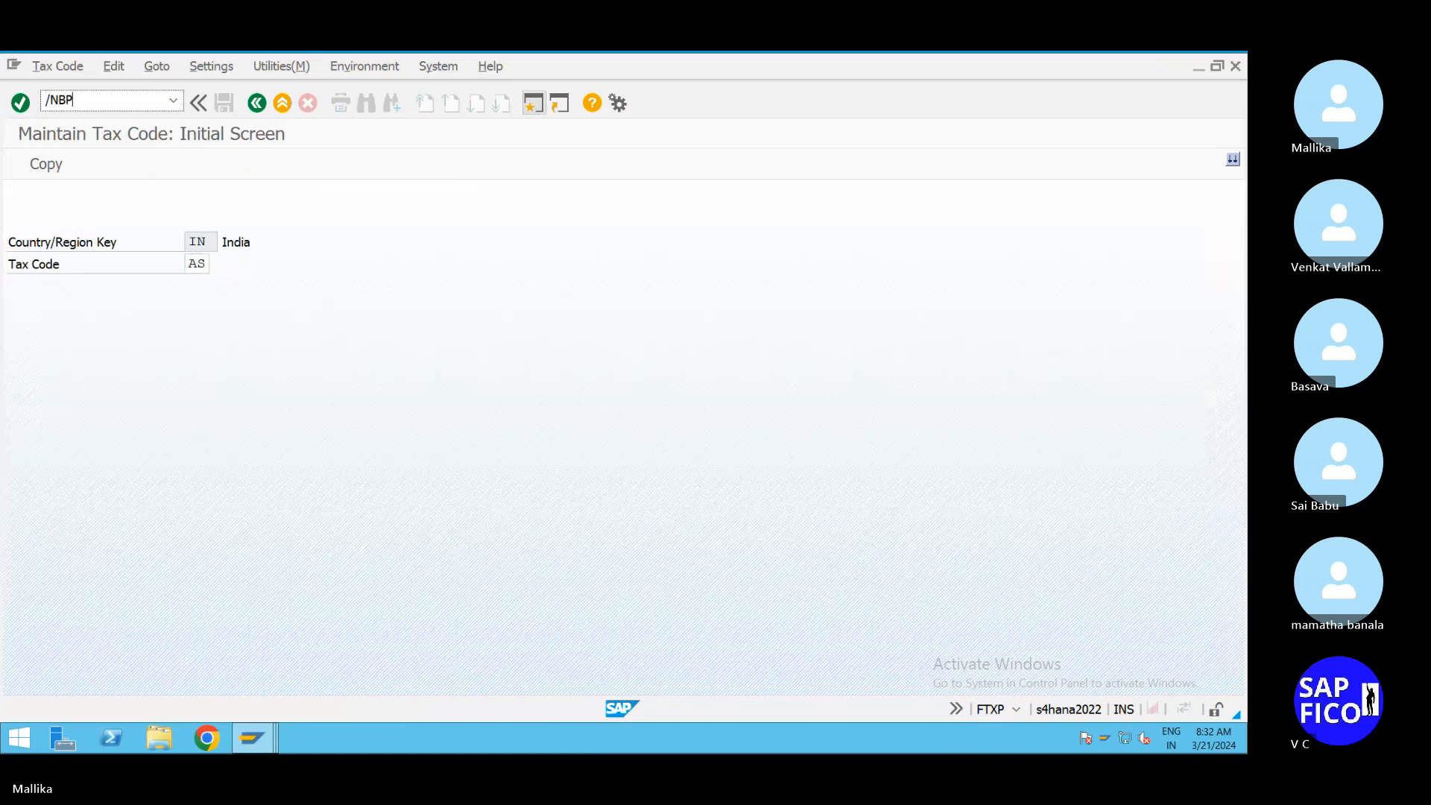
key(Return)
Step: Find the BMW business partner by its customer number and open its record
click(571, 266)
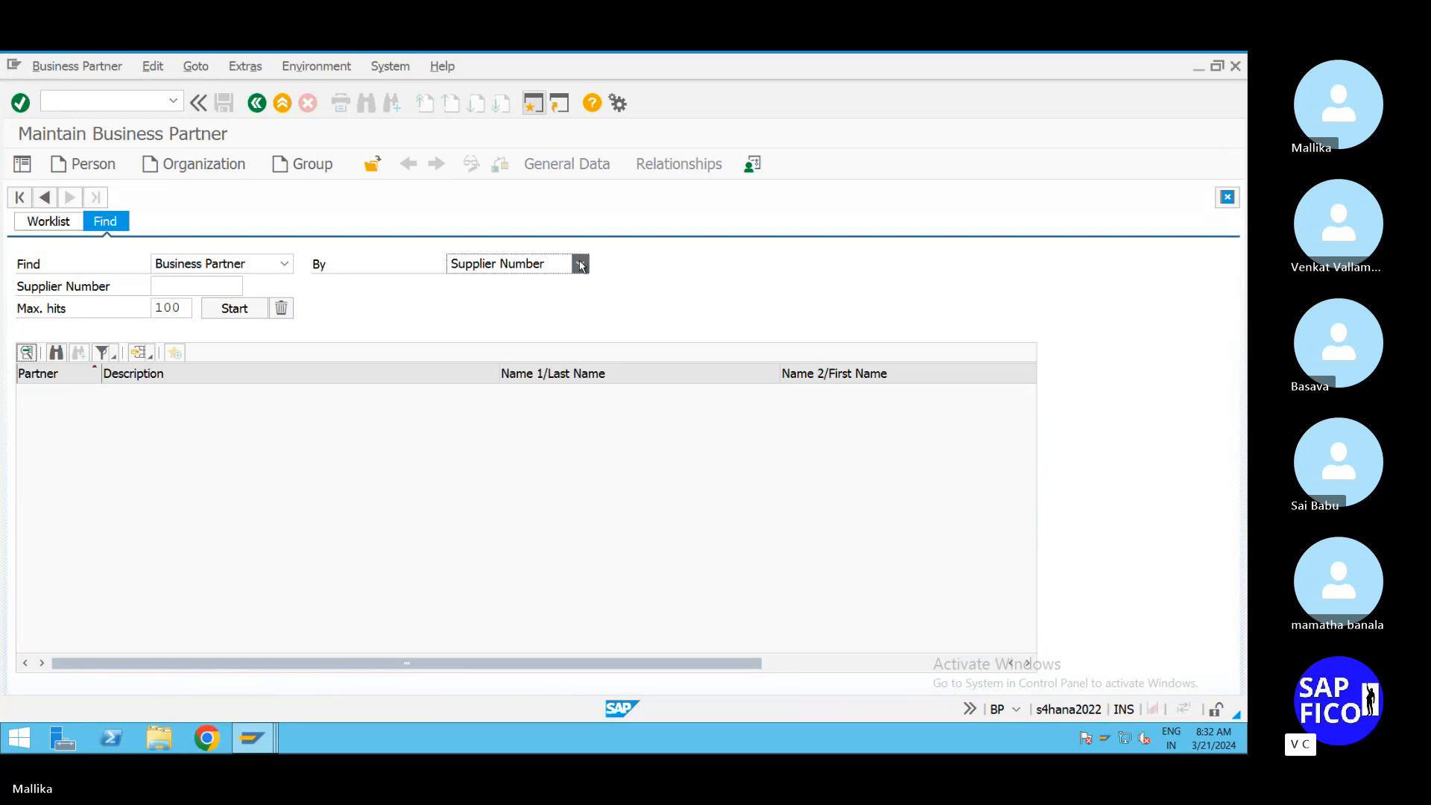
click(512, 298)
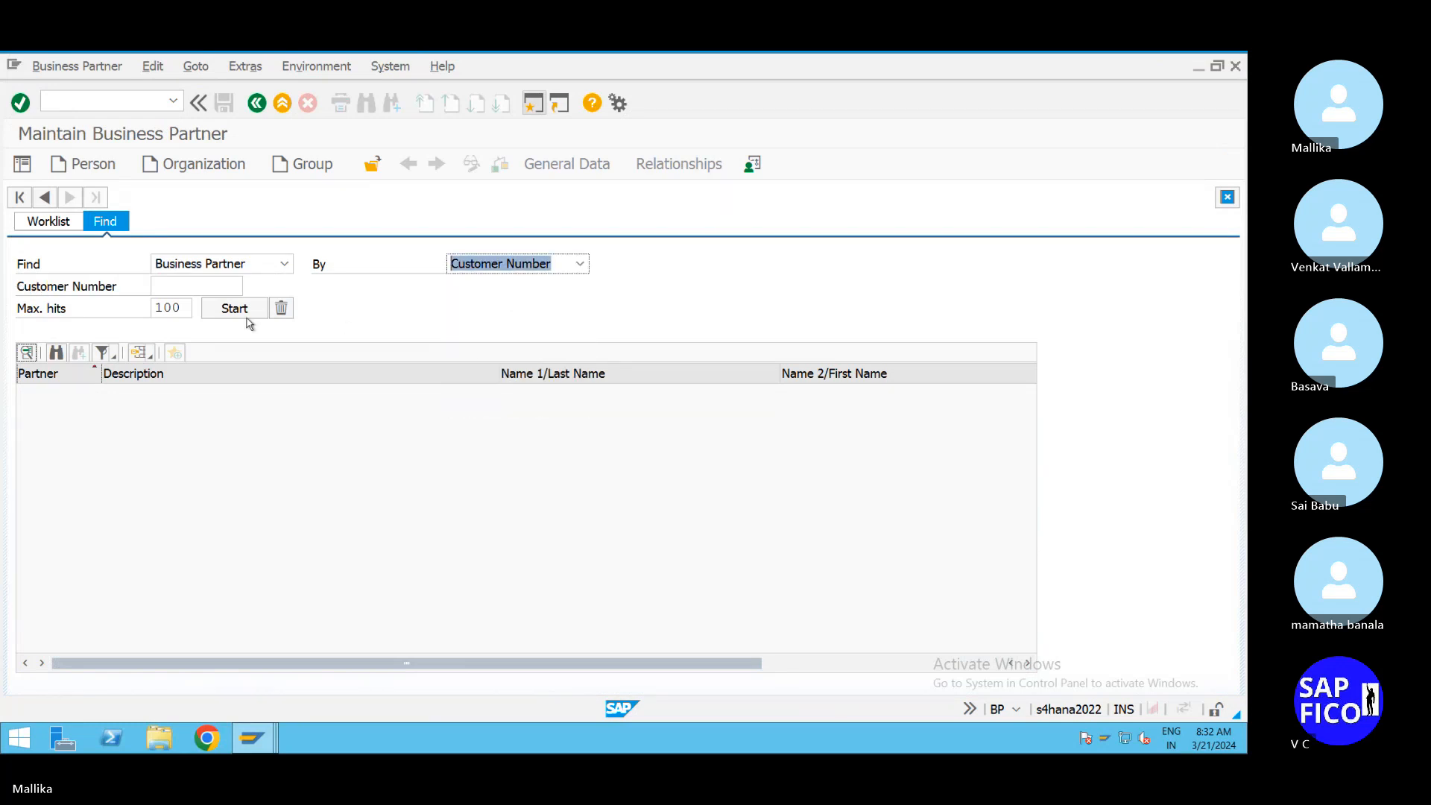
click(238, 287)
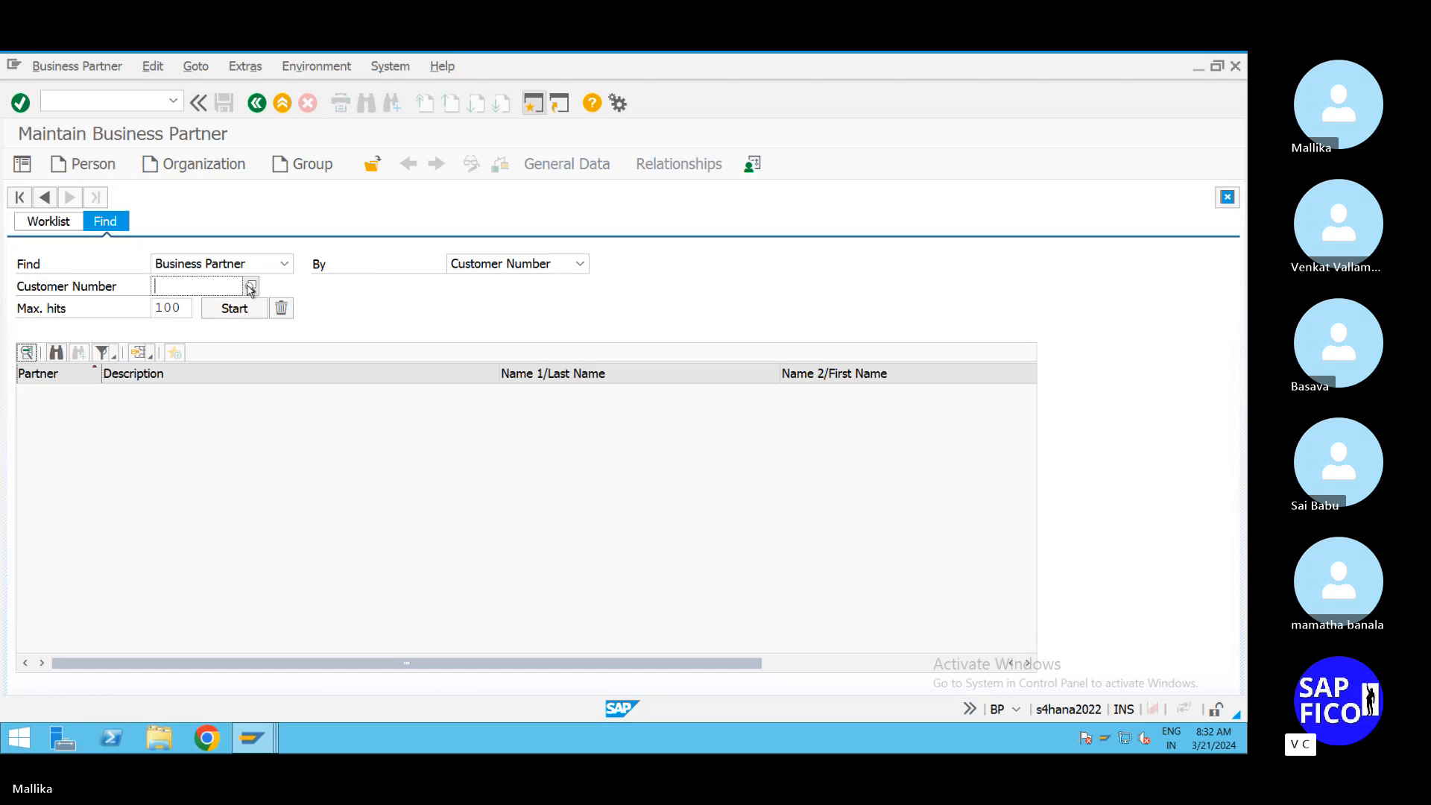
text(46)
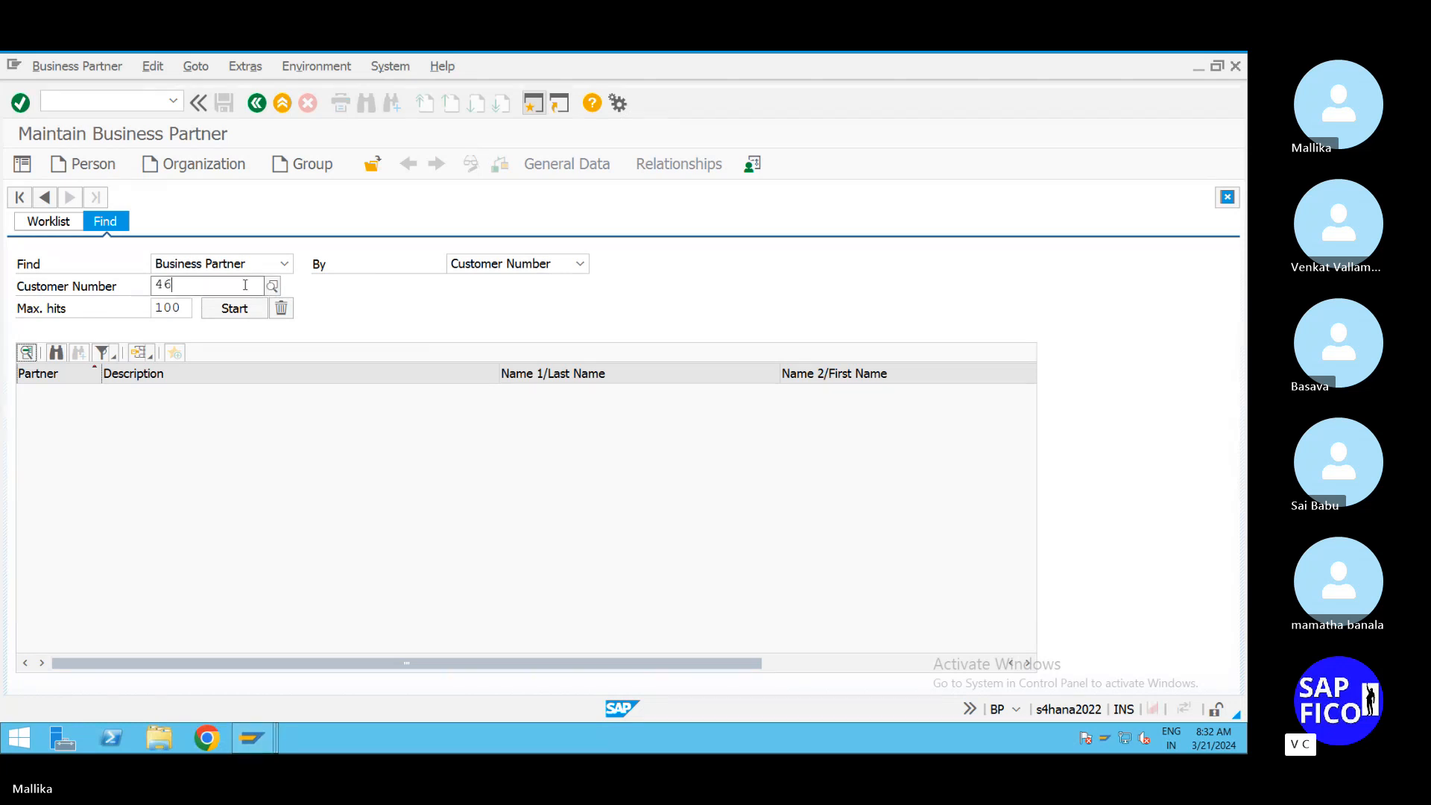
text(11)
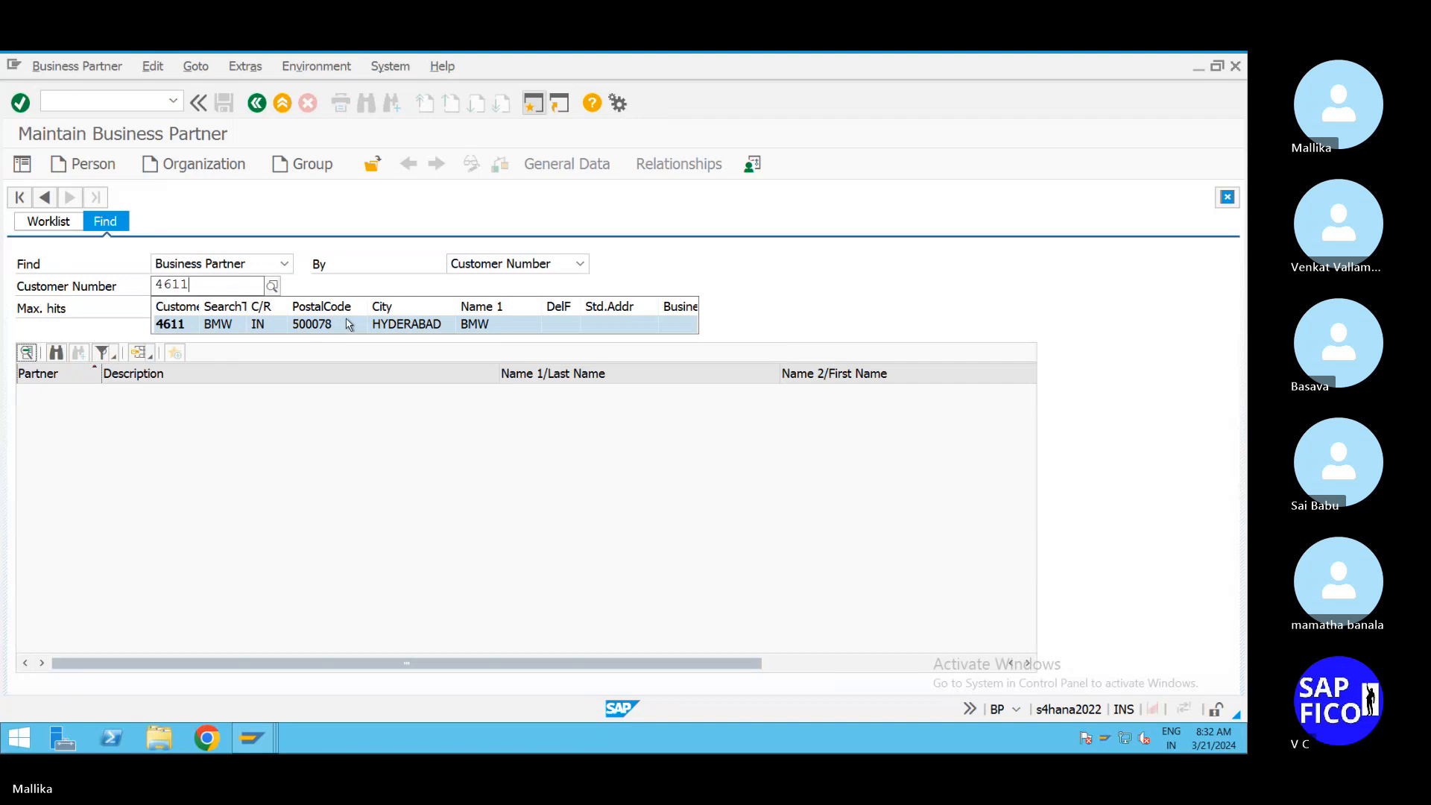
click(341, 325)
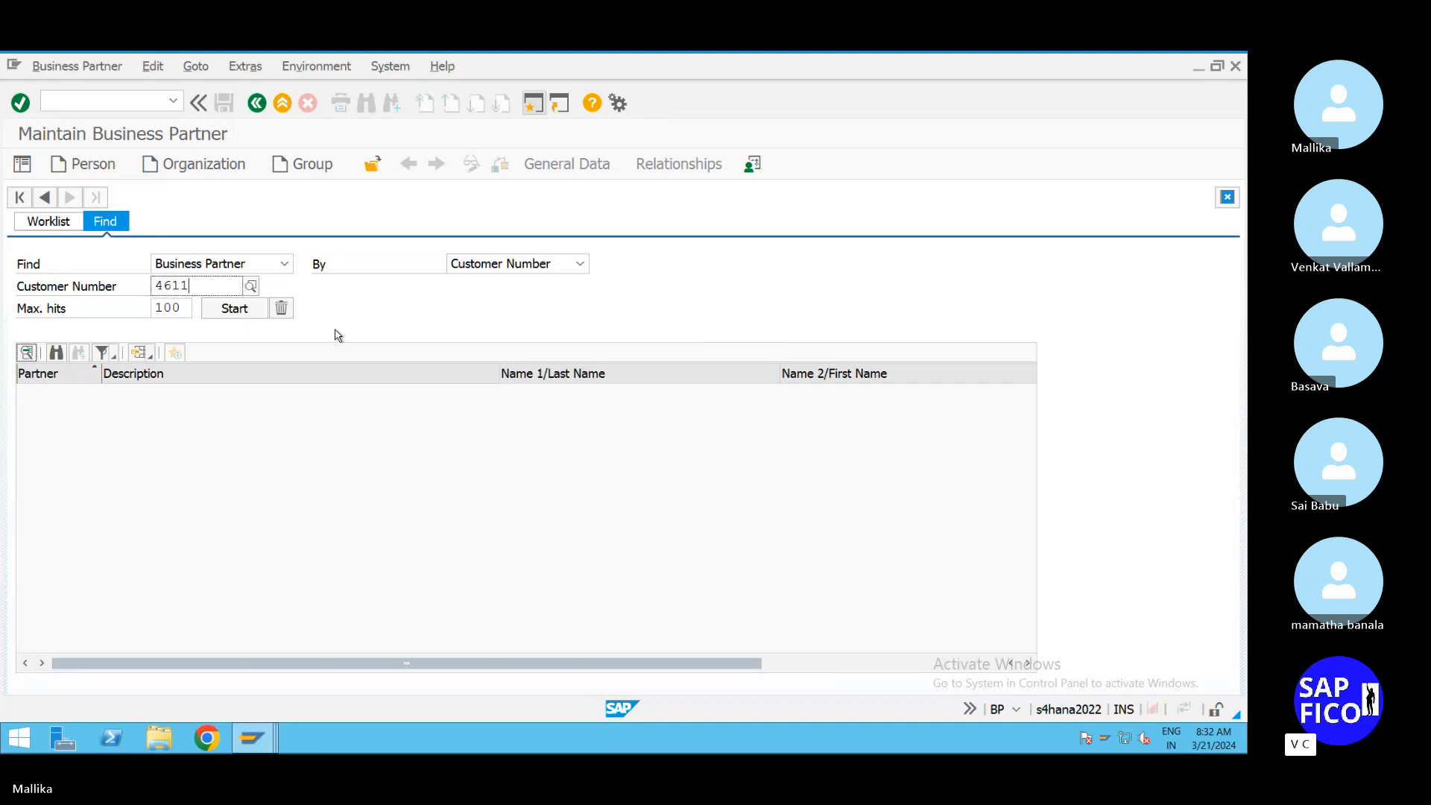
key(Return)
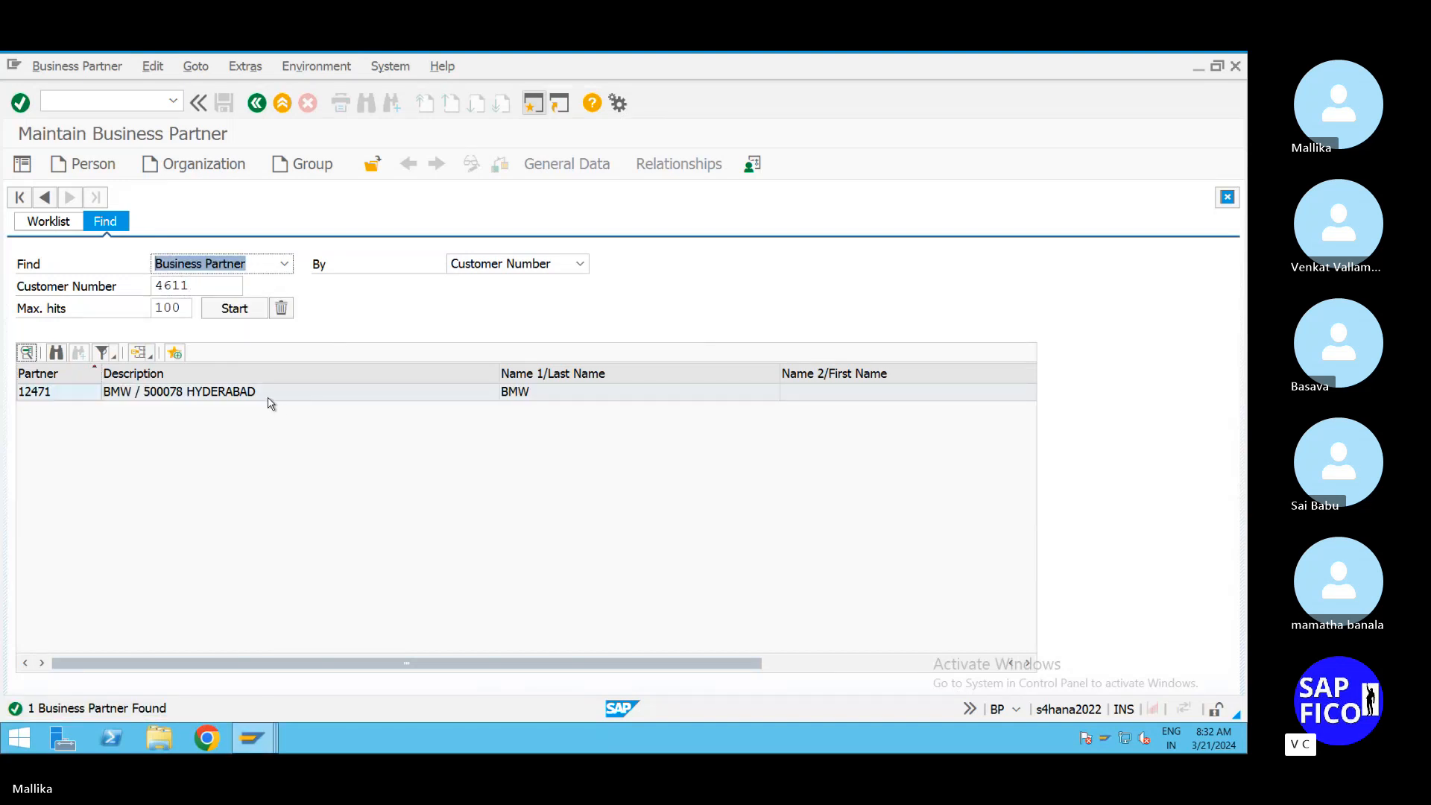
double_click(269, 395)
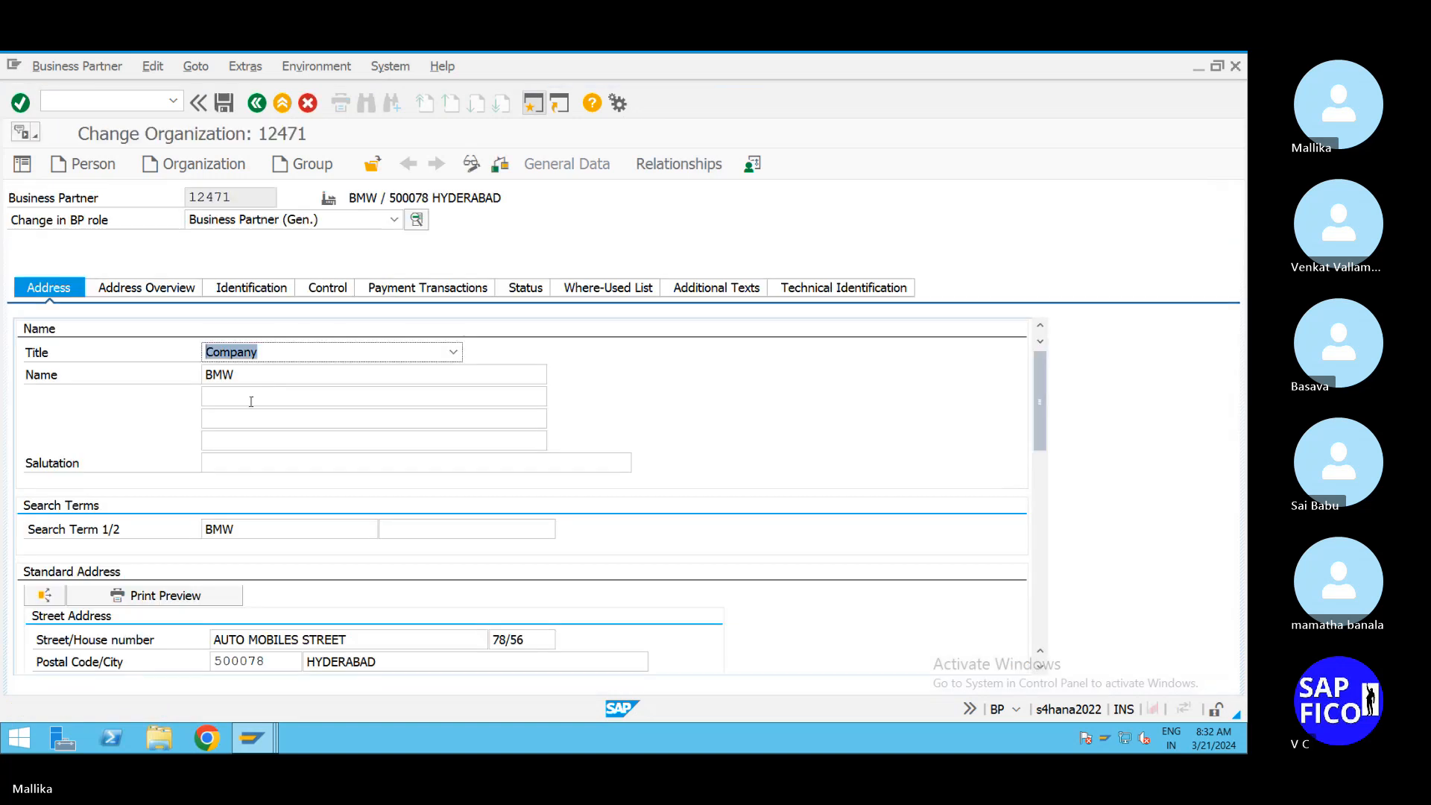
Step: Change the BMW business partner's role to FLCU01- SD CUSTOMER-BITS
click(394, 221)
scroll(319, 370, down, 1)
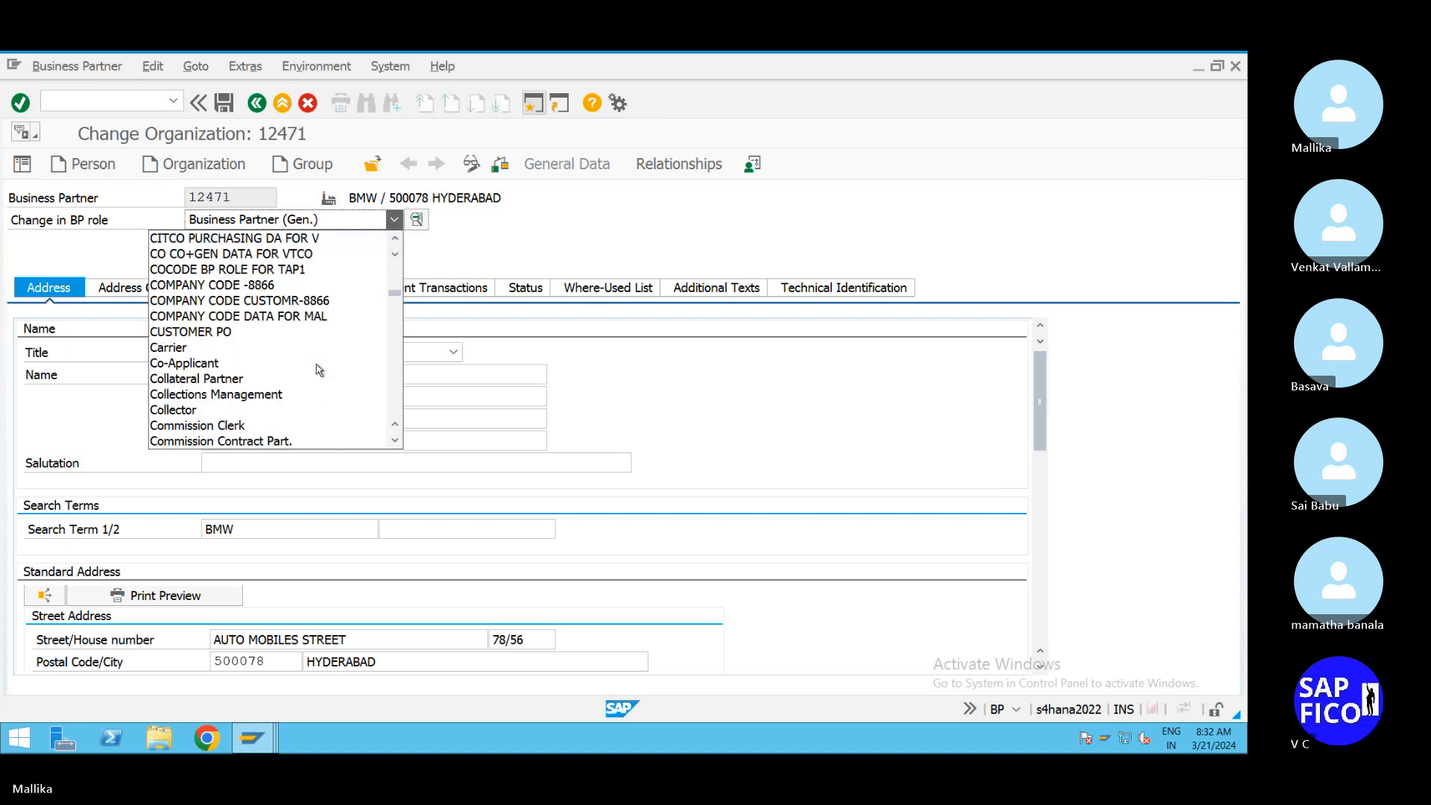
scroll(319, 369, down, 11)
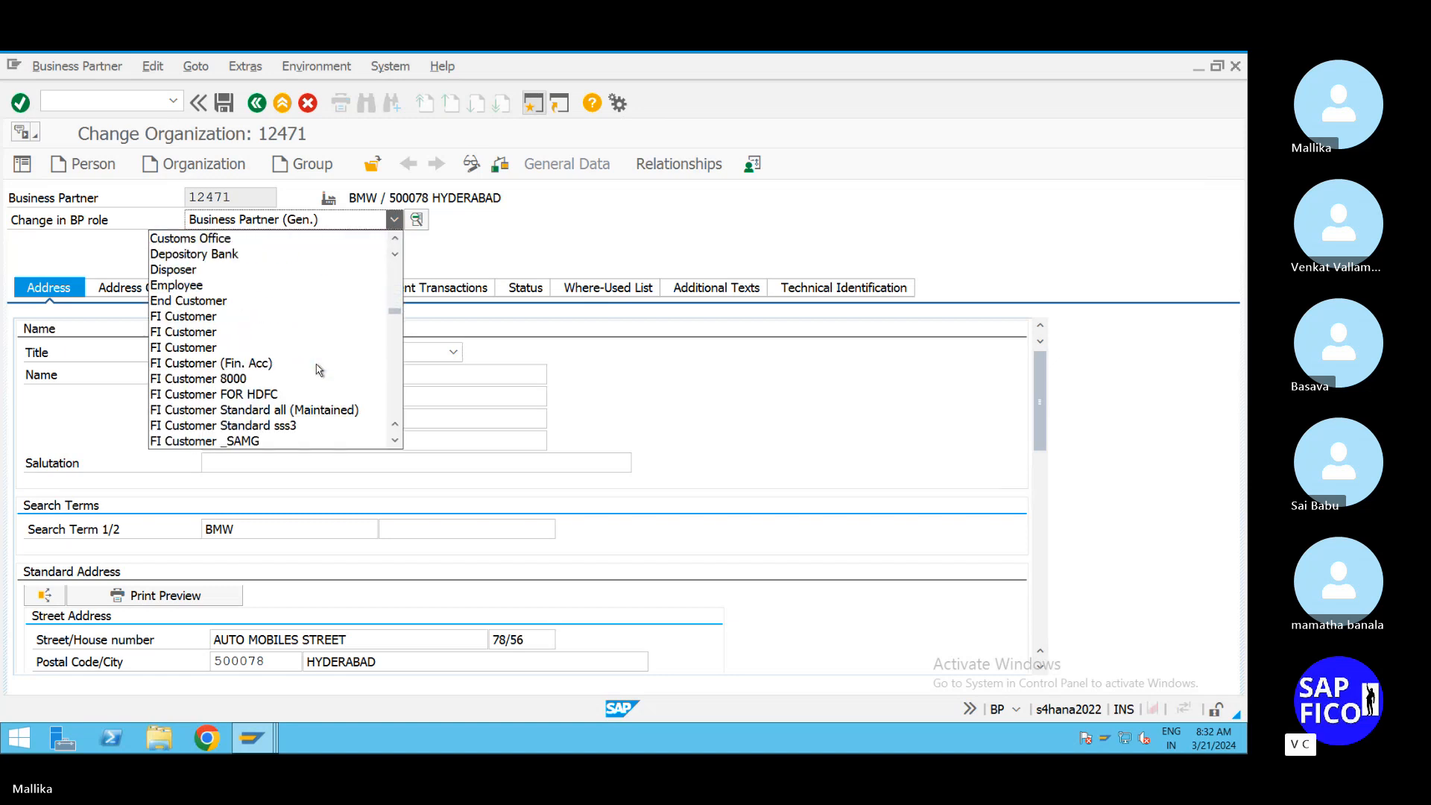
scroll(319, 370, down, 3)
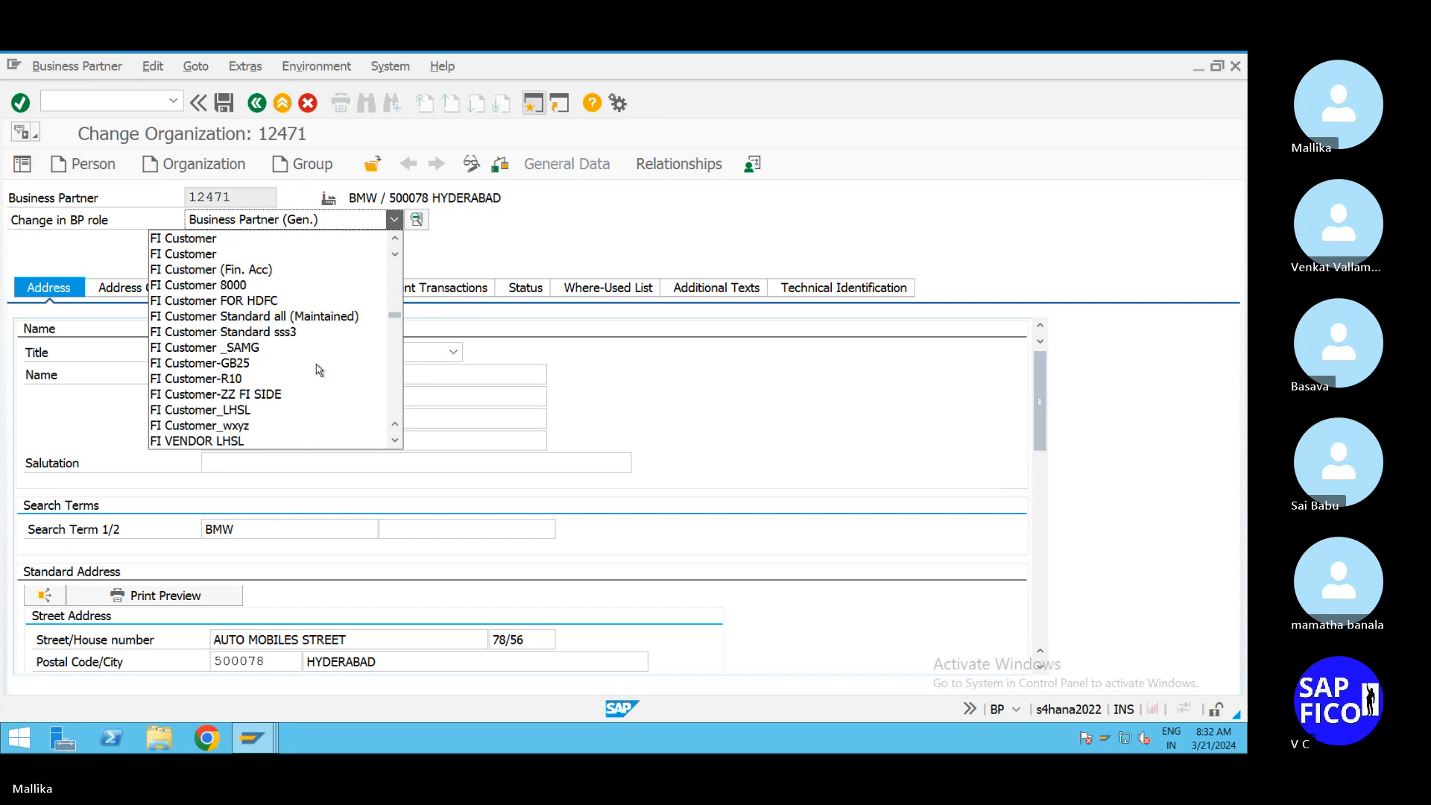
scroll(319, 369, down, 2)
scroll(319, 370, up, 2)
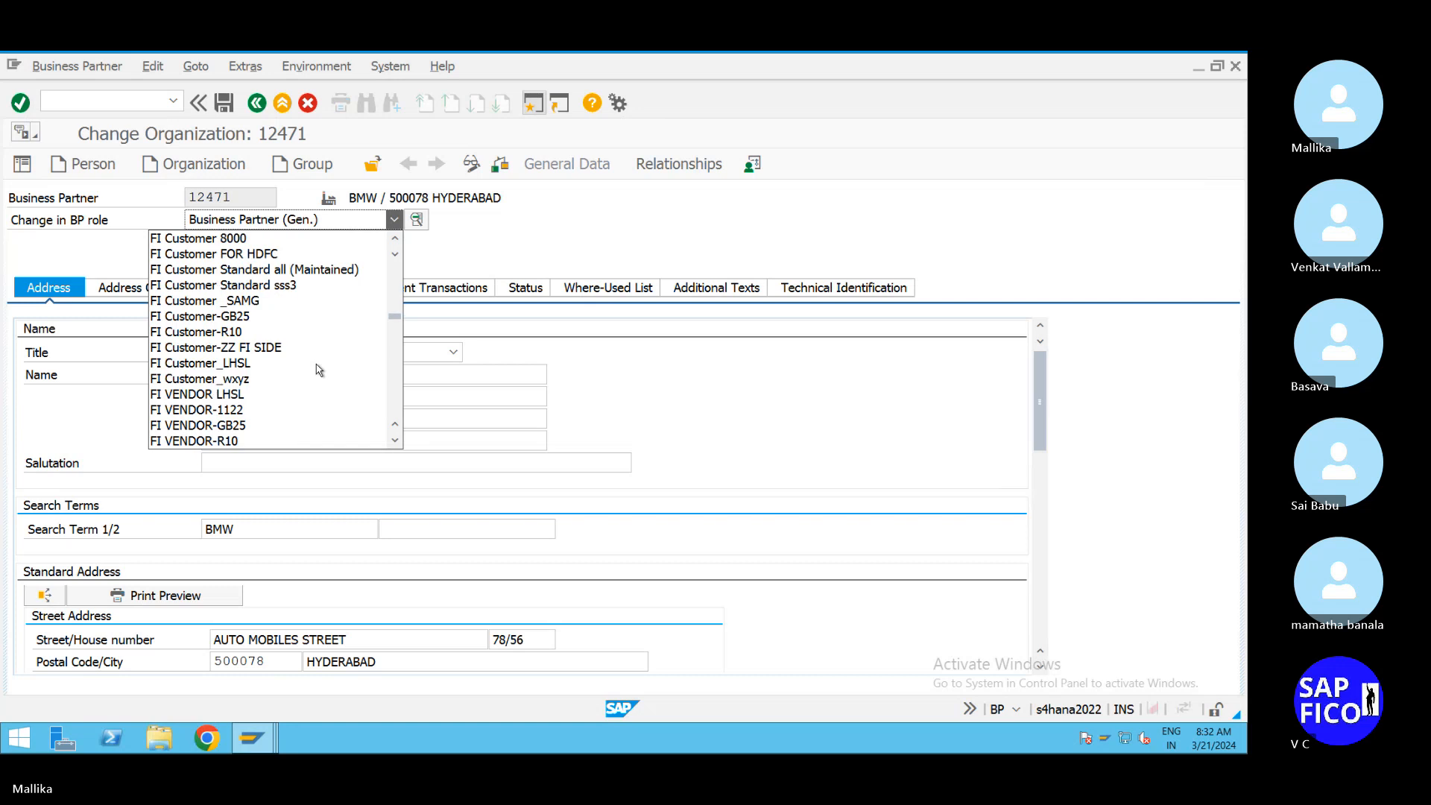
scroll(319, 370, up, 1)
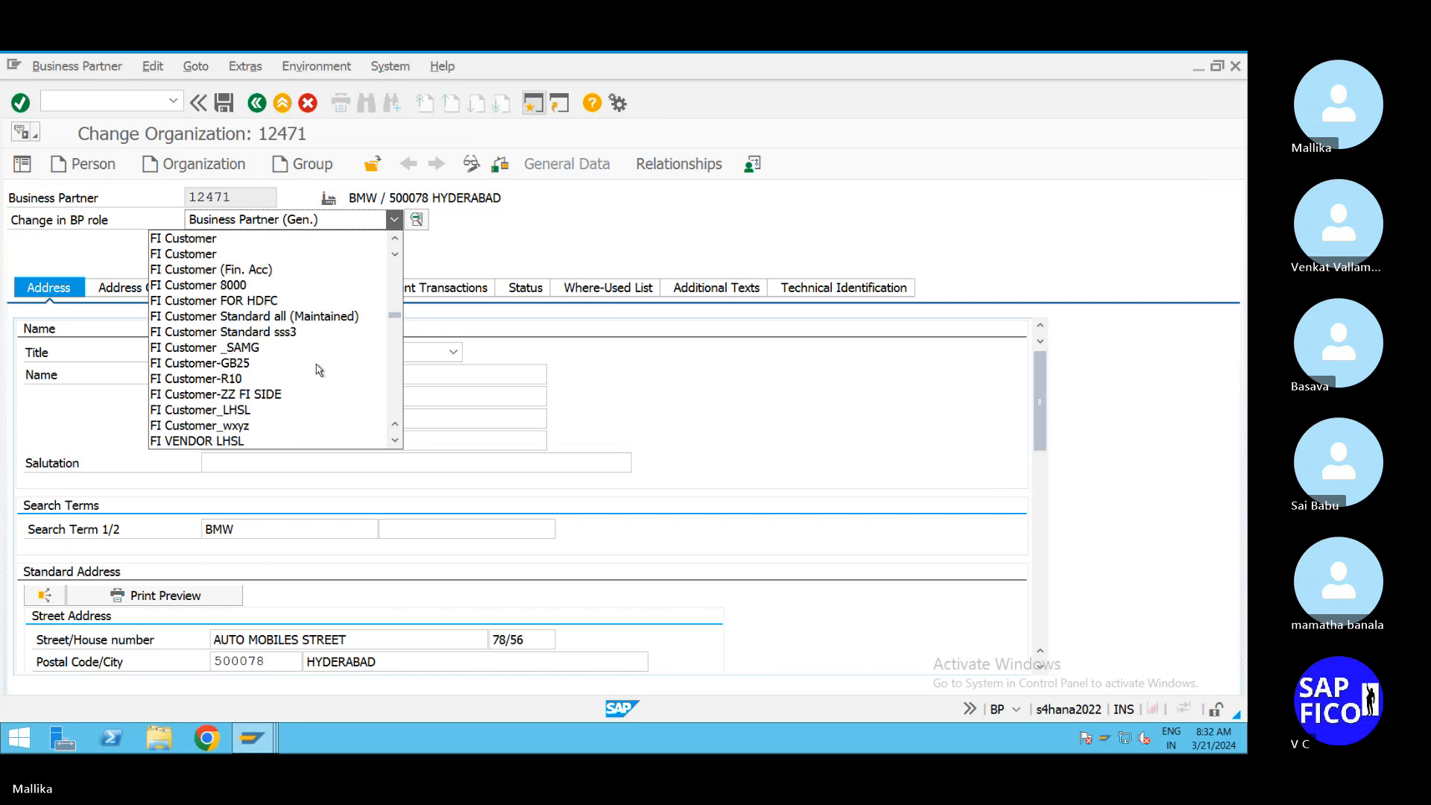
scroll(319, 370, up, 1)
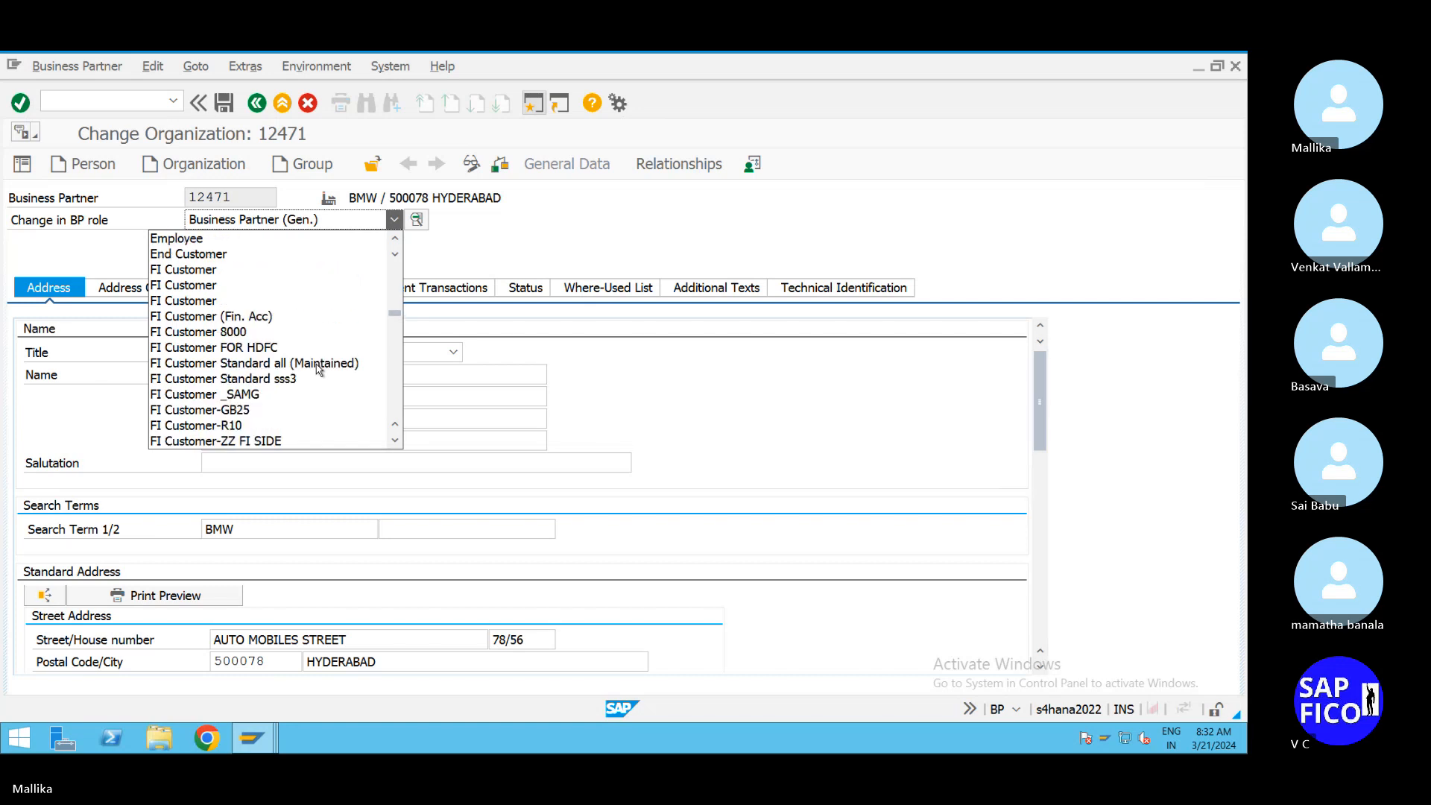
scroll(319, 370, up, 1)
scroll(319, 370, down, 2)
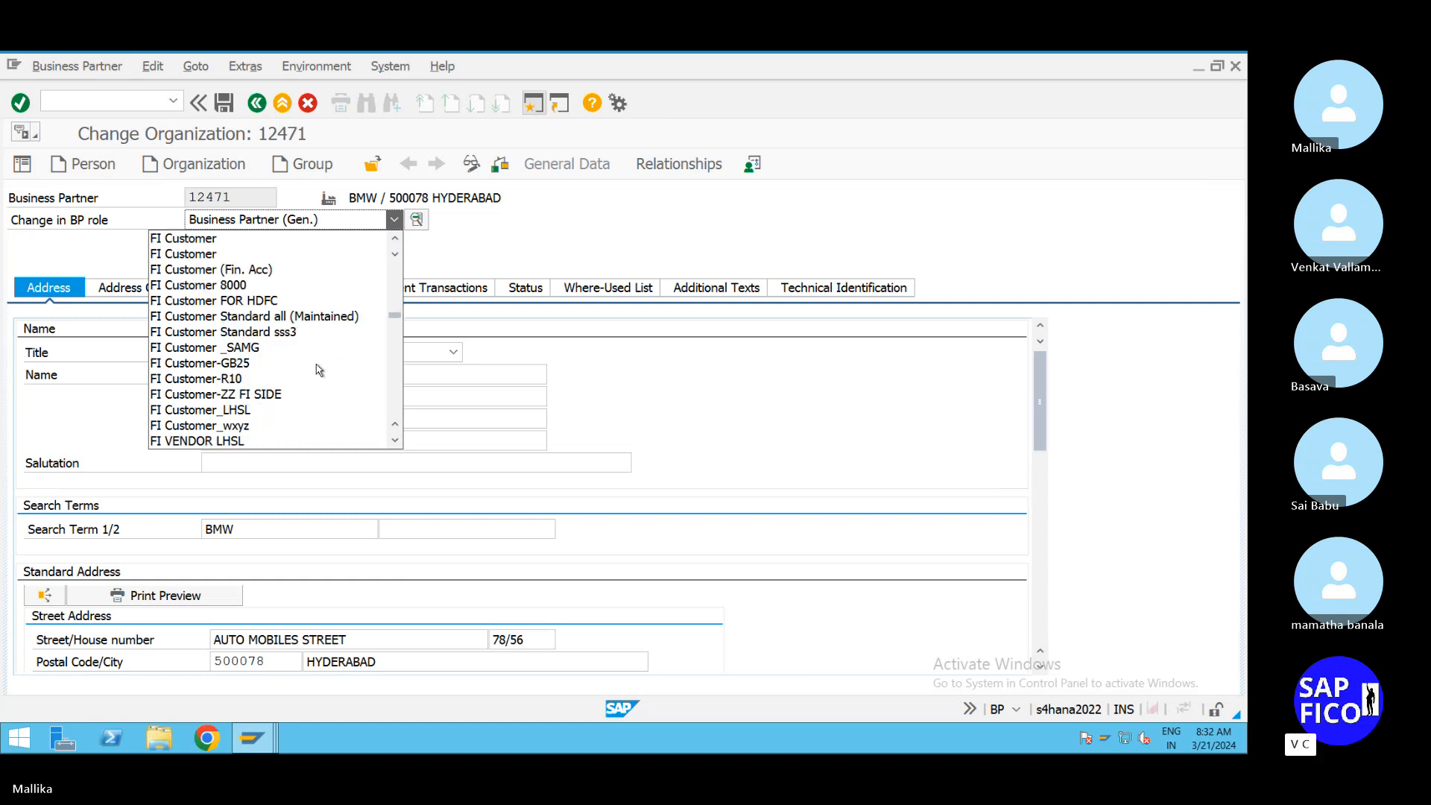
scroll(319, 369, down, 1)
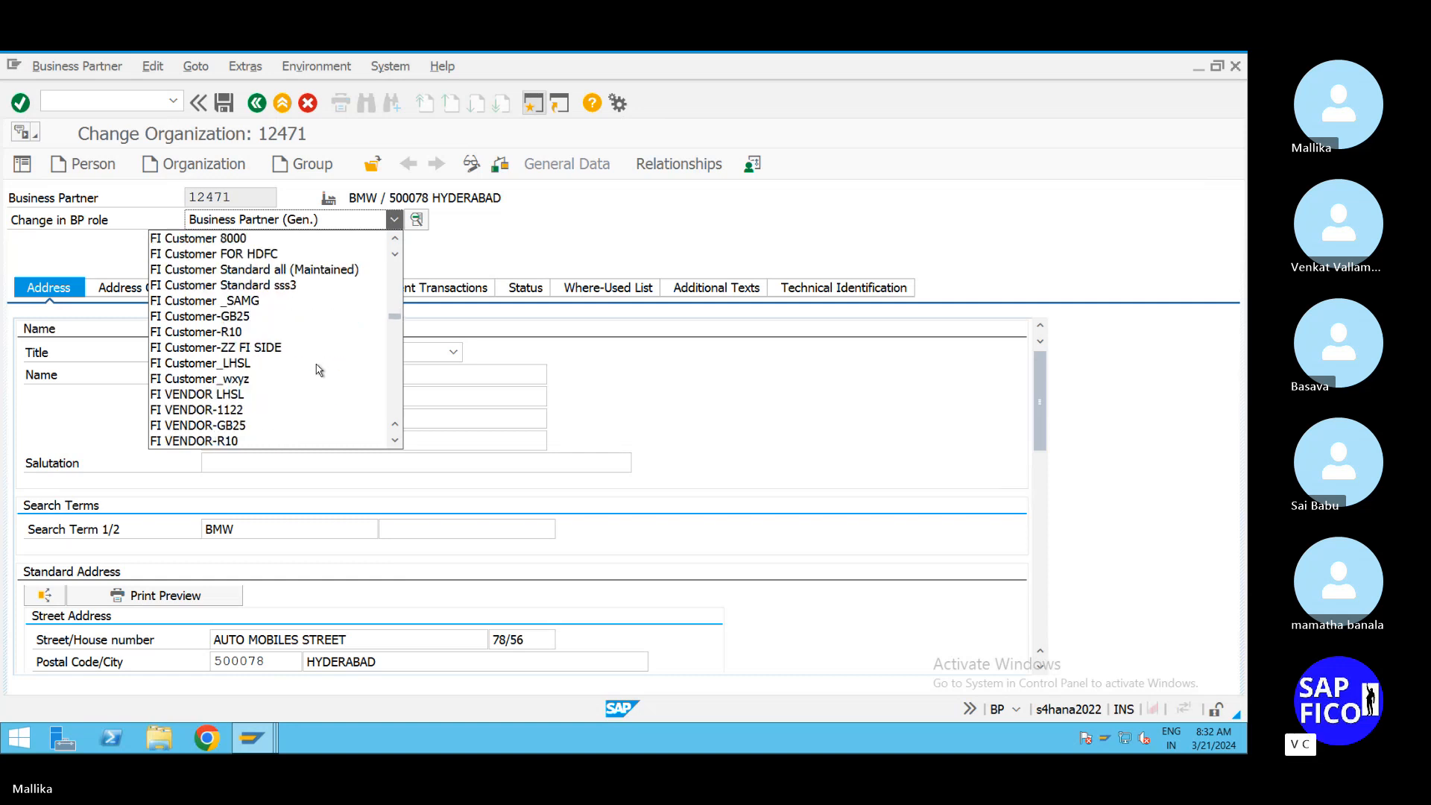
scroll(319, 369, down, 1)
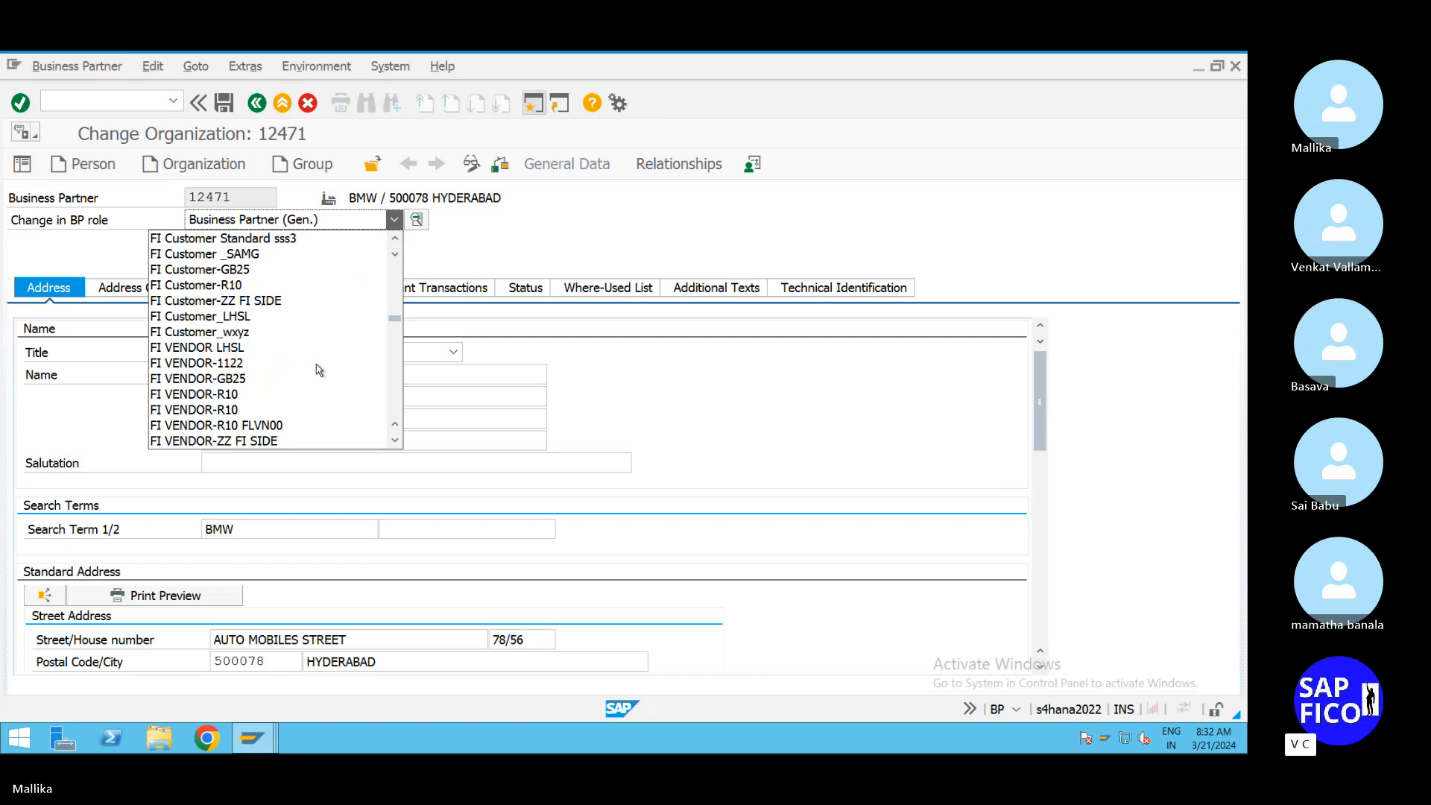
scroll(319, 370, down, 1)
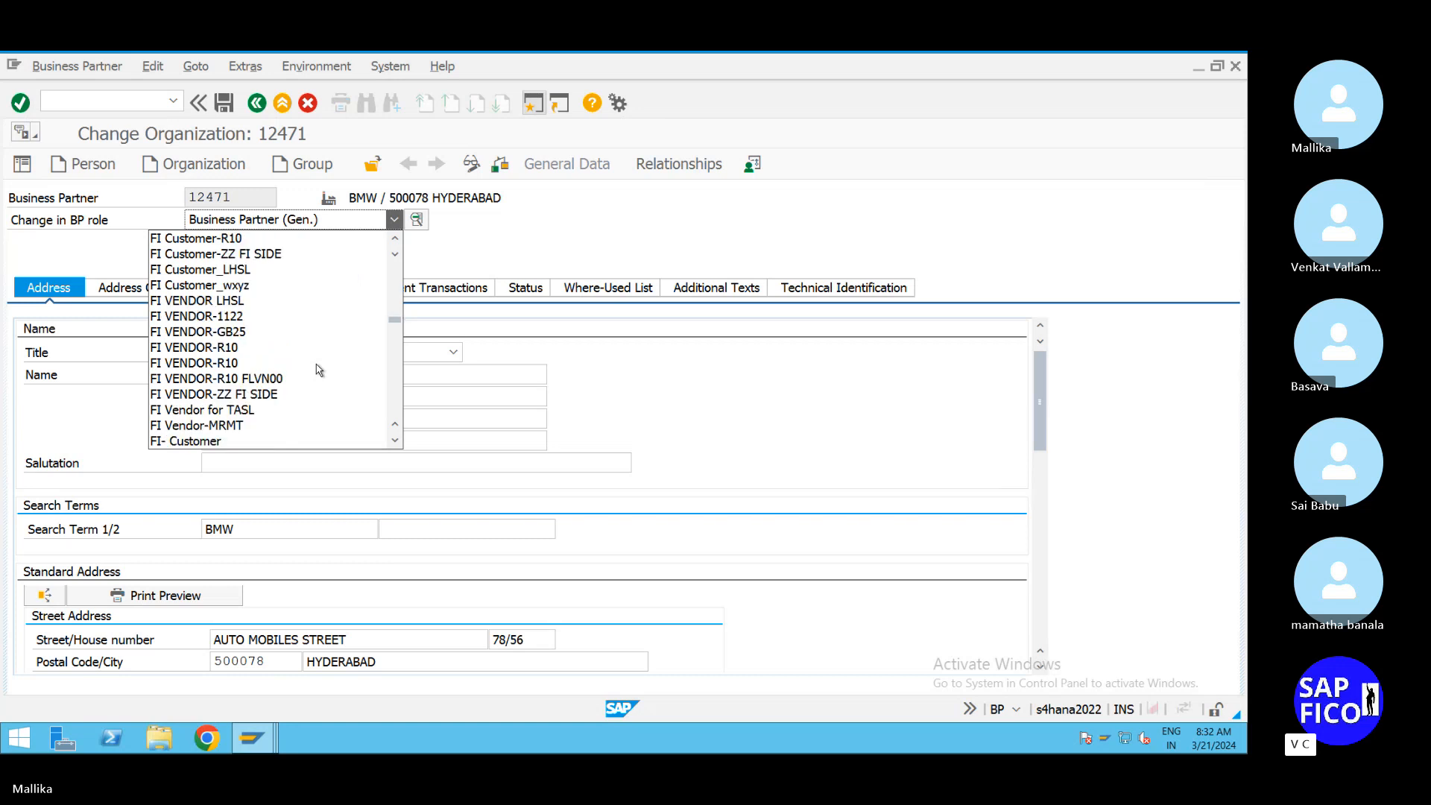
scroll(319, 370, down, 1)
scroll(319, 370, down, 1)
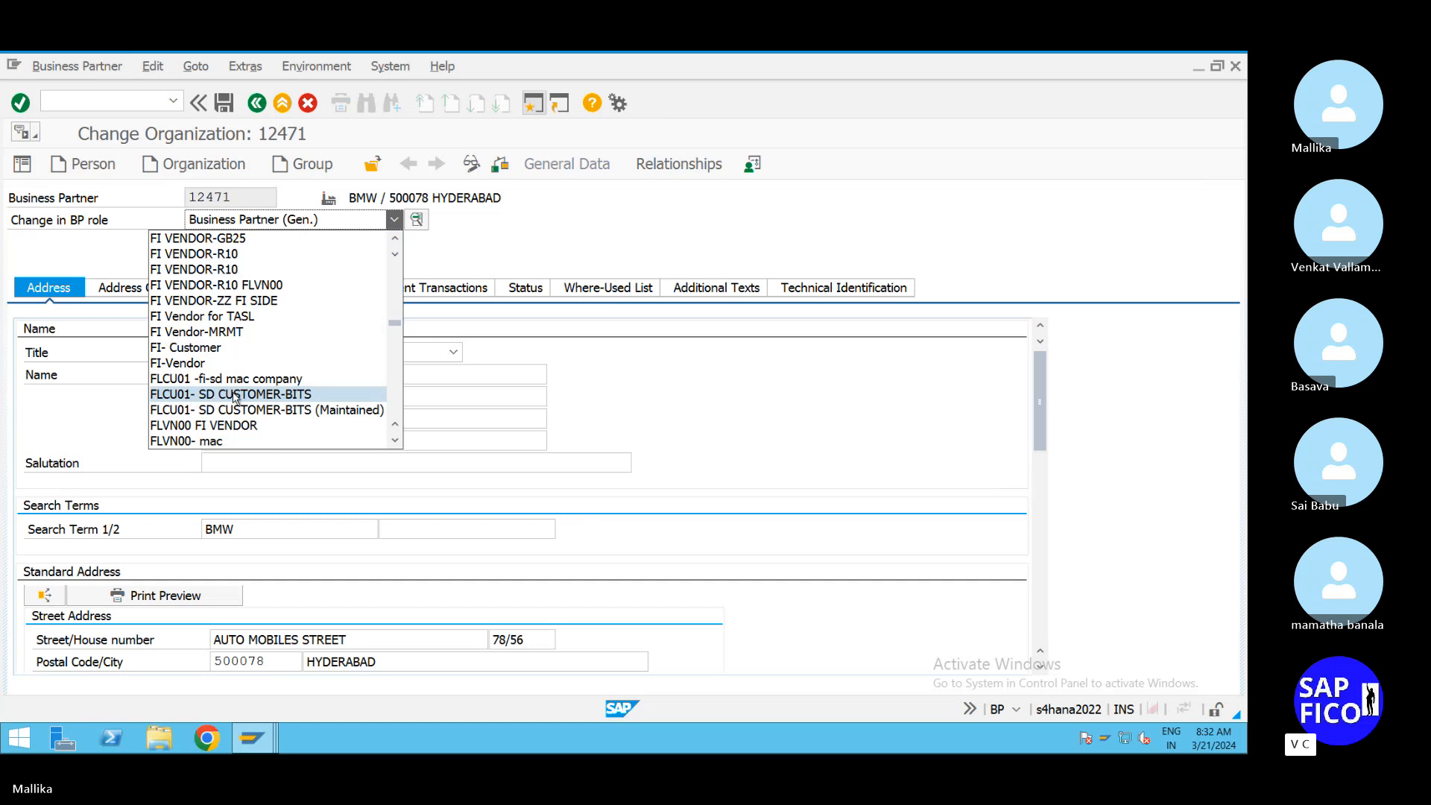
click(234, 395)
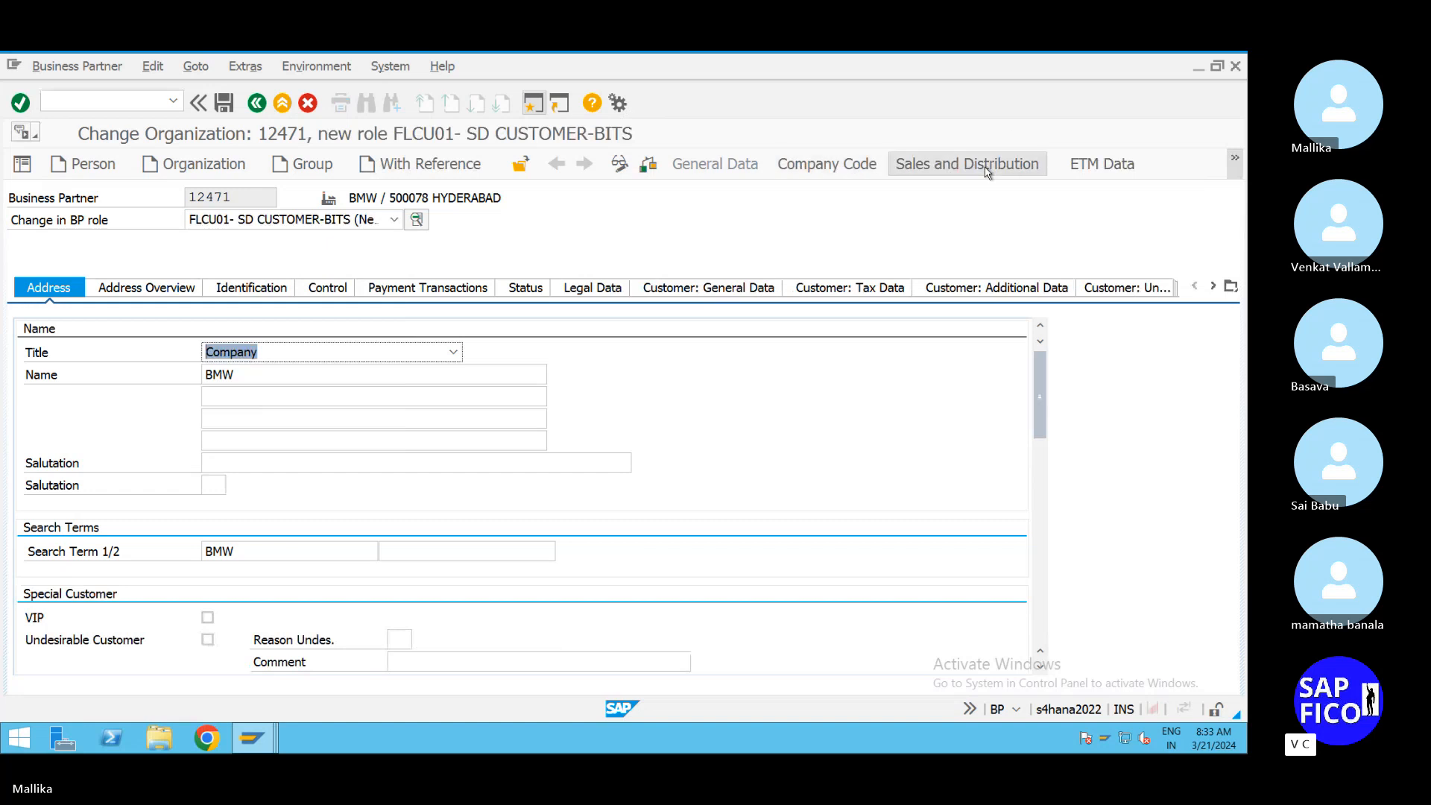
Step: Open the customer's sales and distribution data and set the required price group in the order data to 02, Occasional buyer
click(986, 170)
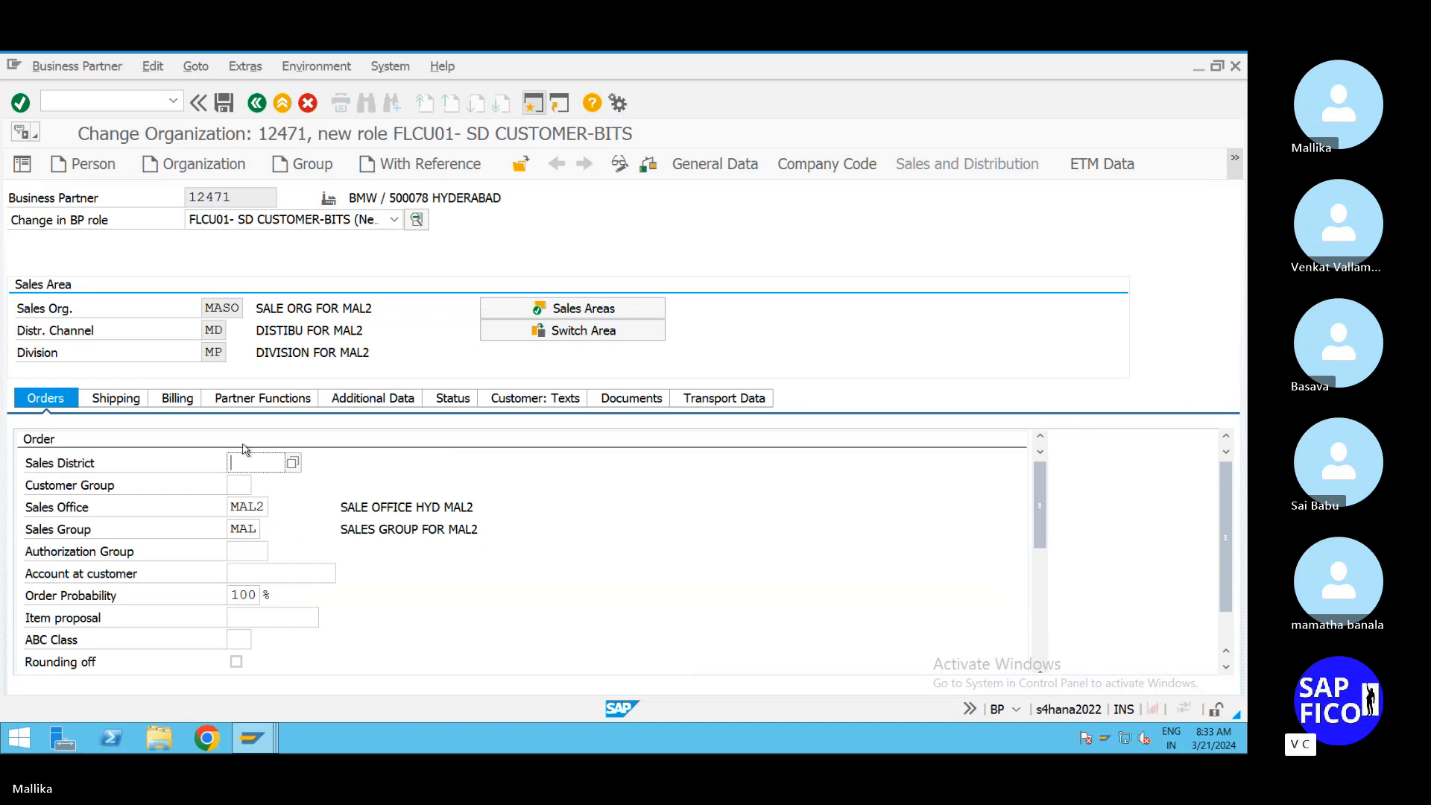
click(179, 400)
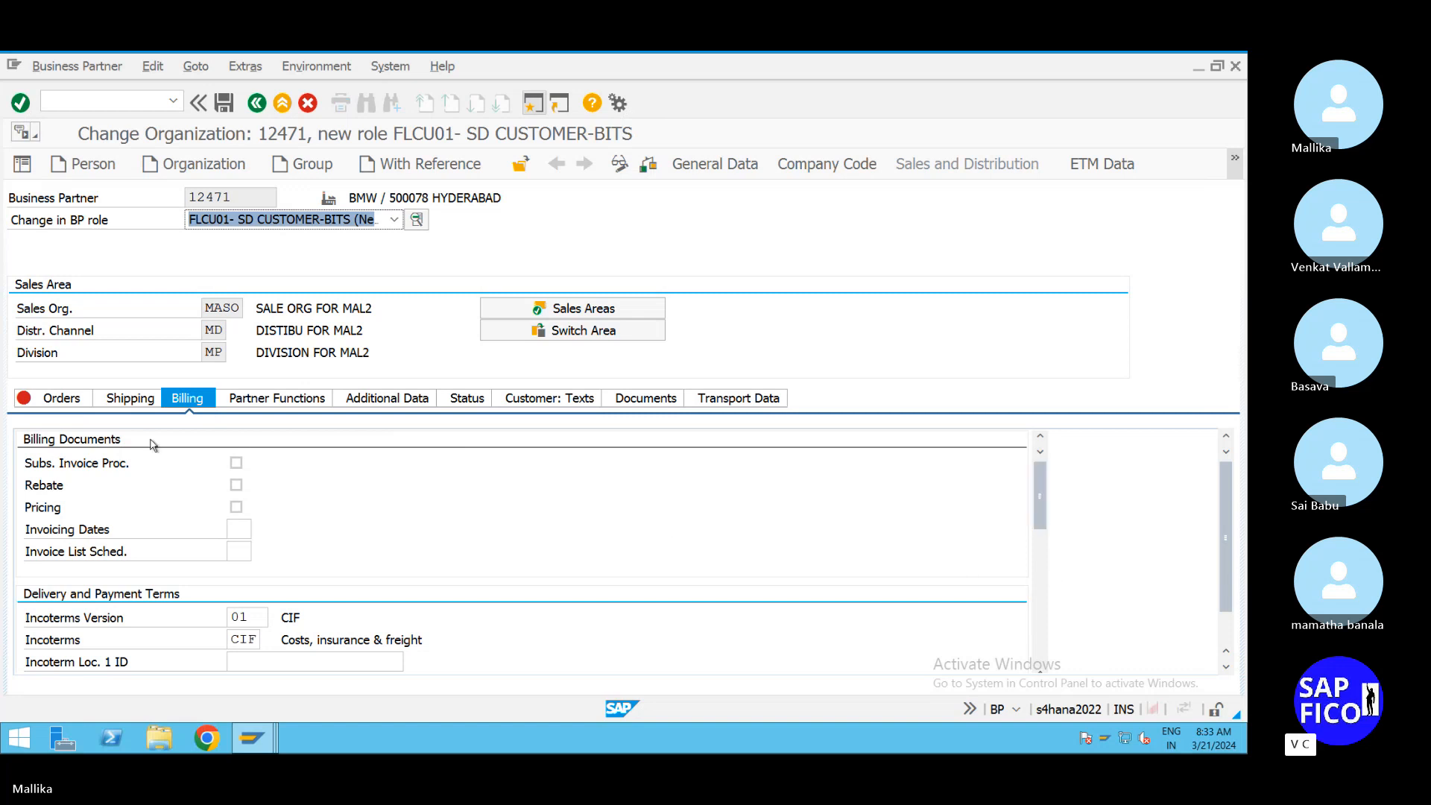
click(67, 399)
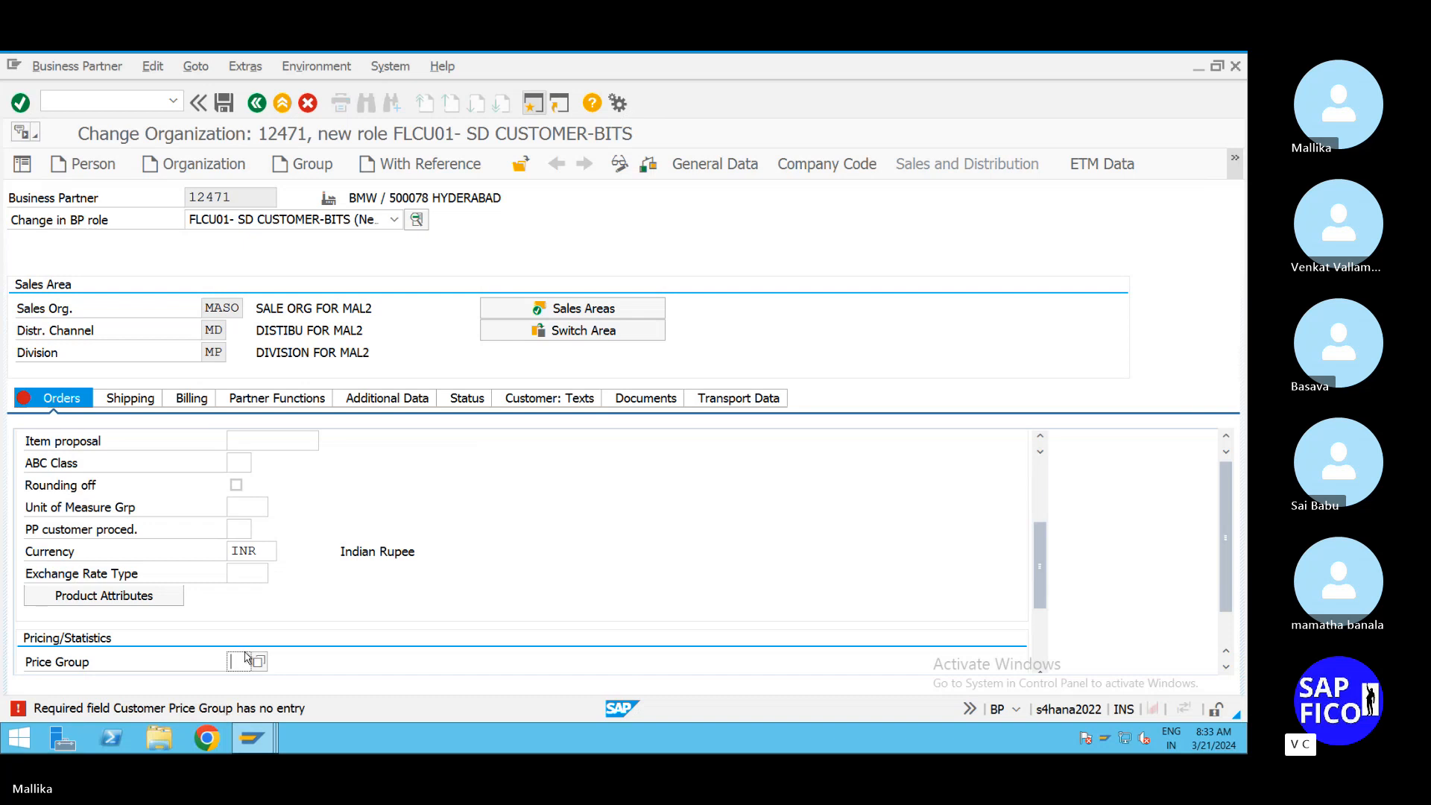
drag(1047, 589, 1047, 641)
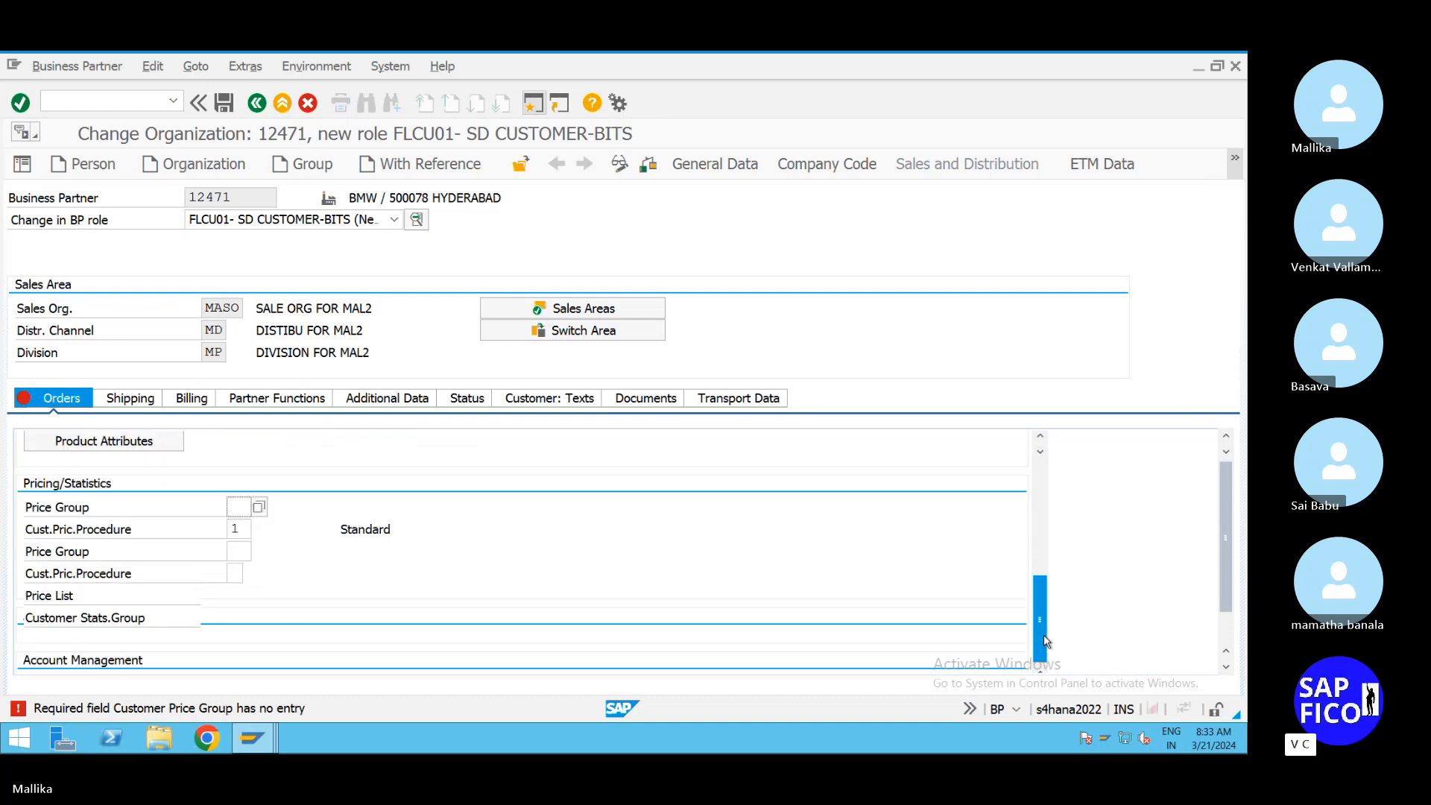
click(259, 508)
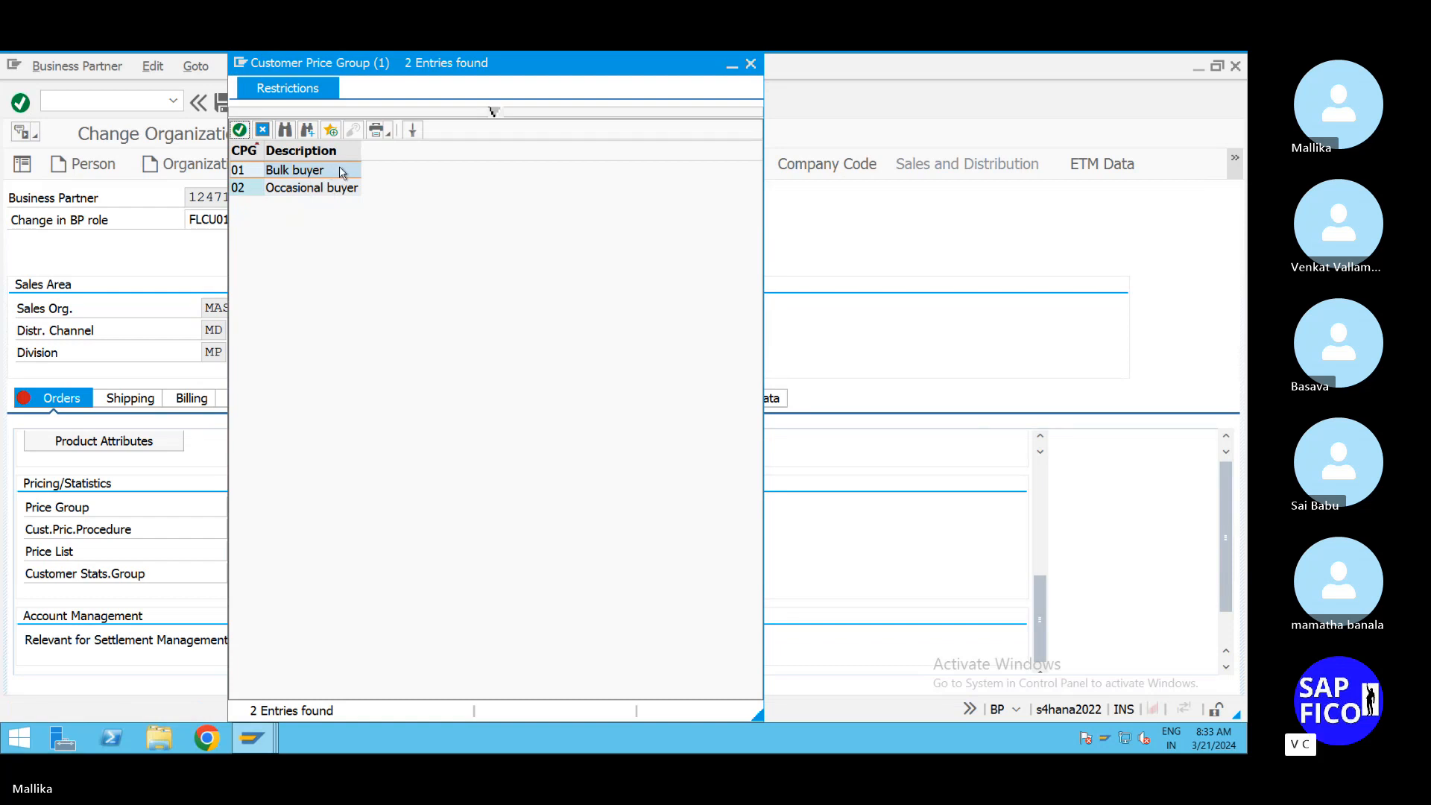
drag(574, 58, 752, 61)
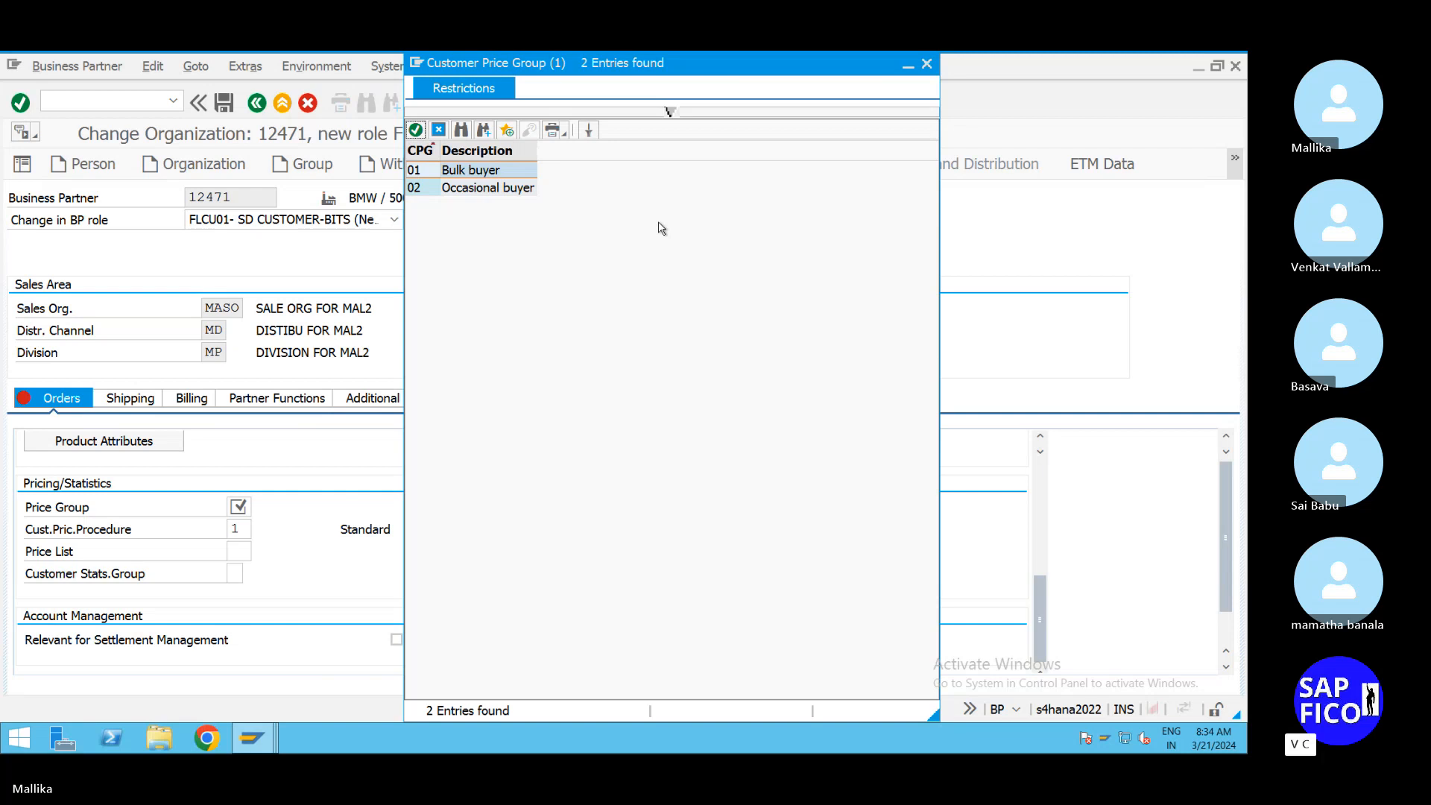
double_click(468, 188)
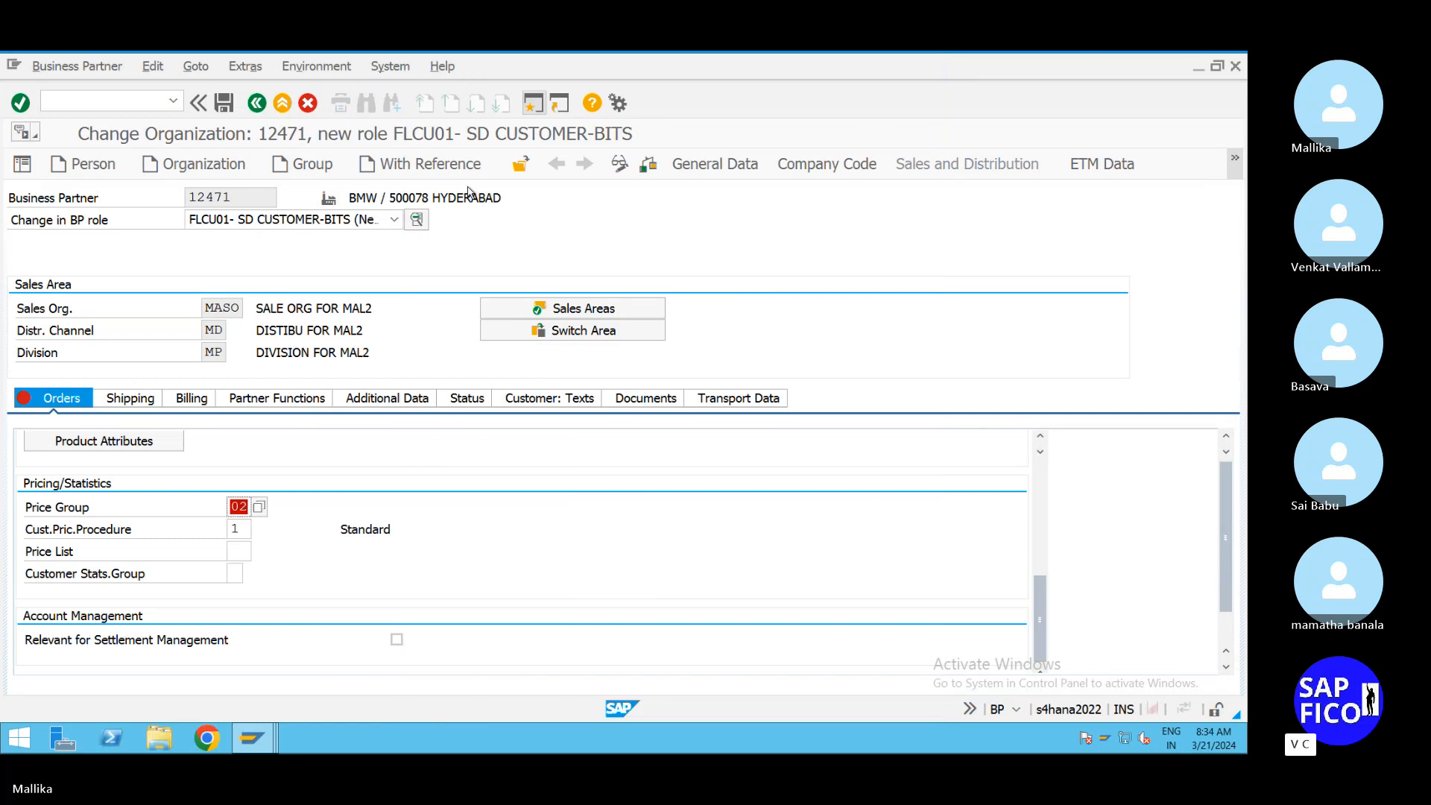
Step: In the customer's billing data, set the tax classification of the MWST output tax for India to 1, Liable for Taxes
click(196, 399)
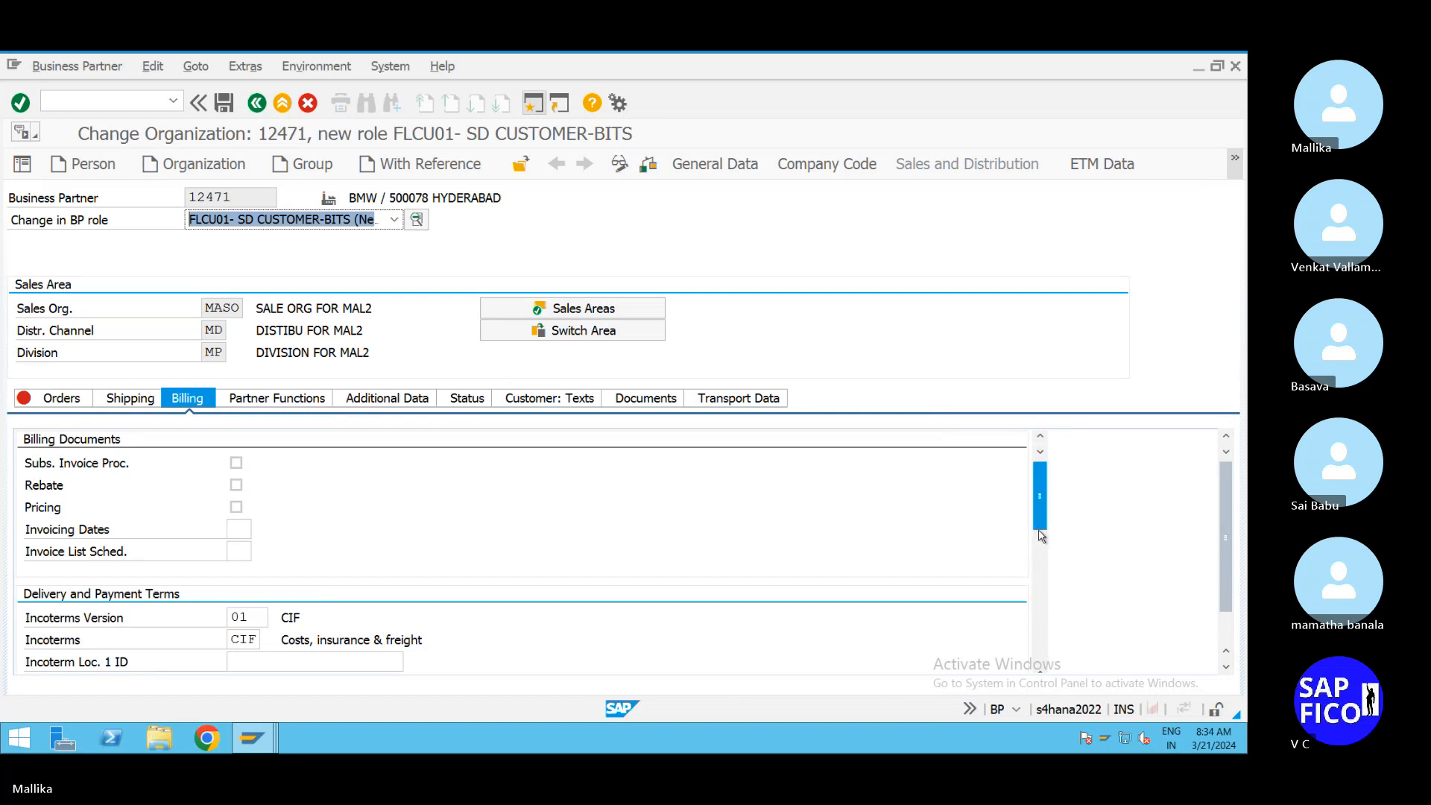
scroll(1041, 535, down, 1)
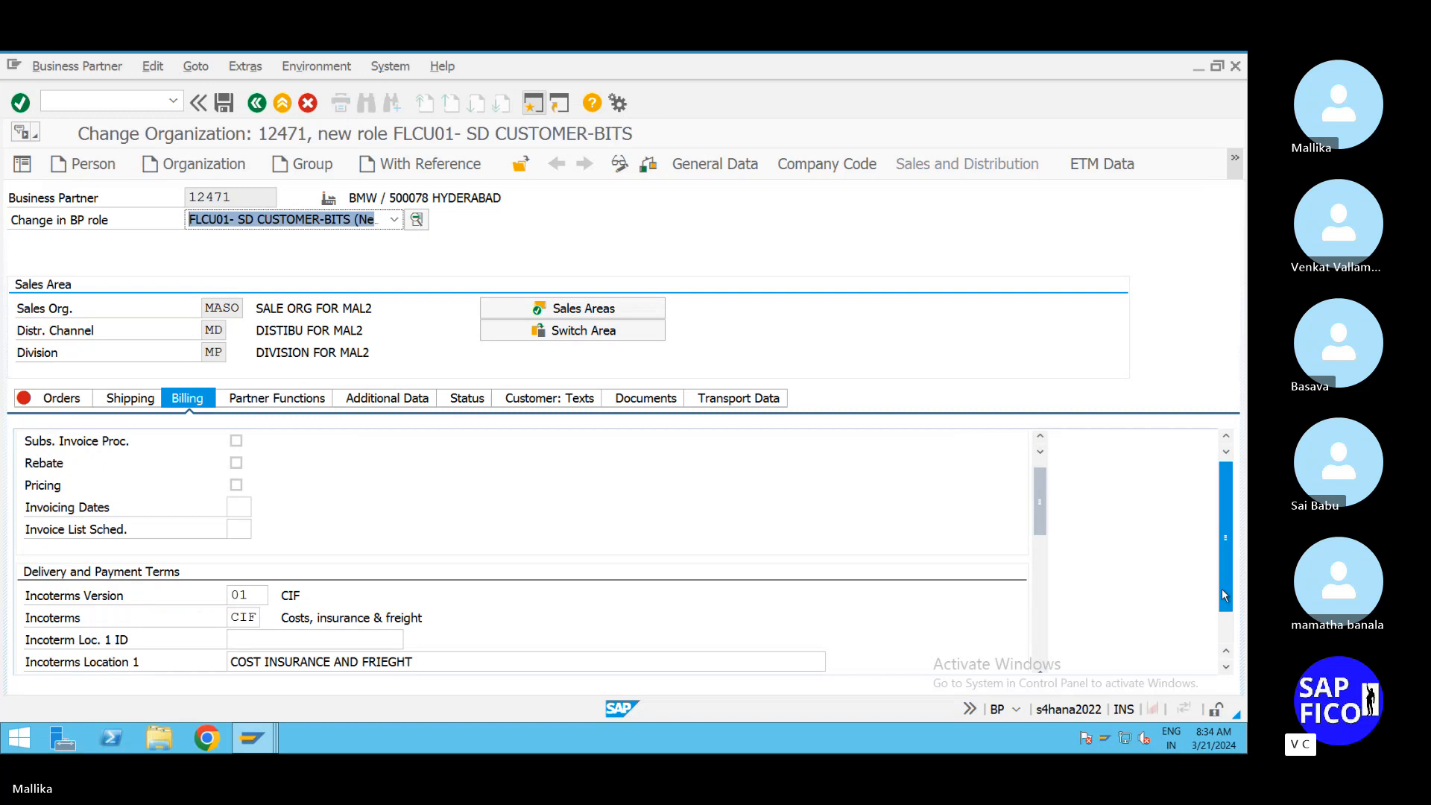
scroll(1222, 588, down, 2)
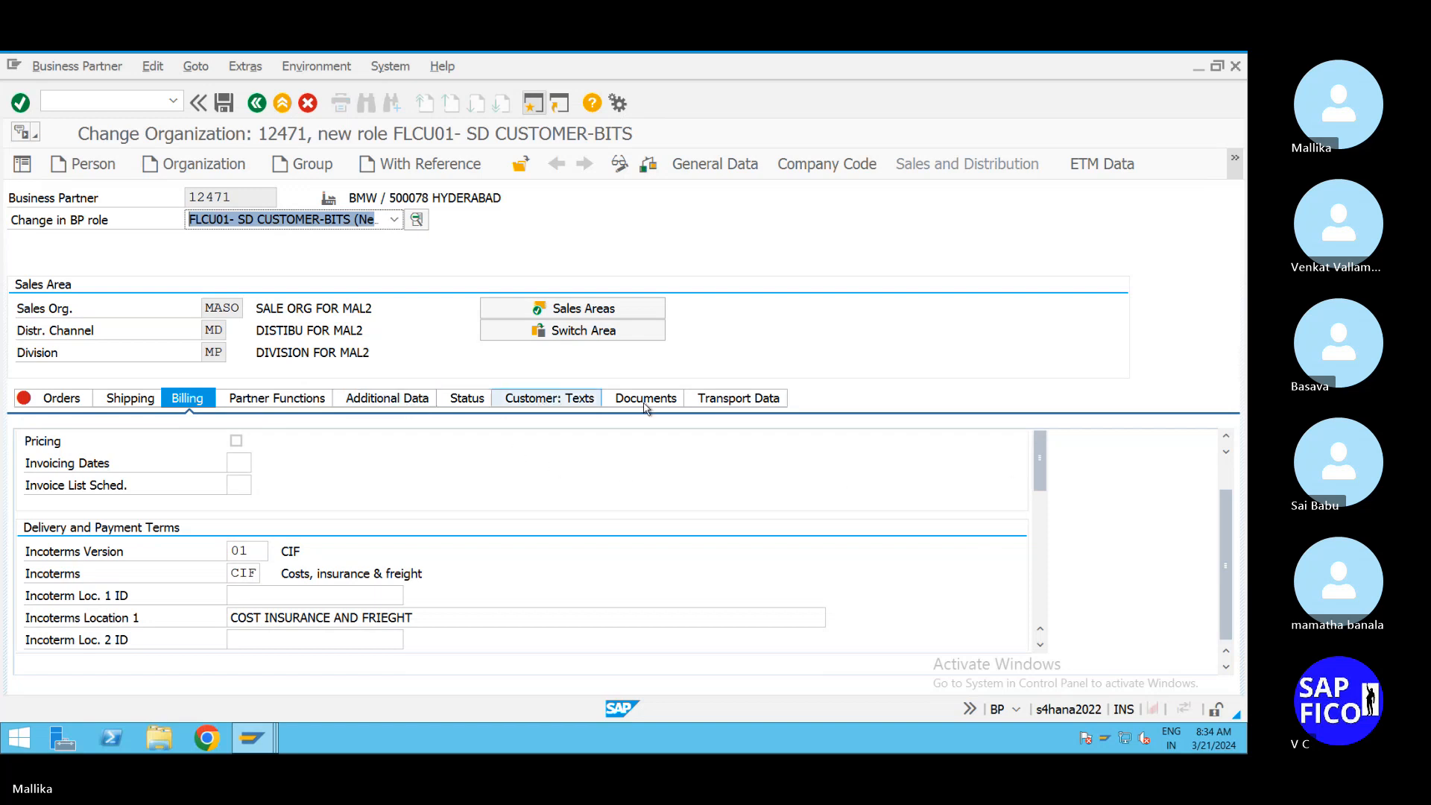
click(1041, 647)
click(1042, 647)
click(1042, 647)
click(1041, 647)
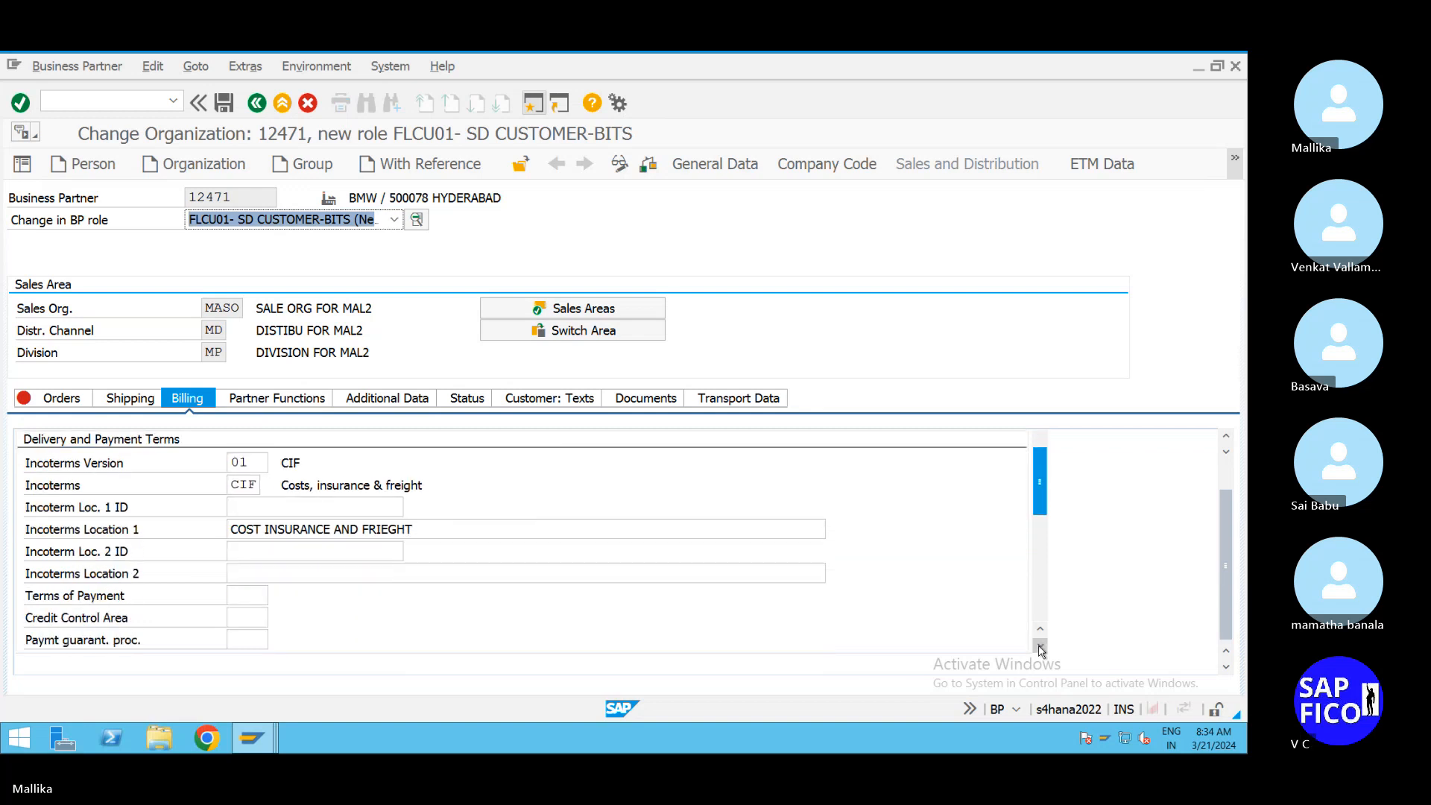
click(1041, 647)
click(1041, 646)
click(1042, 647)
click(1042, 647)
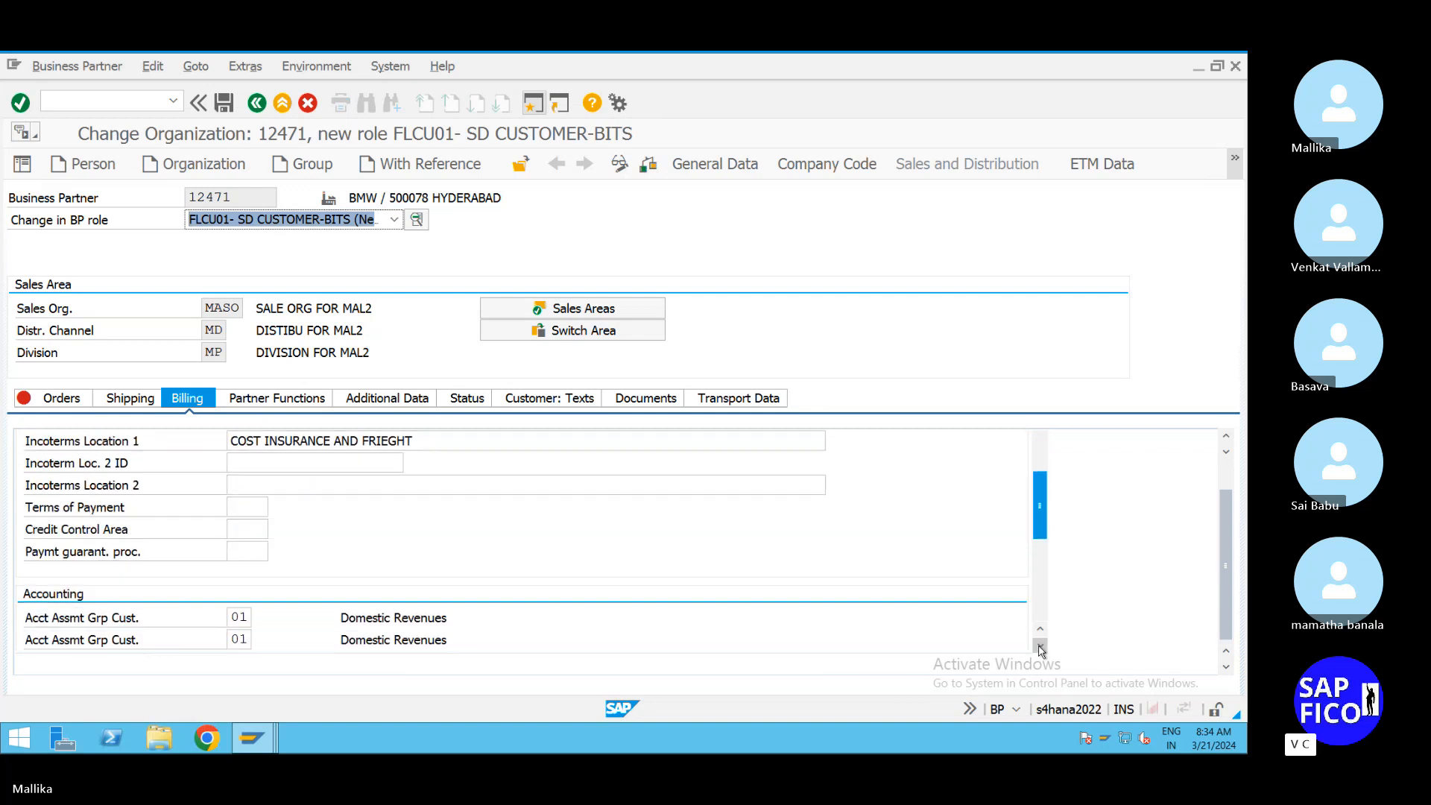
click(1041, 647)
click(1041, 647)
click(1041, 647)
click(1041, 647)
click(1042, 647)
click(1041, 647)
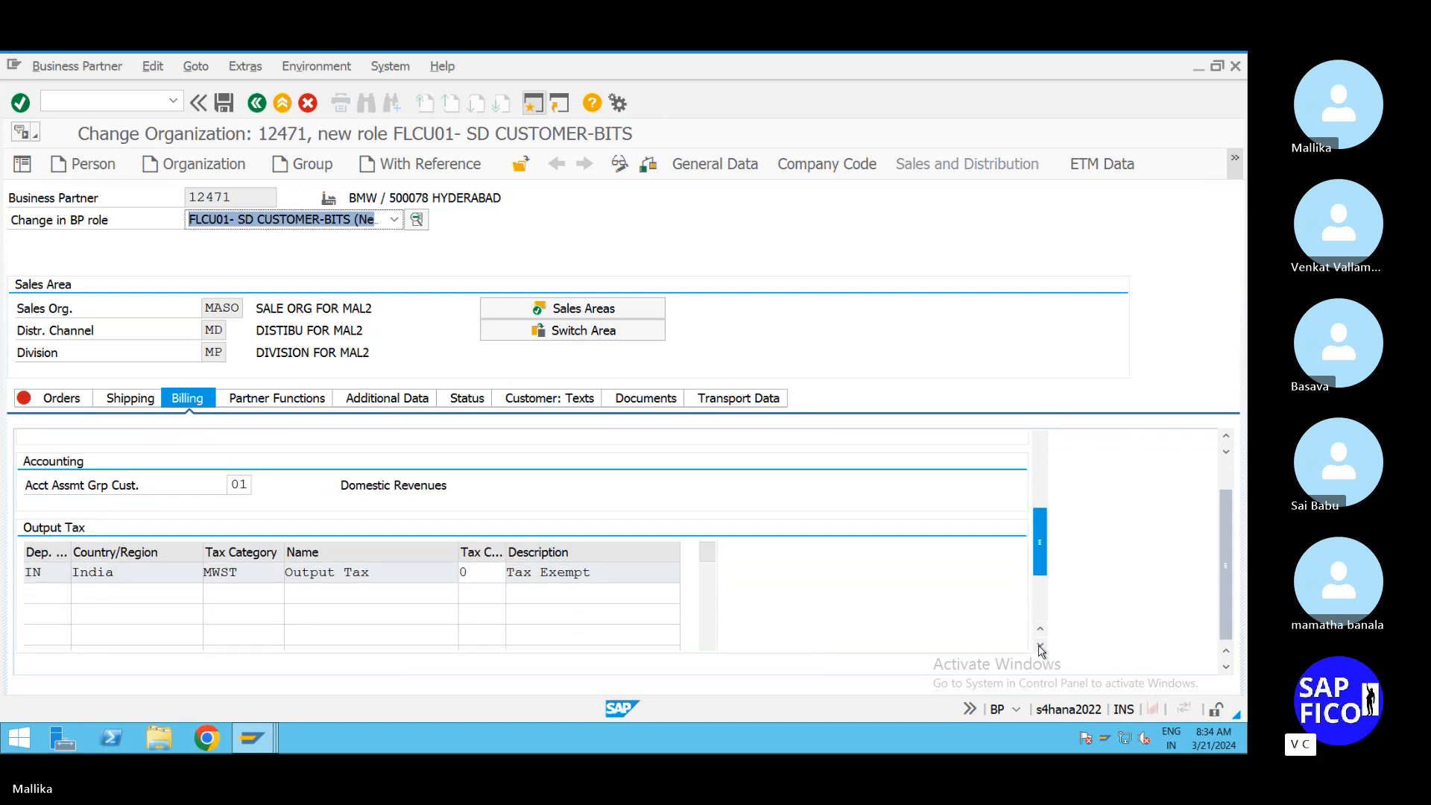
click(493, 580)
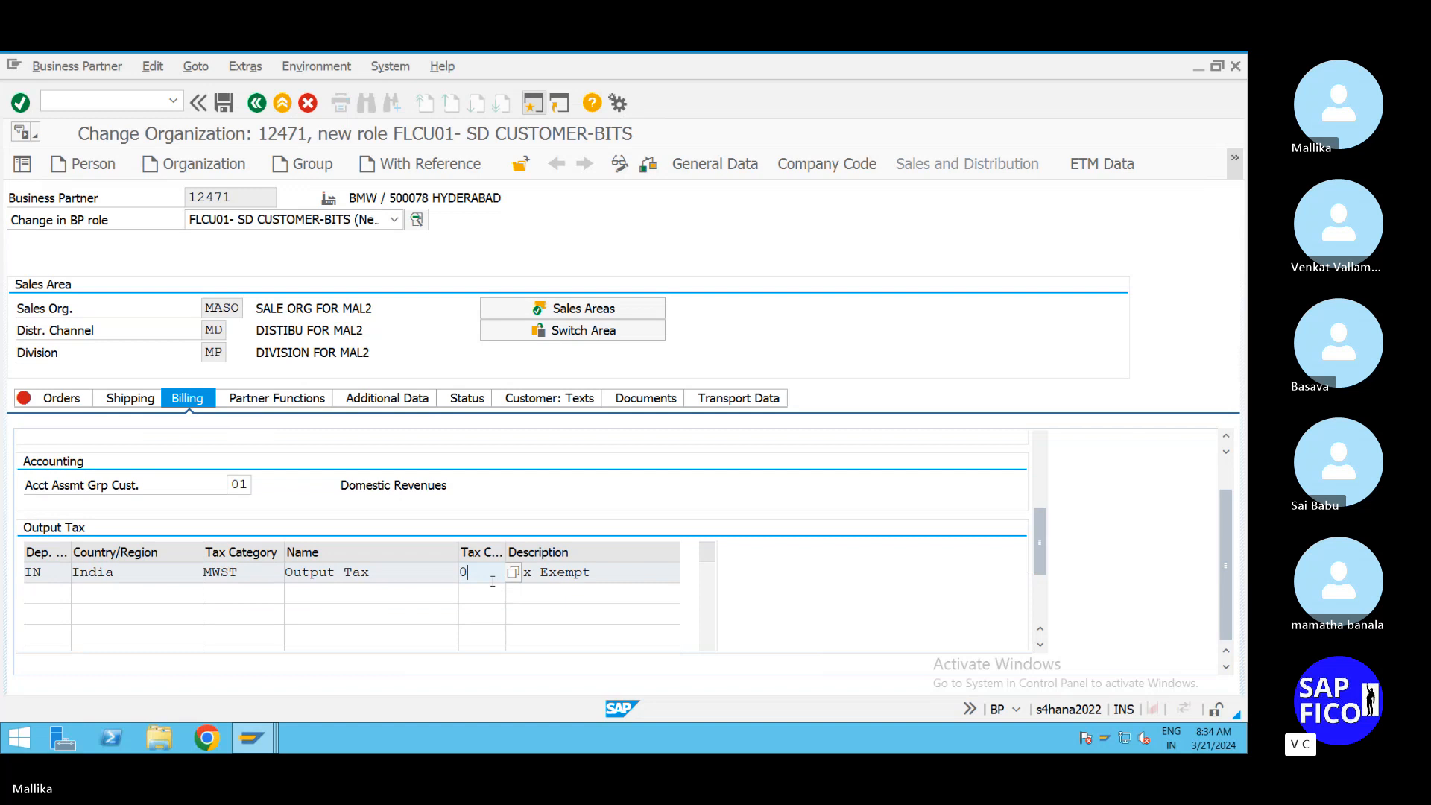
click(513, 572)
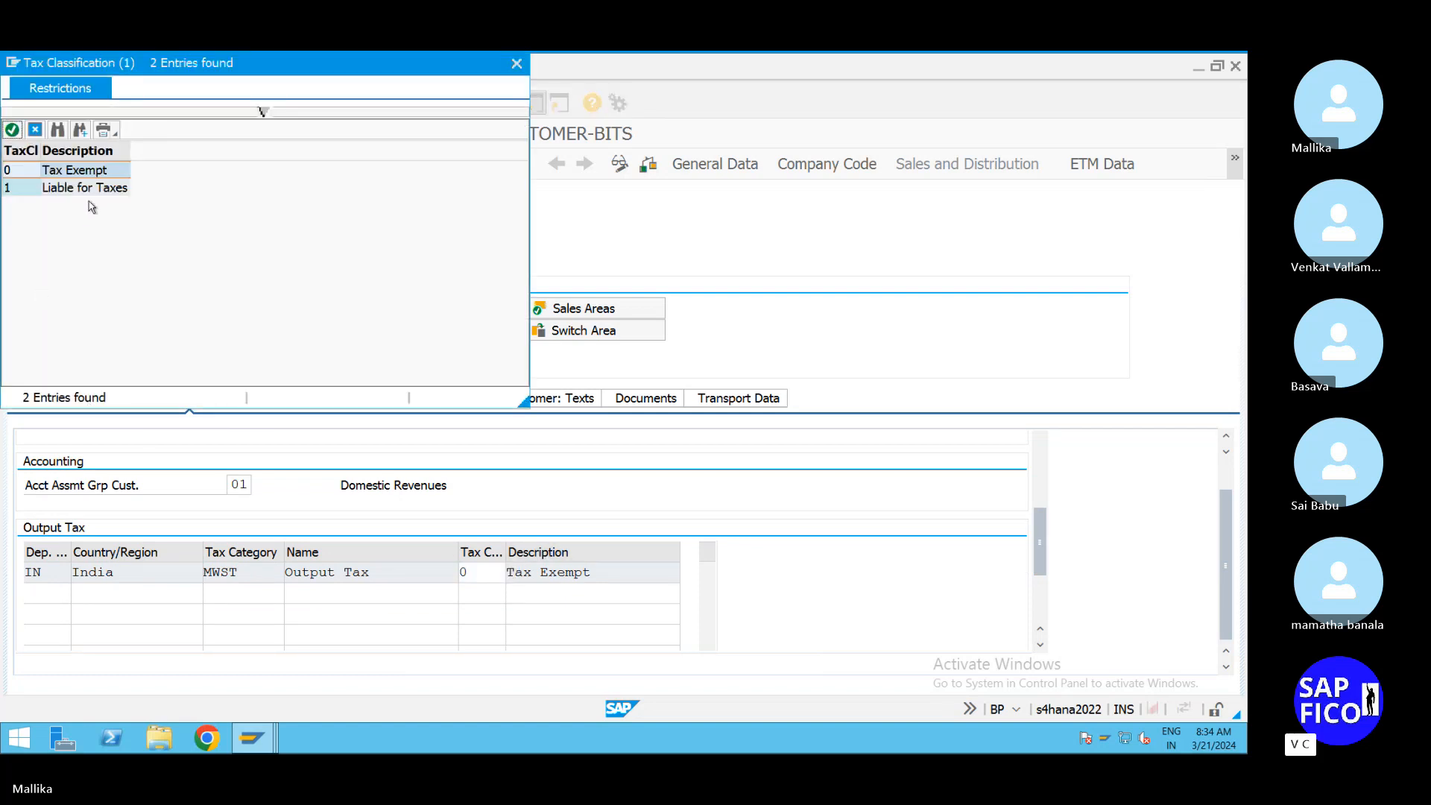
double_click(93, 189)
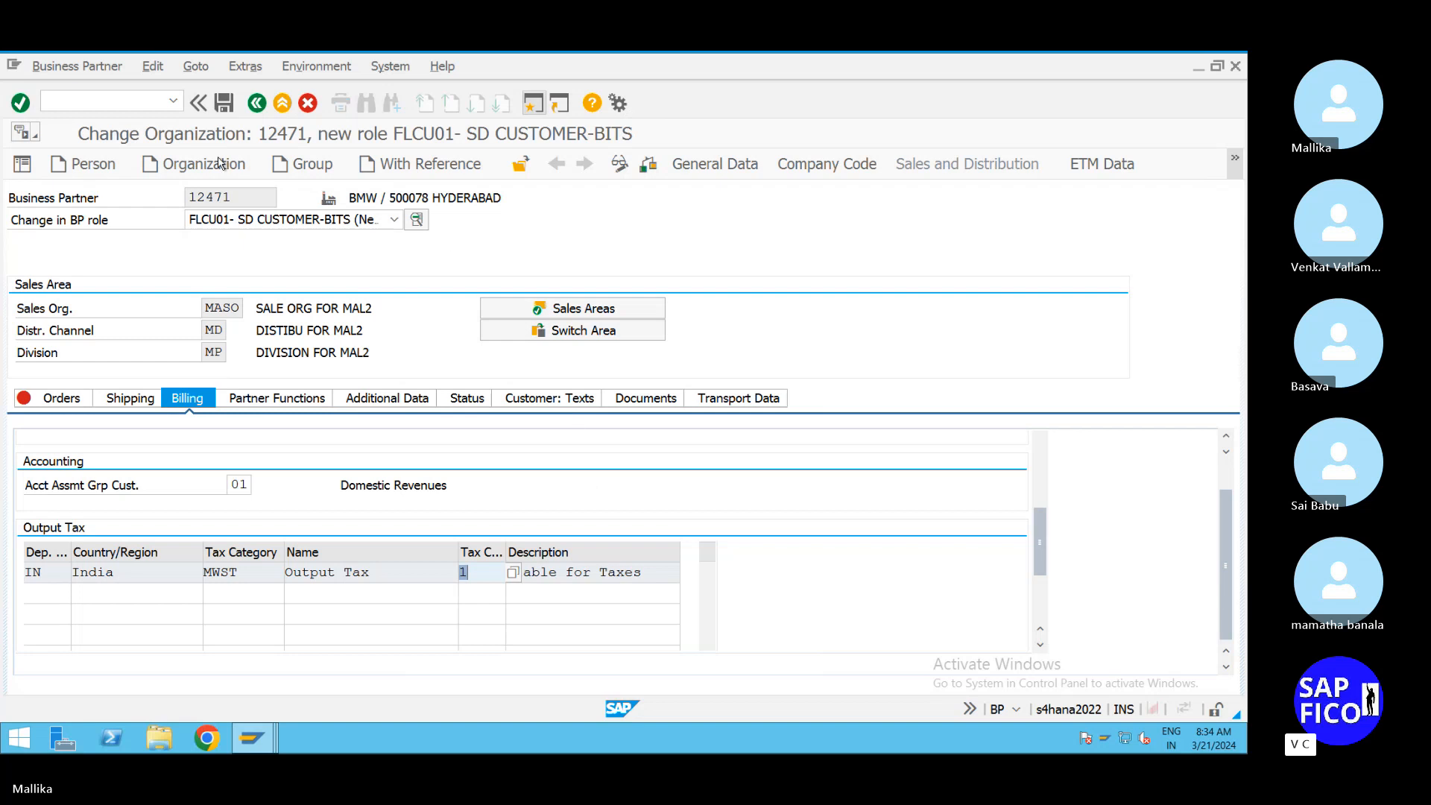
Step: Set the required sales district in the customer's order data to 000002, Southern region, and save the business partner
click(224, 103)
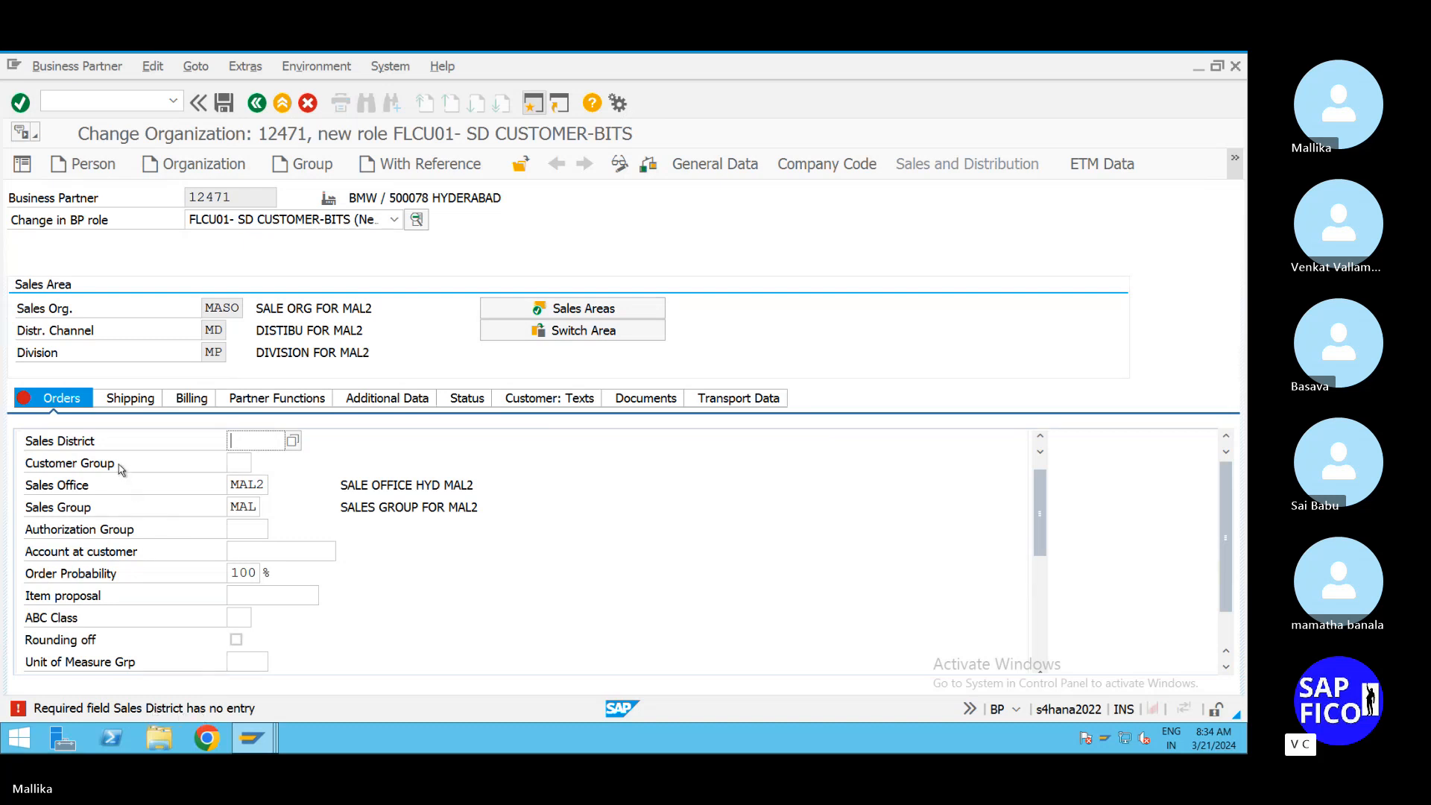
click(290, 441)
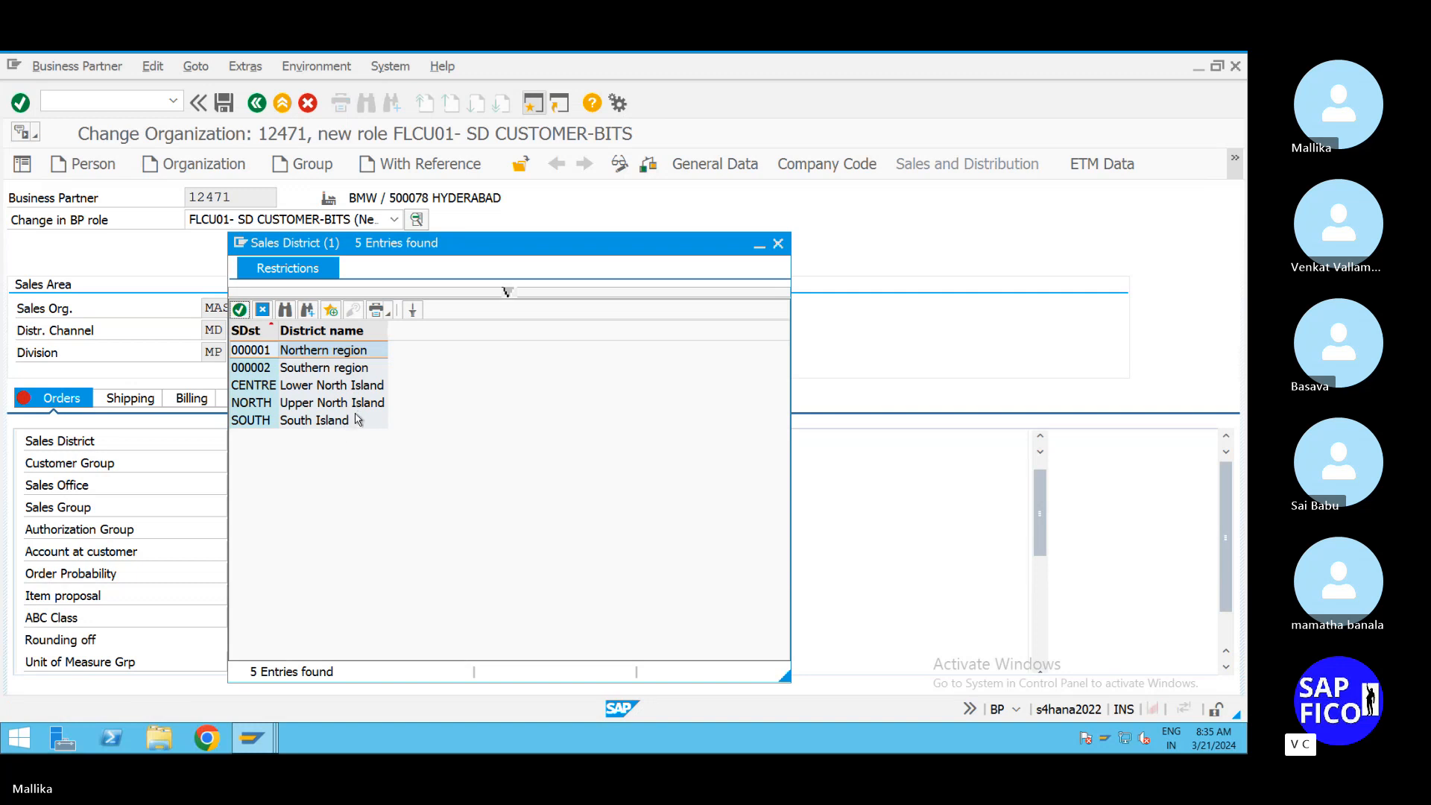
double_click(359, 370)
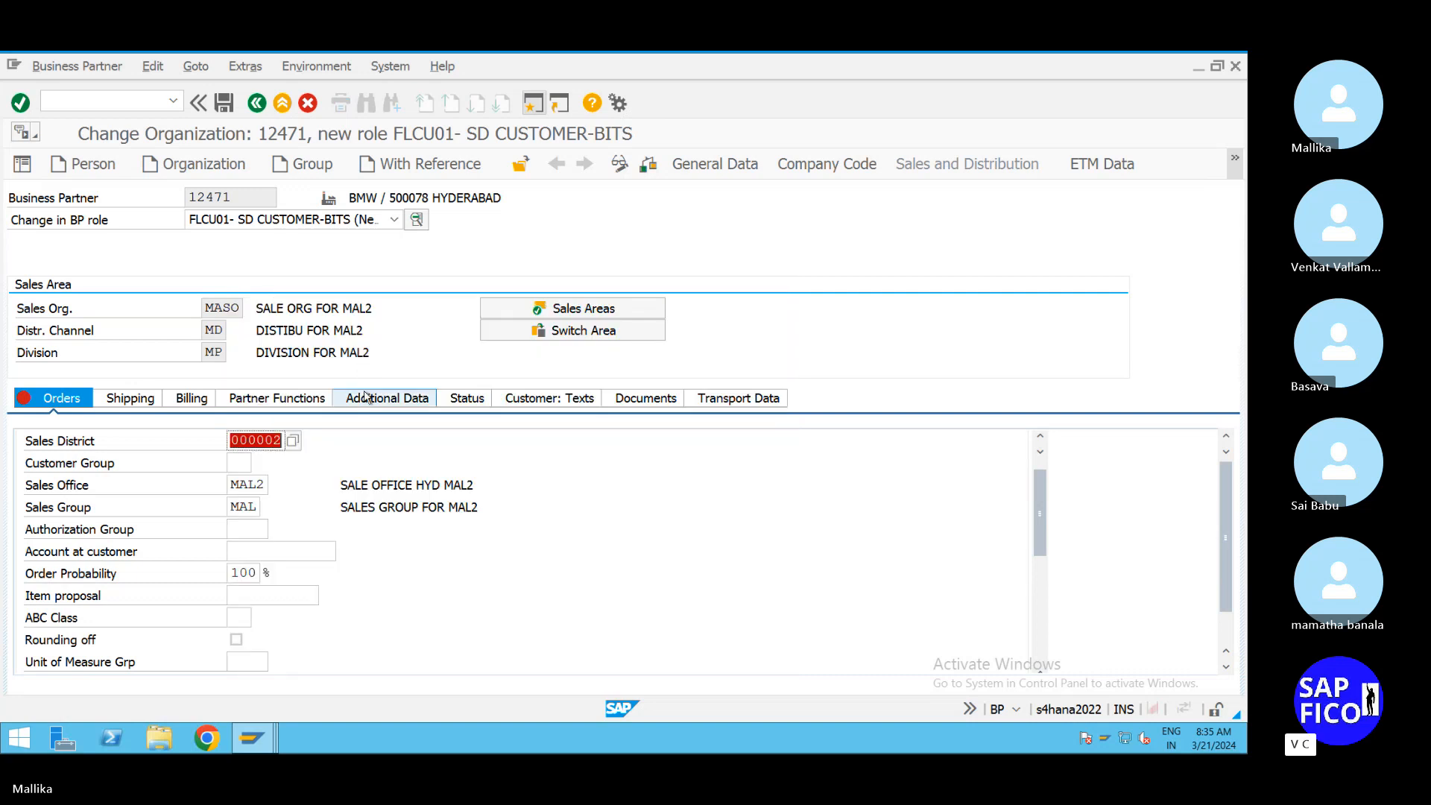
key(Return)
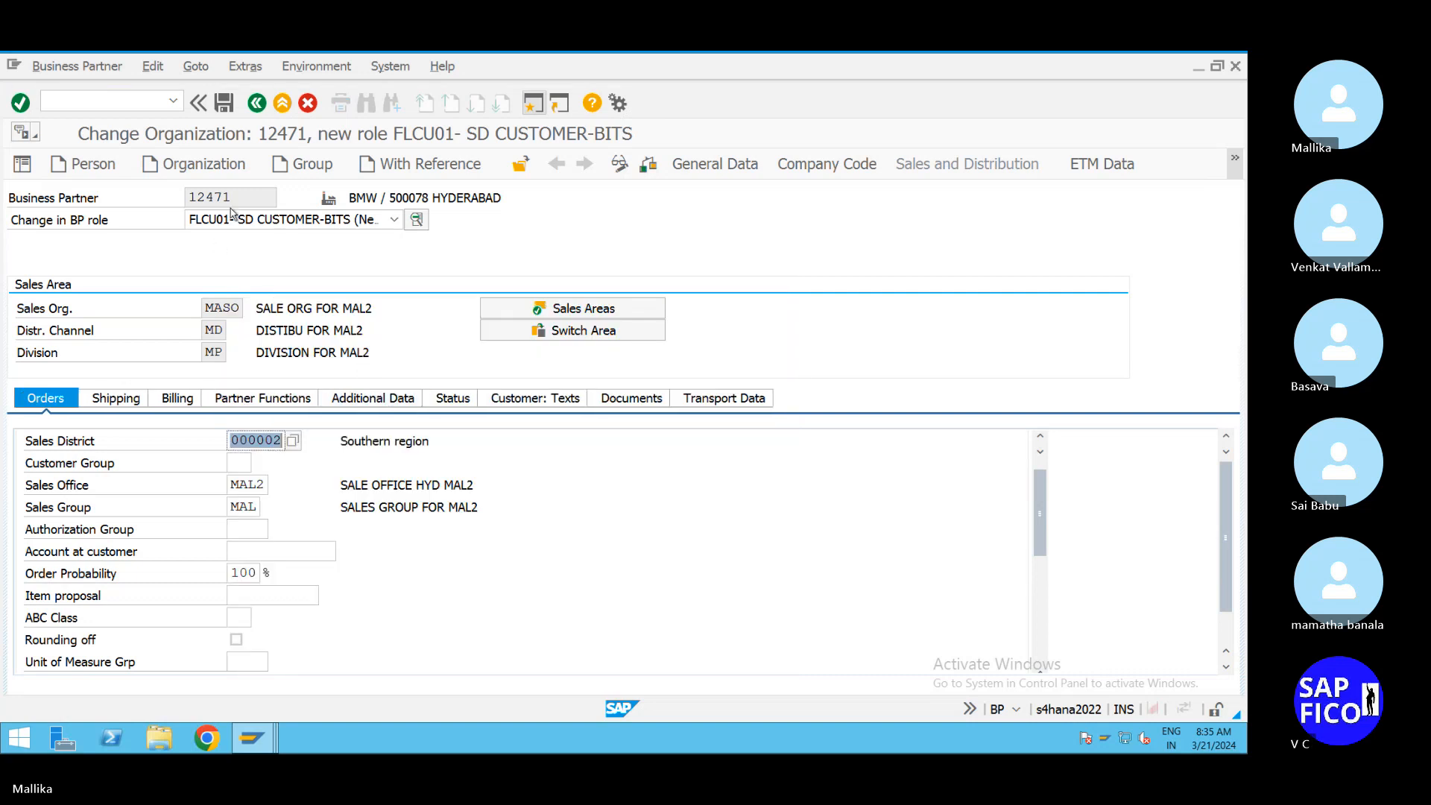
click(224, 103)
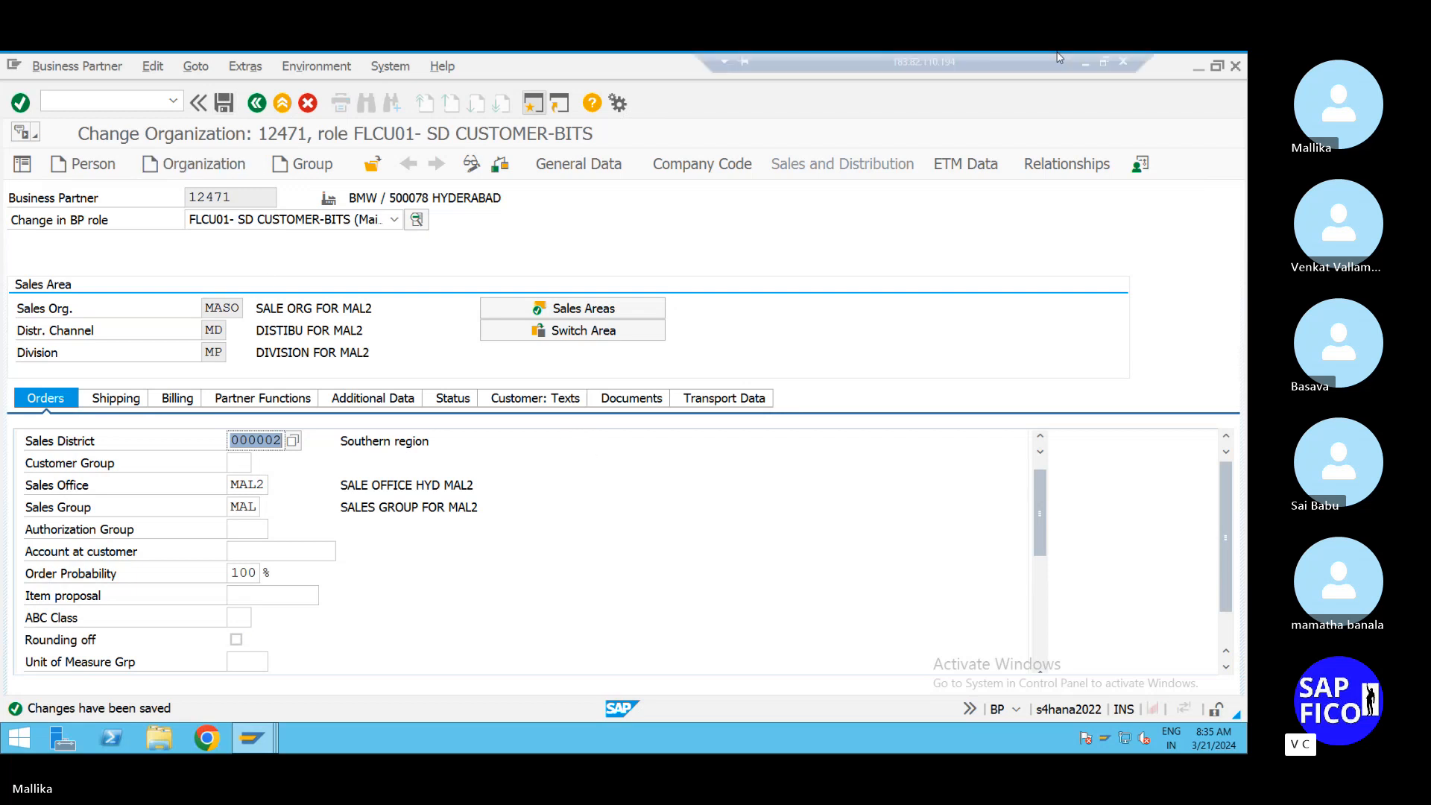
Step: Leave the business partner record and launch material change in that session with the command /NMM02
mouse_move(1060, 54)
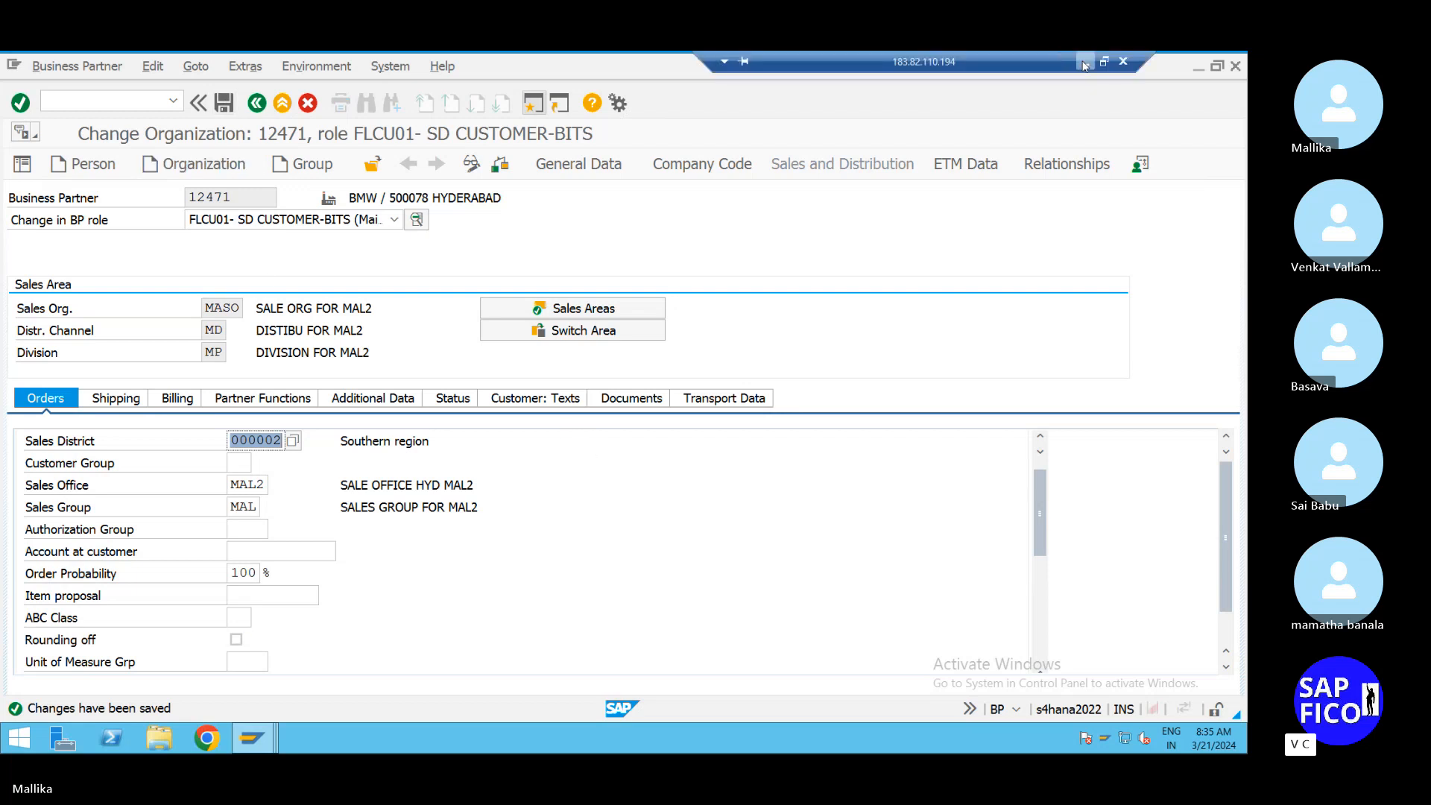
click(81, 103)
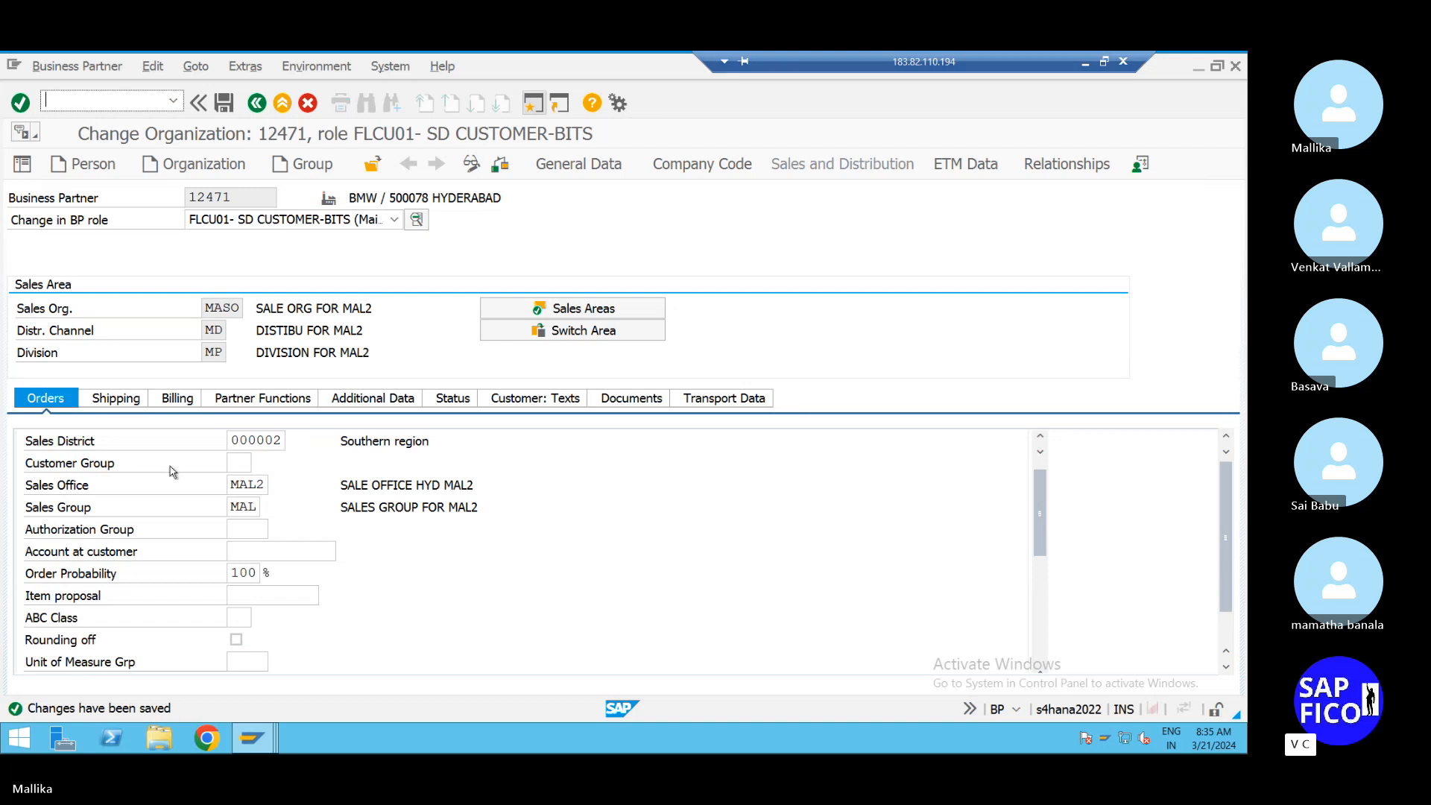
click(251, 738)
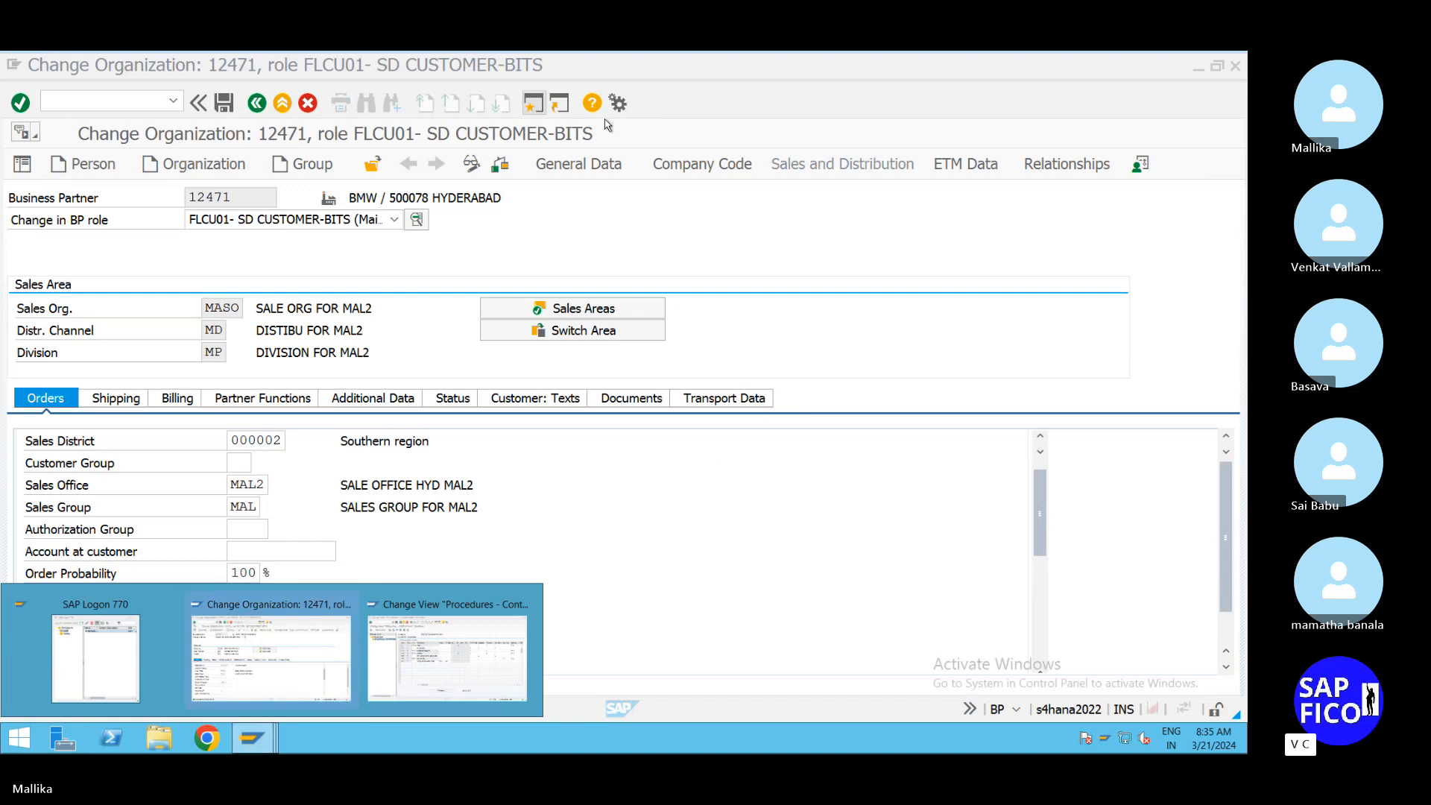
click(319, 660)
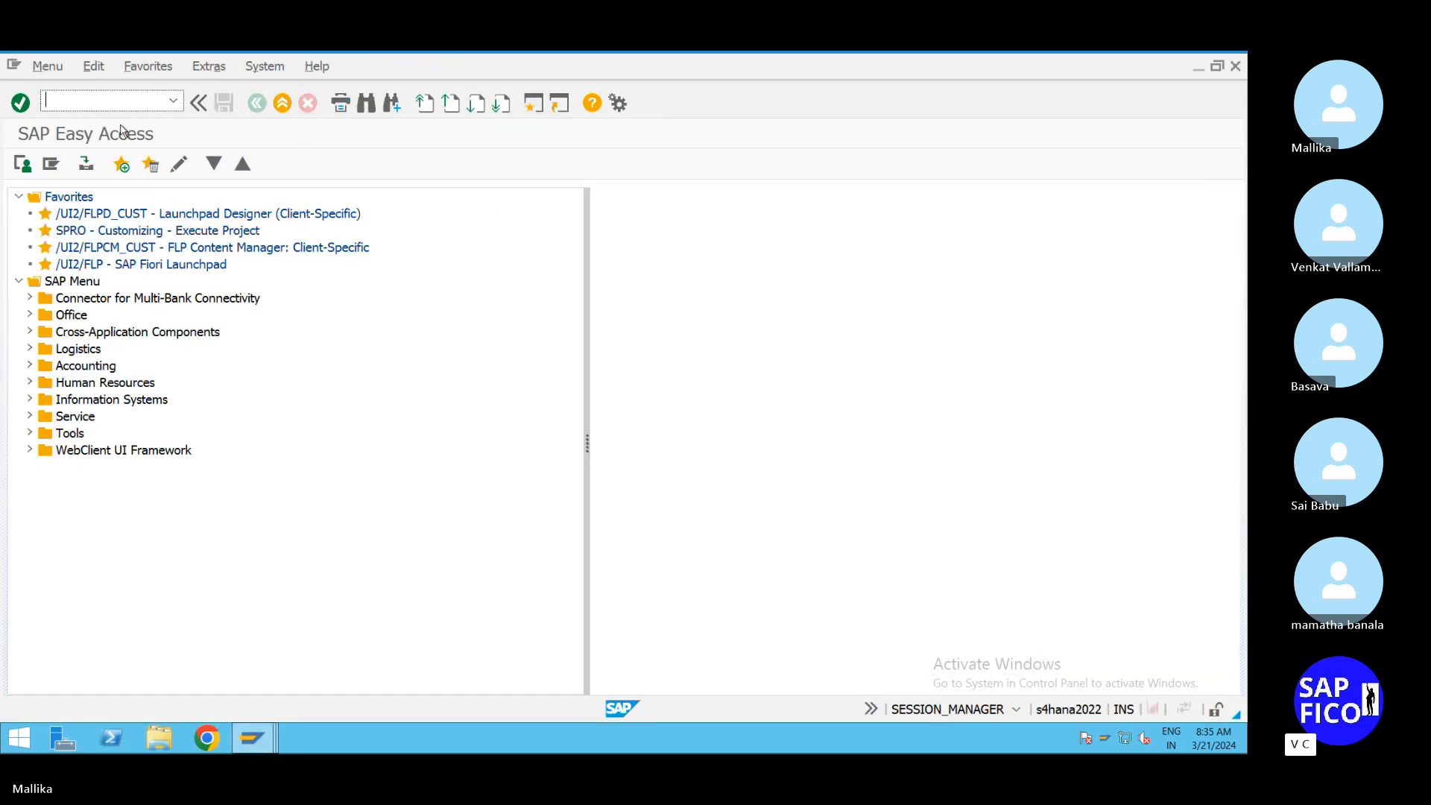
text(/NMM02)
key(Return)
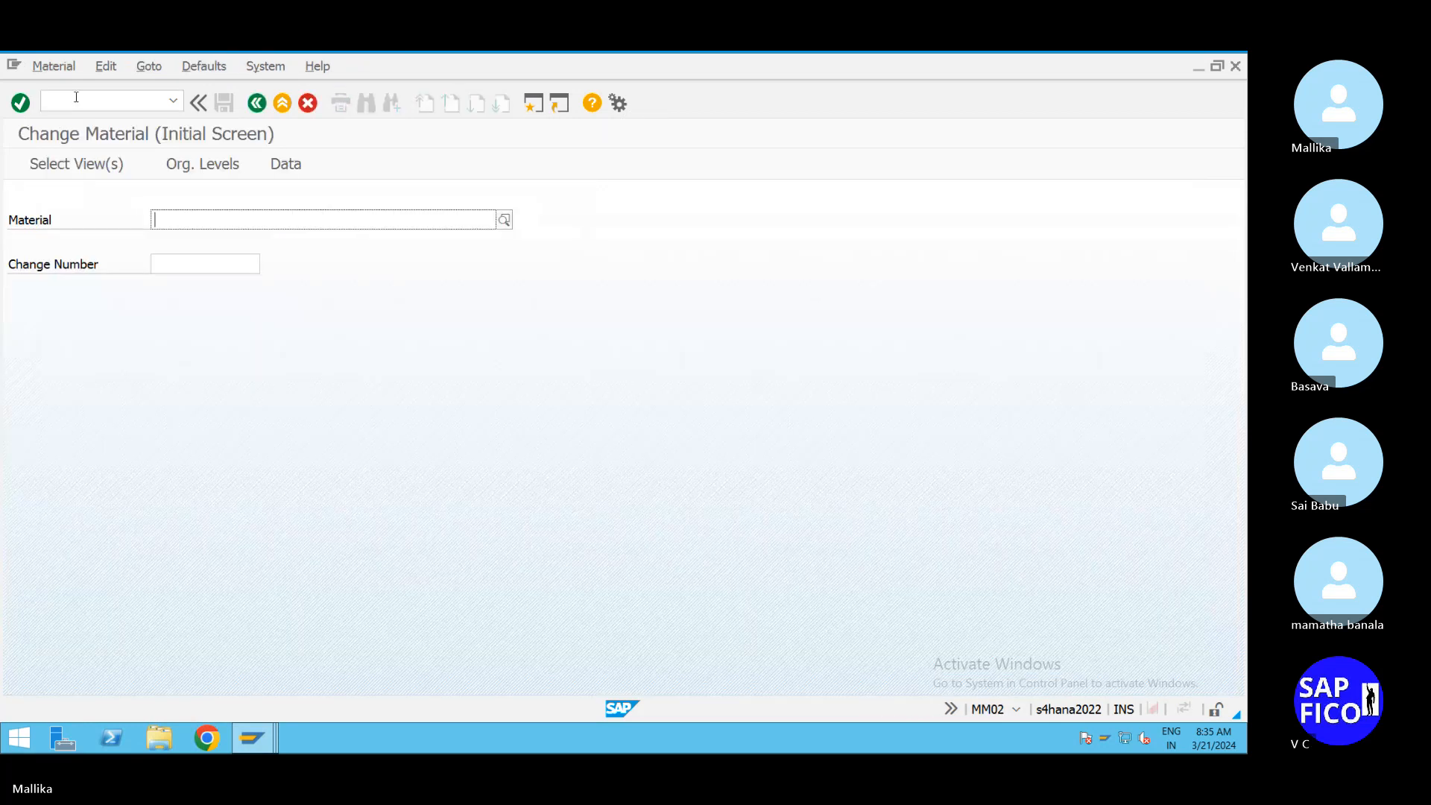
Step: Minimize the remote session and the tax configuration notes, and bring up the FI SD INTEGRATION document in Word
mouse_move(1111, 69)
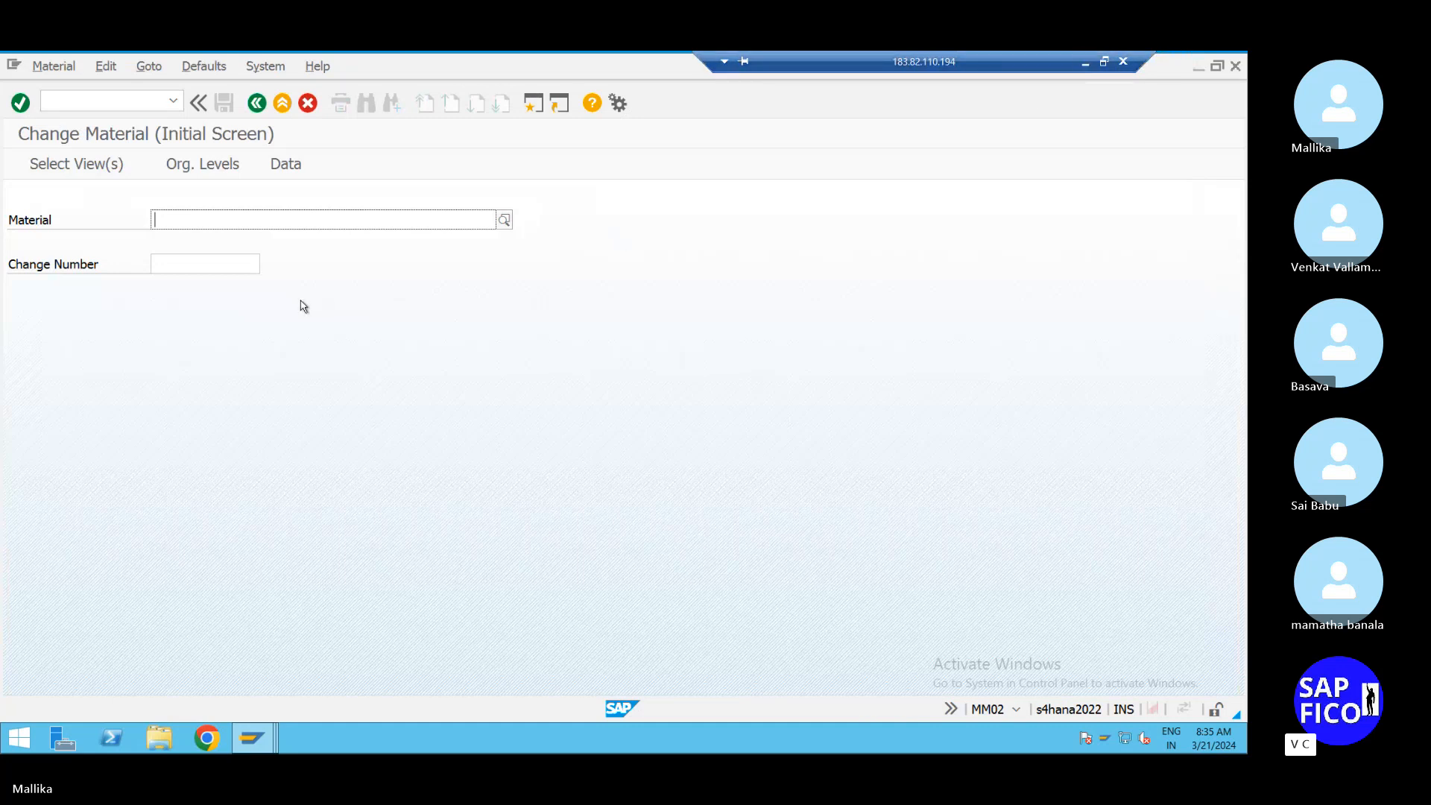
click(1084, 62)
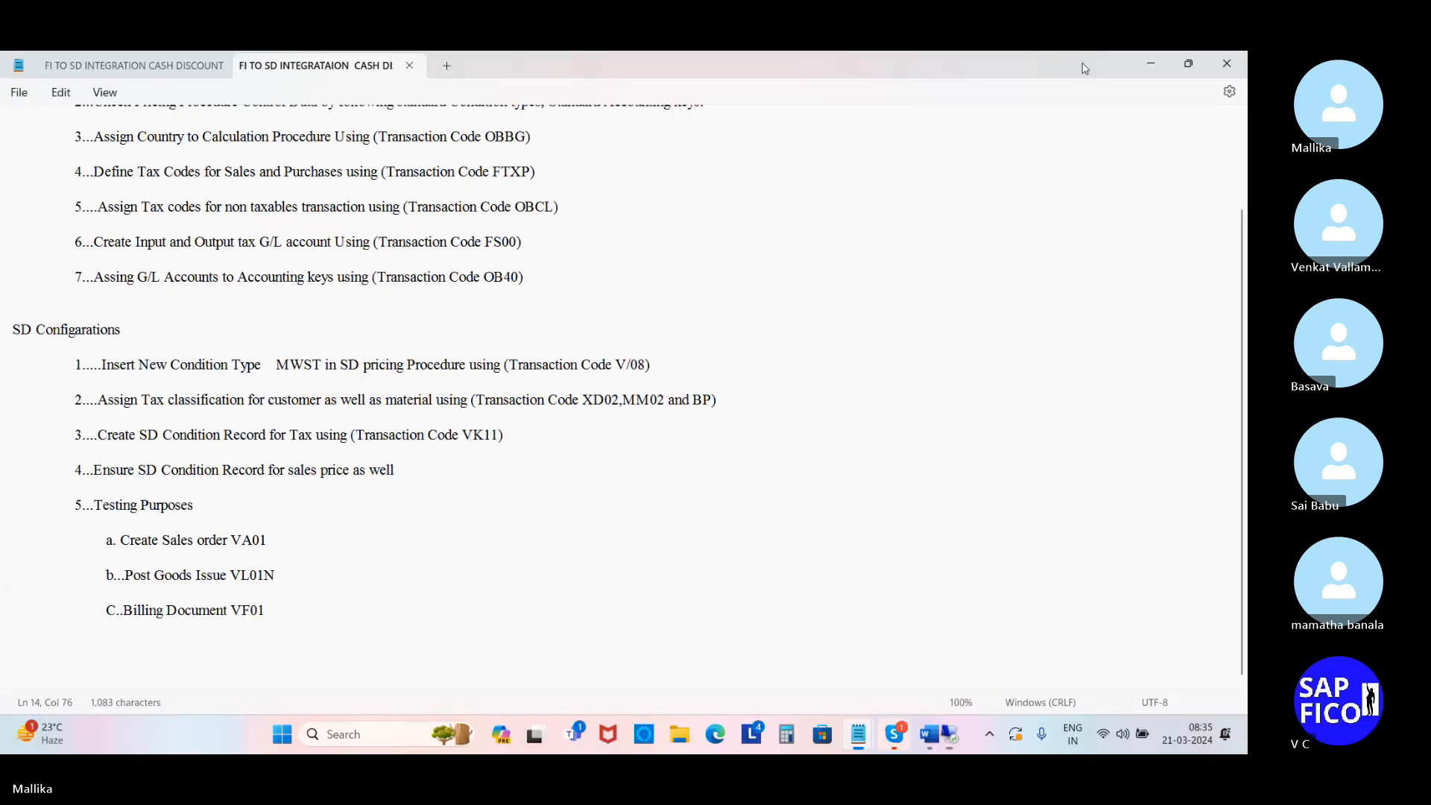
click(1151, 67)
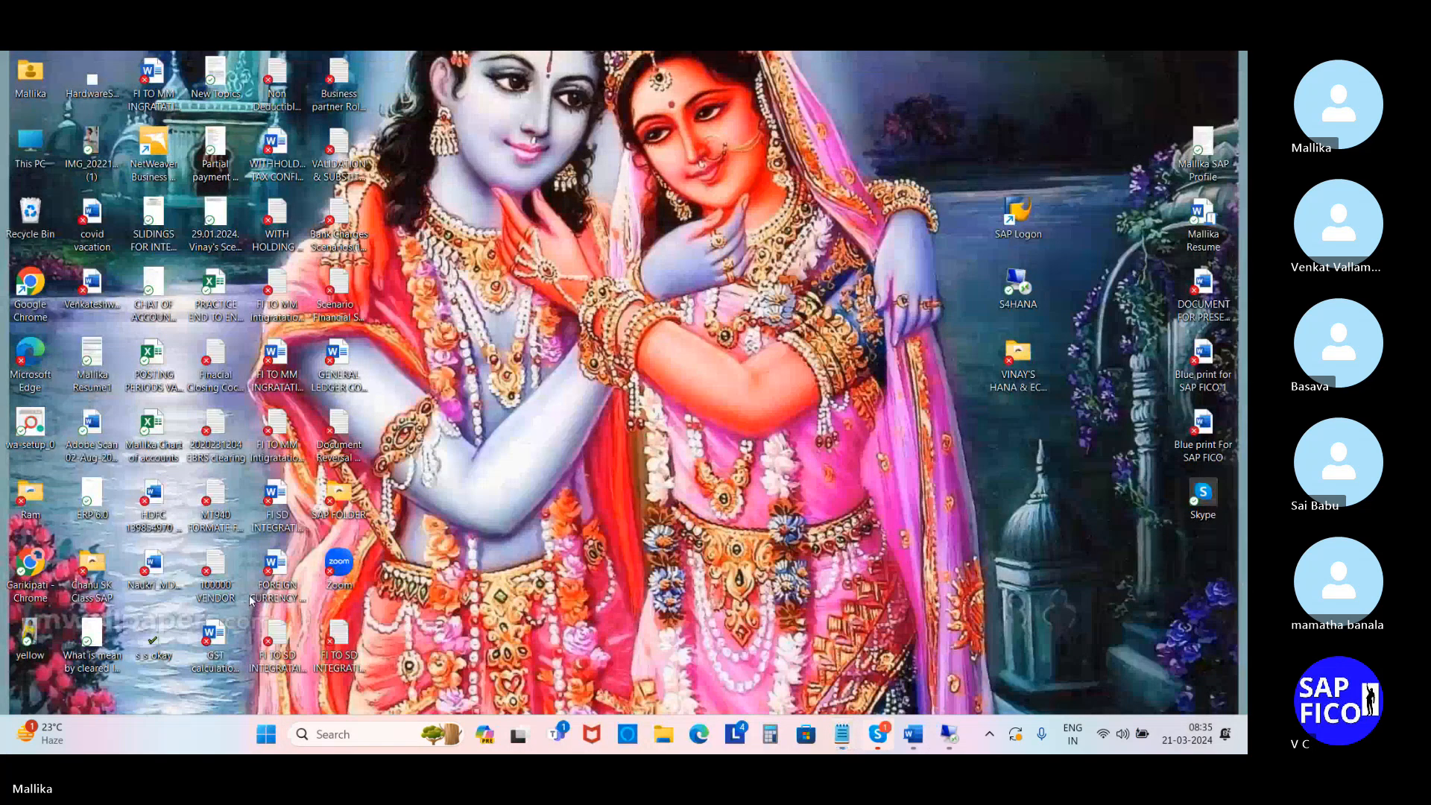
double_click(273, 496)
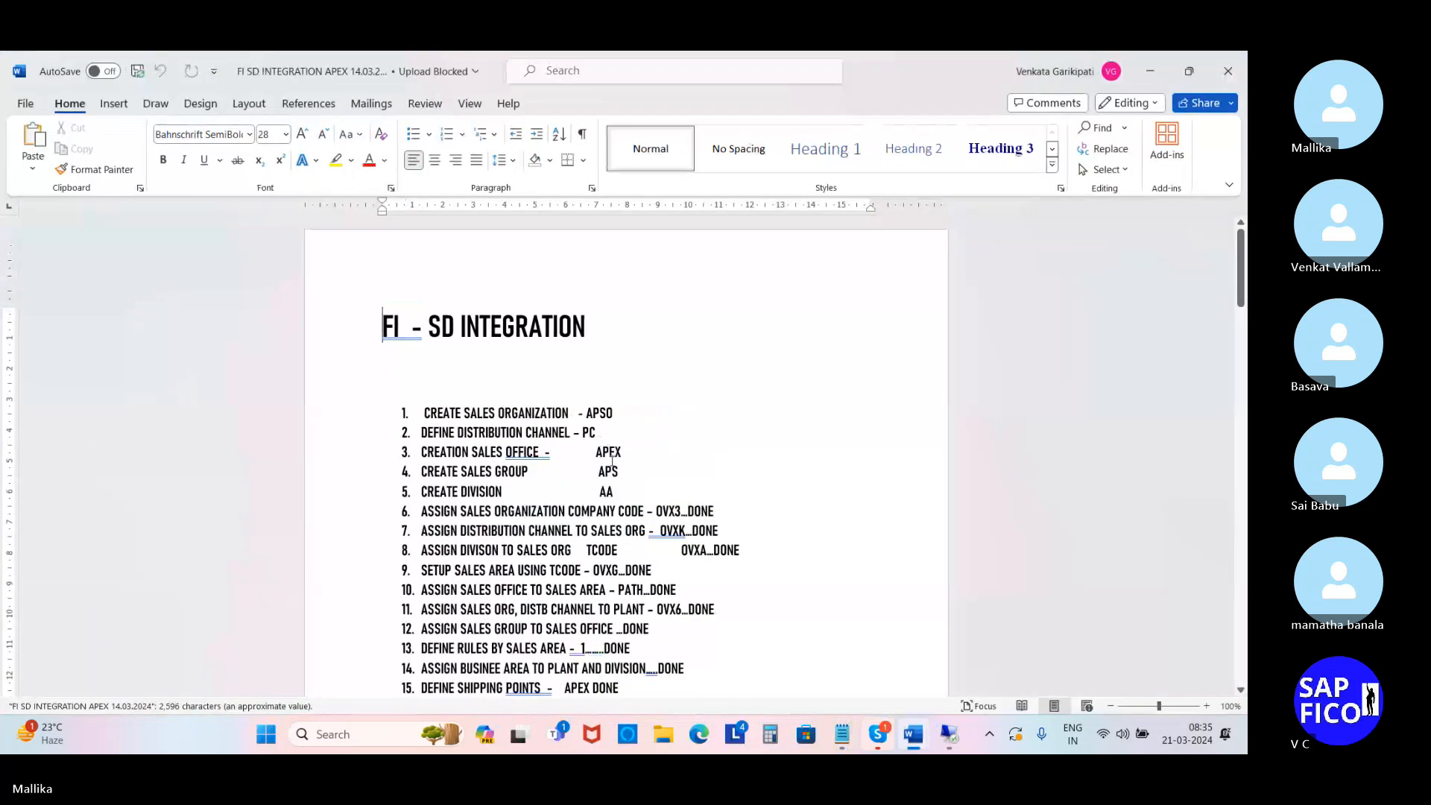
click(1230, 72)
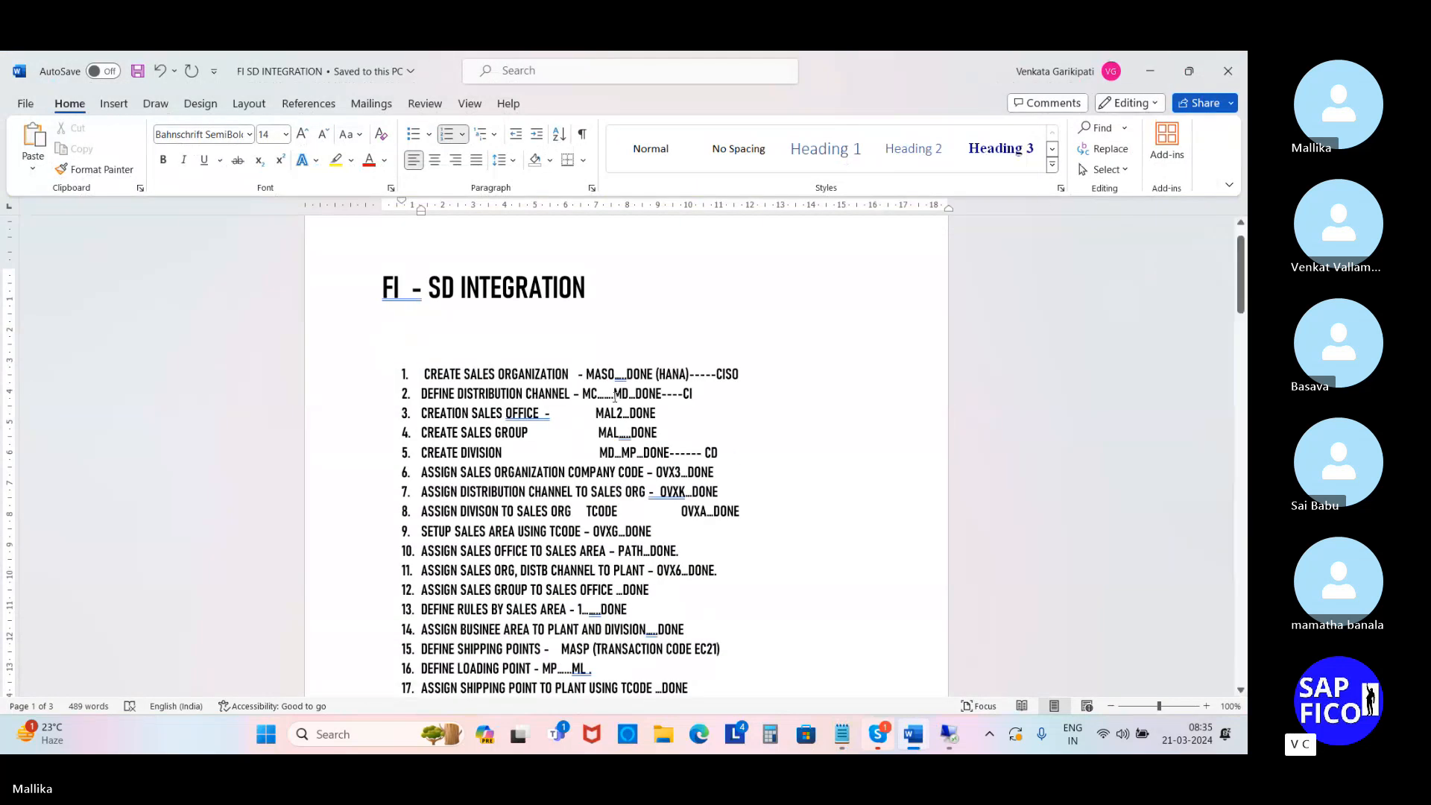
scroll(610, 390, down, 10)
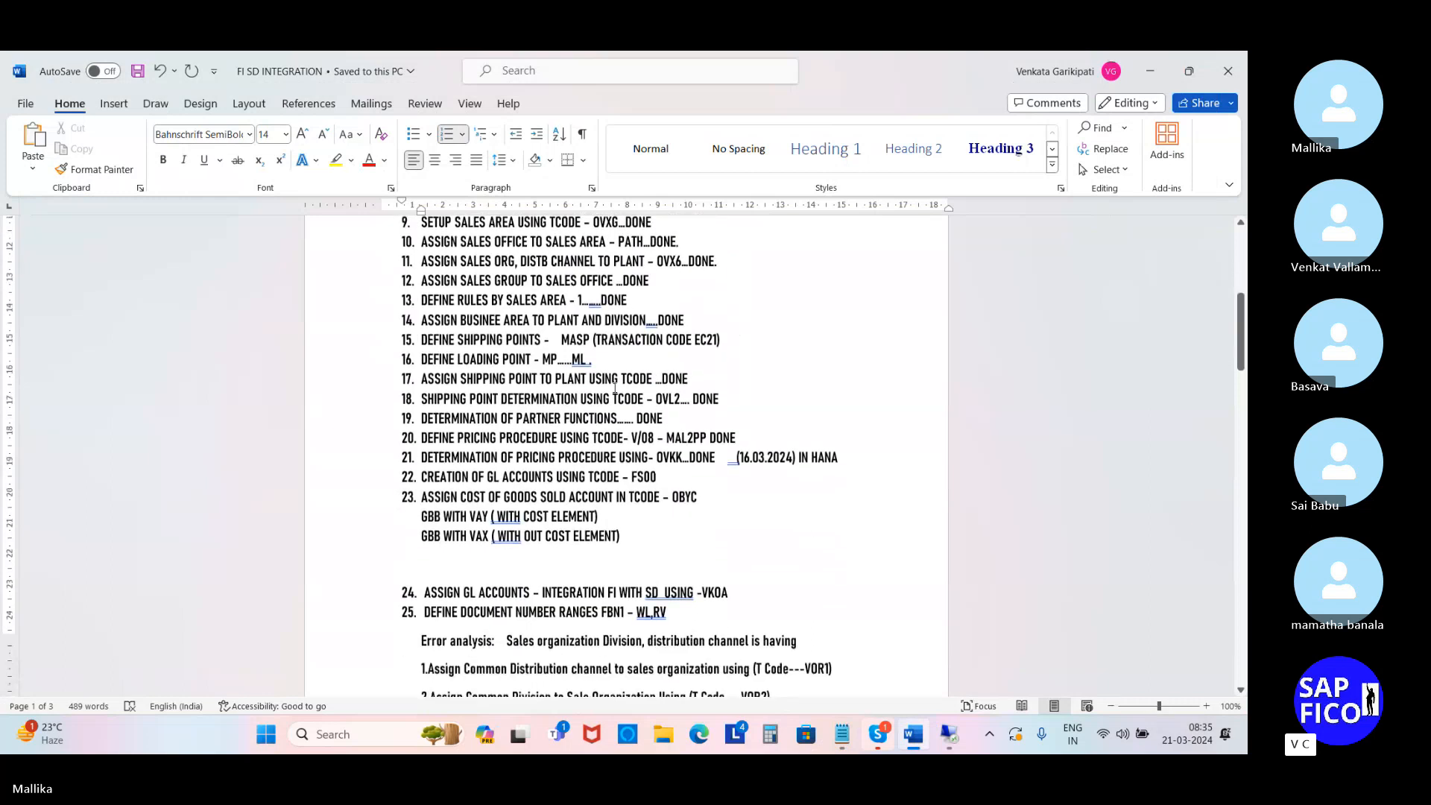
scroll(615, 386, down, 7)
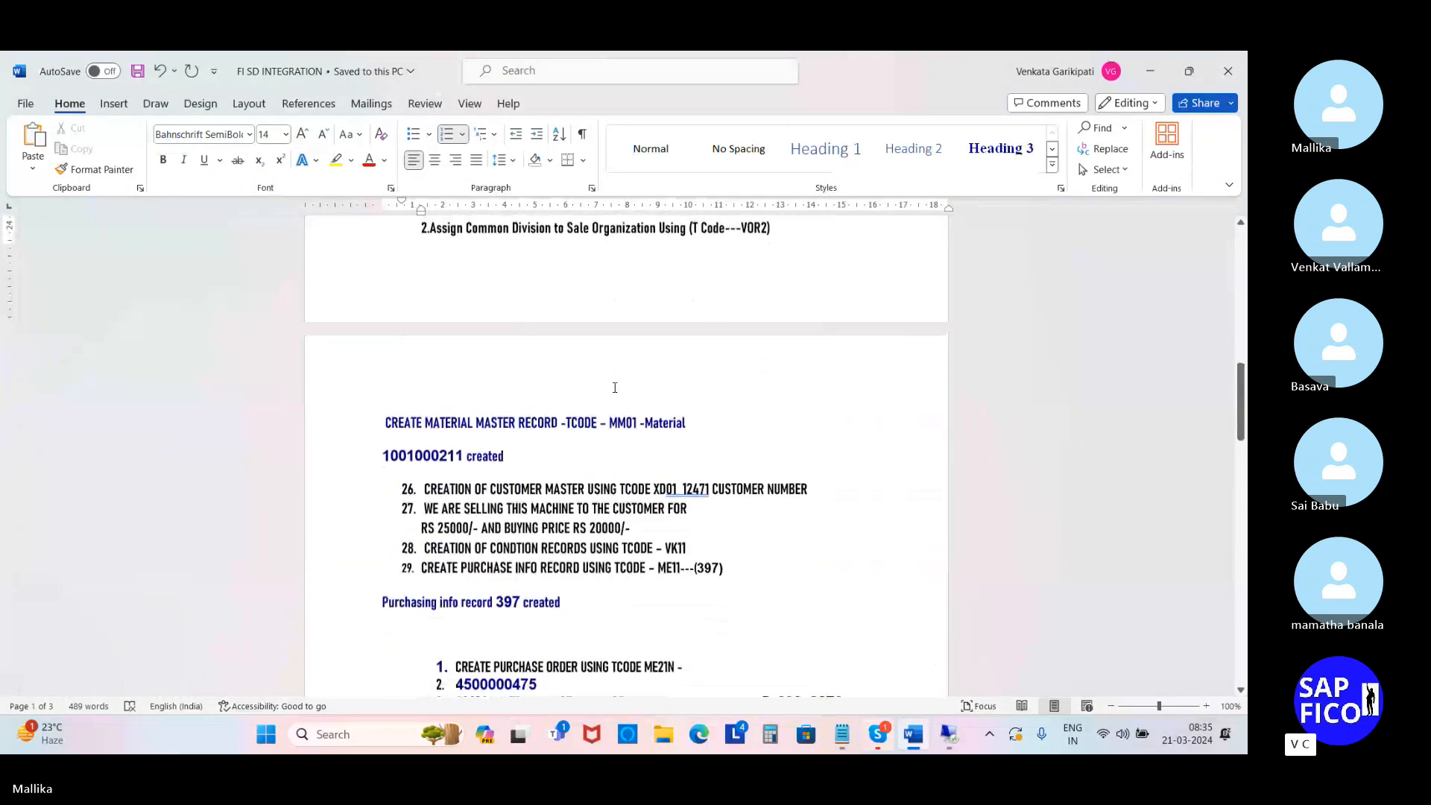
scroll(609, 398, down, 2)
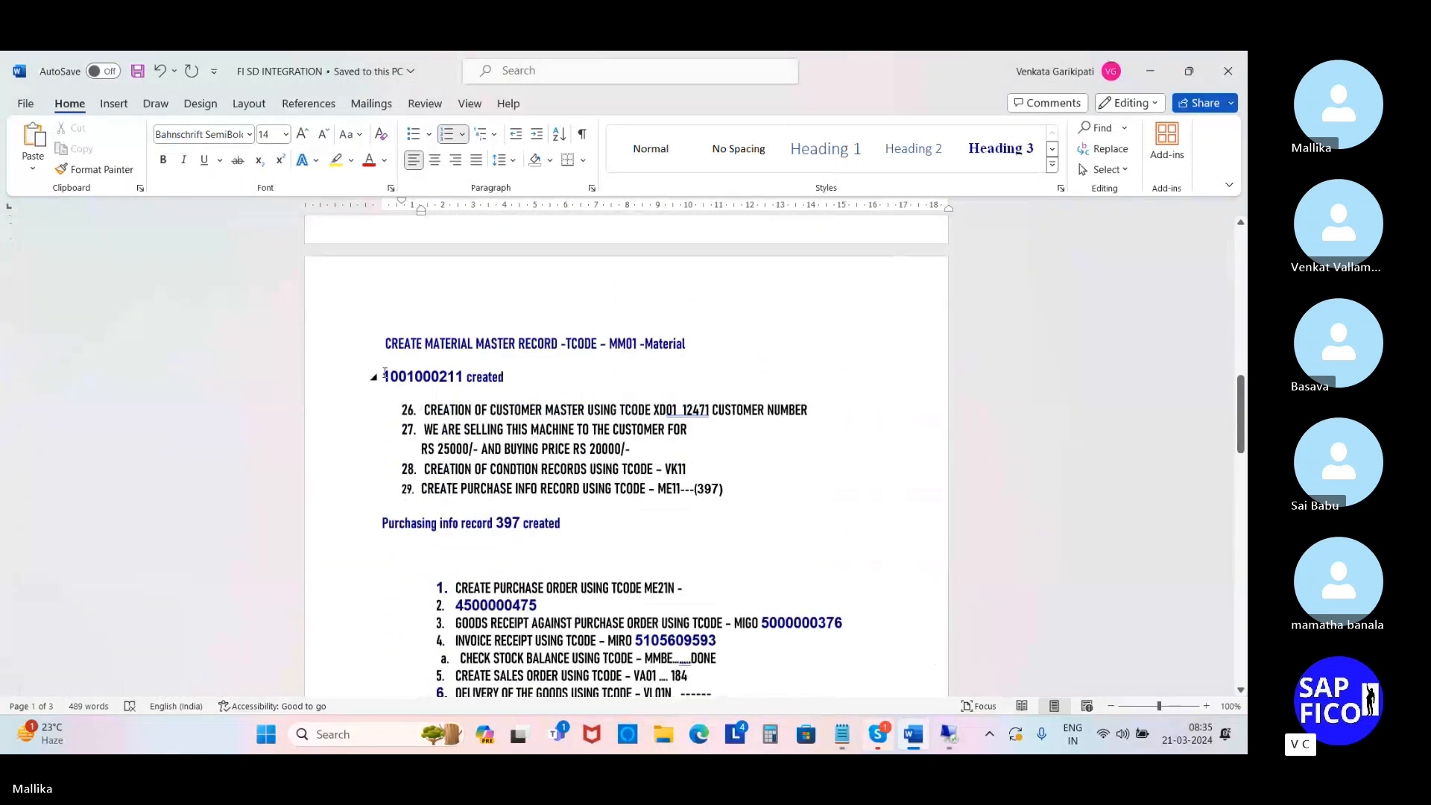
drag(385, 373, 464, 380)
key(ctrl+c)
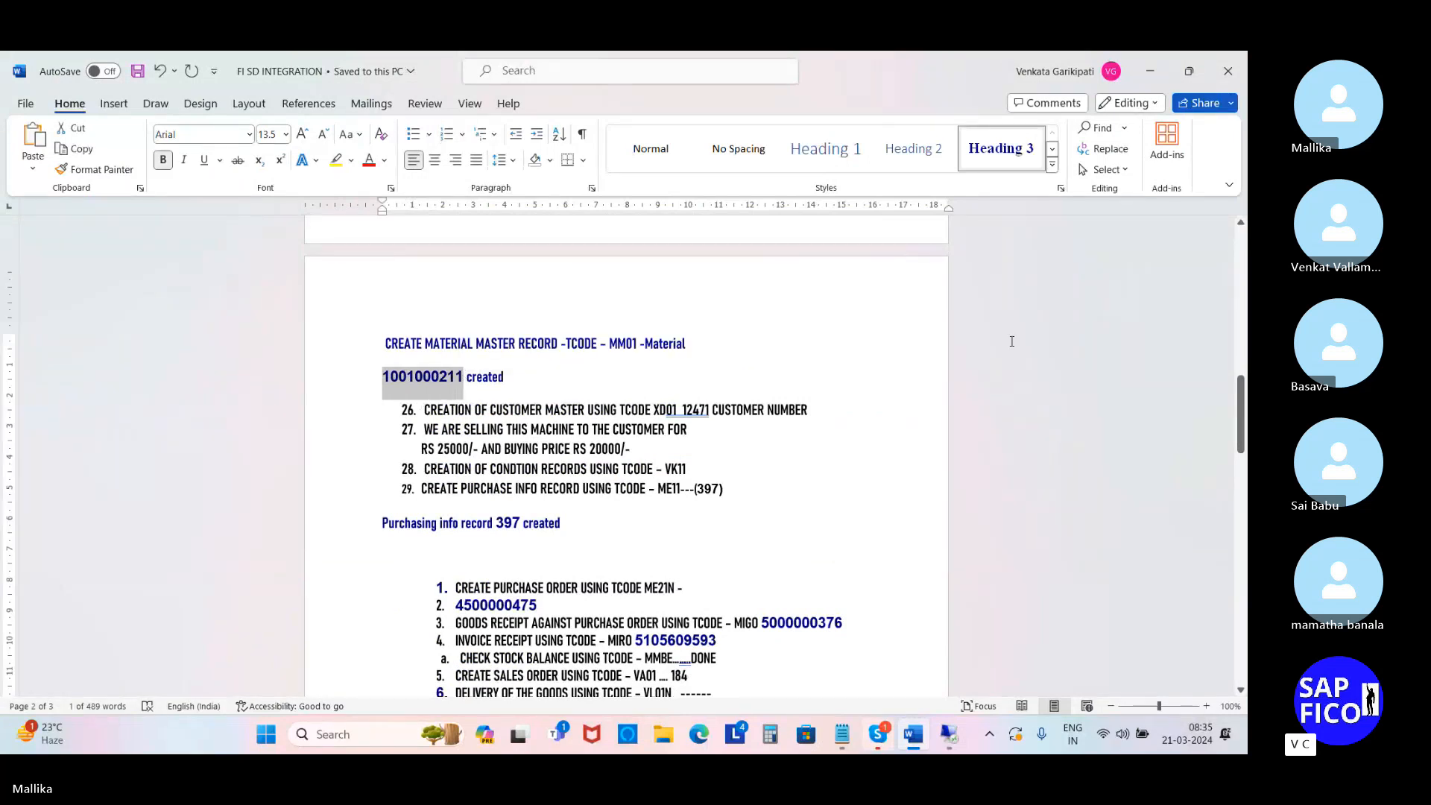
click(1151, 77)
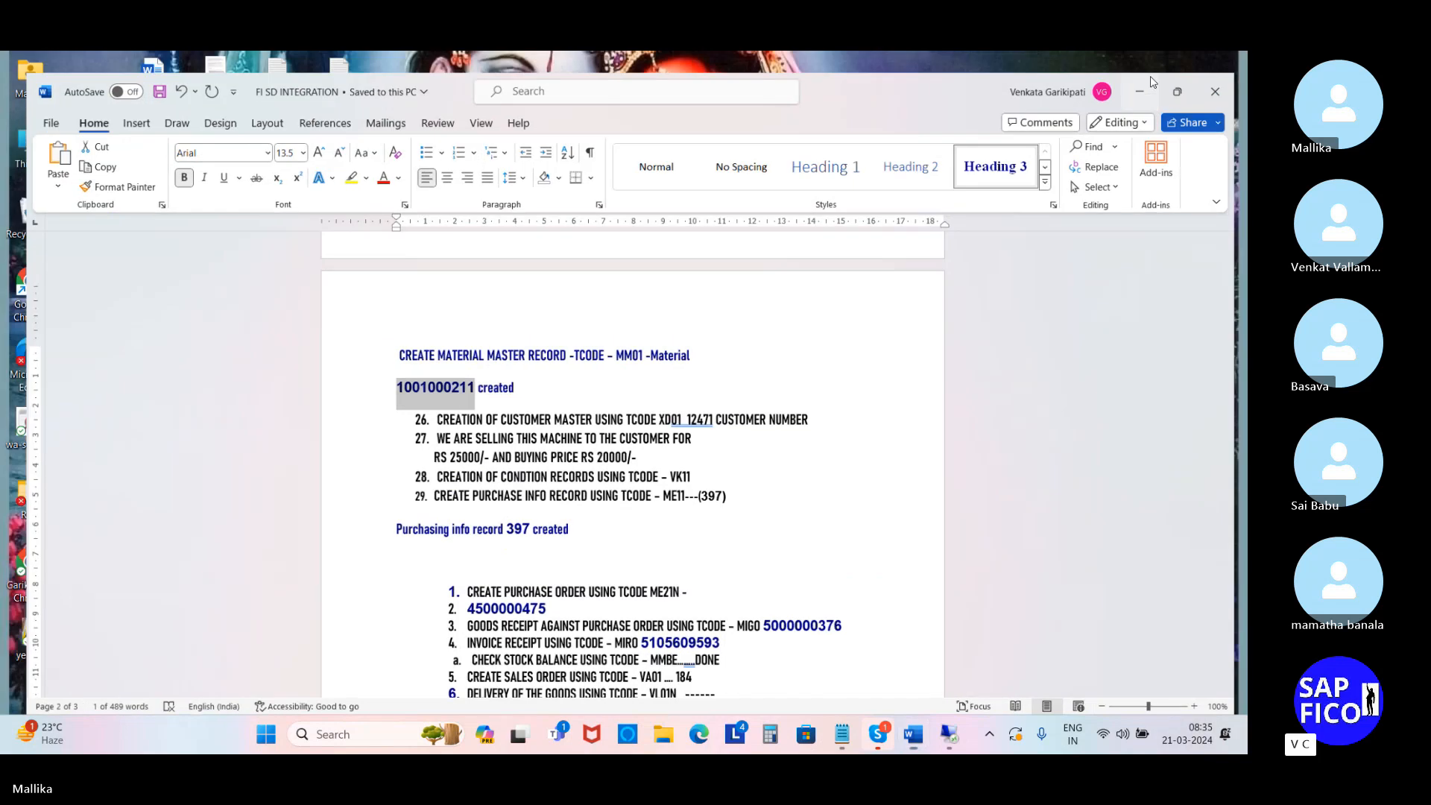
mouse_move(856, 738)
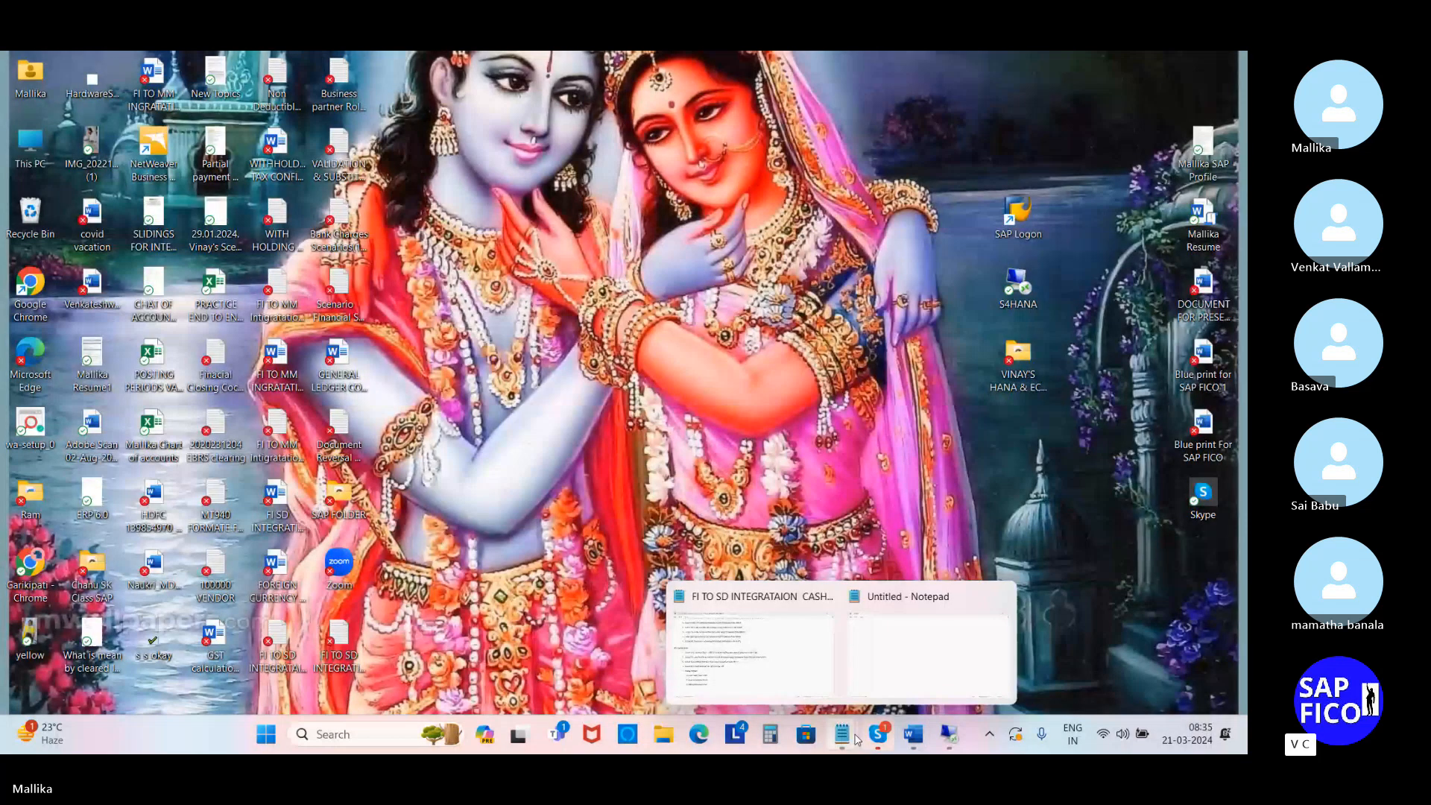
click(948, 736)
key(ctrl+v)
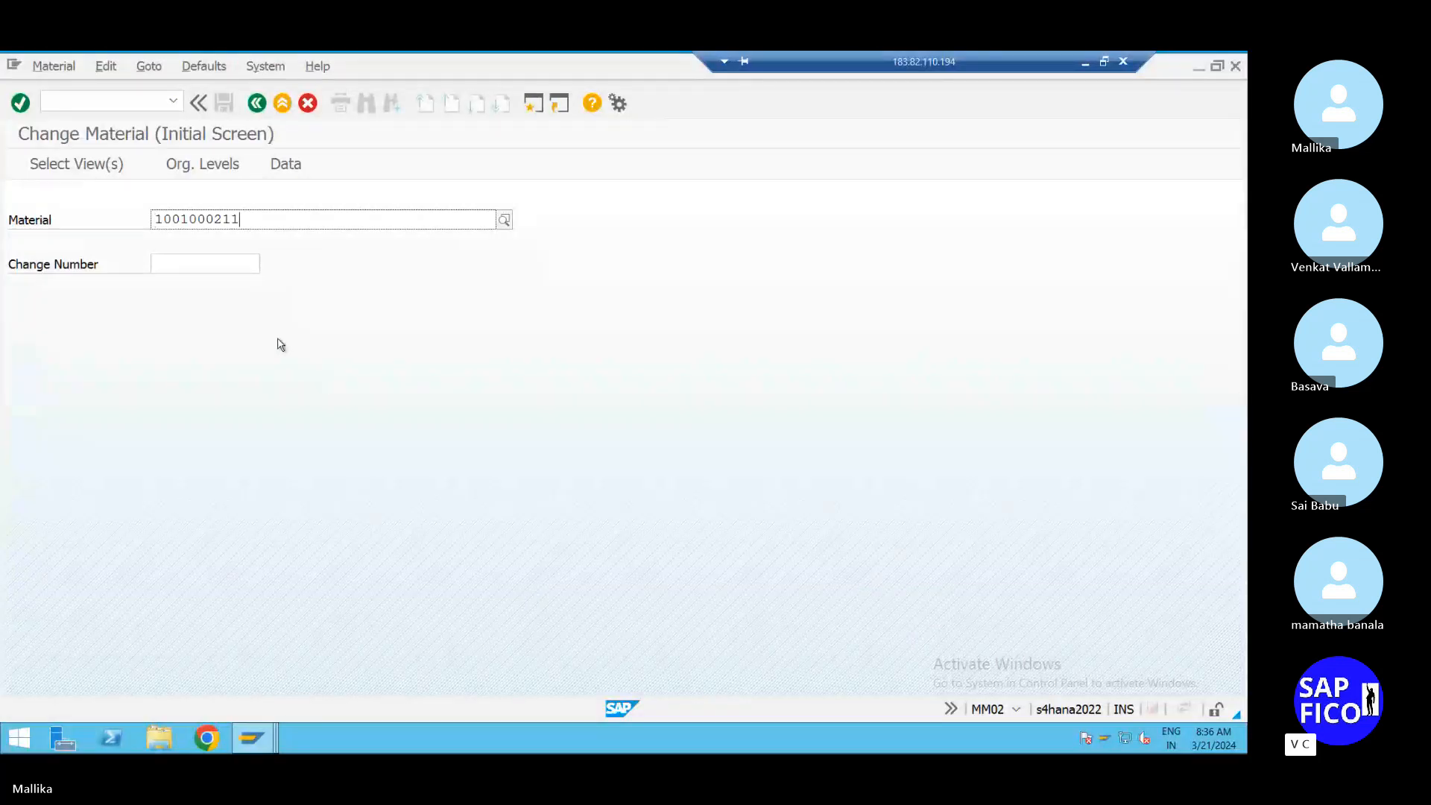
click(178, 267)
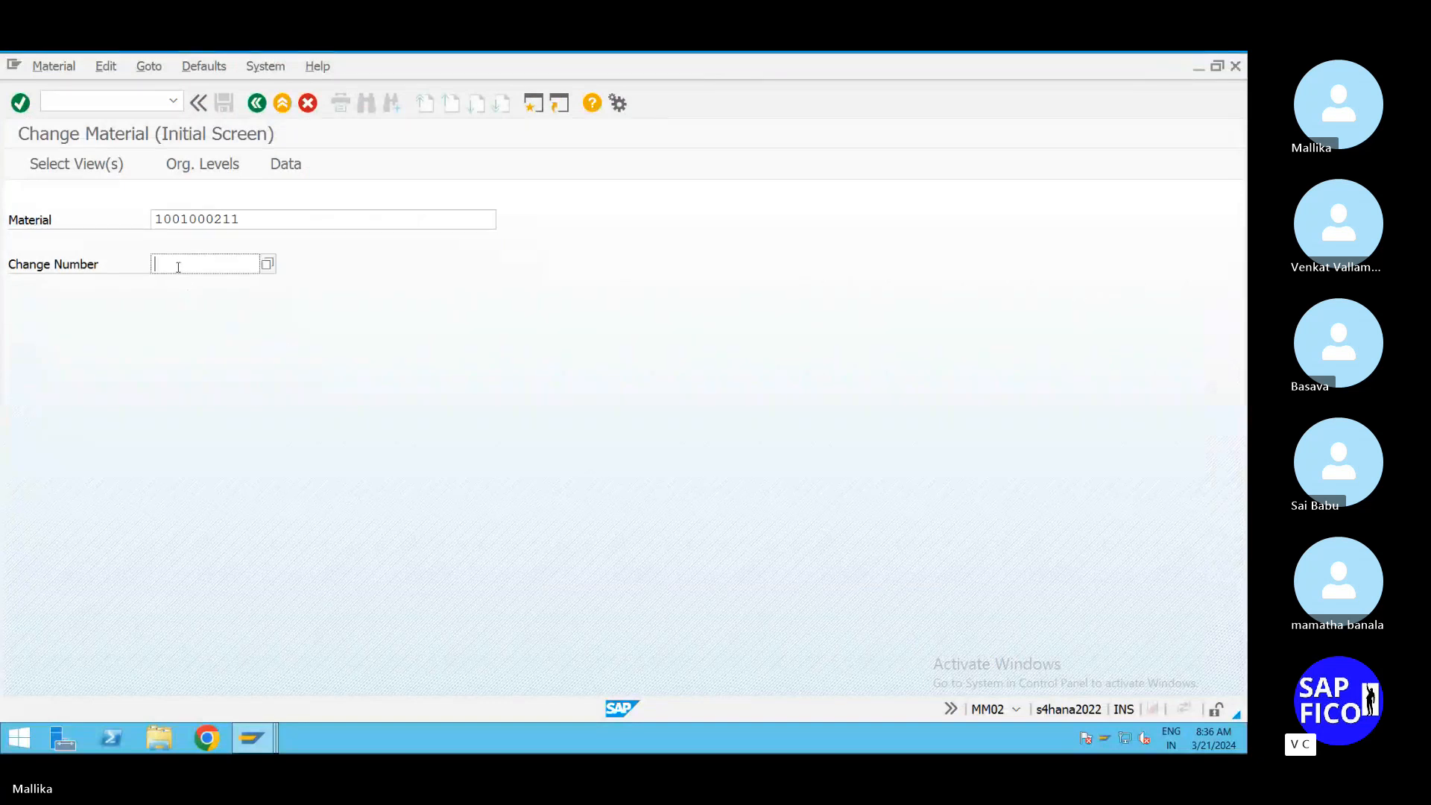
key(ctrl+v)
key(BackSpace)
key(BackSpace)
key(BackSpace)
key(BackSpace)
key(BackSpace)
key(BackSpace)
key(BackSpace)
key(BackSpace)
Step: Open the material's view selection, choose the Sales: Sales Org. Data 1 view and continue to its organizational levels
key(Return)
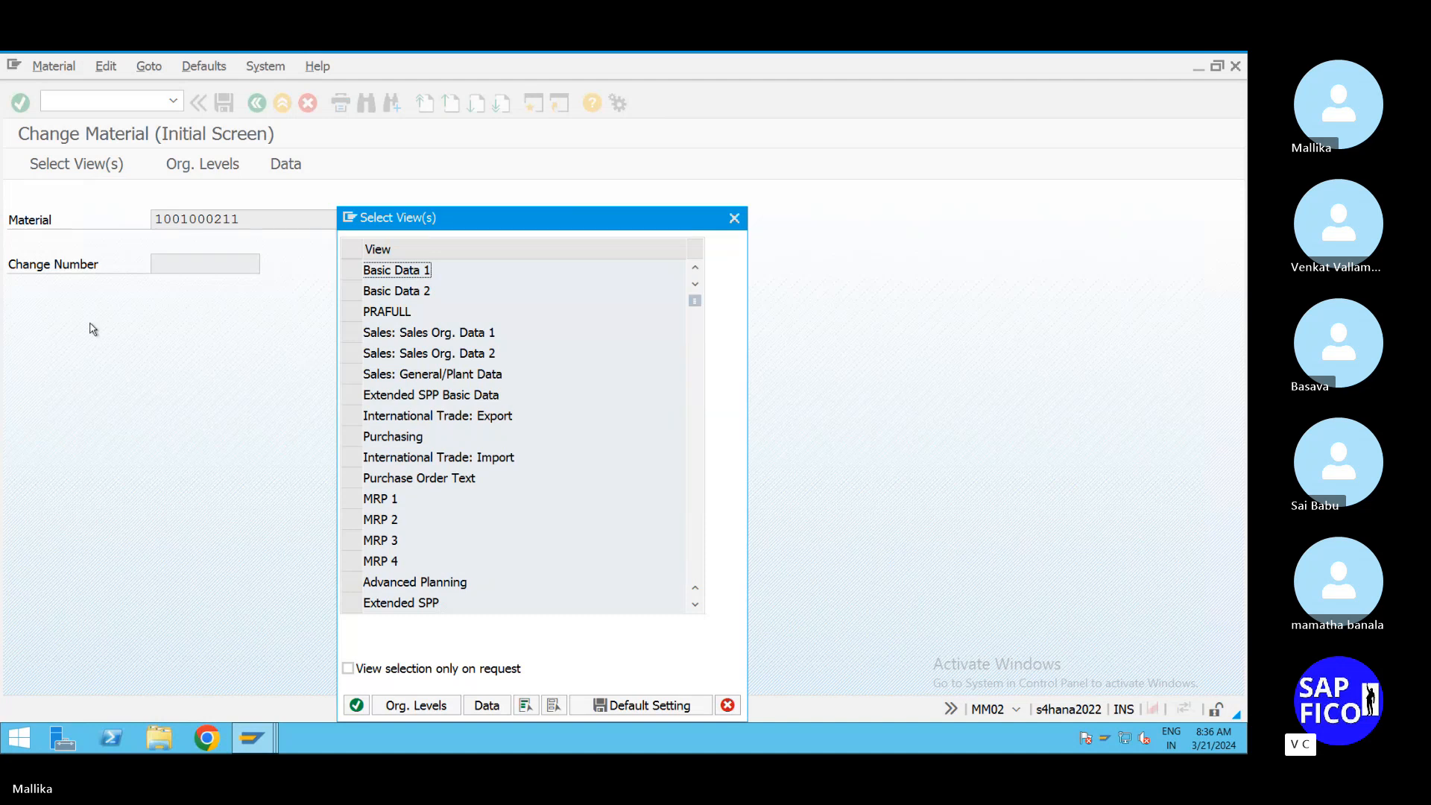
click(349, 337)
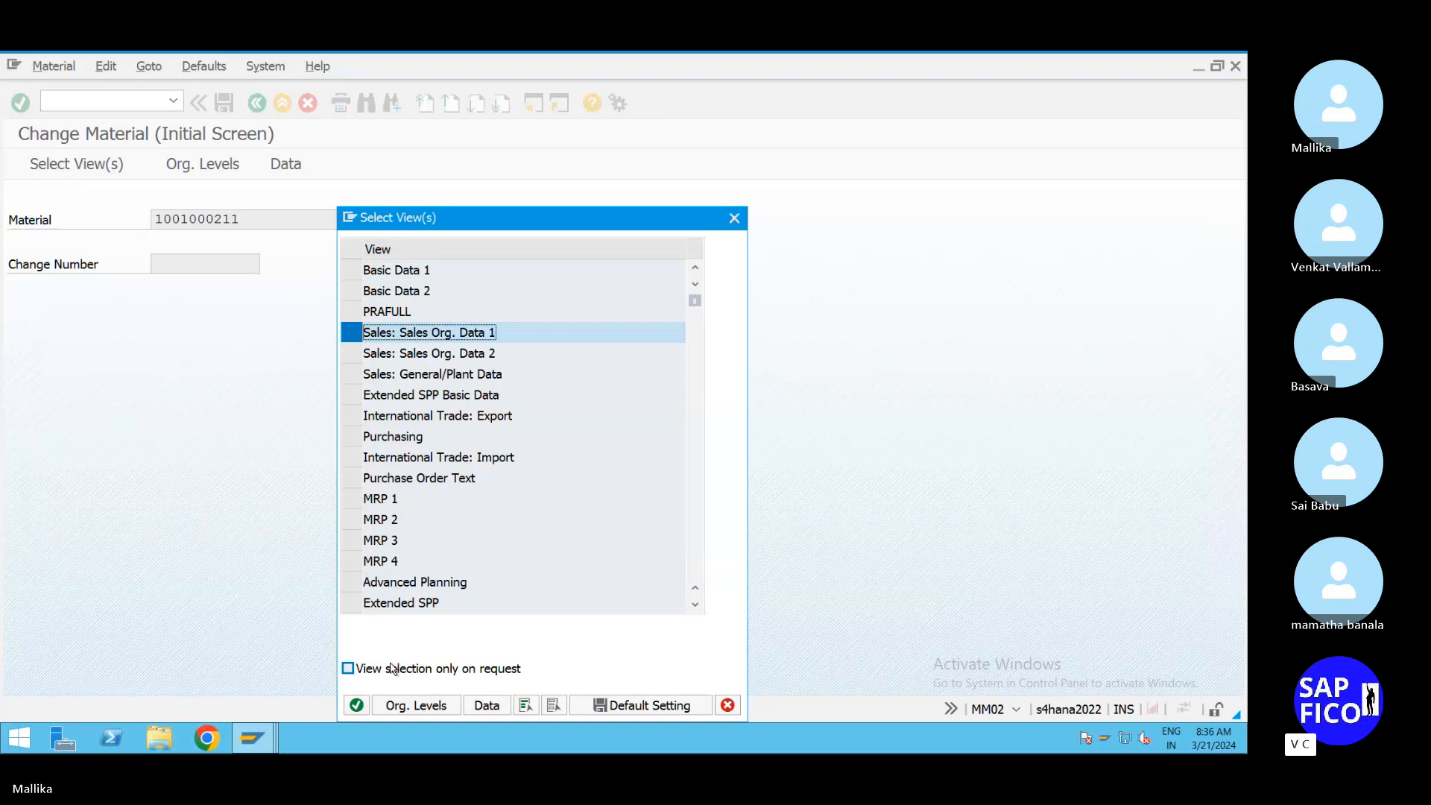
click(357, 705)
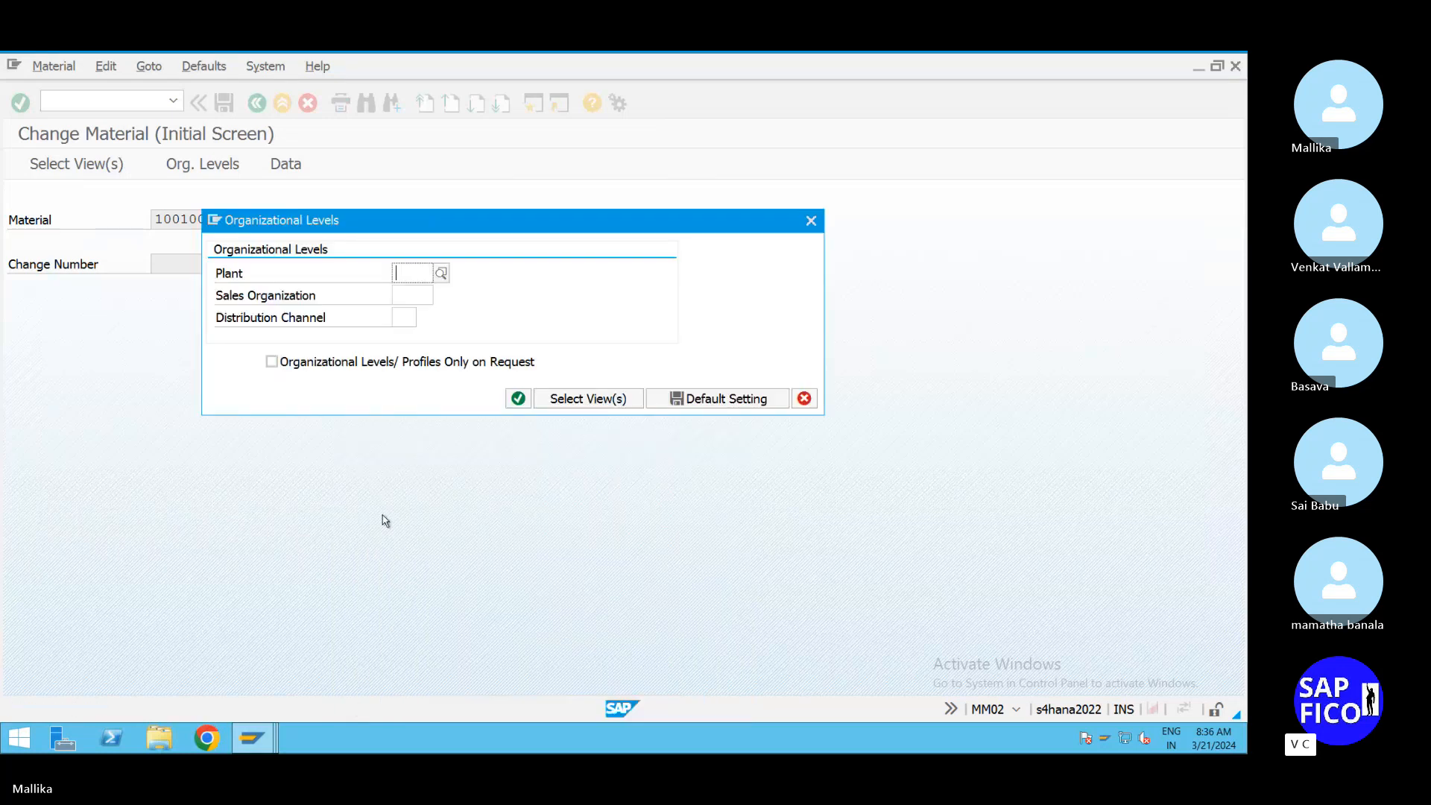
Step: Enter plant MAL2, sales organization MASO and distribution channel MD as organizational levels and open the material's sales view
text(M)
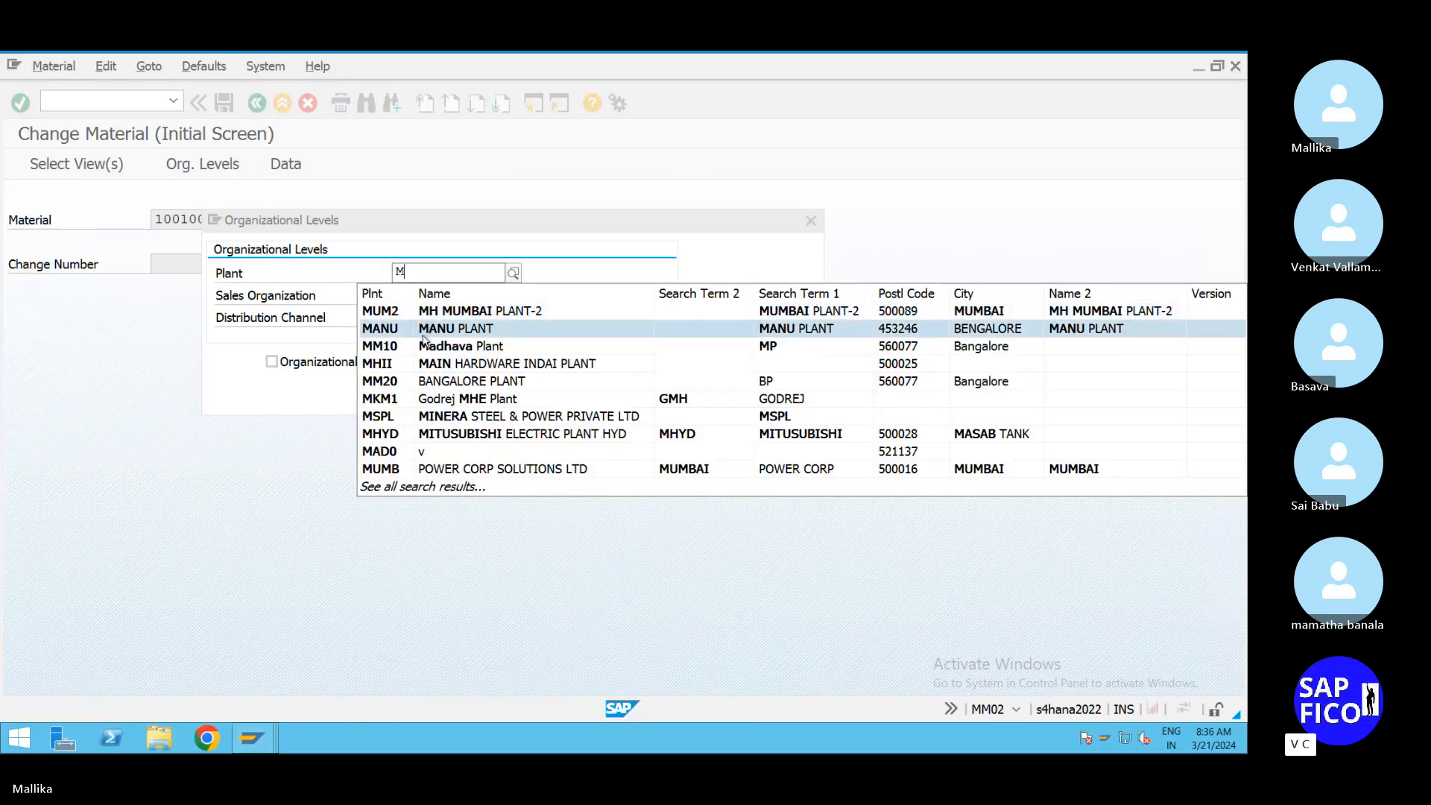
text(A)
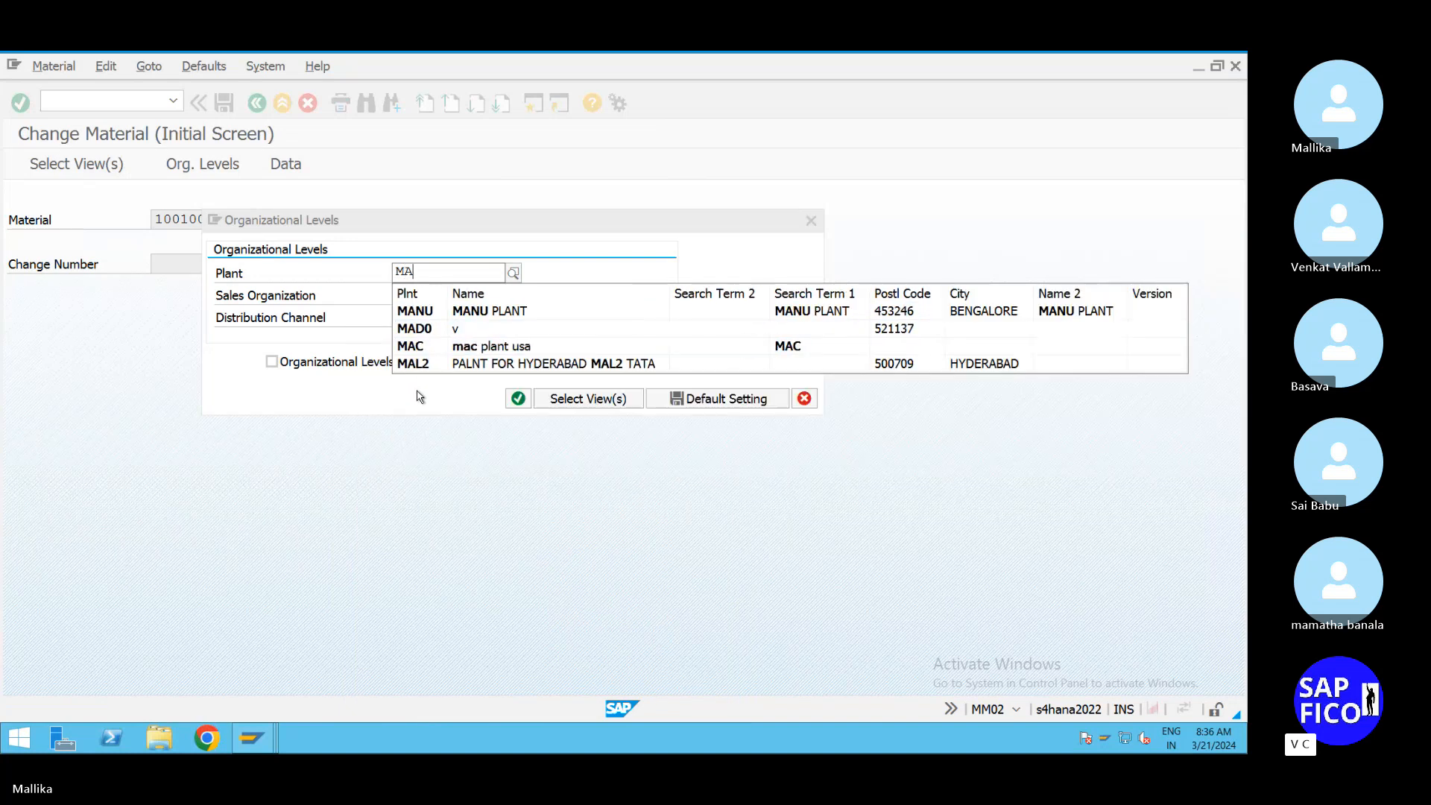
click(432, 365)
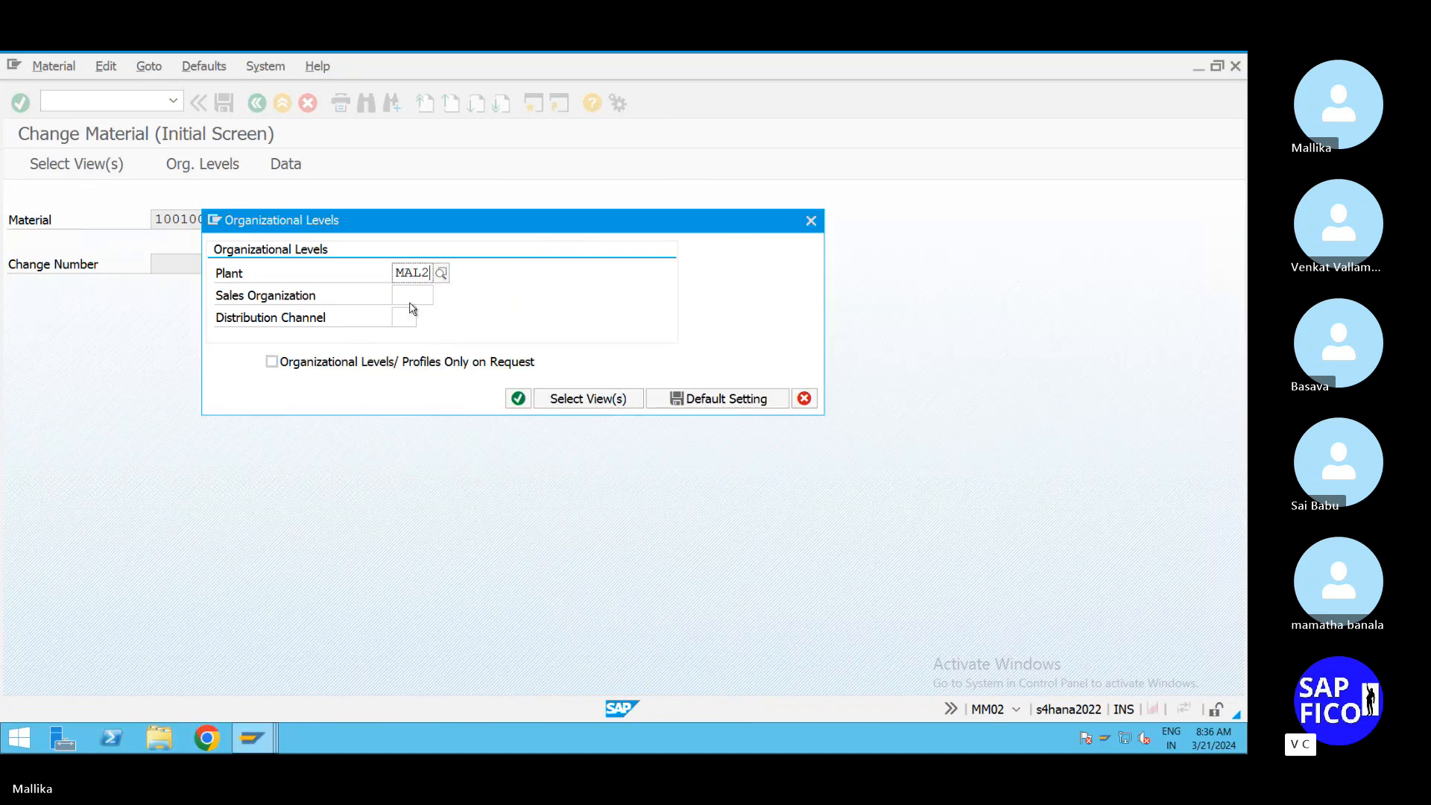
click(410, 295)
text(MASO)
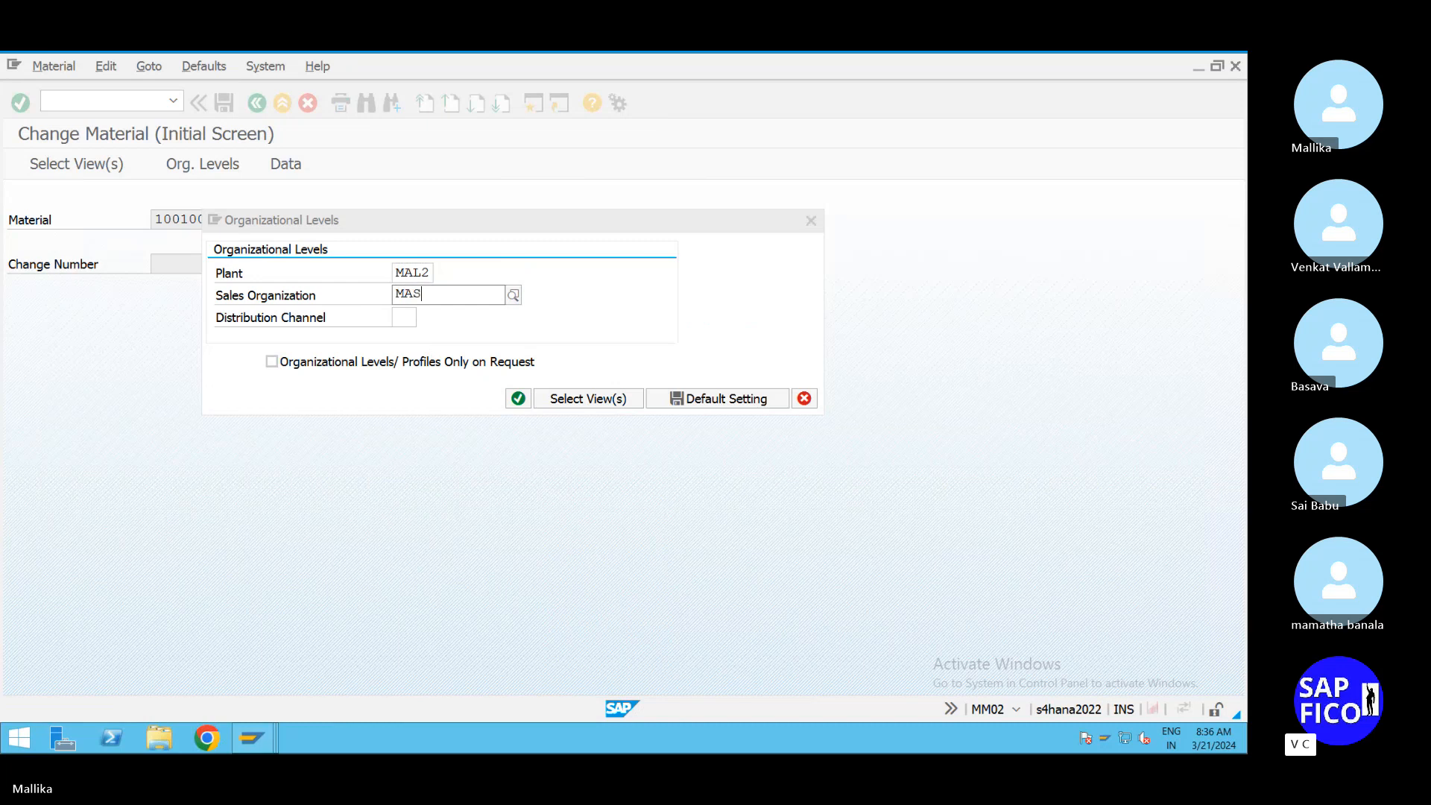
click(418, 333)
click(404, 317)
text(M)
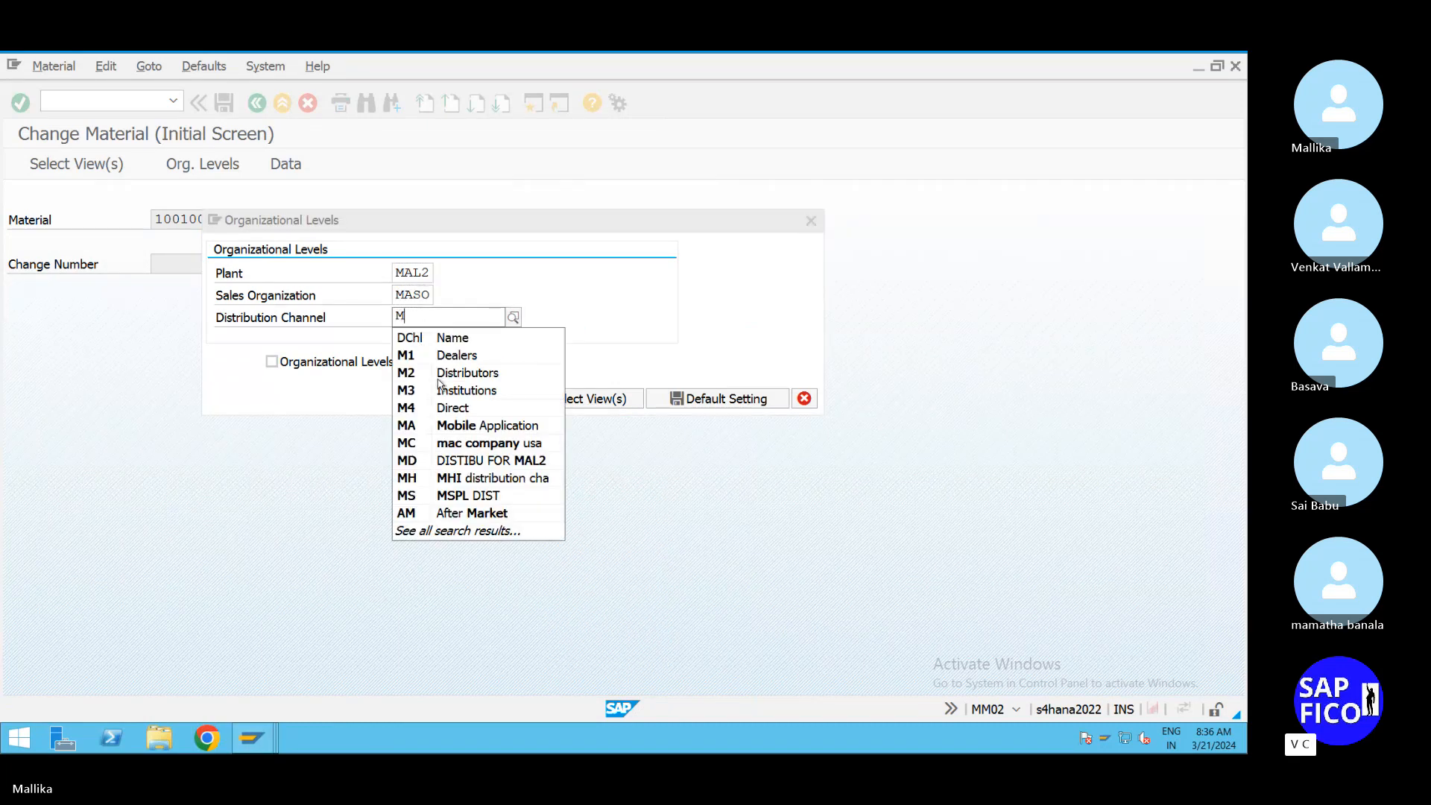
click(501, 460)
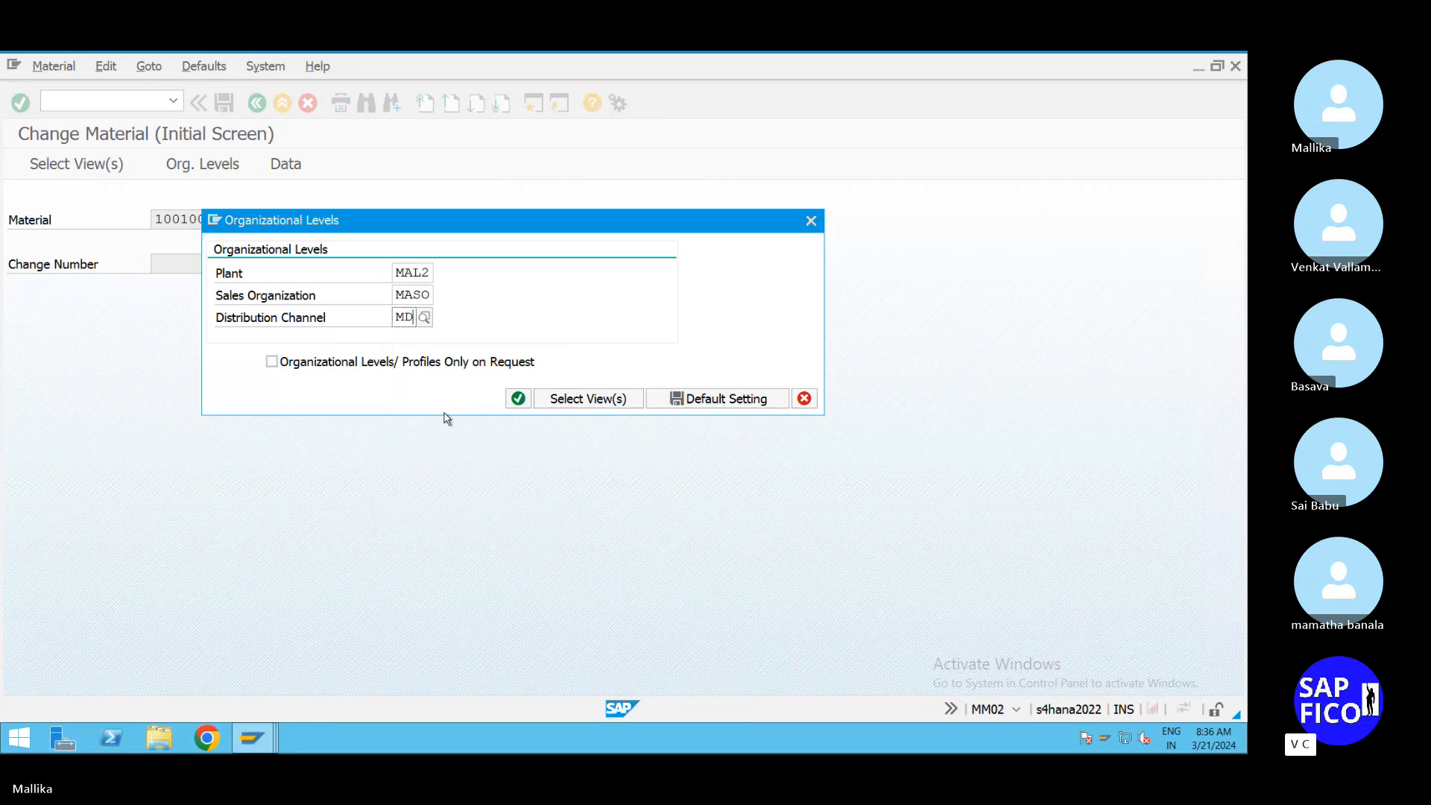
click(518, 399)
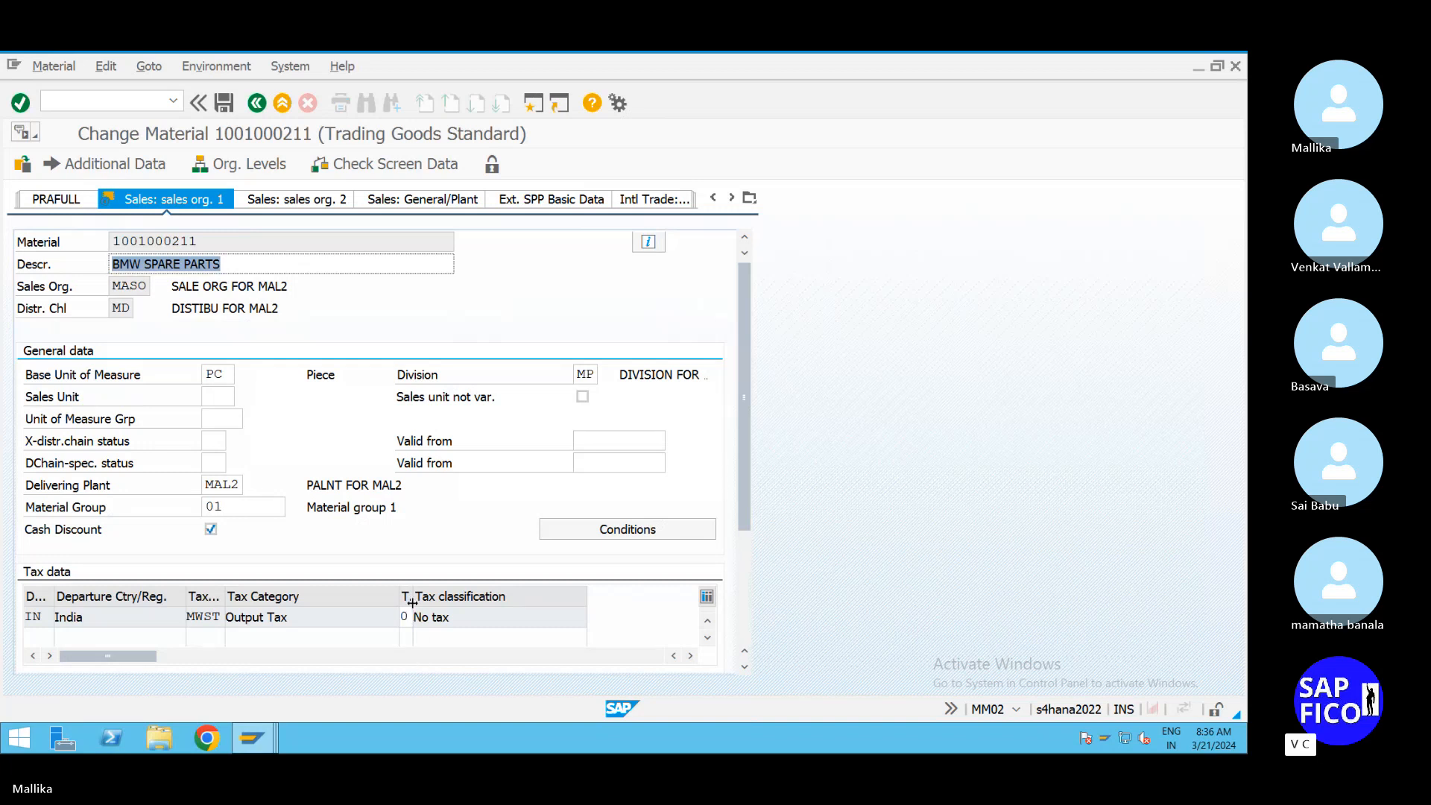
Step: Set the material's MWST output tax classification for India to 1 (Full tax) and save the material
drag(412, 607, 431, 608)
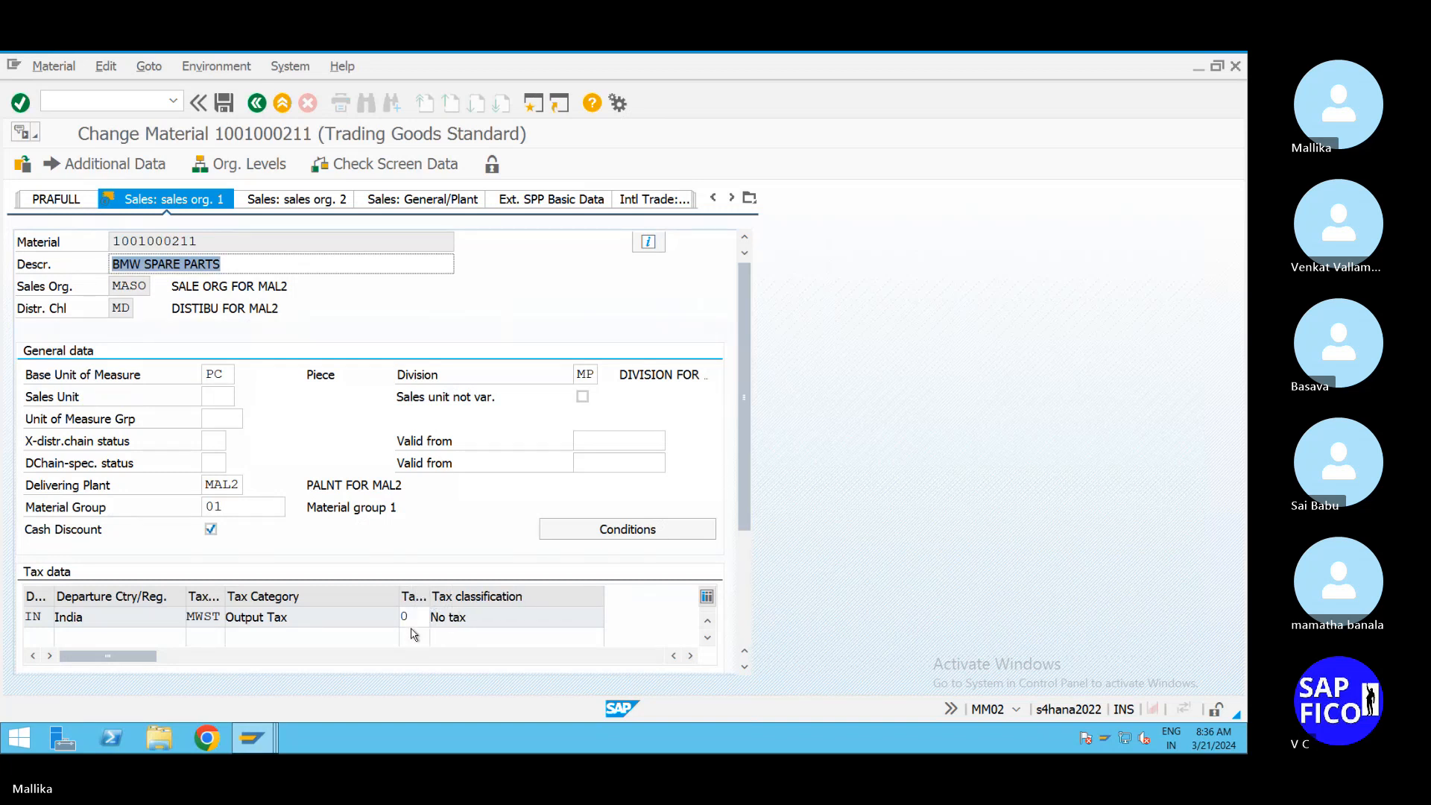
click(420, 615)
click(437, 617)
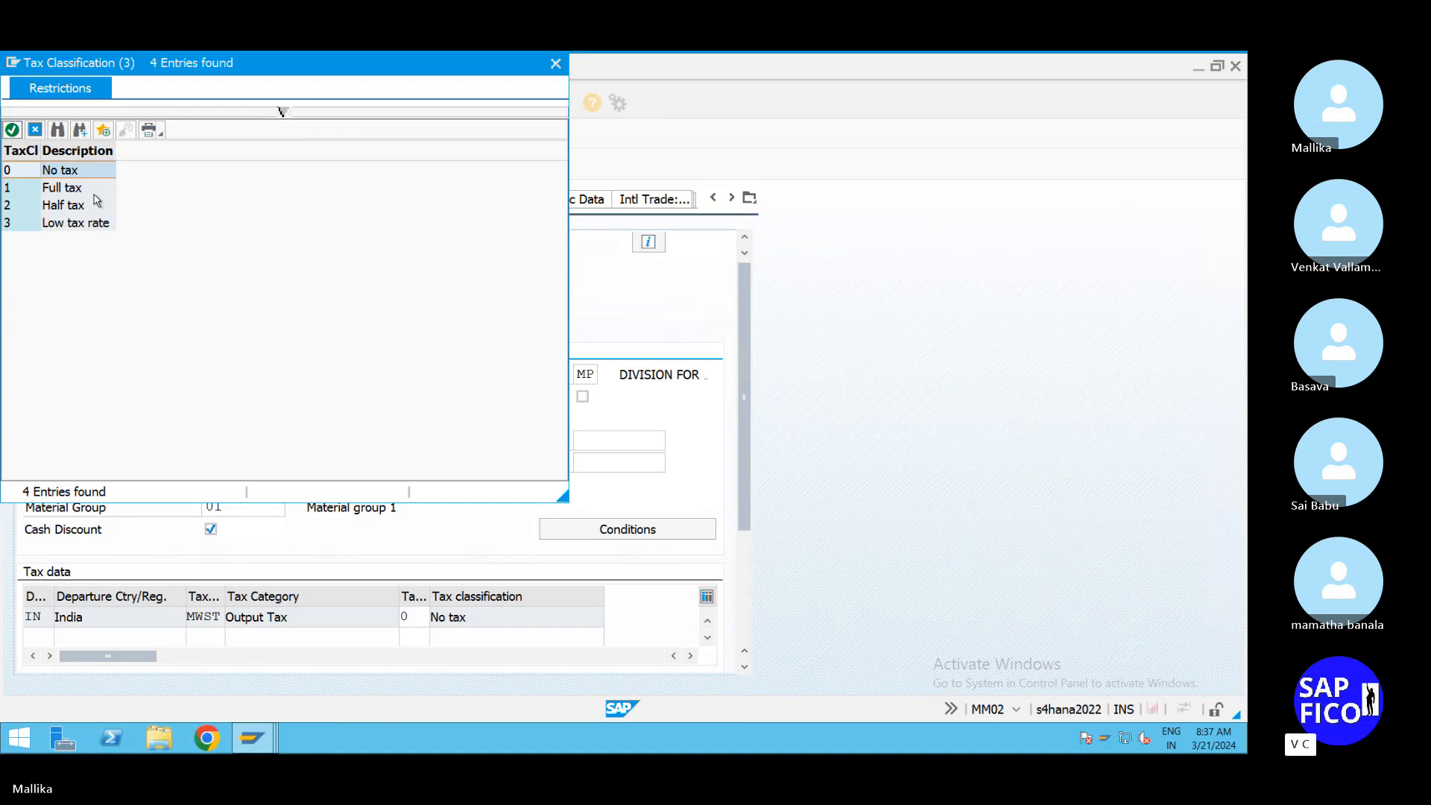
click(78, 192)
double_click(77, 191)
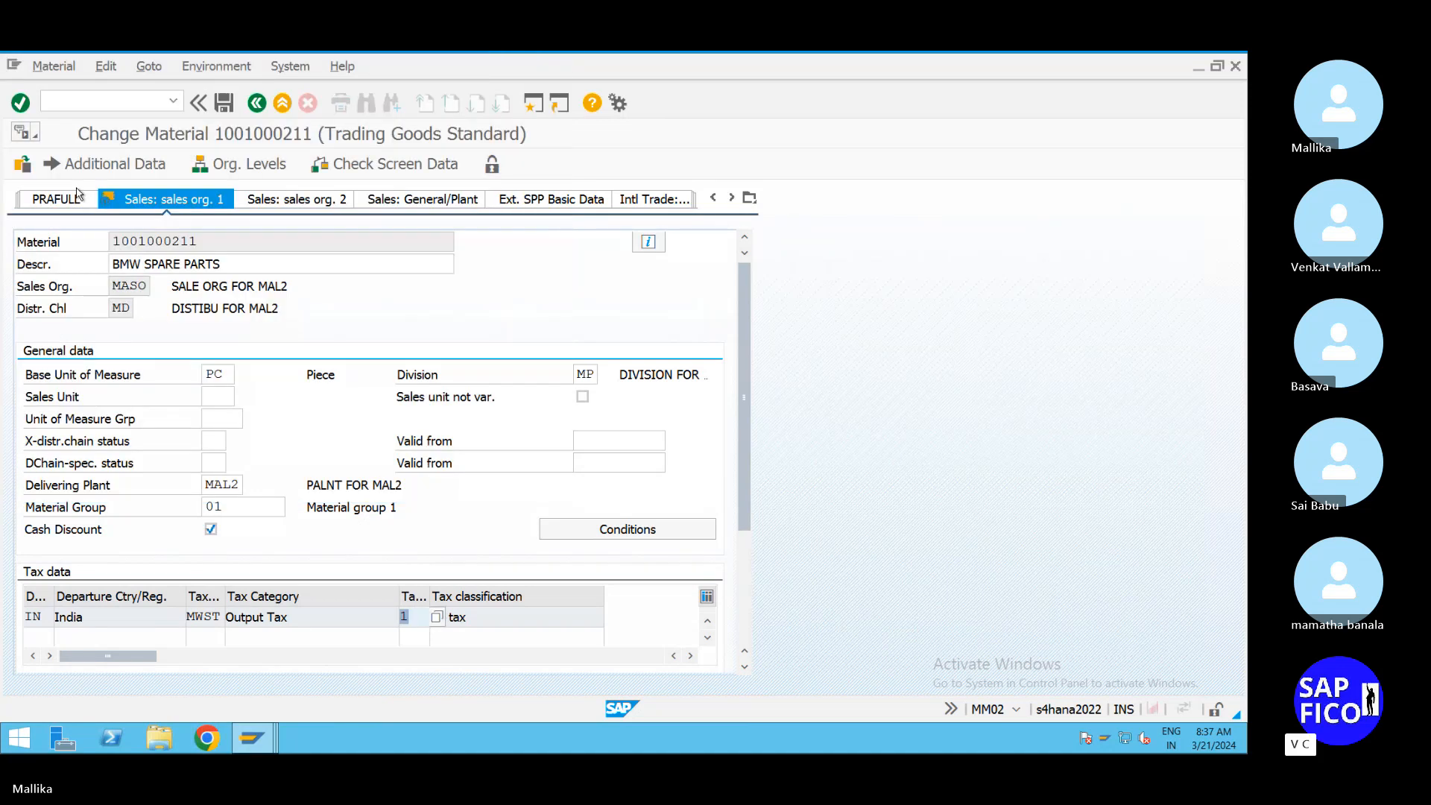
click(225, 105)
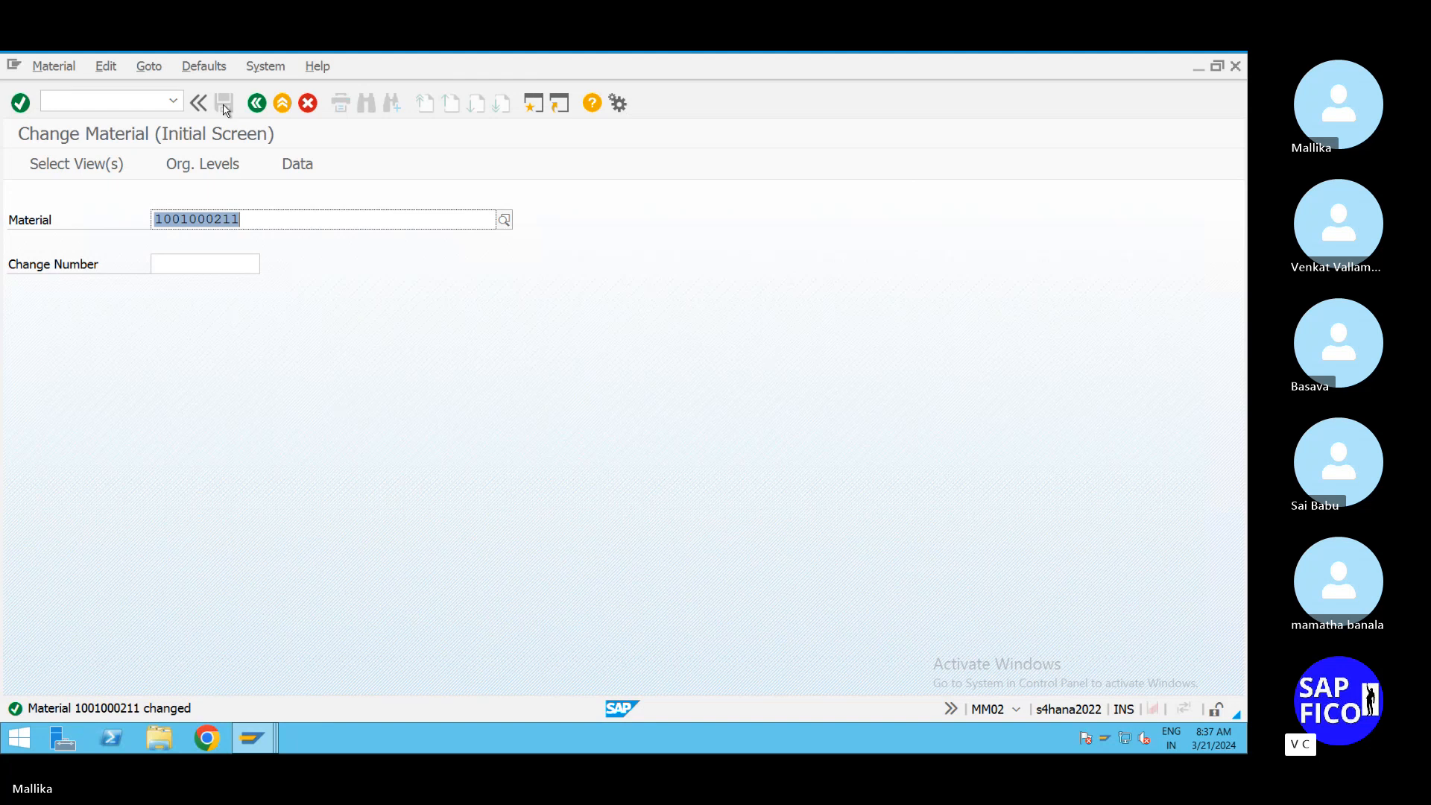
Step: Go to transaction VK11 for creating condition records
mouse_move(434, 53)
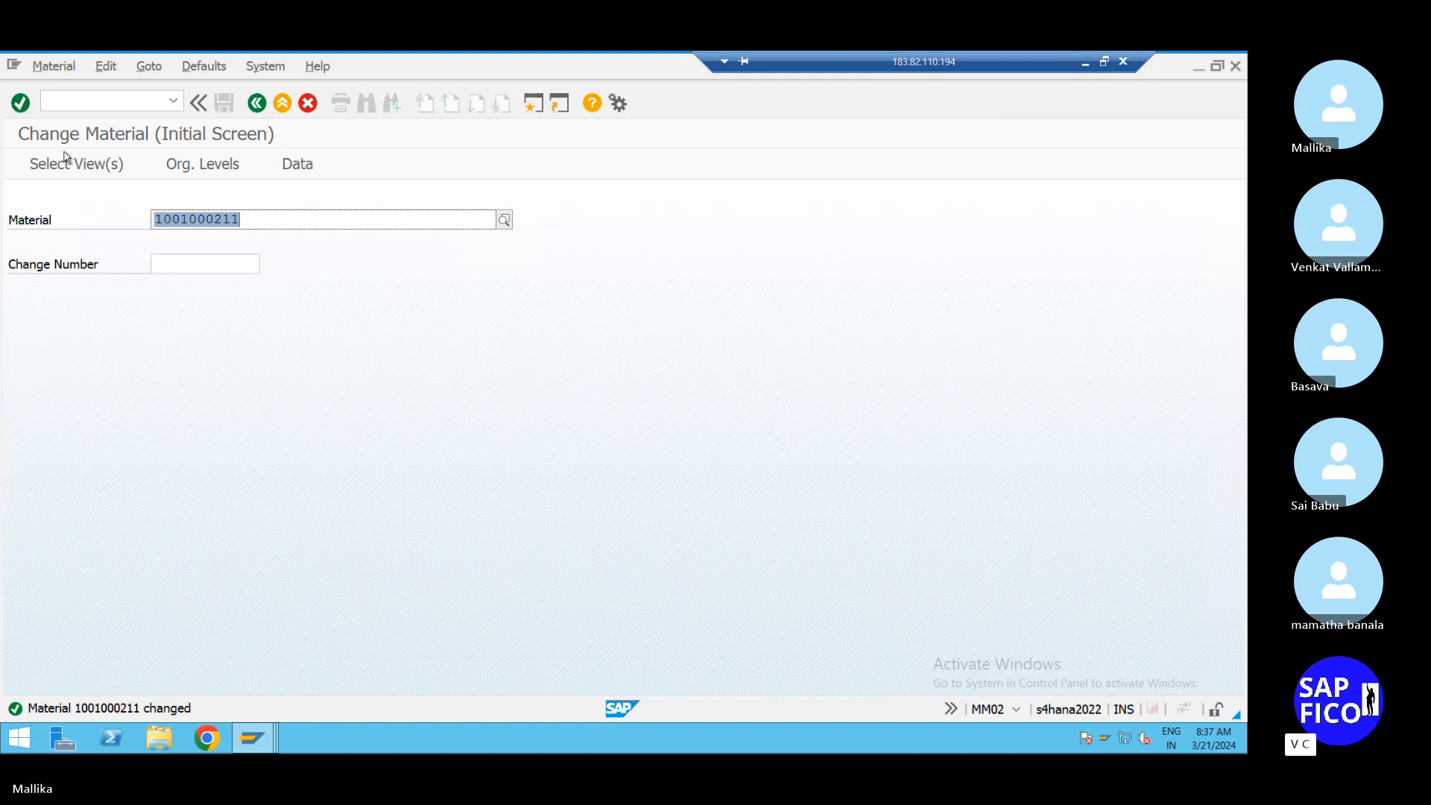
click(61, 101)
text(/)
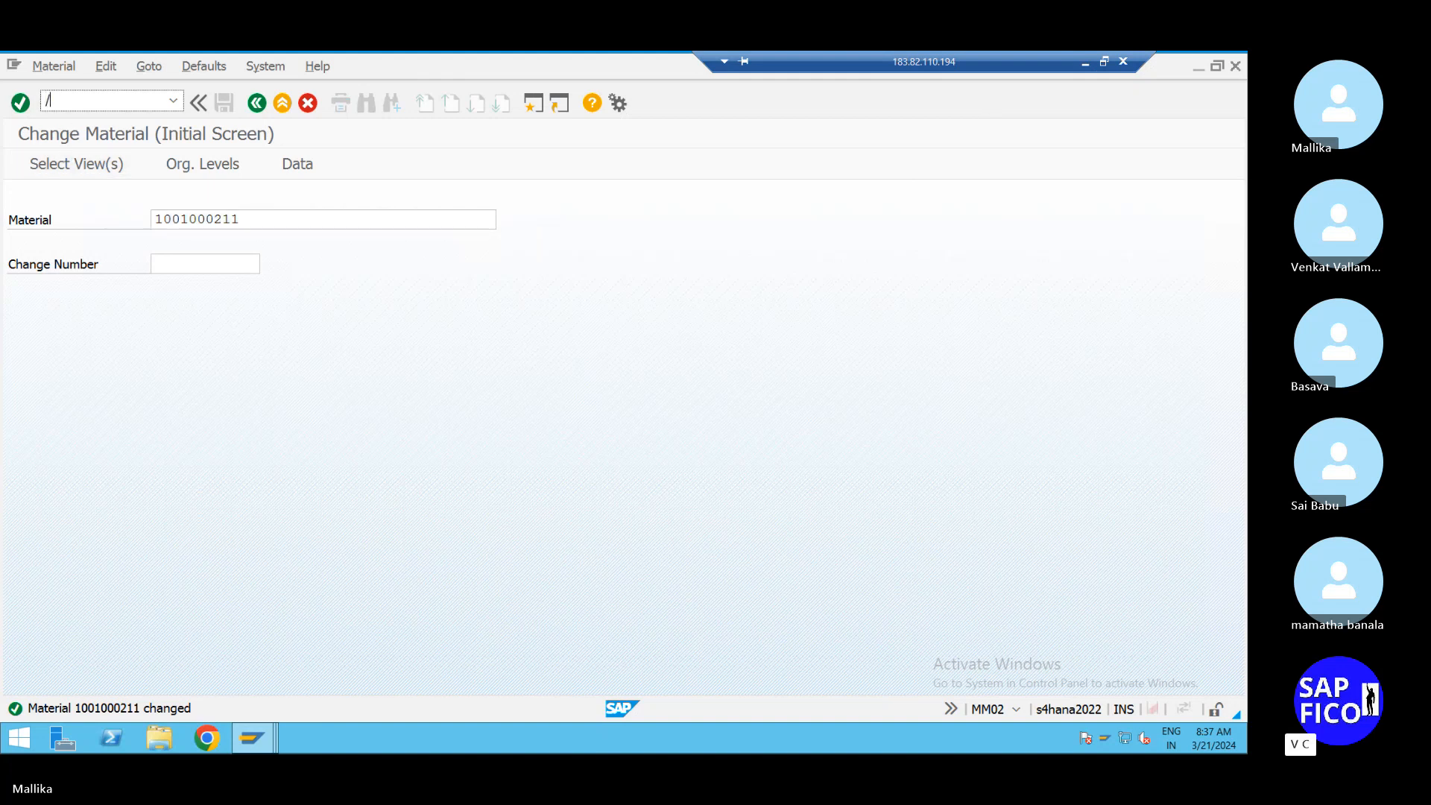
text(NVK11)
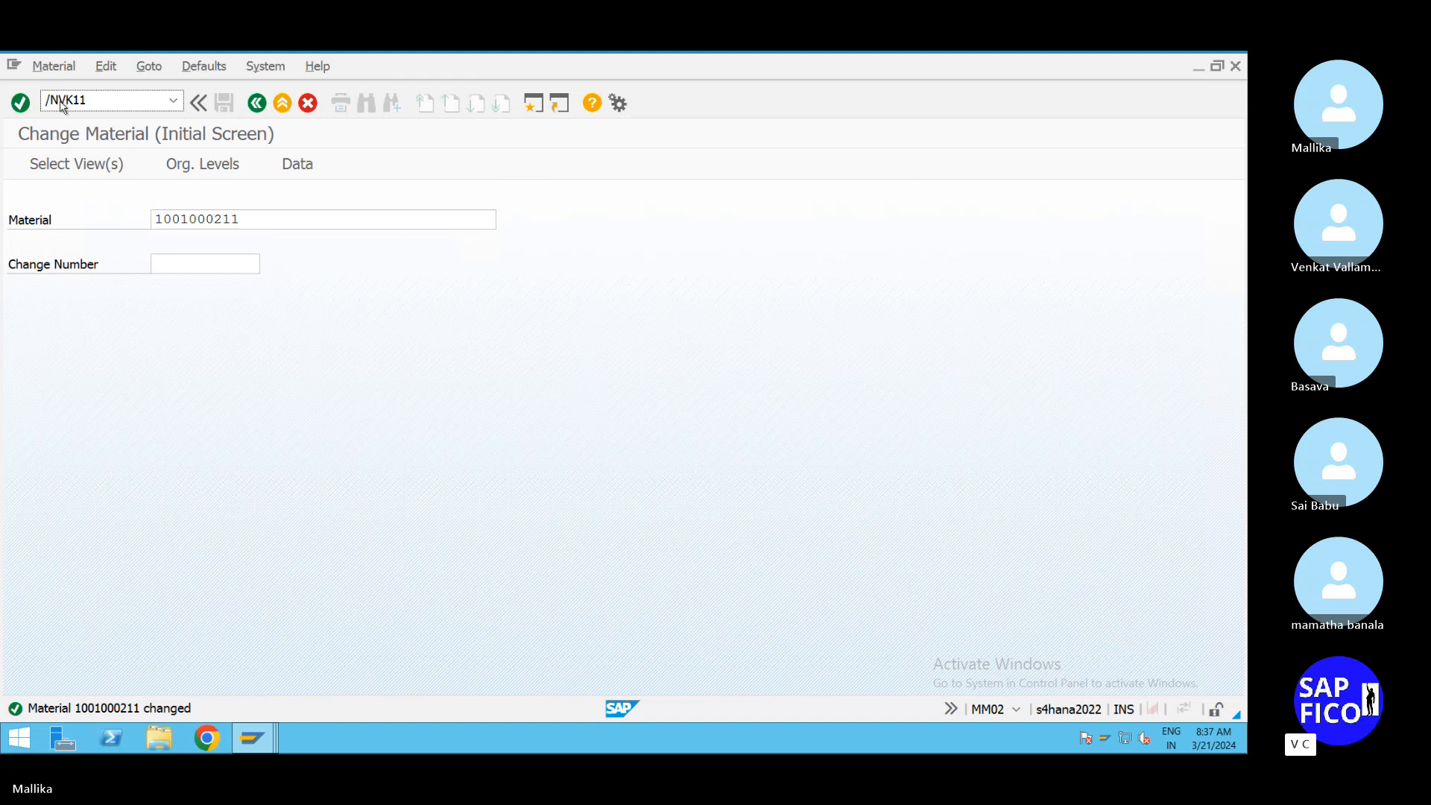
key(Return)
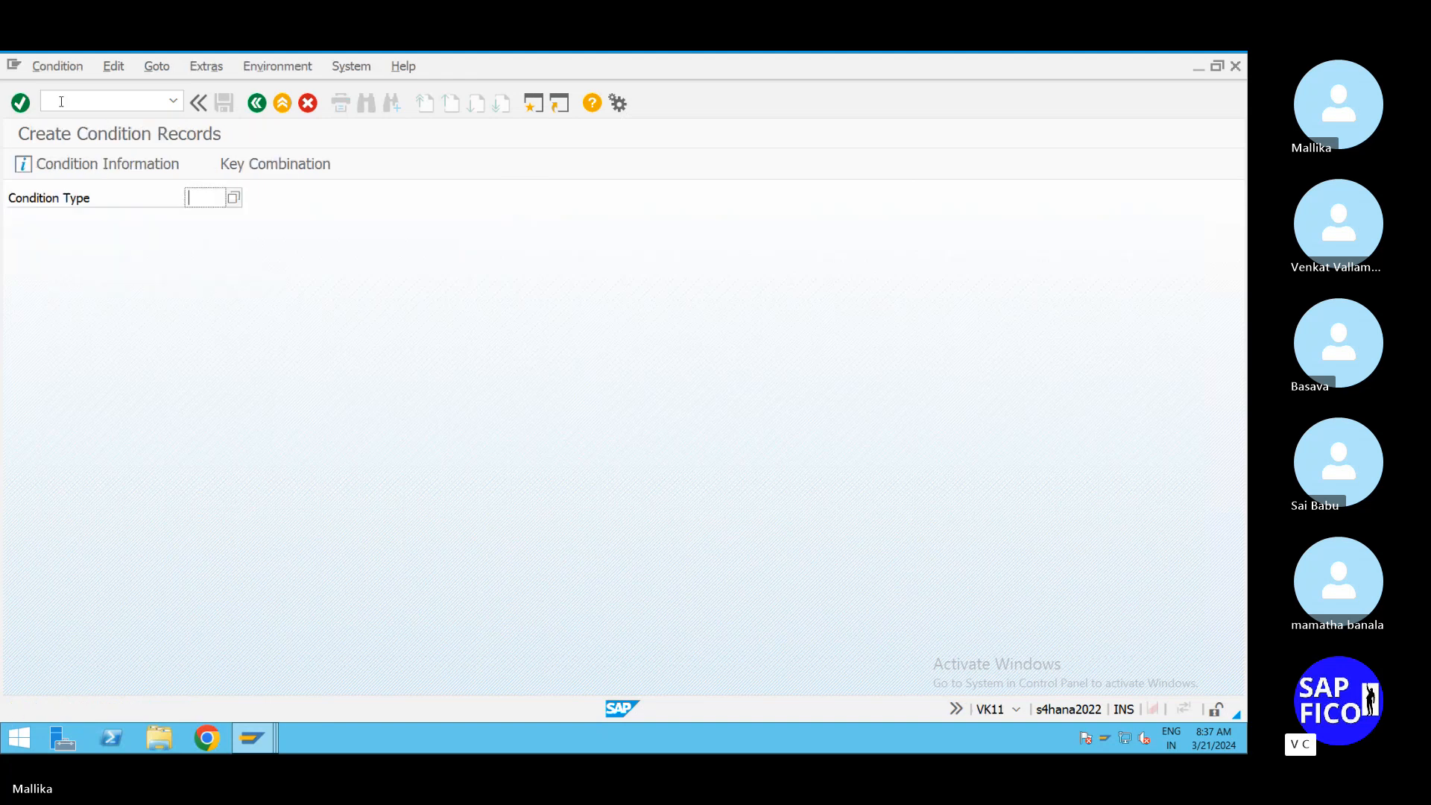
Step: Enter condition type MWST and choose the Domestic Taxes key combination for the new condition record
text(P)
key(BackSpace)
text(MWST)
key(Return)
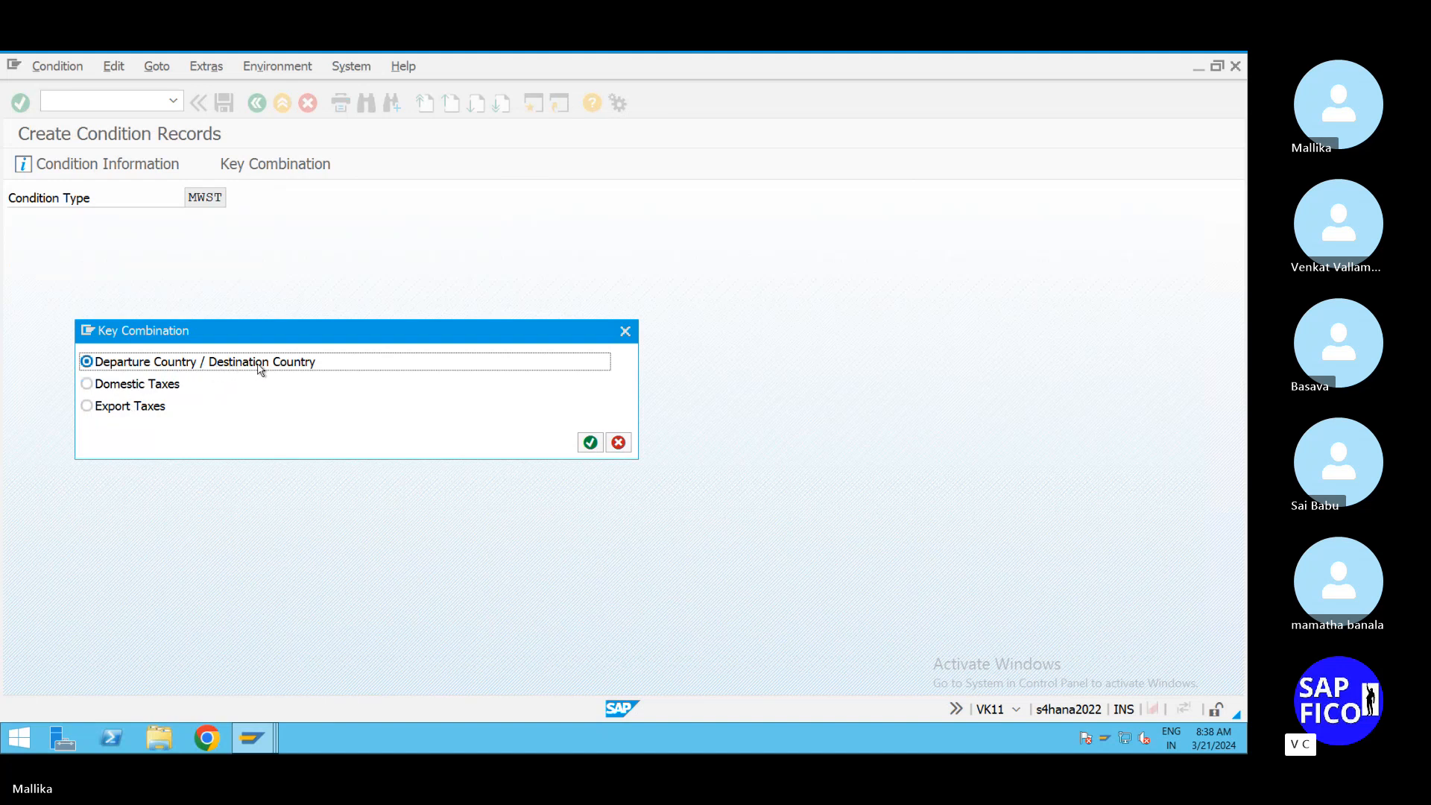
click(86, 383)
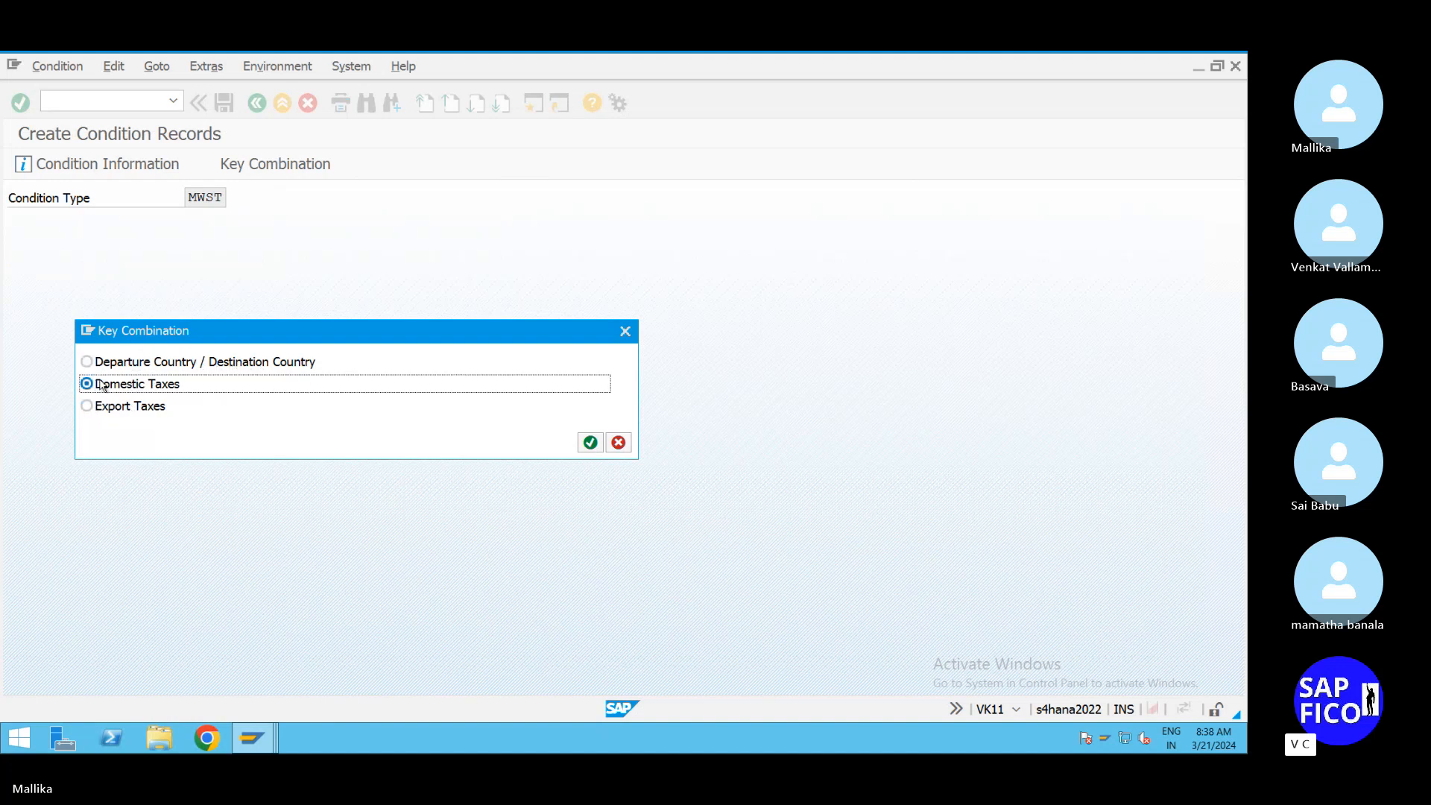
click(590, 443)
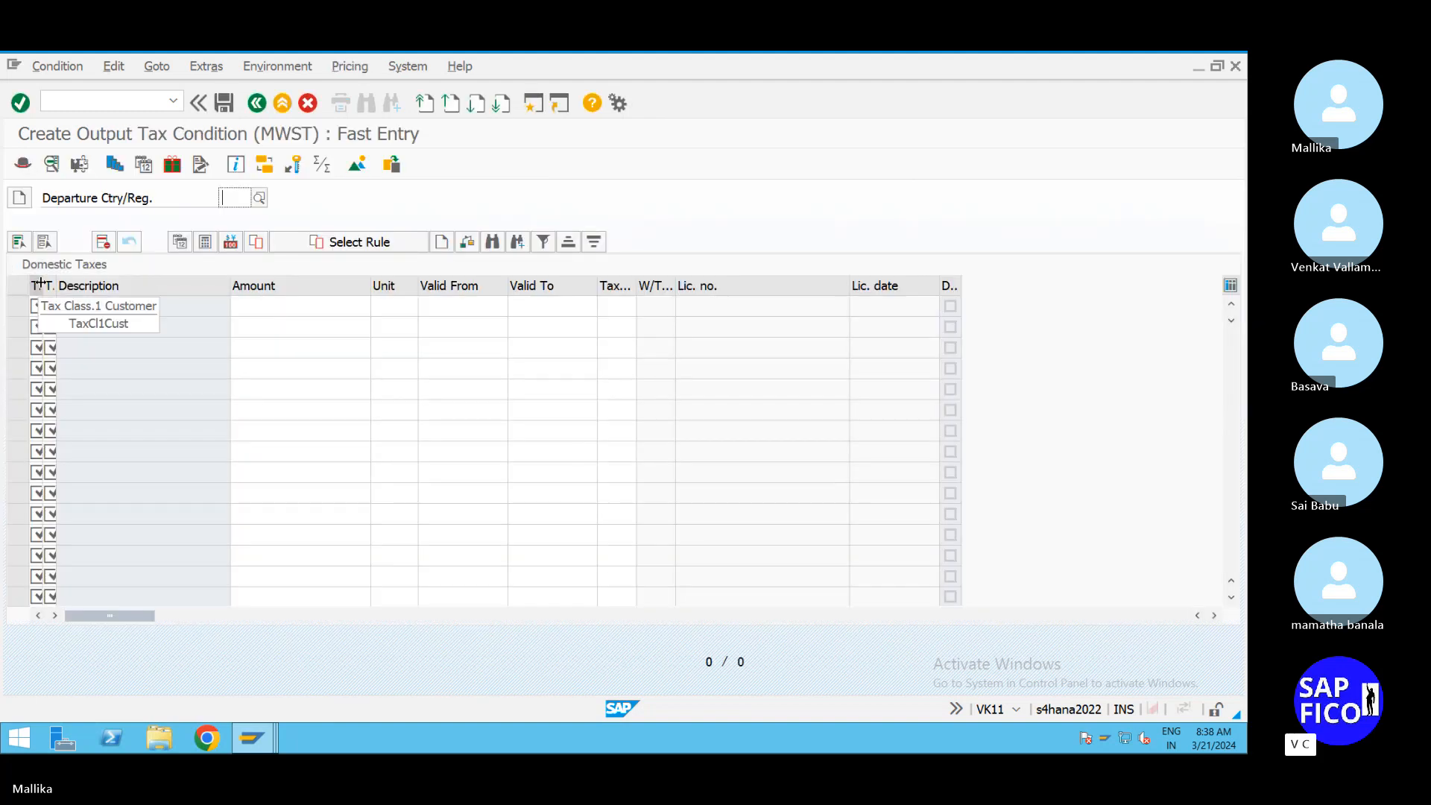
Step: Widen the customer and material tax classification columns and enter IN as the departure country
drag(41, 283, 66, 284)
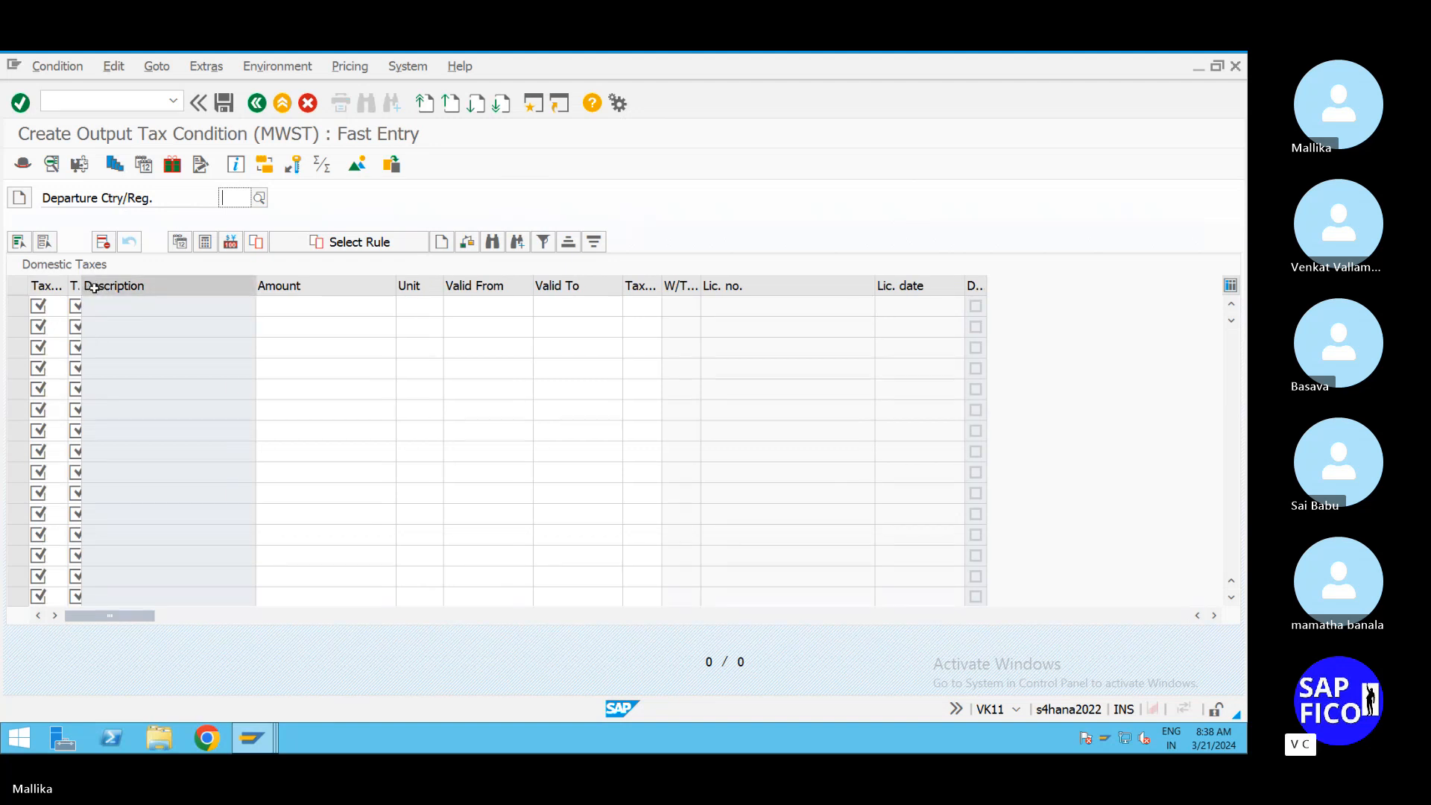
click(85, 347)
drag(82, 285, 132, 289)
click(230, 197)
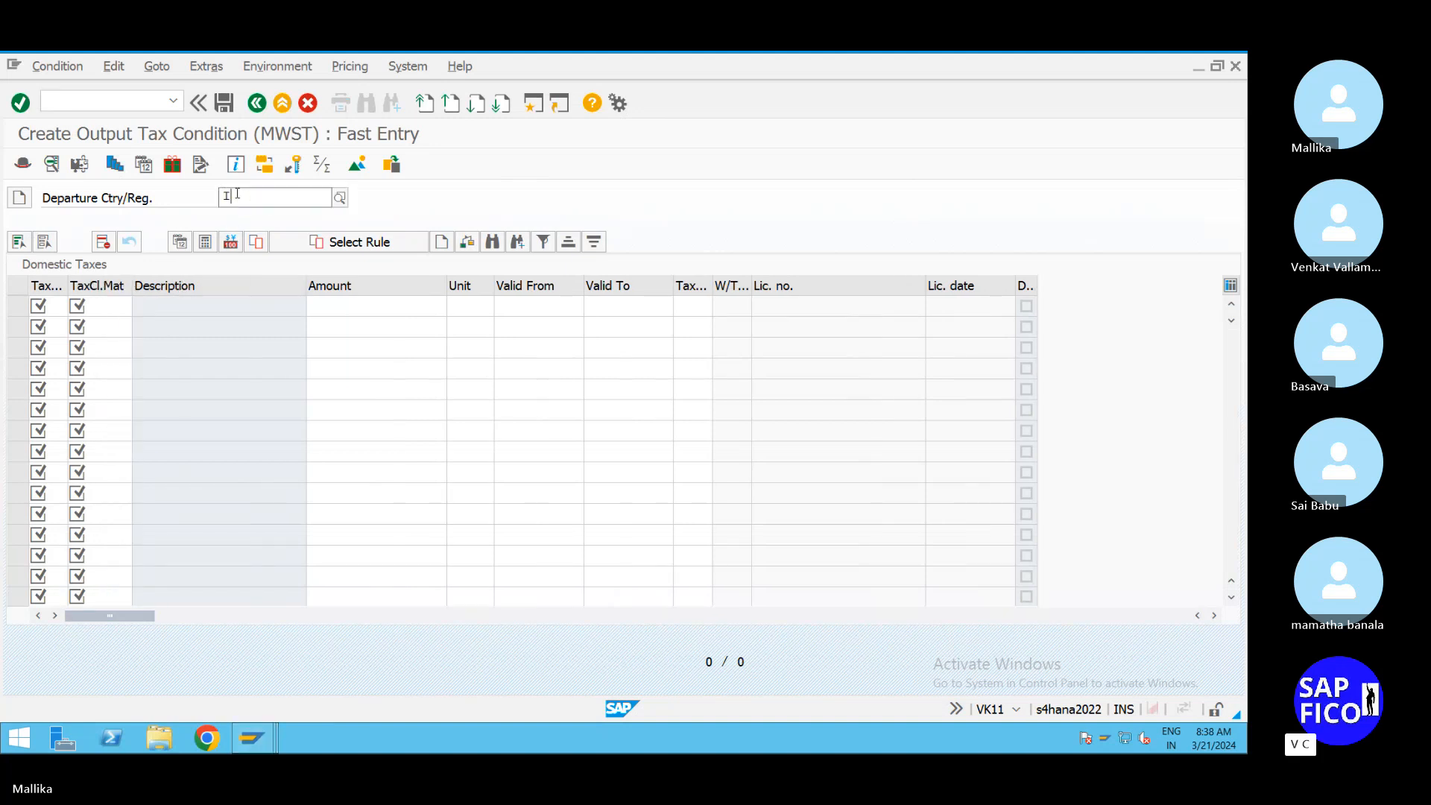
text(IN)
click(242, 239)
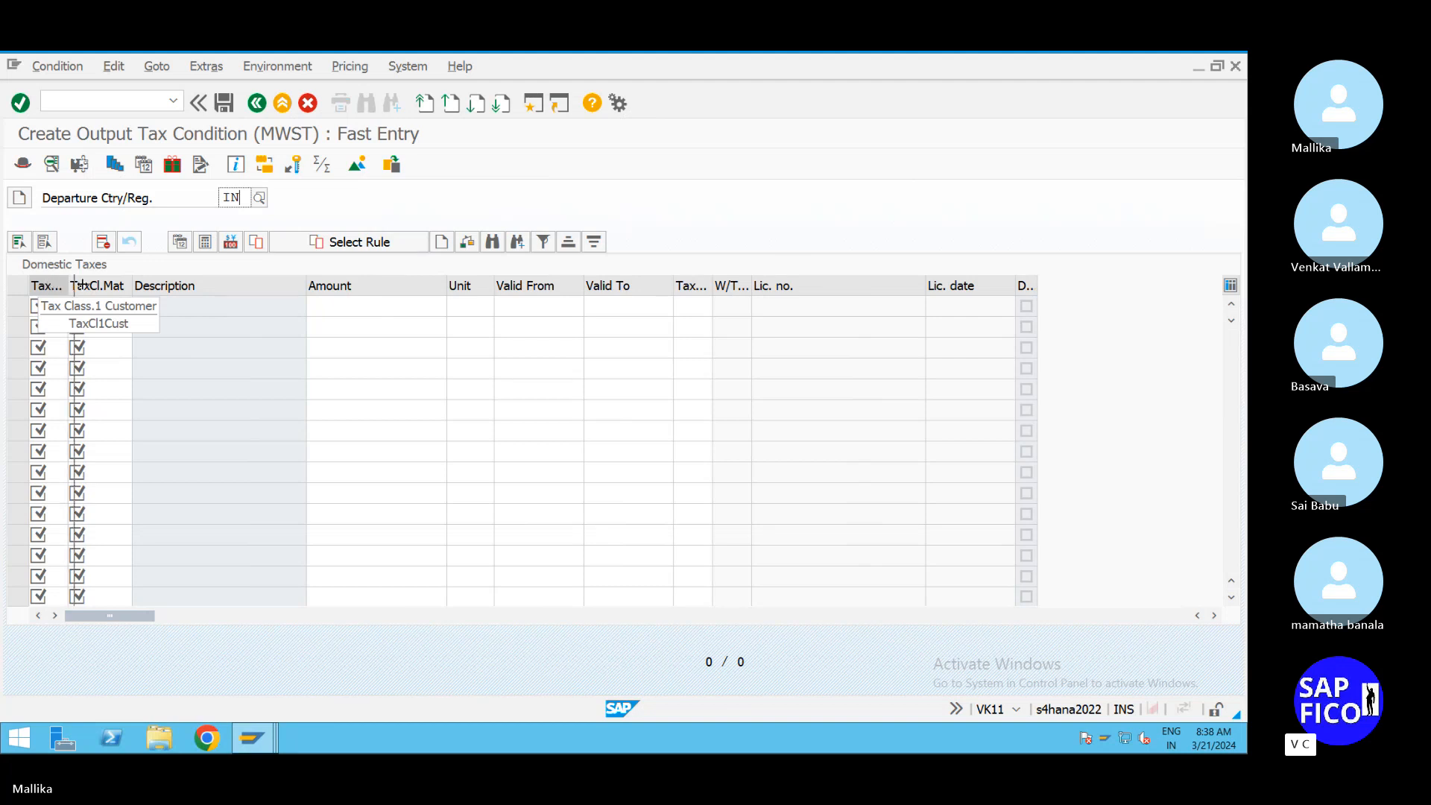
Step: Set both the customer tax classification and the material tax classification to 1 in the first Domestic Taxes row
click(93, 307)
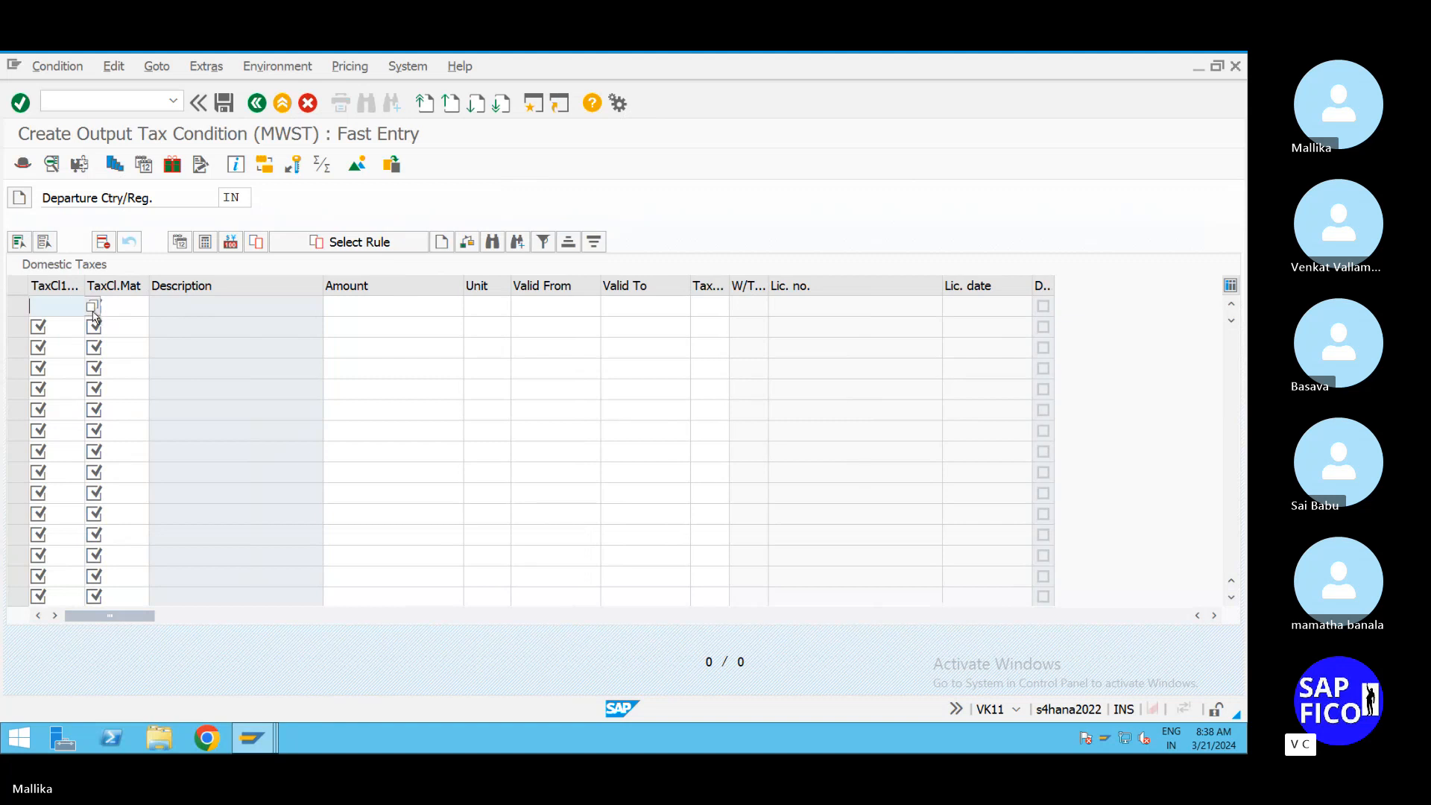
click(92, 307)
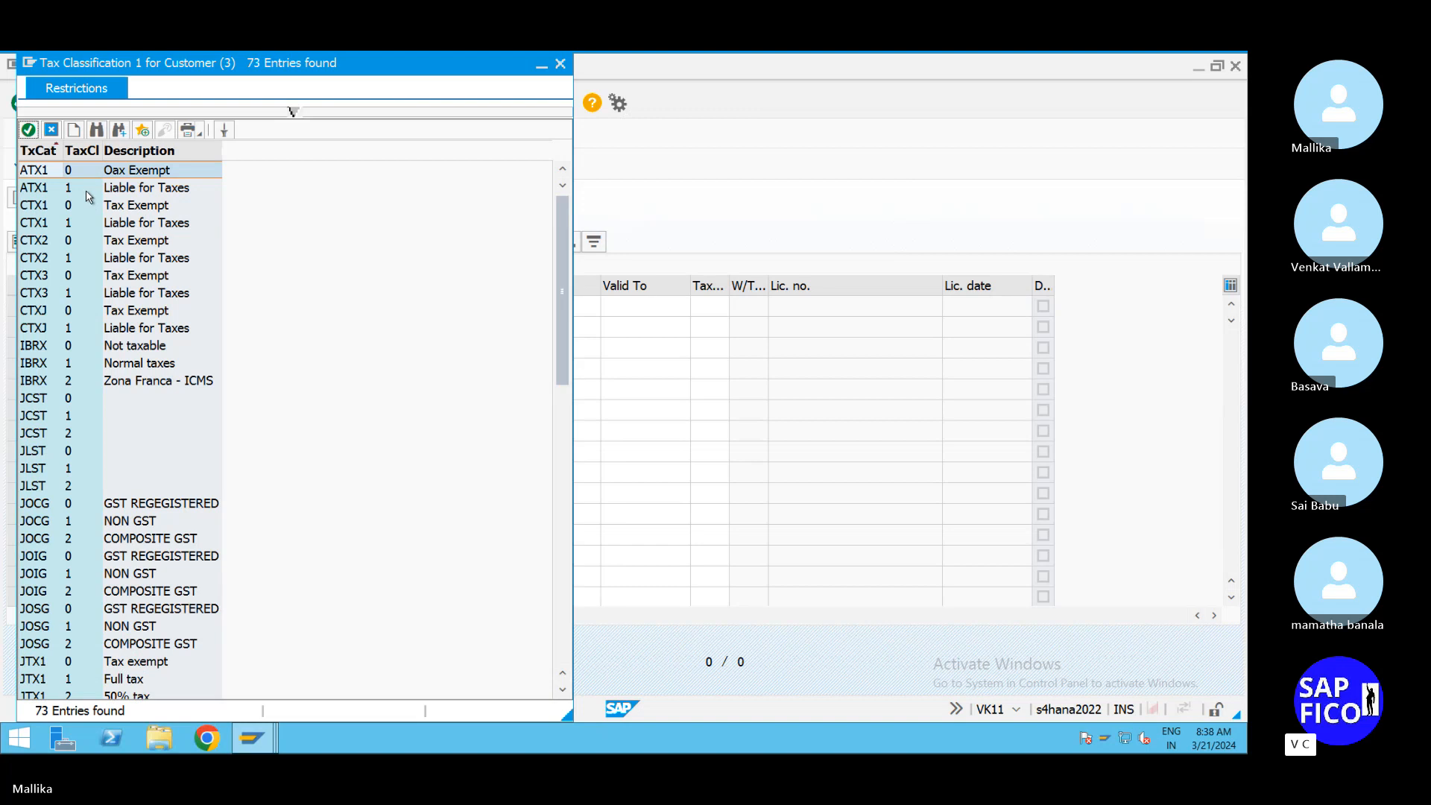
click(560, 64)
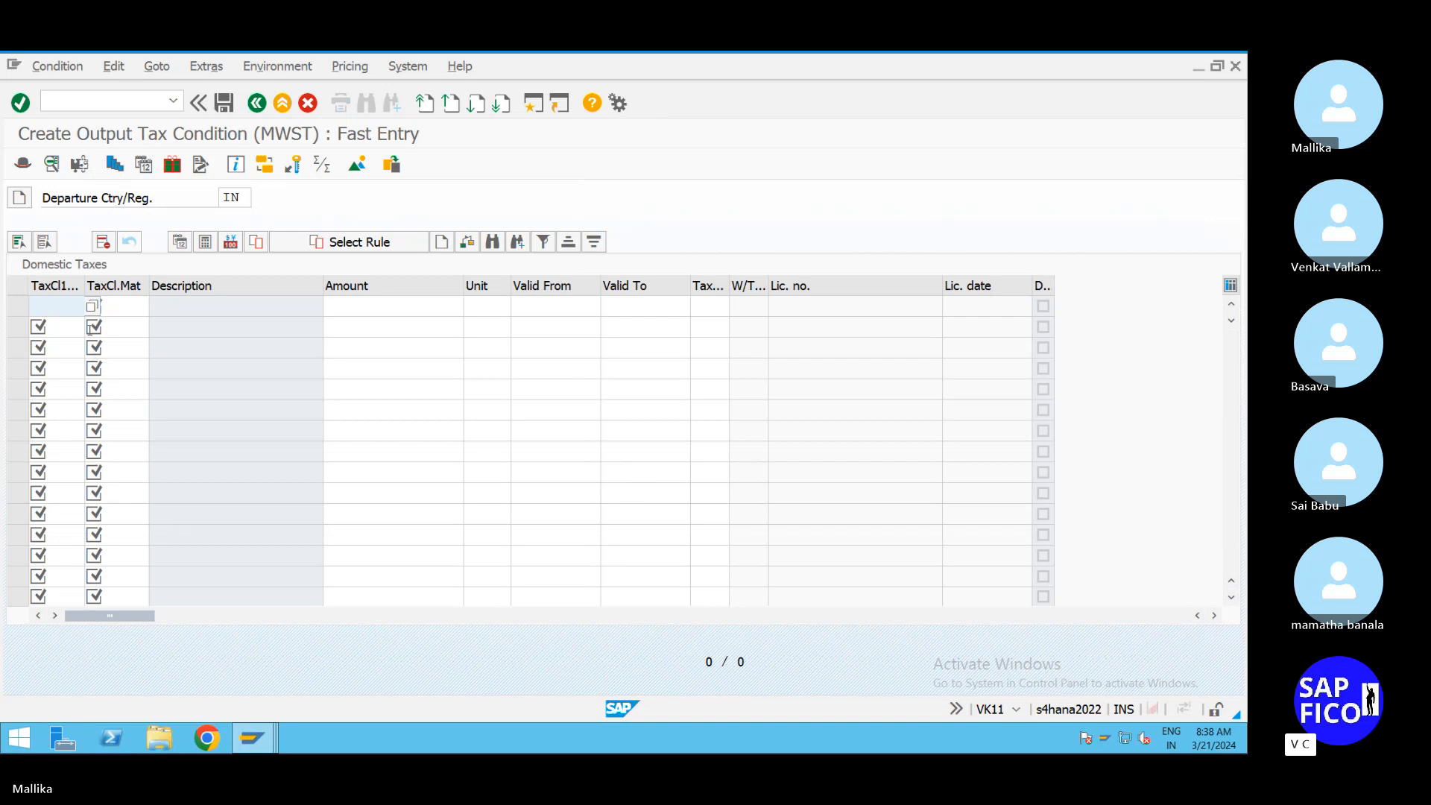
click(92, 306)
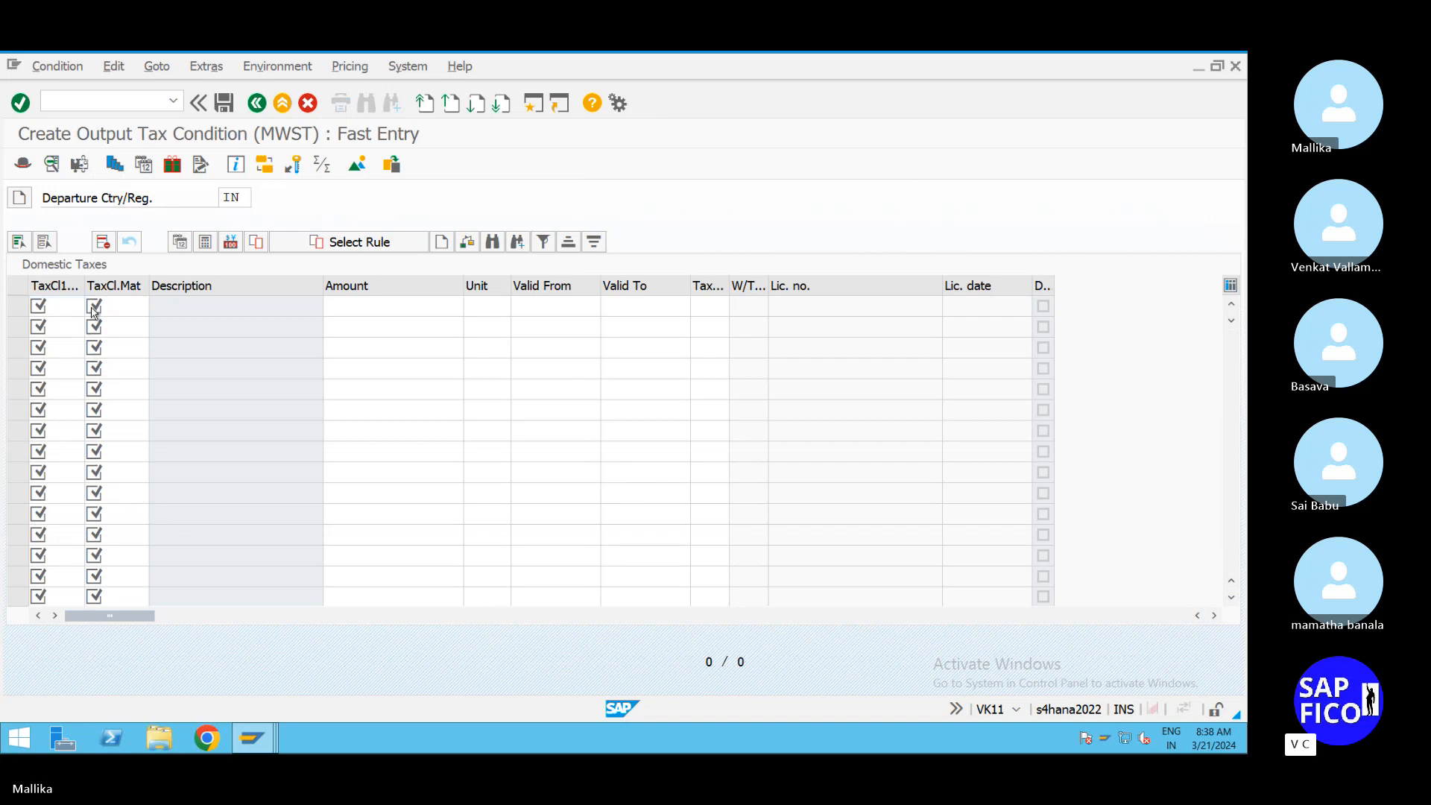
double_click(70, 192)
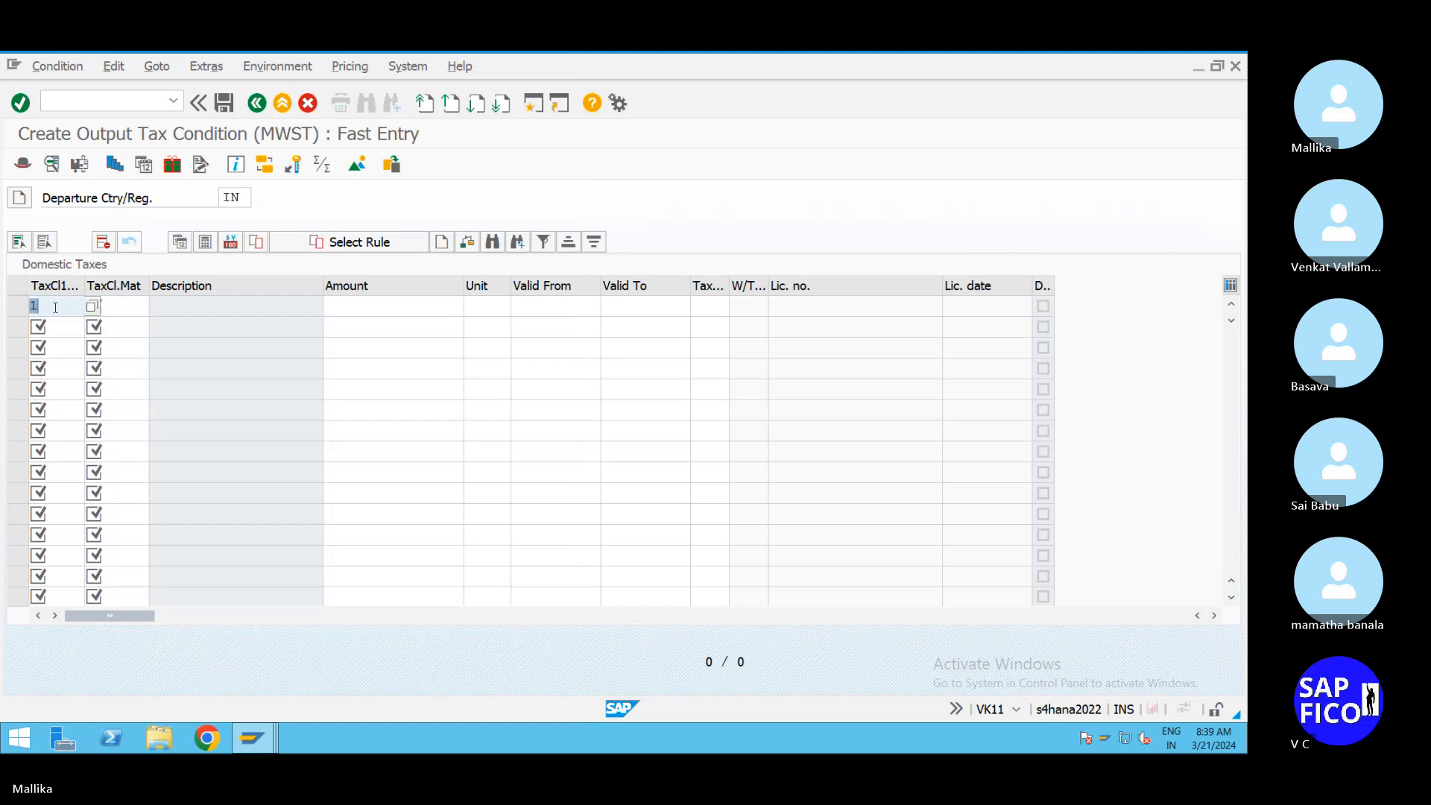
key(BackSpace)
text(1)
key(Tab)
text(1)
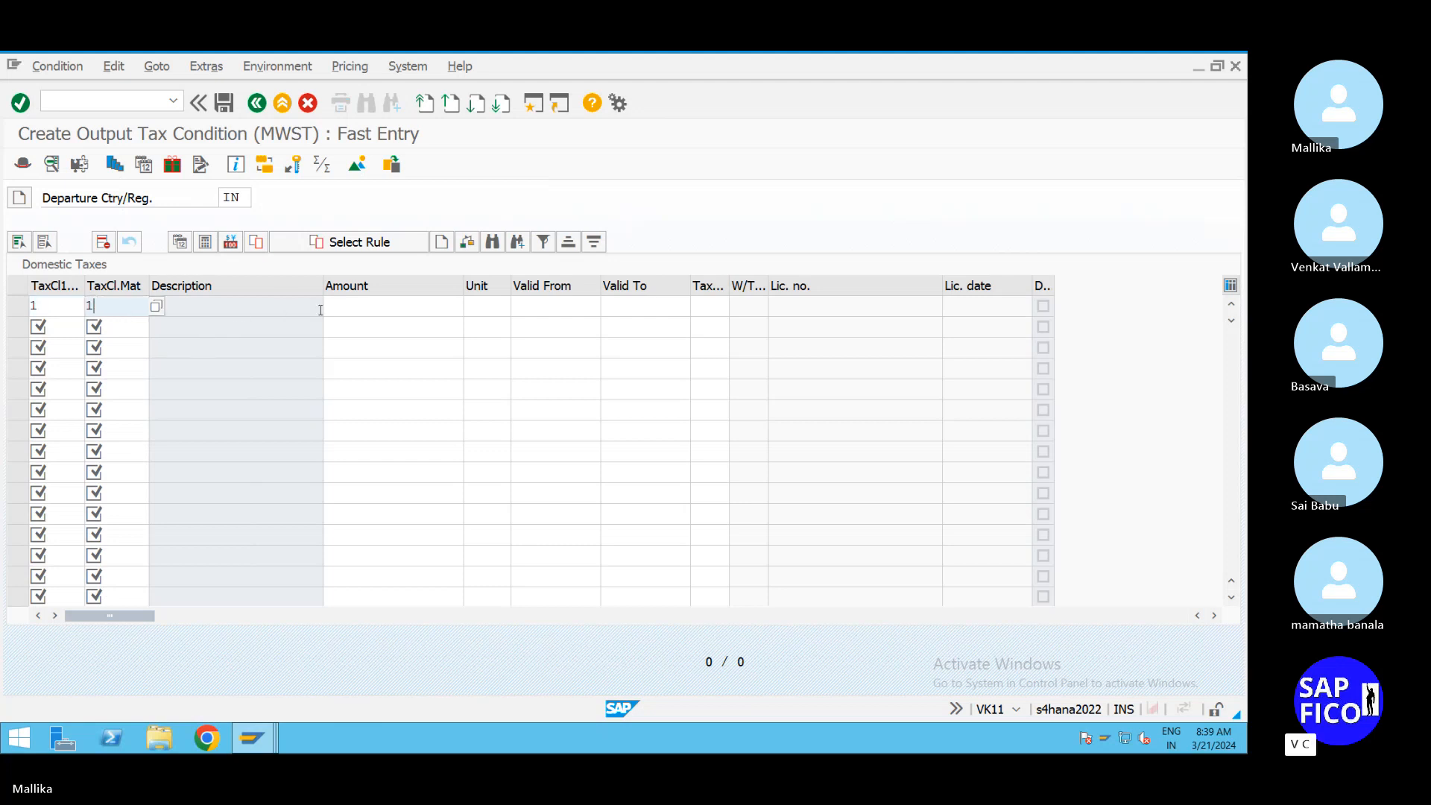
Step: Assign tax code AS to the domestic tax row for India and save the condition record
click(344, 309)
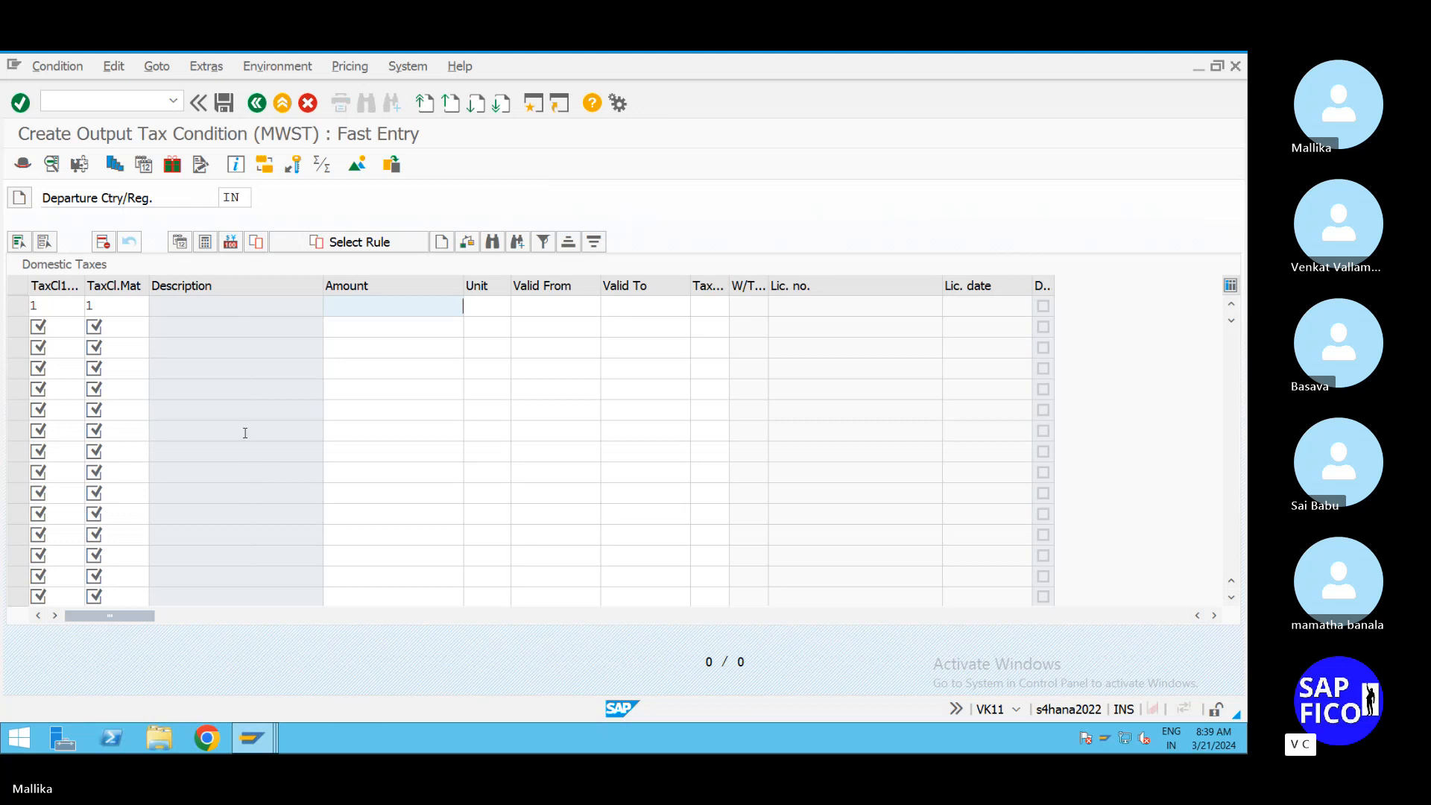
click(708, 305)
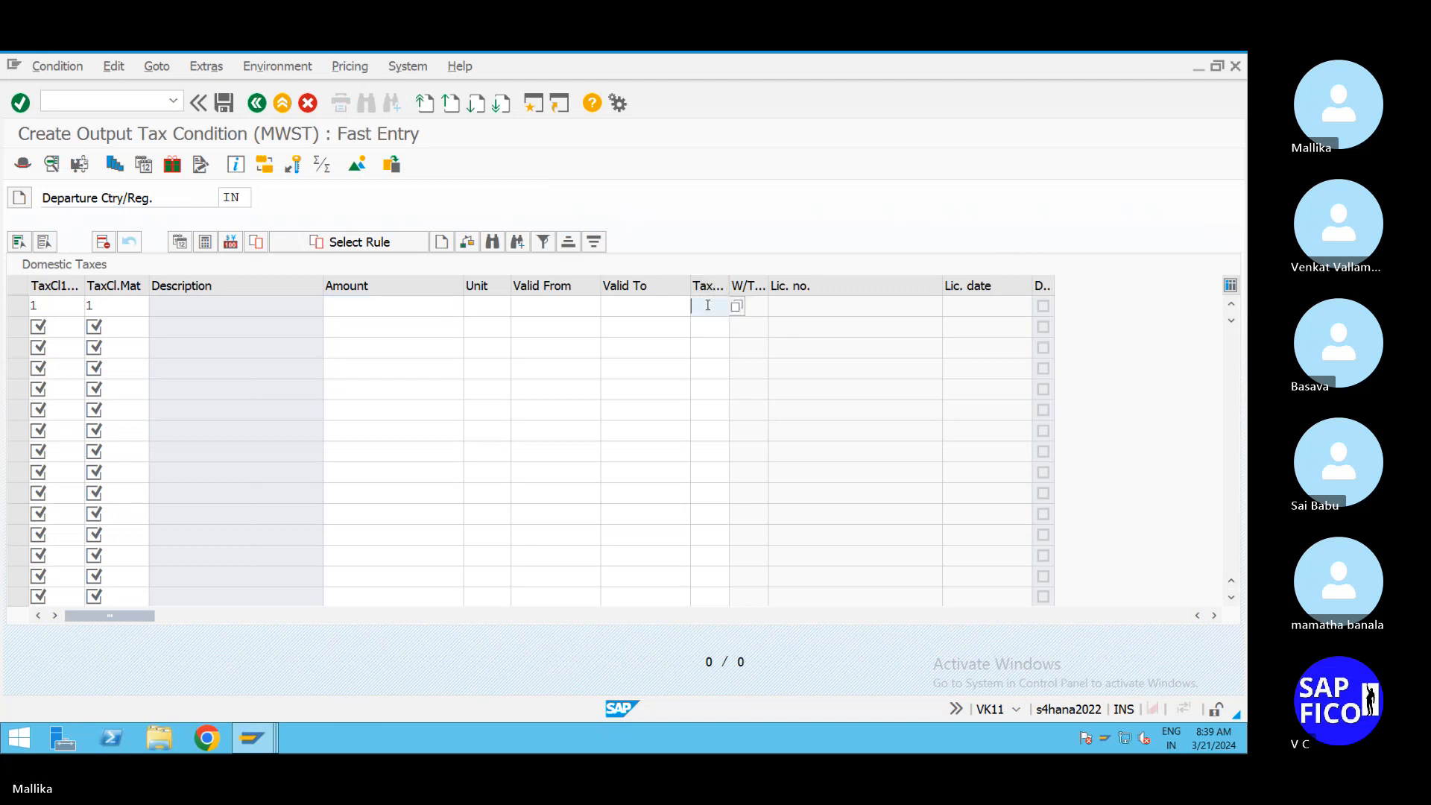
text(AS)
key(Return)
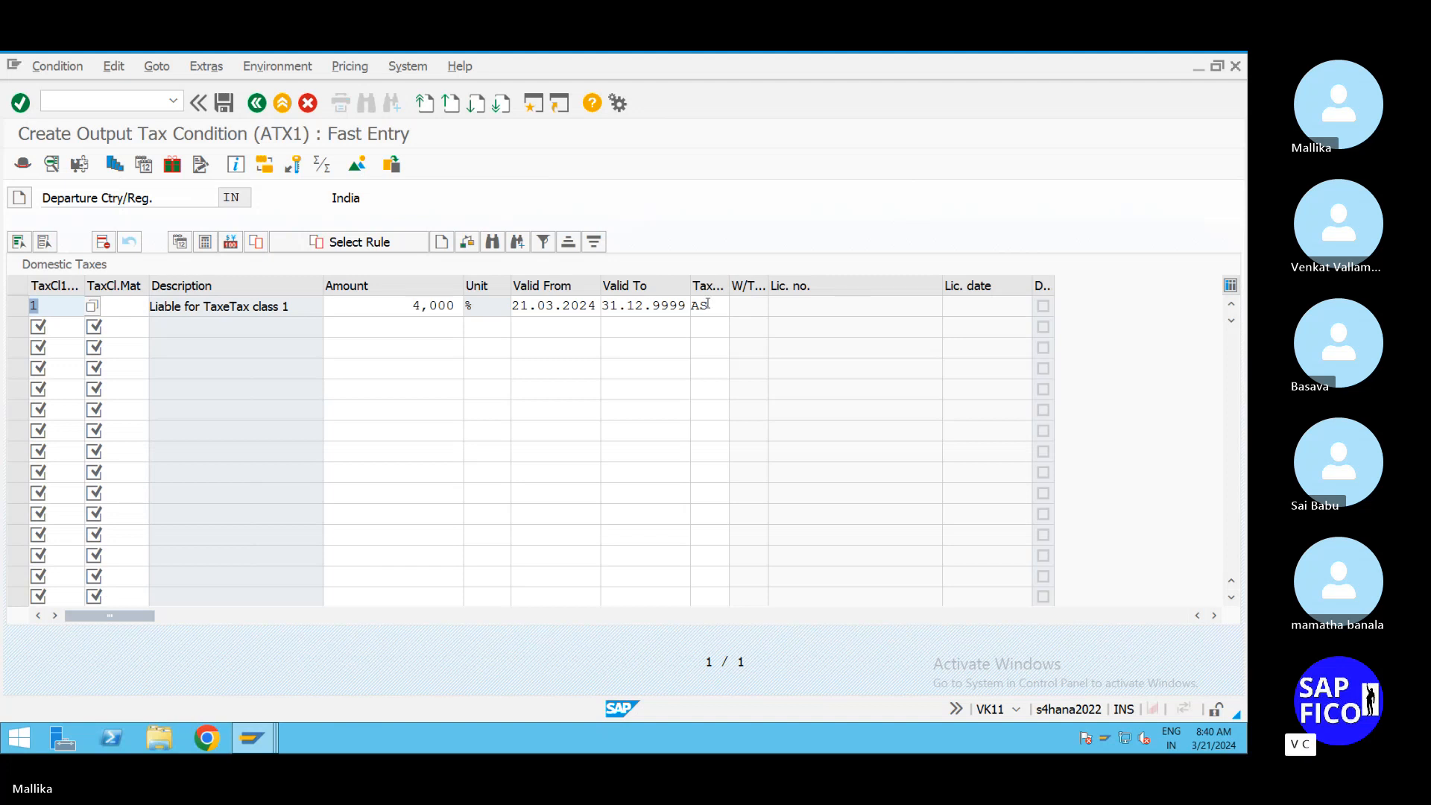
click(223, 104)
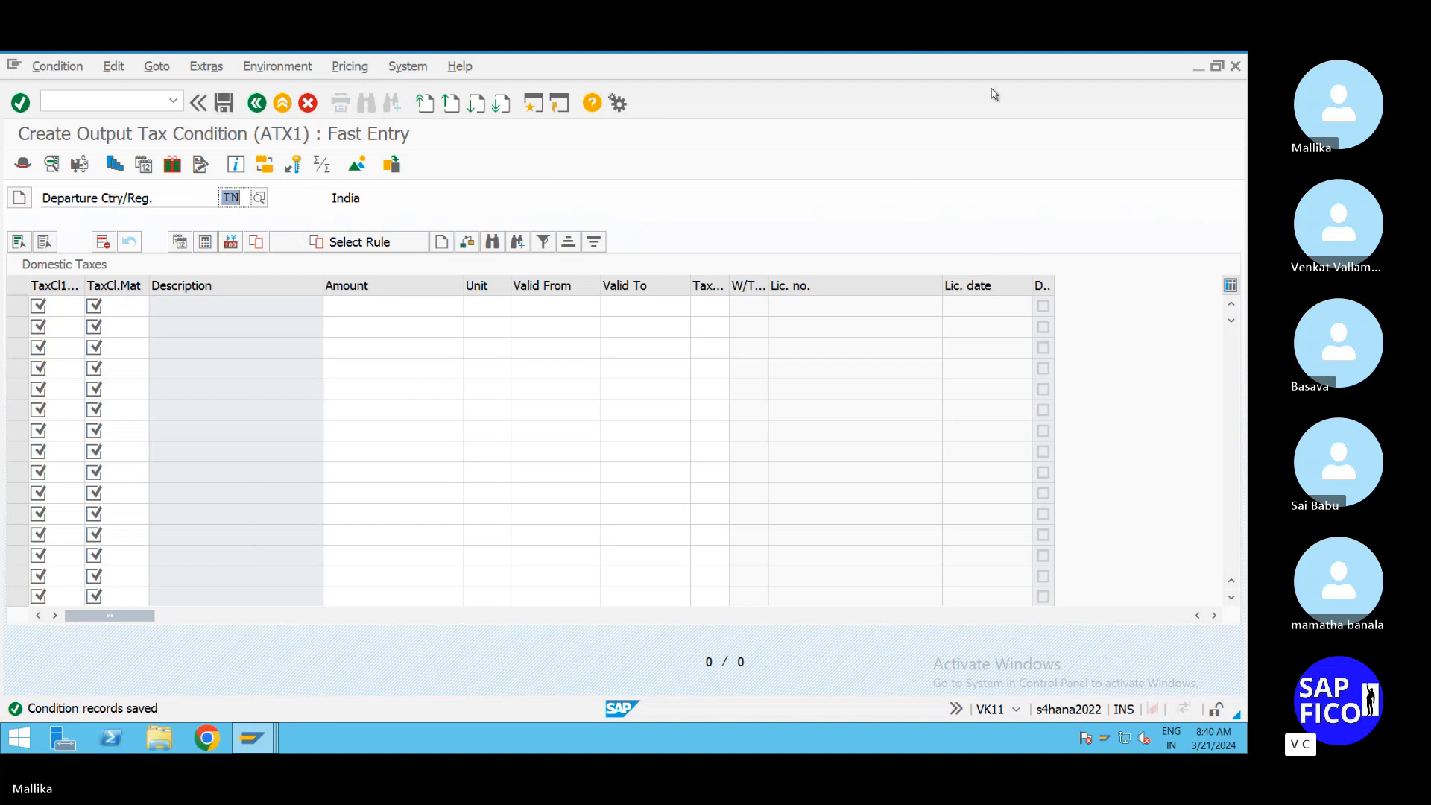
Step: Open transaction OBBG in a new session and position the country list at IN to check its assigned tax procedure
click(534, 107)
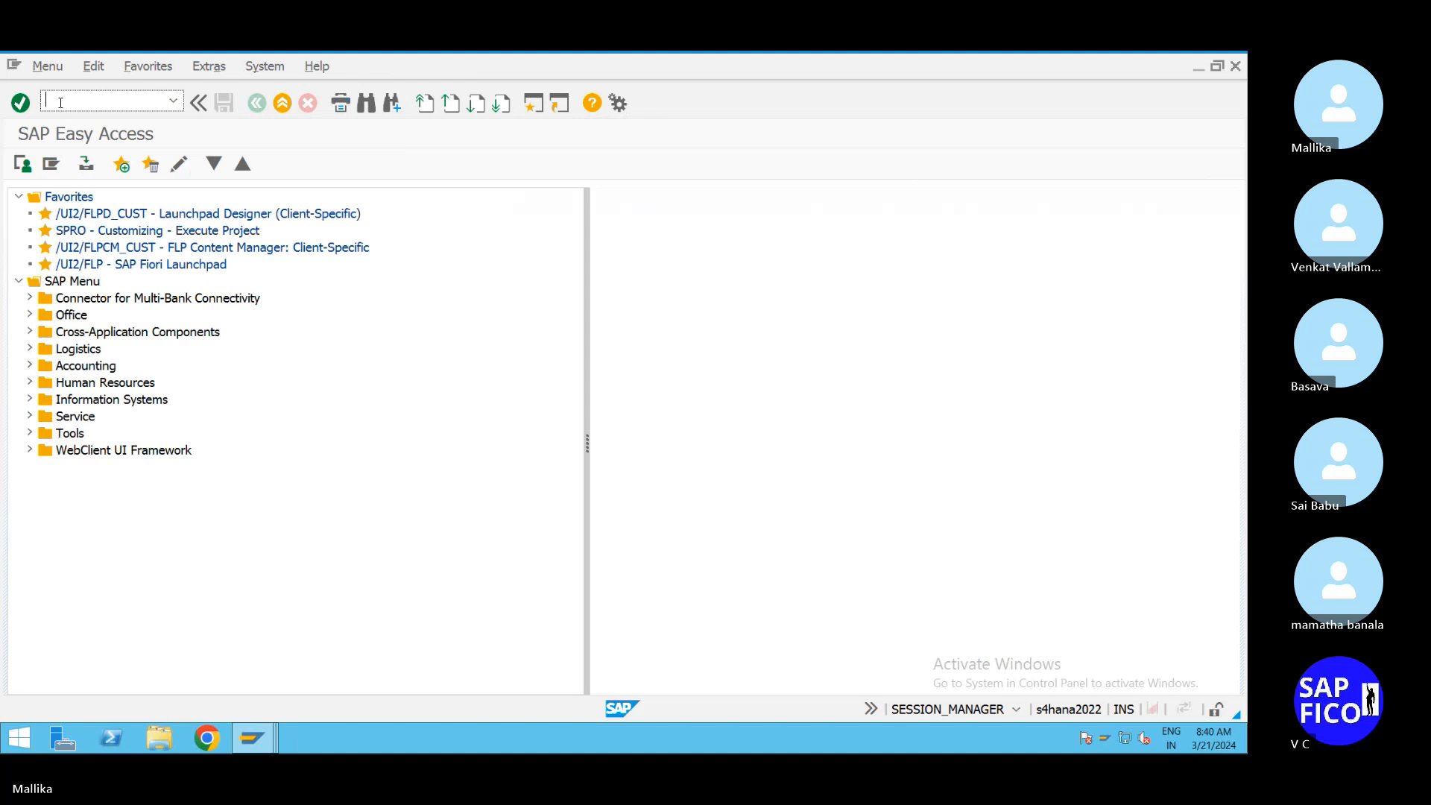
text(/NOBBG)
key(Return)
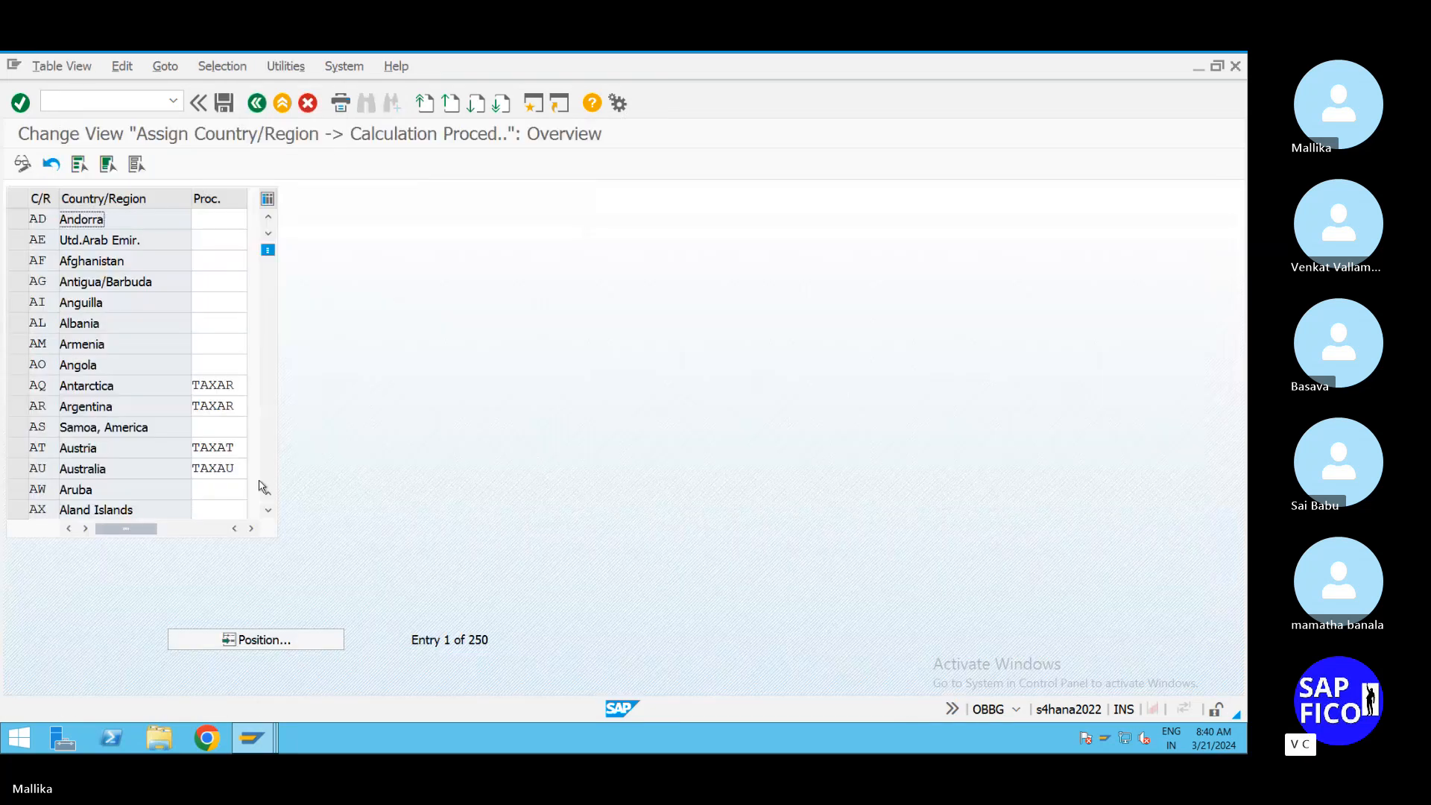
click(258, 641)
text(IN)
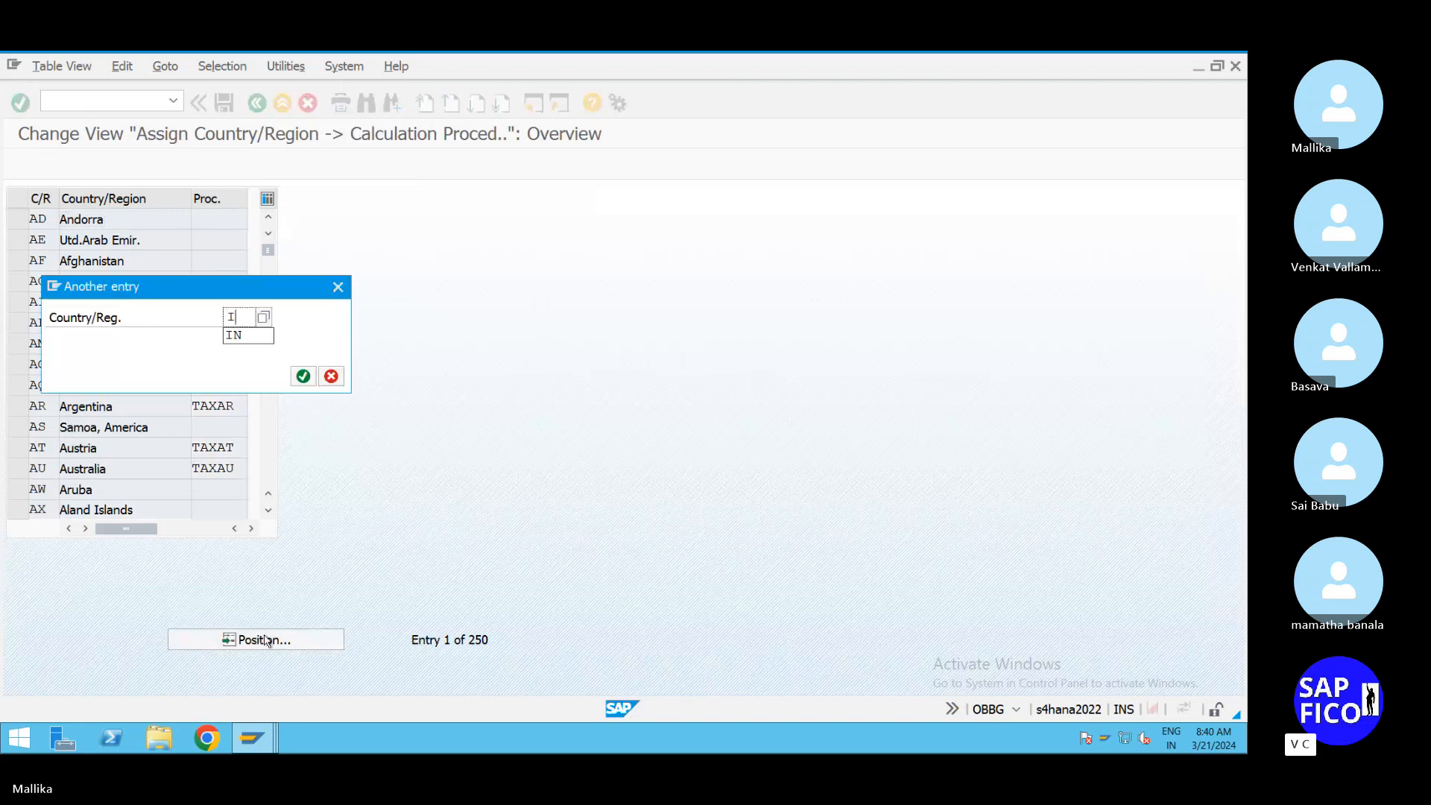
click(302, 375)
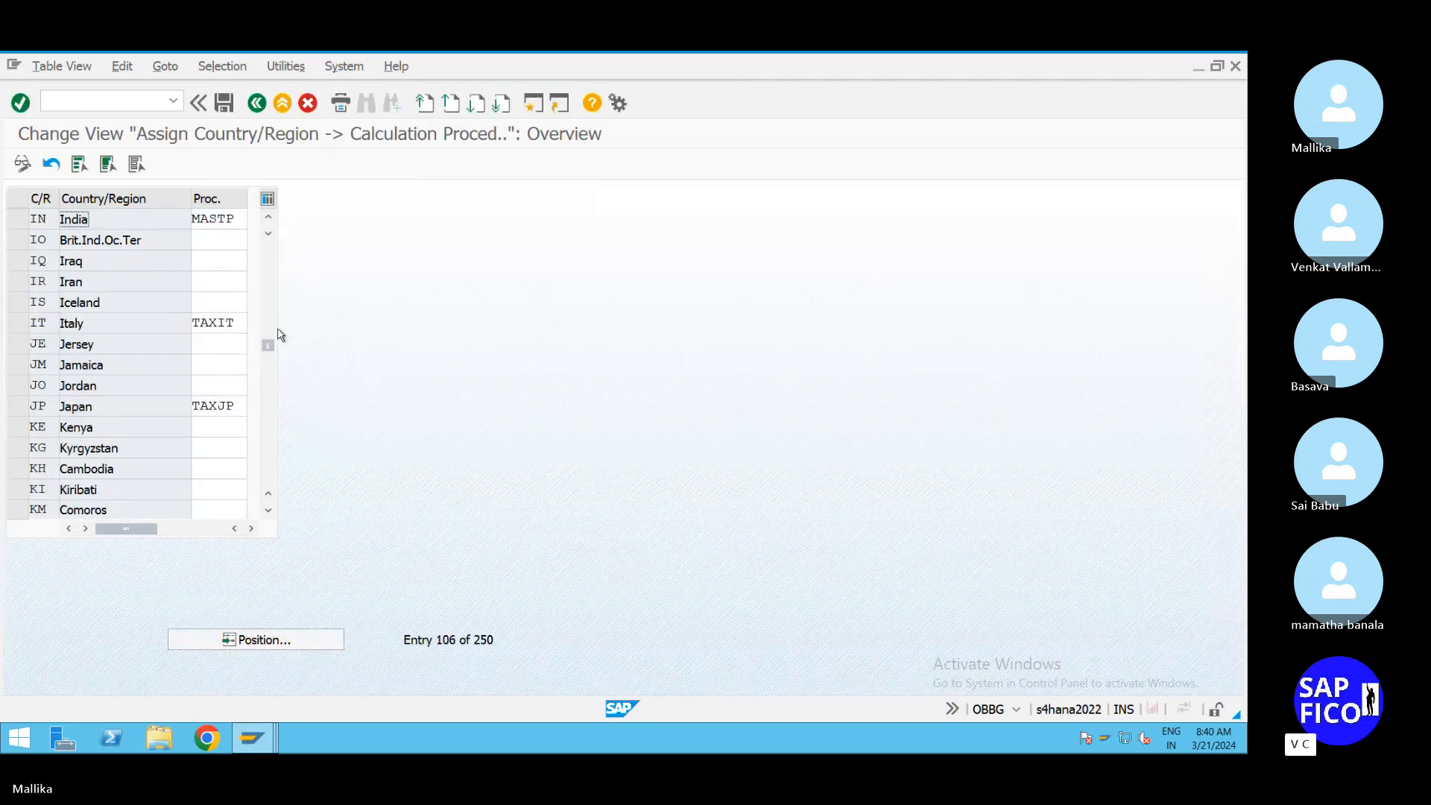
Step: Save the assignment of tax procedure MASTP to India and return to the SAP Easy Access screen
click(236, 219)
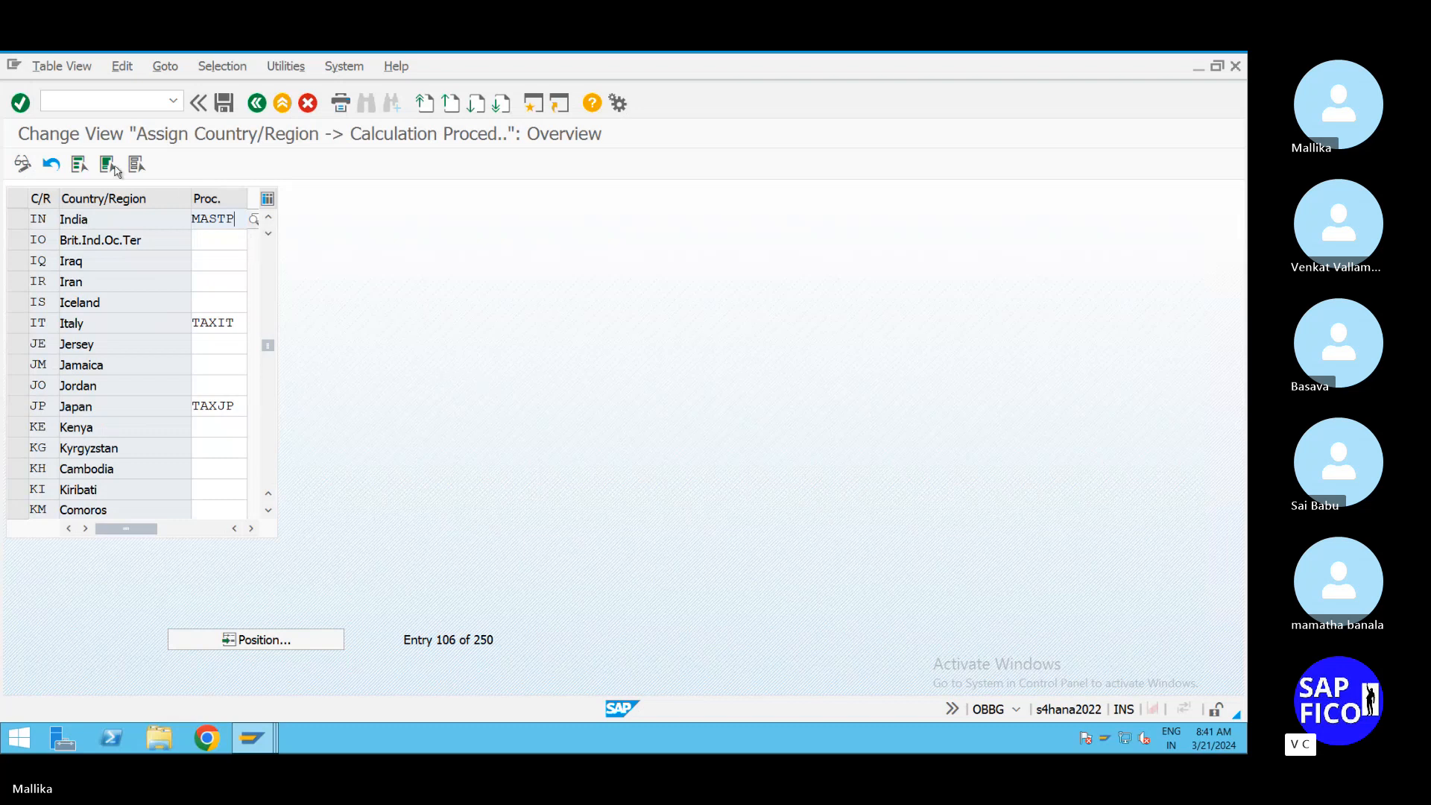
click(223, 103)
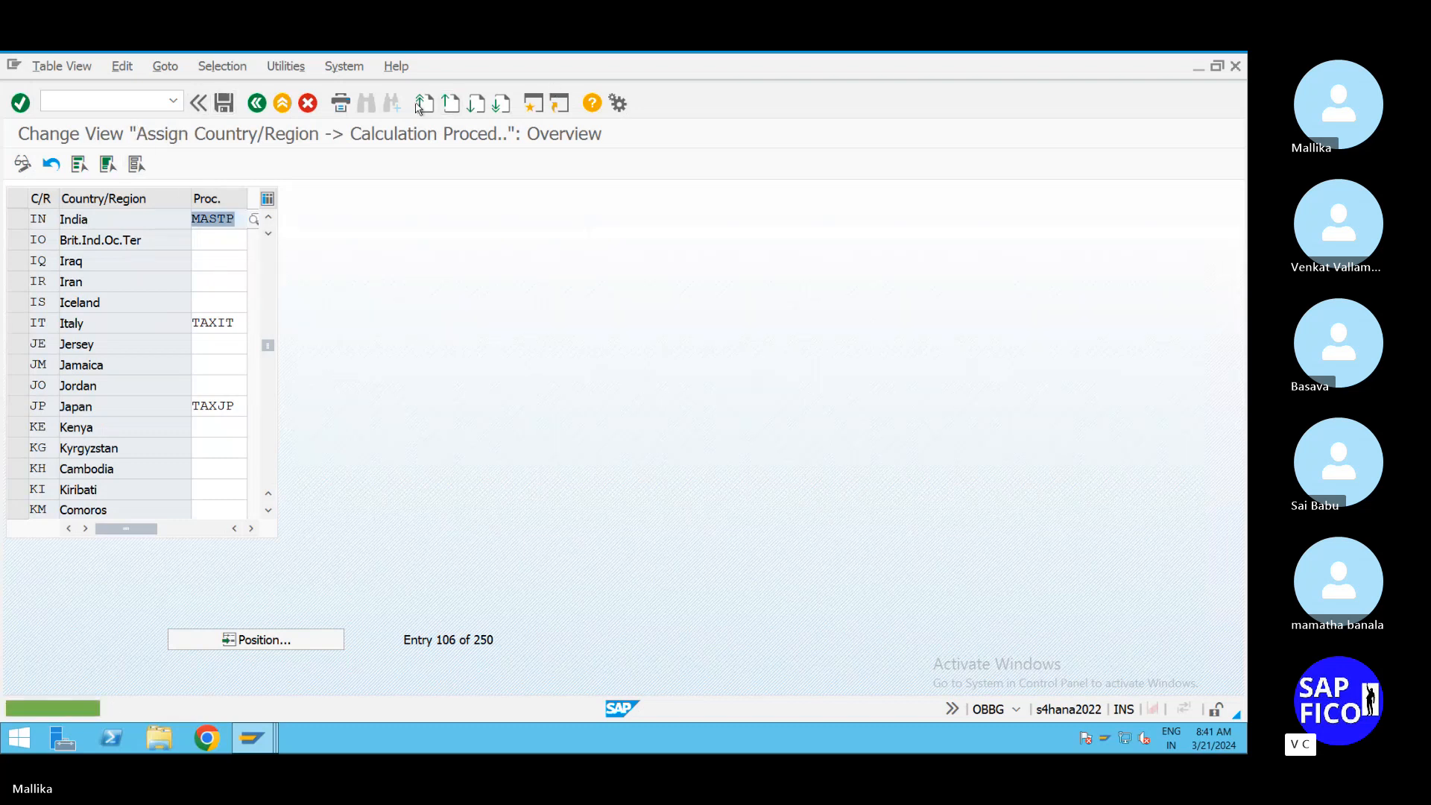
click(71, 106)
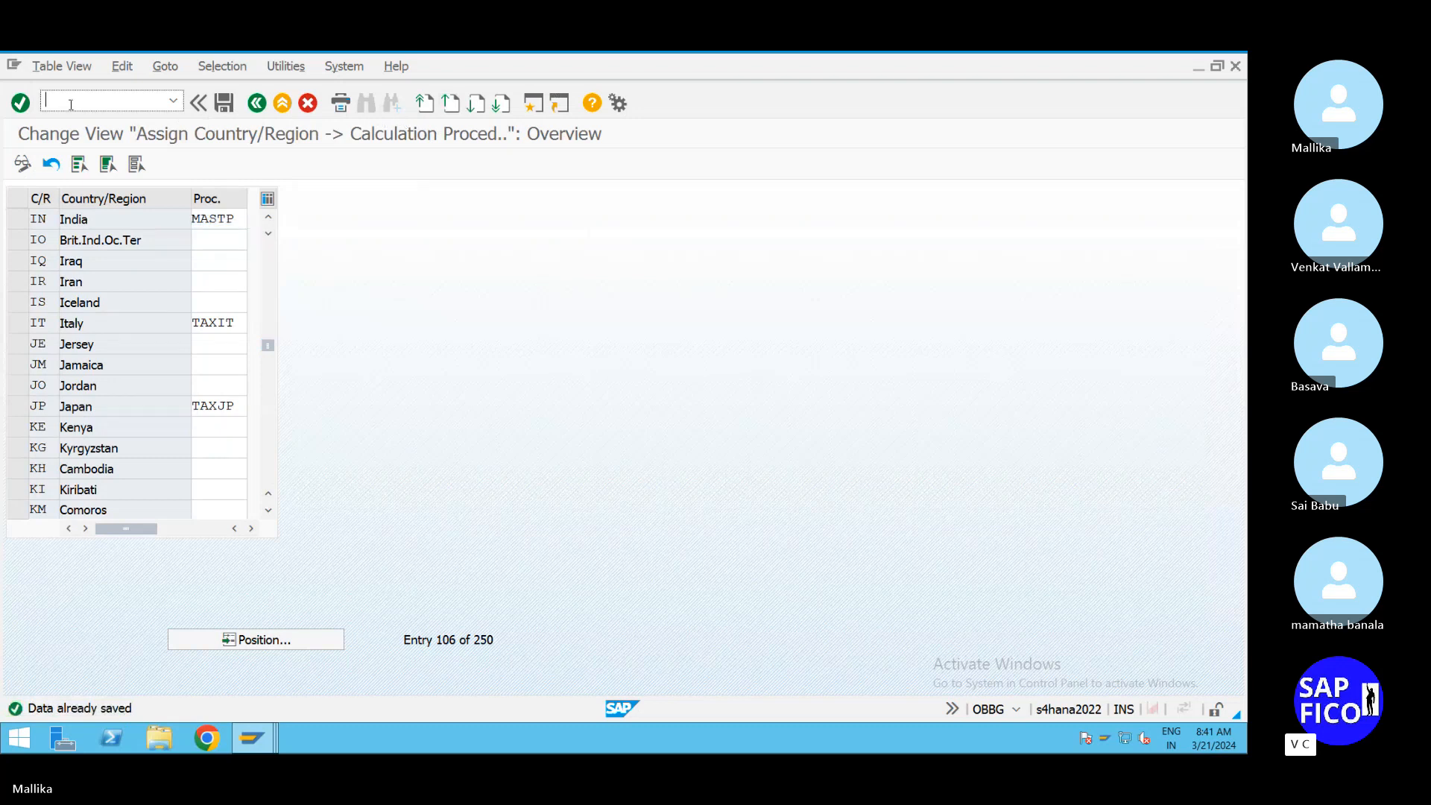
text(/n)
key(Return)
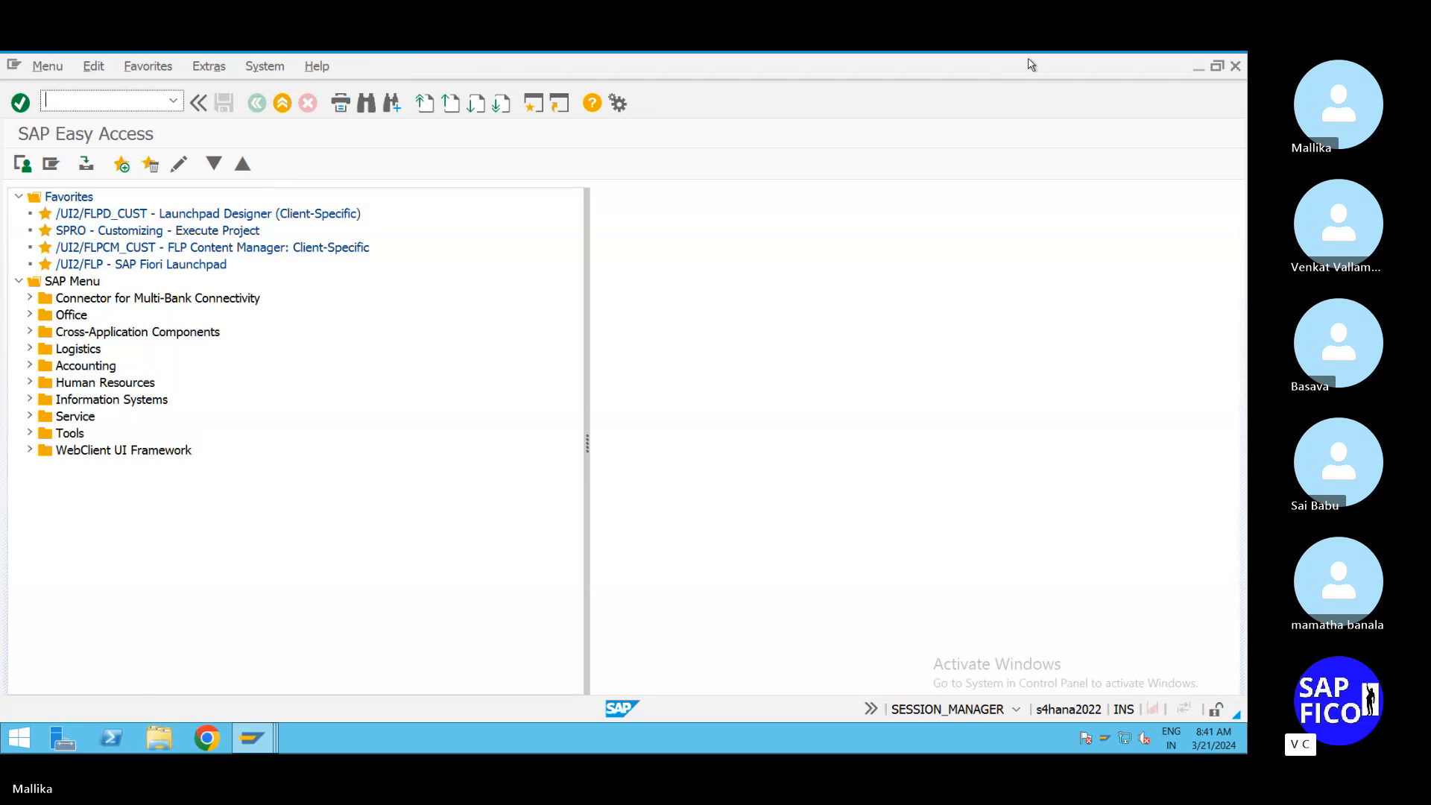
mouse_move(1121, 58)
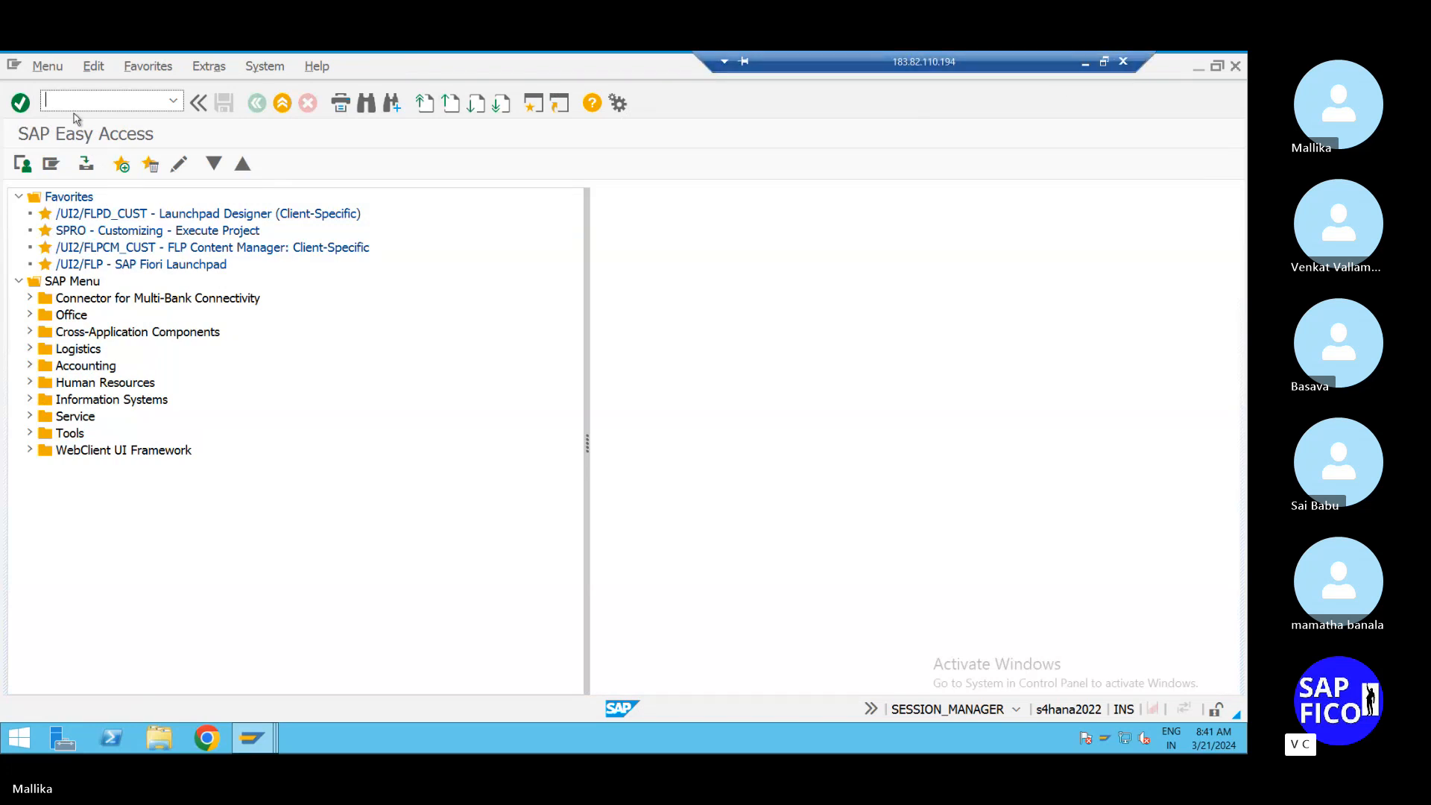
text(/N)
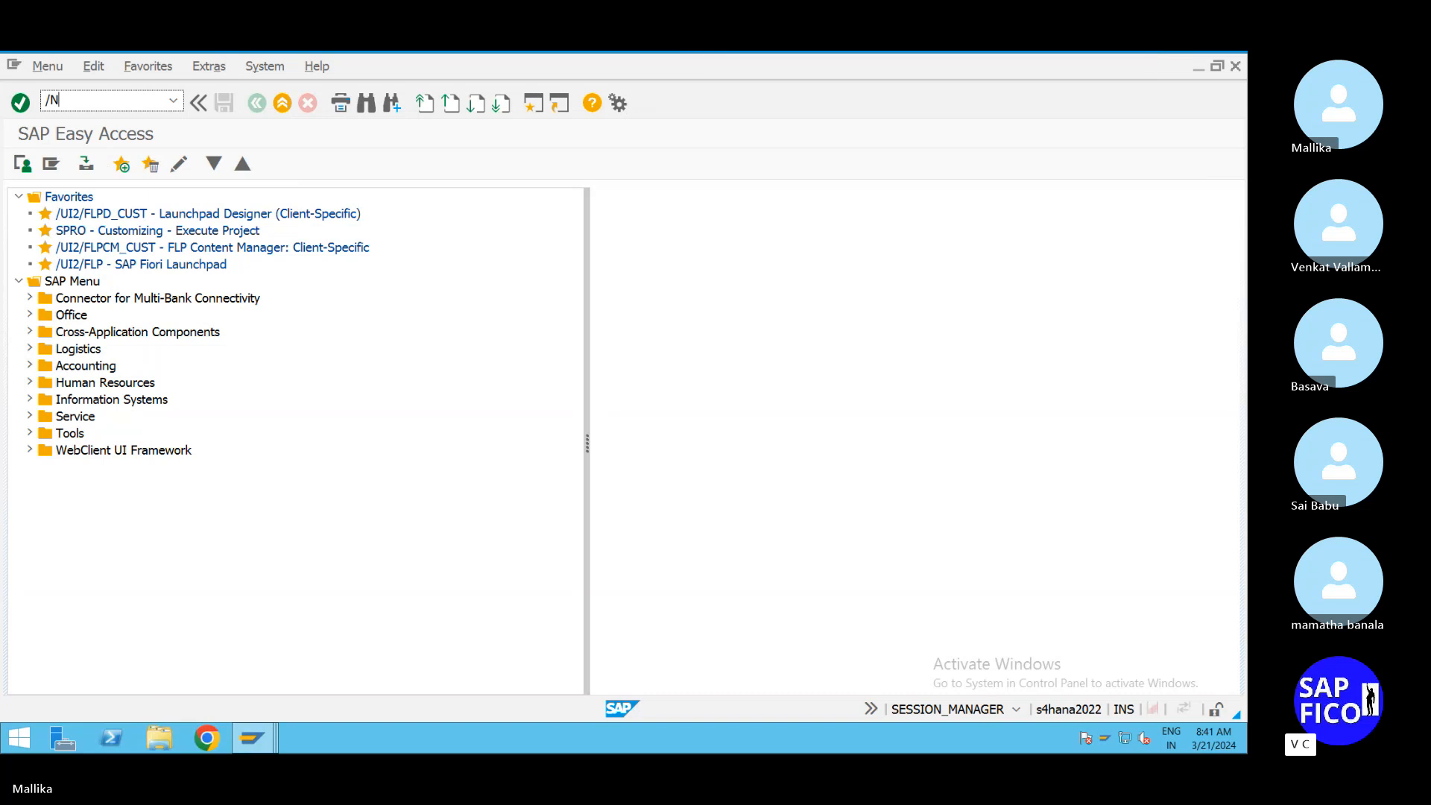
text(VS01)
key(Return)
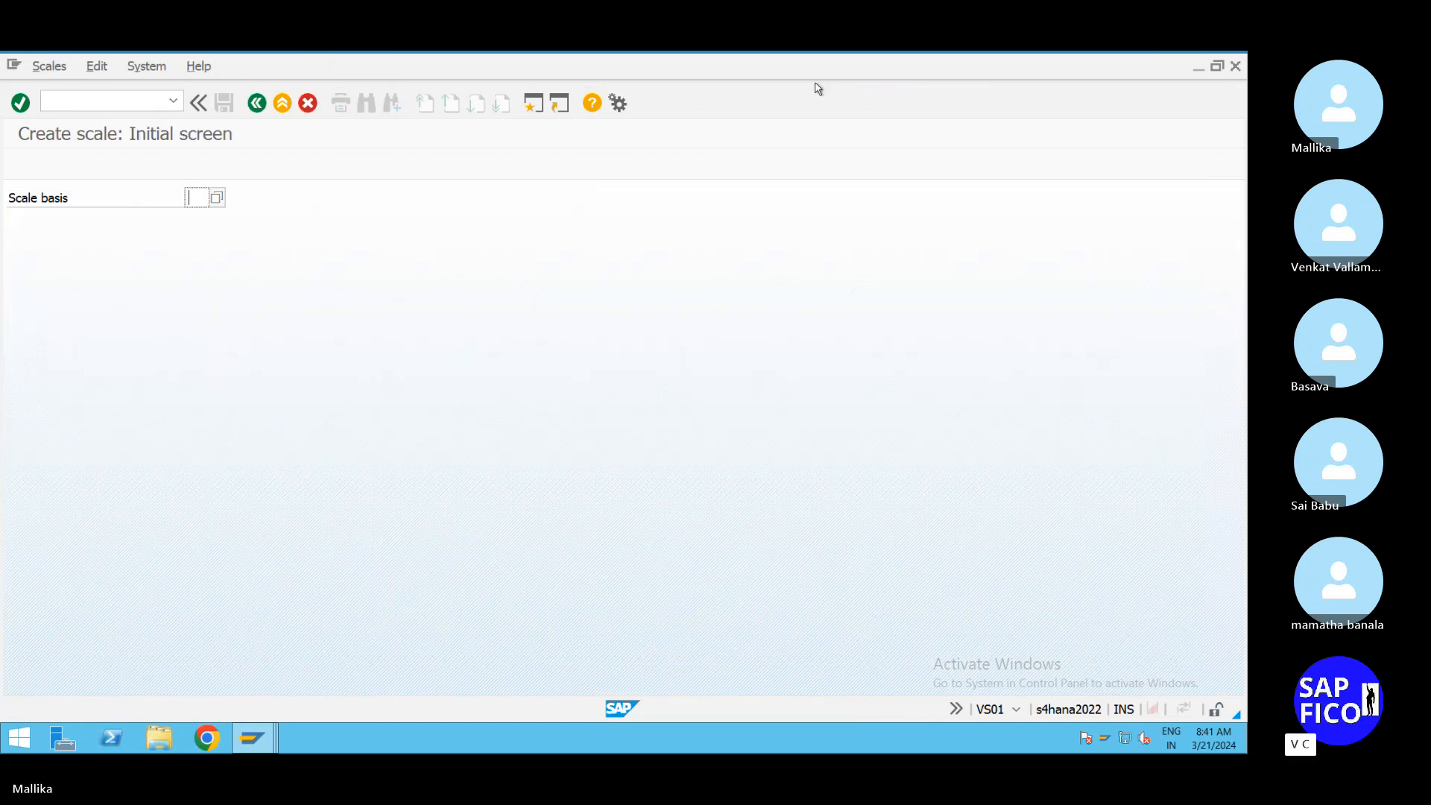
Step: Run transaction VKOA and open the Cust.Grp/MaterialGrp/AcctKey table of G/L account assignments
click(65, 99)
text(/N)
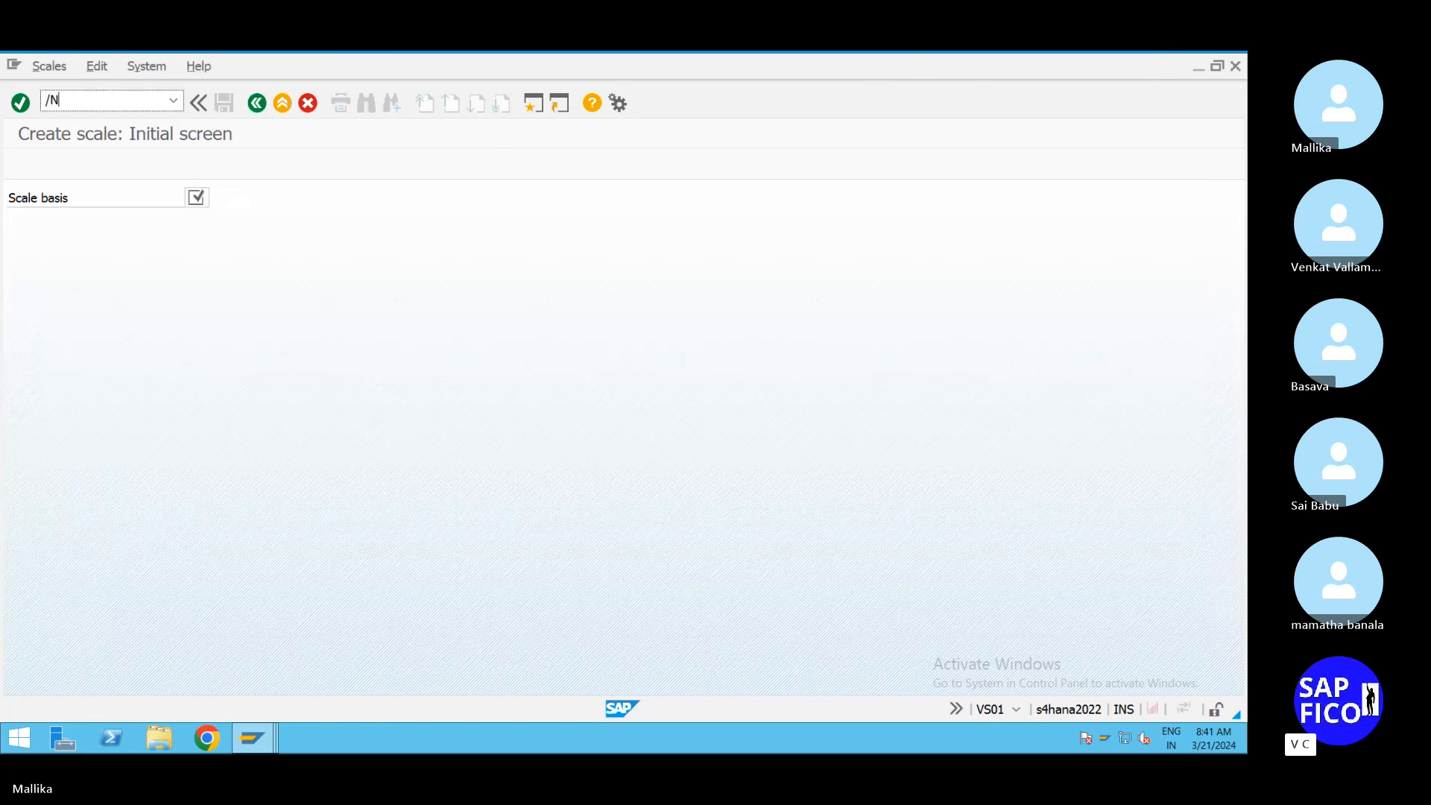
text(VKOA)
key(Return)
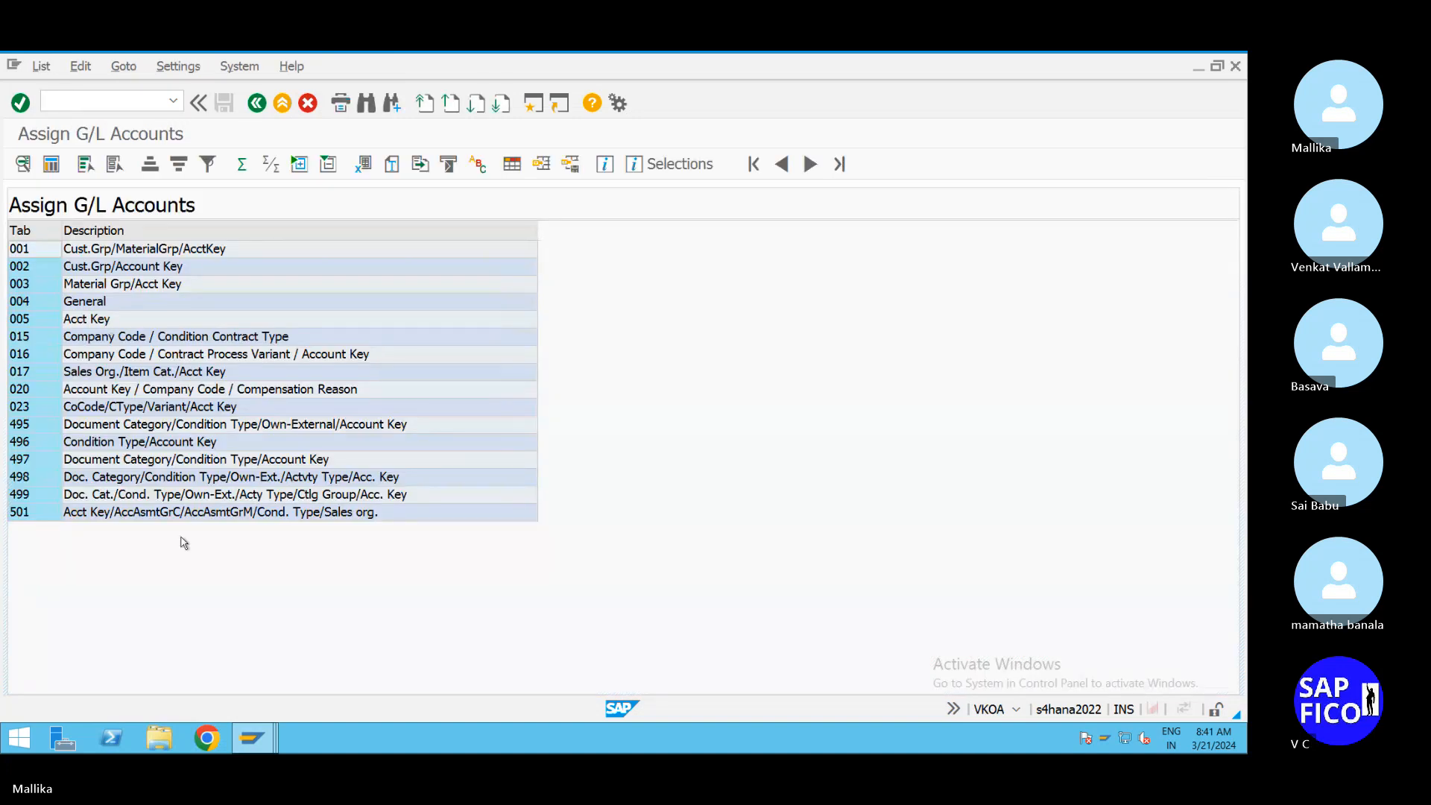
click(236, 252)
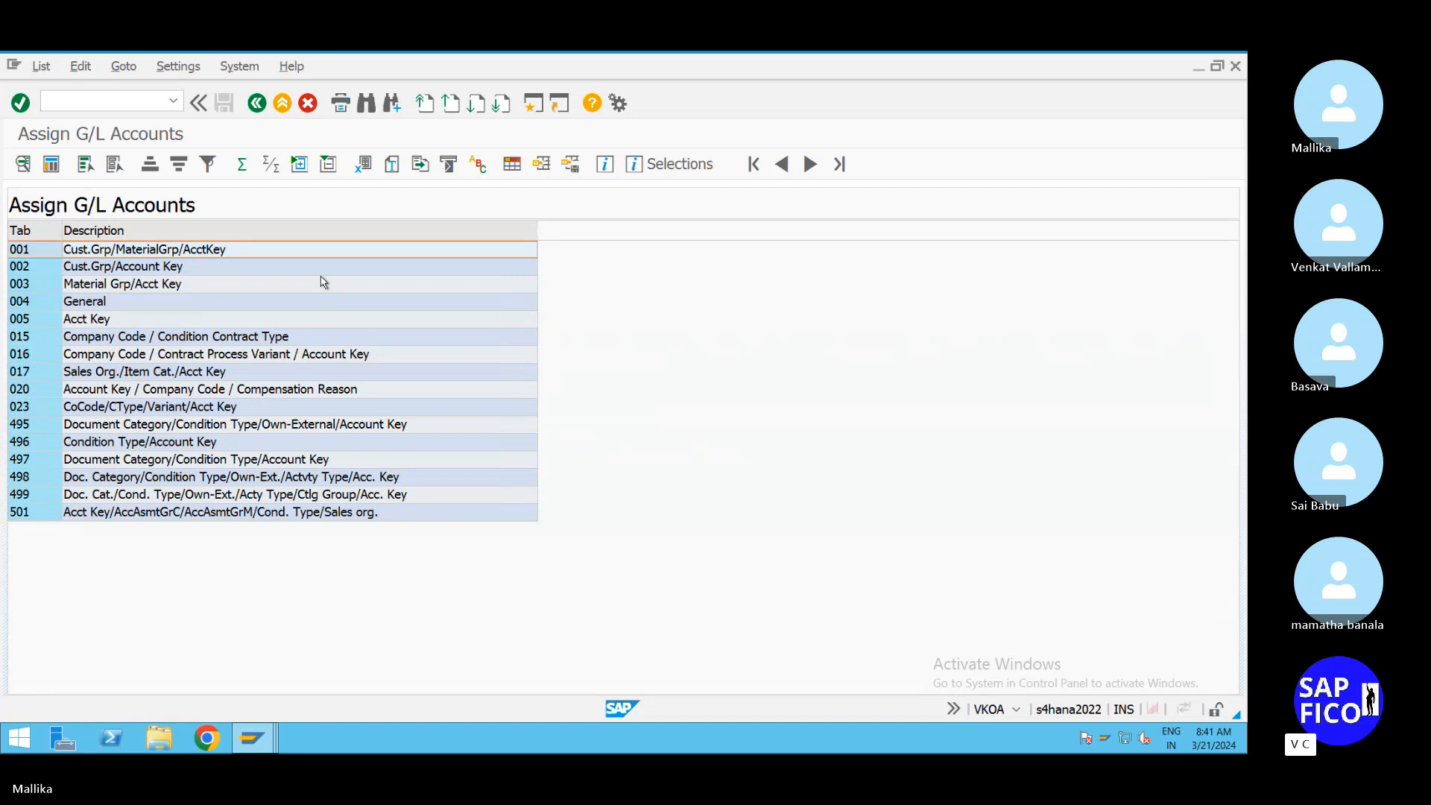
double_click(211, 252)
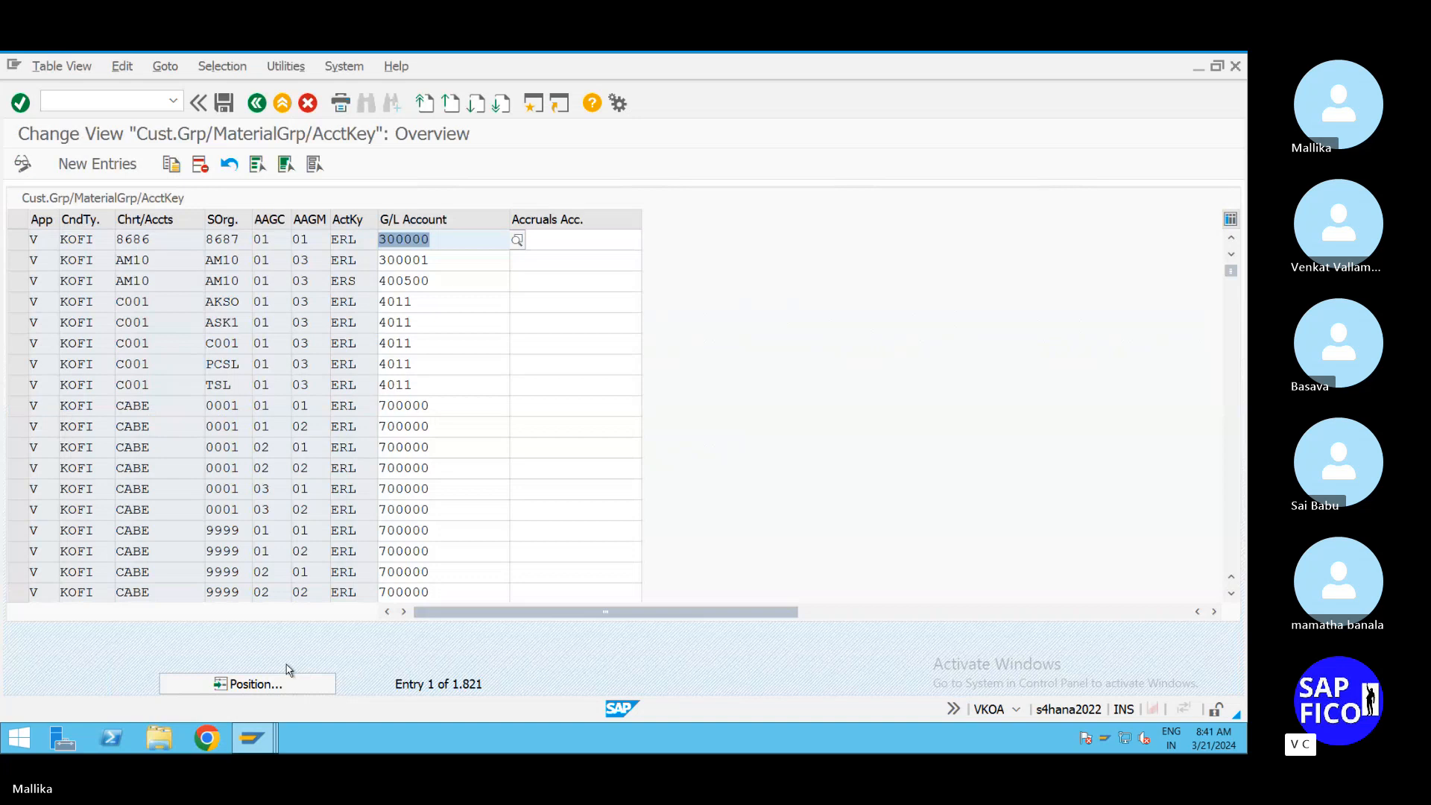
Step: Enter condition type MAL* and chart of accounts MCA1 as criteria for positioning the G/L account assignment list
click(273, 686)
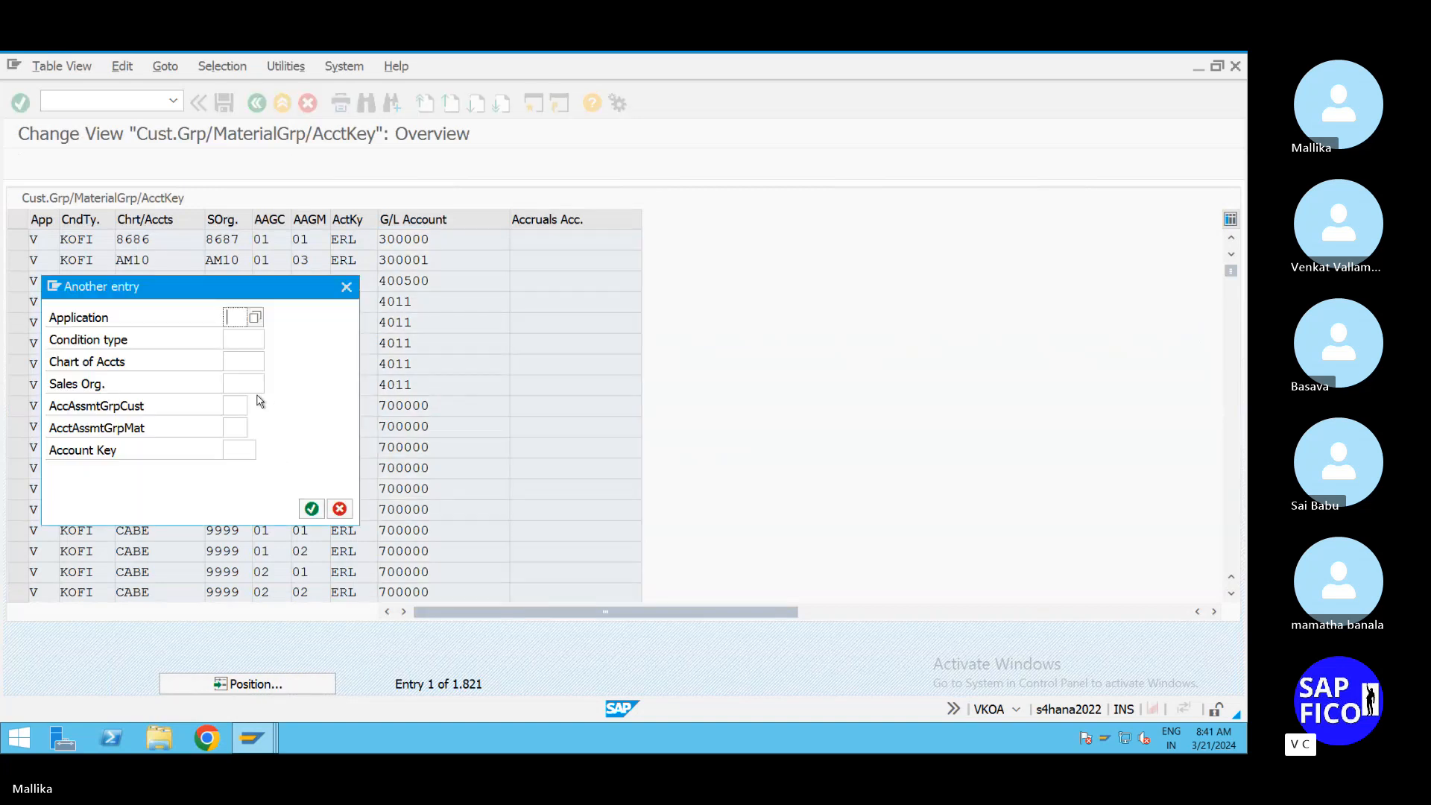
click(235, 317)
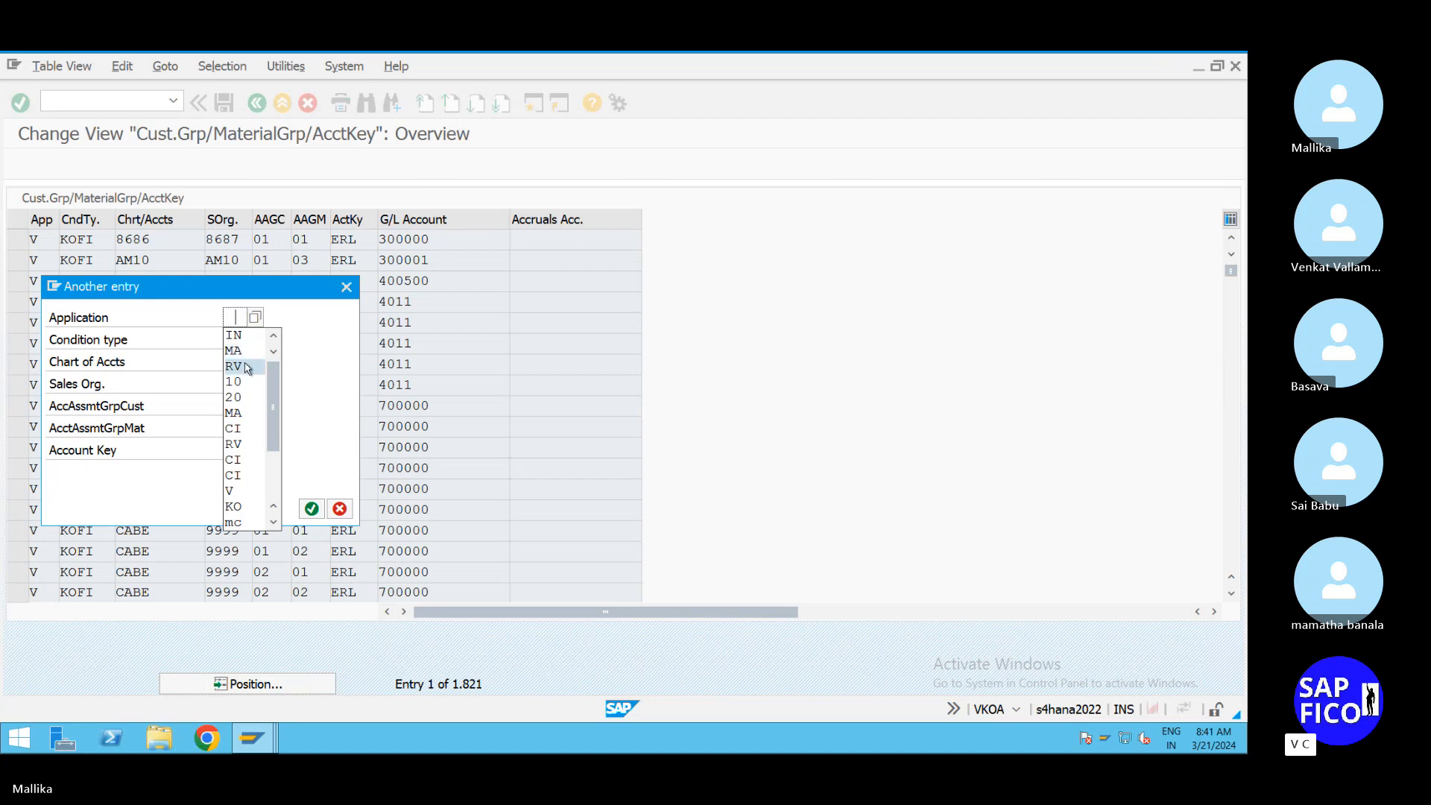
click(328, 343)
click(236, 334)
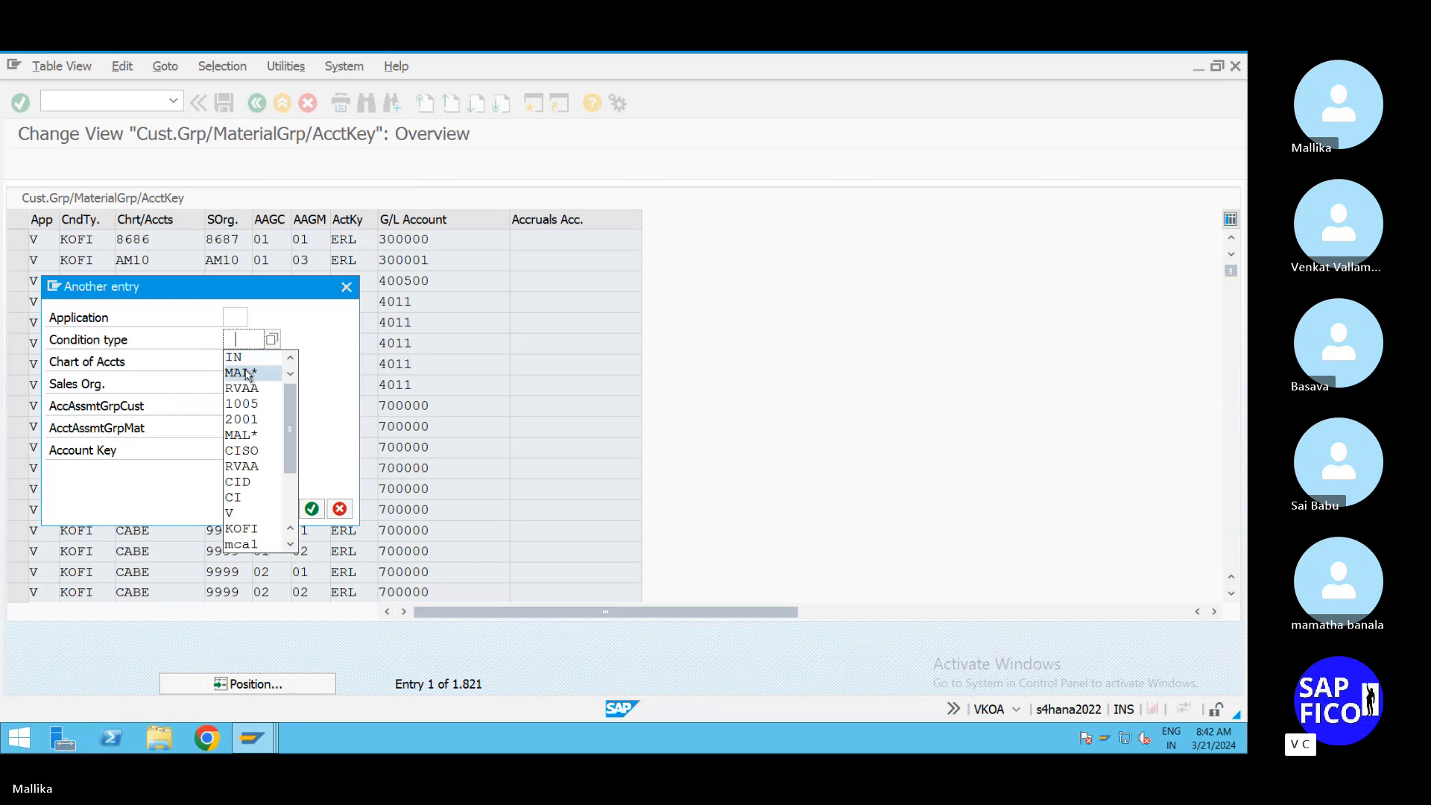
click(247, 373)
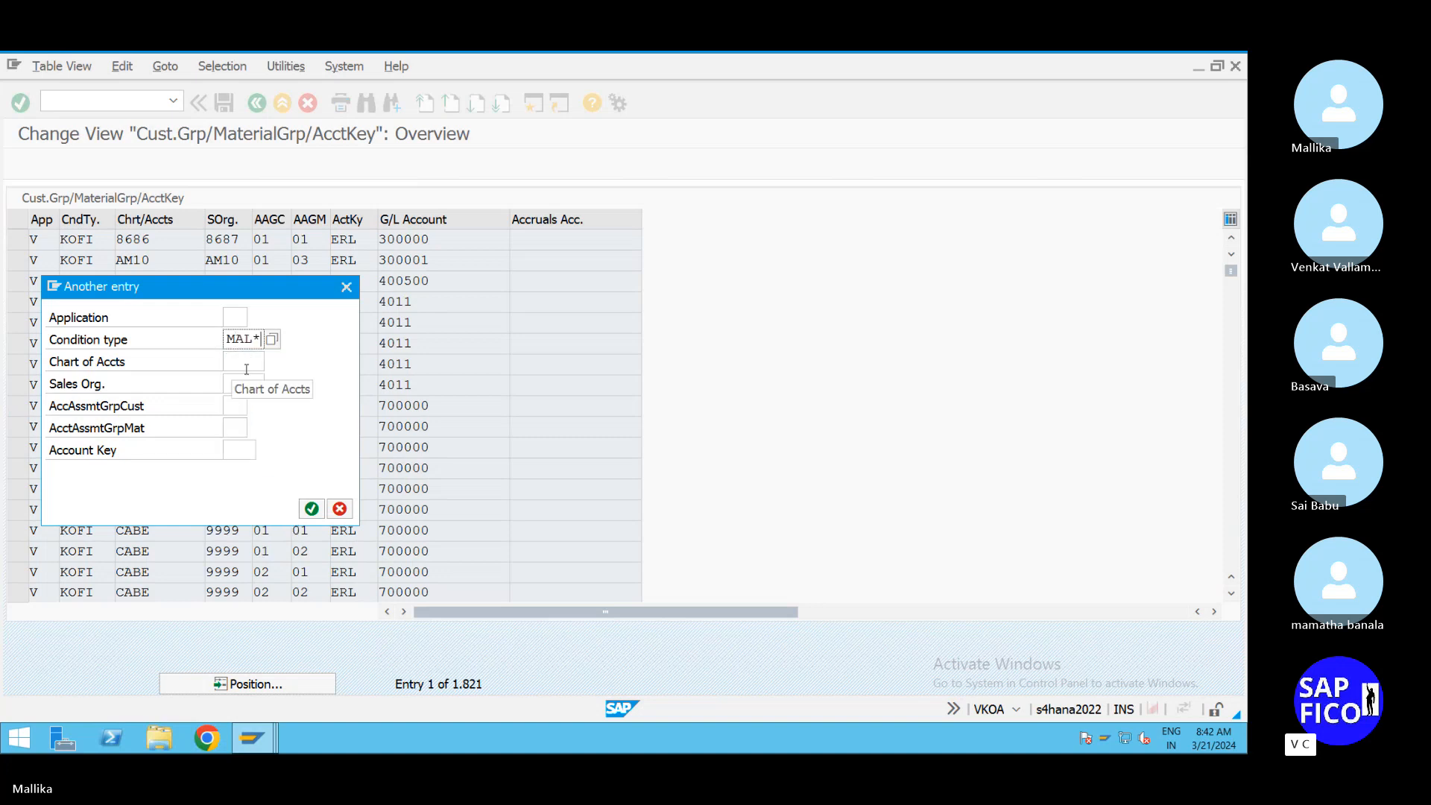
click(237, 363)
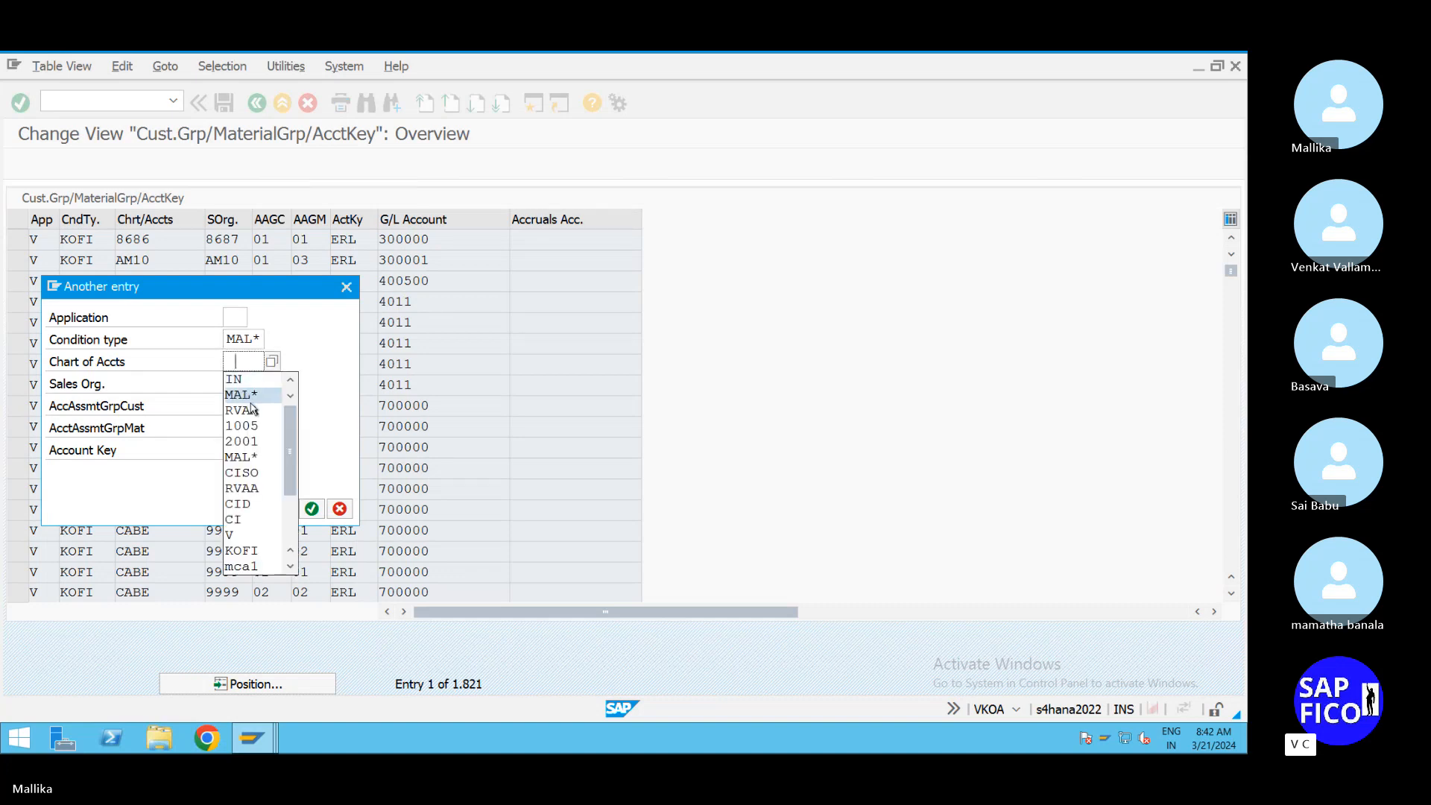
click(241, 353)
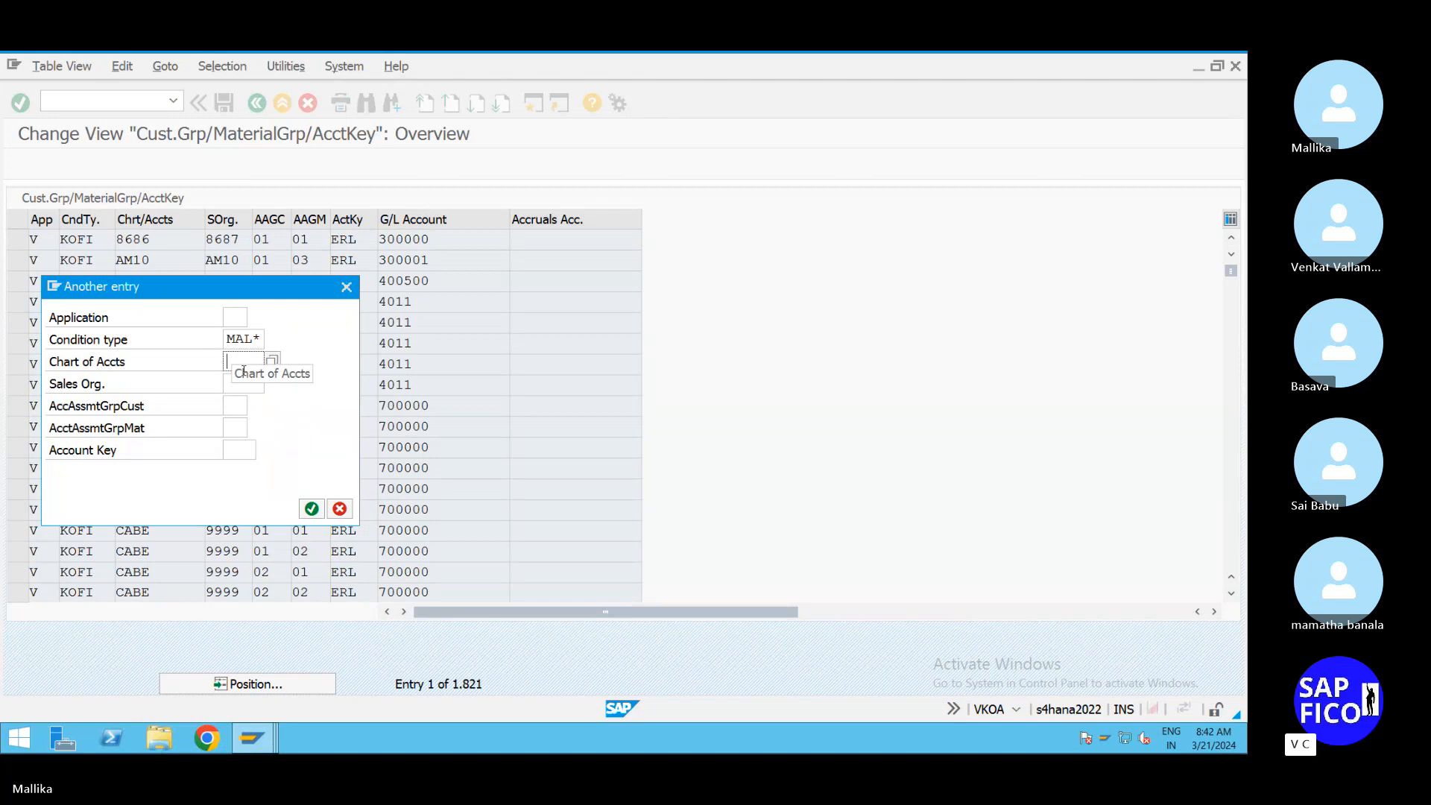
text(MA)
key(BackSpace)
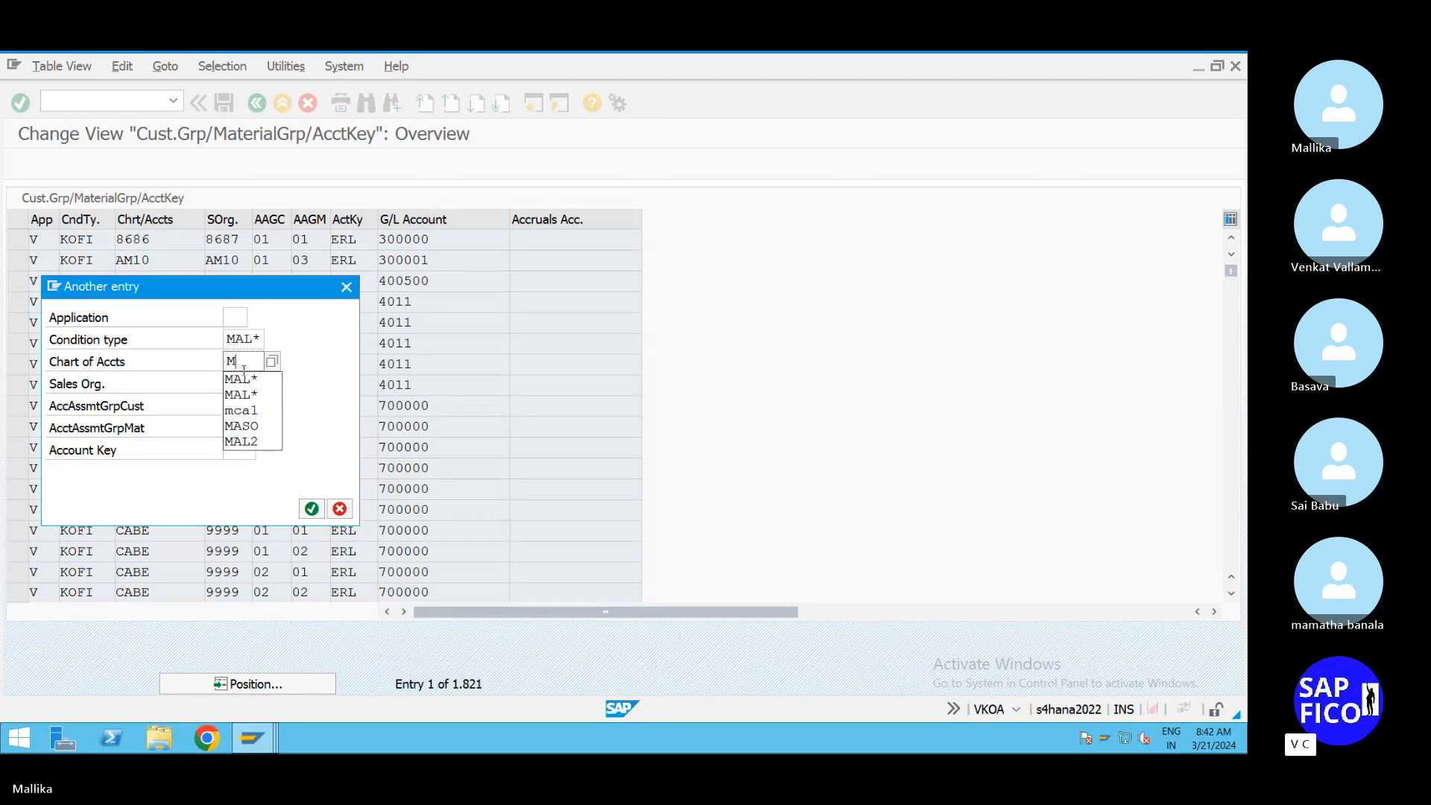
text(CA1)
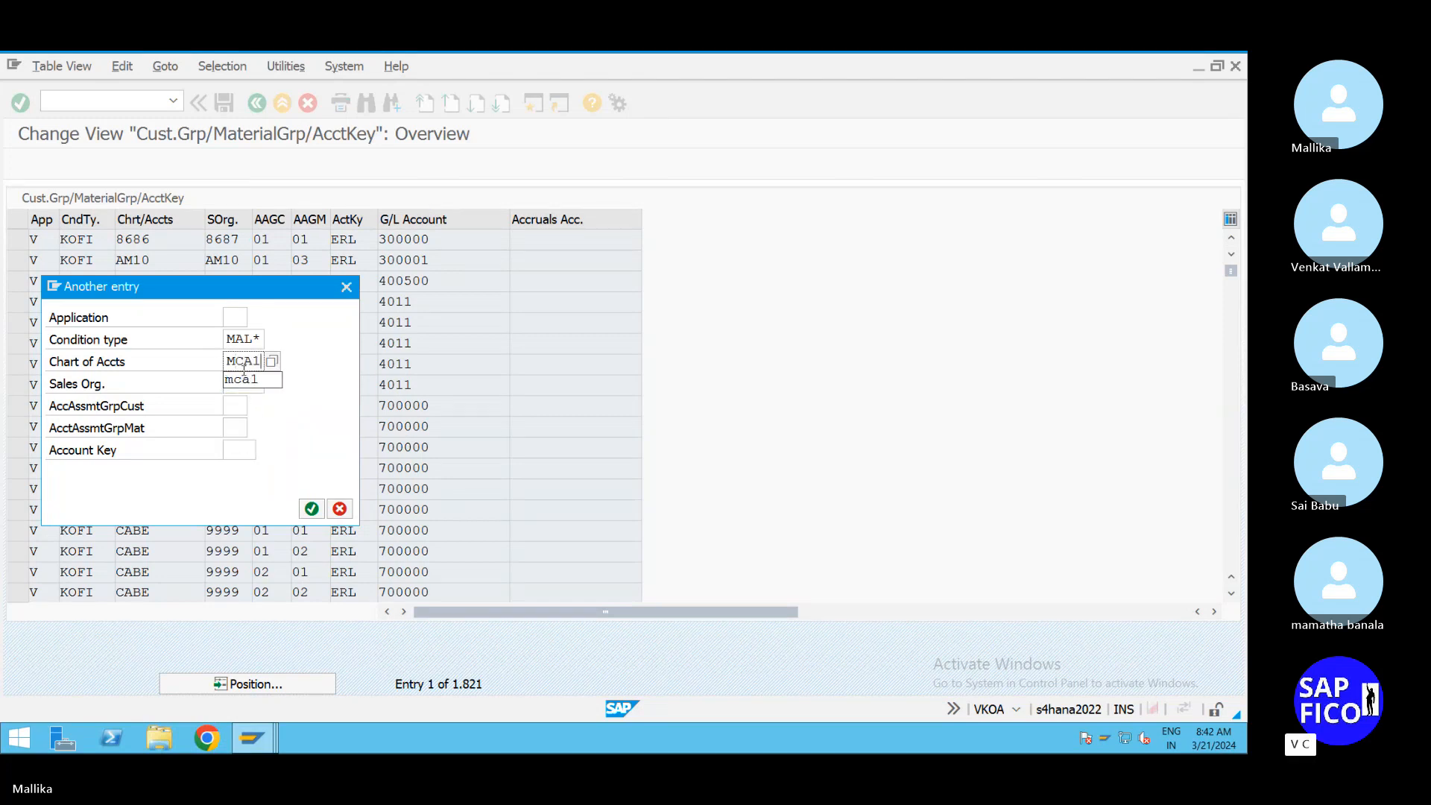
click(292, 399)
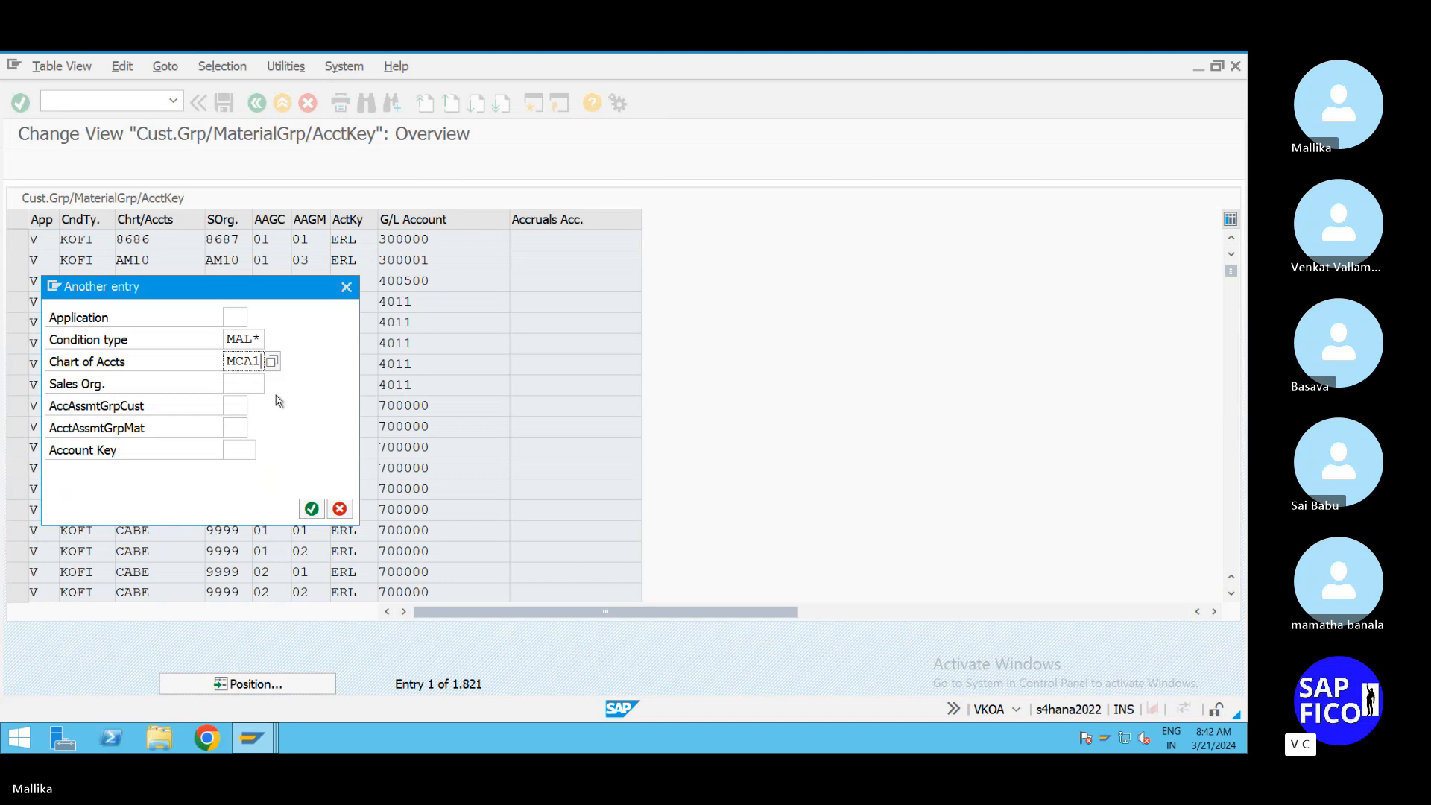
Step: Clear the condition type criterion, position the list with sales organization MASO, and return to the SAP Easy Access screen
double_click(236, 341)
key(BackSpace)
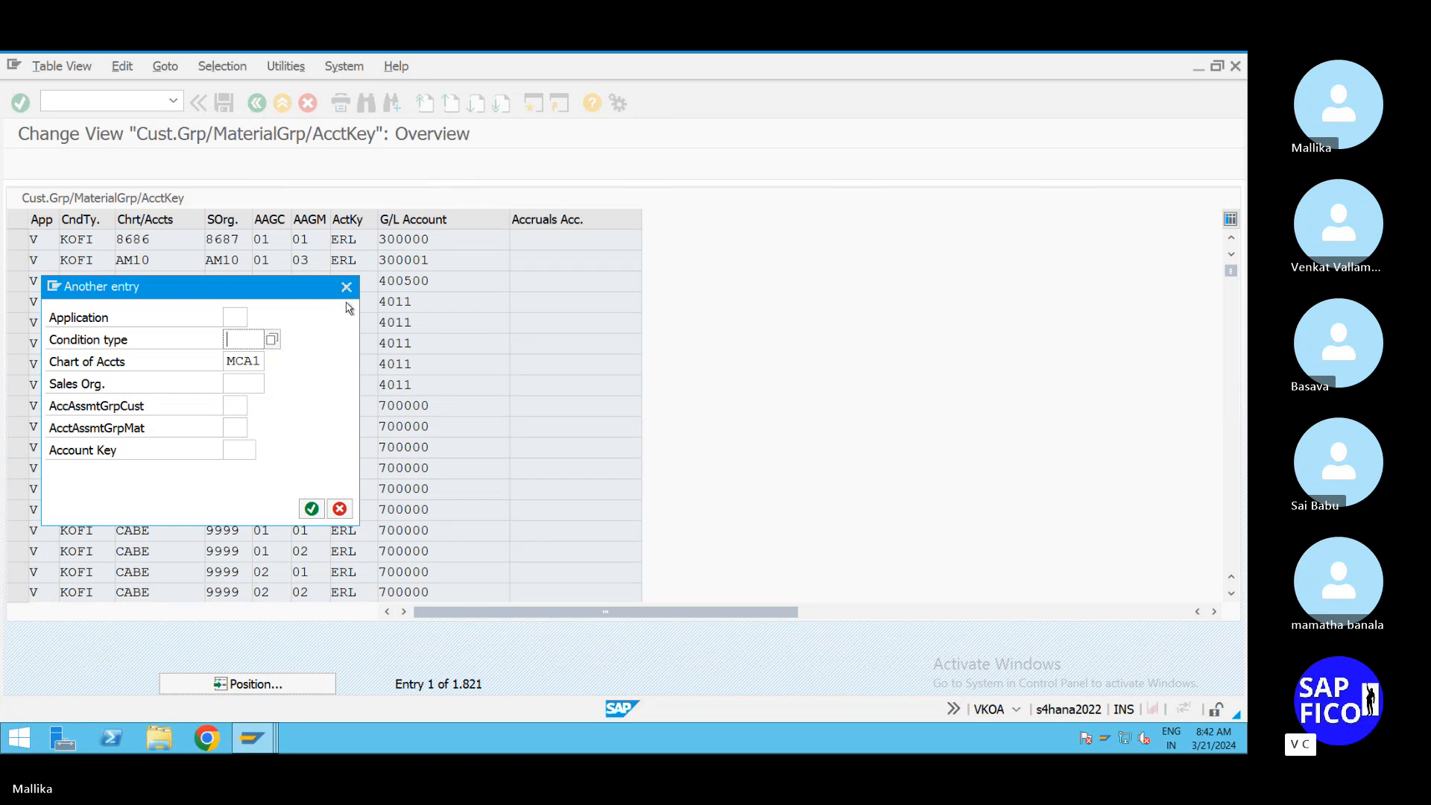
click(245, 384)
text(MASO)
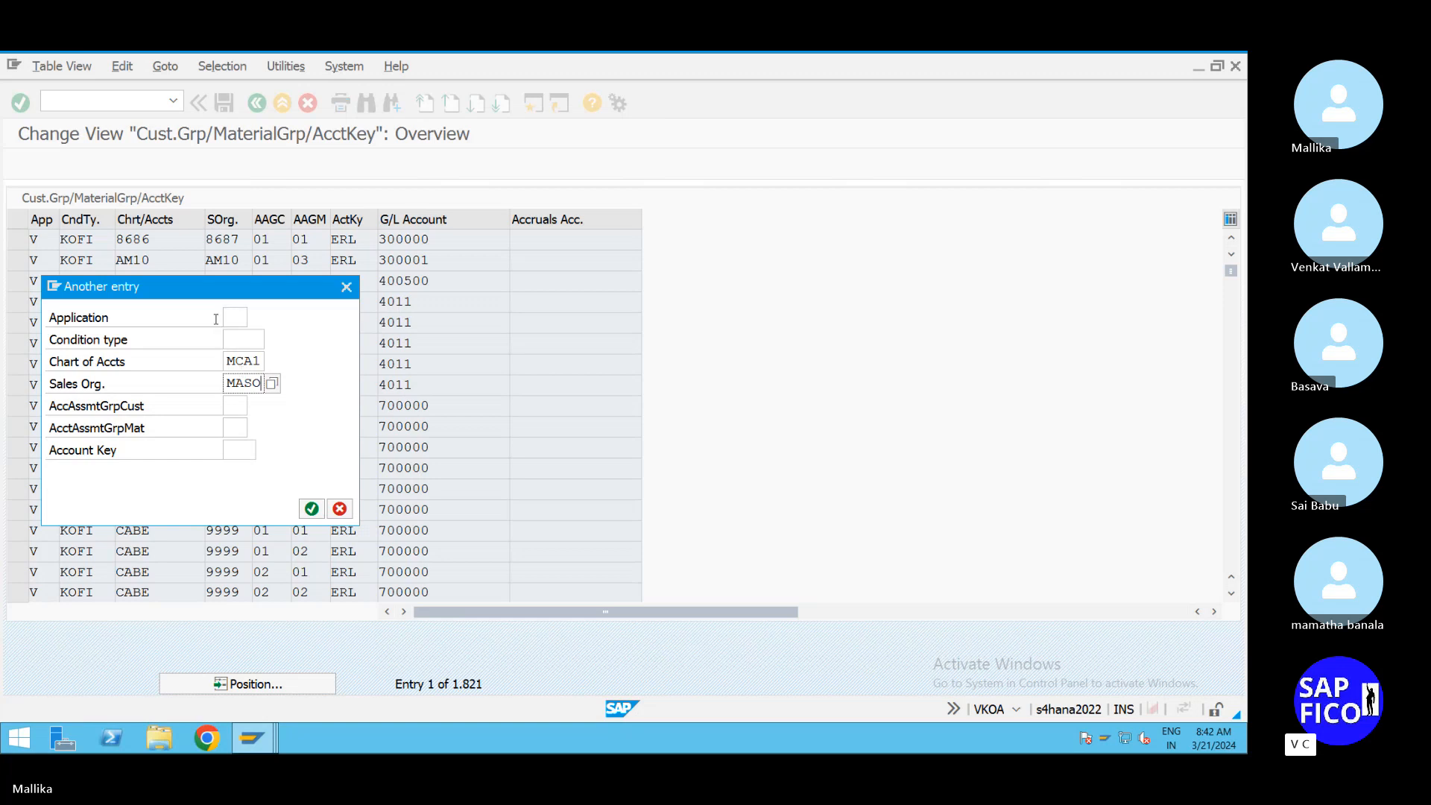
click(312, 508)
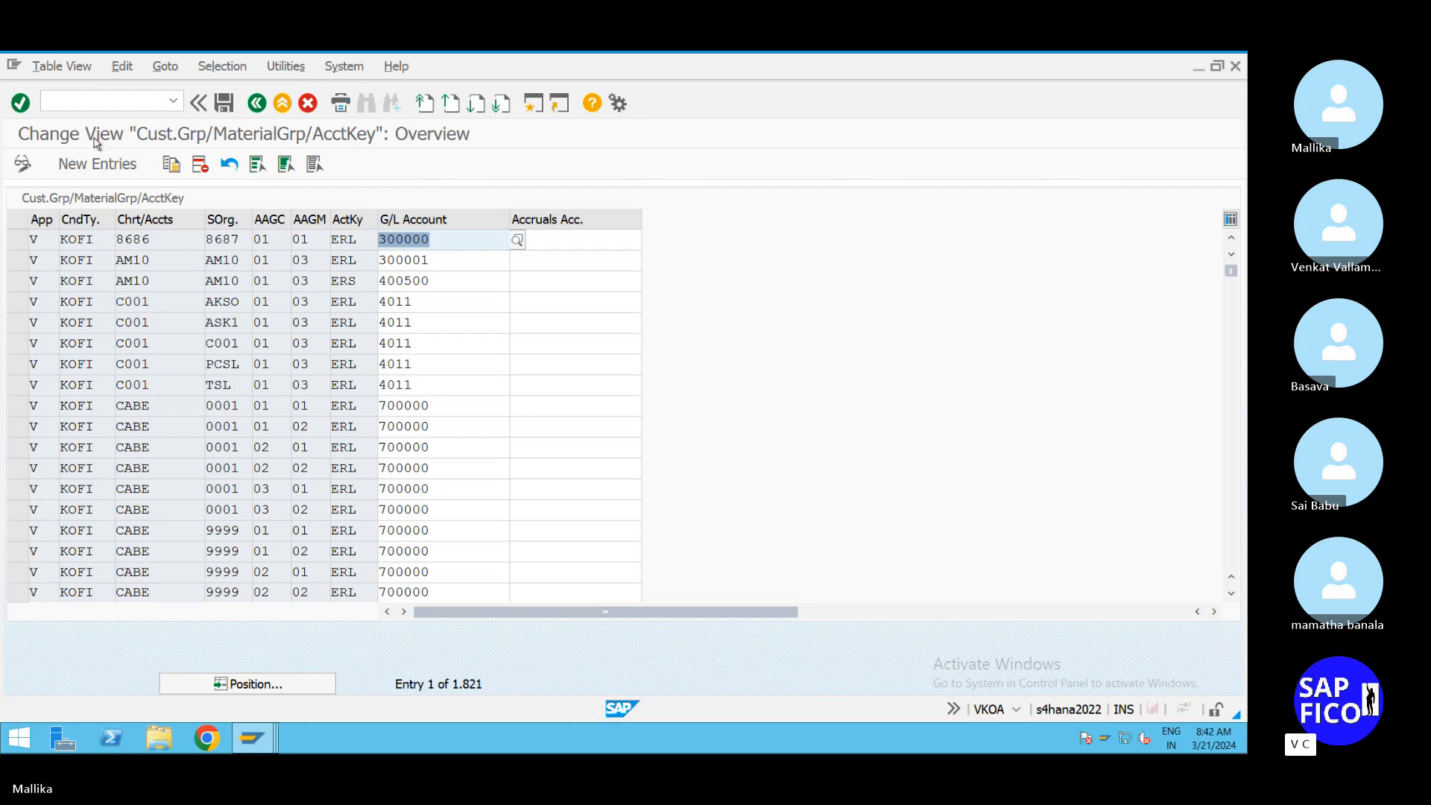
click(65, 102)
text(/n)
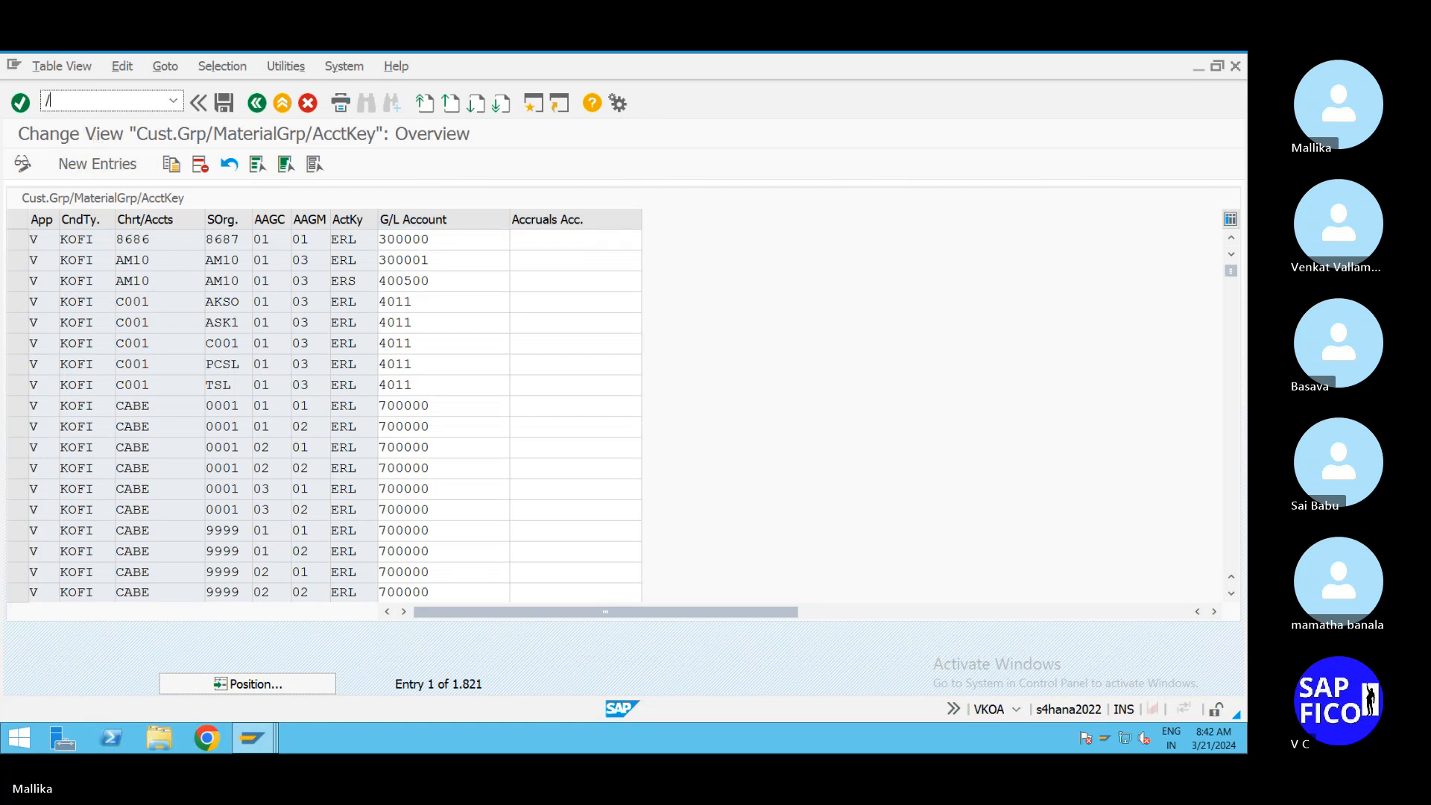
key(Return)
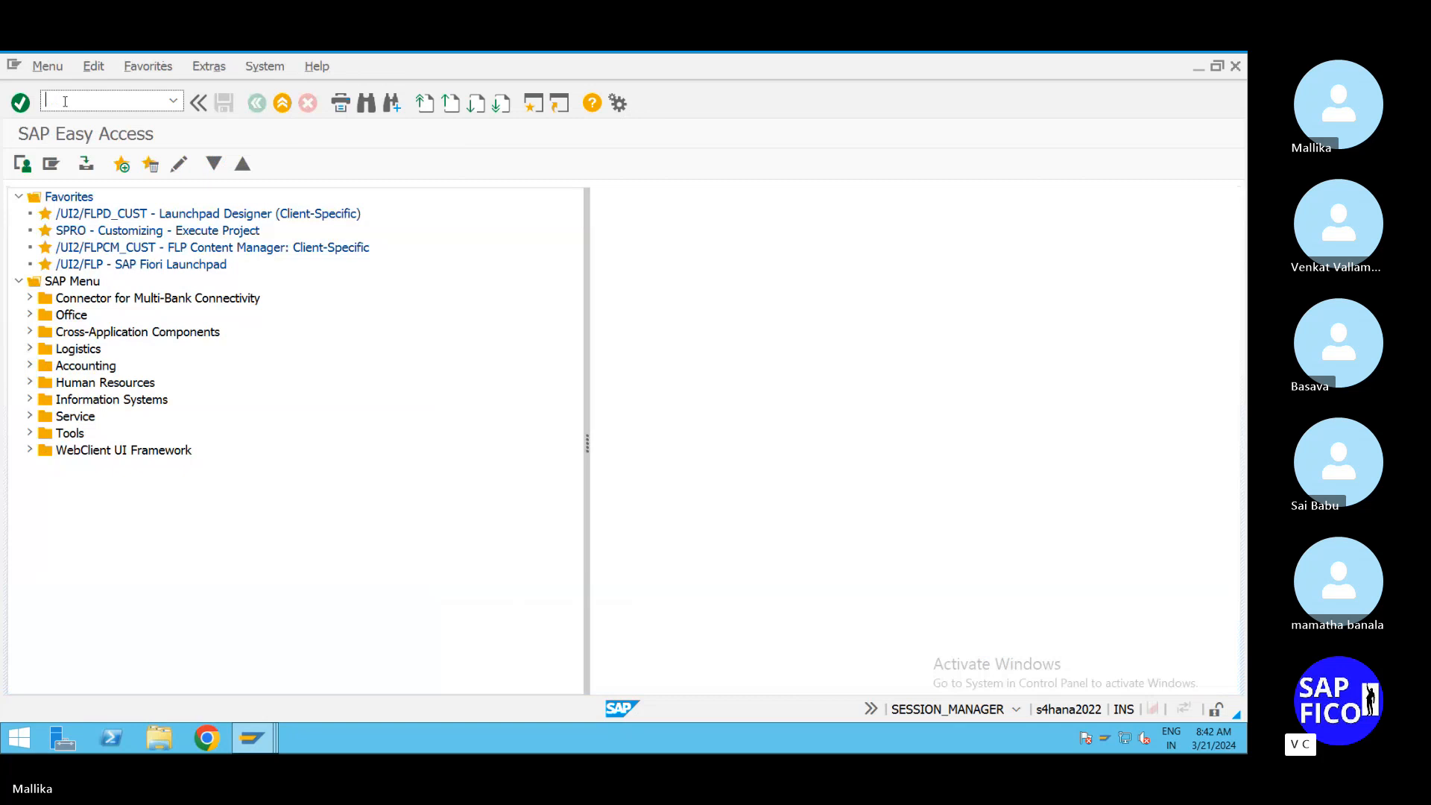
text(/N)
key(BackSpace)
key(BackSpace)
click(173, 102)
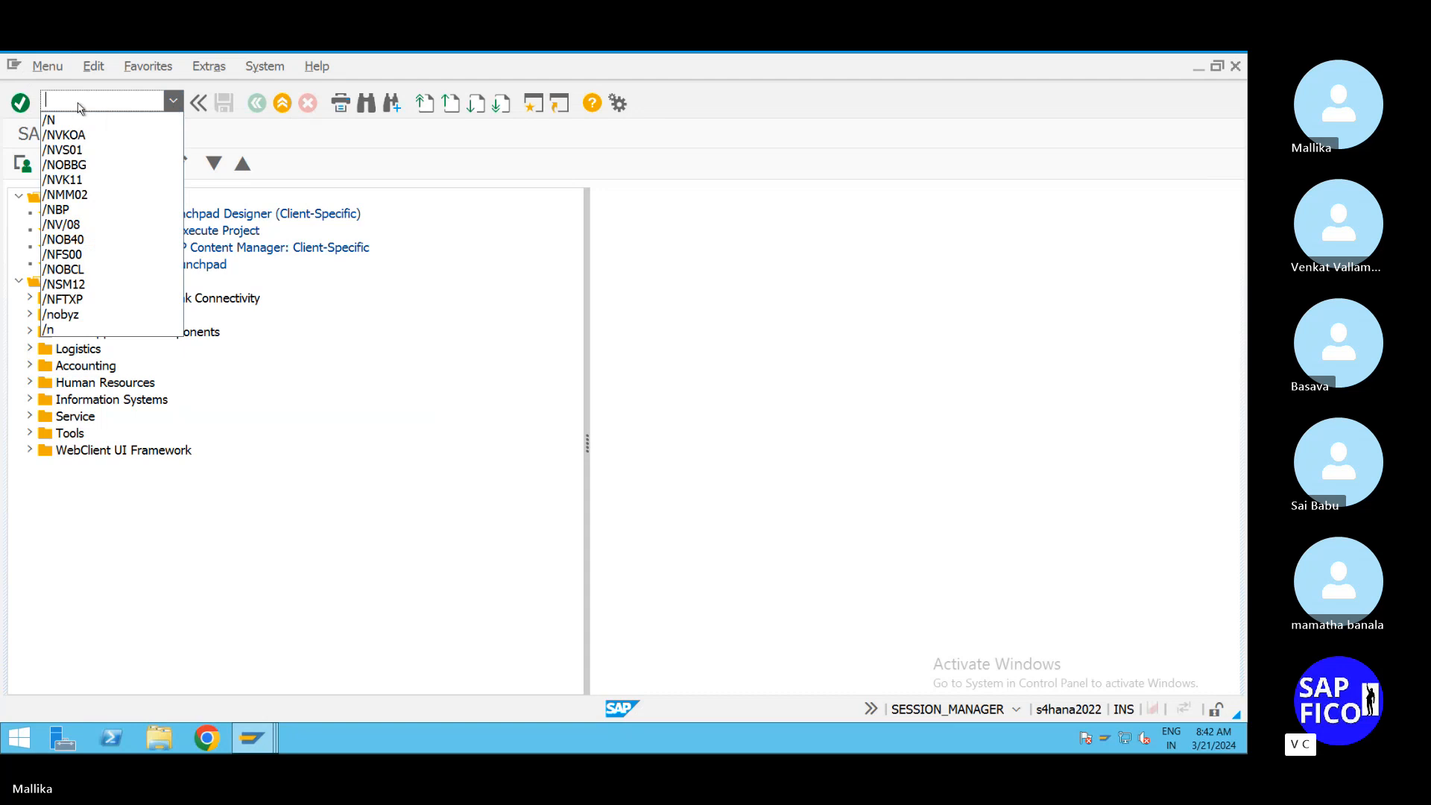
click(173, 103)
text(/NMMBE)
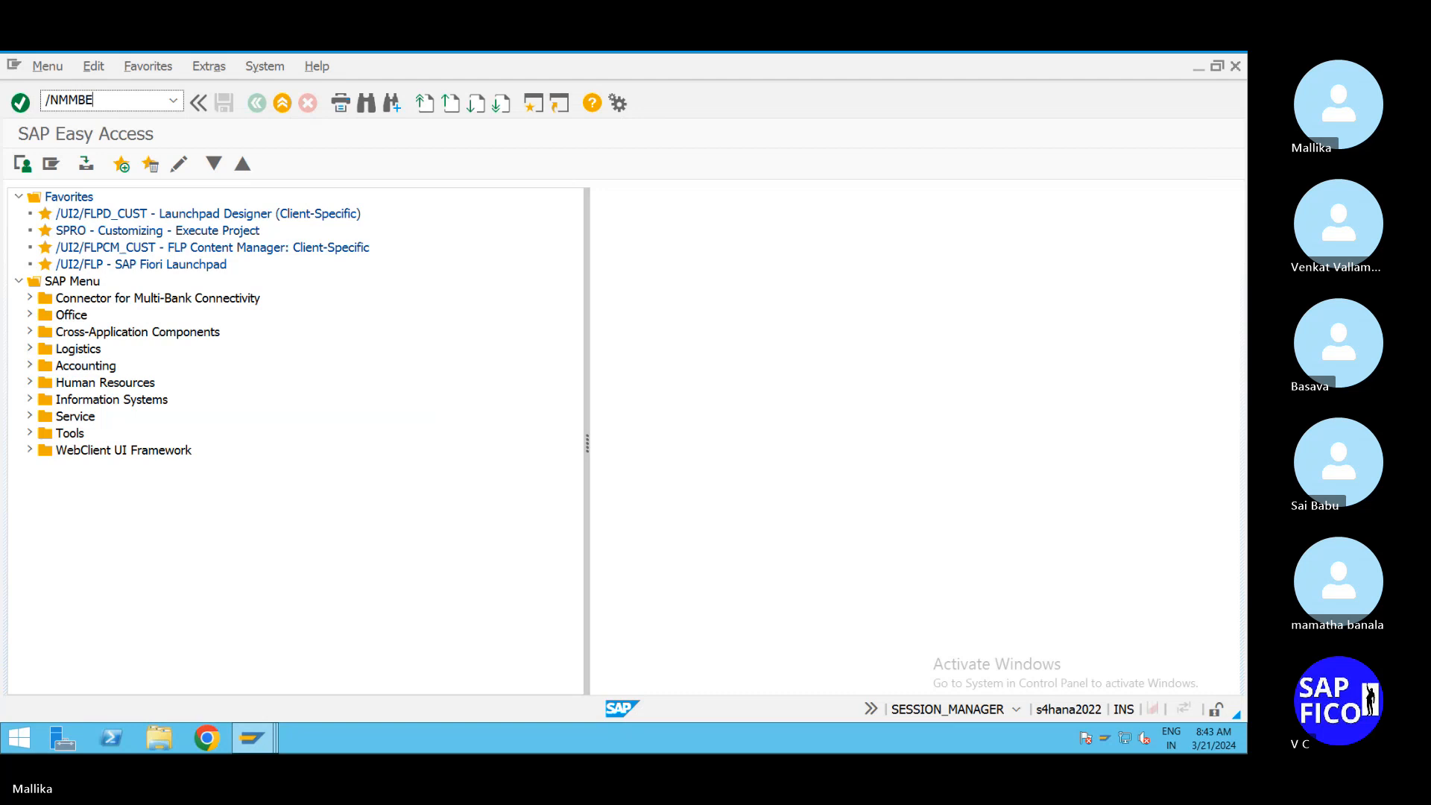
key(Return)
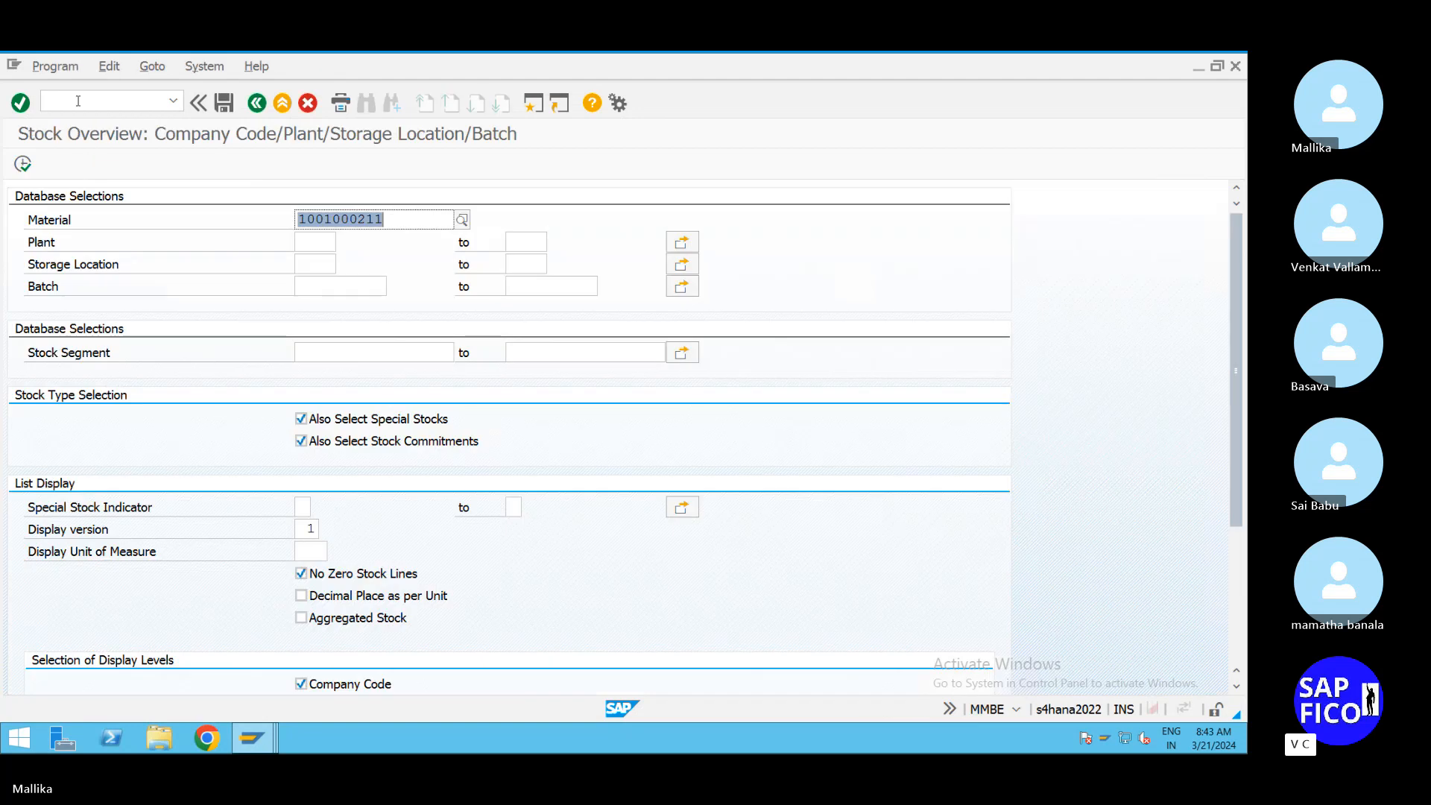
click(22, 163)
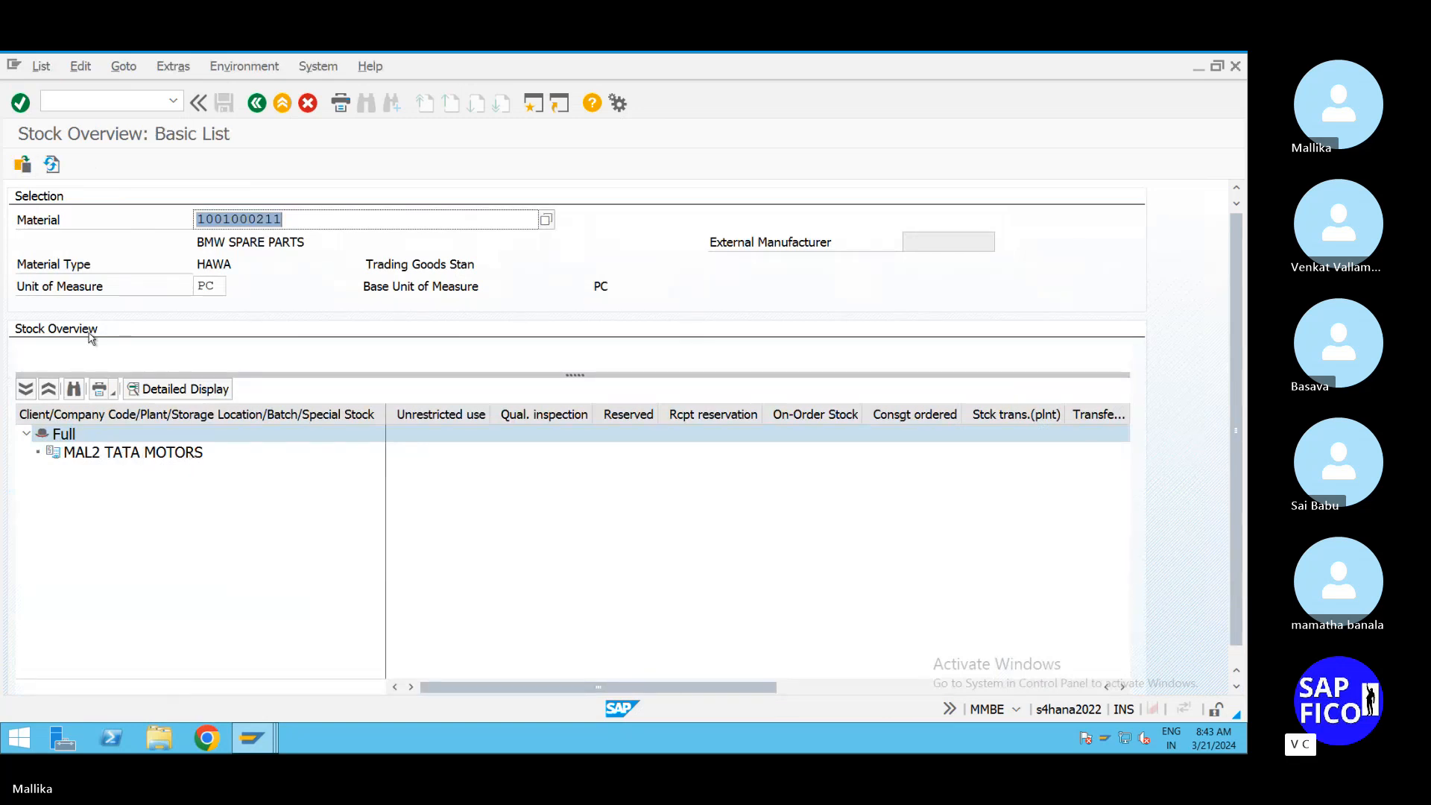
Step: Run transaction ME21N to start a new standard purchase order
click(58, 99)
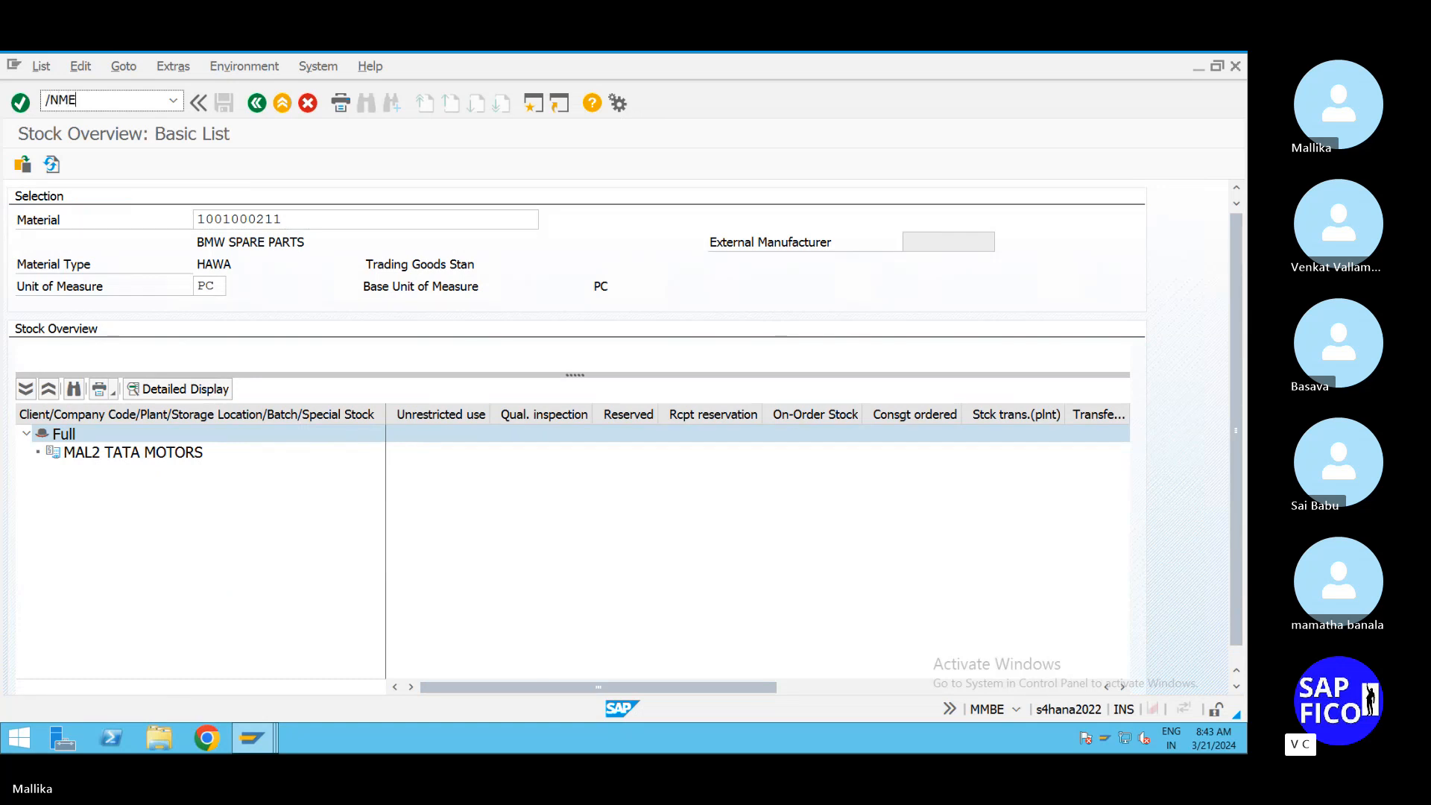
text(21N)
key(Return)
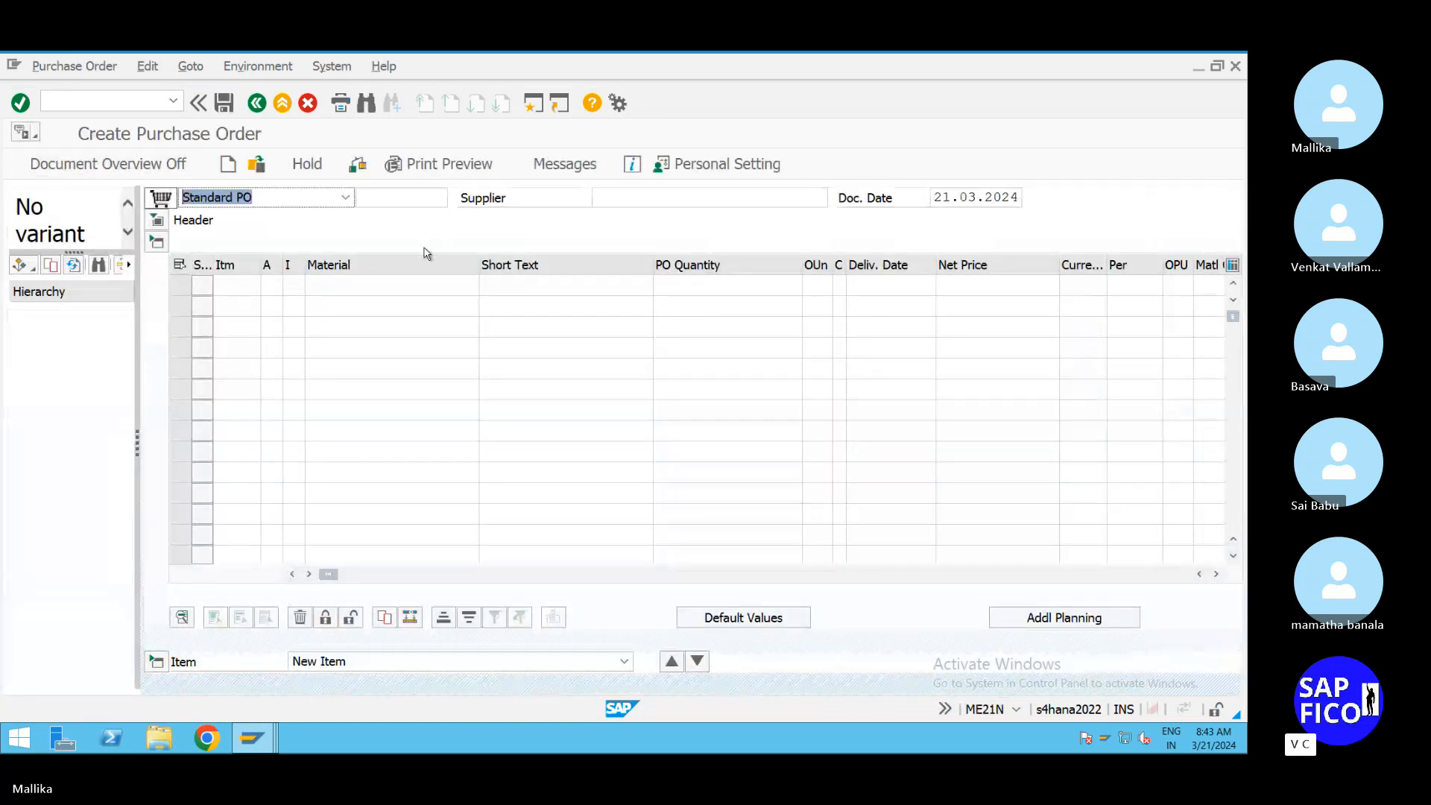
Step: Look up the suppliers of company code MAL2 and assign SAMSUNG as the purchase order's supplier
click(614, 200)
click(614, 201)
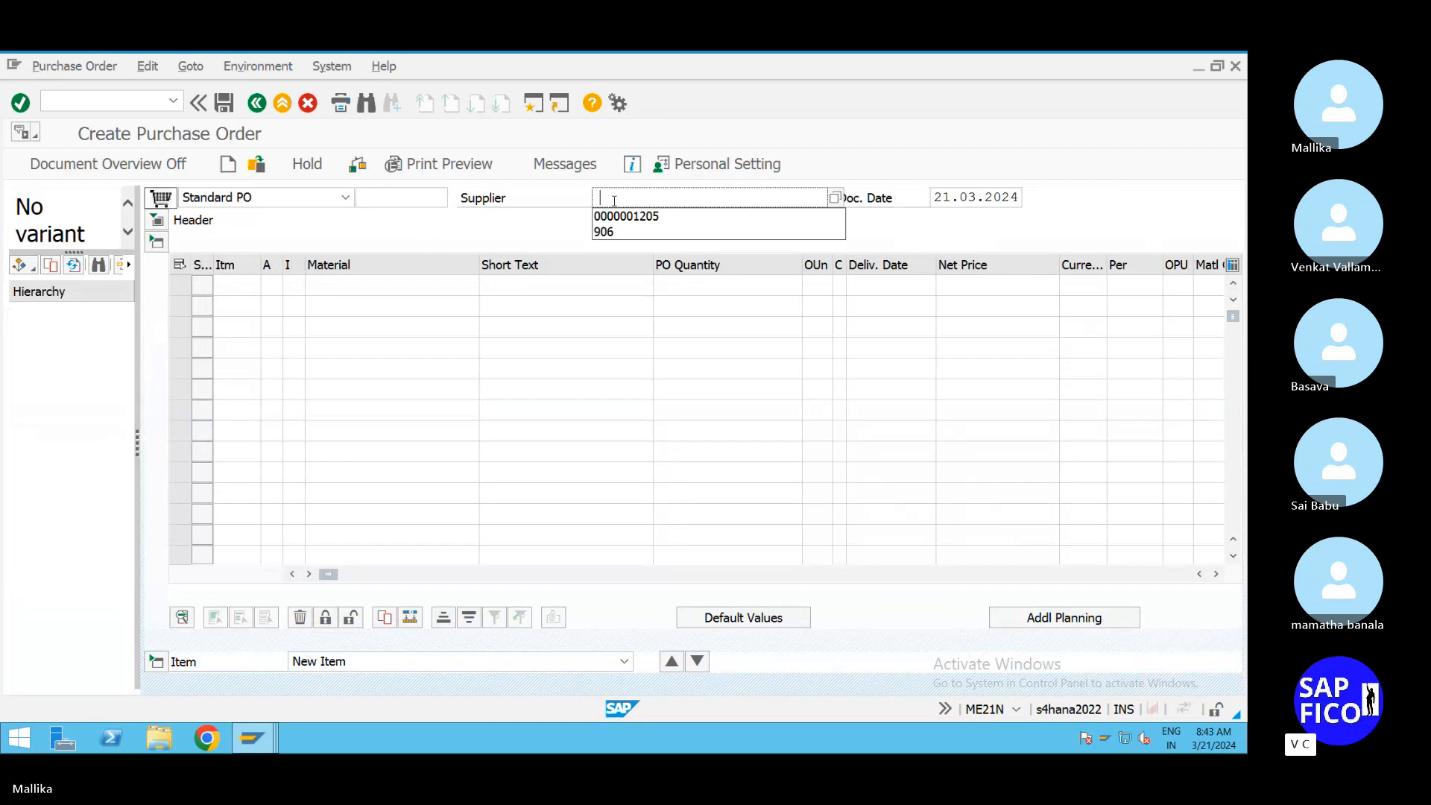
click(667, 193)
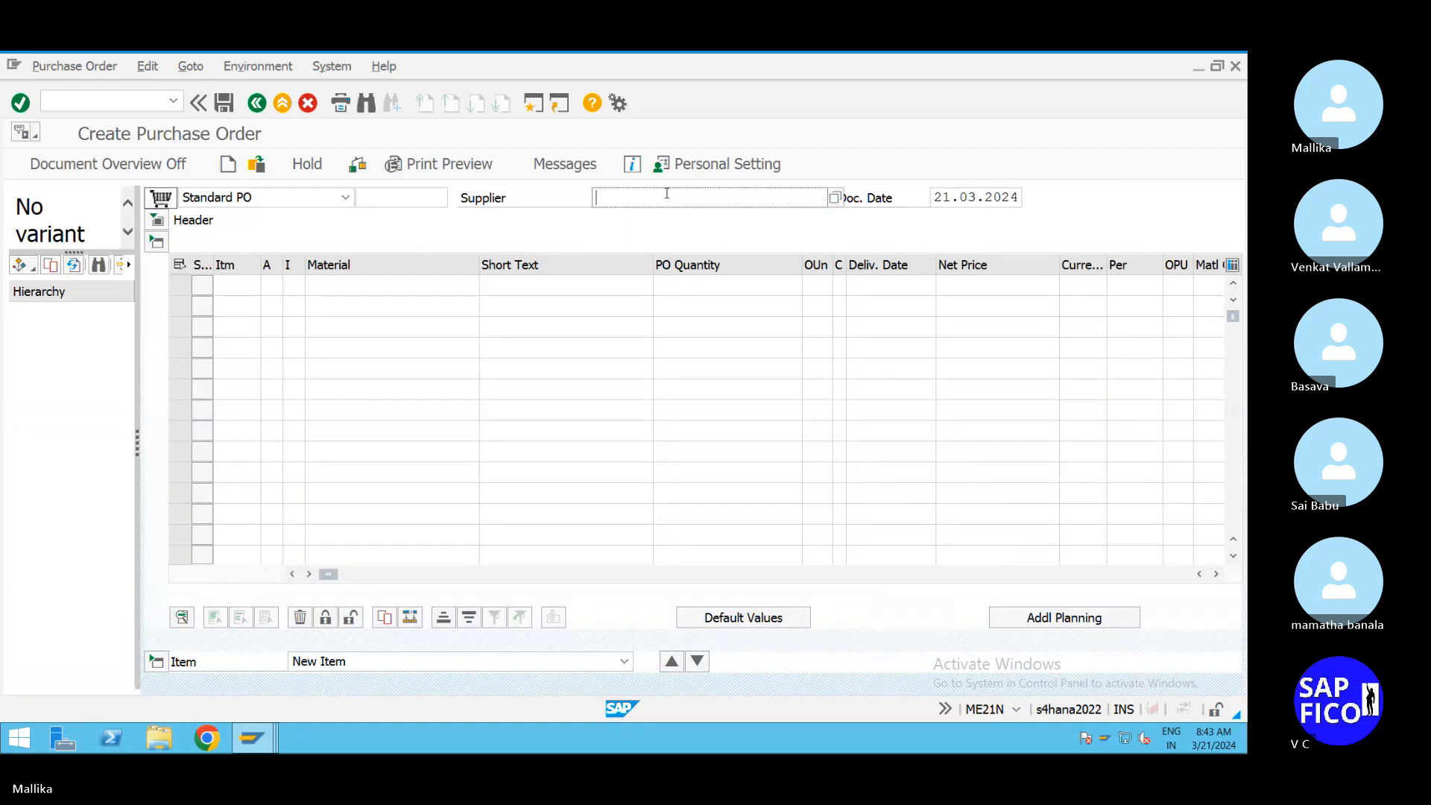
click(835, 199)
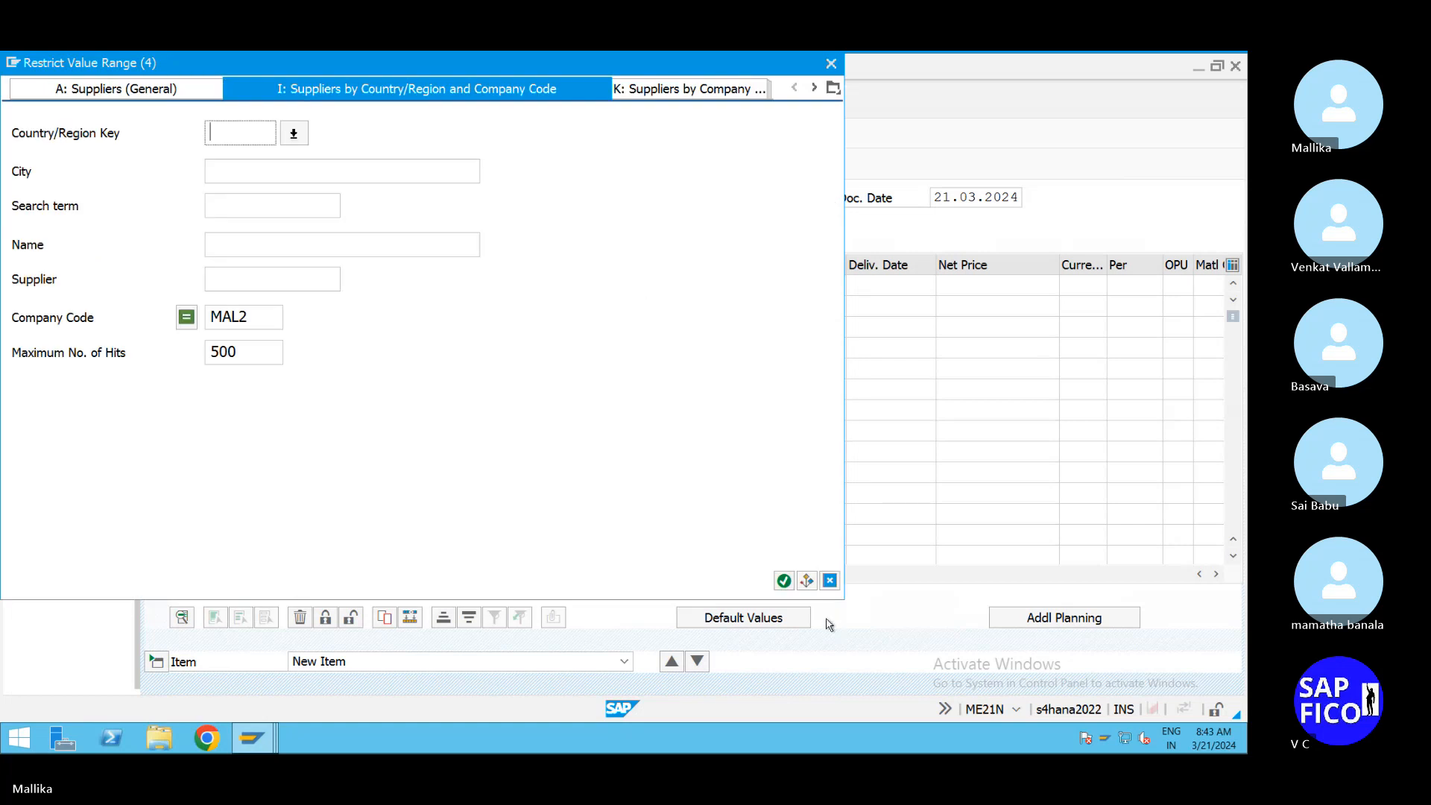
click(784, 581)
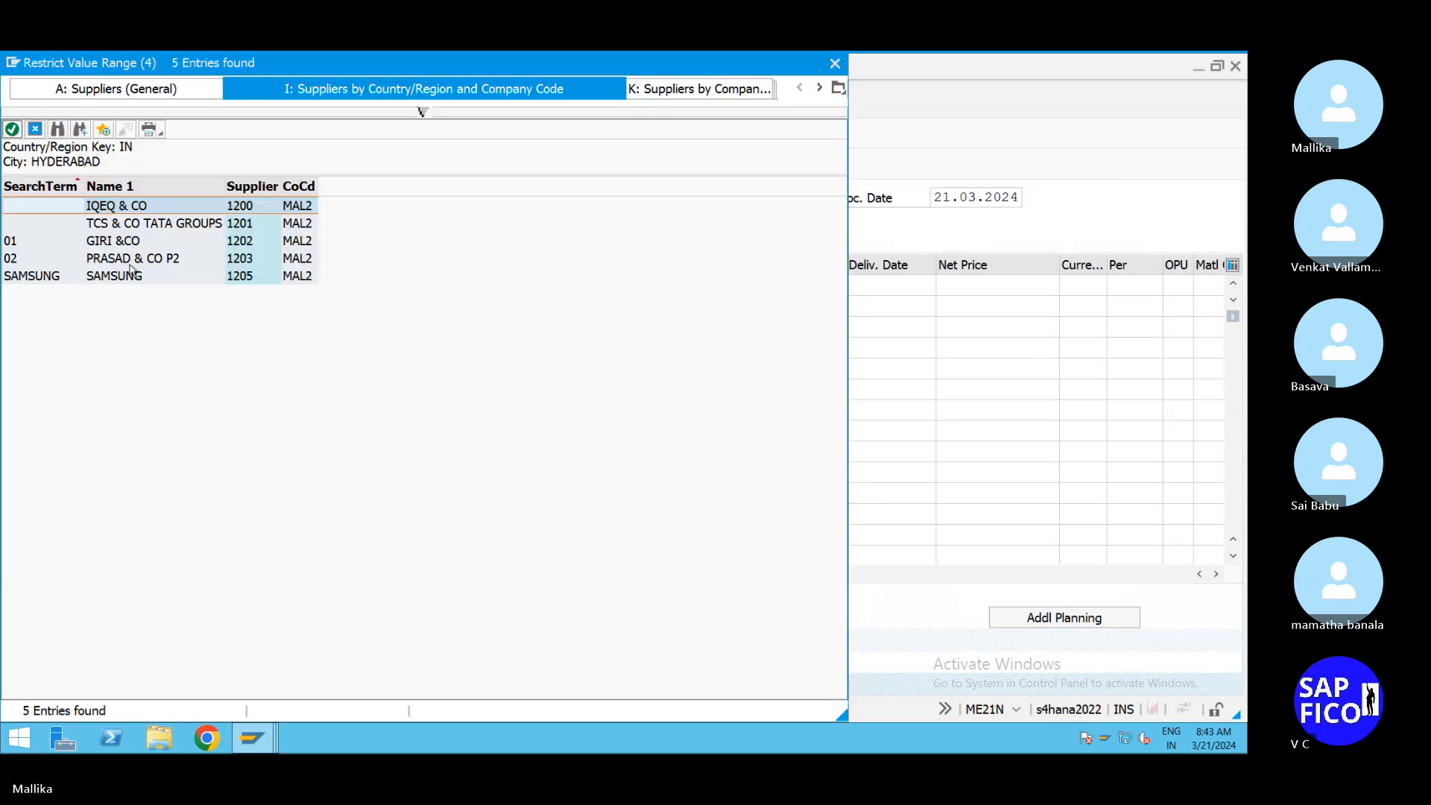
double_click(123, 277)
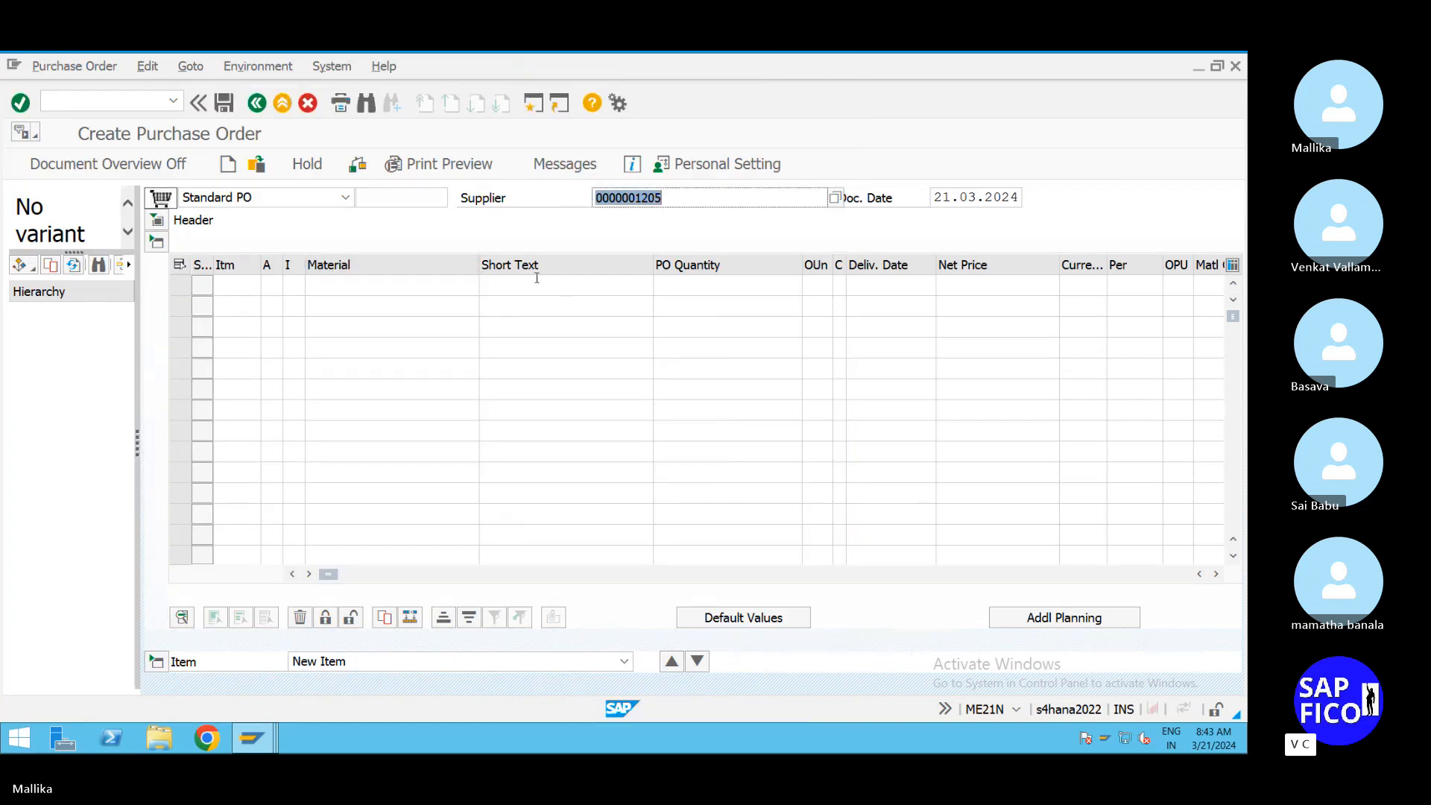
key(Return)
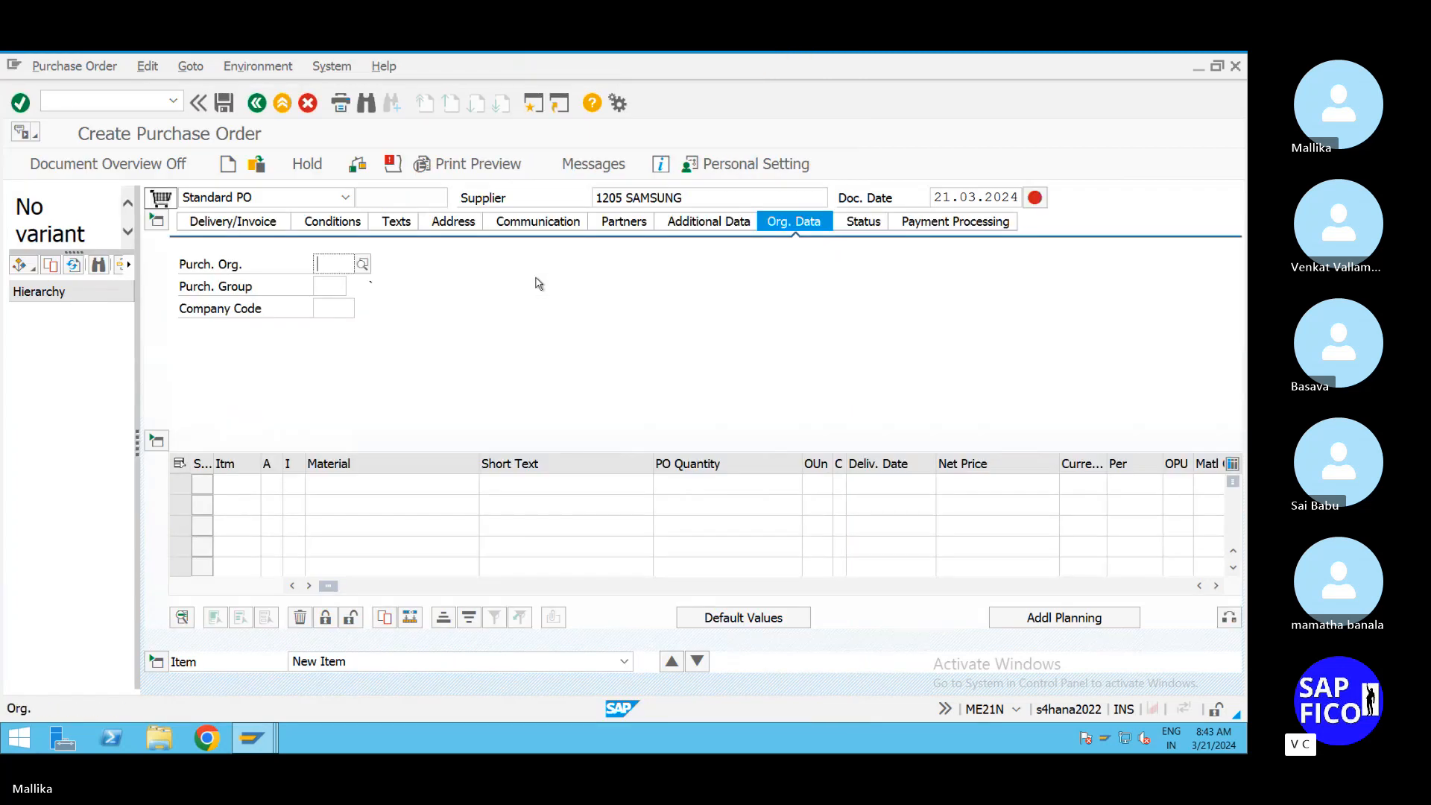
Step: Set the order's organizational data to purchasing organization MALP, purchasing group MGP and company code MAL2
click(331, 282)
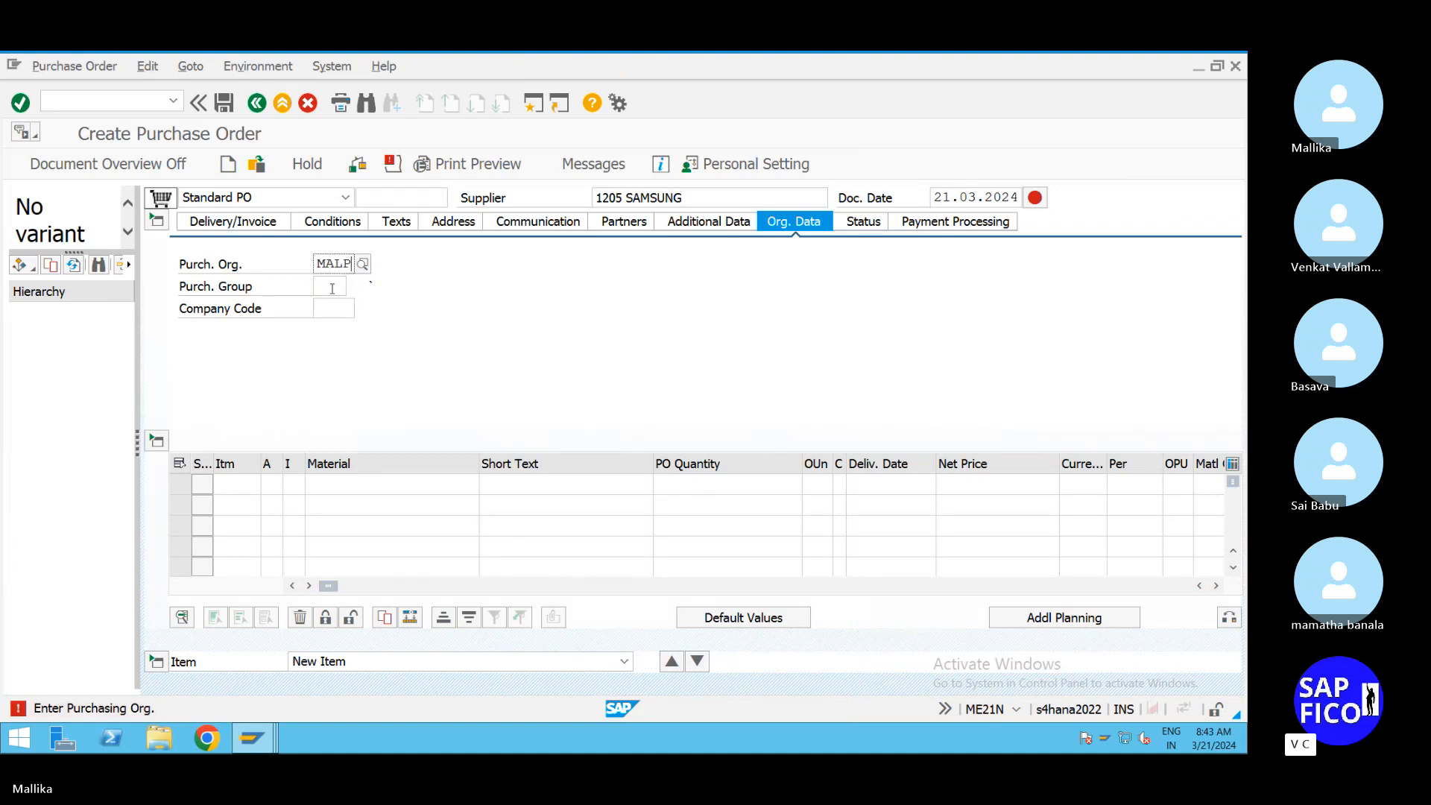
click(328, 287)
click(334, 306)
click(328, 308)
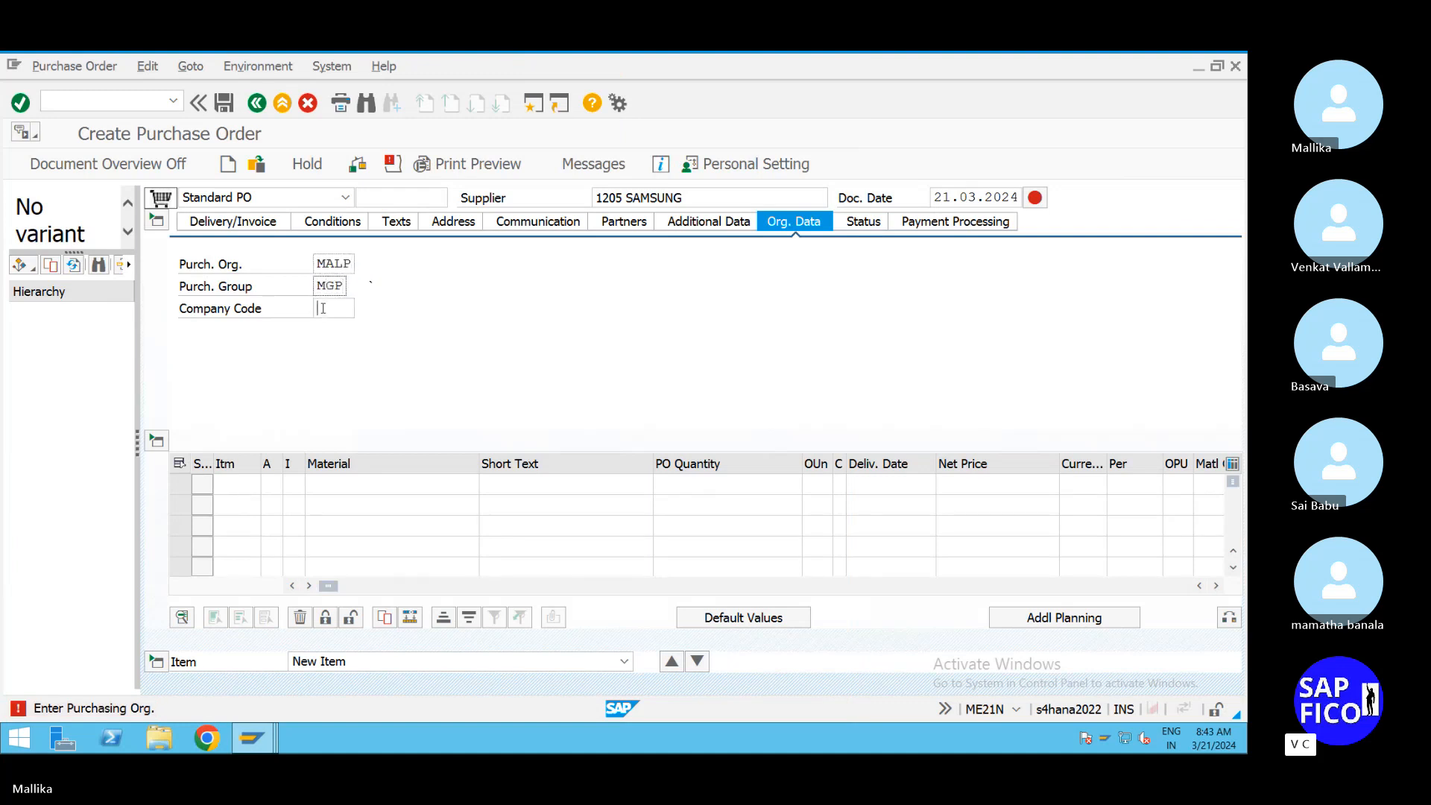
click(328, 326)
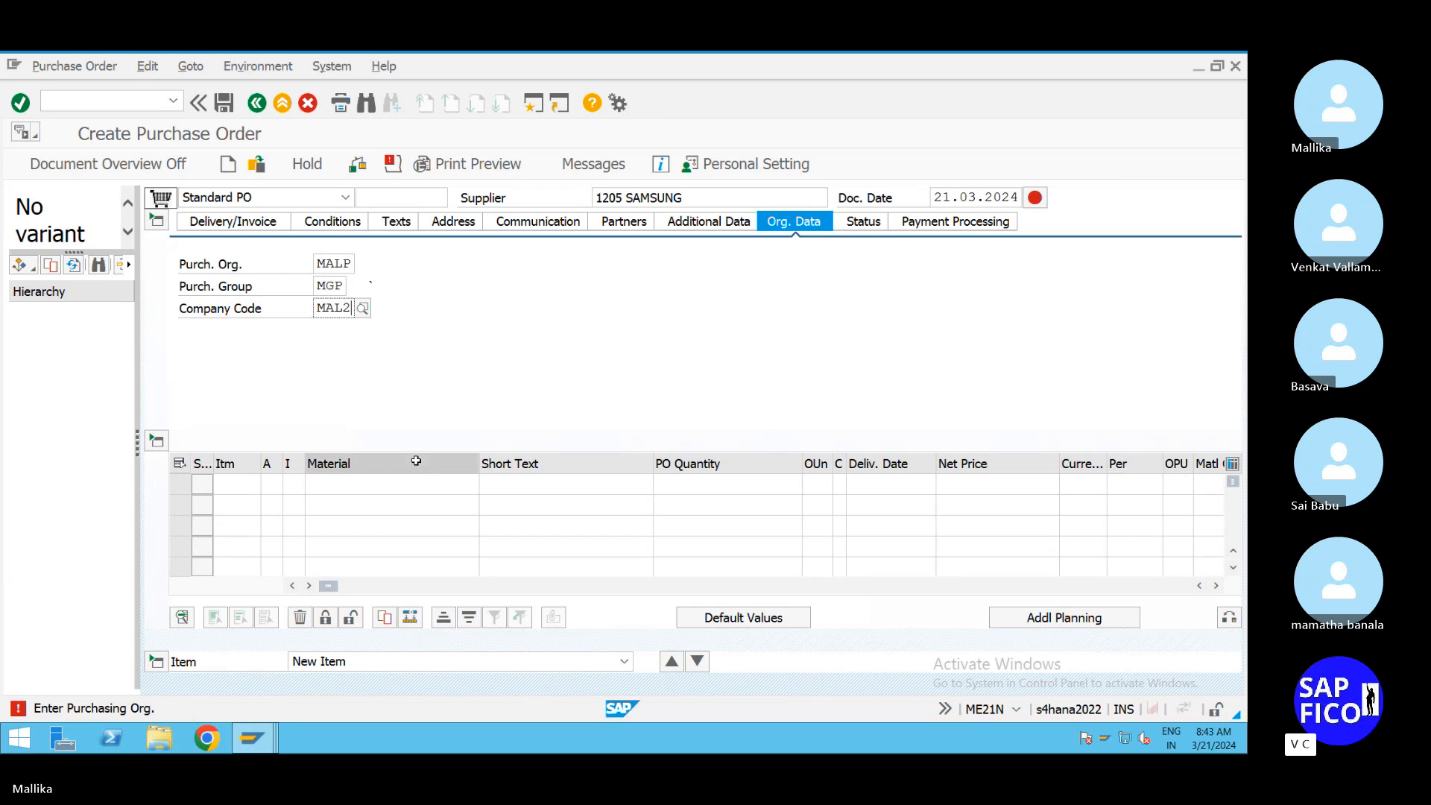
key(Return)
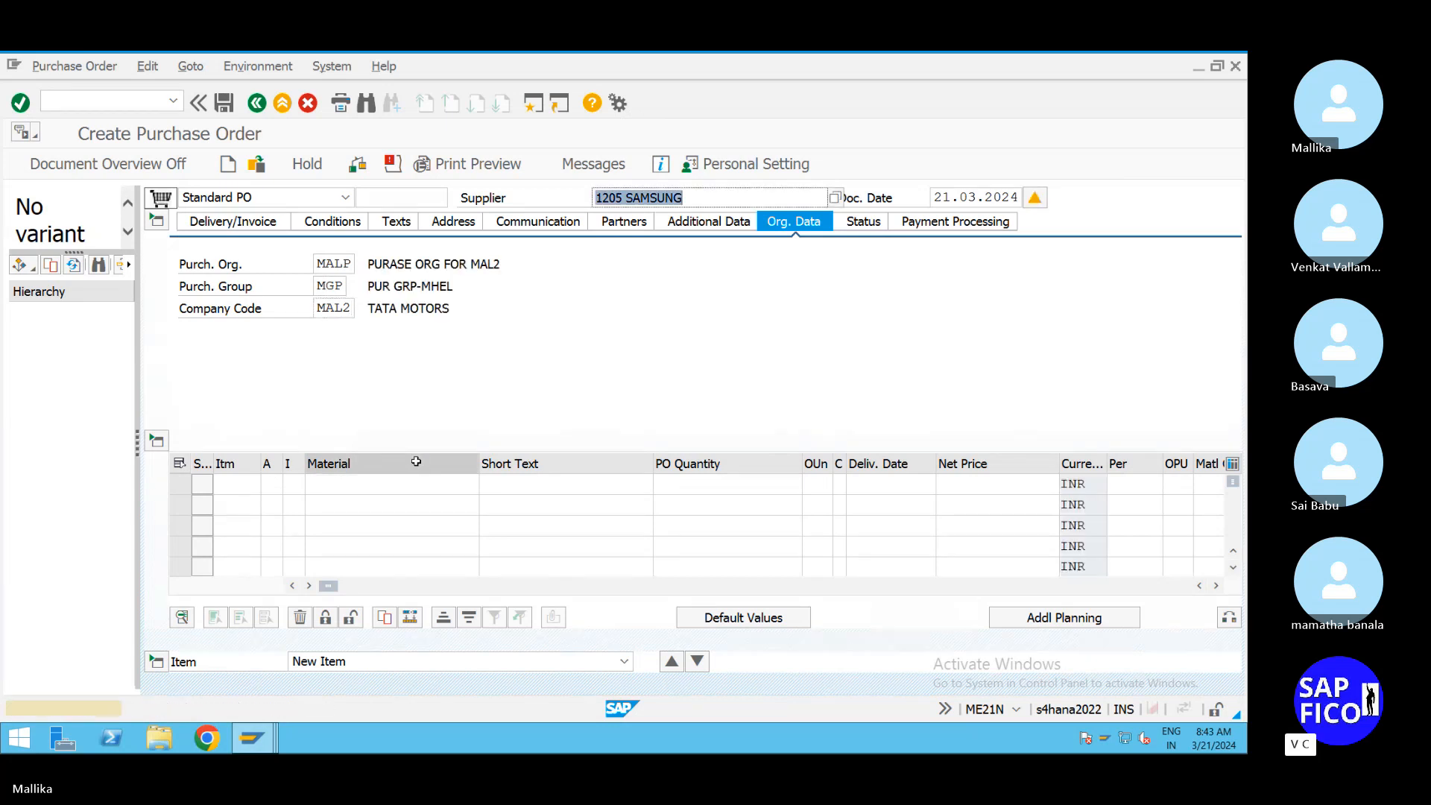
Step: Set the item number of the first purchase order line to 26
click(237, 486)
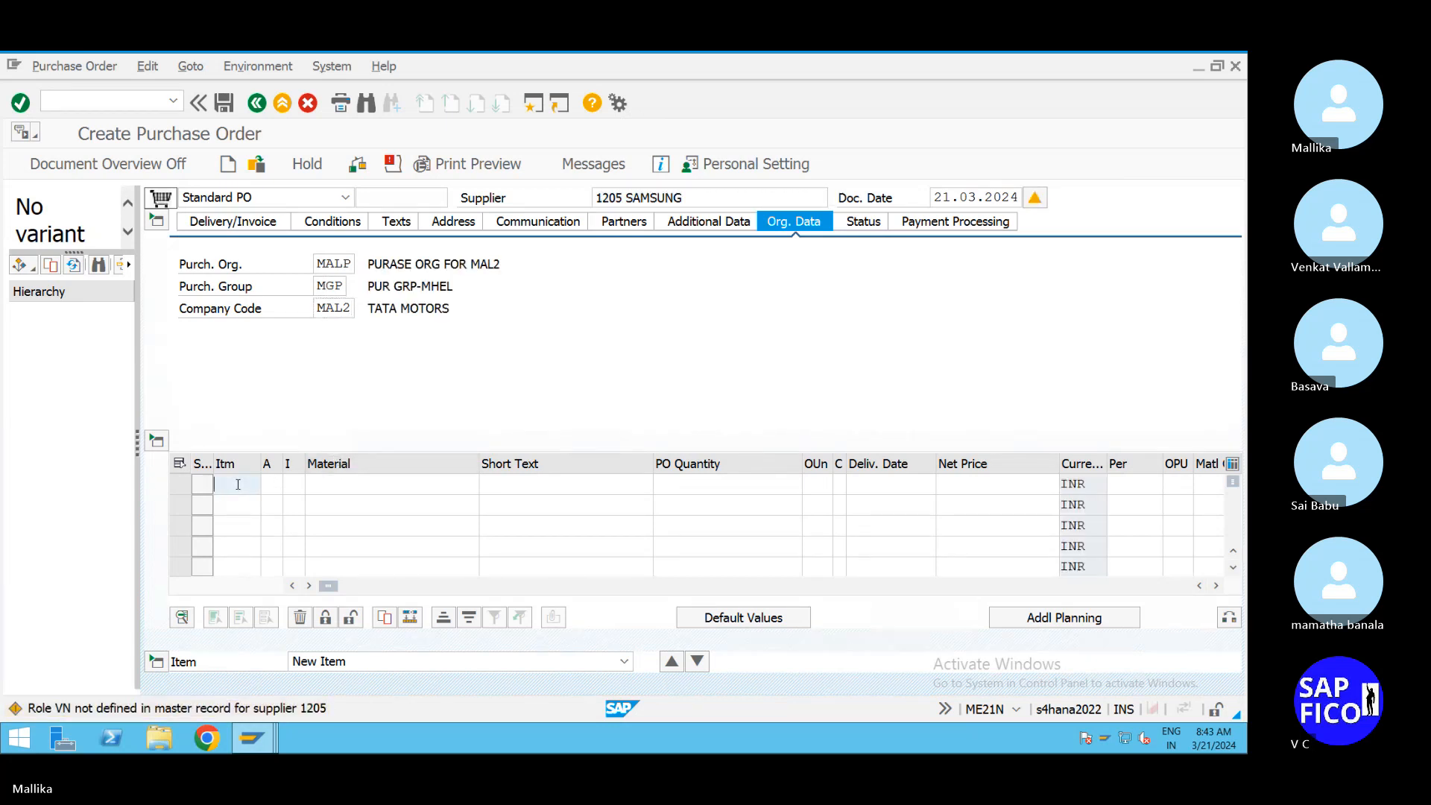
text(10)
key(Tab)
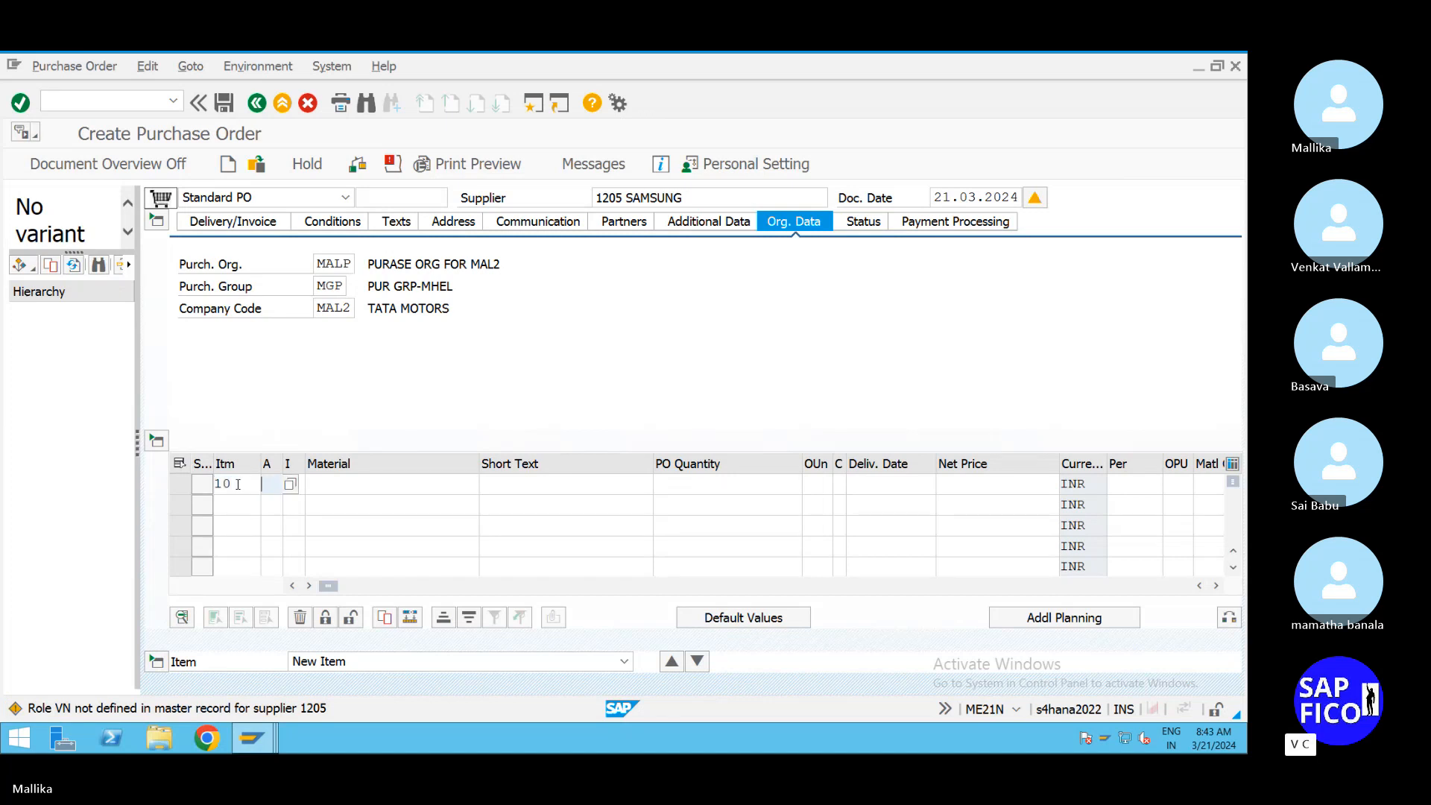
double_click(238, 485)
text(1)
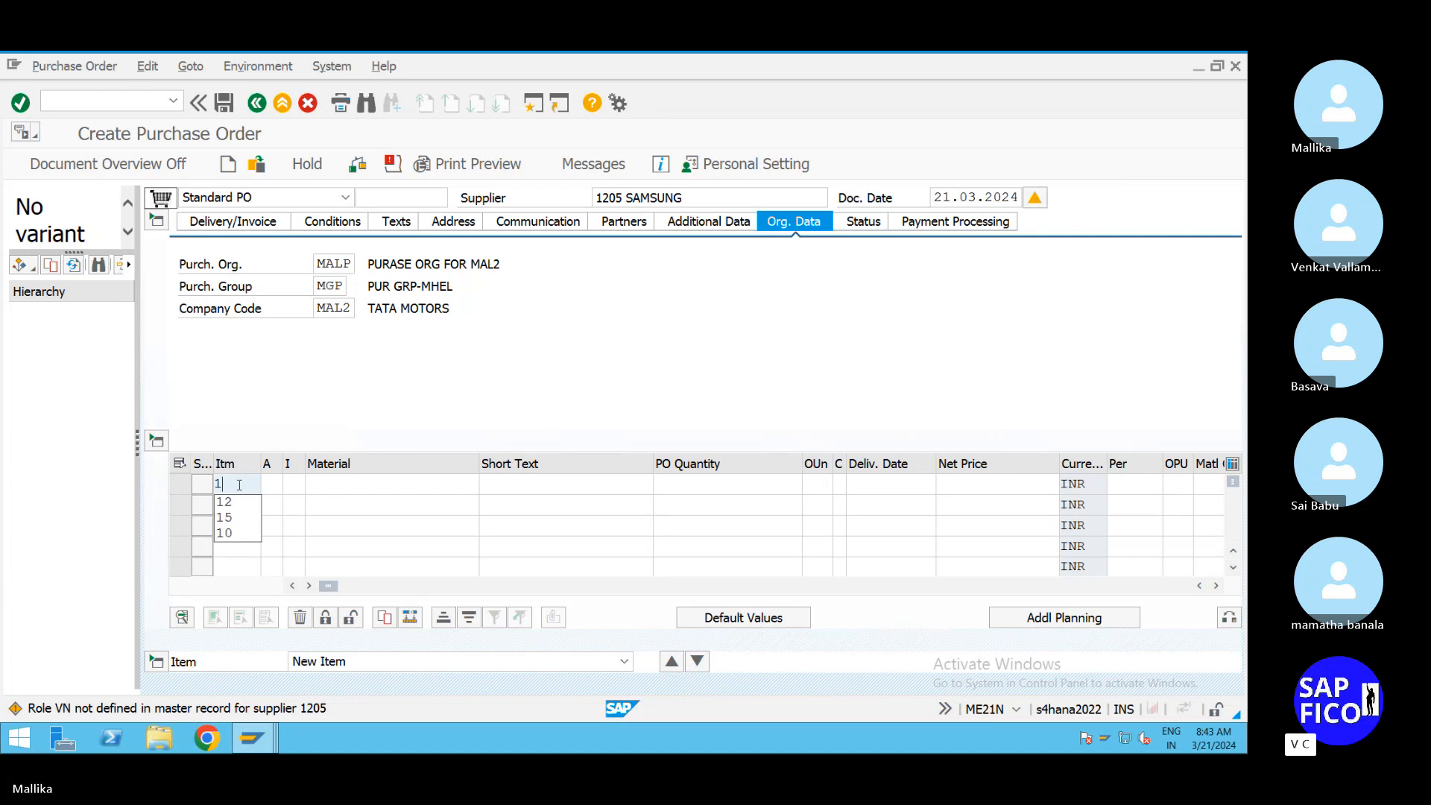
key(BackSpace)
text(26)
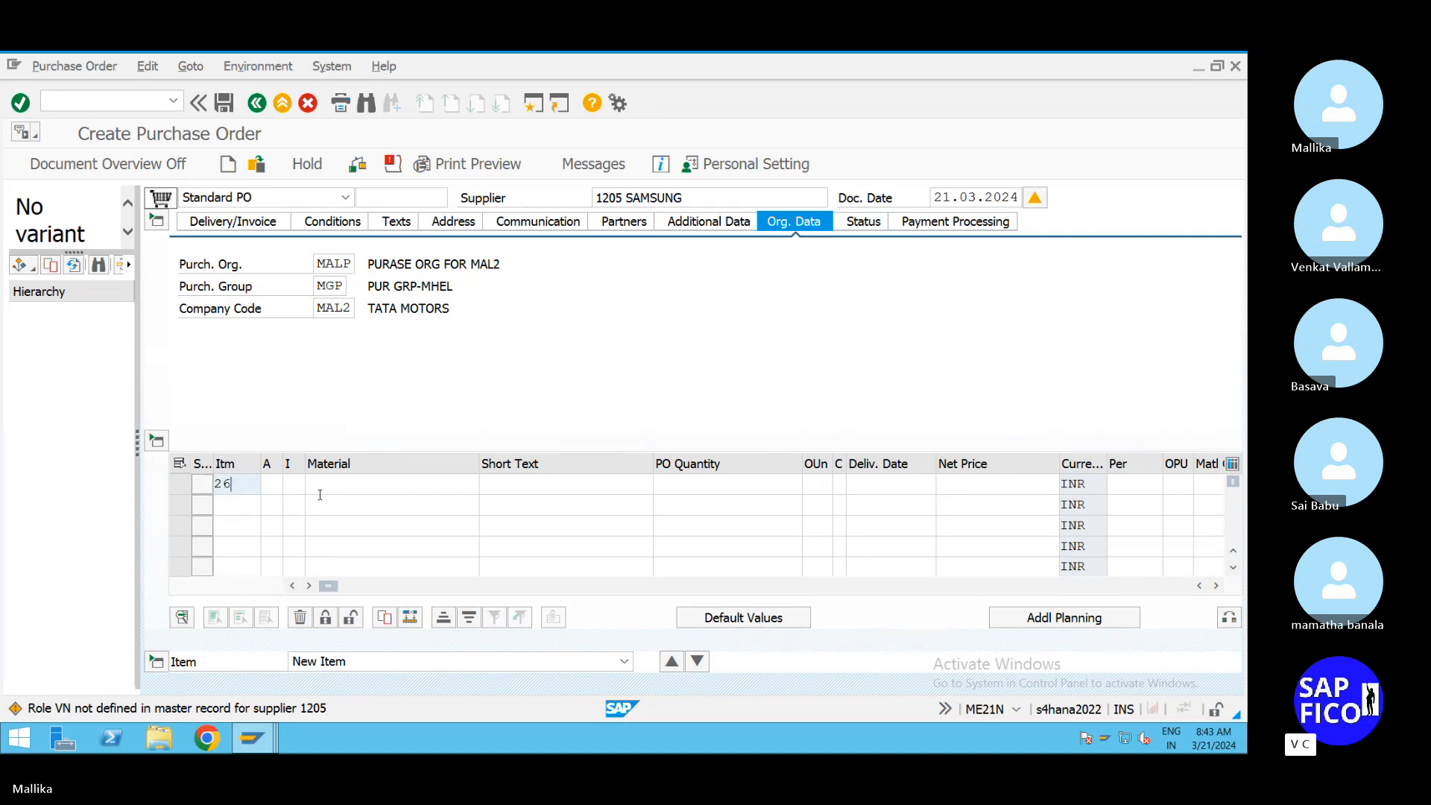
click(322, 482)
text(1)
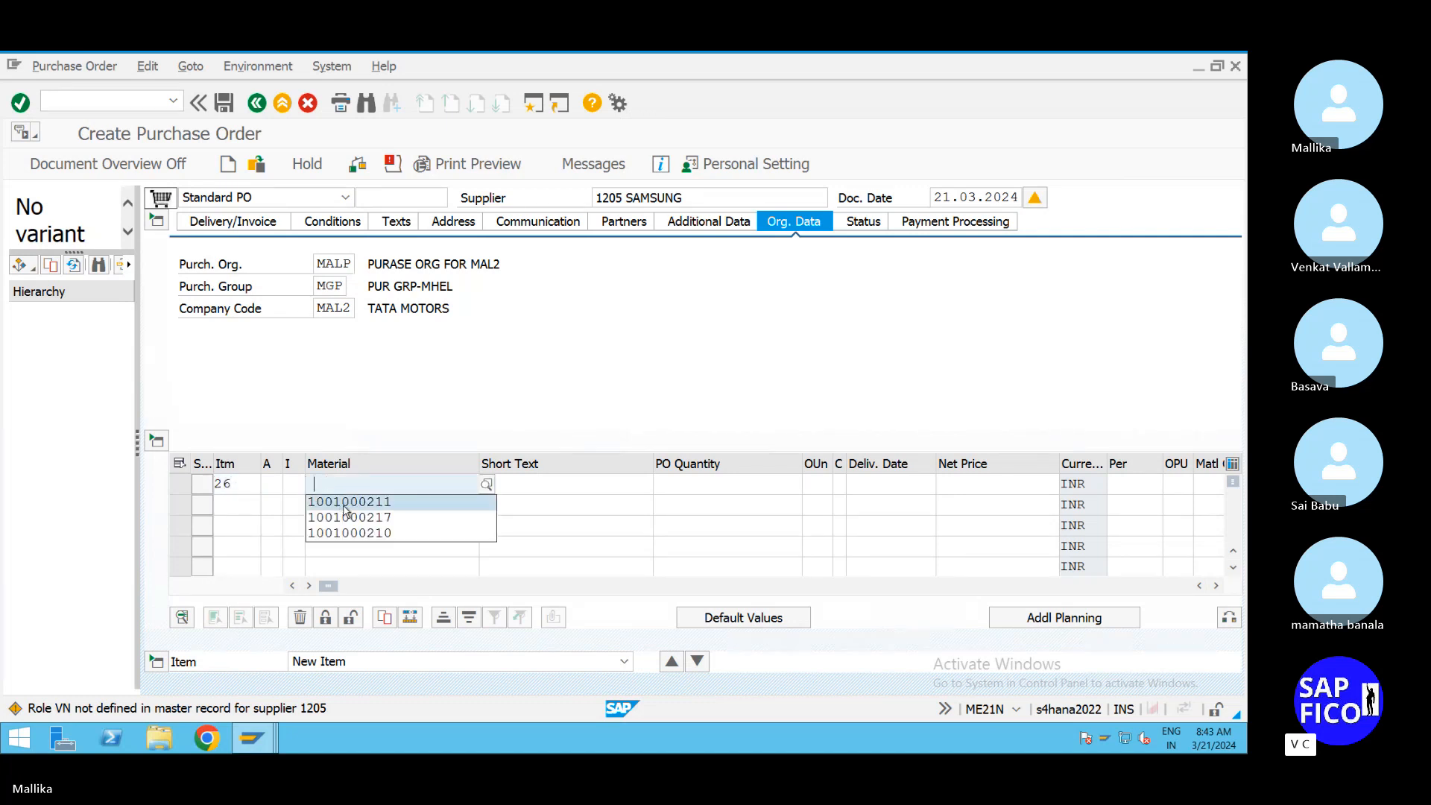
click(346, 503)
click(529, 483)
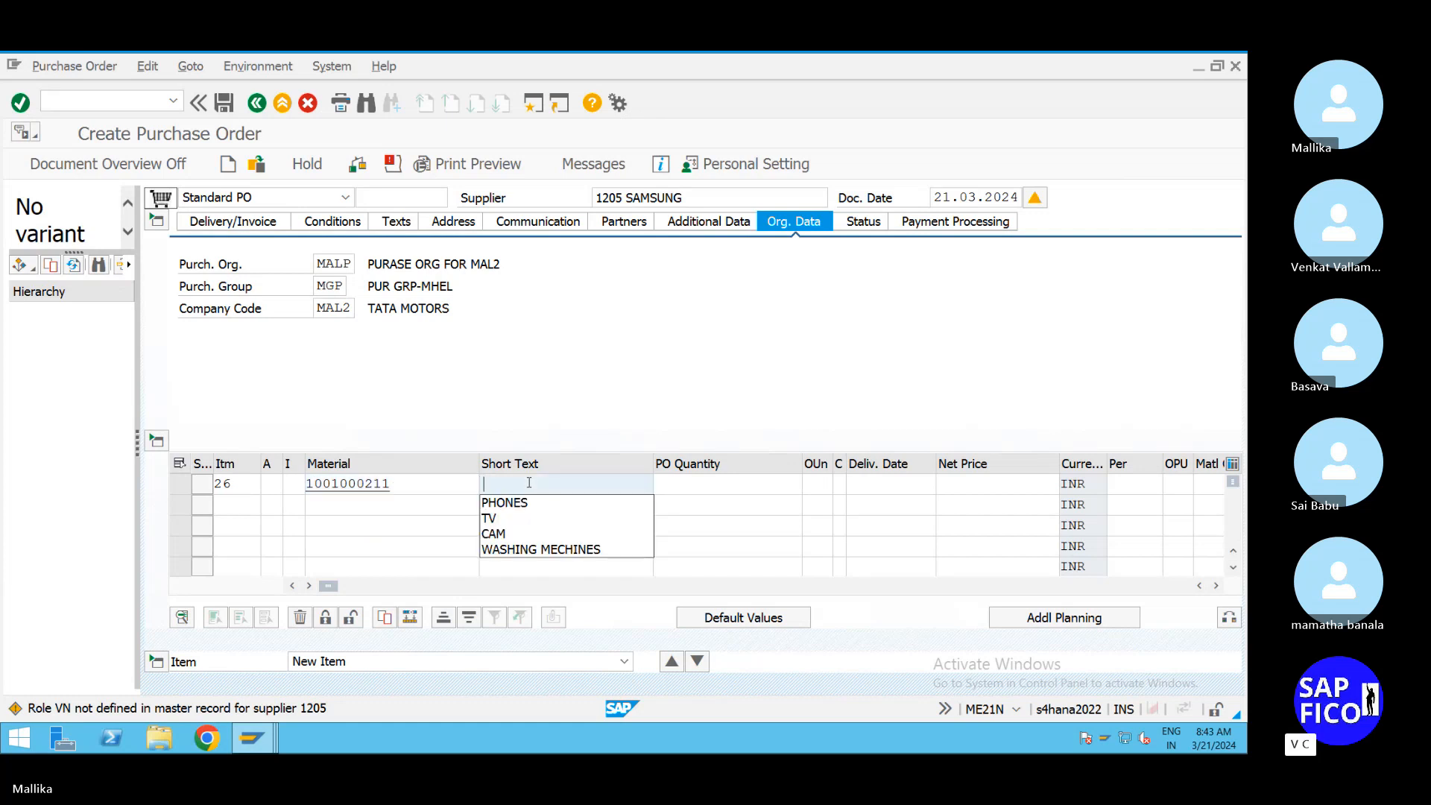
click(507, 533)
click(677, 483)
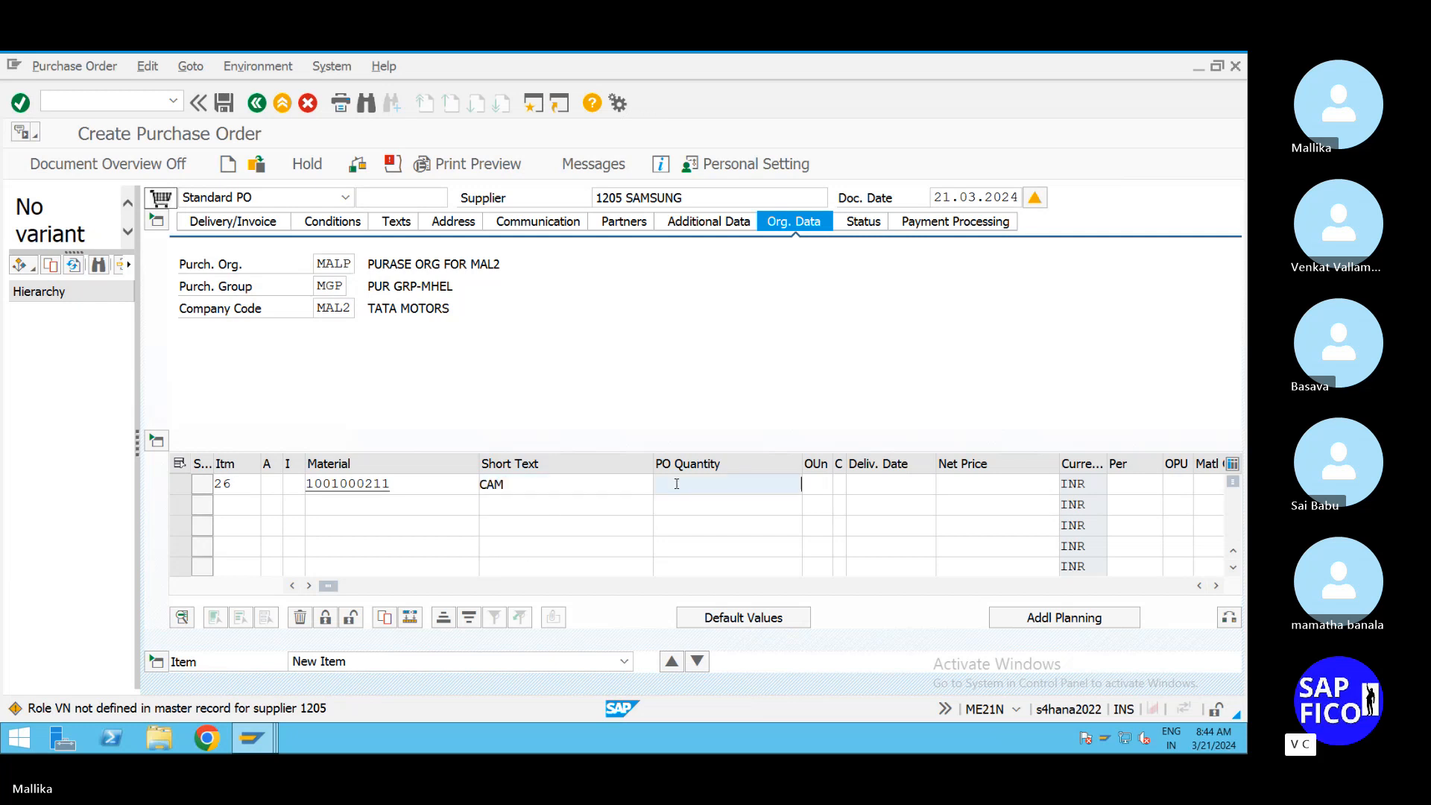
text(10)
Step: Set item 26's delivery date to 22.03.2024 and its net price to 20000
click(890, 481)
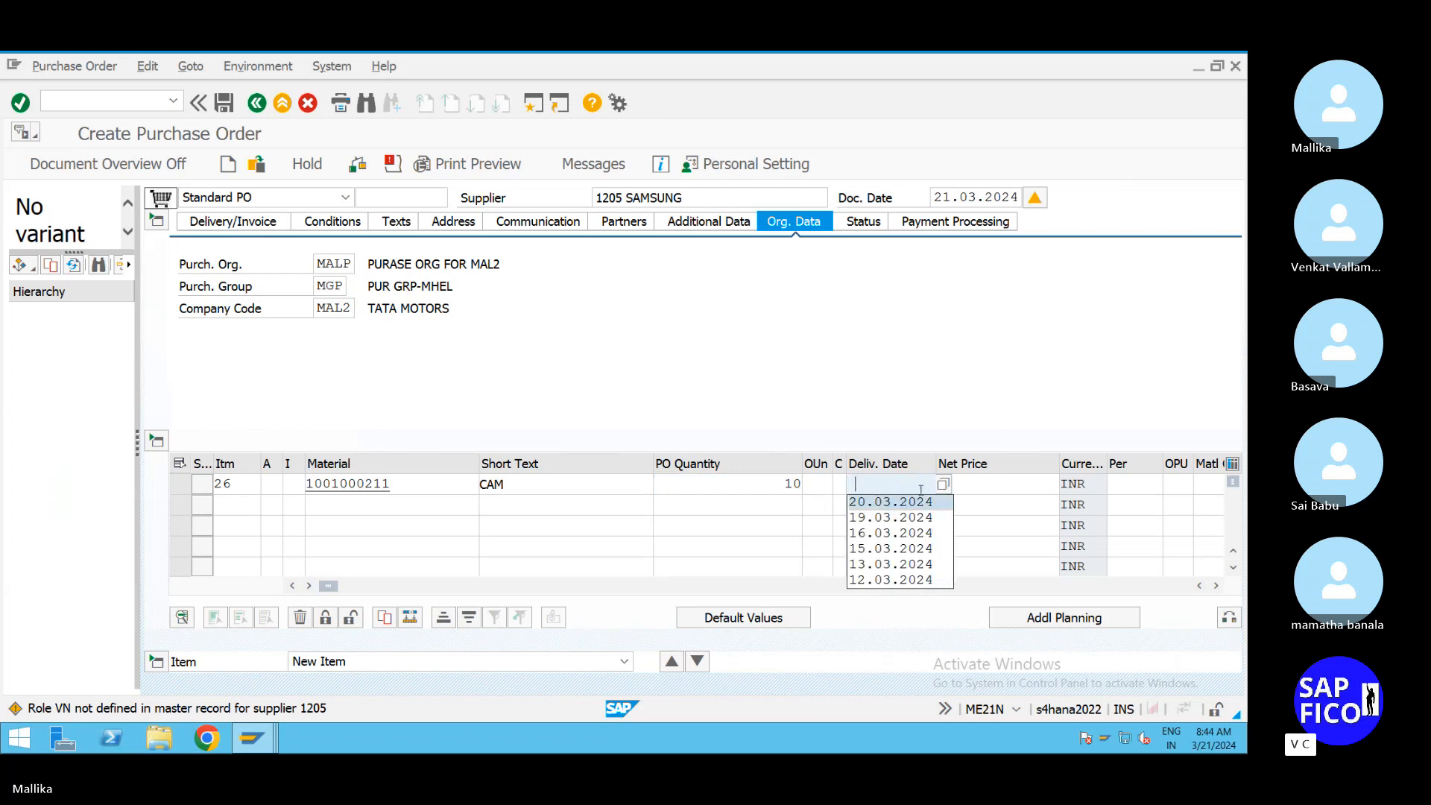
click(943, 485)
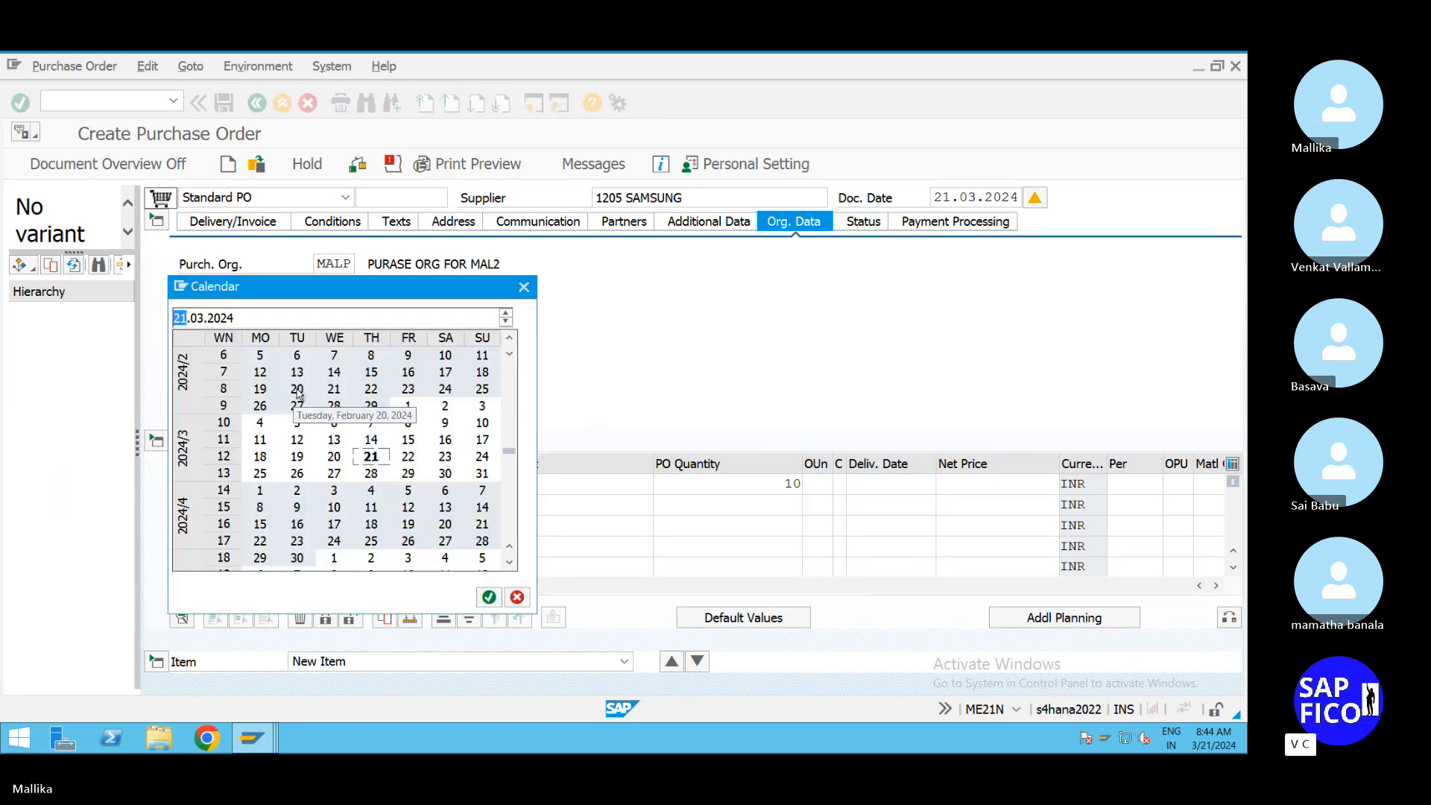
double_click(372, 457)
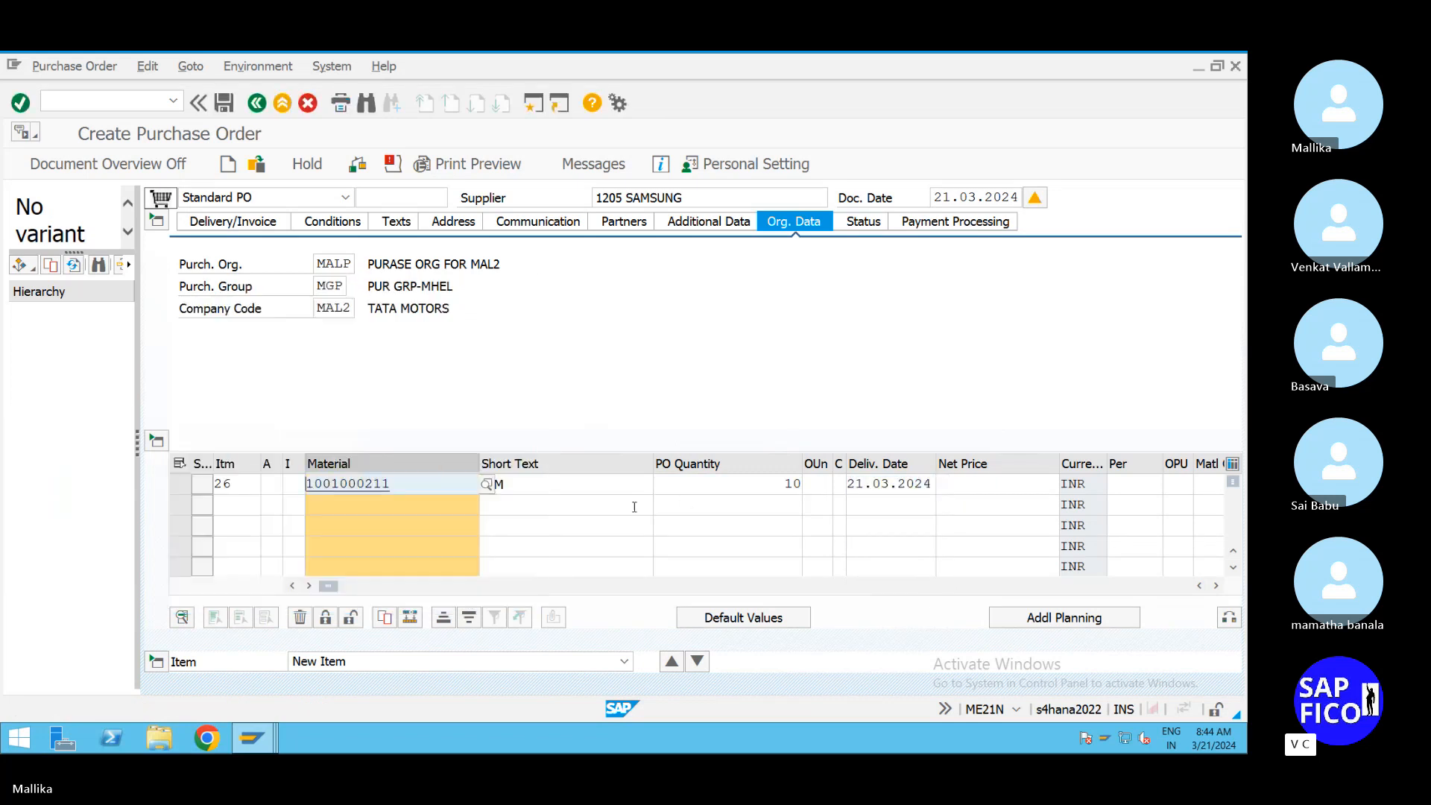
click(865, 486)
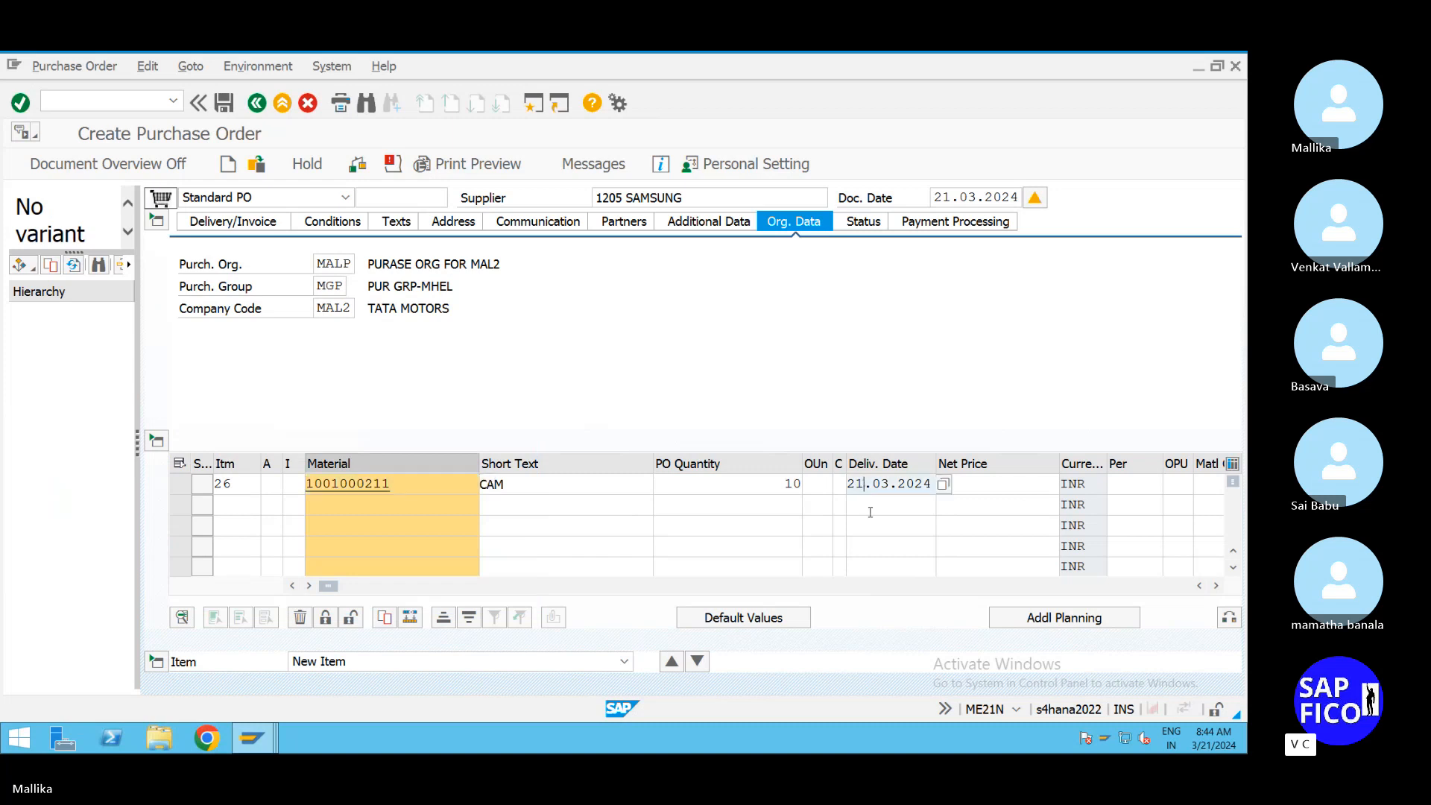
key(BackSpace)
text(2)
click(961, 490)
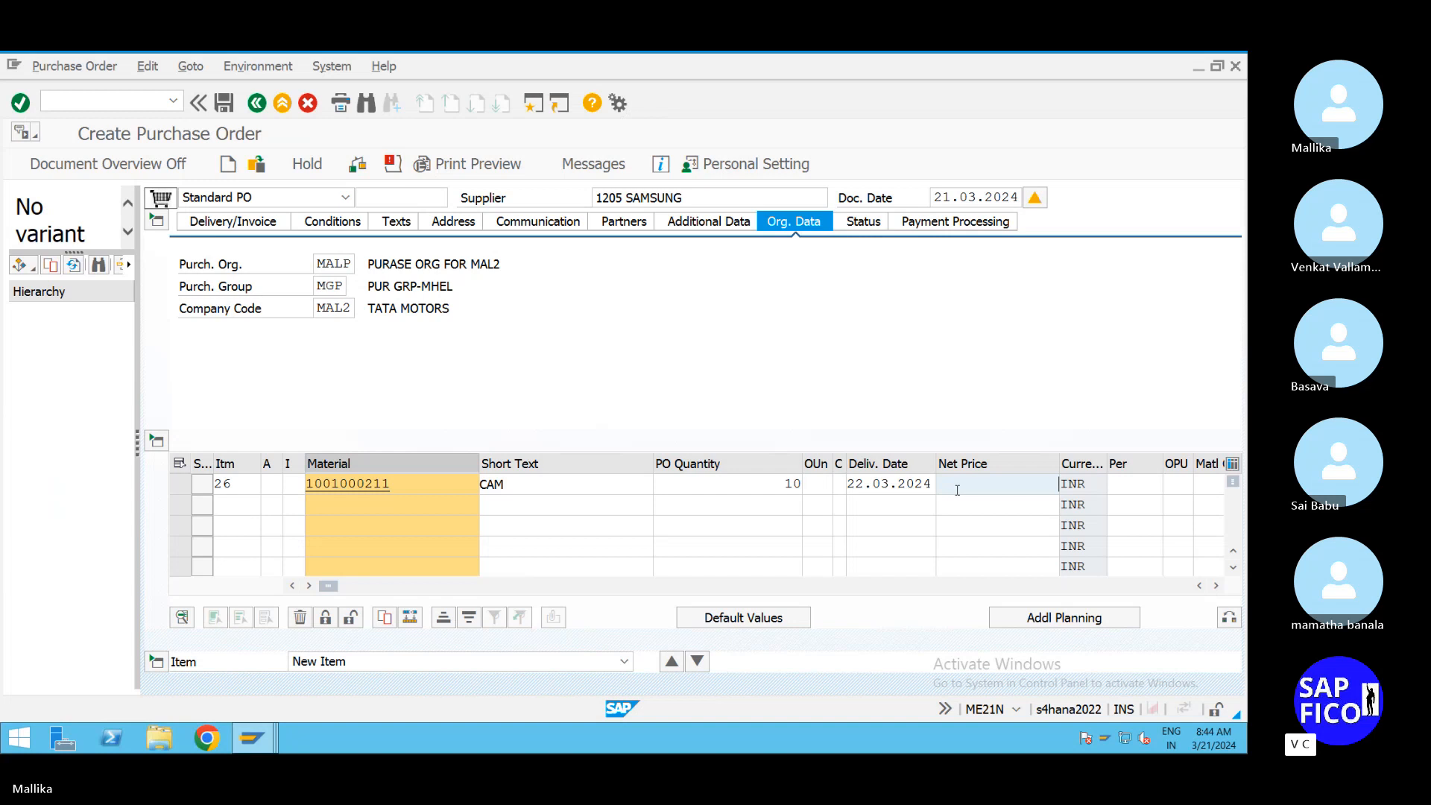
text(20000)
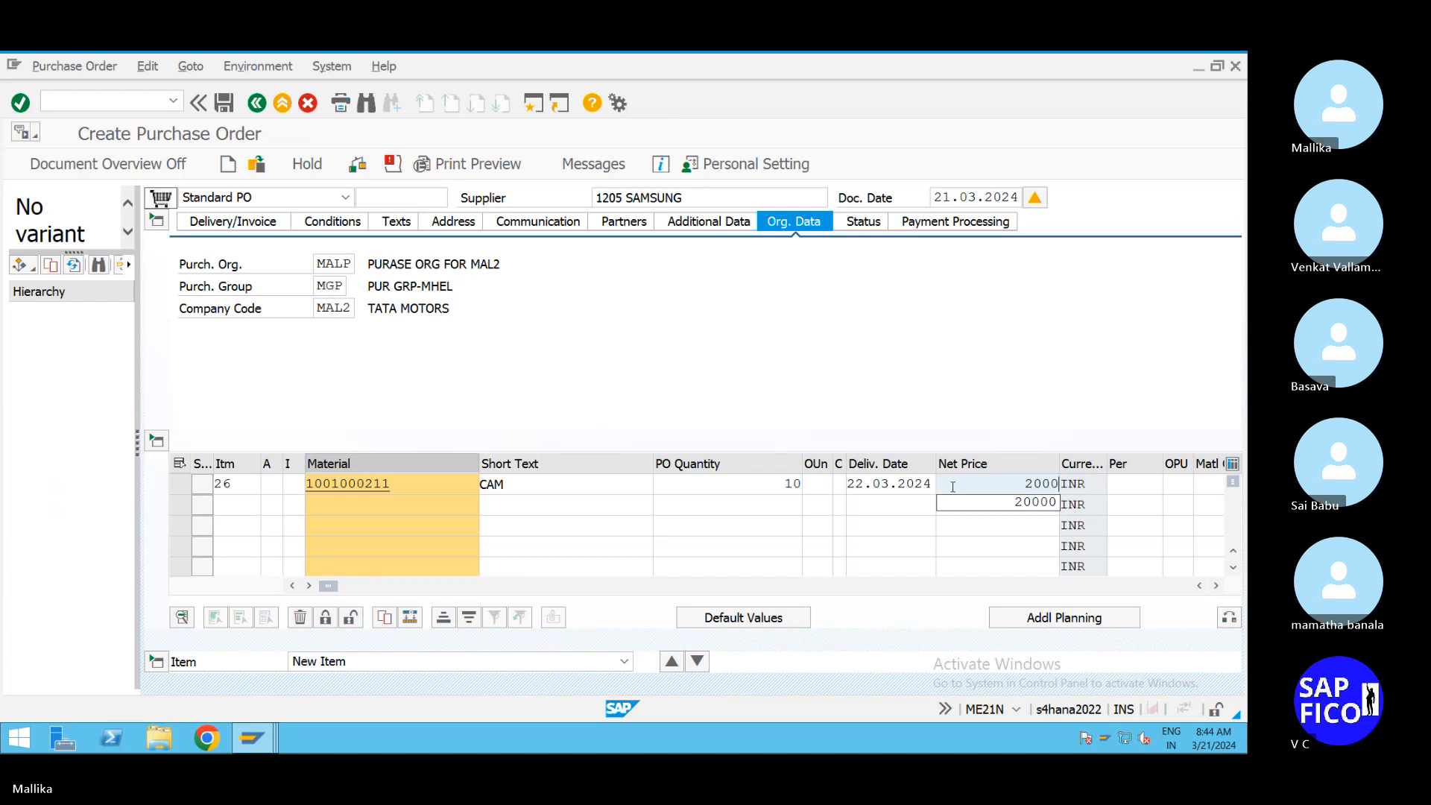
Step: Assign material group 01 to item 26
click(1216, 587)
click(1215, 587)
click(1215, 586)
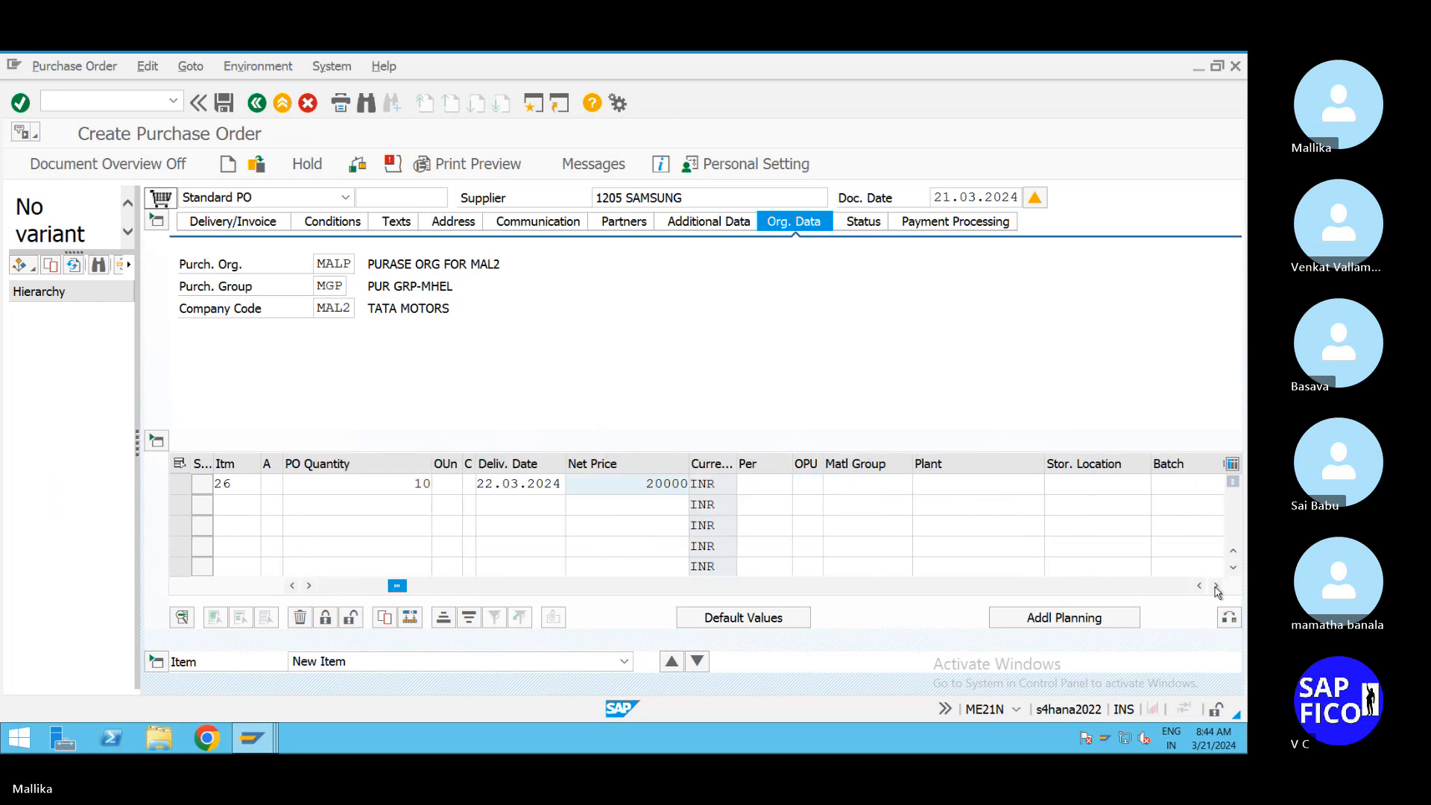
click(947, 486)
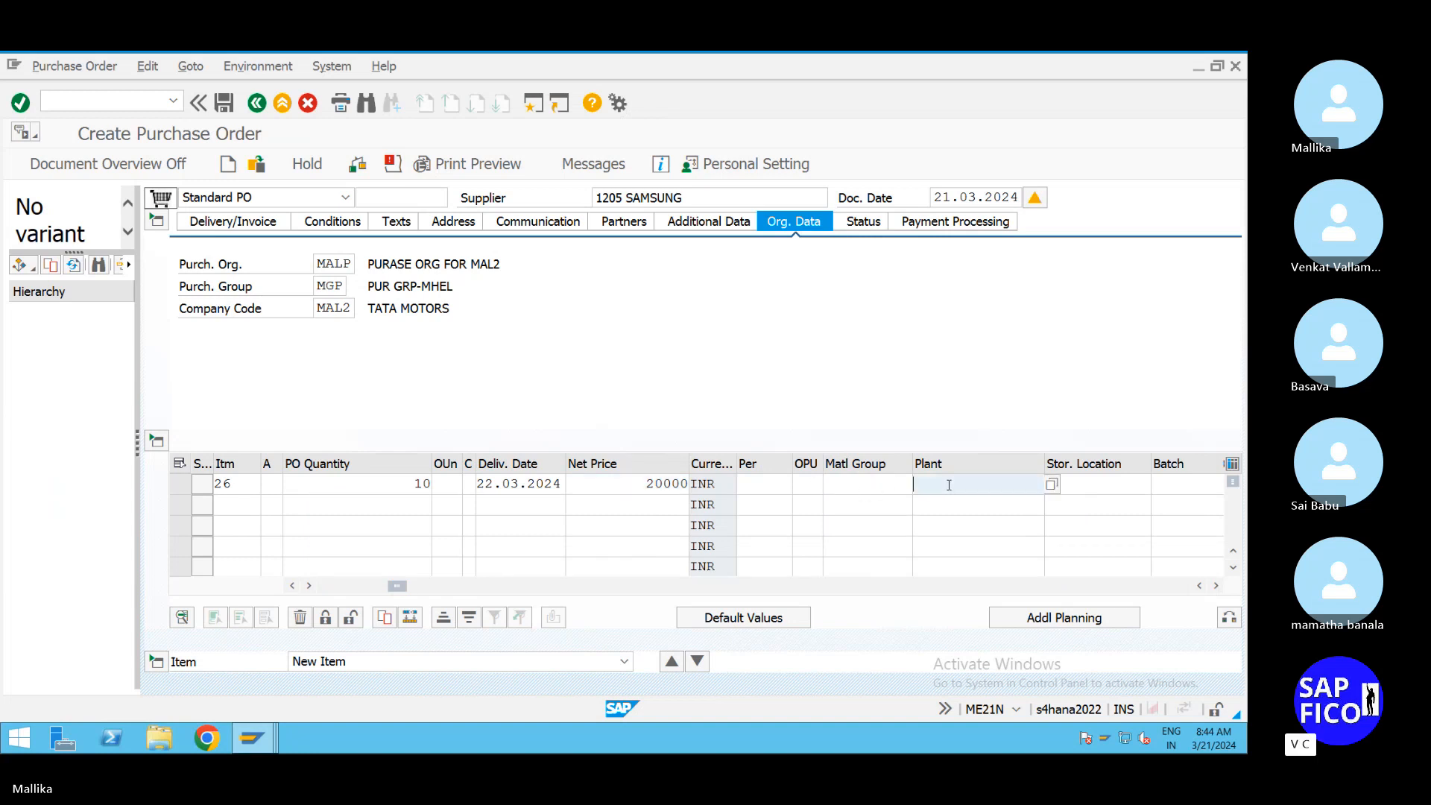
click(878, 484)
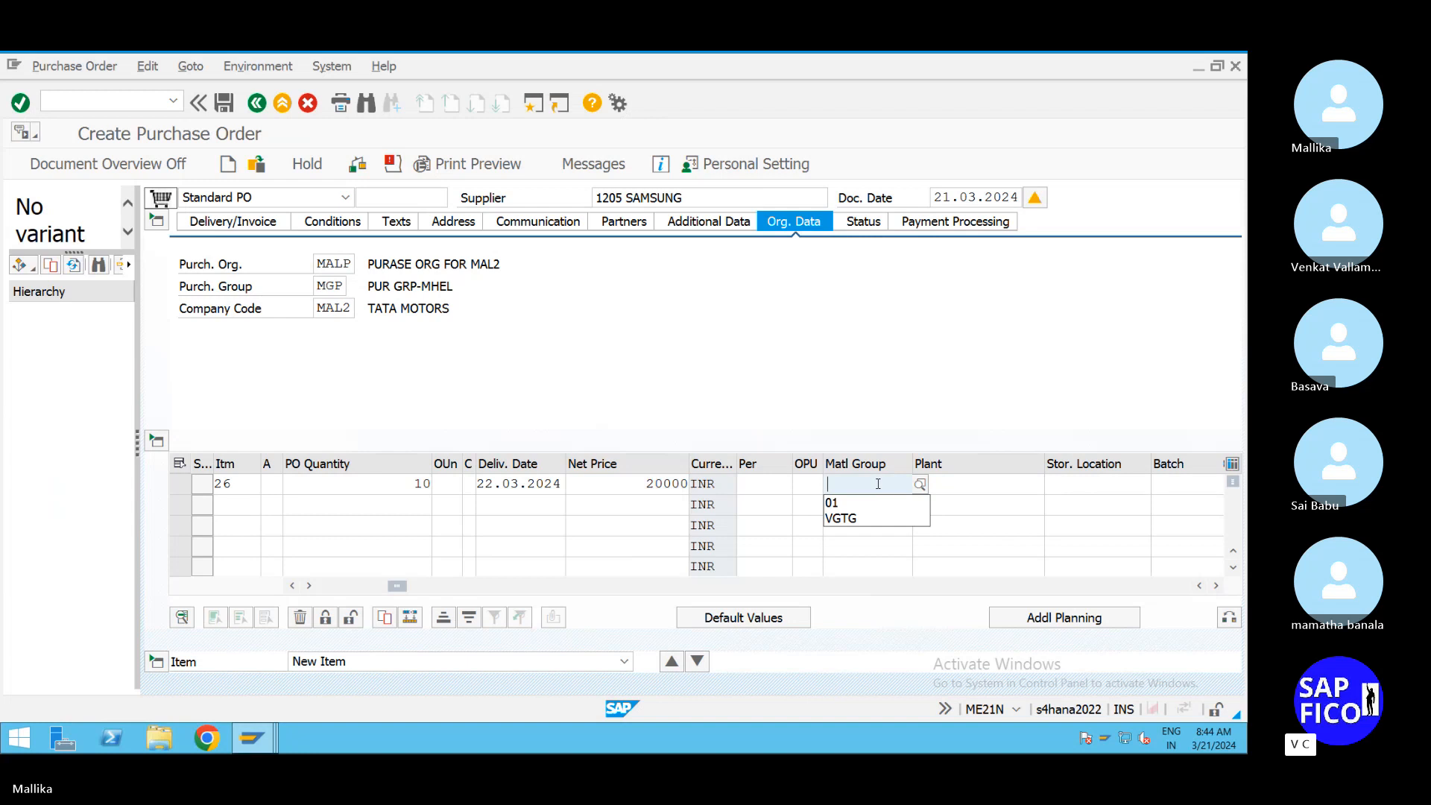
click(842, 518)
click(945, 488)
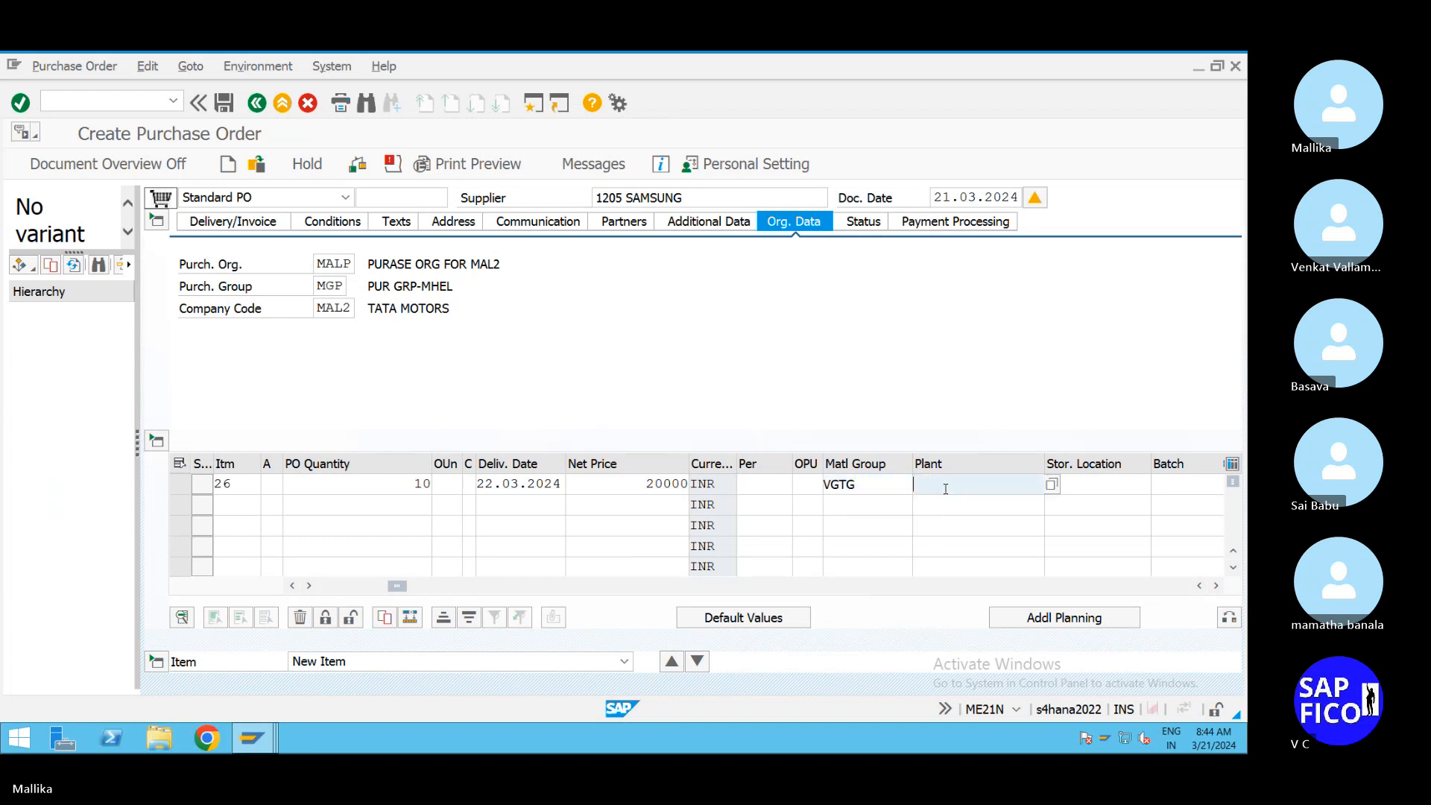
double_click(879, 489)
key(BackSpace)
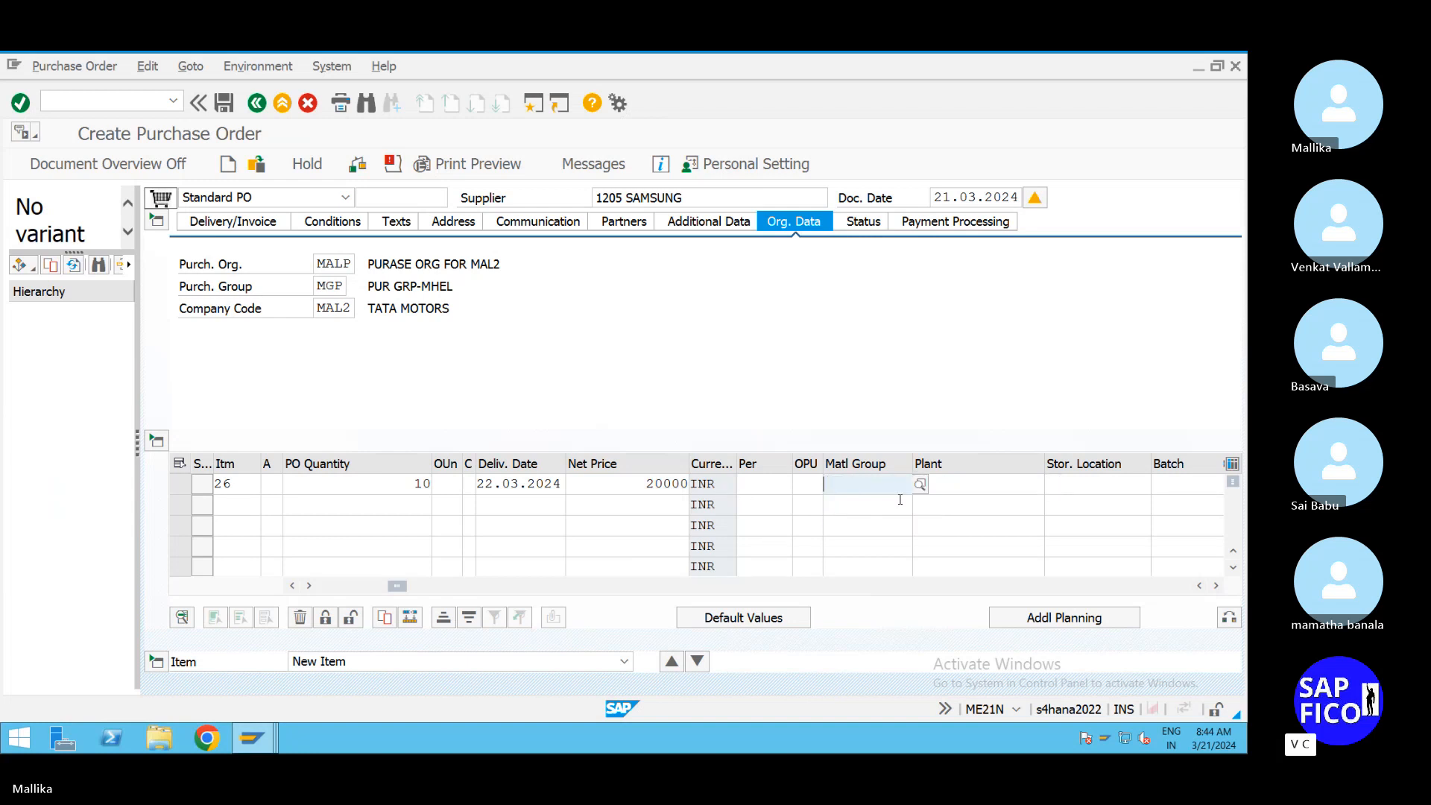
text(01)
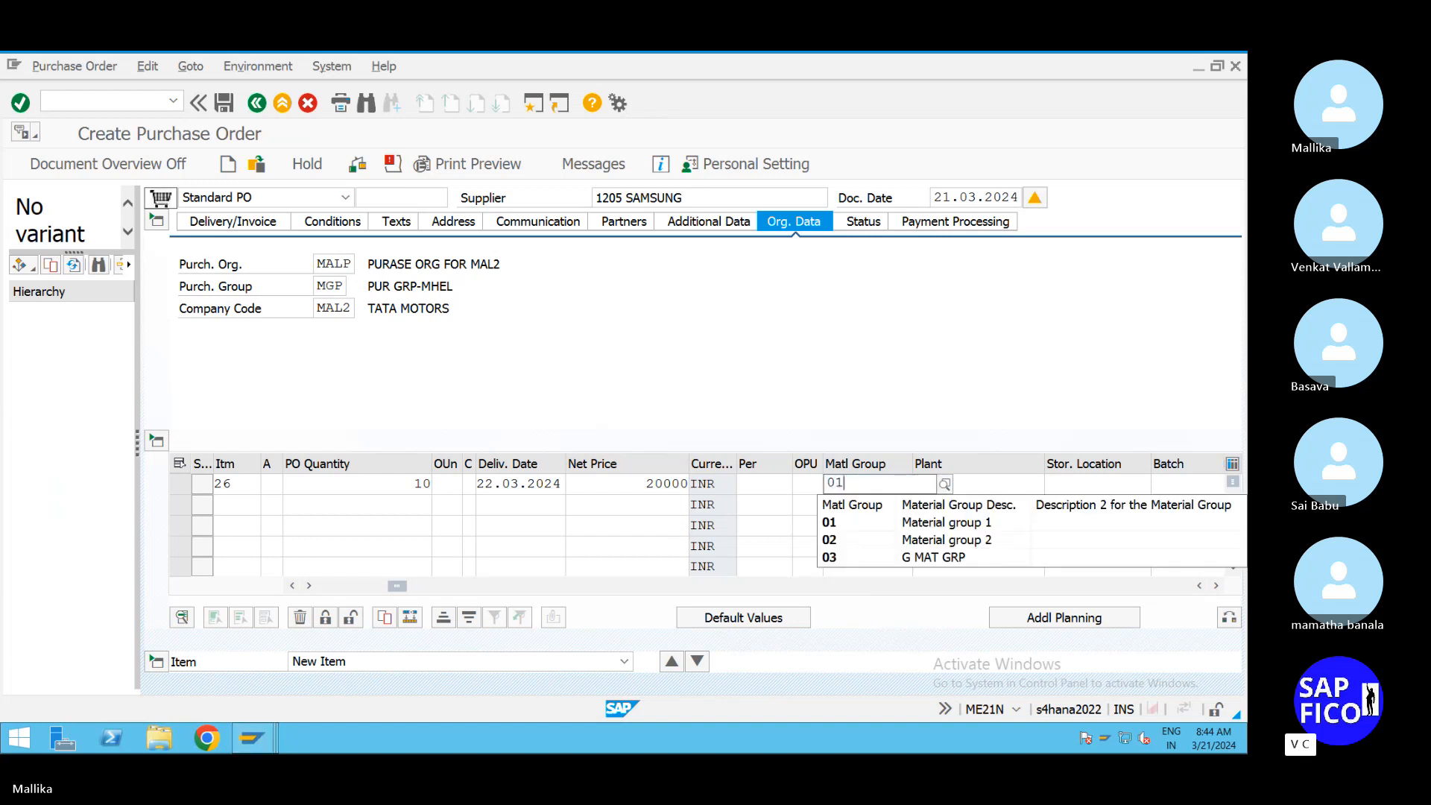
click(930, 525)
Step: Assign plant MAL2 and storage location MALS to item 26 and confirm the item entries
click(951, 489)
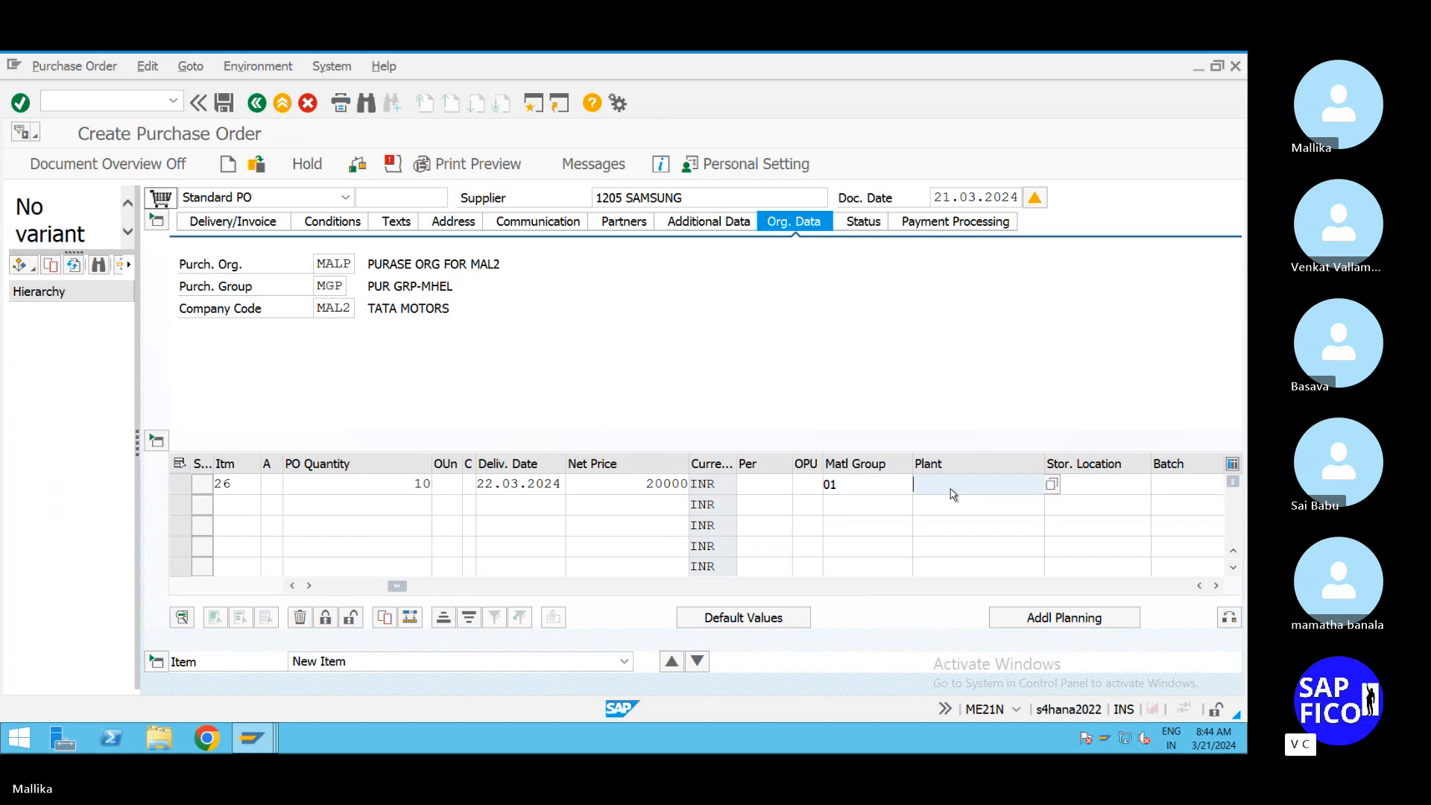
text(M)
click(956, 504)
click(1098, 483)
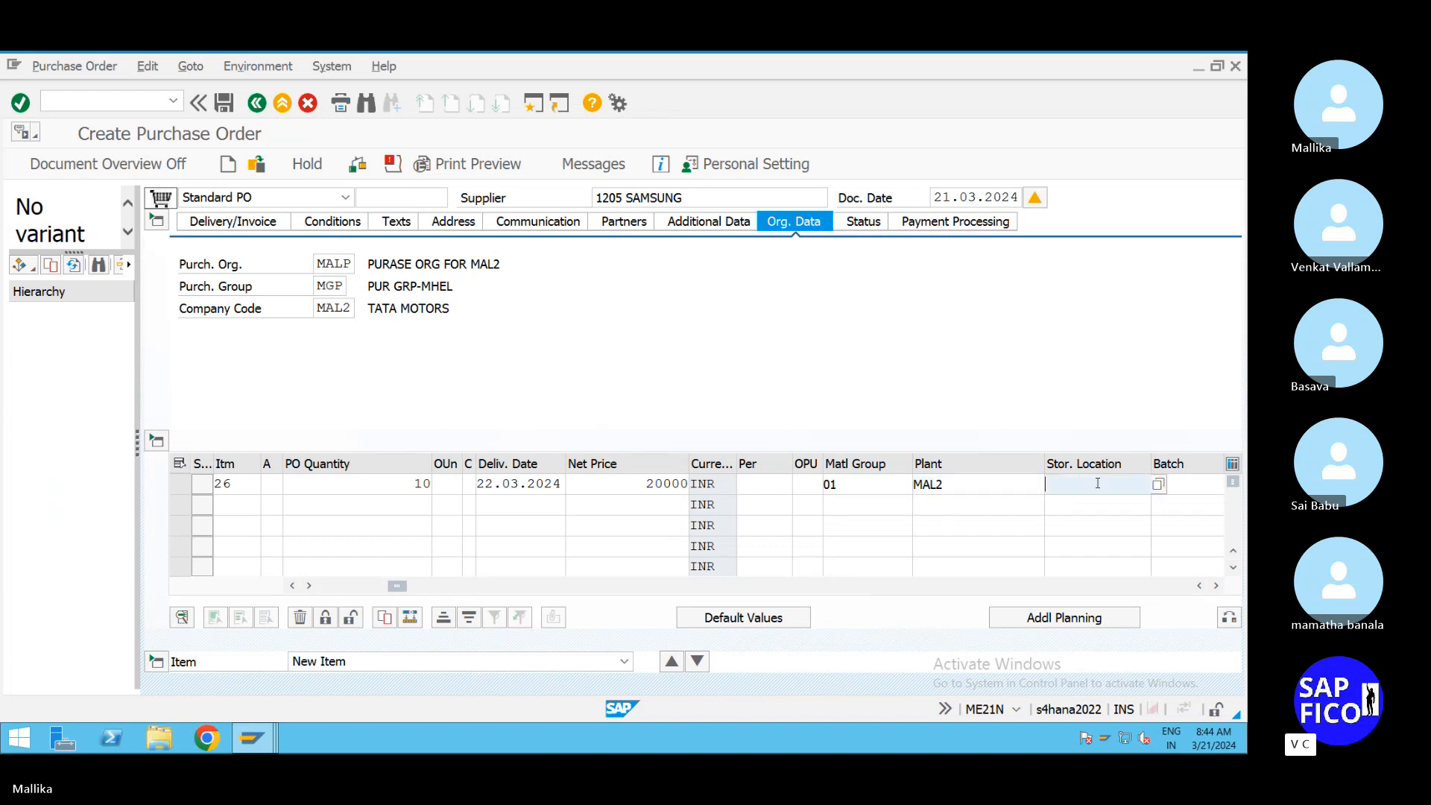
text(MALS)
key(Return)
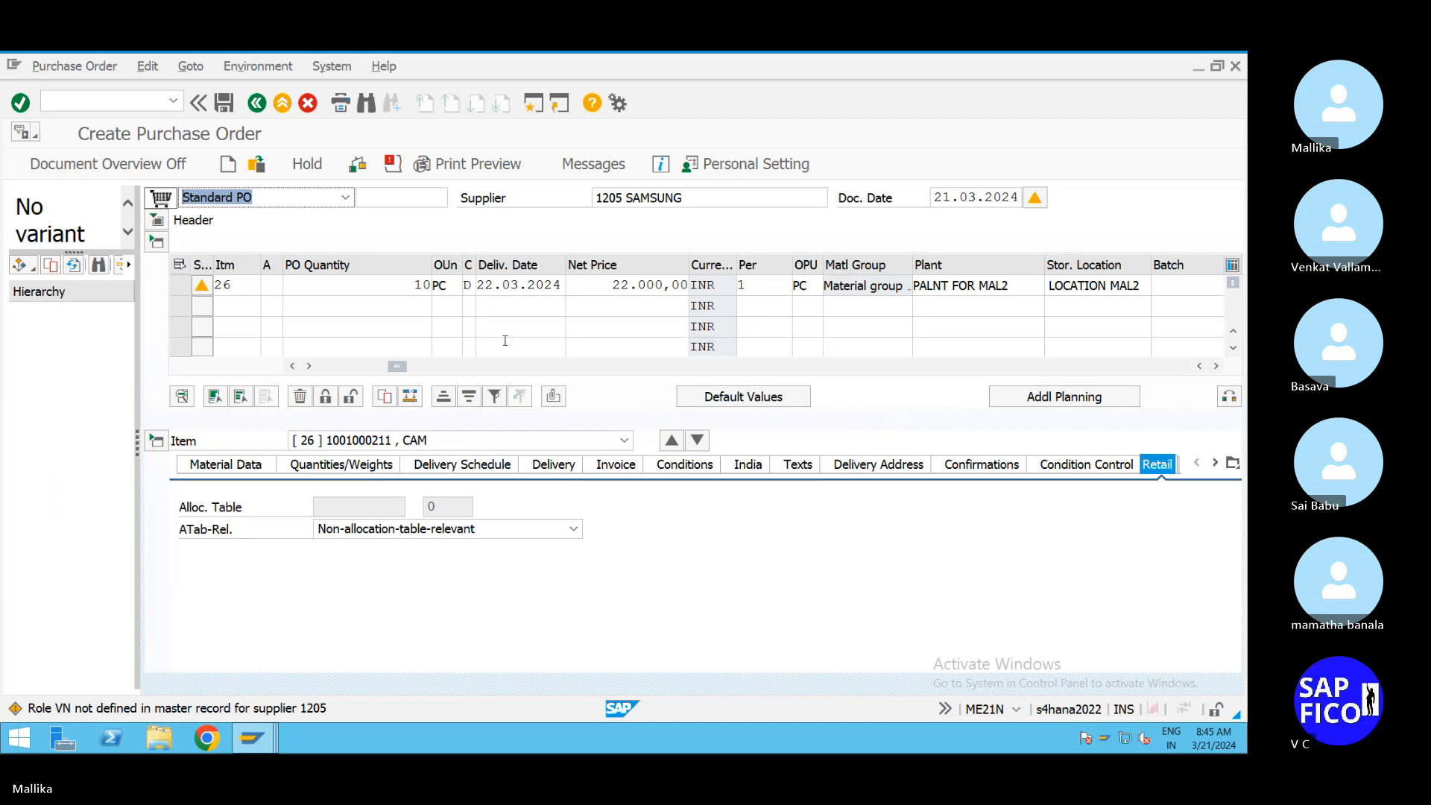
key(Return)
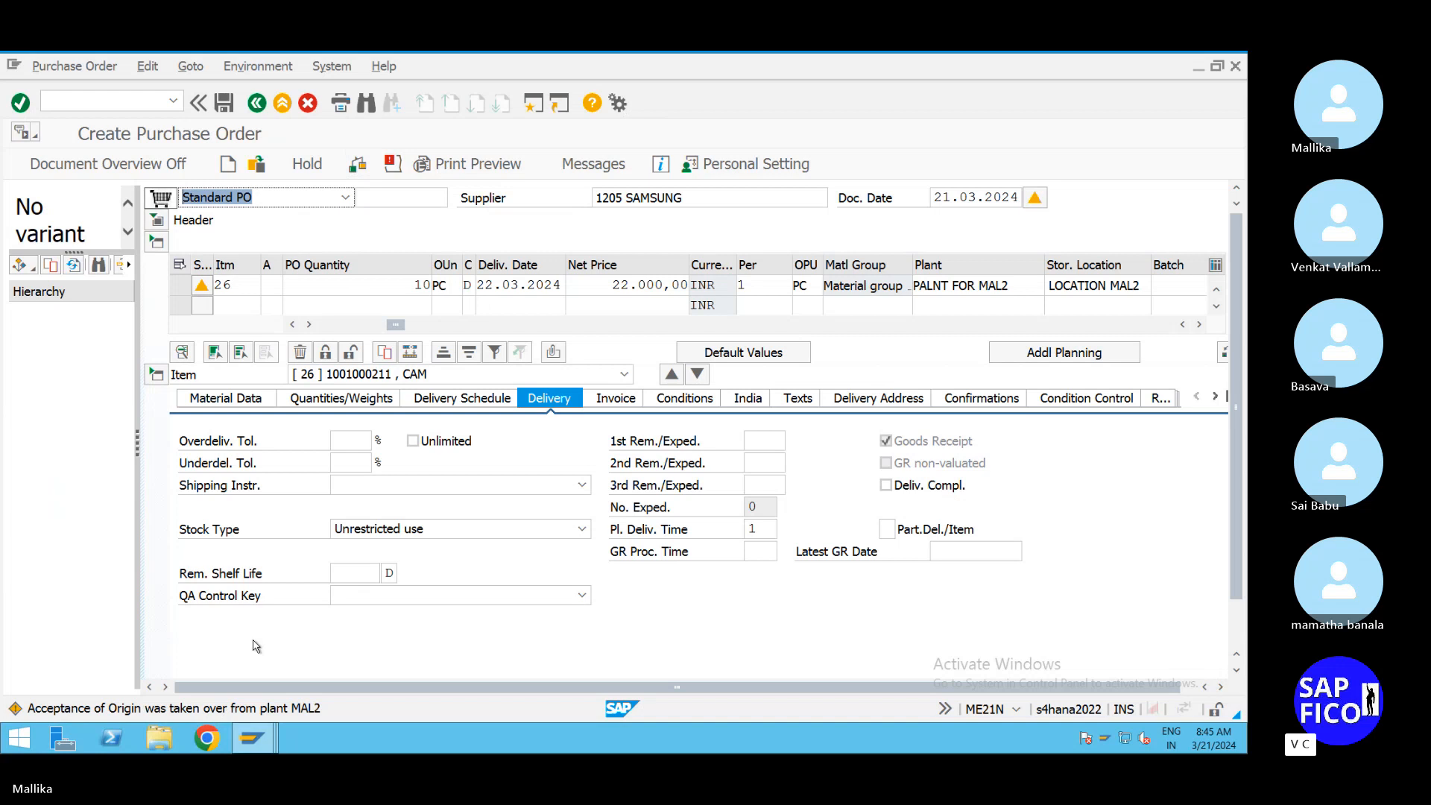
Step: Confirm item 26's pending entries and correct its net price to 20.000,00 INR
key(Return)
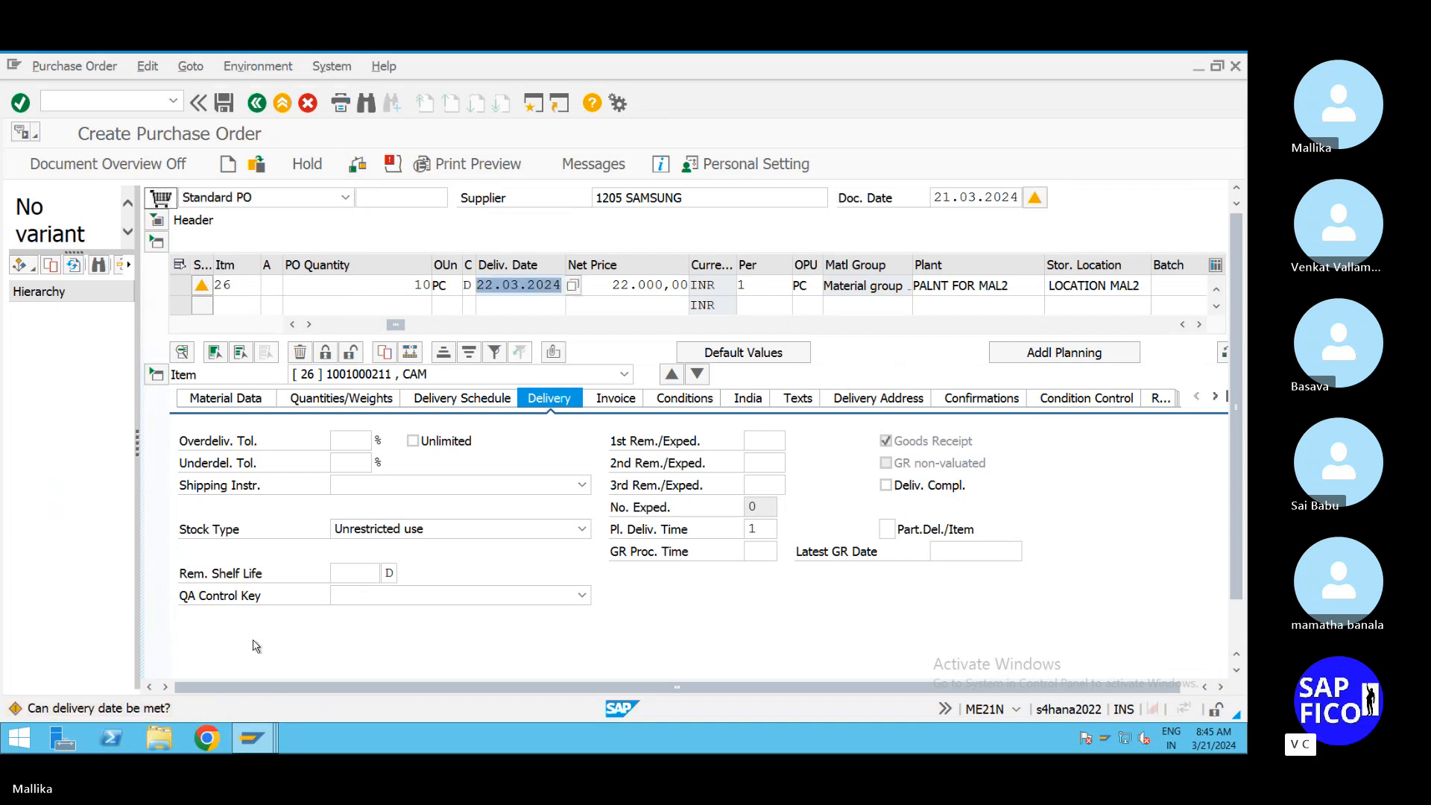
key(Return)
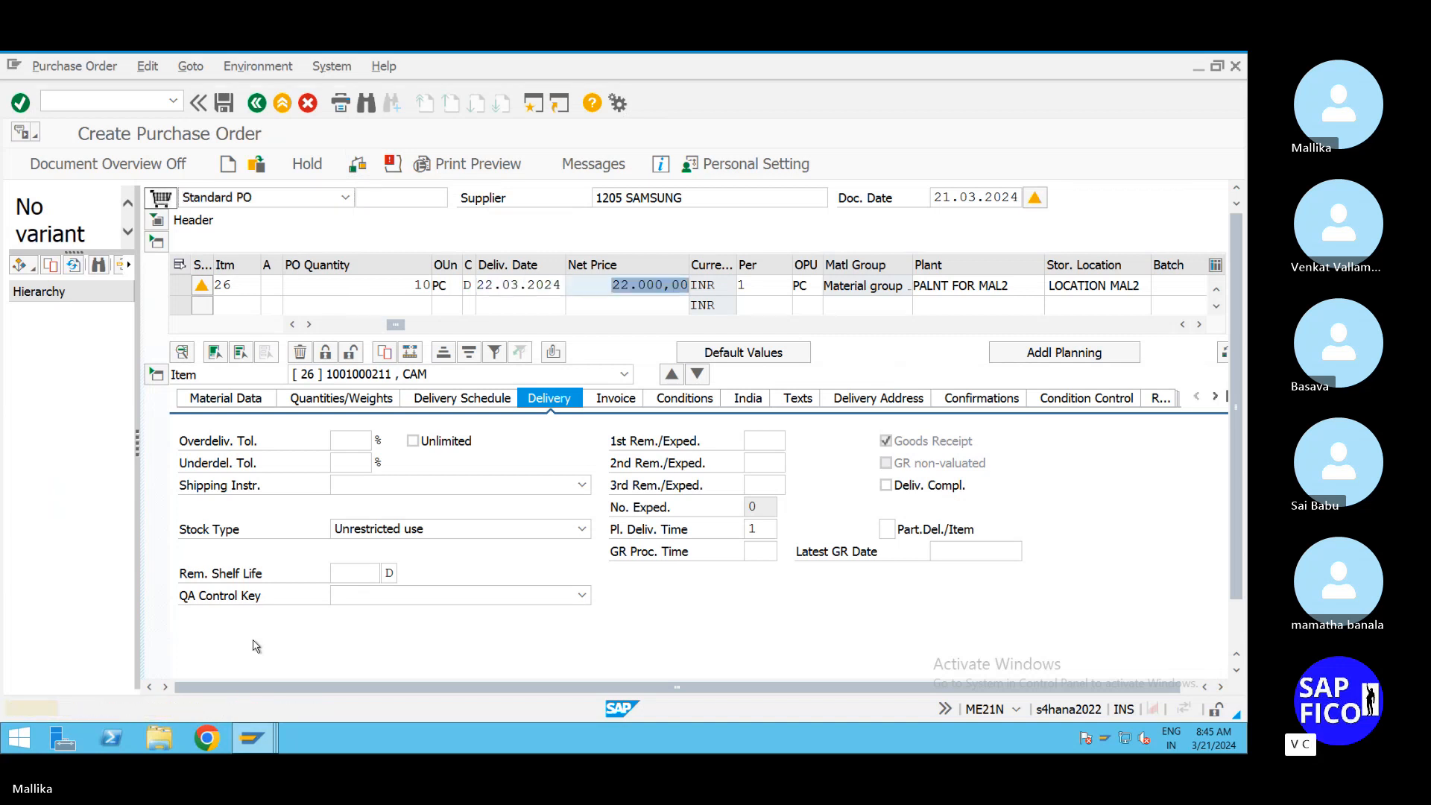
key(Return)
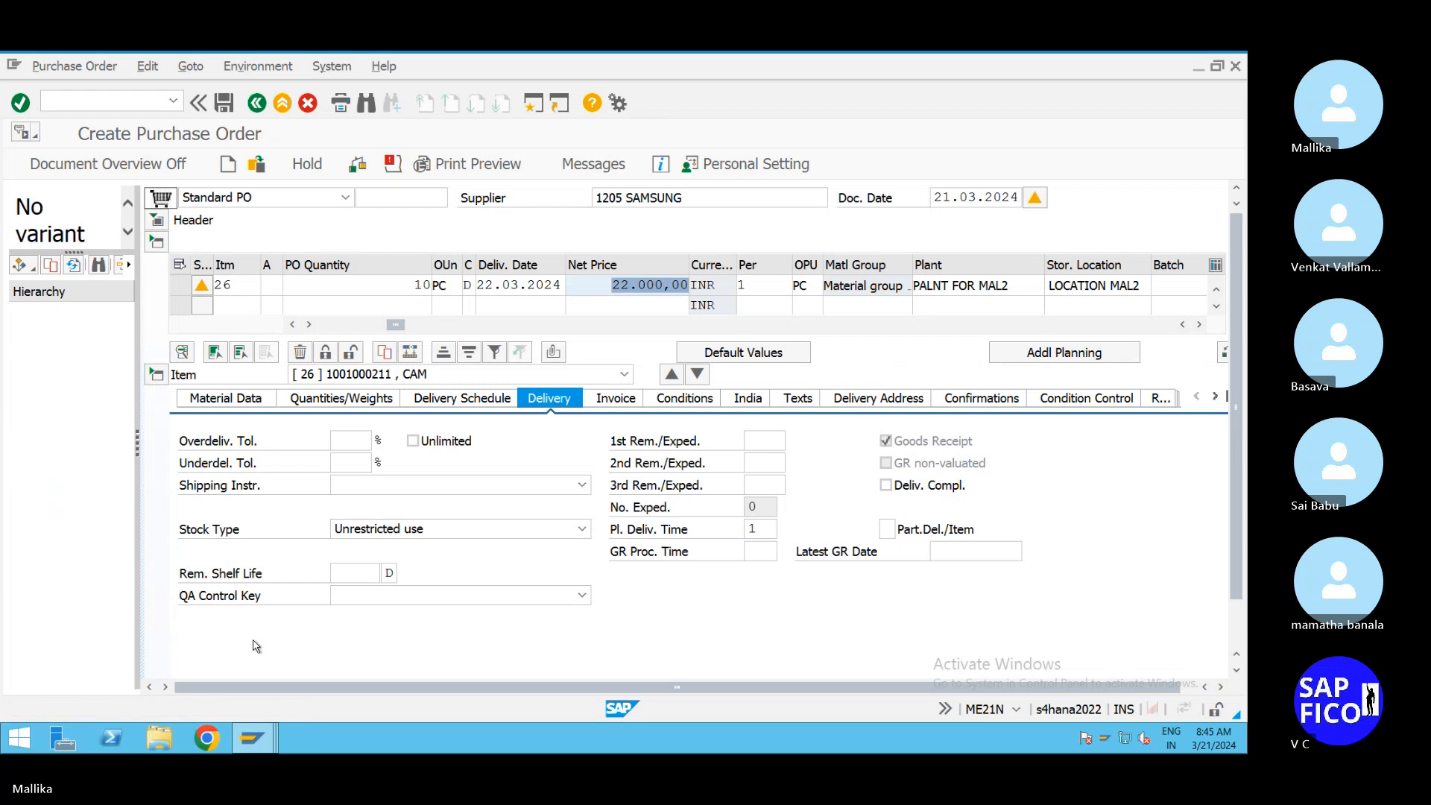
key(Return)
click(627, 290)
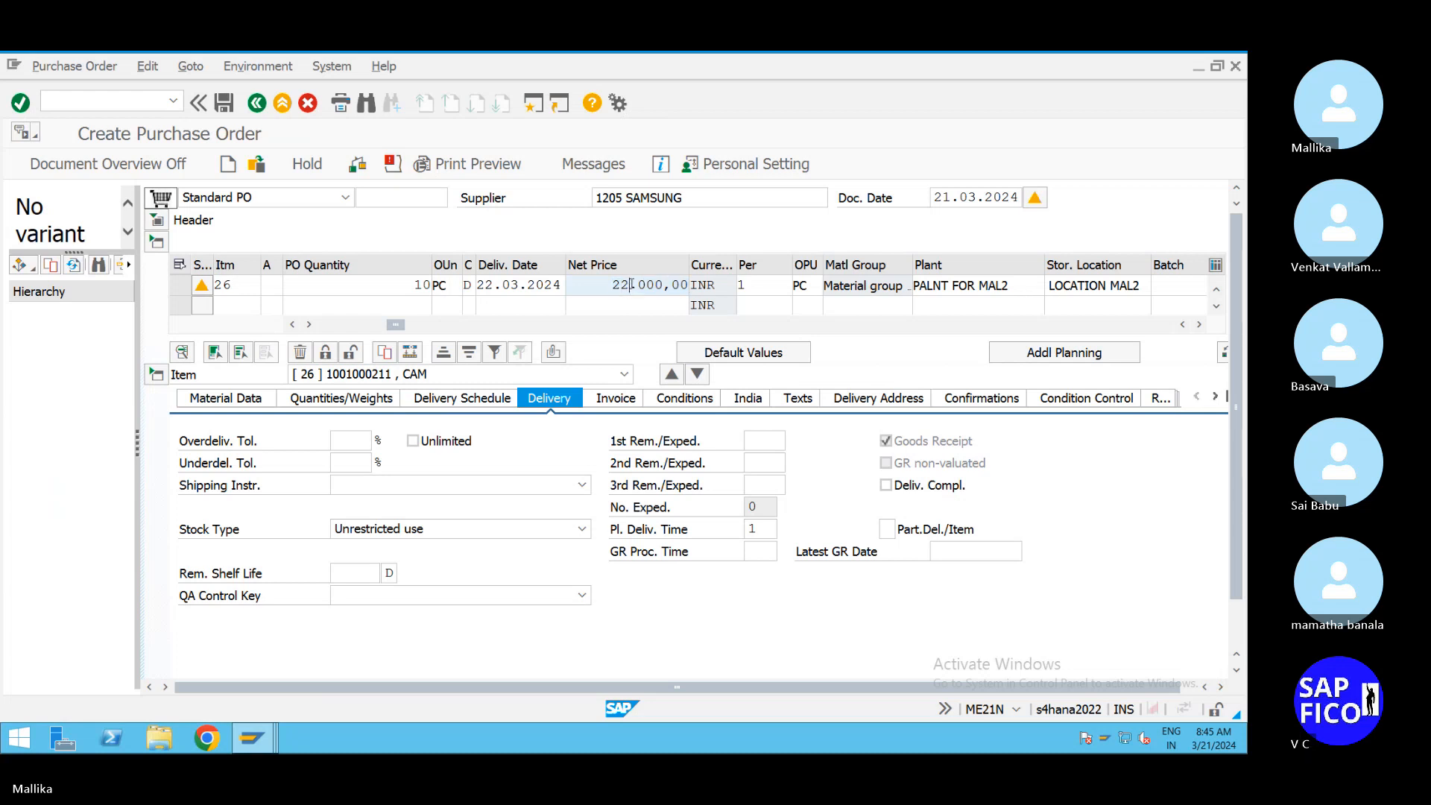
text(0)
key(Return)
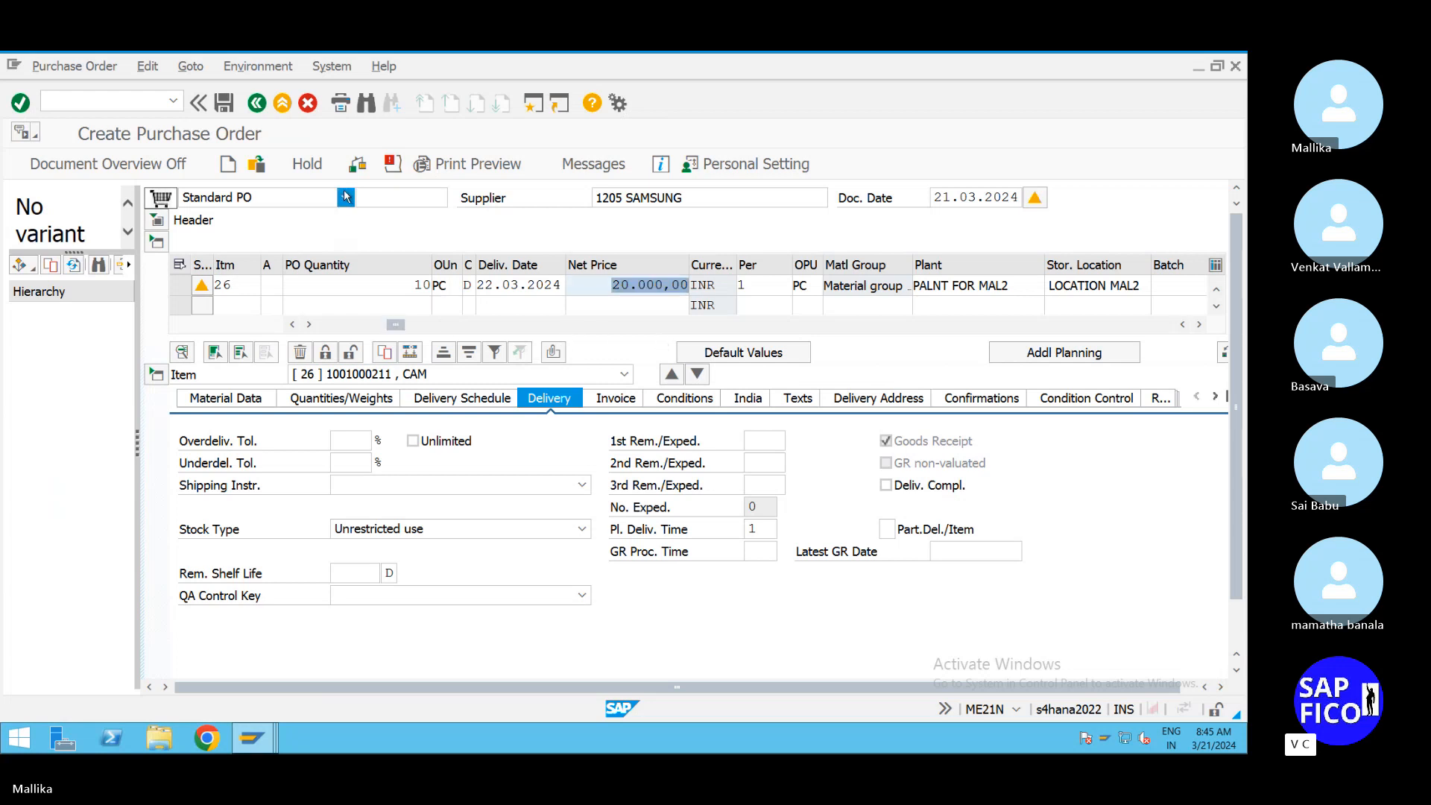
Step: Check and save the purchase order, and copy its document number from the confirmation message details
click(355, 169)
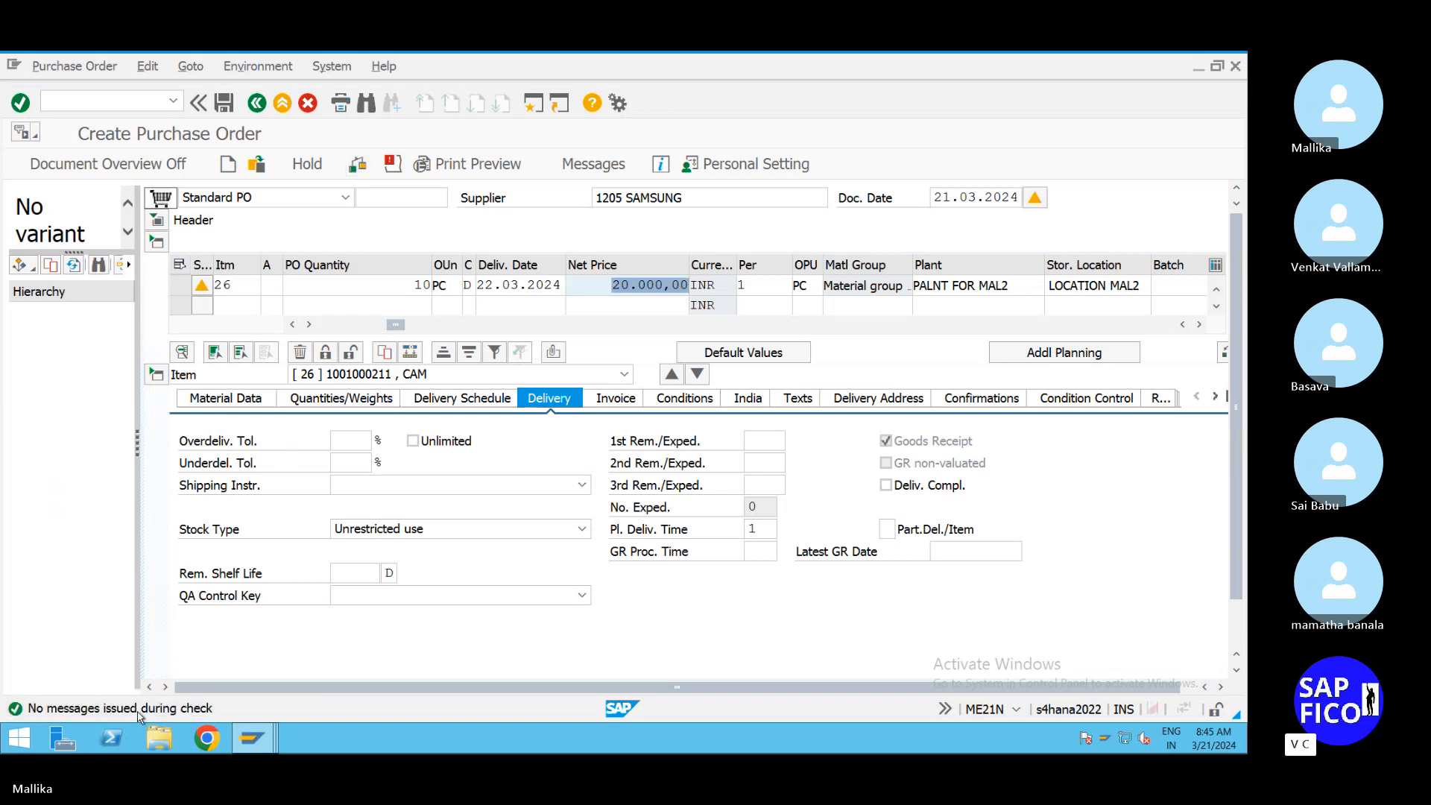
click(224, 104)
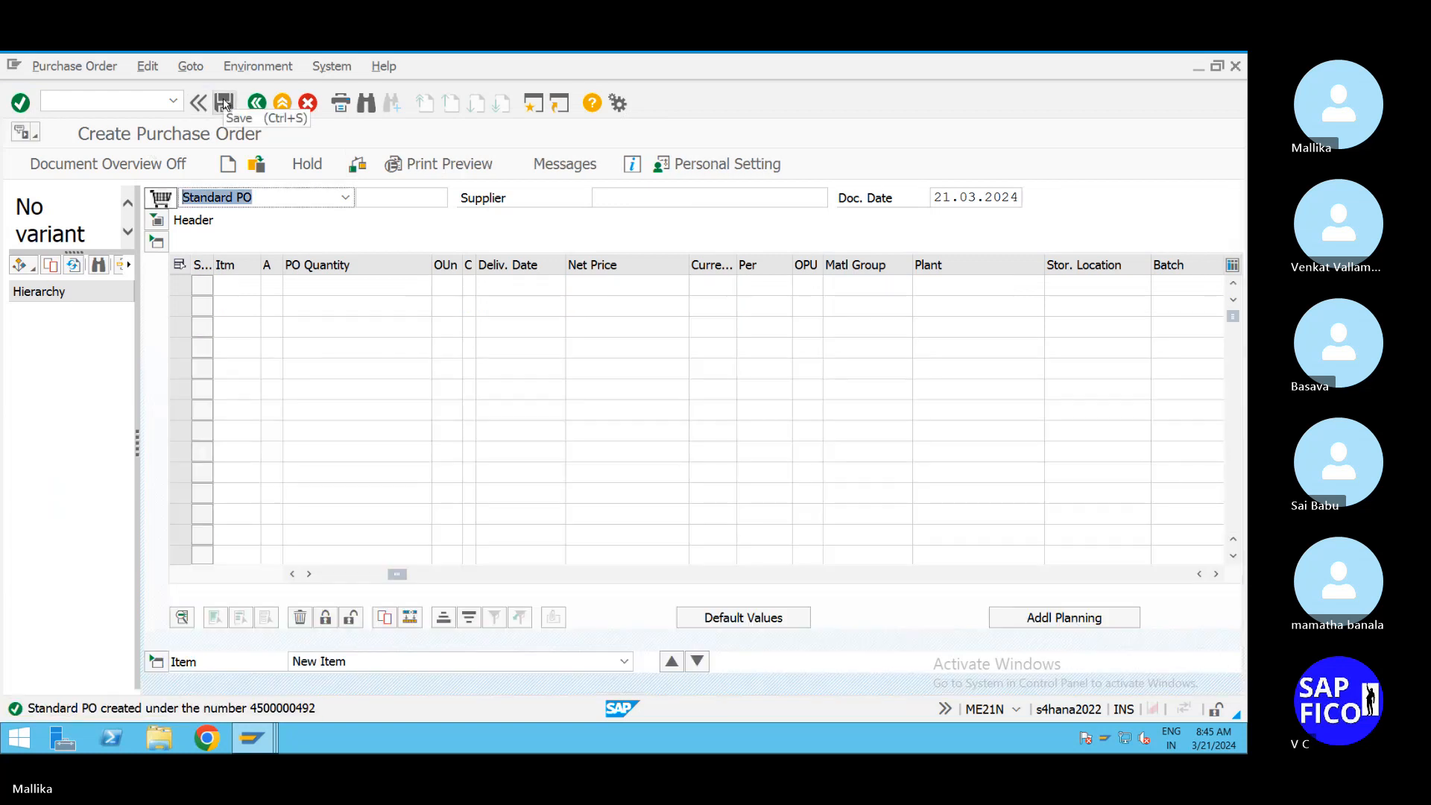
double_click(16, 709)
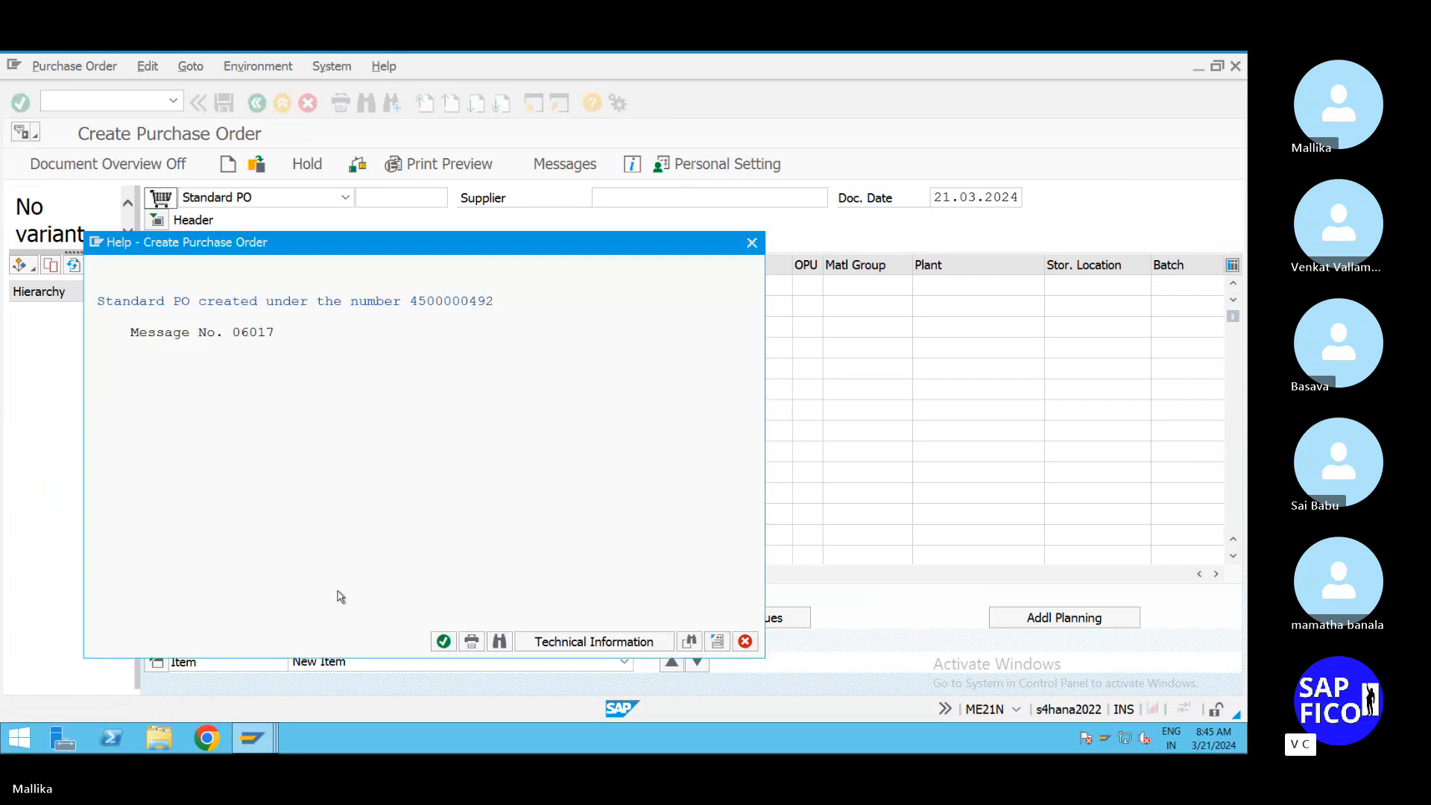
click(407, 287)
key(ctrl+y)
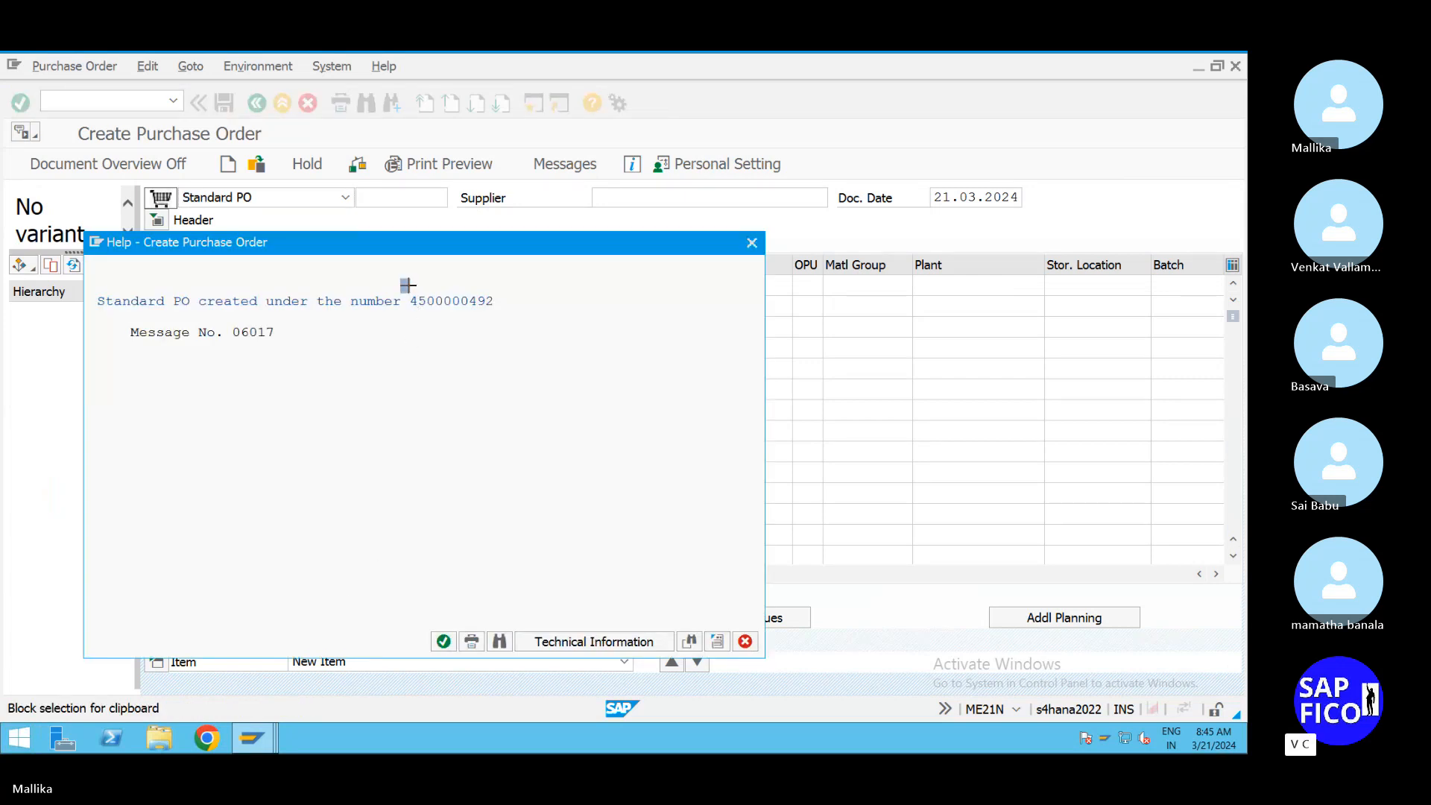
drag(406, 284, 530, 308)
key(ctrl+c)
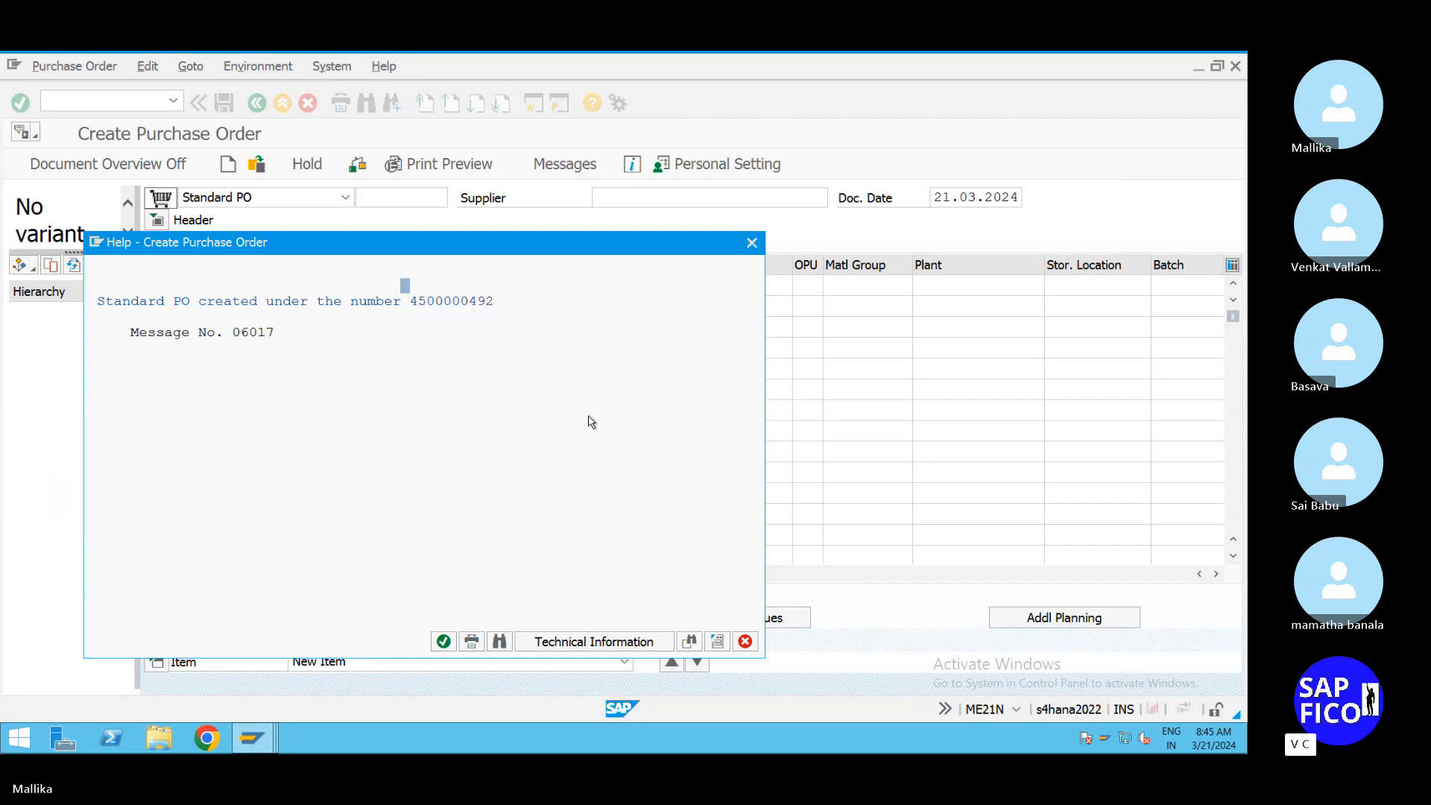
click(444, 641)
Step: Switch to Skype and post the copied purchase order number in the training call's chat
mouse_move(1075, 54)
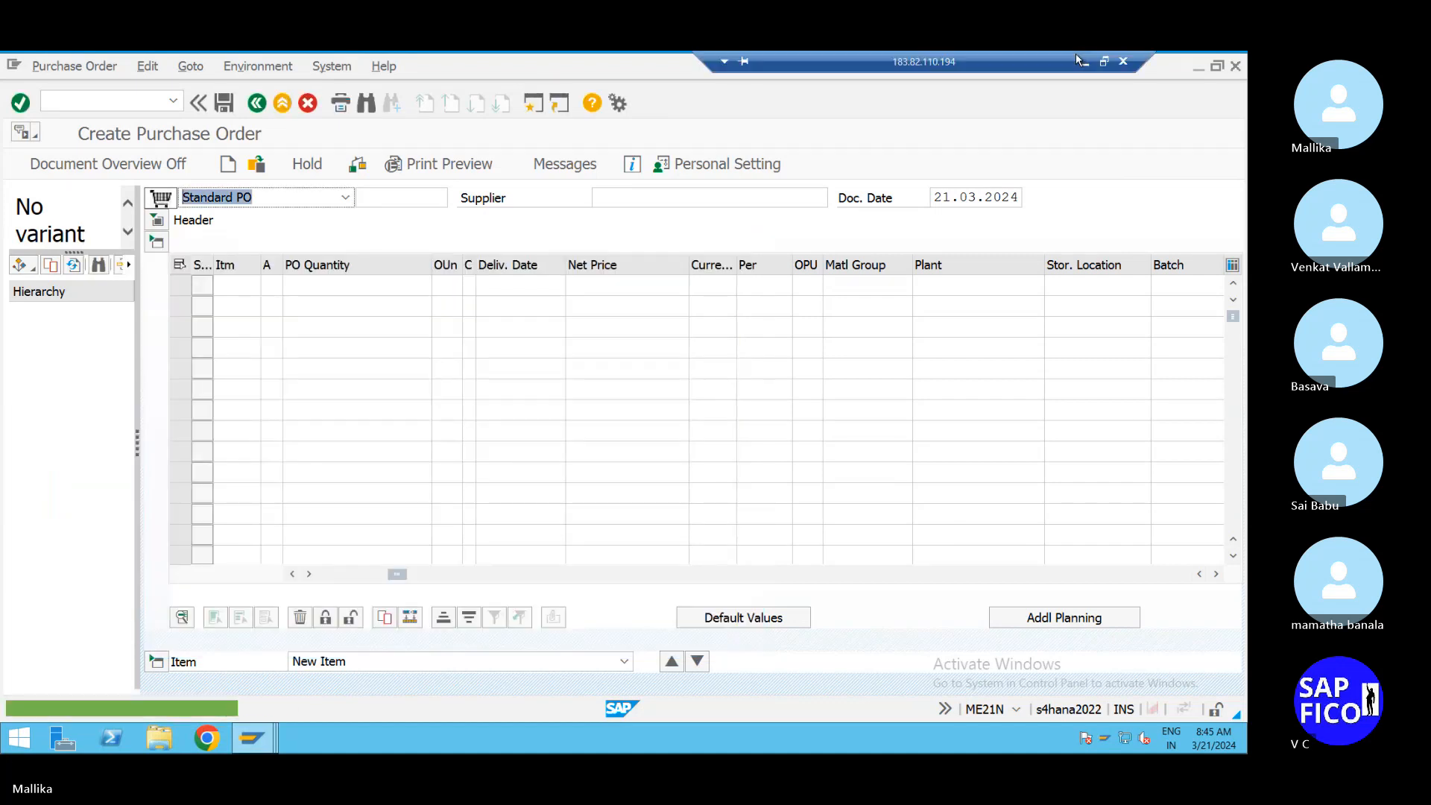
click(1086, 65)
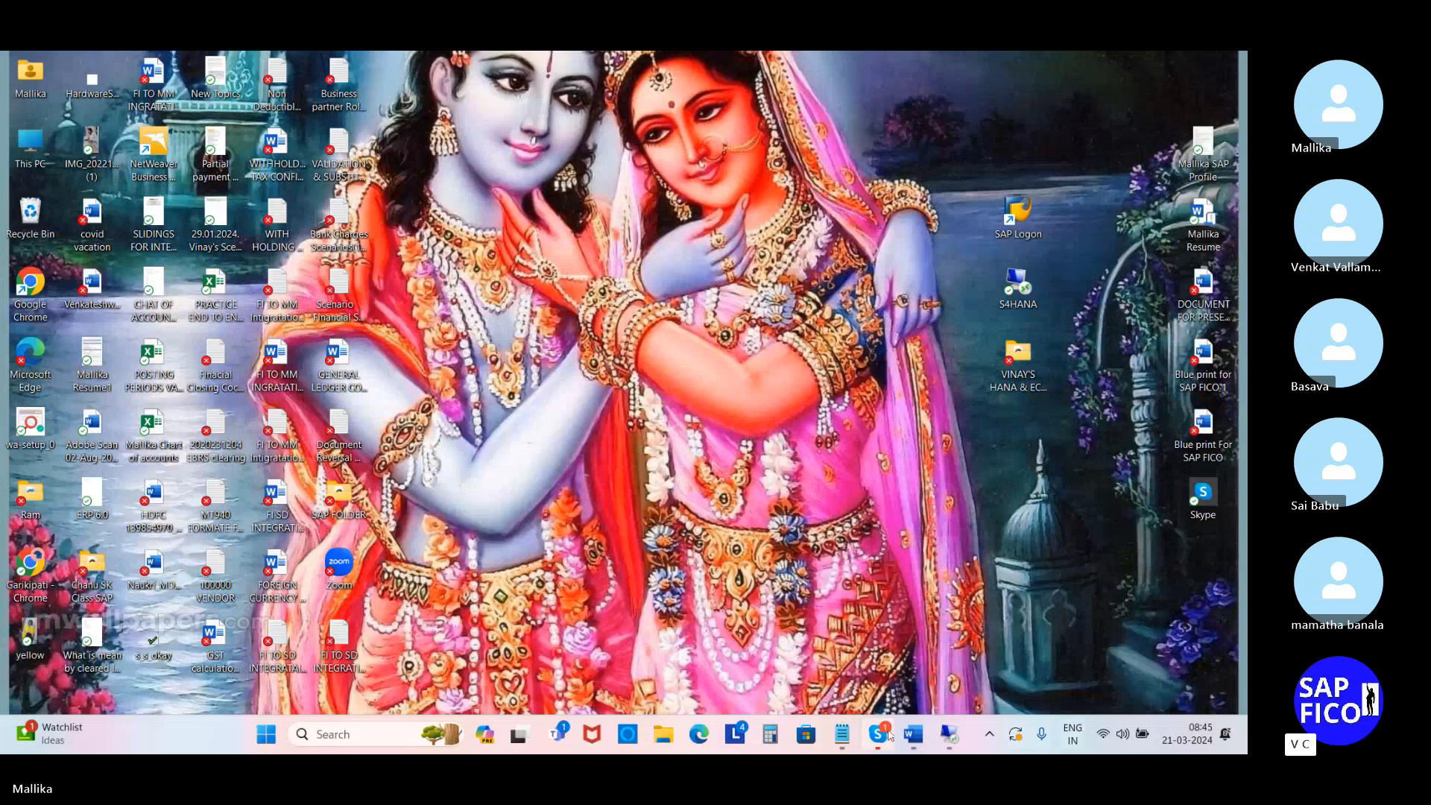
click(878, 734)
click(996, 696)
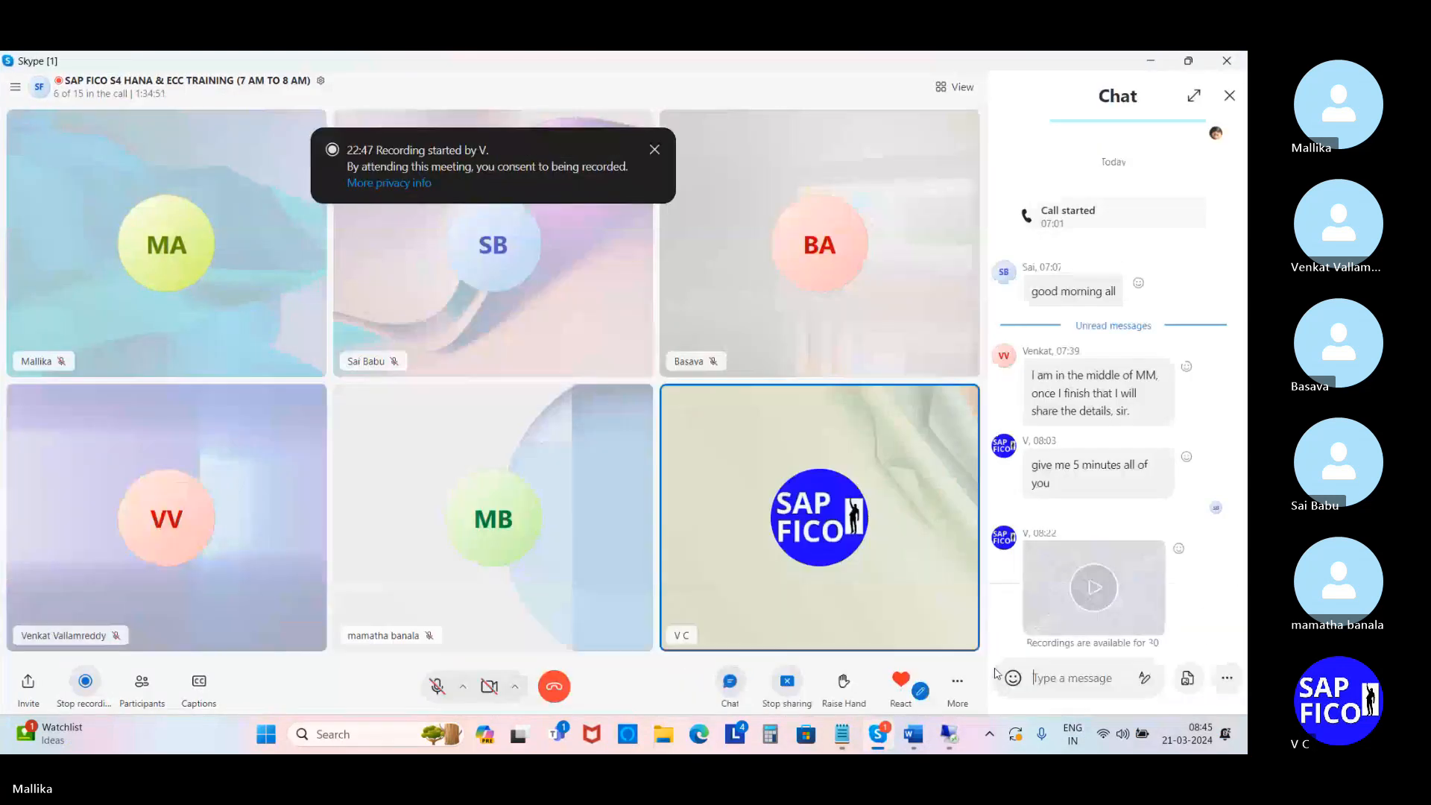
click(1027, 678)
key(ctrl+v)
key(Return)
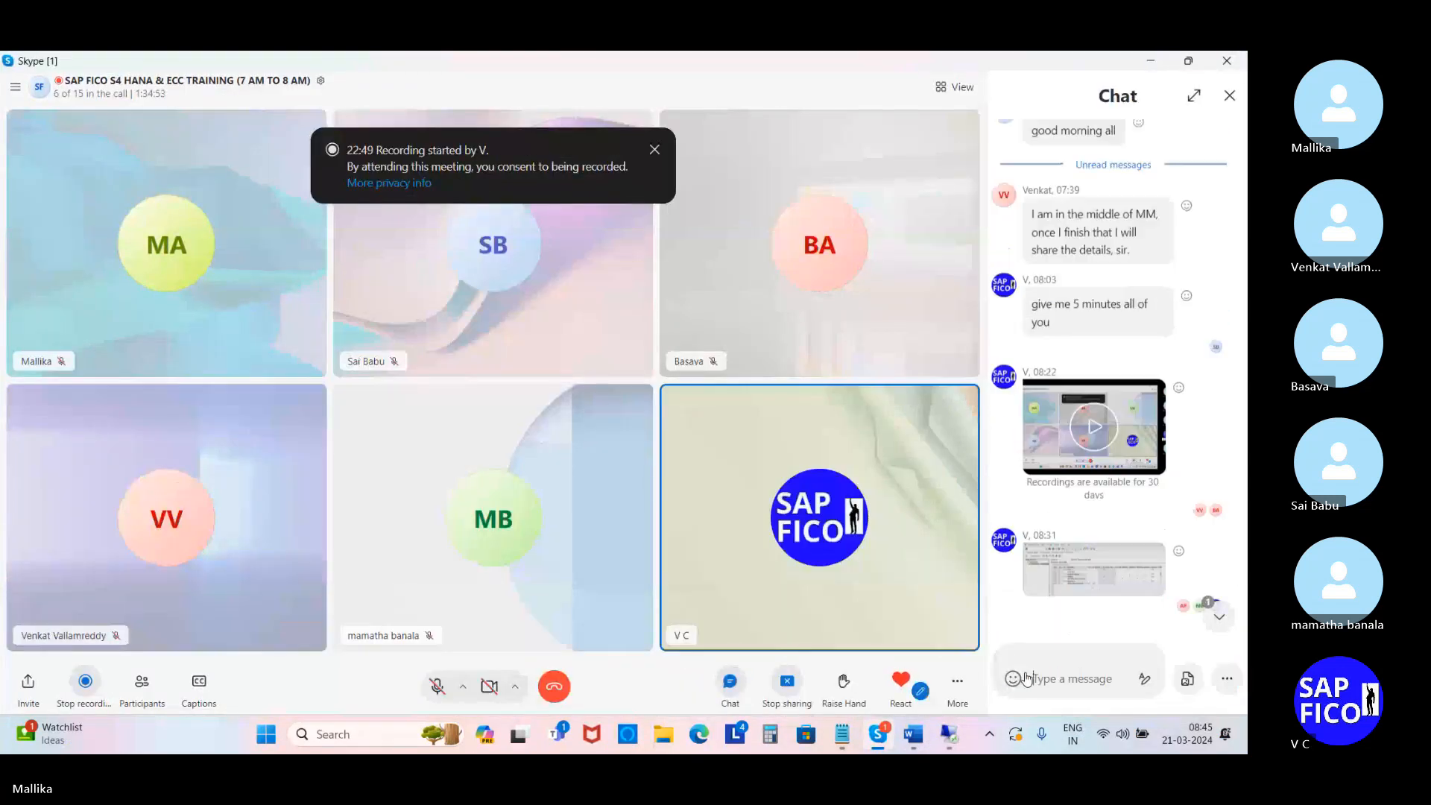
Step: Switch back to the SAP session and start goods receipt transaction MIGO with /NMIGO
click(948, 737)
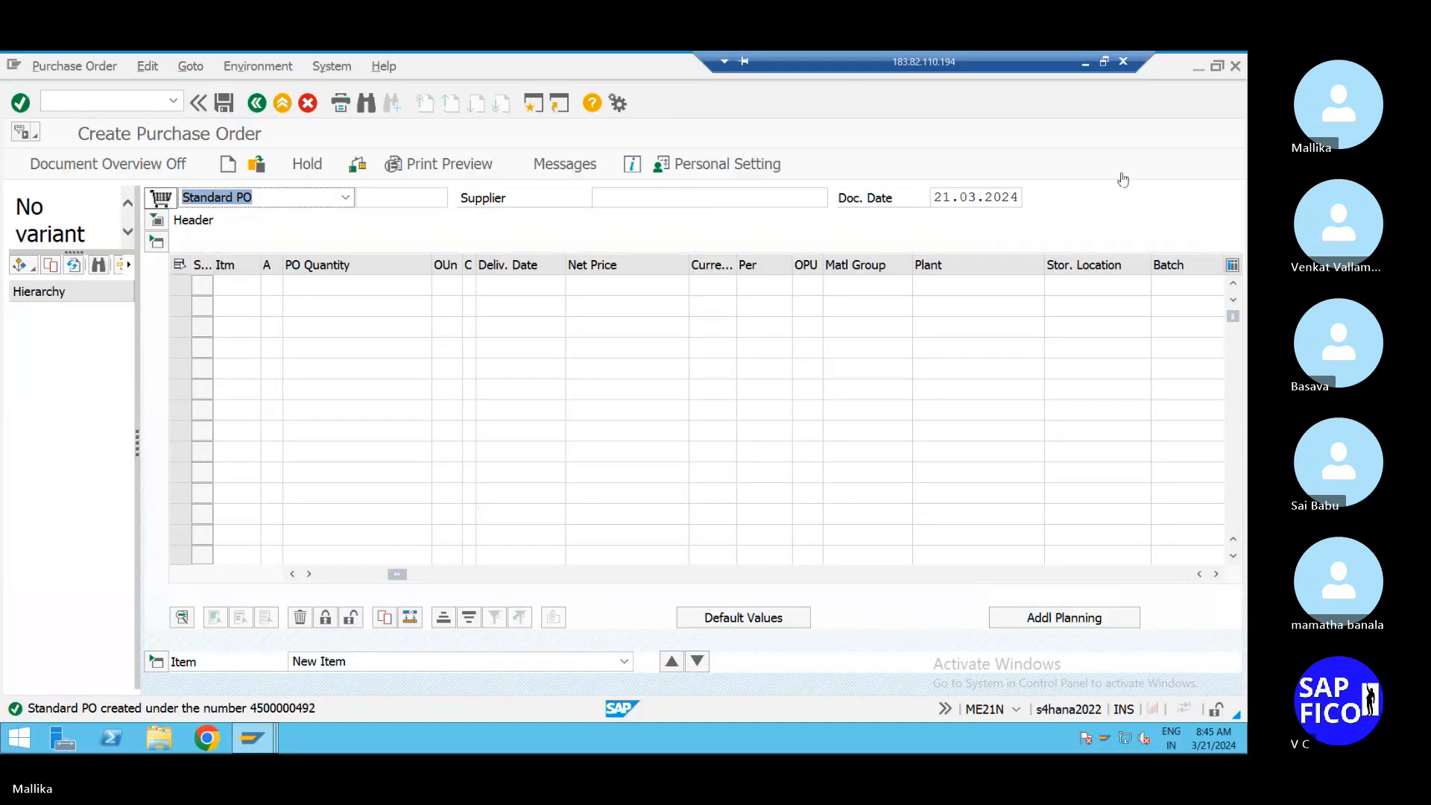
click(61, 105)
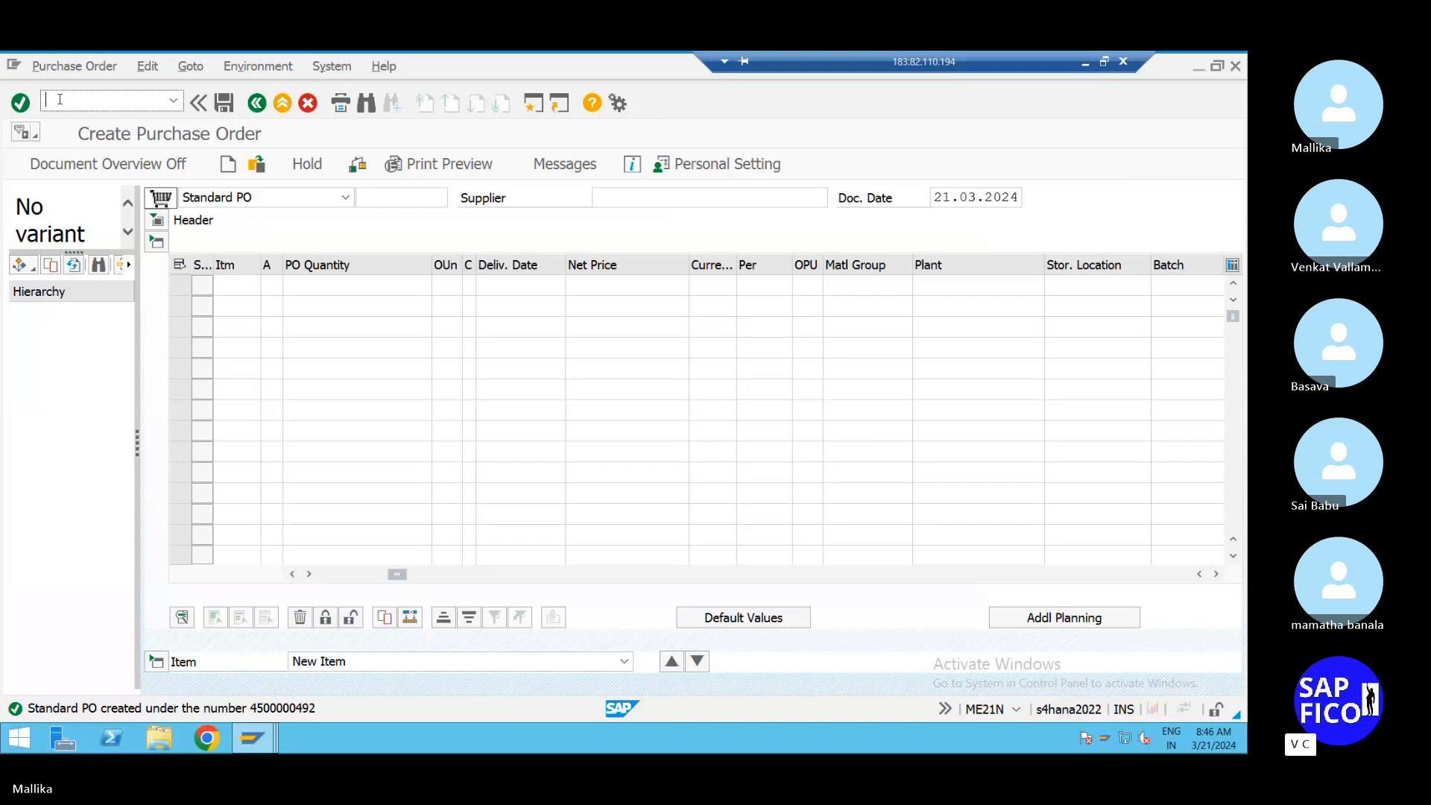
text(/NMIG)
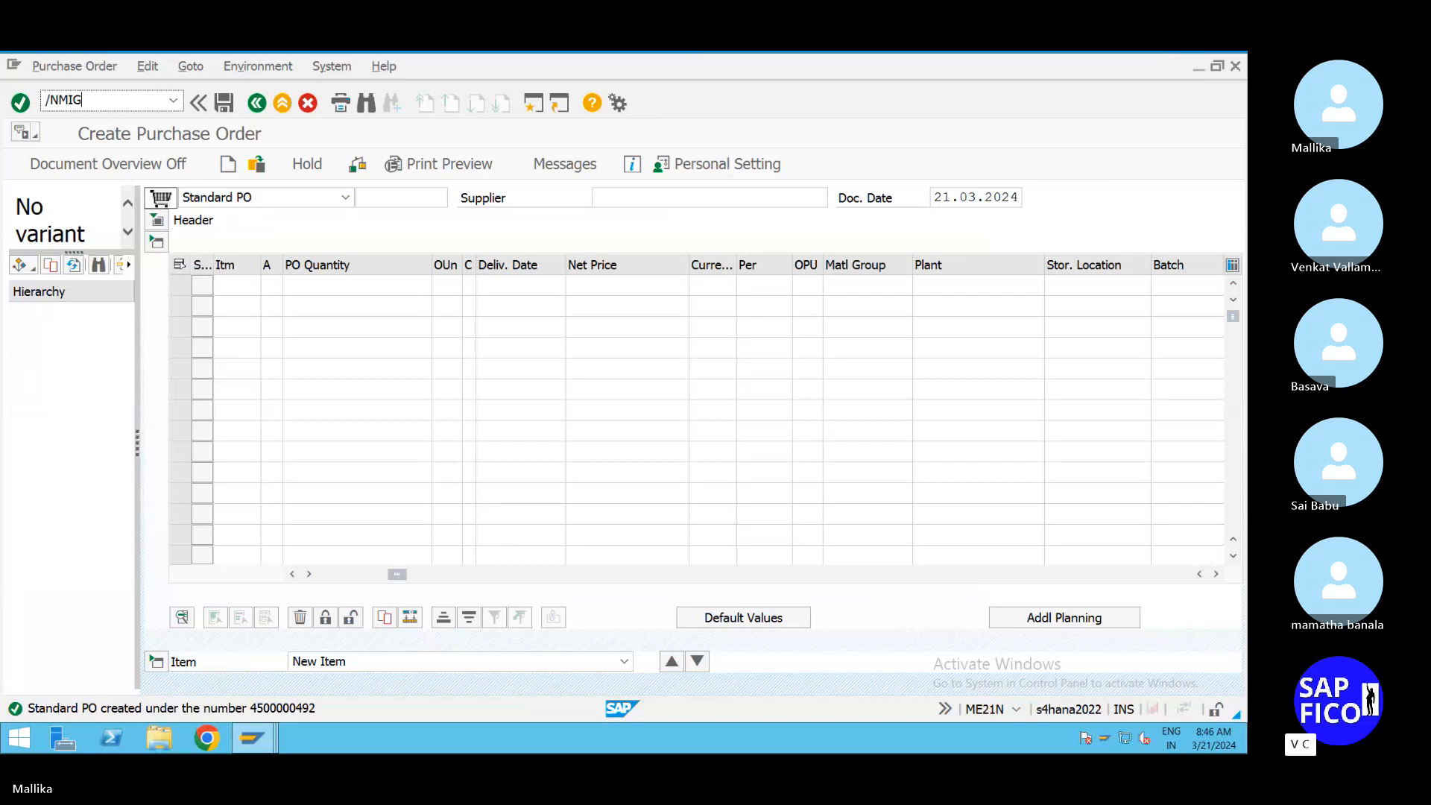
text(O)
key(Return)
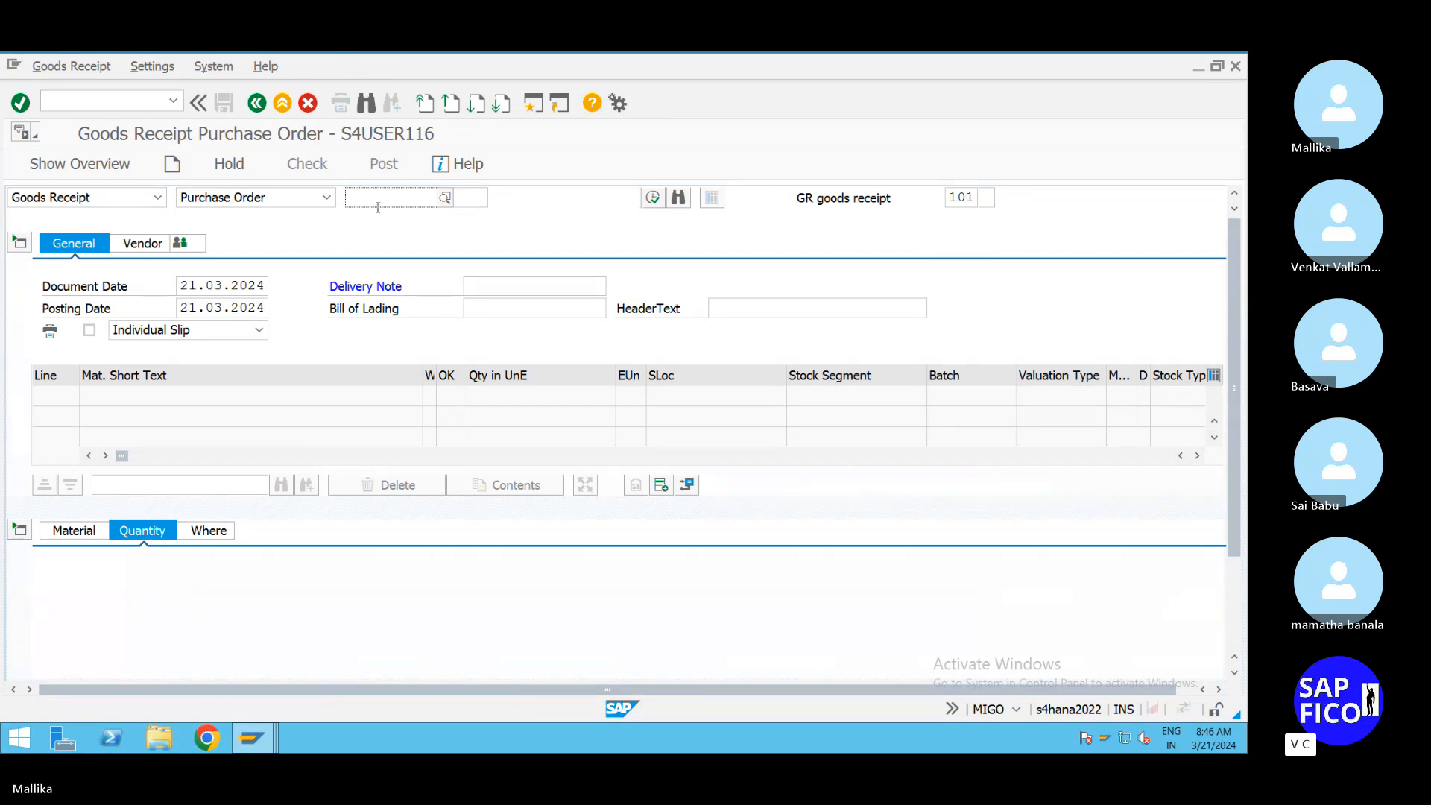
Step: Enter the saved purchase order's number and delivery note PC for the goods receipt
key(ctrl+v)
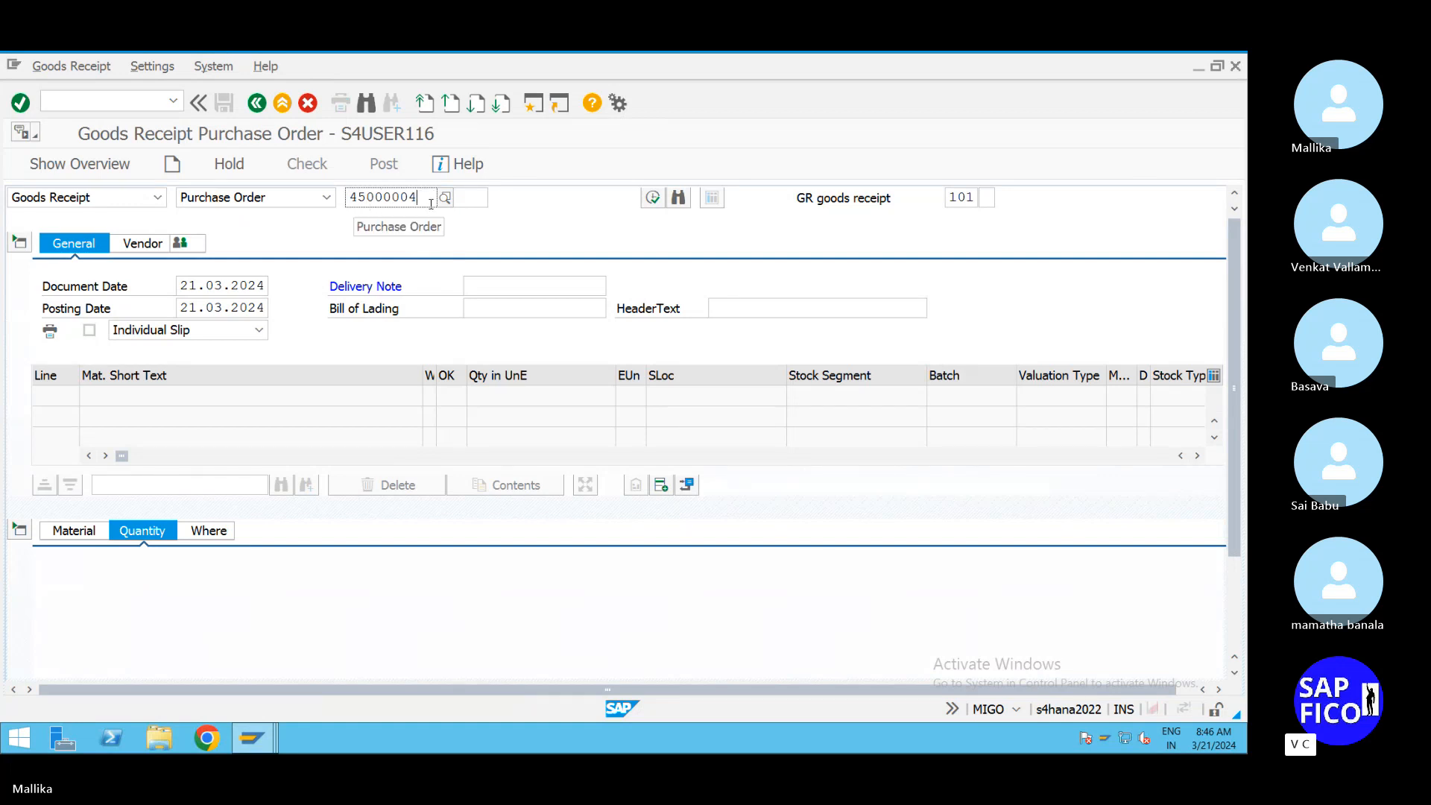
text(92)
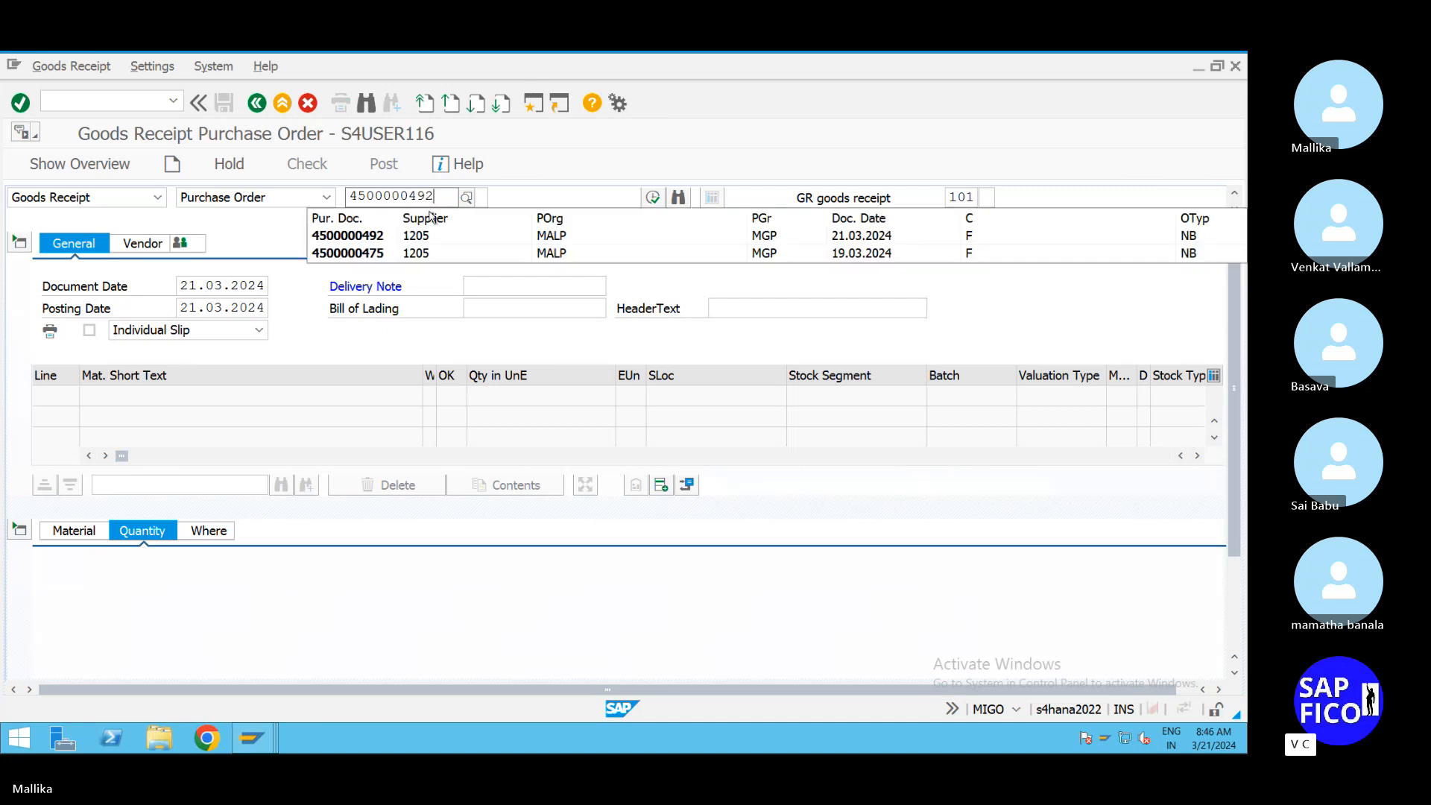
click(366, 241)
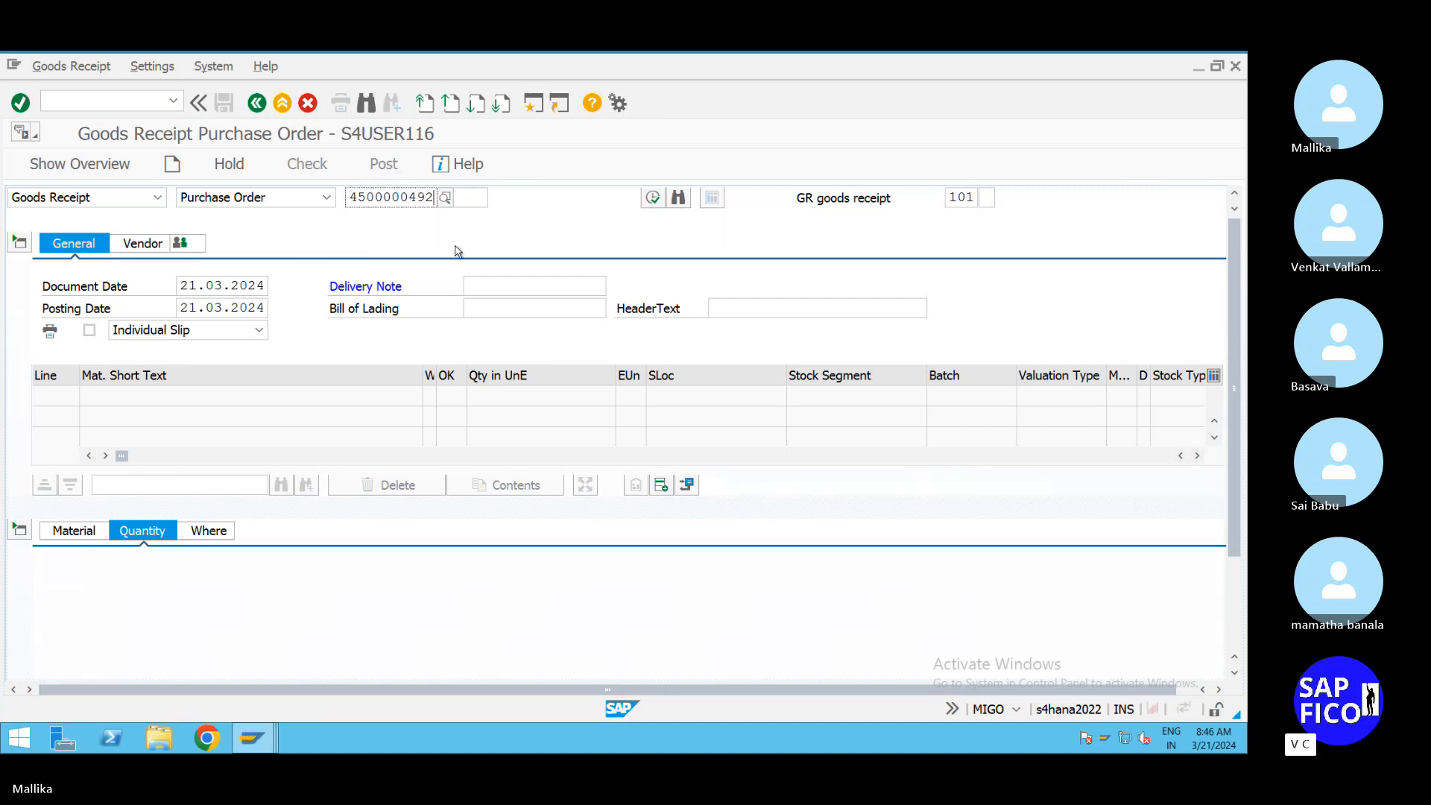
click(486, 288)
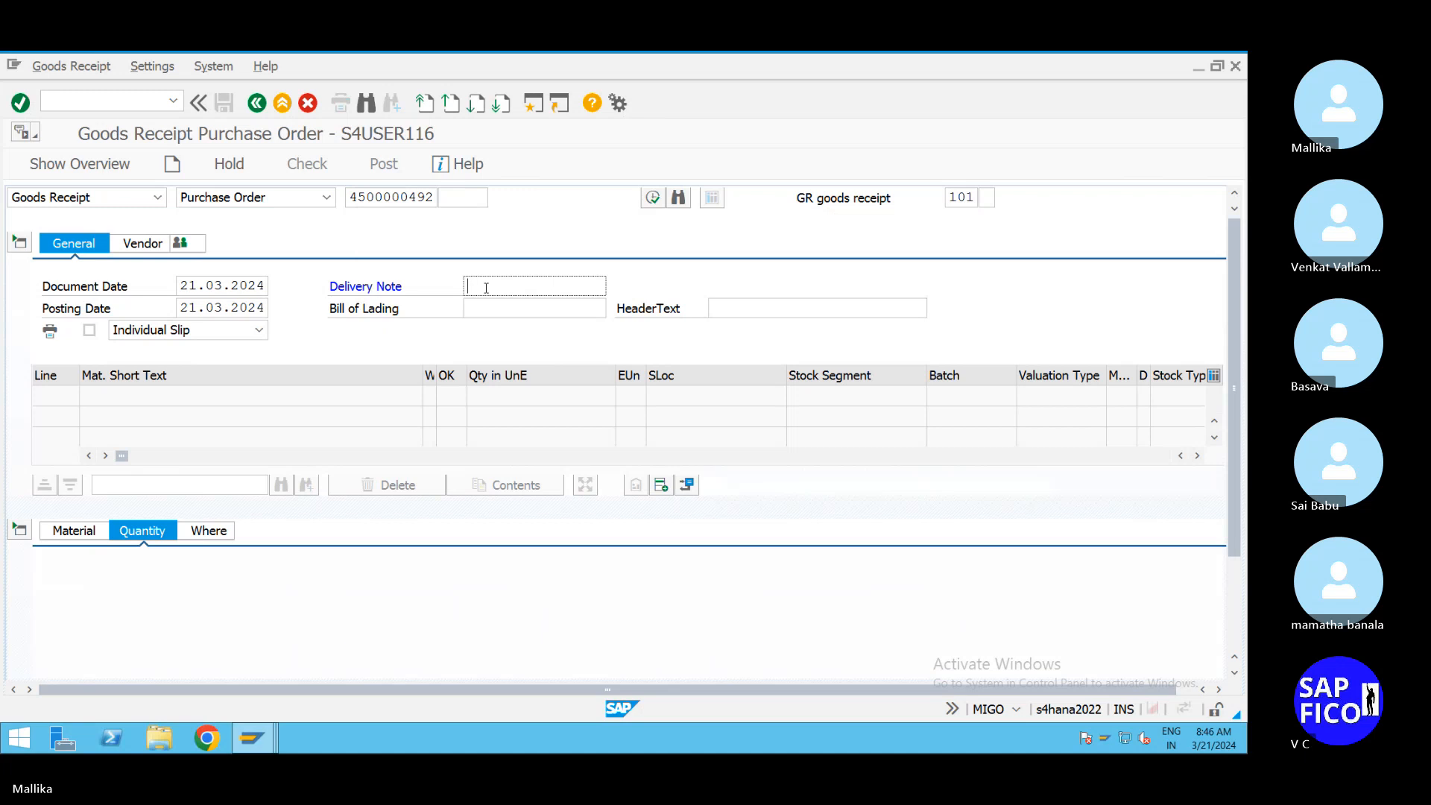
text(PC)
key(Return)
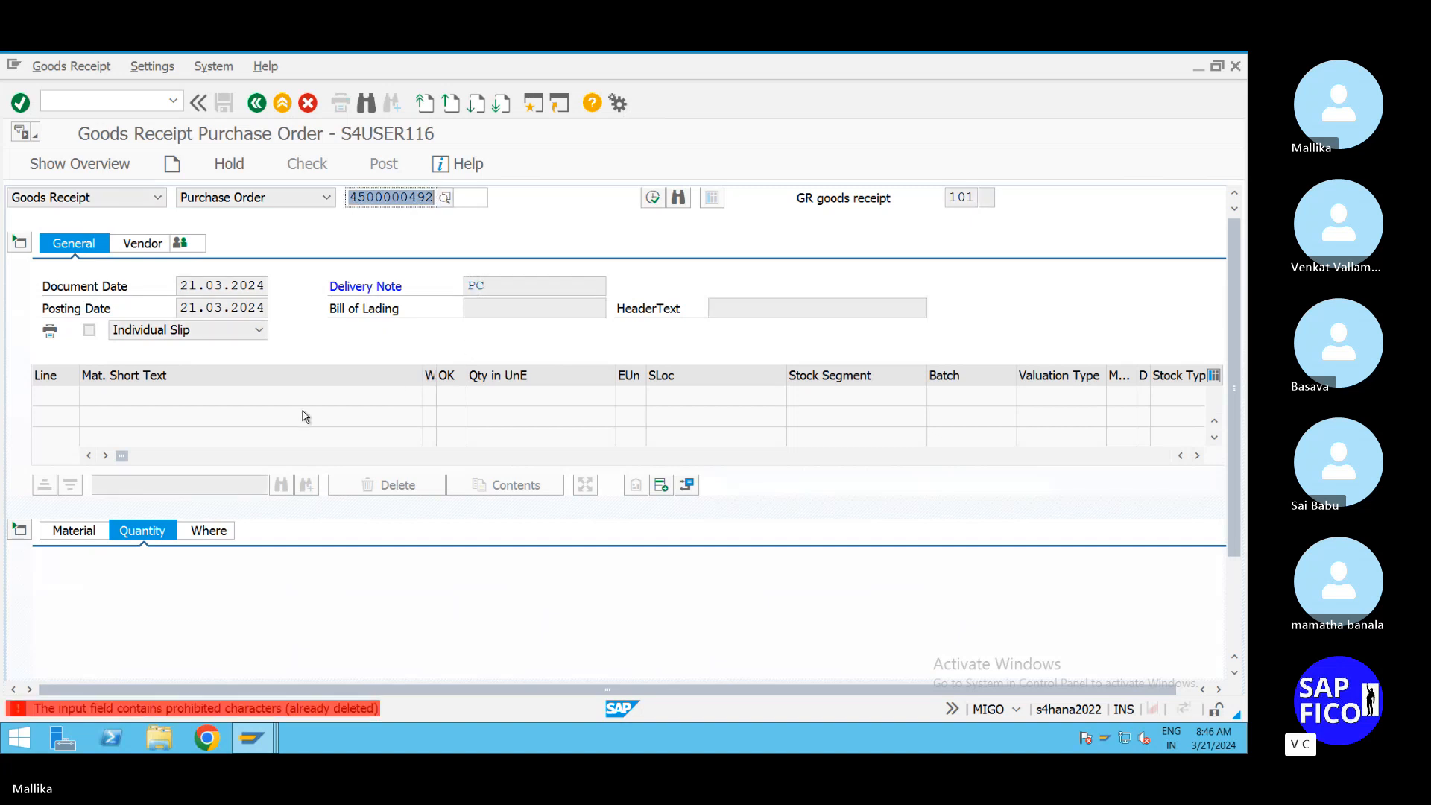
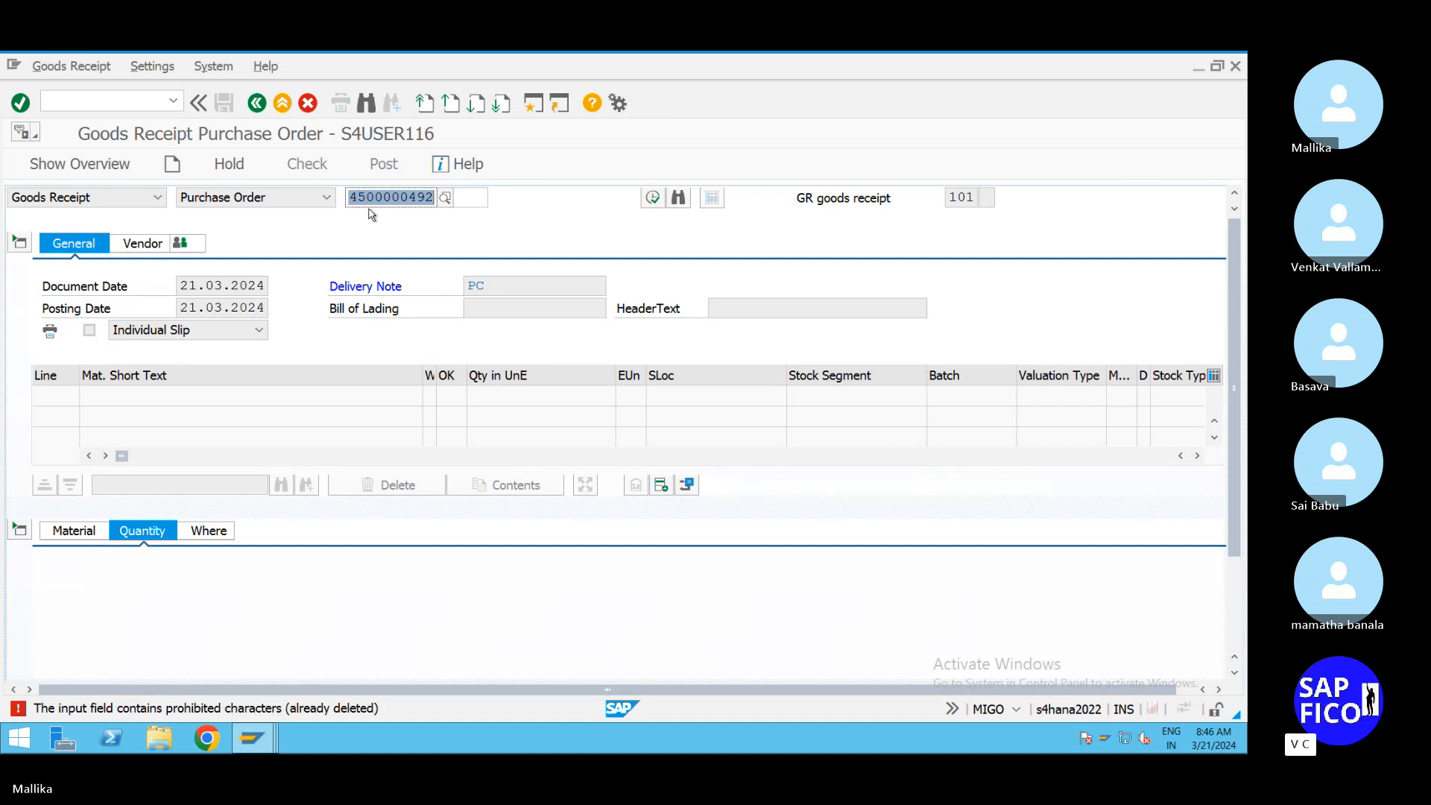
Step: Reselect the purchase order dated 21.03.2024 for supplier 1205 and load it into the goods receipt
click(351, 197)
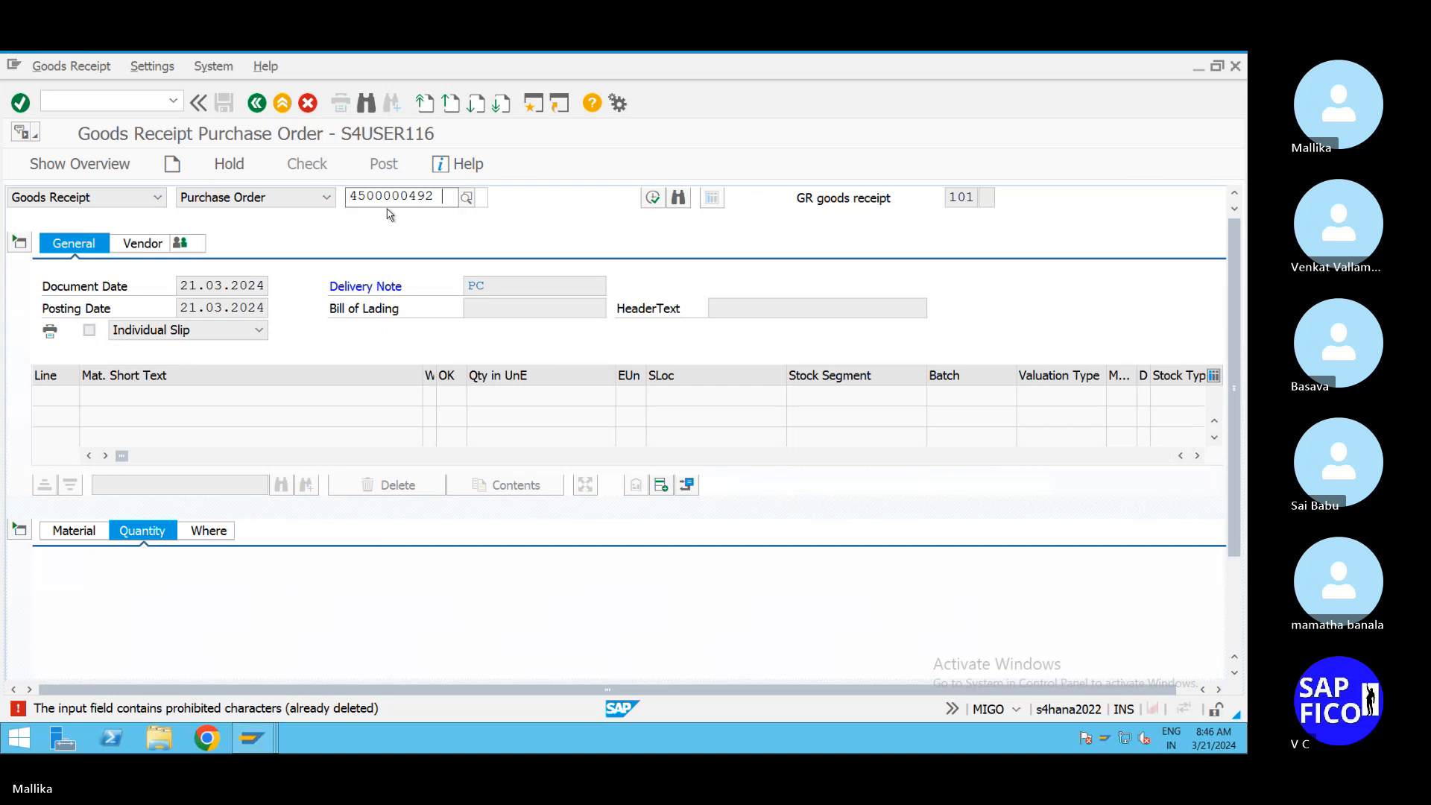
click(437, 196)
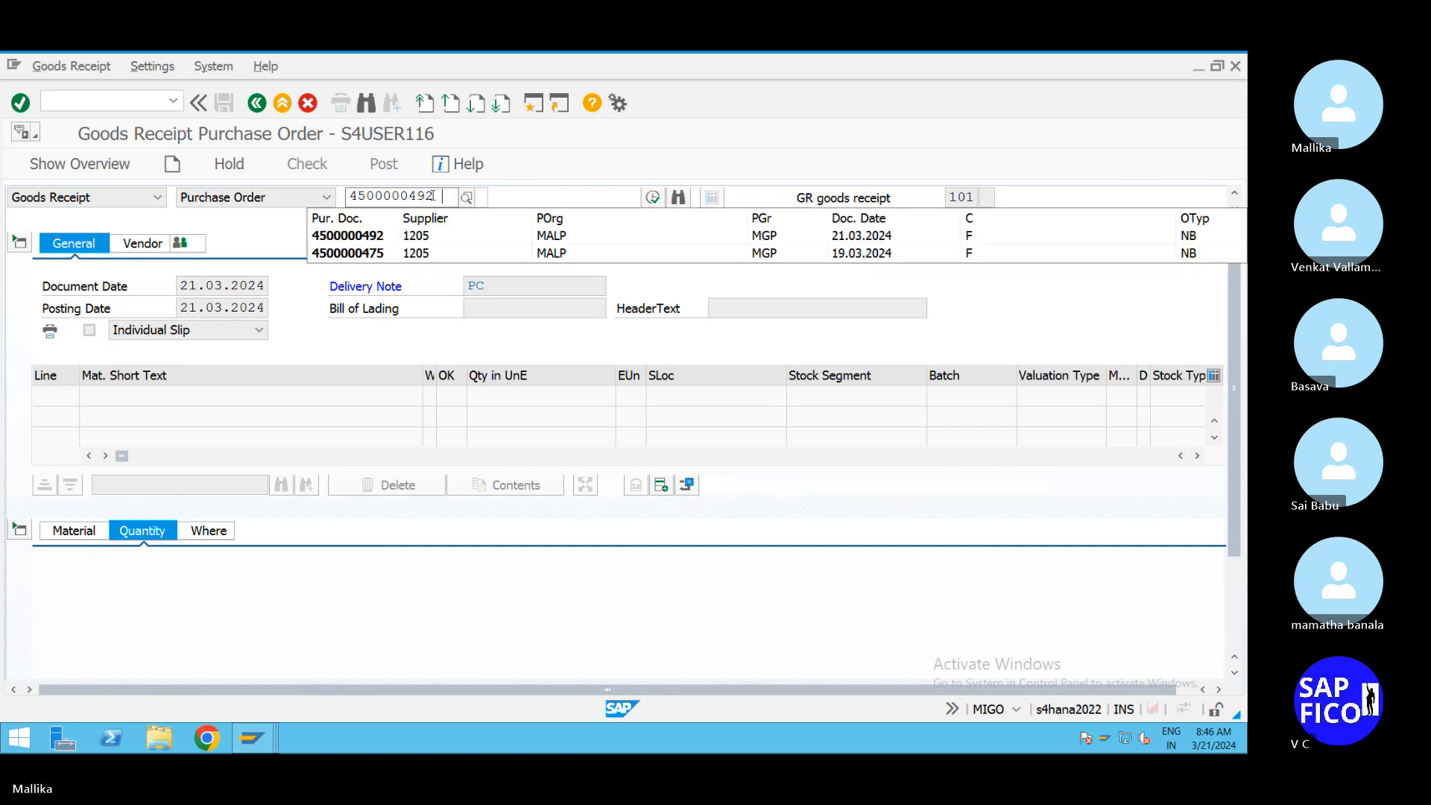
click(395, 236)
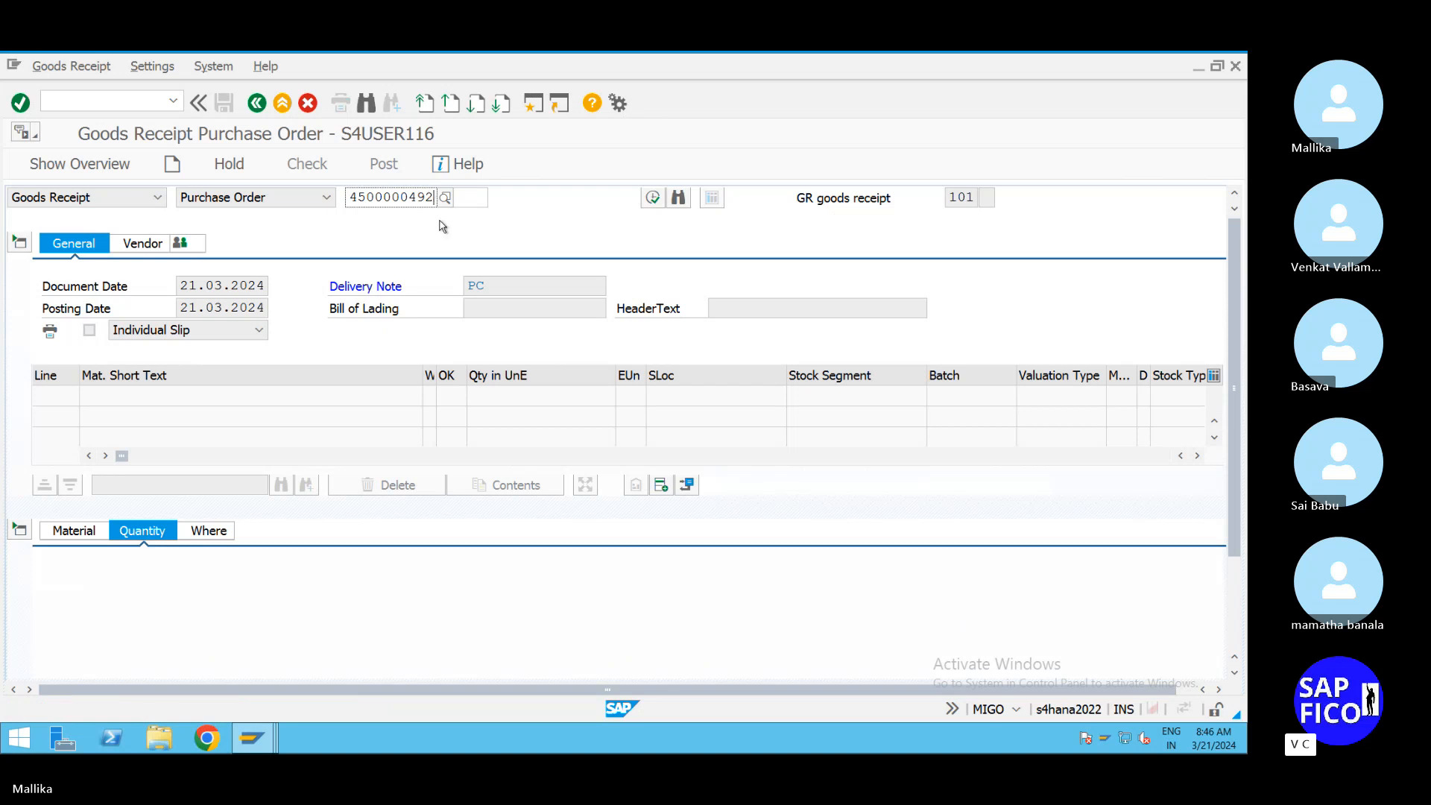
key(Return)
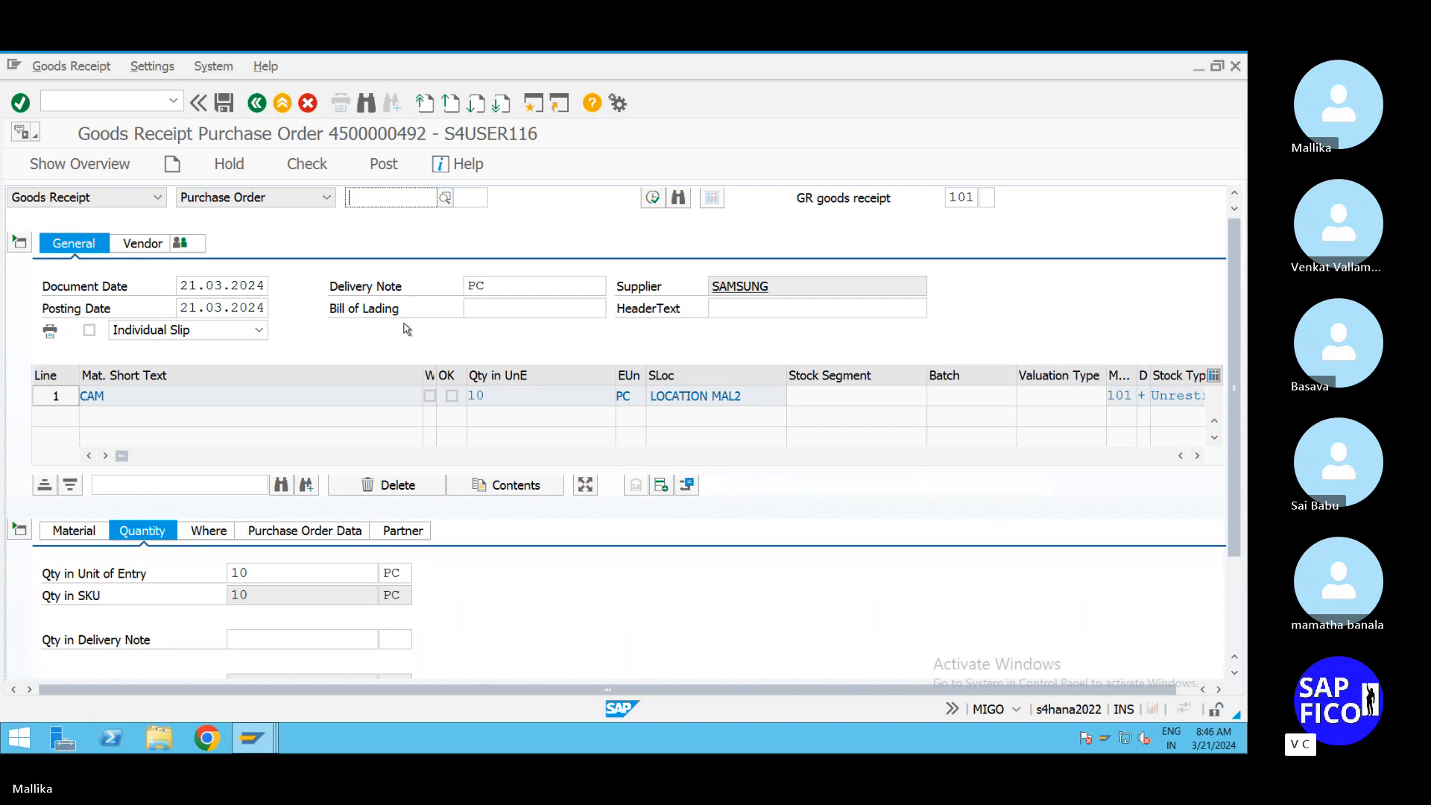
Step: Set the CAM line's delivery note quantity to 10 PC and mark the item as OK
scroll(361, 578, down, 3)
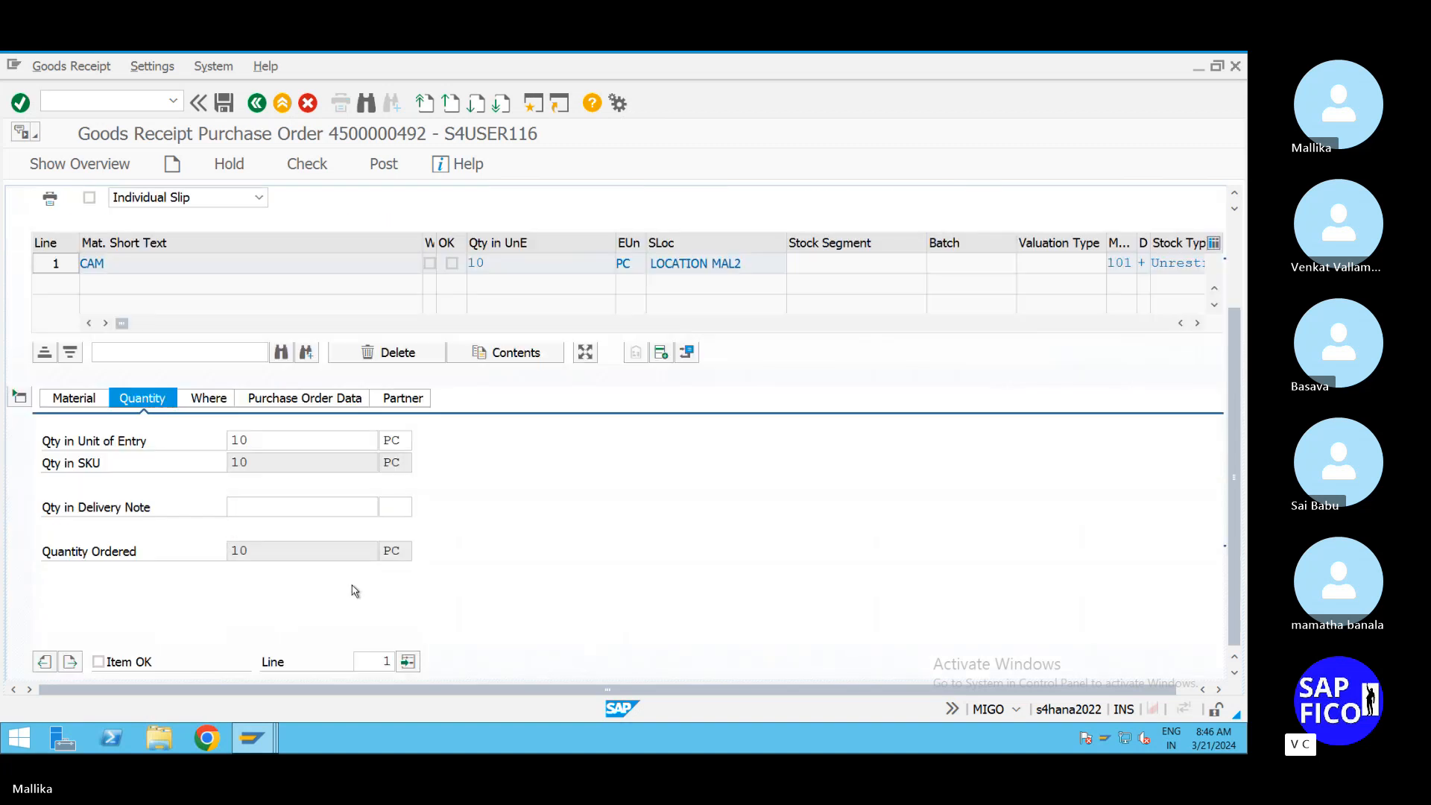
click(242, 509)
text(10)
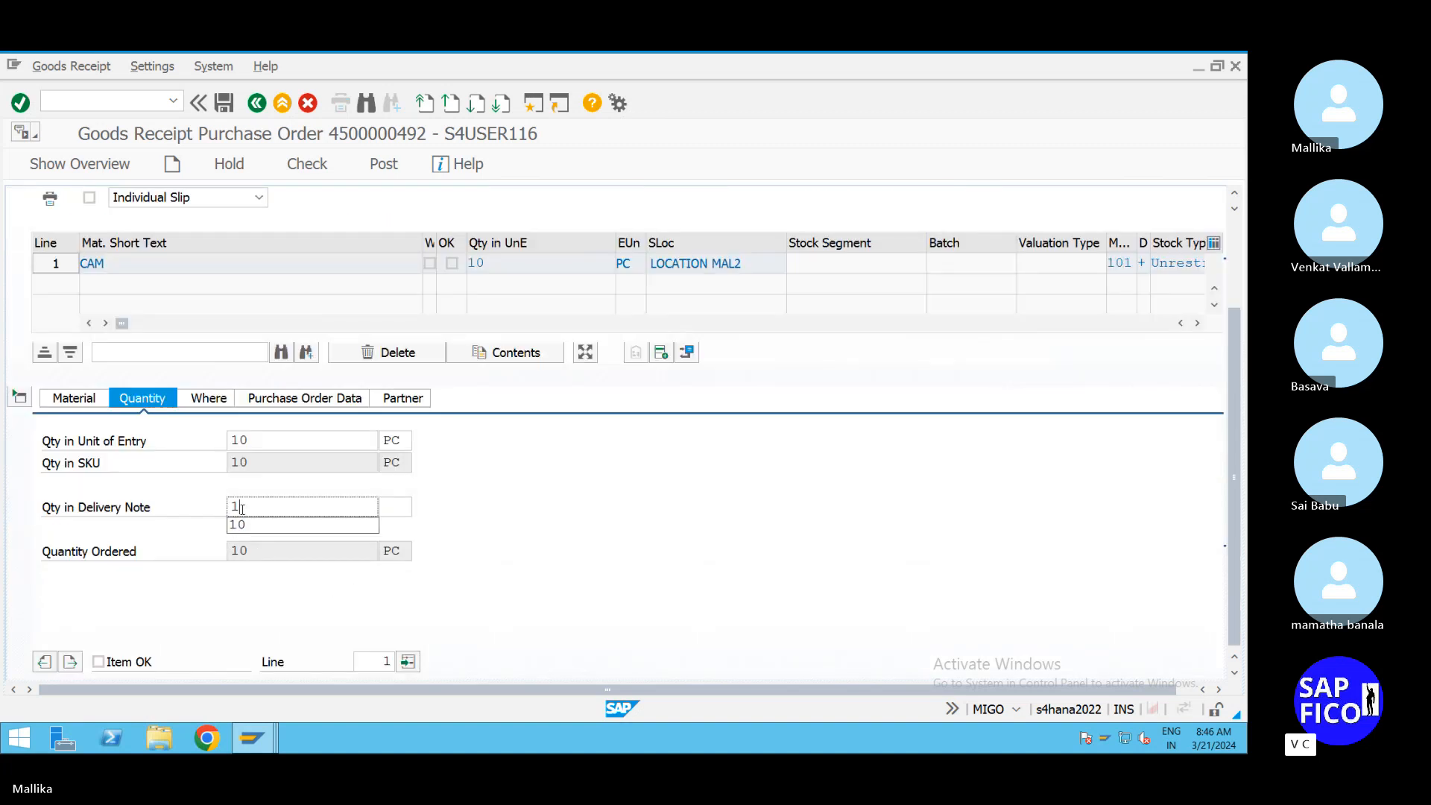
click(395, 506)
text(P)
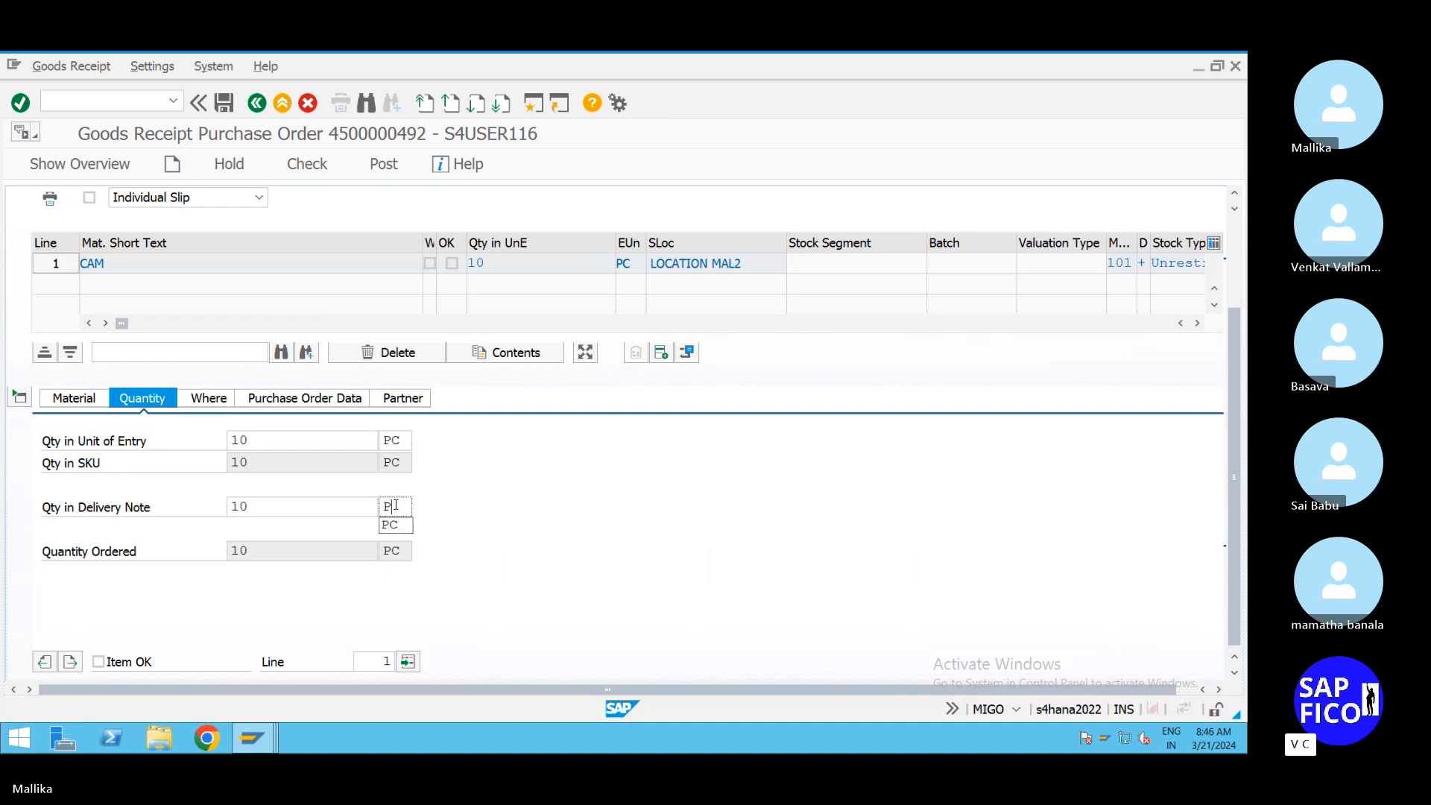
text(C)
click(98, 662)
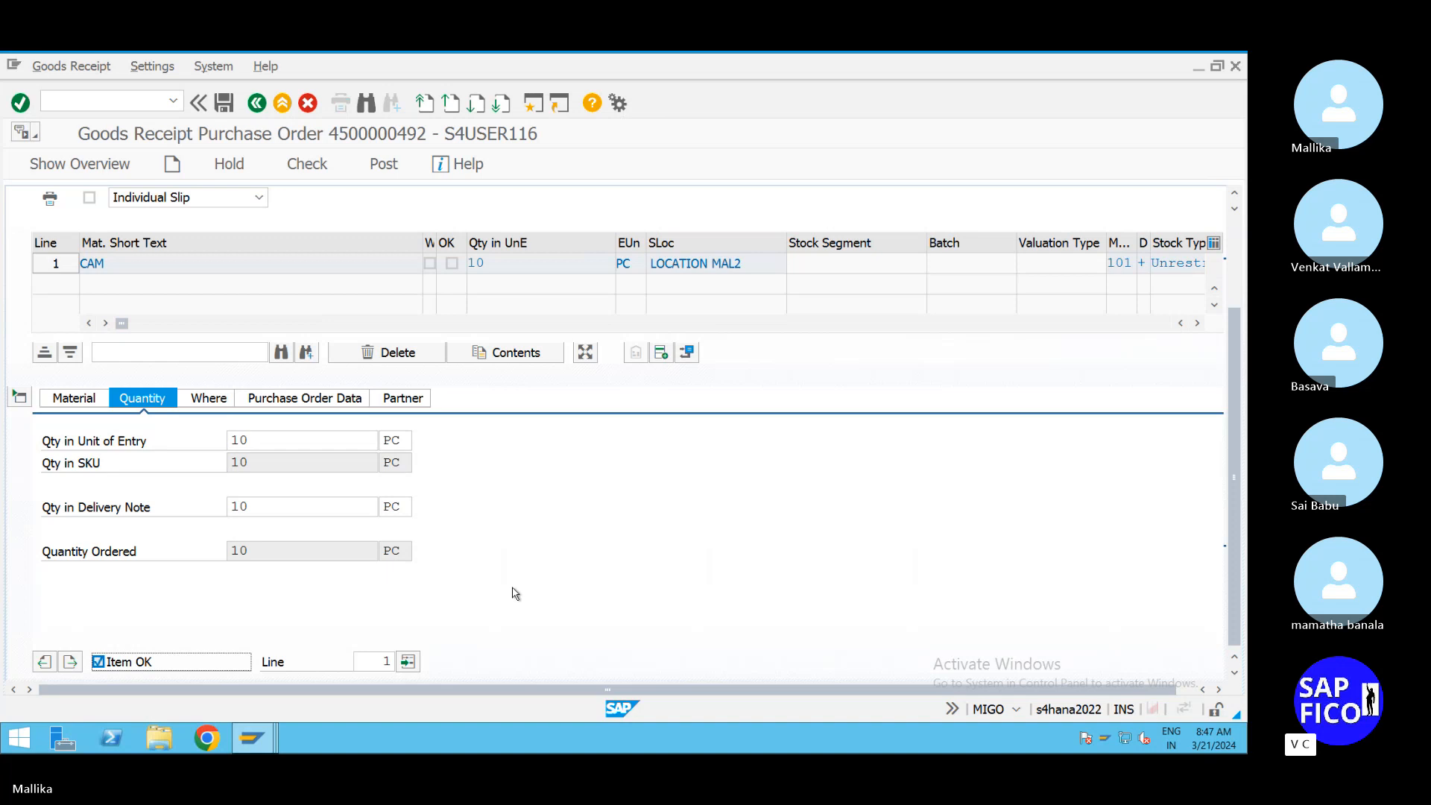
Step: Check the goods receipt and read the long text of the logged message for item 1
click(307, 165)
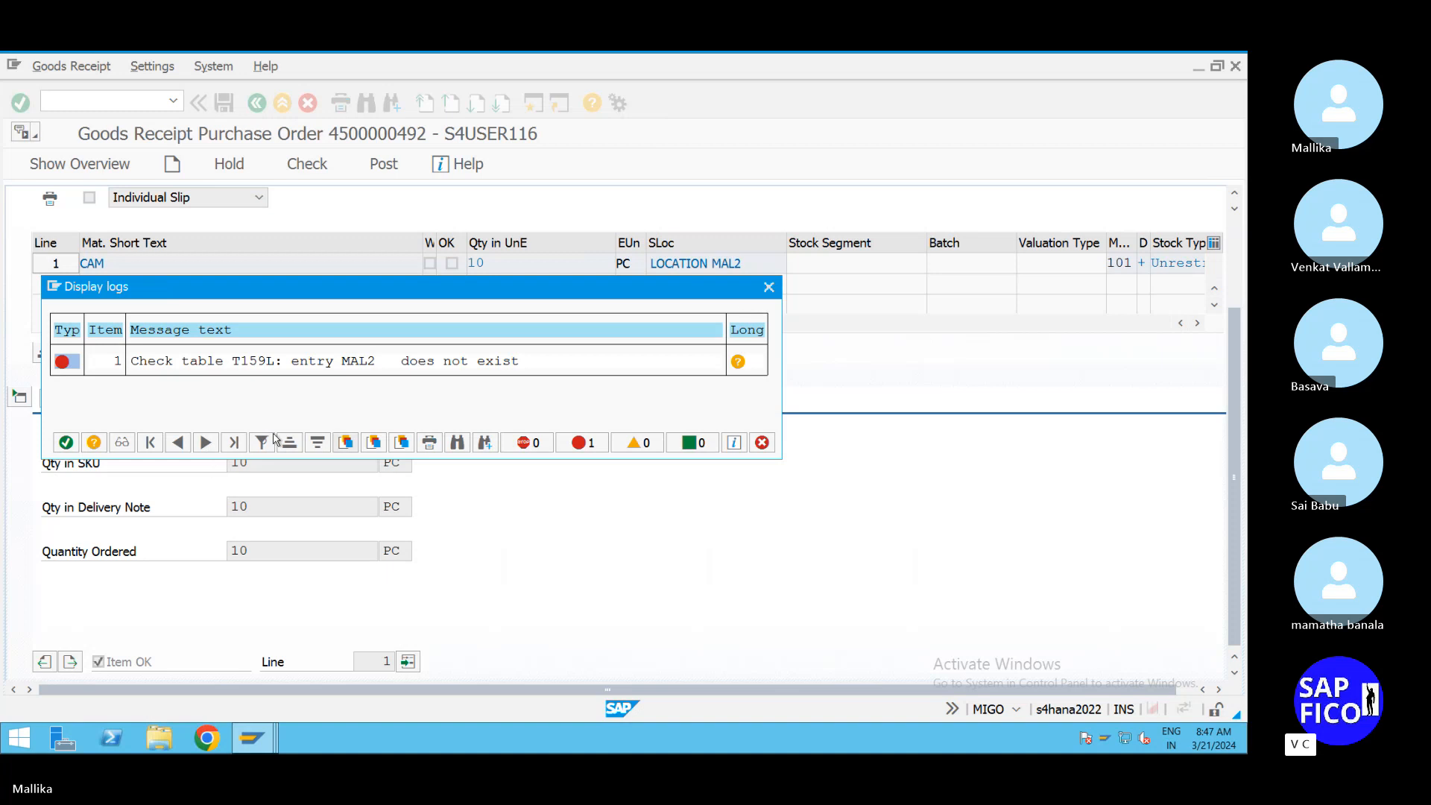
click(738, 362)
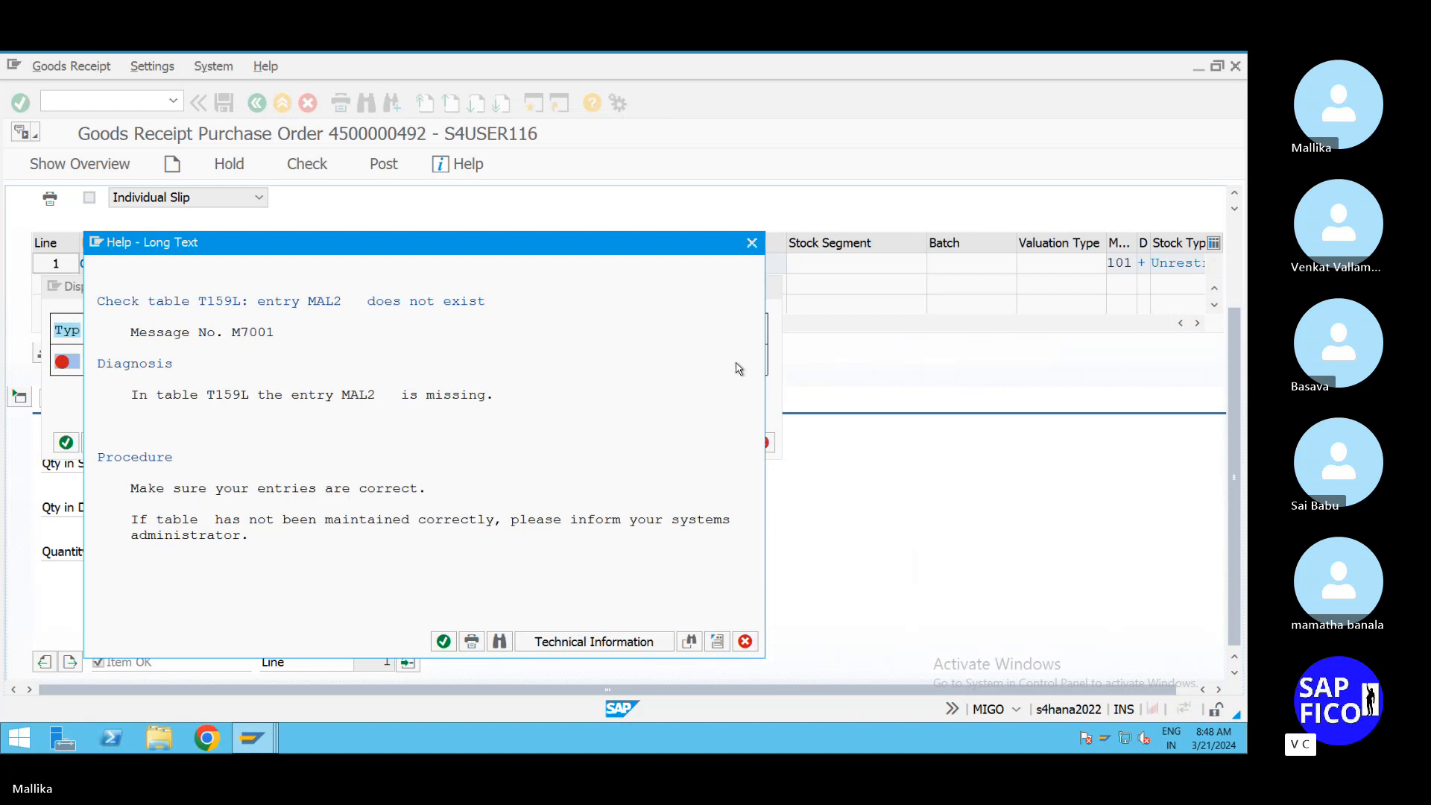
click(444, 643)
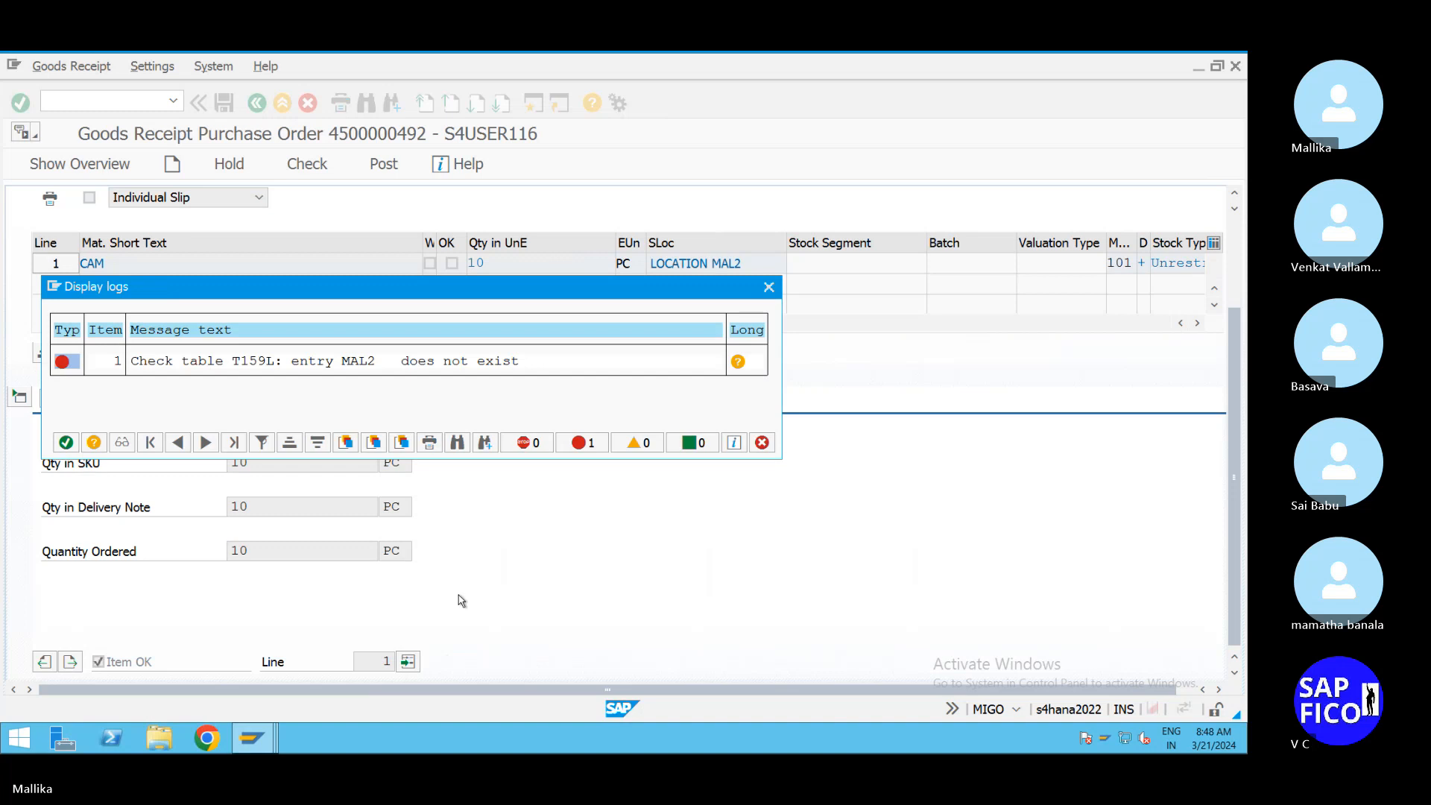
Step: Close the goods receipt message log and open document type maintenance with transaction OBF4 in the pricing procedure session
click(769, 287)
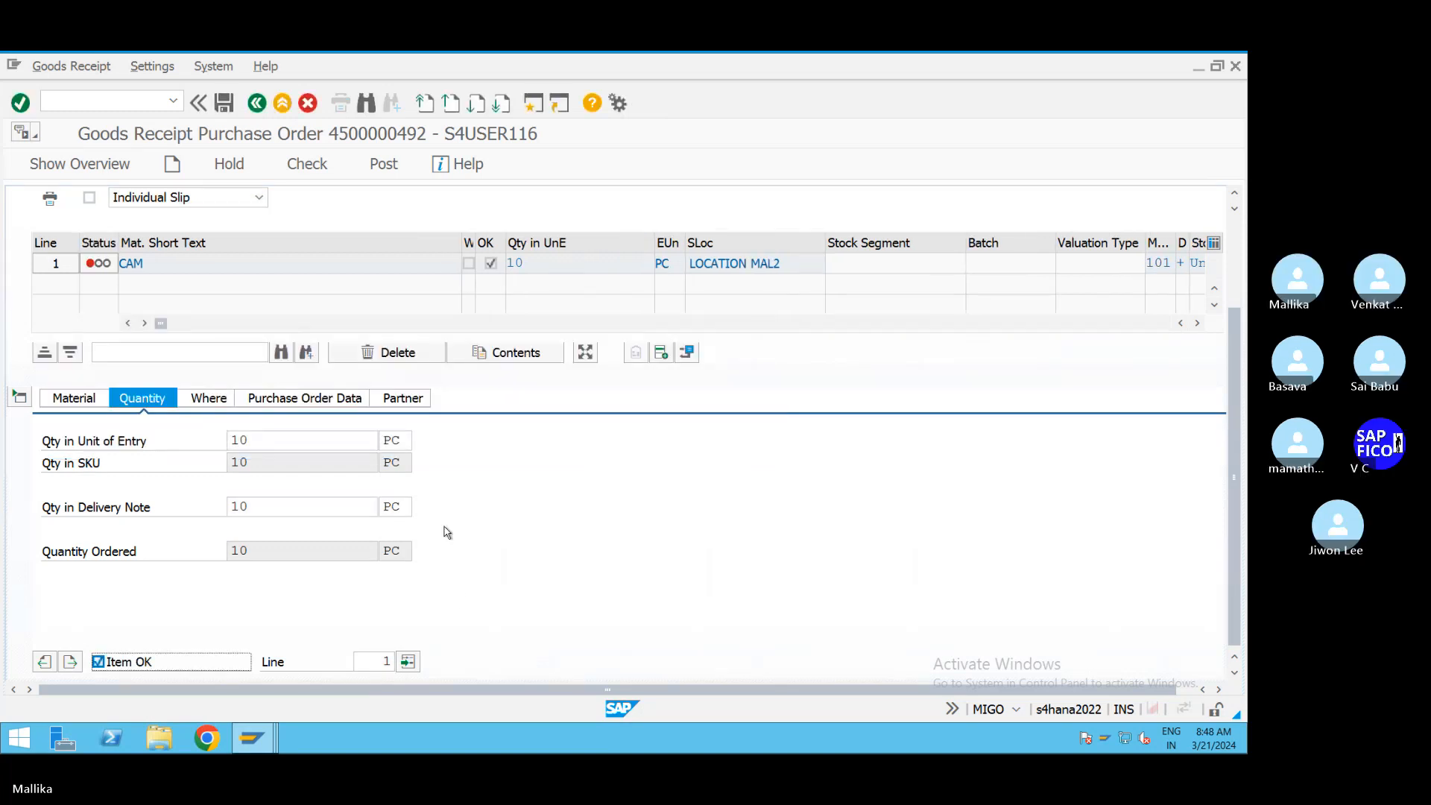
click(252, 738)
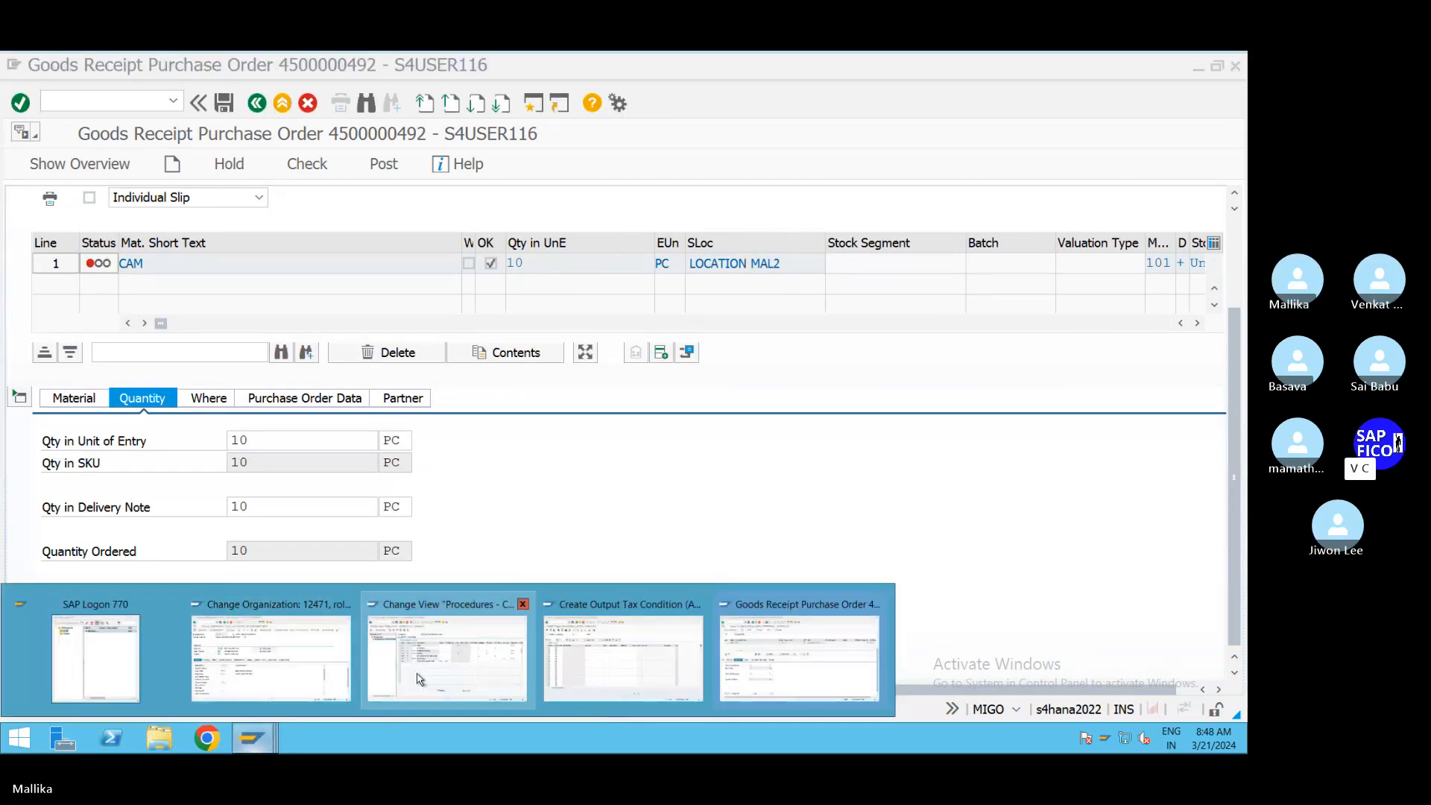
click(439, 672)
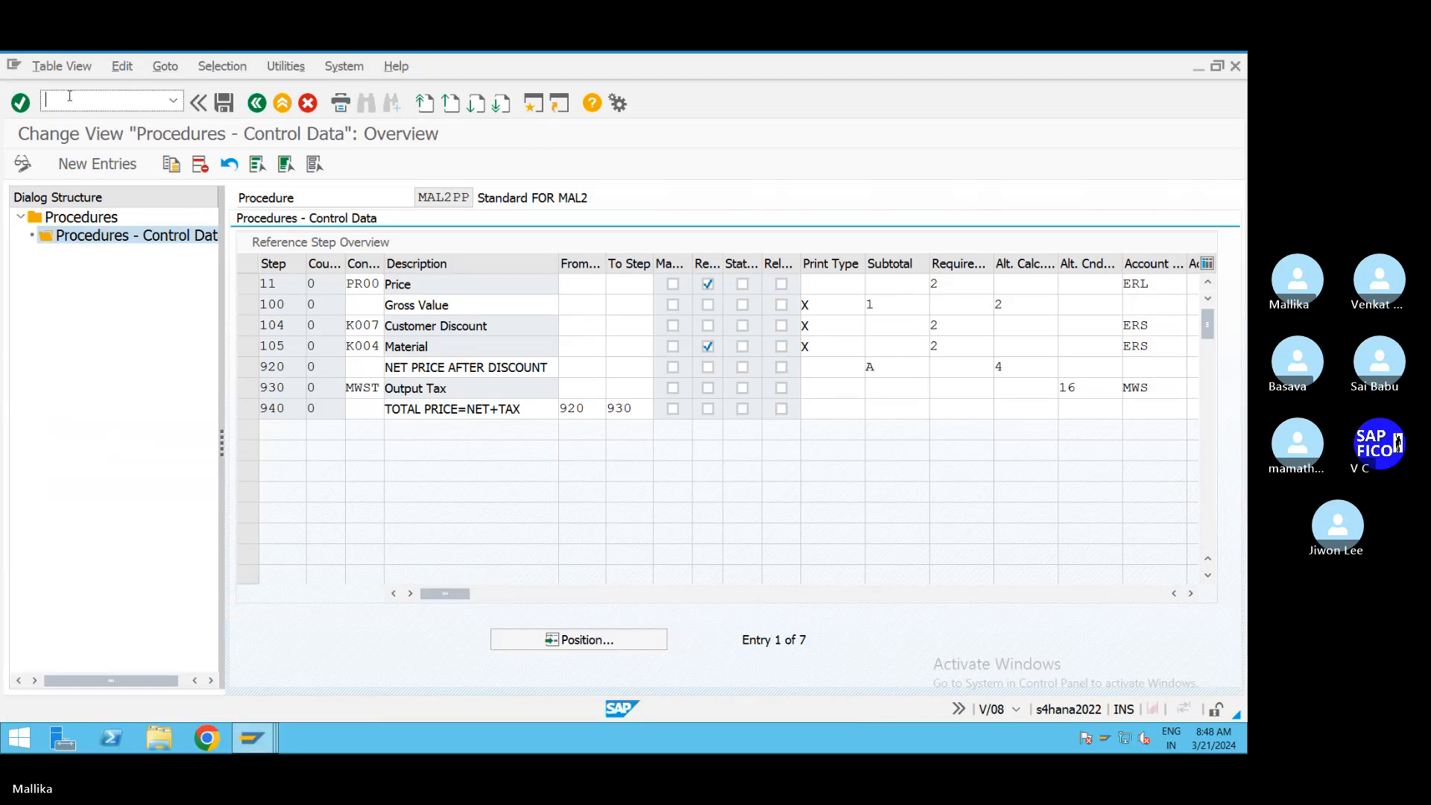
text(/NOB)
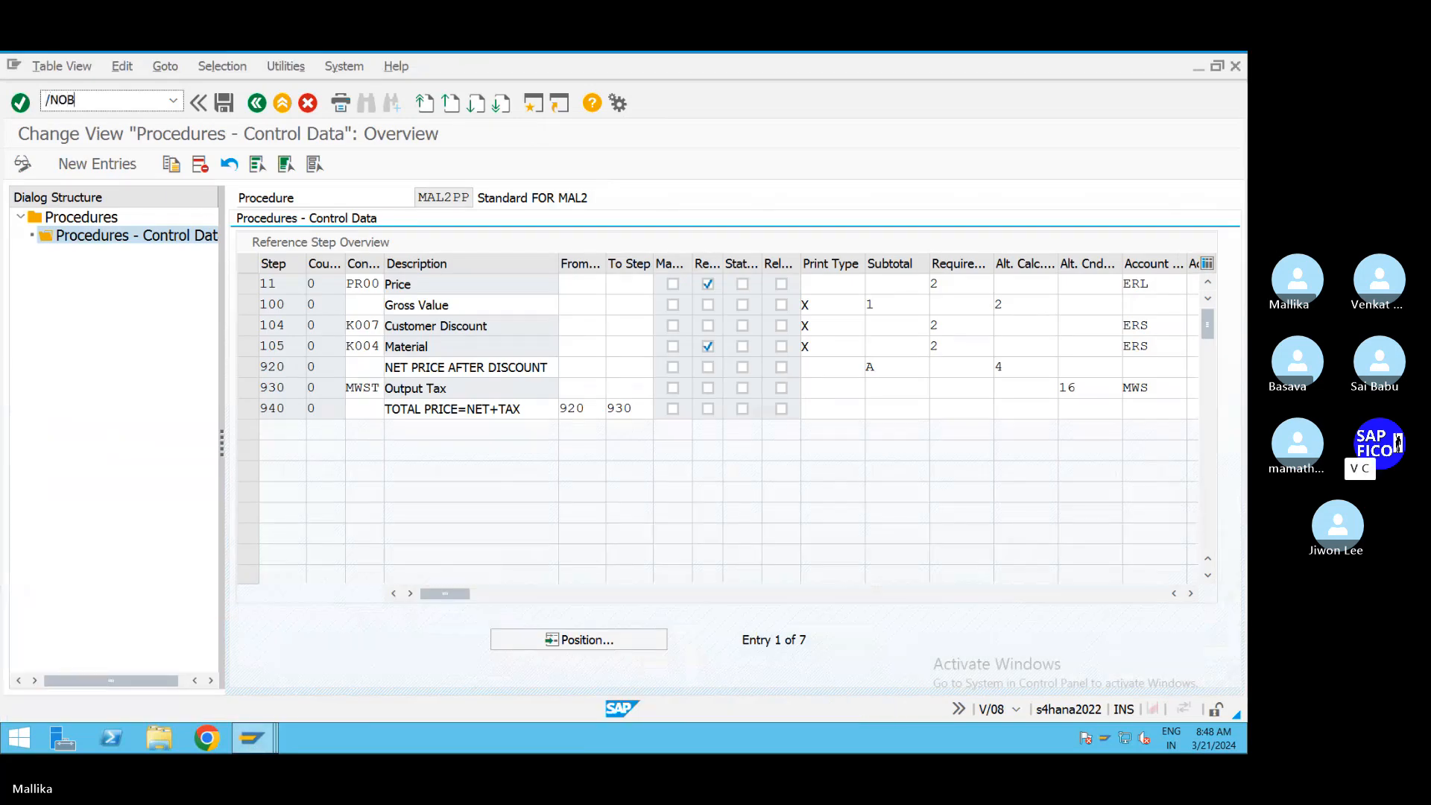
text(F4)
key(Return)
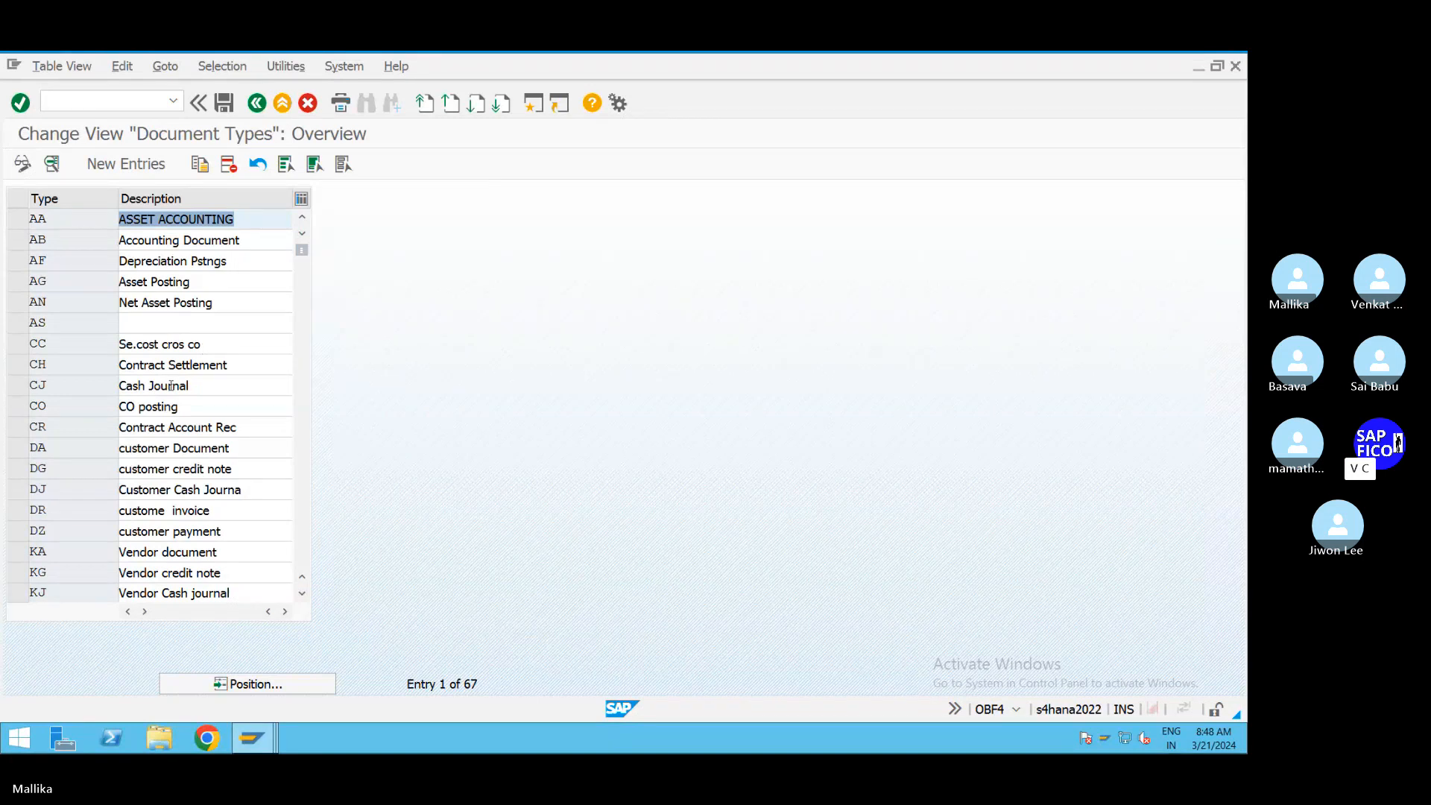
Step: Make the reference number required for document type WE Goods Receipt and save it to customizing request A4HK907370
scroll(139, 463, down, 10)
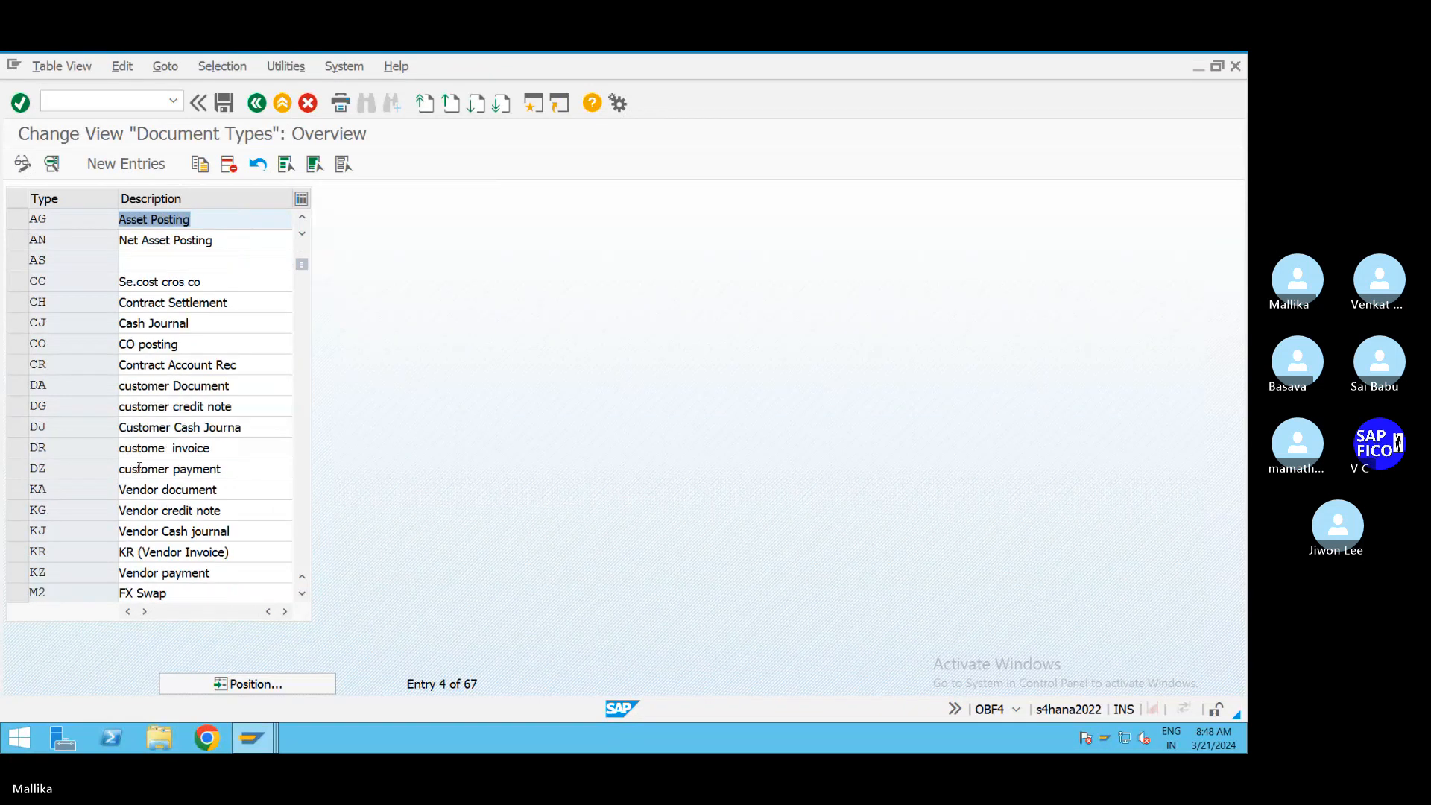
scroll(139, 468, down, 2)
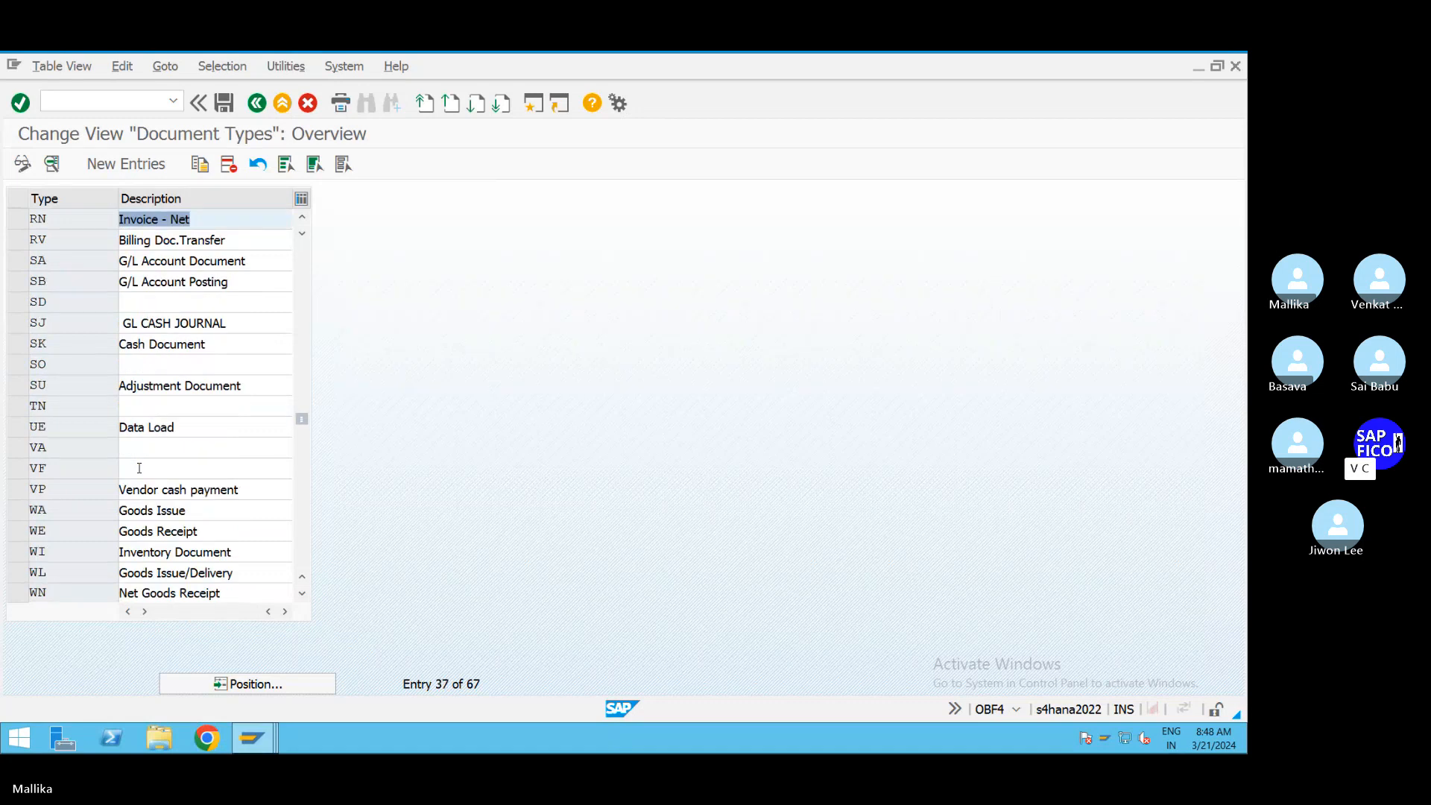
click(176, 530)
double_click(180, 531)
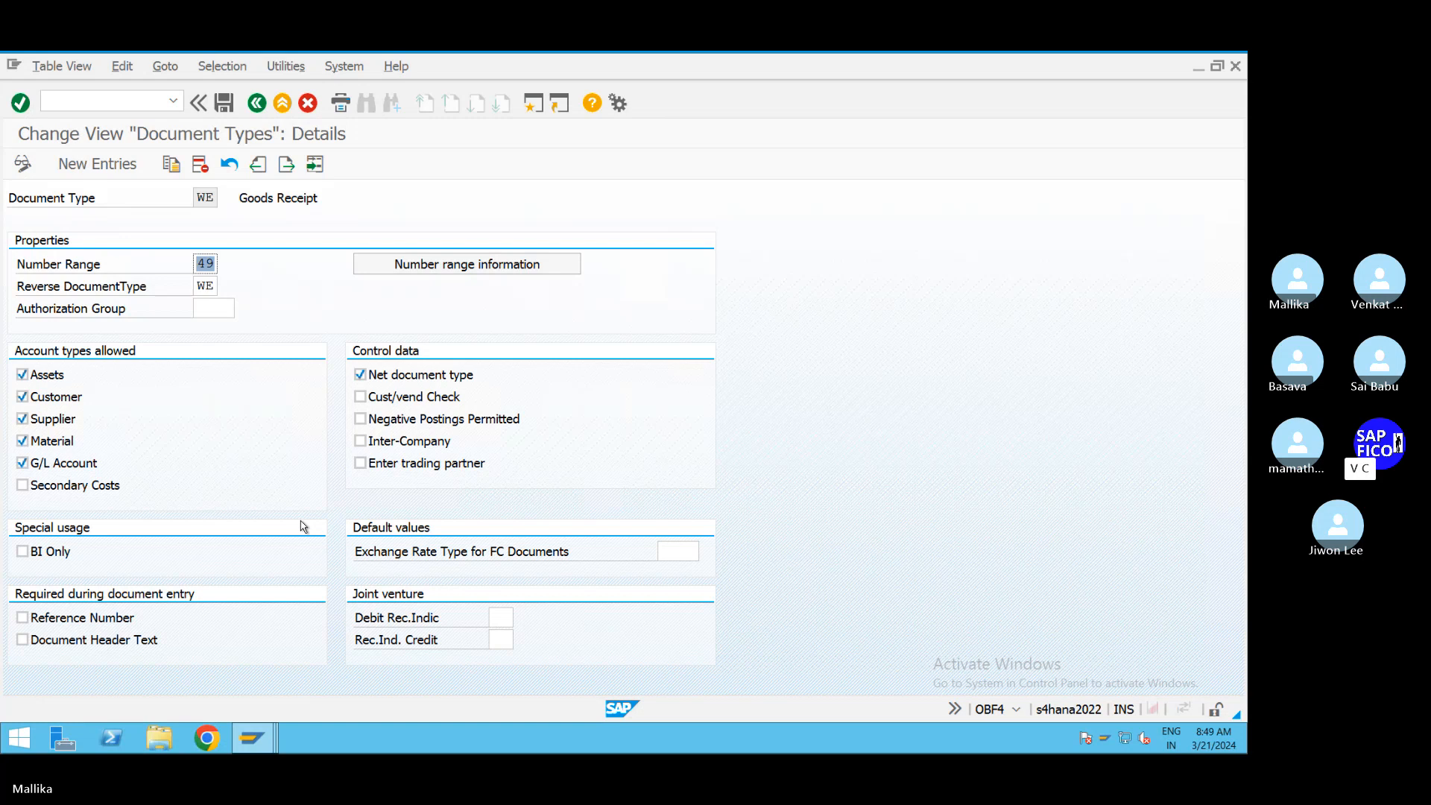
click(21, 620)
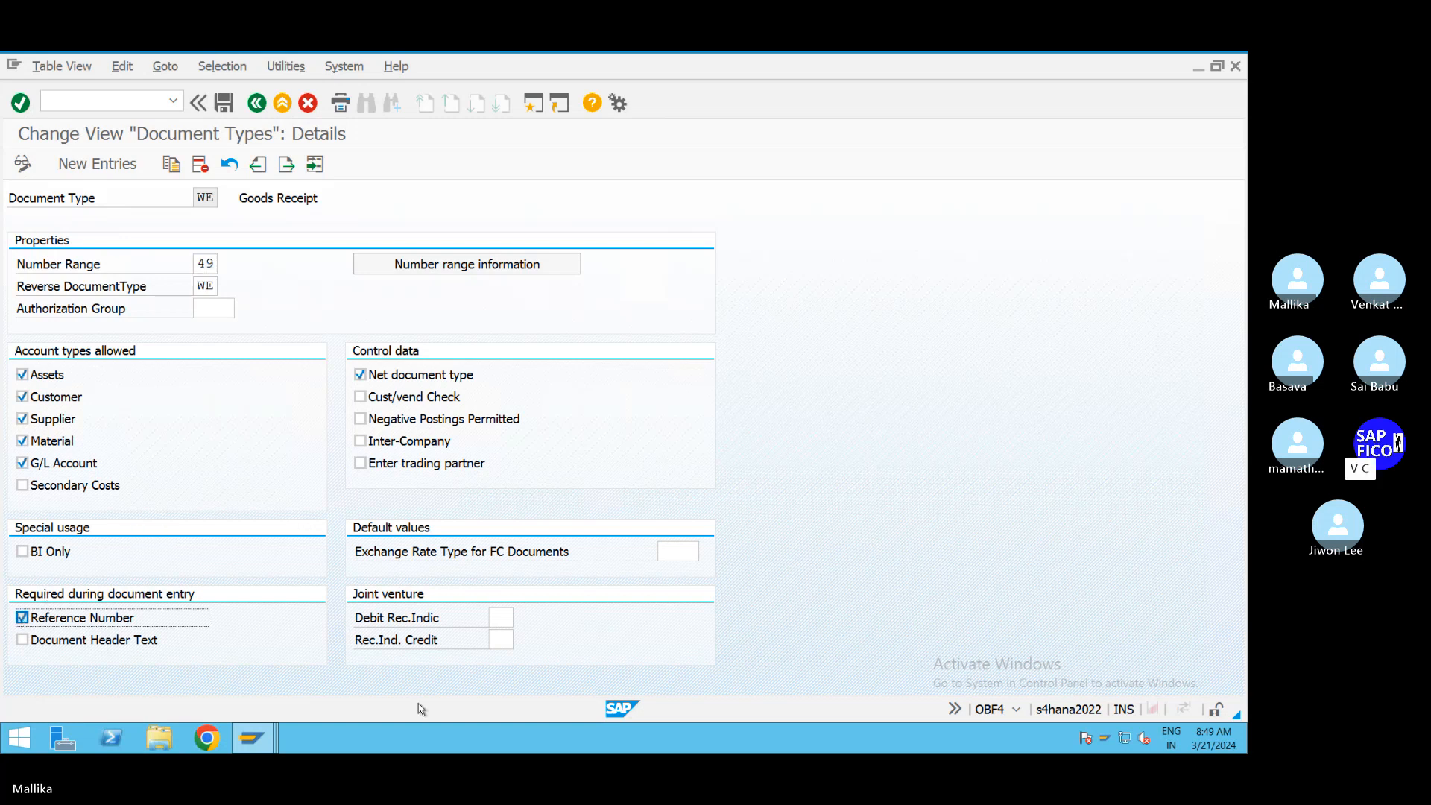
click(224, 104)
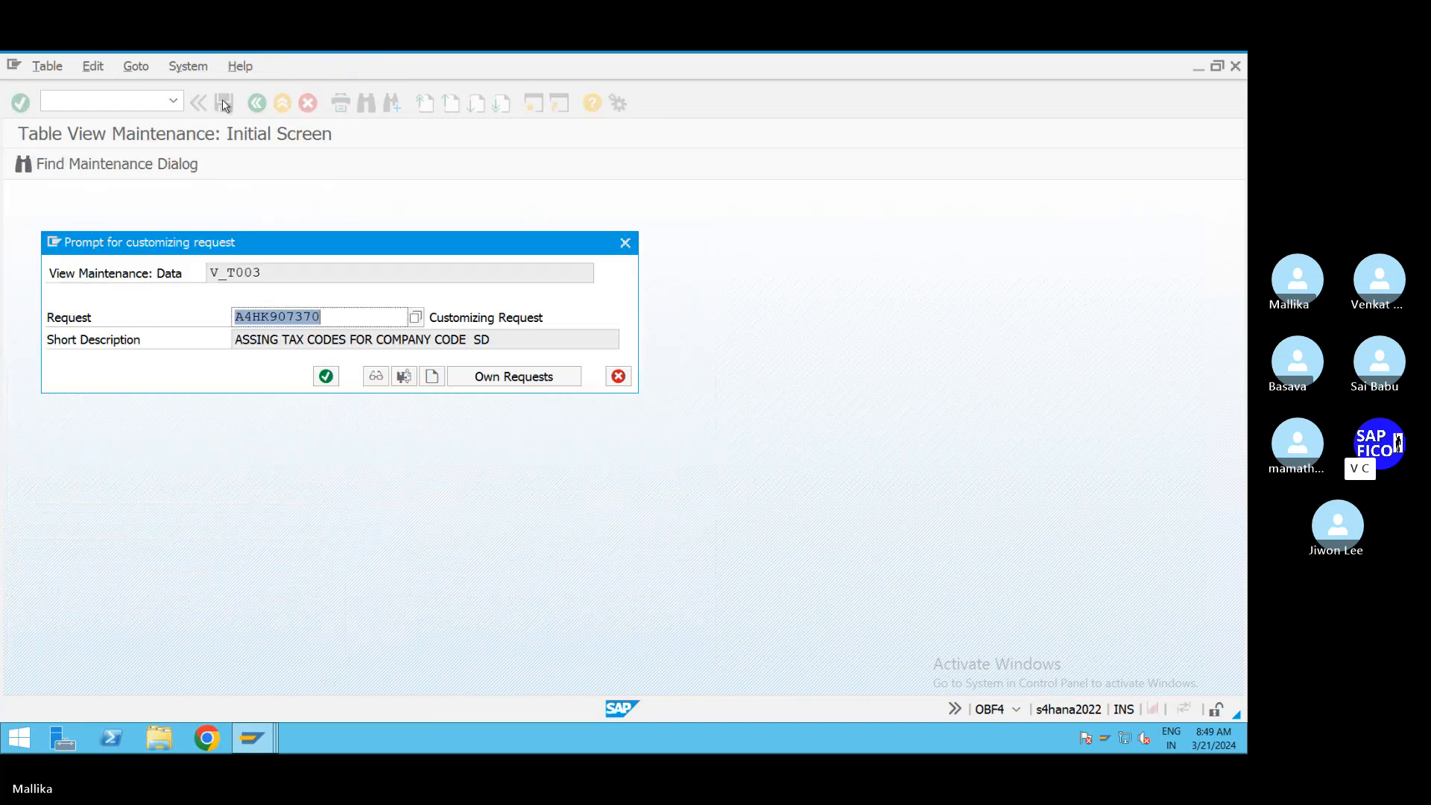
click(326, 376)
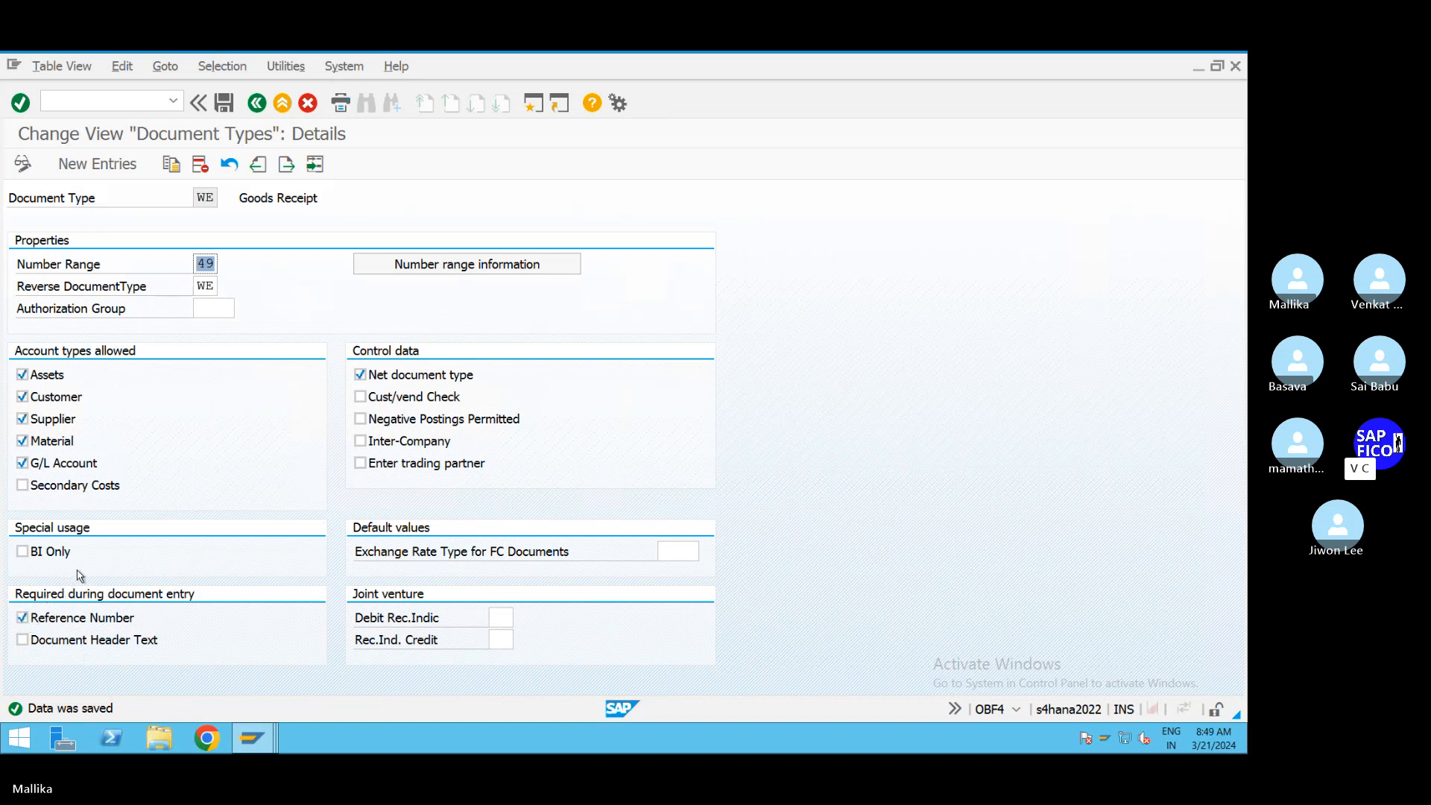
Step: Remove the reference number requirement from document type WE, save, and return to the document types overview
click(23, 618)
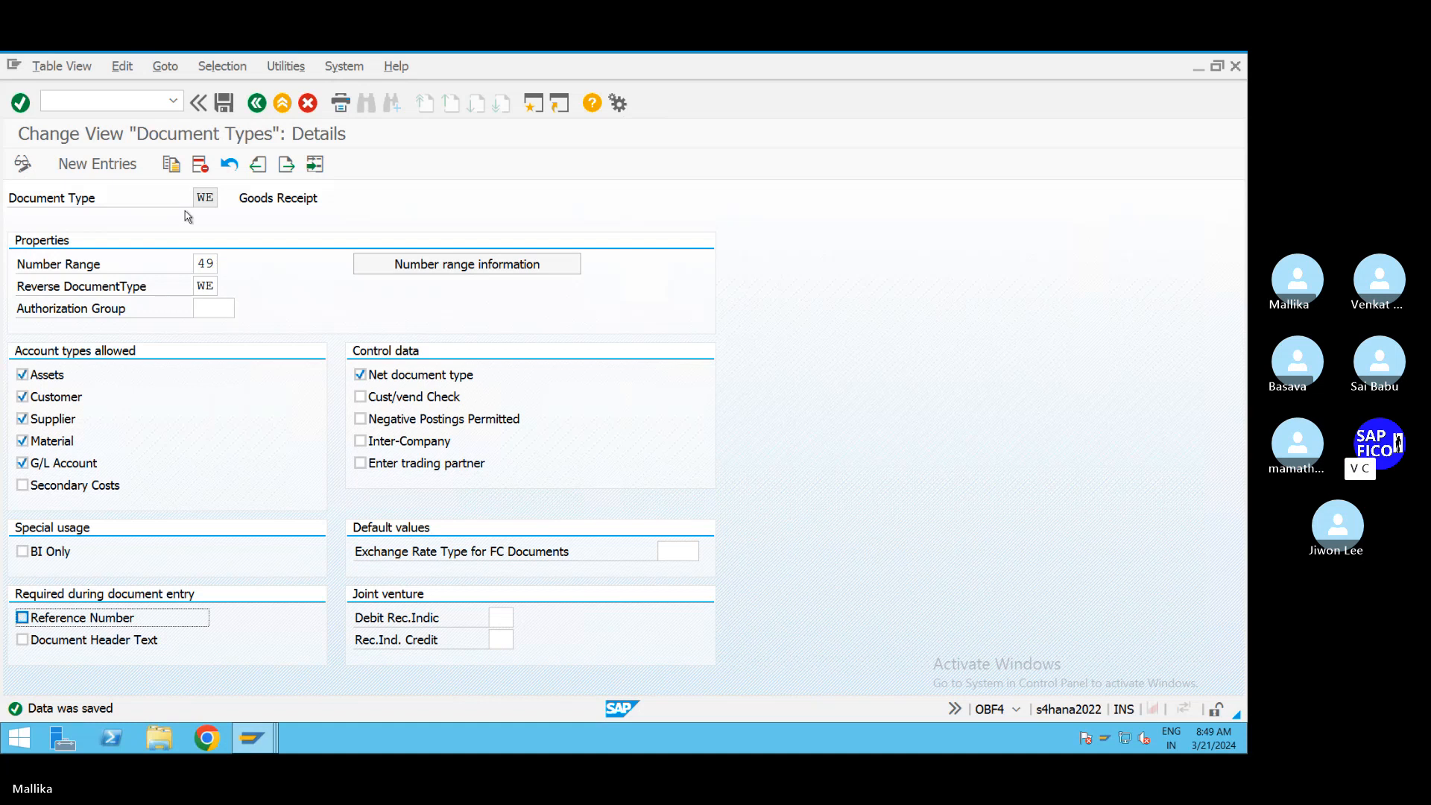
click(223, 105)
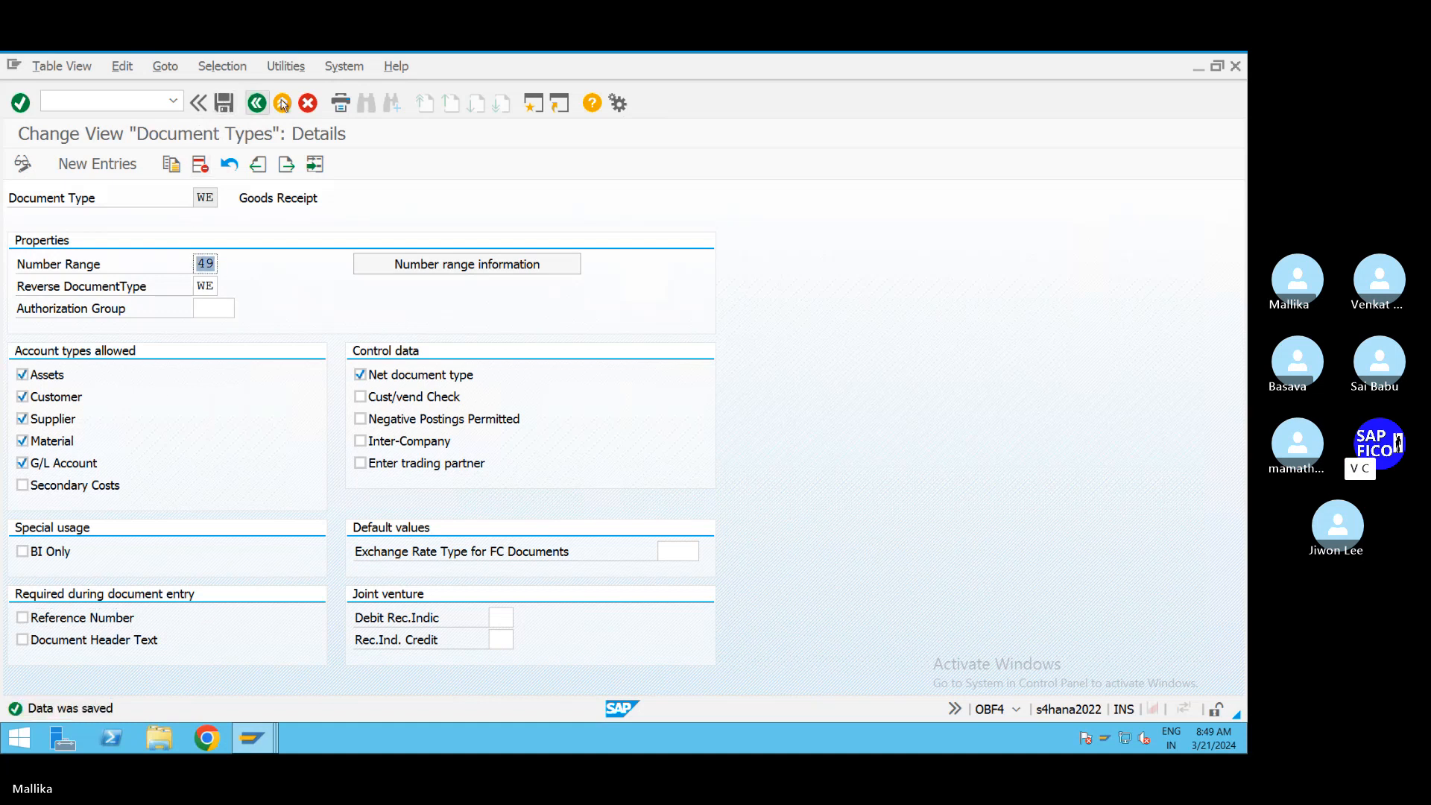
click(257, 105)
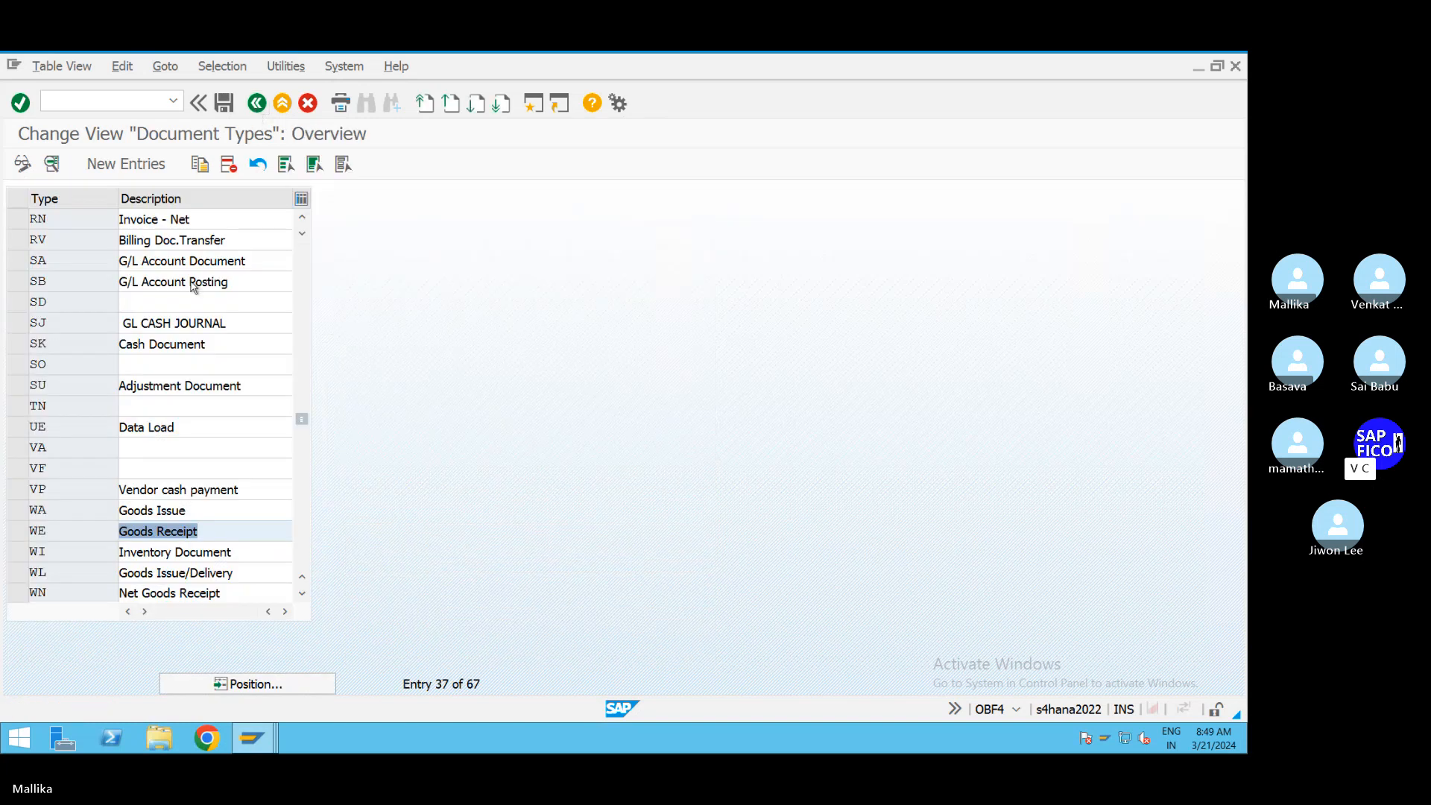
Step: Review the details of document type RE Invoice - Gross and return to the document types overview
scroll(70, 474, up, 1)
scroll(70, 474, up, 2)
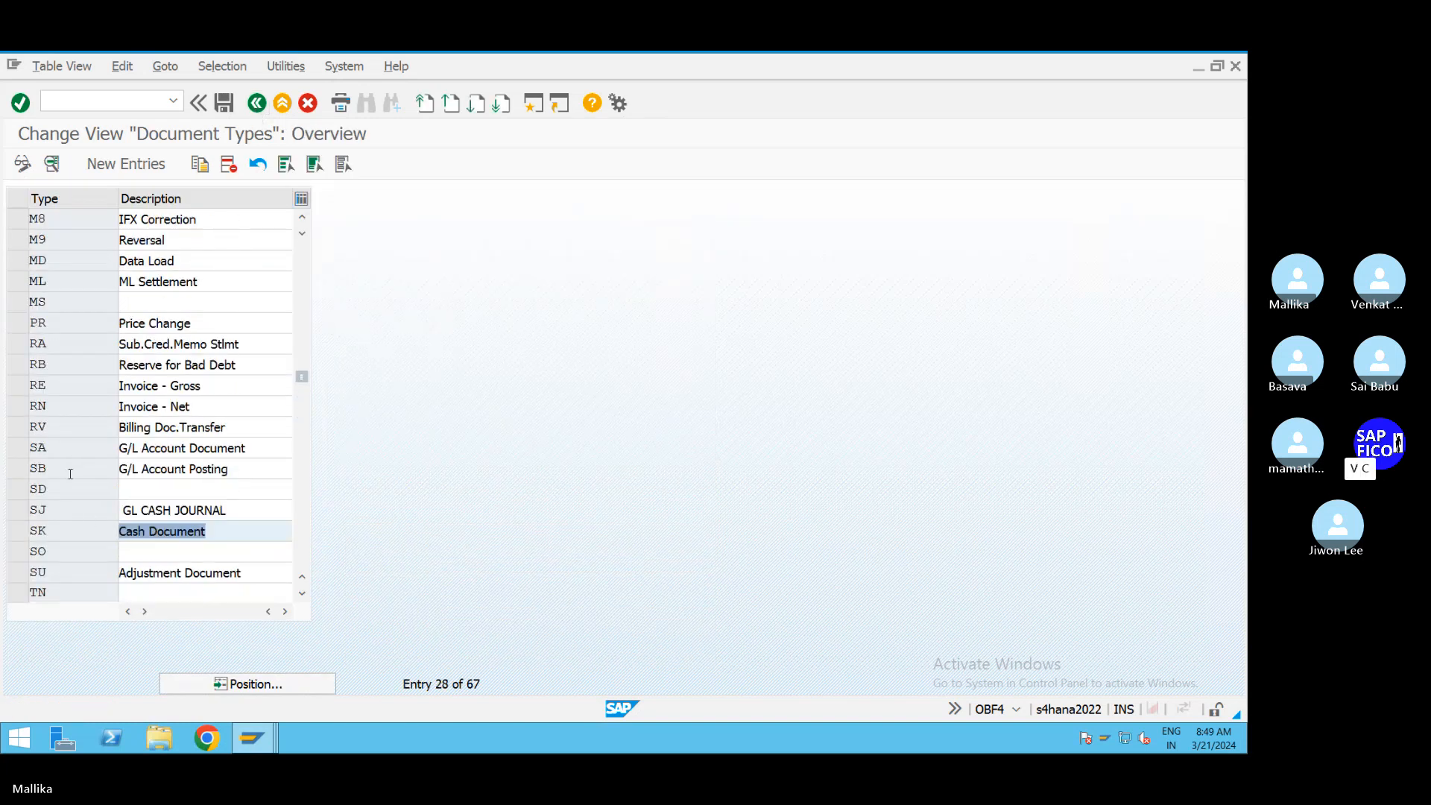
double_click(155, 387)
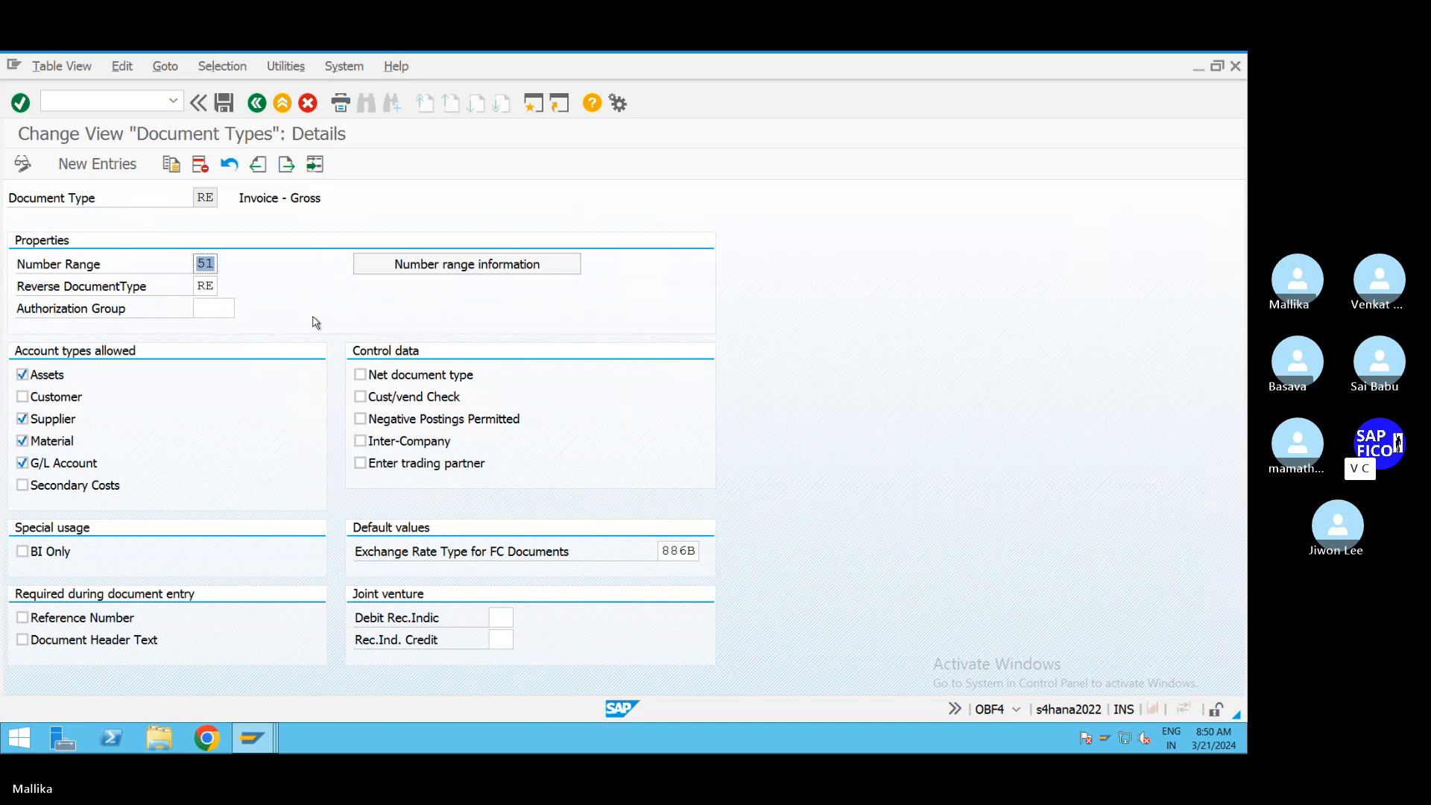
click(256, 102)
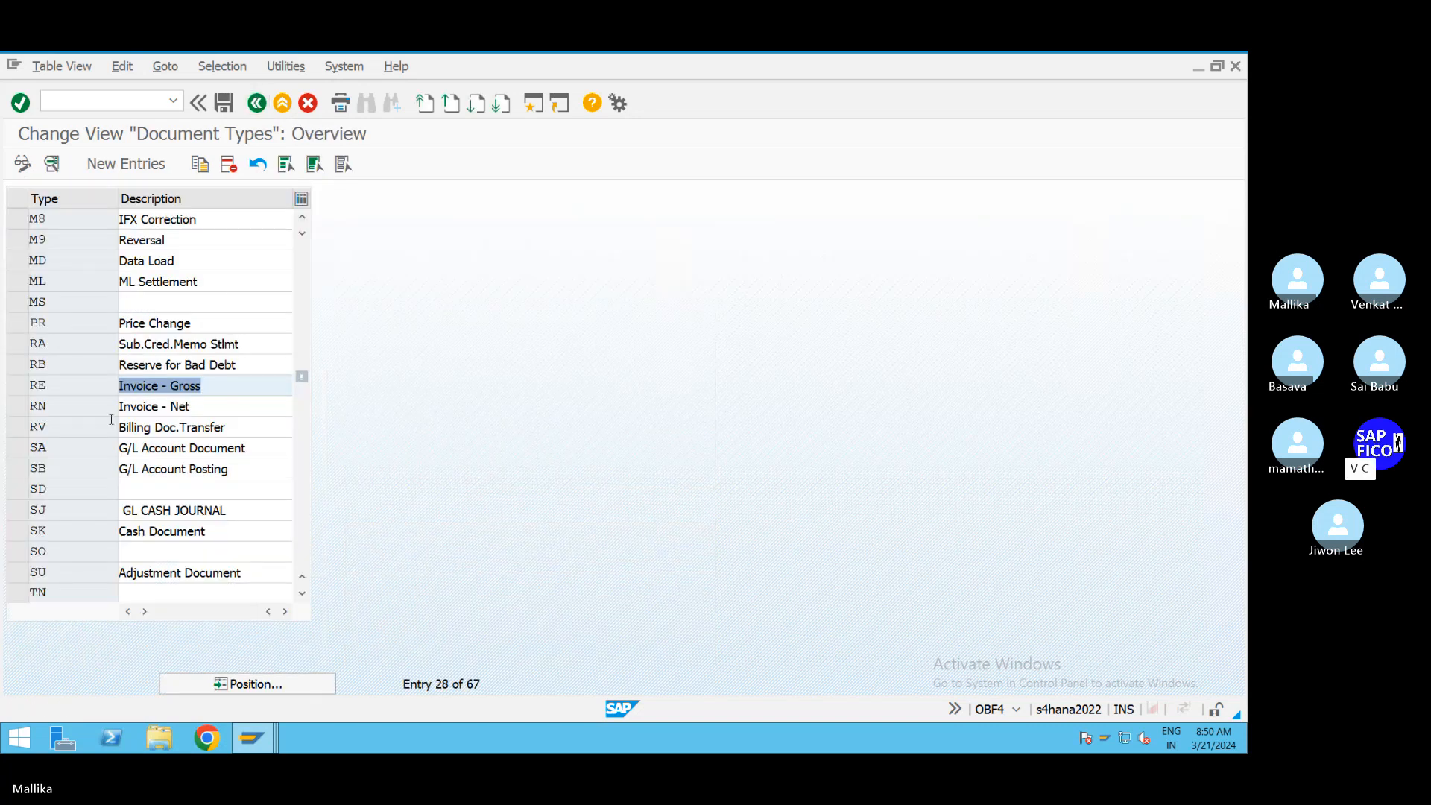
Step: Open the number range information of document type PR Price Change and edit the intervals for company code MAL2
click(187, 323)
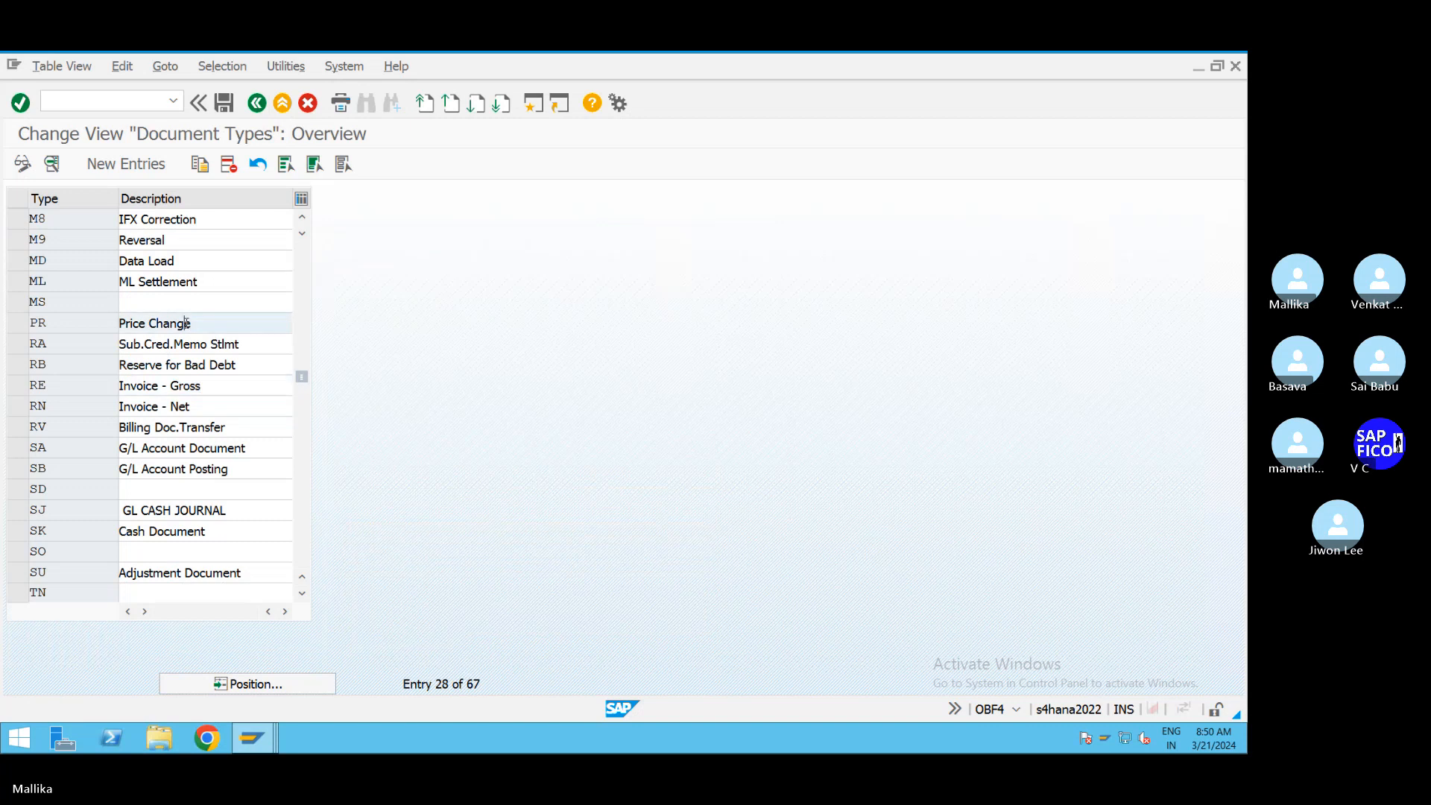
double_click(186, 323)
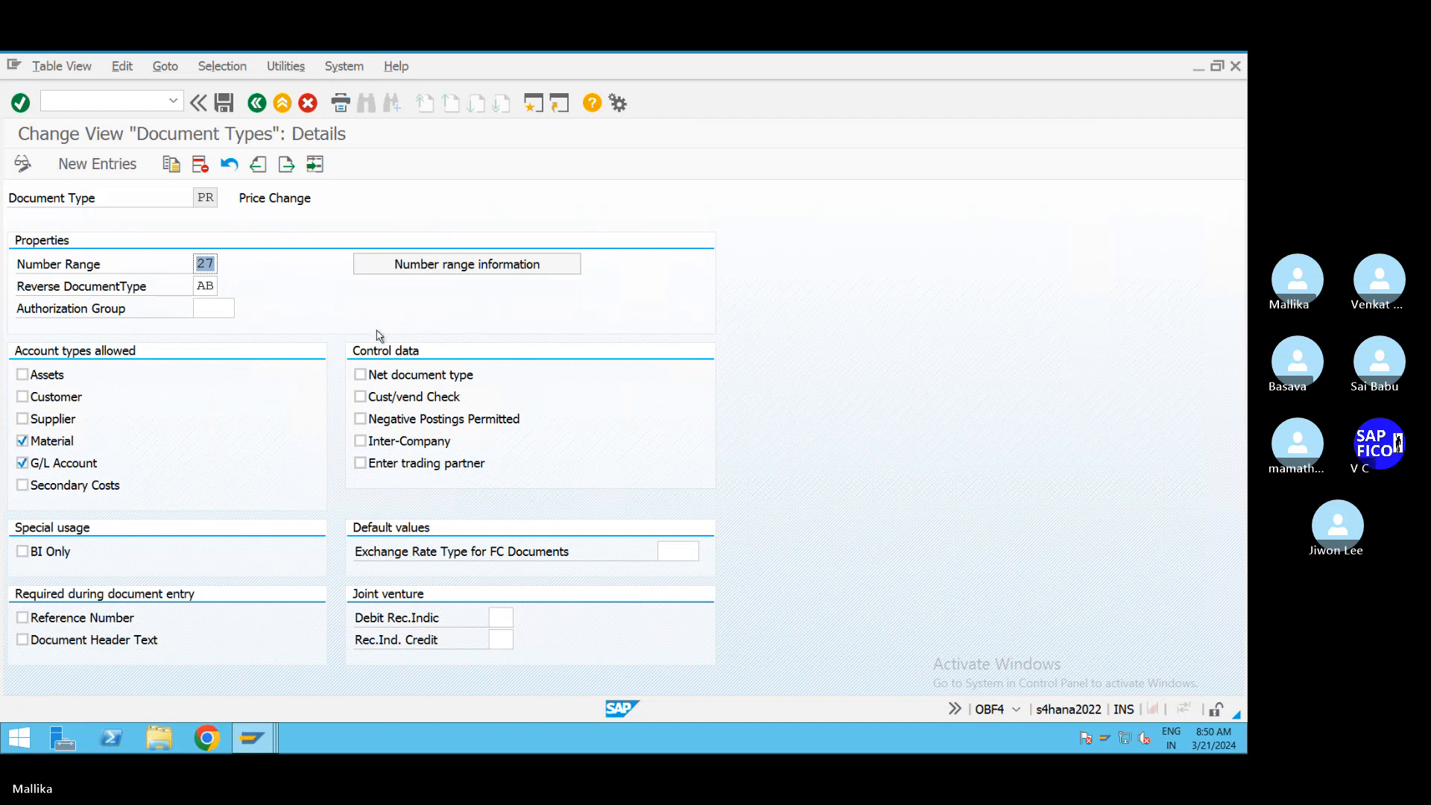
click(464, 267)
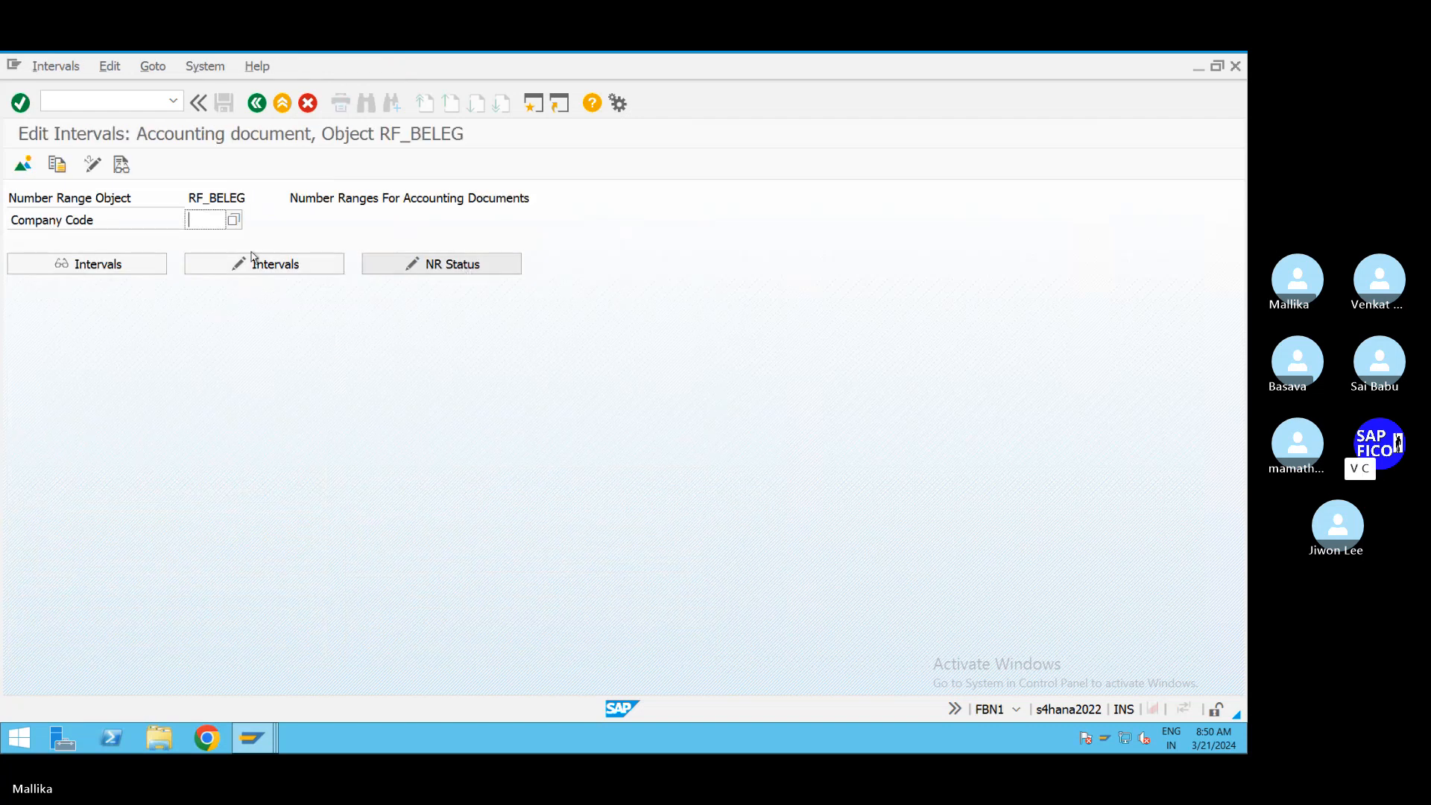
text(MAL2)
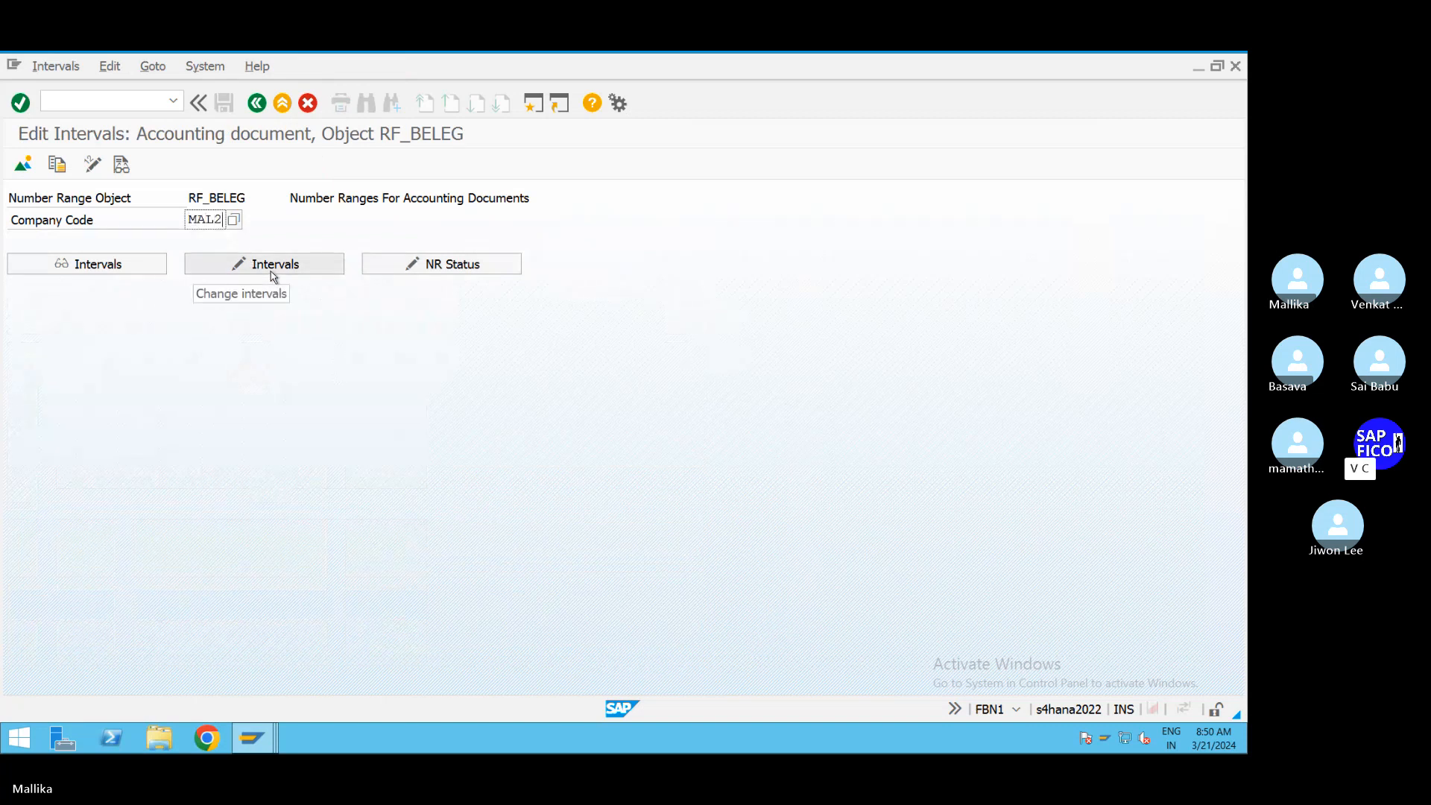
click(270, 270)
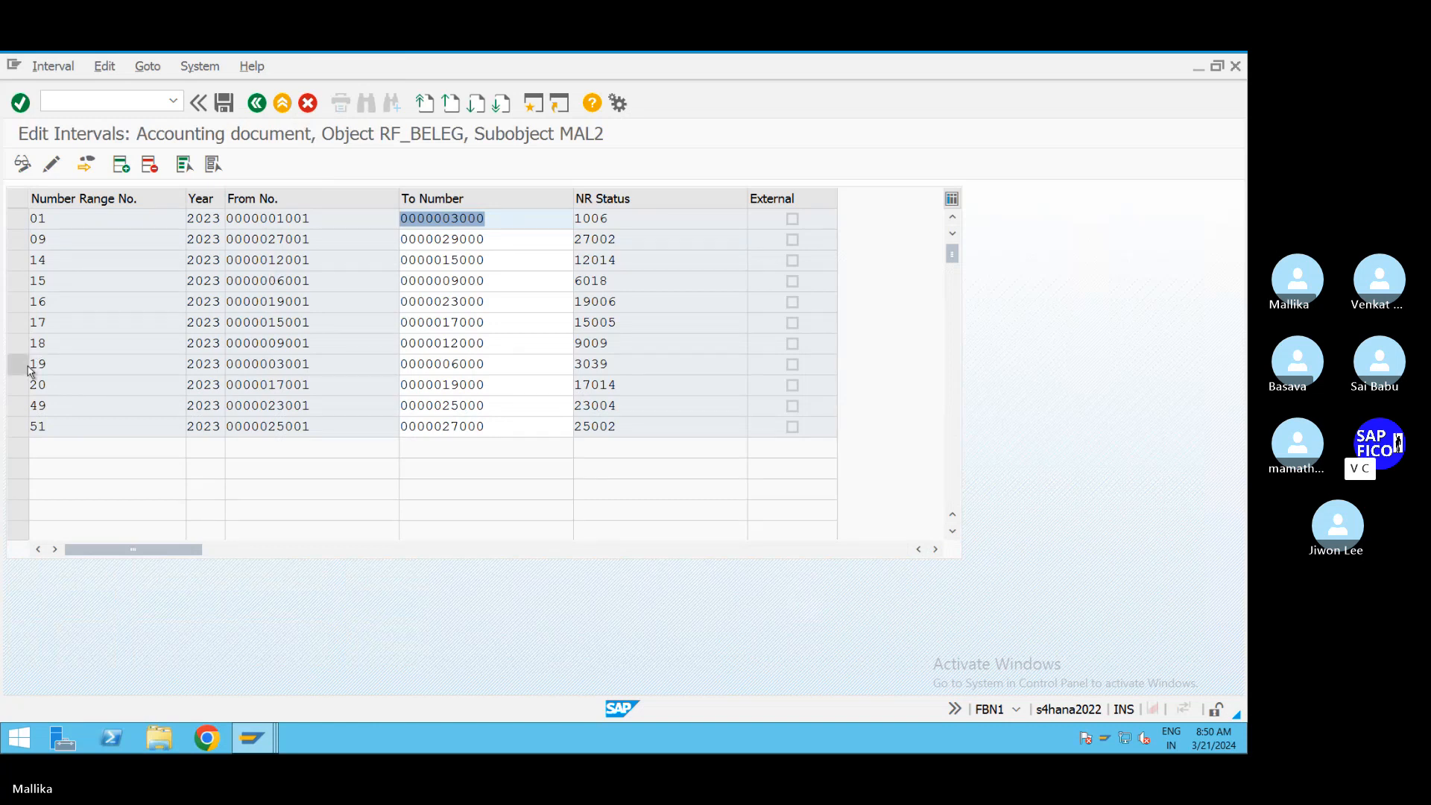
Step: Add number range 27 for year 2023 with the interval 29001 to 32000
click(118, 168)
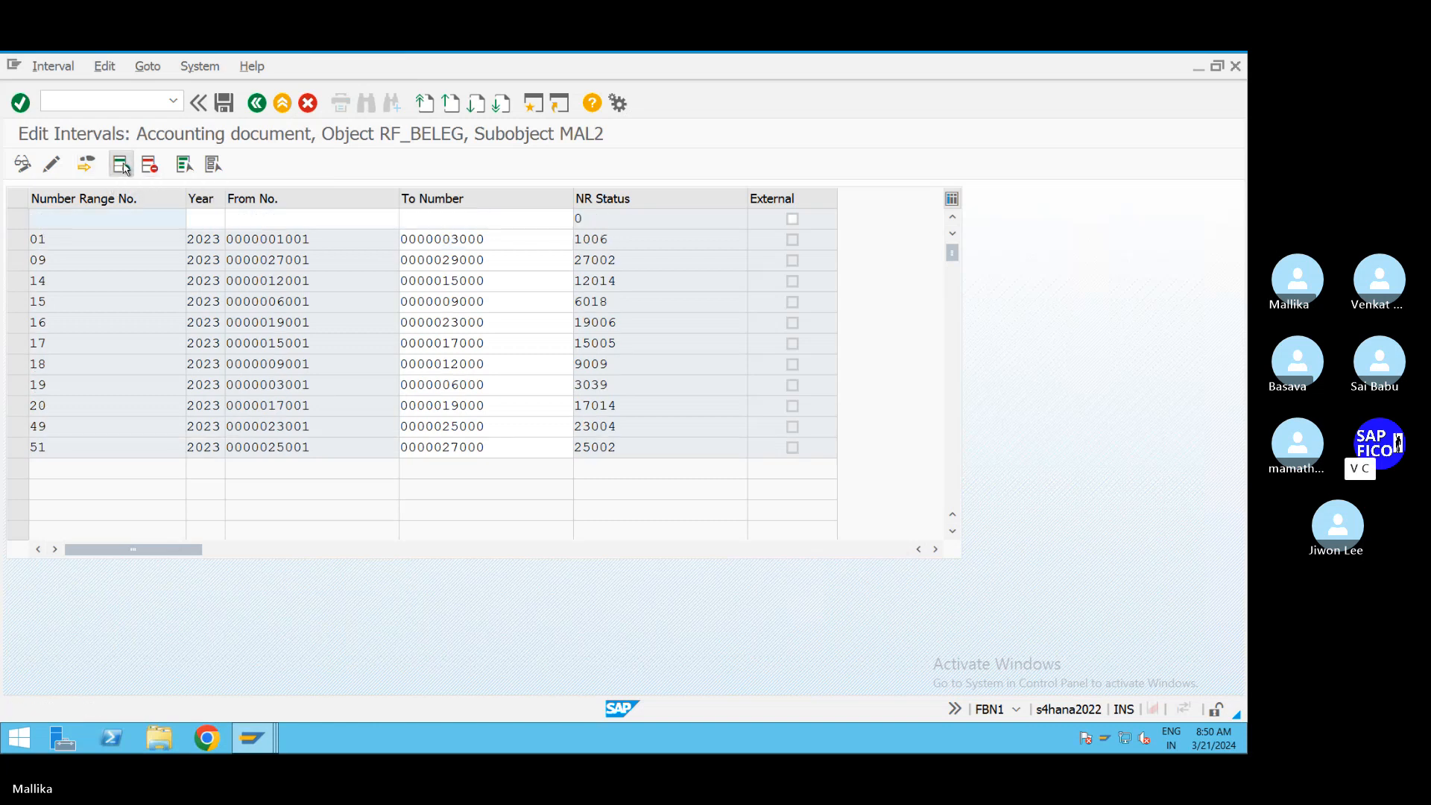
text(27)
key(Tab)
text(2)
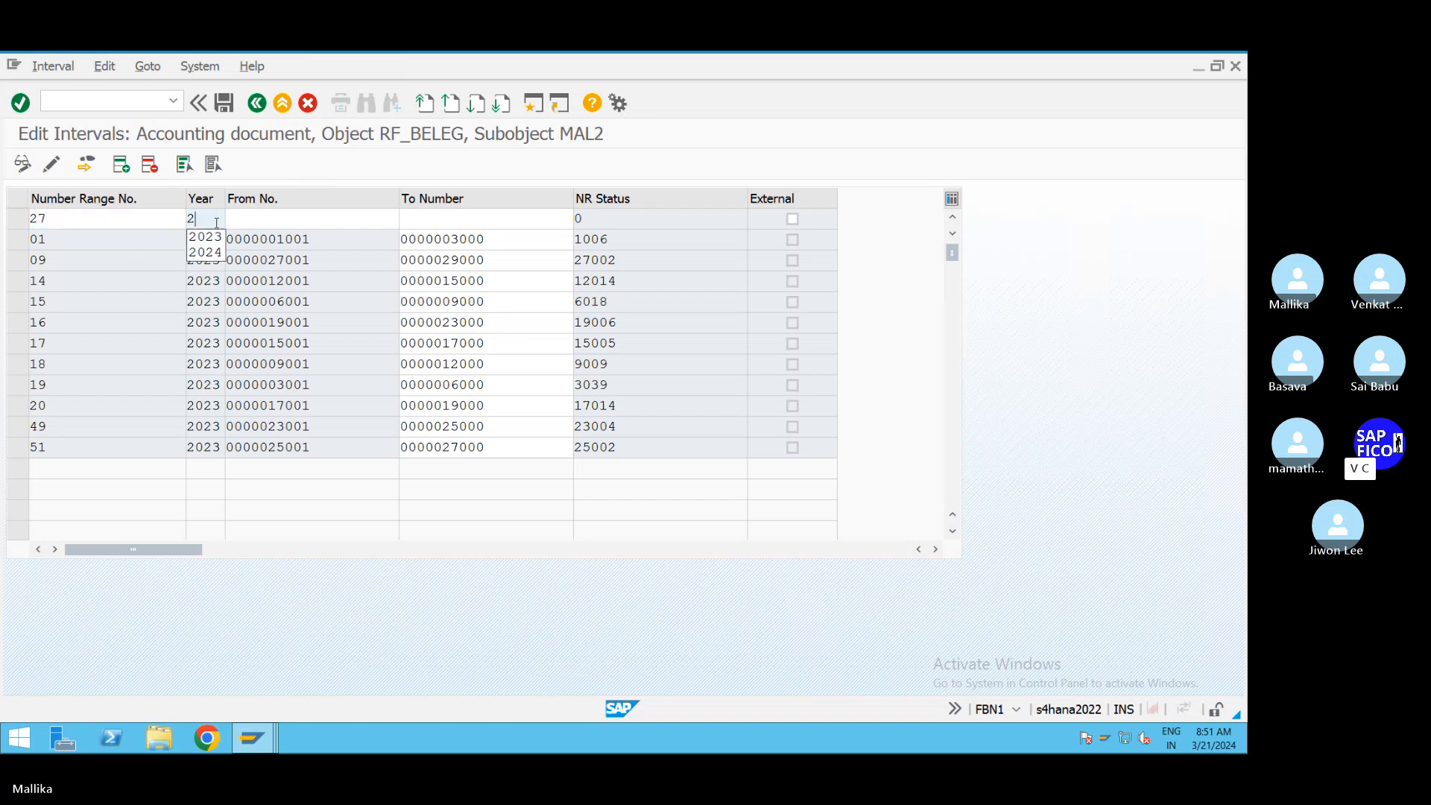
text(023)
click(247, 217)
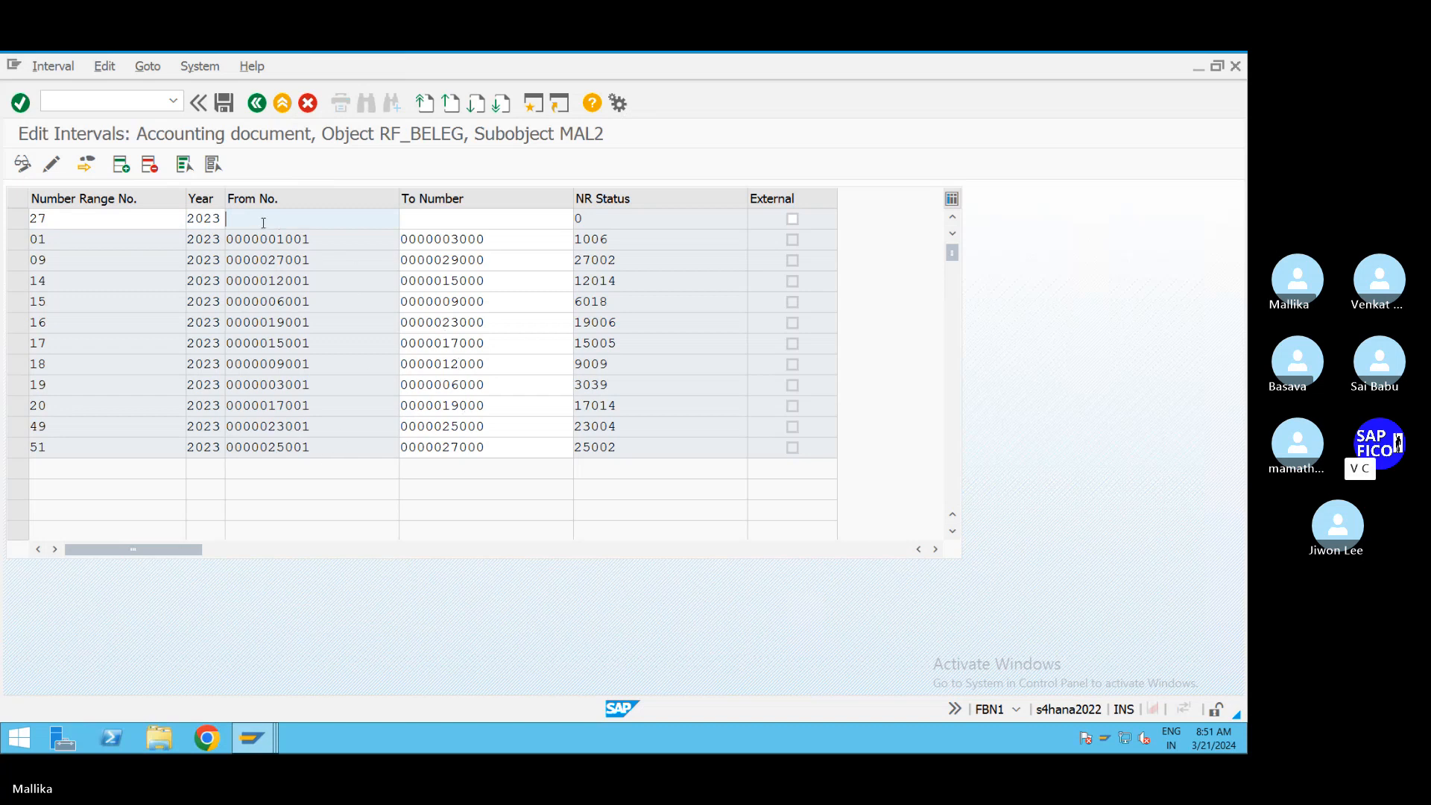
text(29001)
key(Tab)
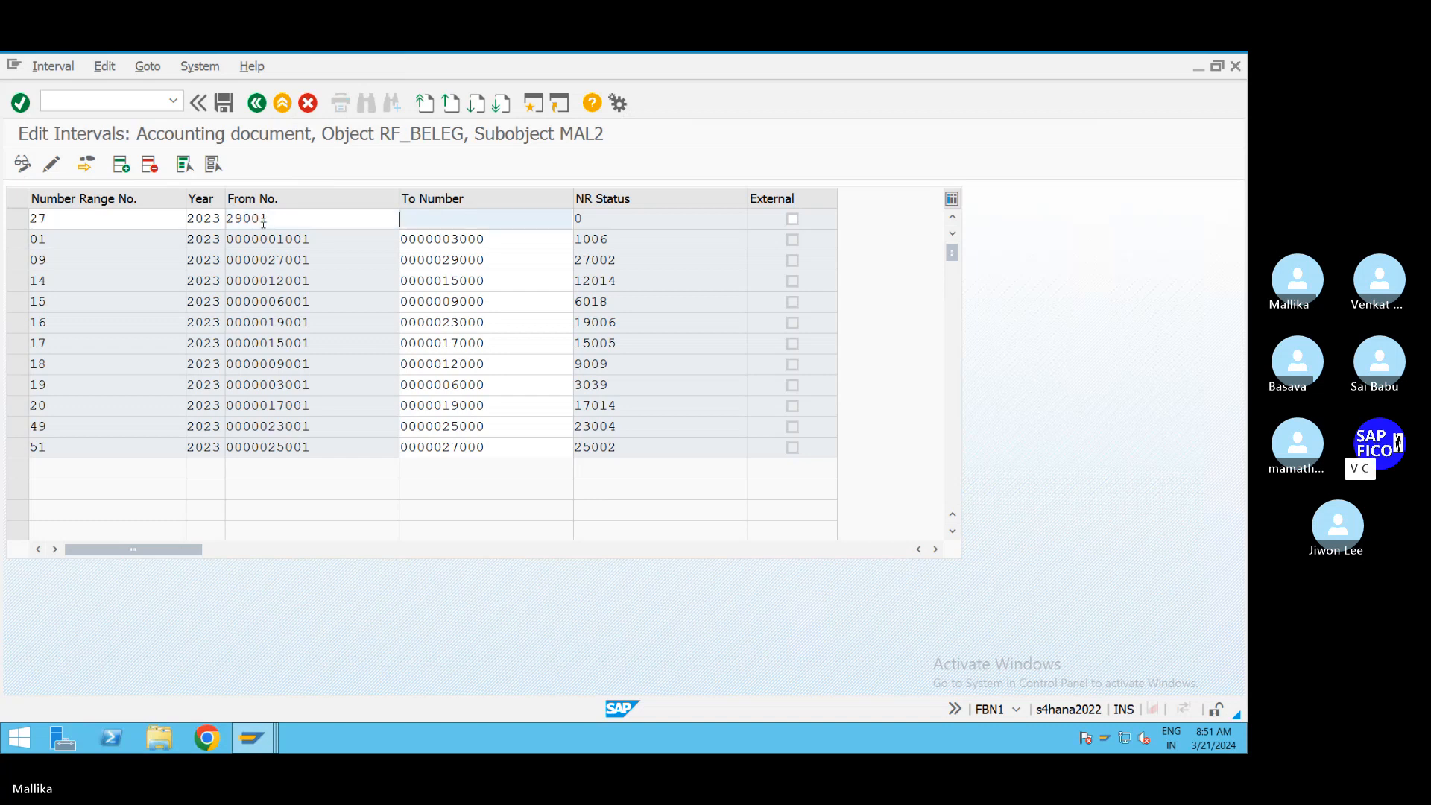
text(32000)
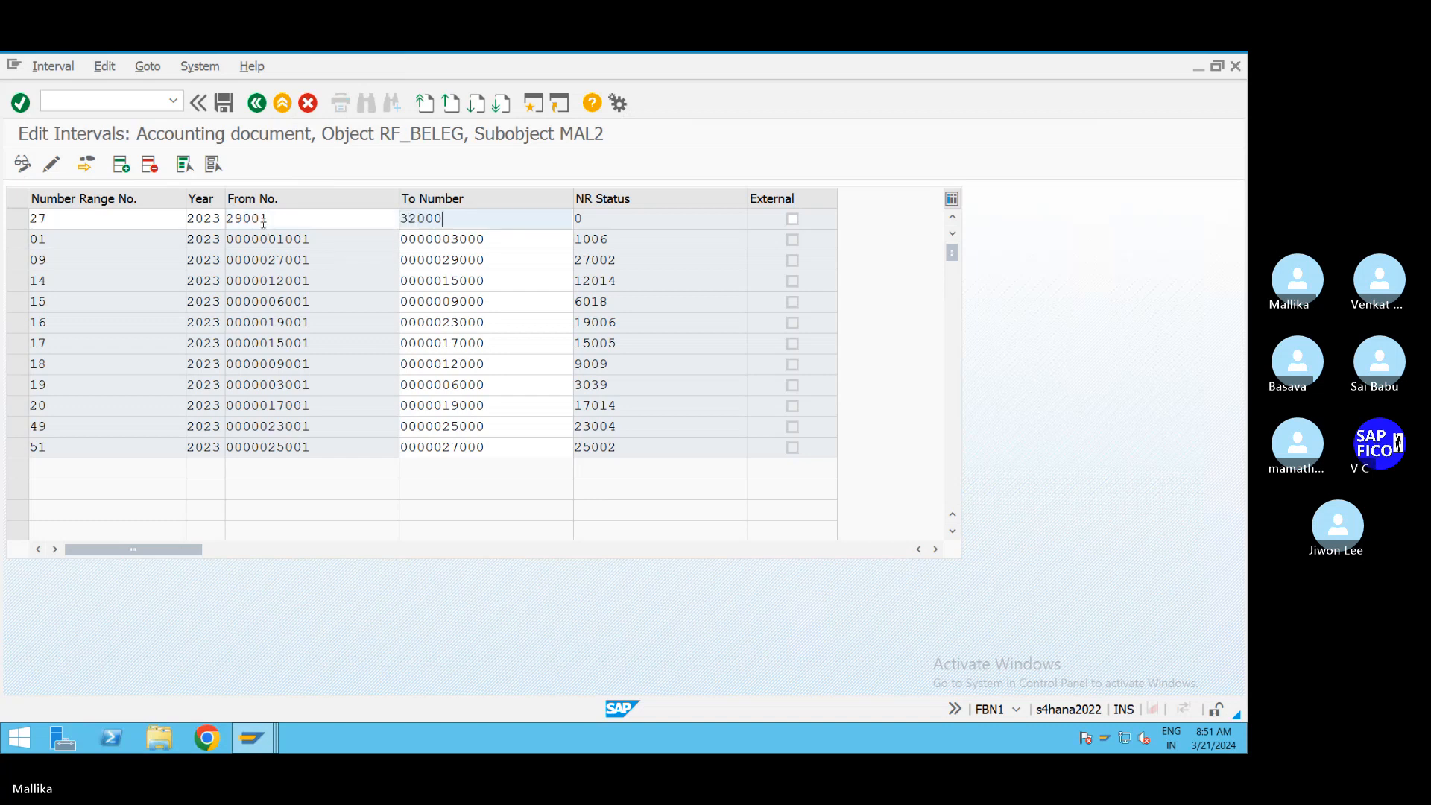
key(Return)
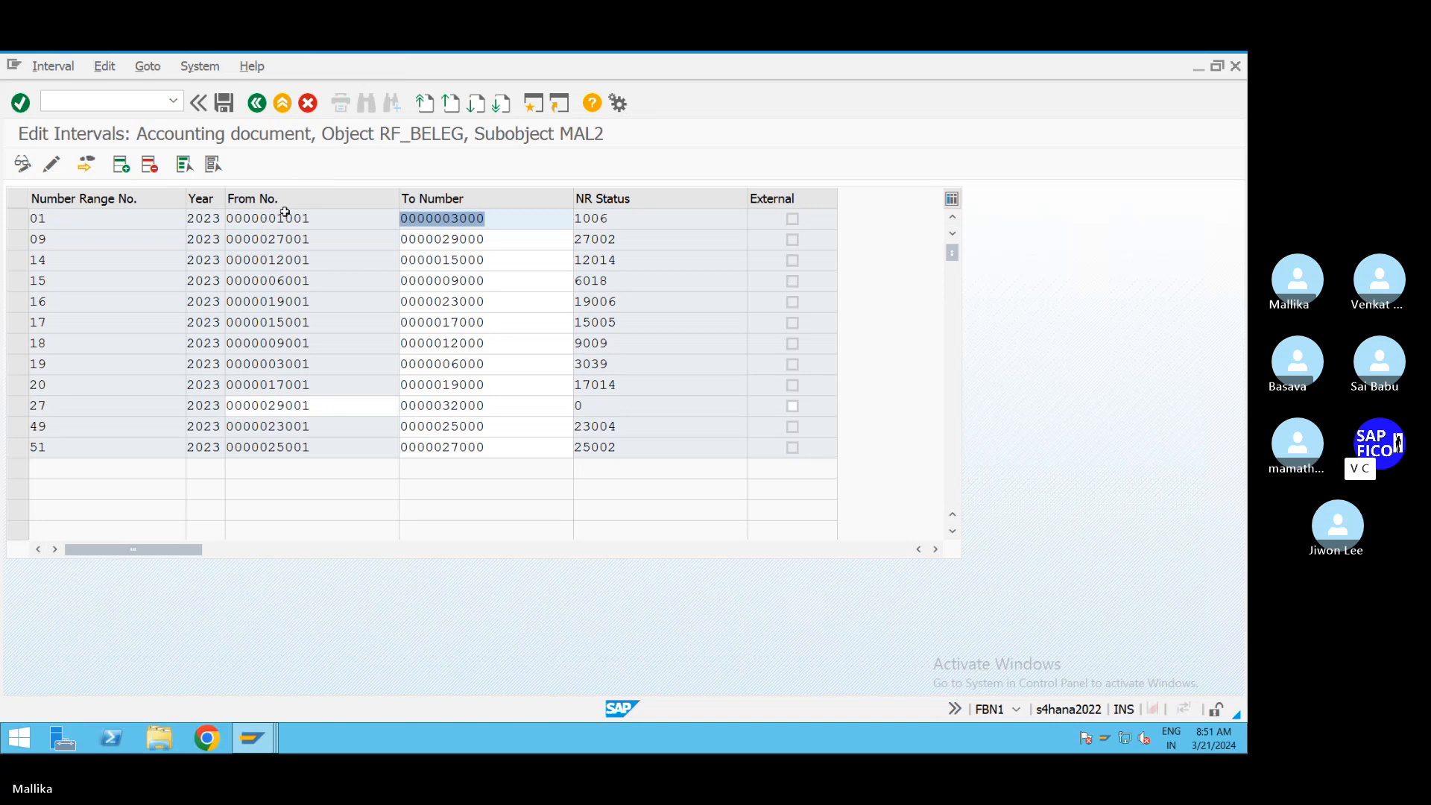
Step: Save the number range intervals for MAL2 and go back to the document types overview
click(225, 103)
click(661, 641)
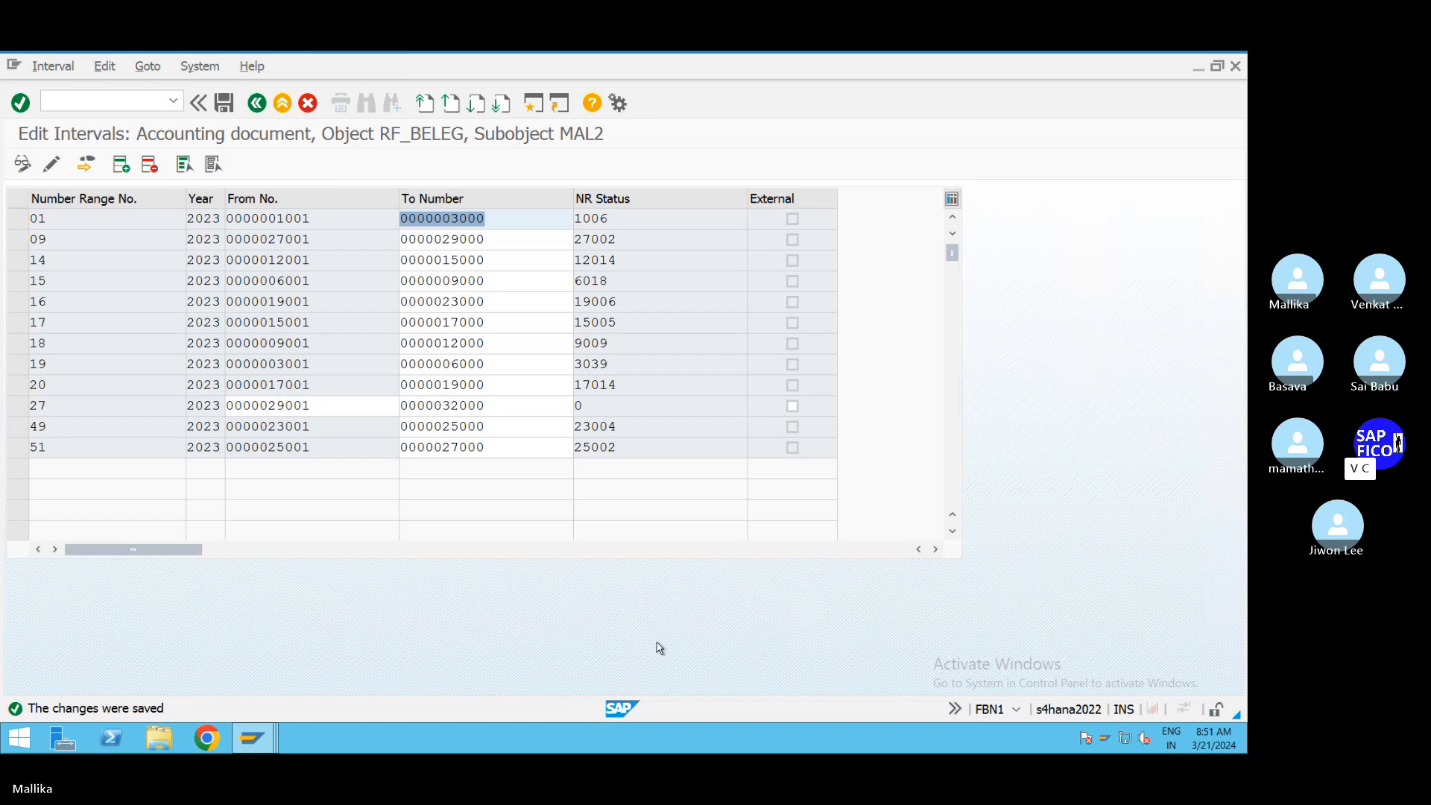
click(256, 104)
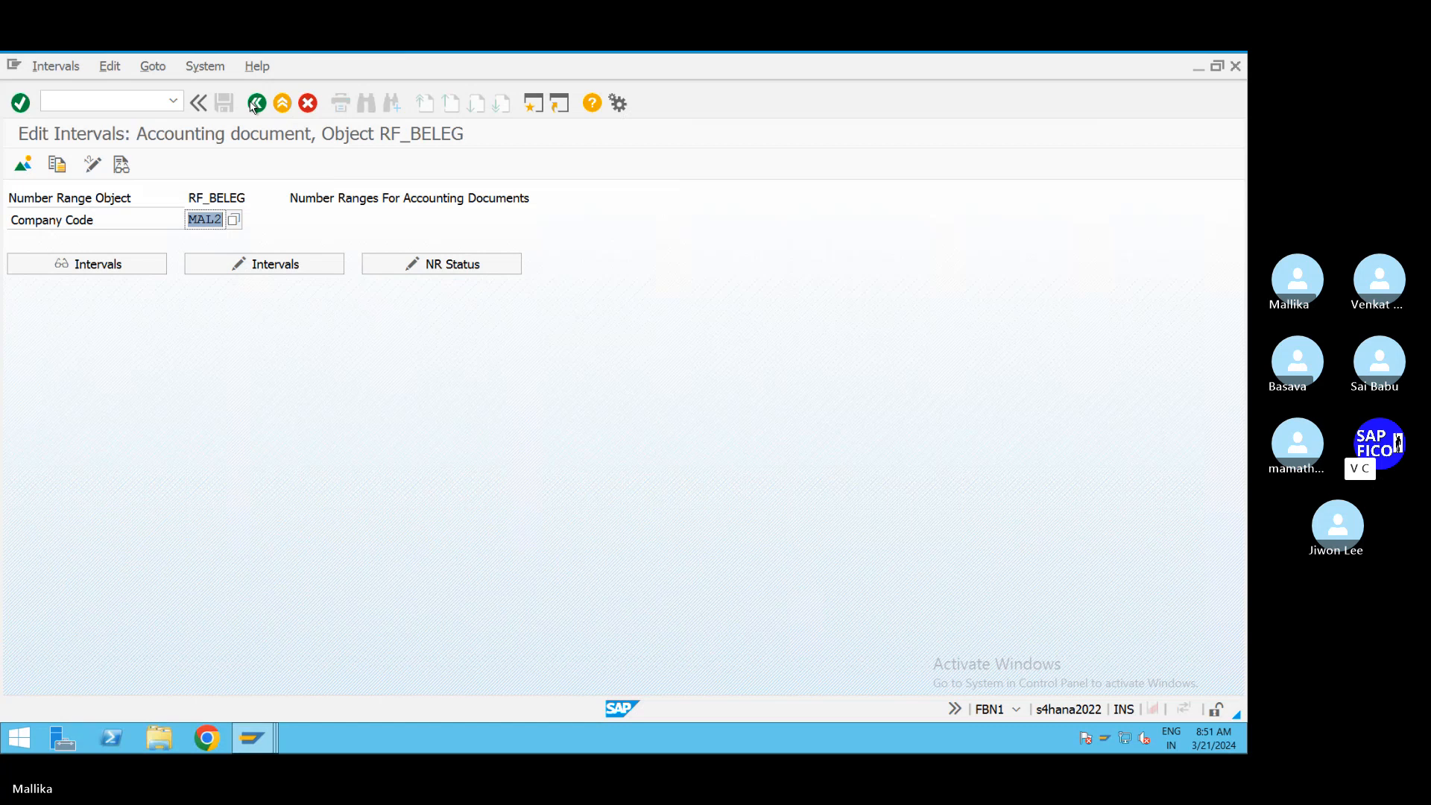
click(256, 104)
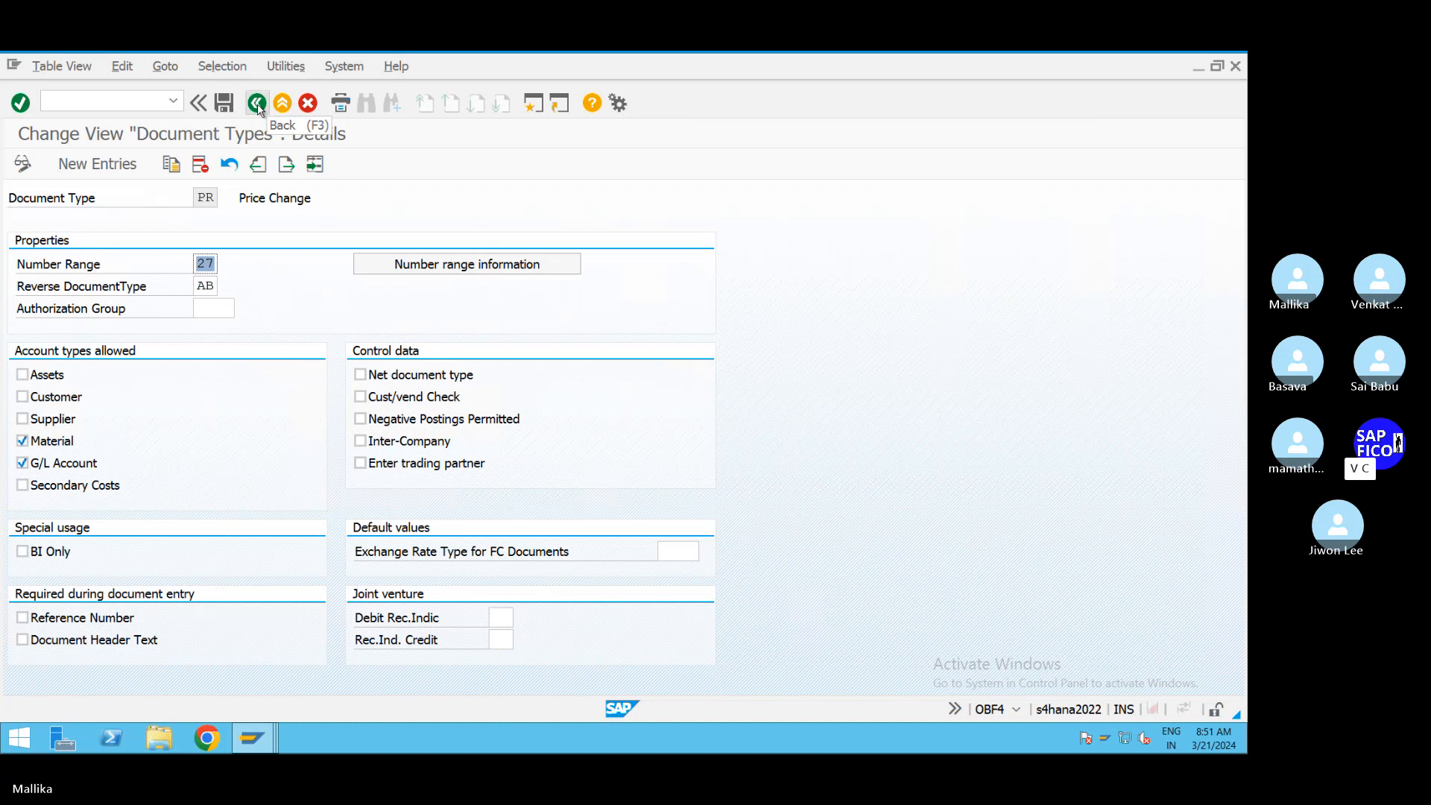
click(258, 103)
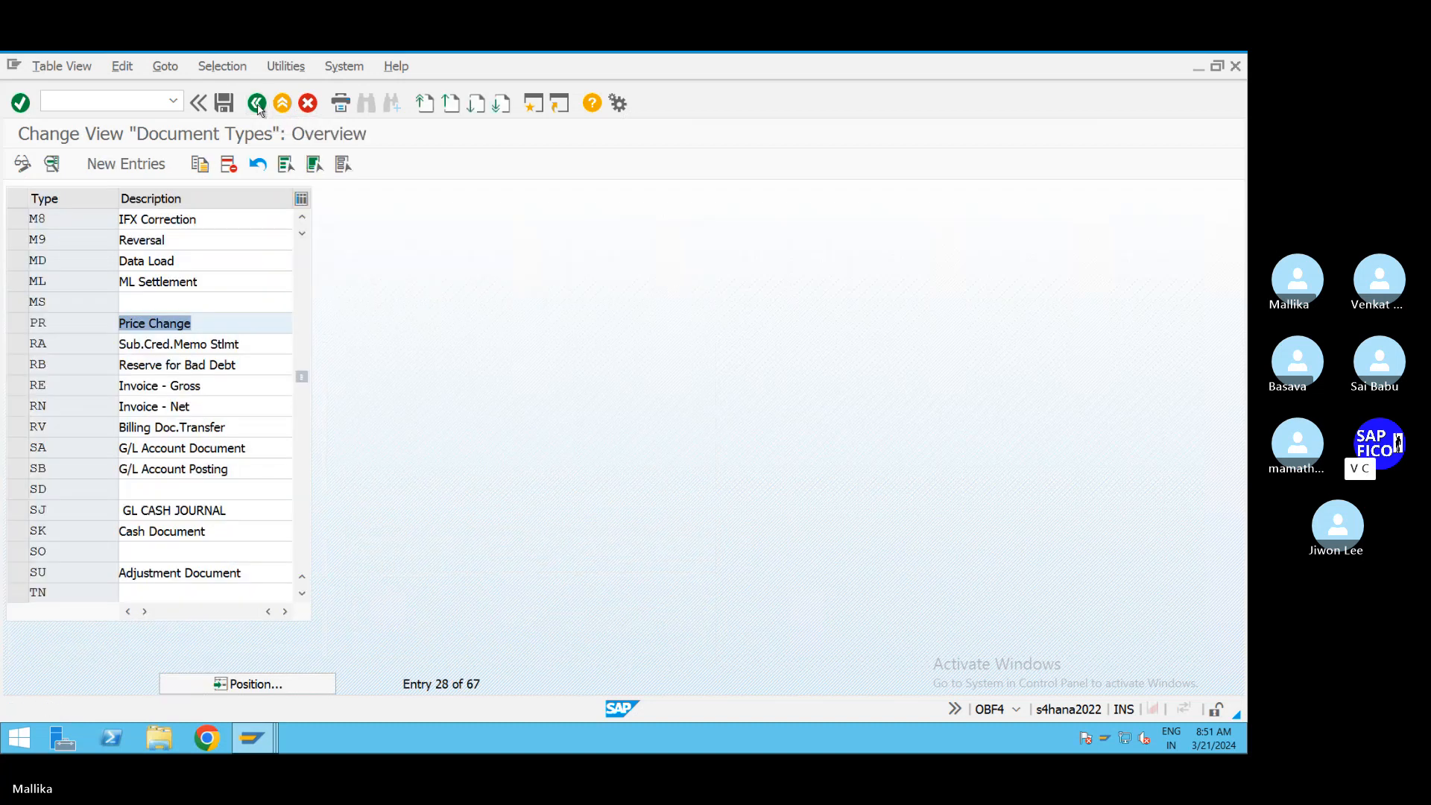
Step: Start transaction MIGO from the document types session and enter the purchase order's number for the goods receipt
click(274, 745)
click(454, 658)
click(66, 103)
text(/NMIGO)
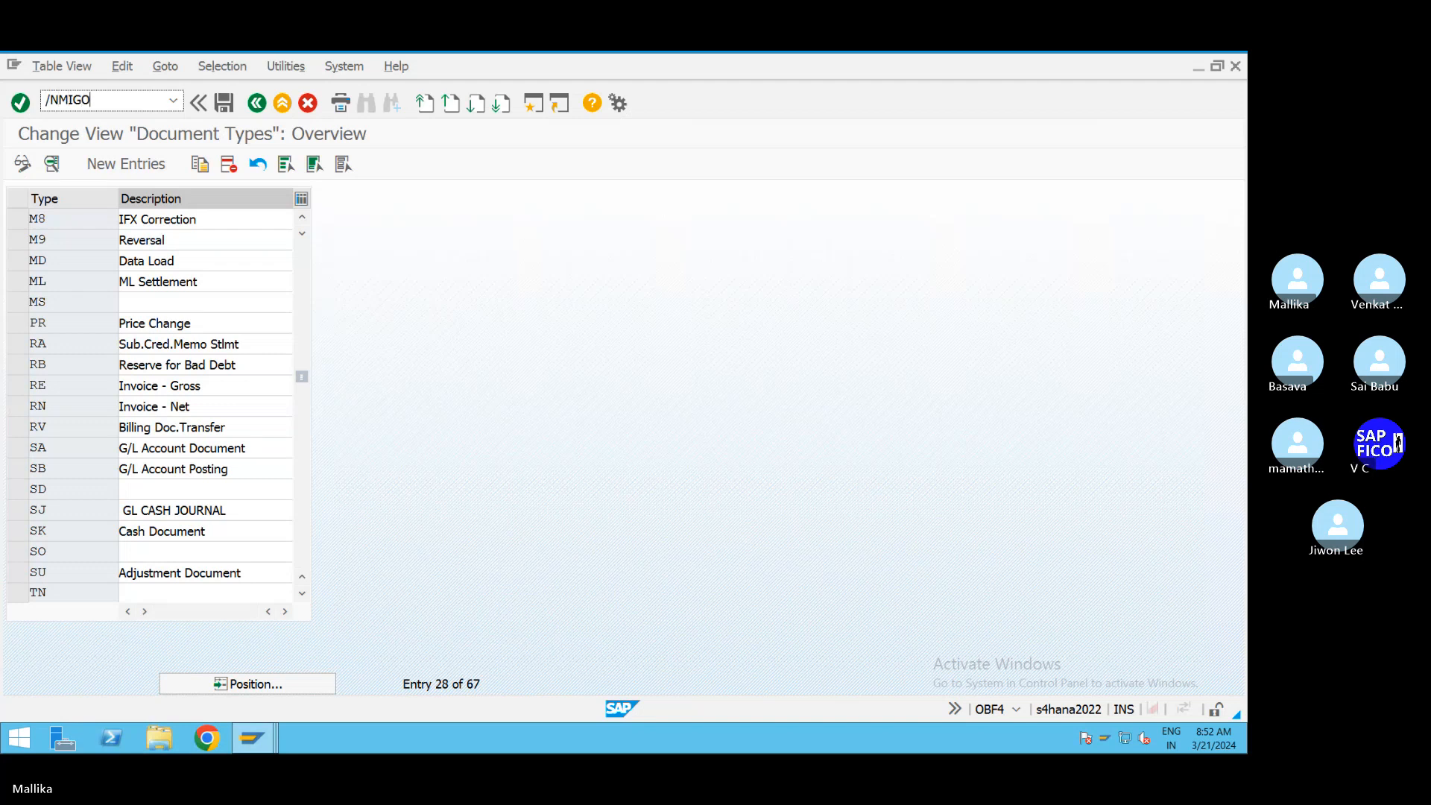
key(Return)
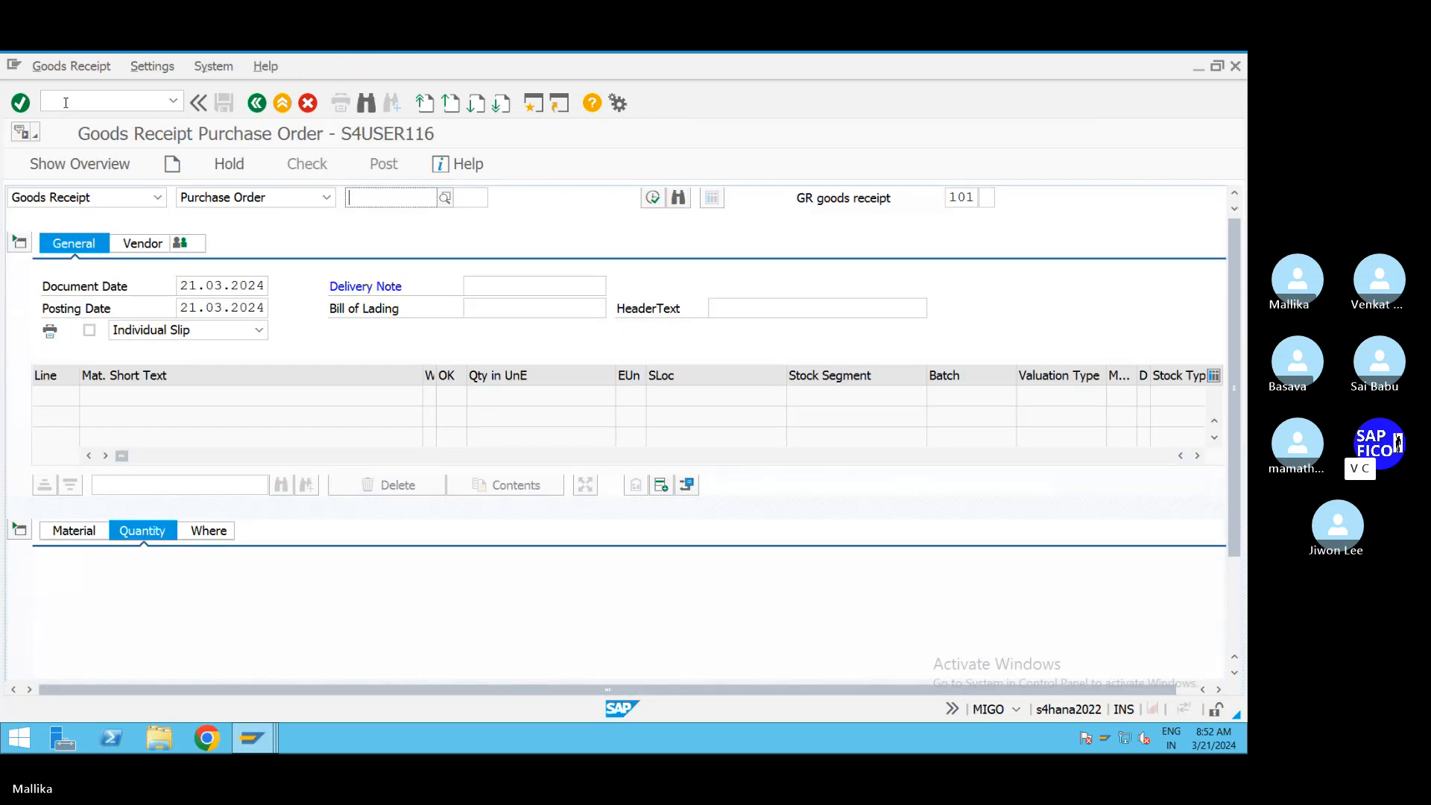
key(space)
click(427, 219)
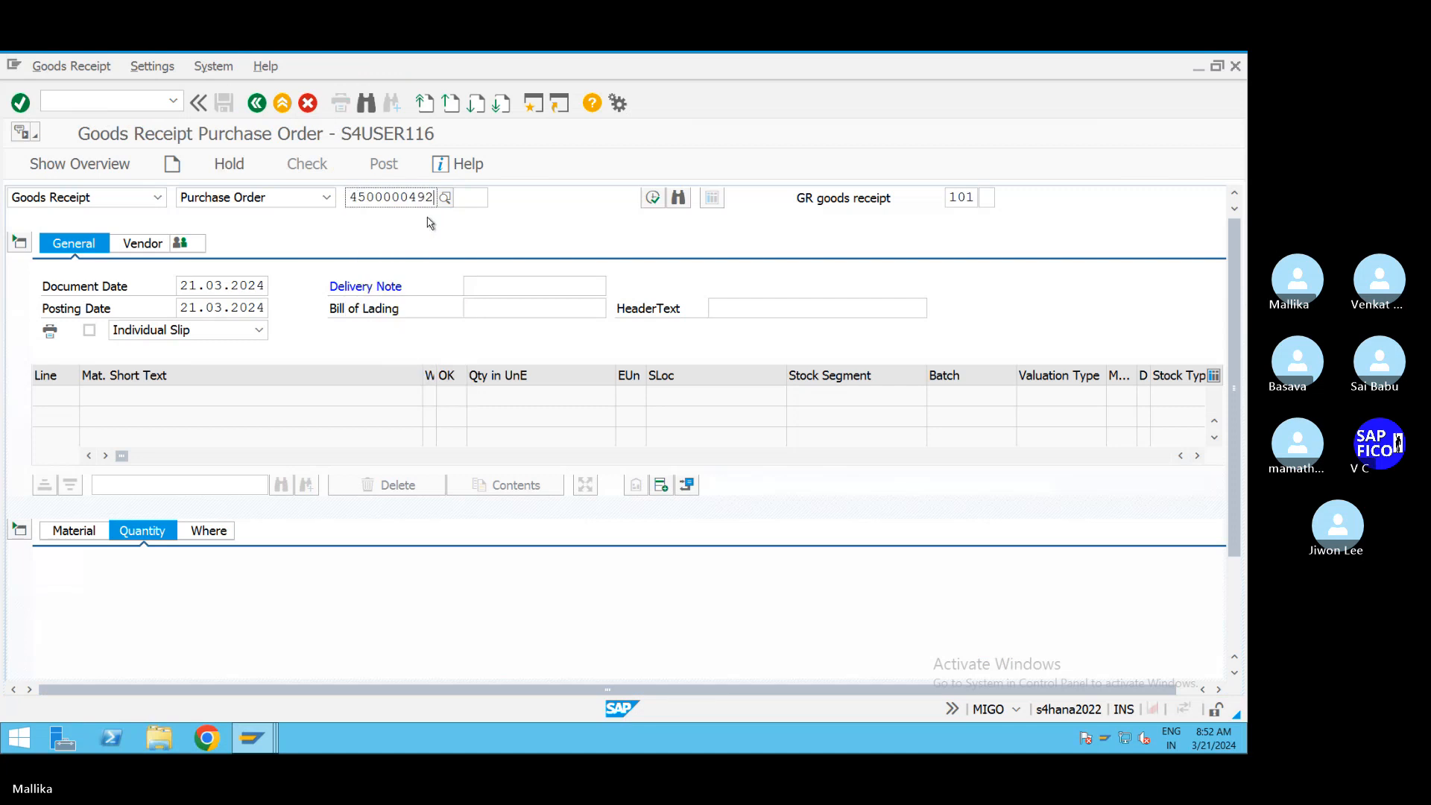
Step: Enter PC as the delivery note and load the purchase order's items into the goods receipt
click(488, 287)
text(PC)
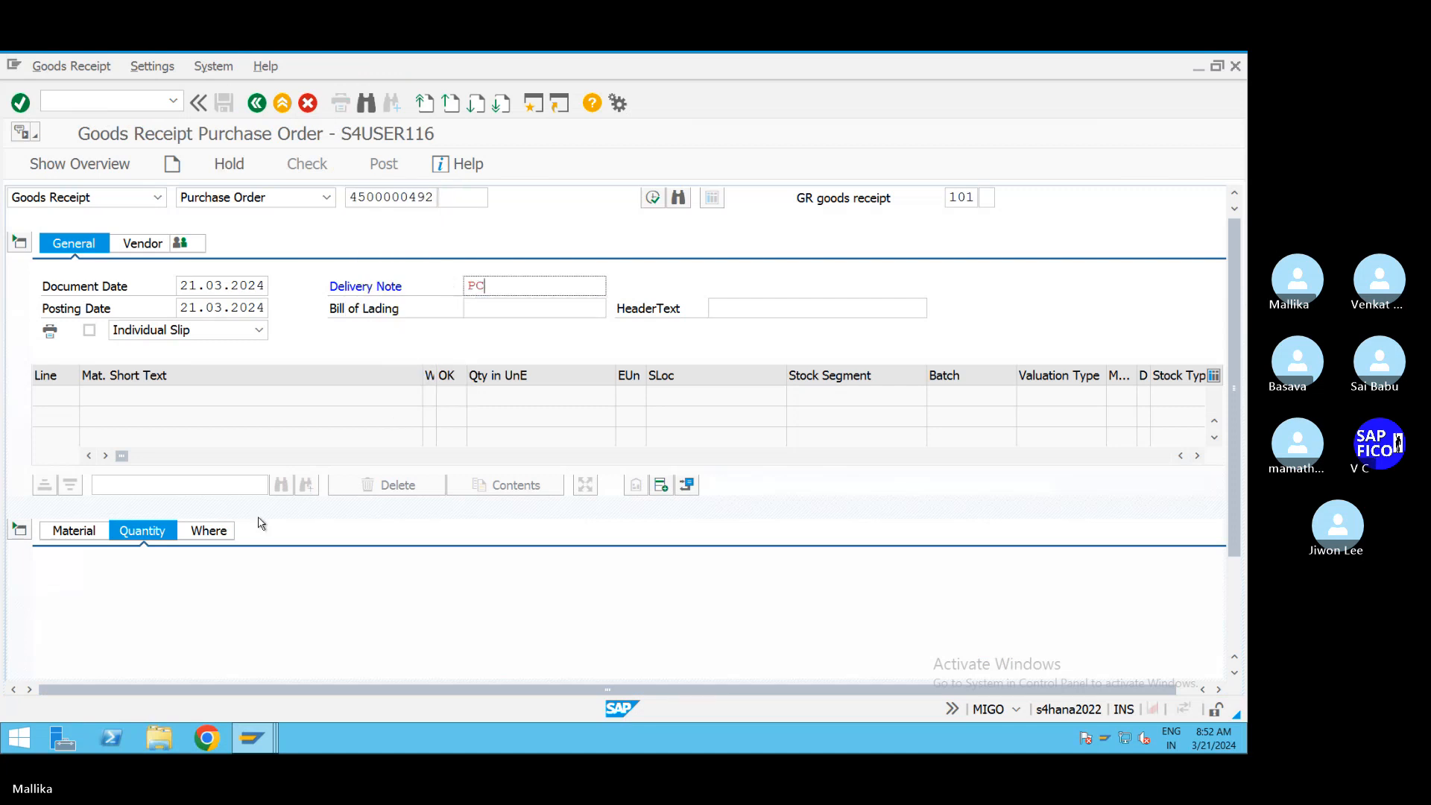
key(Return)
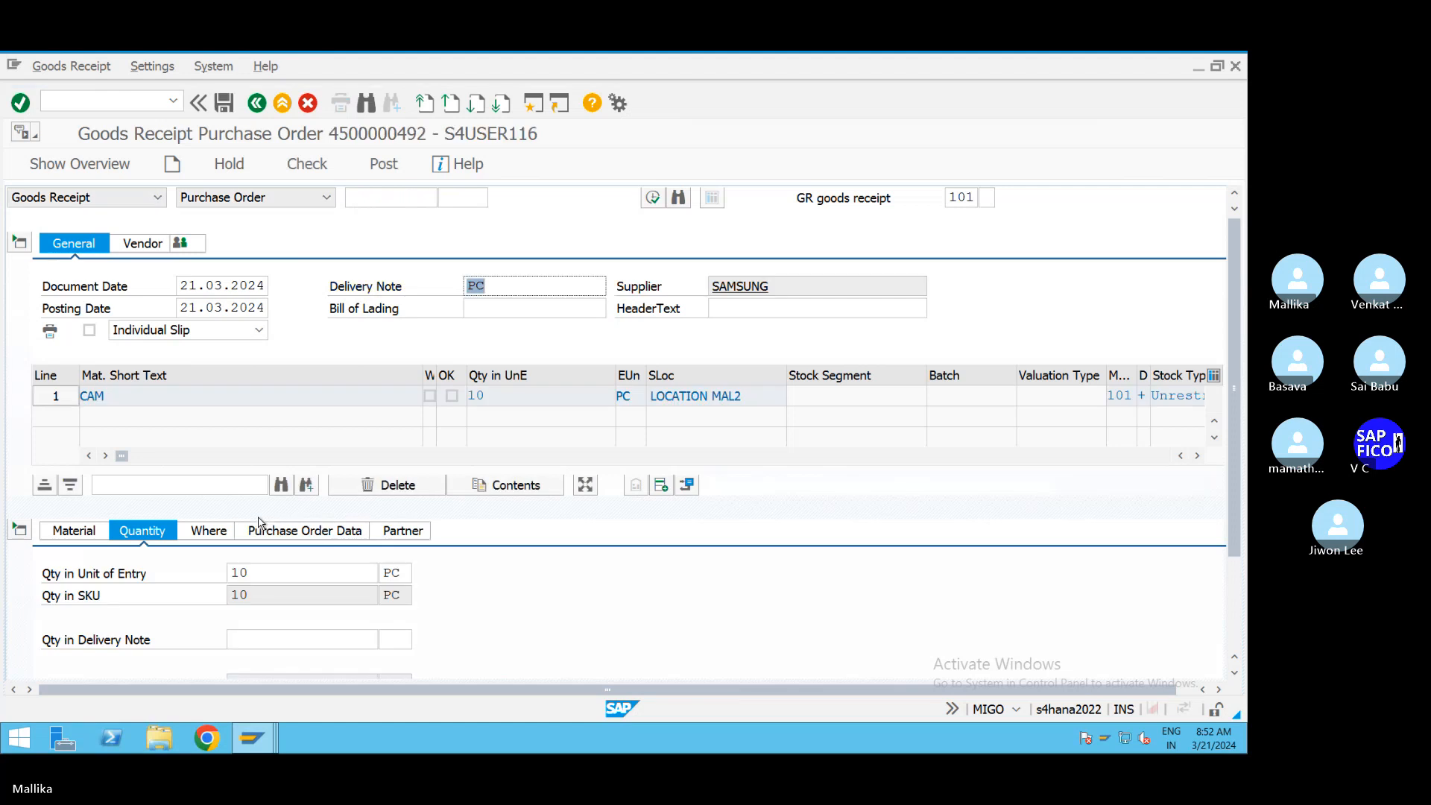
Step: Set the quantity in delivery note of the CAM item to 10 PC
click(251, 640)
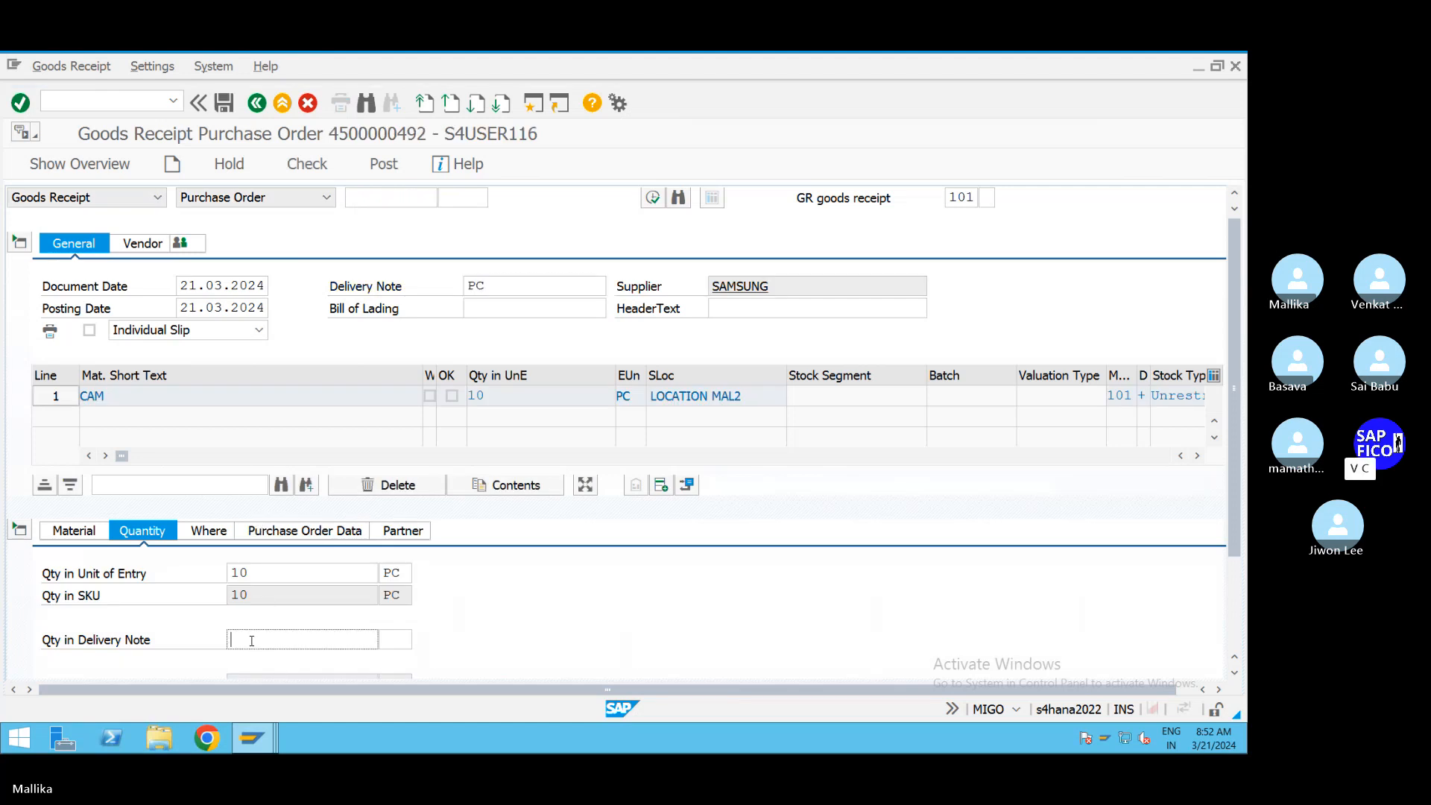
text(10)
click(402, 640)
text(PC)
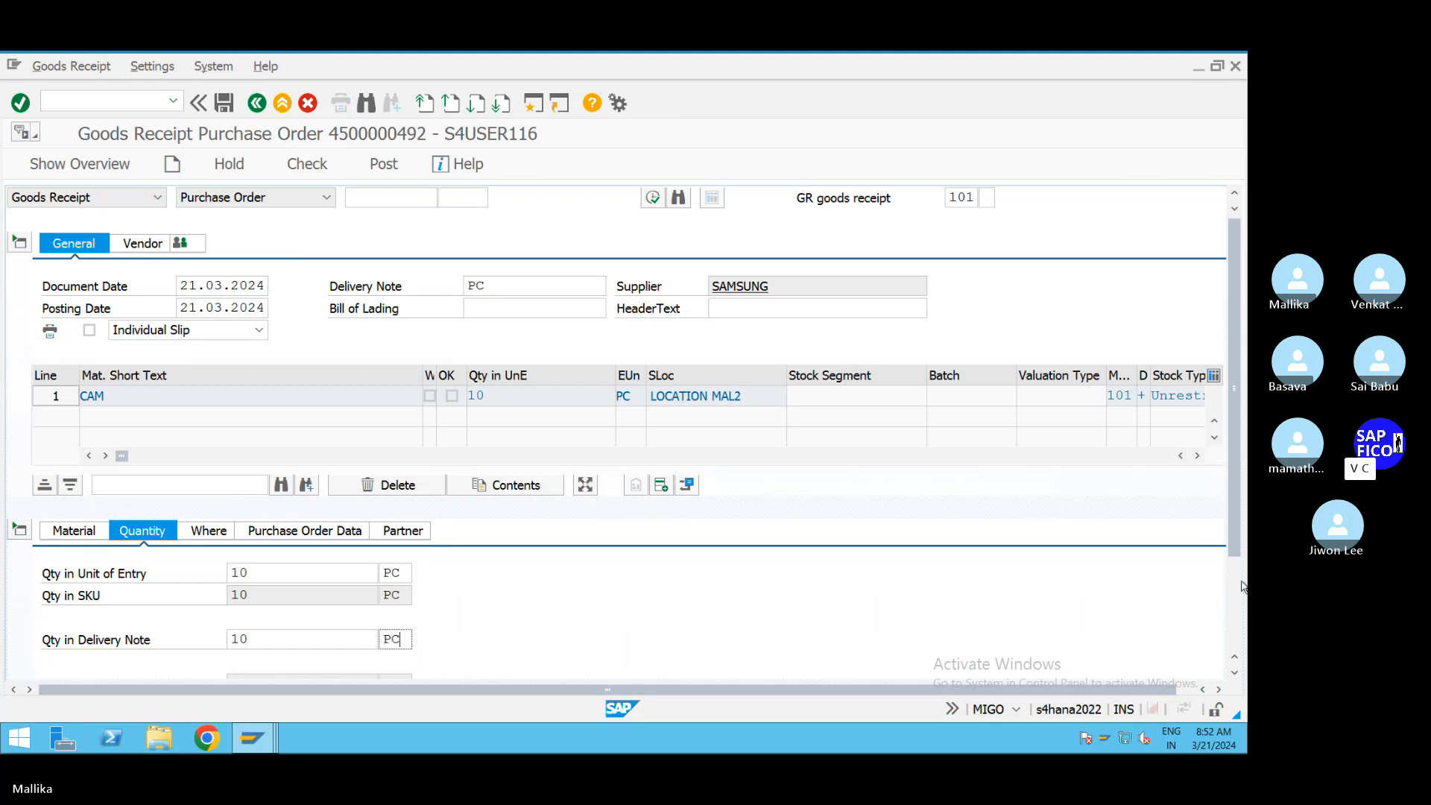
Step: Mark the CAM item as OK, check the goods receipt and close the message log
scroll(1237, 587, down, 2)
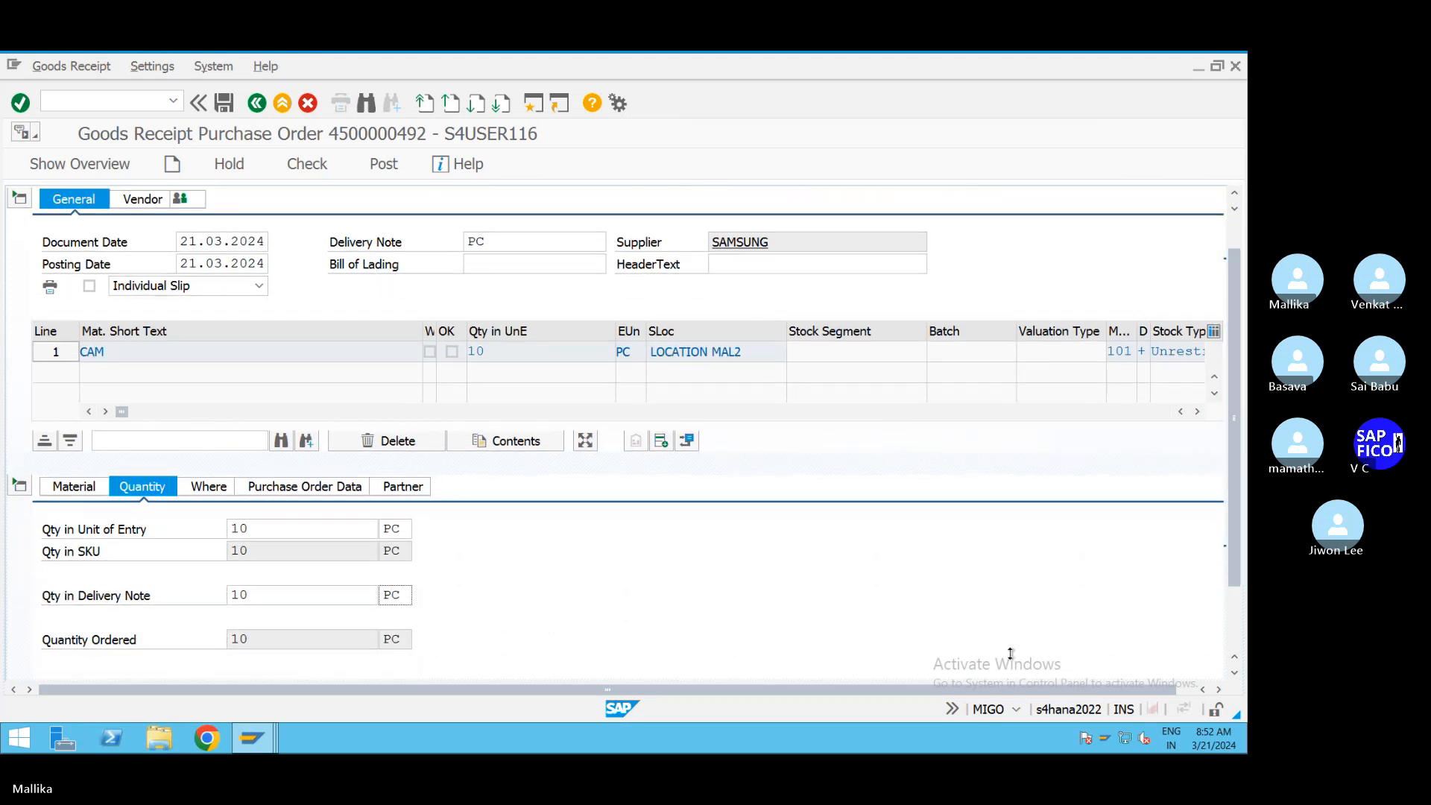
scroll(1234, 514, down, 3)
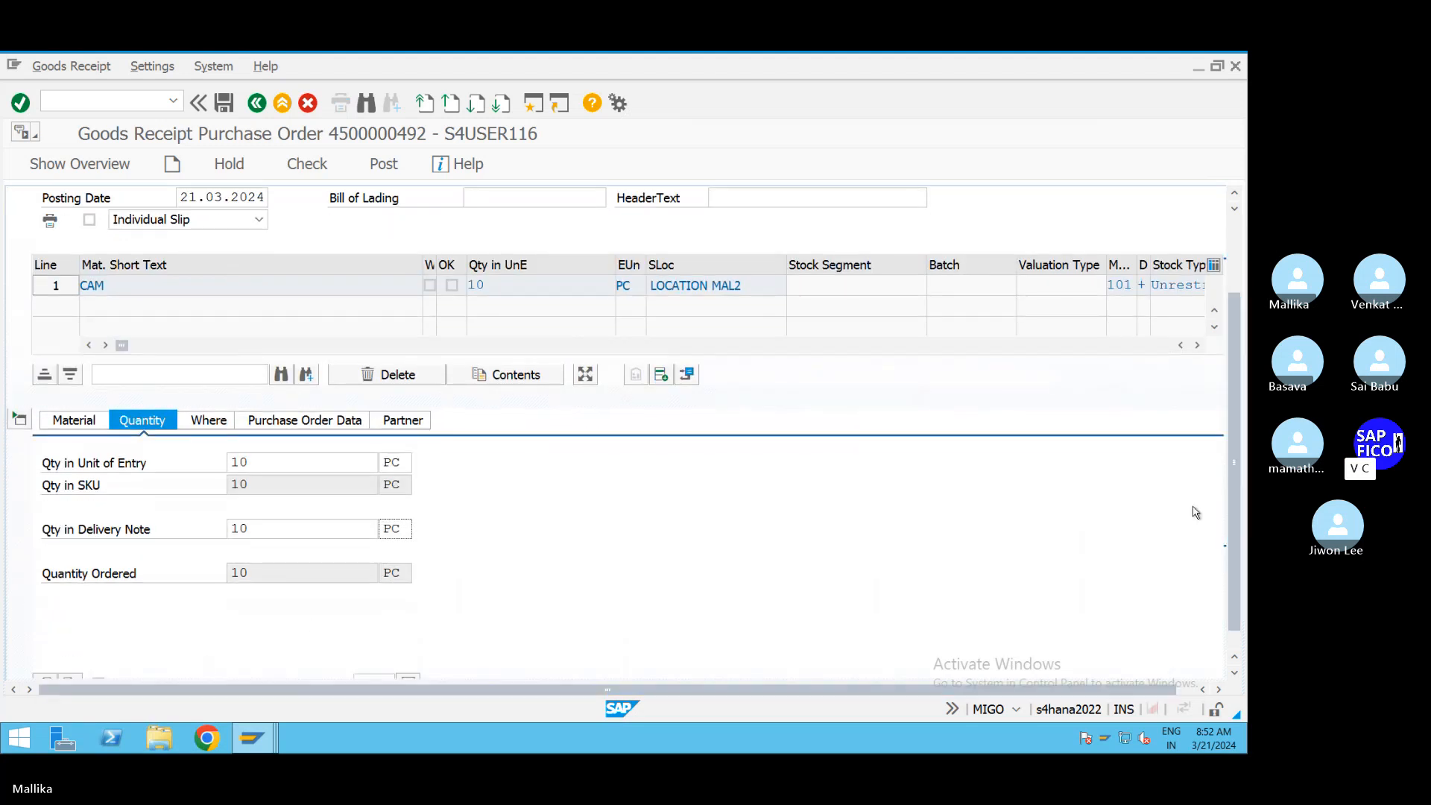
scroll(1234, 597, down, 1)
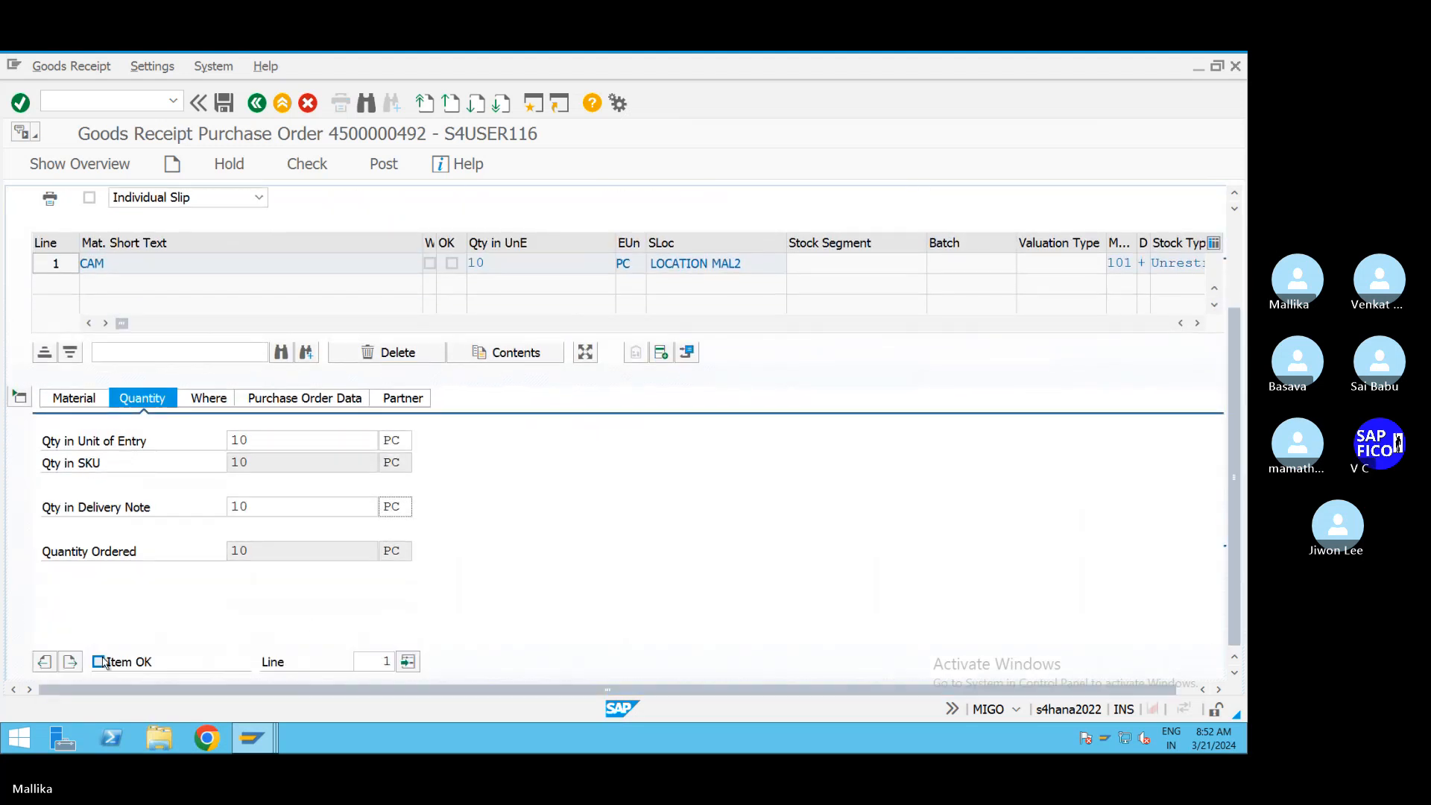
click(105, 662)
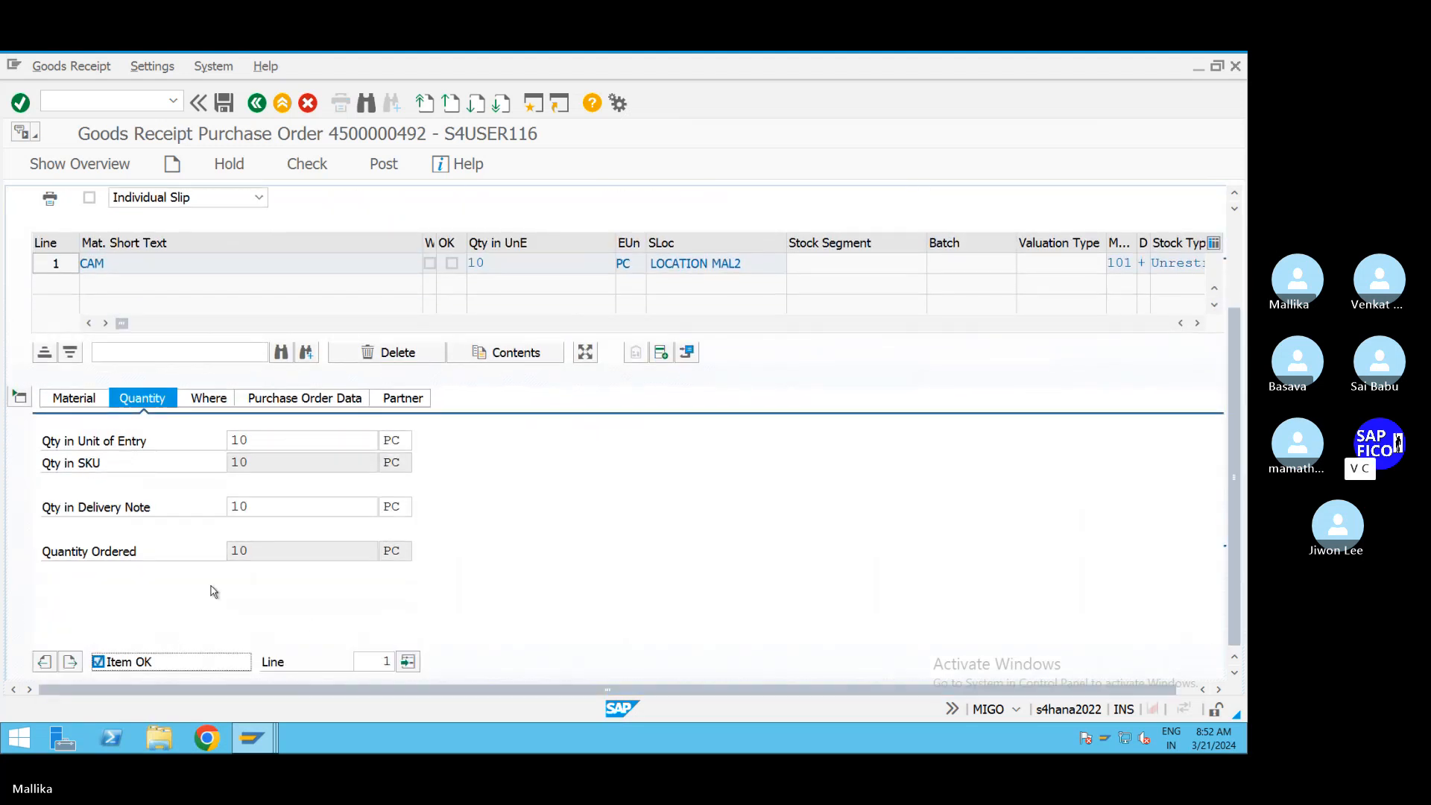
click(317, 166)
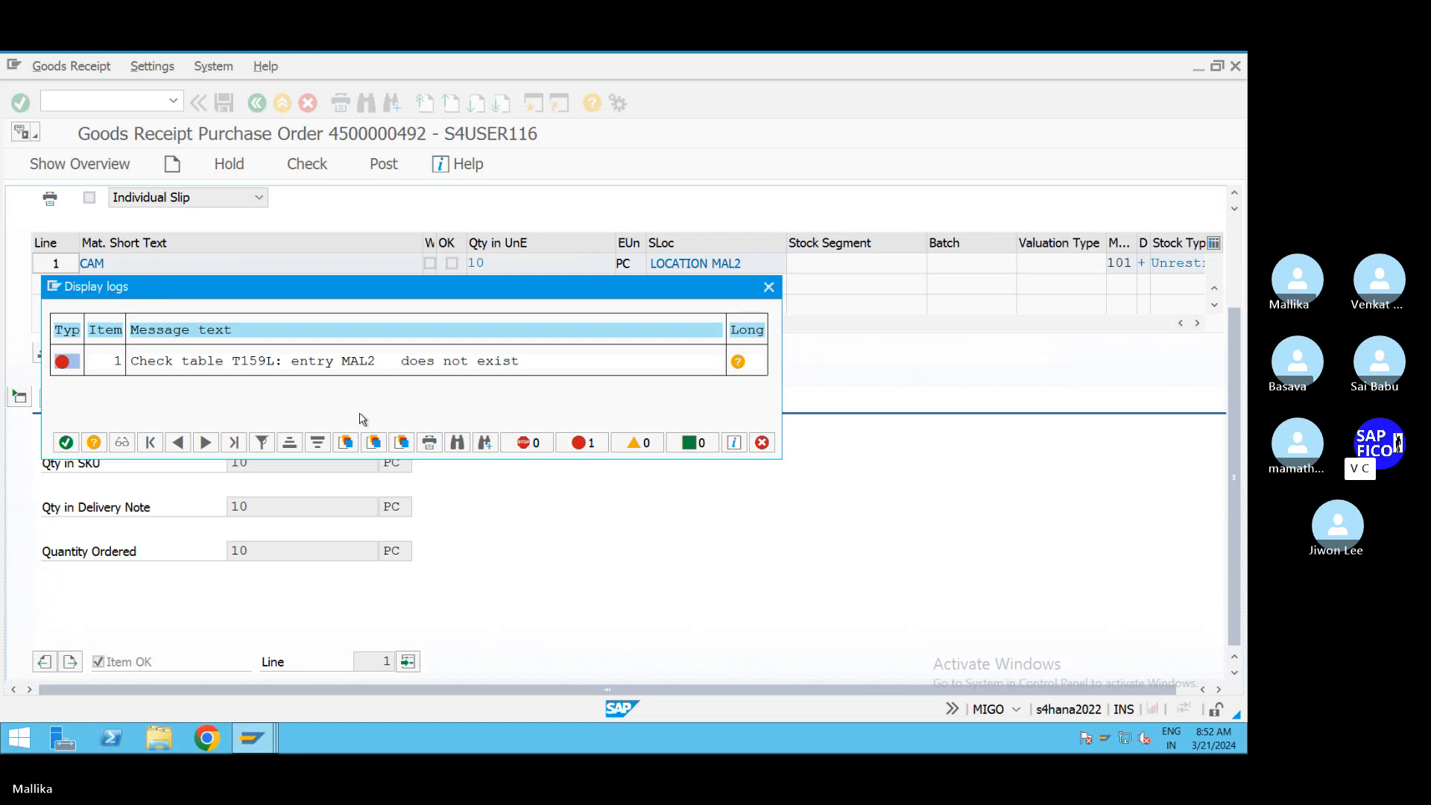
click(769, 287)
Step: Switch to the business partner session and start transaction OMCQ there to open the system messages overview
click(273, 733)
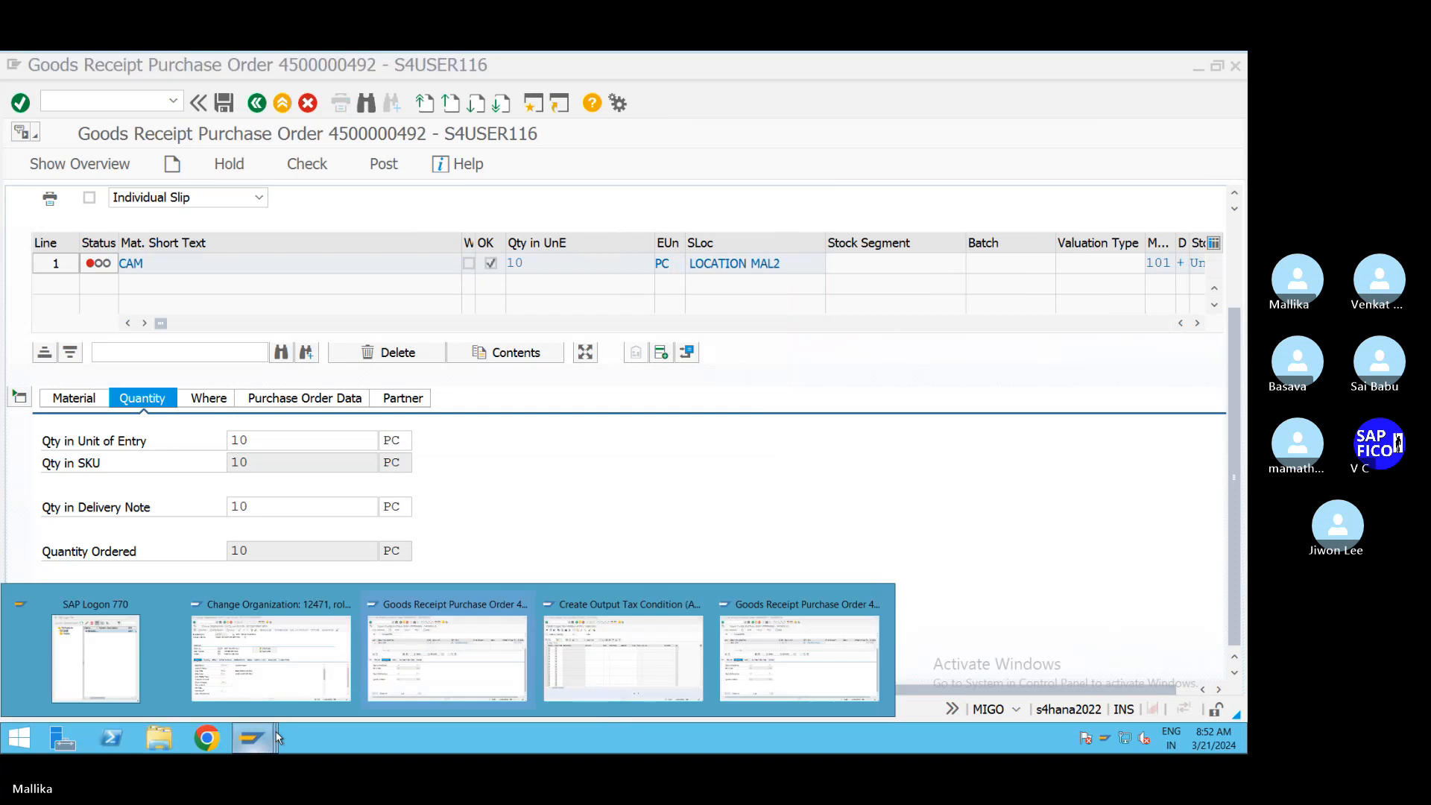
click(292, 684)
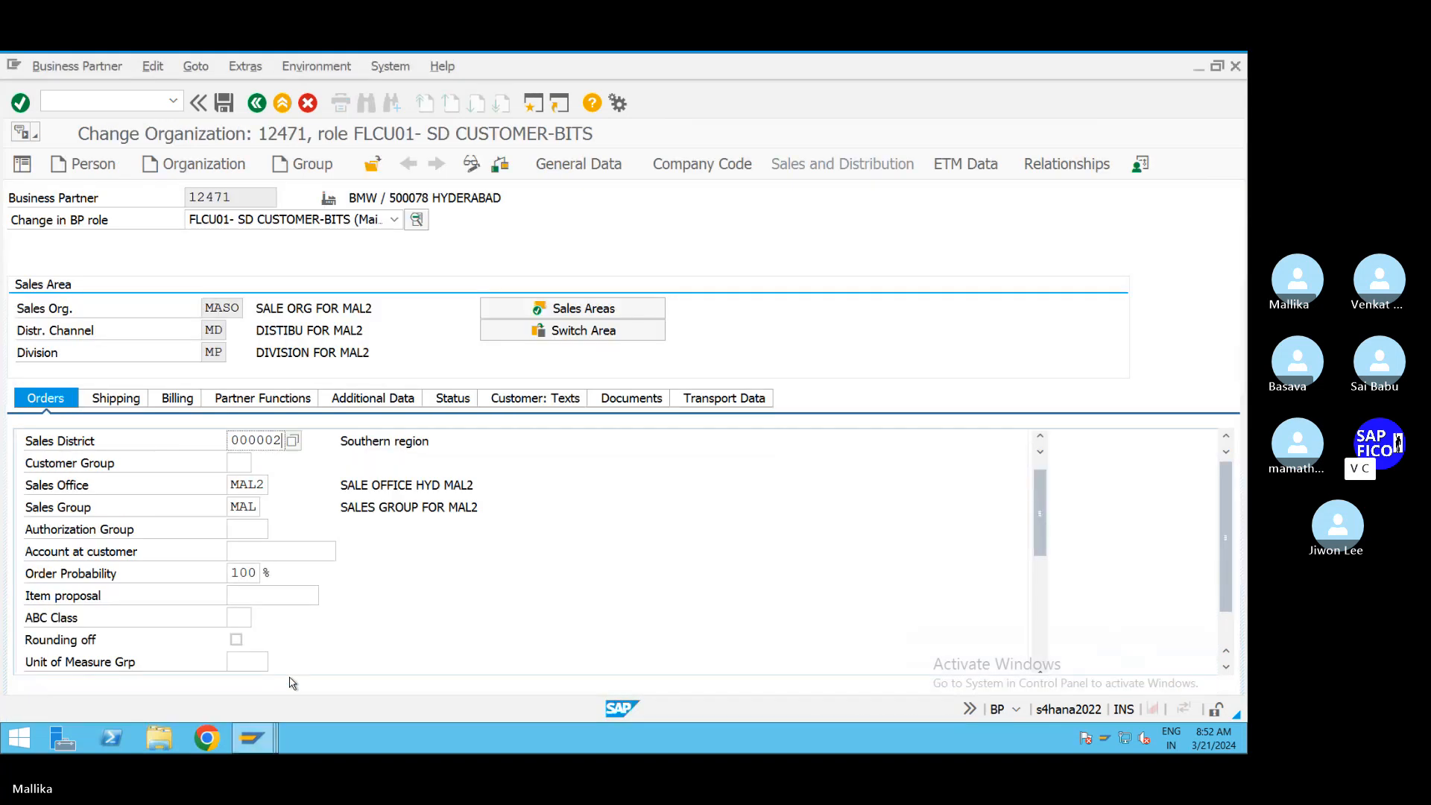
click(272, 736)
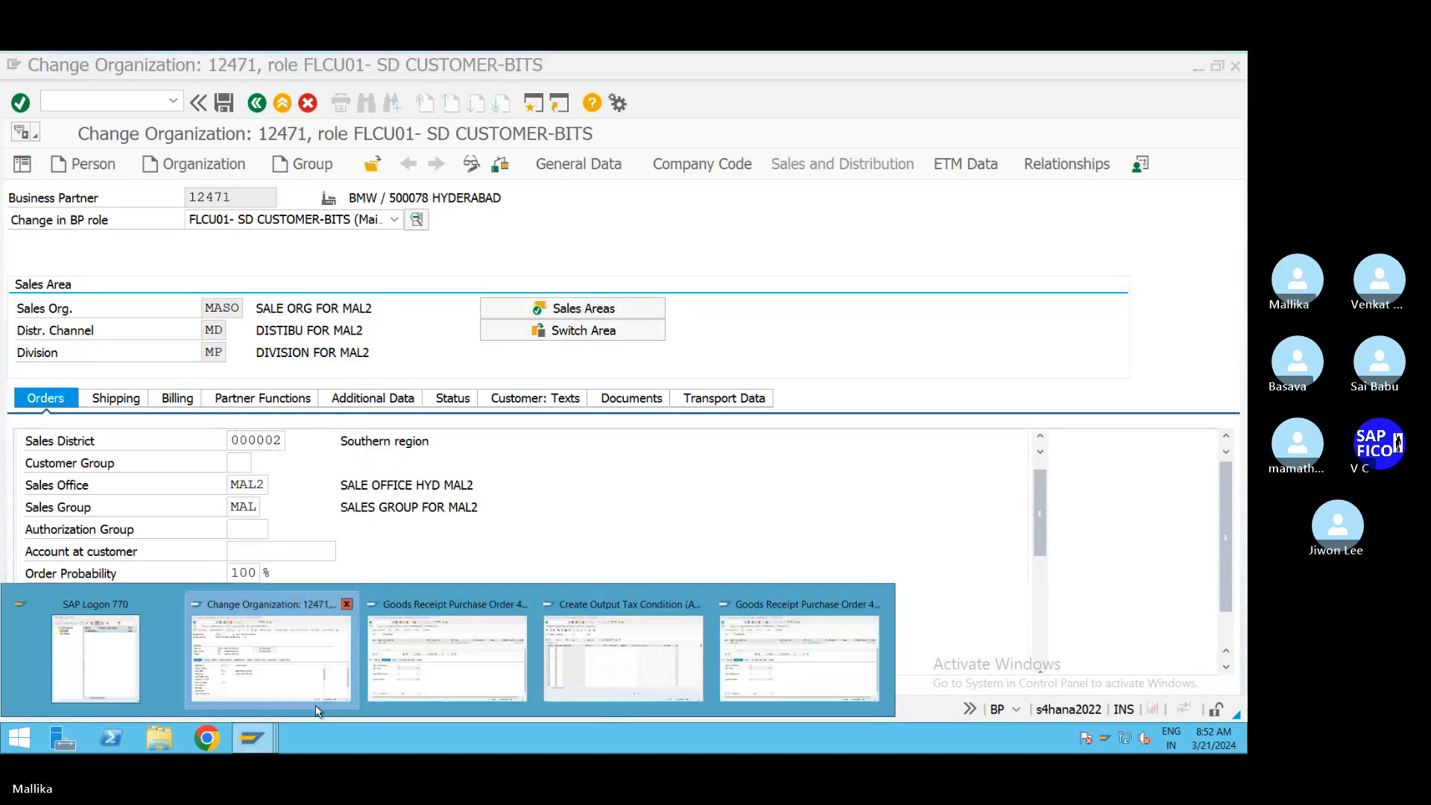
click(301, 673)
click(50, 99)
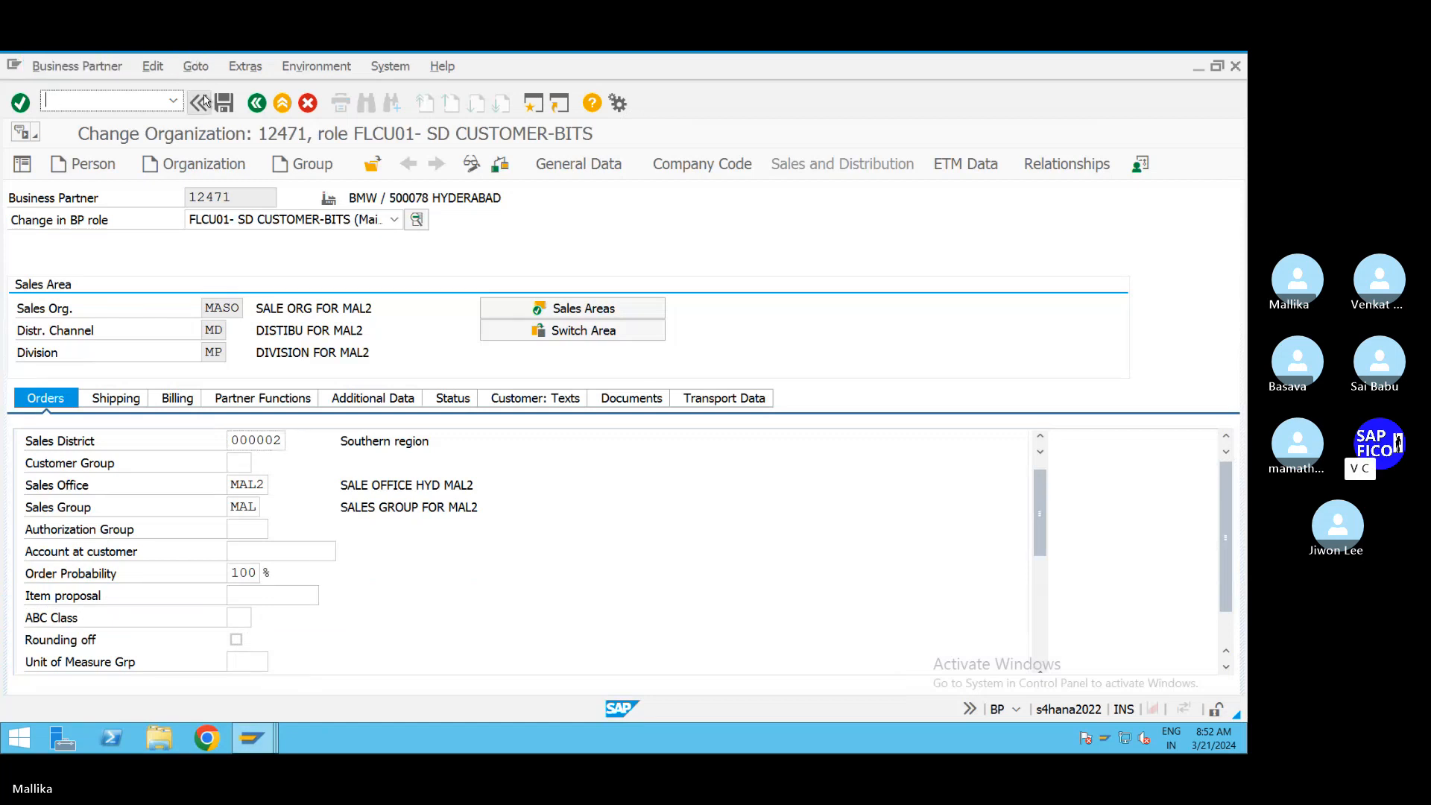
key(Return)
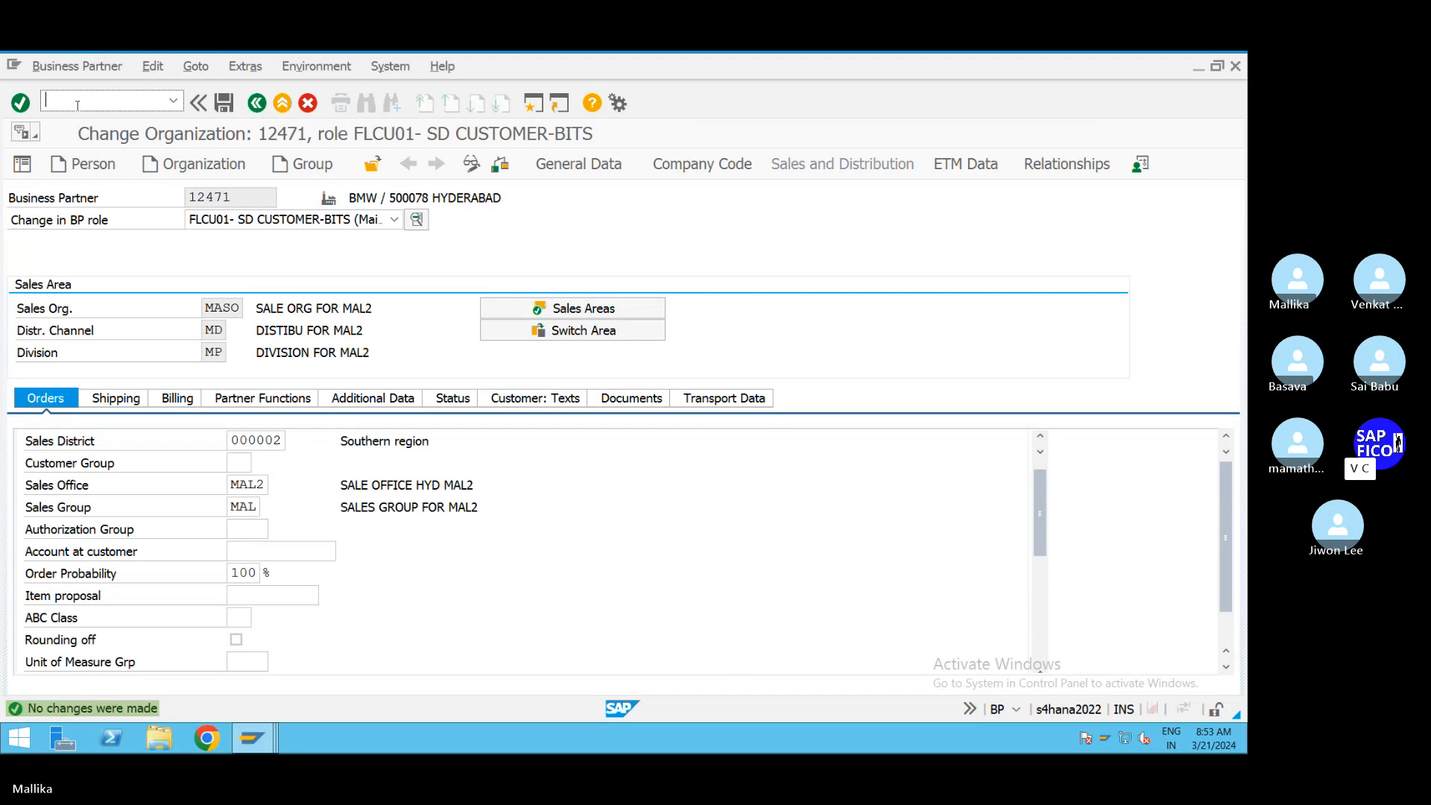
text(/NOM)
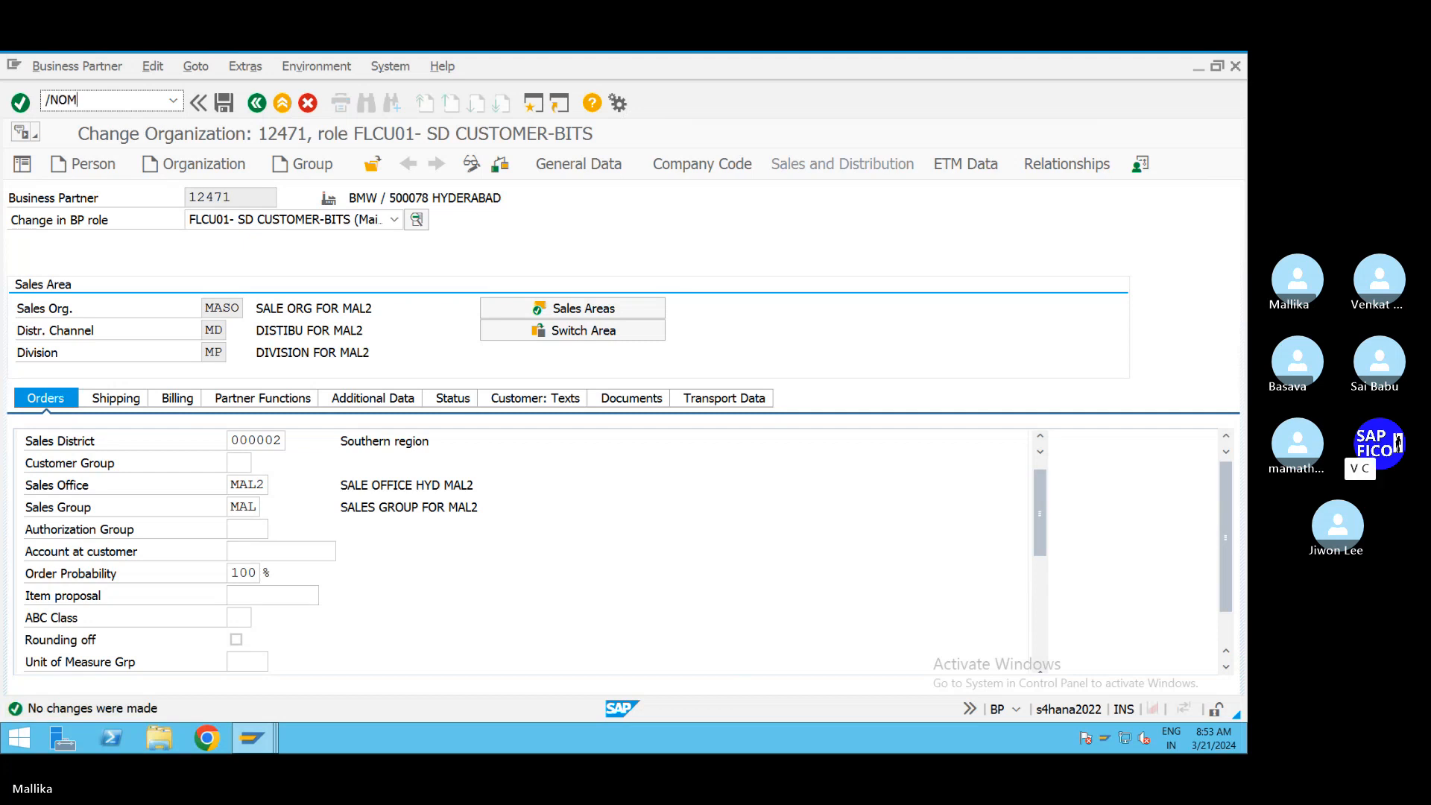
text(CQ)
key(Return)
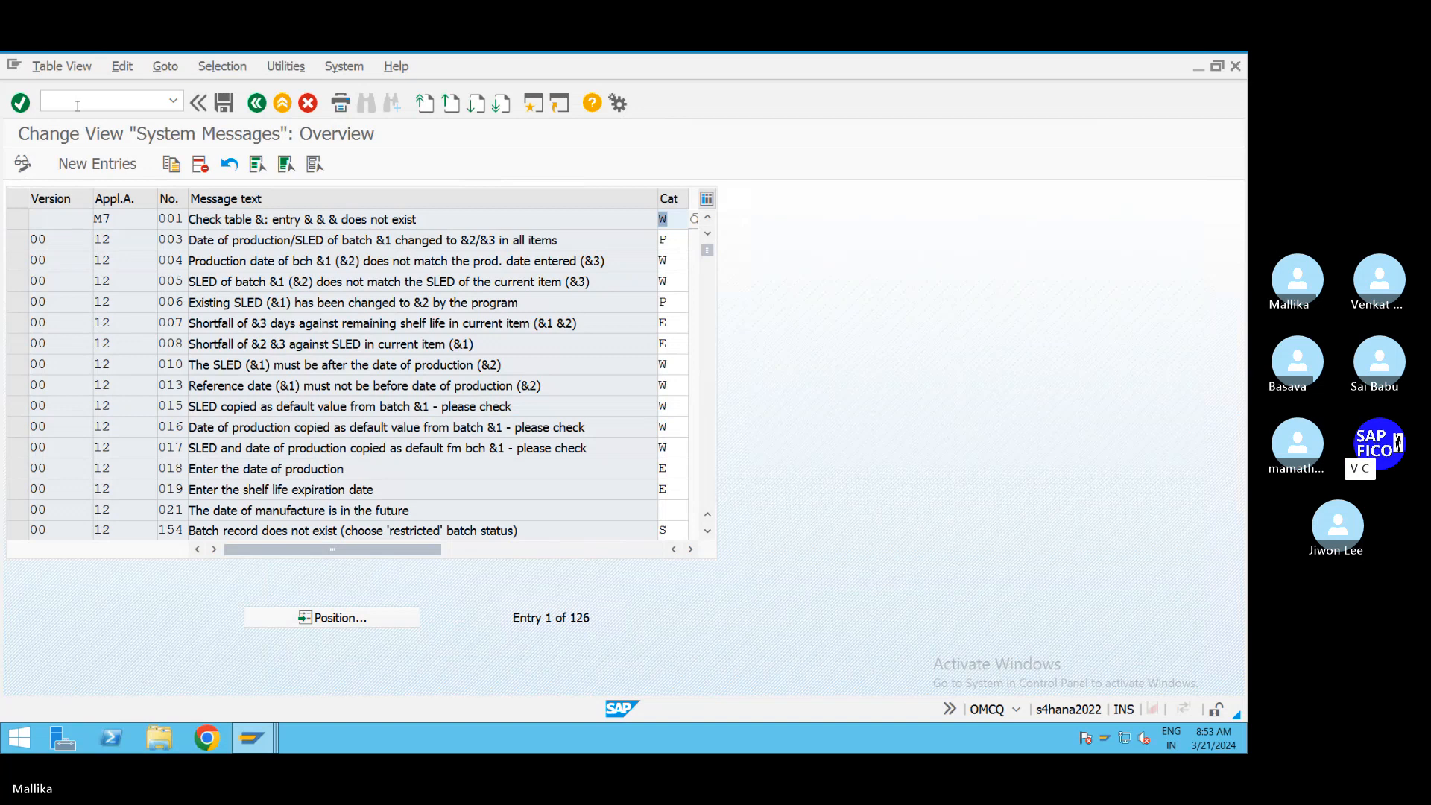
Step: Look through the system messages overview for the application area M7 entries
click(707, 532)
click(707, 533)
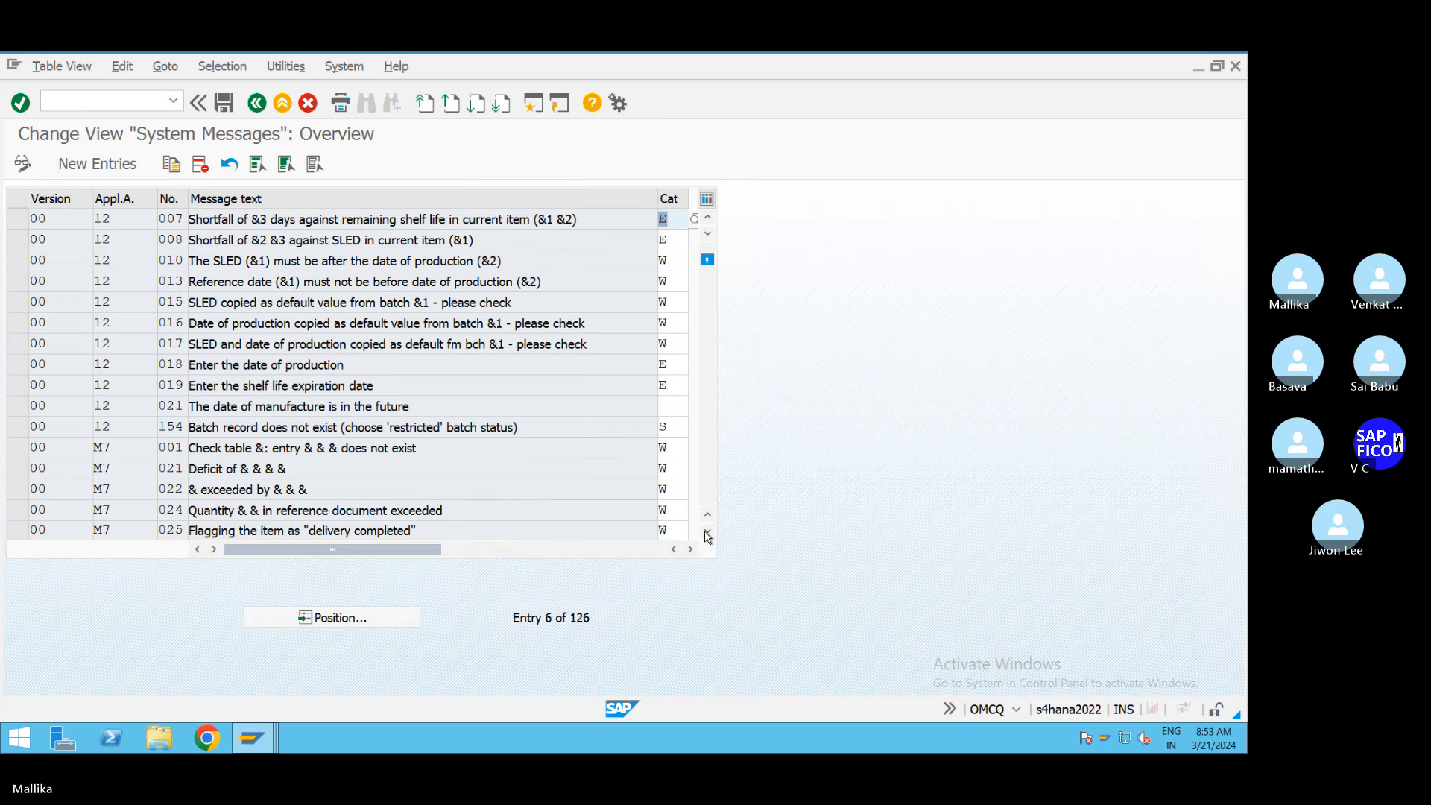
Step: Examine the system messages from application area 12 through M7, MIGO and OM to the last entry, including their categories
click(707, 533)
click(707, 533)
click(708, 533)
click(707, 533)
click(707, 533)
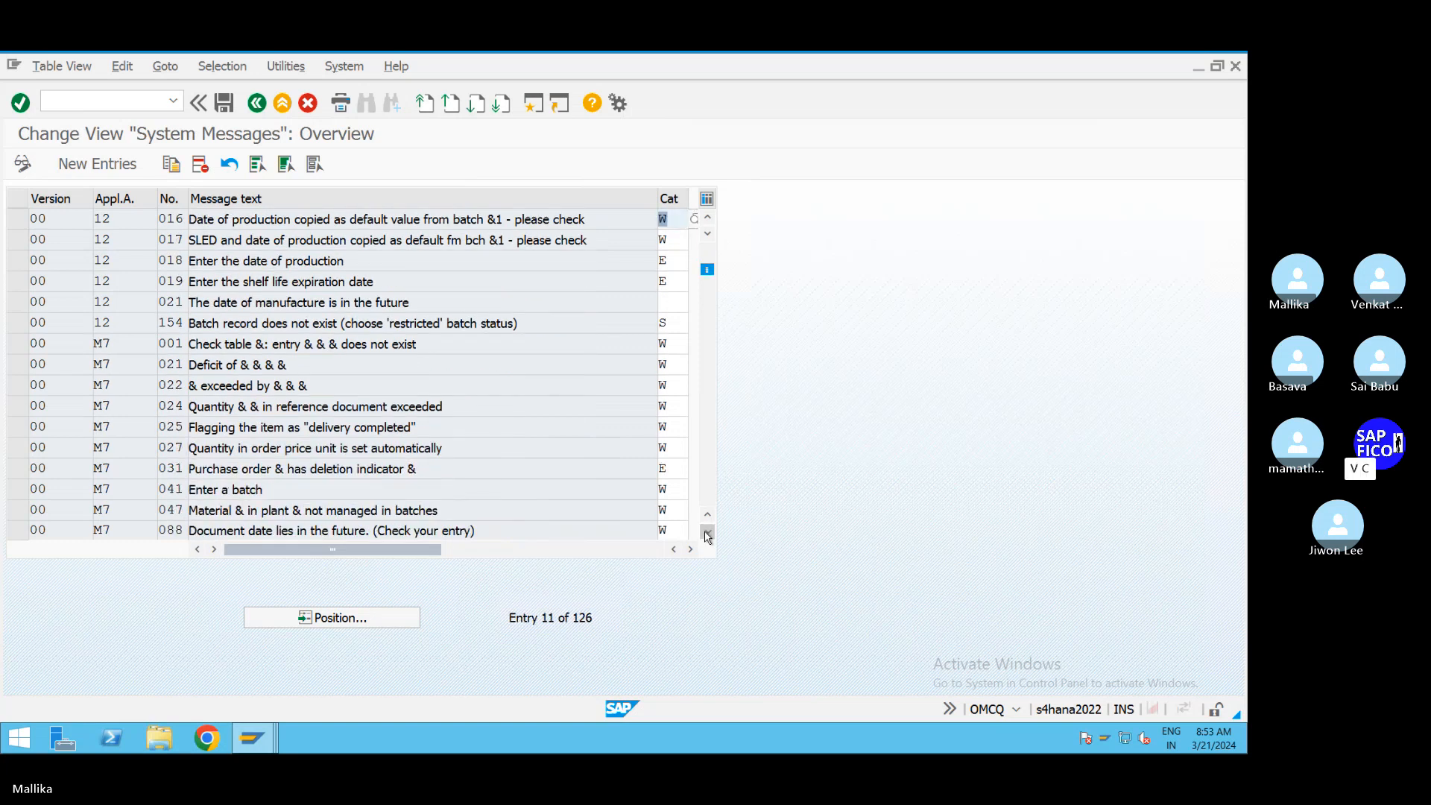
click(708, 533)
click(708, 533)
click(708, 532)
click(707, 533)
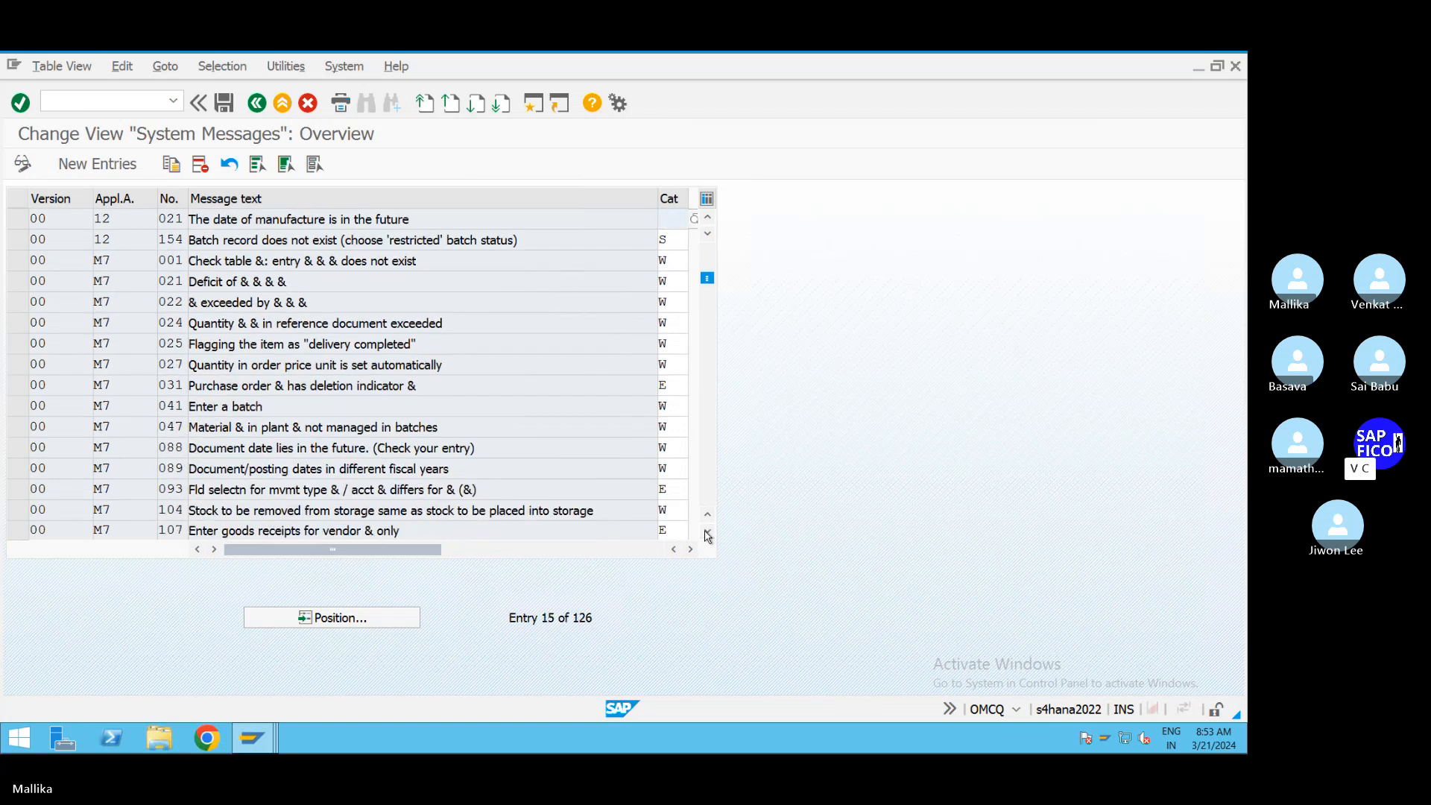
click(708, 533)
click(707, 533)
click(707, 532)
click(707, 533)
click(707, 533)
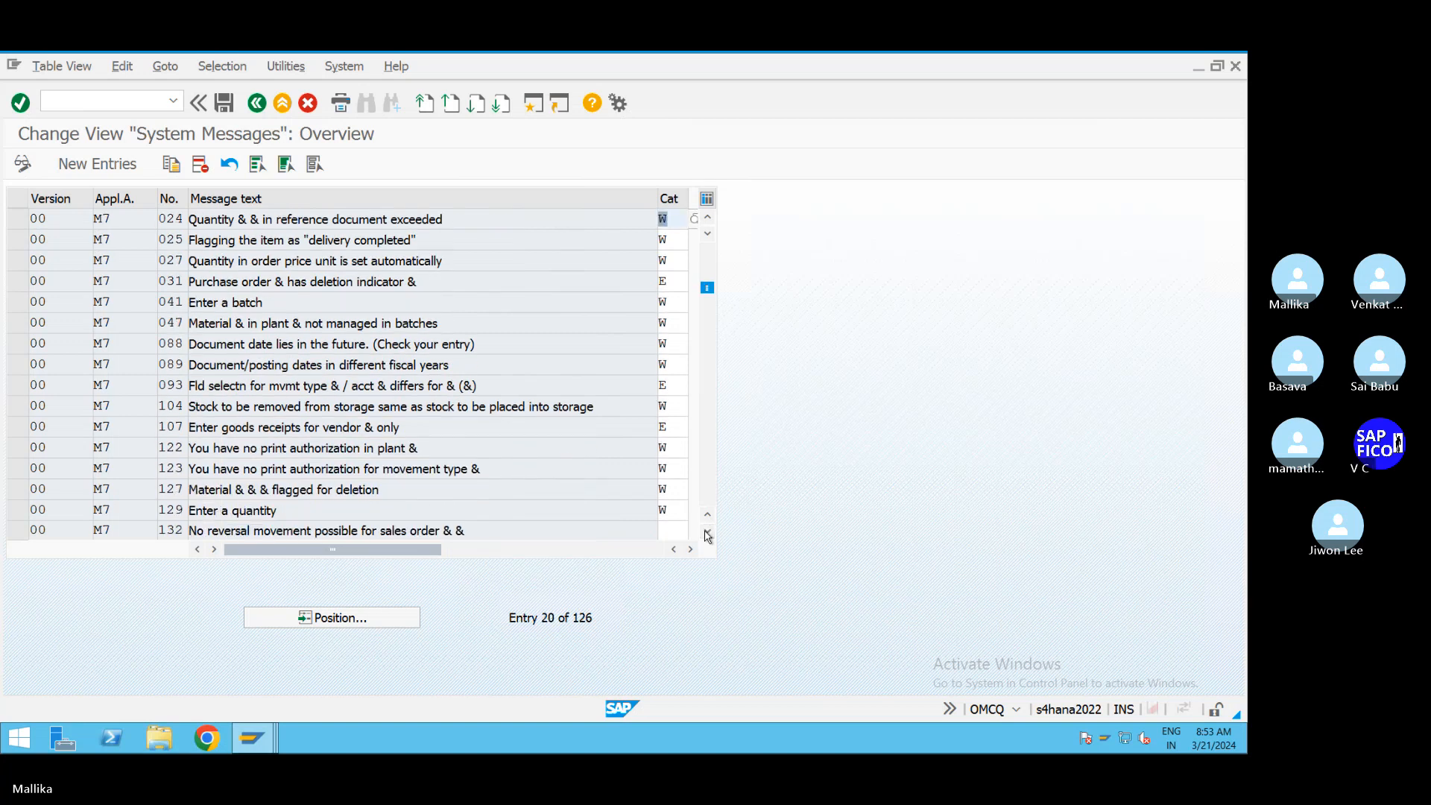
click(708, 533)
click(708, 533)
click(707, 533)
click(707, 533)
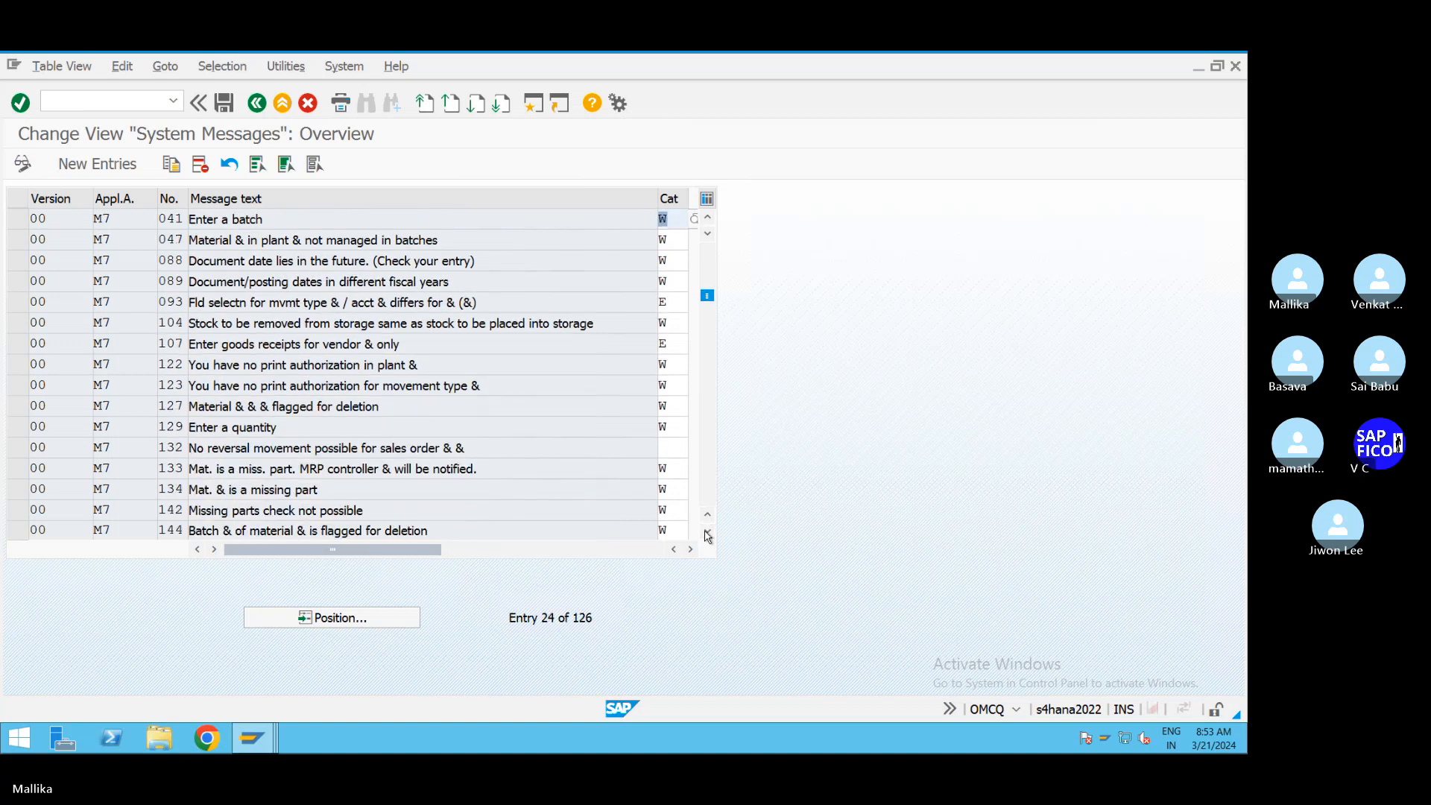
click(708, 533)
click(707, 533)
click(707, 533)
click(707, 533)
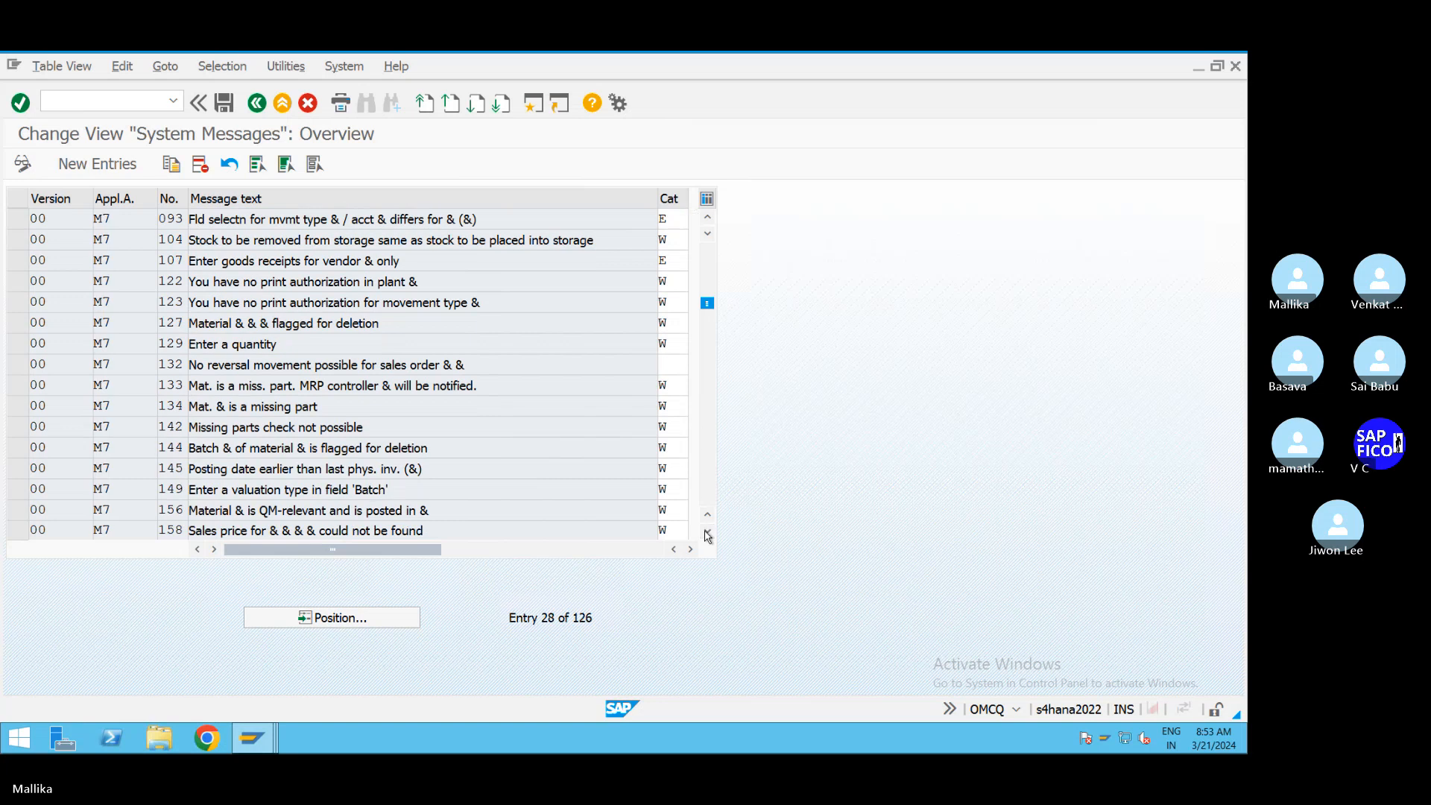
click(707, 533)
click(707, 533)
click(707, 533)
click(708, 533)
click(707, 532)
click(707, 533)
click(707, 533)
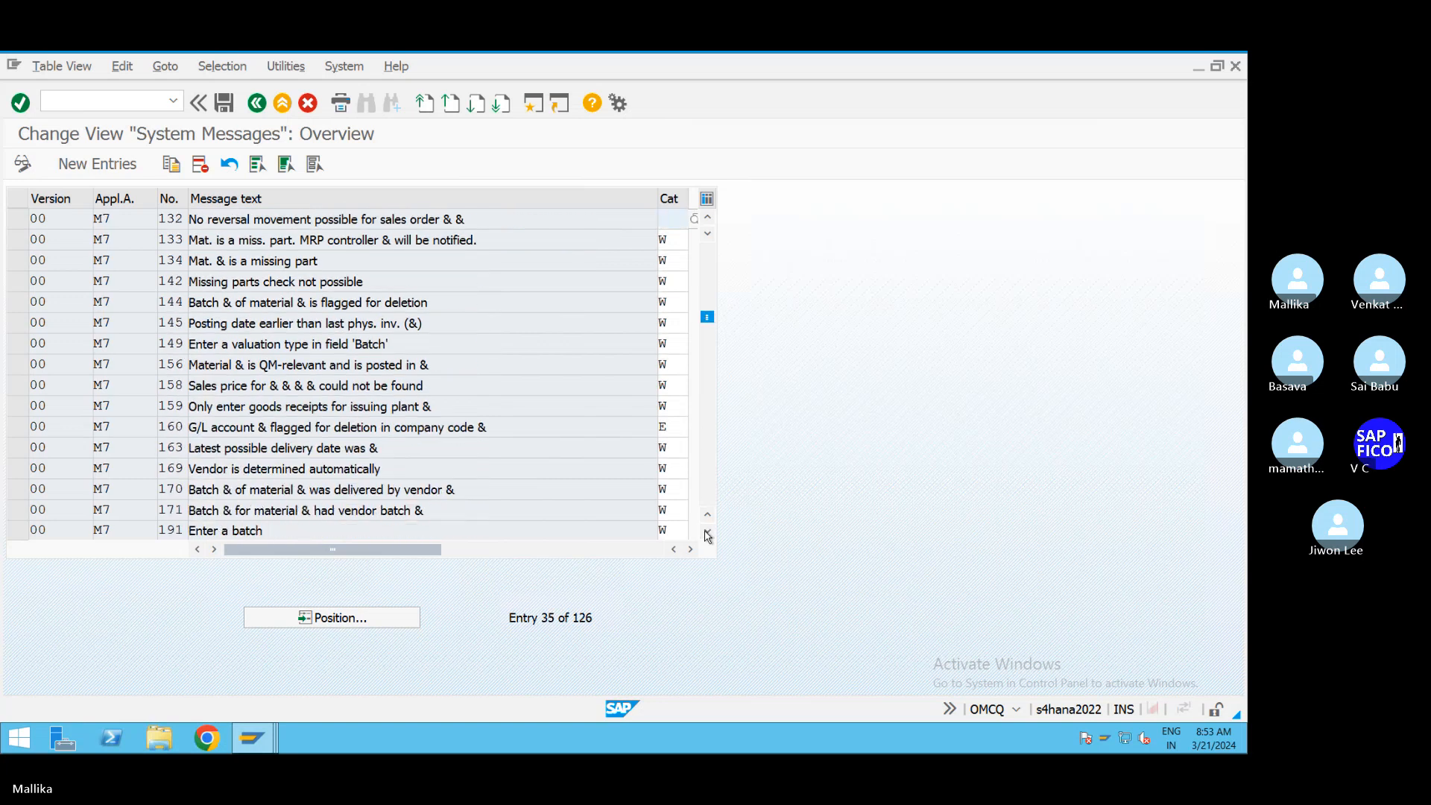
click(708, 533)
click(707, 533)
click(708, 533)
click(707, 533)
click(707, 533)
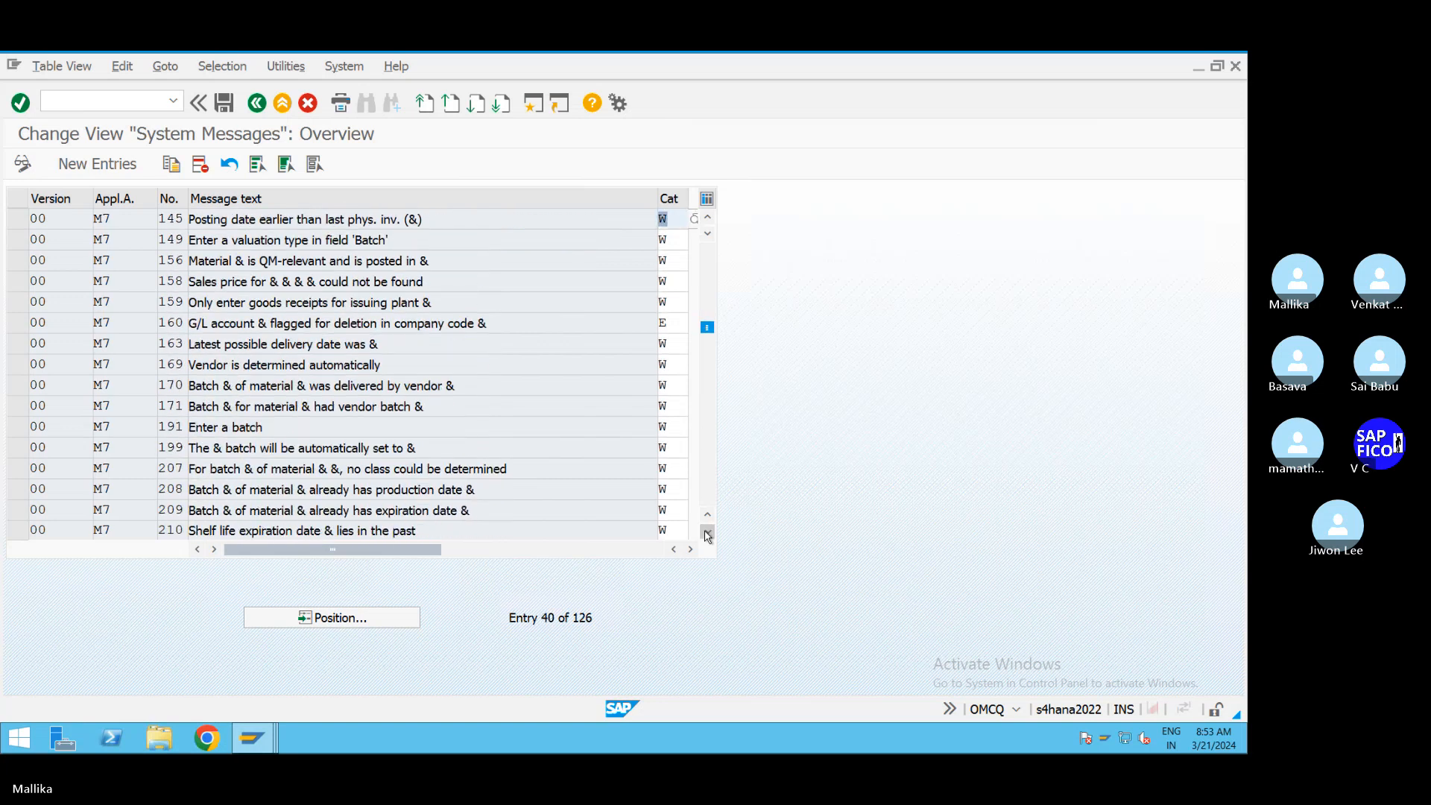
click(707, 533)
click(708, 533)
click(707, 533)
click(708, 533)
click(707, 533)
click(708, 533)
click(707, 533)
click(707, 533)
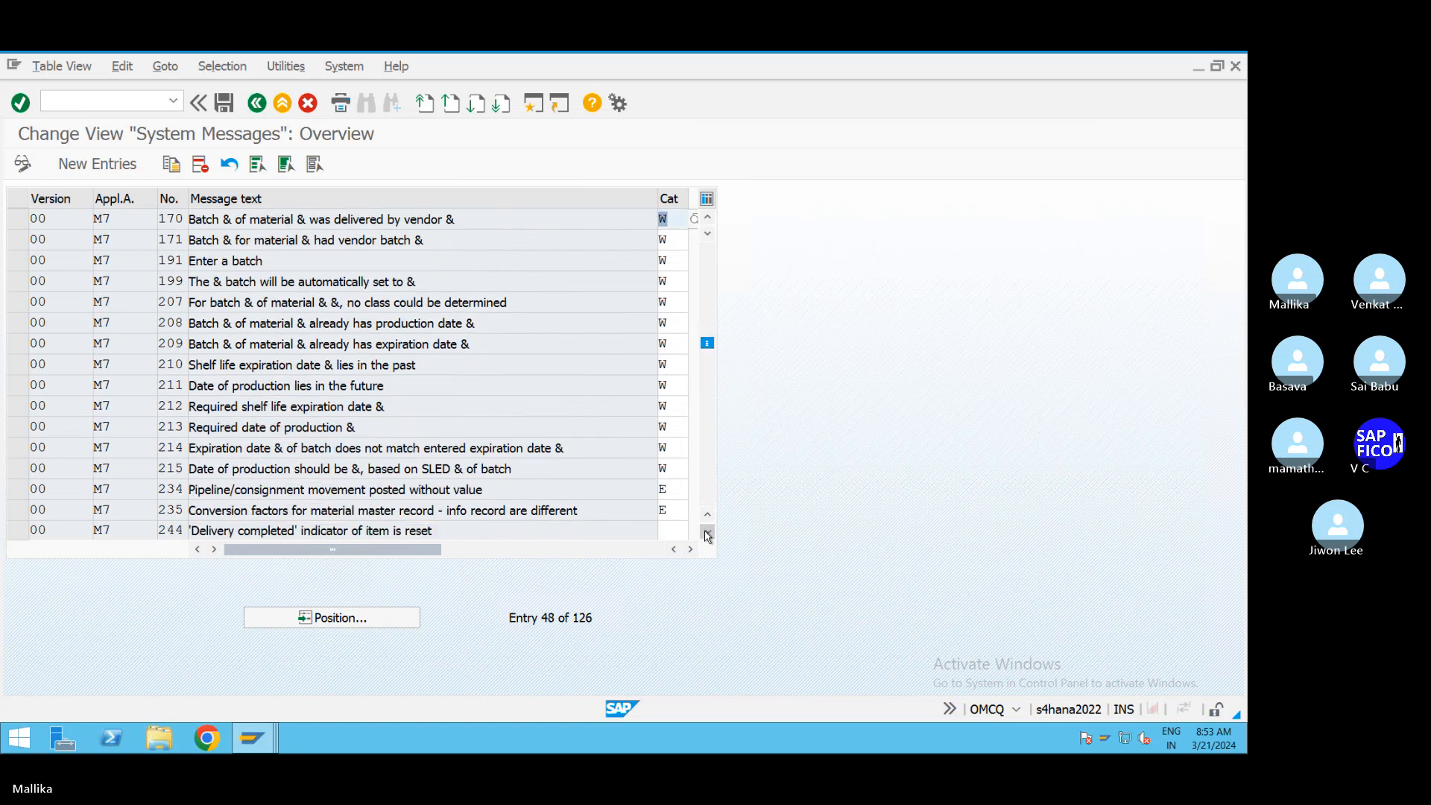
click(707, 533)
double_click(707, 532)
triple_click(707, 533)
double_click(708, 532)
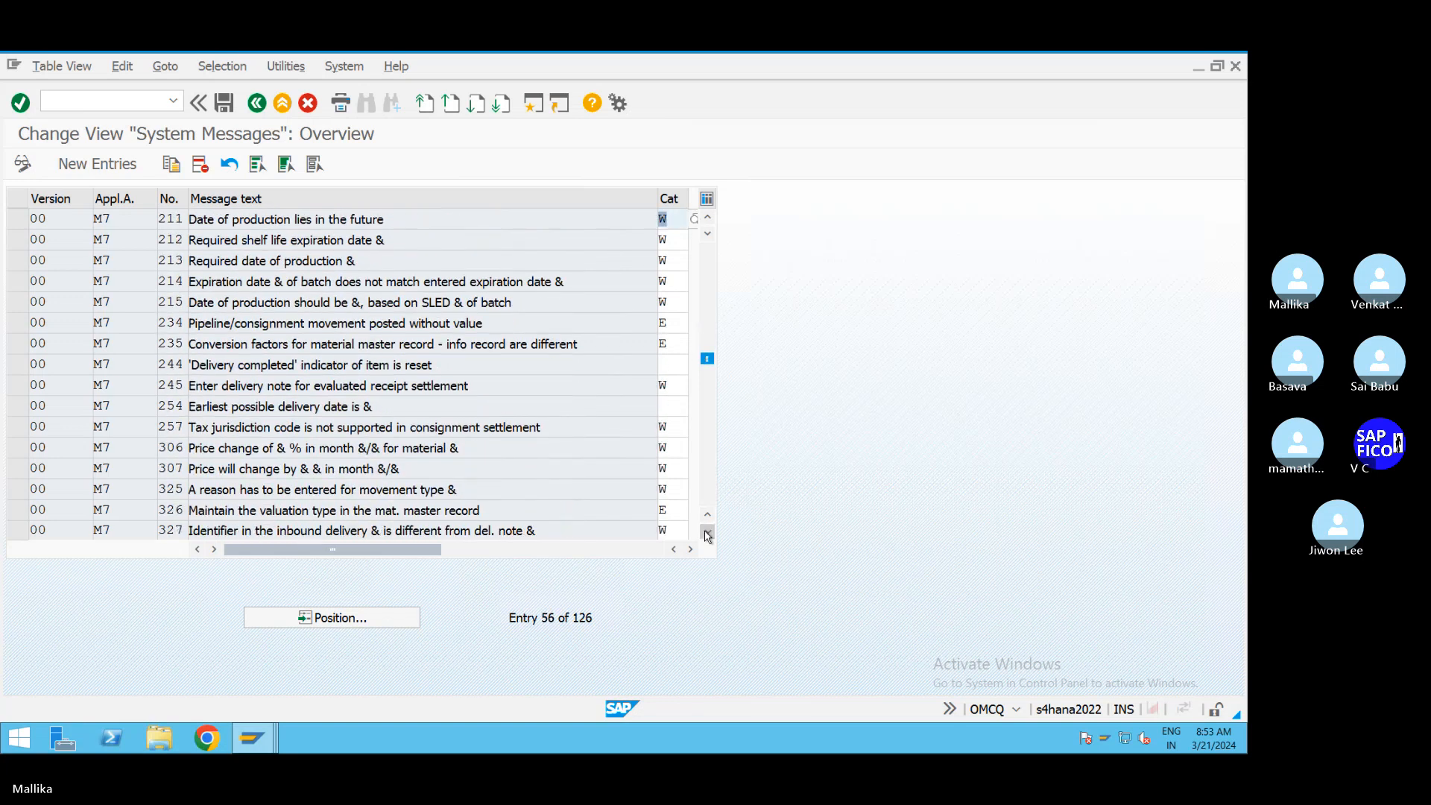
double_click(708, 533)
triple_click(707, 533)
triple_click(707, 533)
double_click(708, 533)
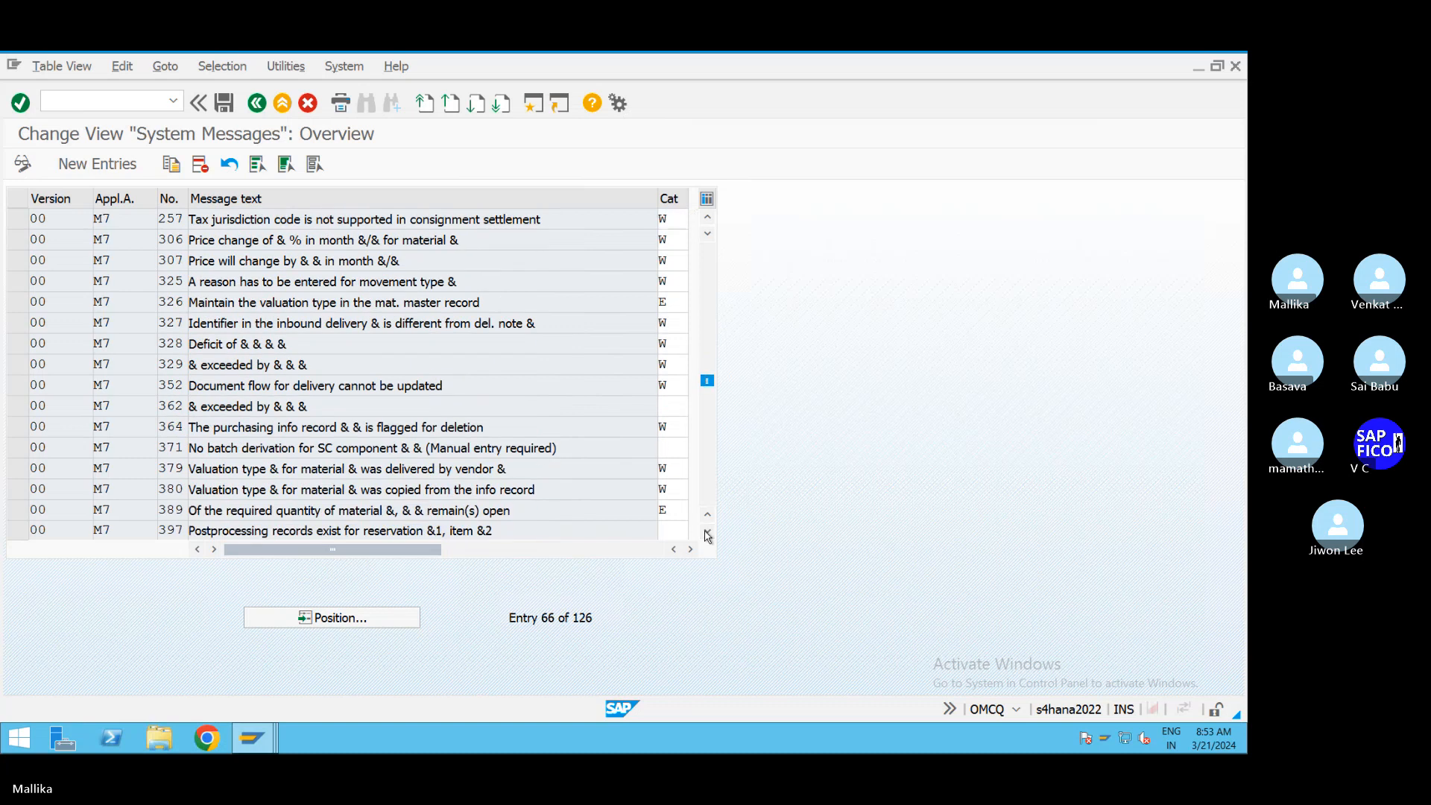
double_click(707, 533)
triple_click(707, 533)
click(707, 533)
double_click(707, 533)
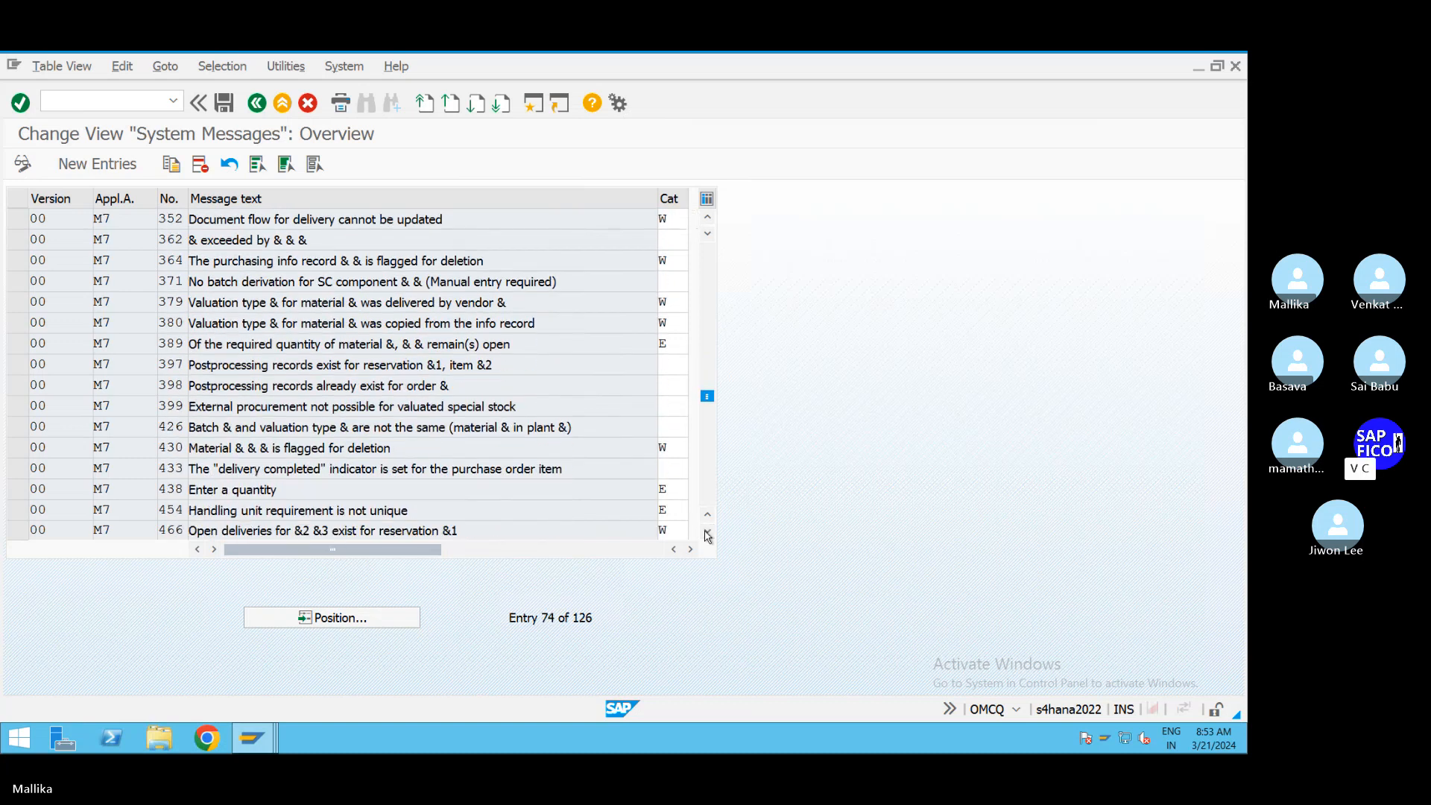
triple_click(707, 533)
double_click(707, 532)
click(707, 533)
click(708, 533)
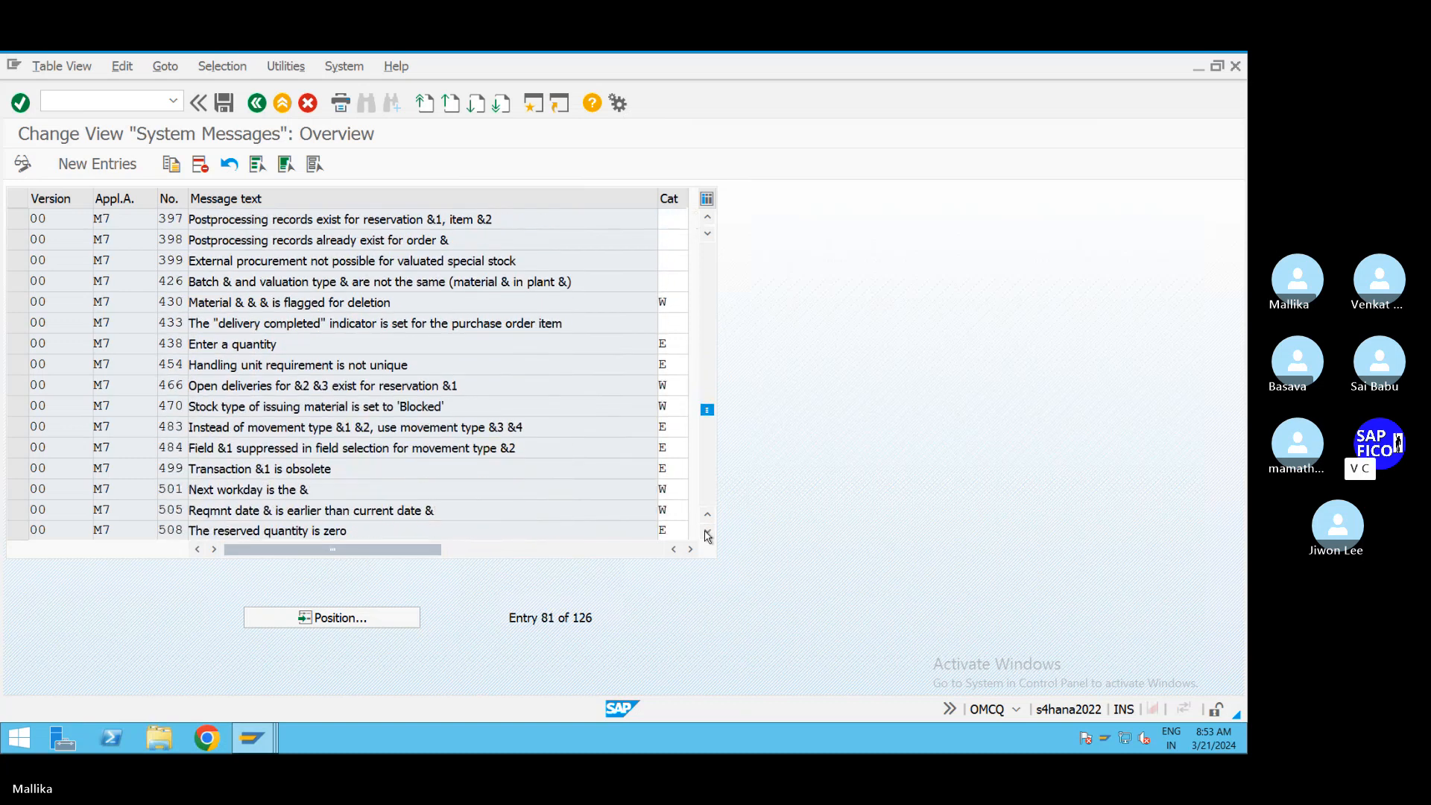
double_click(708, 533)
triple_click(707, 533)
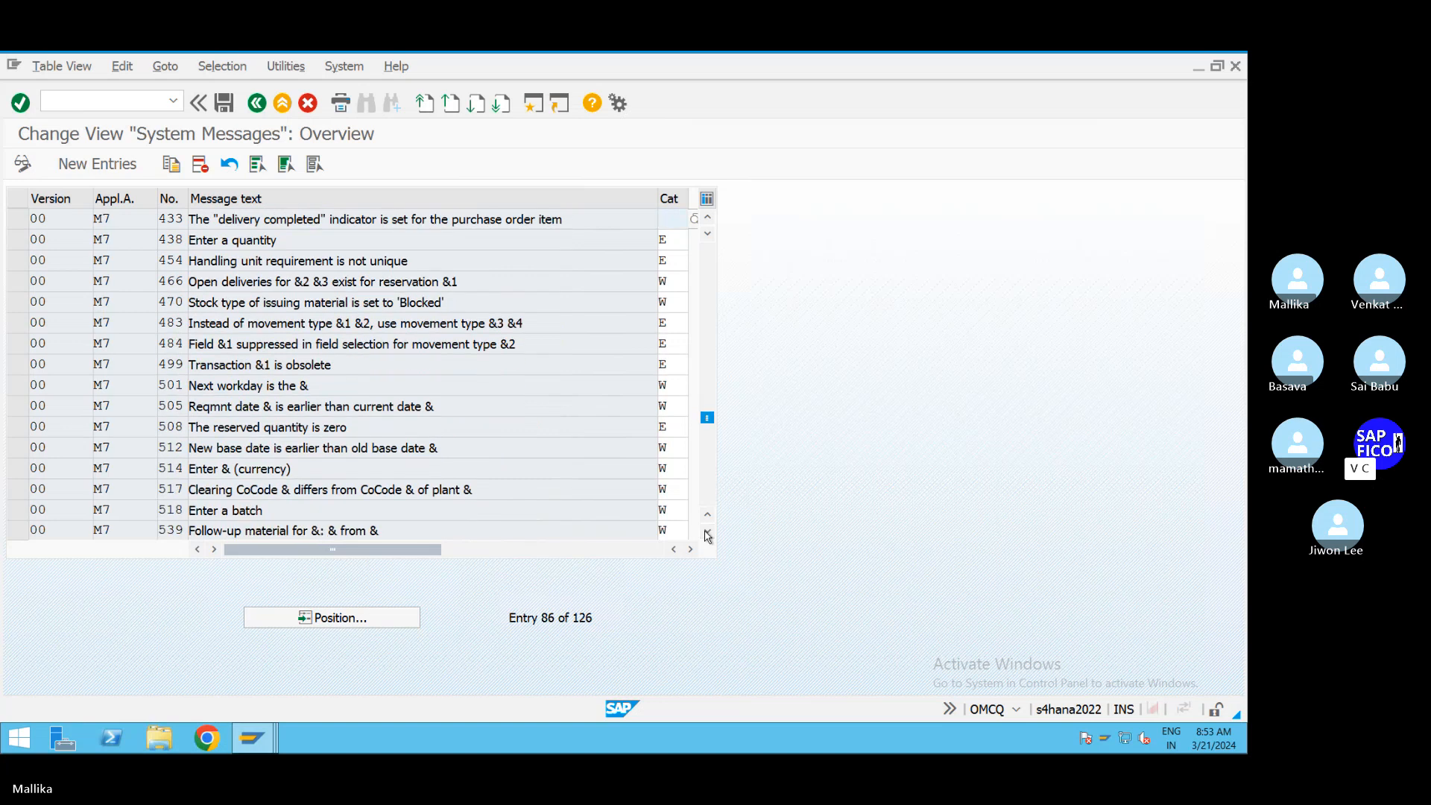
click(708, 533)
double_click(707, 533)
double_click(707, 533)
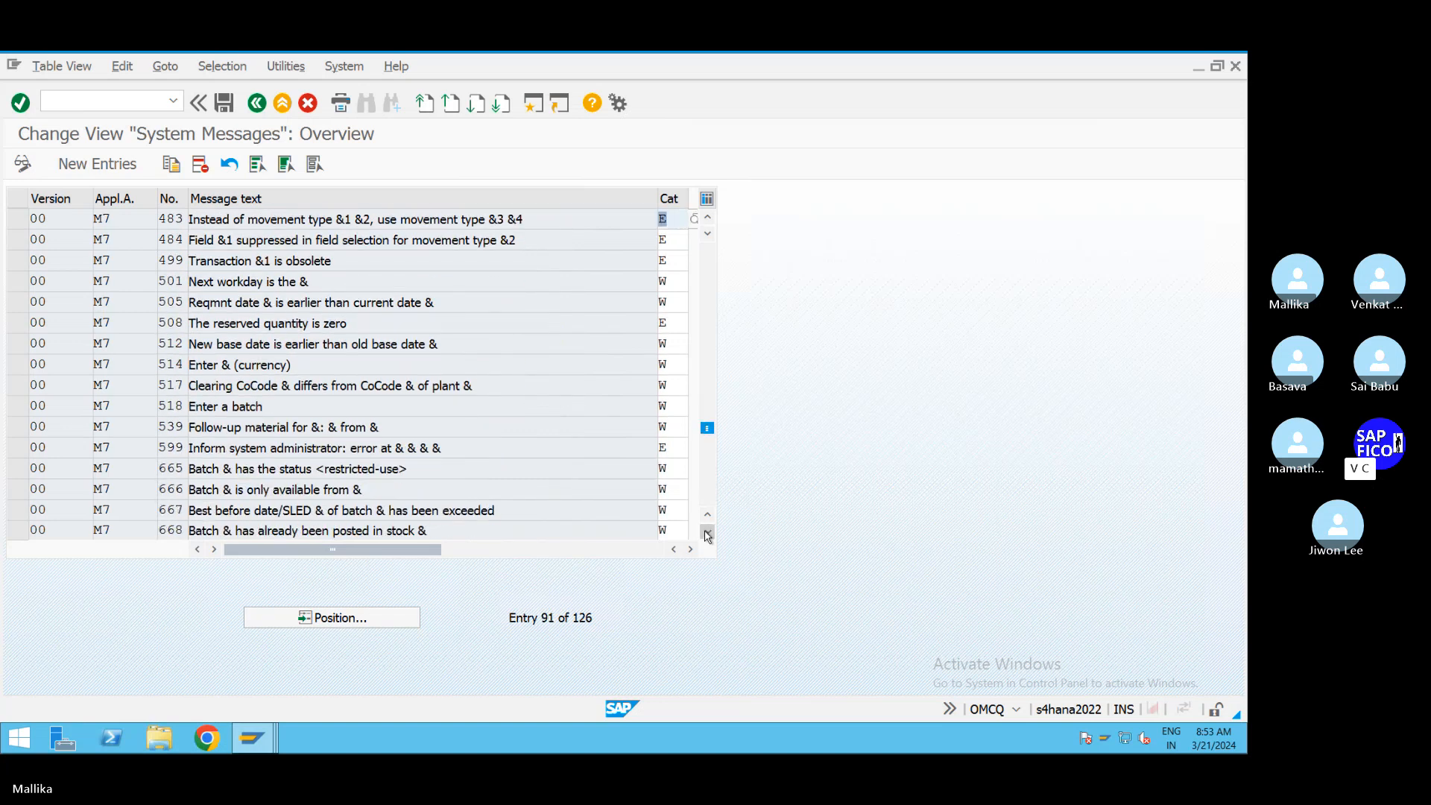
double_click(707, 533)
double_click(708, 533)
double_click(708, 533)
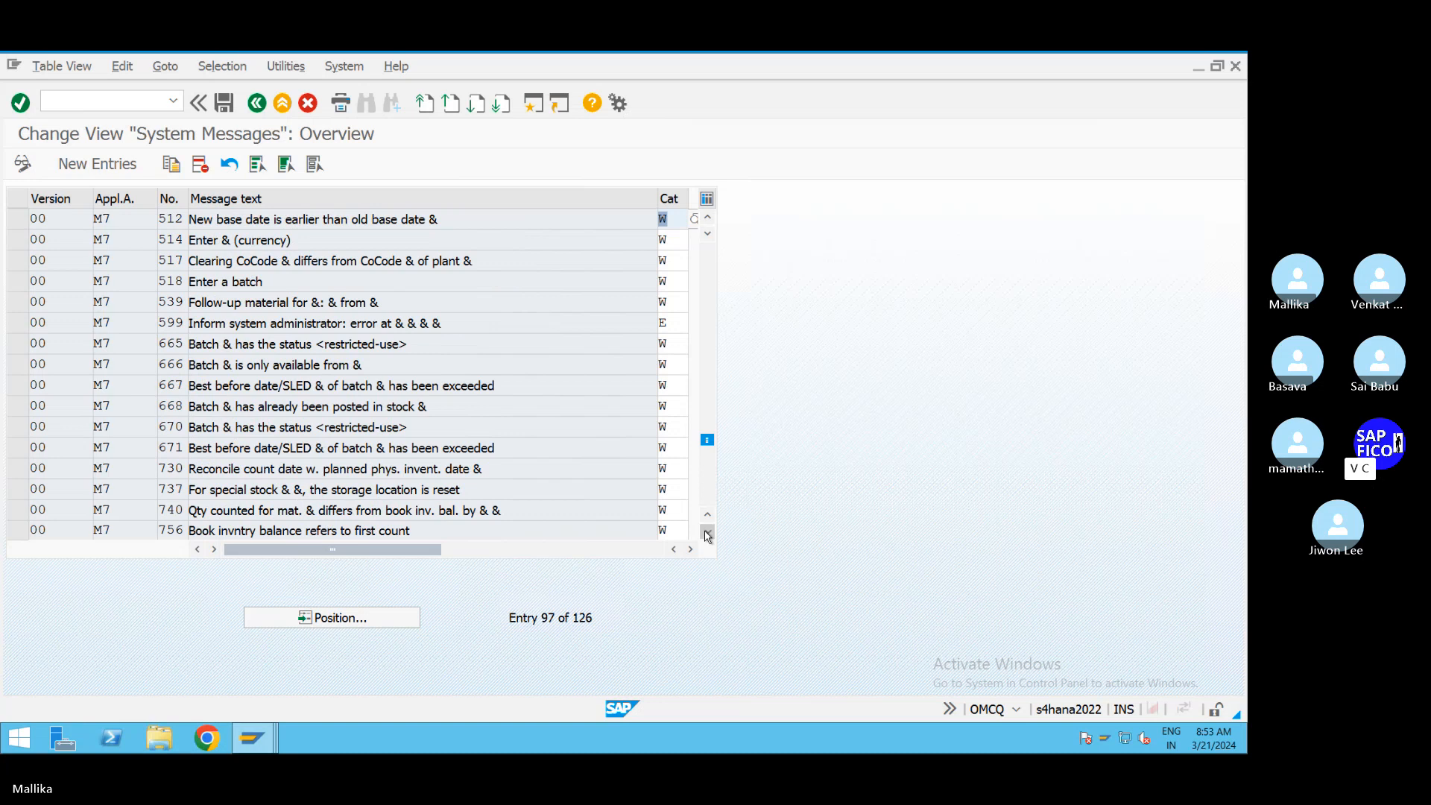
click(707, 533)
double_click(707, 533)
click(707, 533)
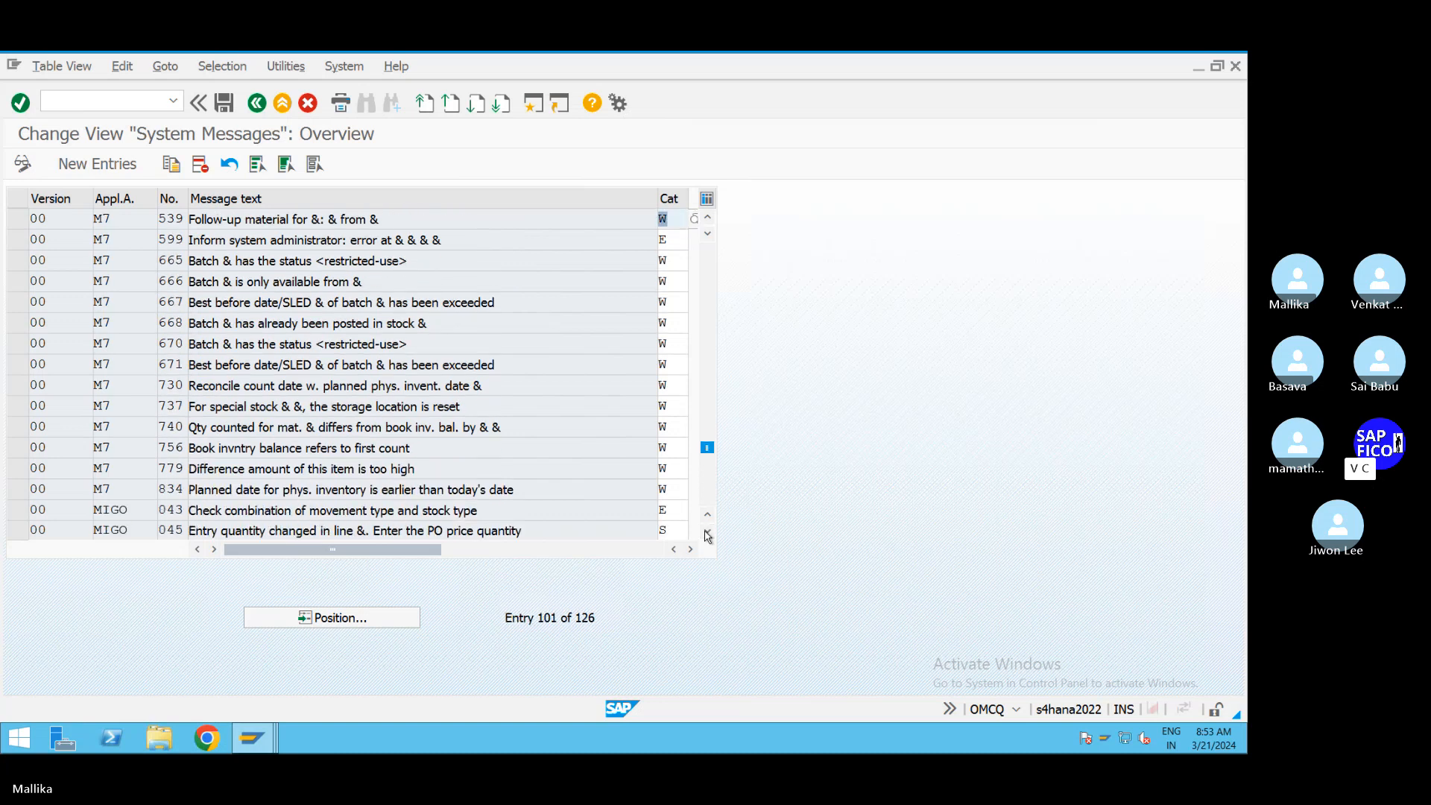
click(707, 533)
click(708, 532)
click(707, 533)
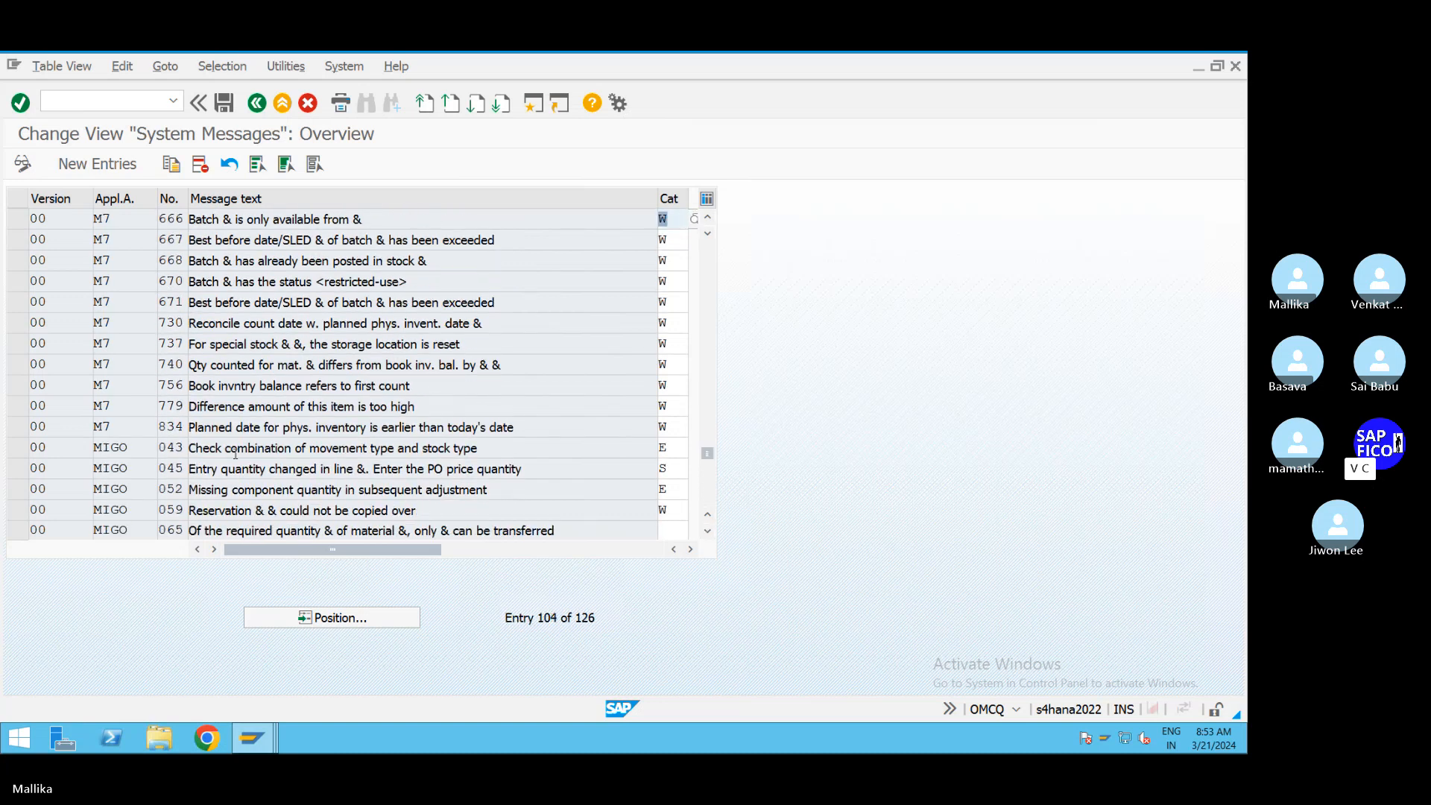
click(708, 533)
click(707, 533)
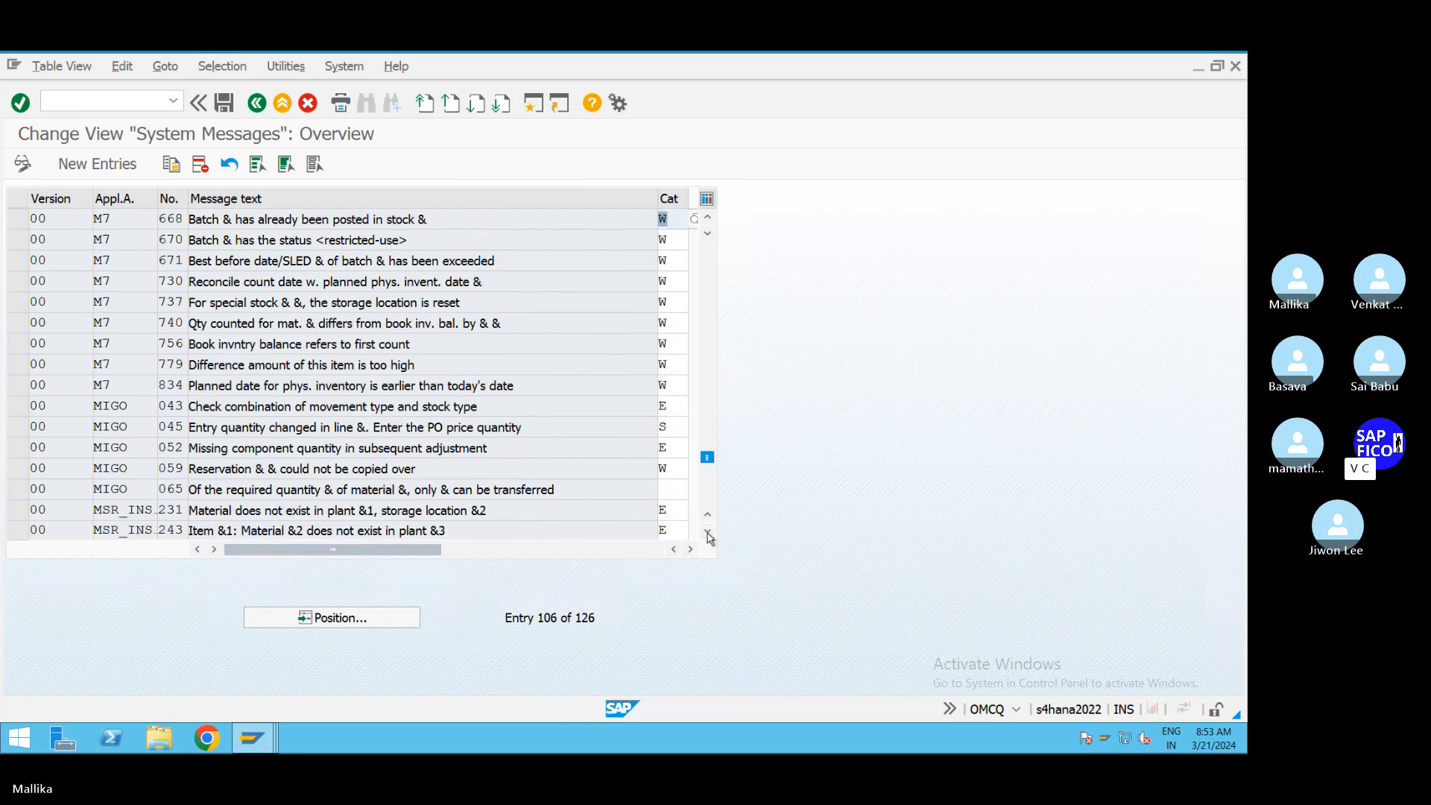
click(707, 533)
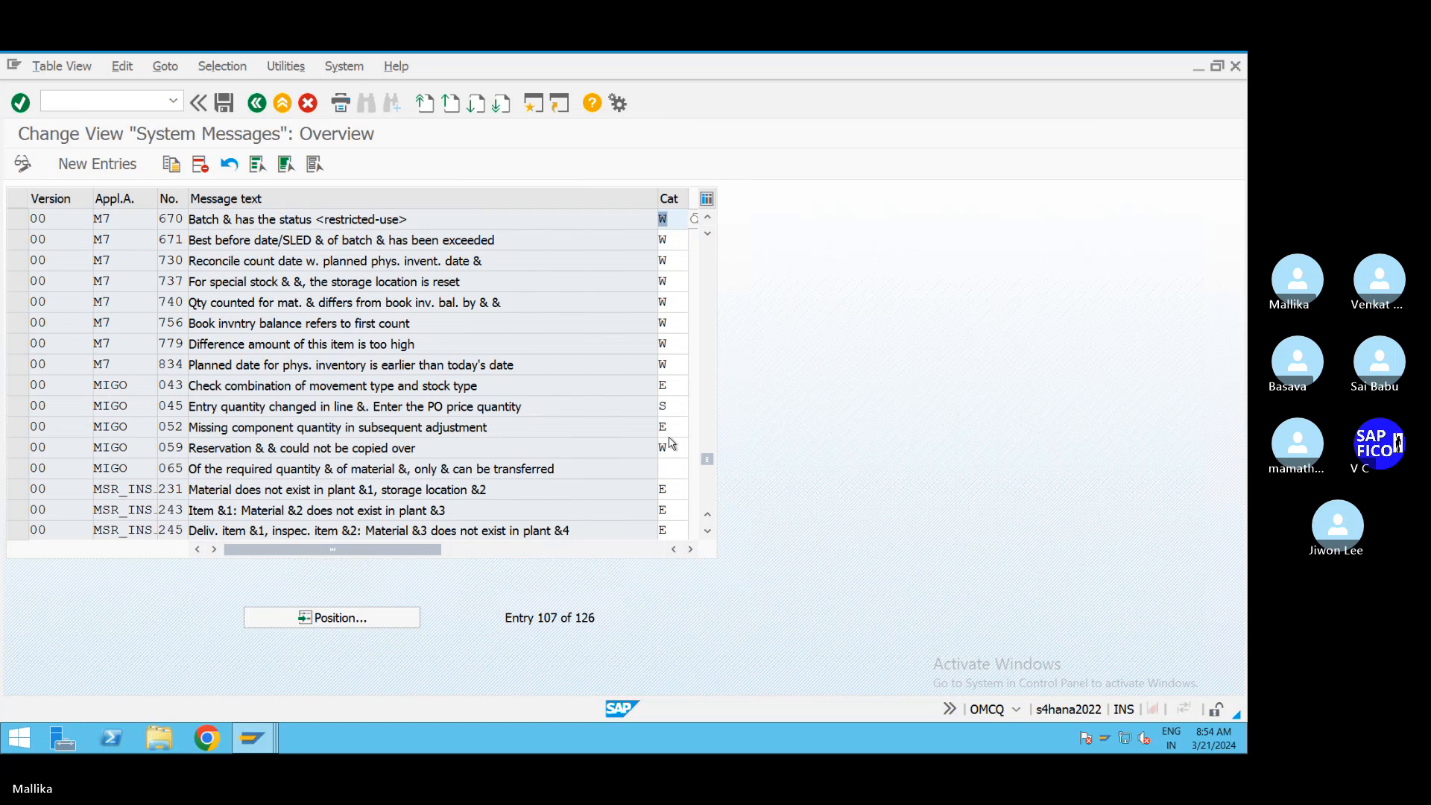
click(707, 532)
click(707, 532)
click(707, 532)
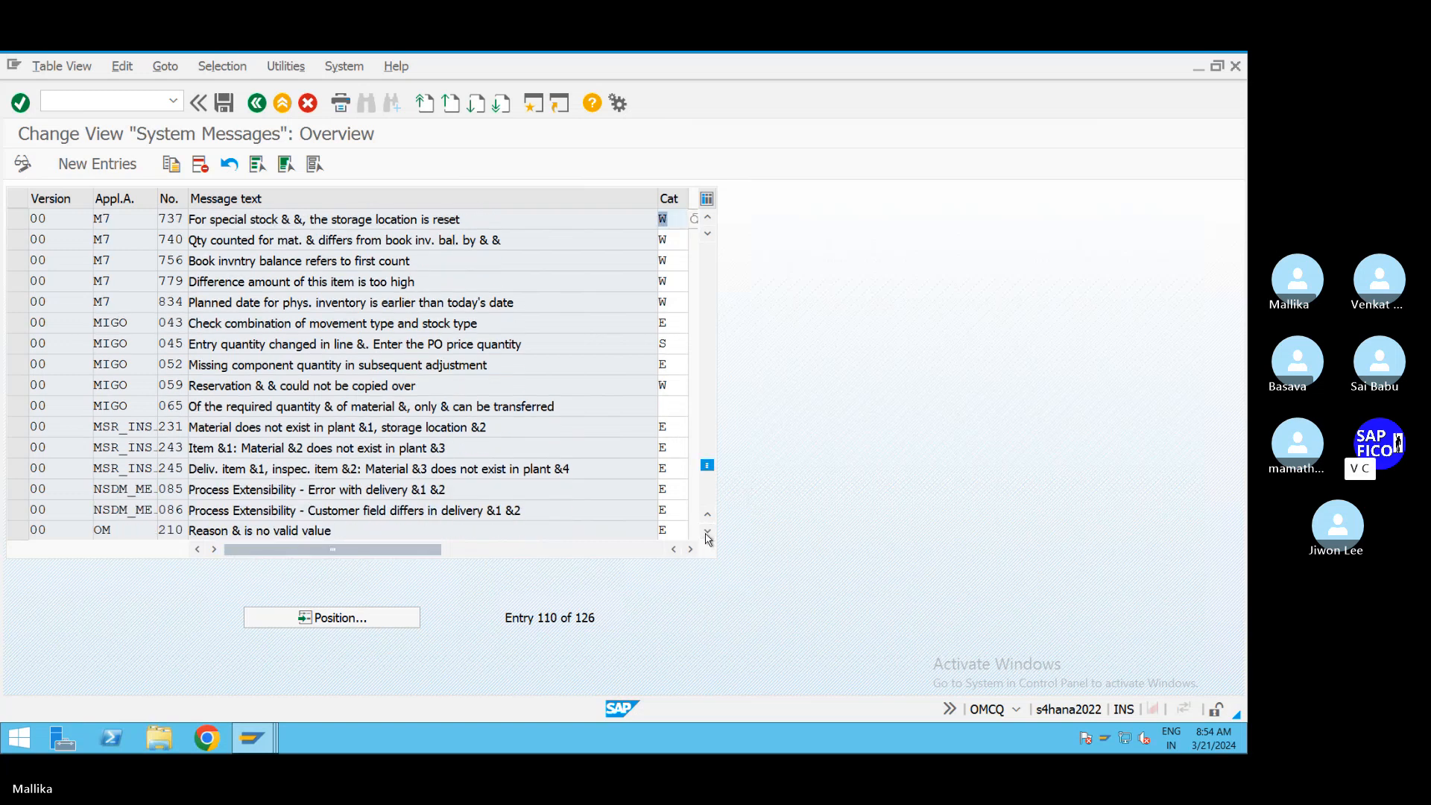
click(707, 532)
click(708, 532)
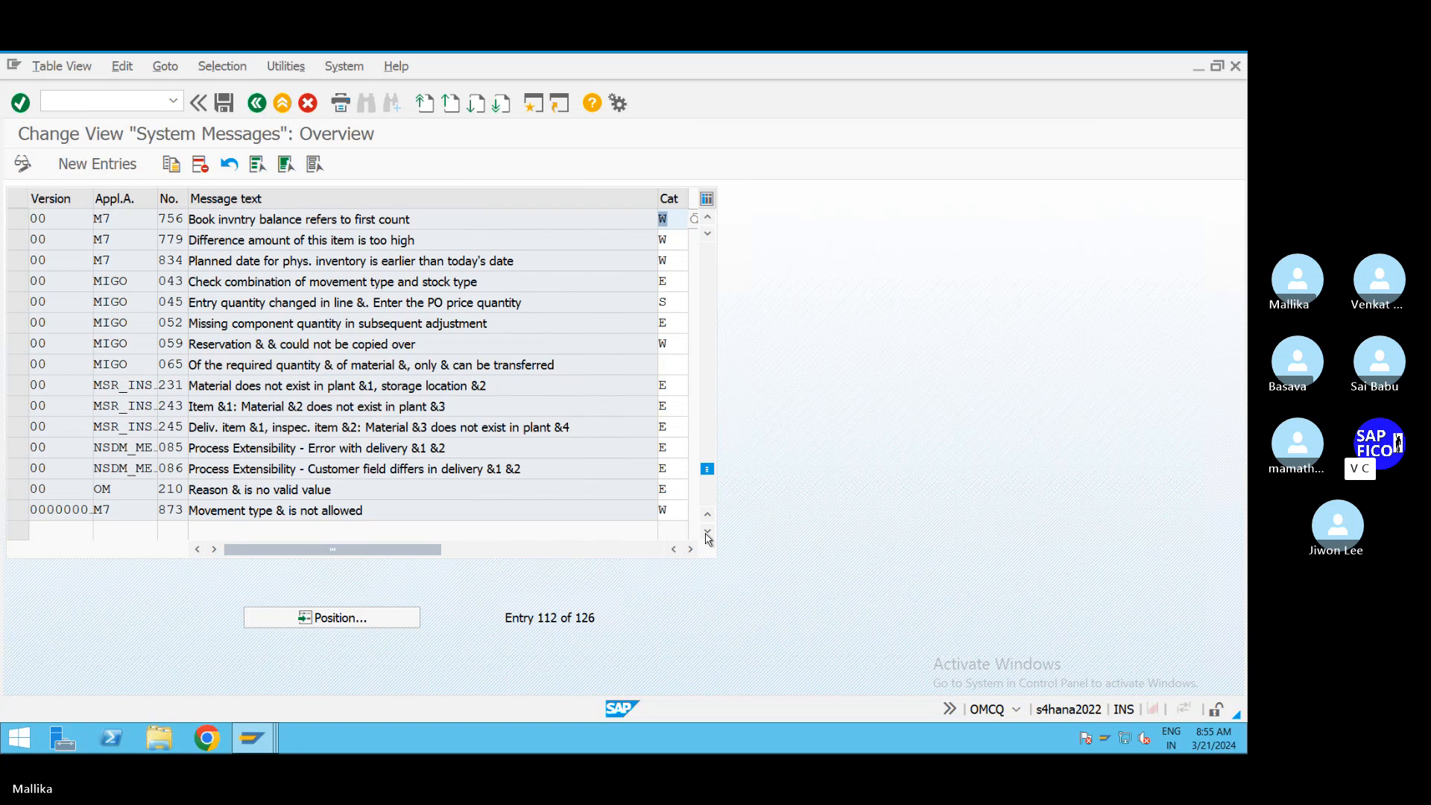
Step: Switch to the output tax condition session and run the materials list with transaction MM60
click(59, 103)
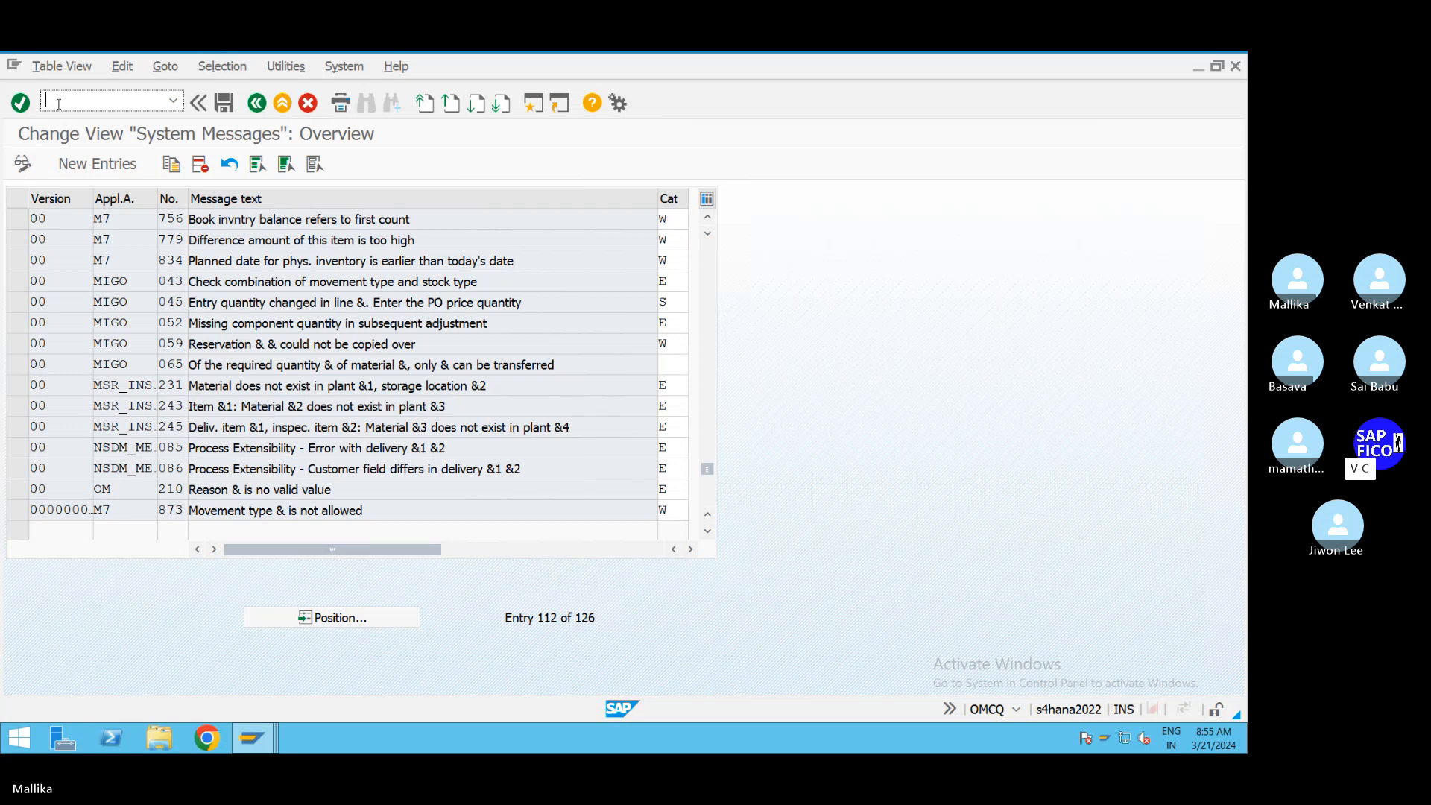
click(271, 739)
click(583, 689)
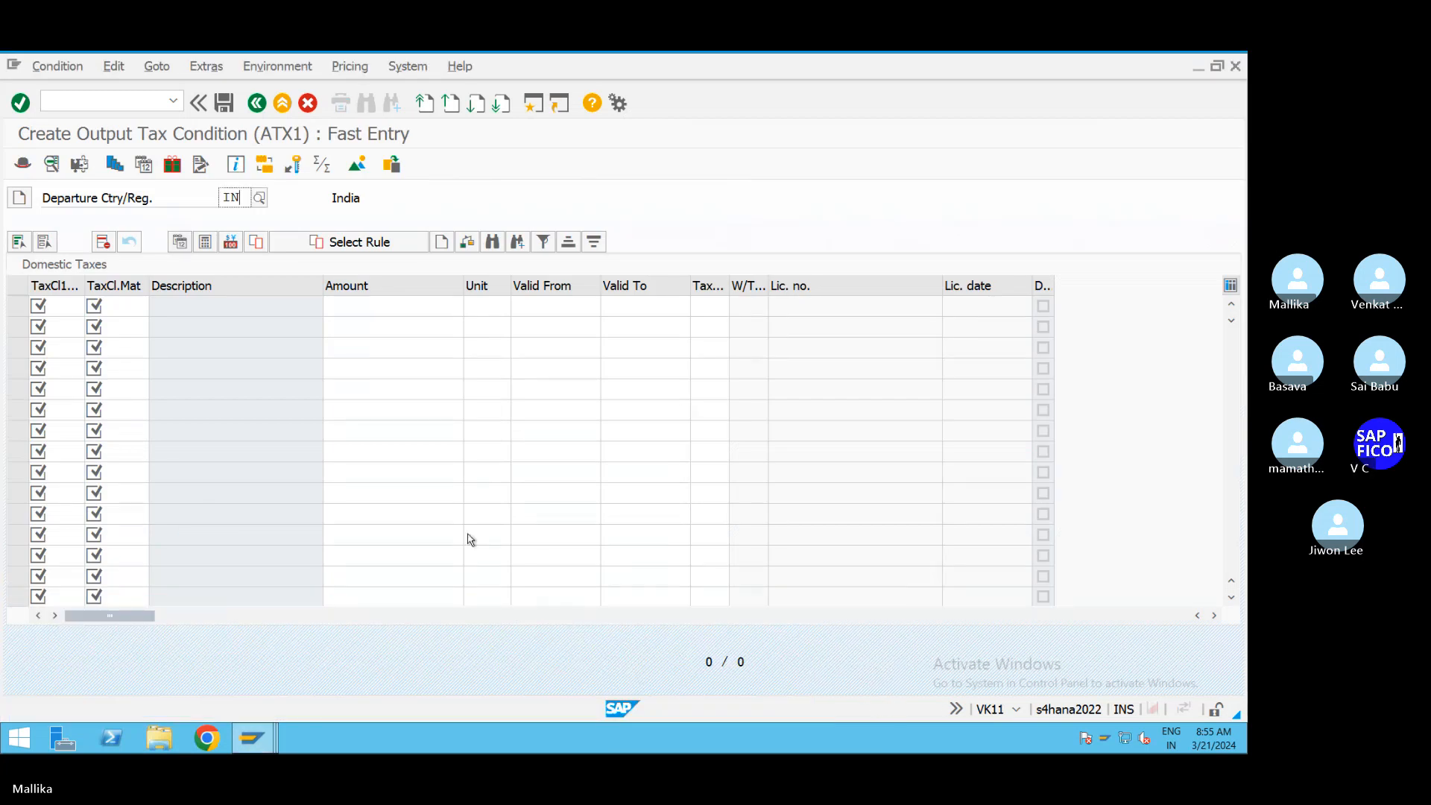
click(66, 100)
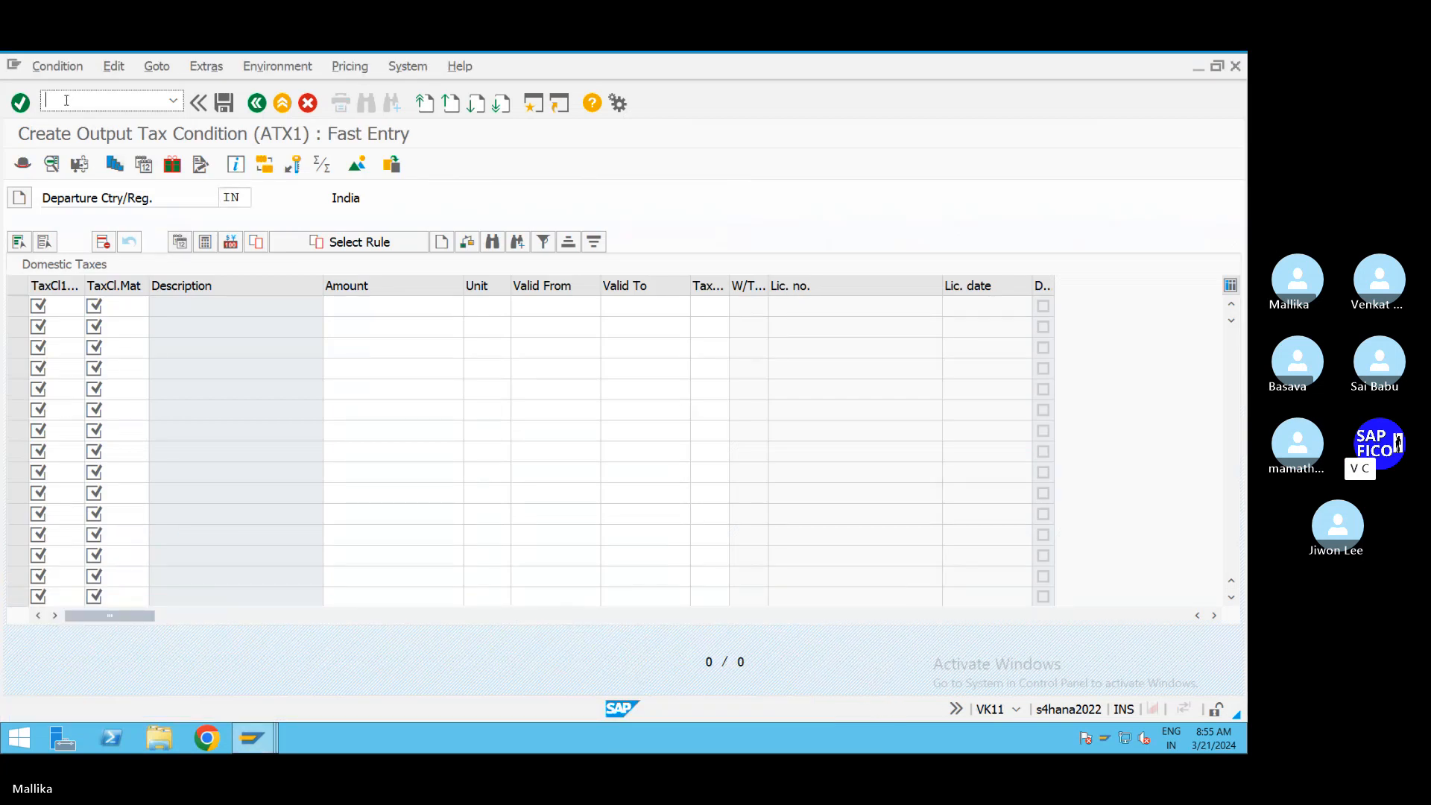
text(/NMM60)
key(Return)
click(23, 165)
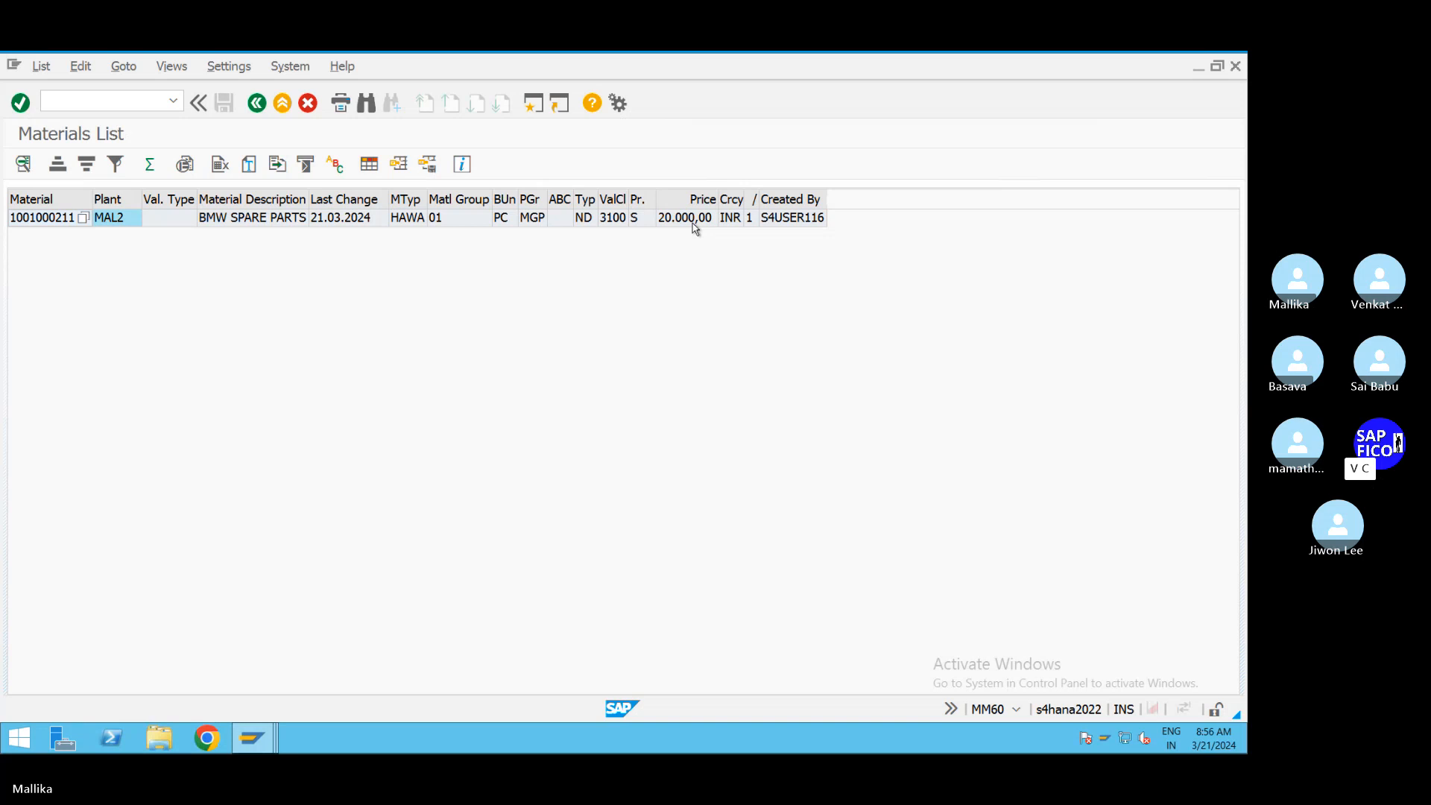
Step: Return to the system messages session and open the document types overview with transaction OBF4
click(47, 104)
click(251, 738)
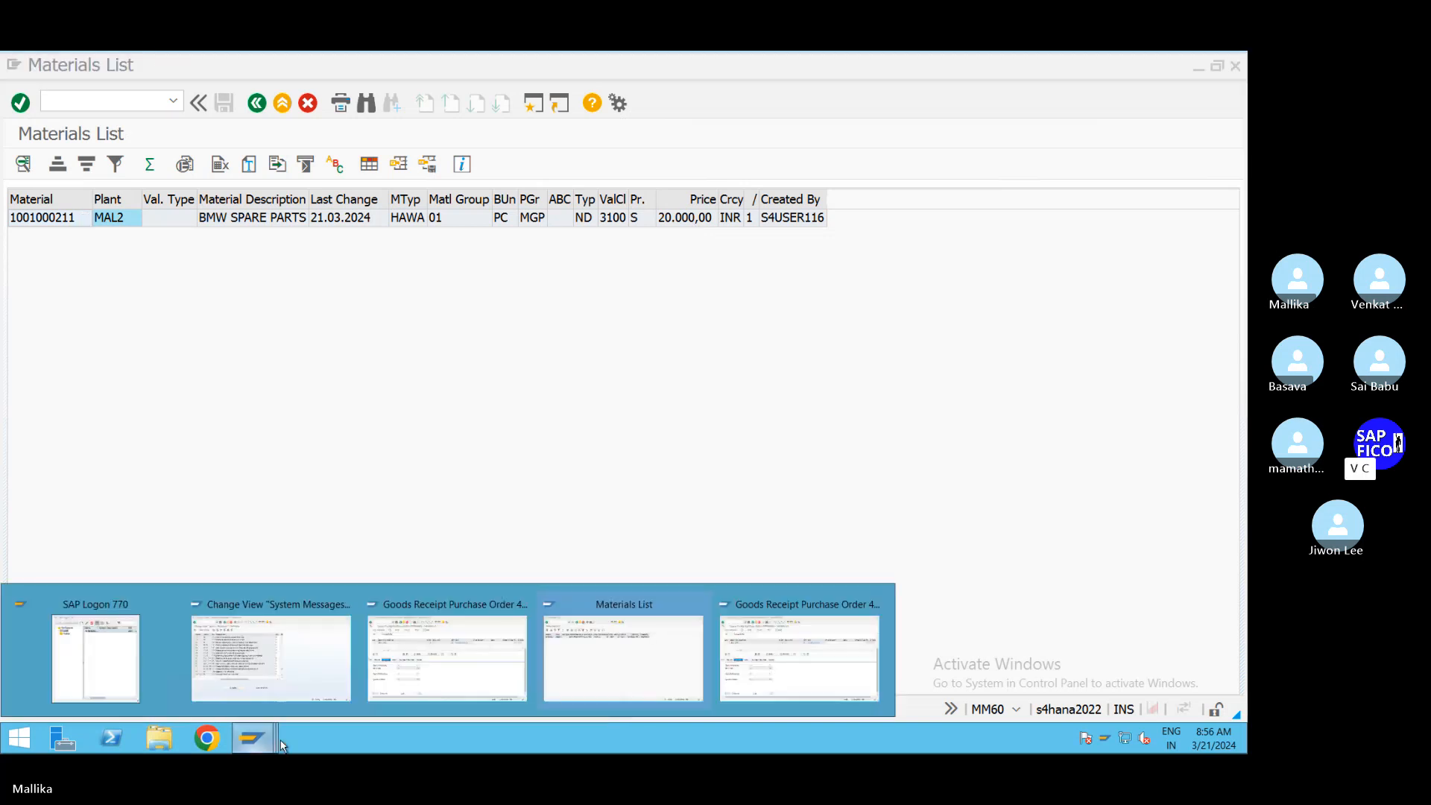
click(293, 679)
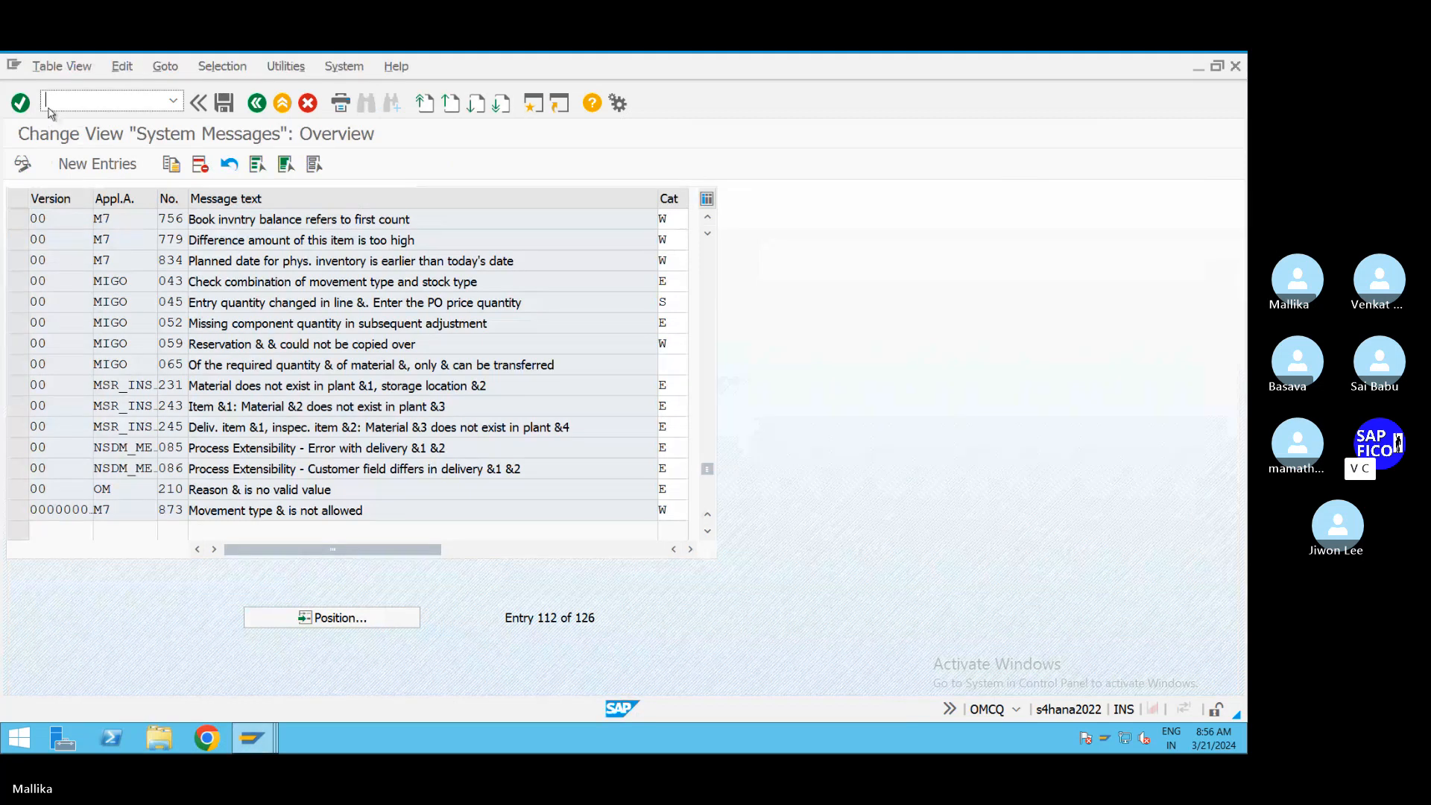
text(/NOBF4)
key(Return)
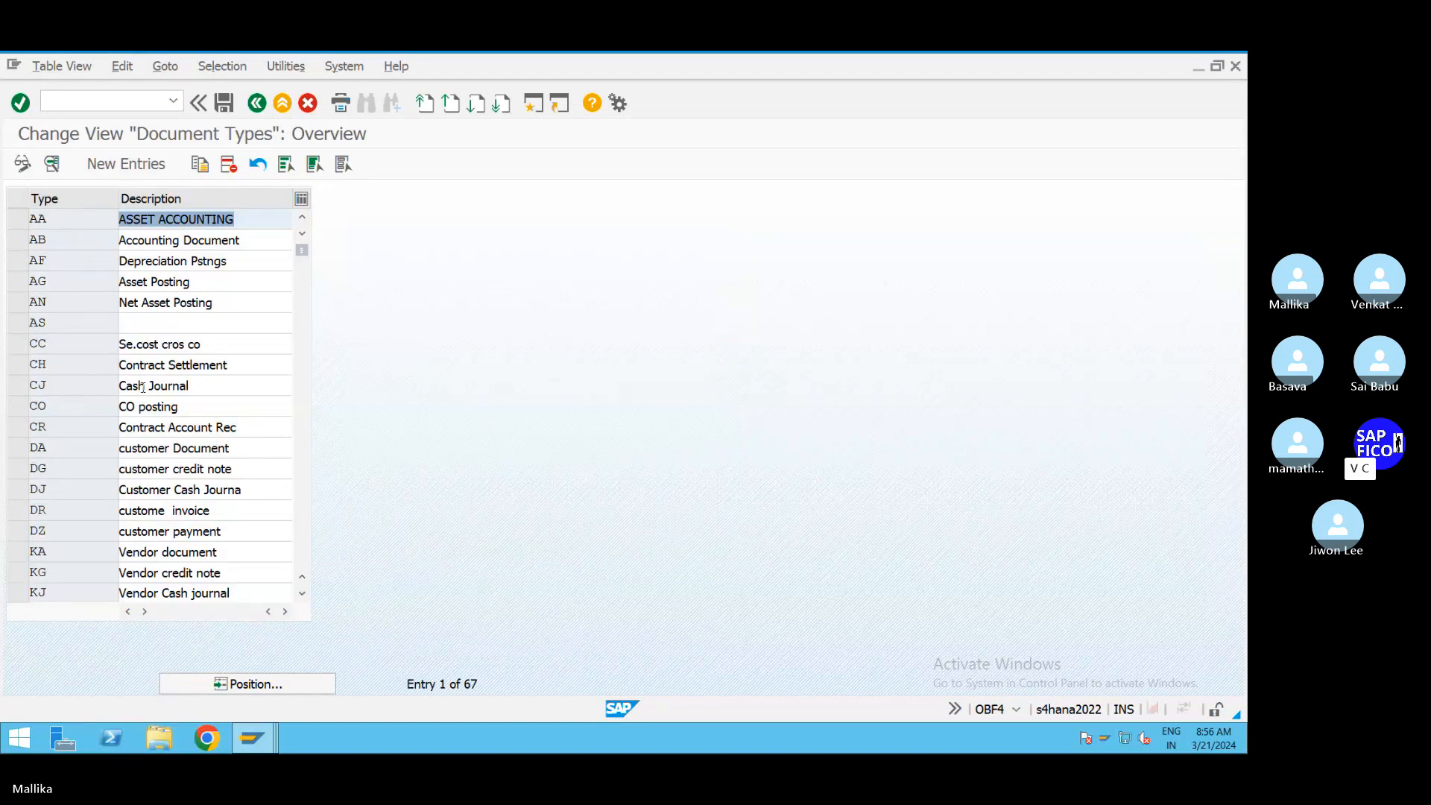
Step: Find document type WI (Inventory Document) in the overview and open its details to examine its number range and allowed account types
scroll(143, 393, down, 2)
scroll(144, 395, down, 5)
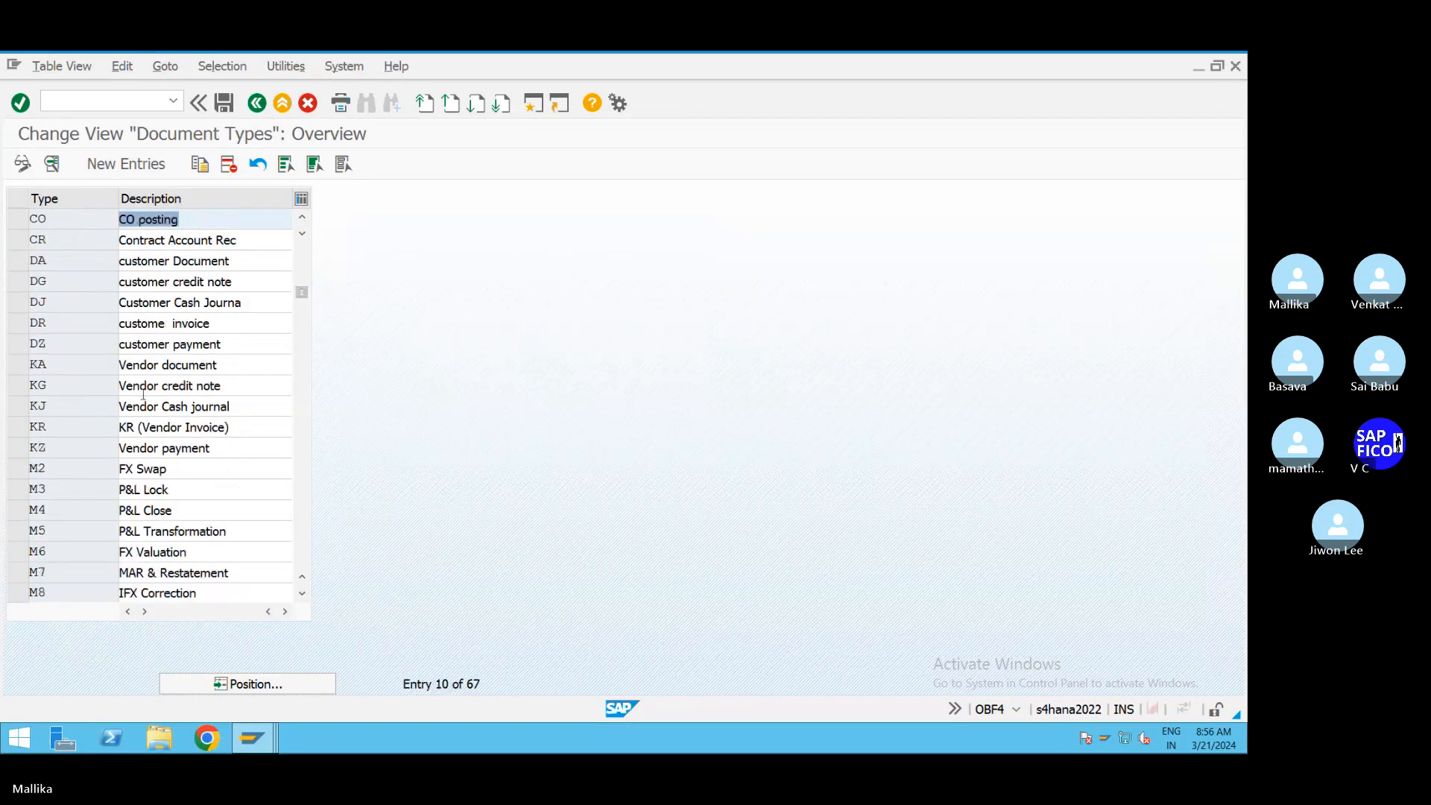
scroll(144, 400, down, 4)
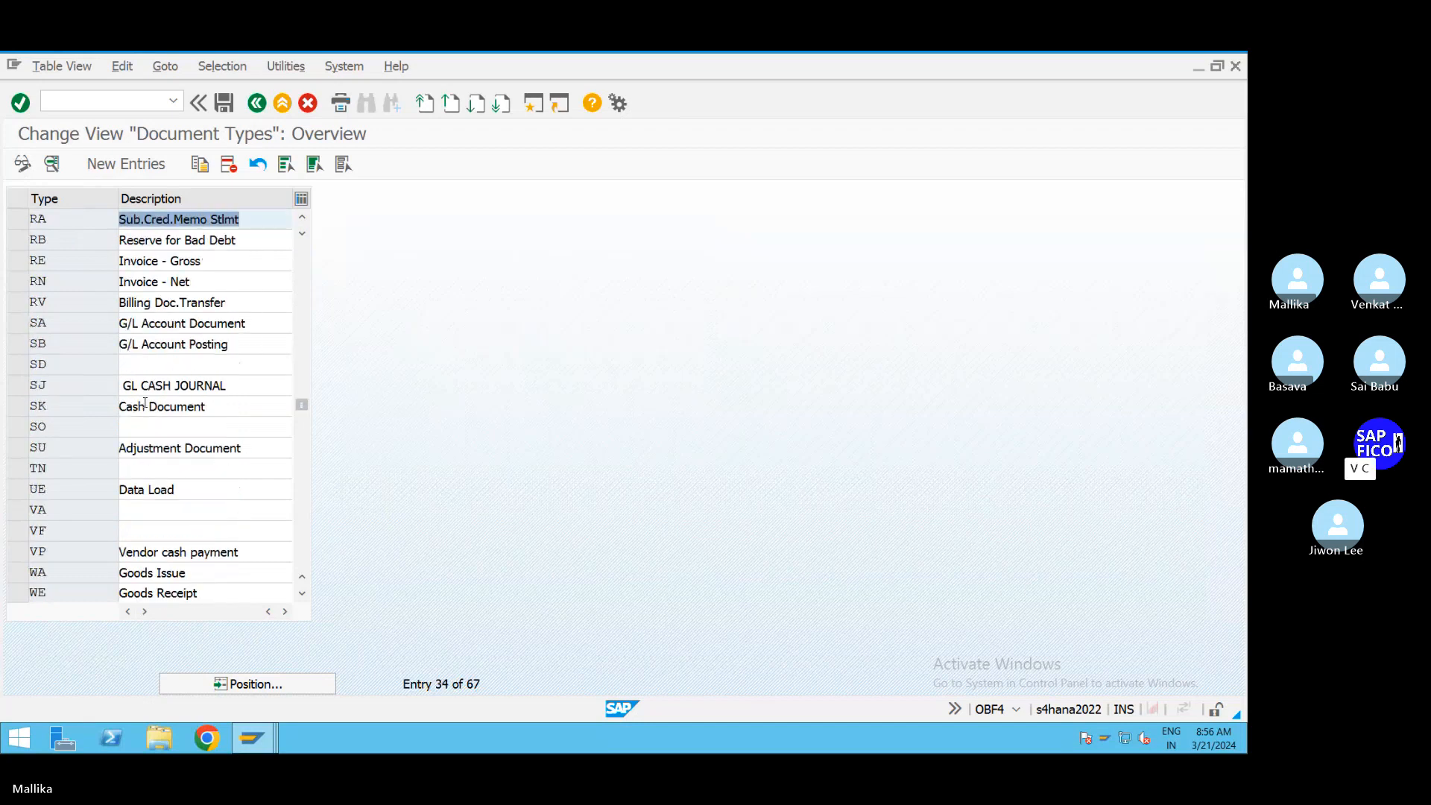
scroll(146, 414, down, 2)
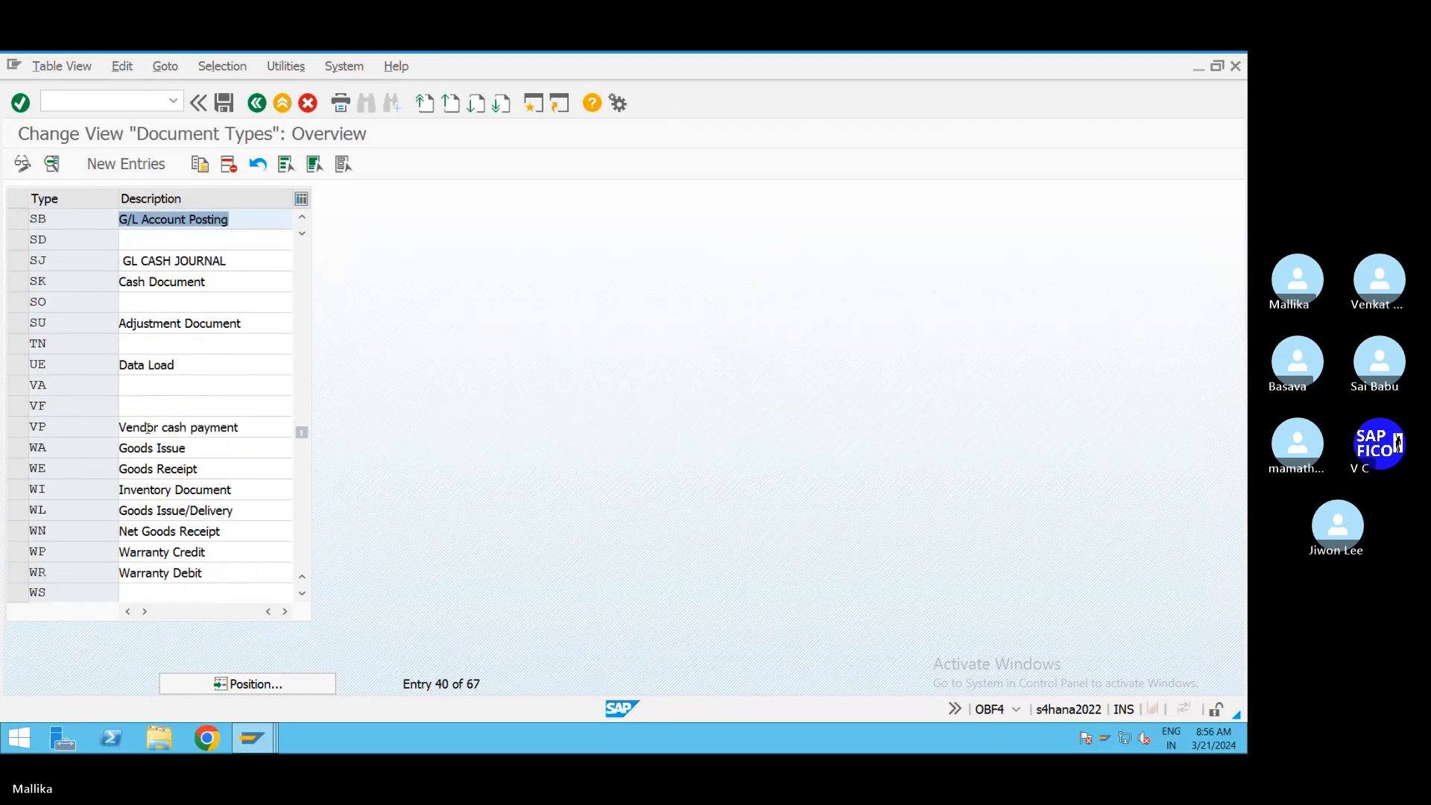
double_click(190, 493)
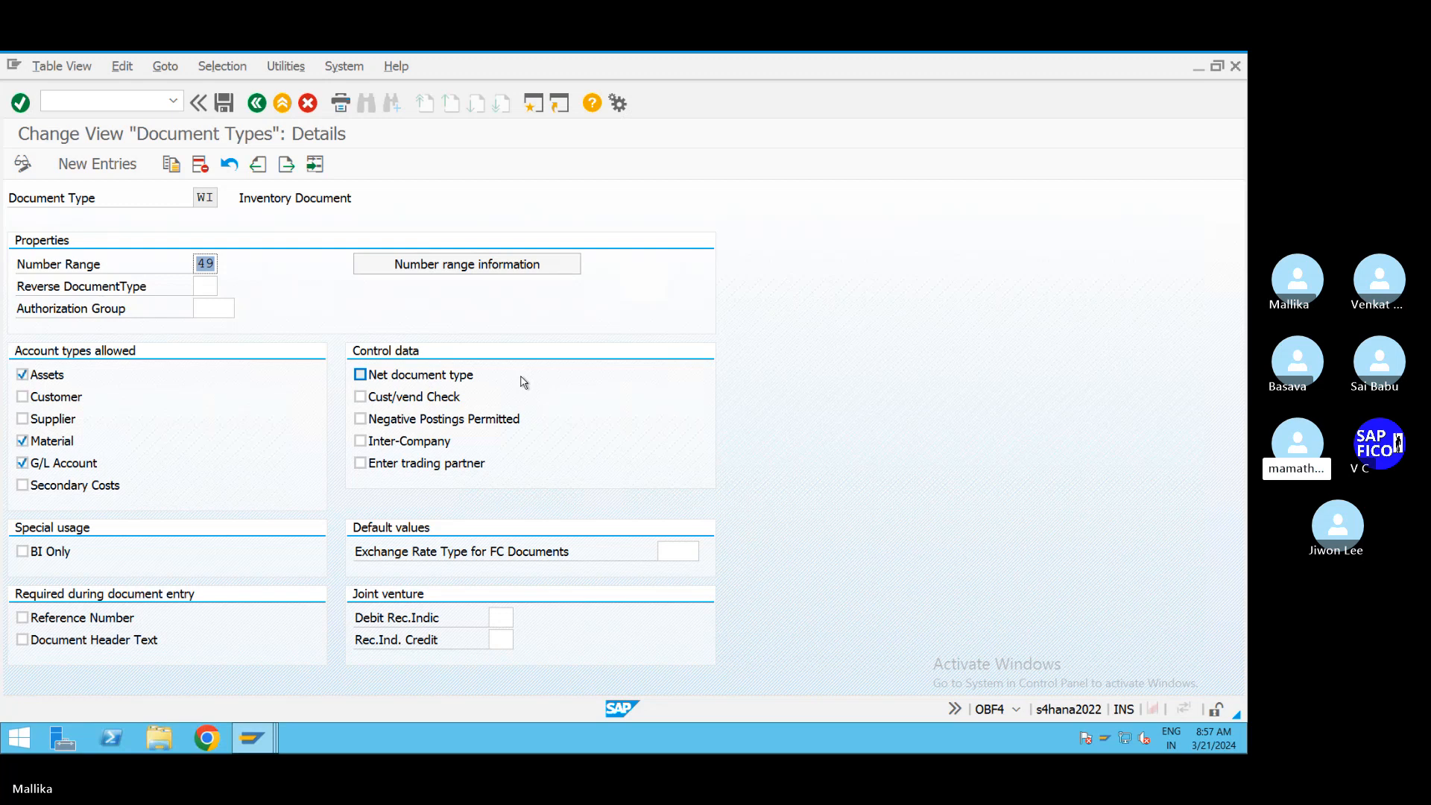
mouse_move(1246, 751)
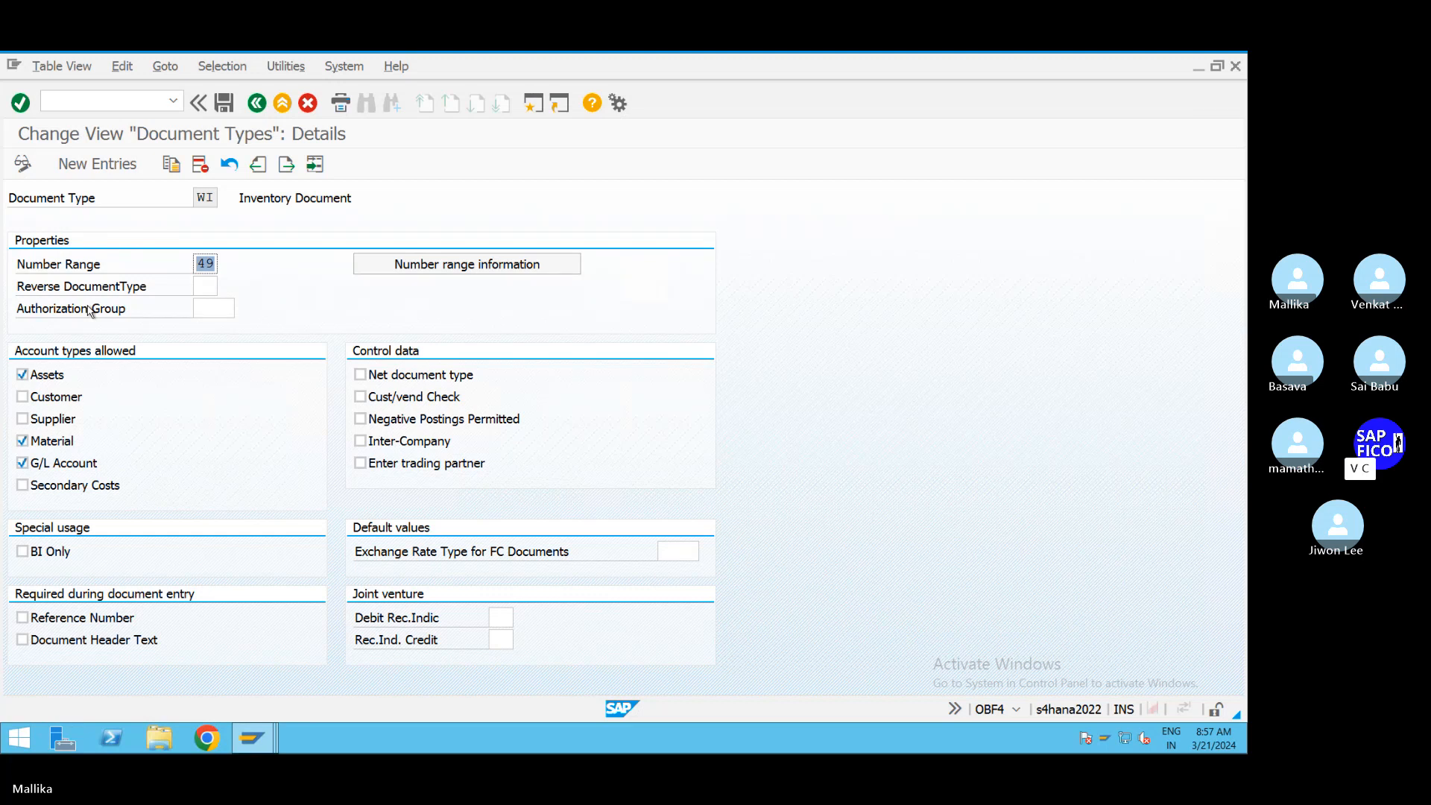
Step: Open the document types overview with transaction OBA7 and display the details of document type WI (Inventory Document)
click(75, 104)
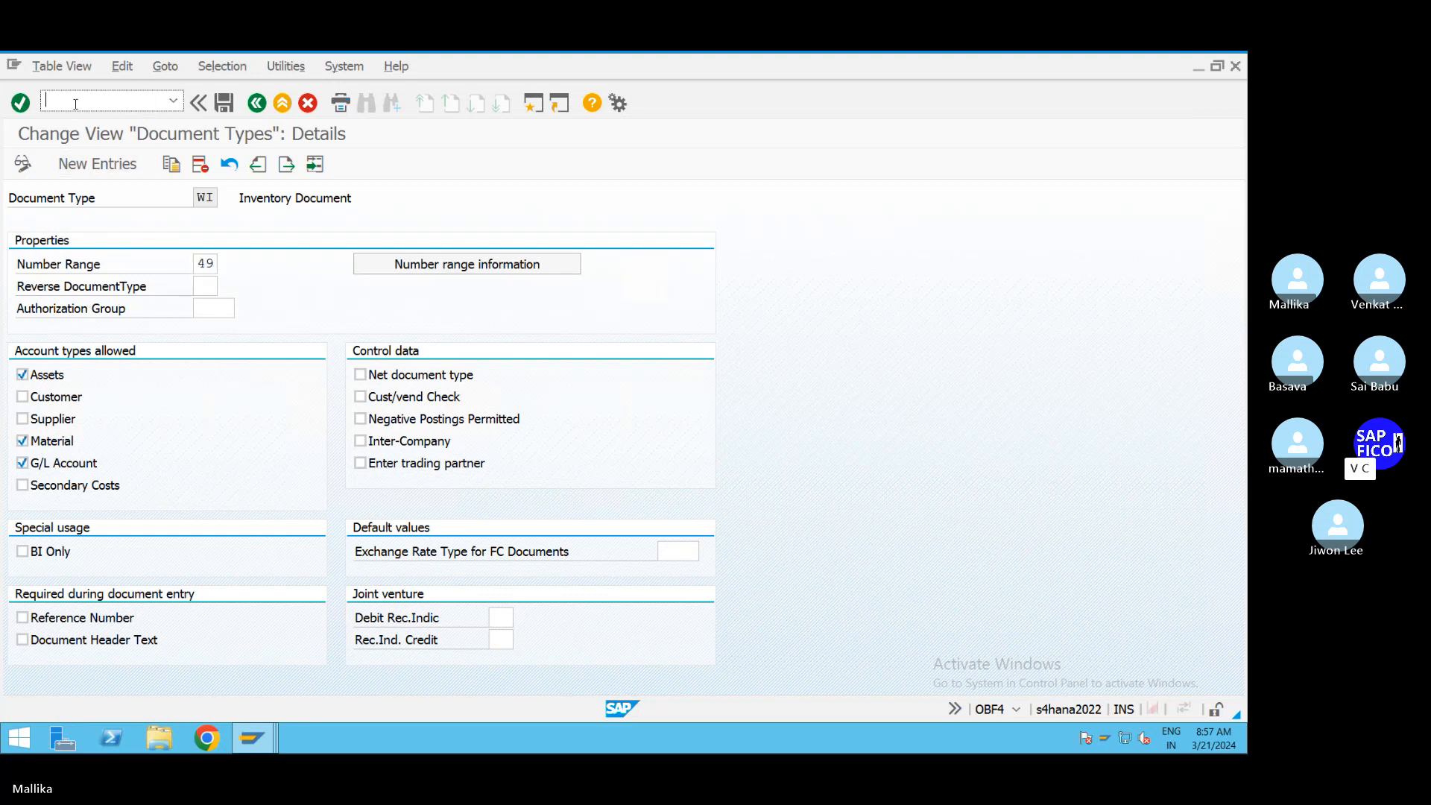
text(/NOBA7)
key(Return)
scroll(148, 397, down, 4)
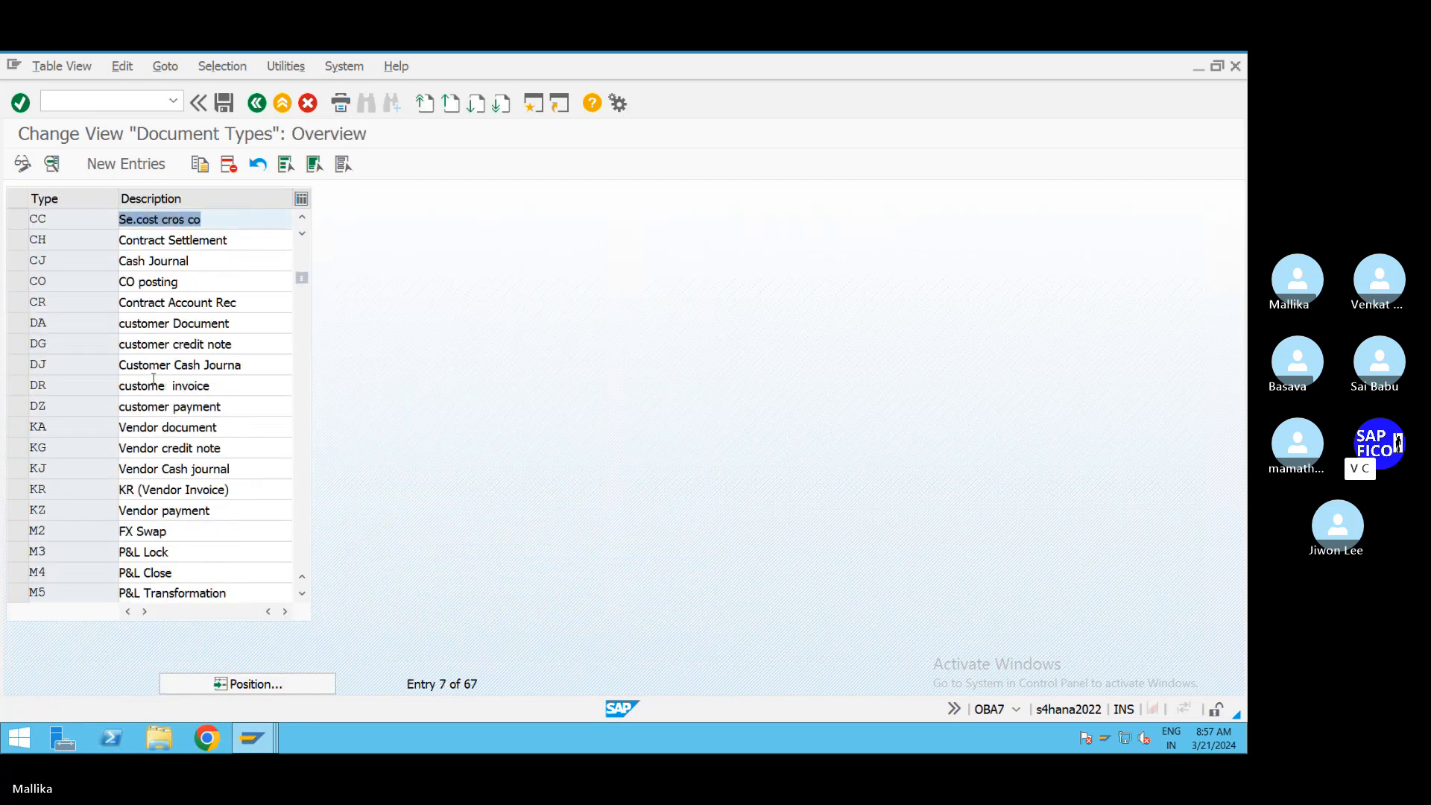
scroll(147, 397, down, 9)
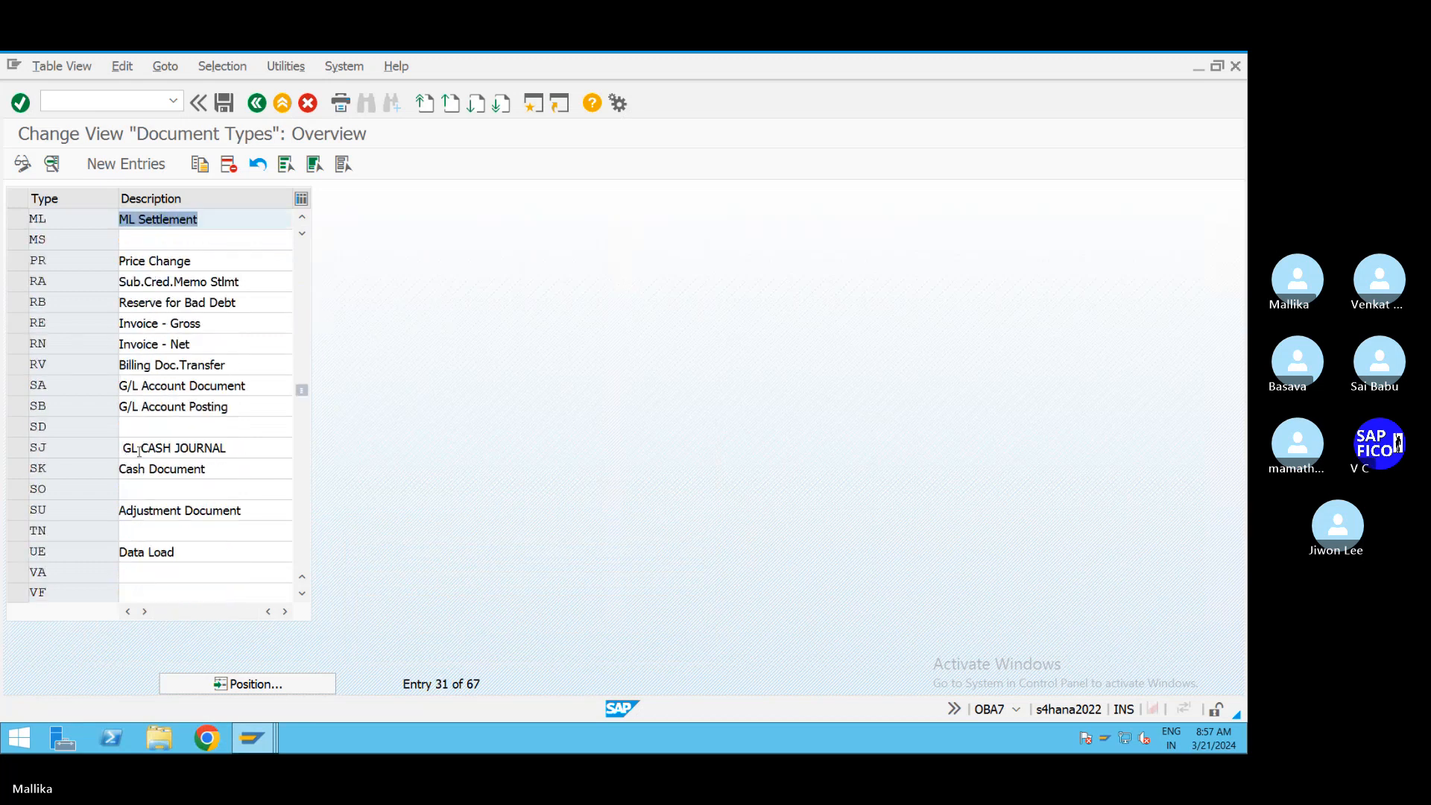
double_click(195, 492)
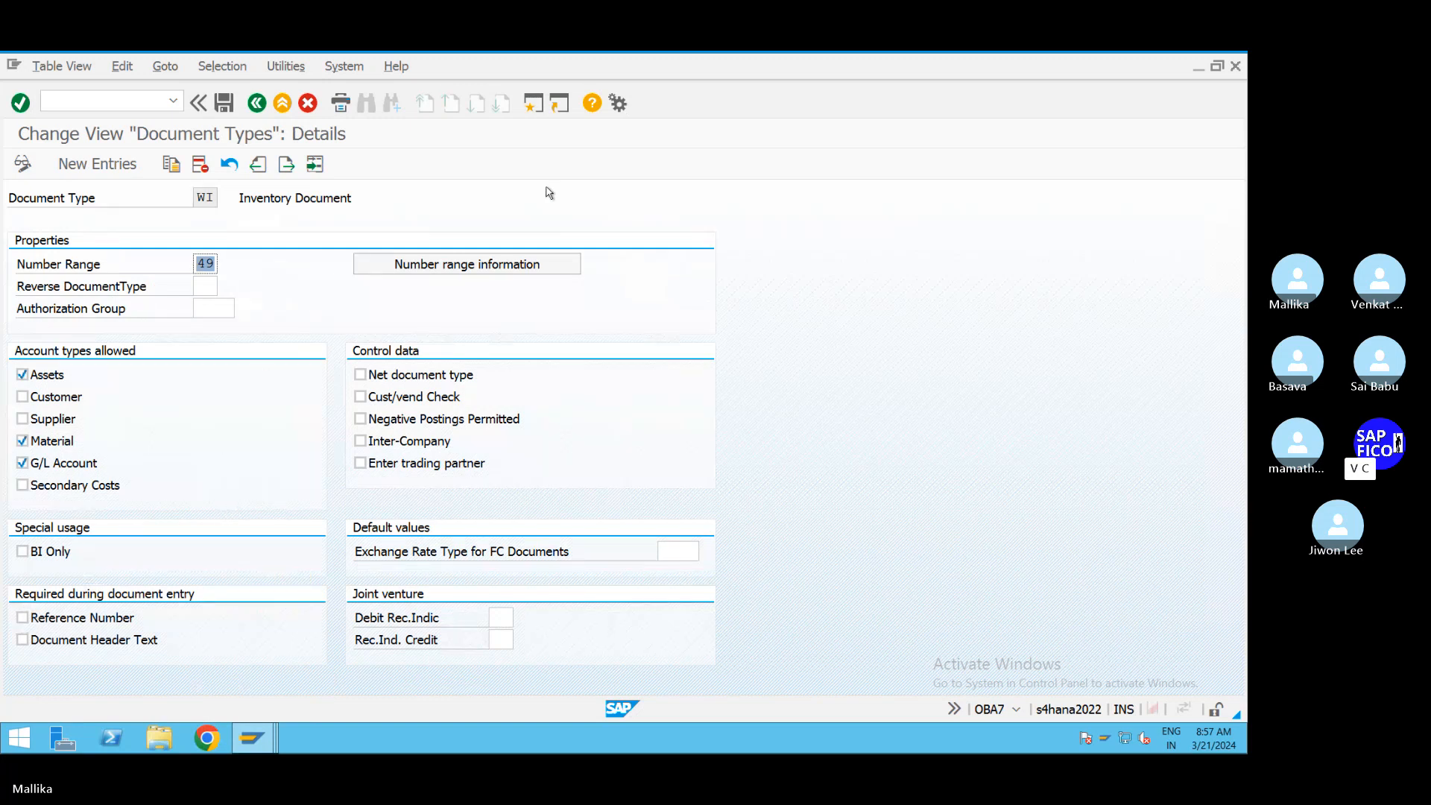
Step: Open the number range intervals for company code MAL2 from the document type and examine interval 49
click(504, 263)
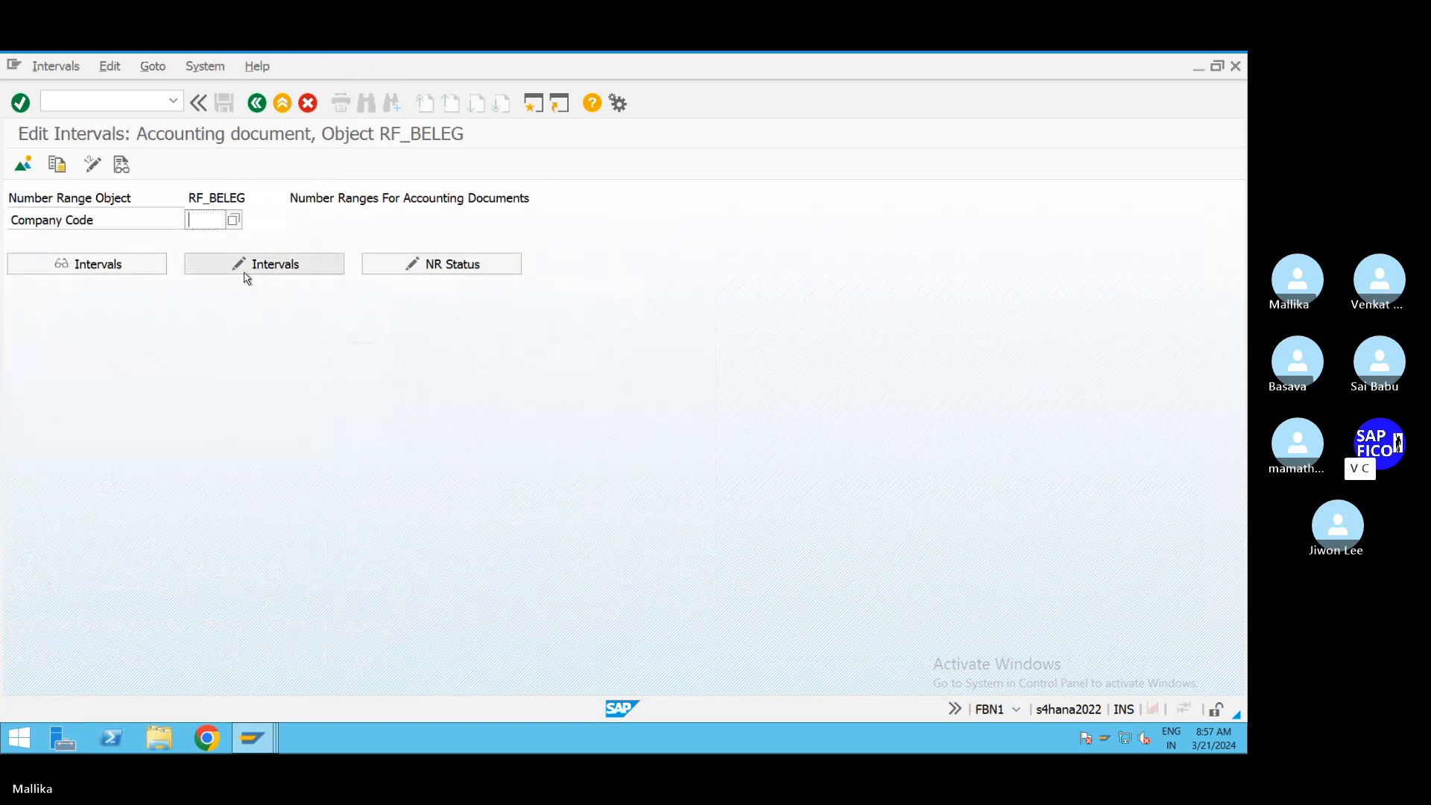
text(MAL2)
click(246, 268)
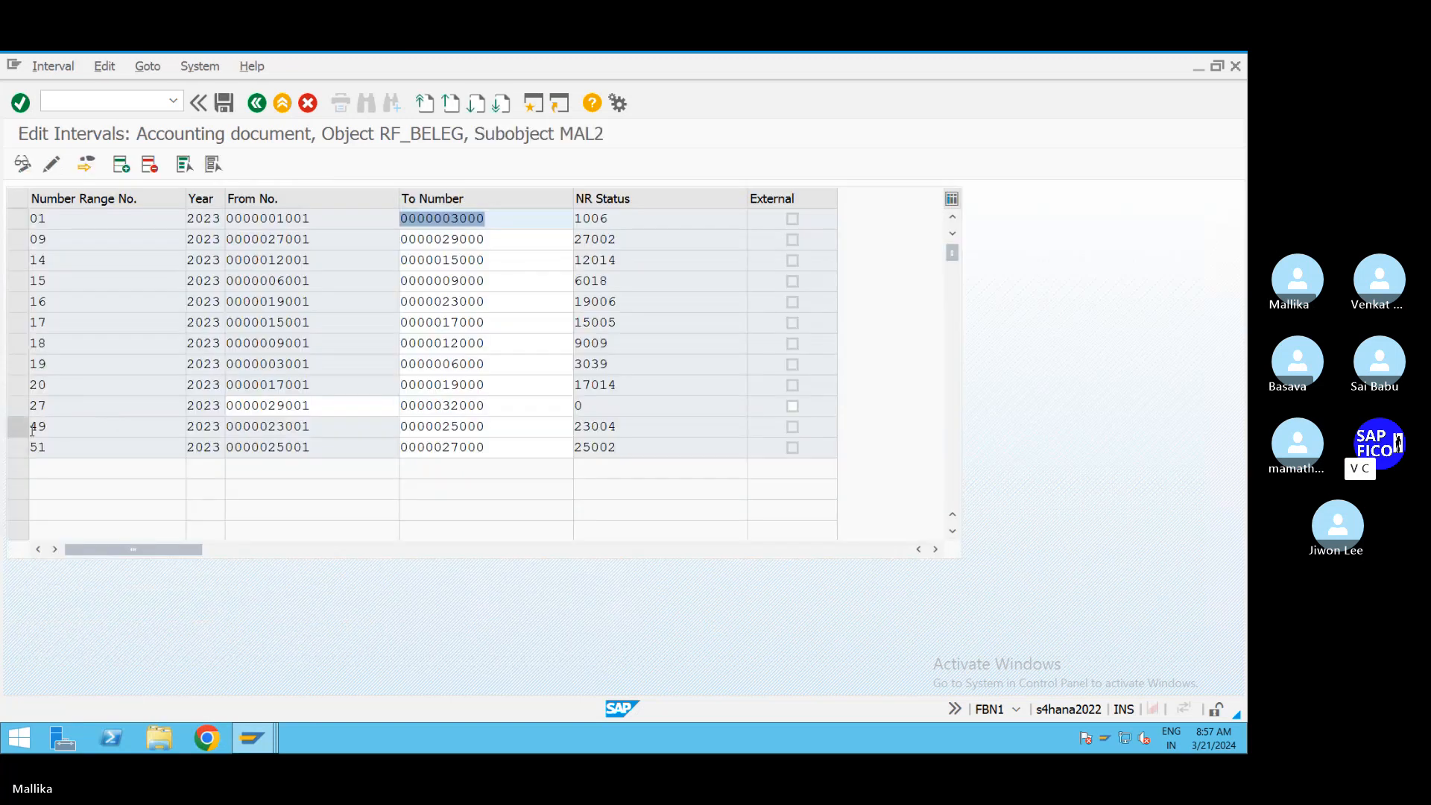
click(17, 426)
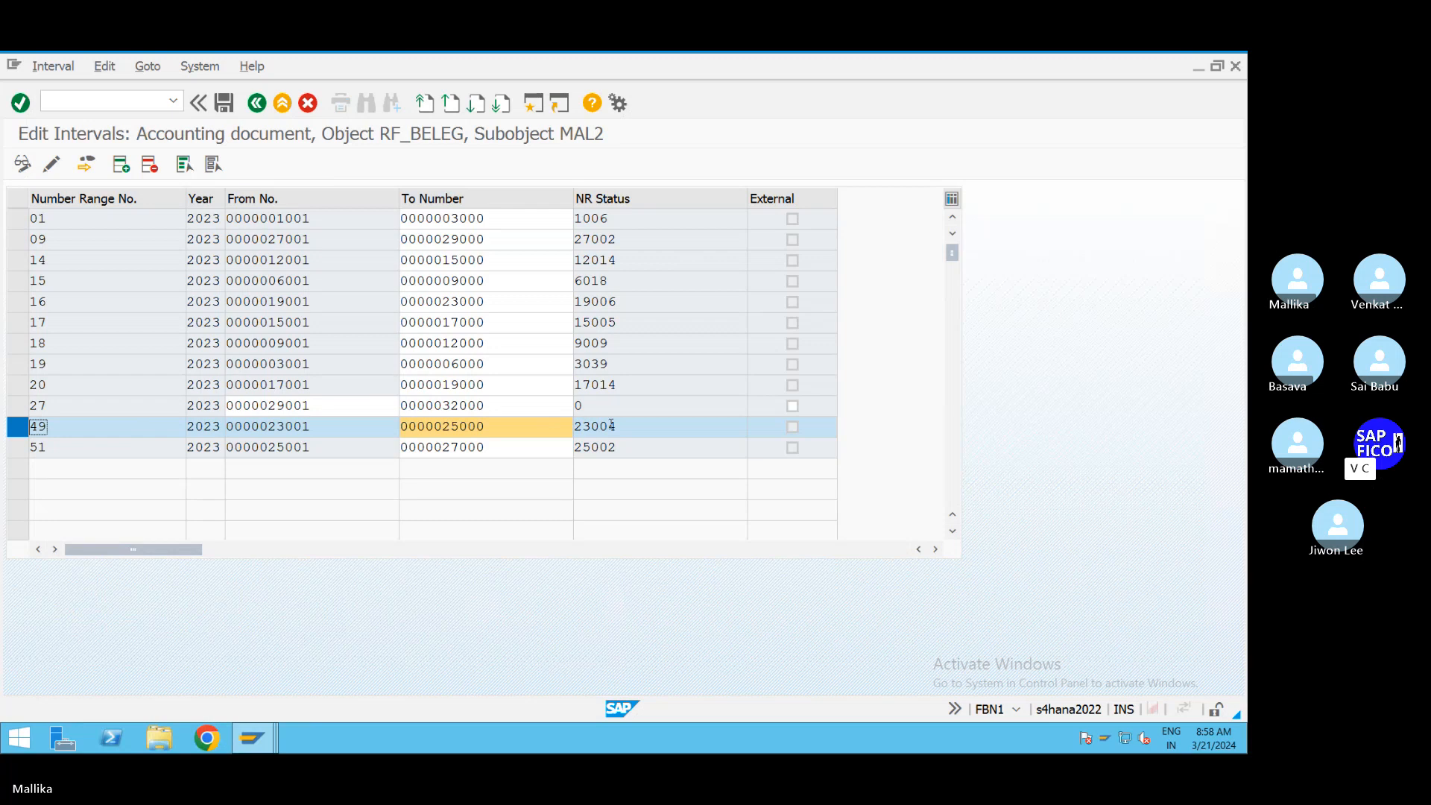
click(17, 427)
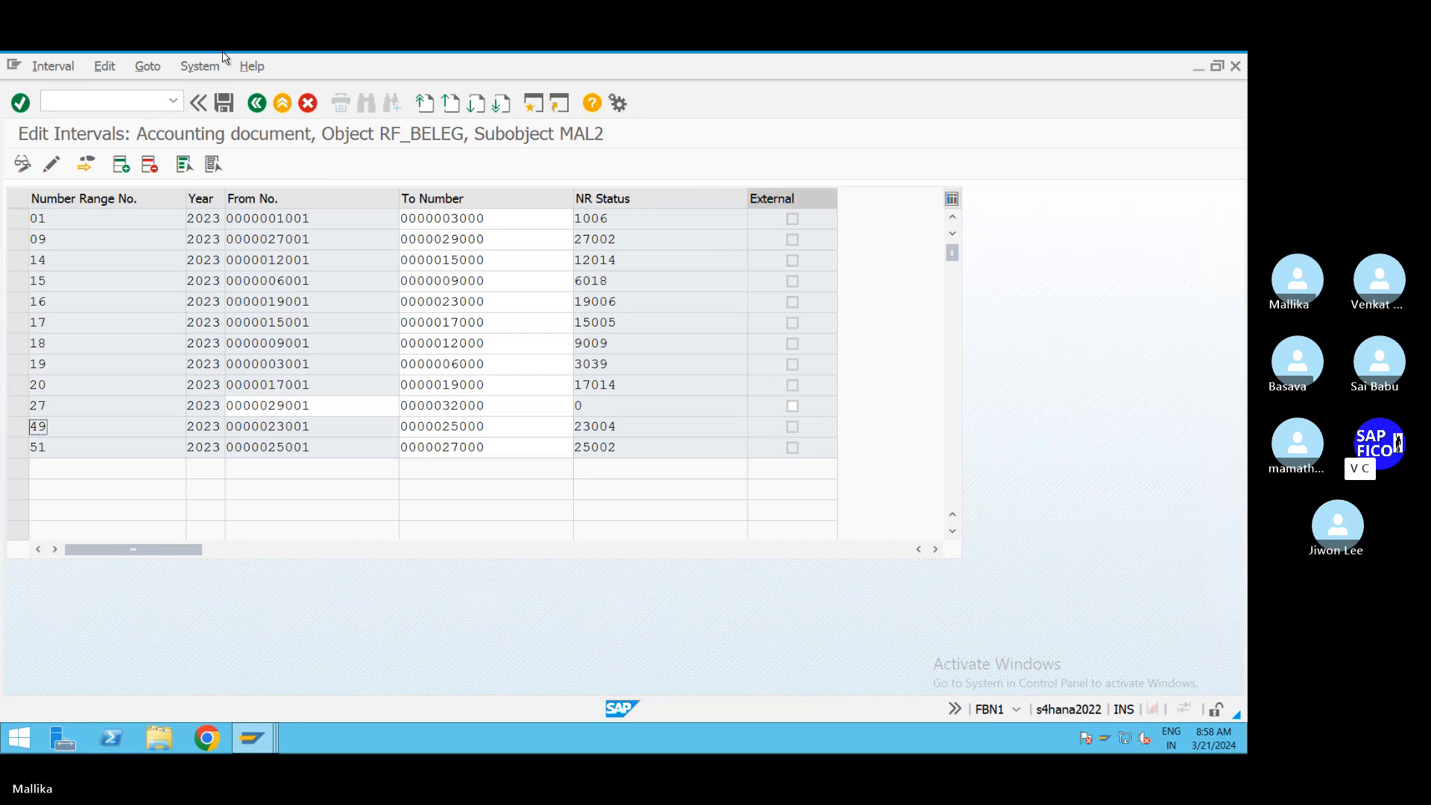
Step: Open the automatic status change of correct invoices with transaction OMRV and find company code MAL2 to check its setting
click(64, 105)
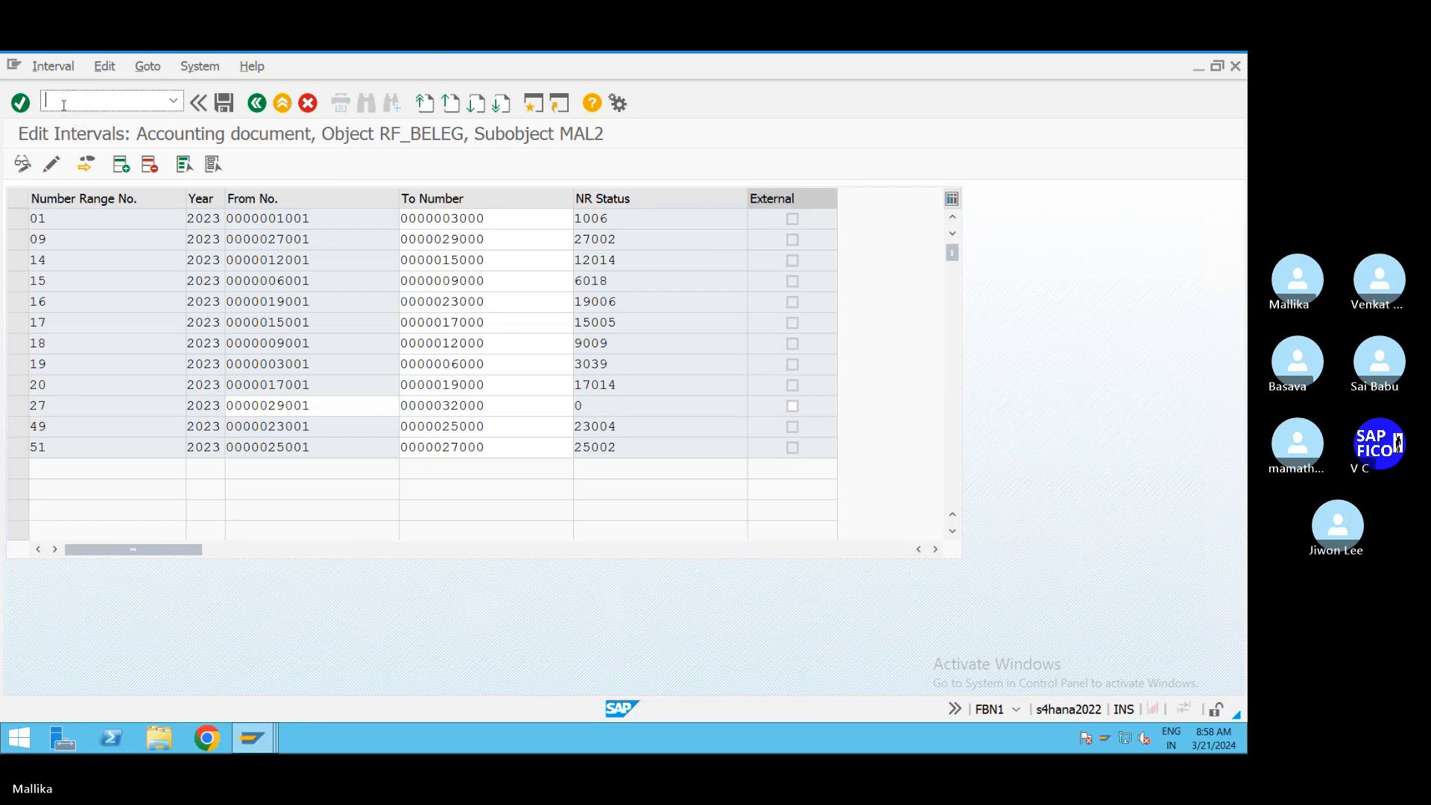
text(/NOMRV)
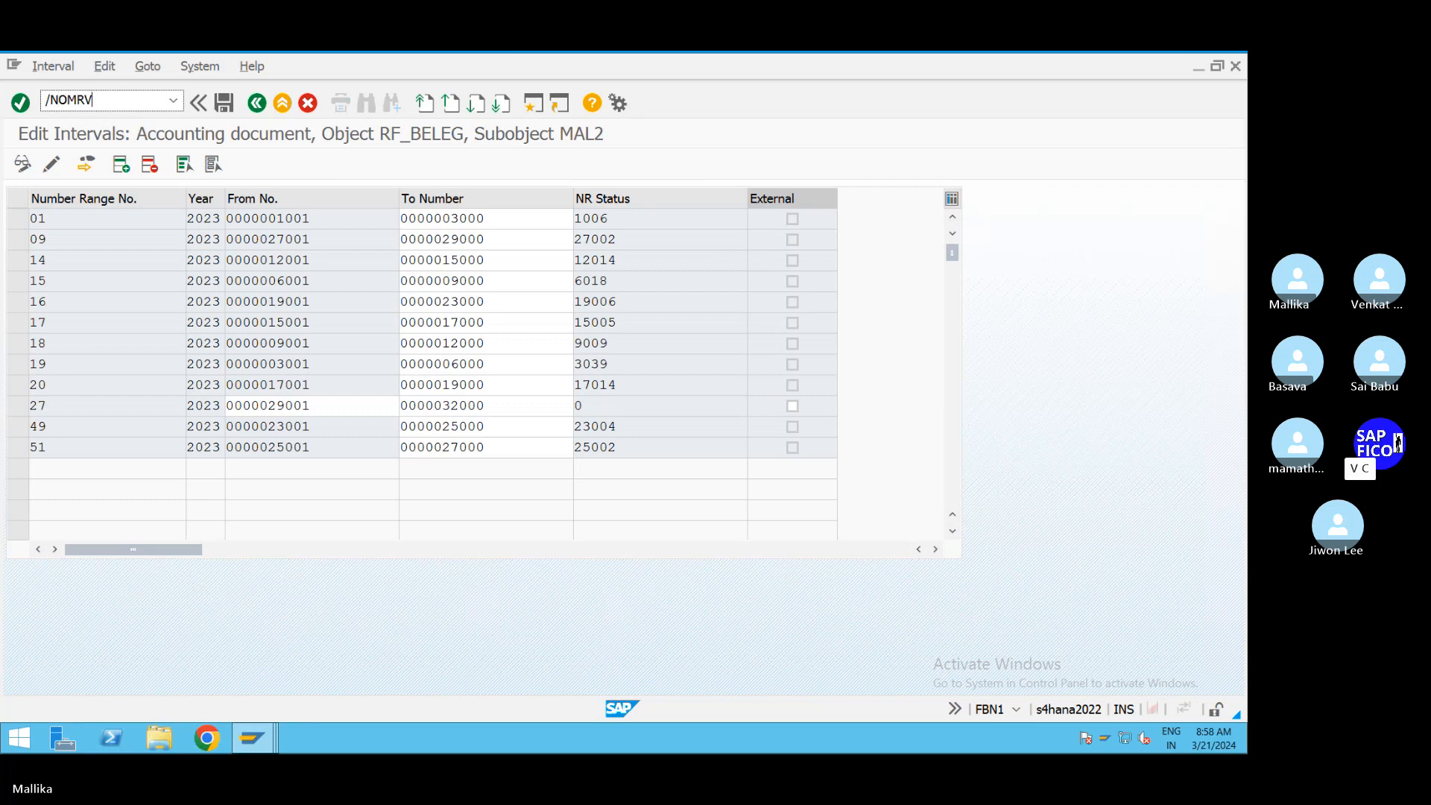
key(Return)
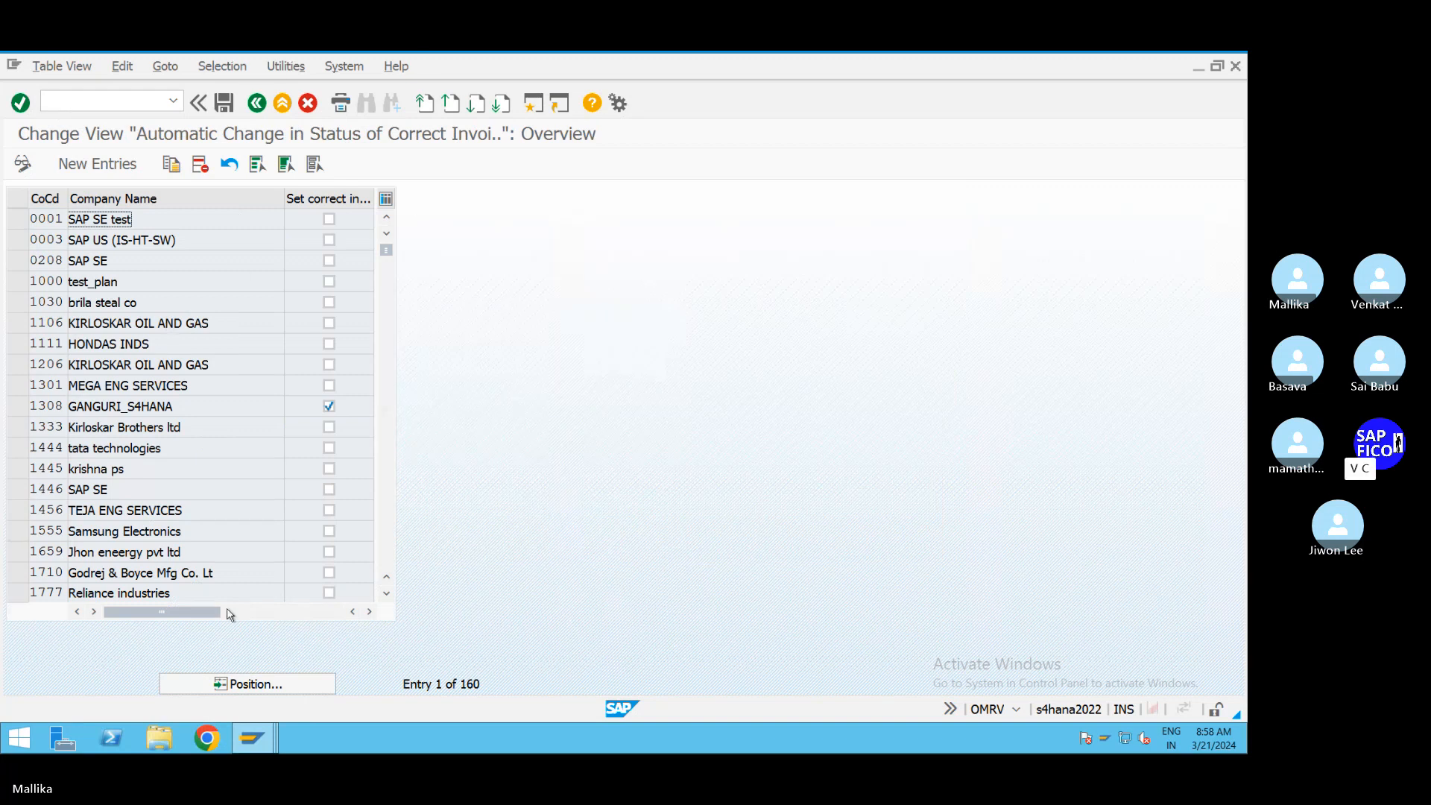
click(256, 685)
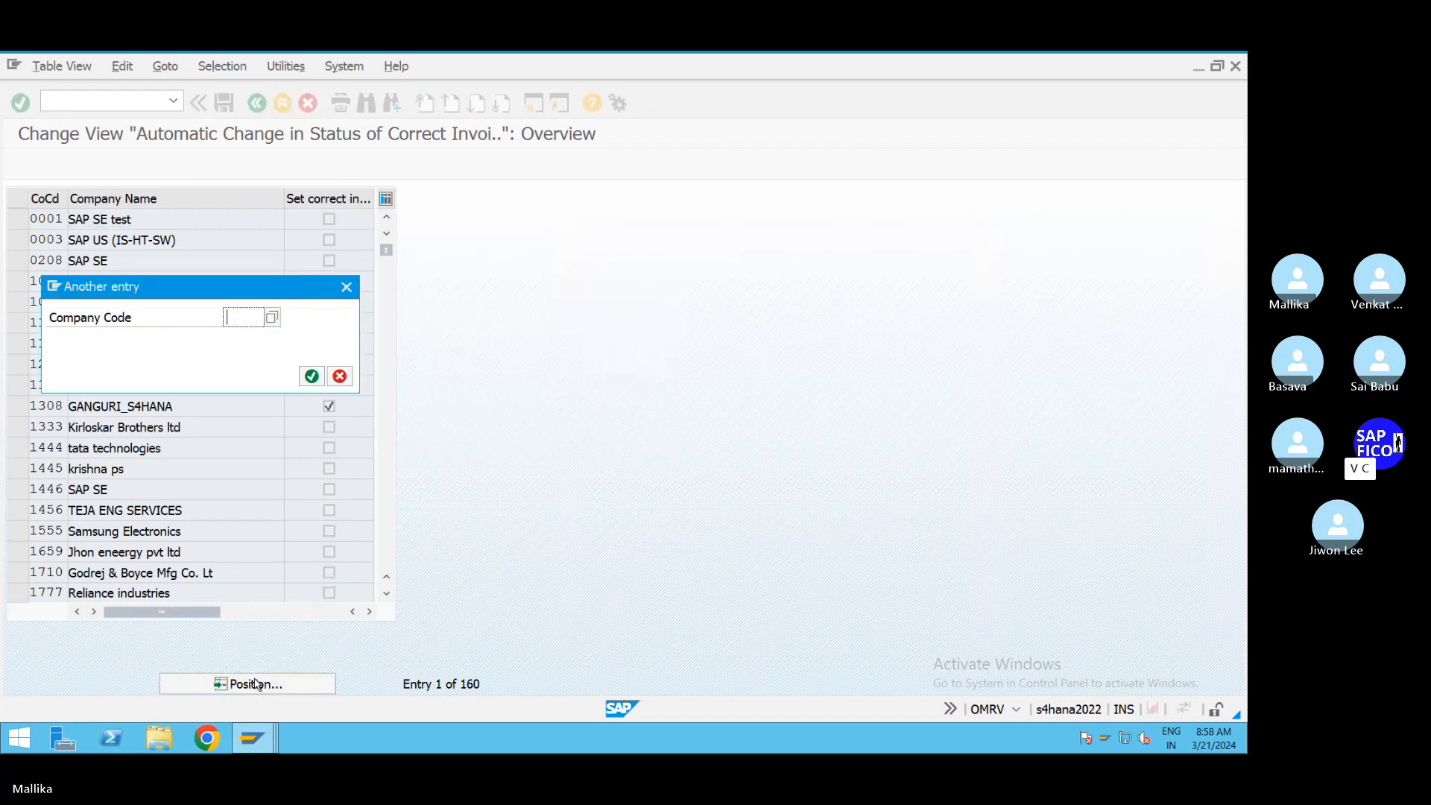
text(MAL2)
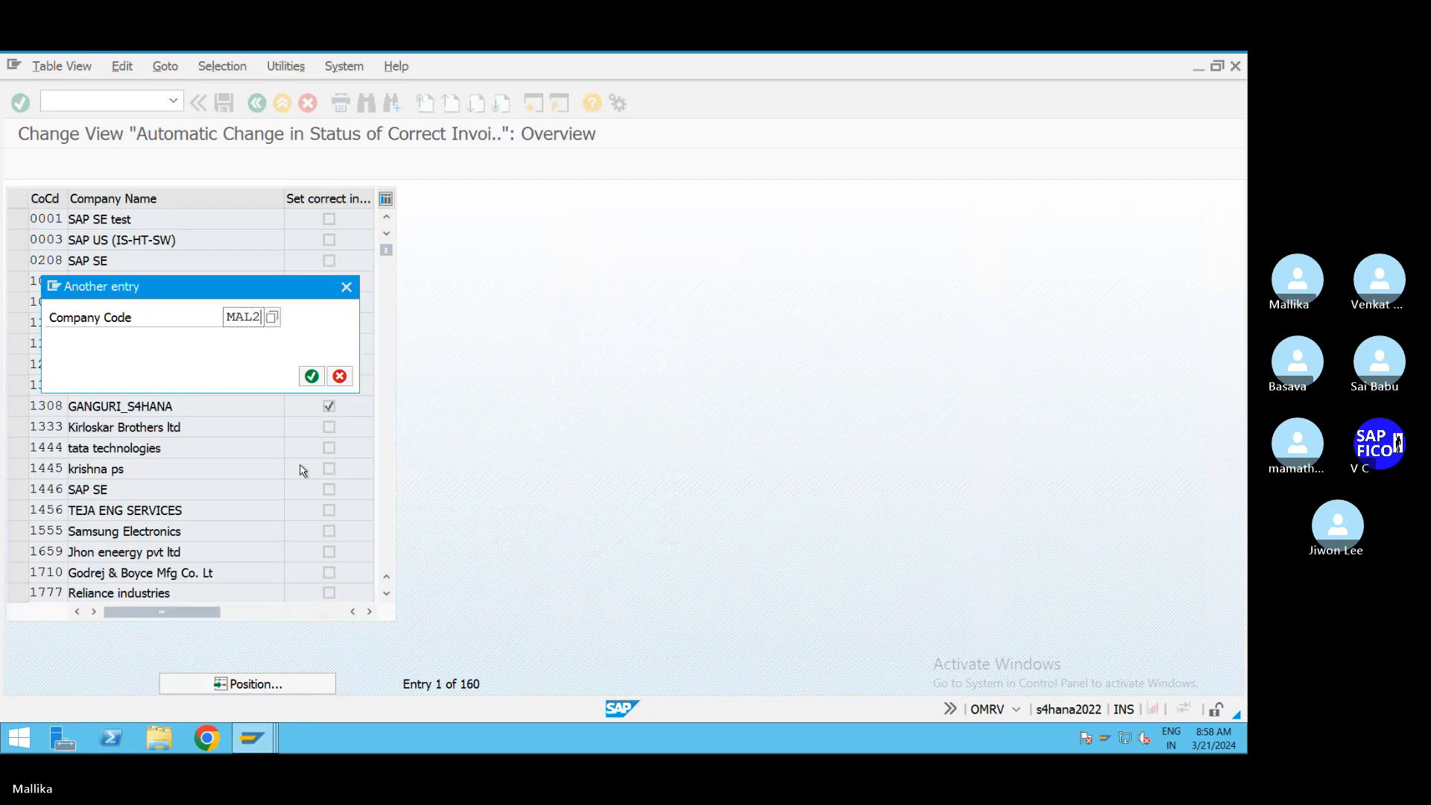
click(312, 376)
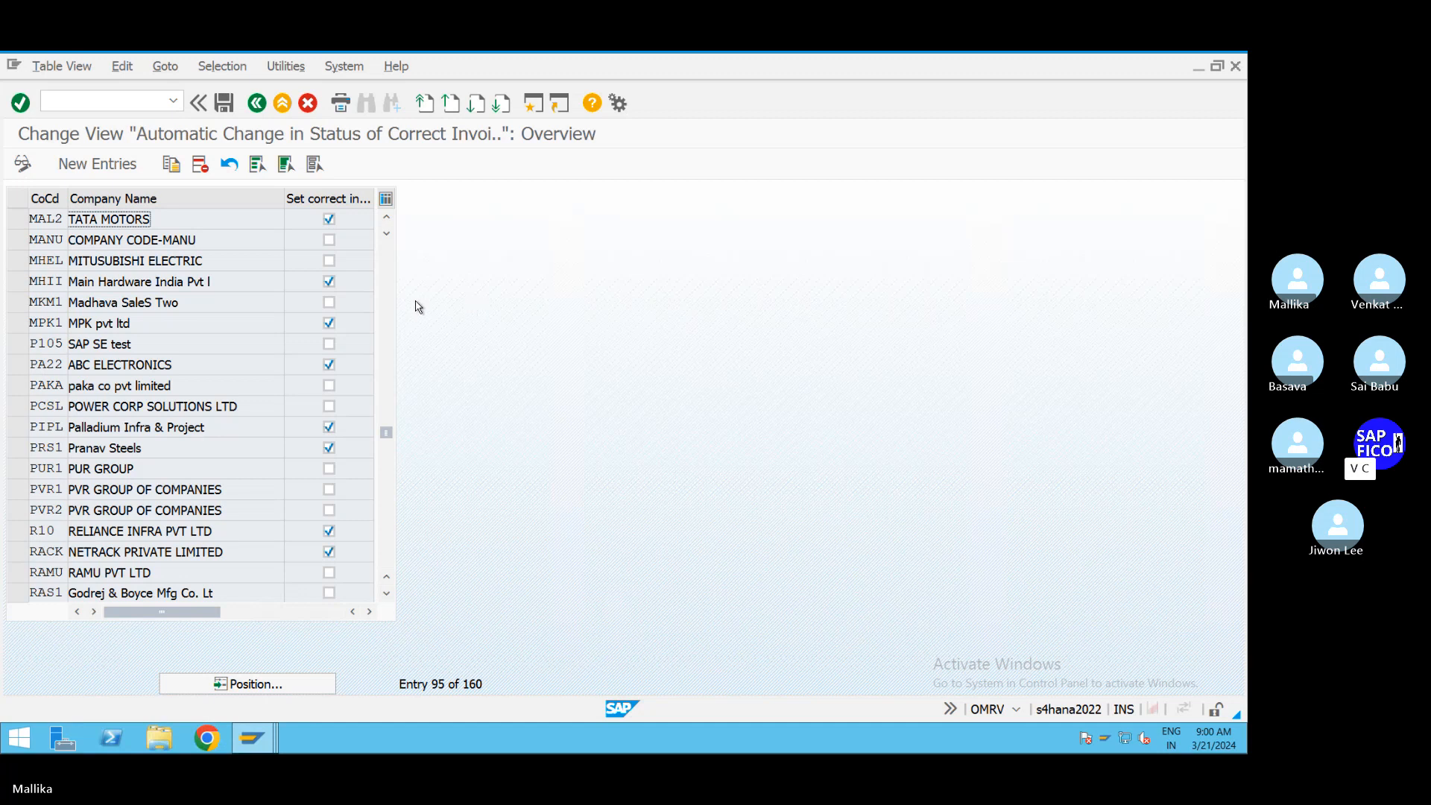
Step: Switch to the Materials List session and open the SAP Reference IMG through transaction SPRO
mouse_move(268, 730)
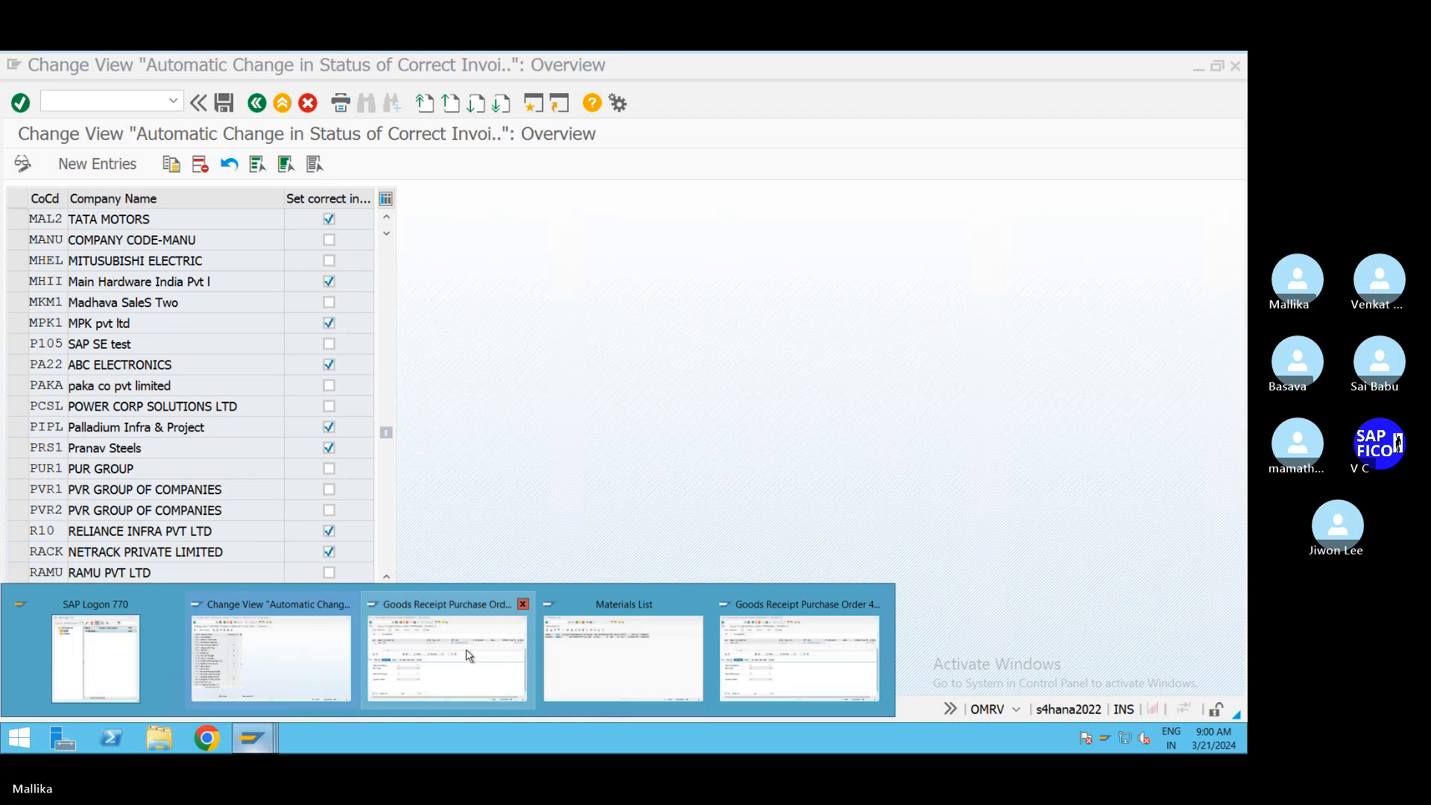
click(623, 655)
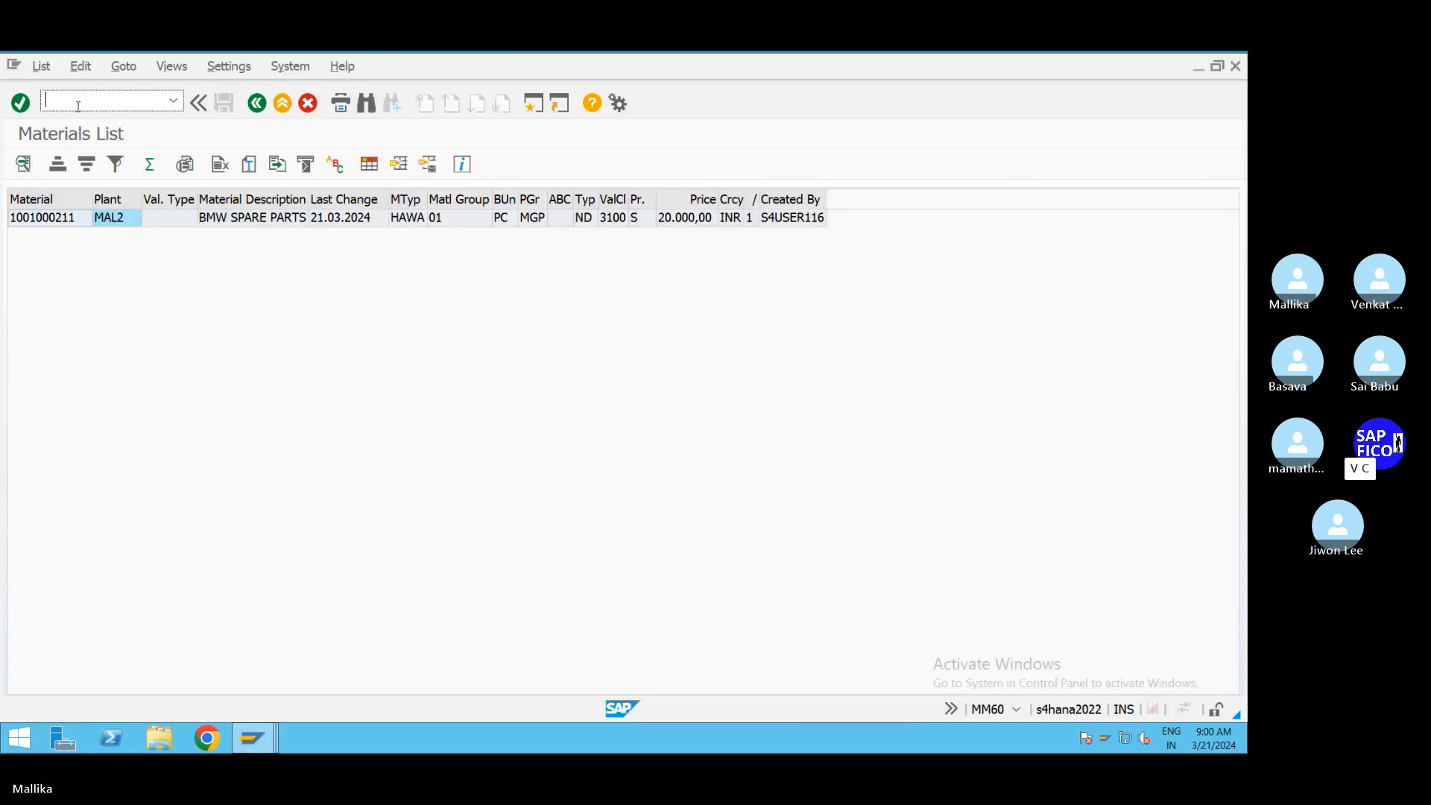
text(/NFS)
key(BackSpace)
key(BackSpace)
text(SPRO)
key(Return)
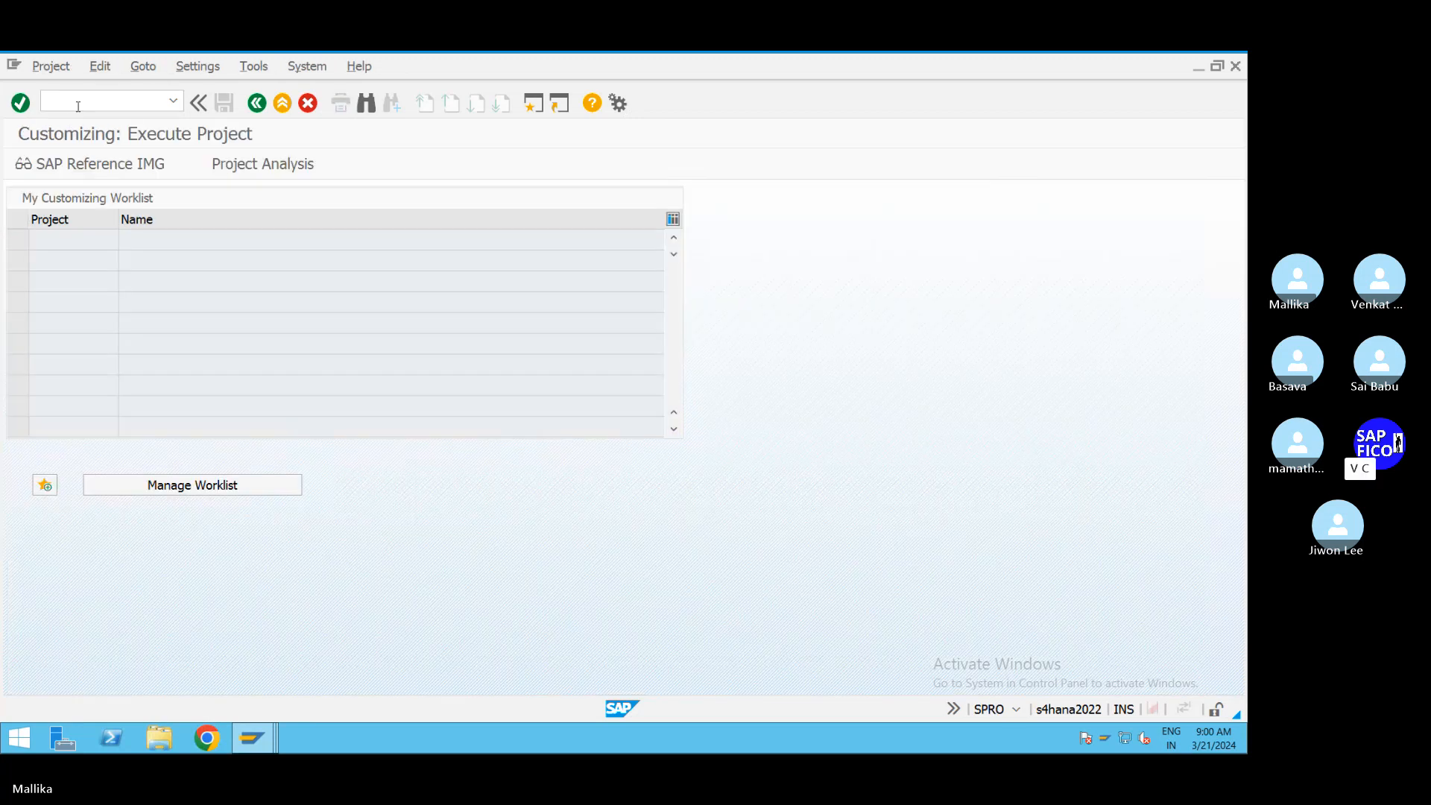
click(112, 172)
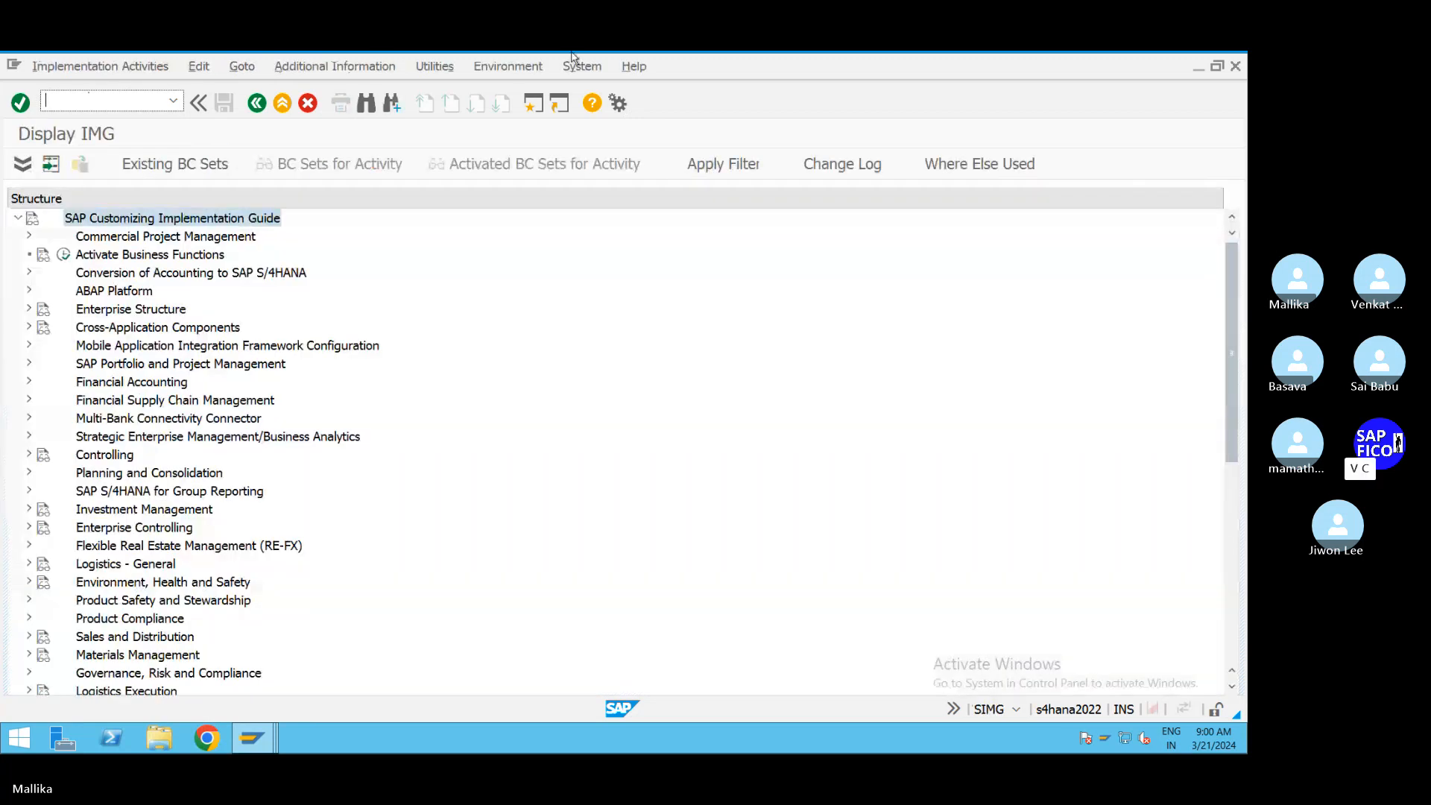
Step: Open Plant Parameters under Materials Management, Inventory Management and Physical Inventory in the implementation guide
click(29, 655)
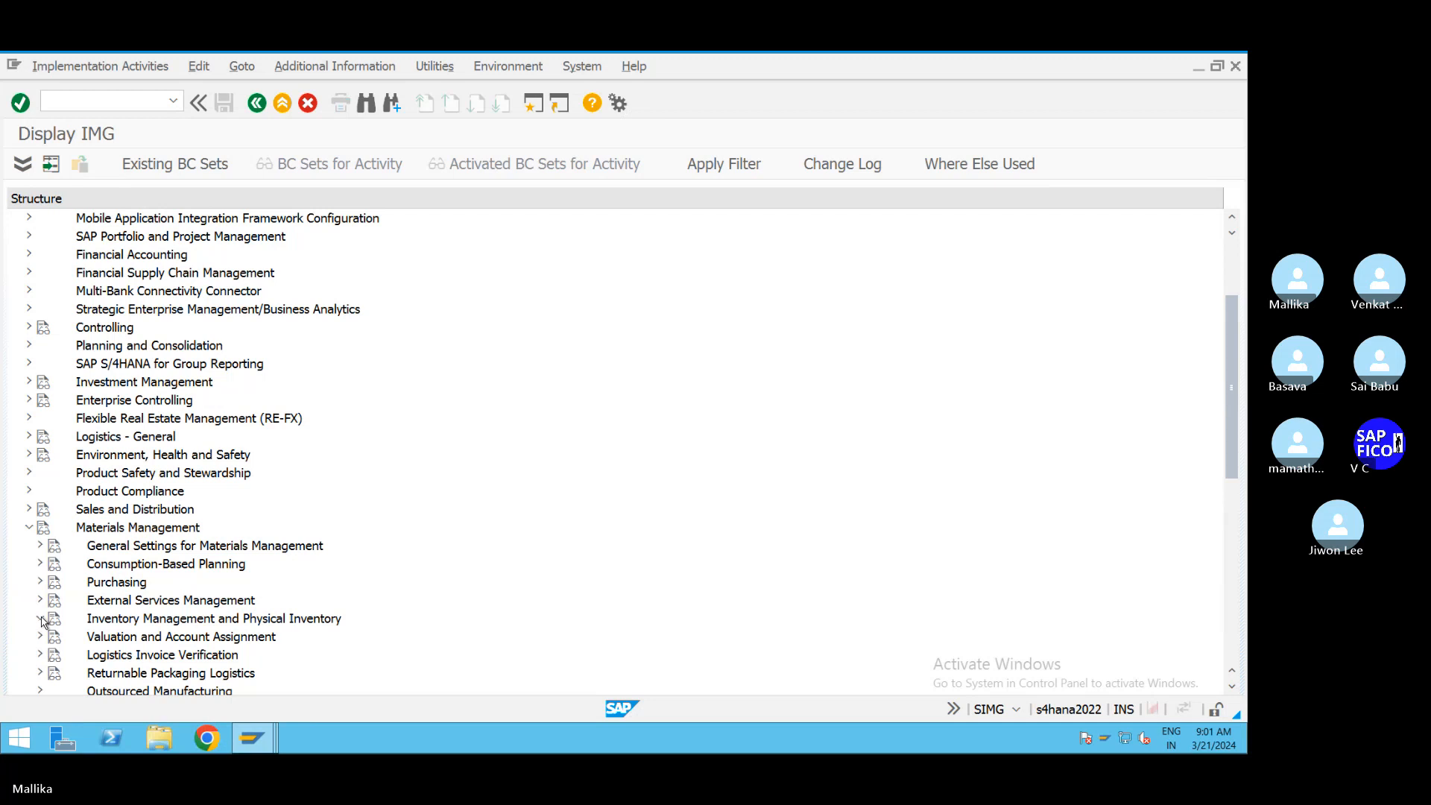
click(41, 619)
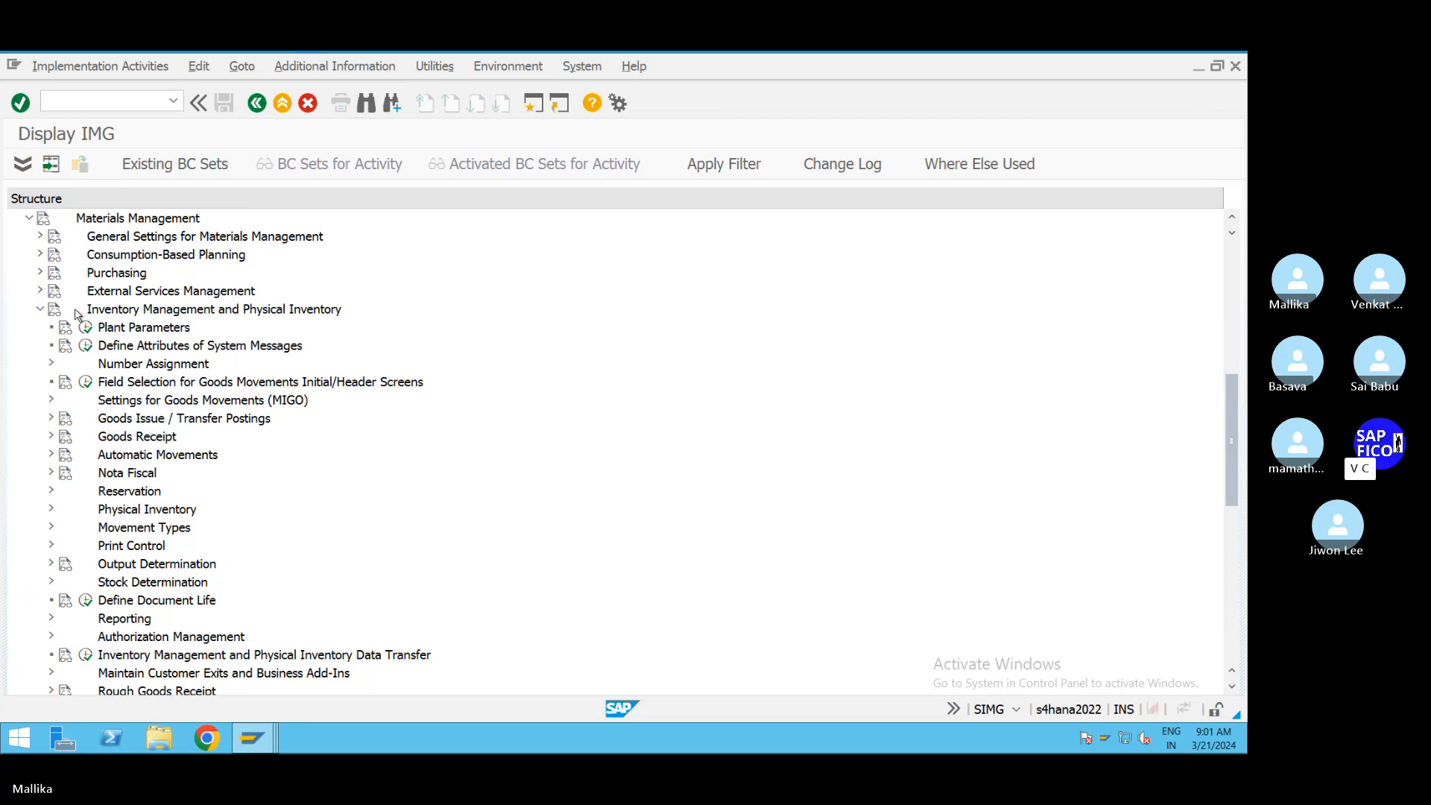
click(86, 329)
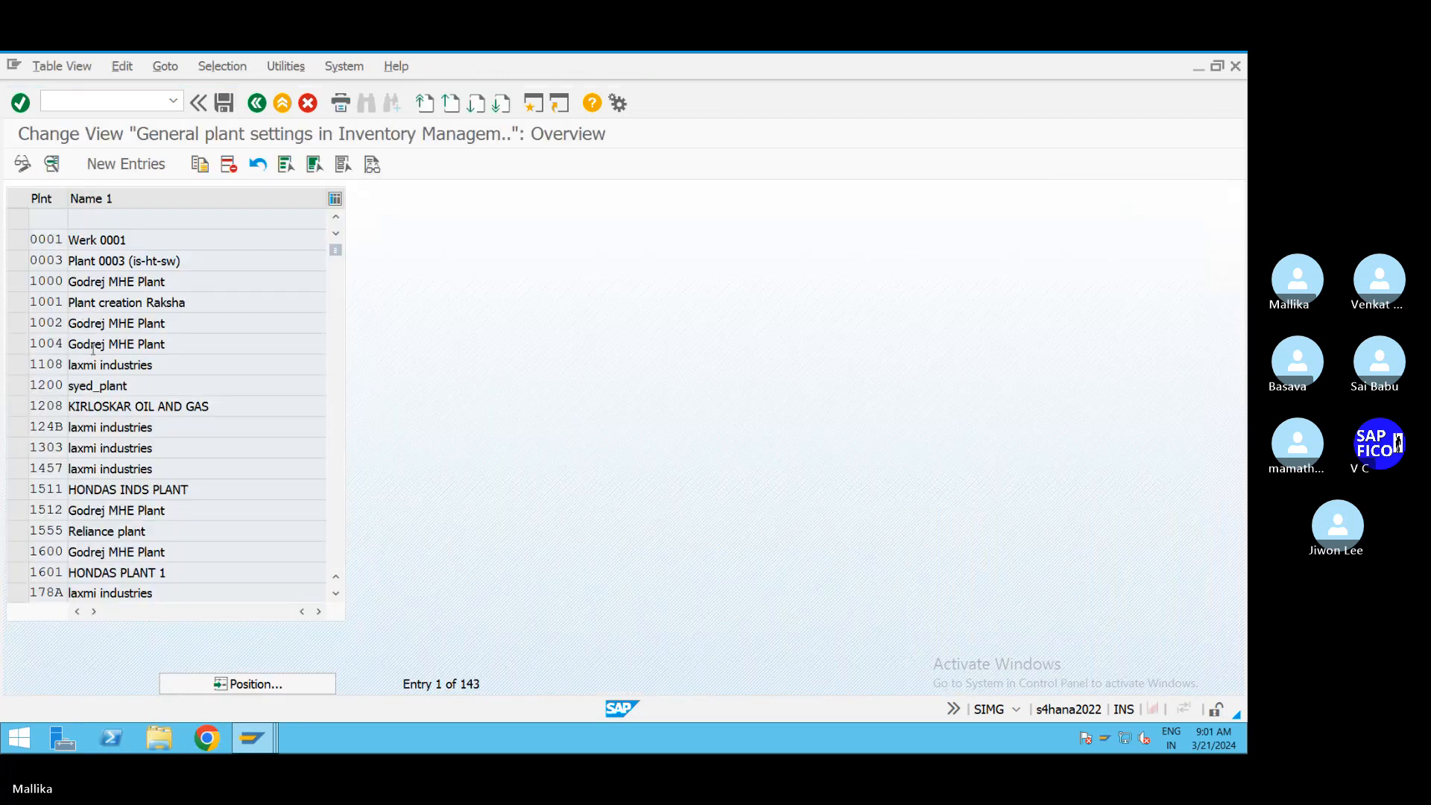
Step: Look for plant MAL2 in the general plant settings overview
click(224, 682)
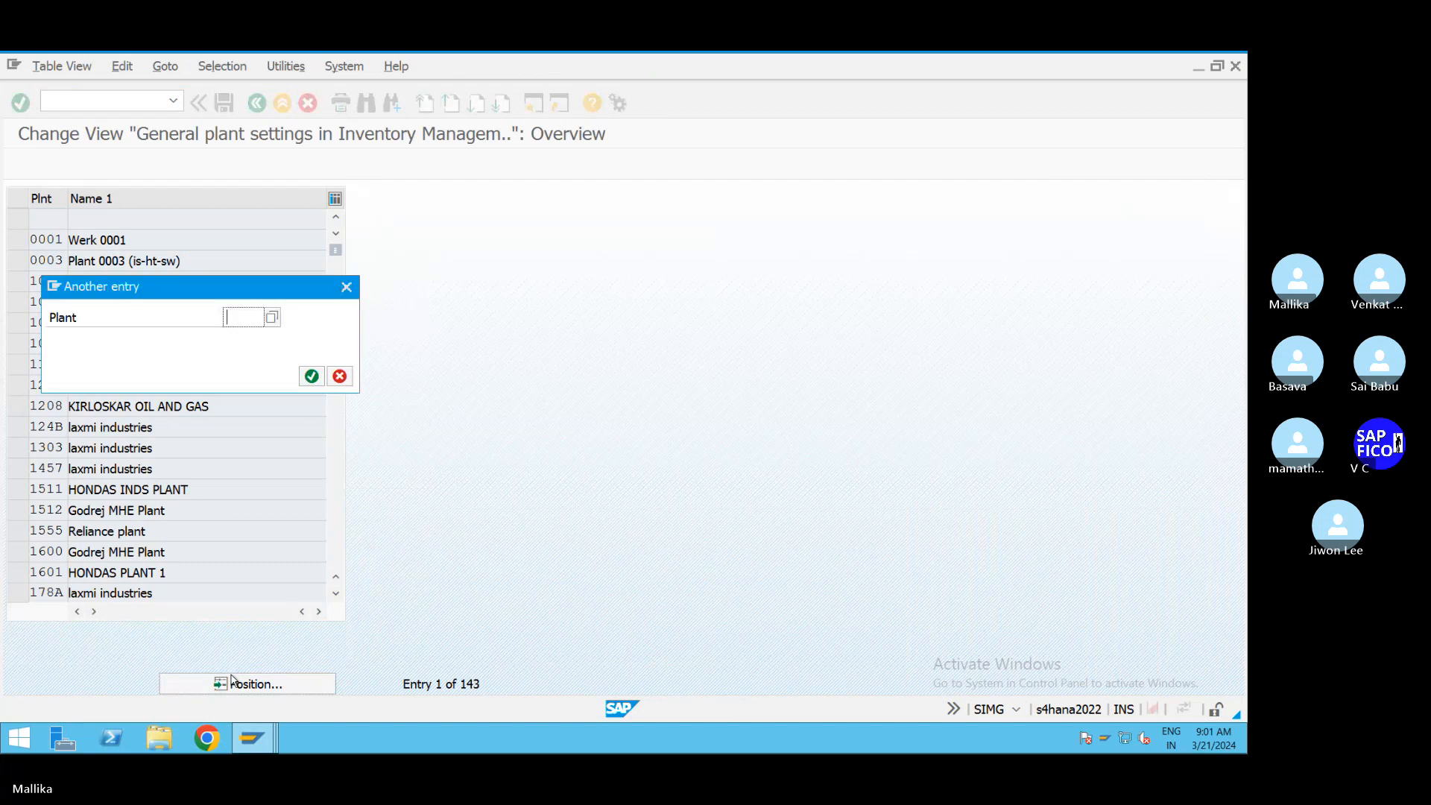
text(M)
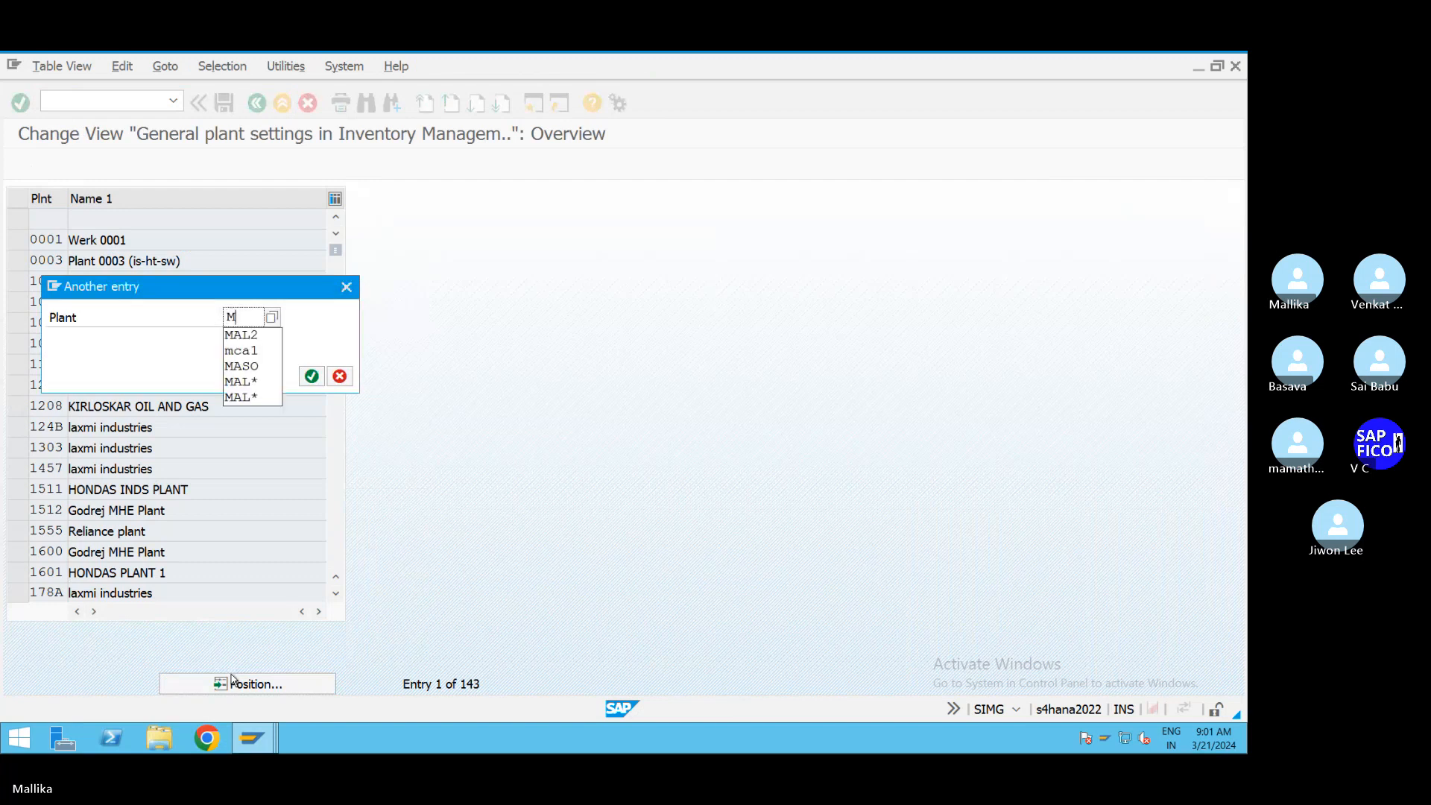
click(253, 336)
click(311, 376)
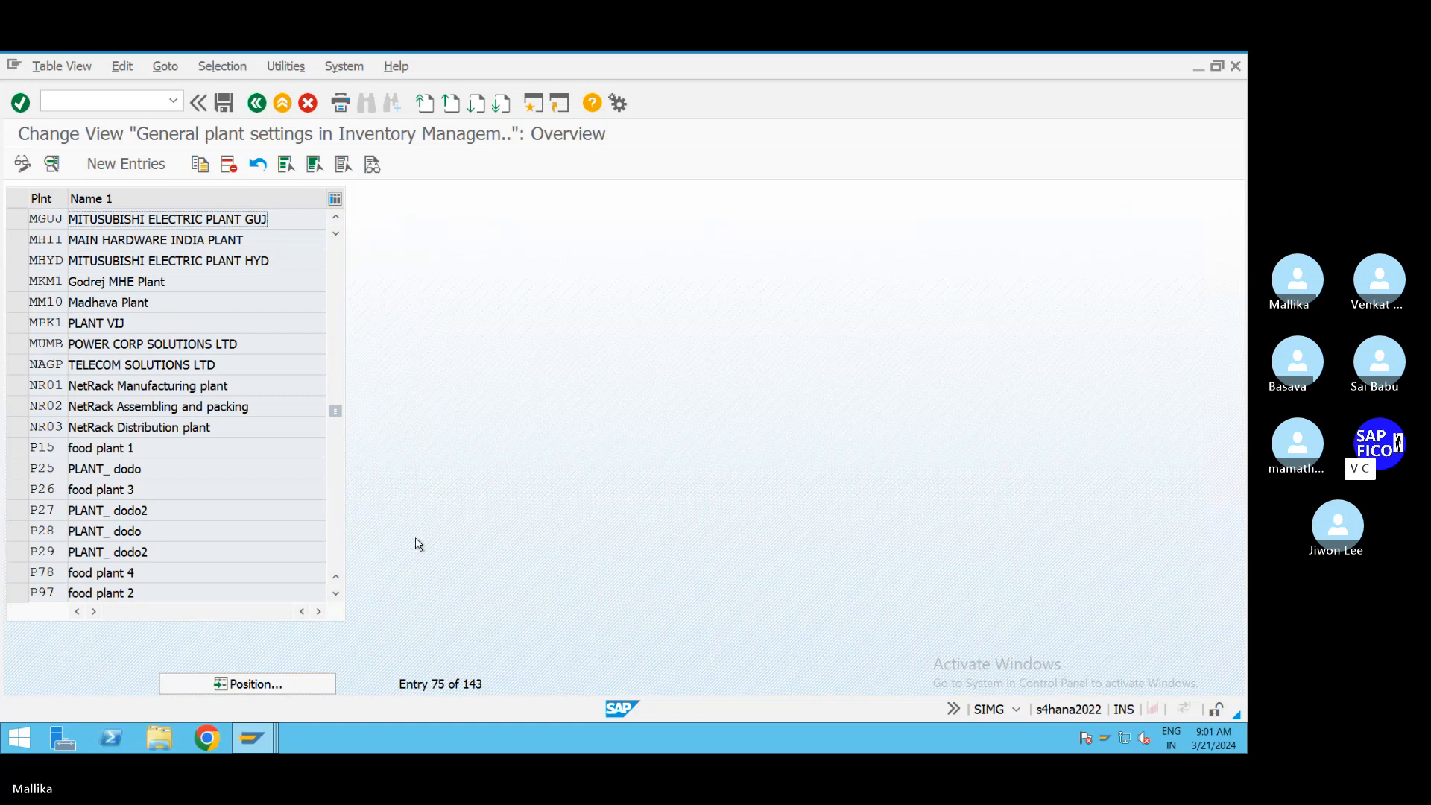
Step: Add a new general plant settings entry for plant MAL2 and return to the overview
click(137, 167)
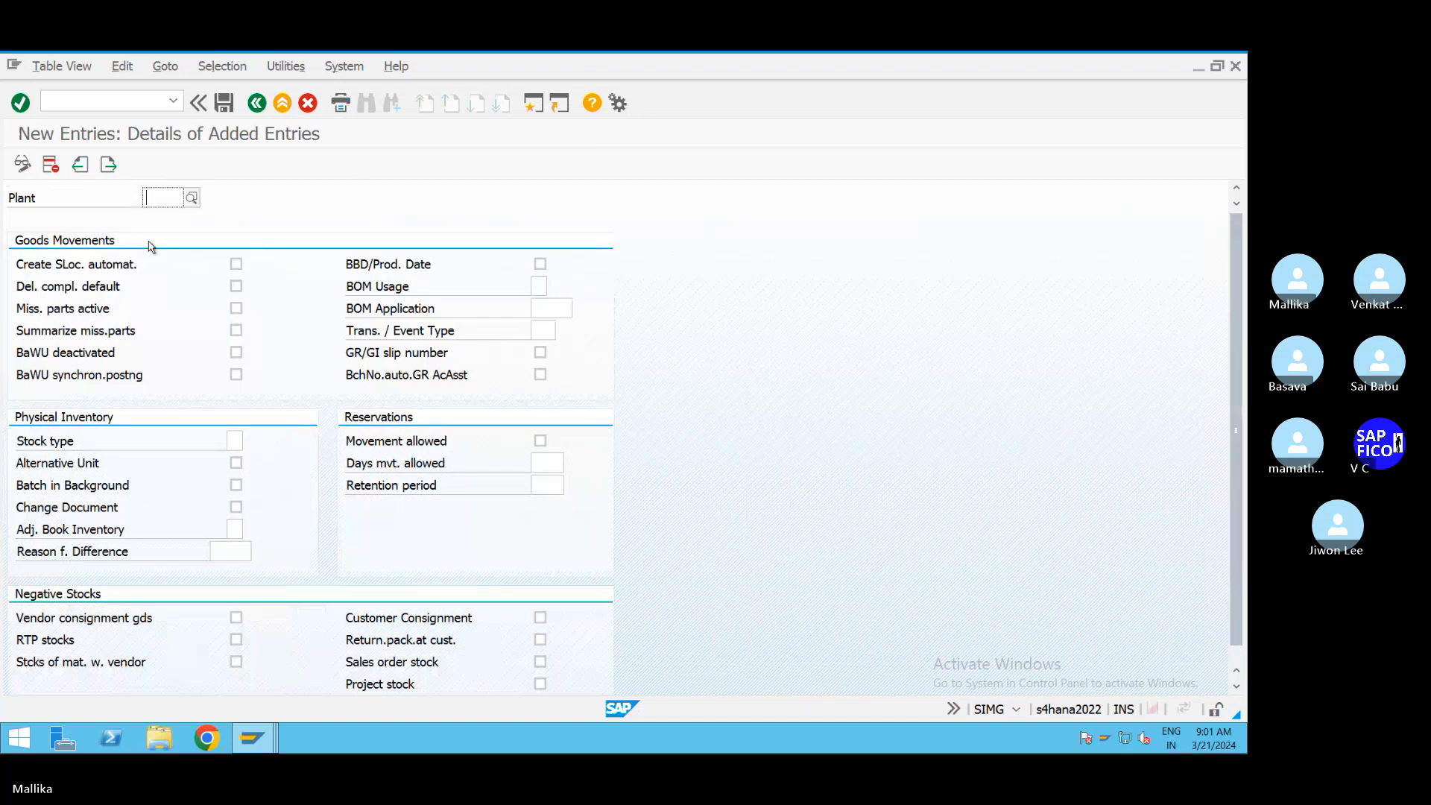
text(M)
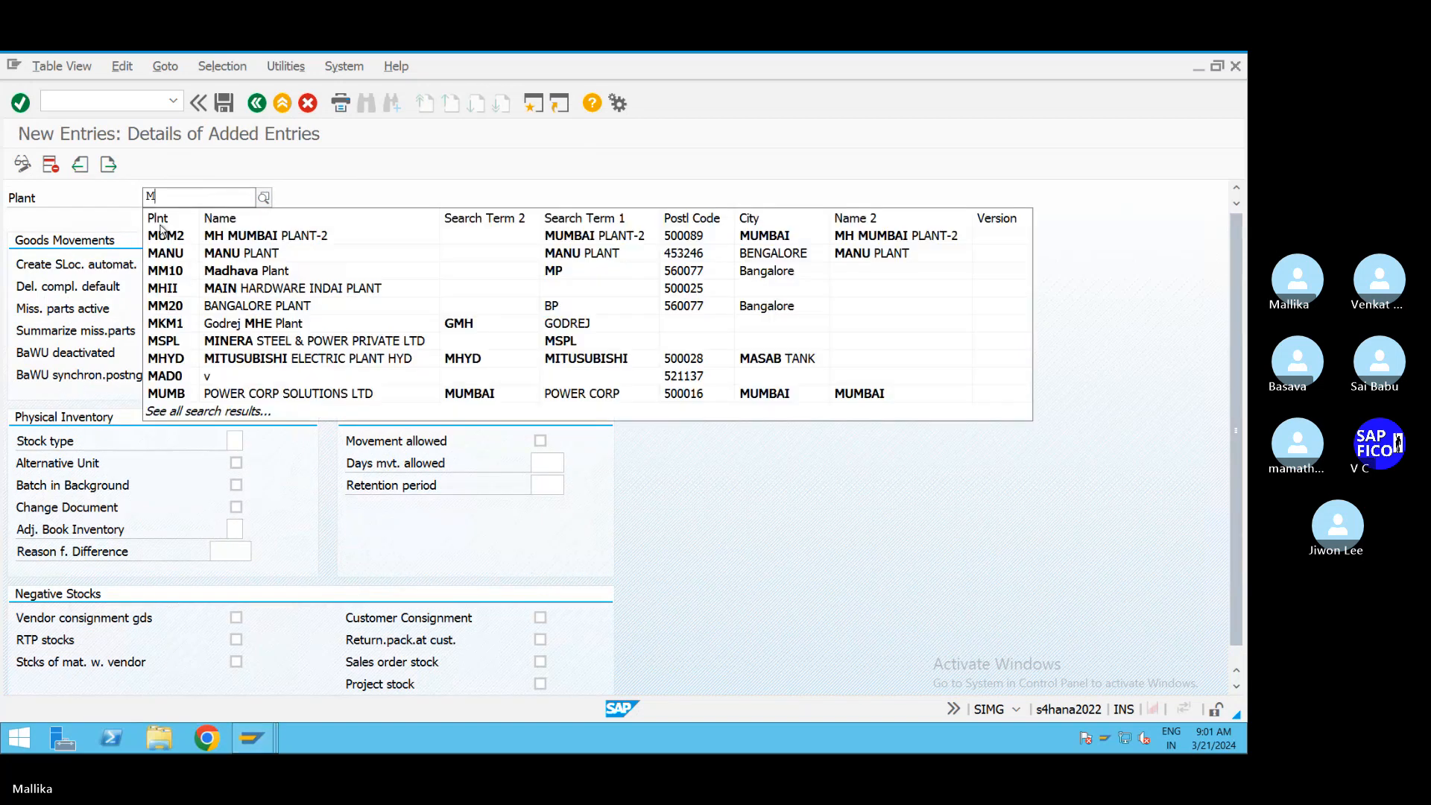
text(AL2)
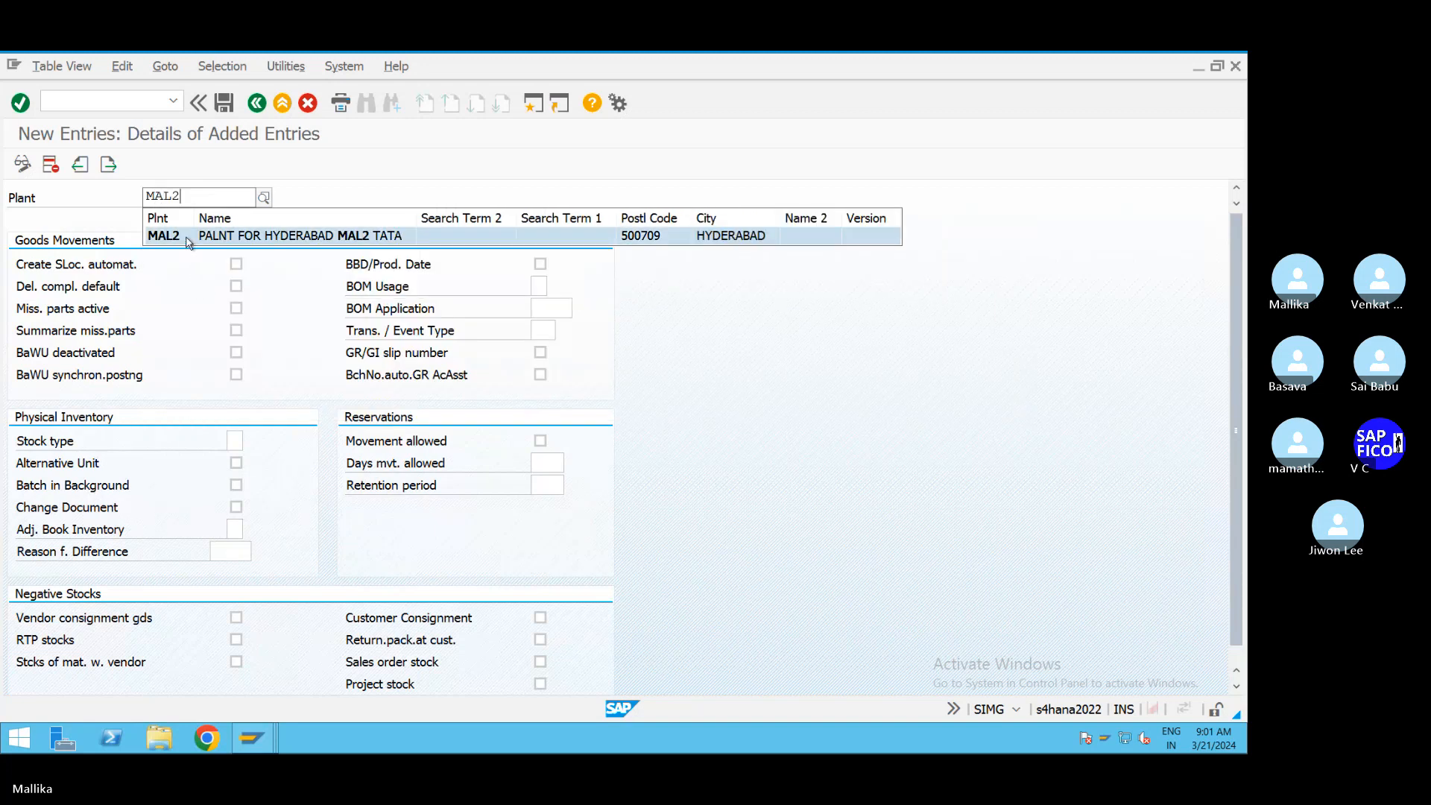
click(188, 239)
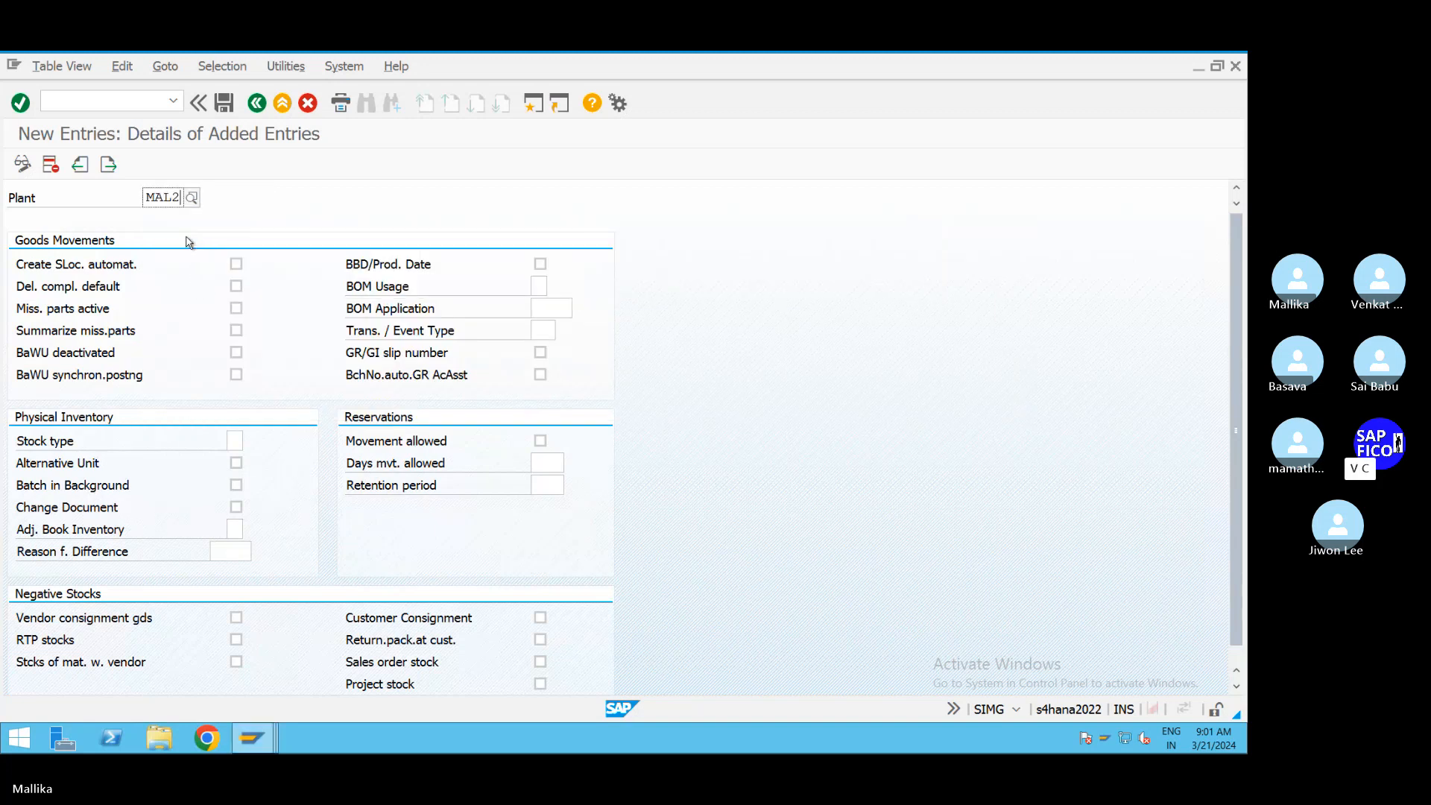
click(256, 103)
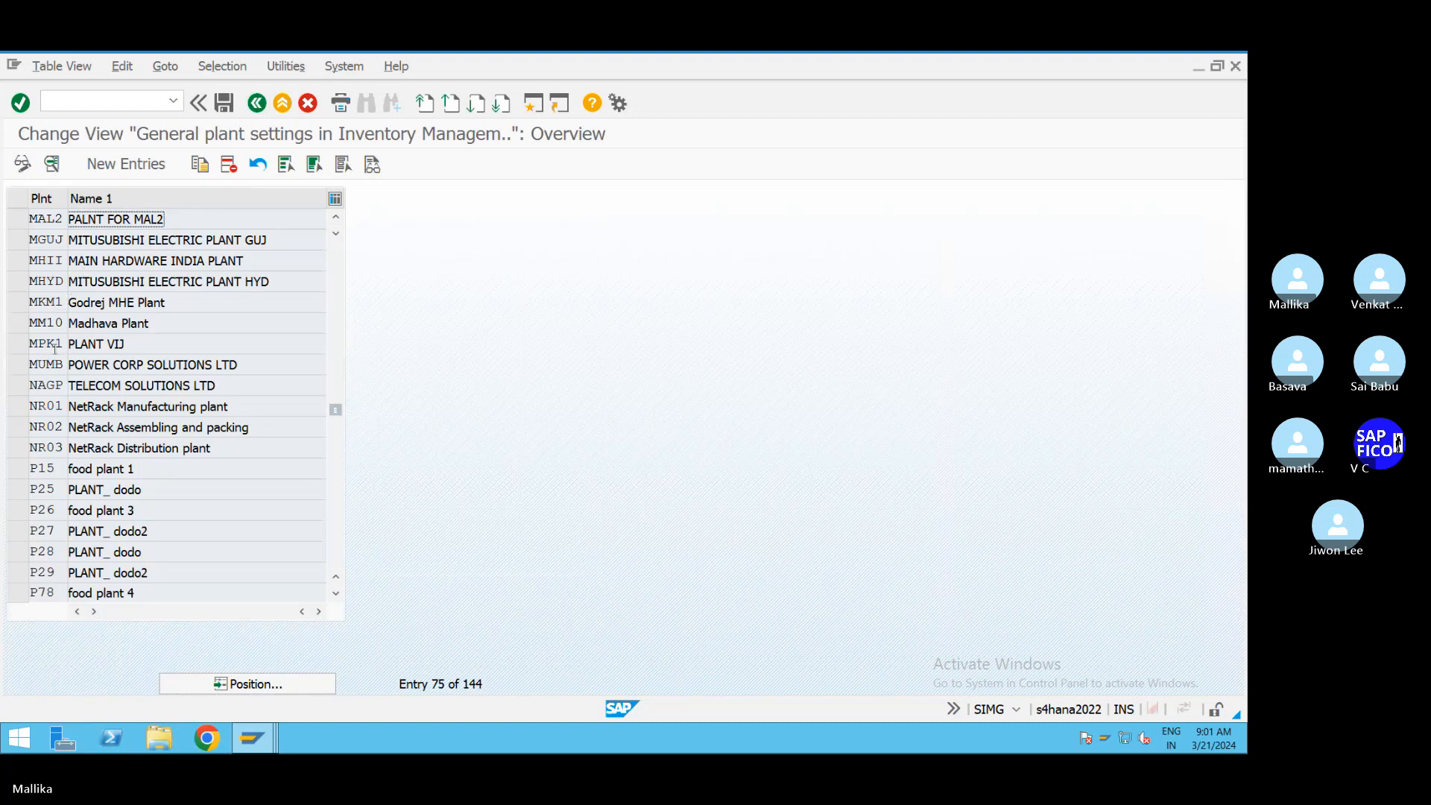
Step: Examine the plants listed after MAL2 in the general plant settings overview
scroll(55, 348, down, 1)
scroll(76, 358, down, 2)
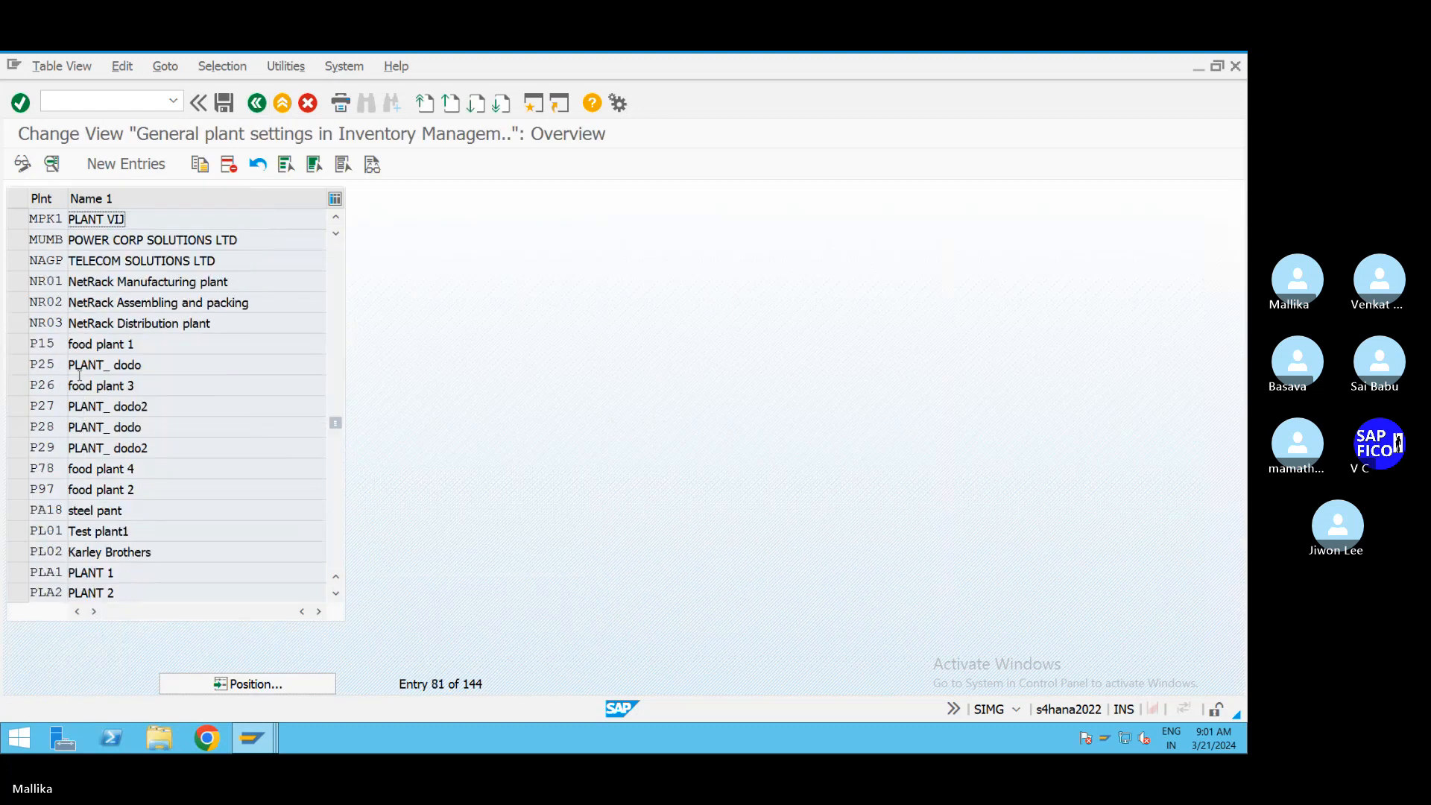
scroll(124, 501, down, 1)
scroll(124, 502, down, 1)
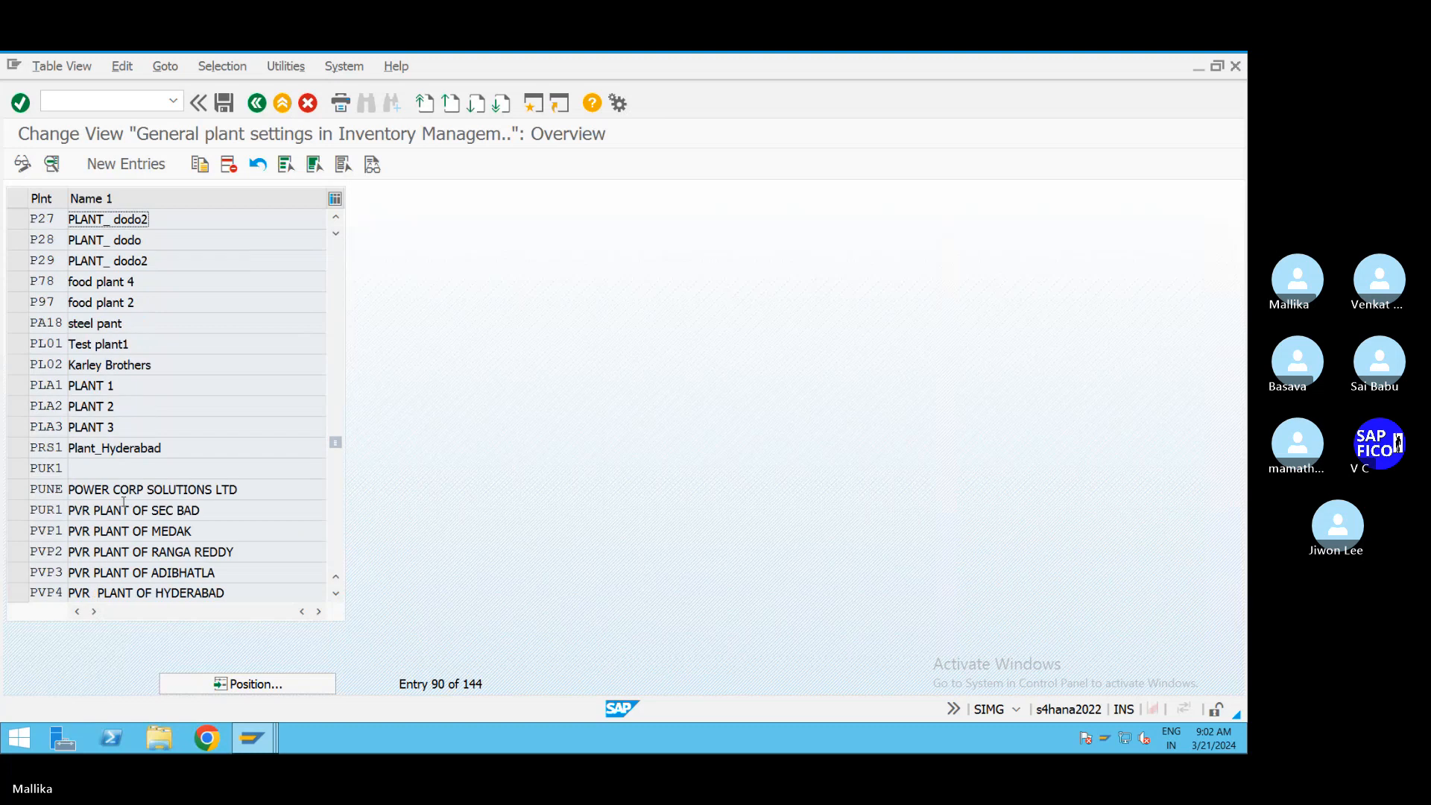
scroll(119, 502, down, 2)
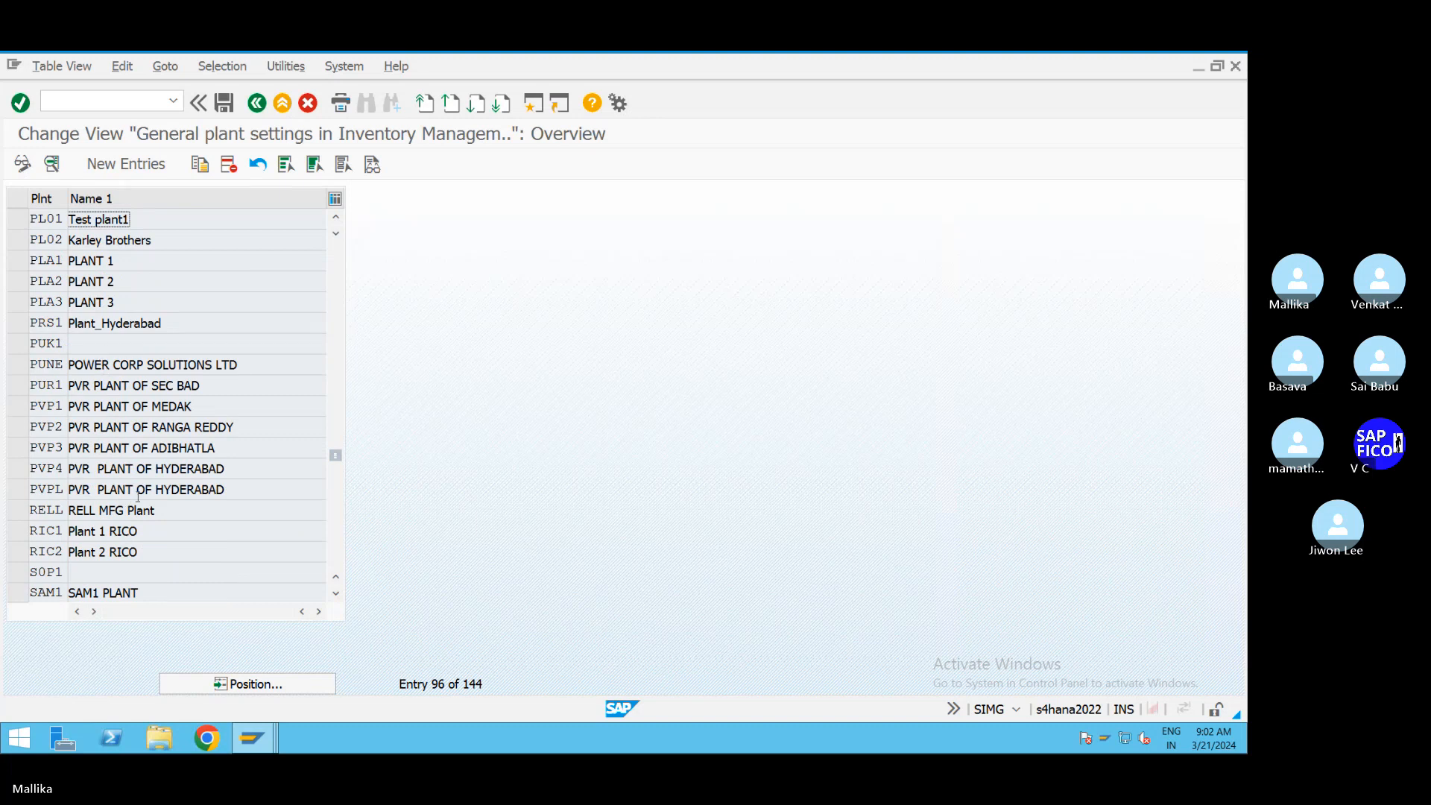
scroll(142, 513, down, 1)
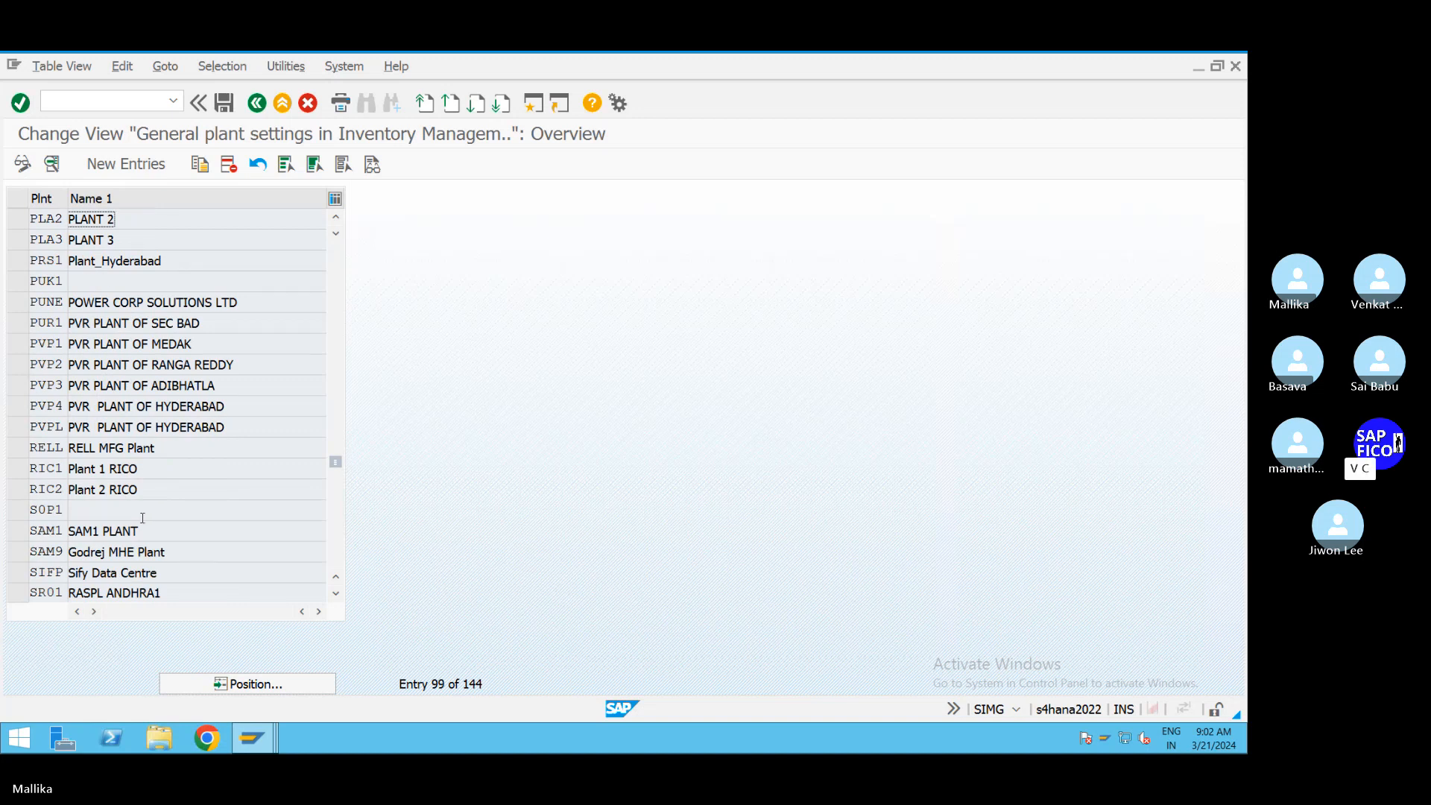
scroll(142, 517, down, 1)
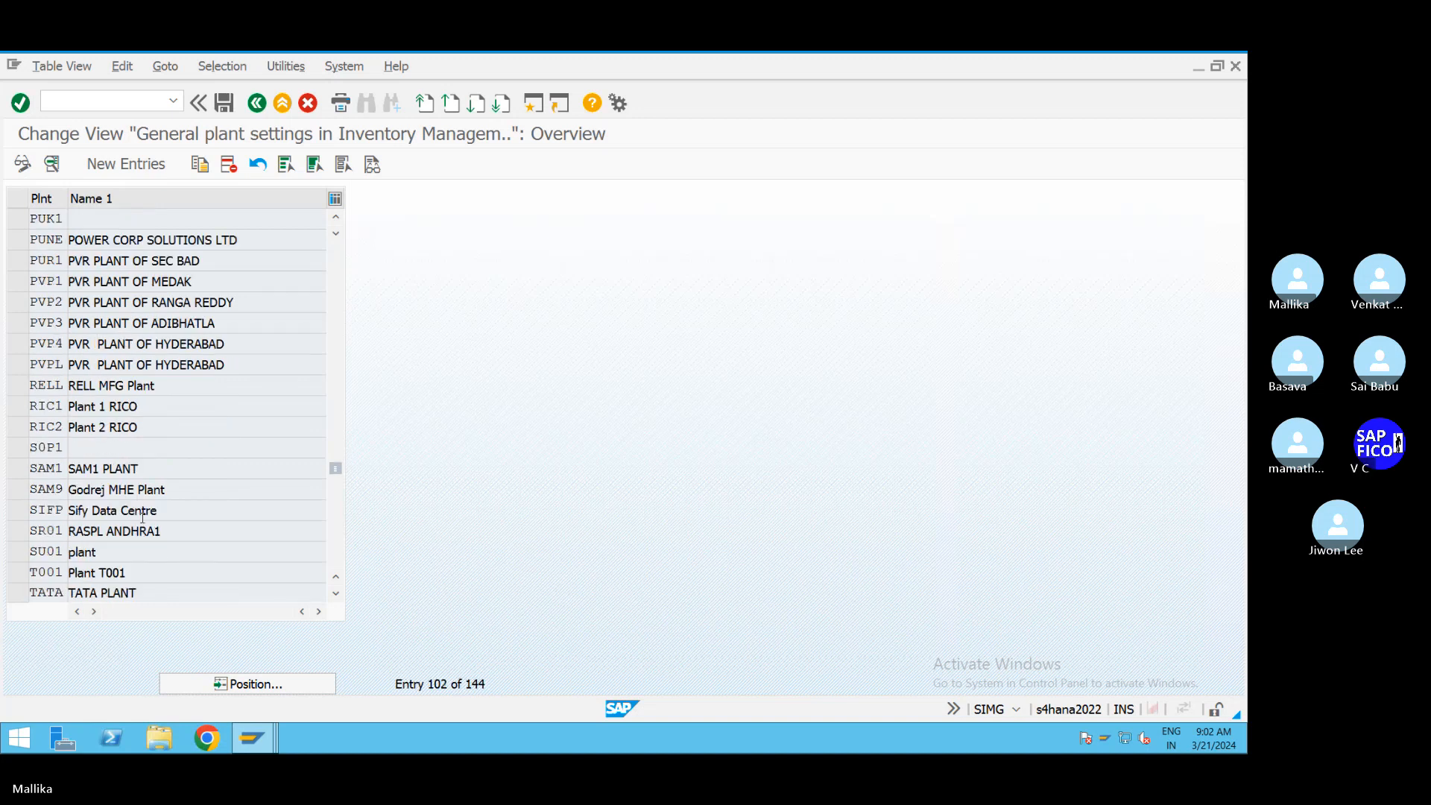
scroll(143, 517, down, 1)
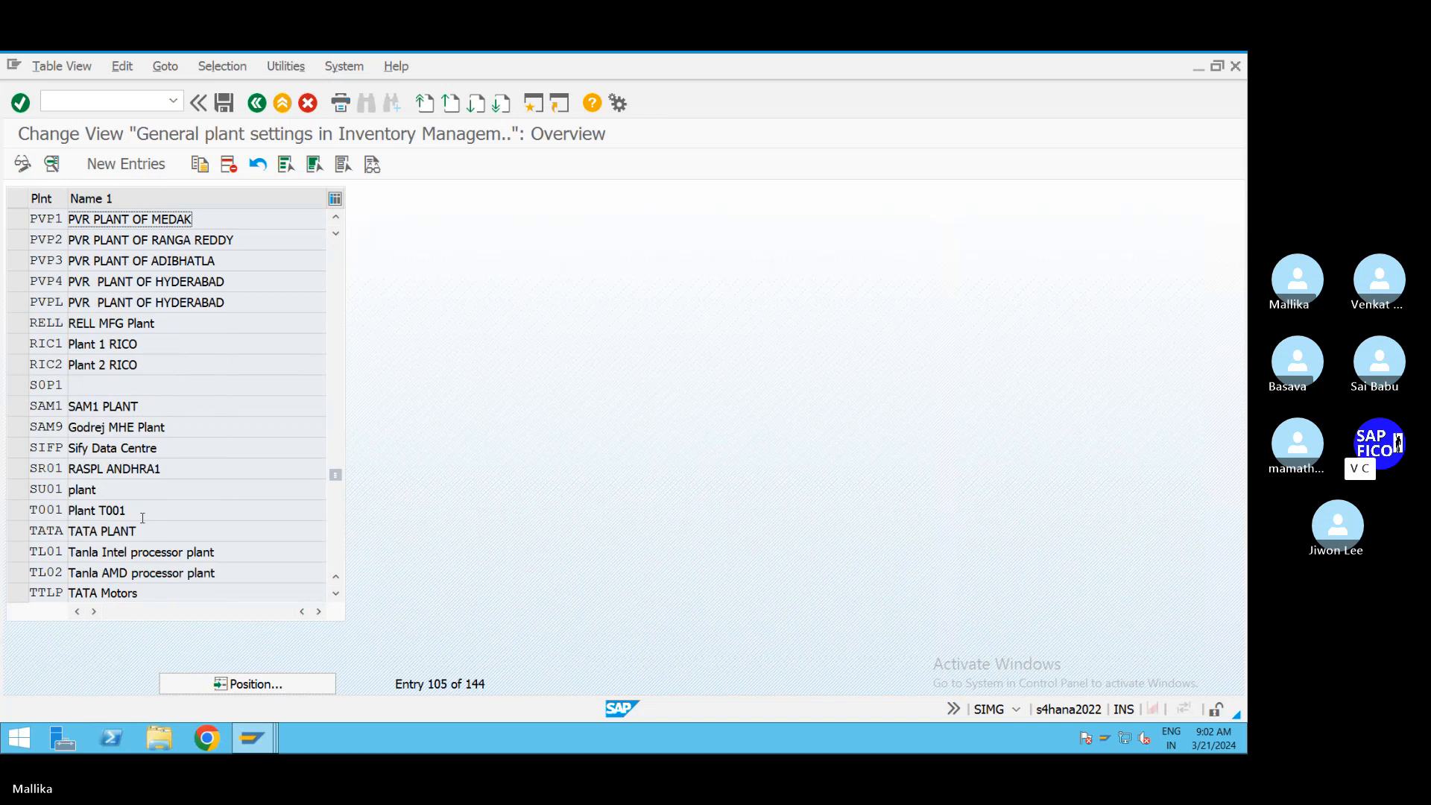
Step: Review the general plant settings details of plant SU01 and return to the overview
click(24, 491)
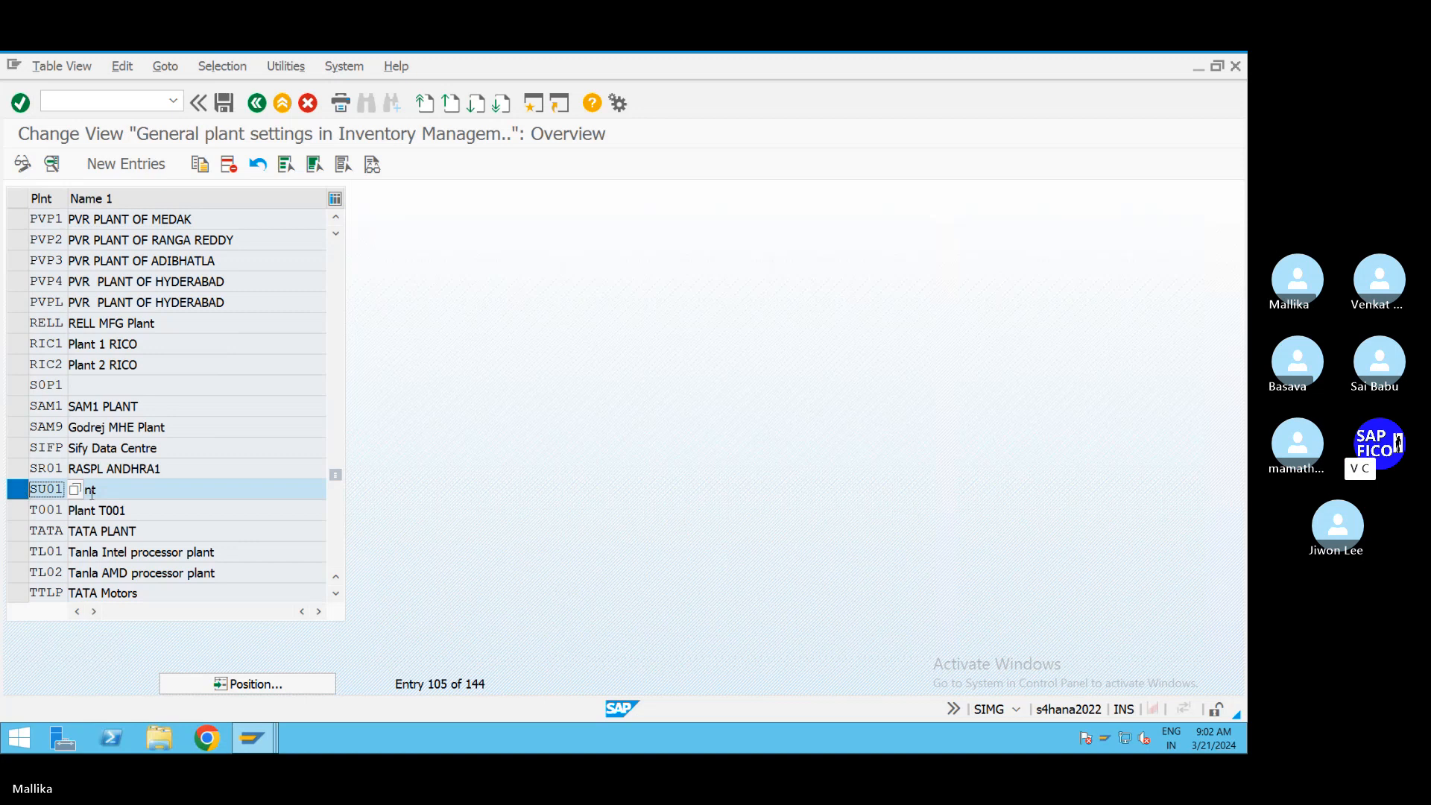
click(119, 493)
double_click(118, 493)
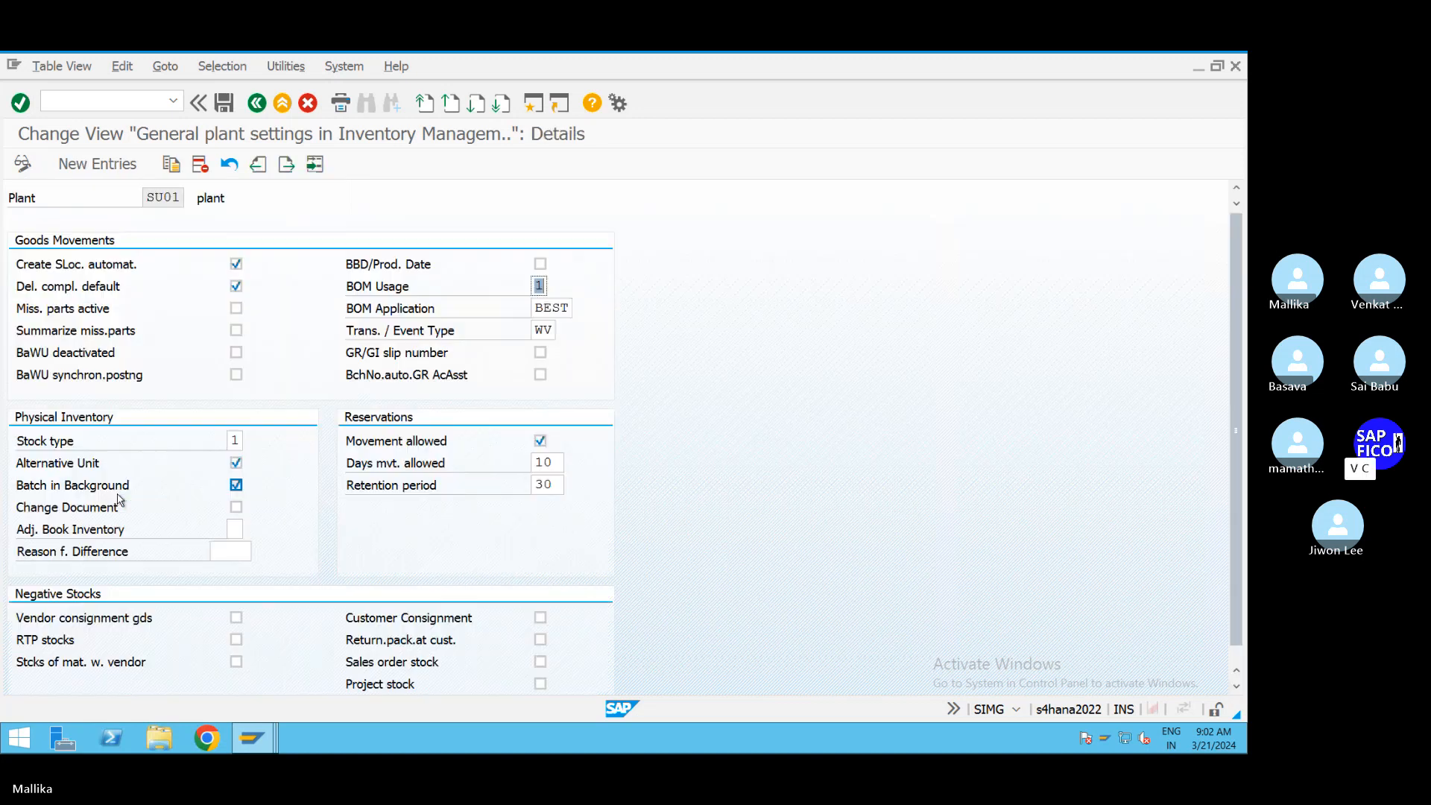
click(137, 312)
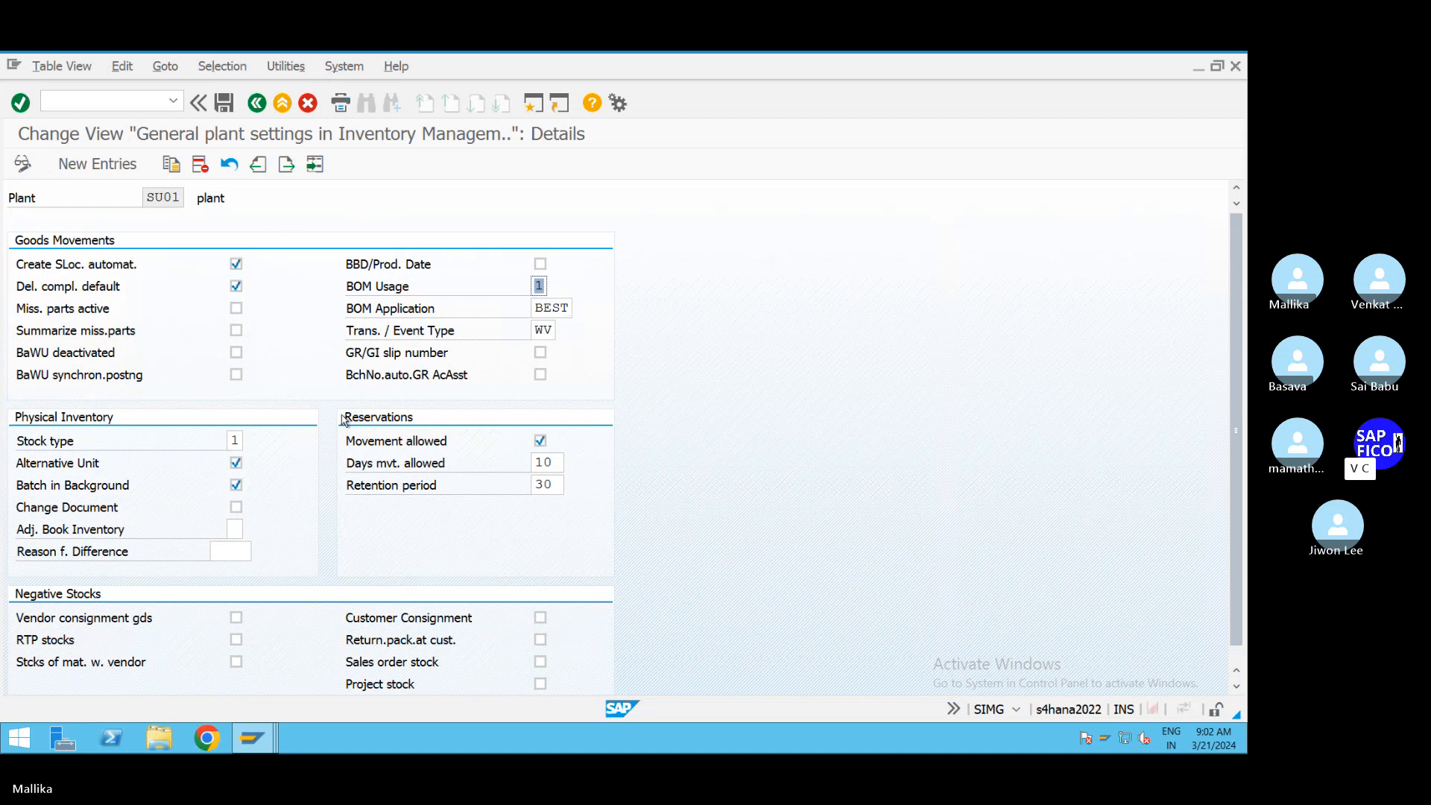
click(257, 103)
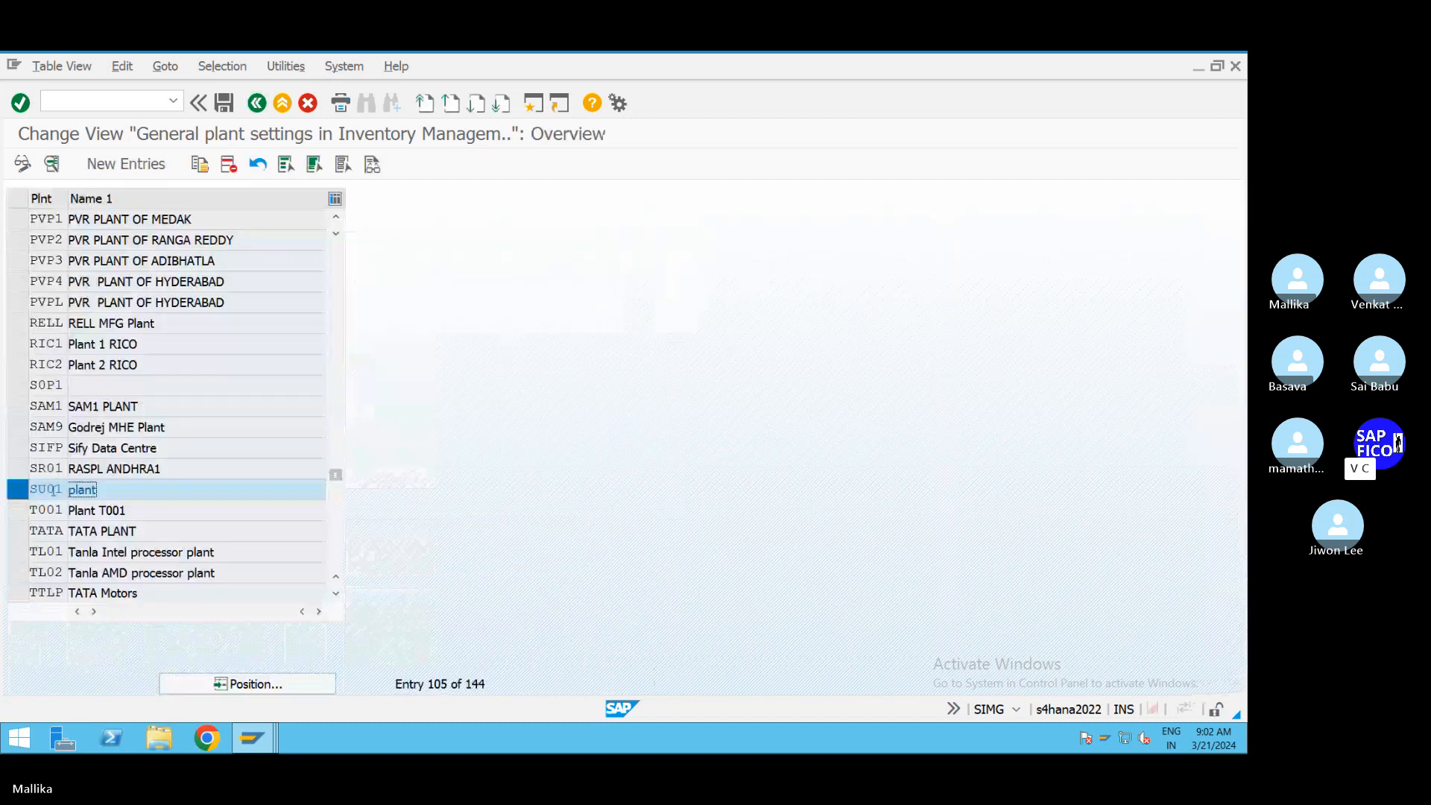
click(24, 491)
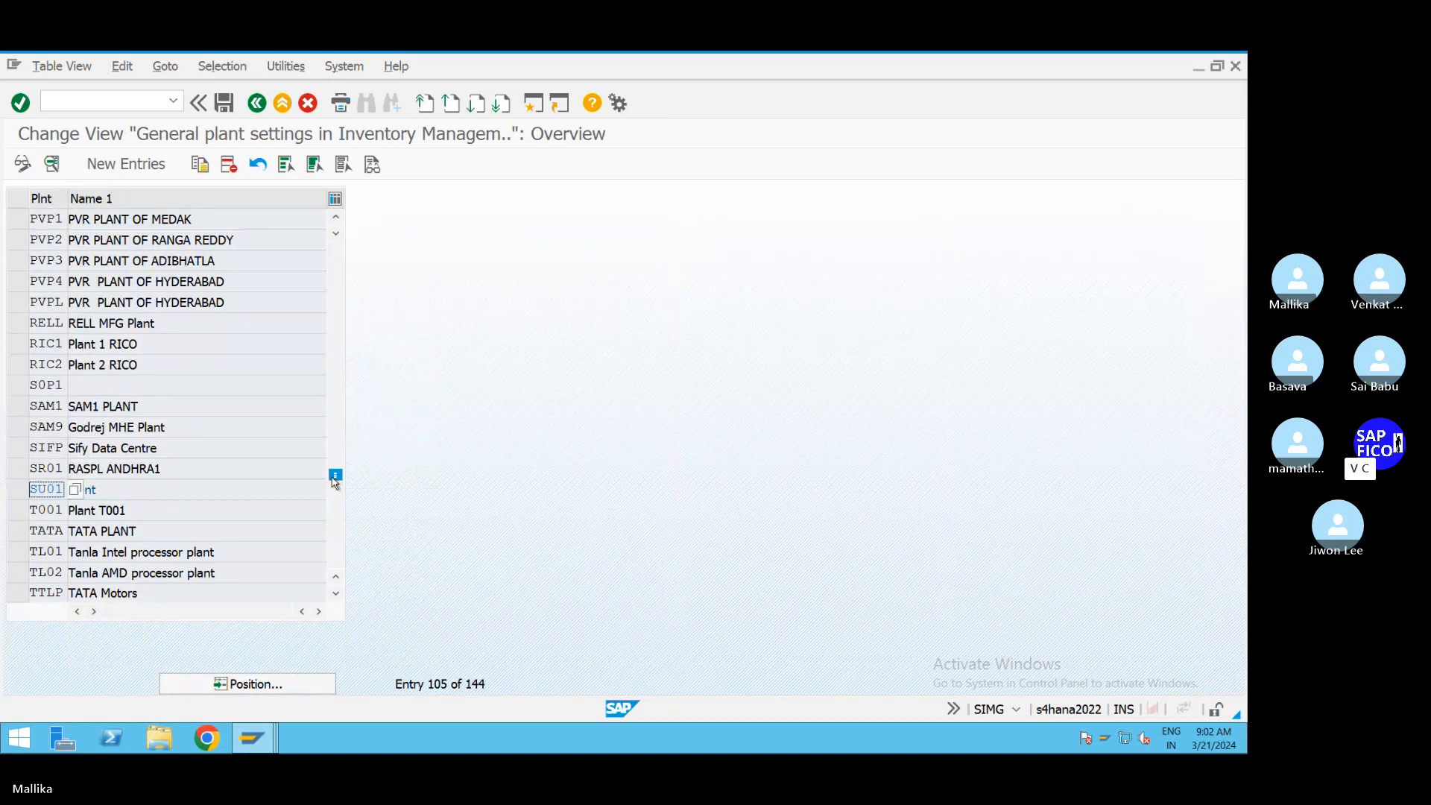
Step: Locate plant MAL2 in the overview, delete its general settings entry and save the deletion under the proposed customizing request
click(268, 681)
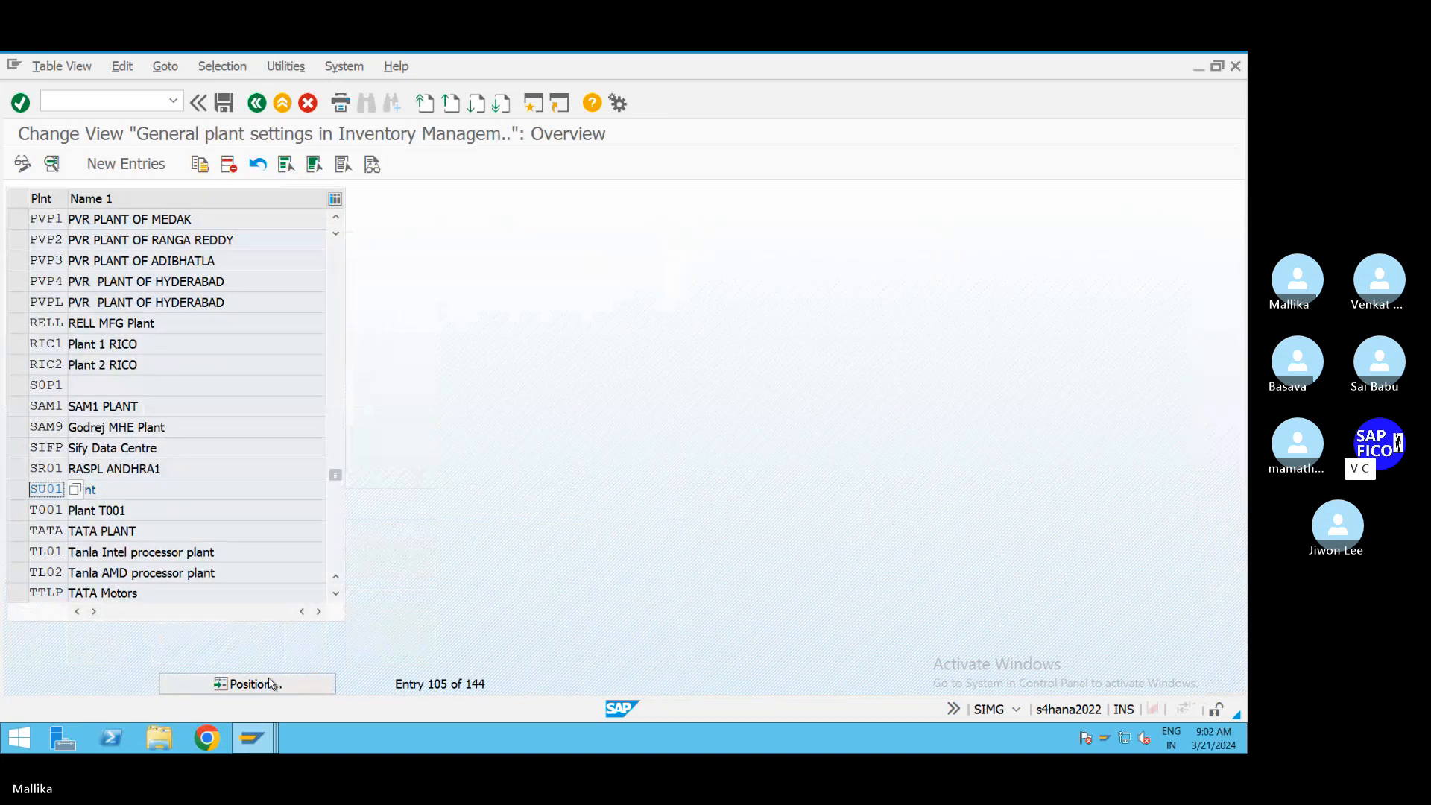
text(MAL2)
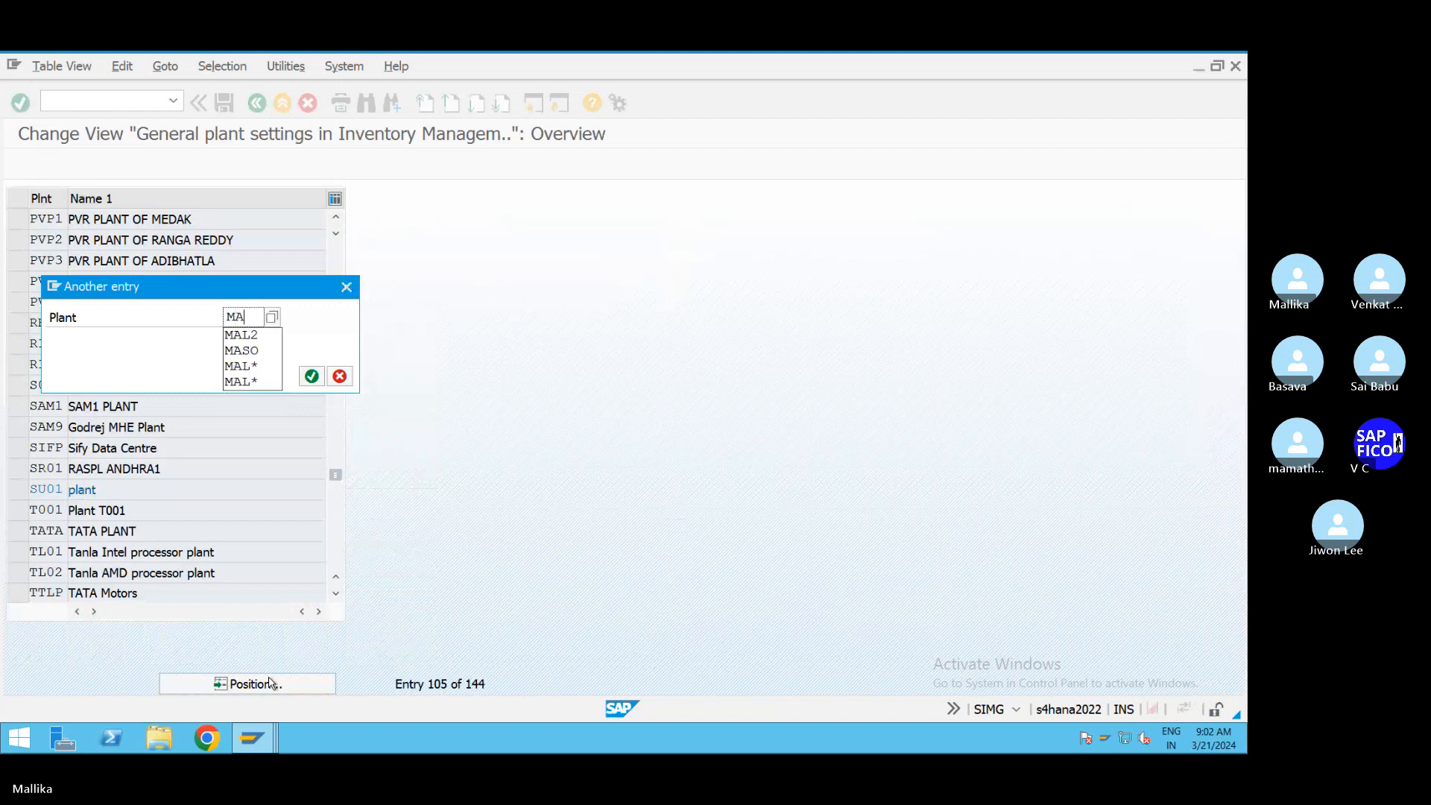
click(312, 376)
click(168, 219)
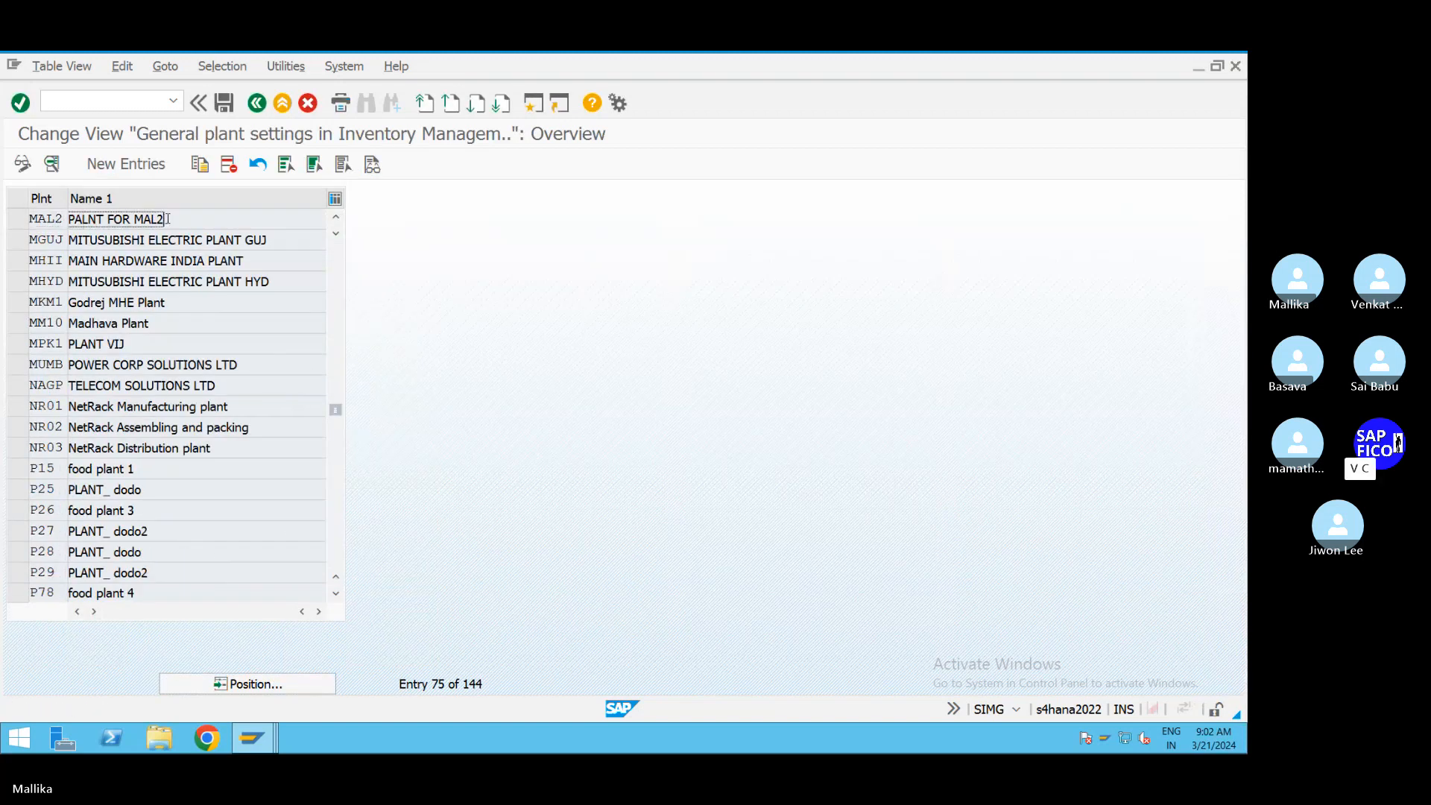
click(15, 218)
click(231, 166)
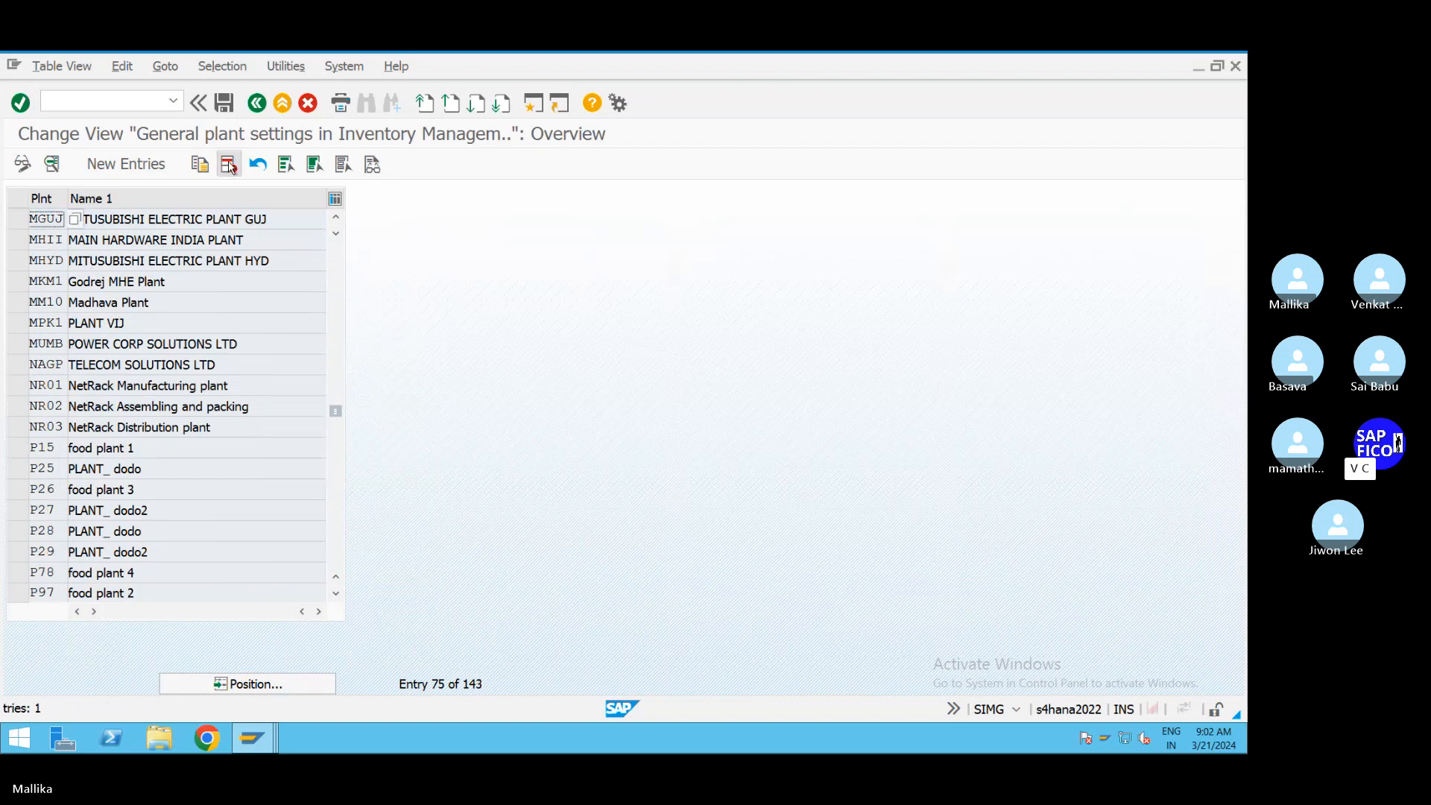
click(224, 108)
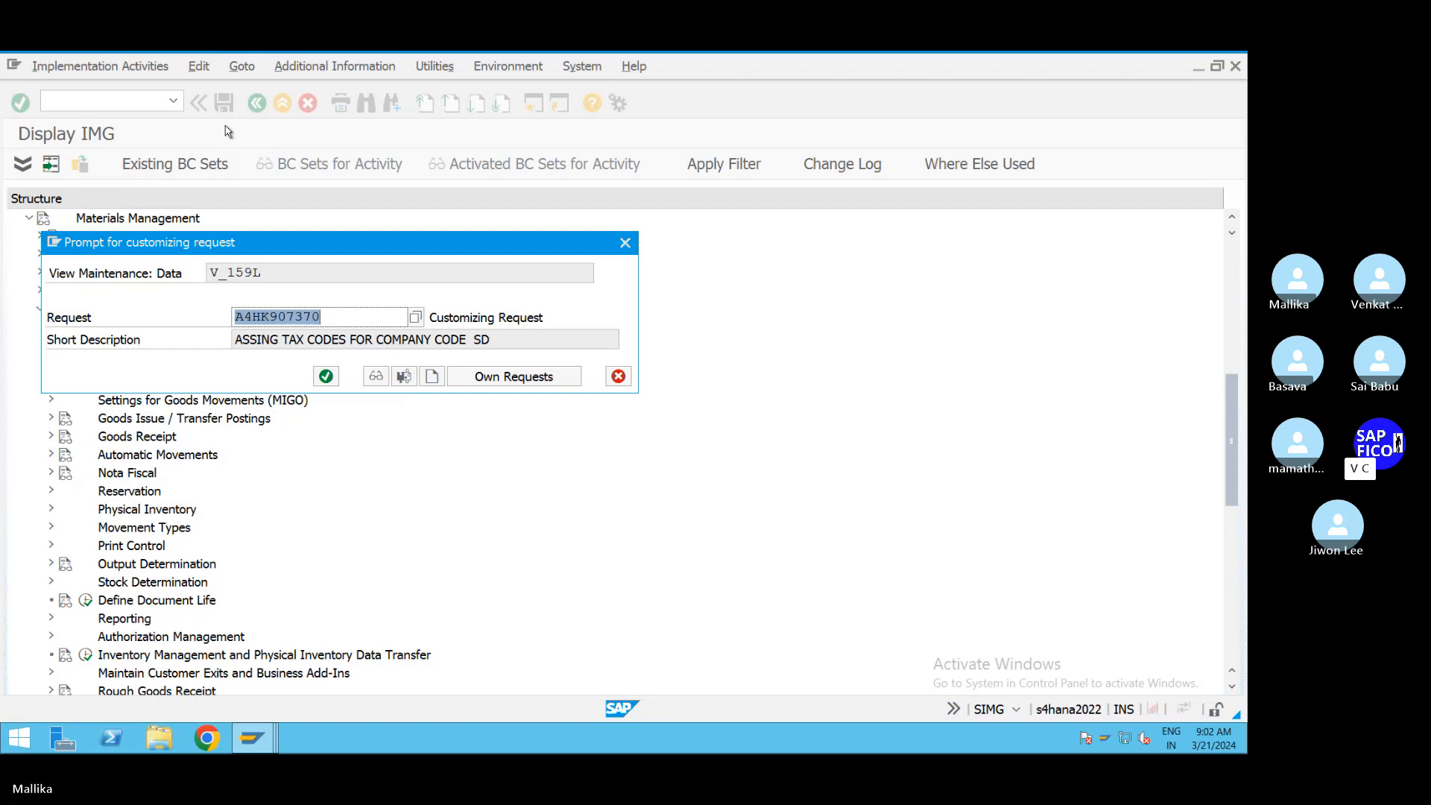
click(320, 373)
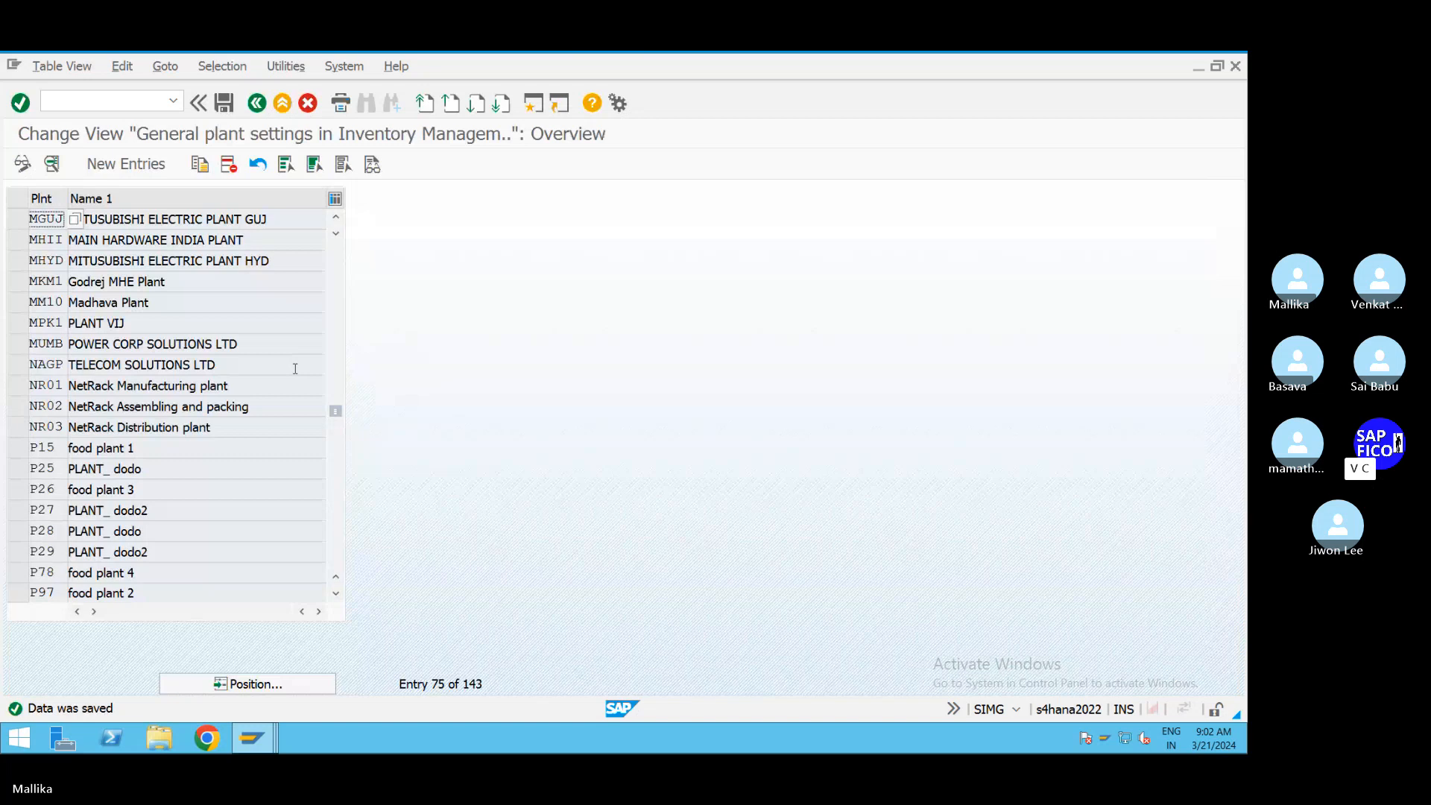
Step: Copy the general plant settings of plant 0001 to a new entry for plant MAL2 and save it
click(235, 684)
text(0001)
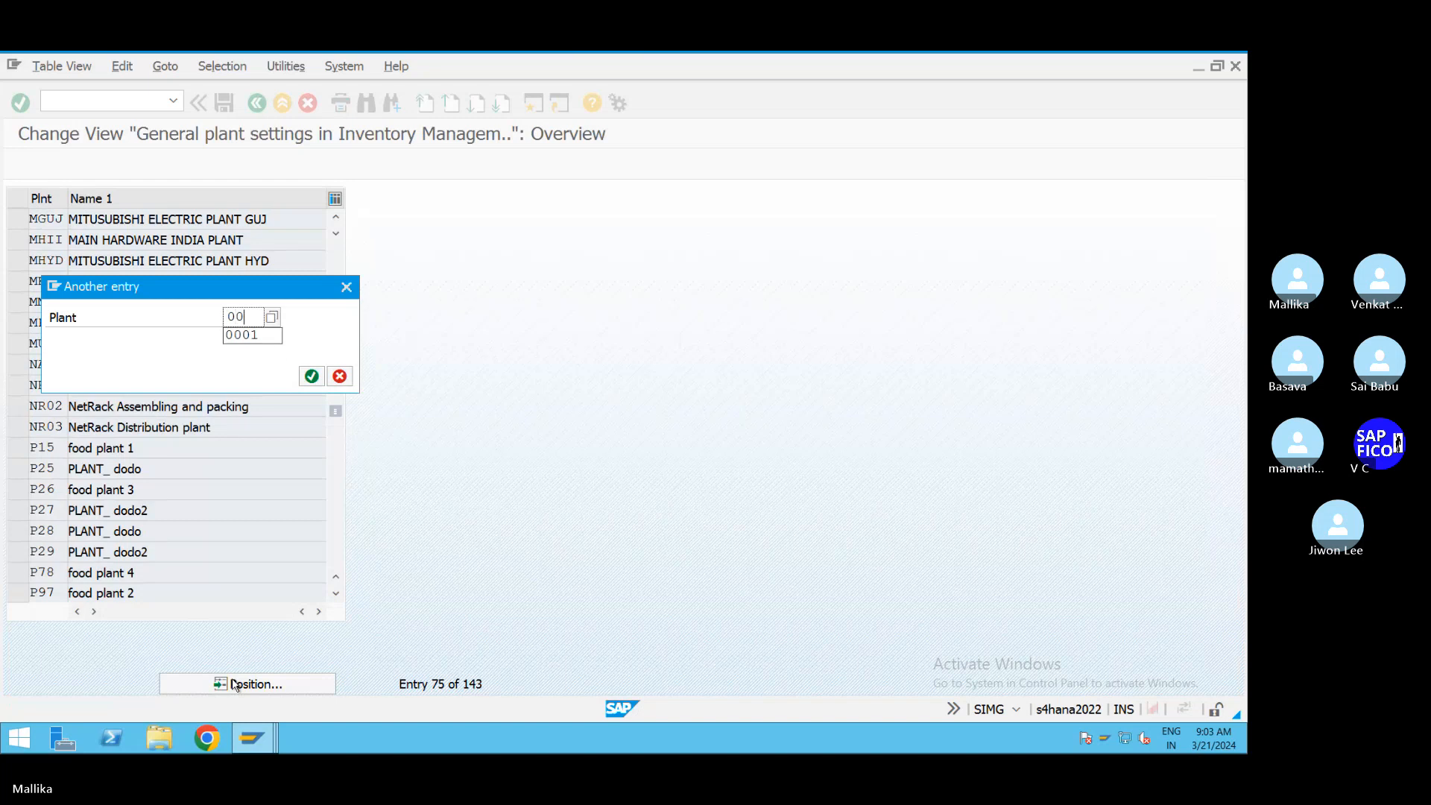
click(312, 376)
click(17, 218)
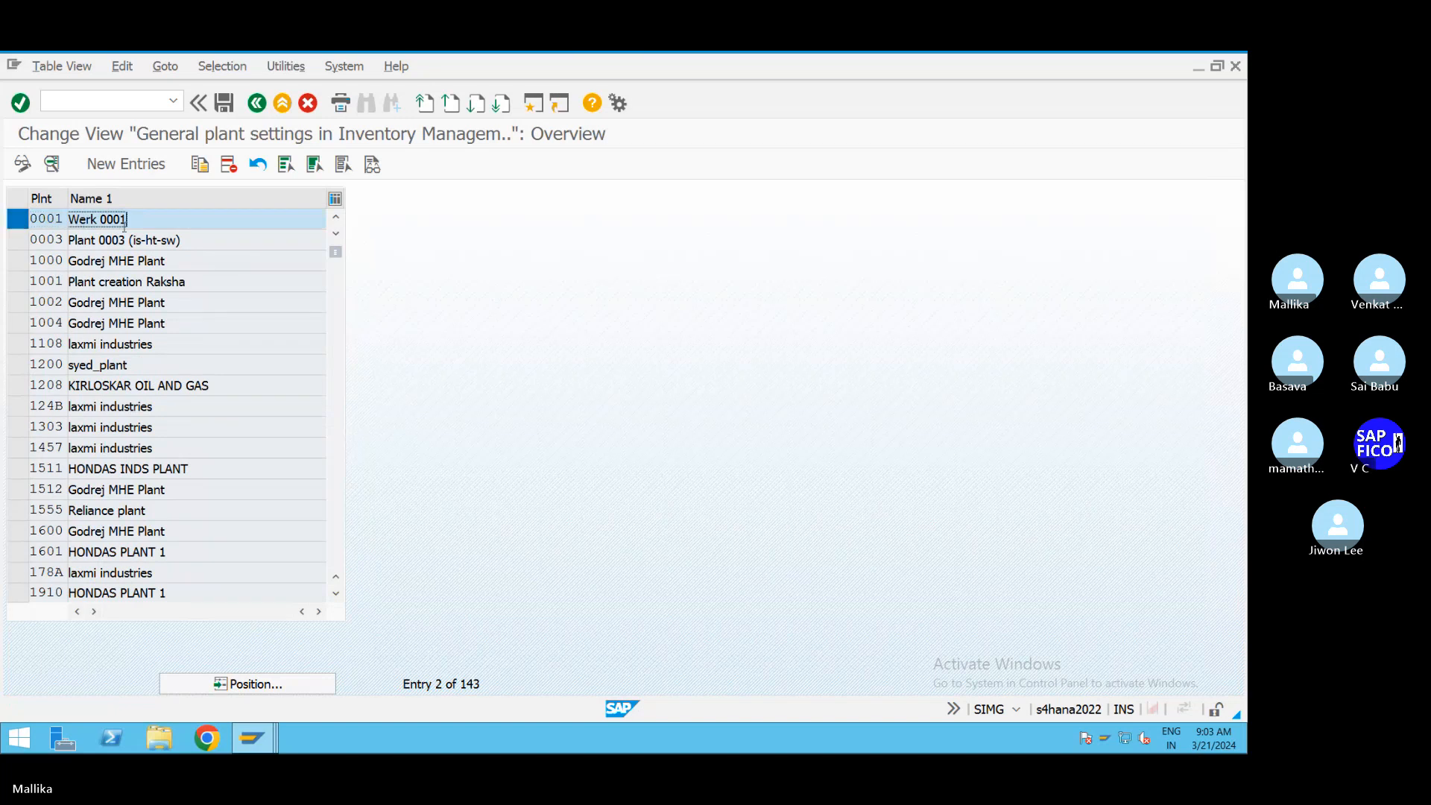
click(200, 167)
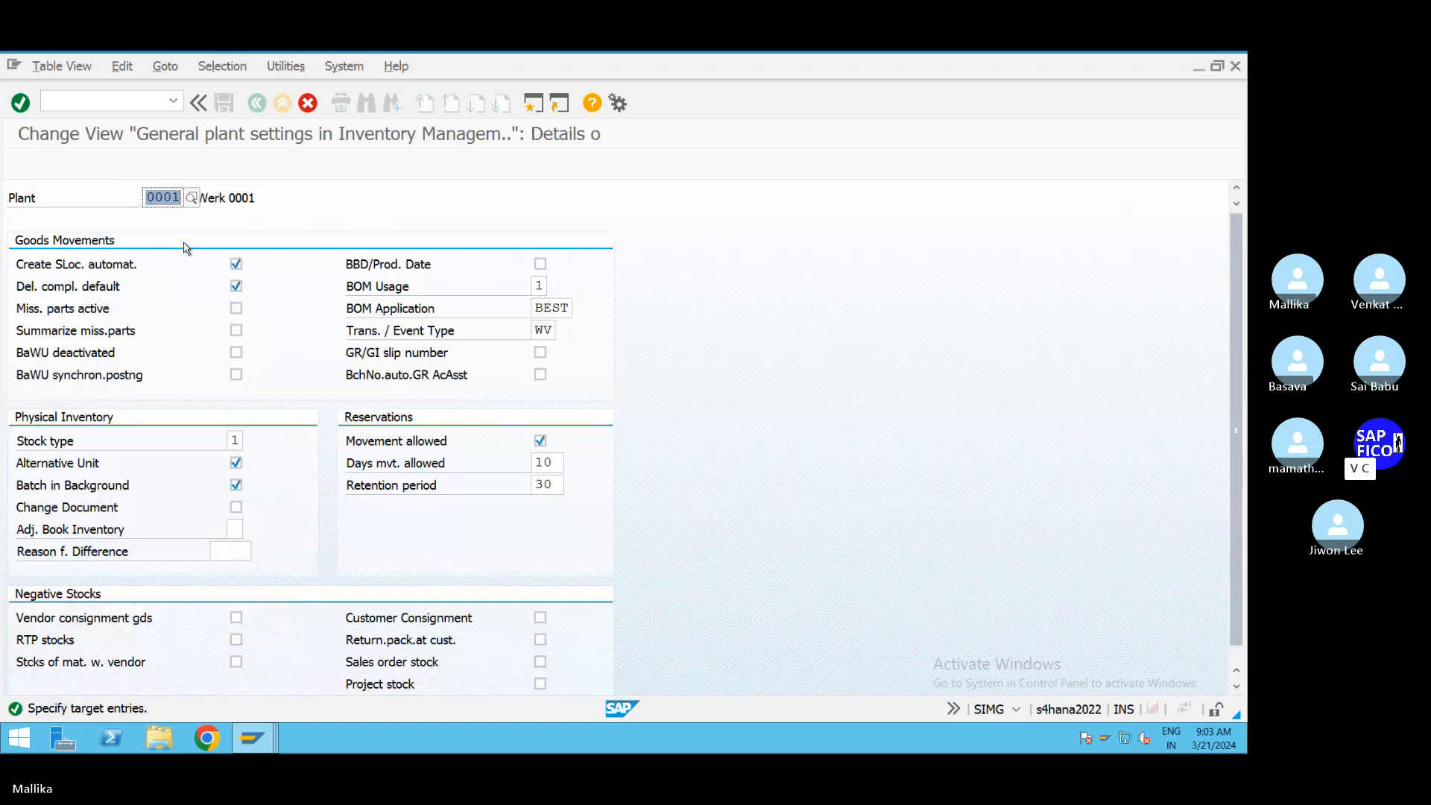
text(MAL2)
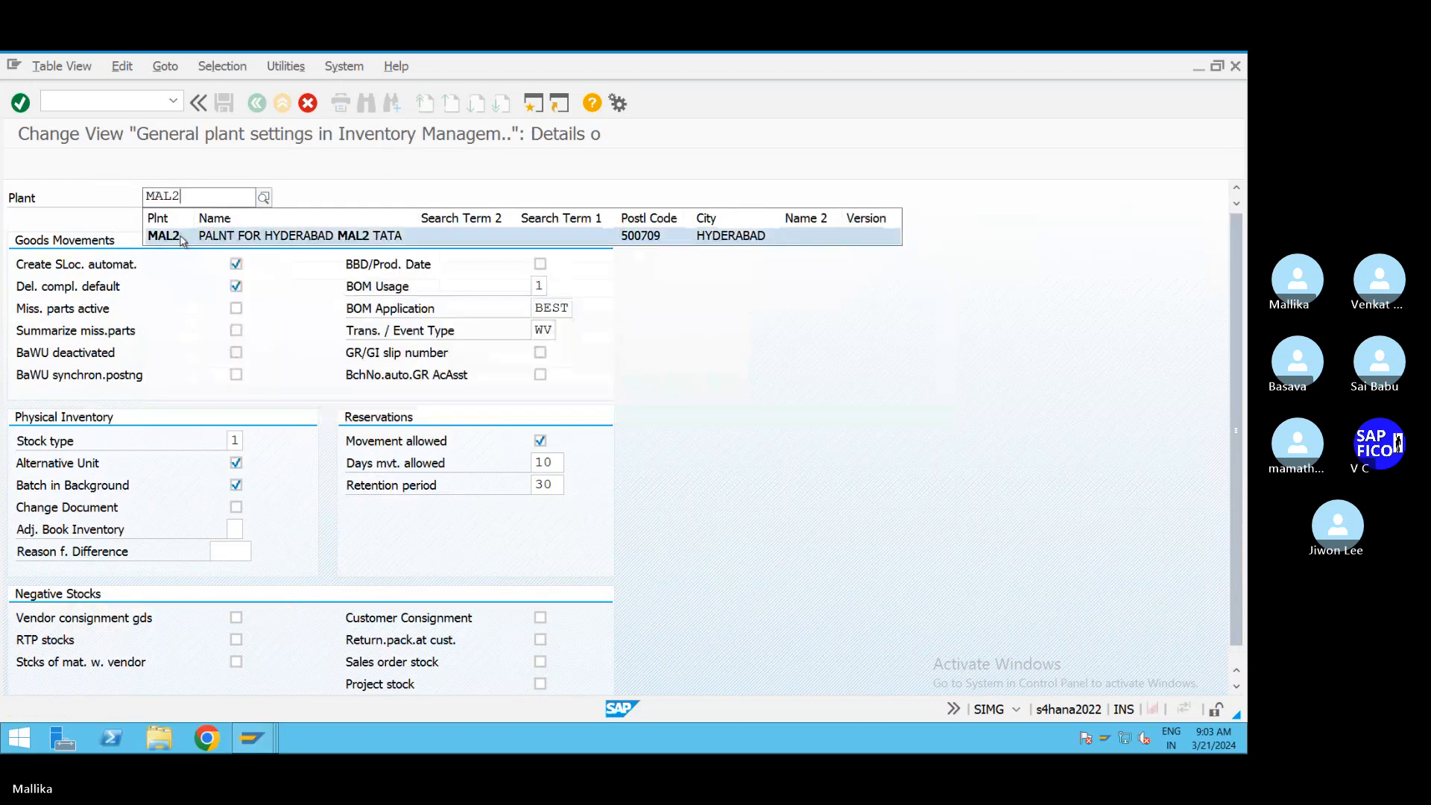
key(Return)
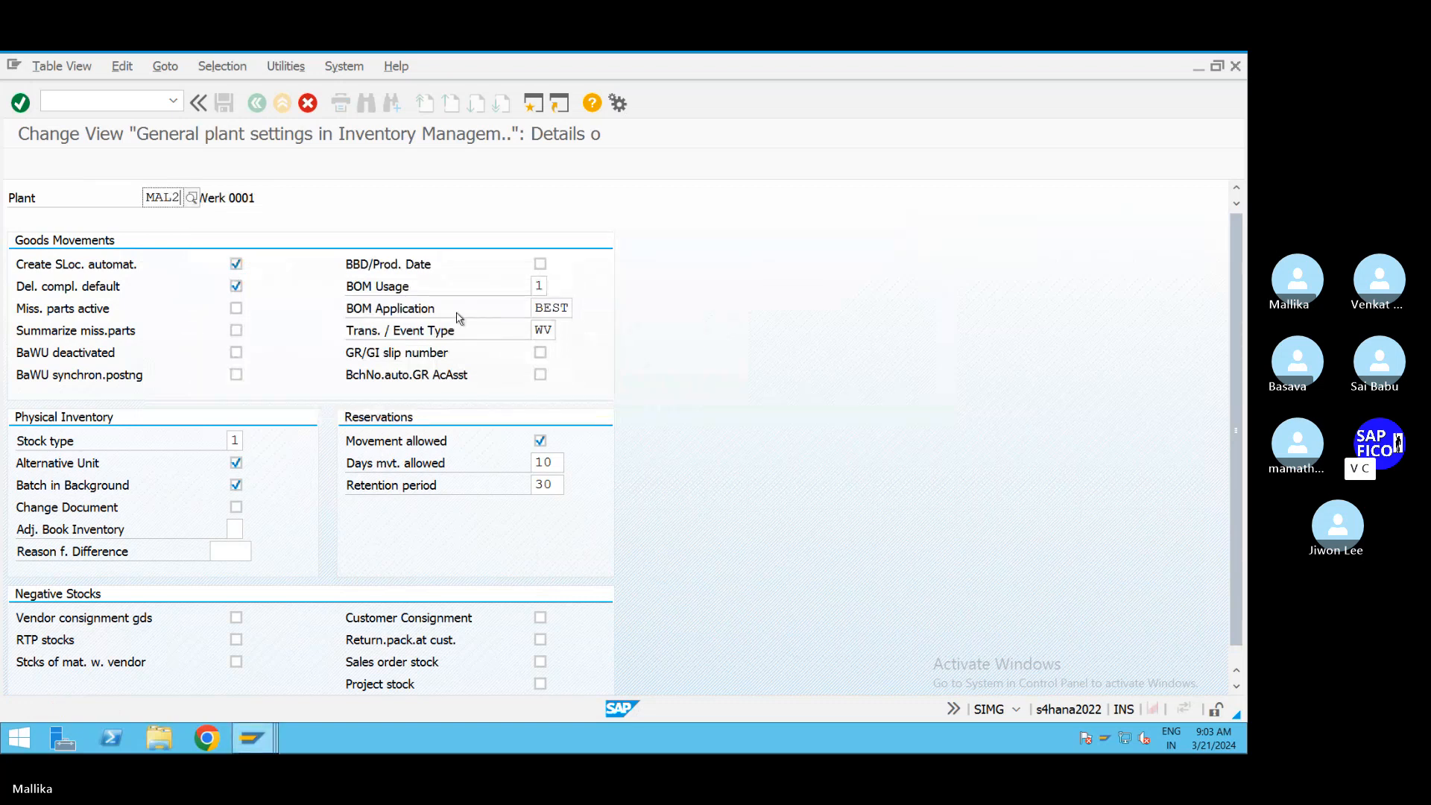
key(Return)
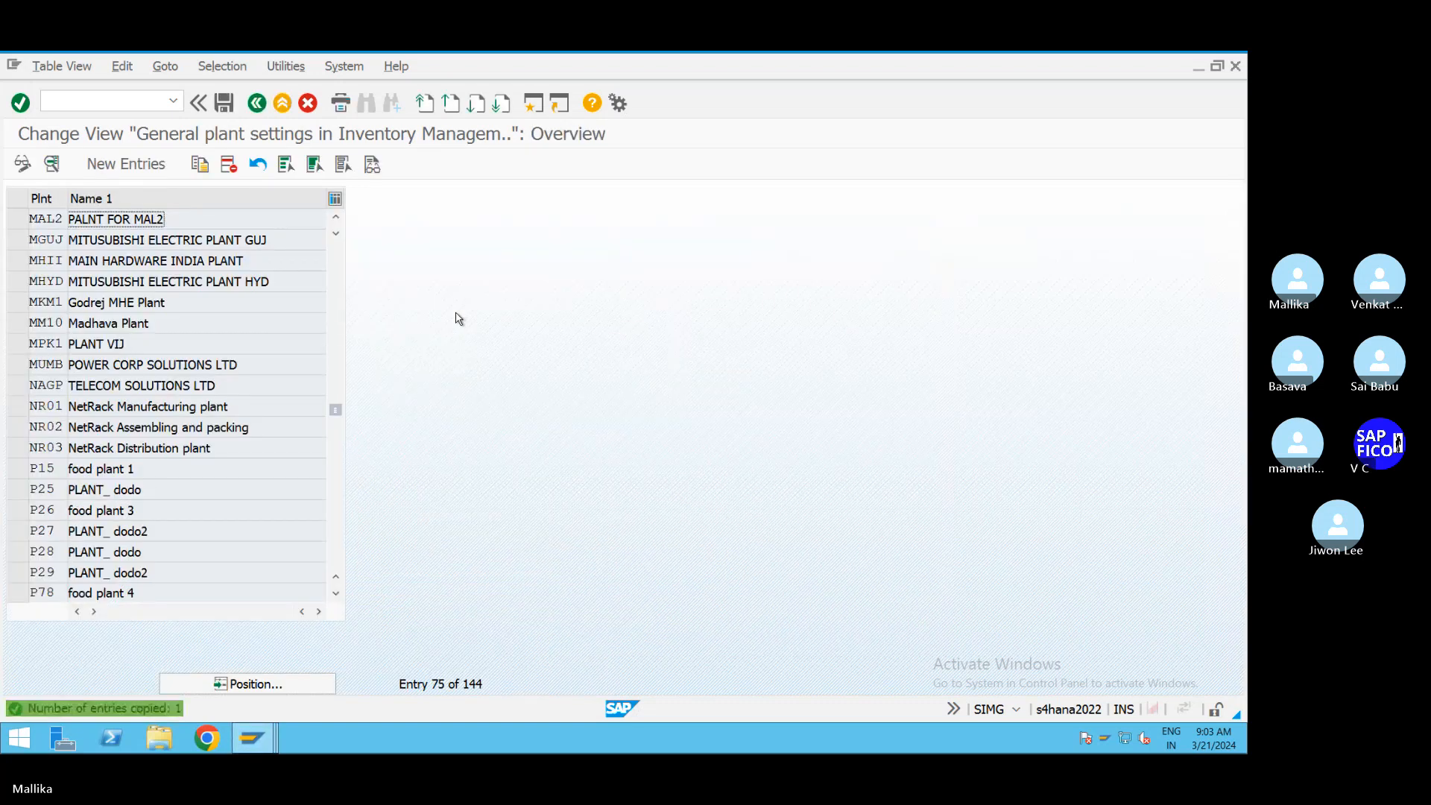
click(224, 105)
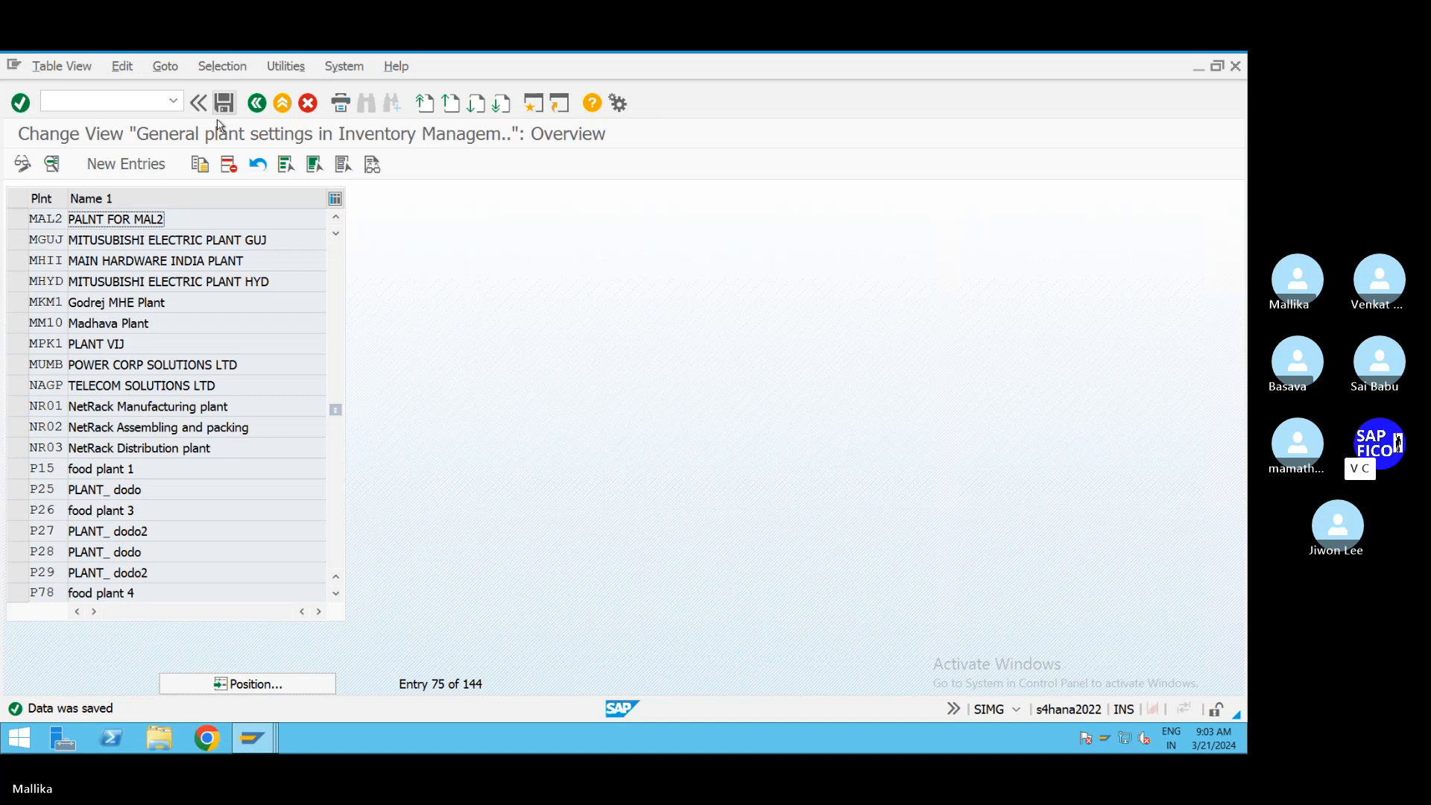
Step: Open the goods receipt transaction MIGO in the current session
click(80, 107)
text(/NMI)
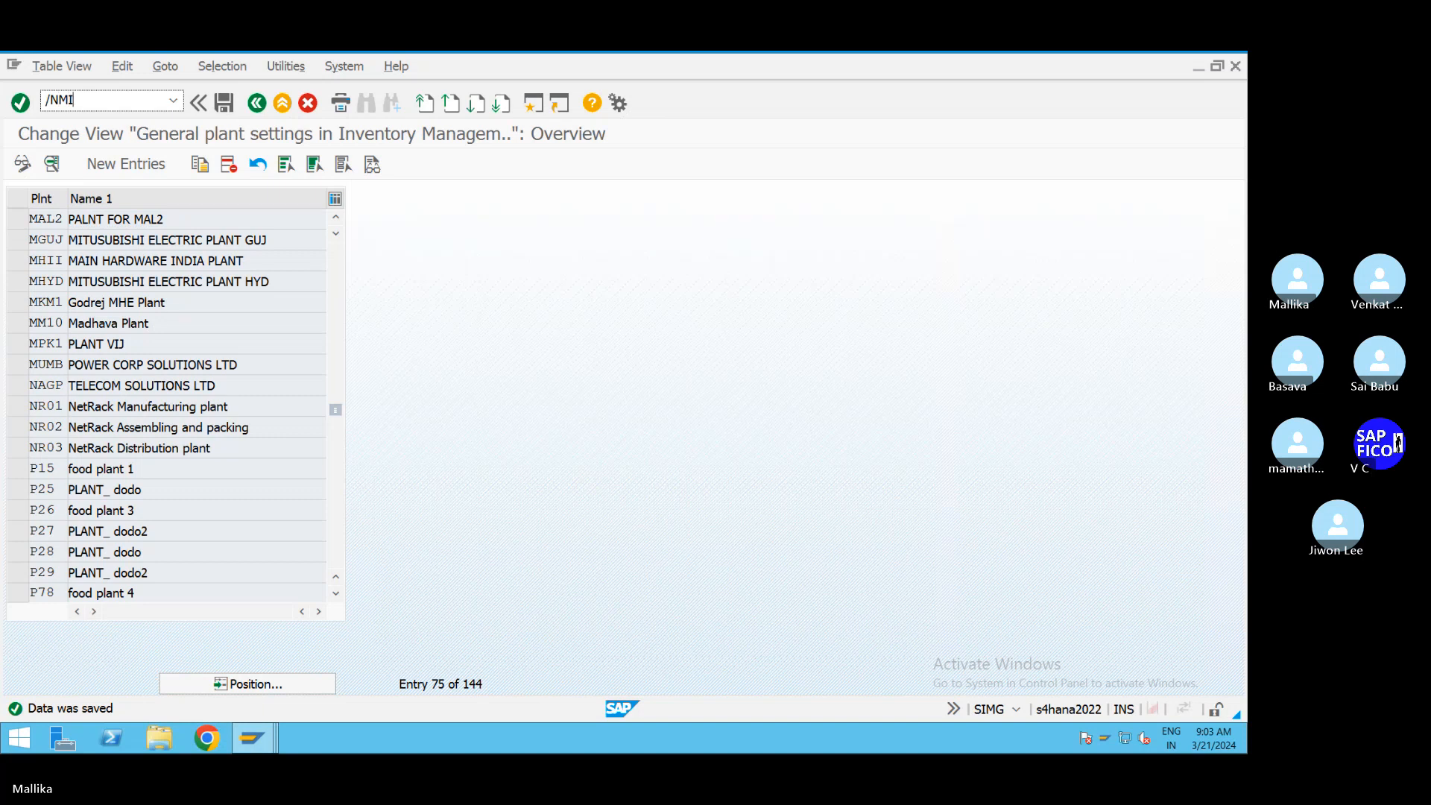
text(GO)
key(Return)
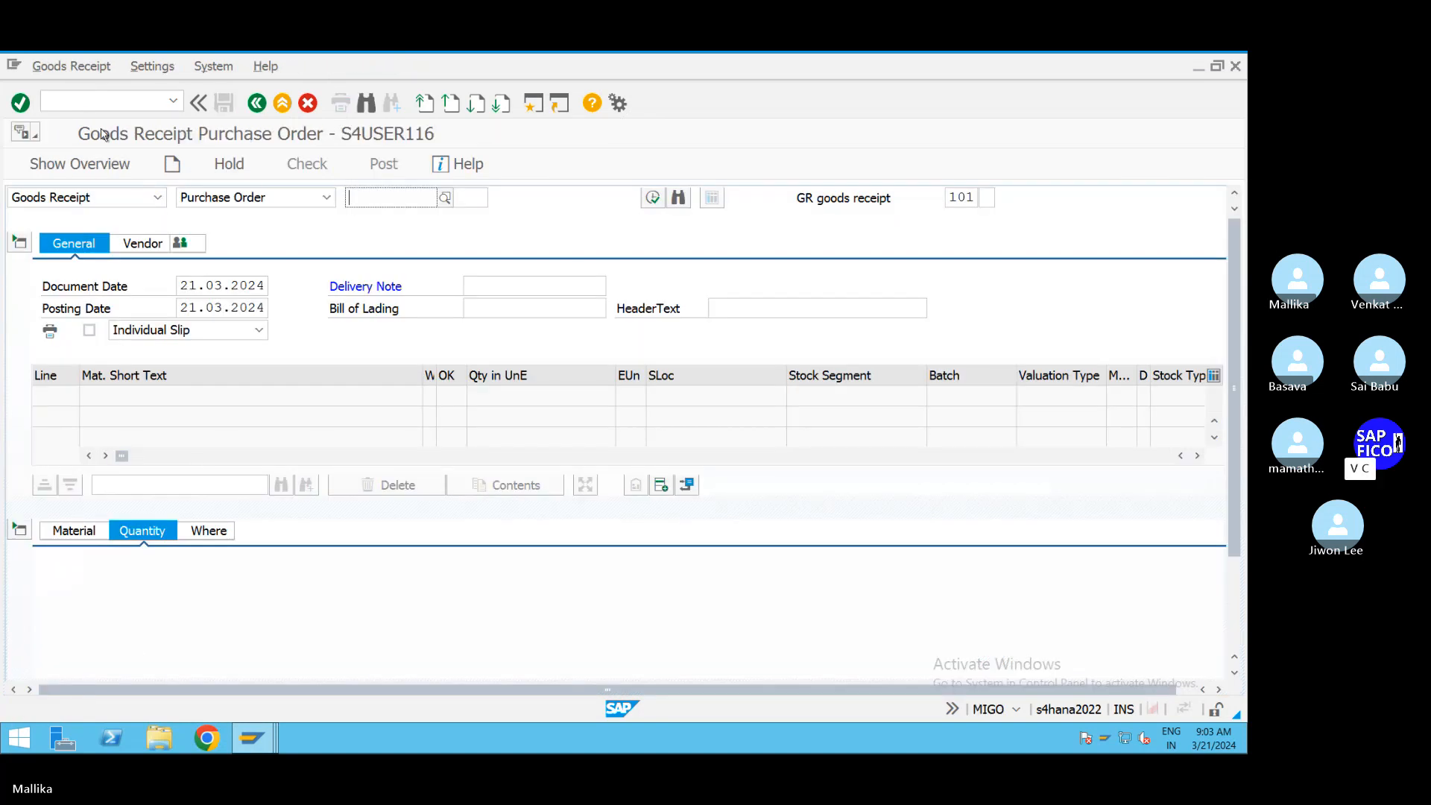
Step: Close the blank goods receipt session and one of the two other open goods receipt sessions
click(268, 736)
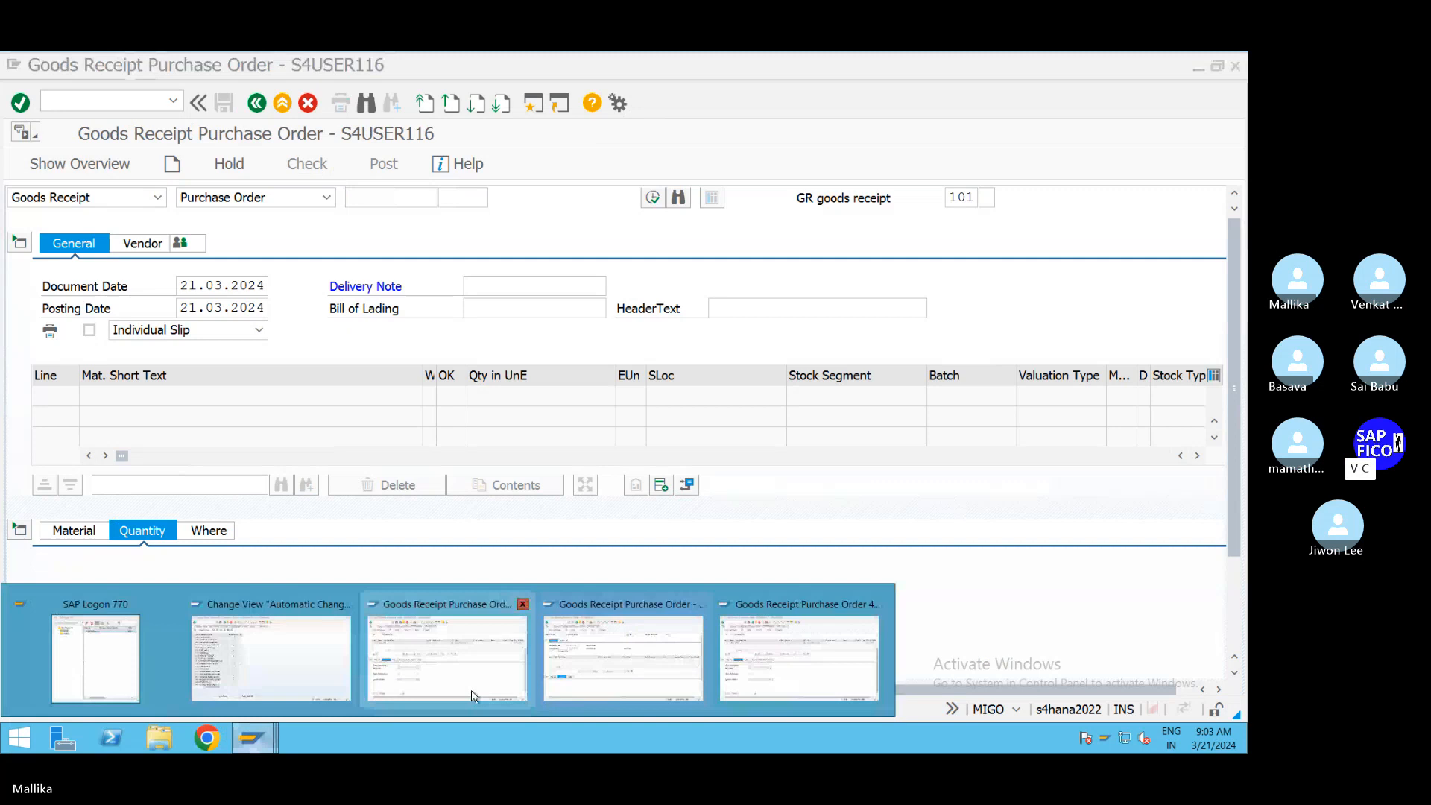
click(624, 681)
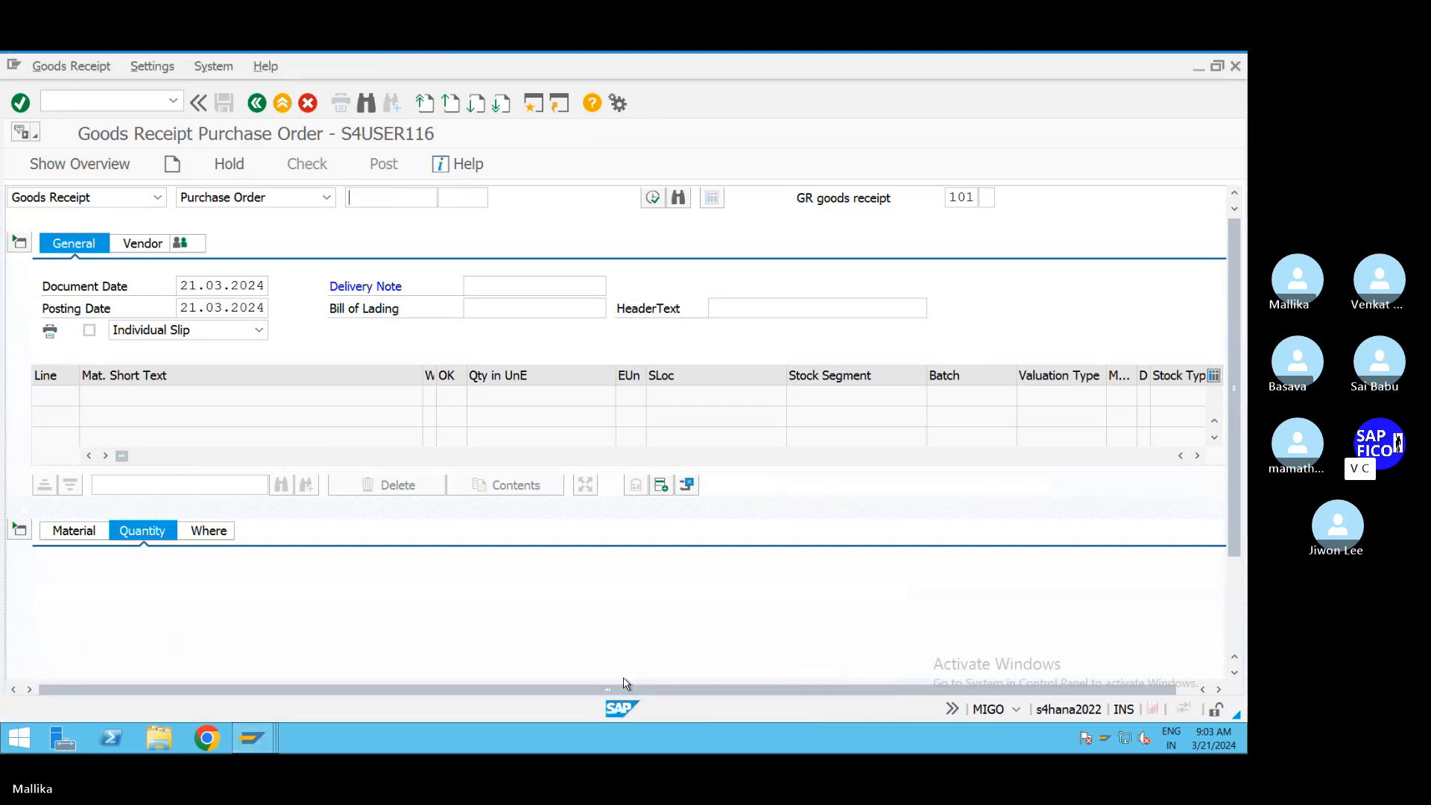
click(1235, 65)
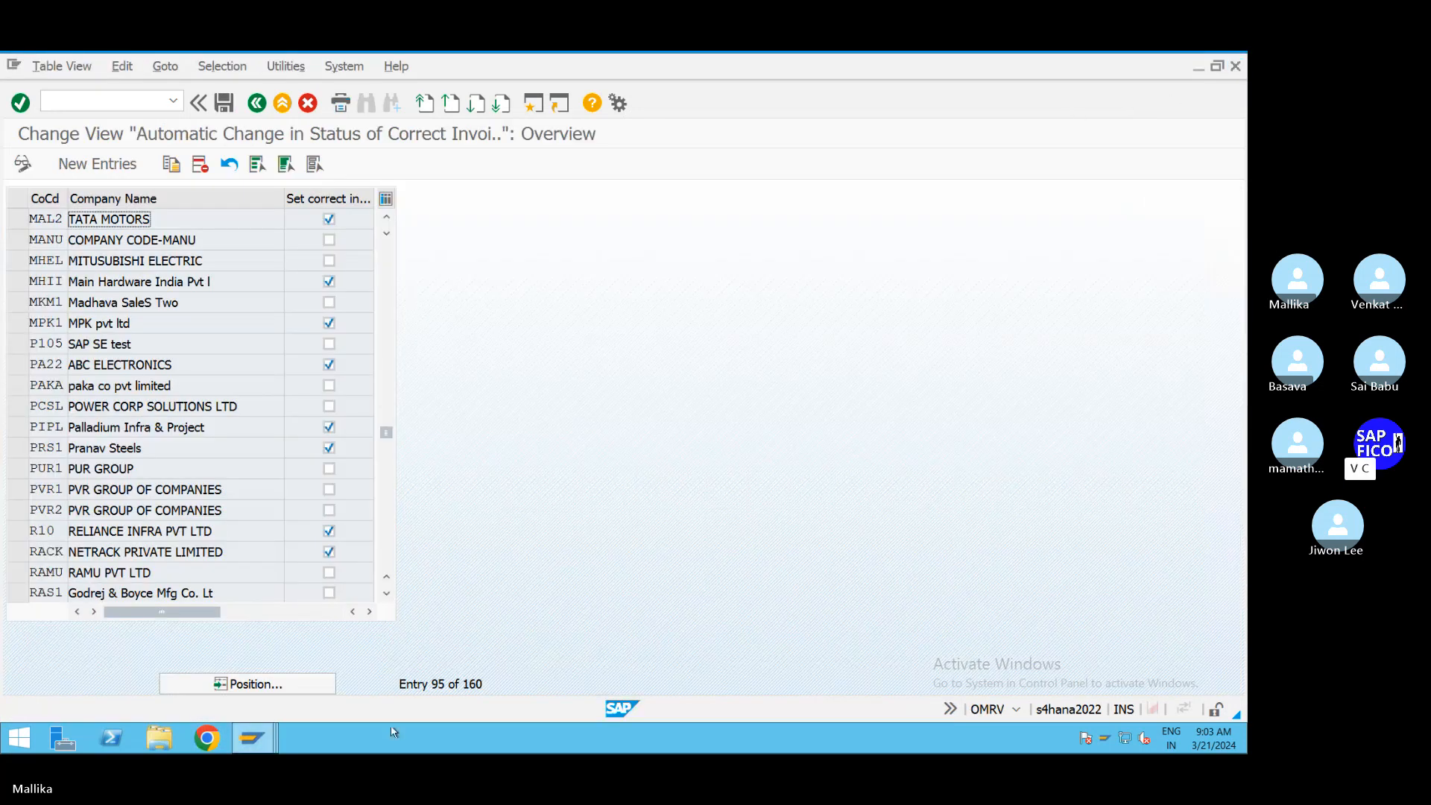
click(252, 738)
click(659, 671)
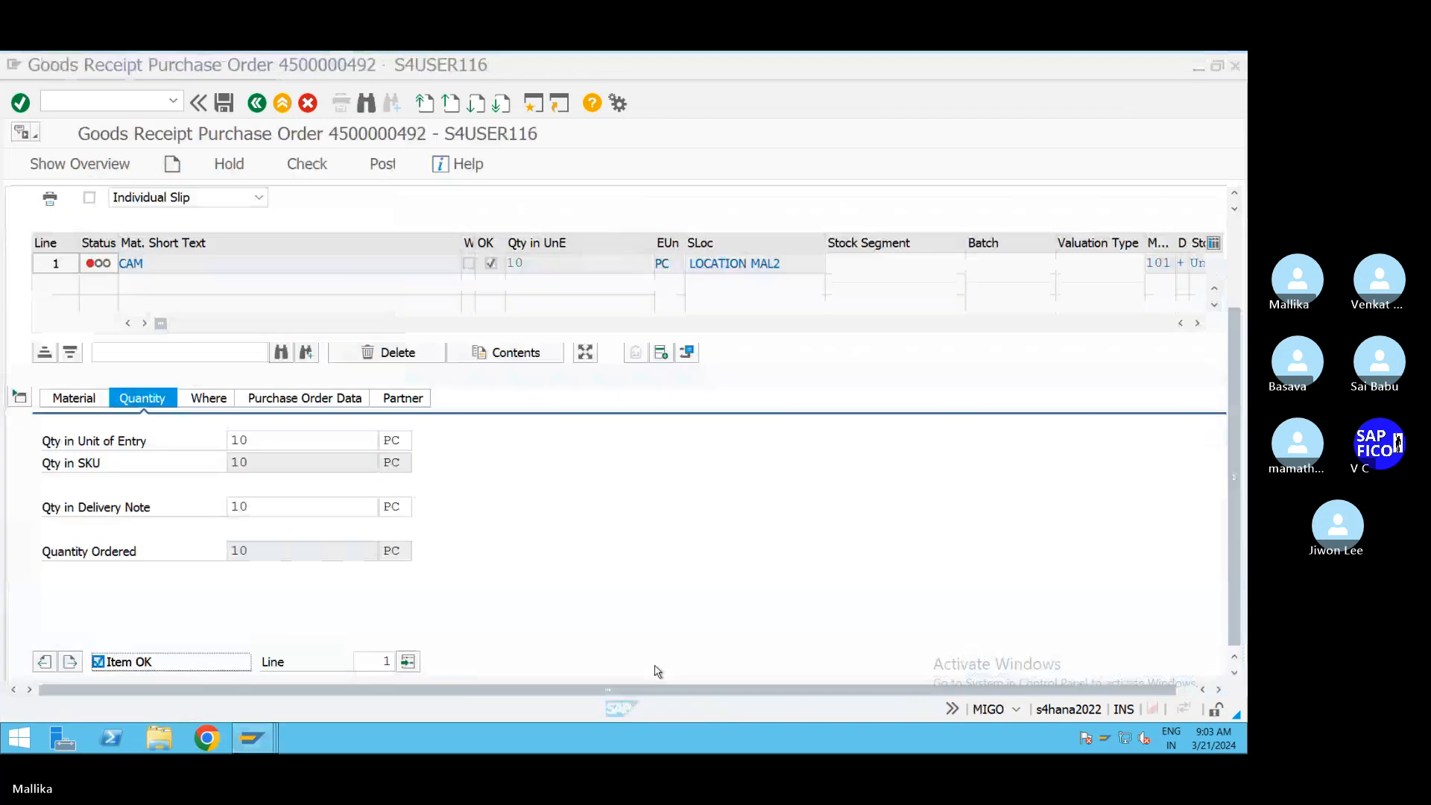
click(1234, 66)
Step: Switch to the remaining goods receipt session and restart transaction MIGO with an empty document
mouse_move(274, 743)
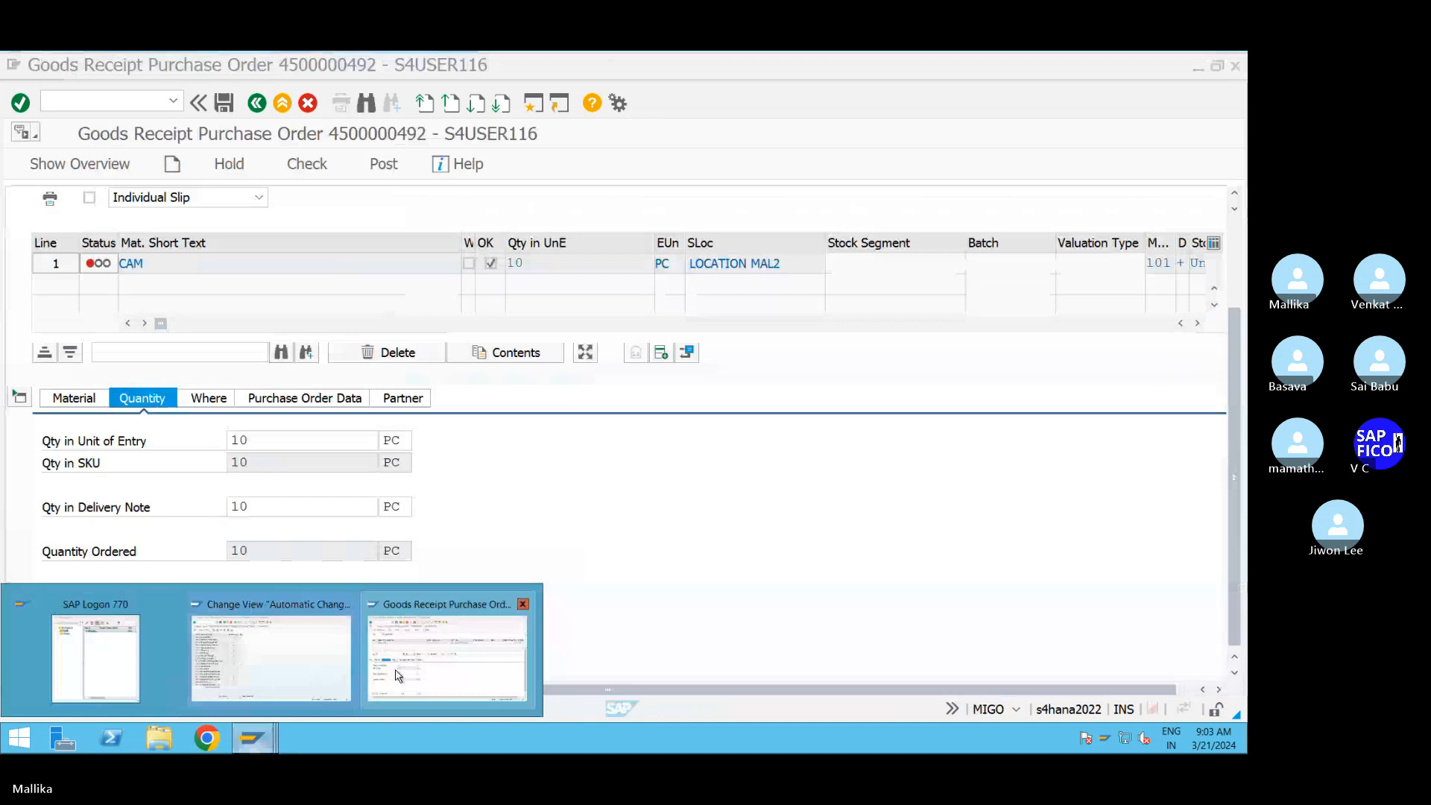
click(446, 656)
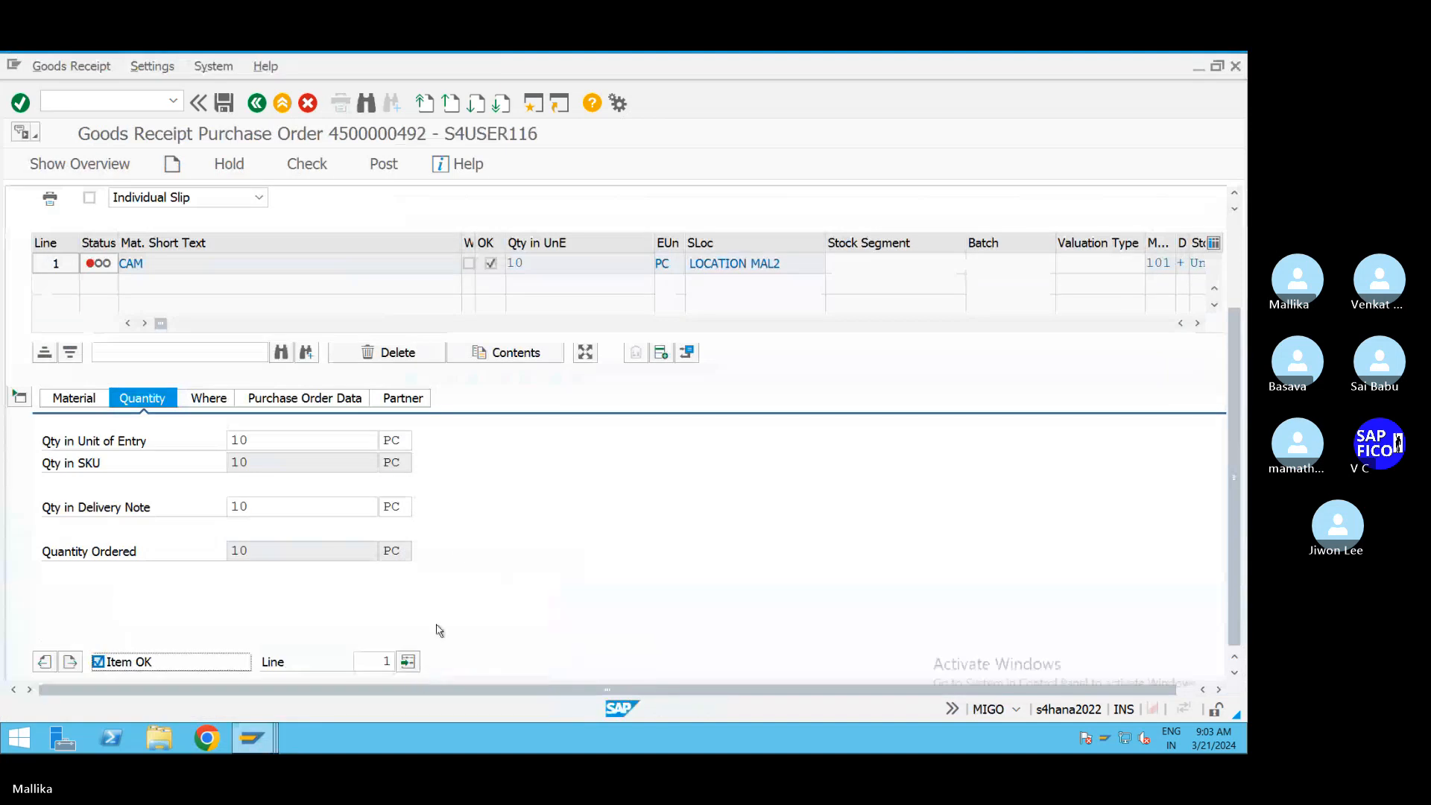
click(82, 101)
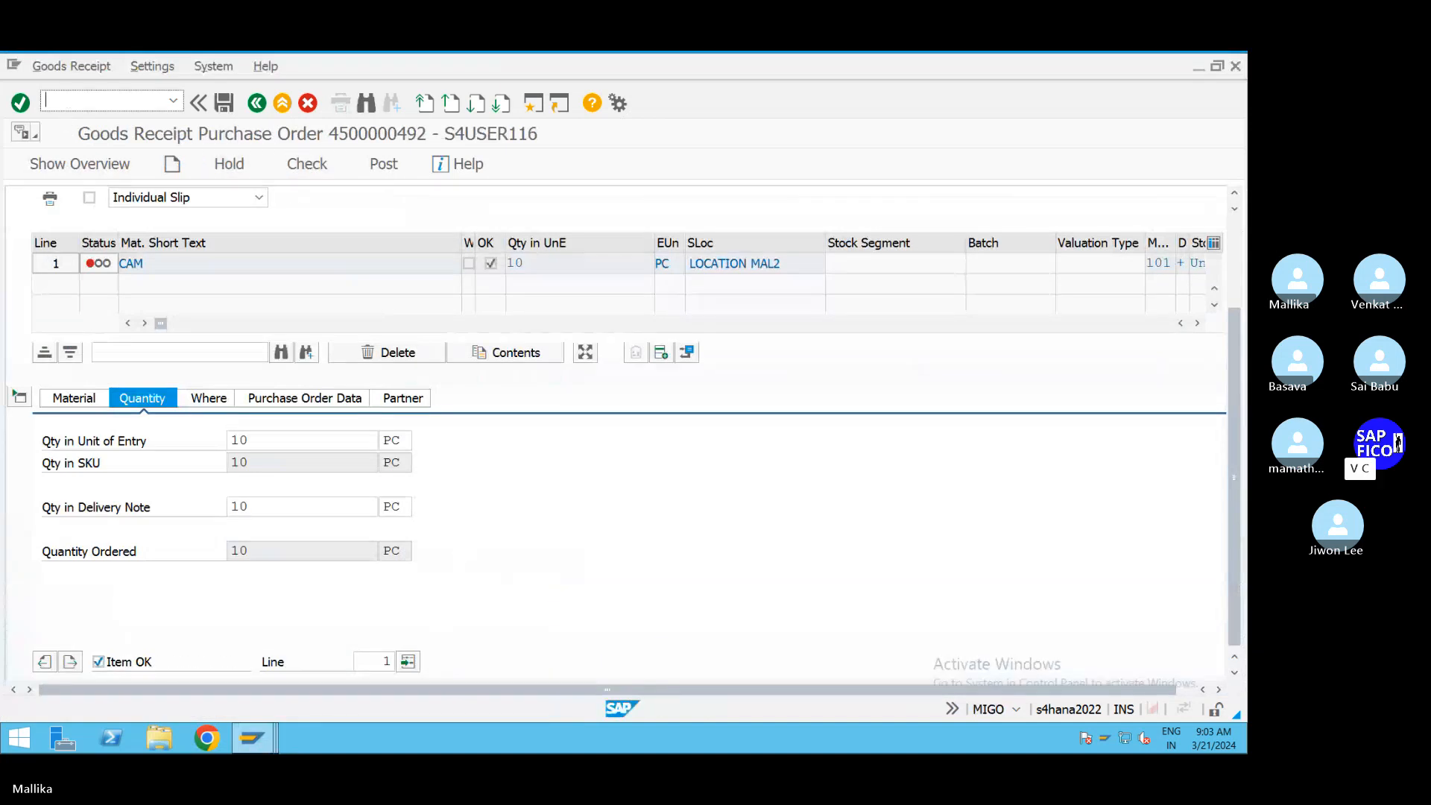
text(/NMID)
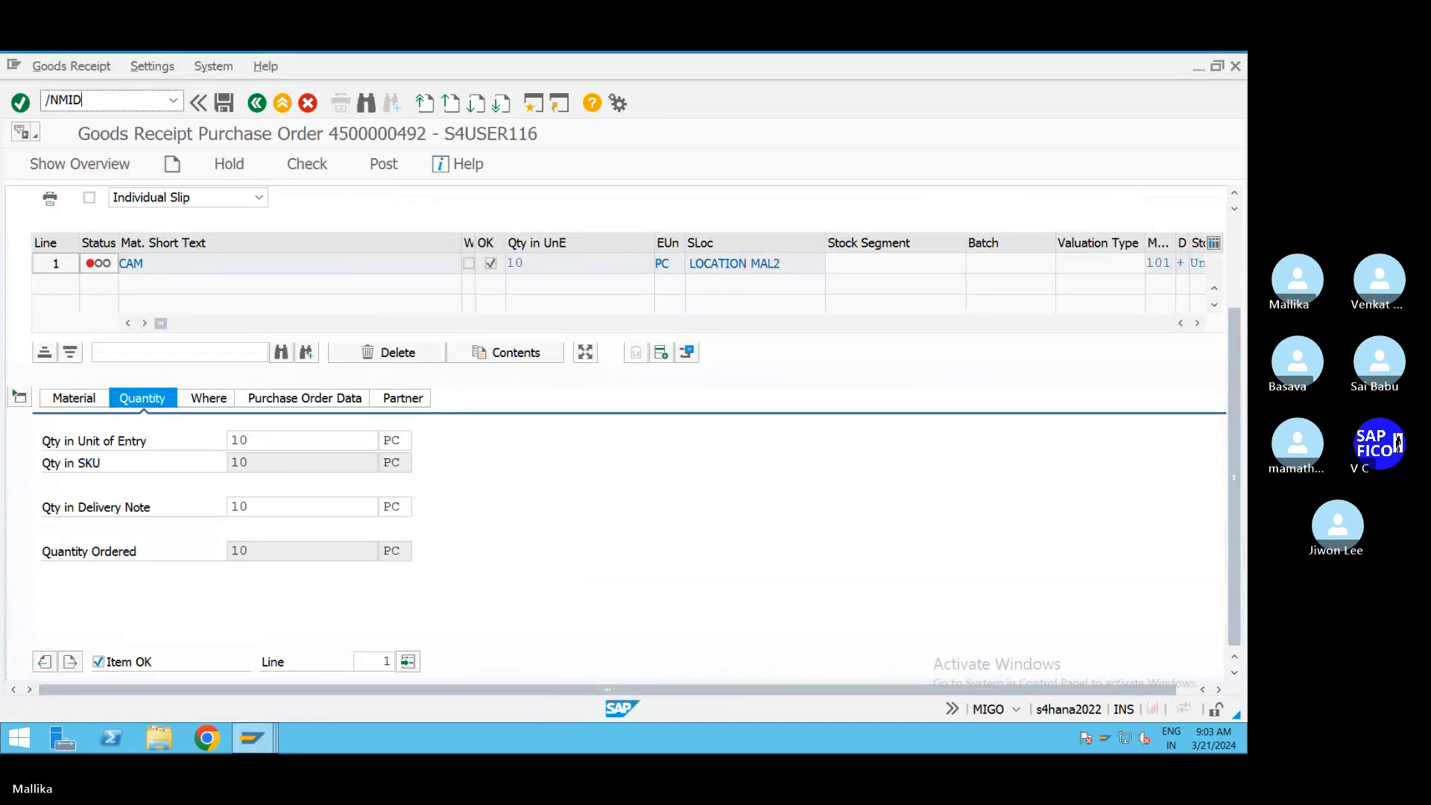
key(Return)
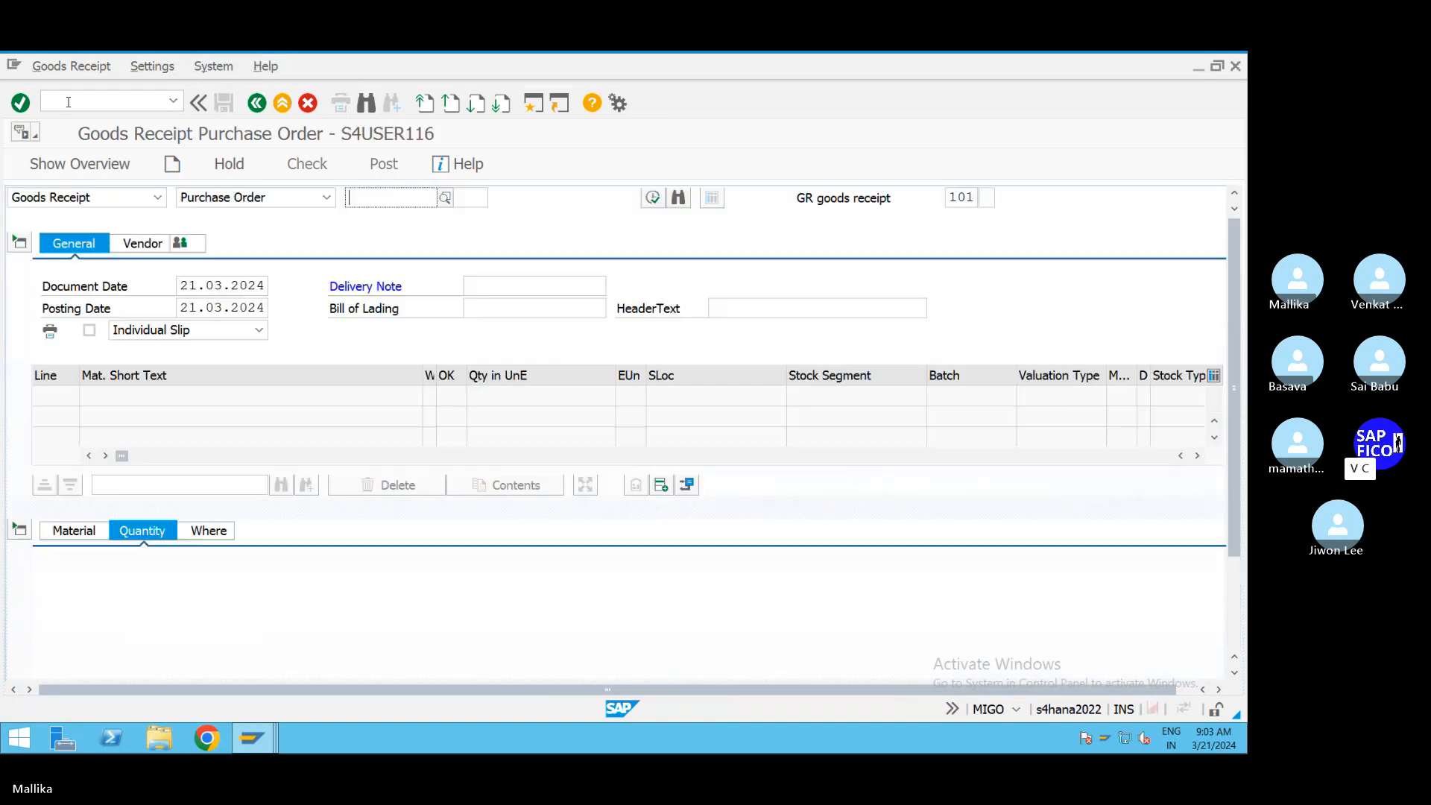
Step: Load the previously used purchase order for goods receipt with PC as the delivery note
click(387, 197)
click(390, 218)
click(507, 289)
text(PC)
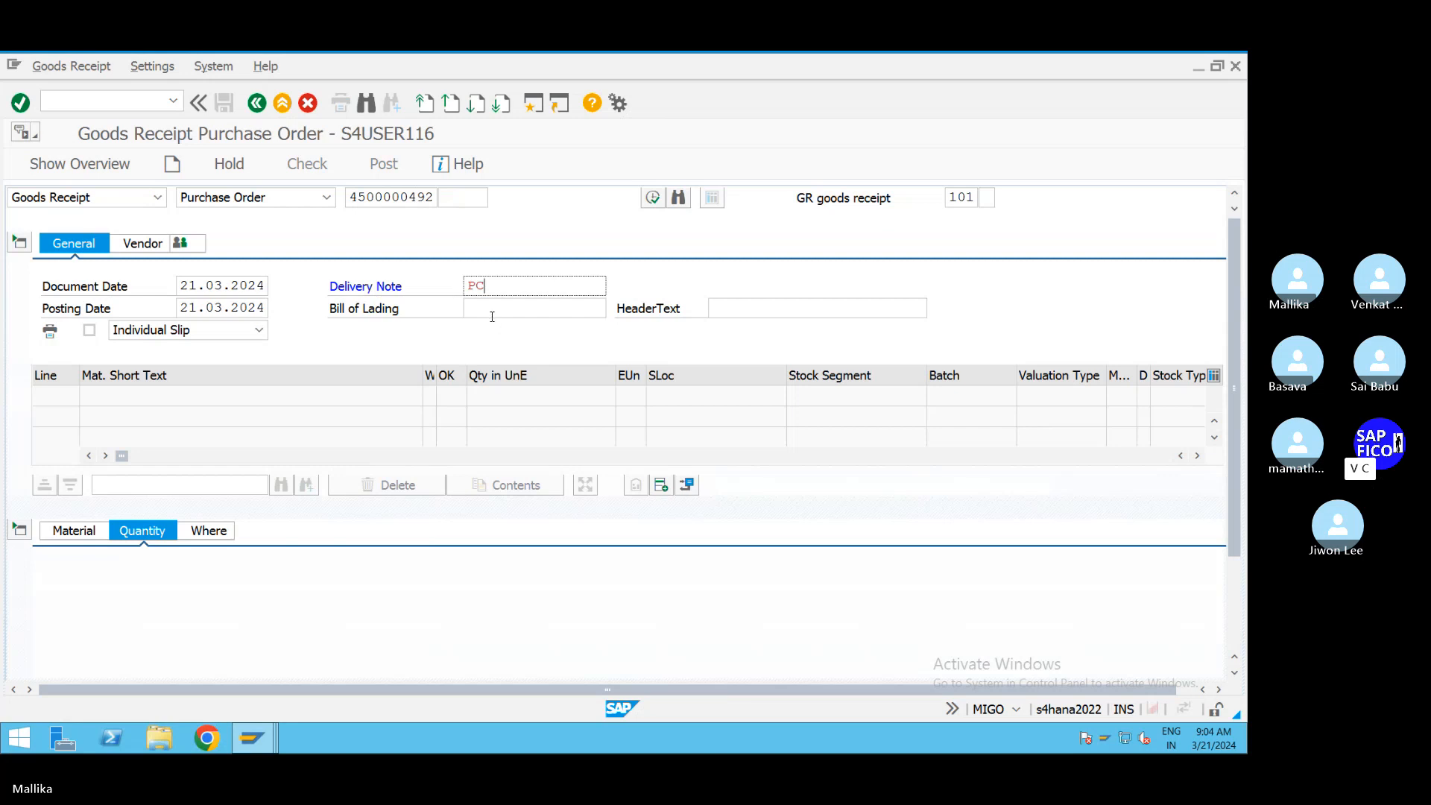
key(Return)
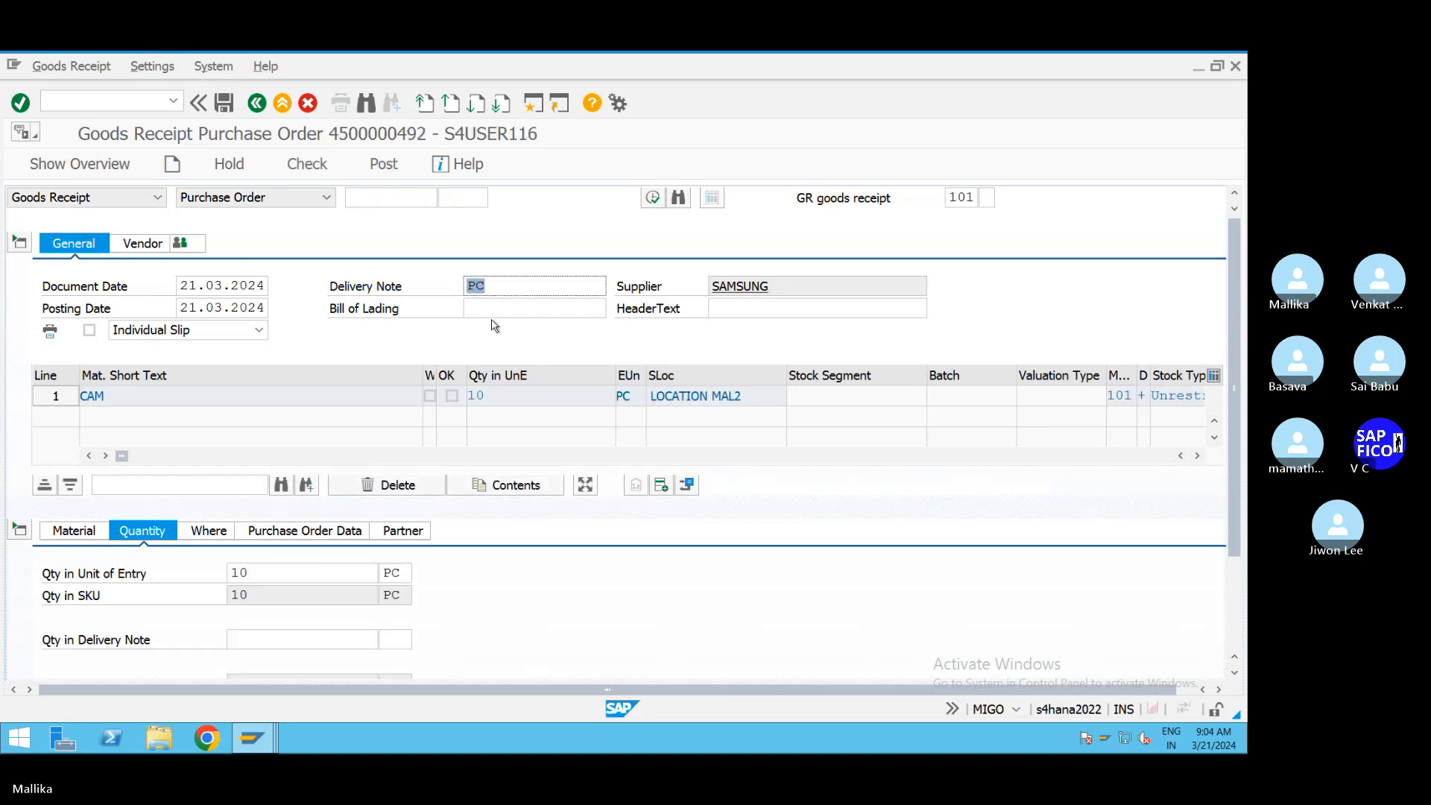
Step: Set the quantity in delivery note of the CAM item to 10 PC
click(245, 639)
text(10)
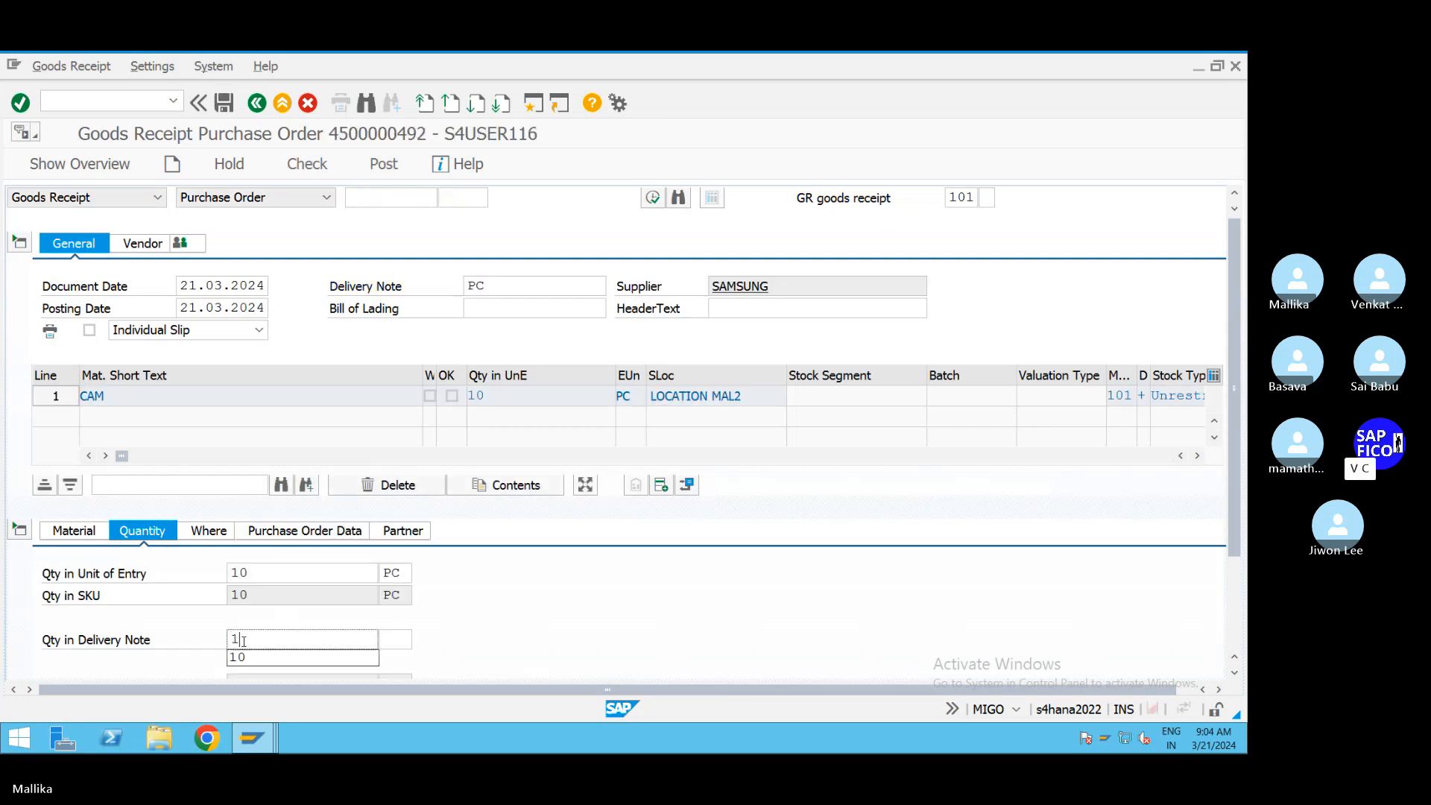
click(399, 640)
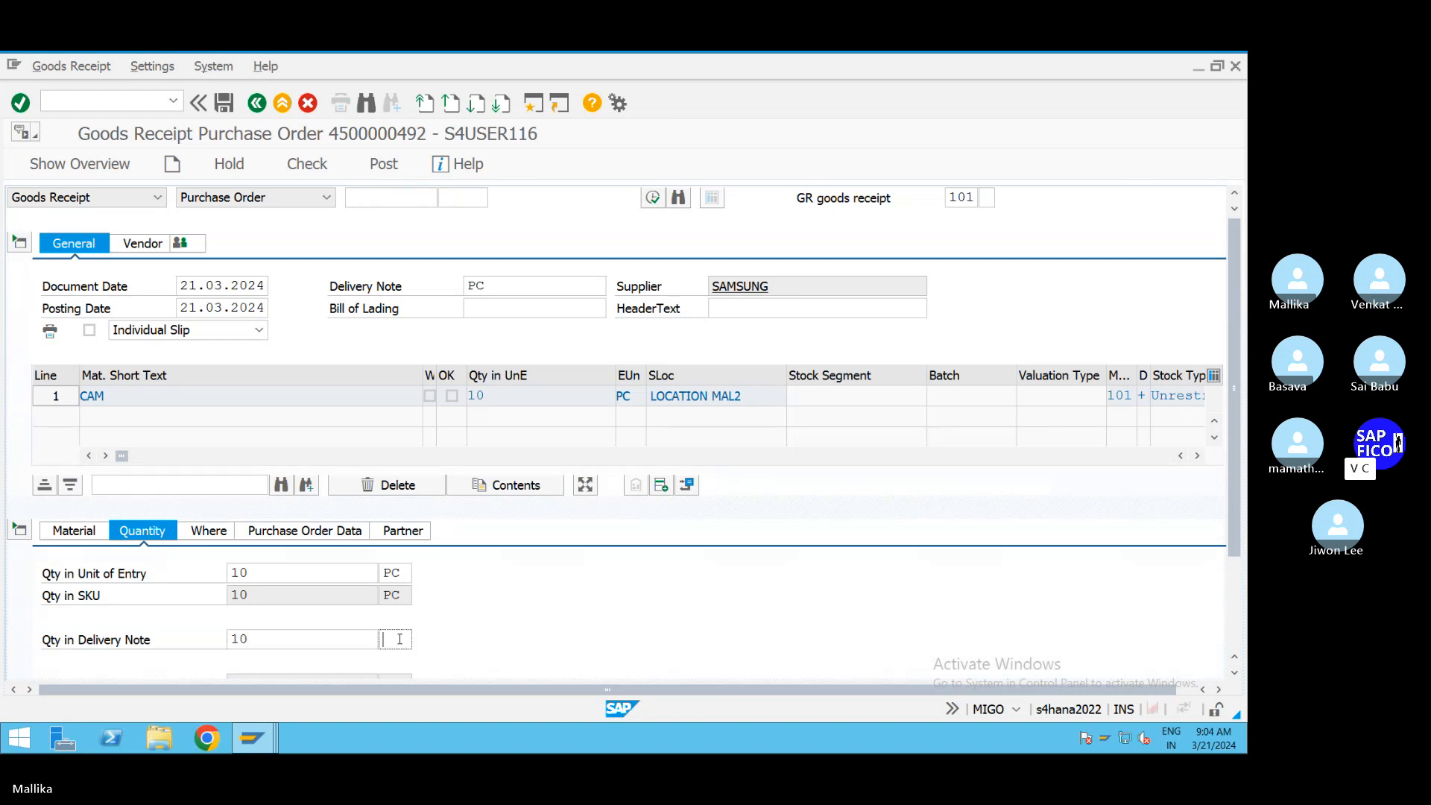
text(PC)
scroll(1241, 541, down, 2)
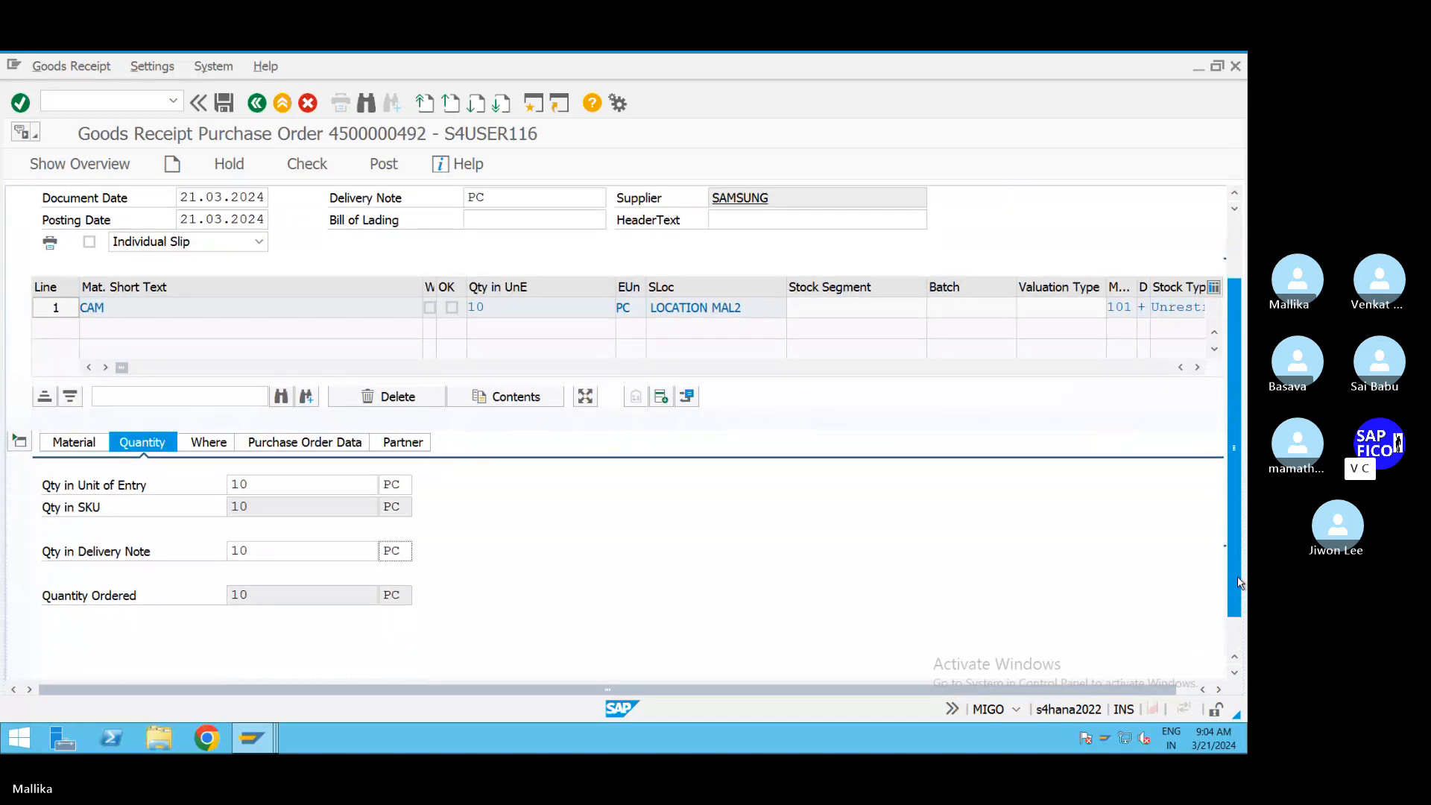
scroll(1241, 541, down, 1)
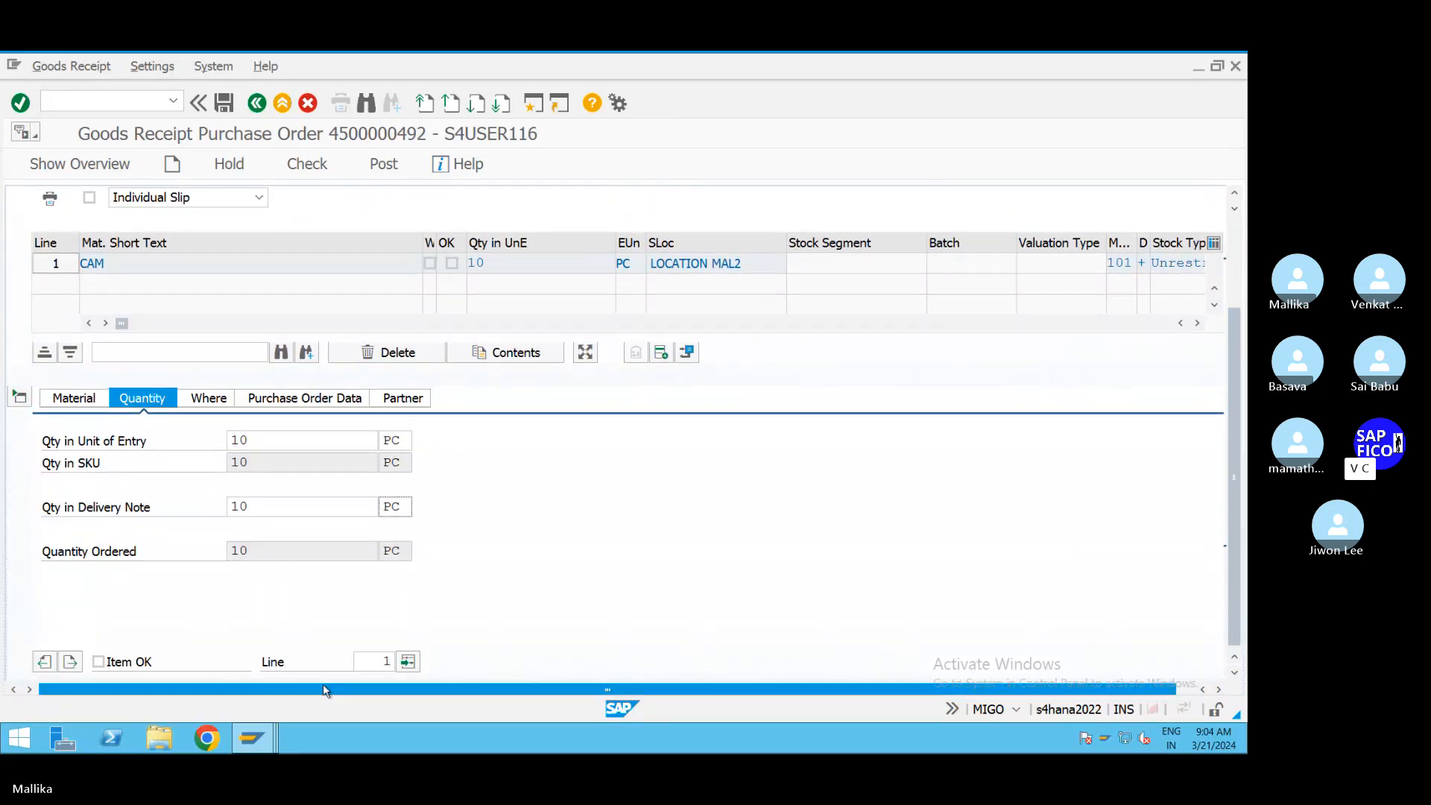
Step: Mark the CAM item as OK, then check and post the goods receipt
click(120, 666)
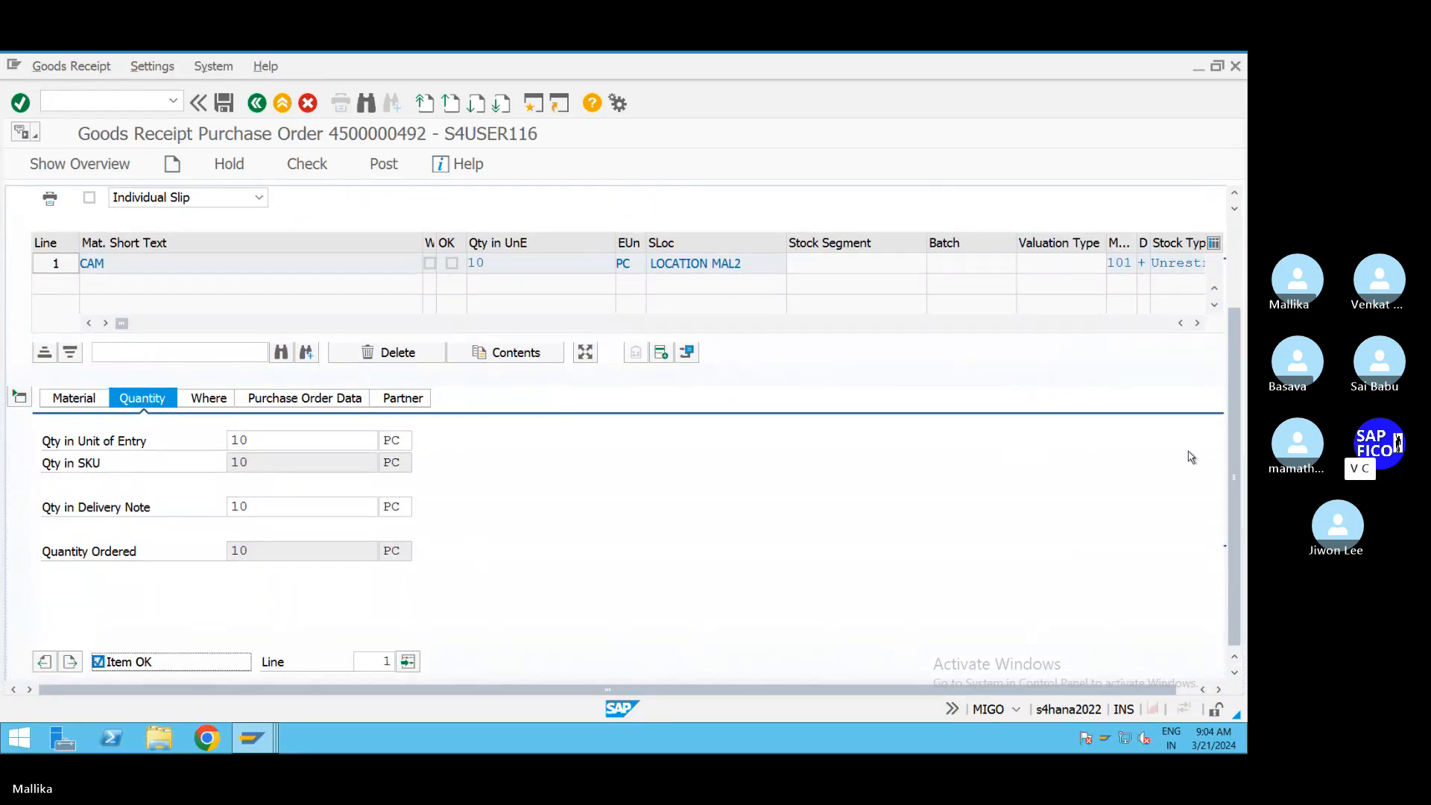
scroll(1231, 477, up, 3)
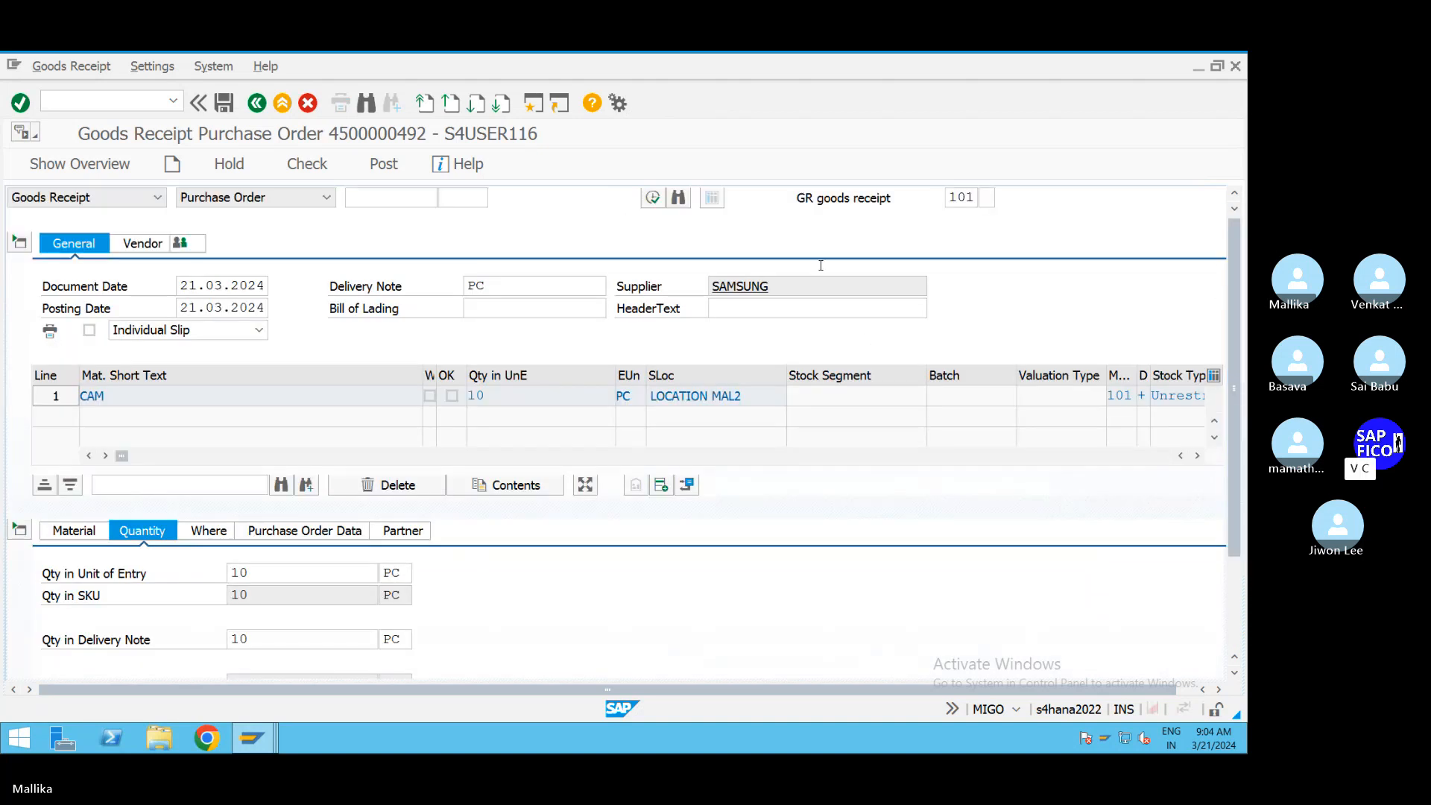
click(306, 167)
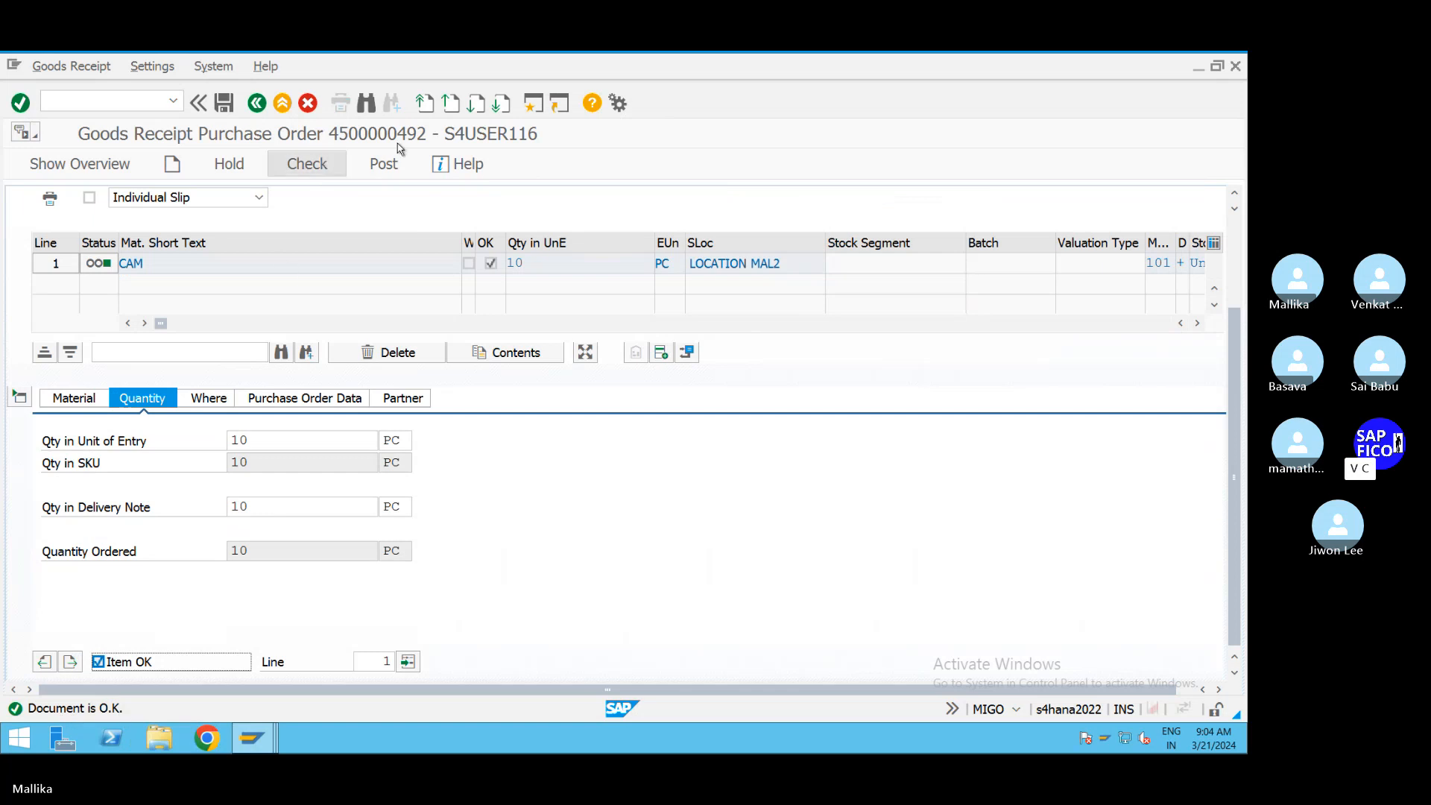
click(387, 165)
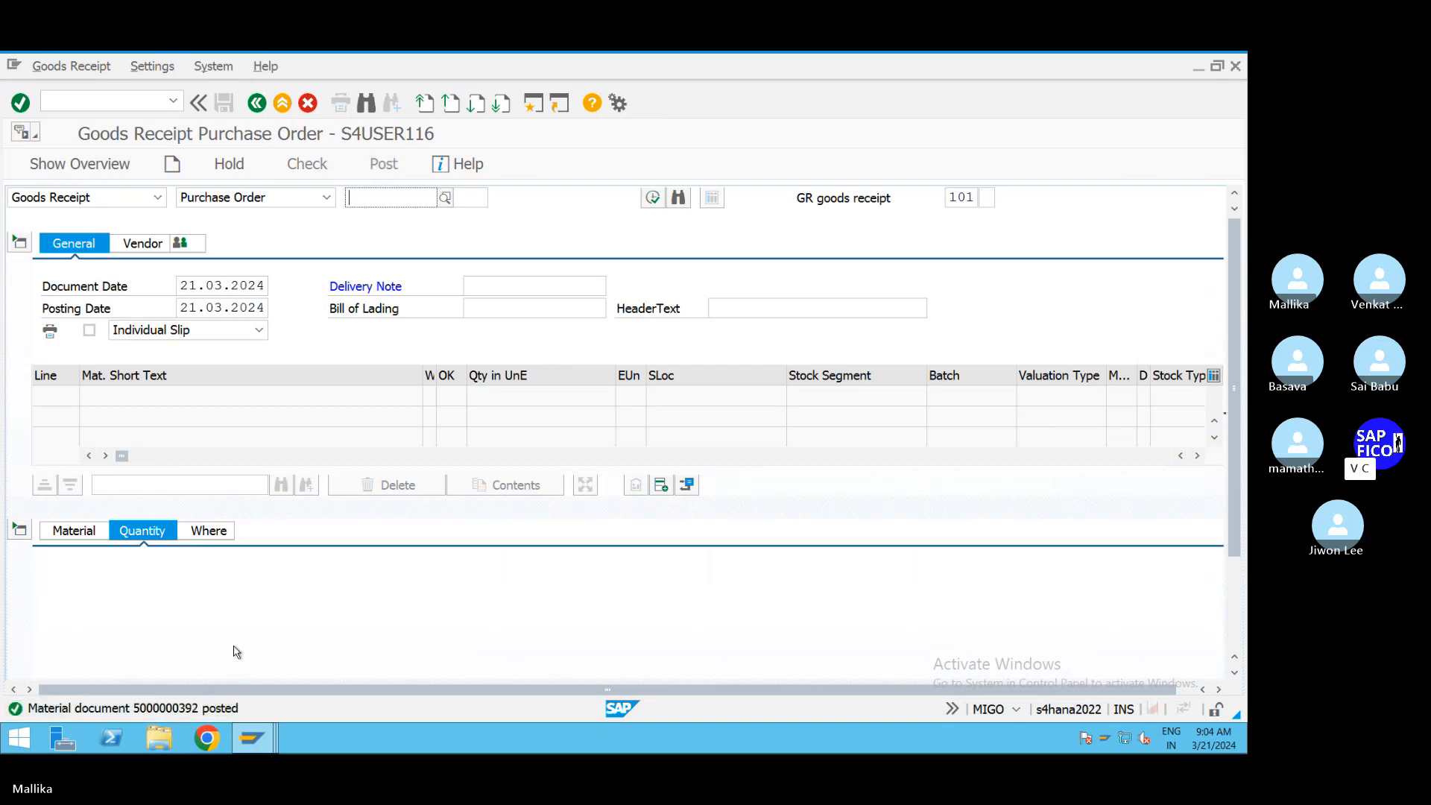
Step: Copy the material document number from the details of the posting message and close the details
click(15, 711)
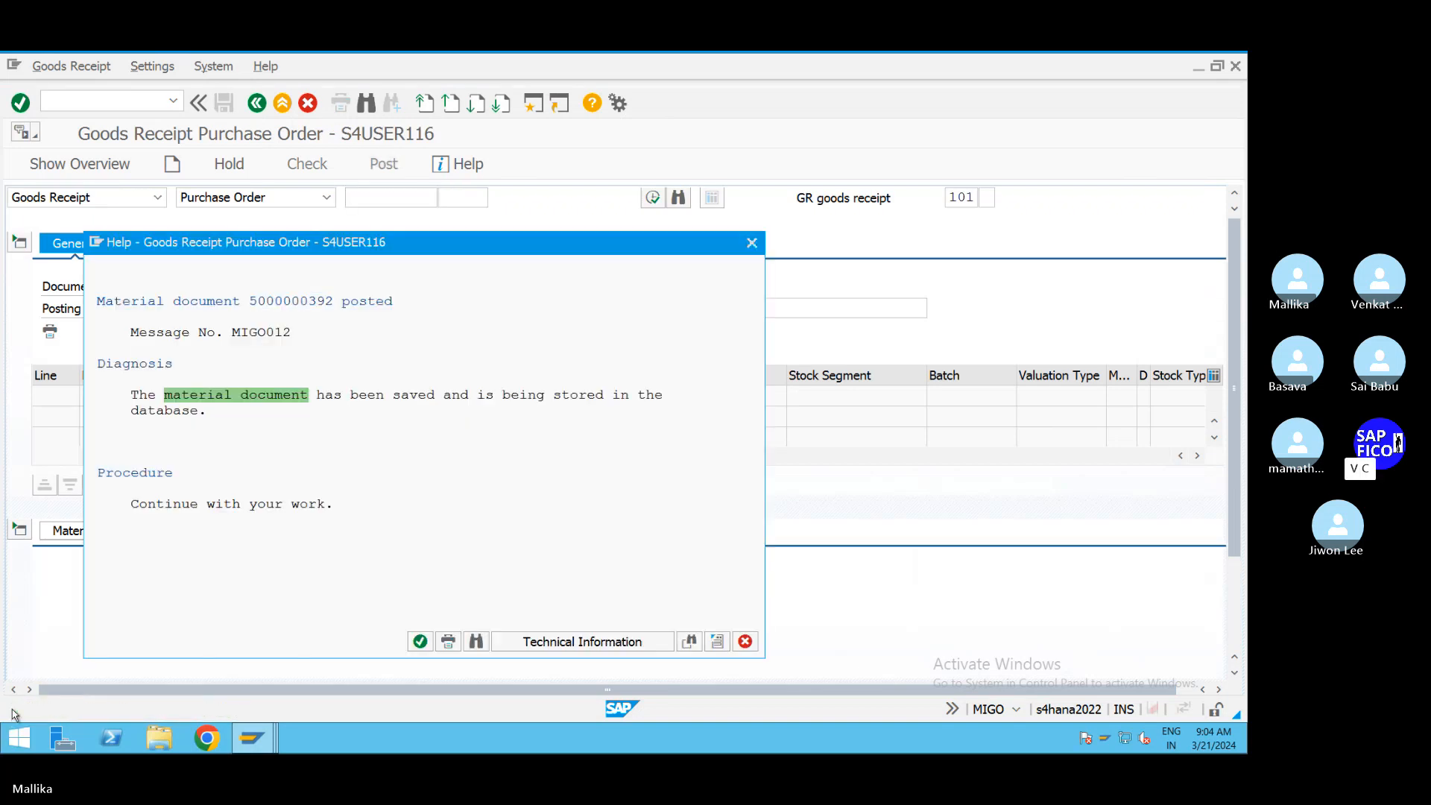
click(420, 642)
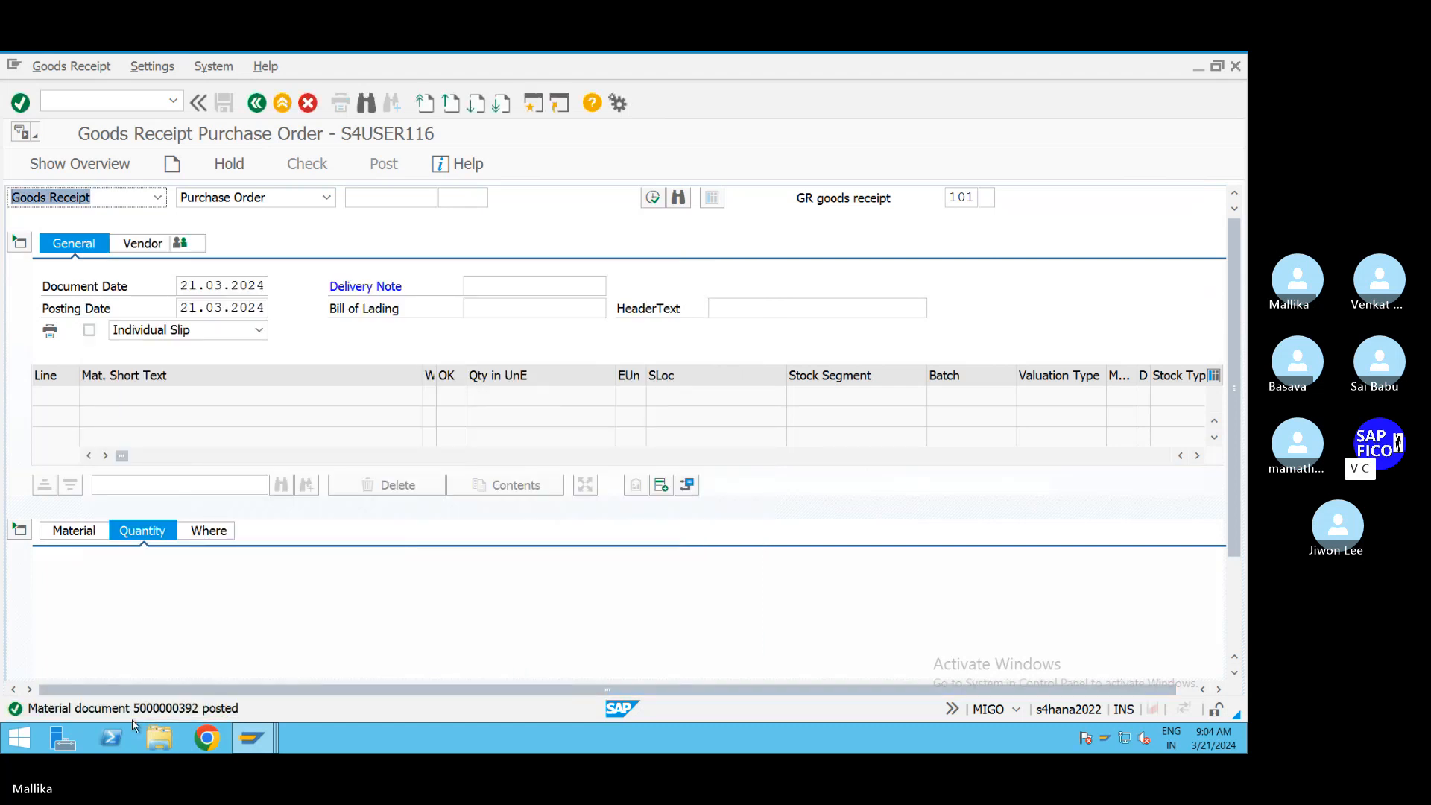
click(13, 712)
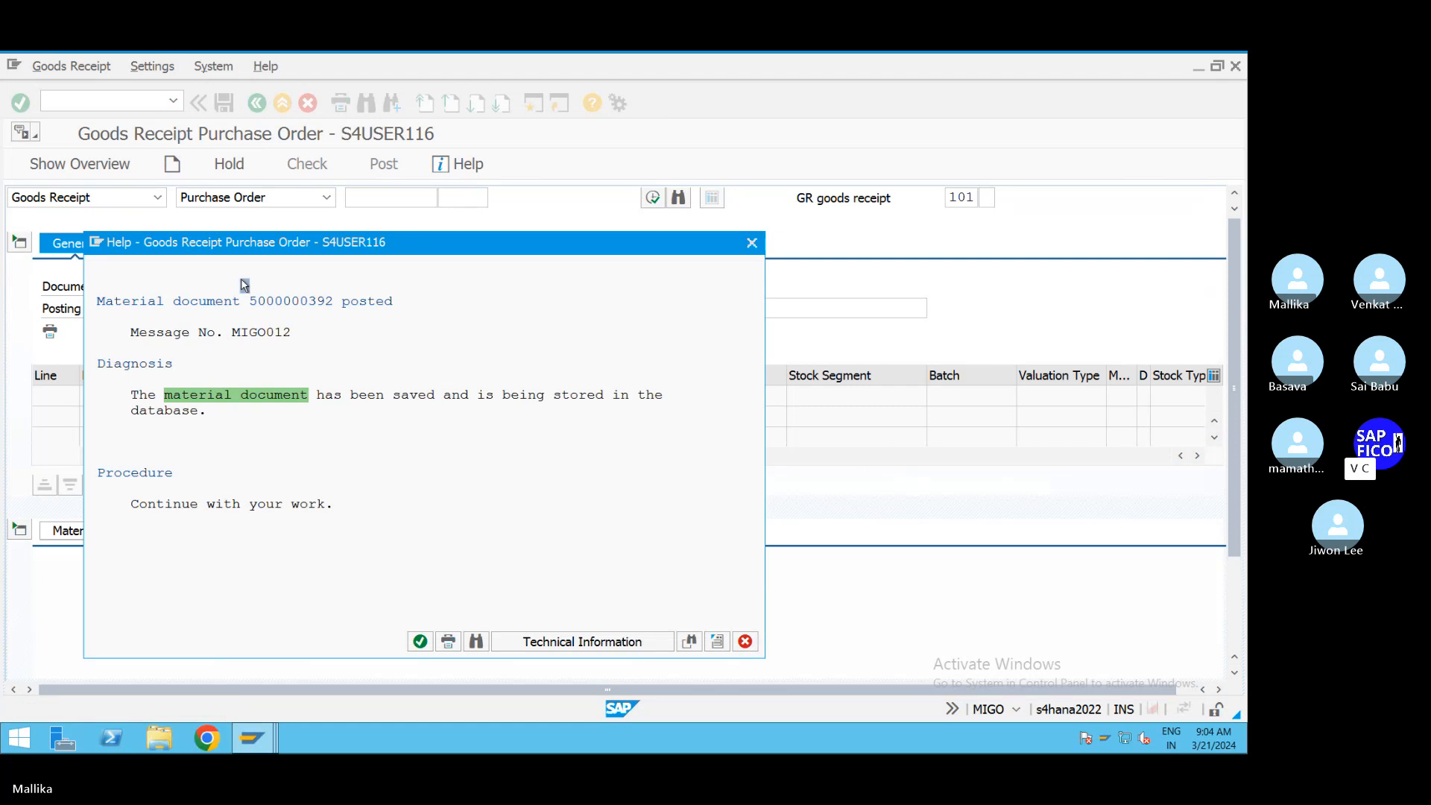
drag(242, 280, 333, 316)
key(ctrl+c)
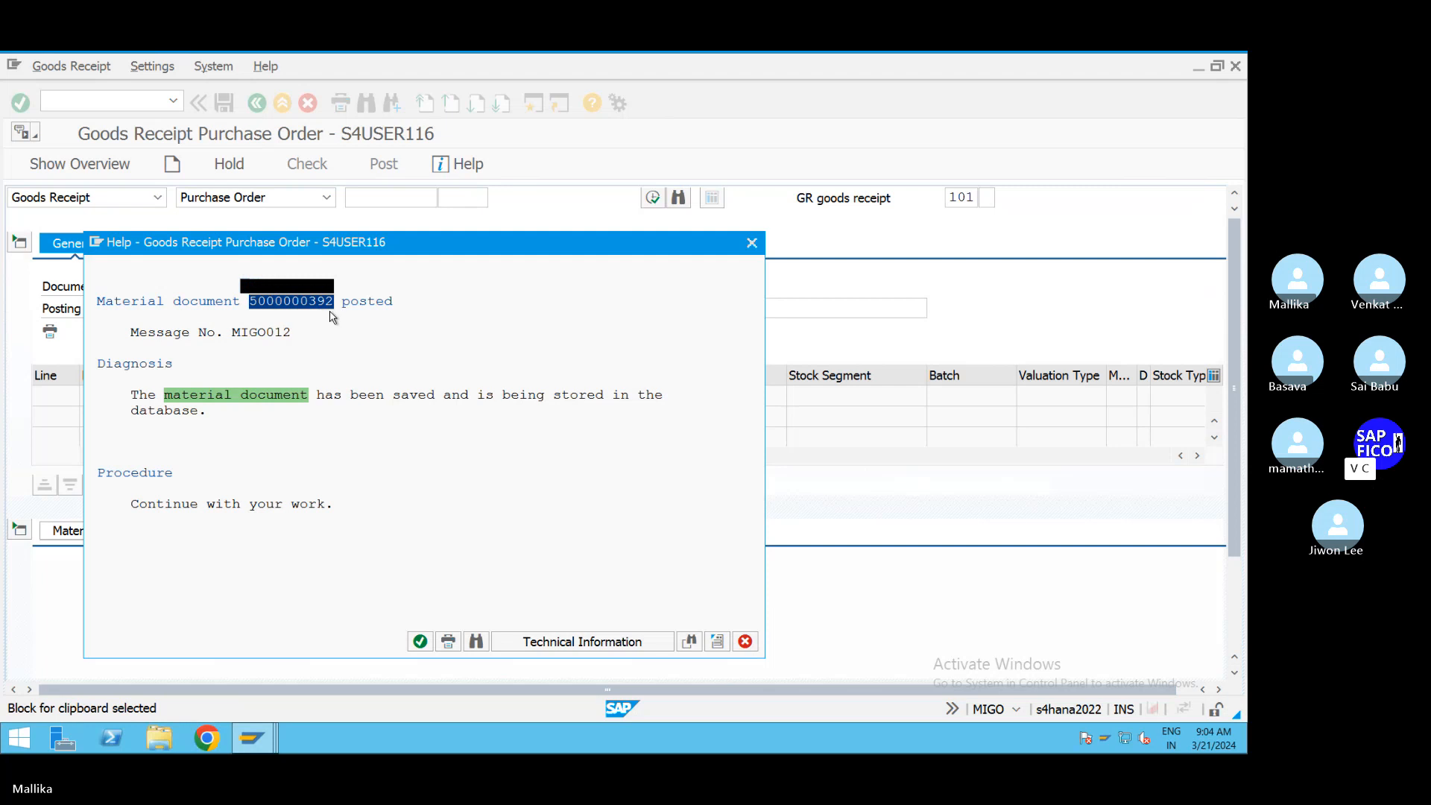
click(420, 642)
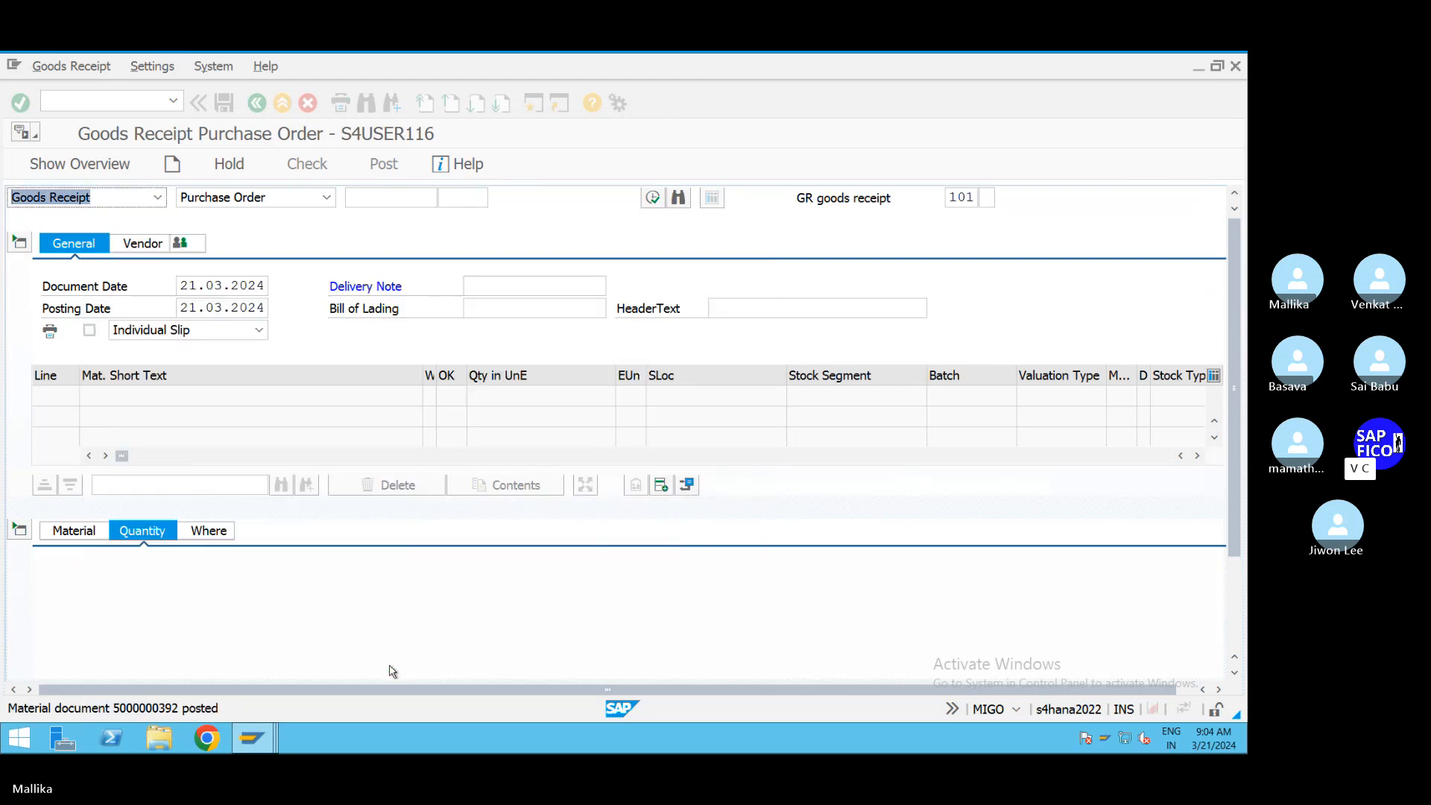
Step: Switch to Skype and send the copied material document number in the meeting chat
mouse_move(1087, 63)
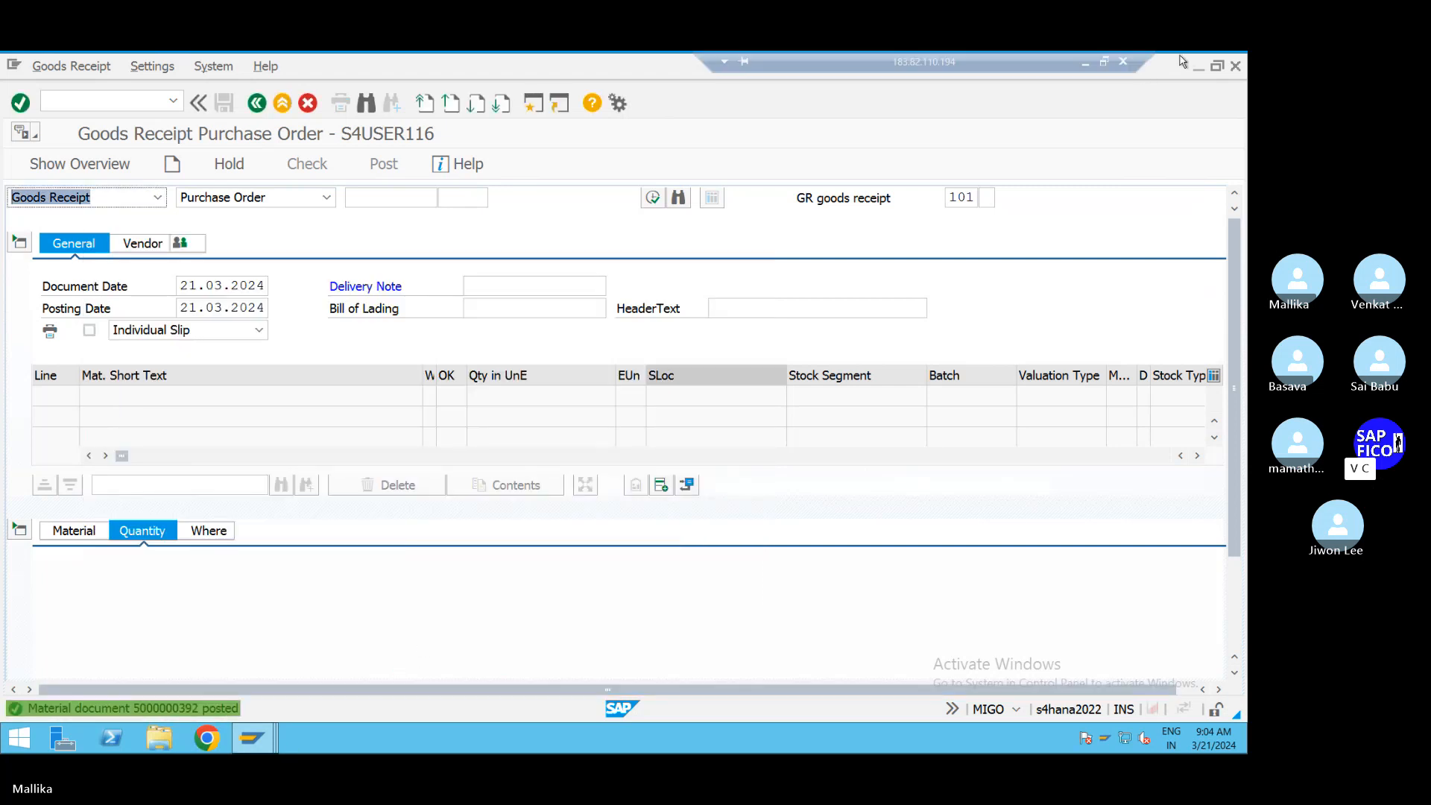
click(1087, 63)
mouse_move(895, 738)
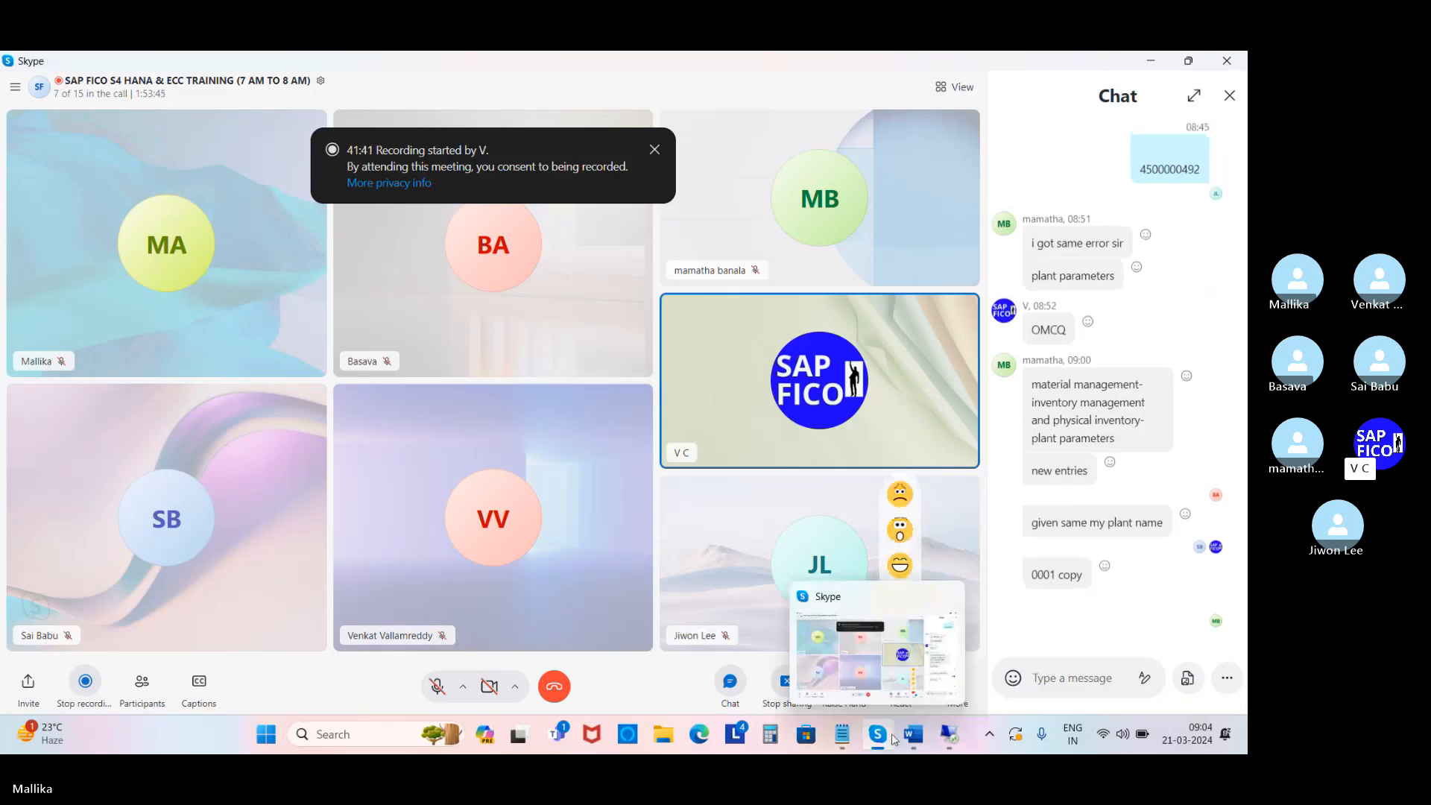
click(1070, 678)
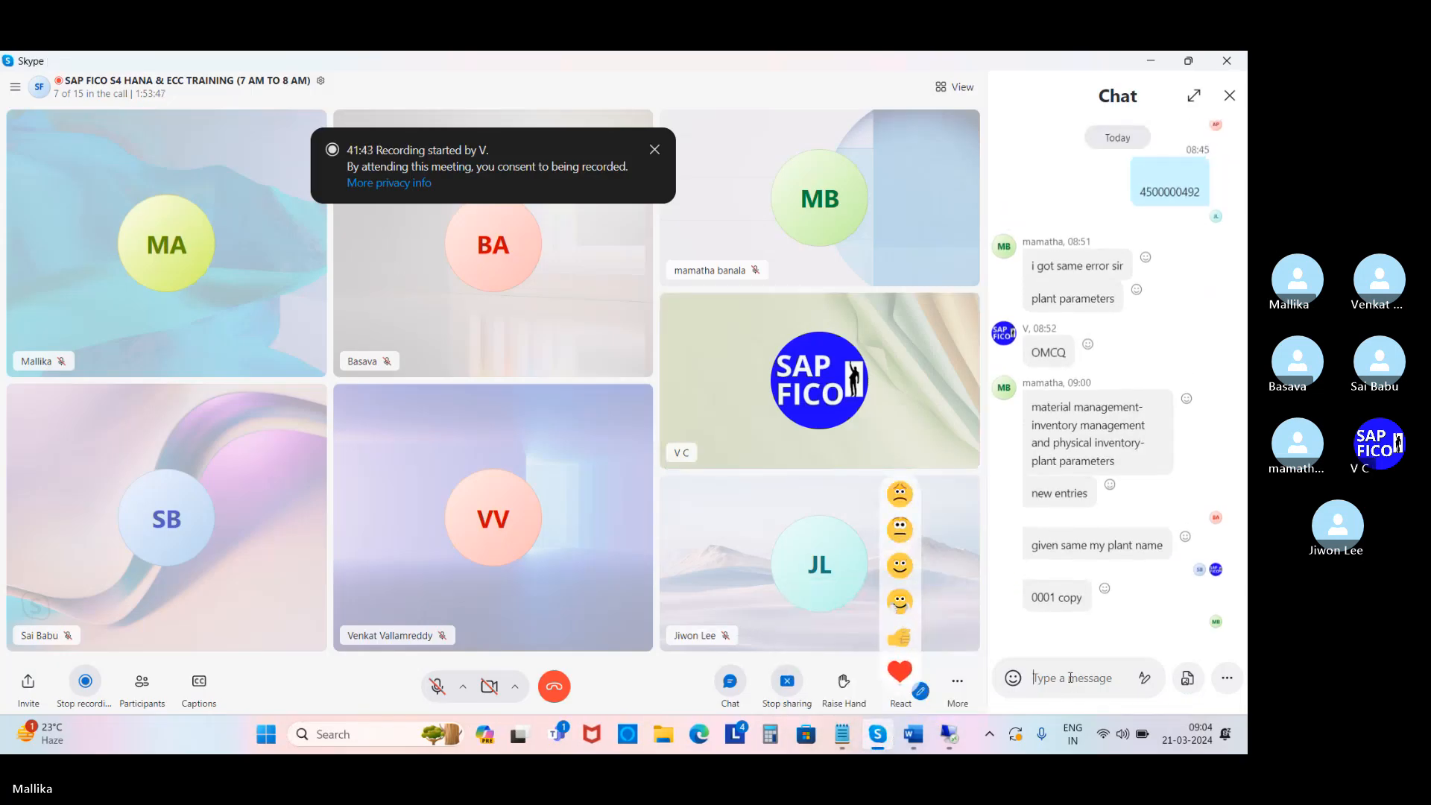
key(ctrl+v)
key(Return)
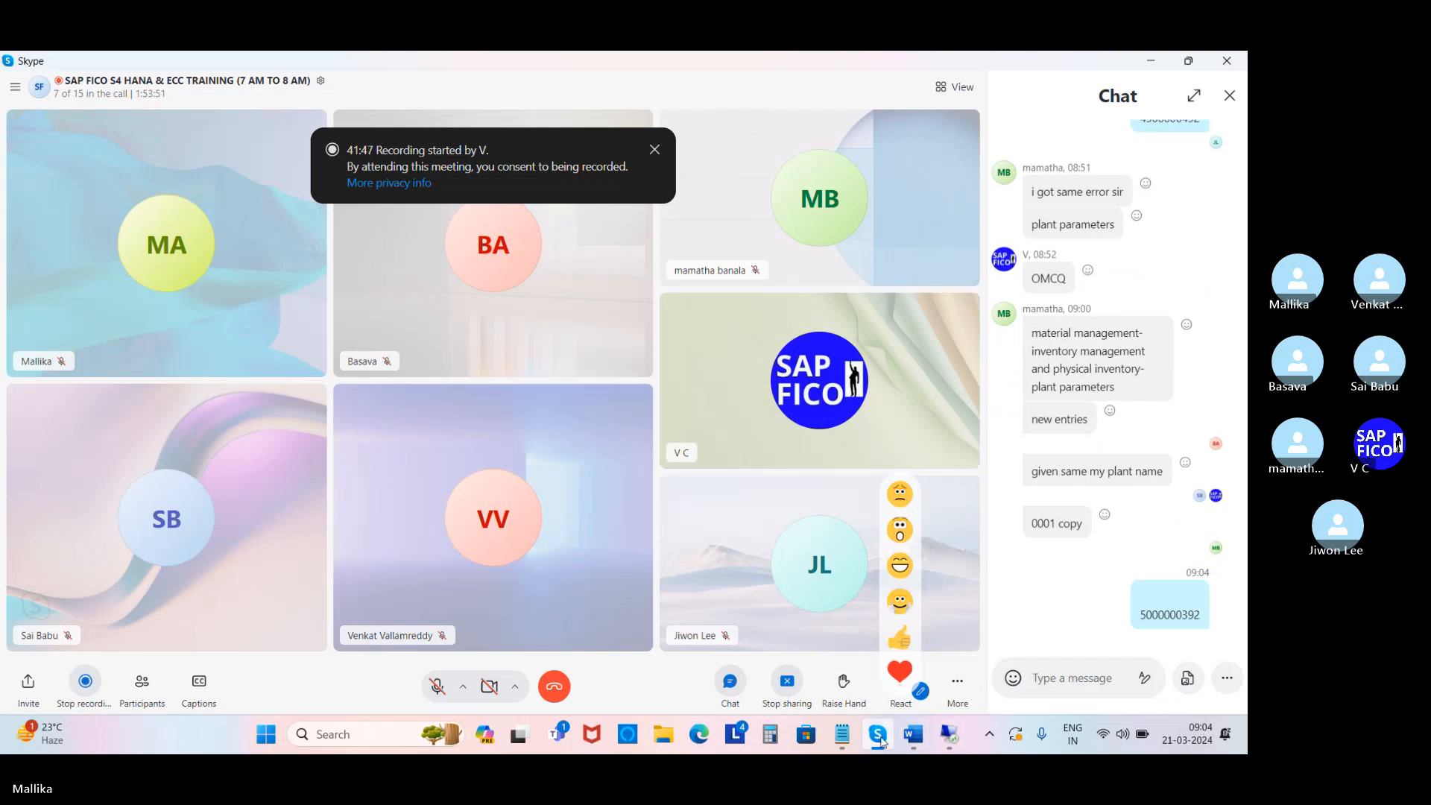
Step: Switch back to the SAP remote desktop and start transaction MIRO in place of the goods receipt
click(947, 735)
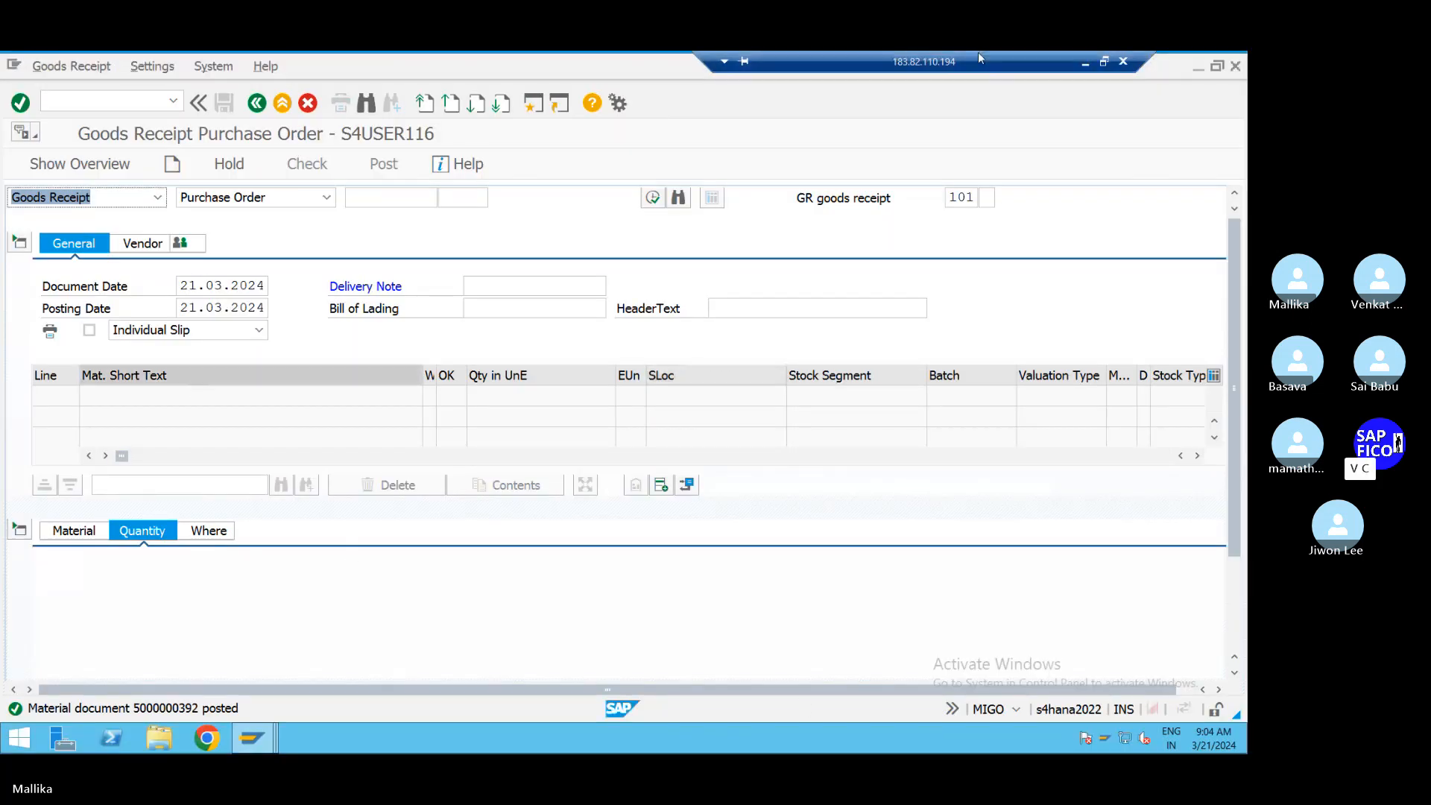
click(79, 100)
text(/NMI)
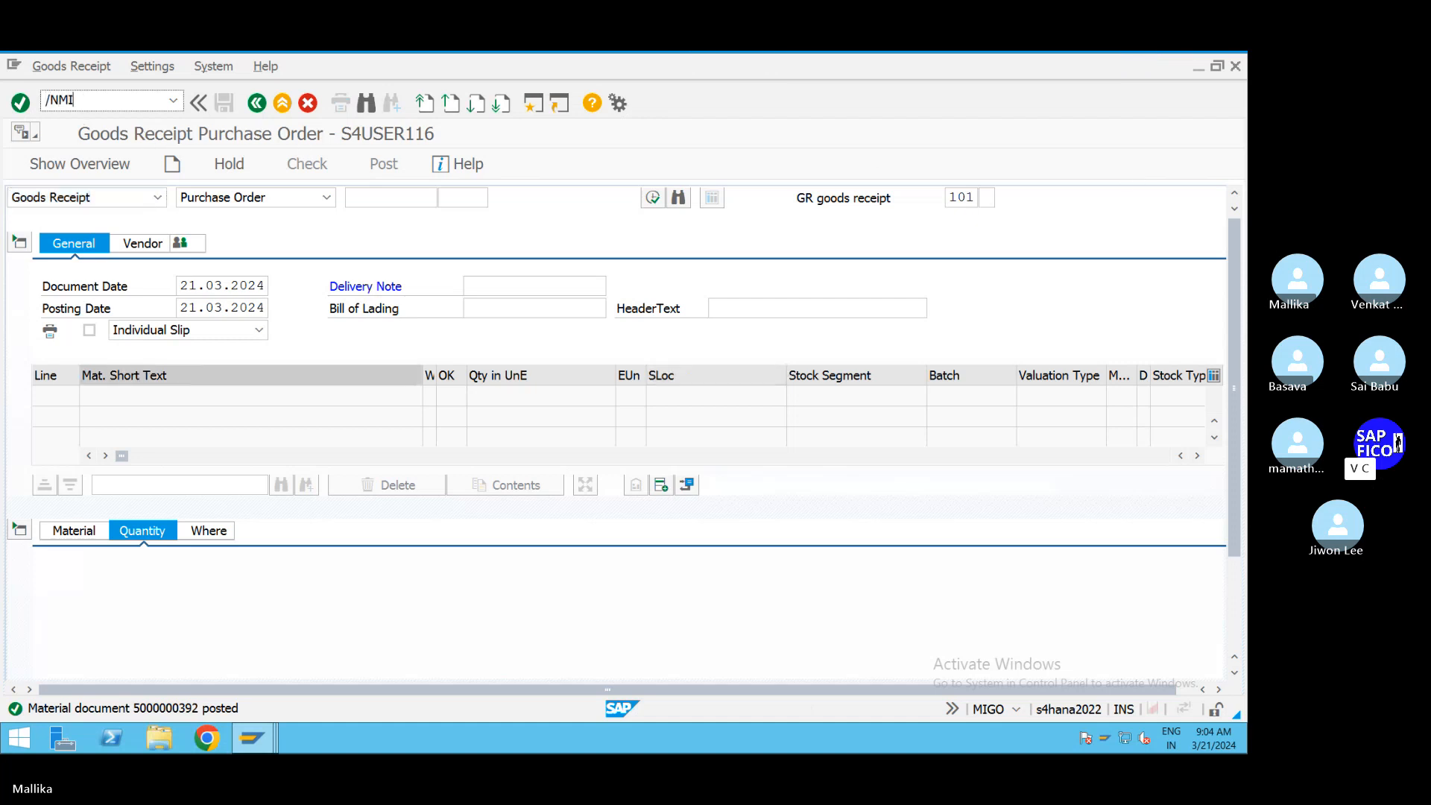
text(RO)
key(Return)
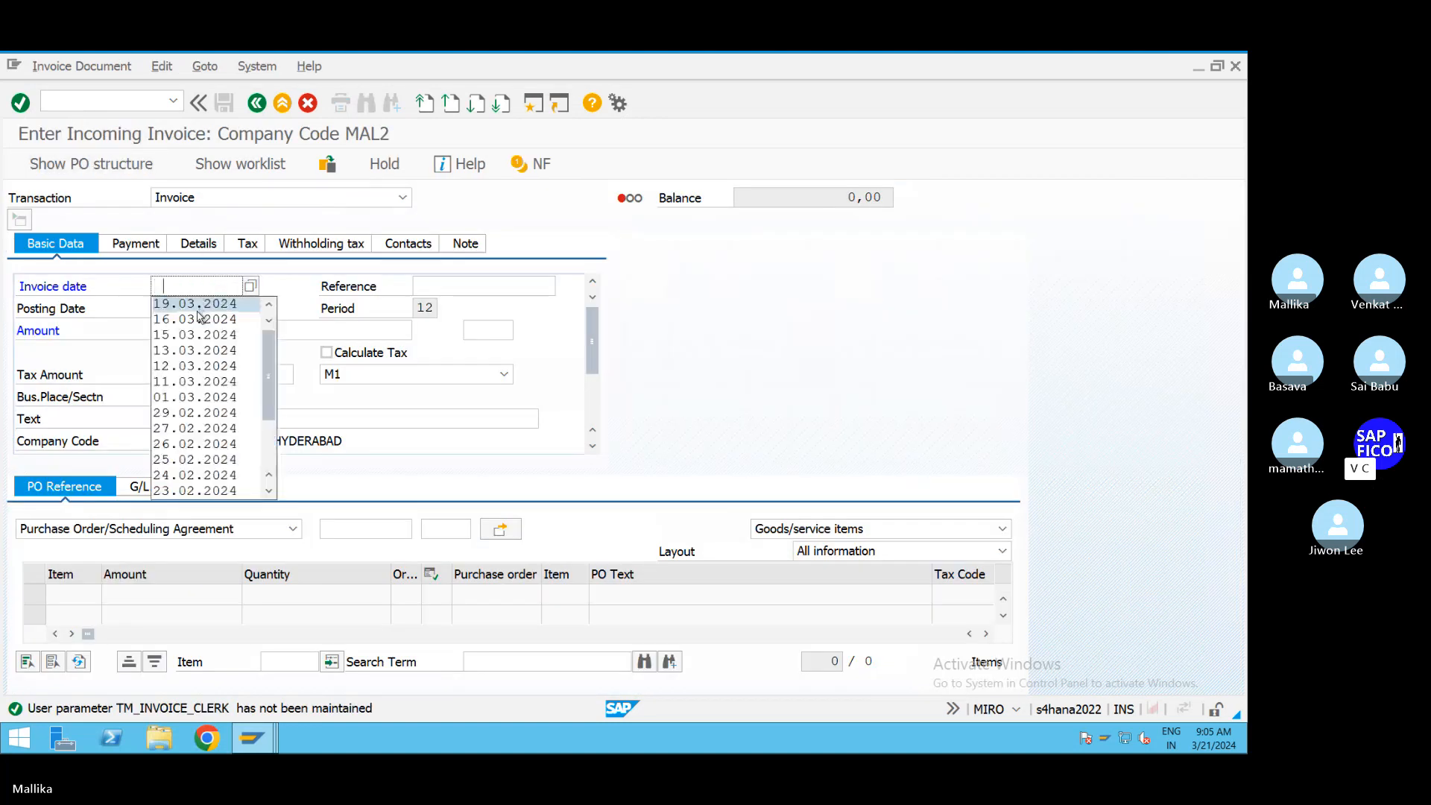
Step: Set the invoice date to 21.03.2024 and the invoice text to RAW MATERIAL CONSUMPTION
click(250, 285)
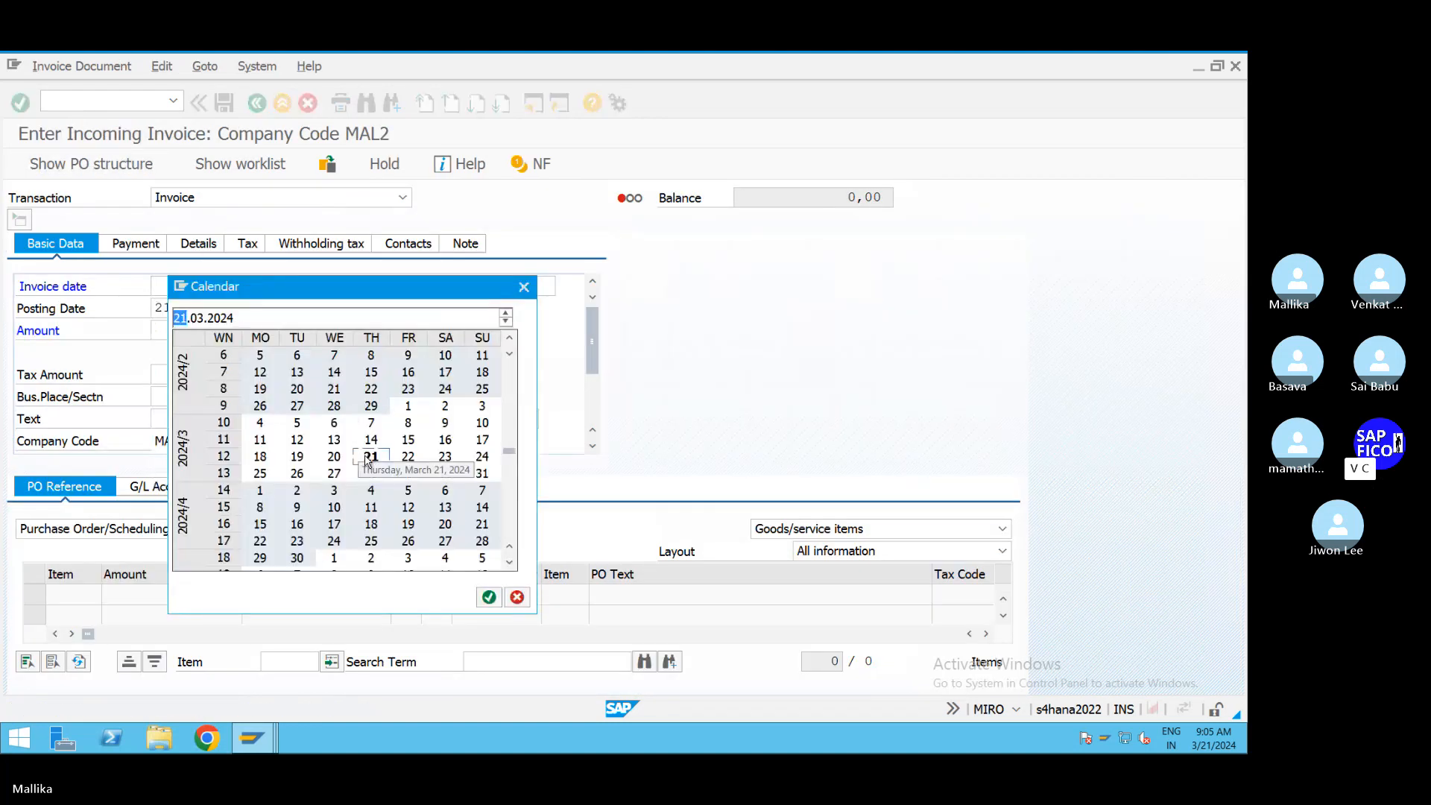
double_click(370, 457)
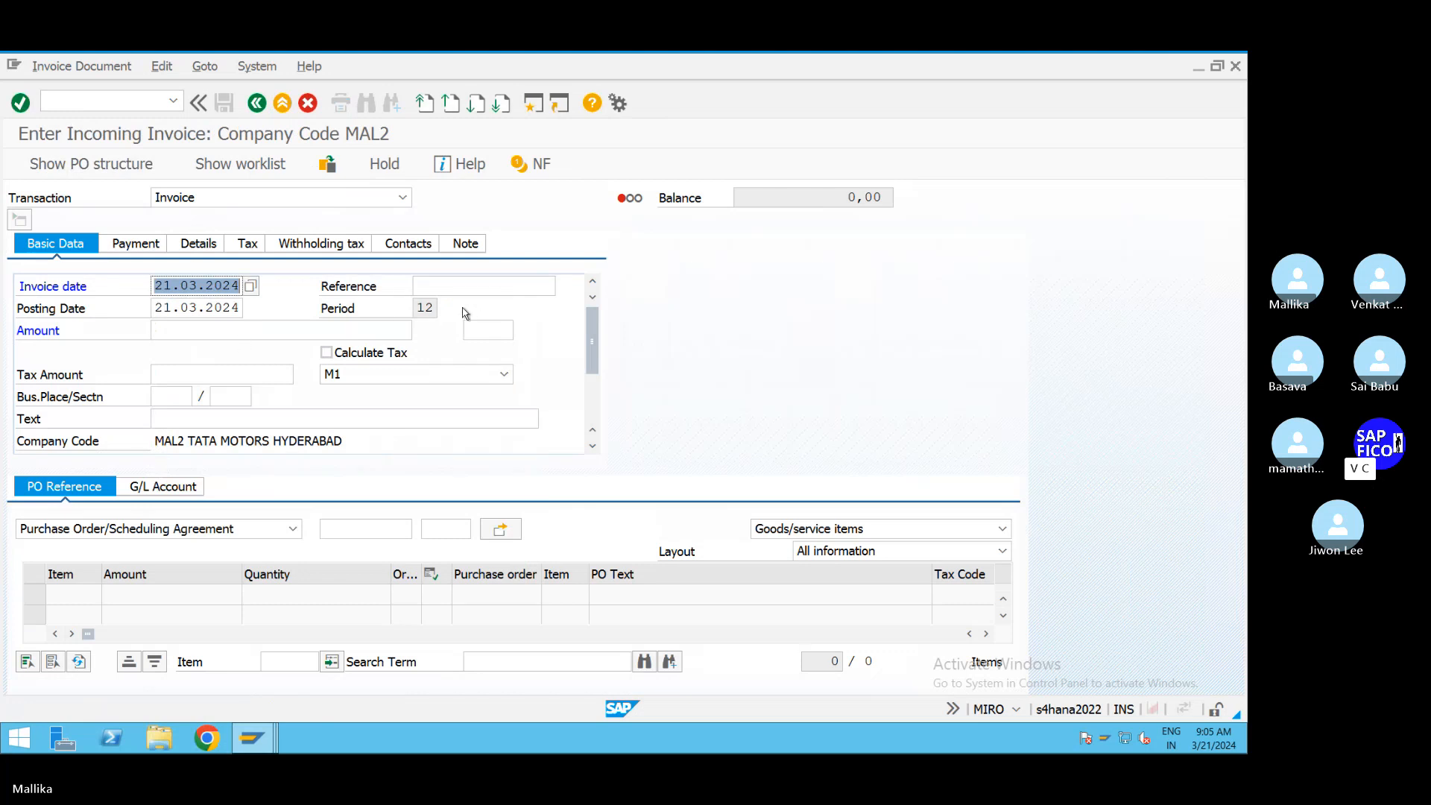
click(177, 421)
click(216, 450)
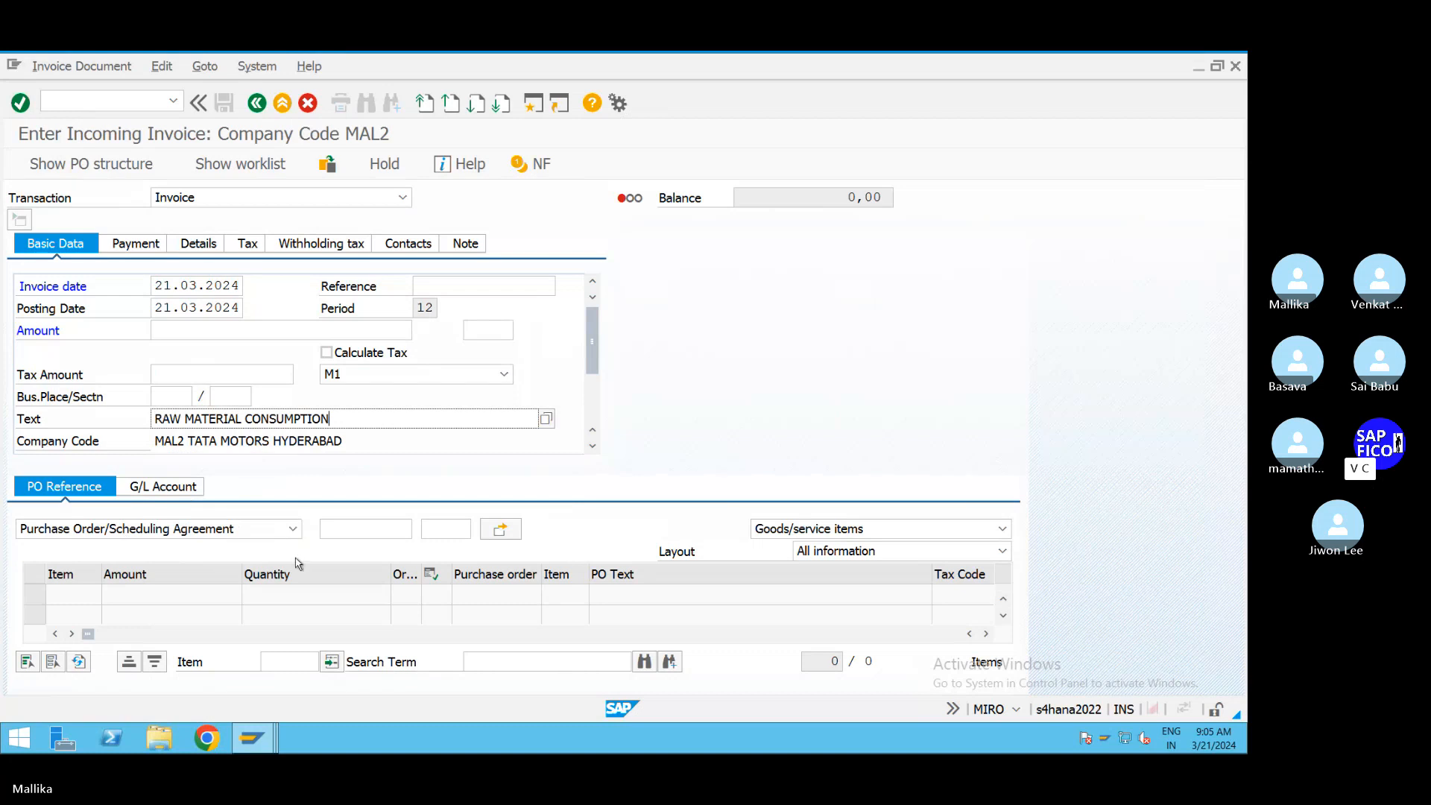
click(341, 531)
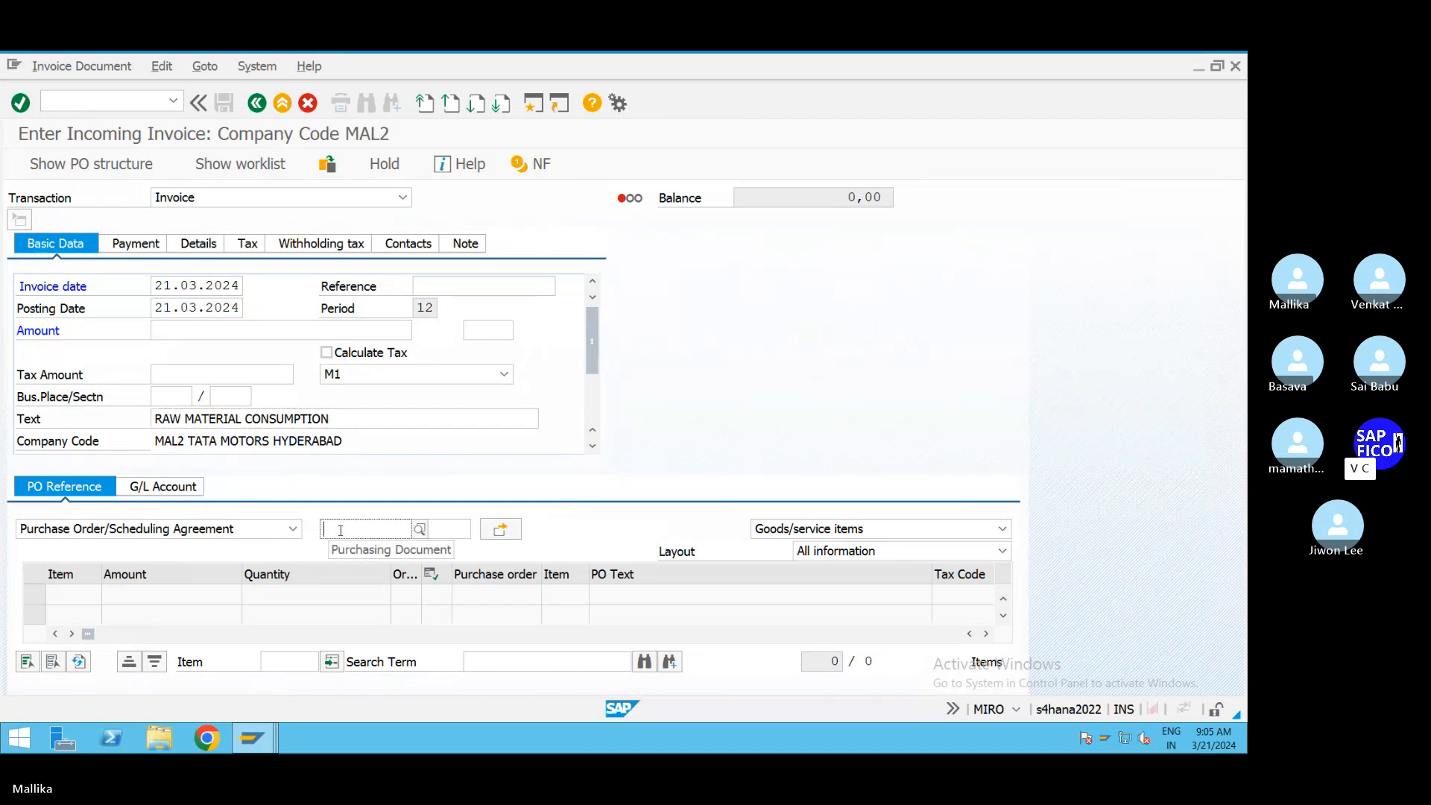
text(50000003)
drag(377, 529, 293, 529)
key(Delete)
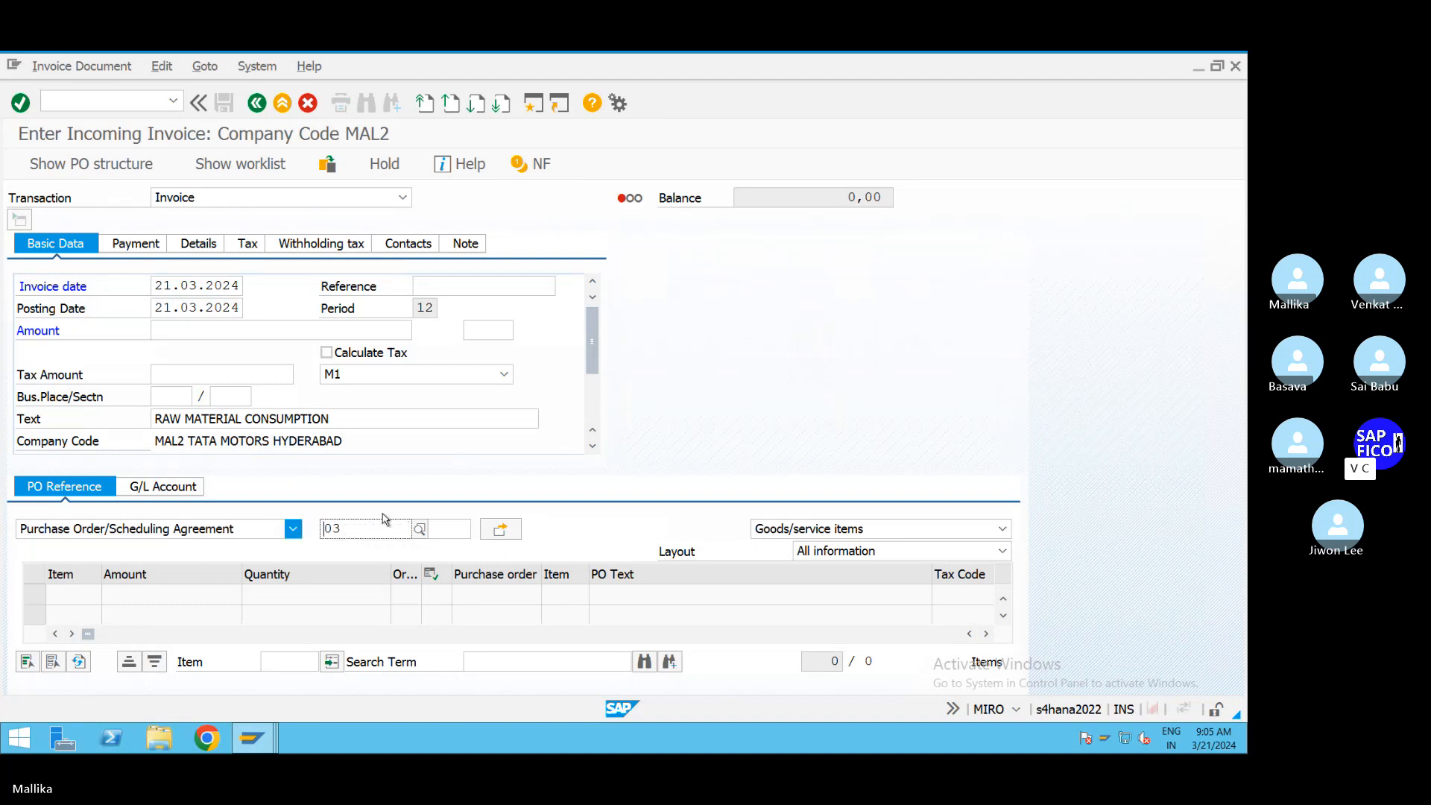
drag(382, 528, 183, 534)
key(Delete)
Step: Reference the suggested purchase order dated 21.03.2024 and load its item into the invoice
text(4)
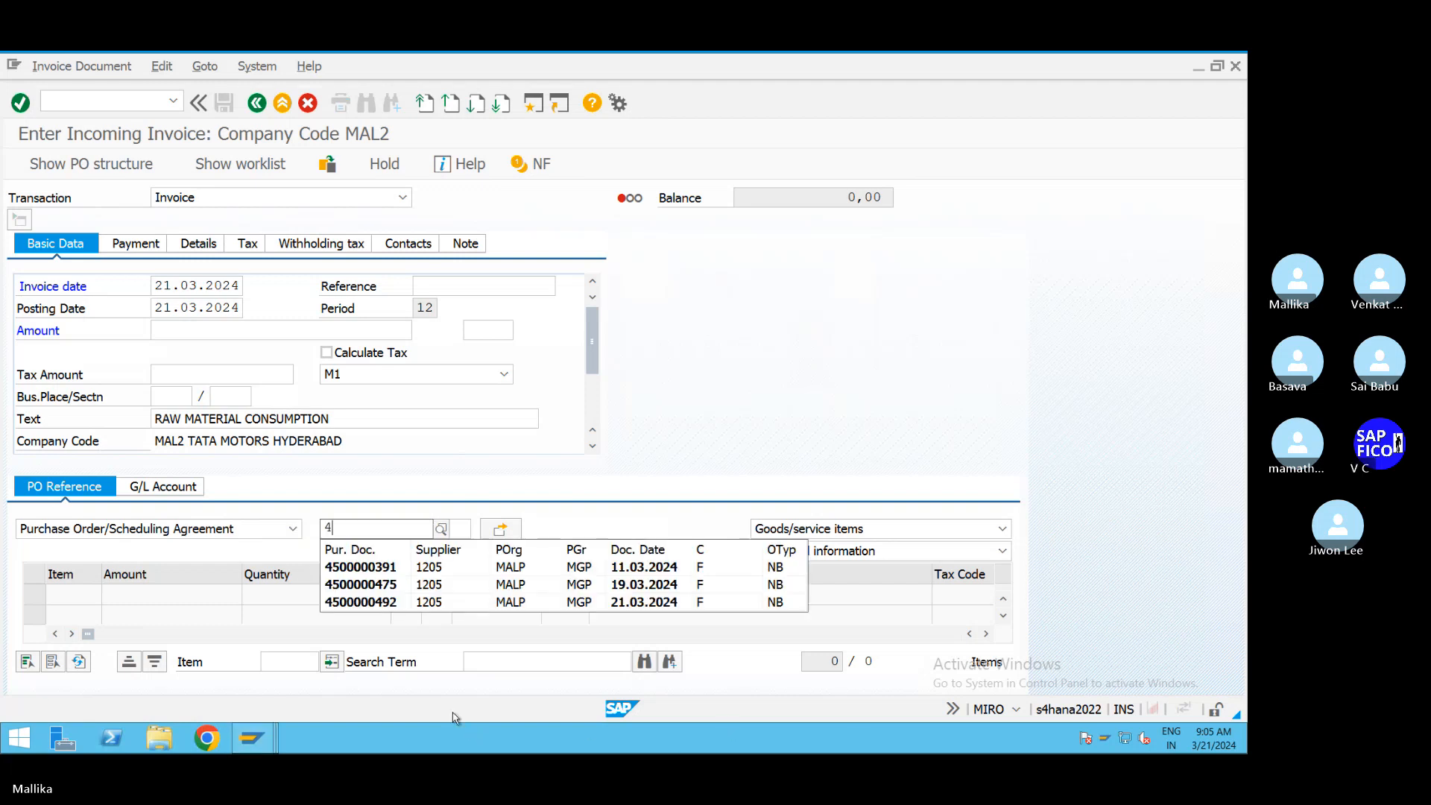
click(404, 611)
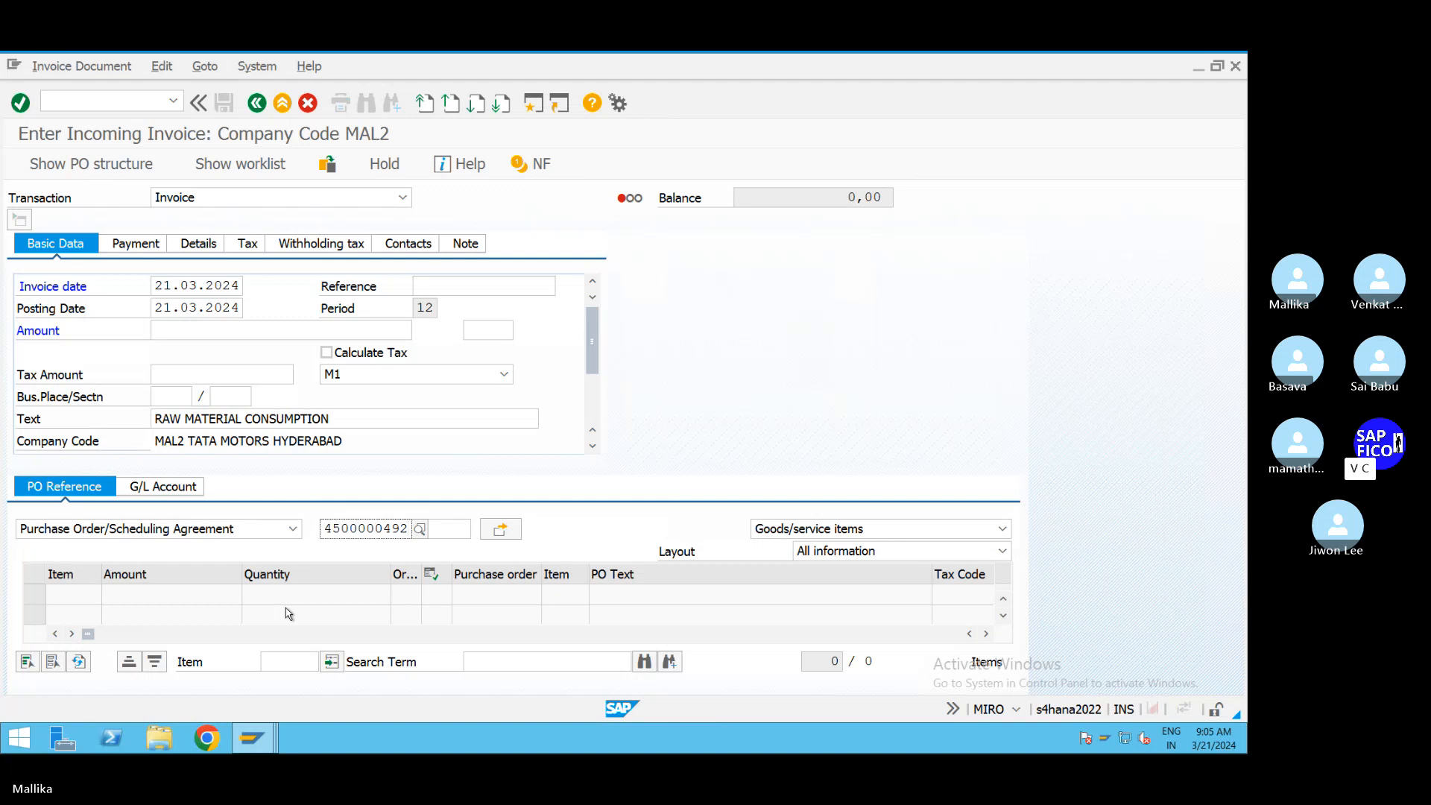
key(Return)
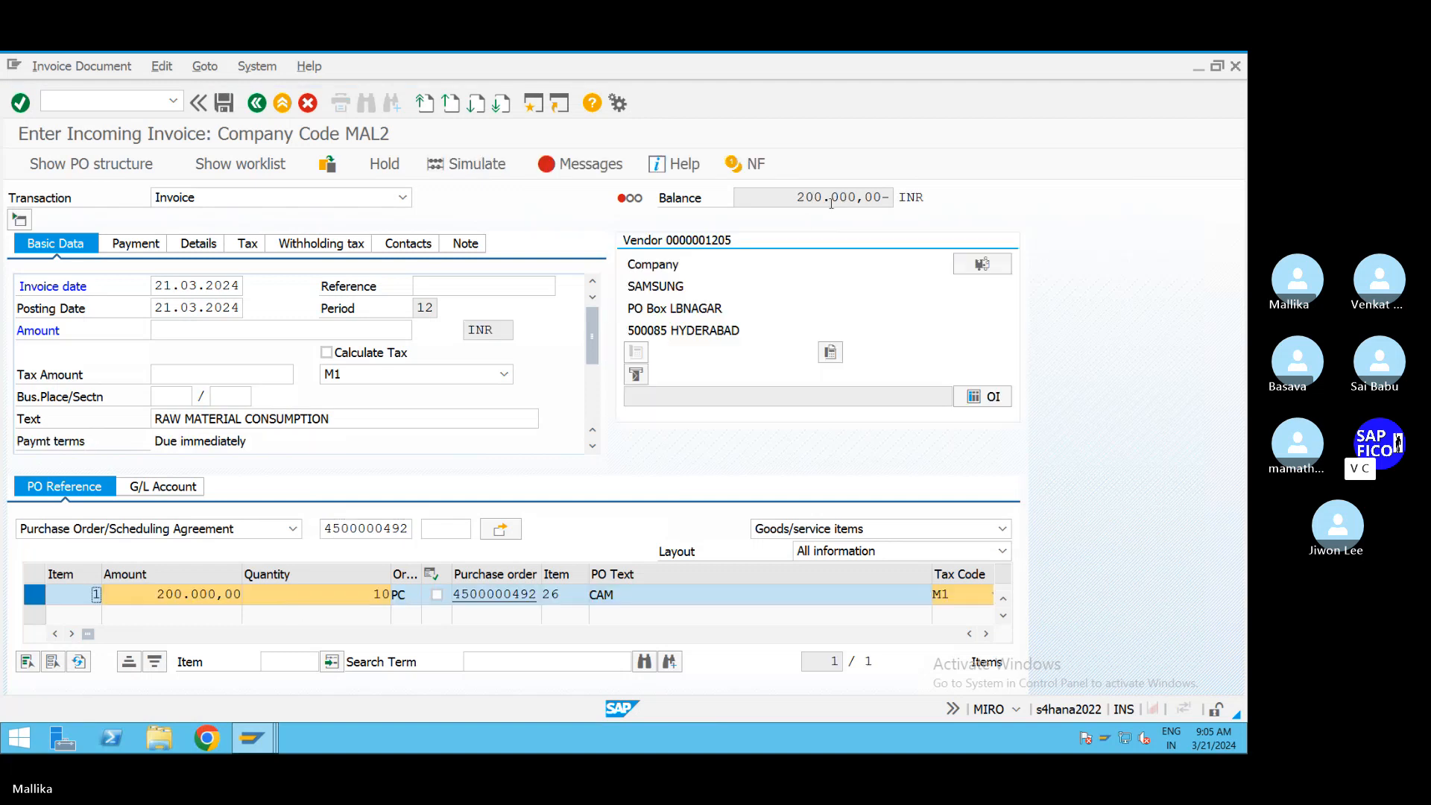
Step: Copy the balance figure into the invoice amount as 200.000 INR and validate the entry
drag(850, 196, 801, 197)
key(ctrl+c)
click(187, 326)
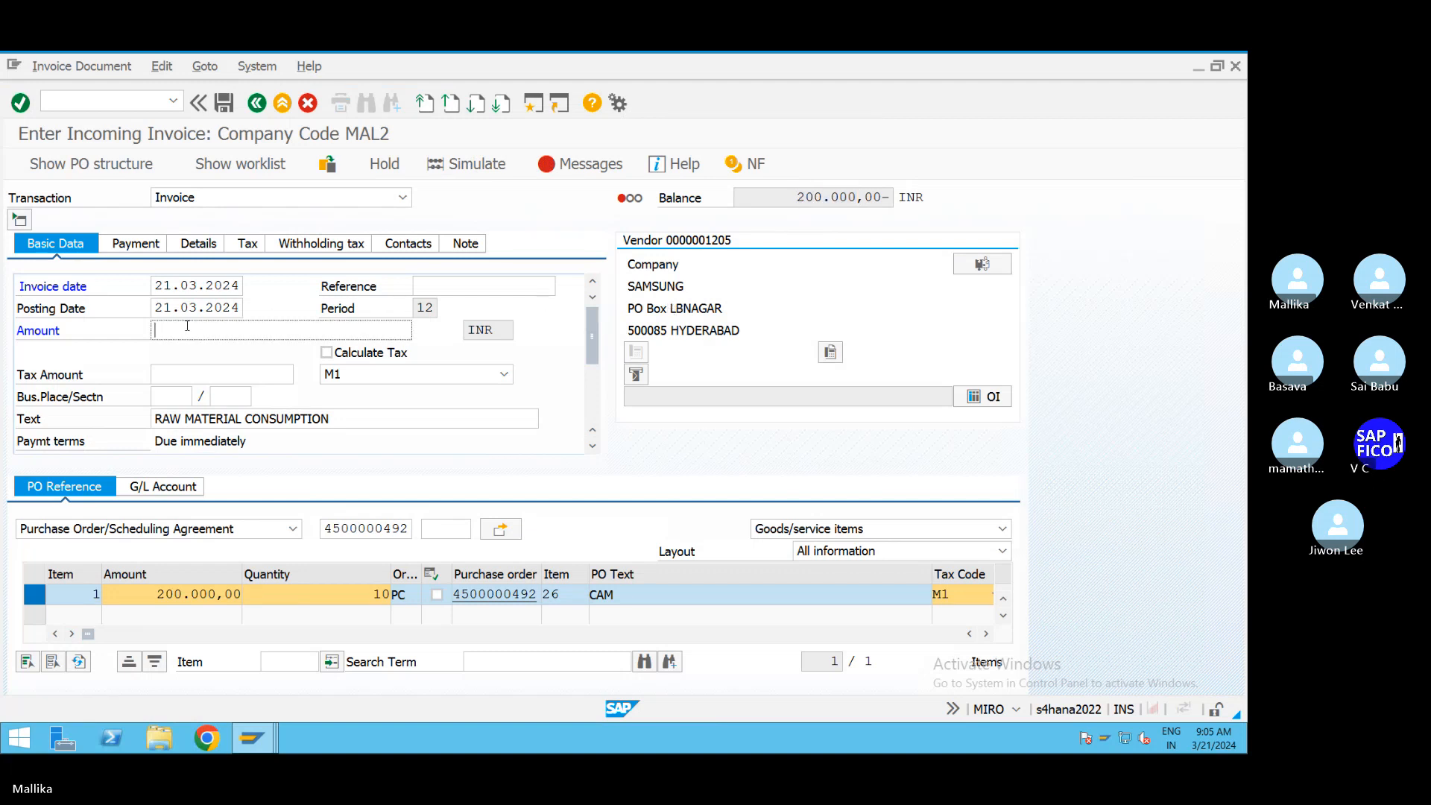
key(ctrl+v)
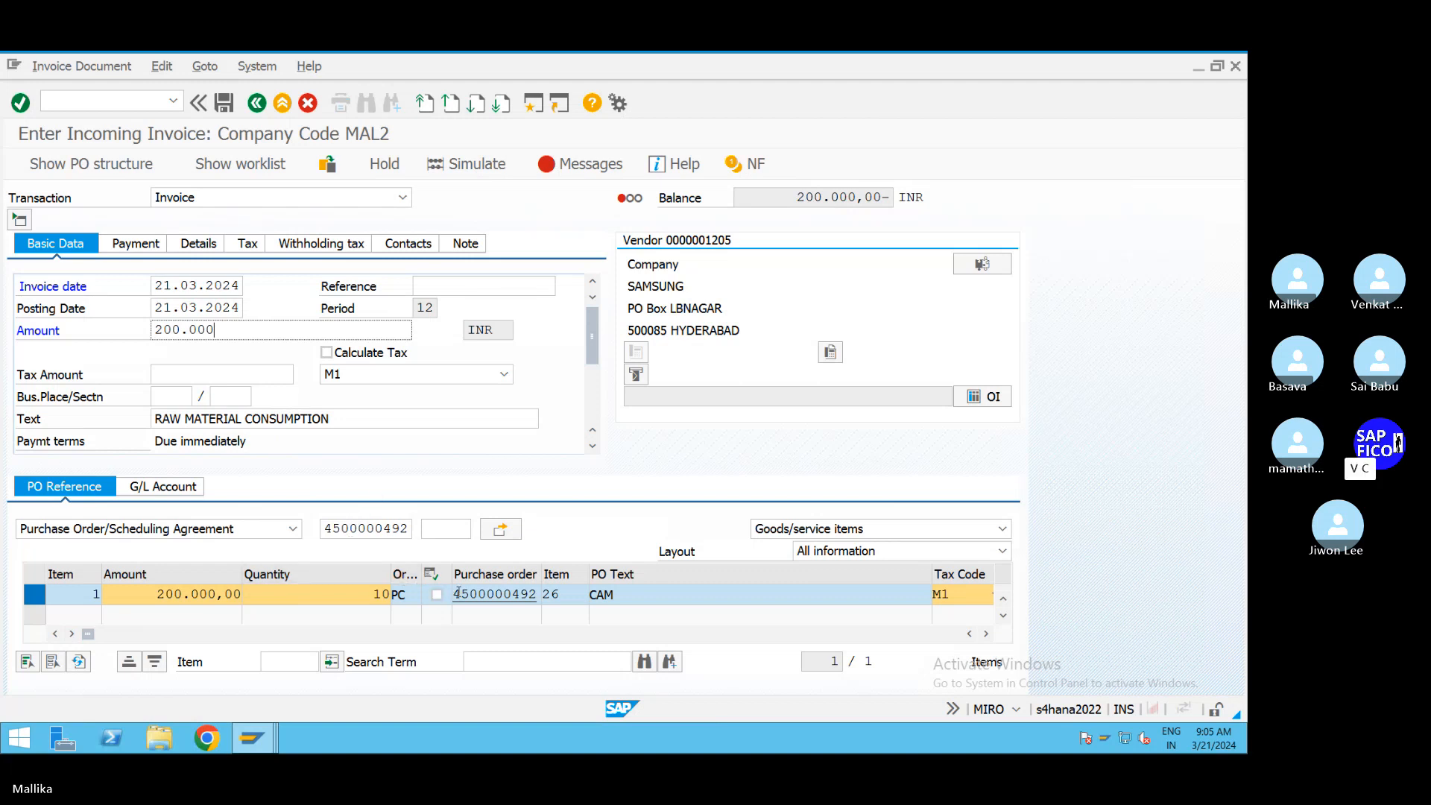
key(Return)
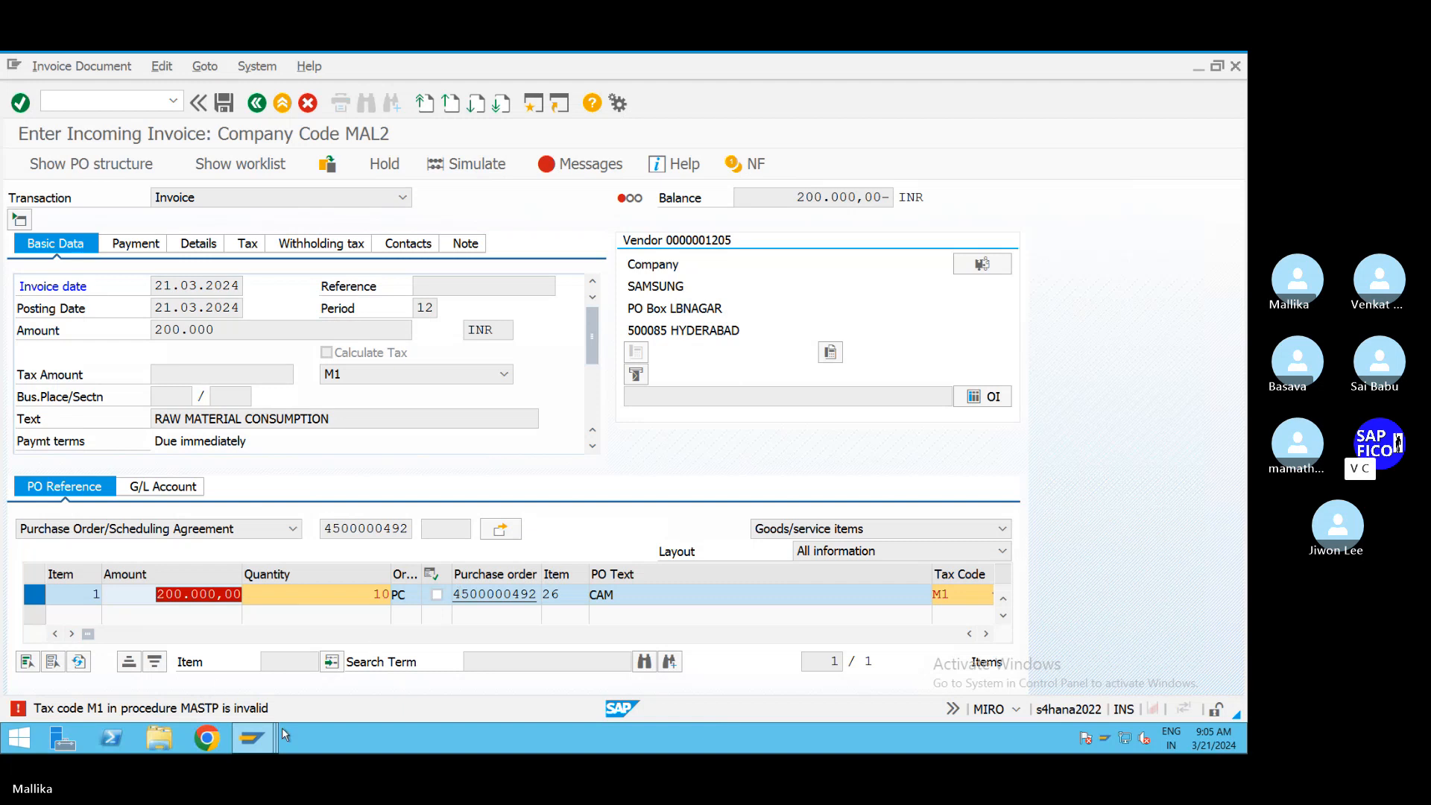
Step: Switch to the session showing the automatic invoice status change view and start transaction OBBG there
mouse_move(261, 738)
click(304, 680)
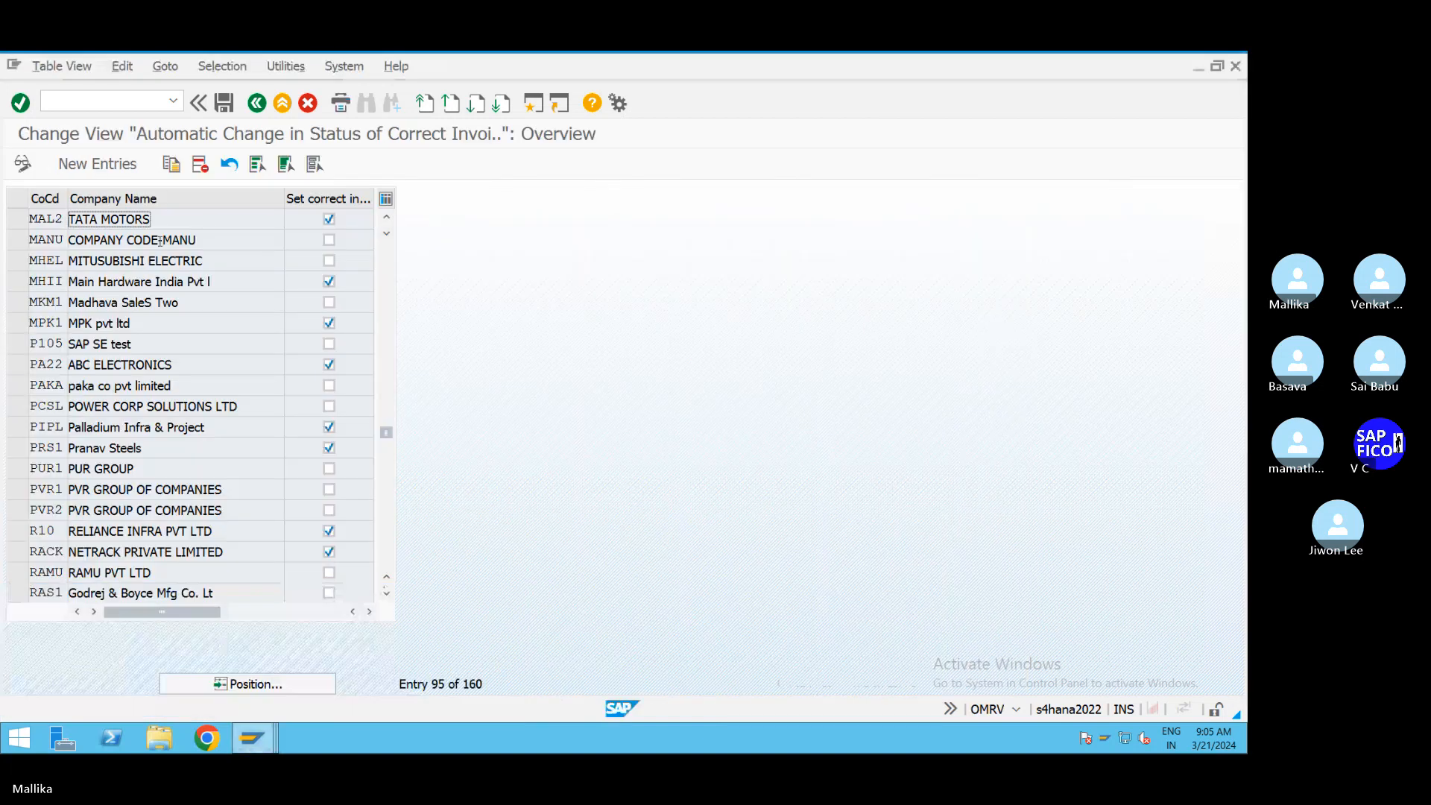
key(ctrl+slash)
text(/NOBB)
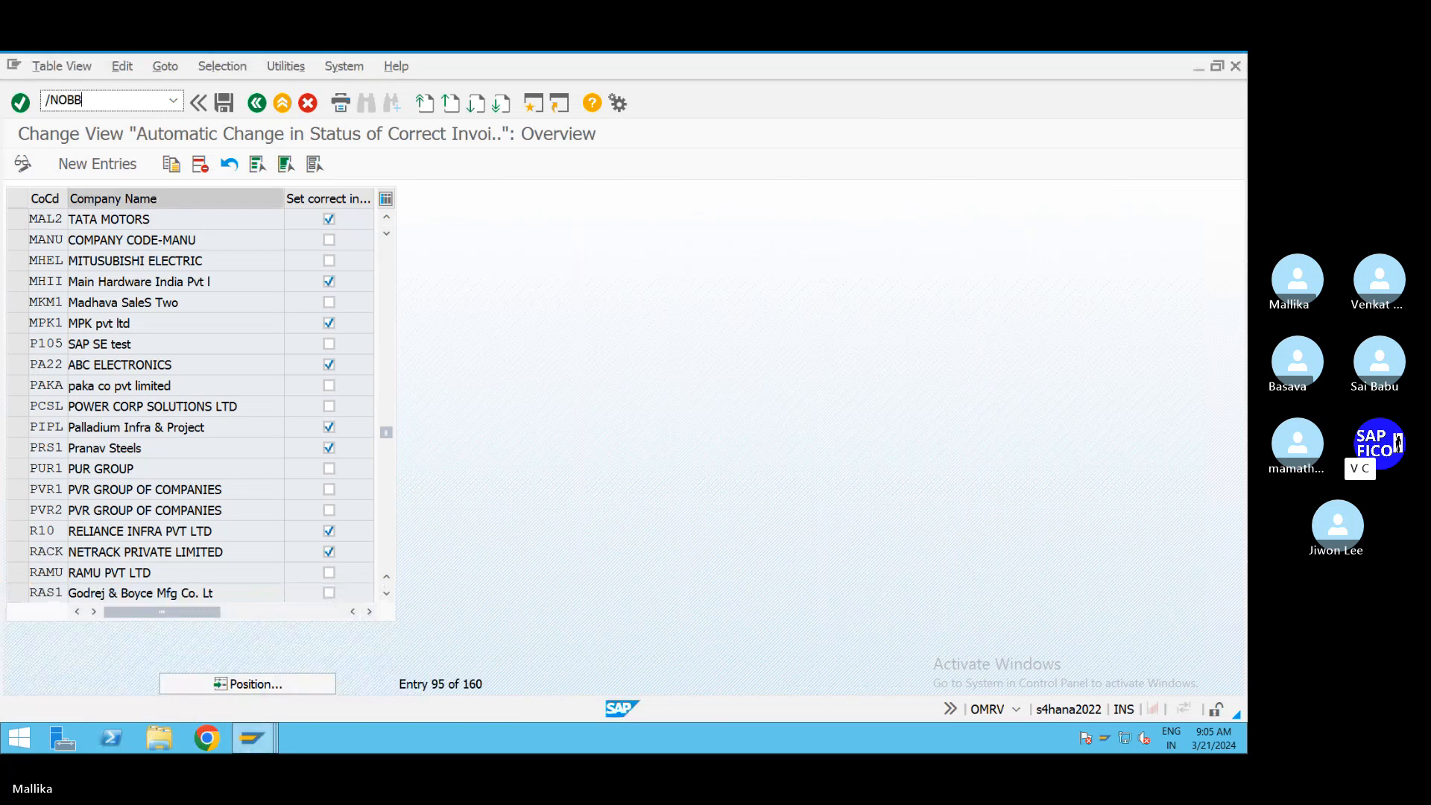
text(G)
key(Return)
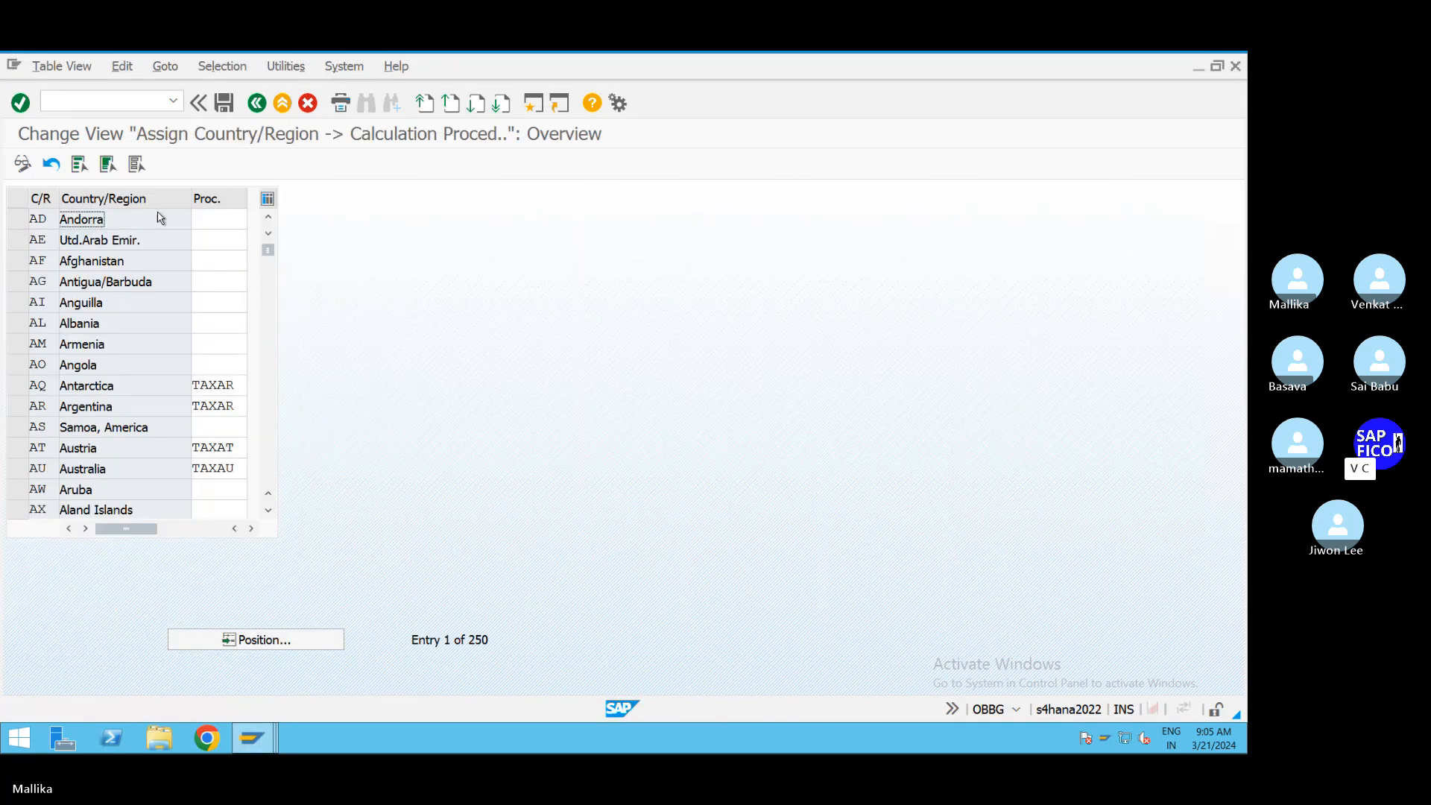
Step: Find country IN in the tax procedure assignments, clear India's calculation procedure and save the change
click(292, 639)
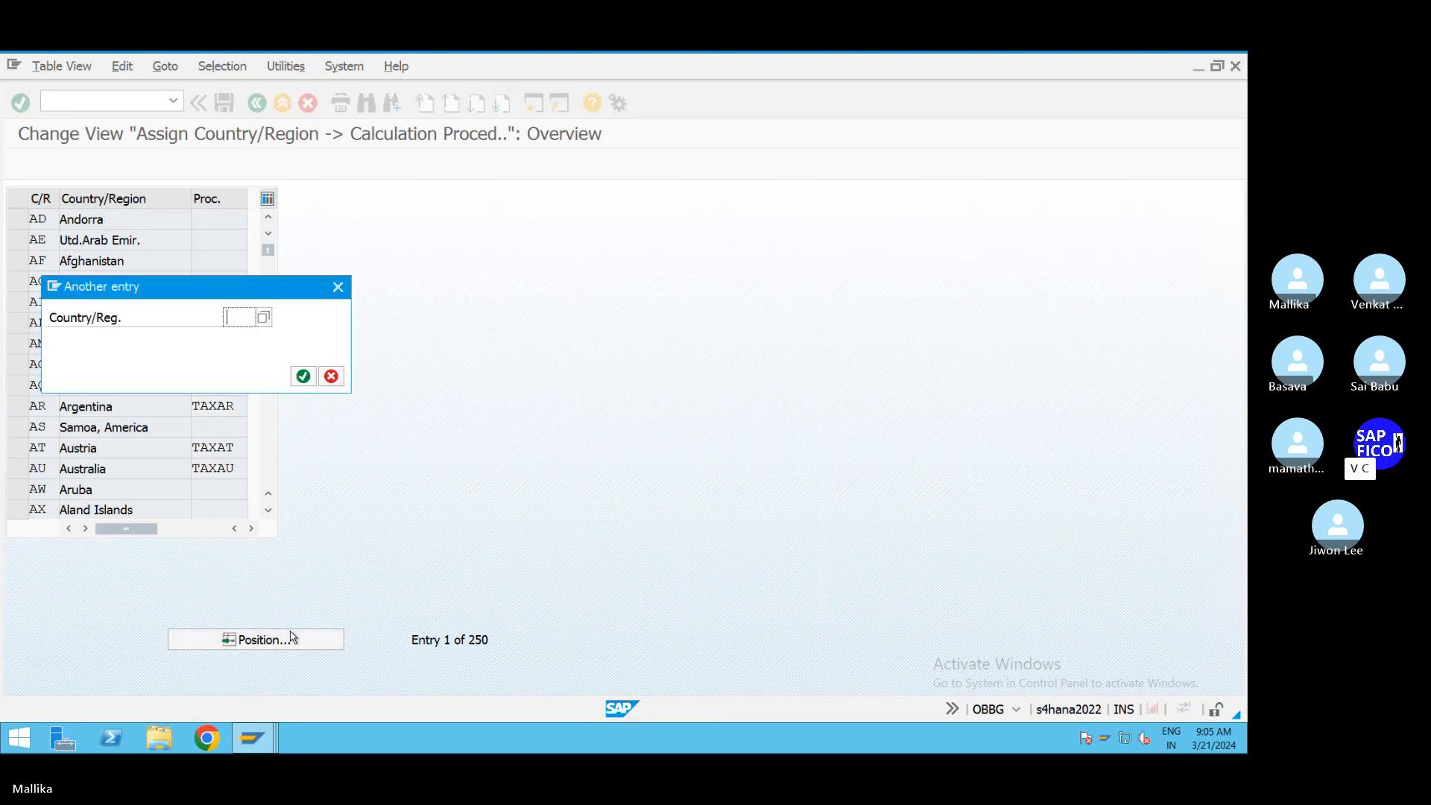
text(IN)
click(303, 375)
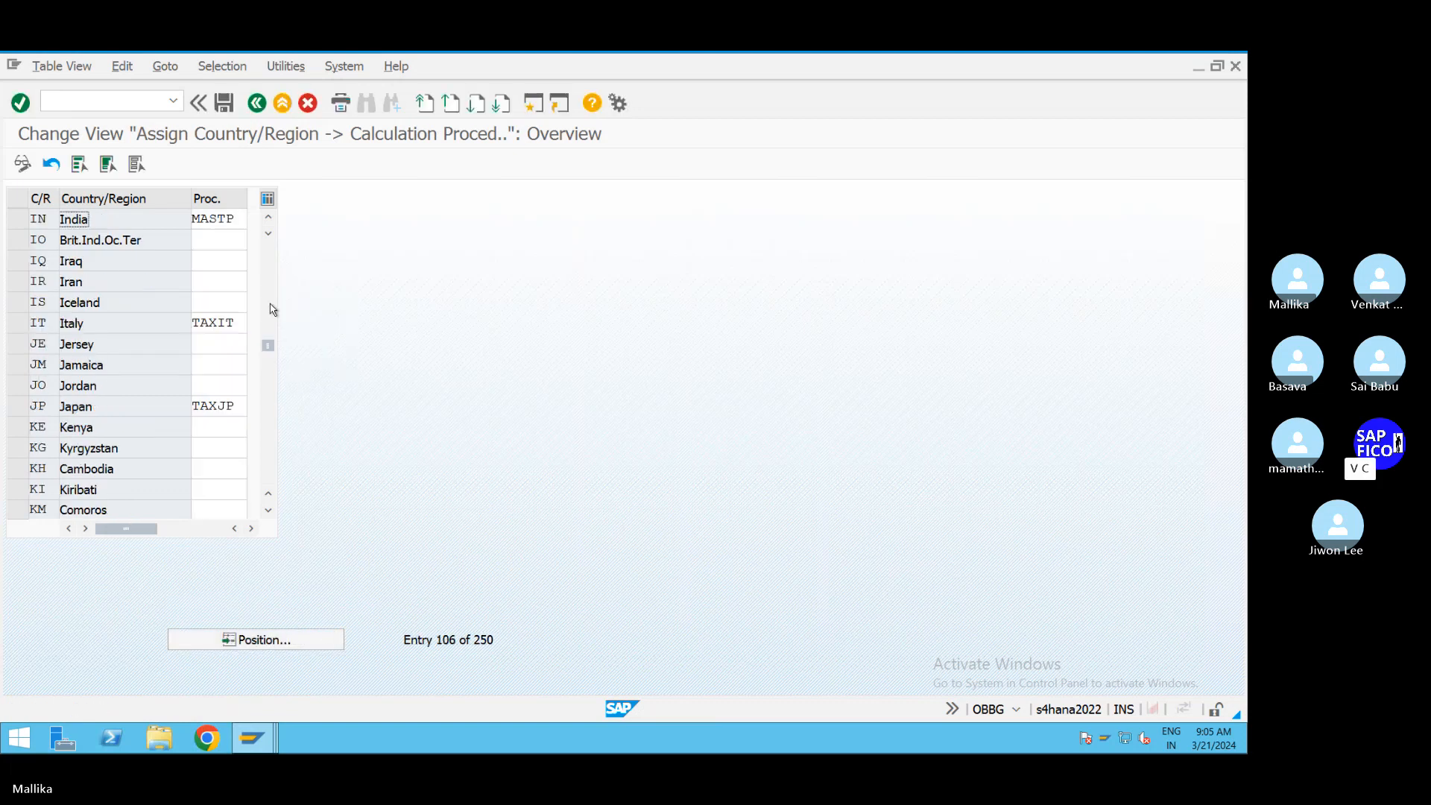
double_click(224, 218)
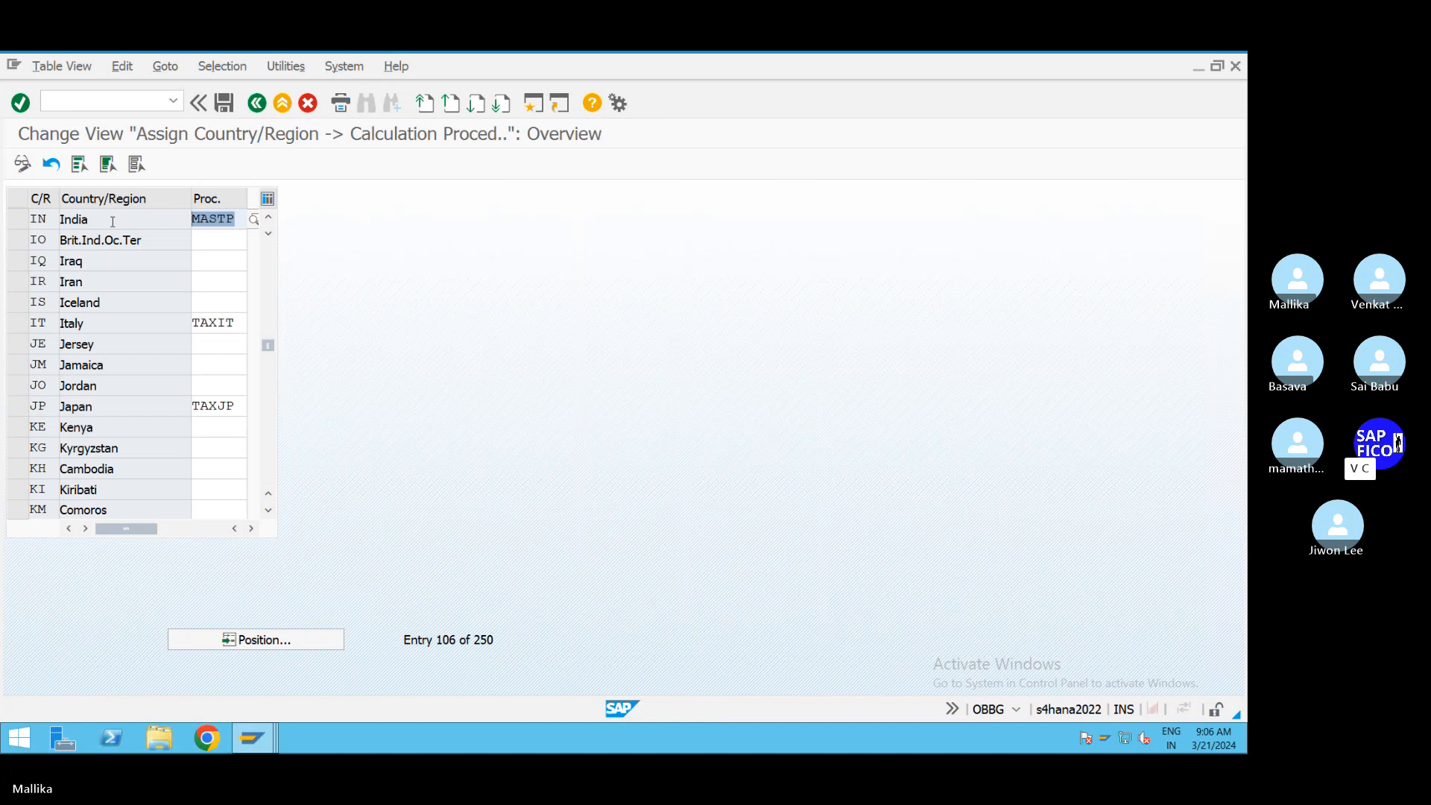
key(Delete)
click(223, 102)
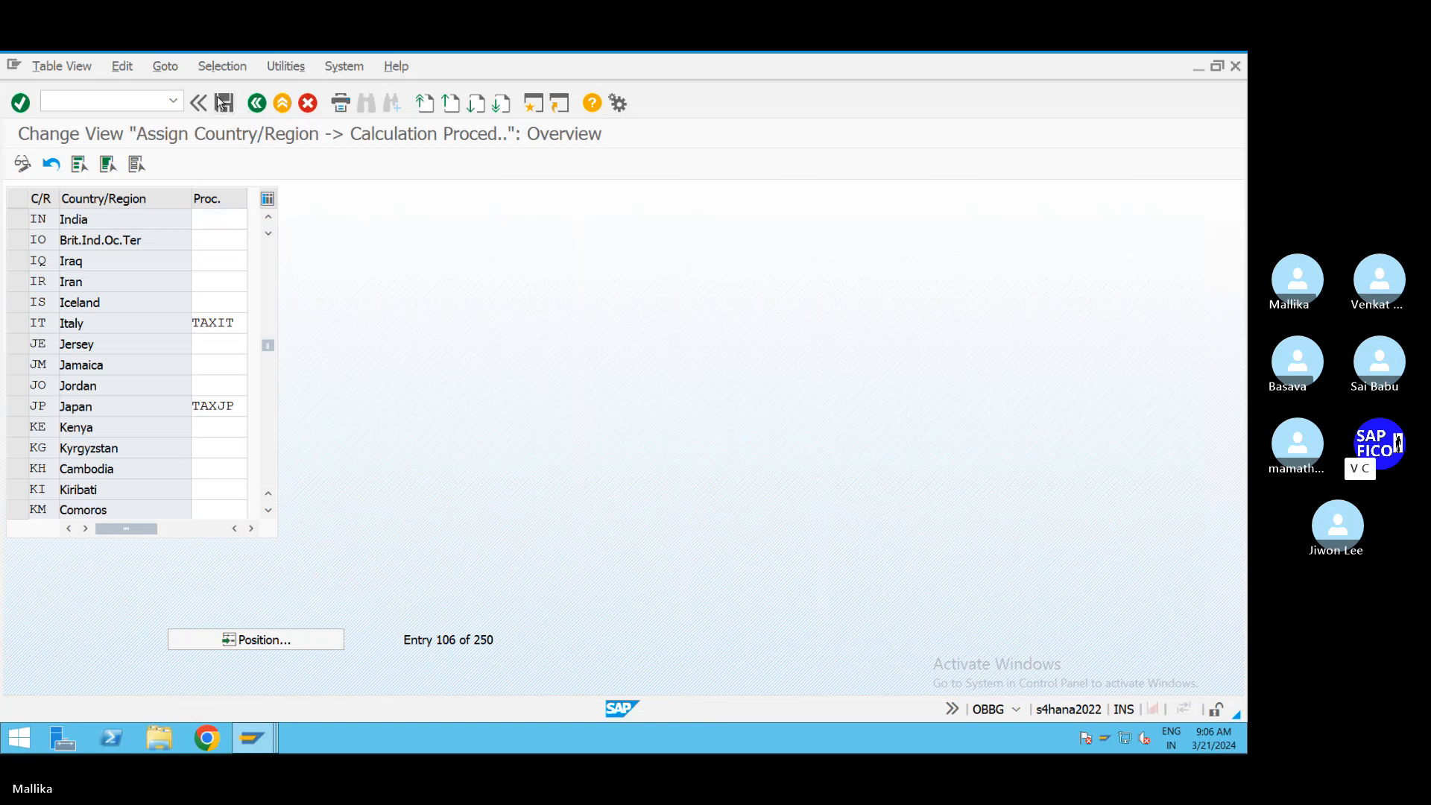
click(348, 375)
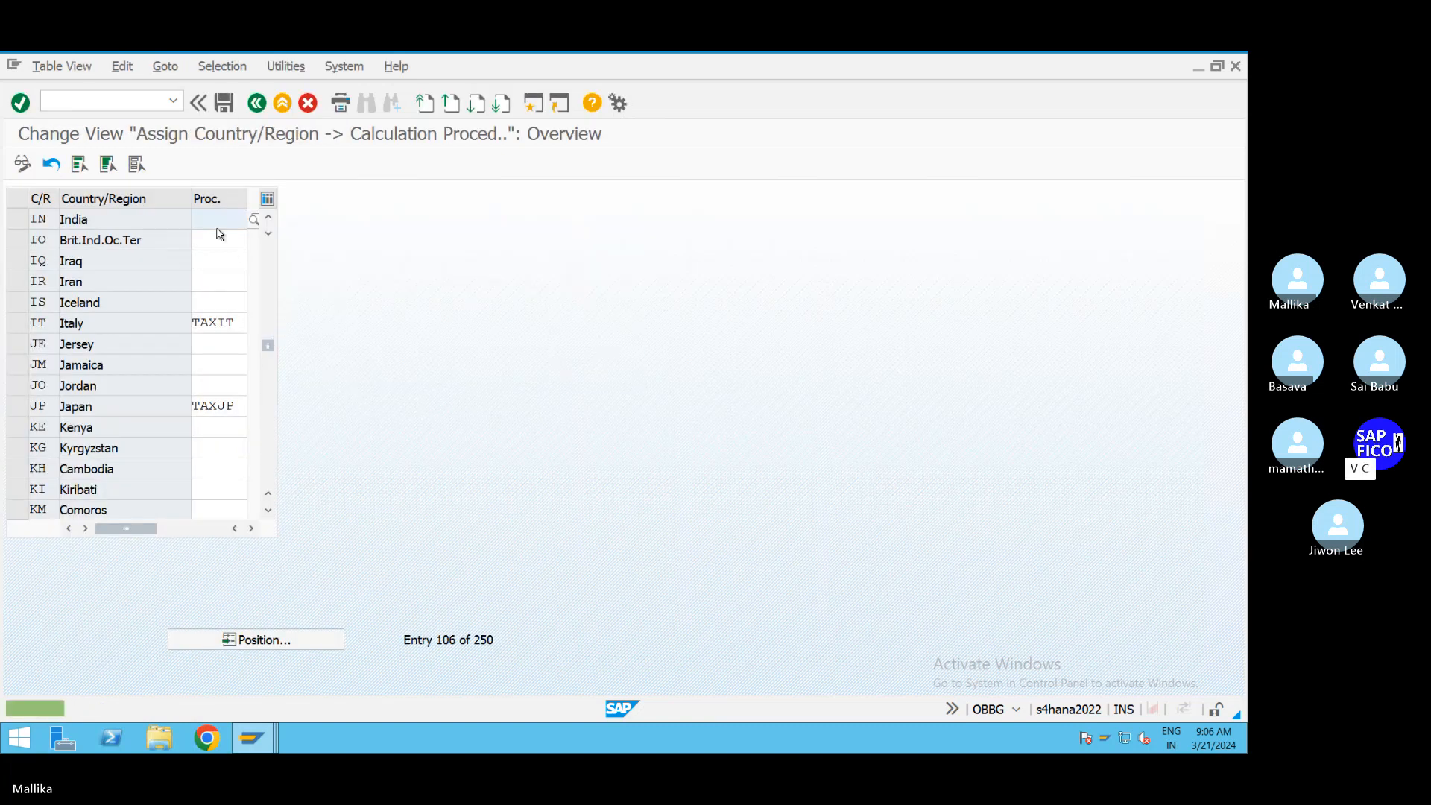
Step: Assign calculation procedure MASTP to India and save the tax procedure assignment
text(M)
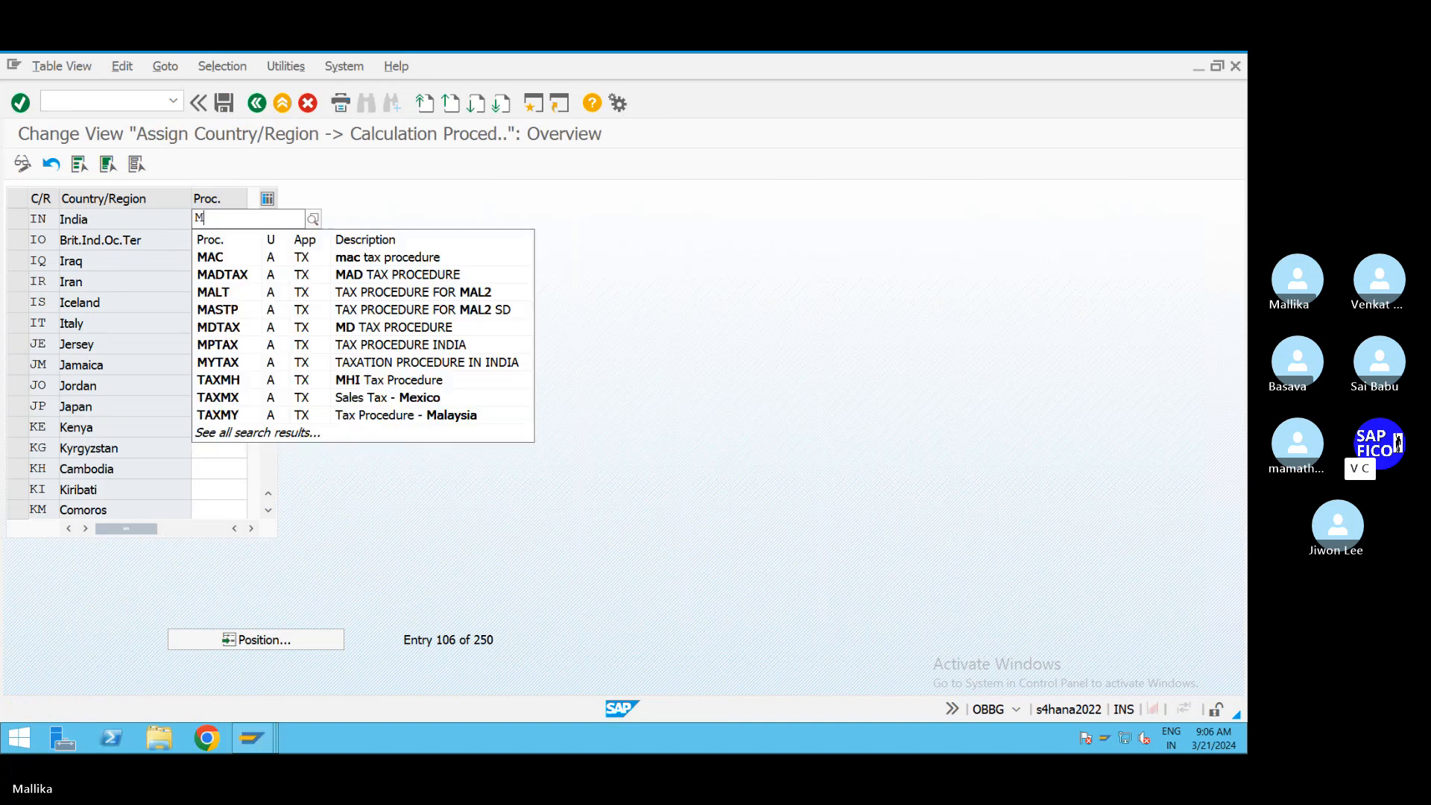
text(A)
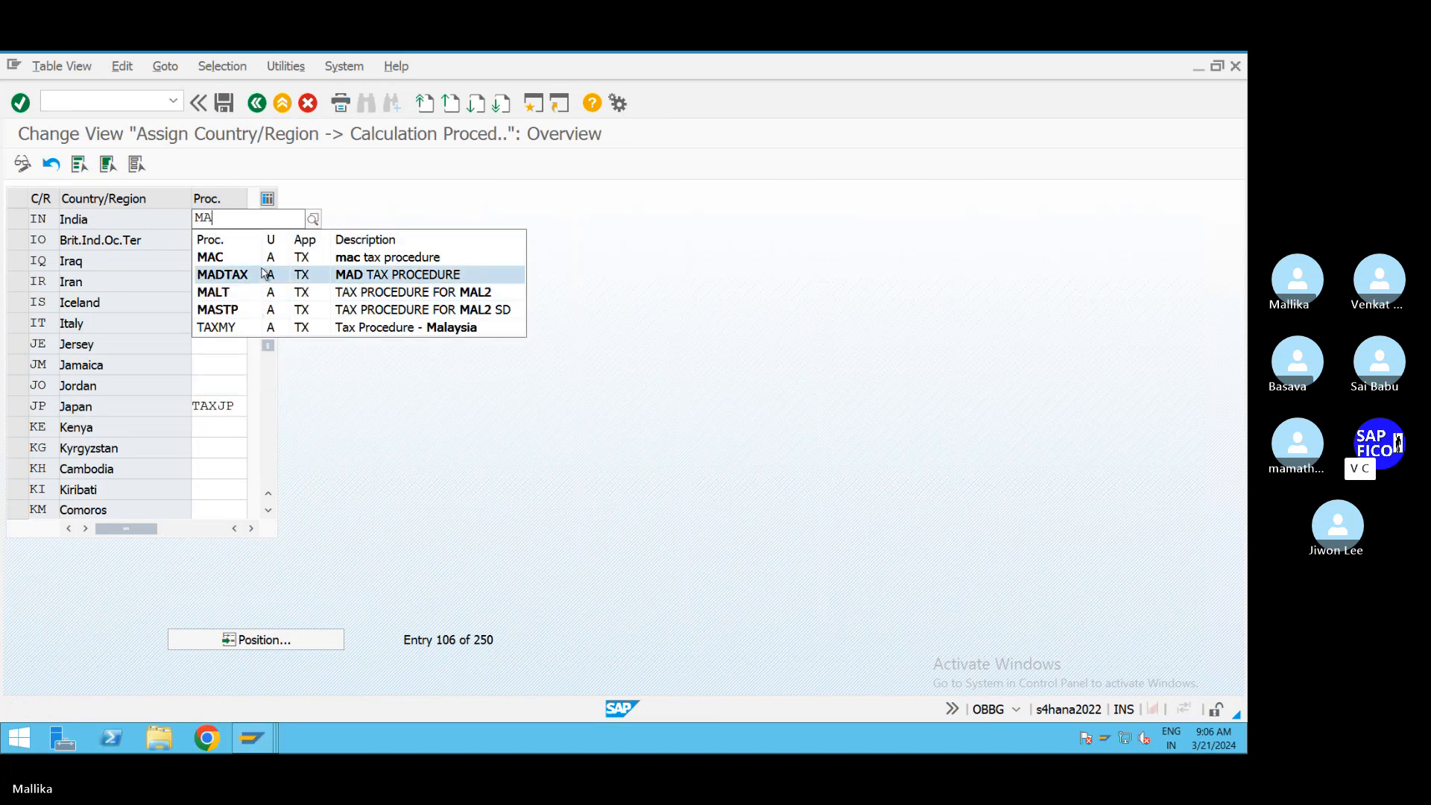
click(456, 315)
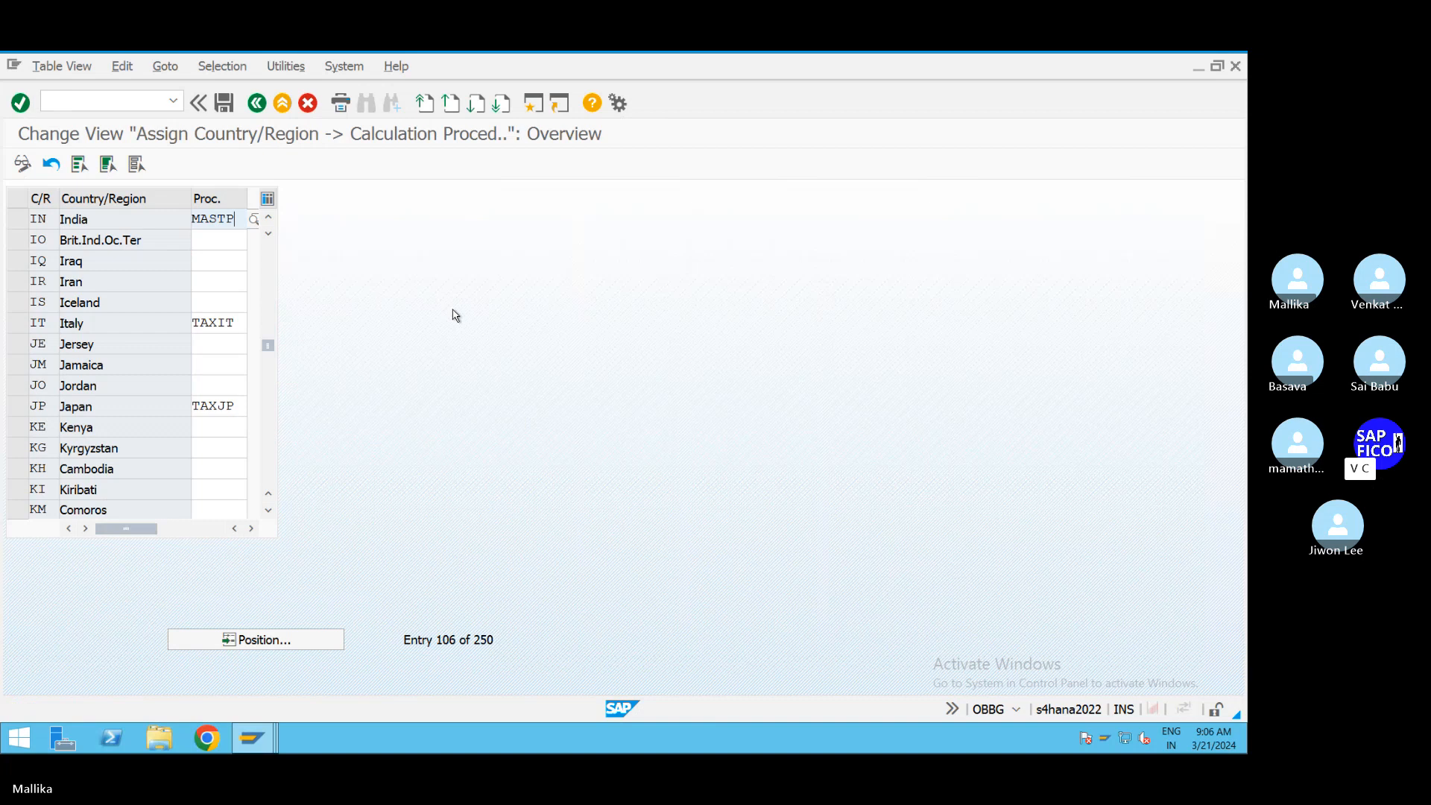
click(223, 104)
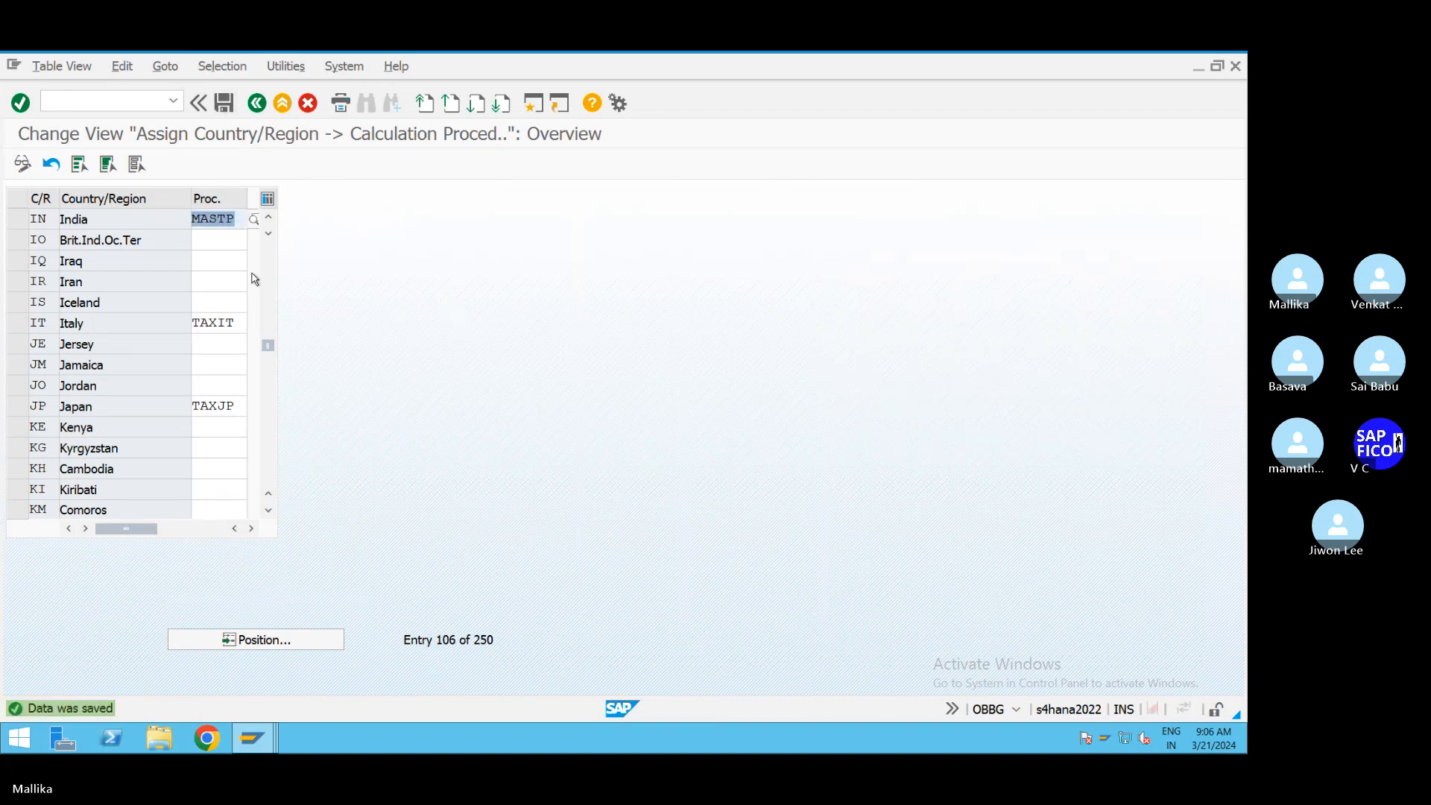
click(240, 220)
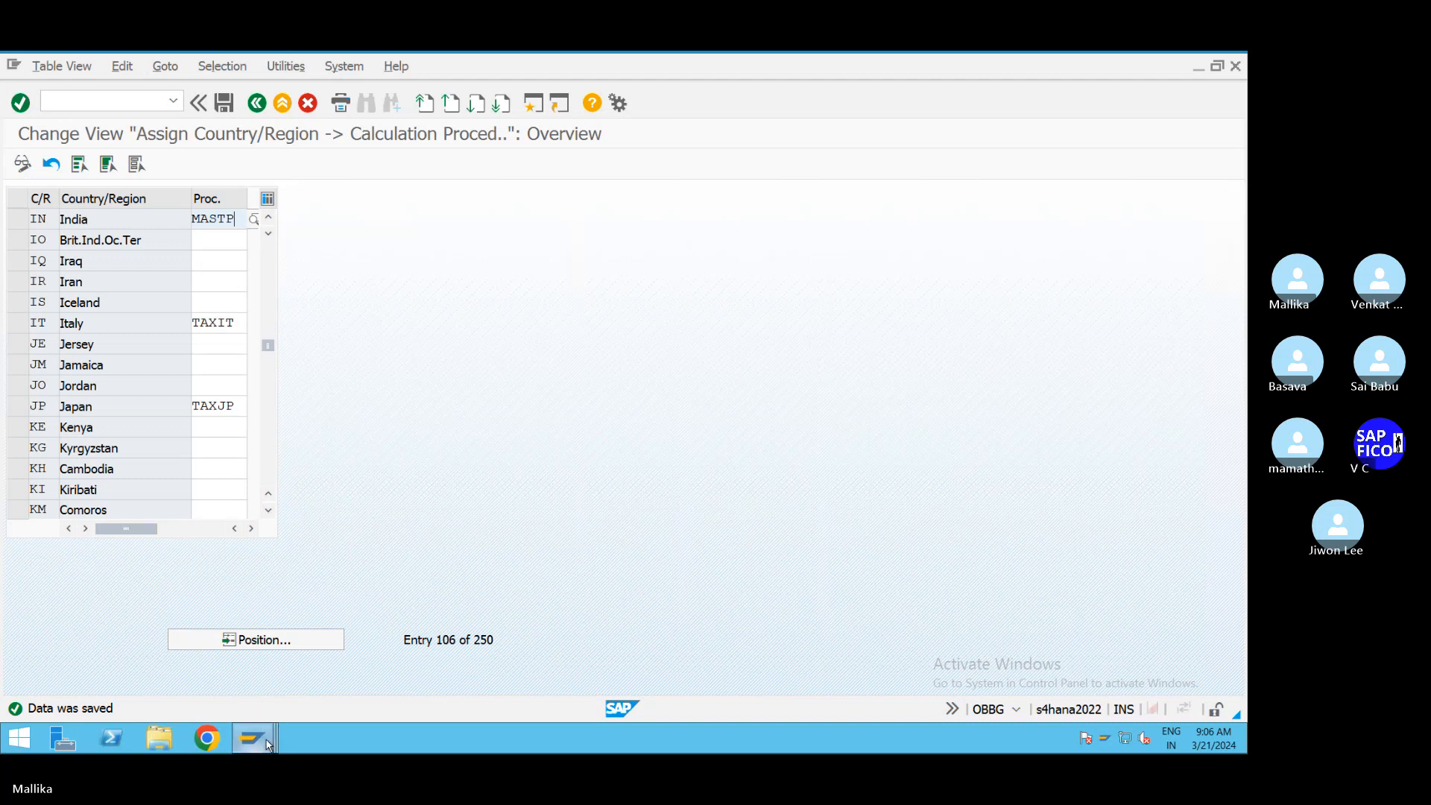
Step: Return to the incoming invoice session and restart transaction MIRO there with an empty invoice
mouse_move(258, 738)
click(425, 664)
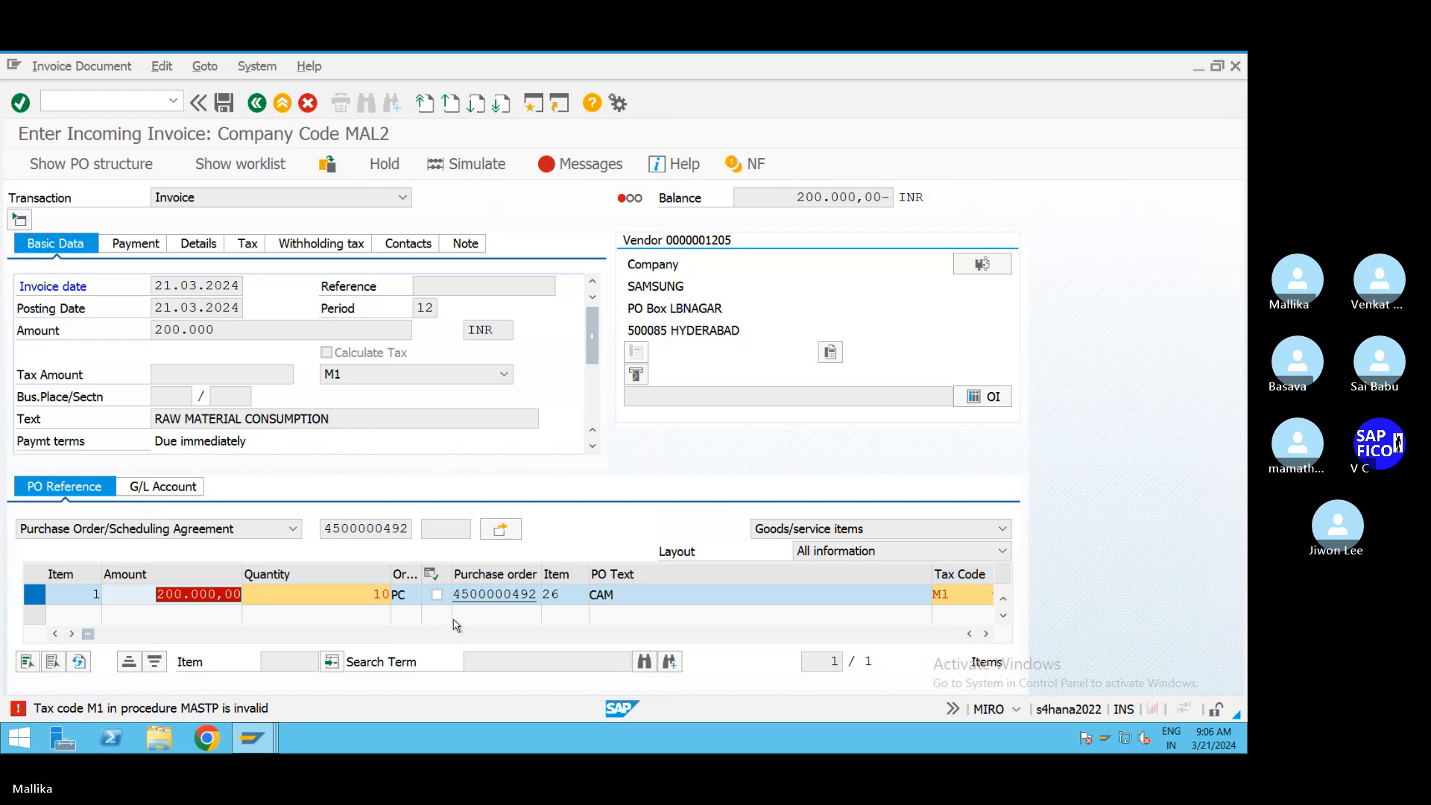
click(963, 601)
click(174, 103)
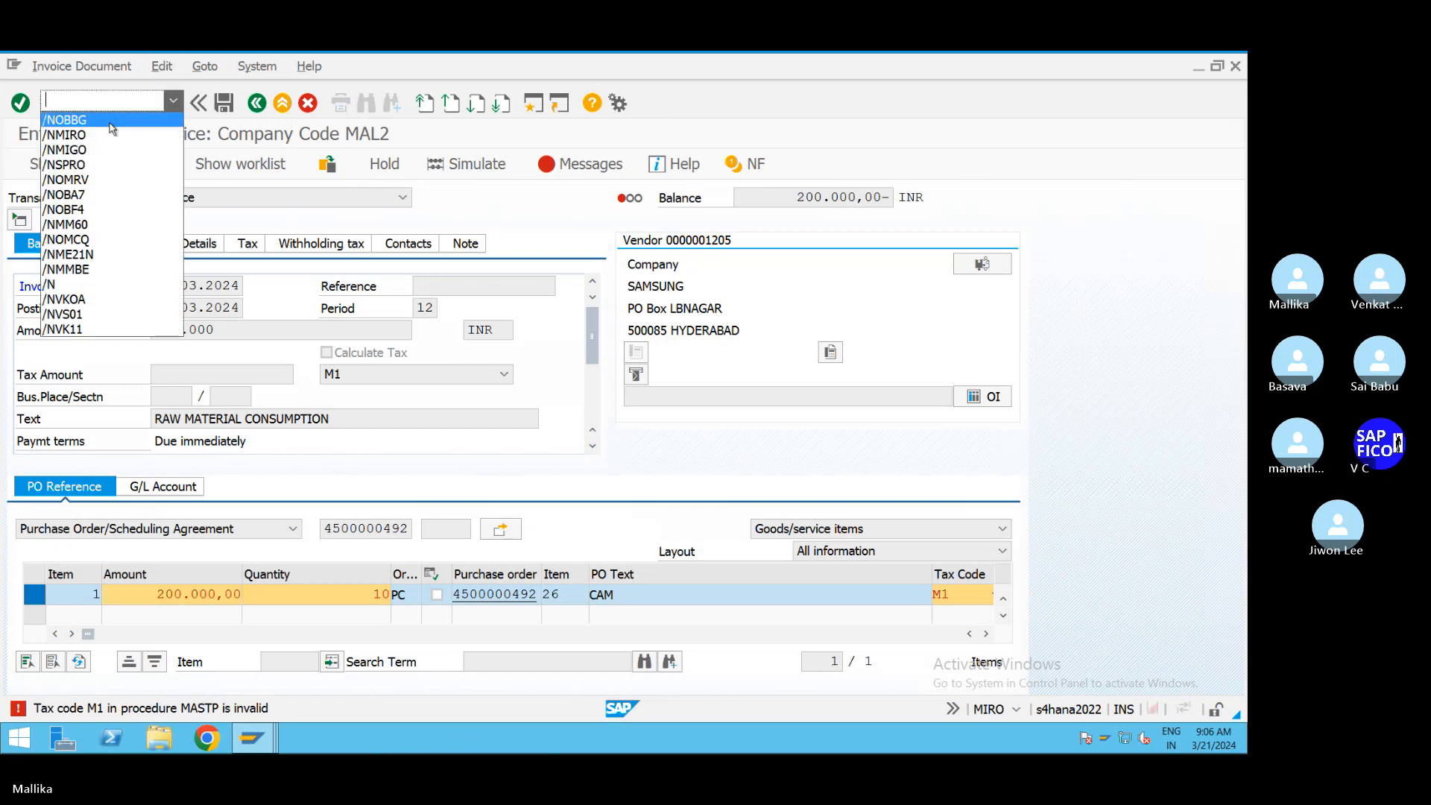
click(108, 135)
key(Return)
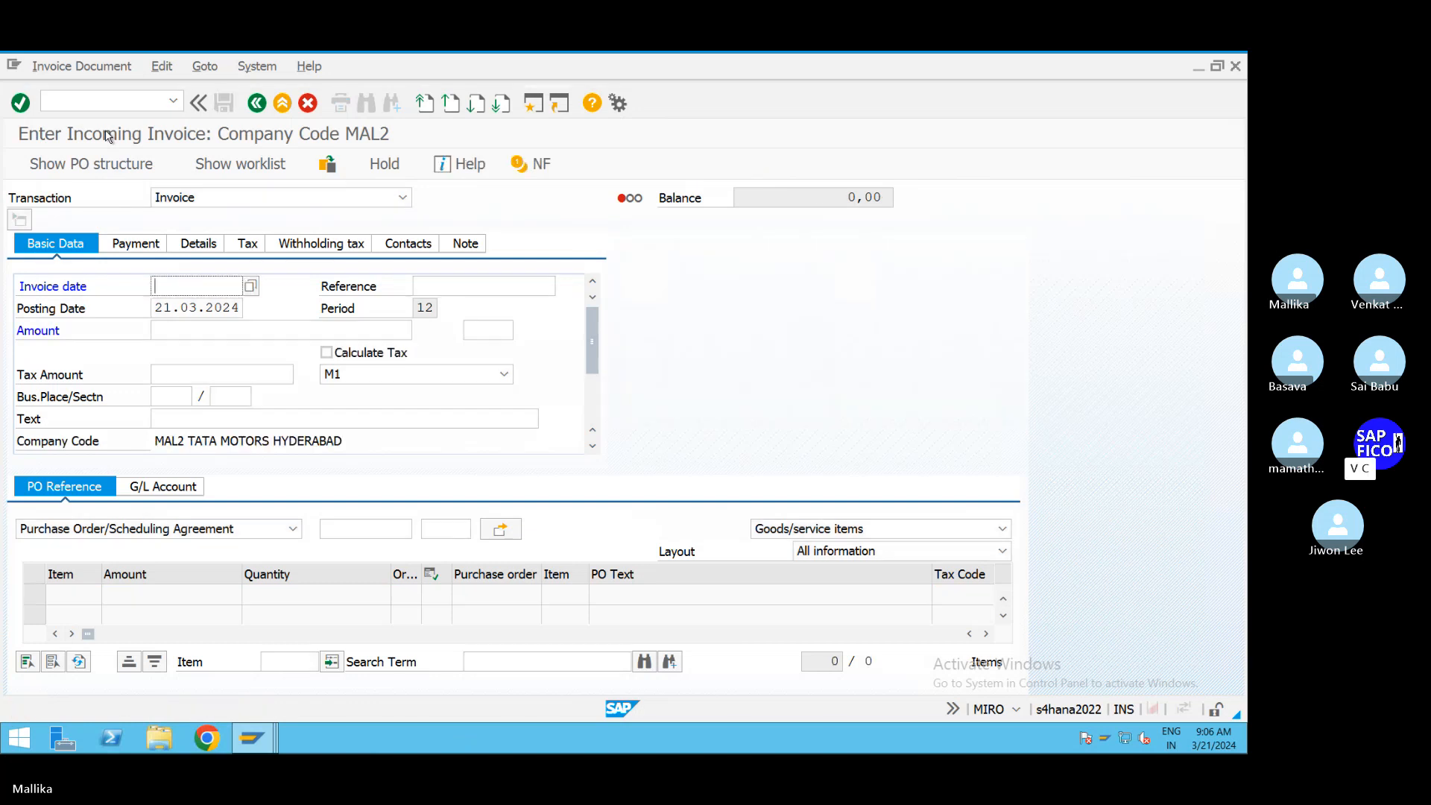
Step: Set the invoice date to 21.03.2024 and enter the header text RAW MATERIAL CONSUMPTION
click(196, 285)
click(198, 305)
click(196, 420)
click(202, 436)
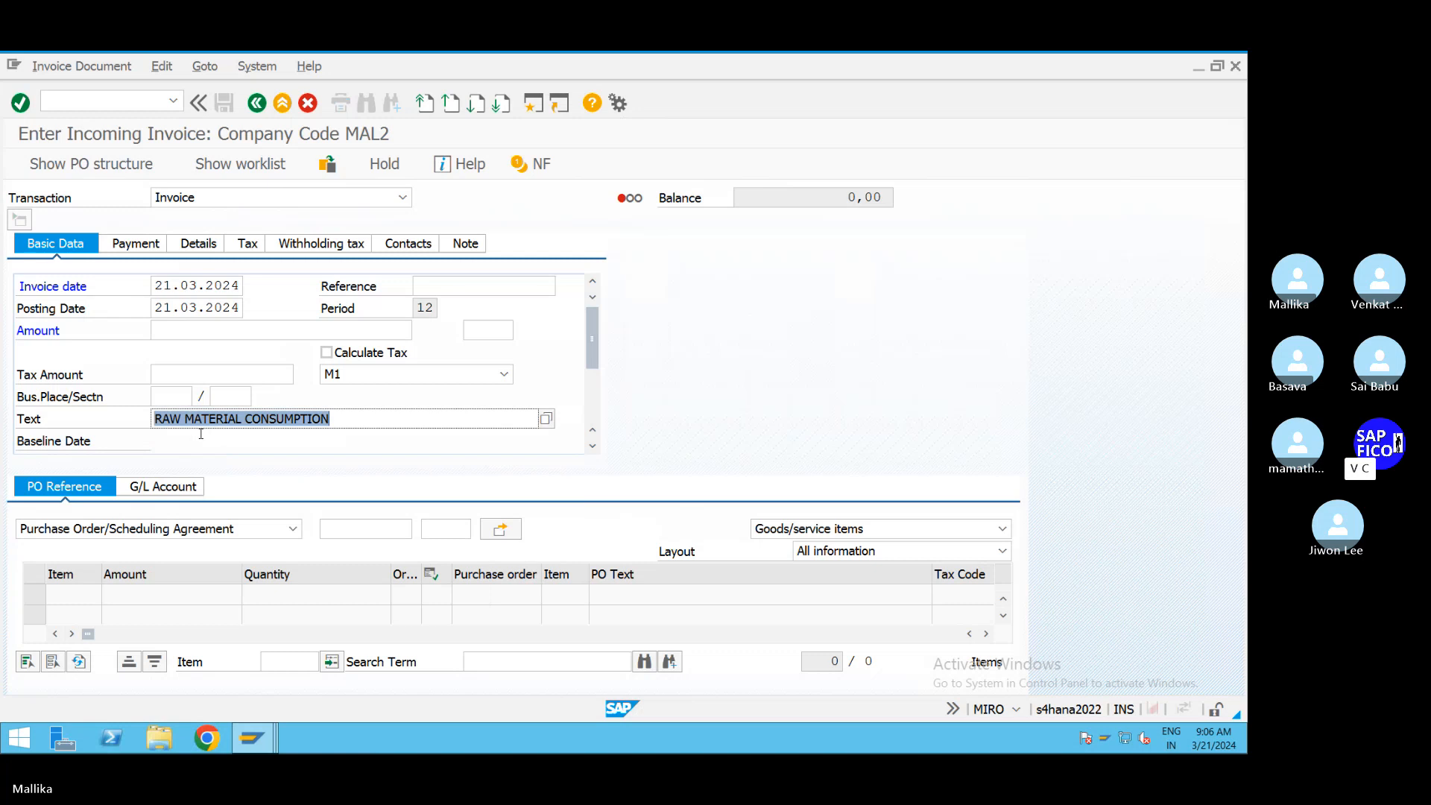
Step: Load the most recent suggested purchase order into the invoice, set the amount to 200.000 INR and validate the entry
click(335, 529)
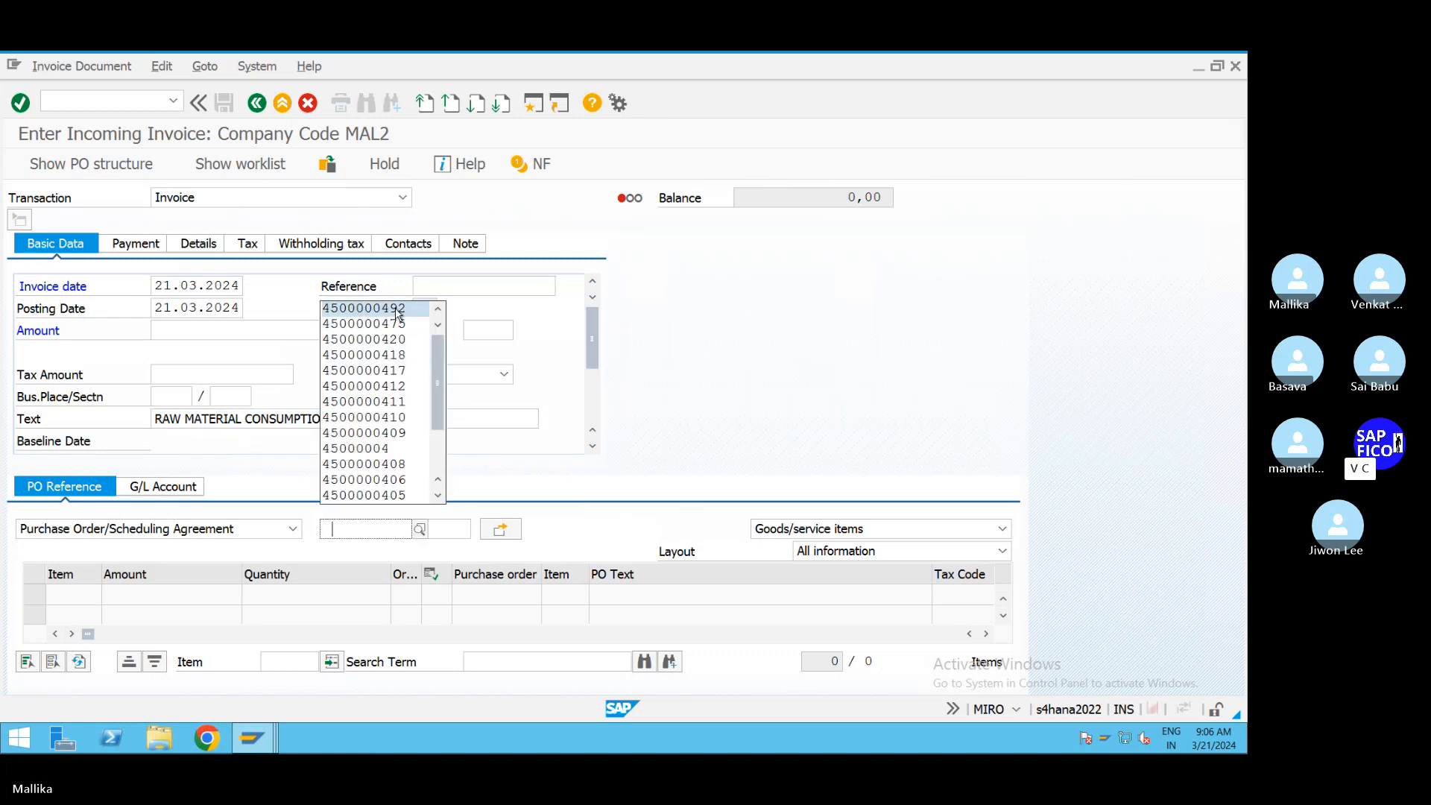
click(397, 313)
key(Return)
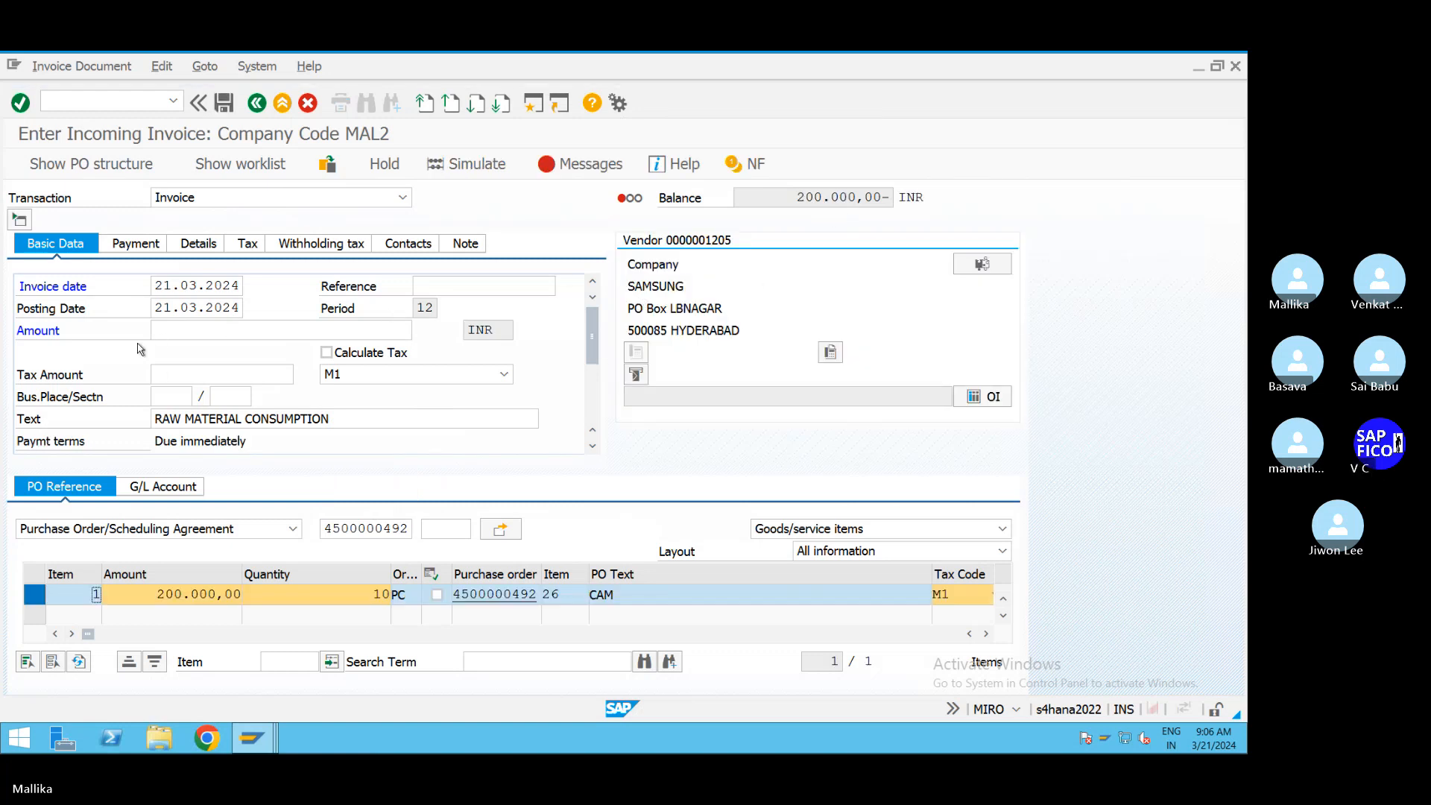
click(195, 331)
click(198, 352)
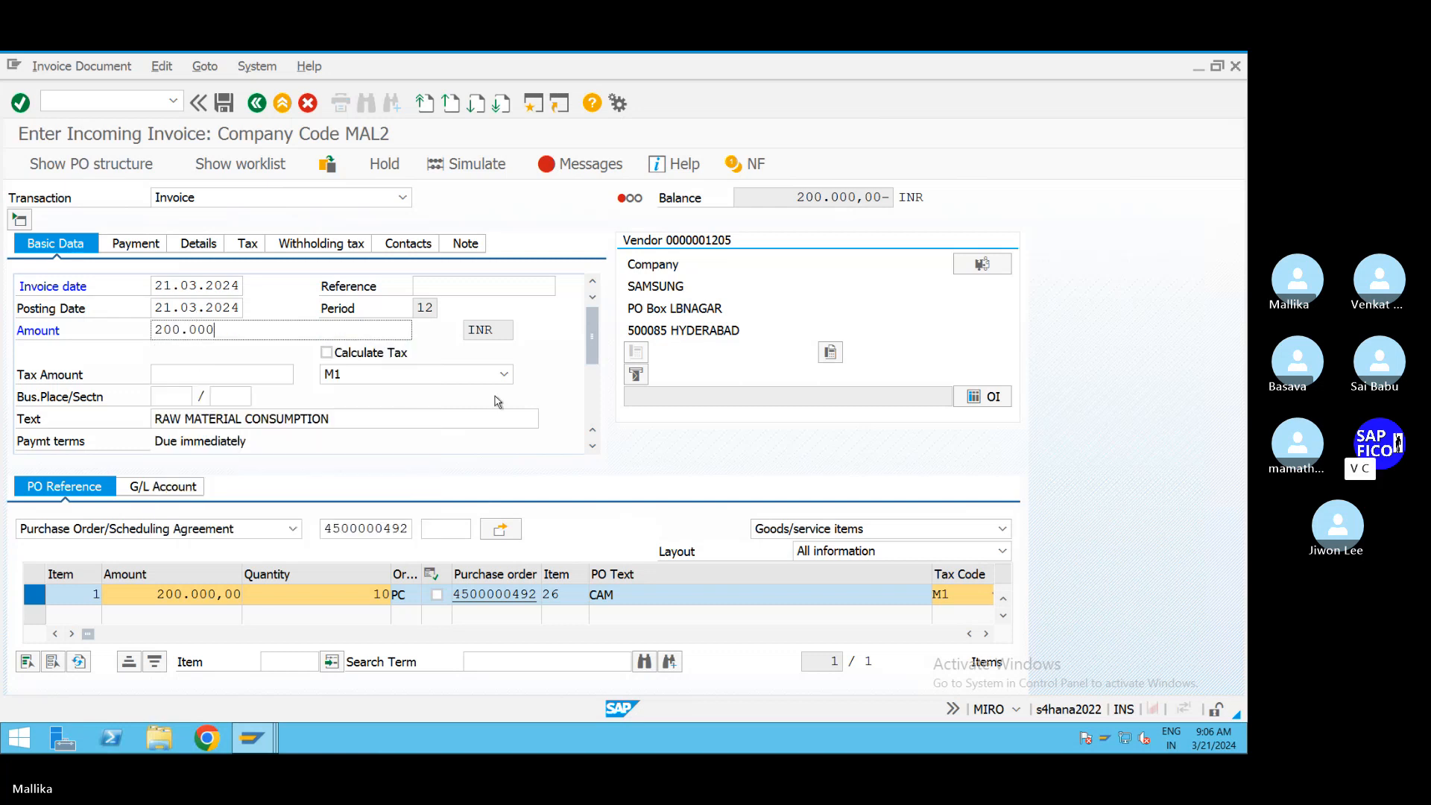
key(Return)
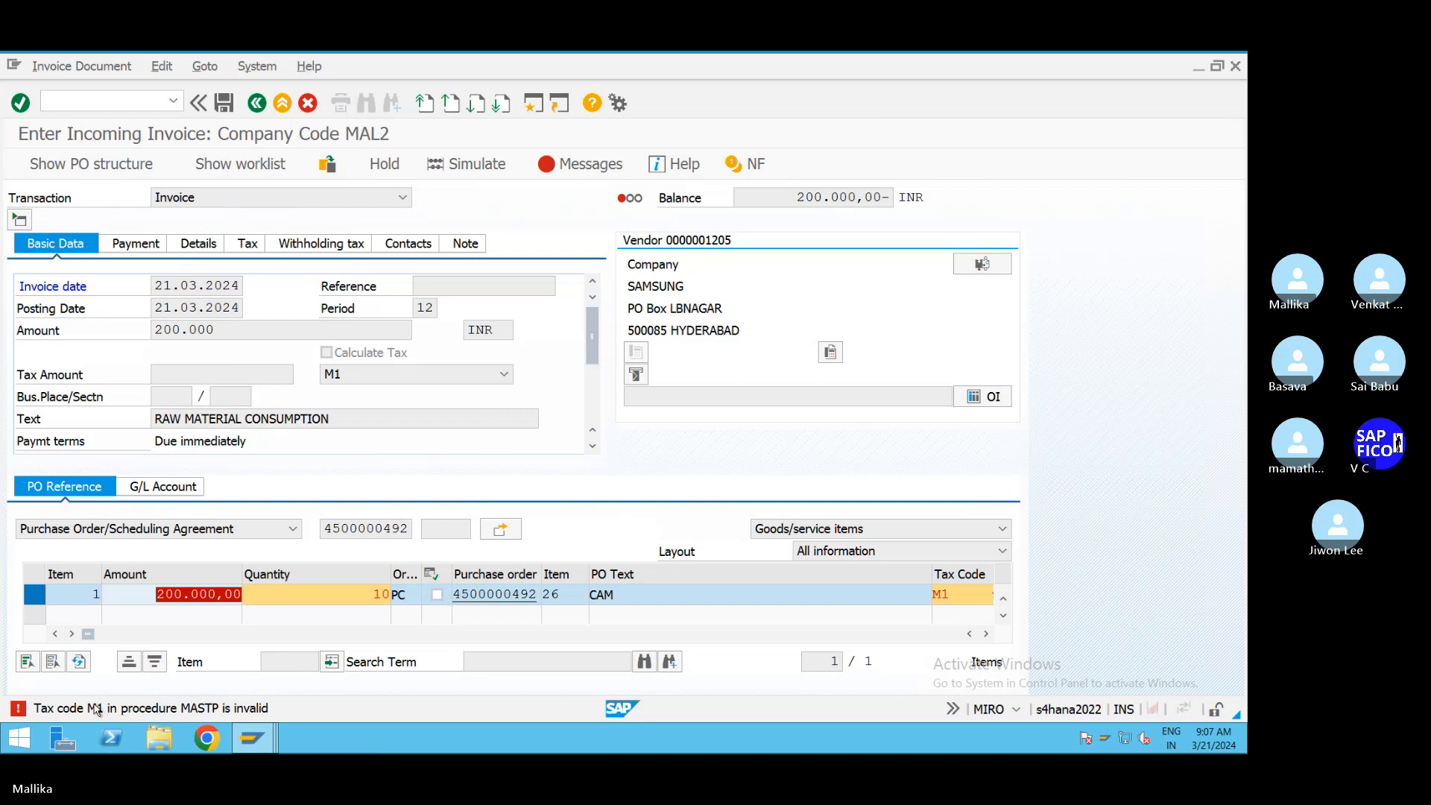
Step: Switch to the tax procedure assignment session, clear India's procedure, reassign MASTP and save again
click(253, 738)
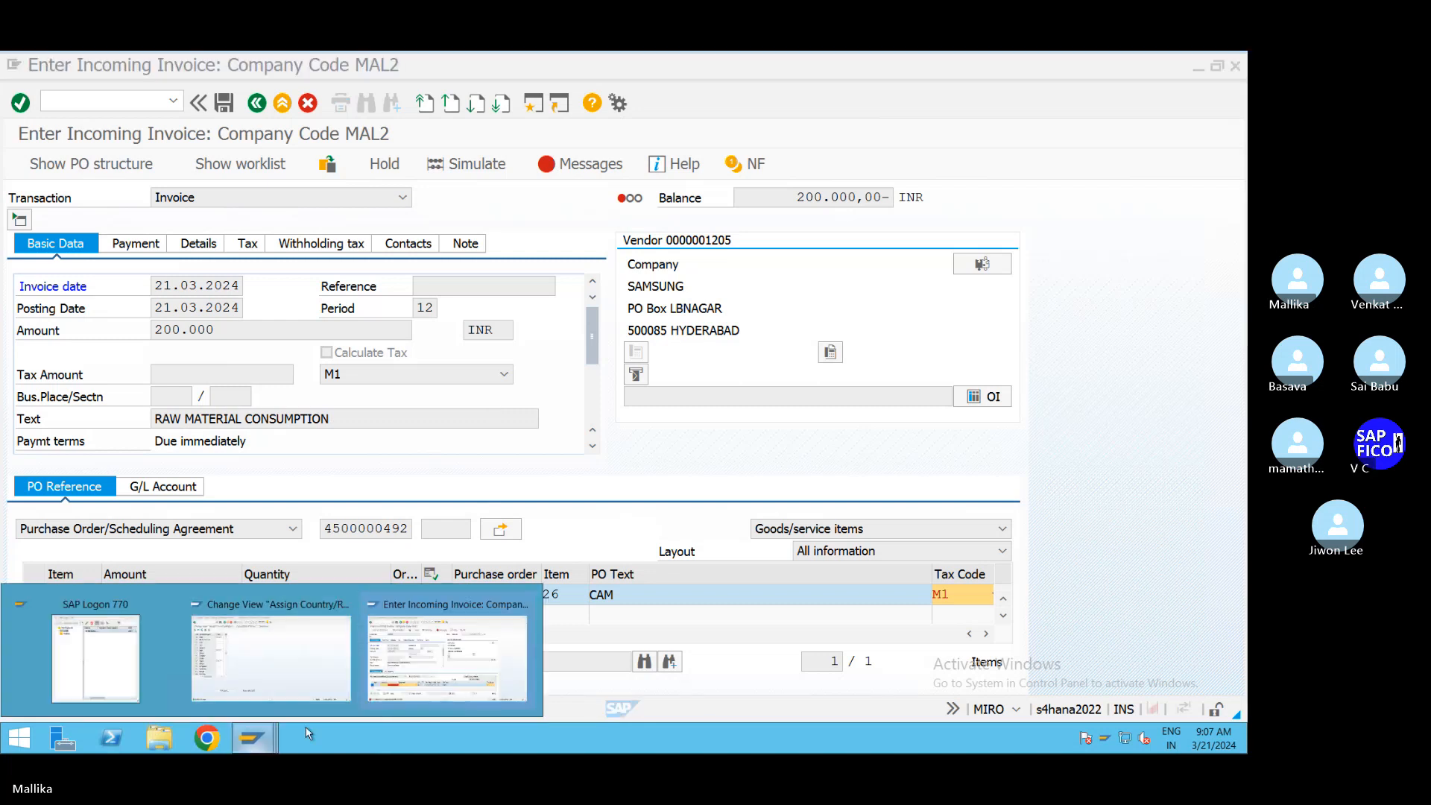
click(302, 675)
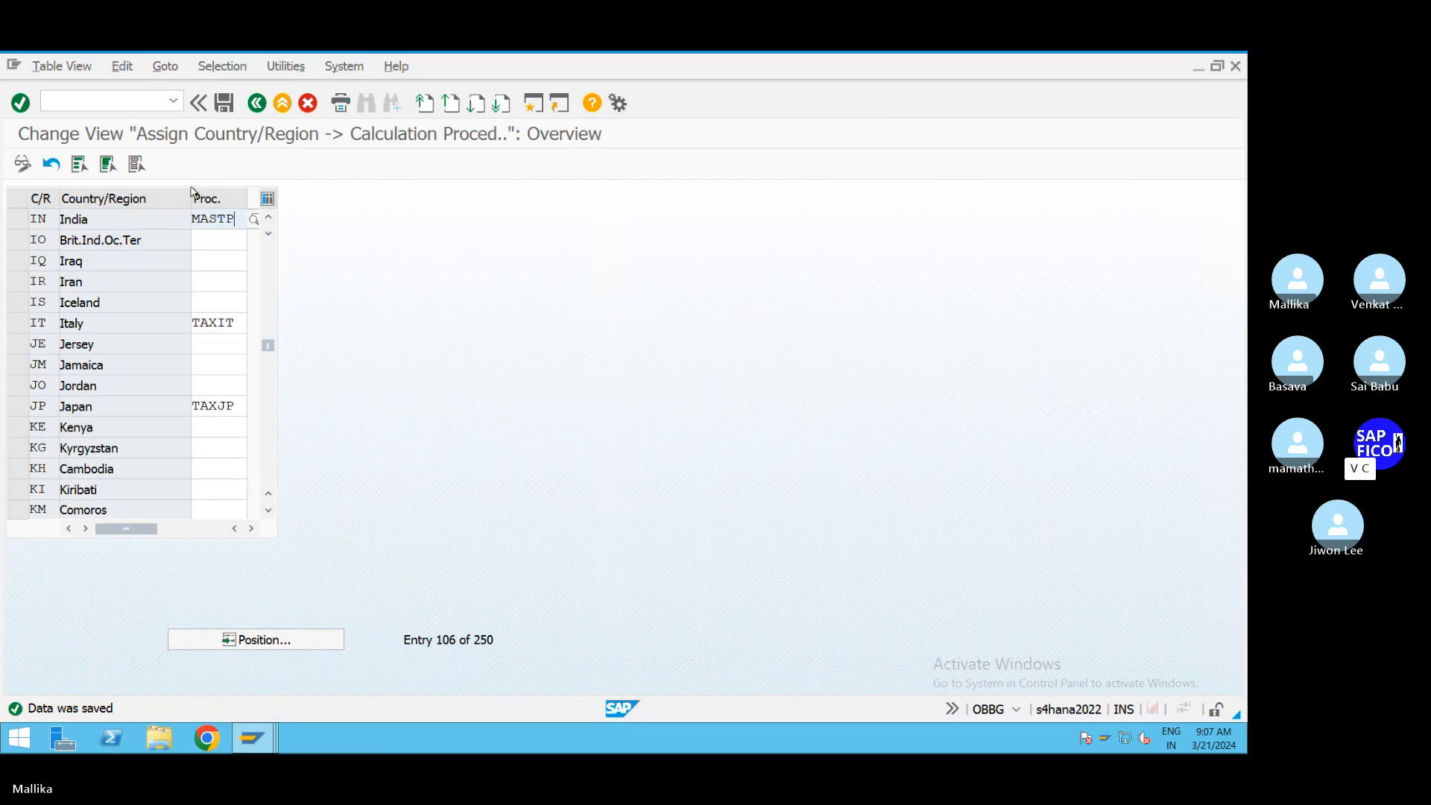
key(BackSpace)
key(BackSpace)
key(BackSpace)
key(BackSpace)
key(BackSpace)
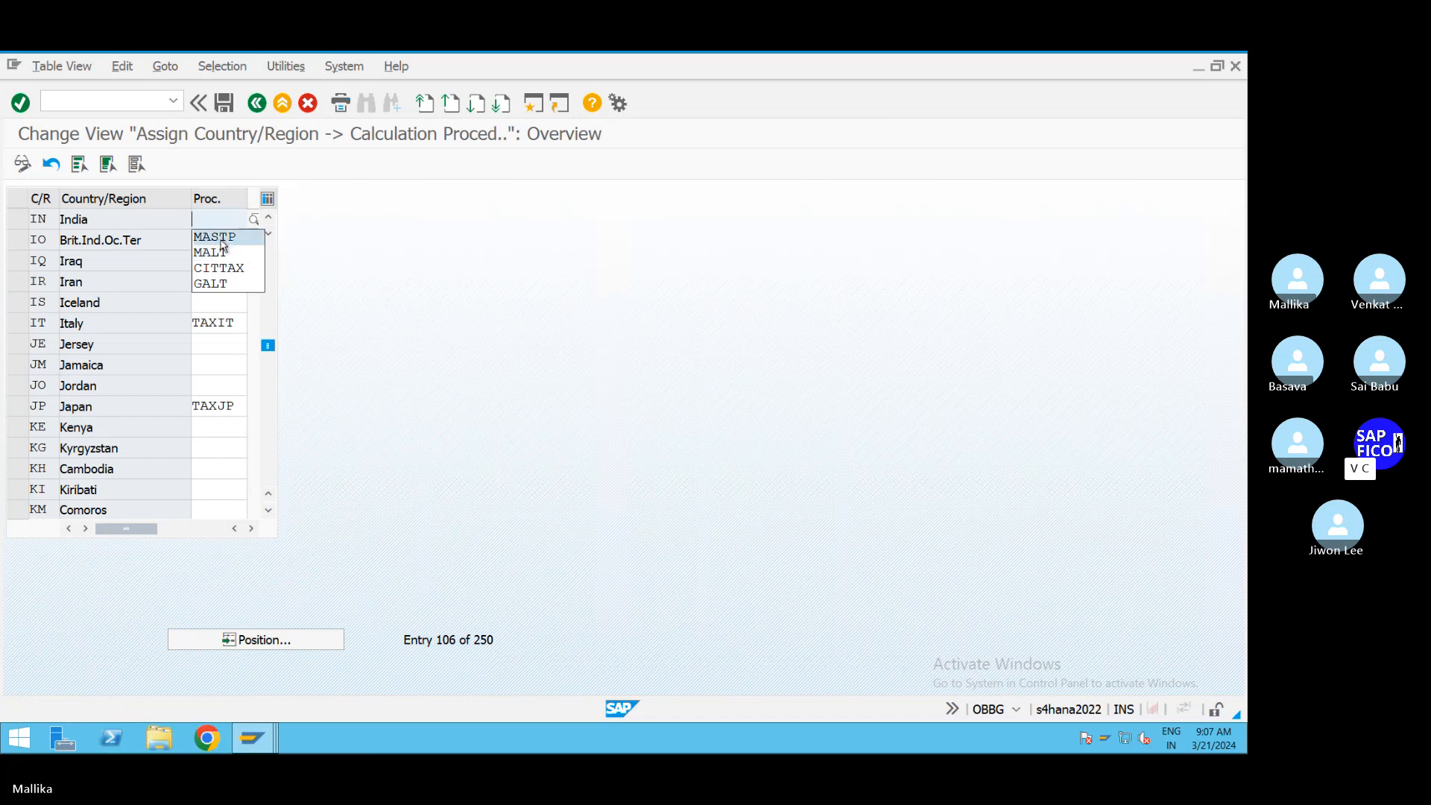
click(223, 237)
click(223, 106)
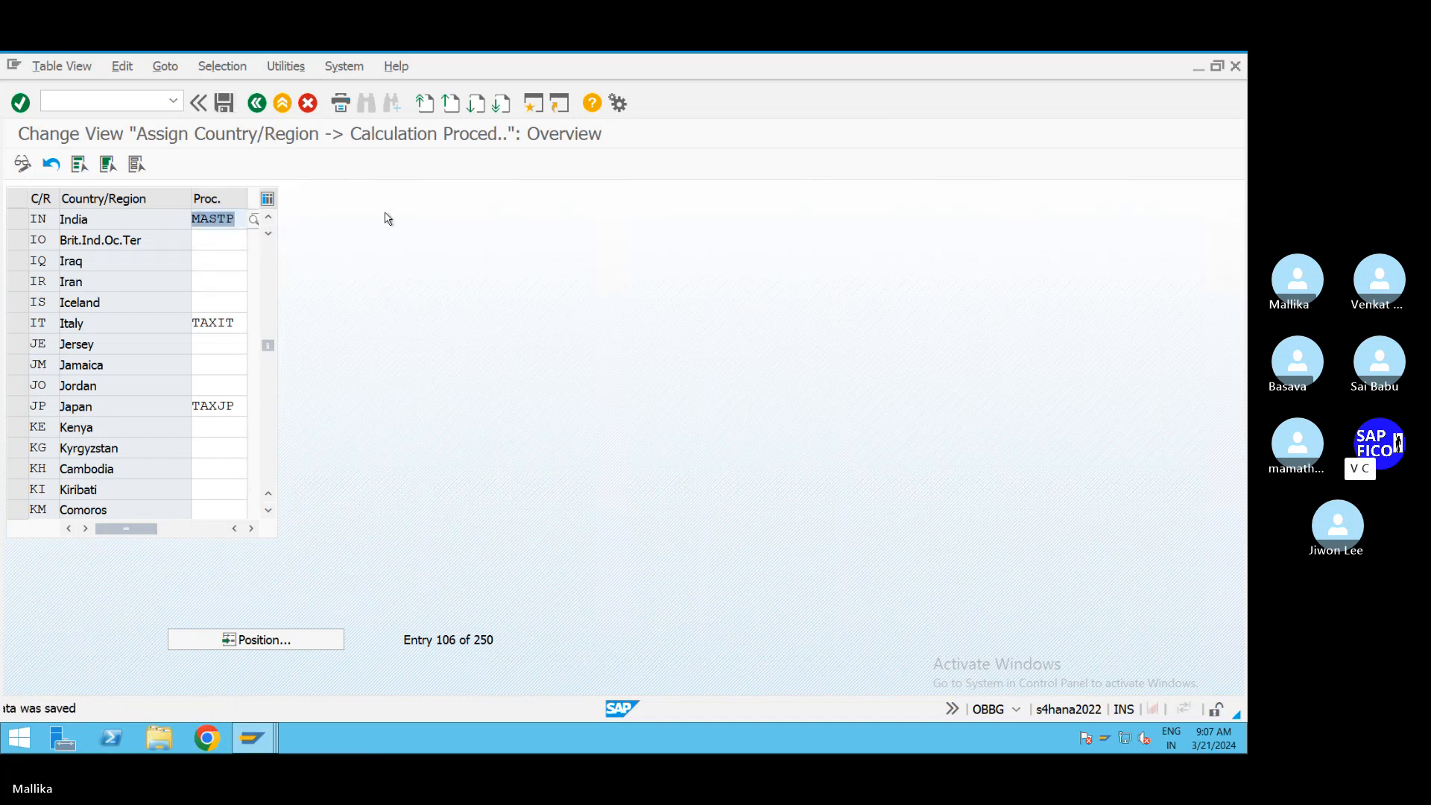
Step: Leave the tax procedure assignments and start transaction FTXP for country IN
click(265, 736)
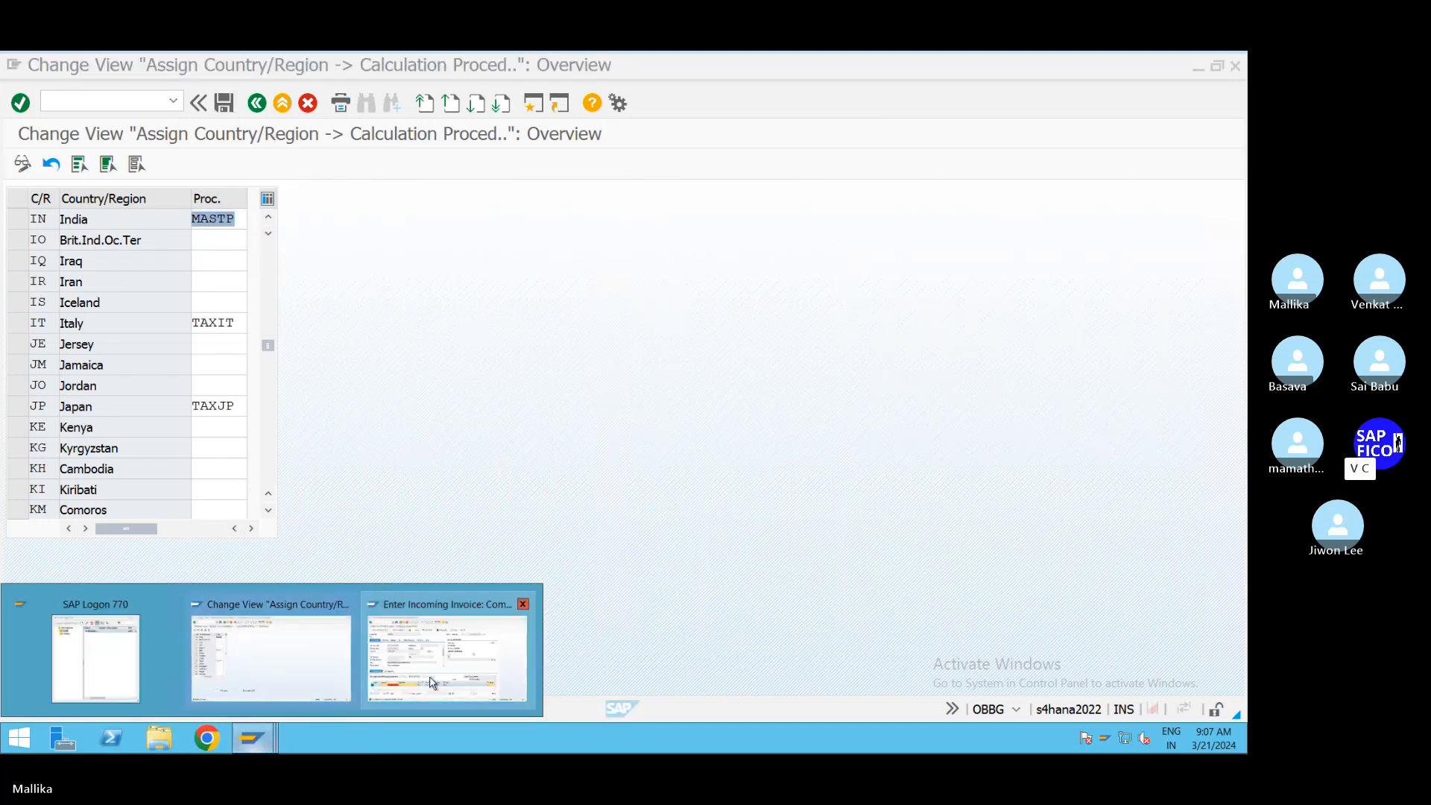
click(288, 666)
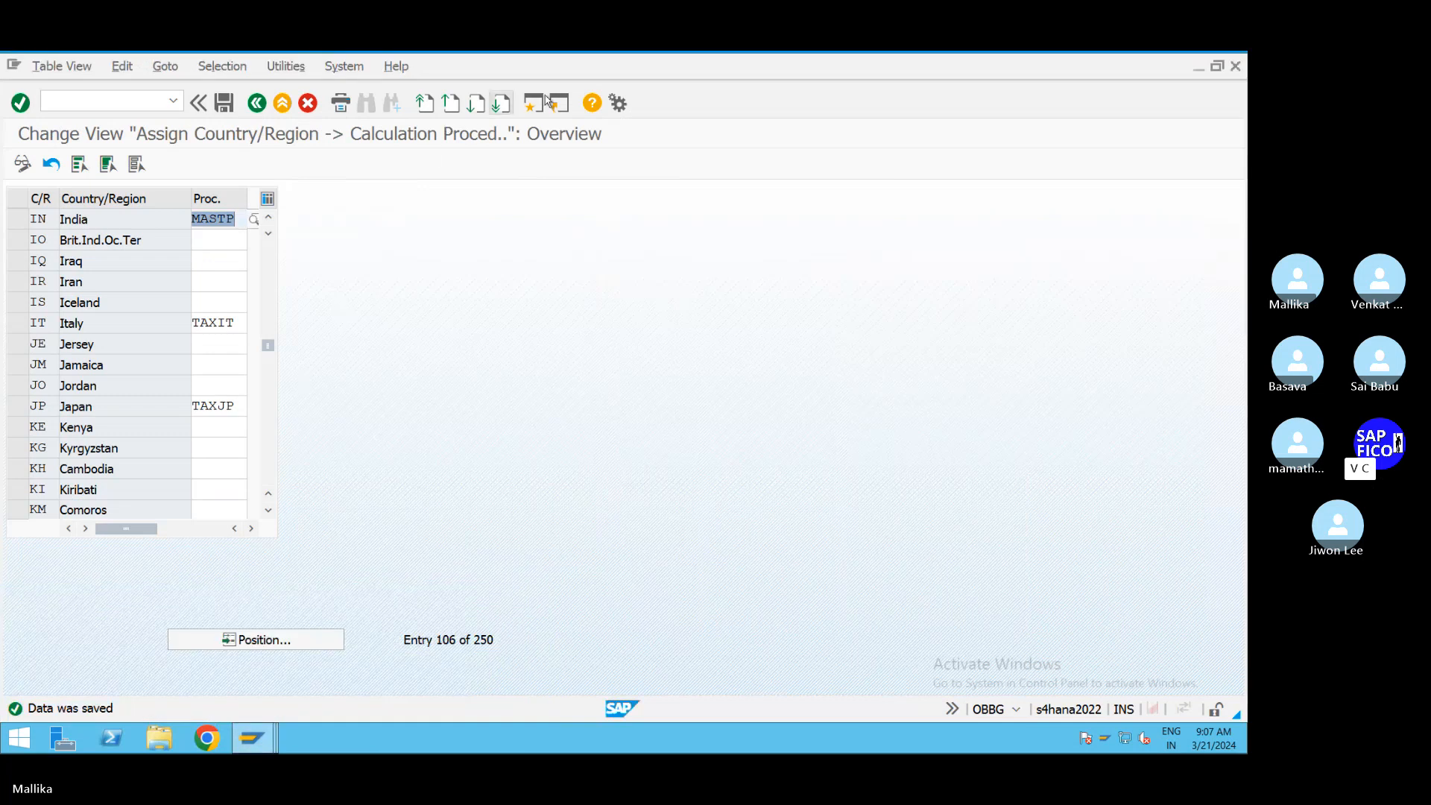
key(F3)
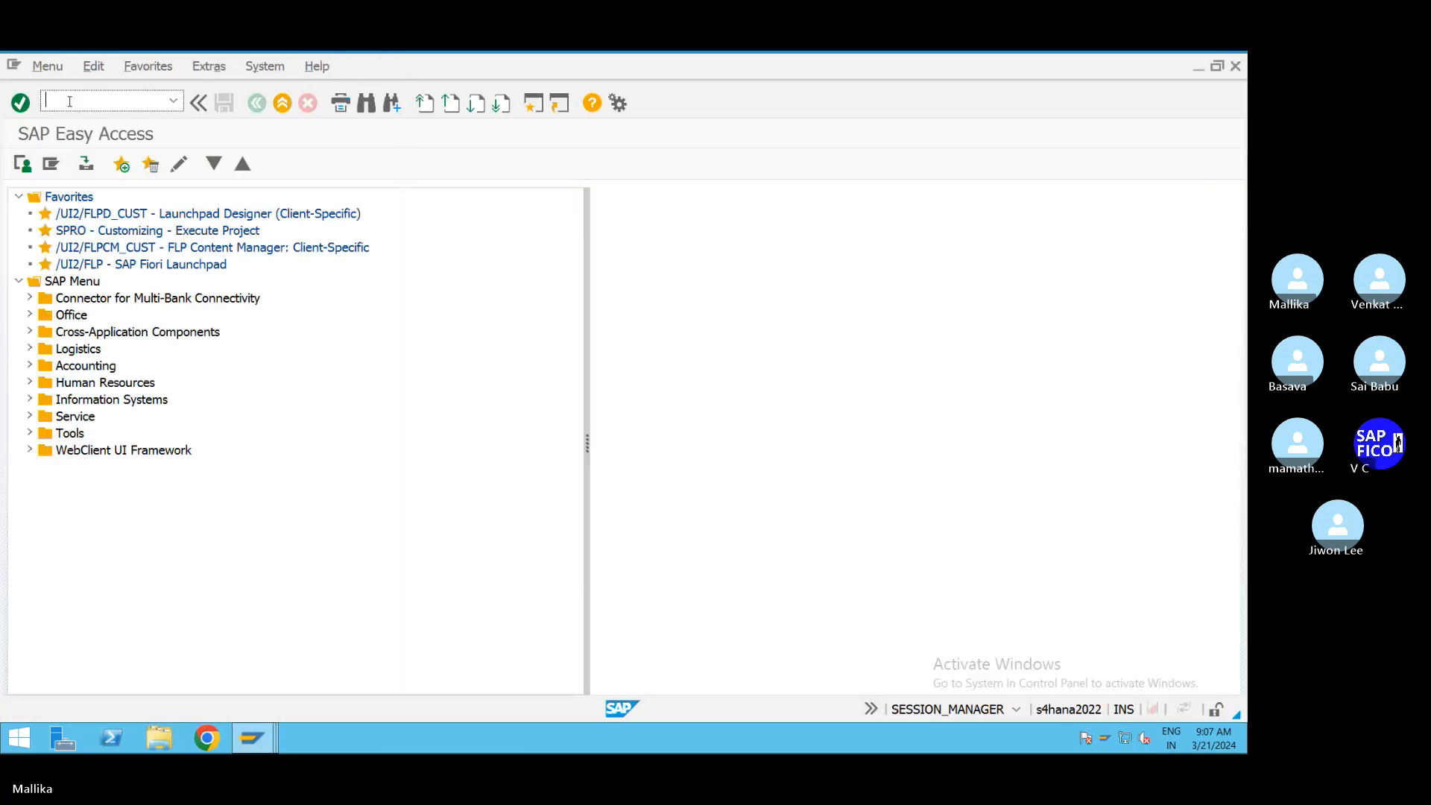
text(/NFTXP)
key(Return)
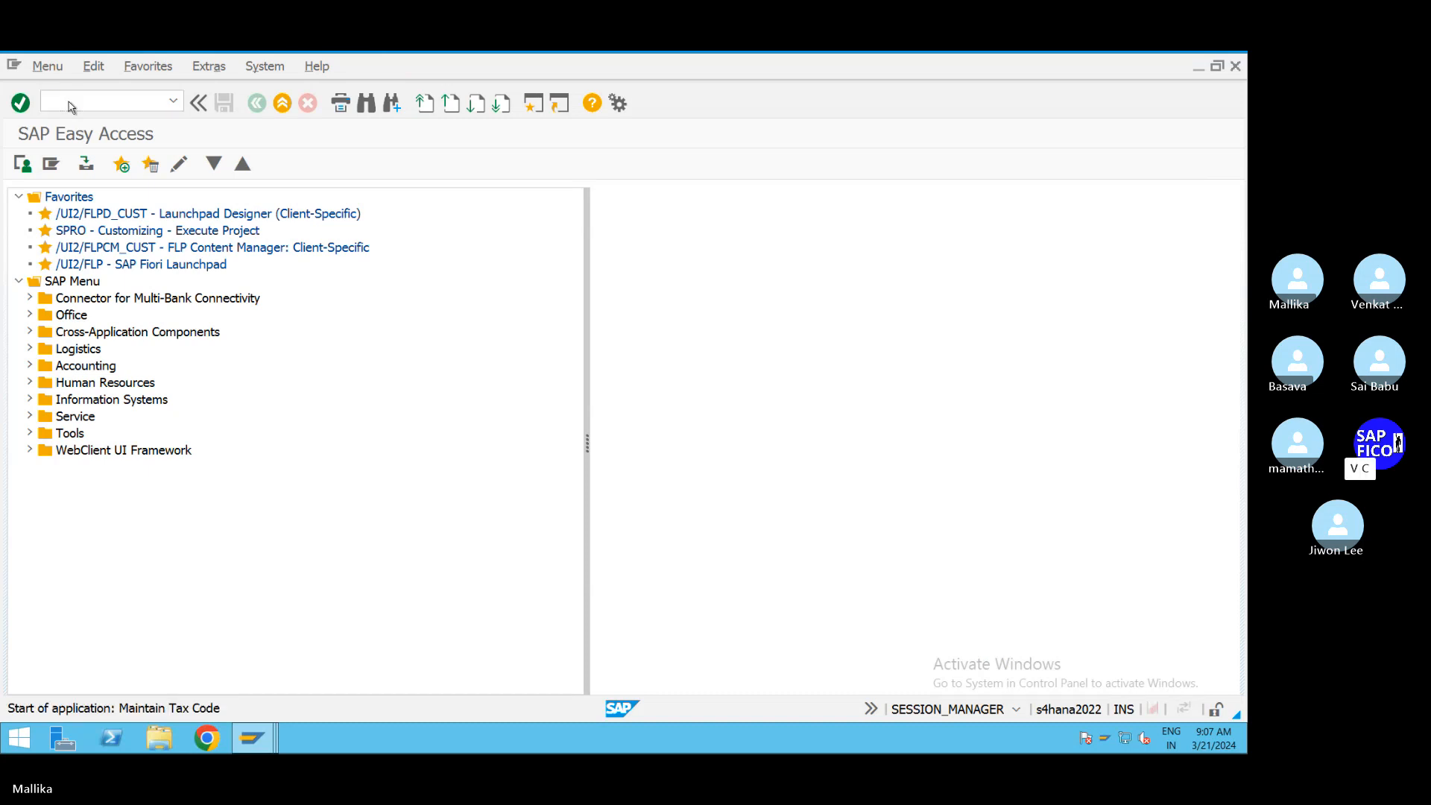
click(239, 317)
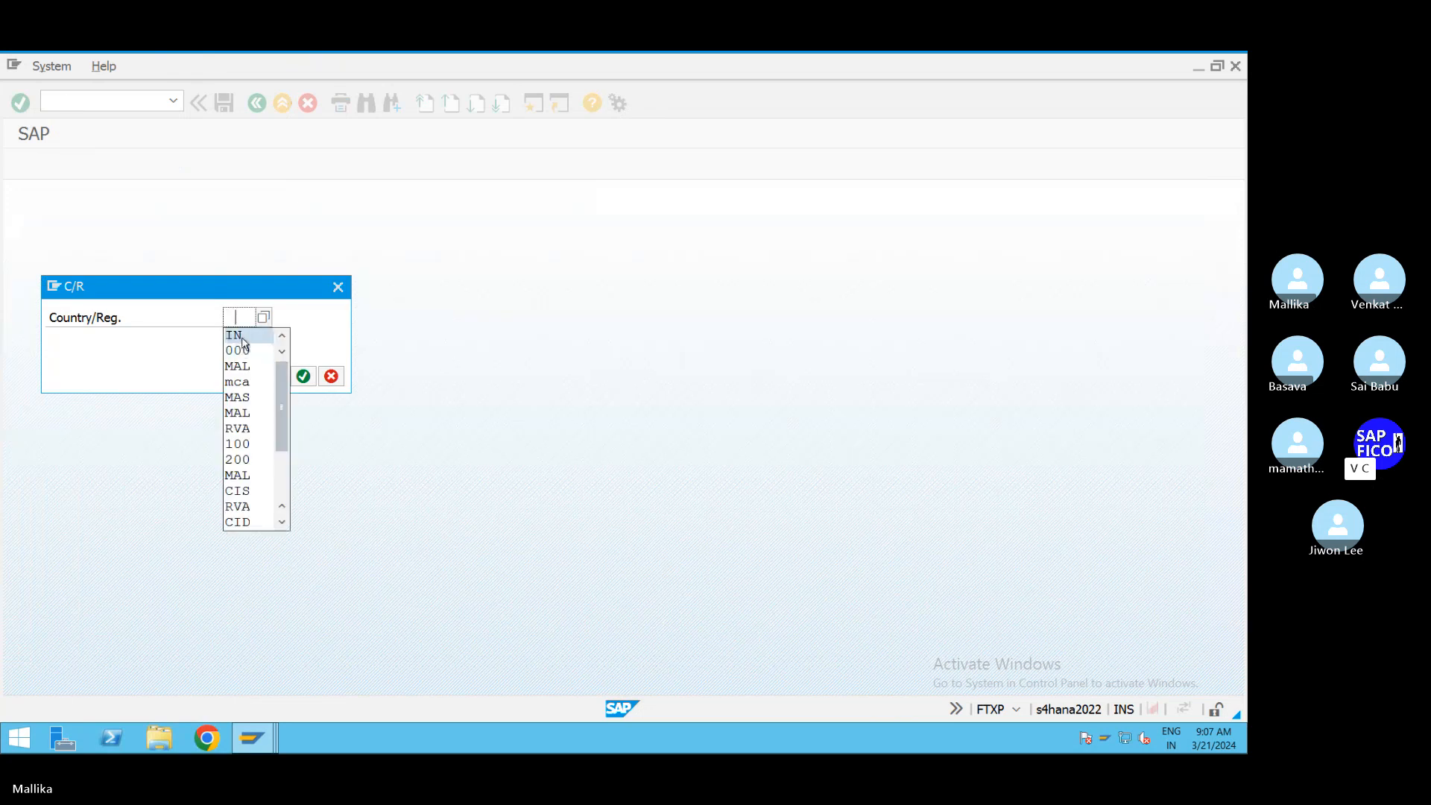
click(241, 337)
click(301, 377)
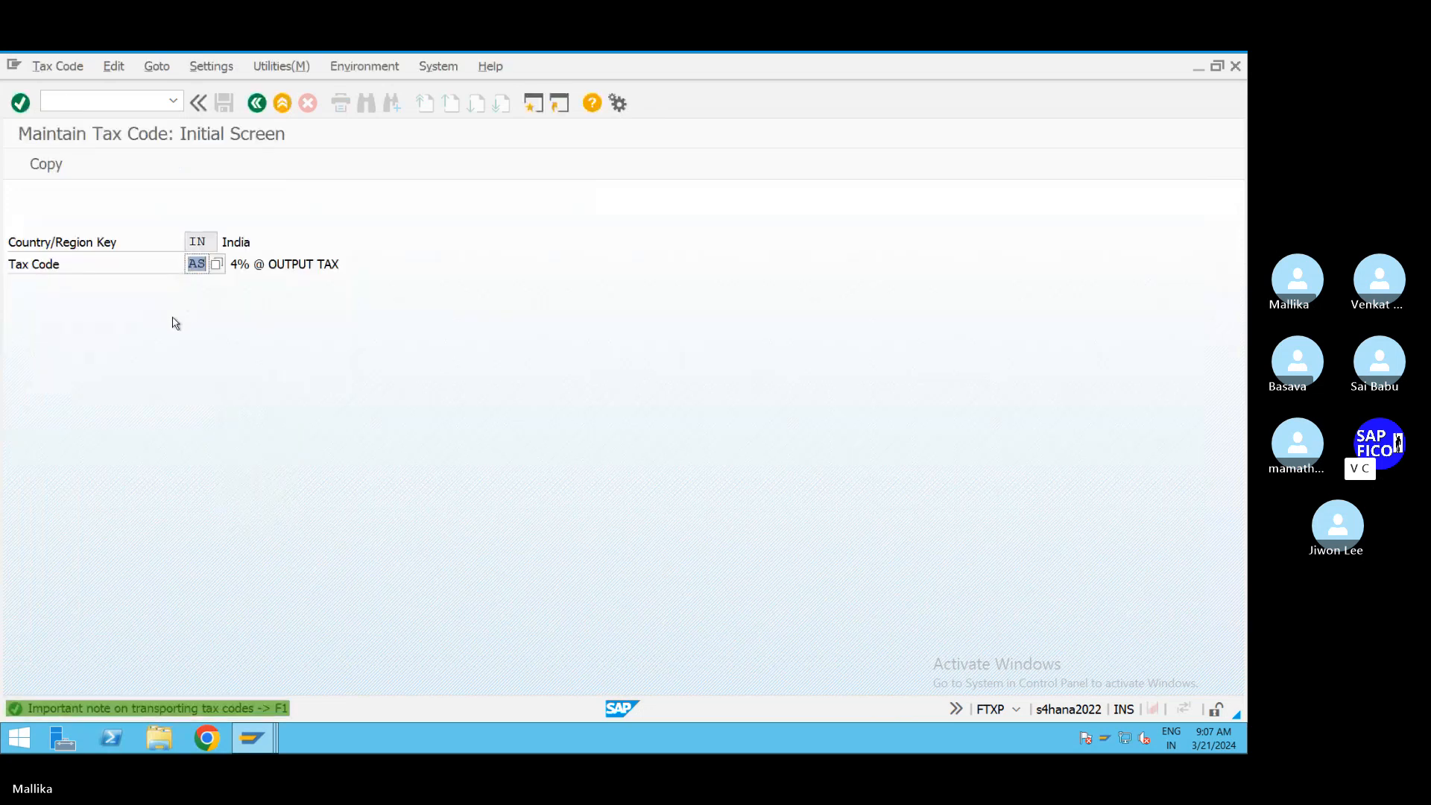
Step: Check whether tax code M1 exists for India, cancel its properties and examine the list of available tax codes
key(BackSpace)
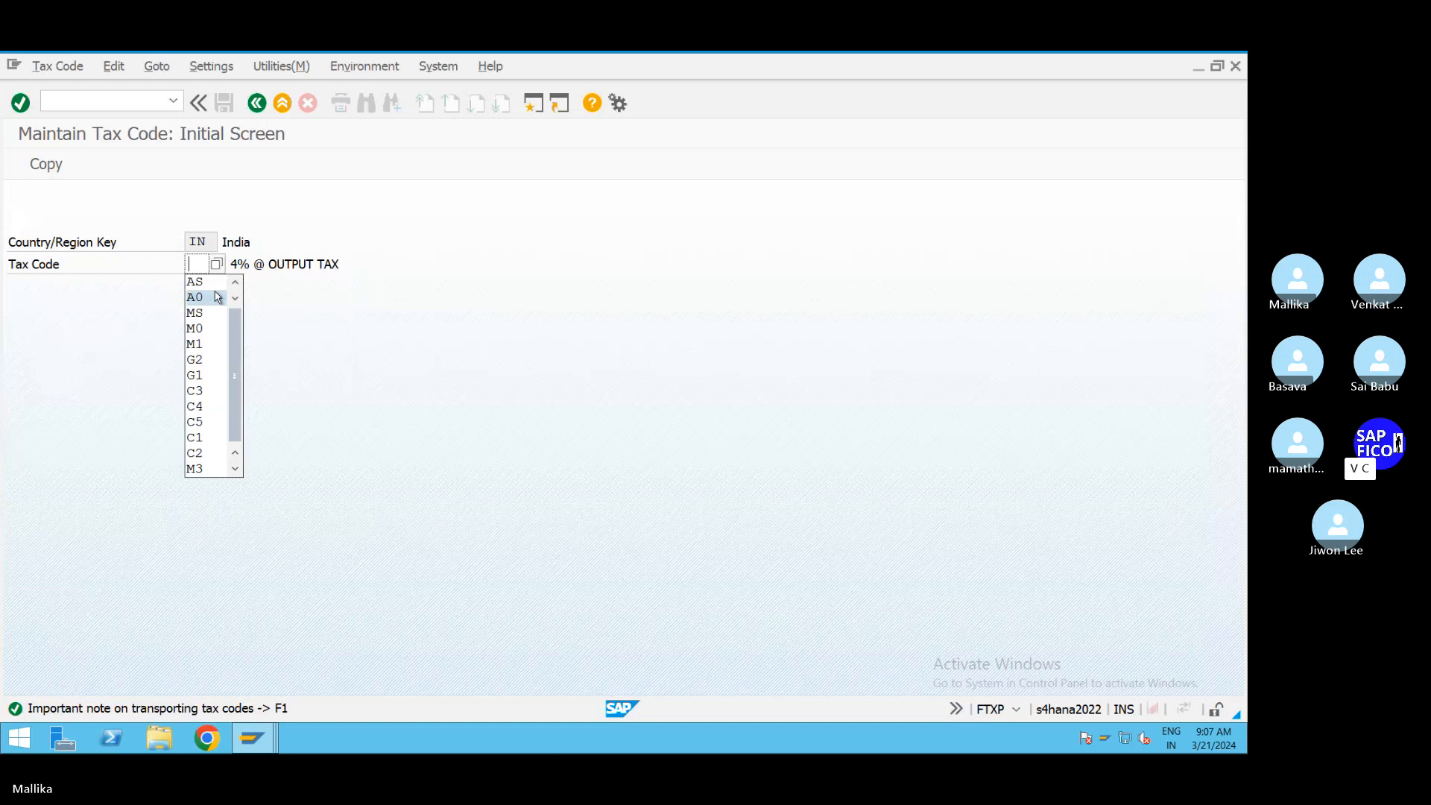
click(214, 349)
key(Return)
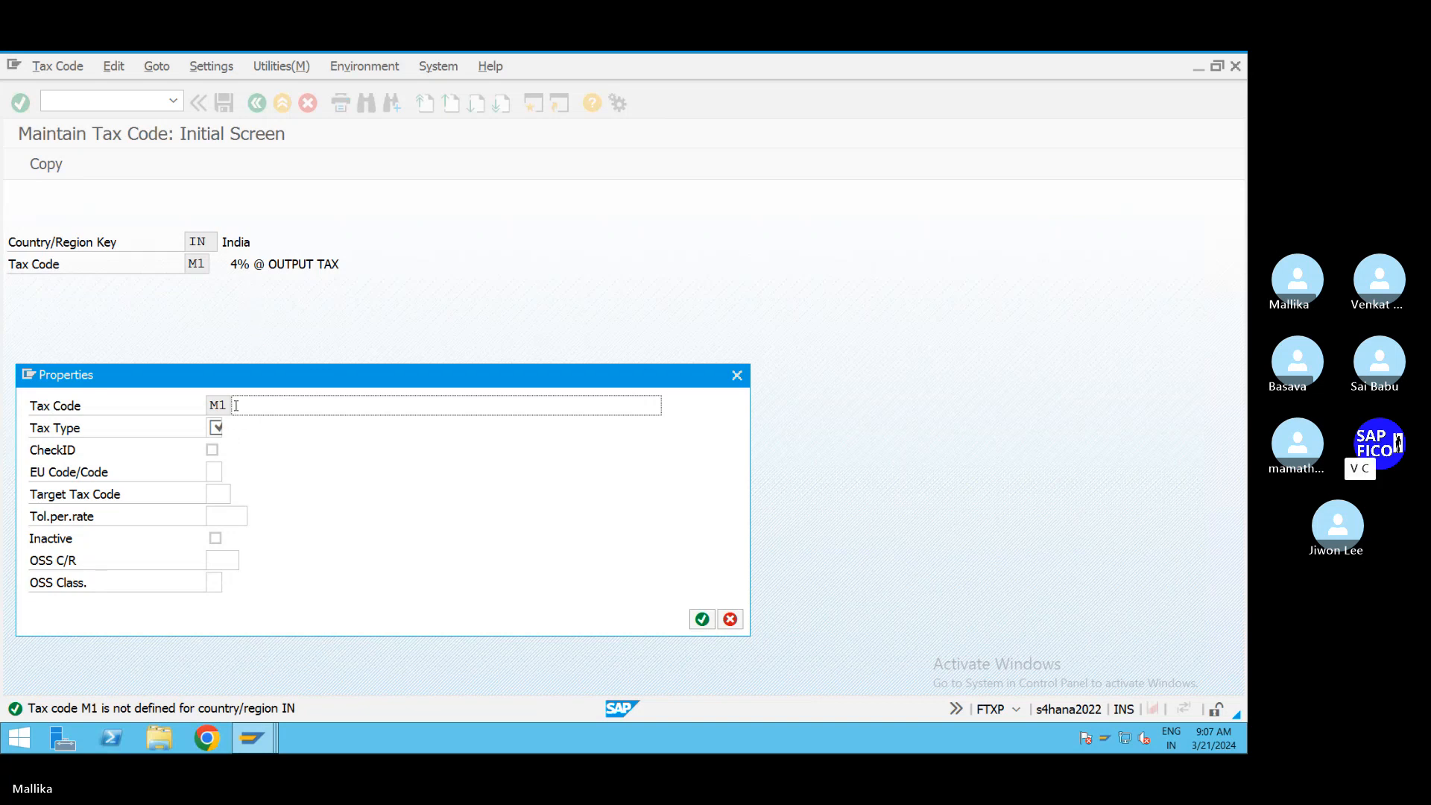
click(735, 378)
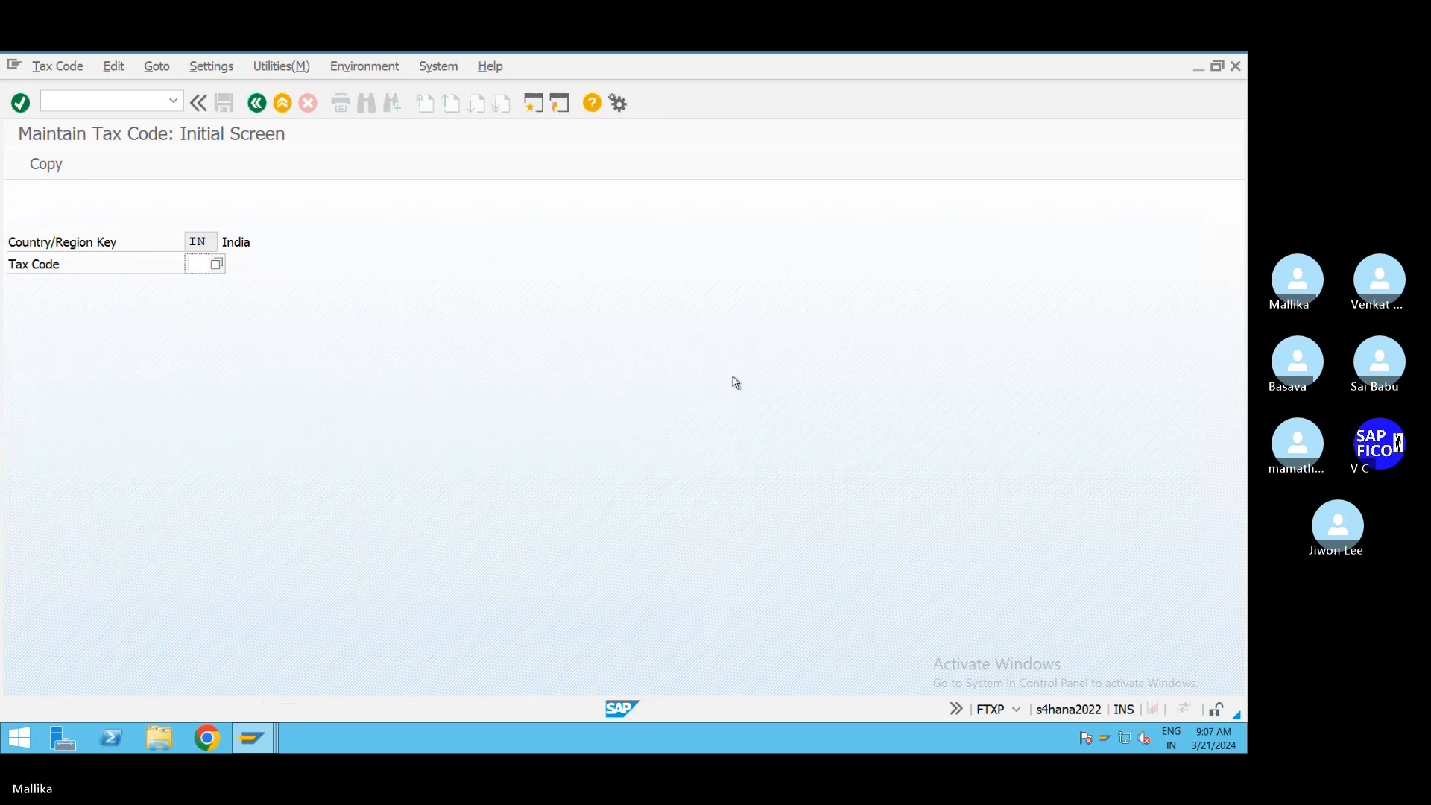
click(216, 265)
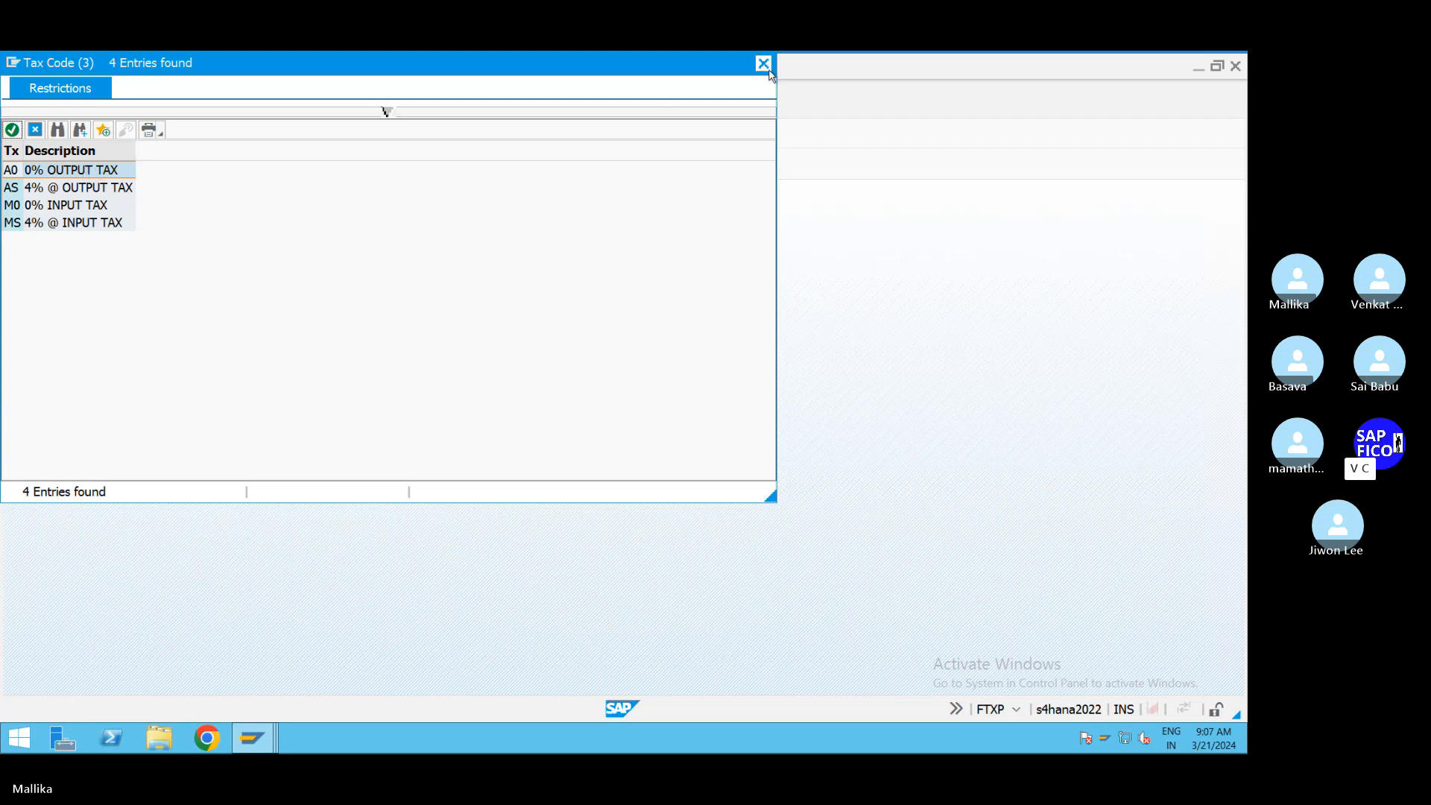
click(764, 65)
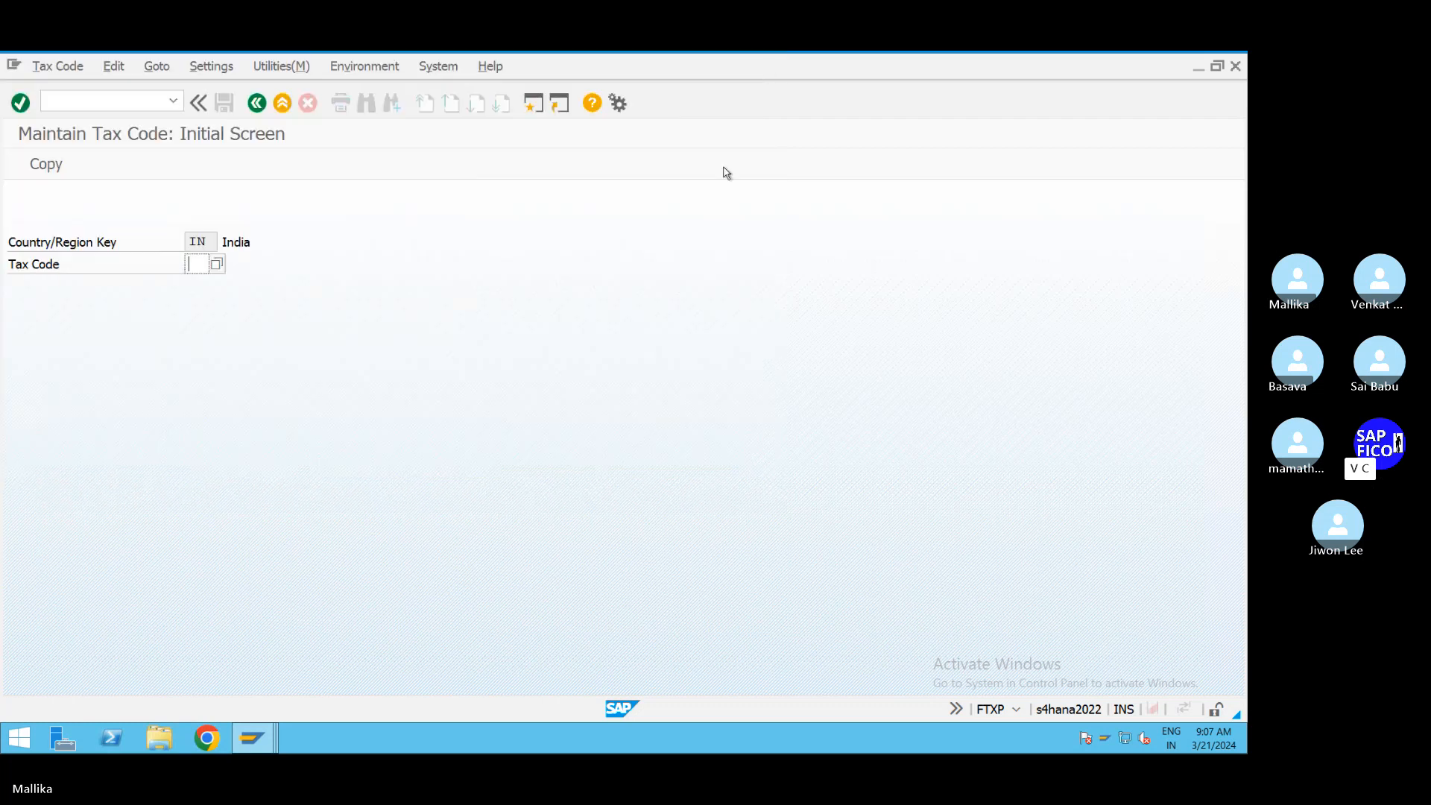
Step: Start transaction MIRO in the tax code session and close the other session holding the faulty invoice
click(72, 98)
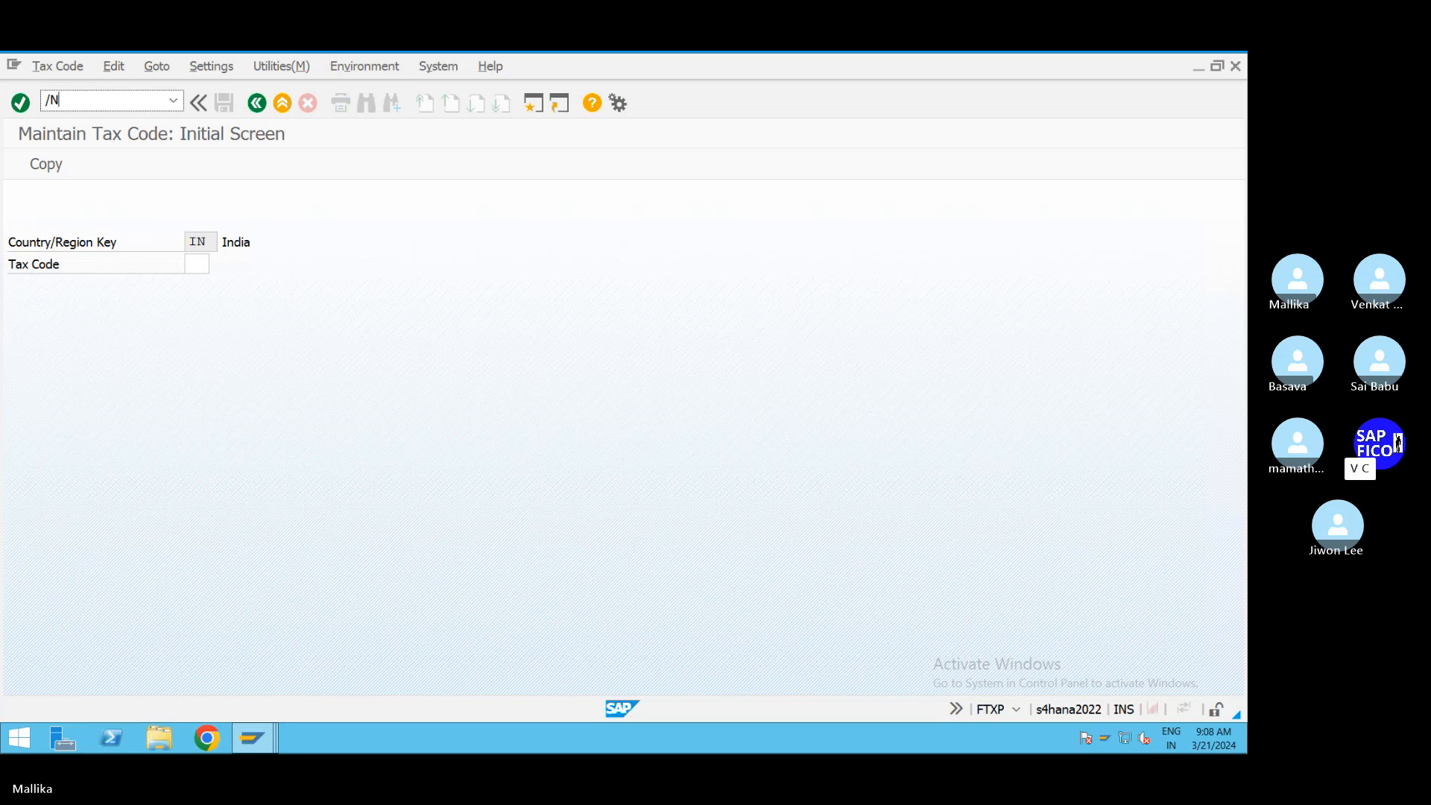
text(MIRO)
key(Return)
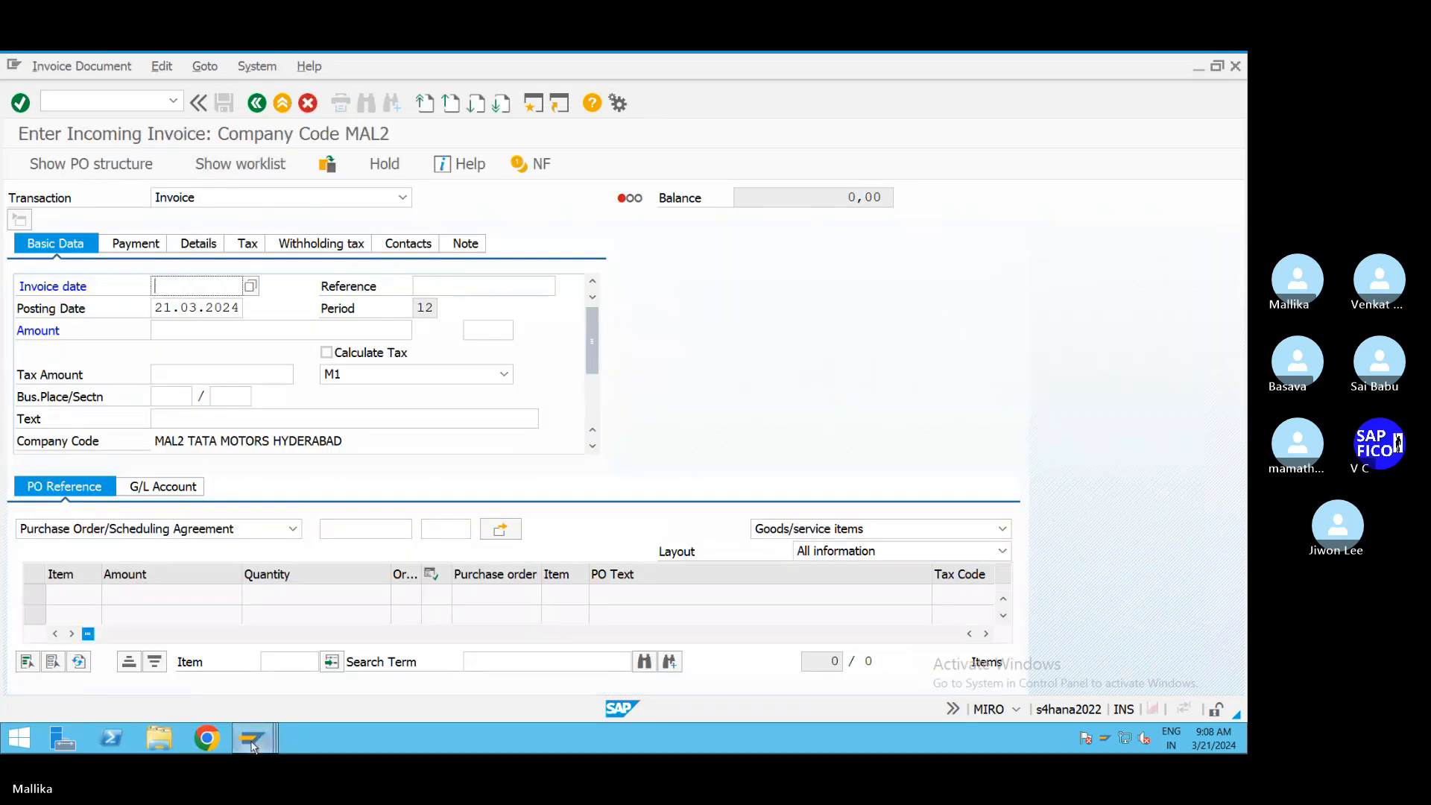
click(256, 740)
click(441, 671)
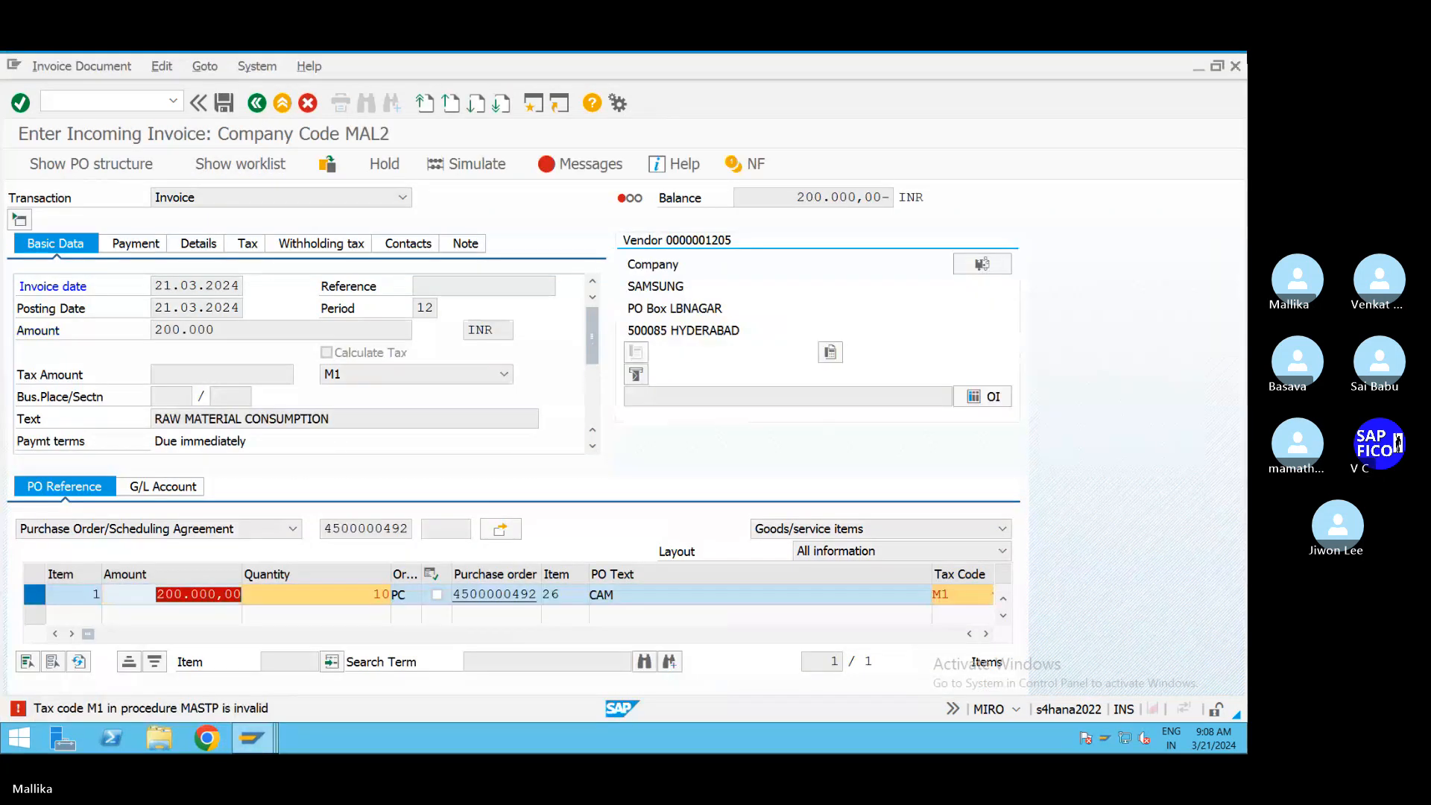
click(1236, 66)
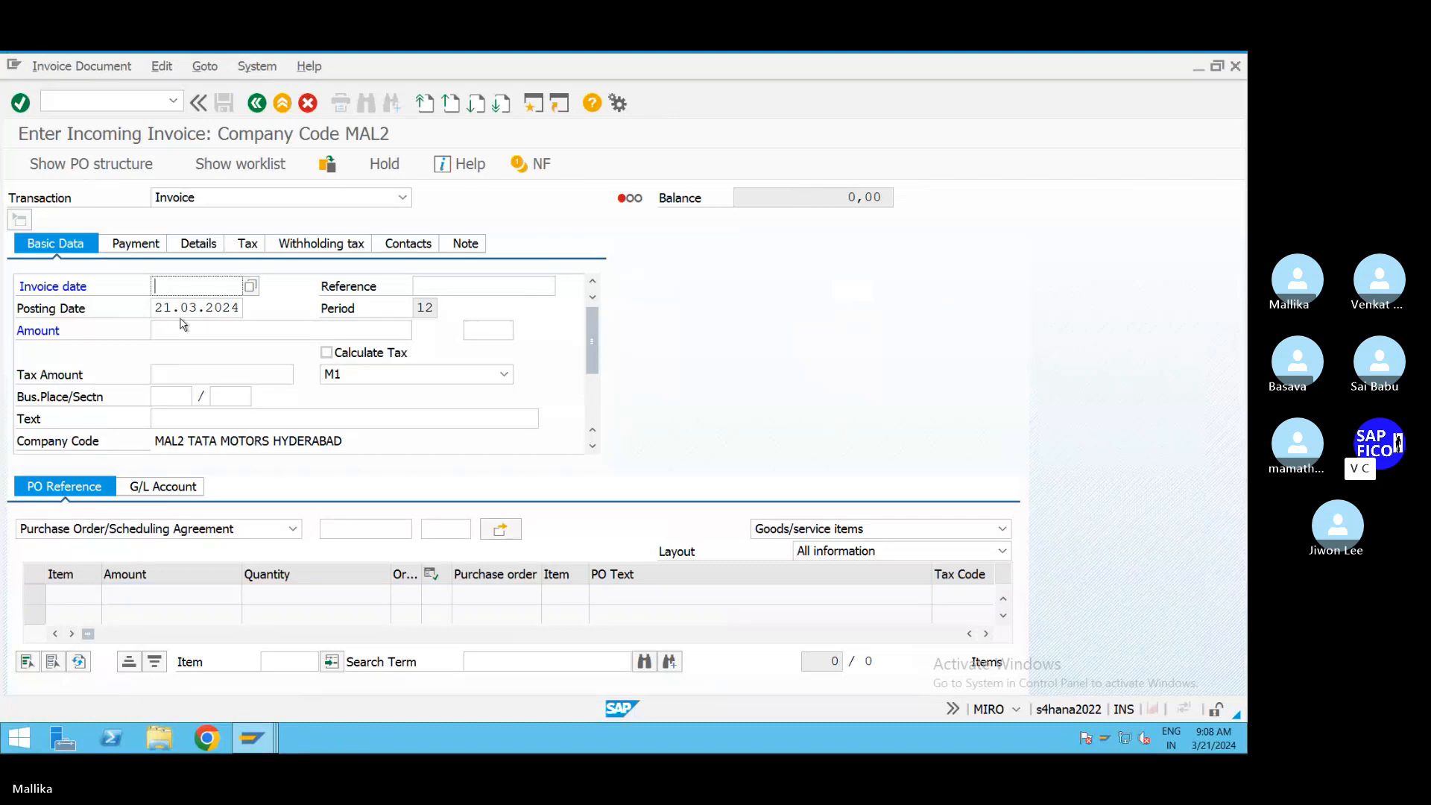
Step: Fill in the invoice header with invoice date 21.03.2024 and the text RAW MATERIAL CONSUMPTION
click(170, 286)
click(176, 305)
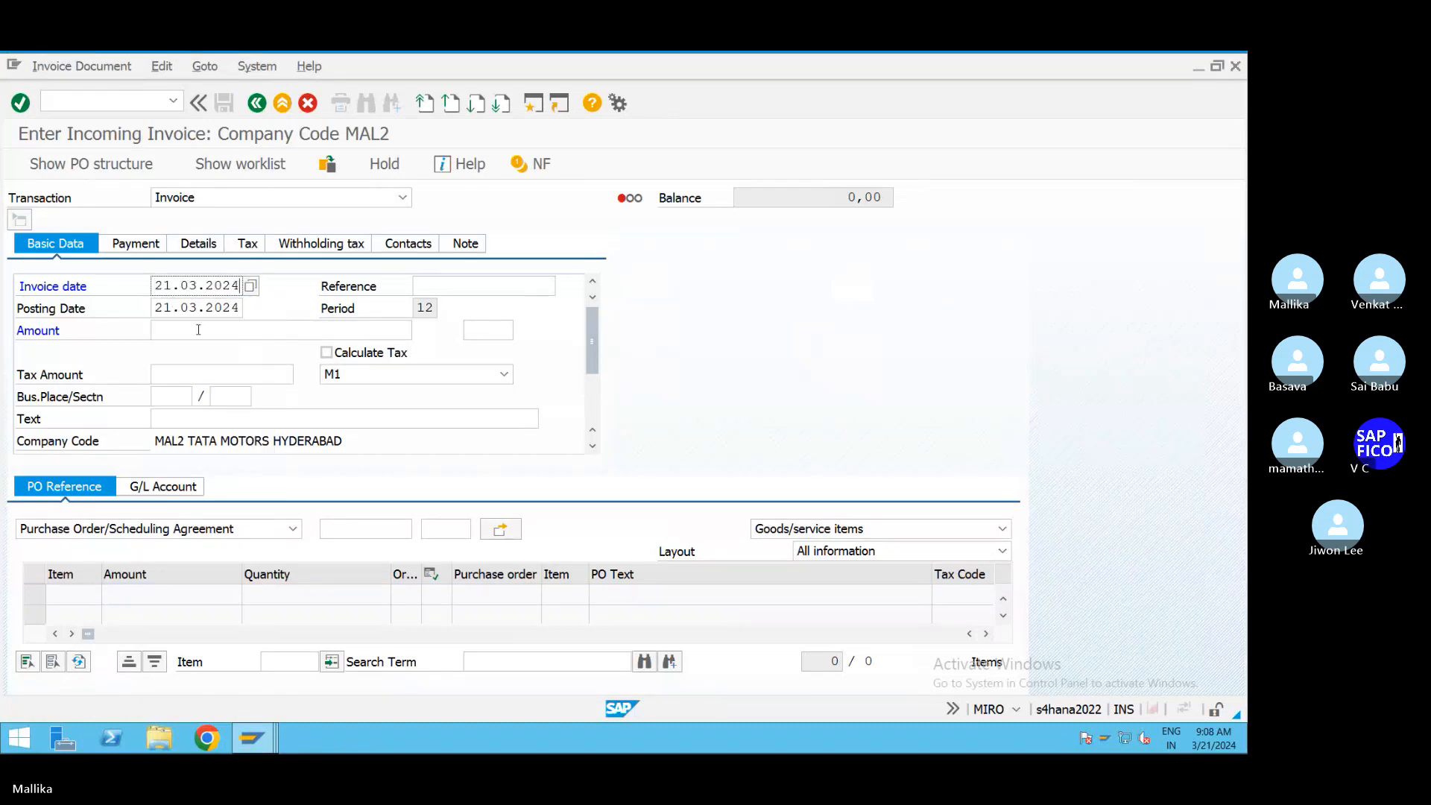
click(220, 420)
click(270, 437)
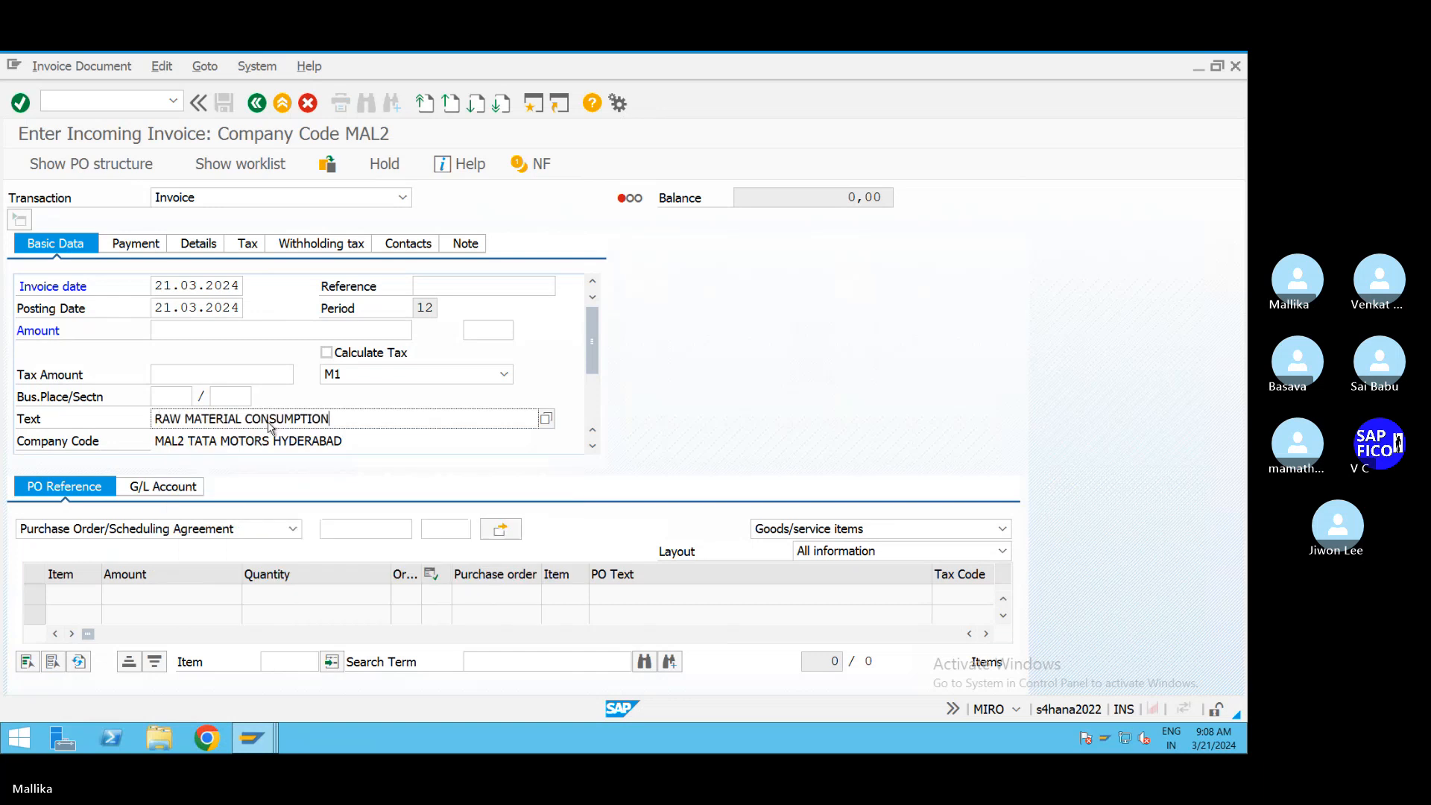
Step: Reference the most recently used purchase order in the invoice and load its line items
click(376, 530)
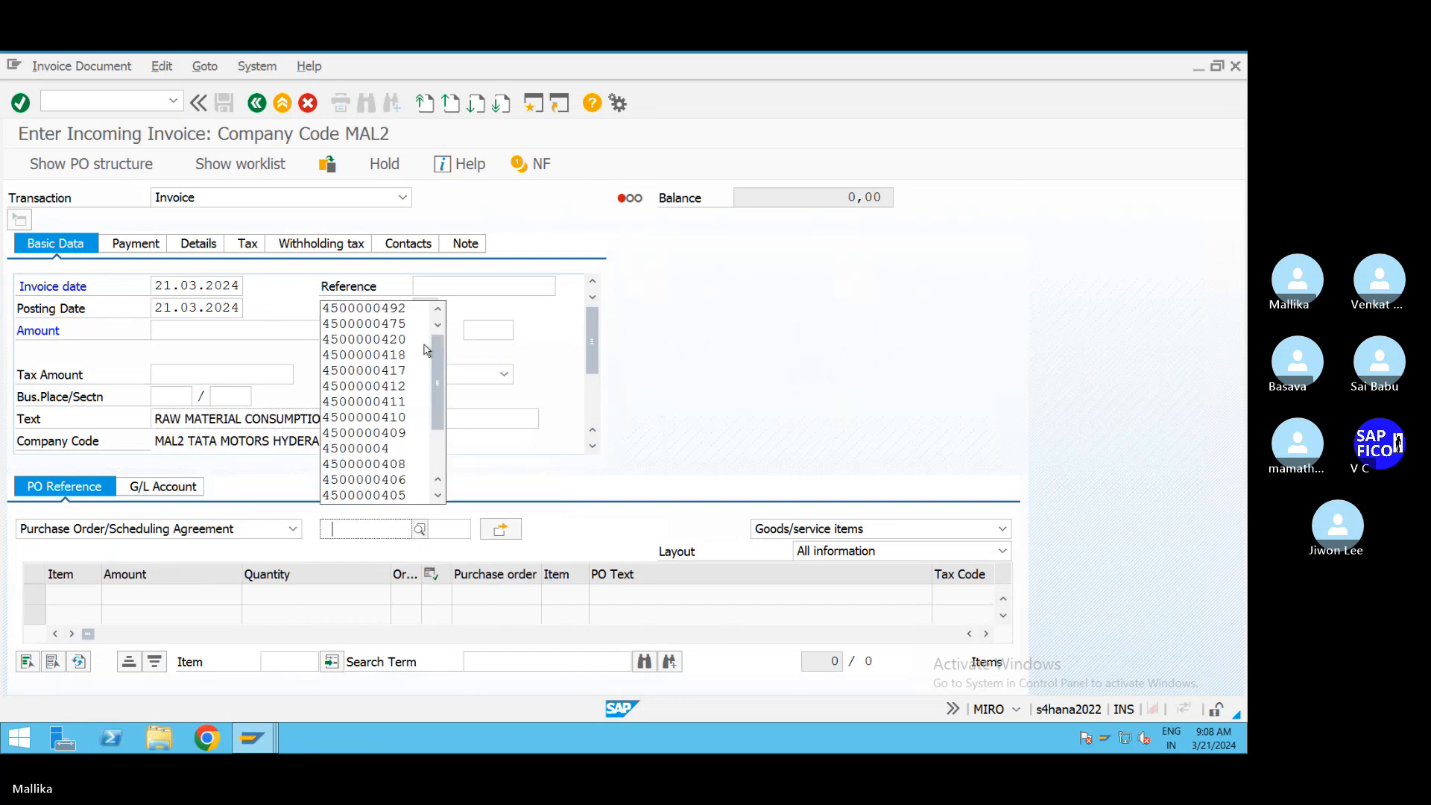
click(401, 309)
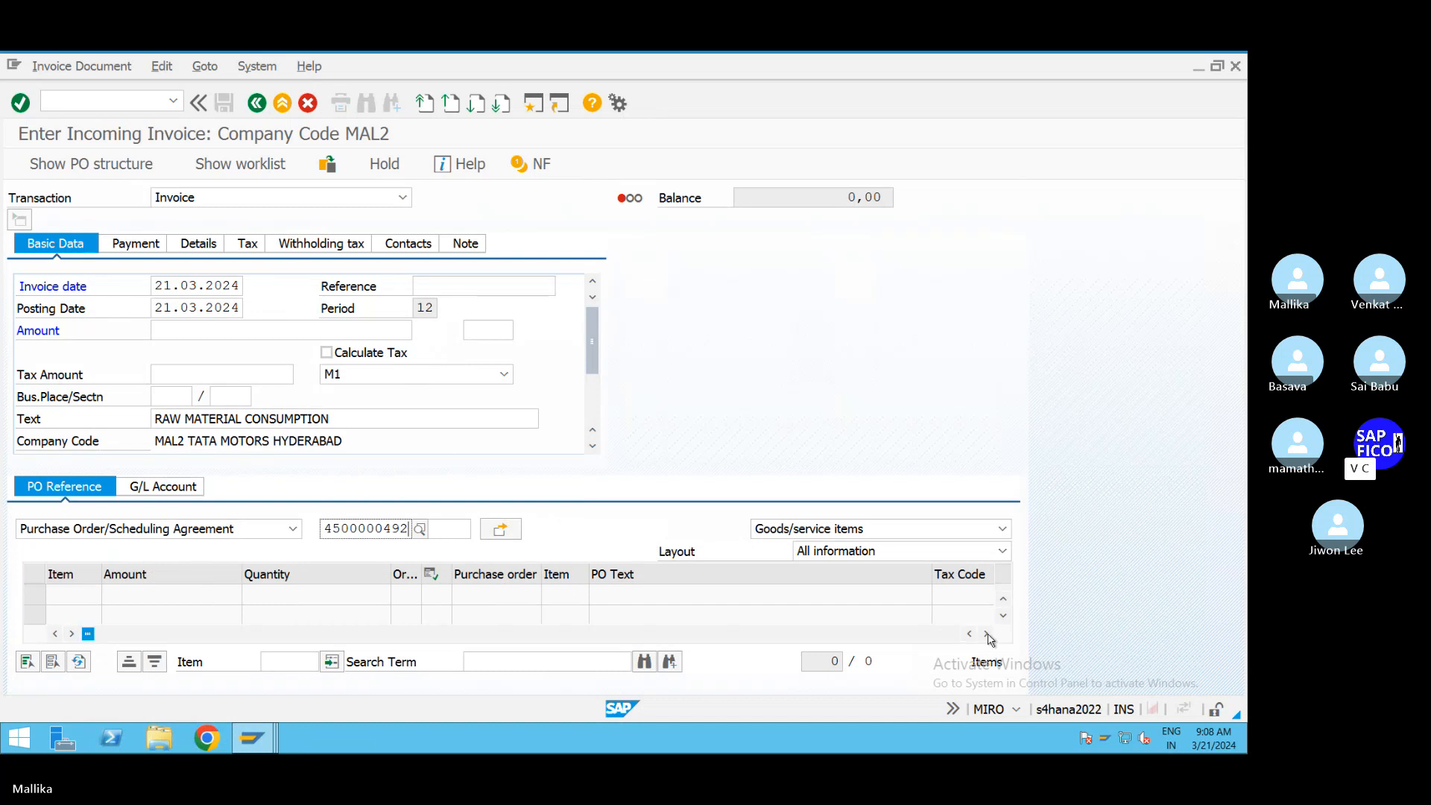
key(Return)
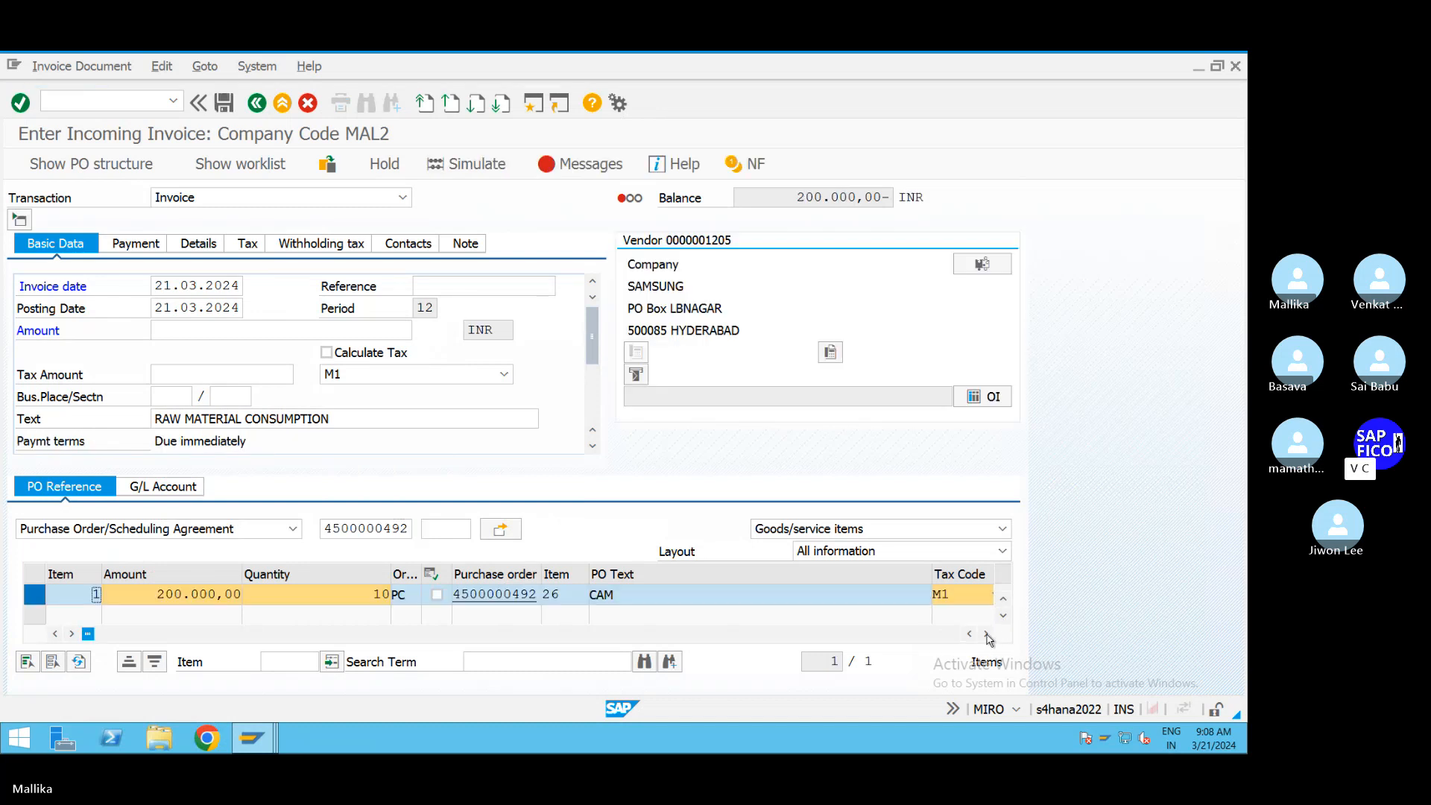
Step: Clear the CAM line item's tax code and select MS (4% @ INPUT TAX) for it
click(986, 634)
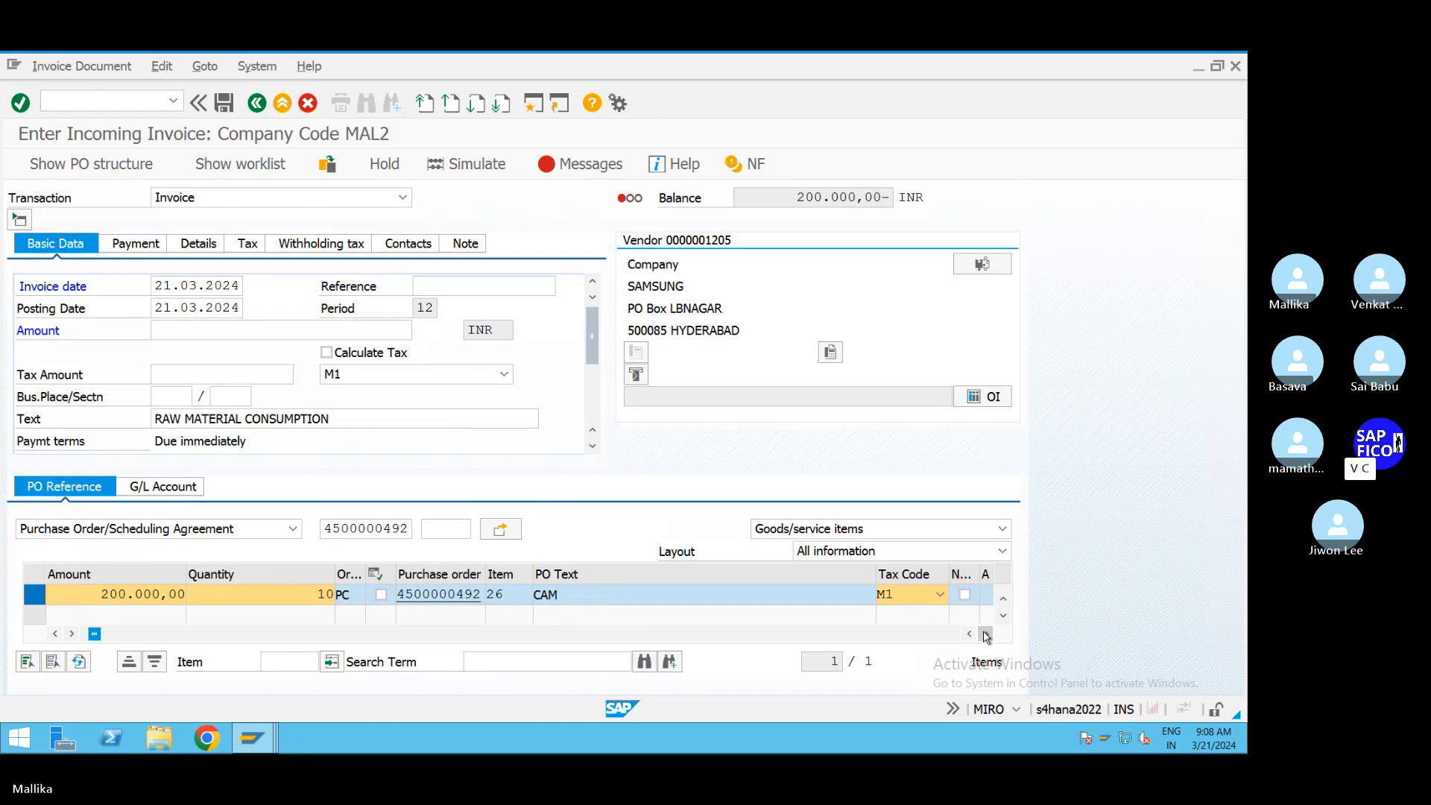
click(986, 634)
click(799, 596)
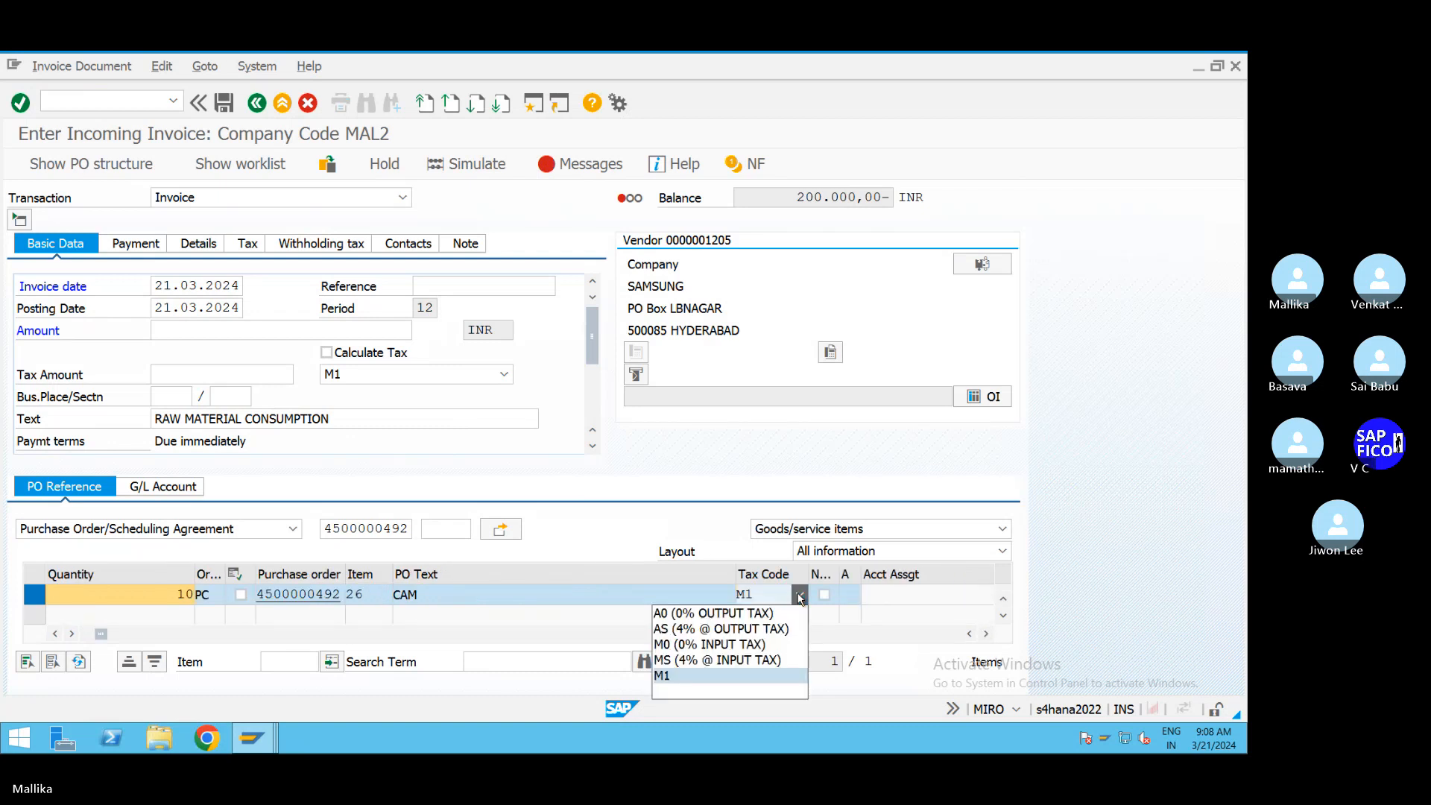
click(709, 694)
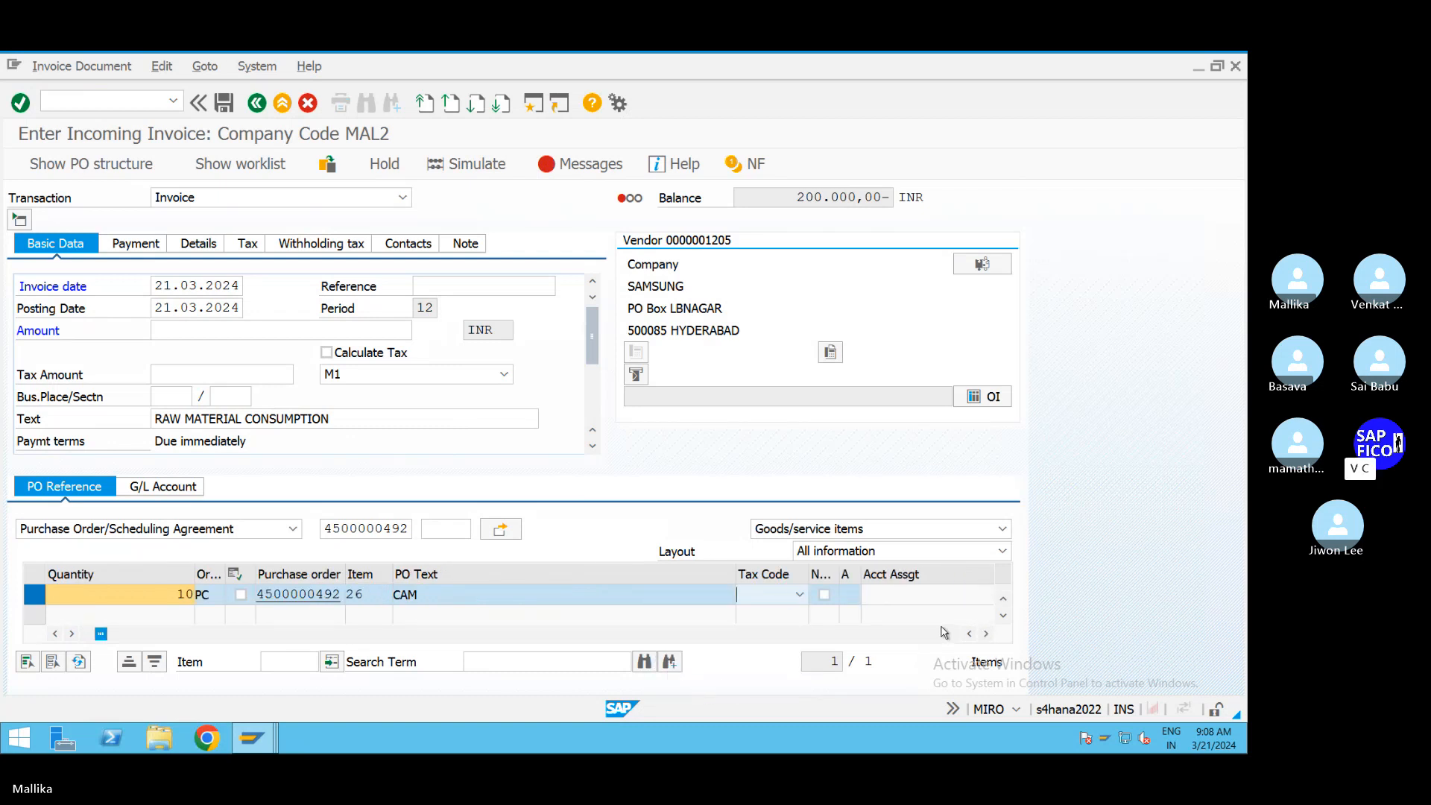
key(Return)
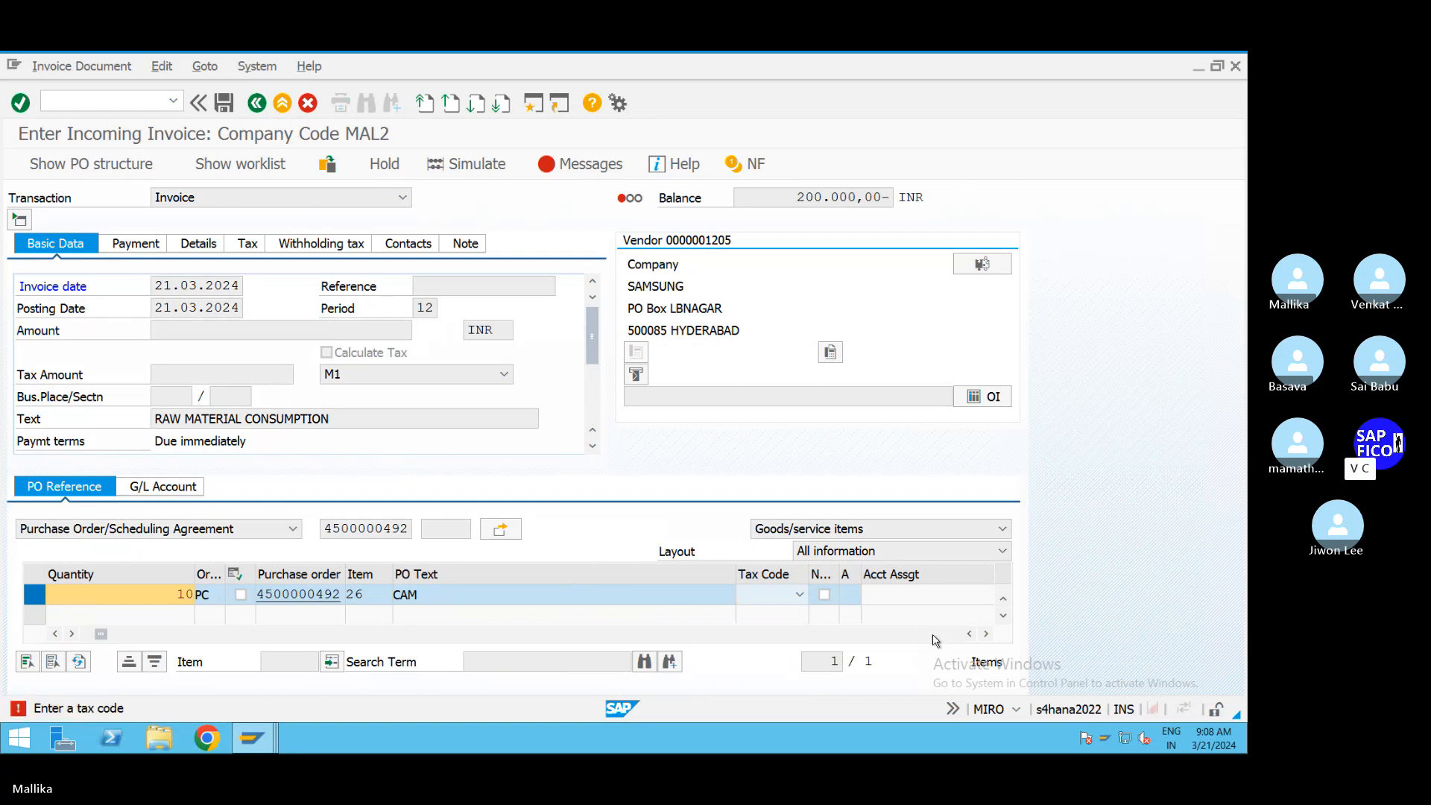
click(183, 332)
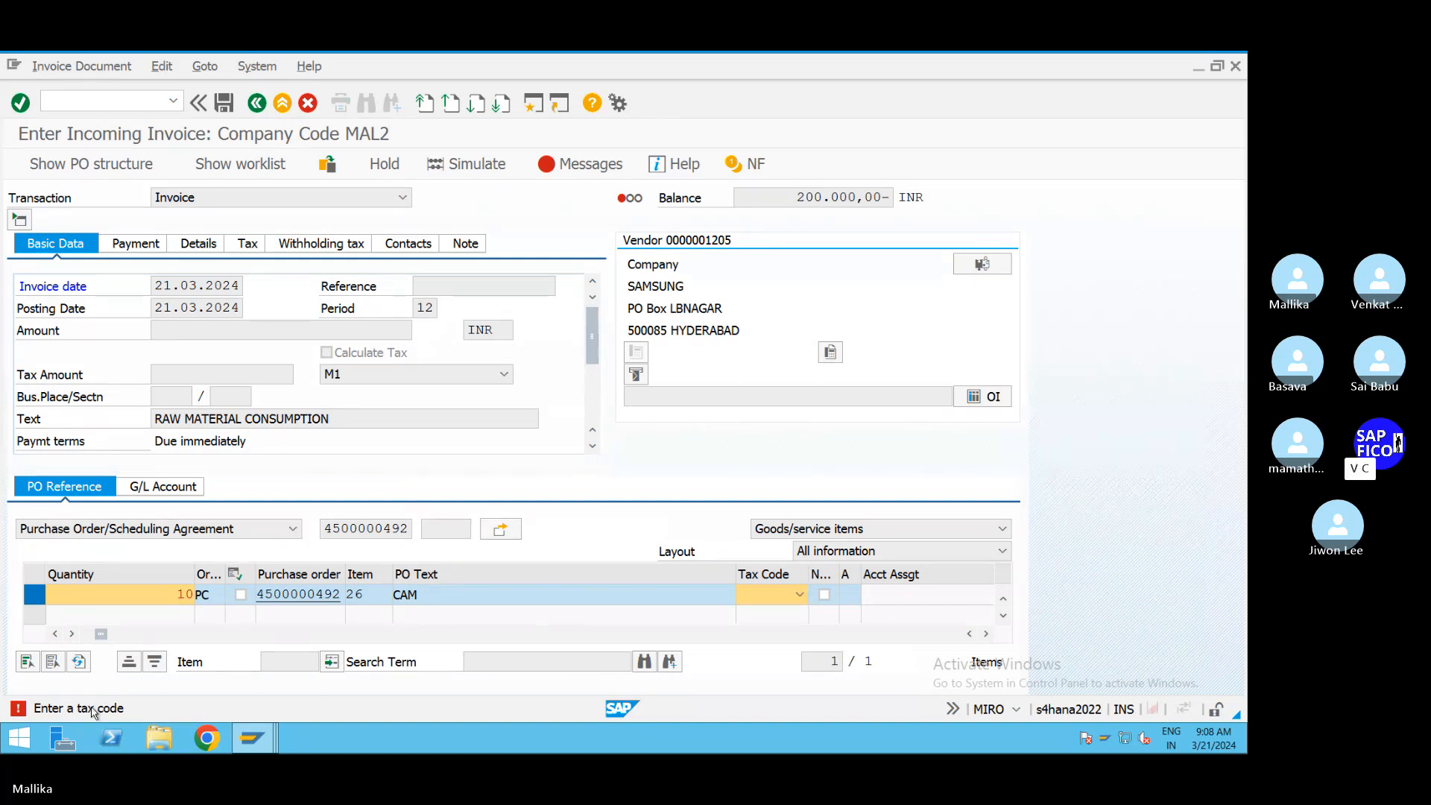
click(798, 596)
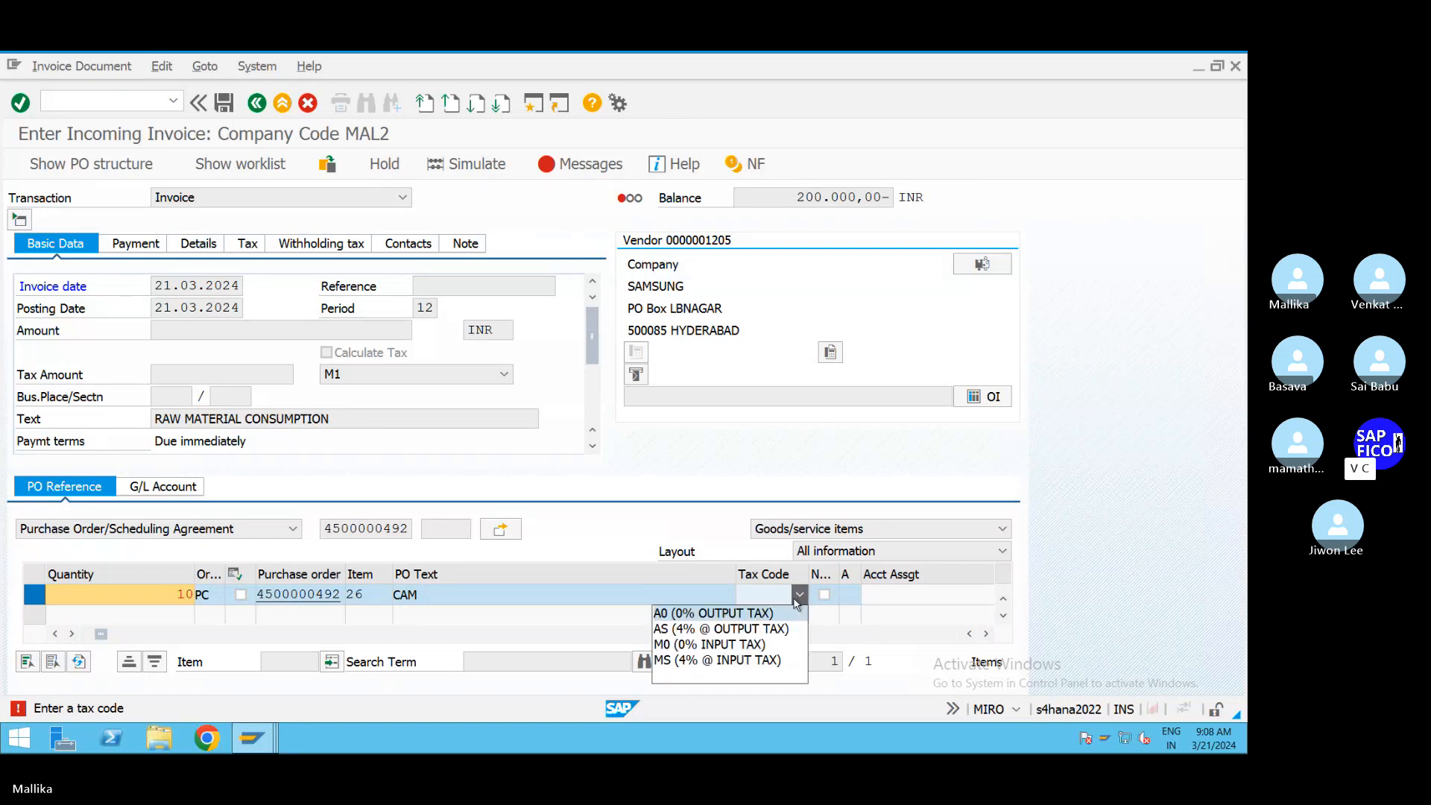
click(731, 661)
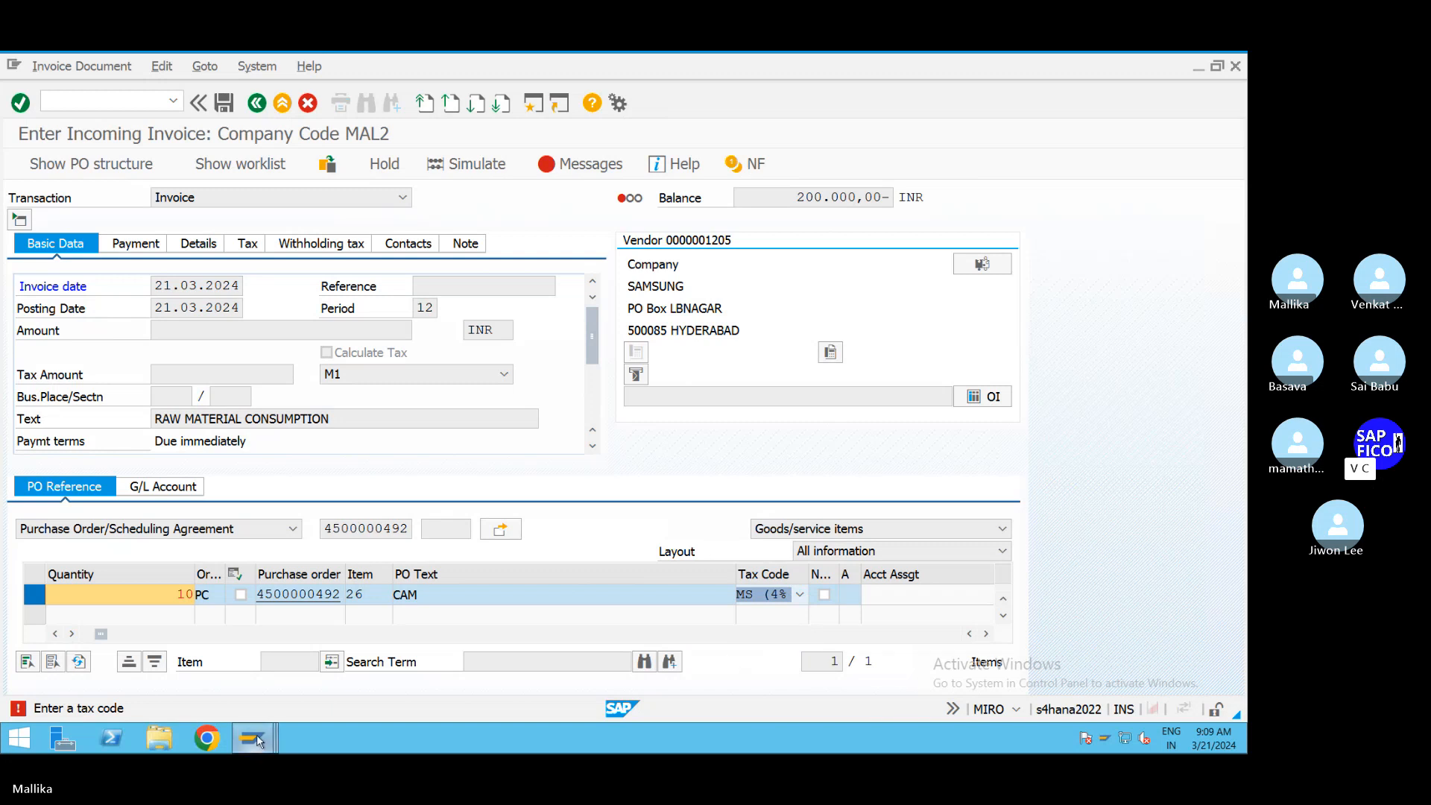
Step: Switch to the tax procedure assignment session and save India's assignment of MASTP again
mouse_move(268, 744)
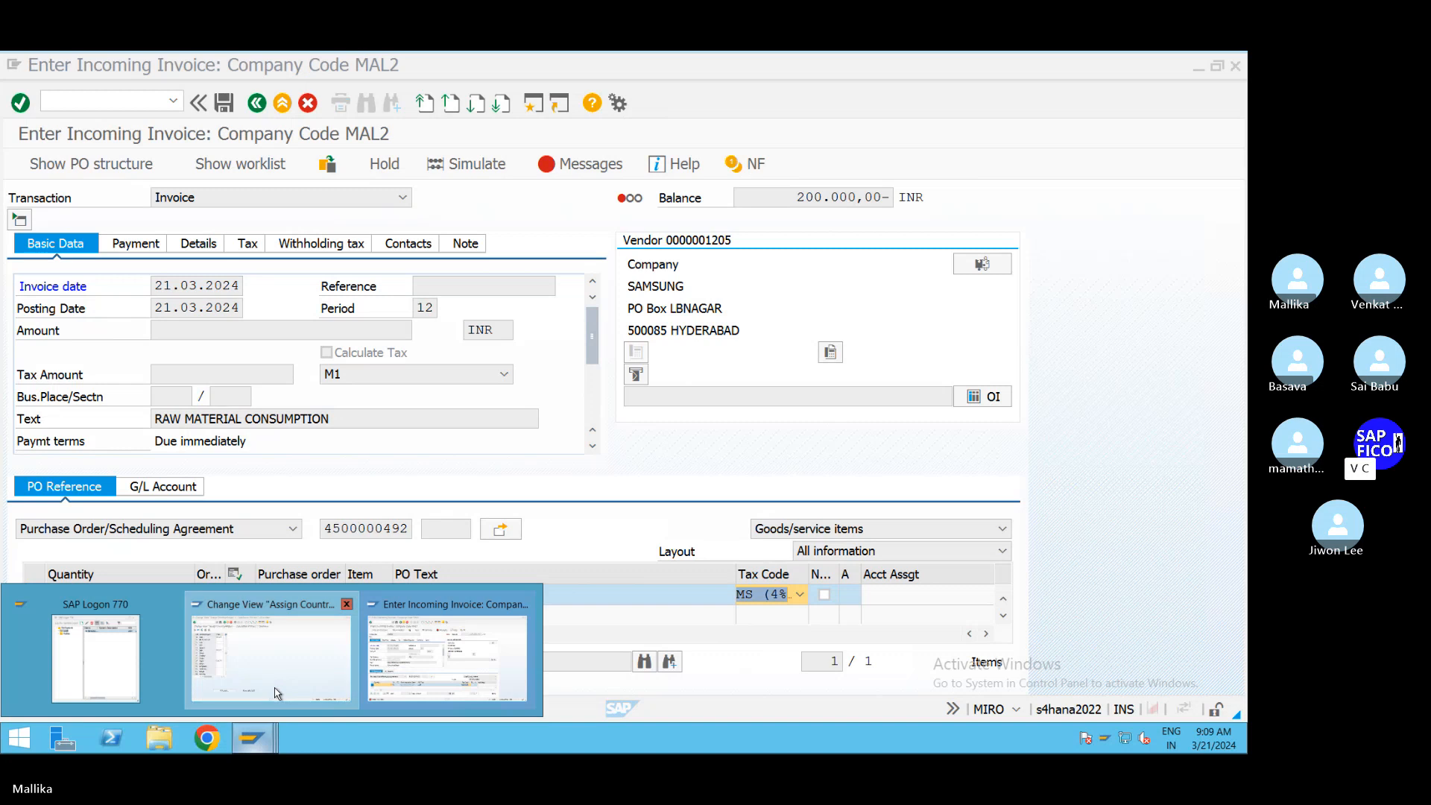
click(270, 596)
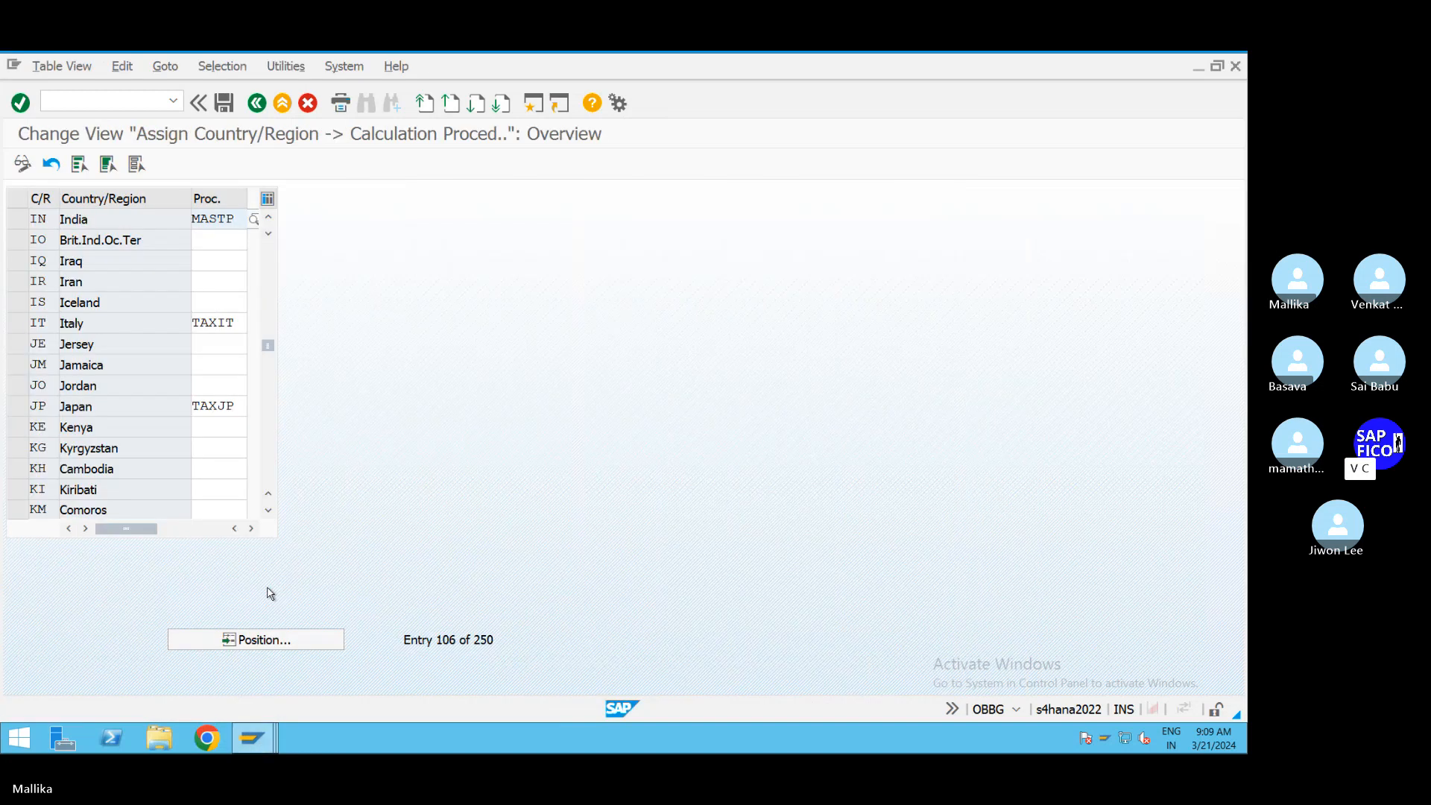
click(253, 222)
click(663, 64)
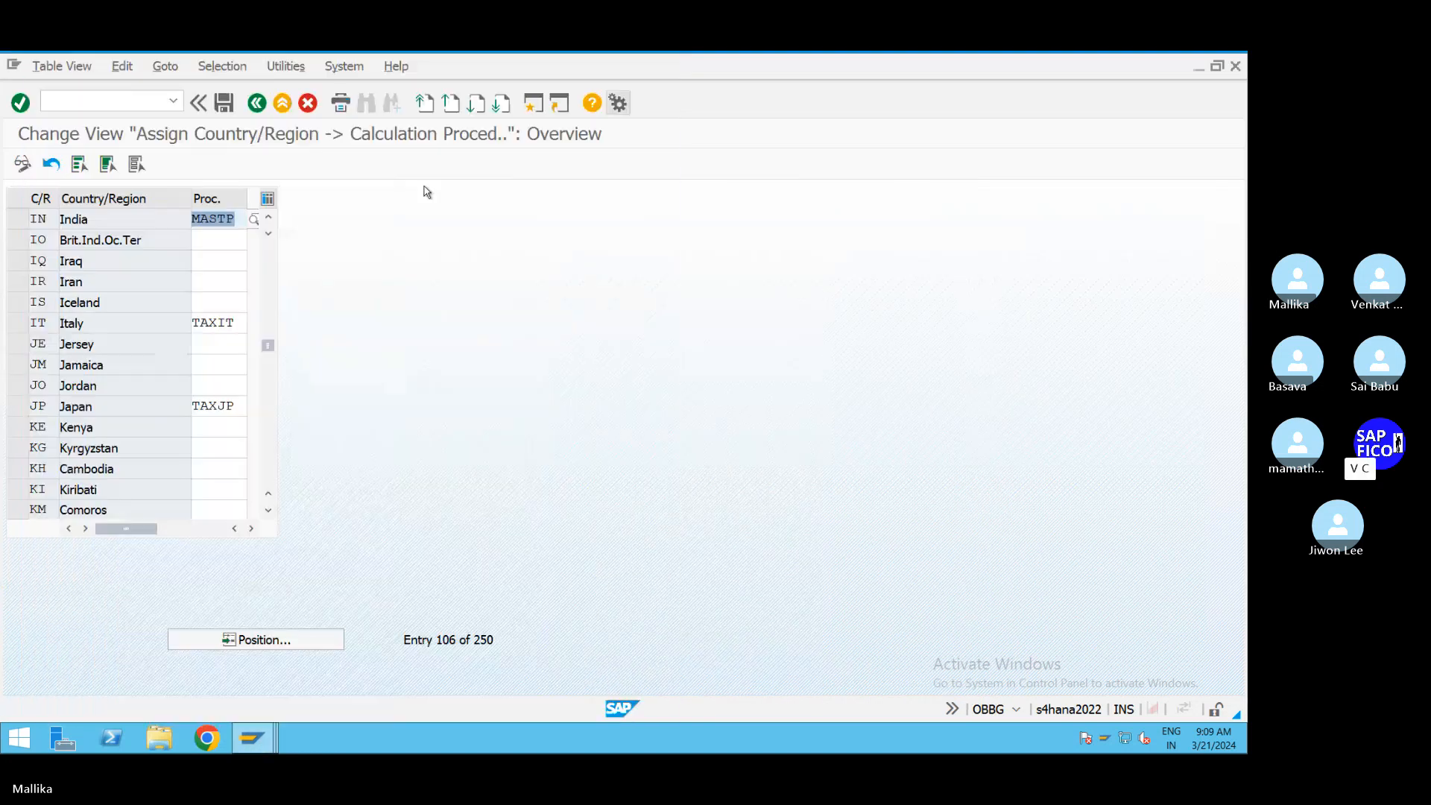
click(223, 102)
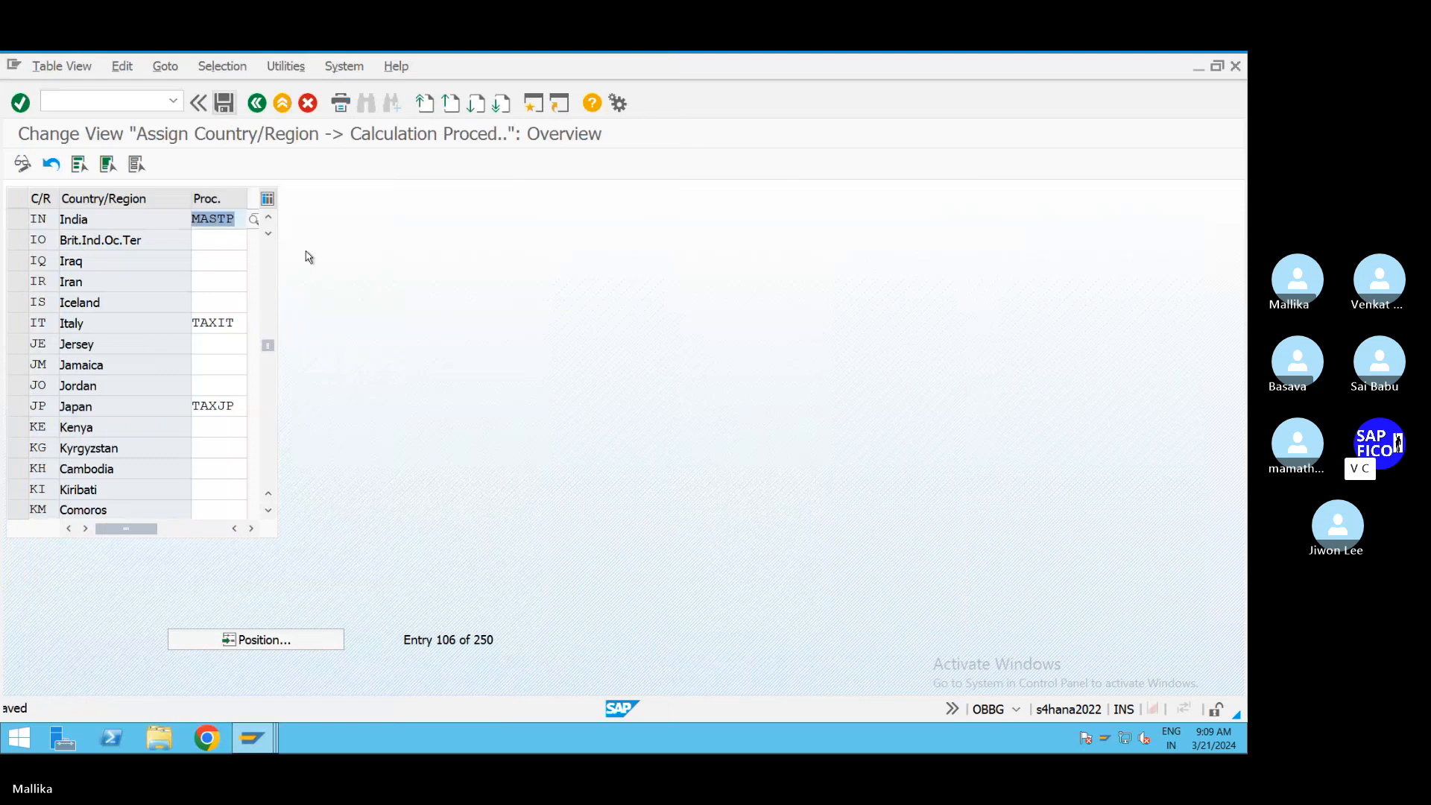
Step: Return to the incoming invoice and apply tax code MS (4% @ INPUT TAX) to the CAM line item
mouse_move(273, 745)
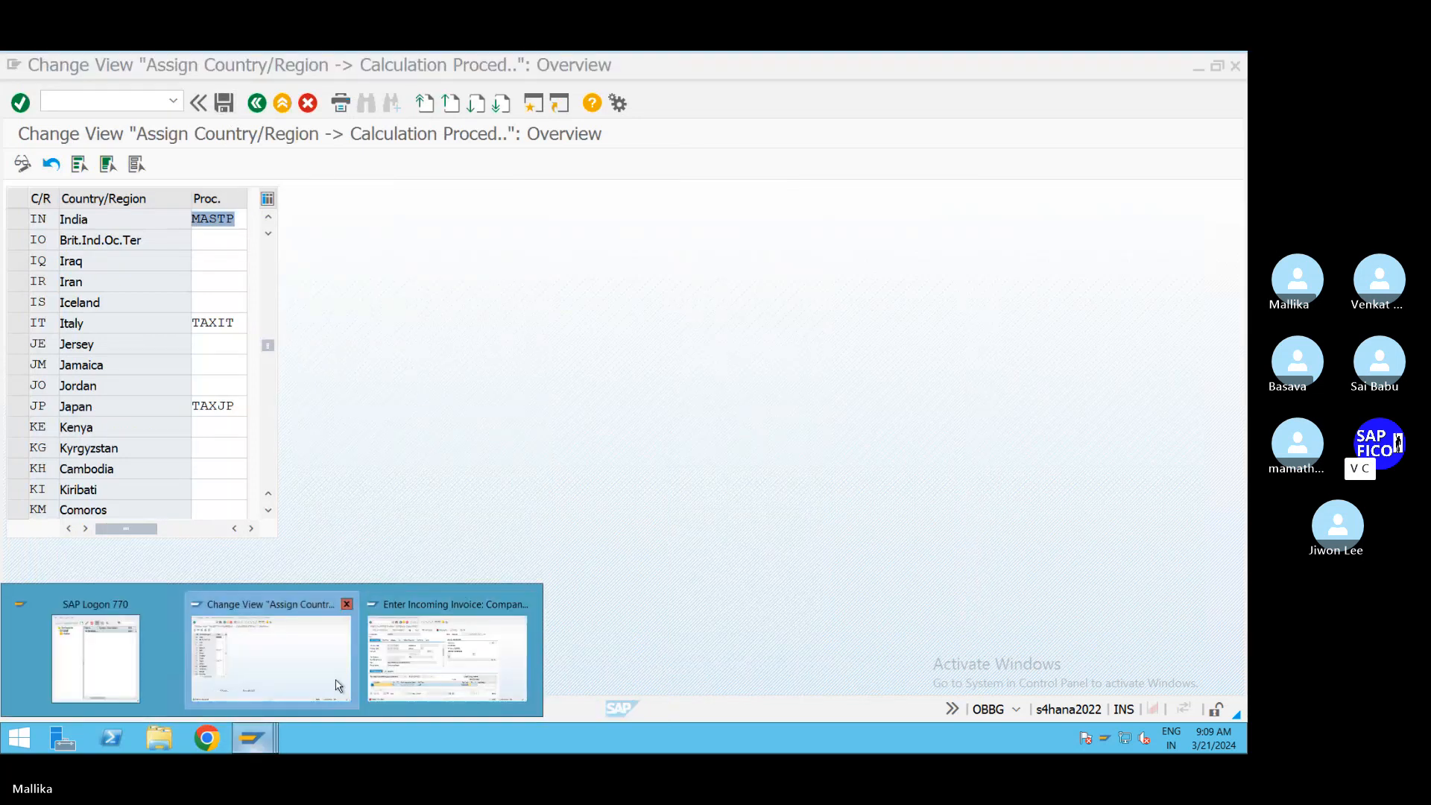
click(505, 666)
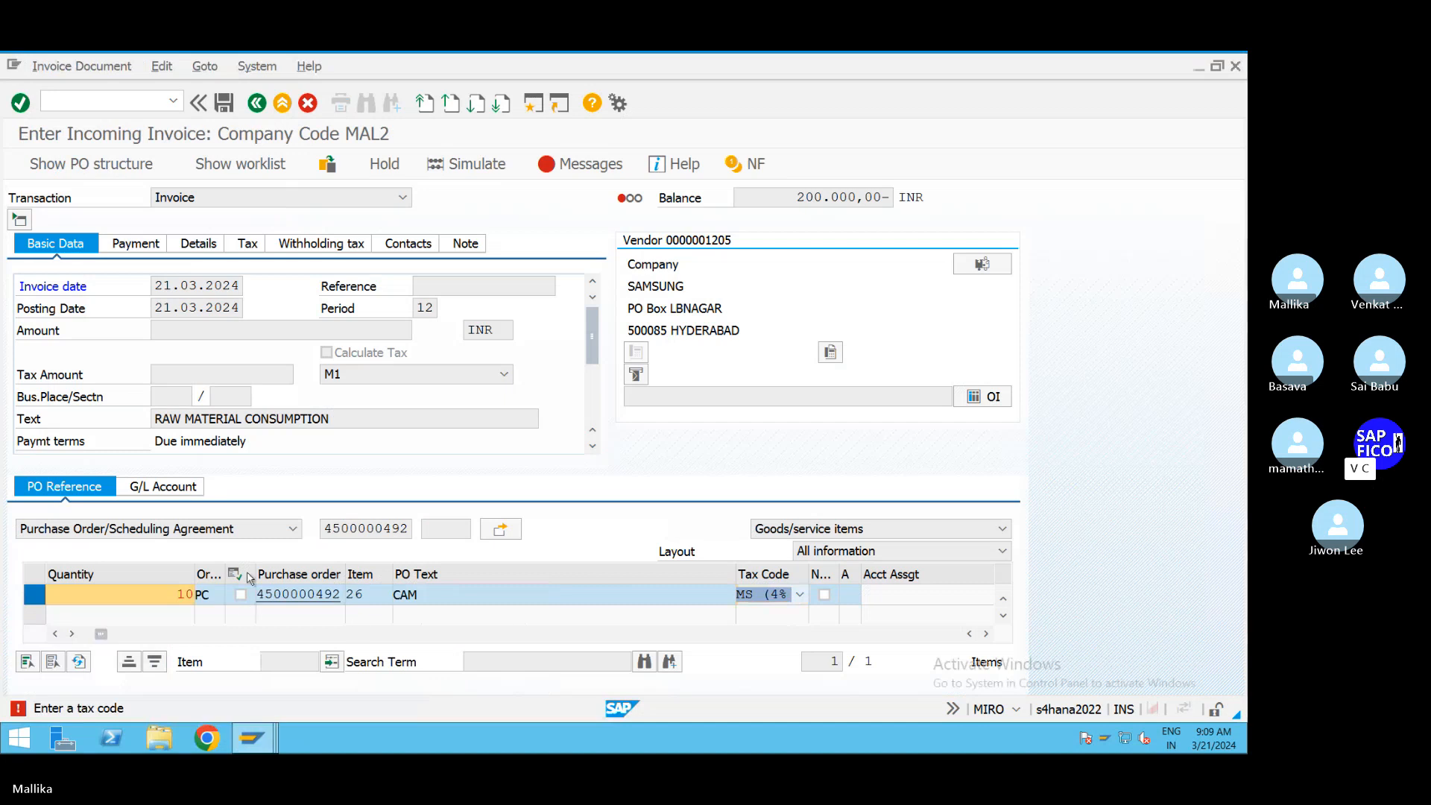
click(800, 595)
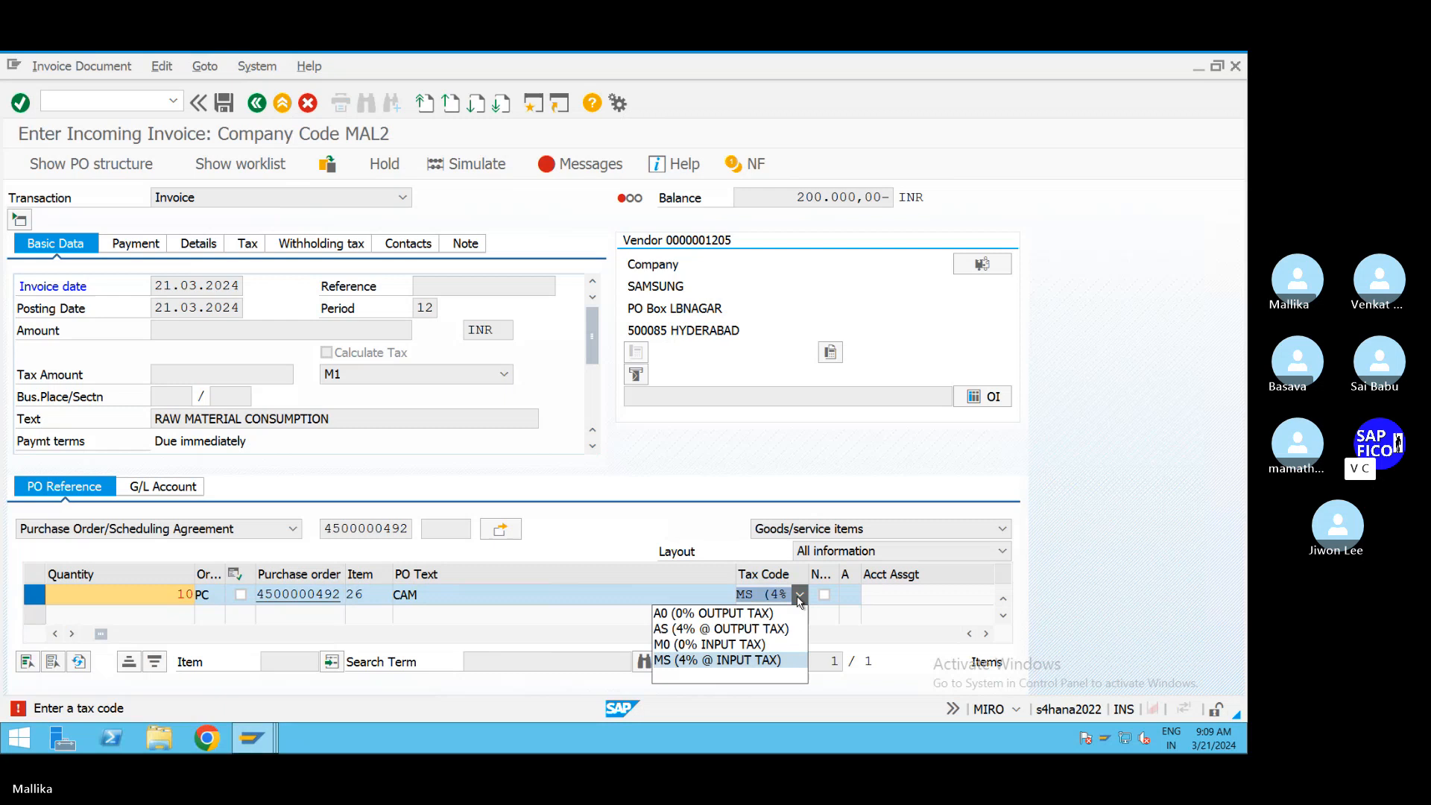
click(705, 660)
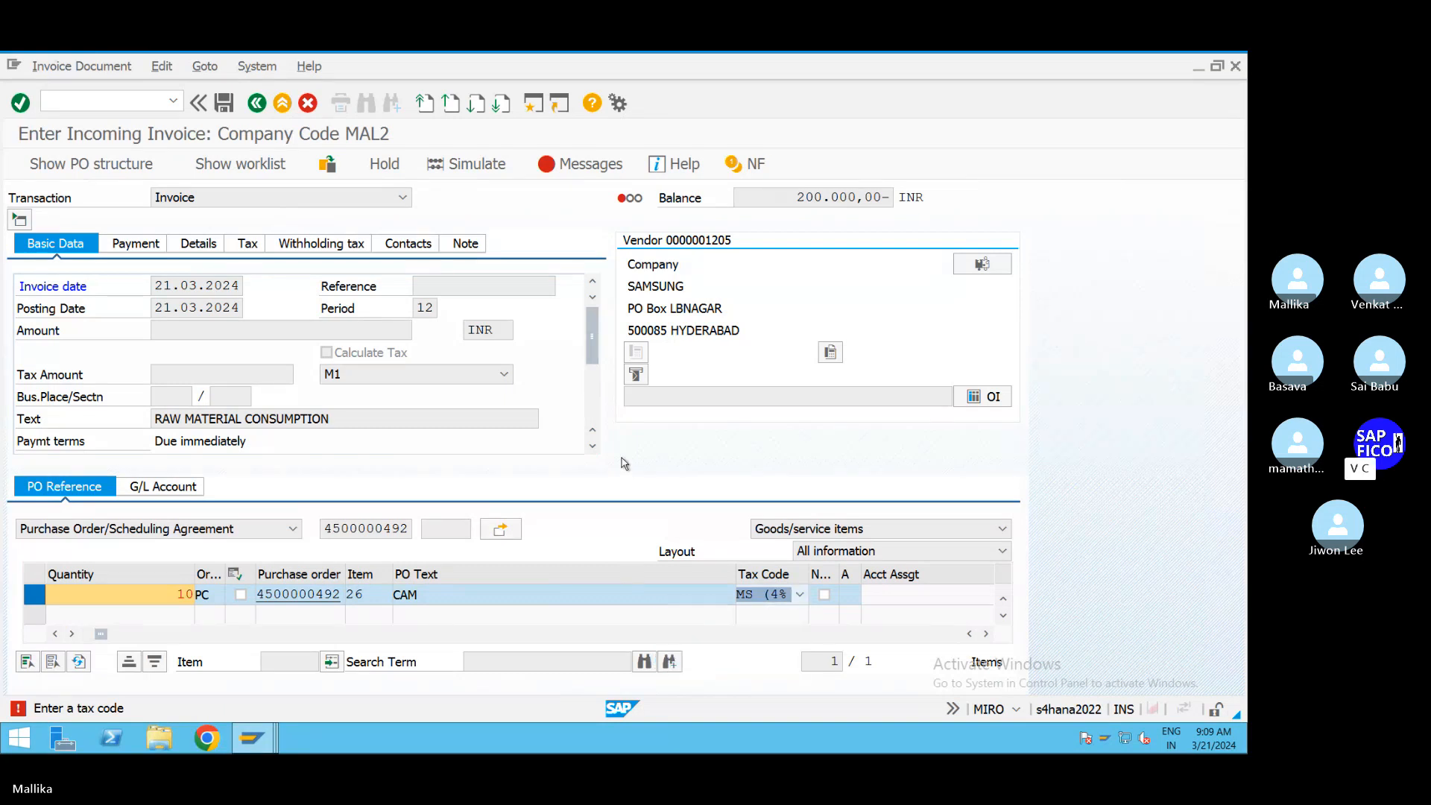
key(Return)
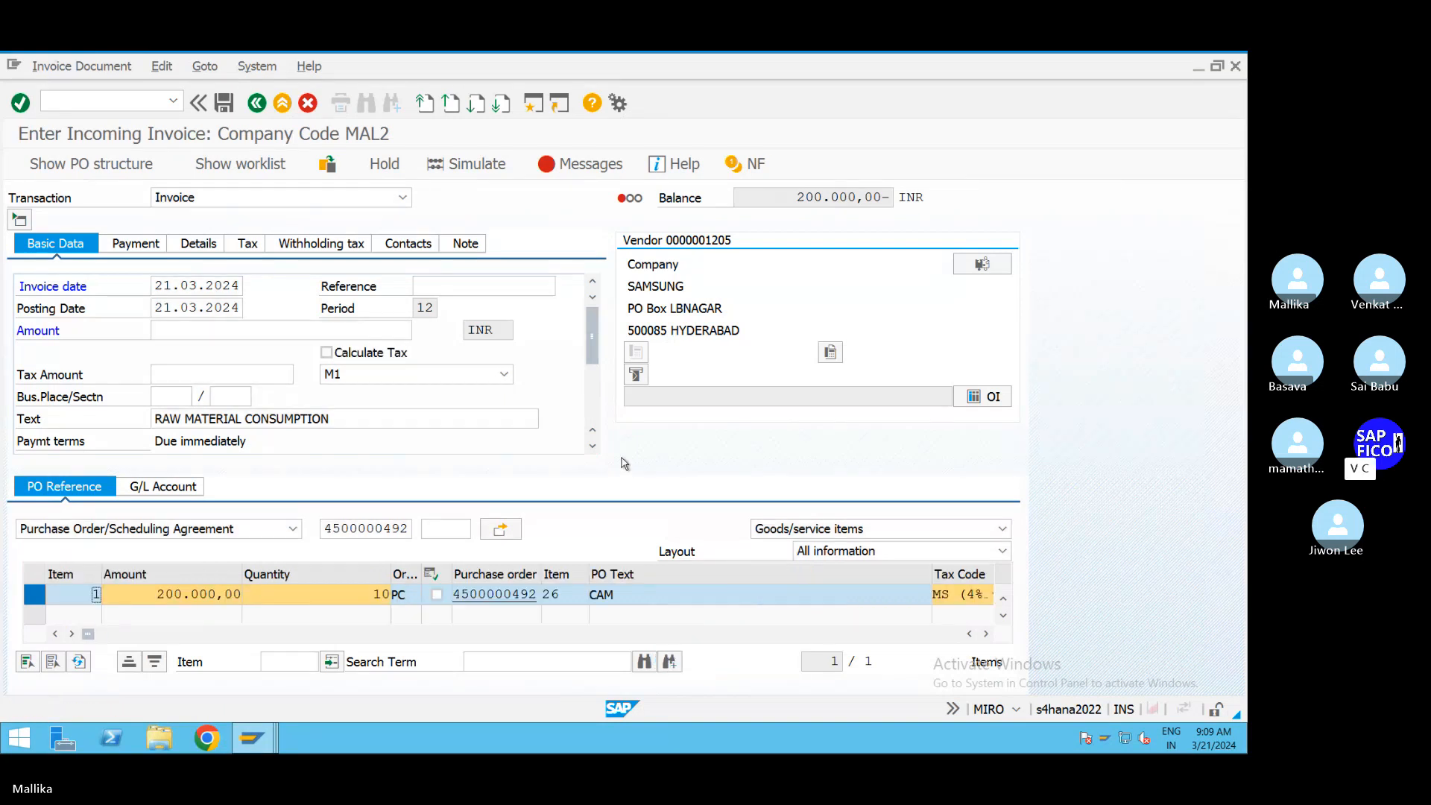
Step: Enter 200.000 as the invoice amount, choose header tax code MS (4% @ INPUT TAX) and enable automatic tax calculation
click(170, 344)
click(180, 350)
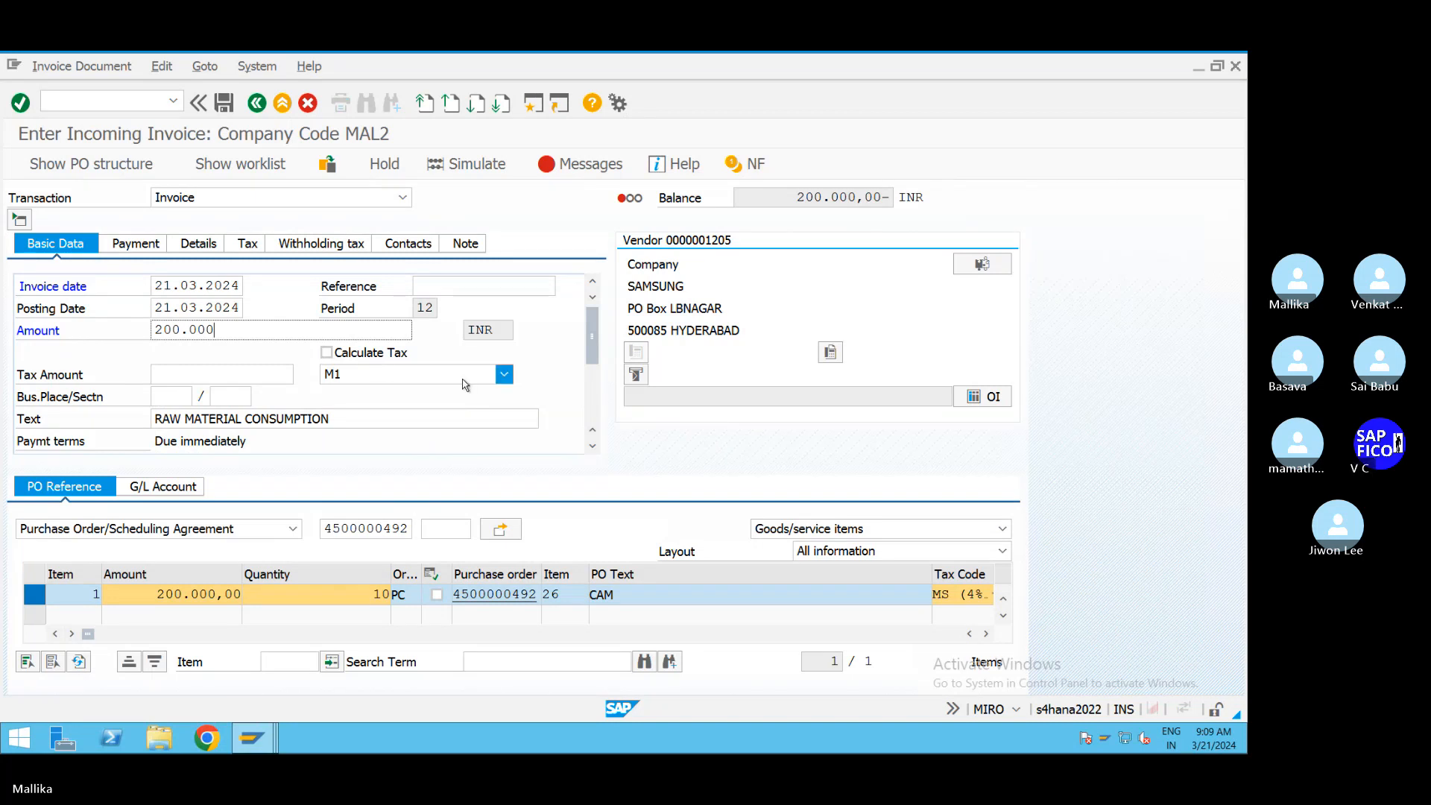
click(504, 375)
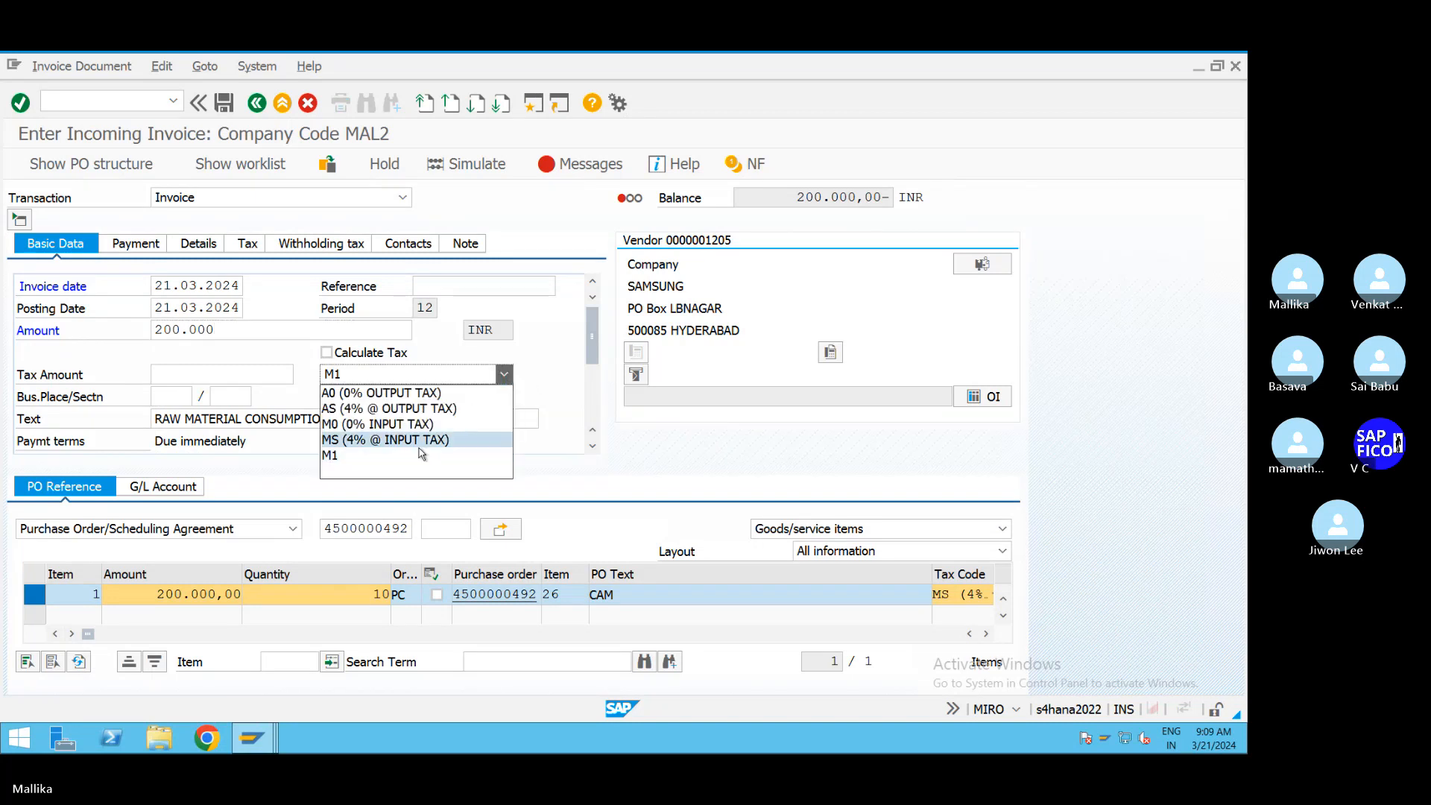
click(367, 439)
click(326, 352)
key(Return)
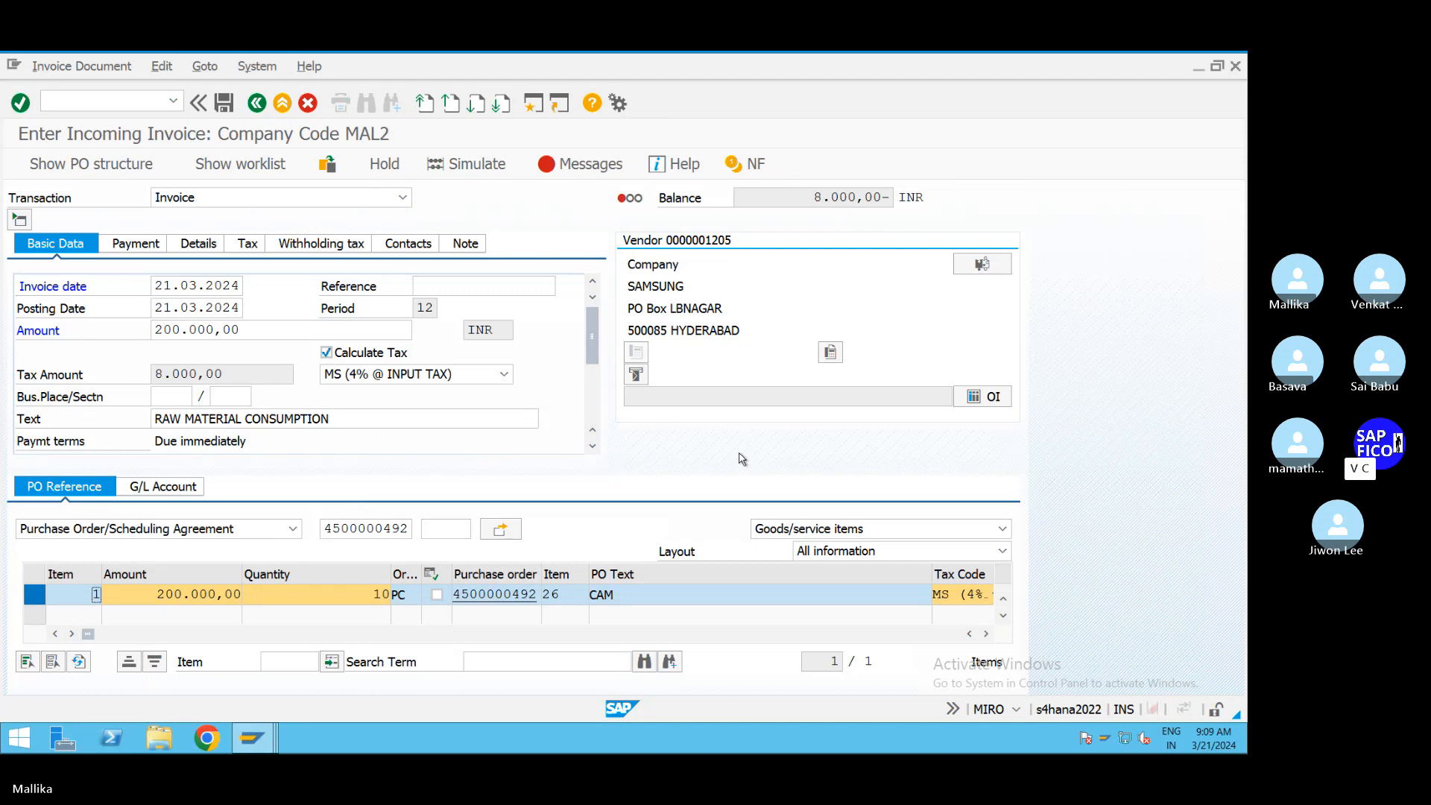
Step: Set the invoice amount to 208.000,00 INR so that it includes the input tax
click(181, 329)
key(BackSpace)
text(8)
key(Return)
Step: Review the invoice's verification log and enter HYDE as the business place
click(585, 164)
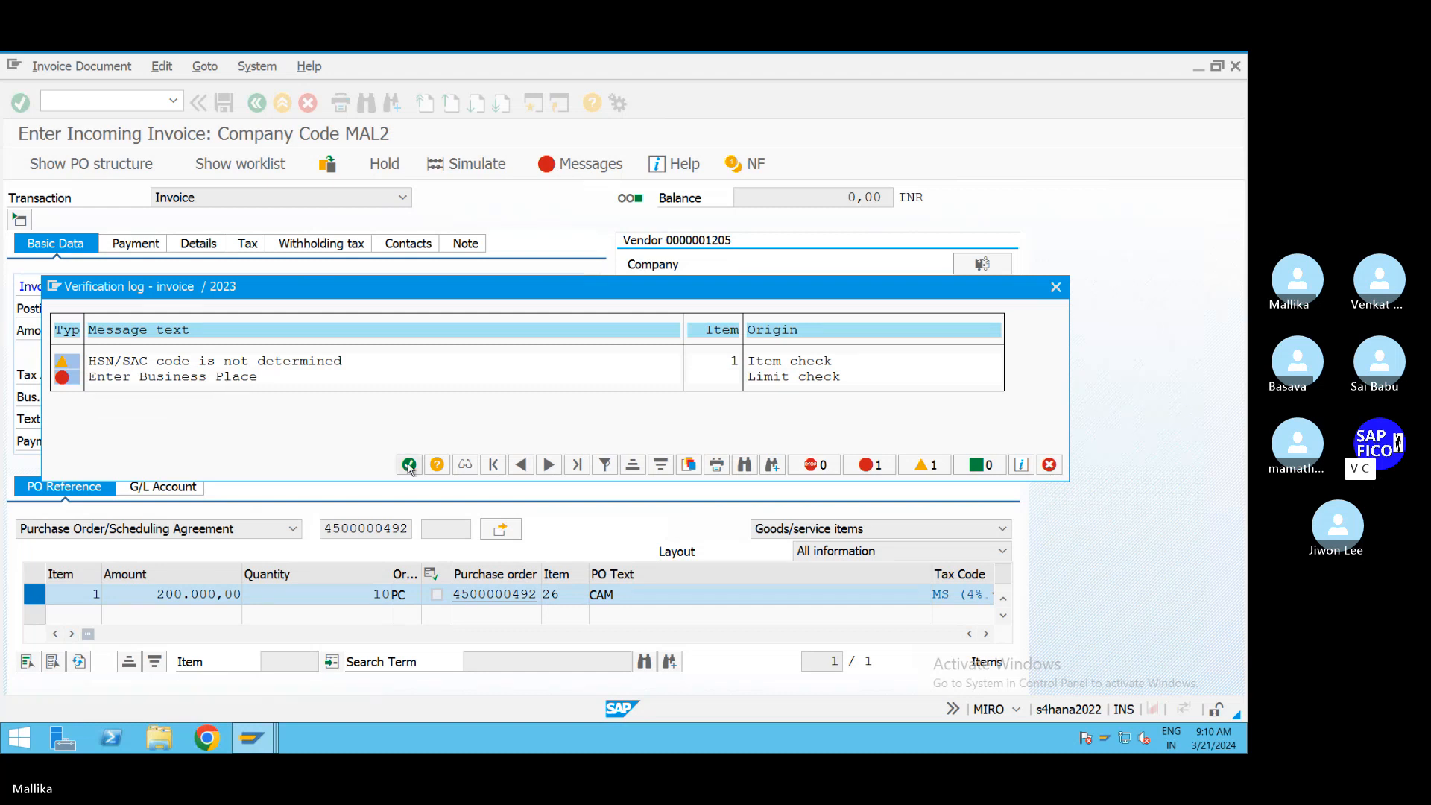
click(409, 464)
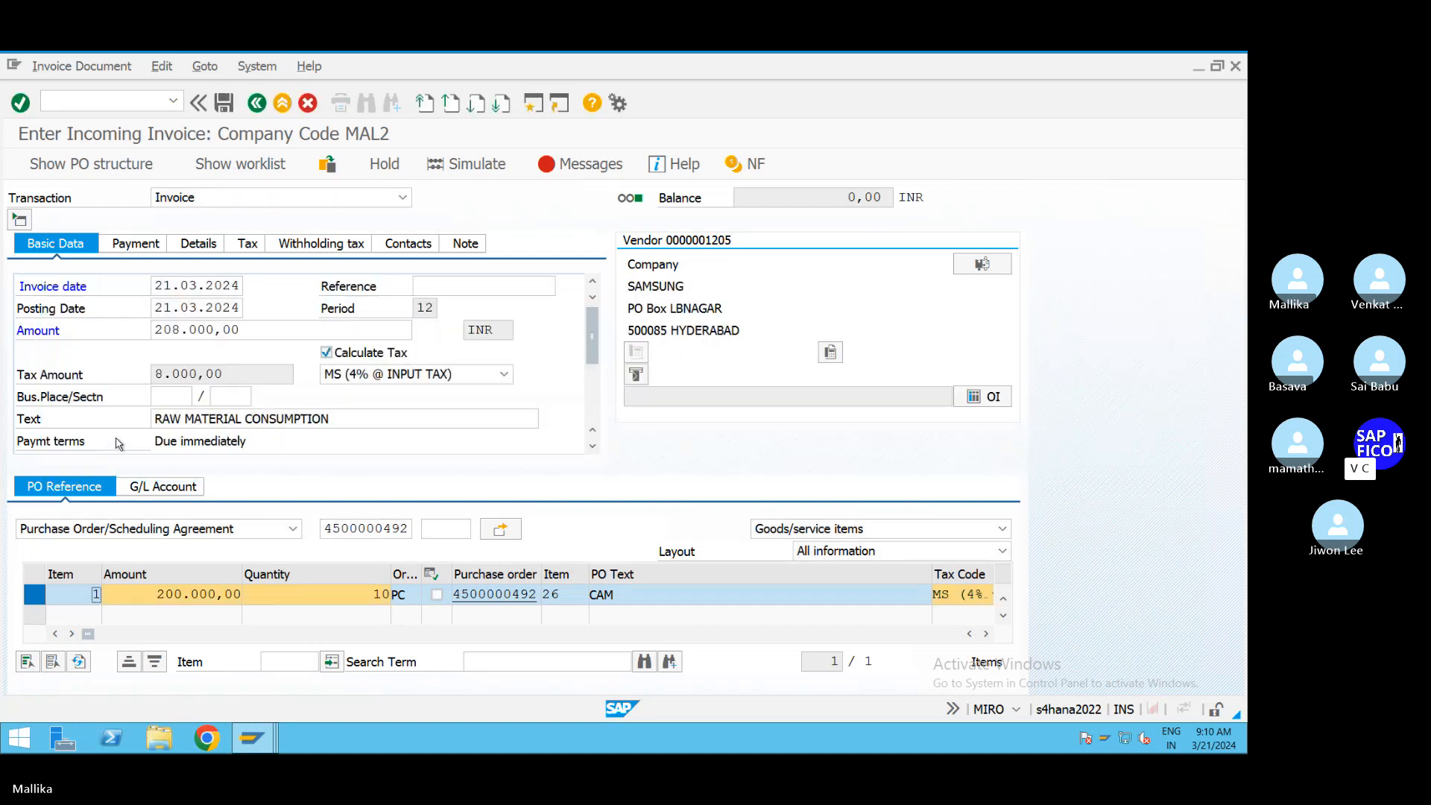
click(204, 397)
double_click(229, 171)
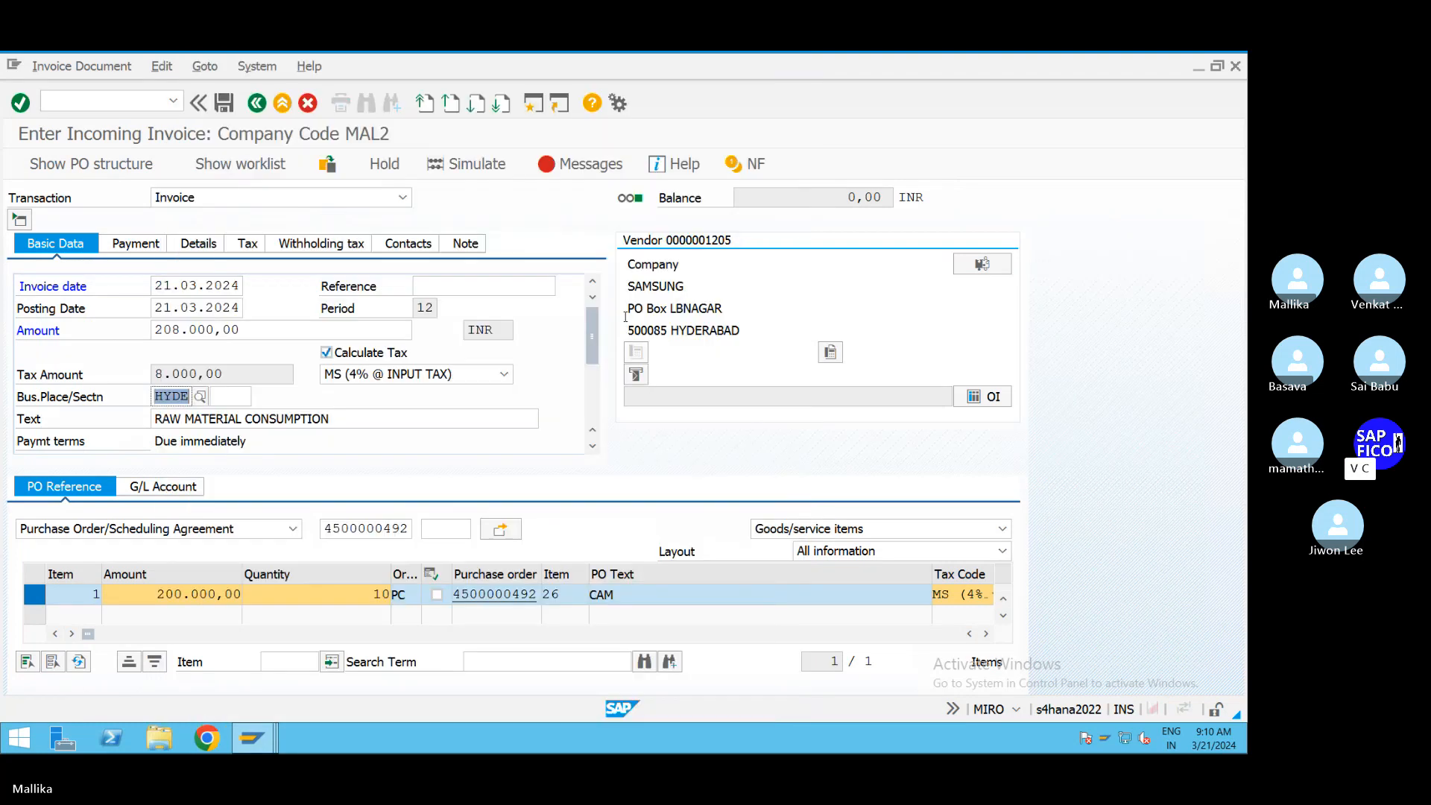
key(Return)
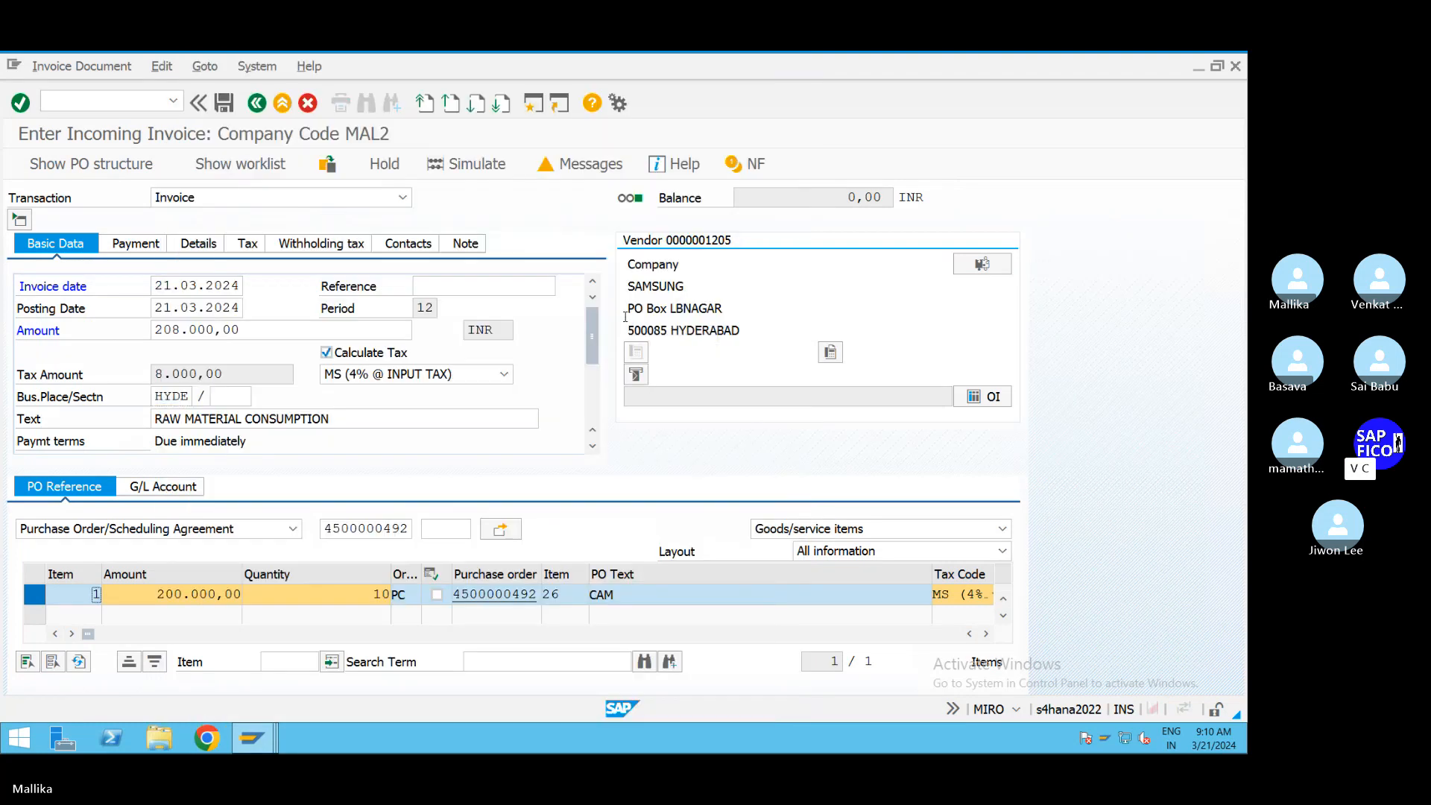
Step: Simulate the invoice document, try to post it and read the verification log
click(478, 171)
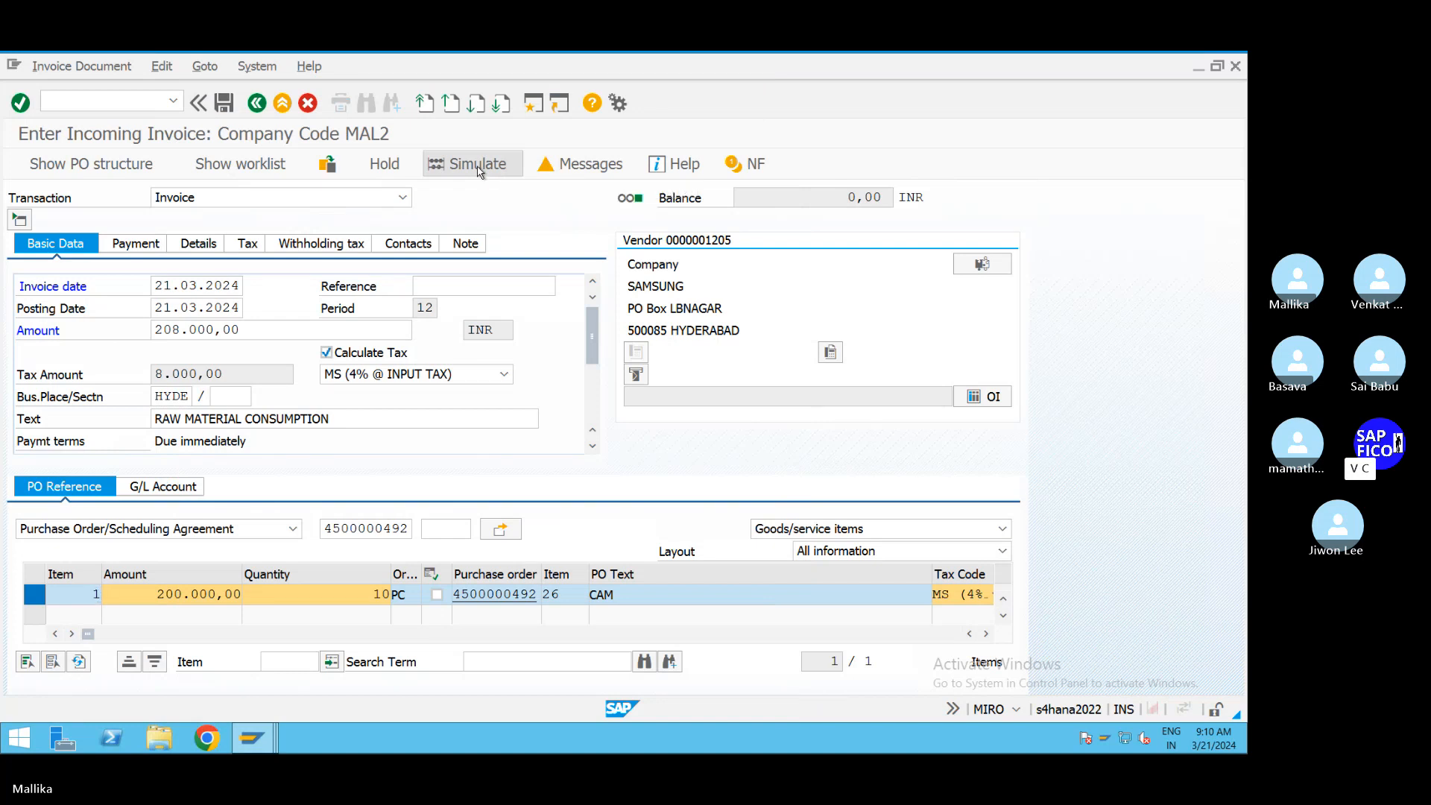
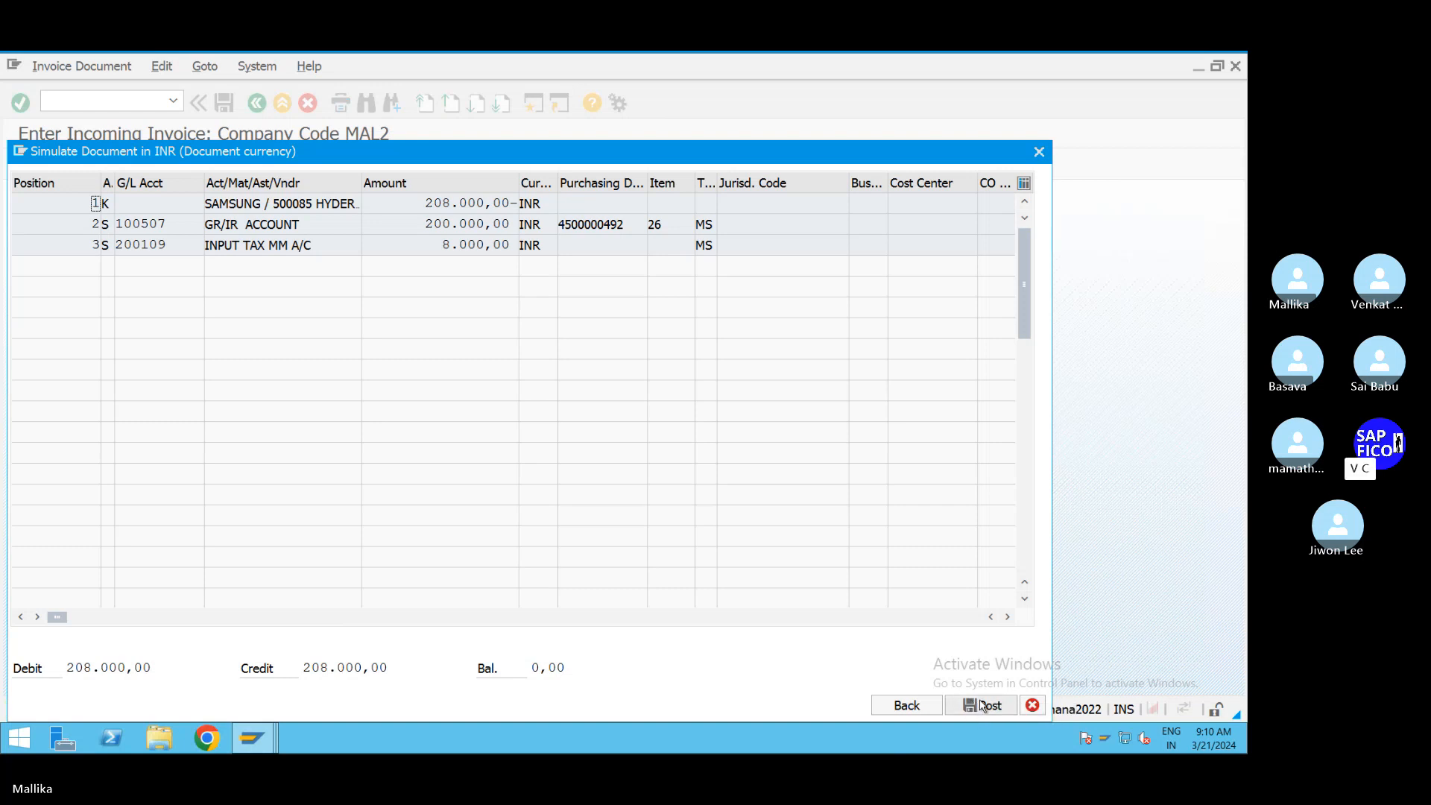
click(983, 704)
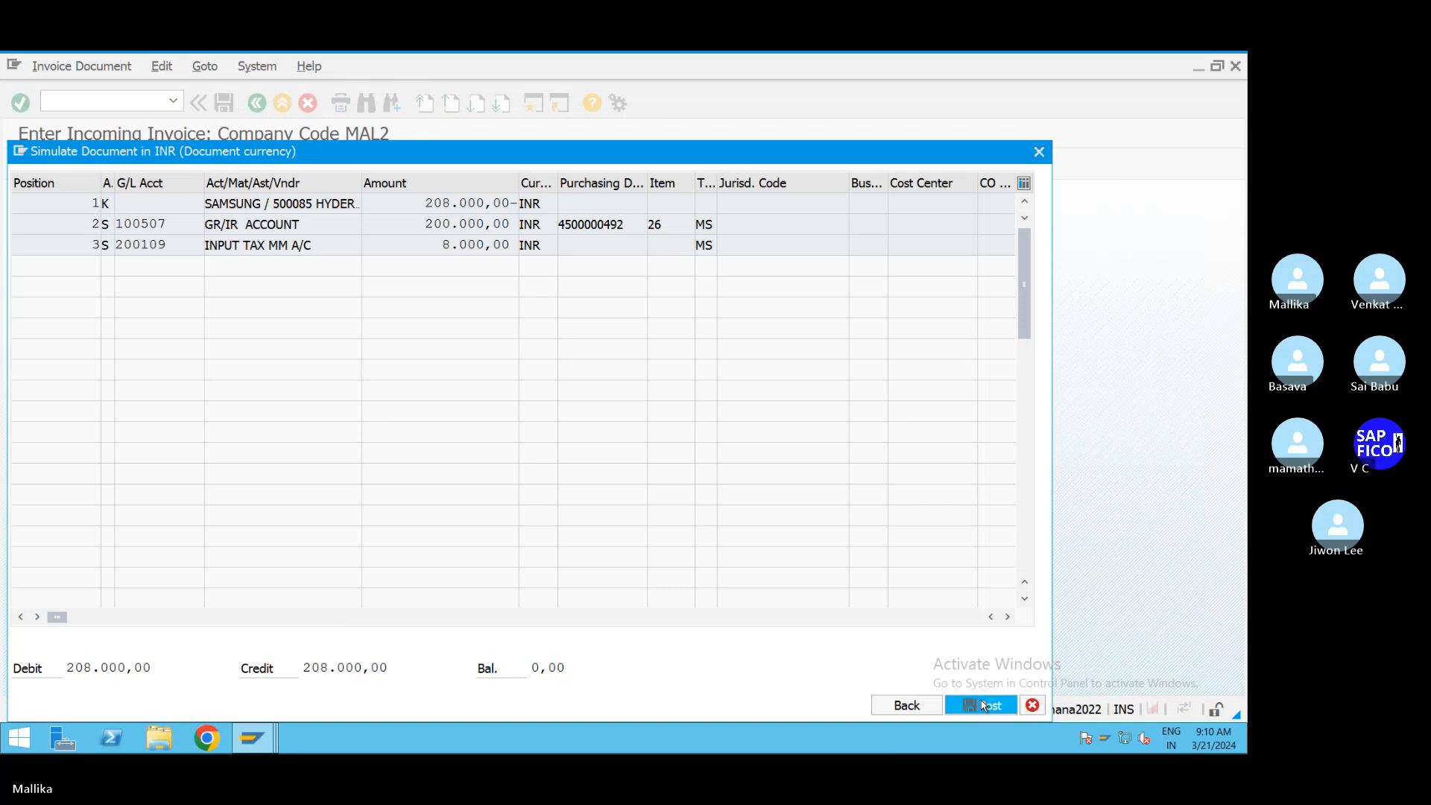
click(1039, 152)
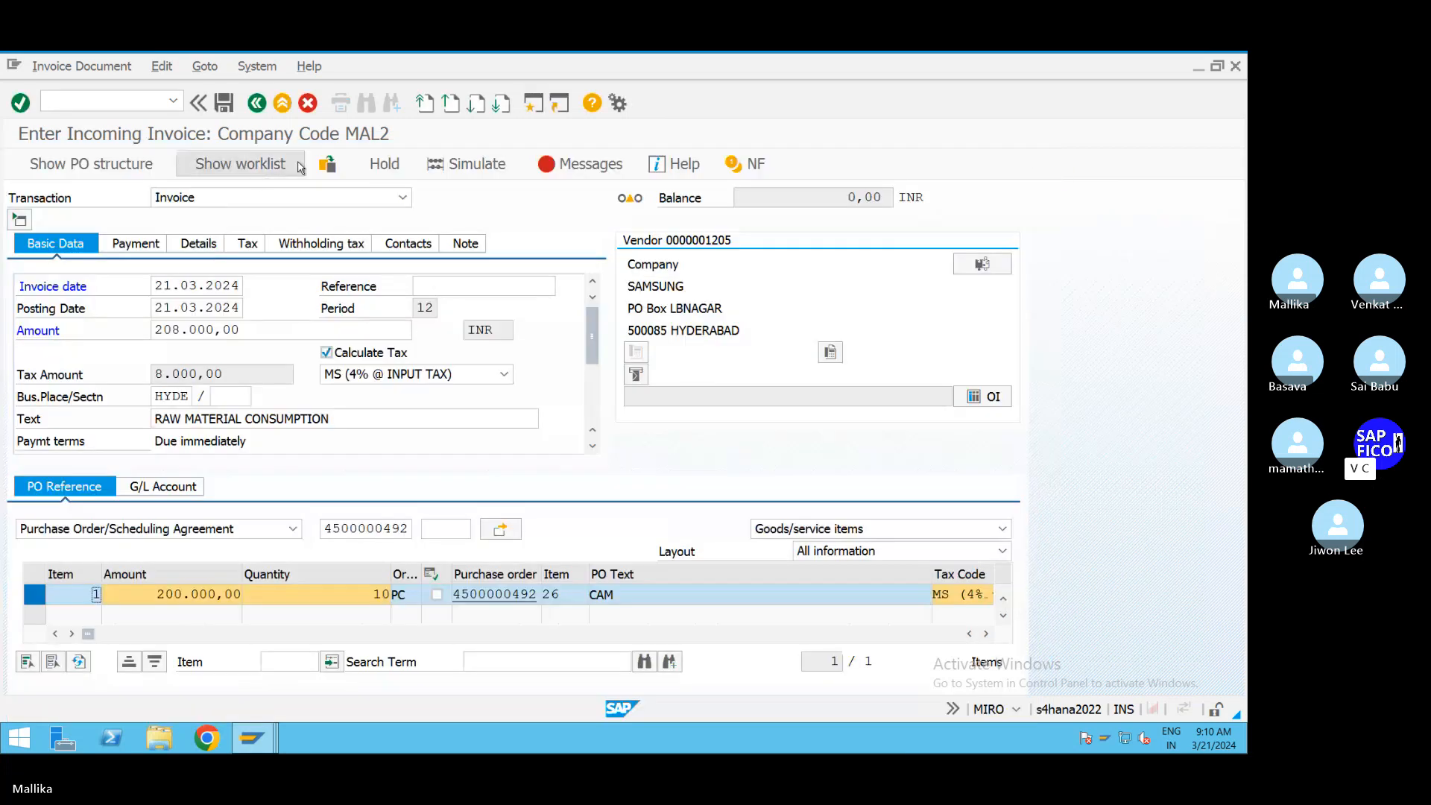
click(600, 165)
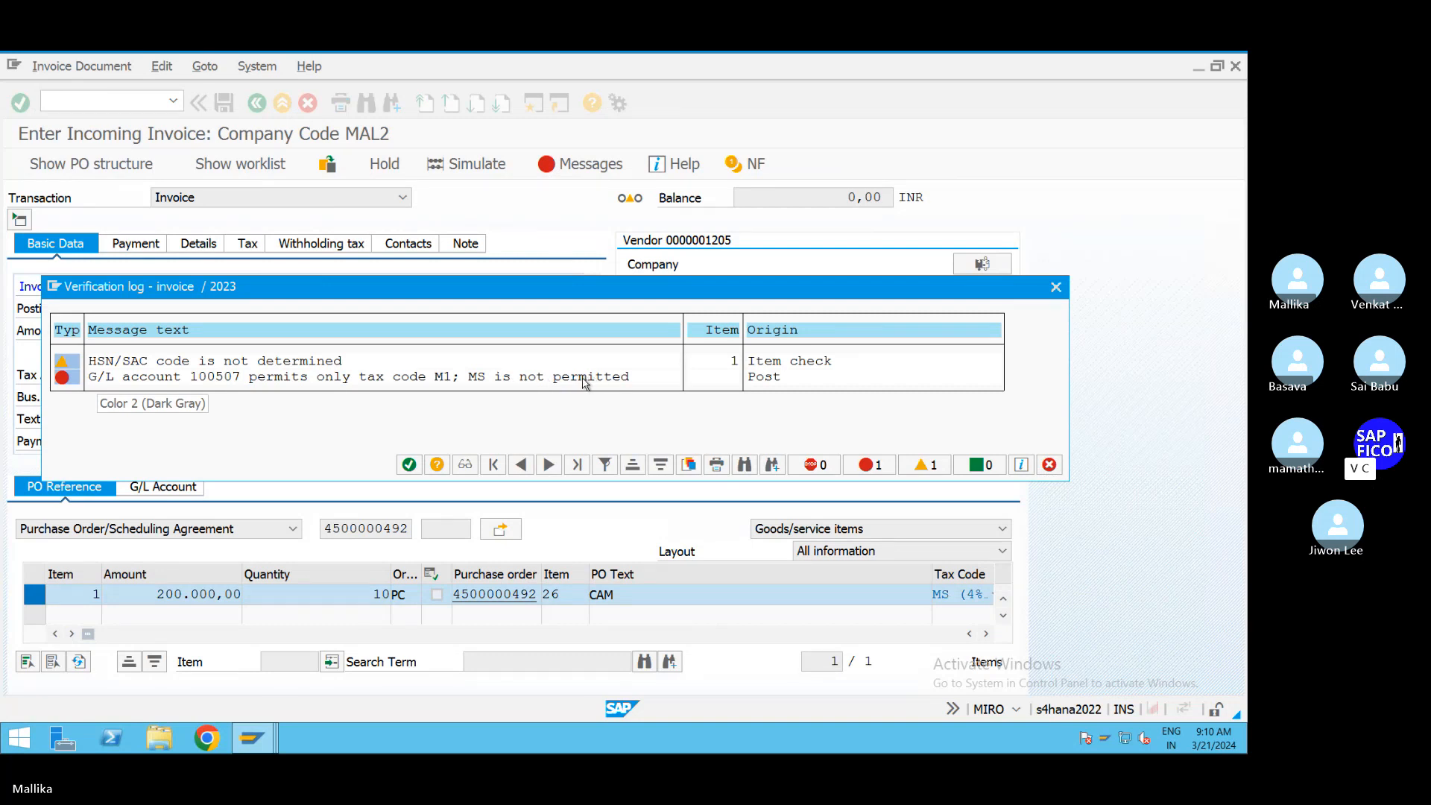
click(409, 464)
Step: Switch to the SAP session showing the tax procedure assignment and open the central G/L account transaction with /NFS00
mouse_move(275, 749)
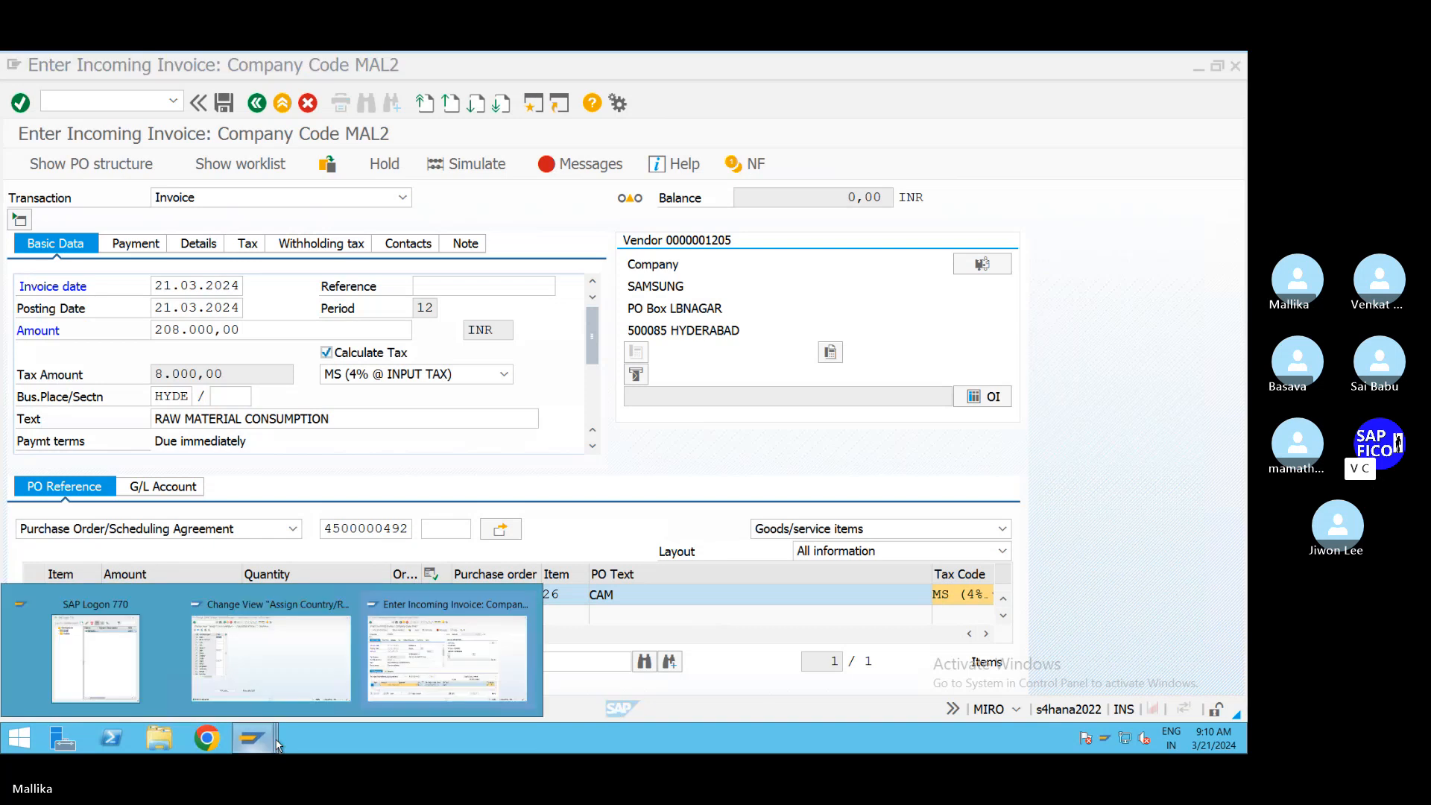
click(304, 670)
click(80, 102)
text(/)
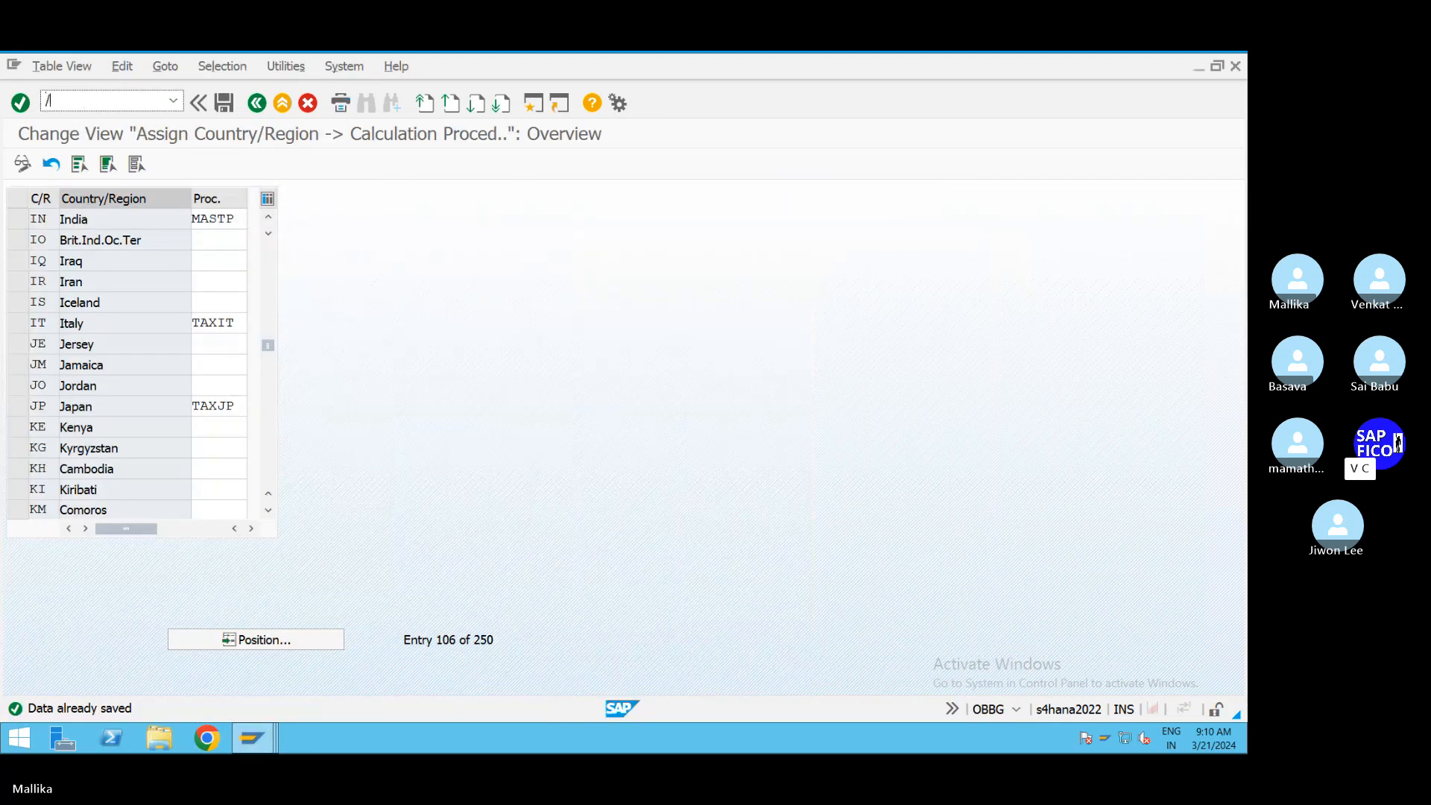
text(NFS00)
key(Return)
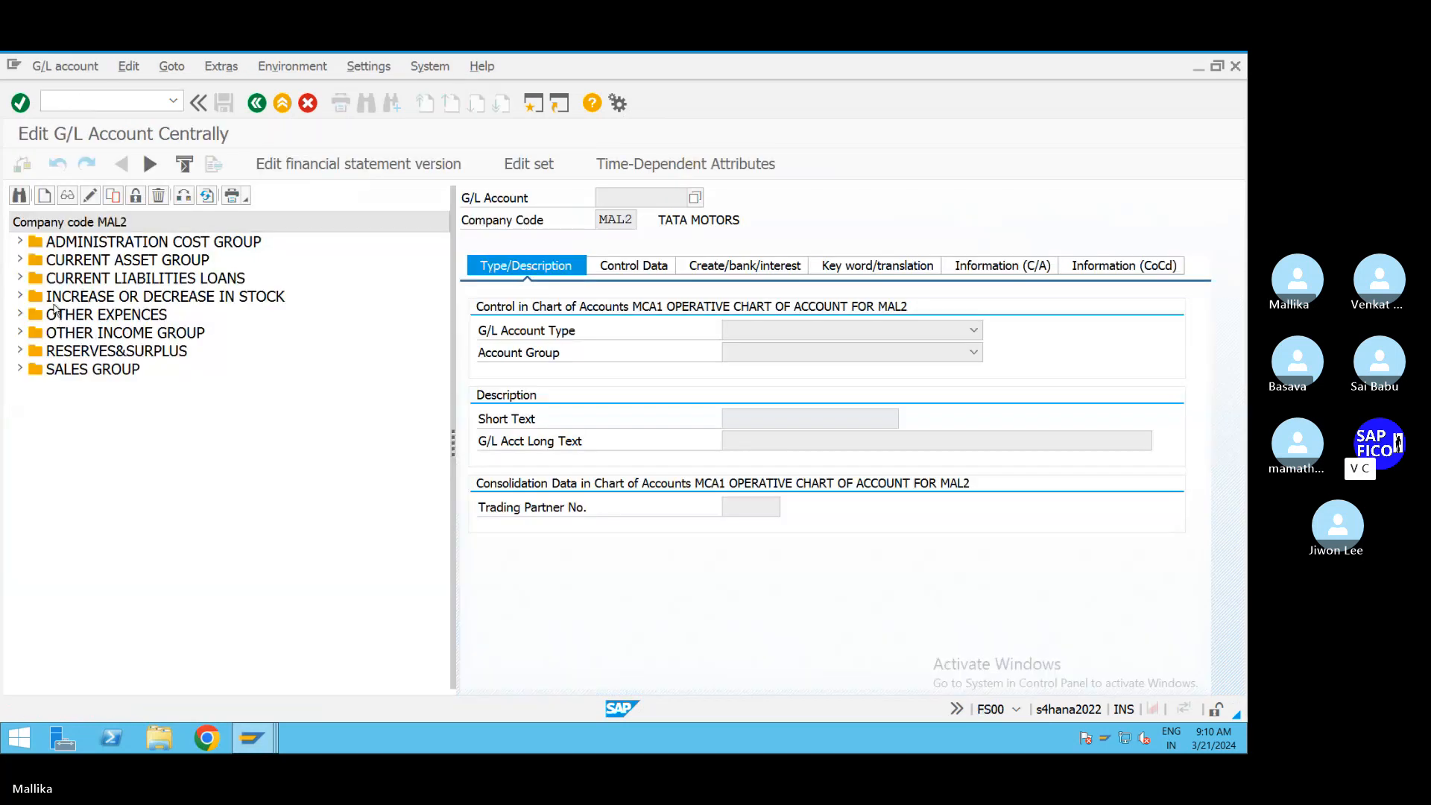
Step: Open the GR/IR account from the CURRENT LIABILITIES LOANS group for changing and show its control data
click(19, 278)
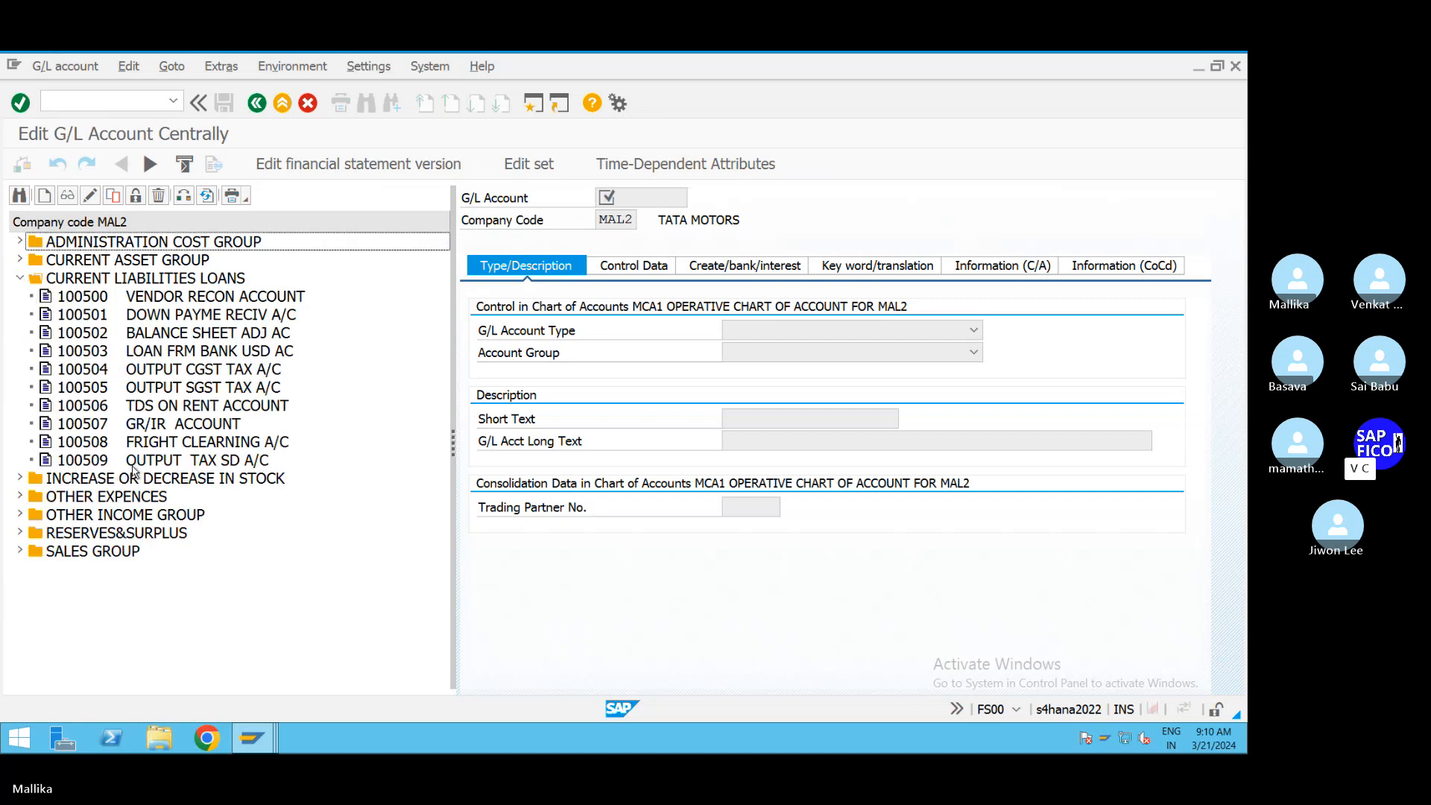
double_click(186, 424)
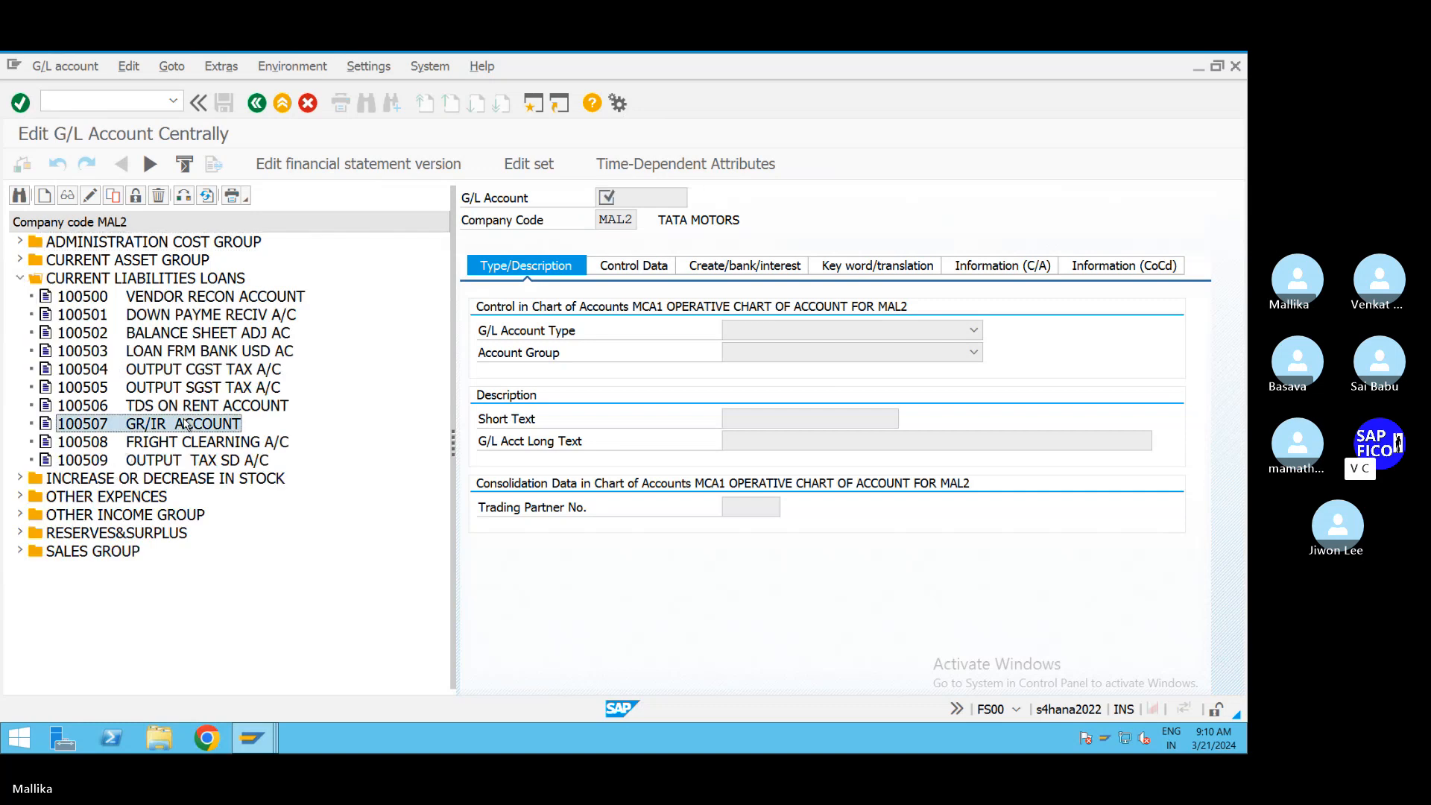
click(90, 196)
click(650, 269)
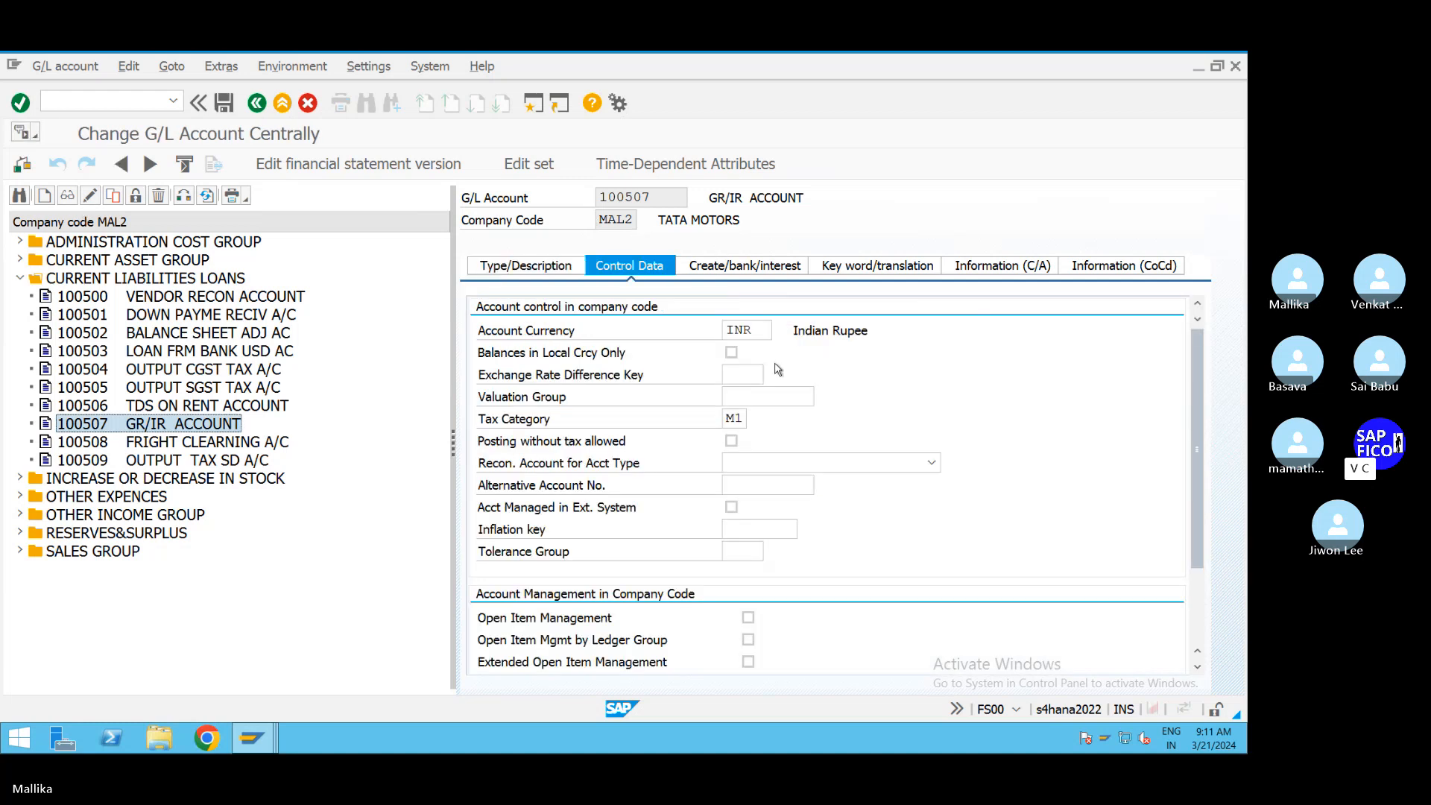
Step: Set the GR/IR account's tax category to MS (4% @ INPUT TAX) and save the account despite the warnings
click(746, 418)
click(756, 418)
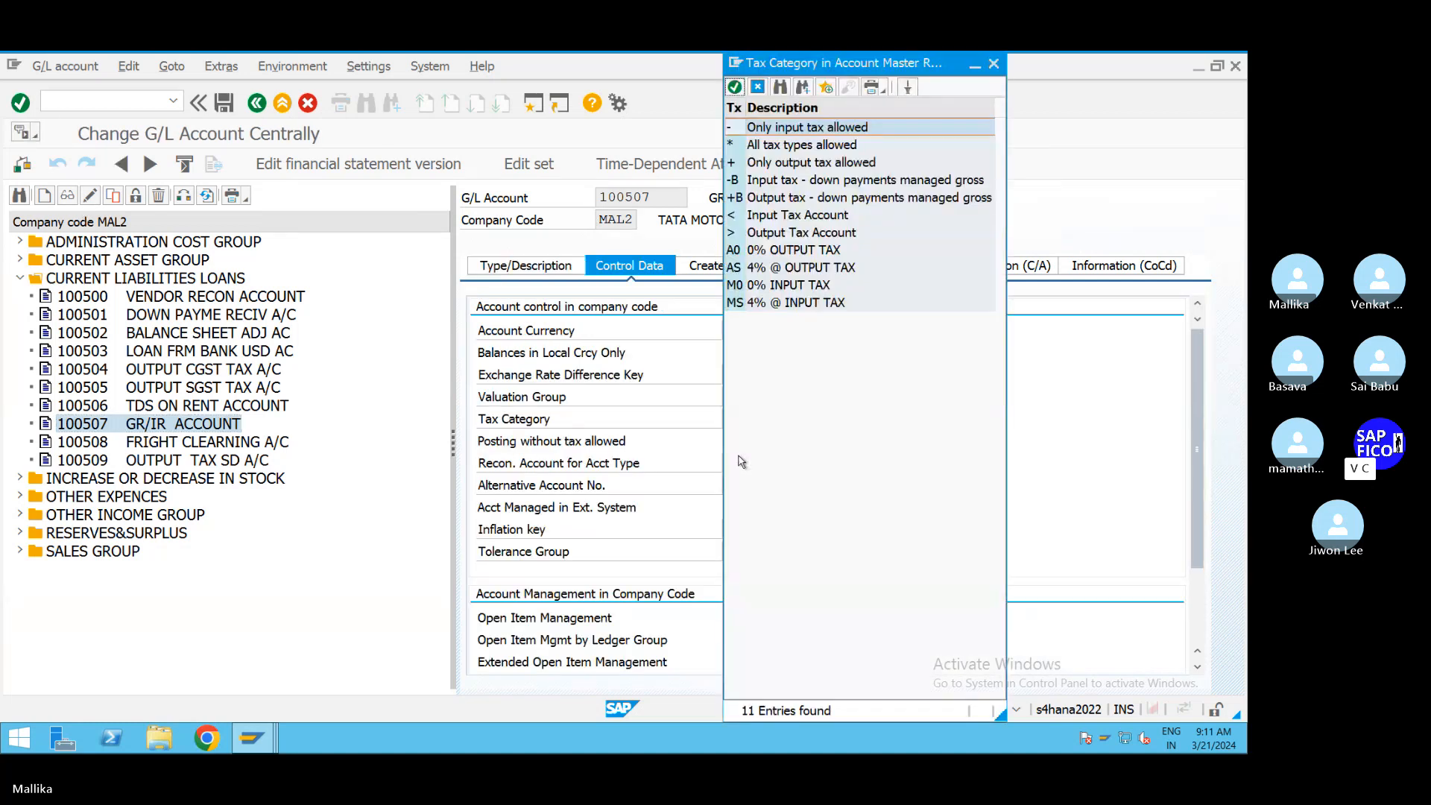
double_click(750, 302)
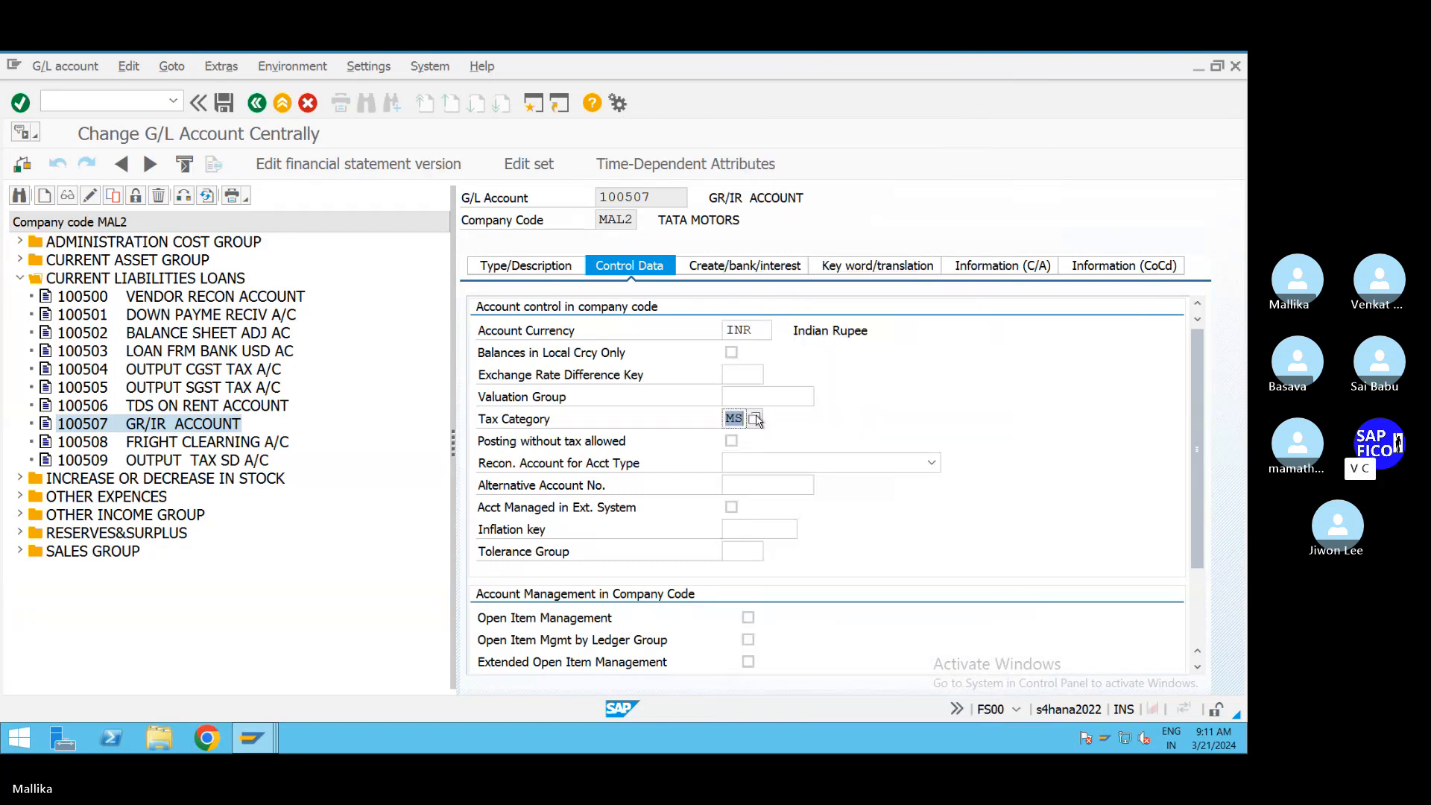
key(Return)
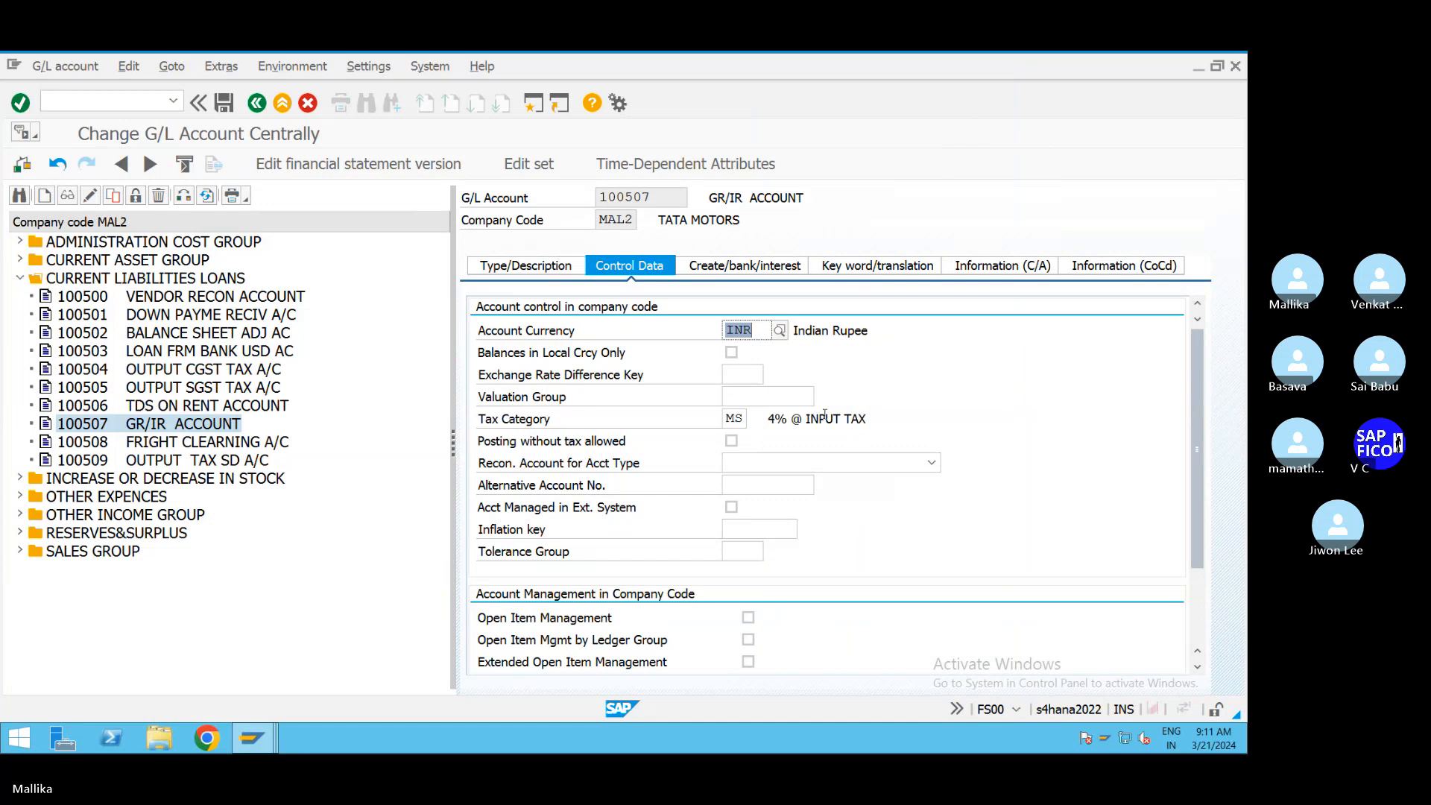
click(222, 108)
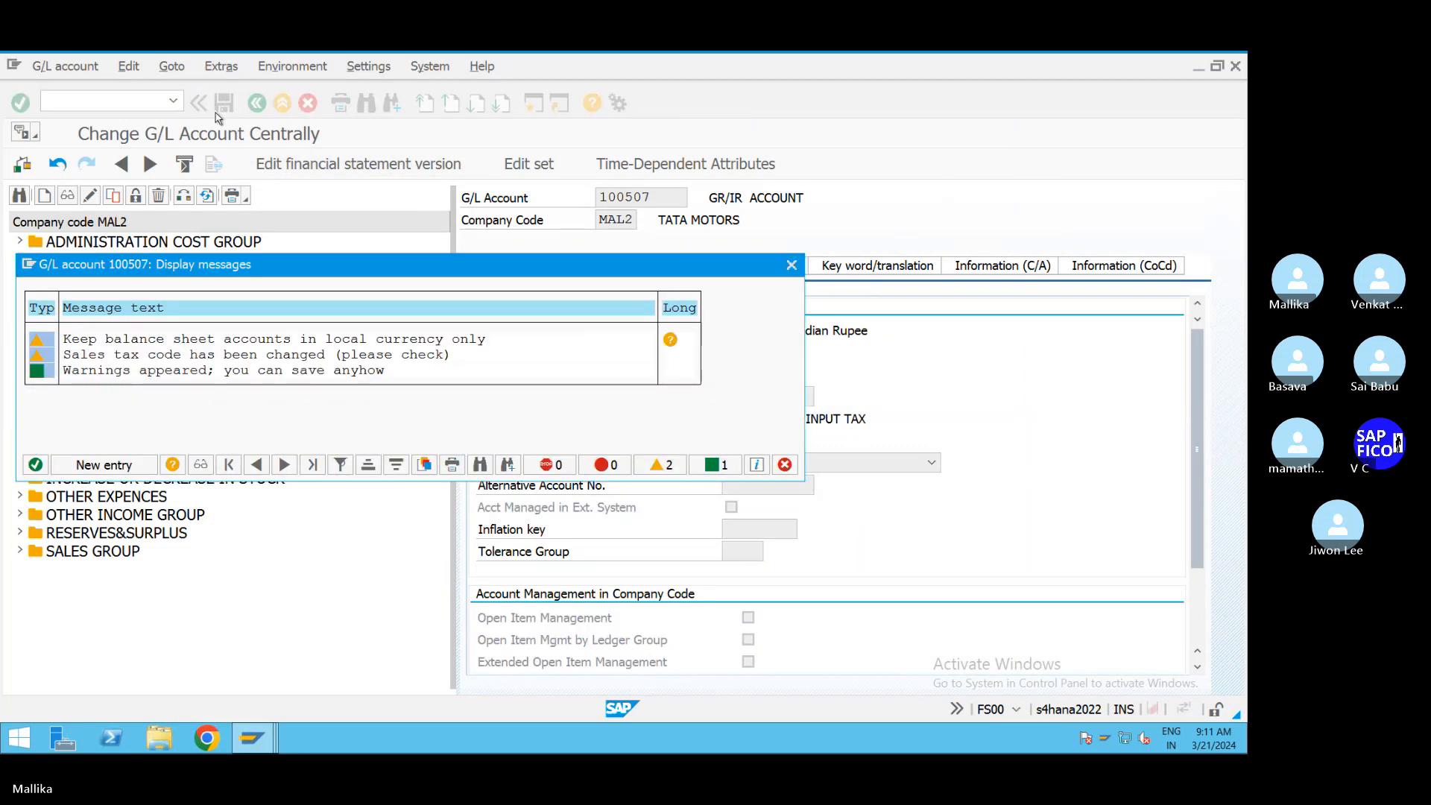
click(35, 466)
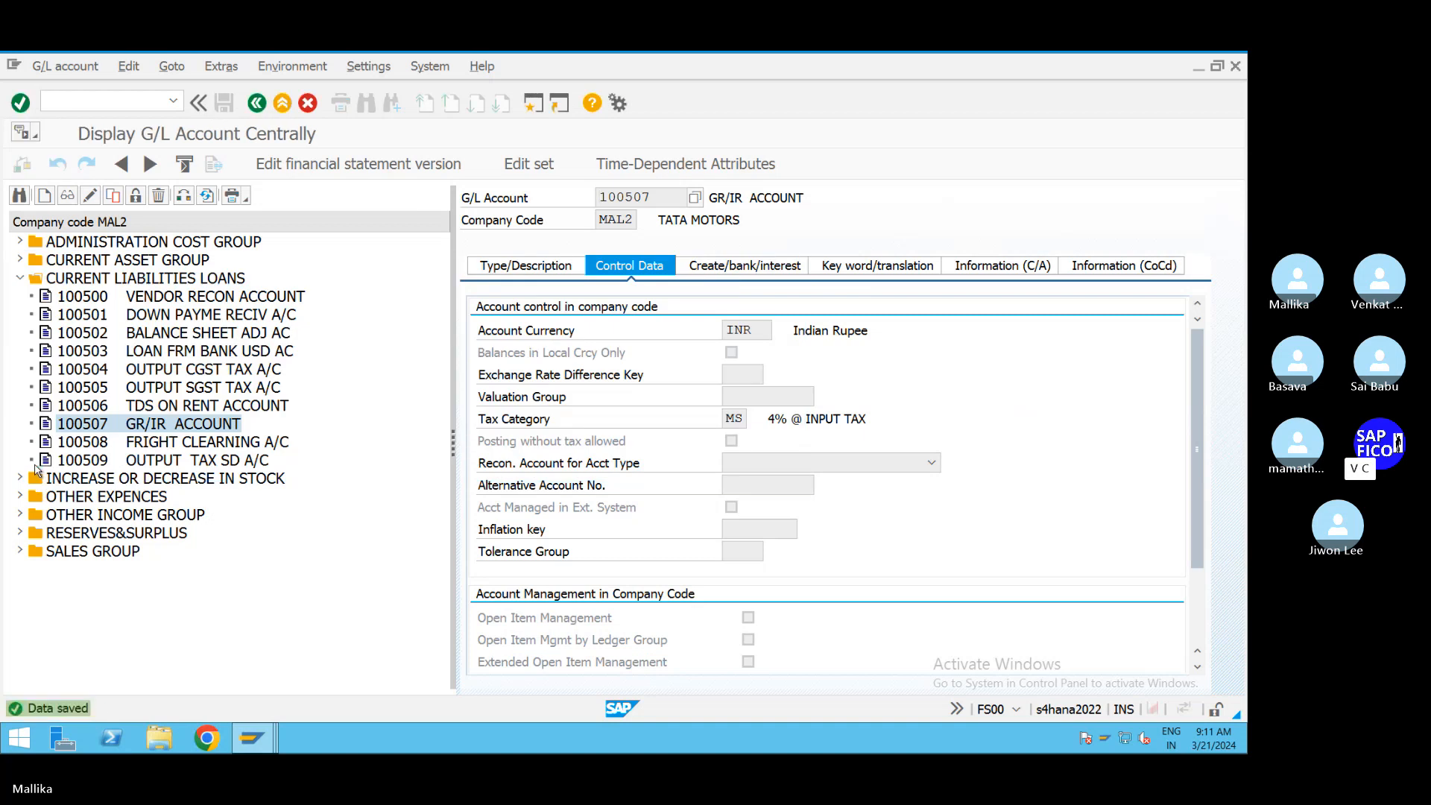
Step: Return to the incoming invoice session and restart the invoice entry with /NMIRO
click(270, 741)
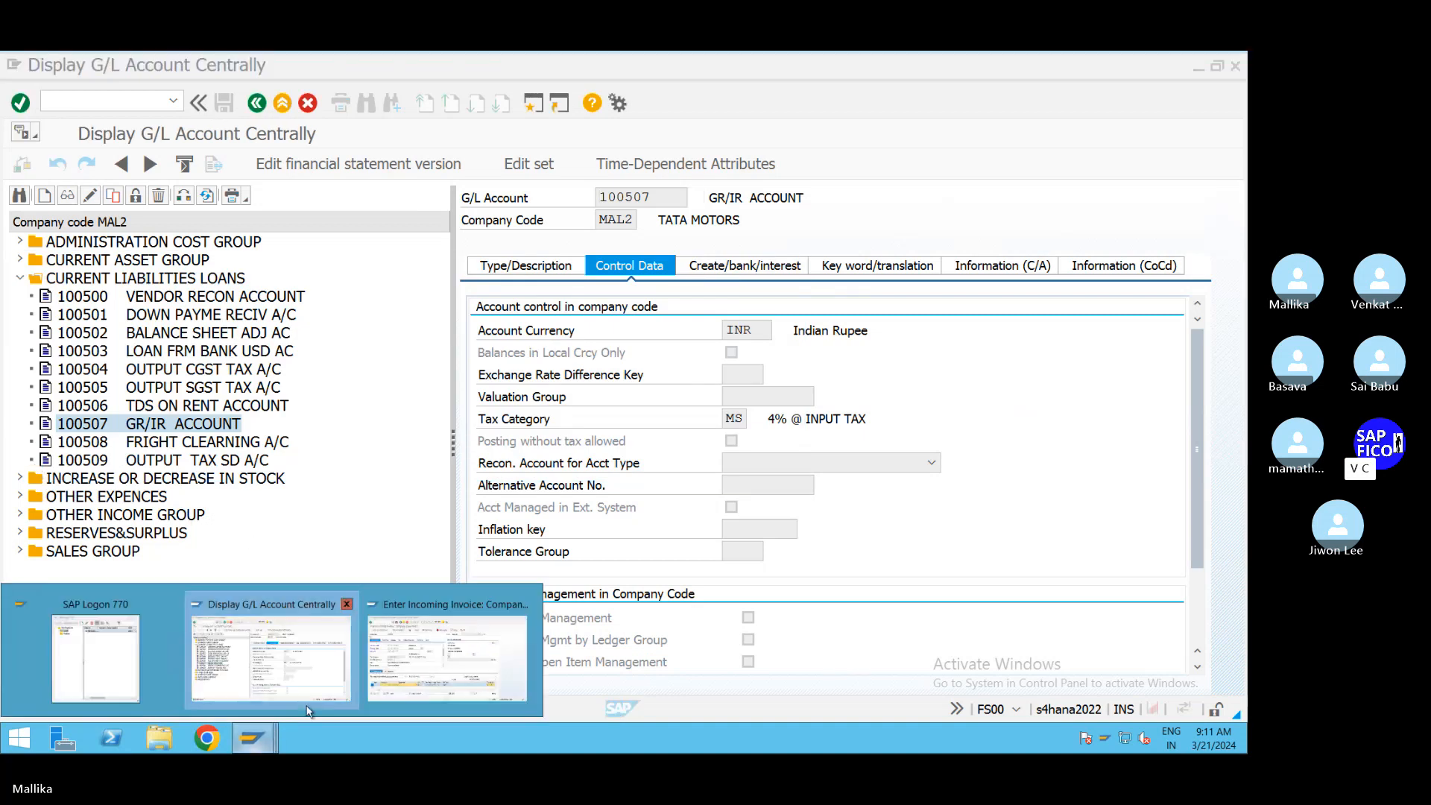
click(418, 680)
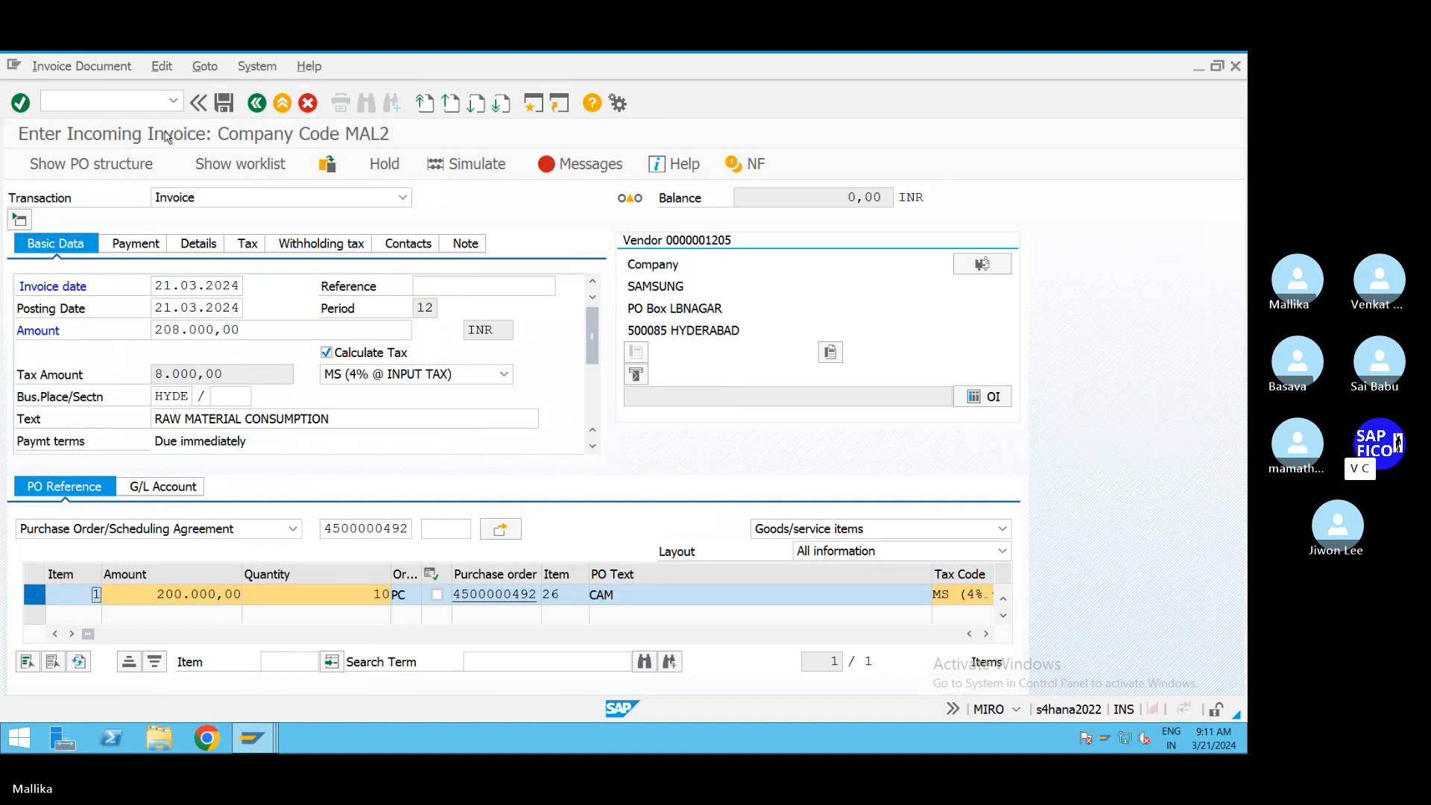
click(173, 103)
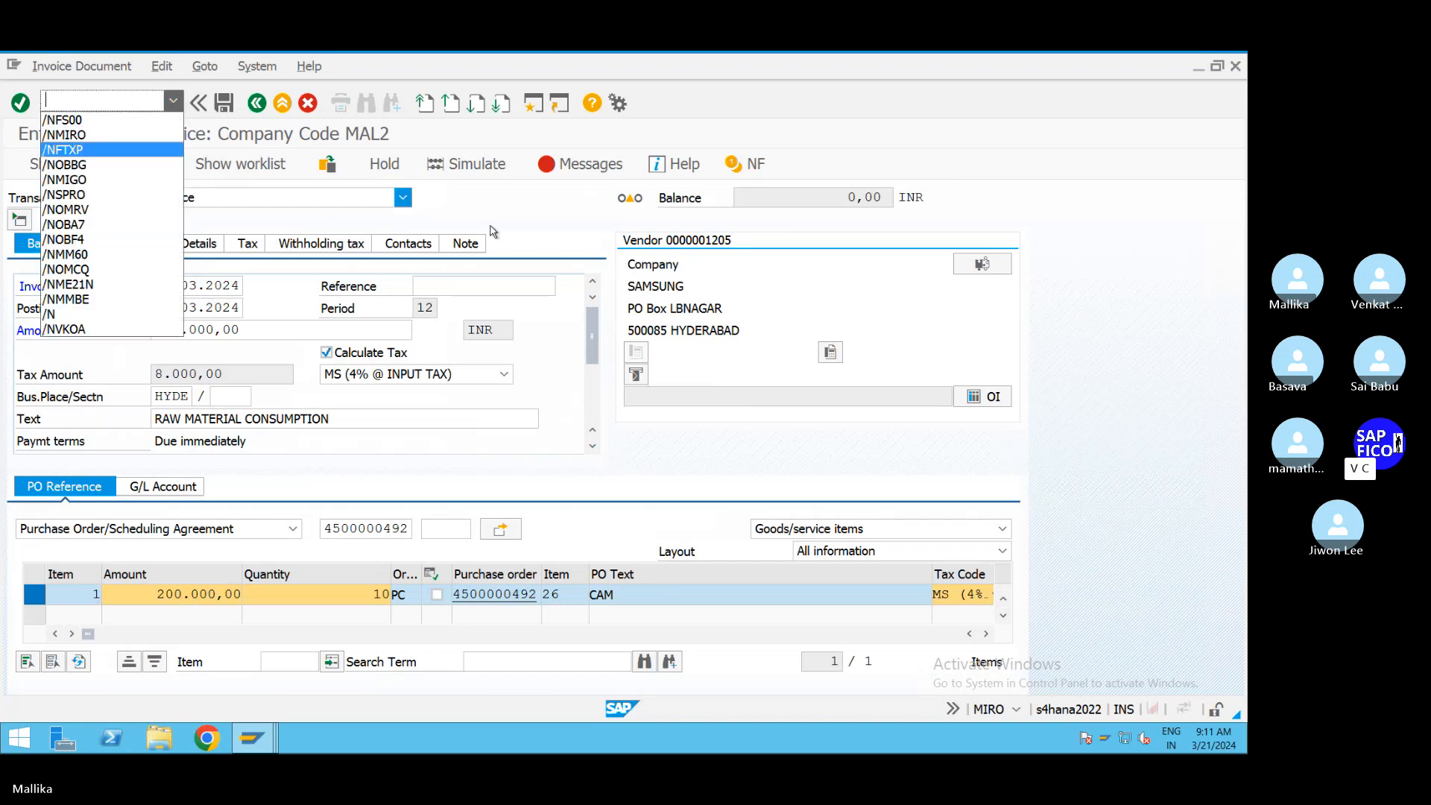
click(557, 172)
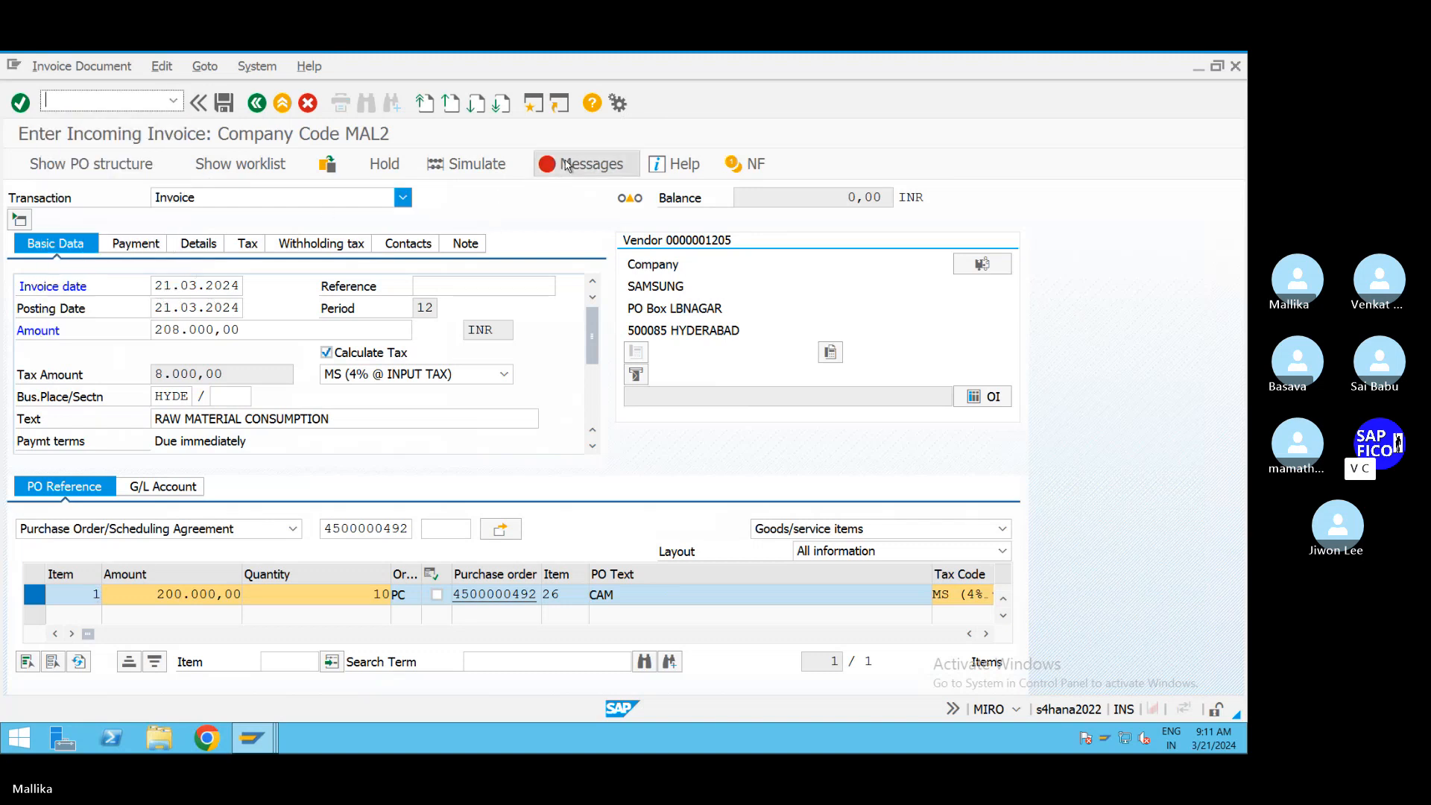
click(173, 103)
click(72, 136)
key(Return)
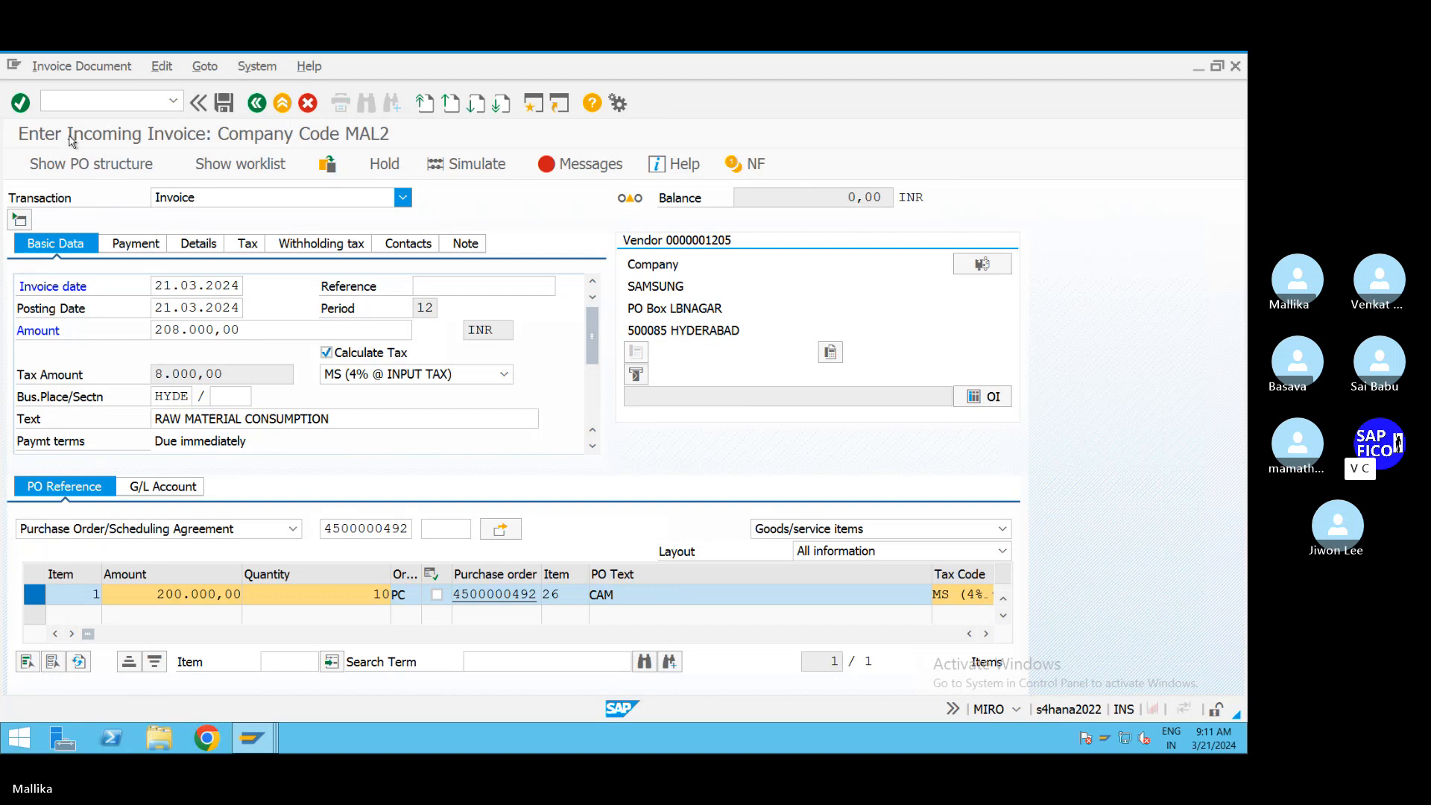
Step: Enter invoice date 21.03.2024, text RAW MATERIAL CONSUMPTION and business place HYDE in the invoice's basic data
click(181, 285)
click(181, 302)
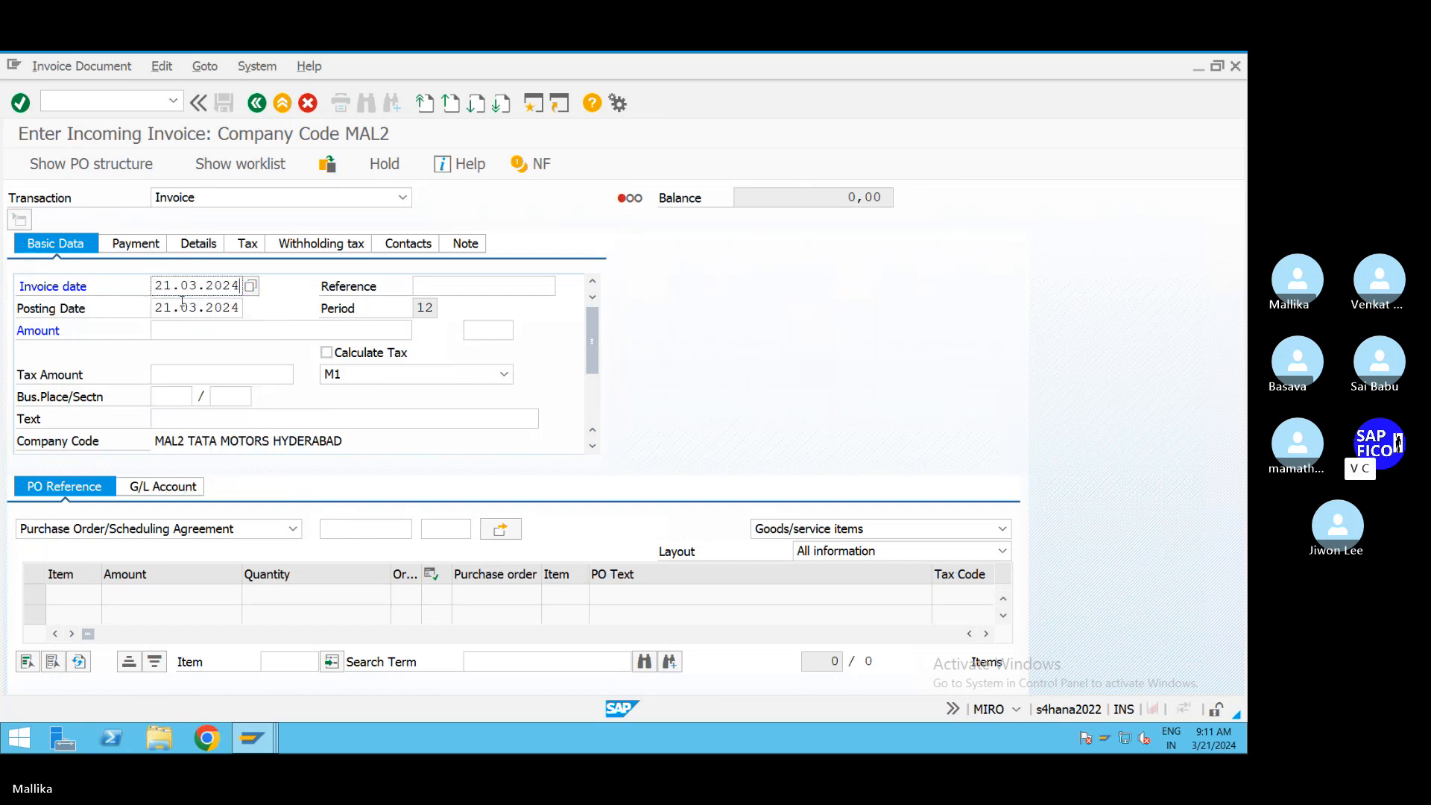
click(176, 417)
key(space)
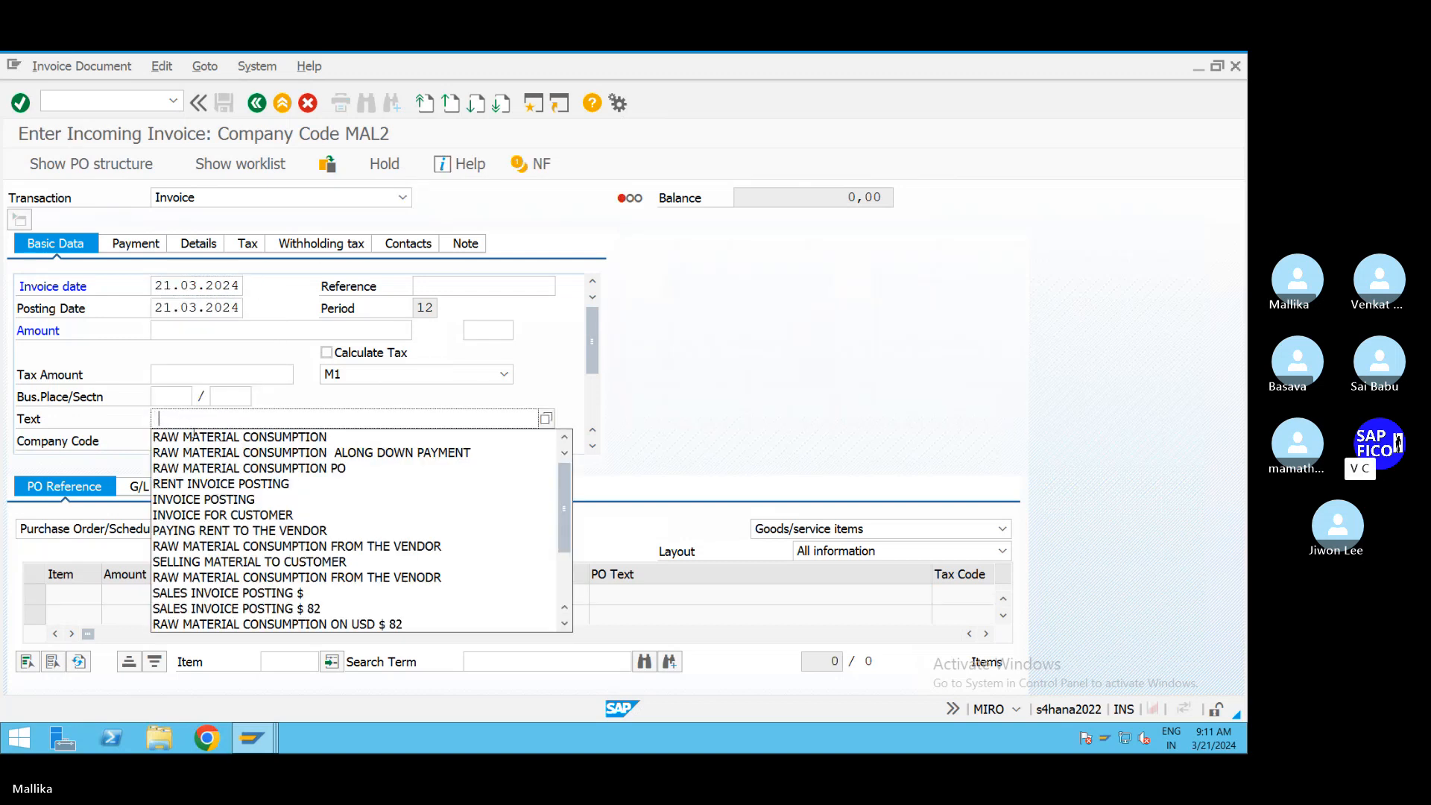
click(195, 436)
click(173, 397)
key(space)
click(174, 415)
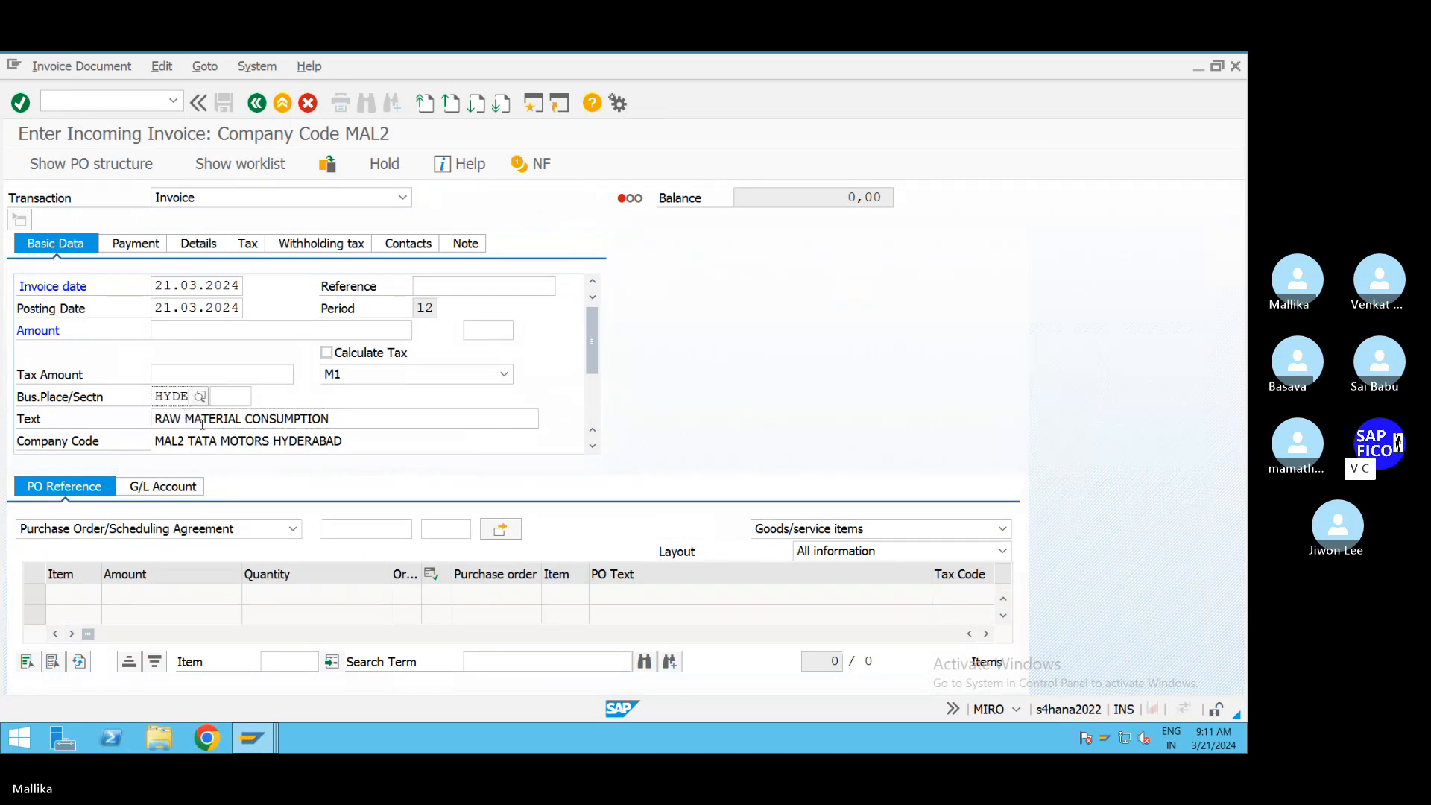
Step: Reference the most recently used purchase order, choose tax code MS (4% @ INPUT TAX) and enable automatic tax calculation
click(366, 529)
key(space)
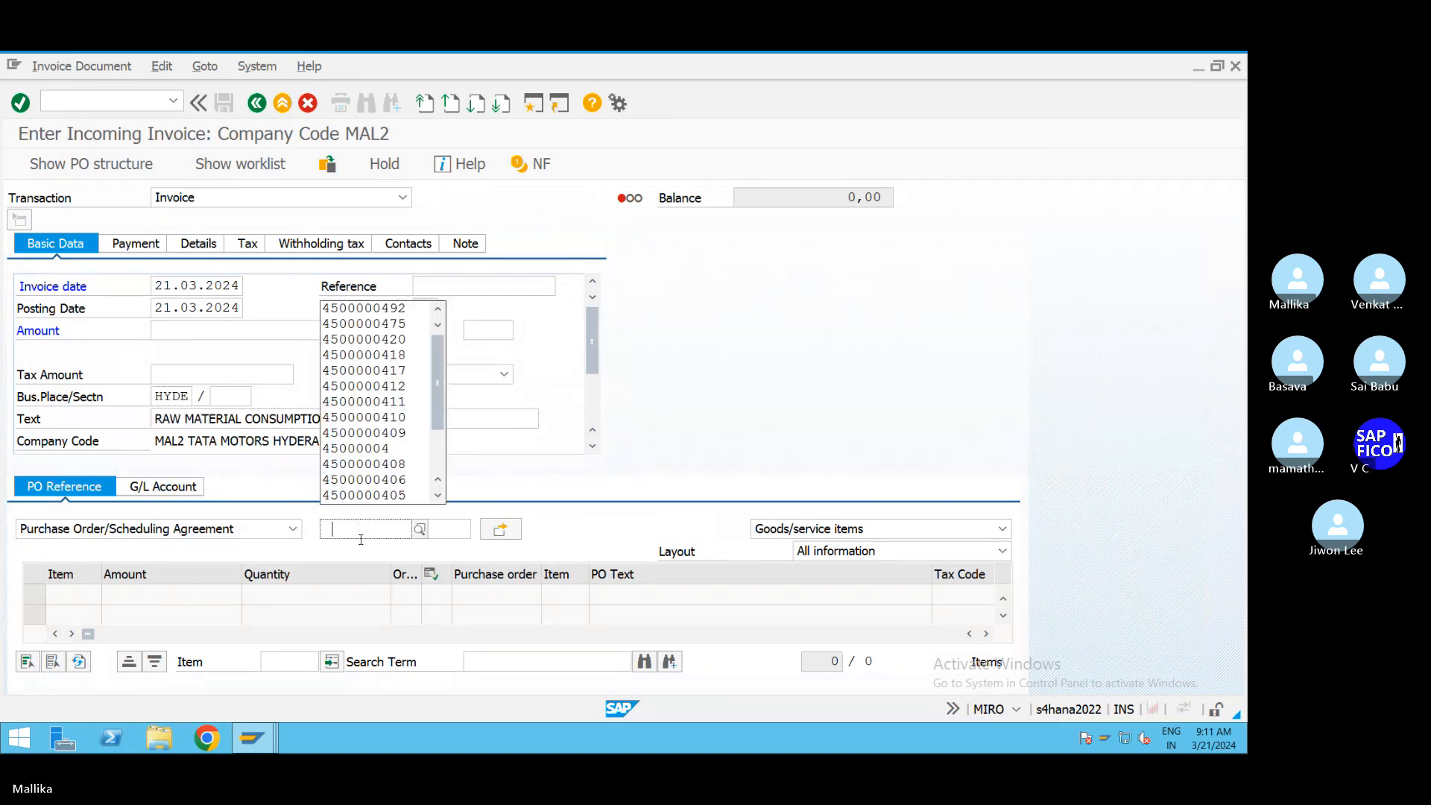
click(381, 307)
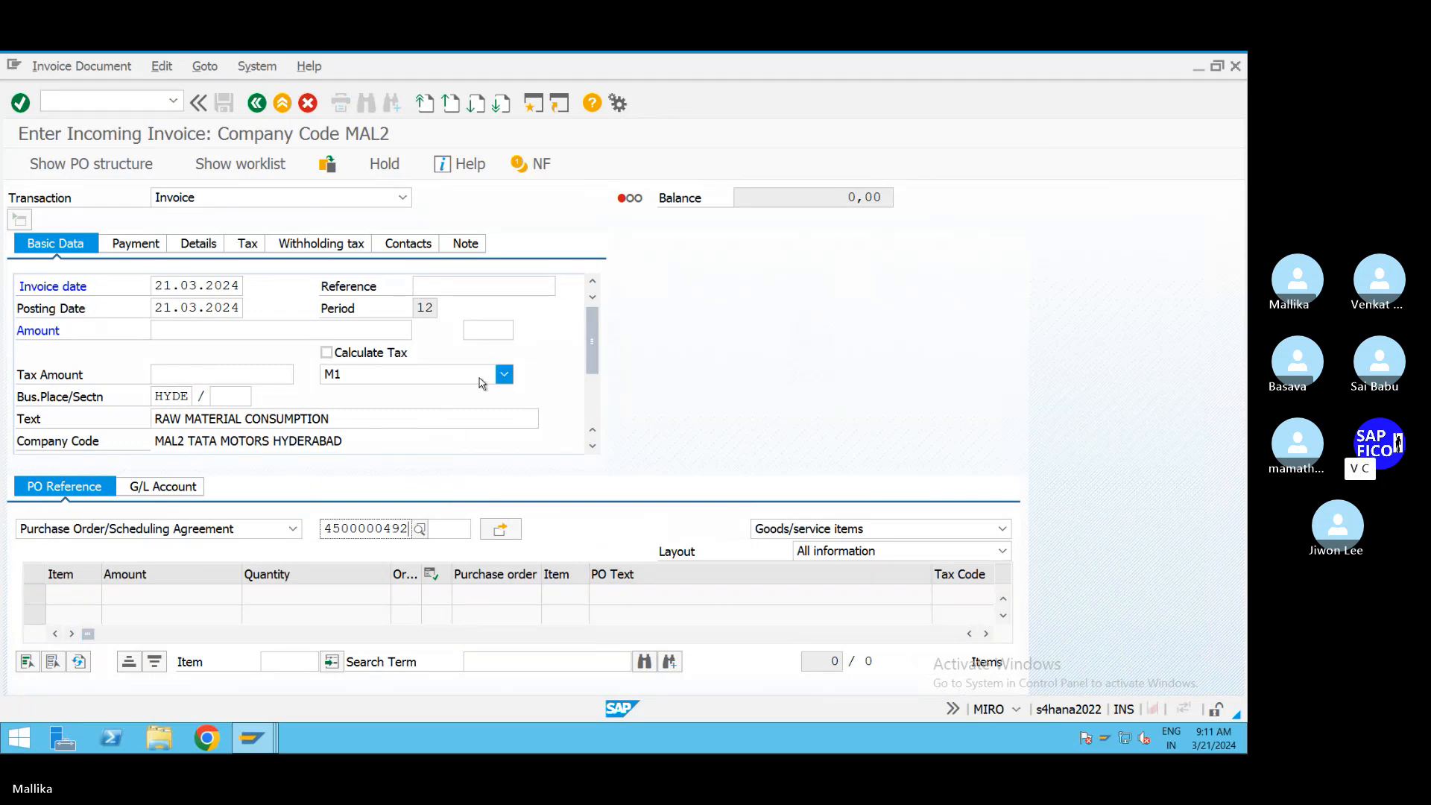
click(504, 375)
click(354, 440)
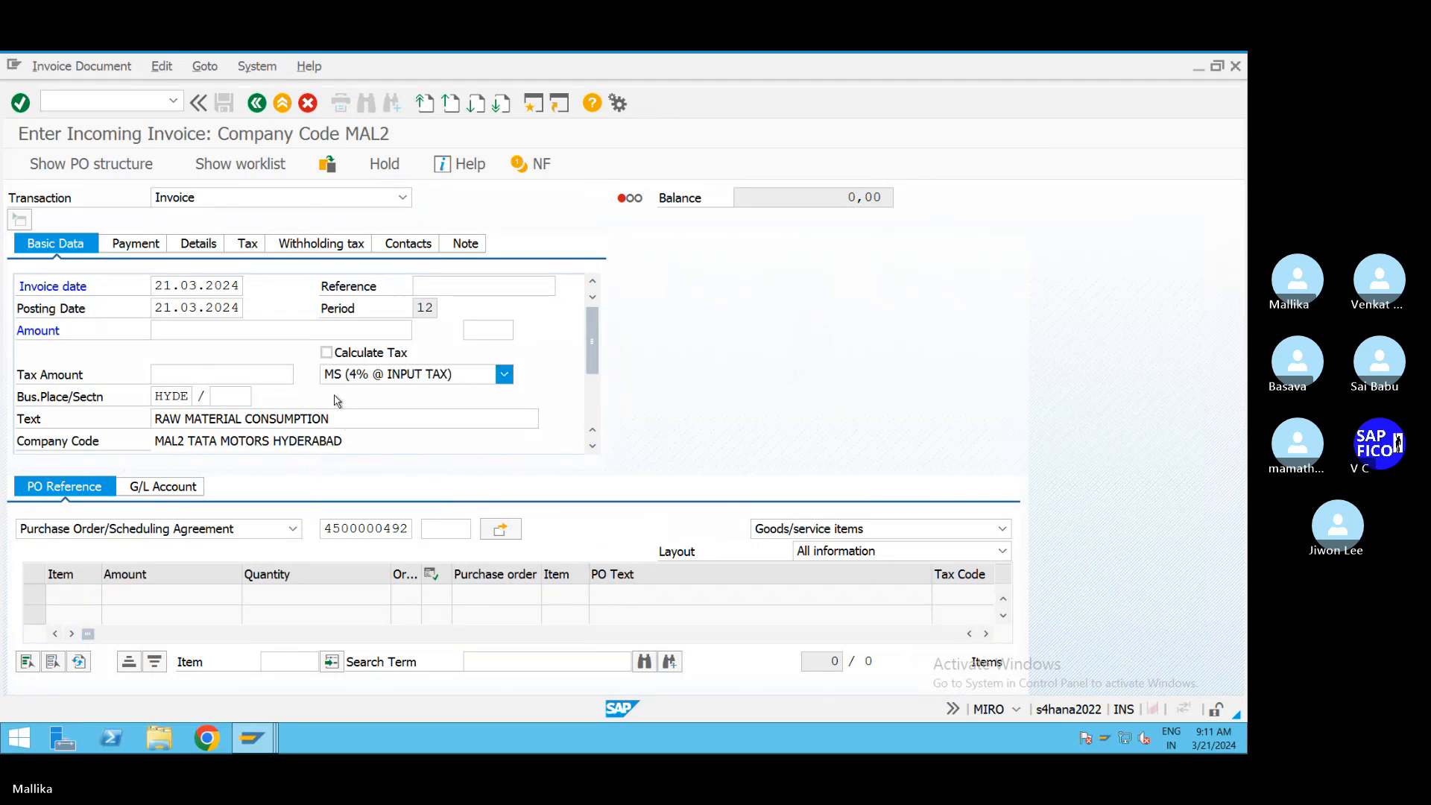
click(326, 353)
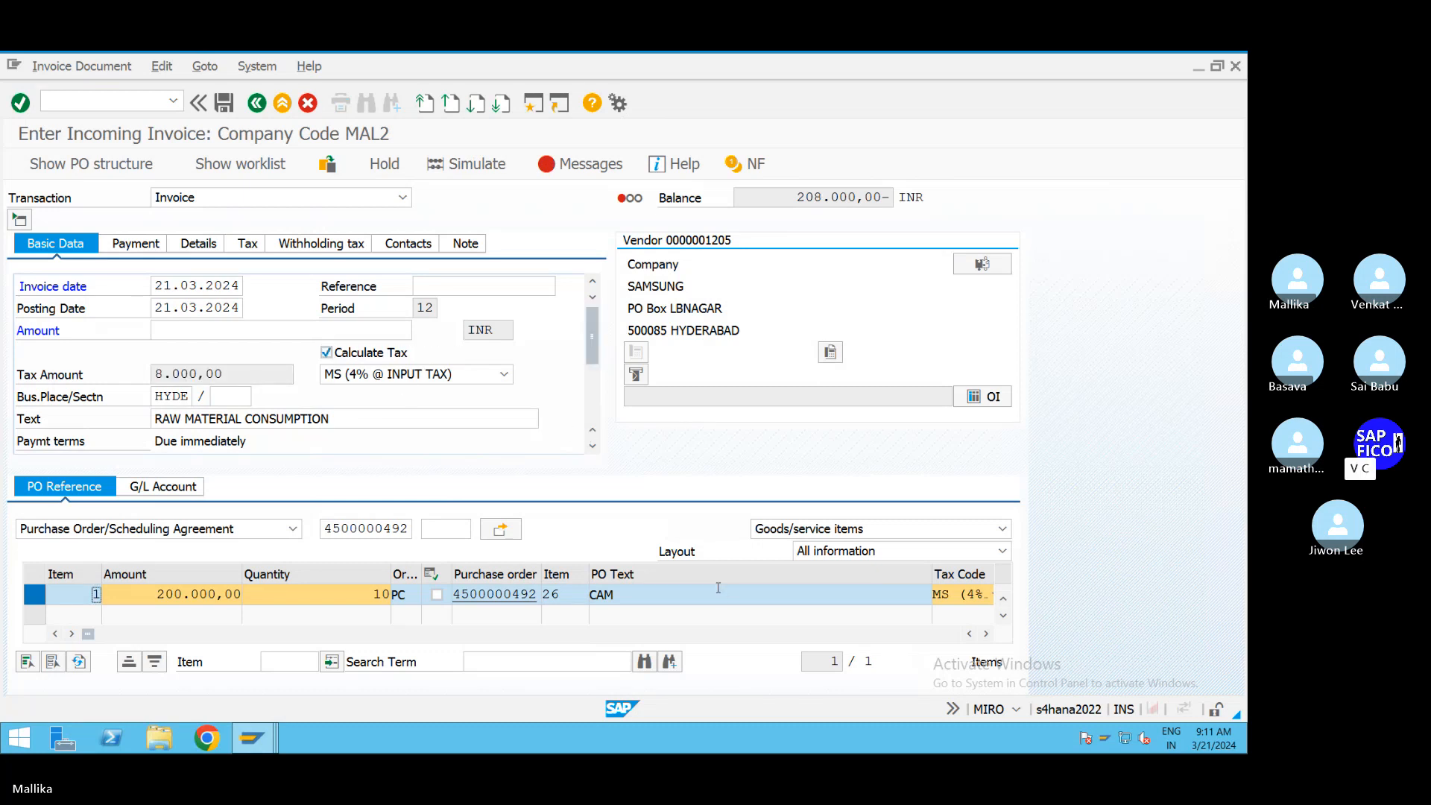
Step: Check the purchase order item's tax code and enter 208.000,00 as the invoice amount
click(985, 634)
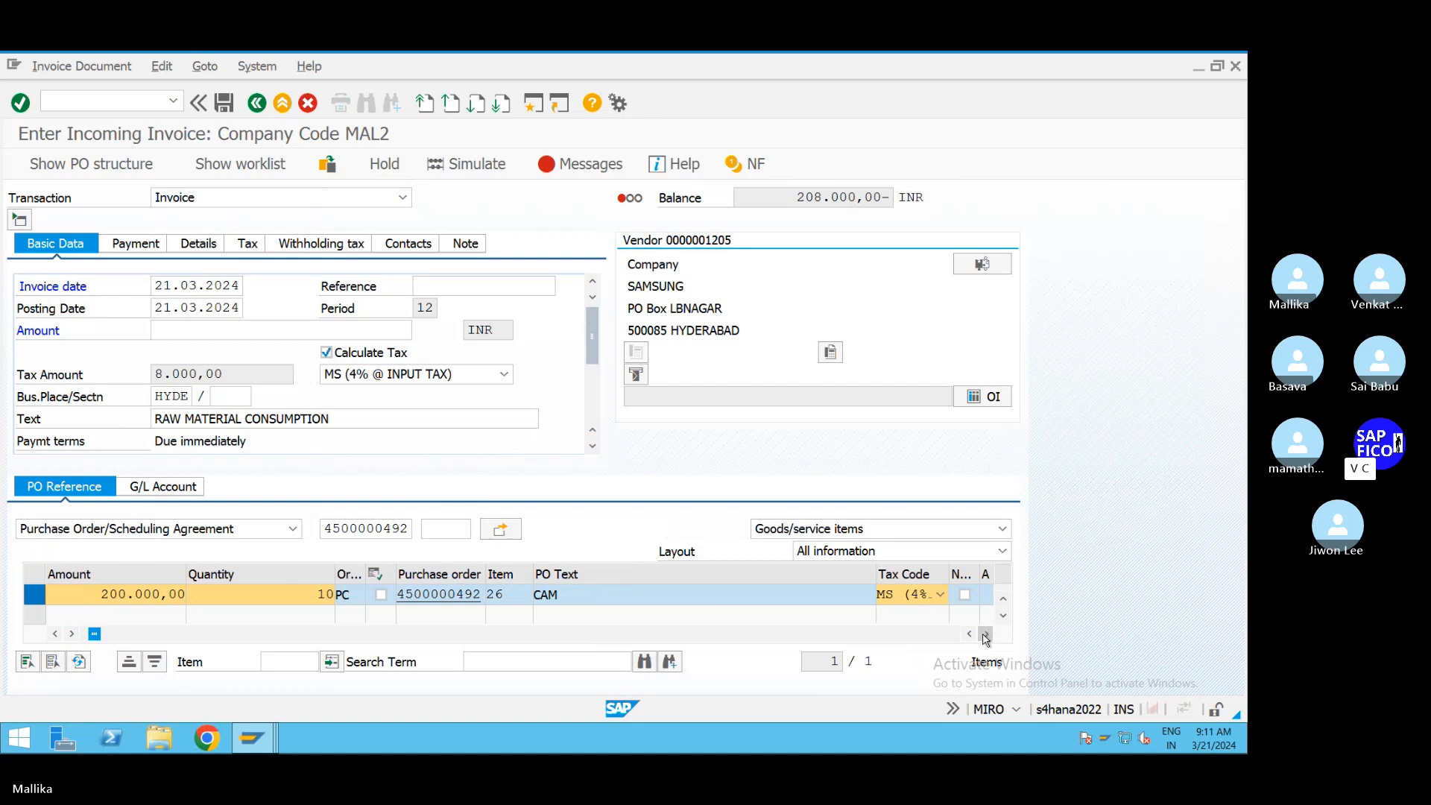
click(985, 634)
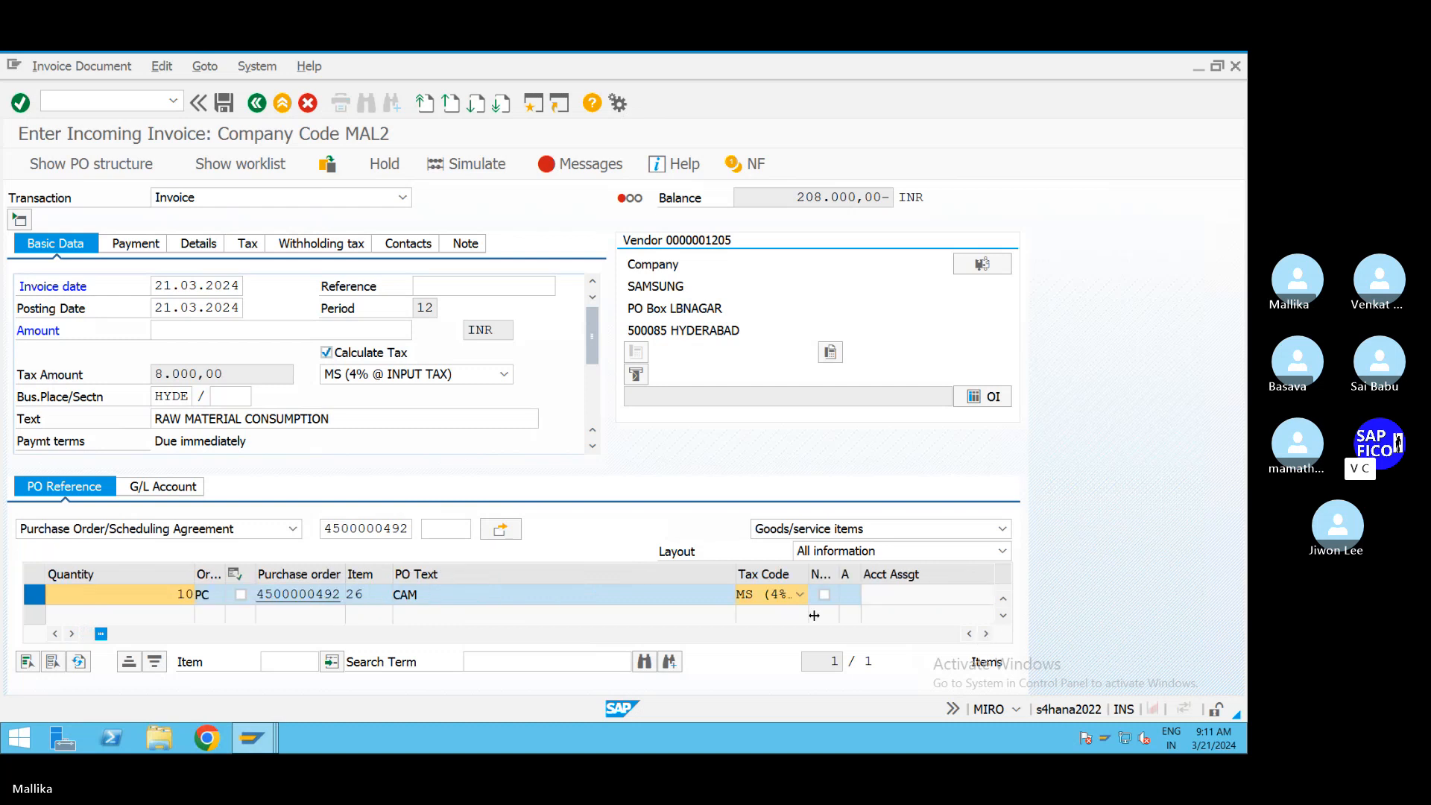
click(179, 330)
click(192, 348)
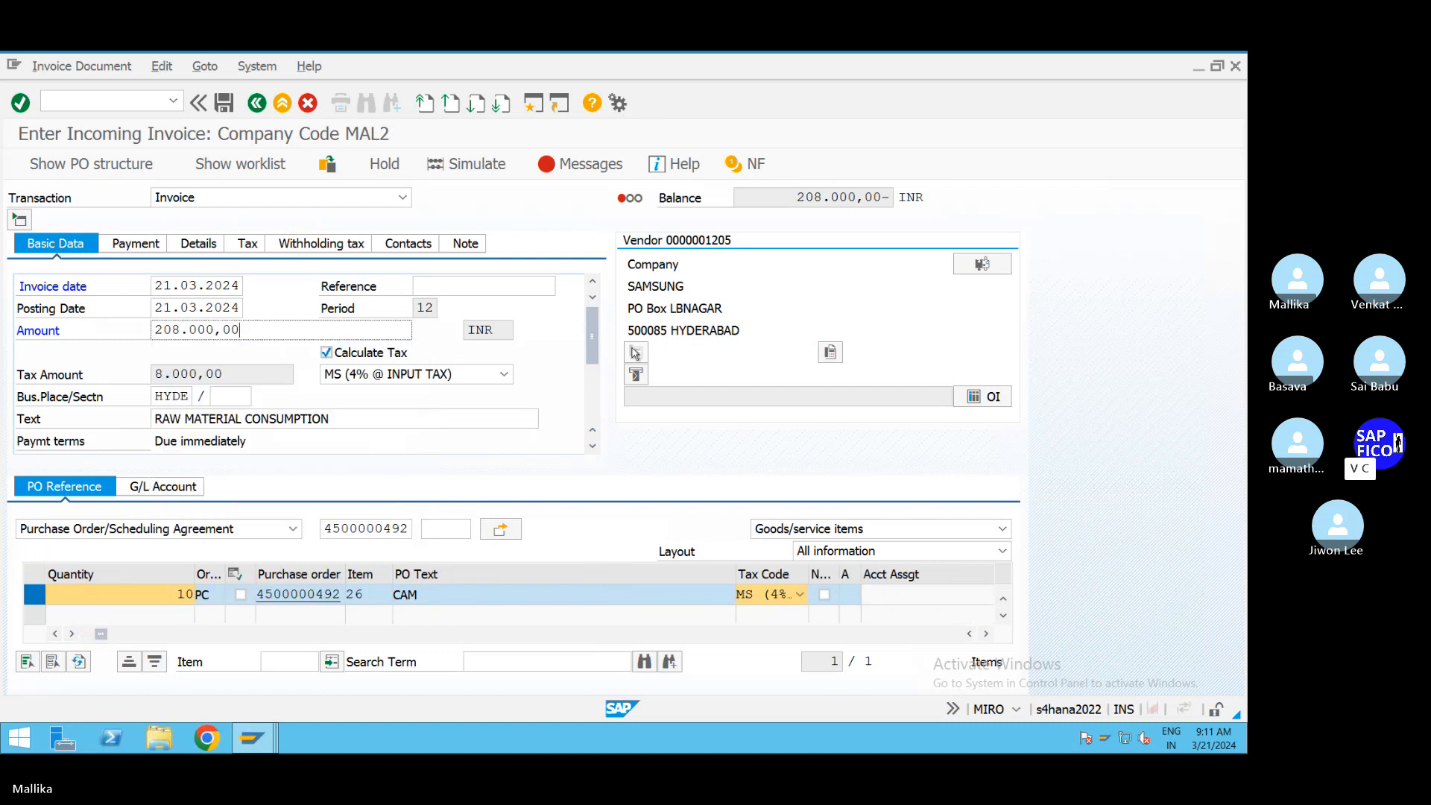
key(Return)
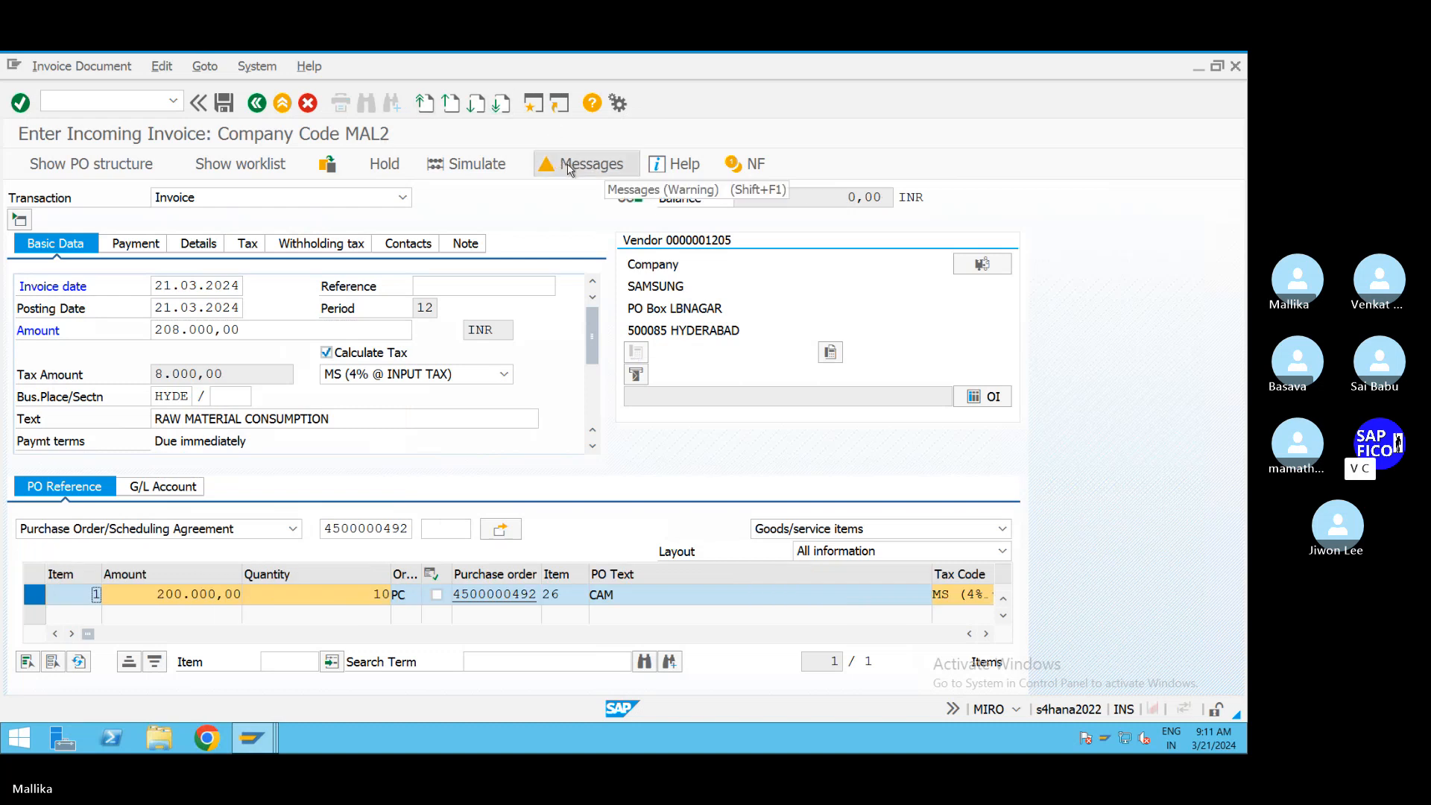
Step: Simulate the invoice document in INR and post it
click(479, 164)
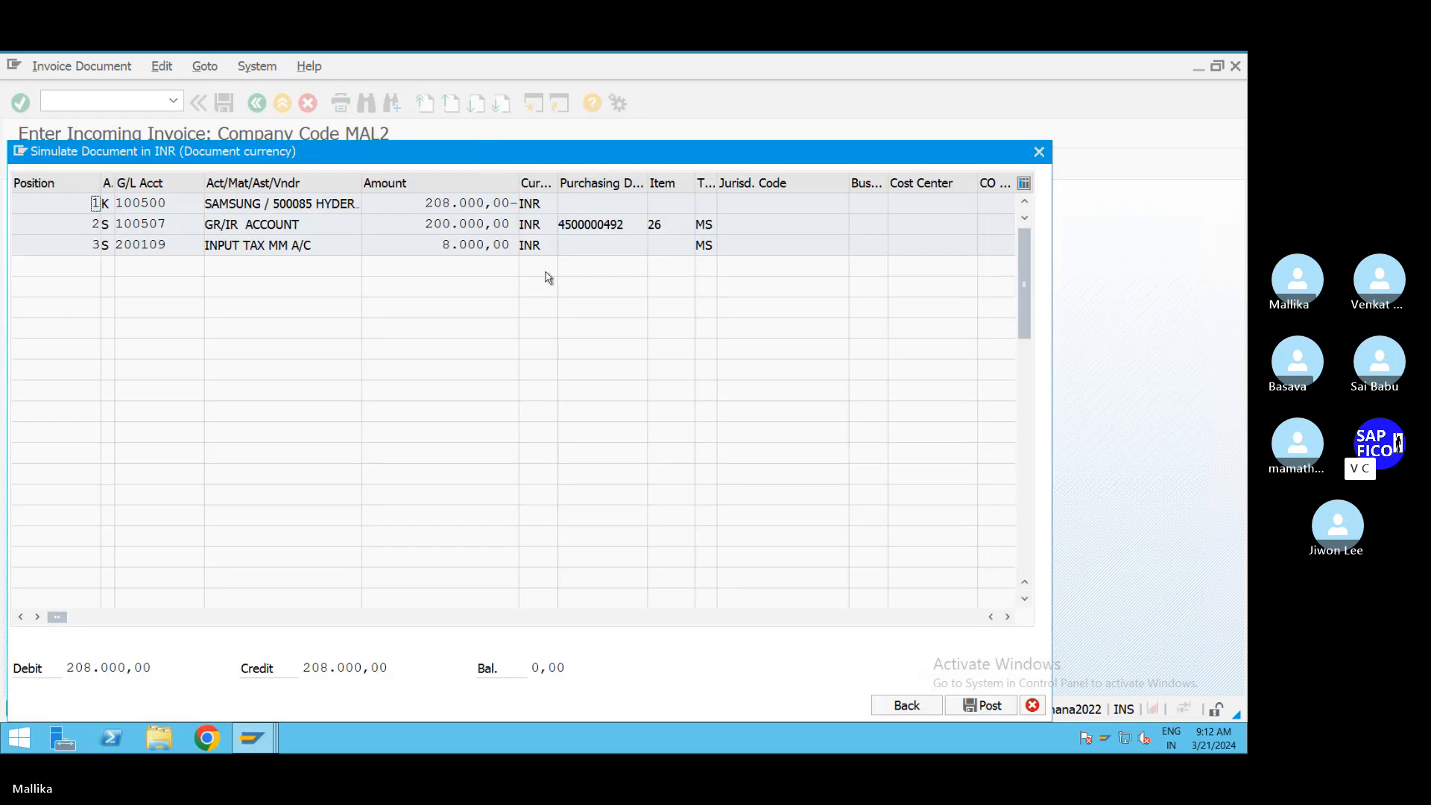
click(988, 705)
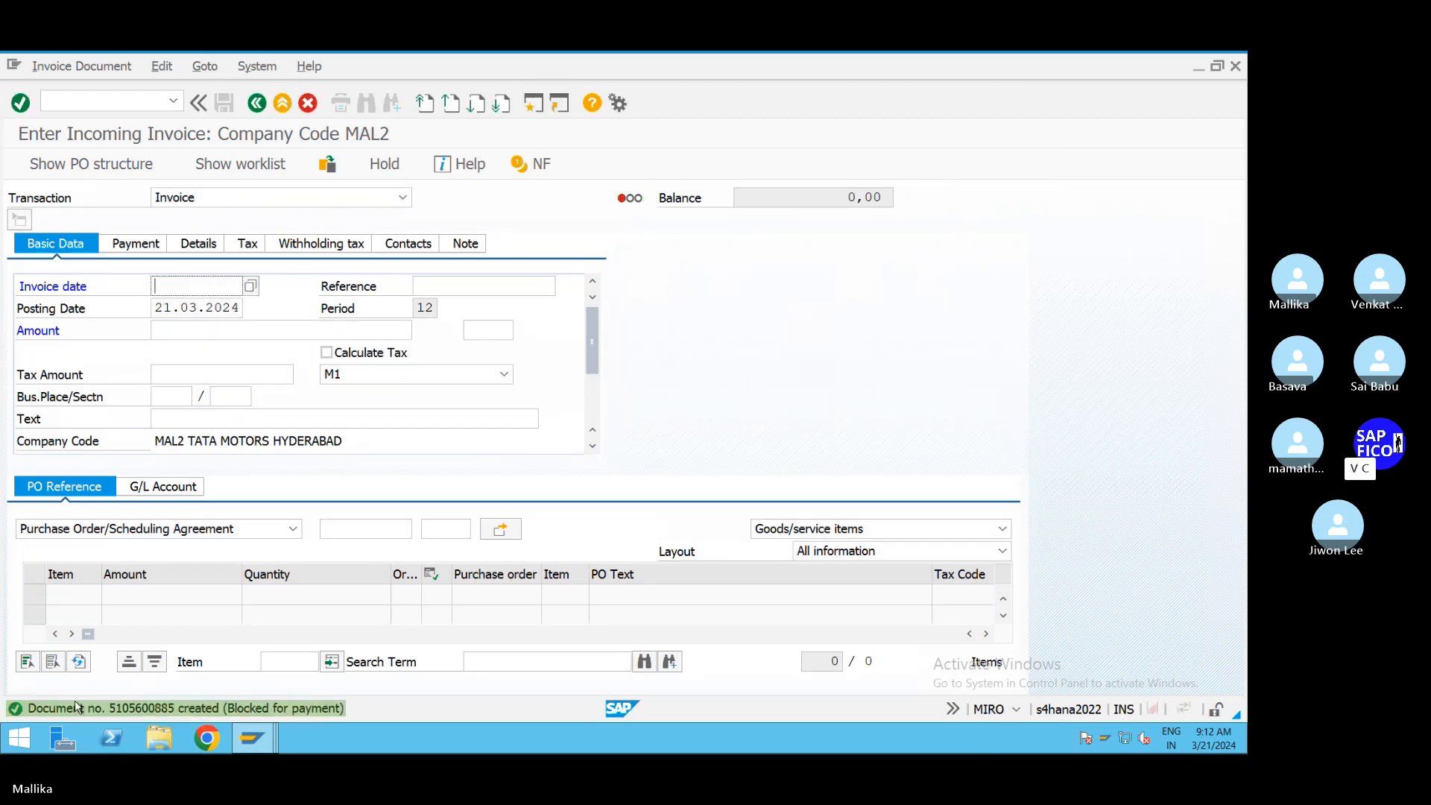
right_click(231, 693)
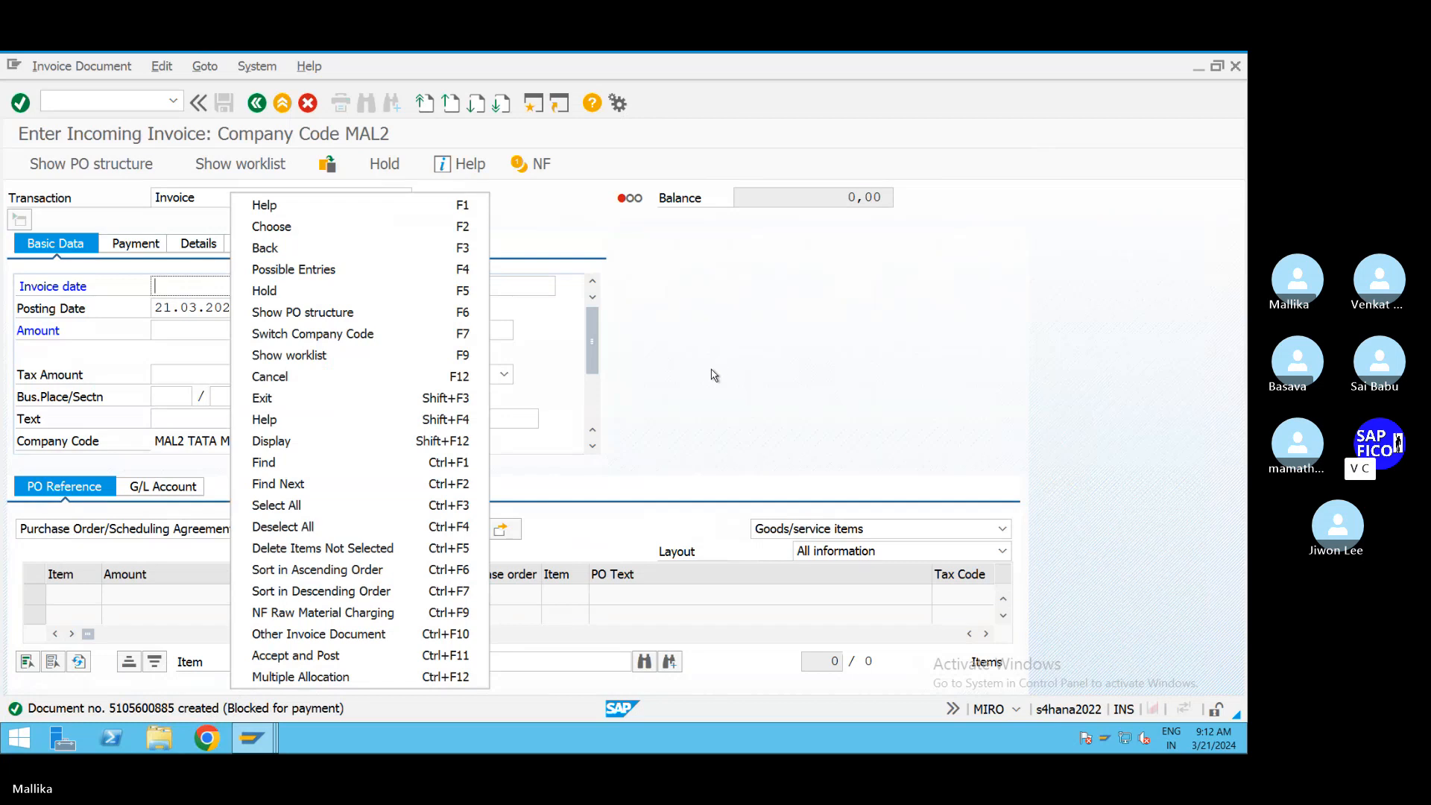
click(714, 375)
Step: In the G/L account session, run FBL1N and list supplier SAMSUNG's open items for company code MAL2 at key date 21.03.2024
mouse_move(272, 743)
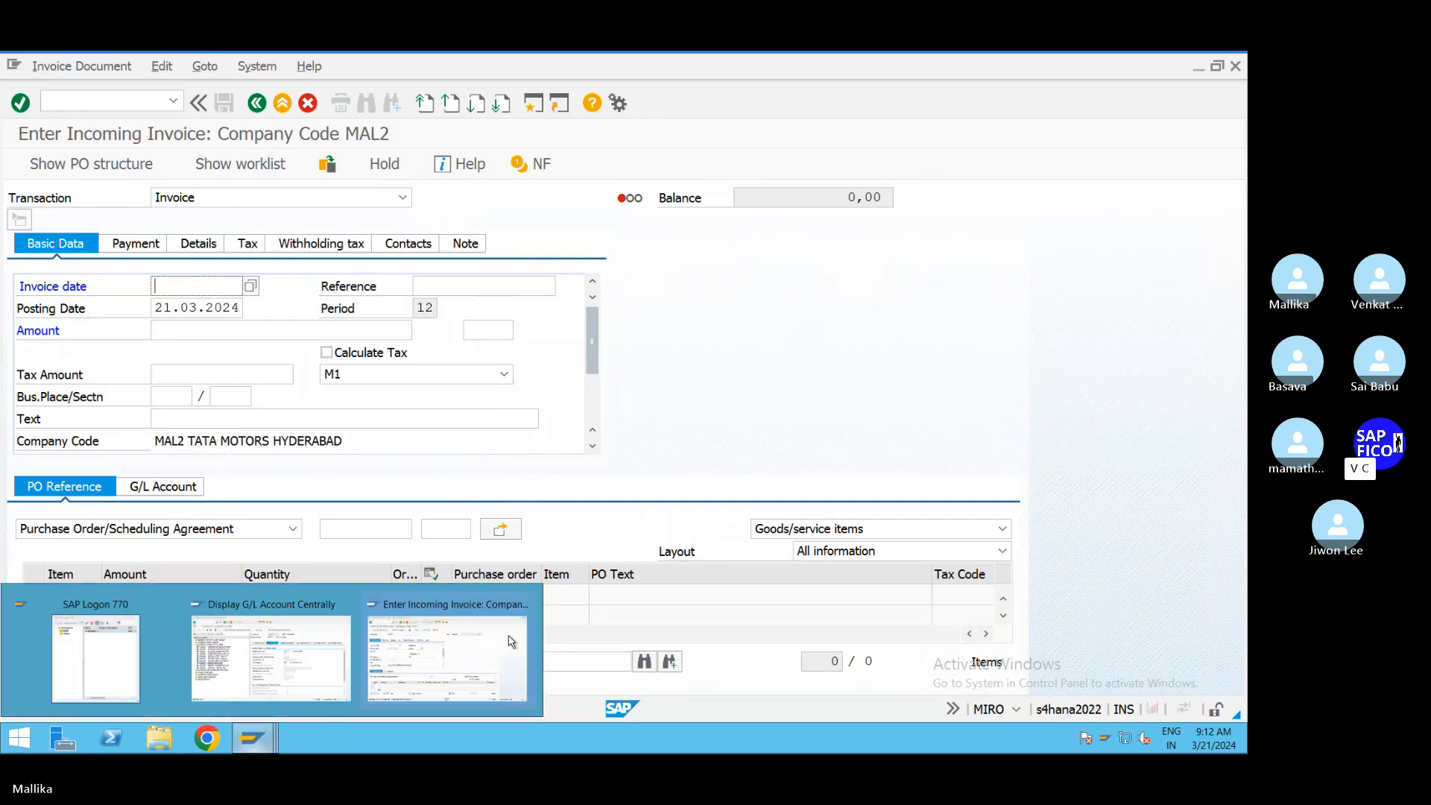
click(276, 673)
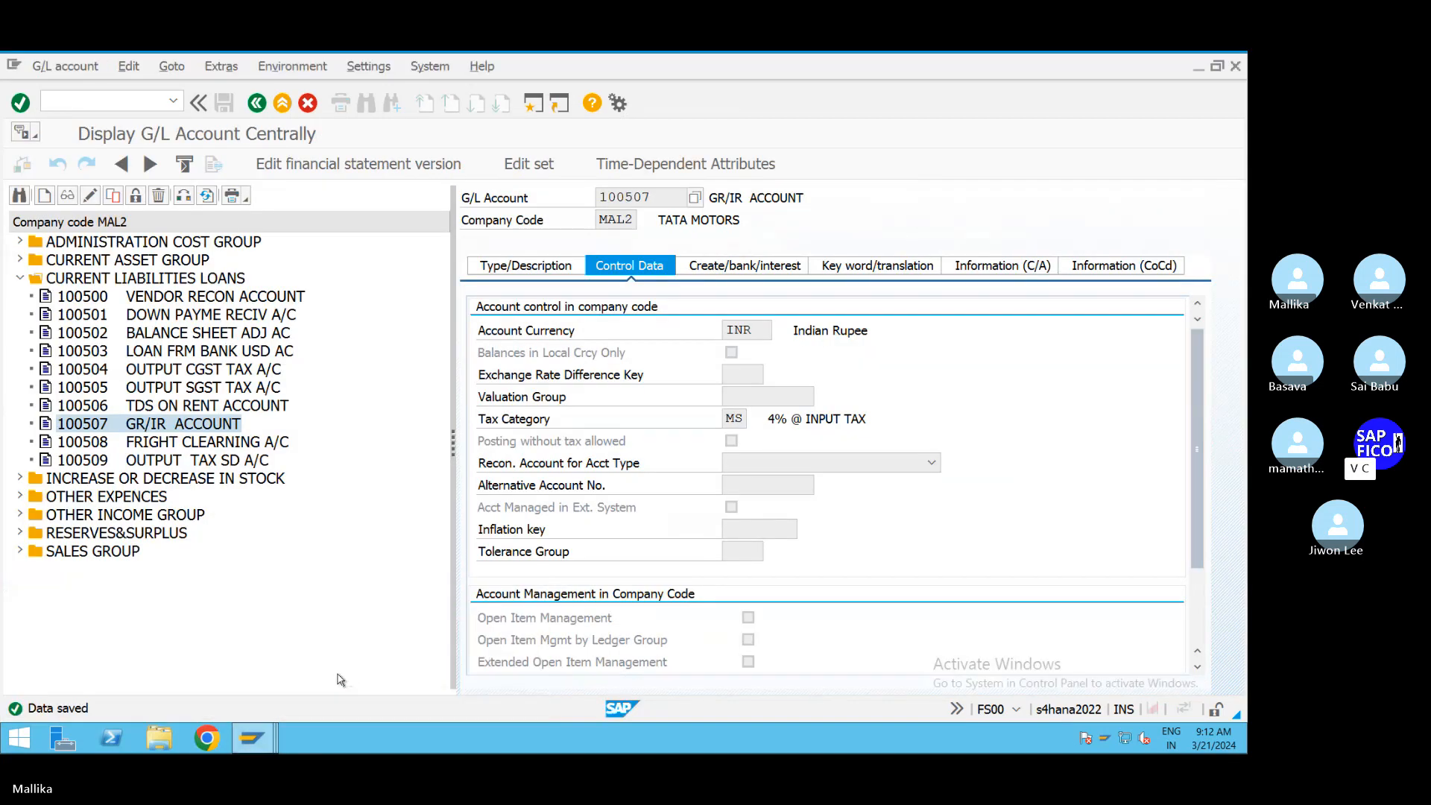
right_click(129, 100)
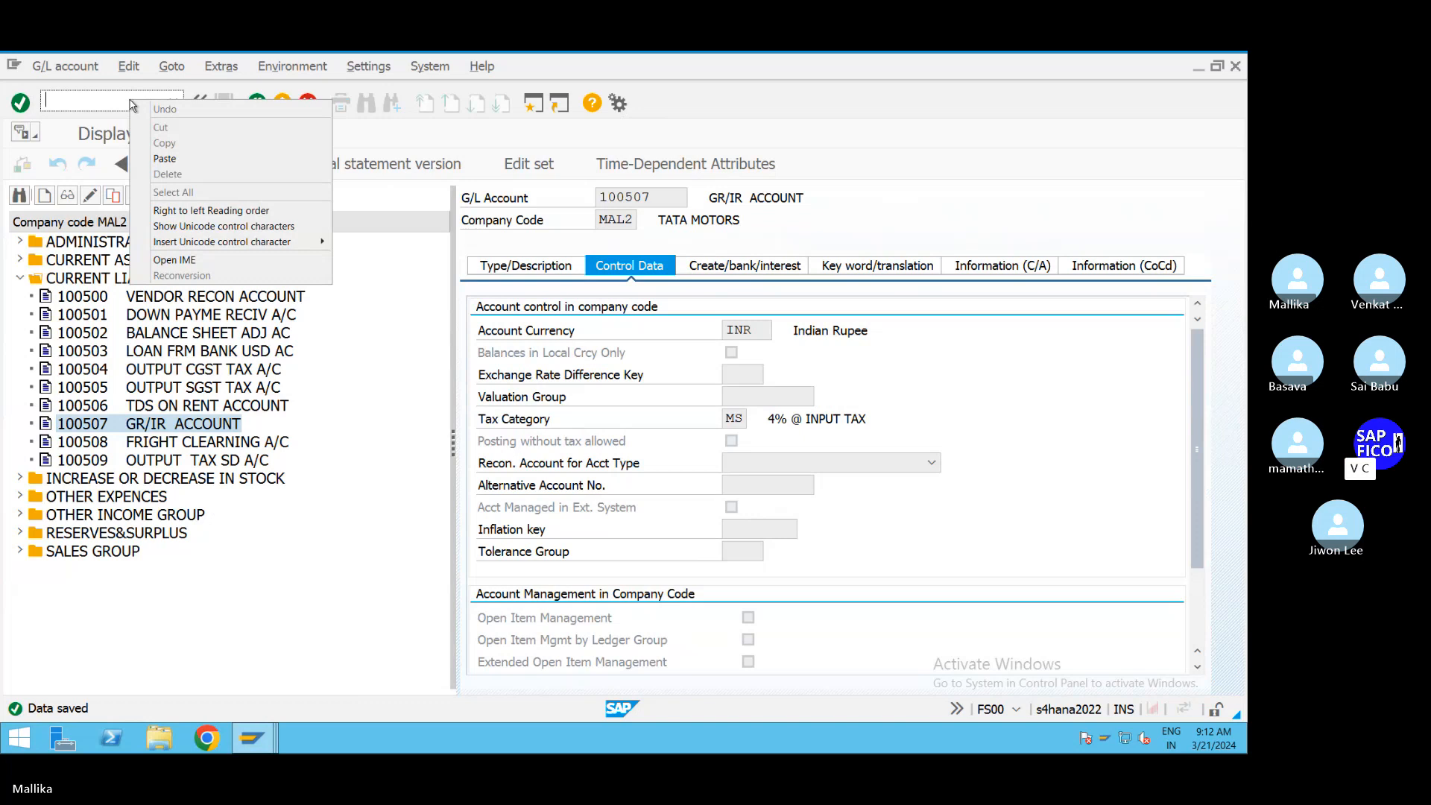
click(53, 104)
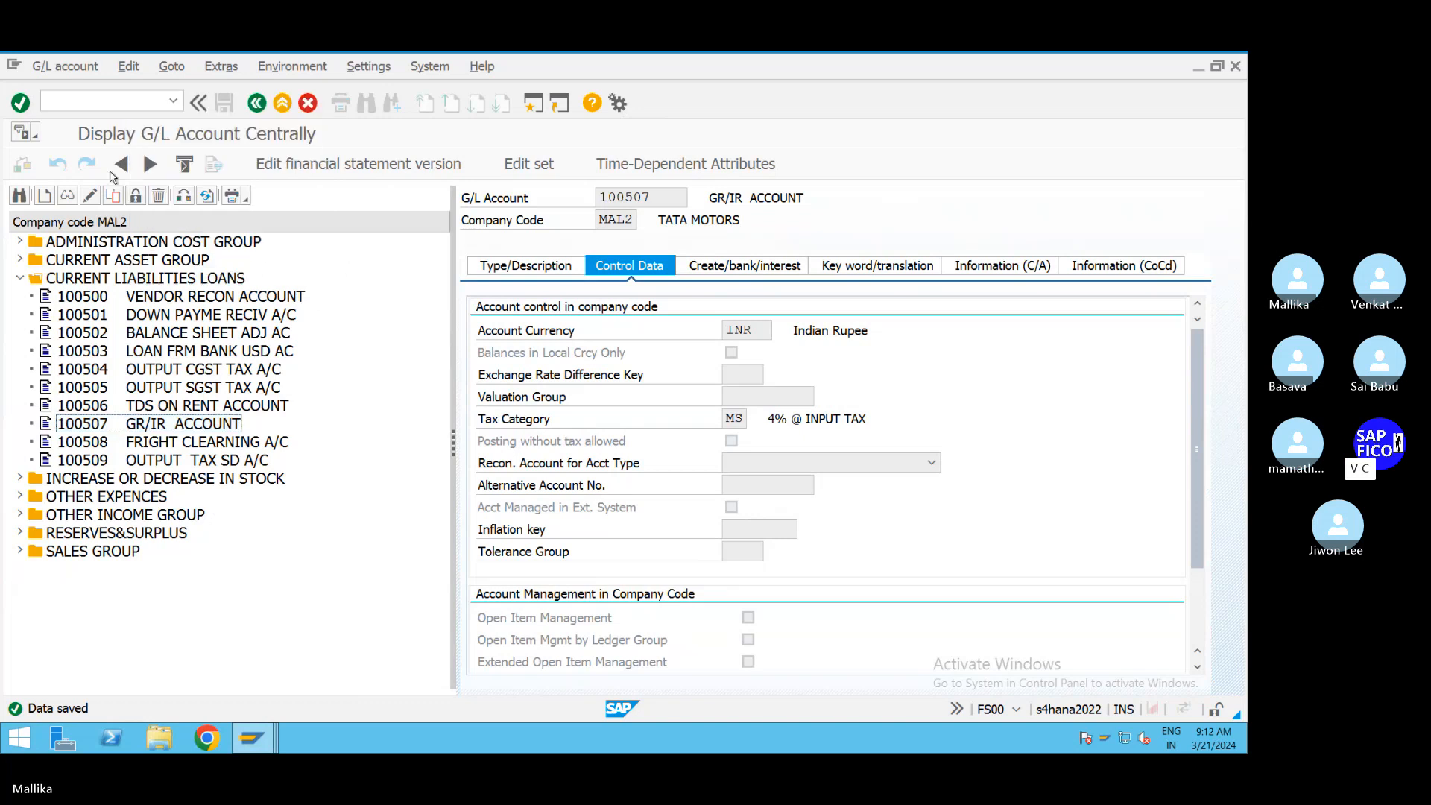
click(52, 104)
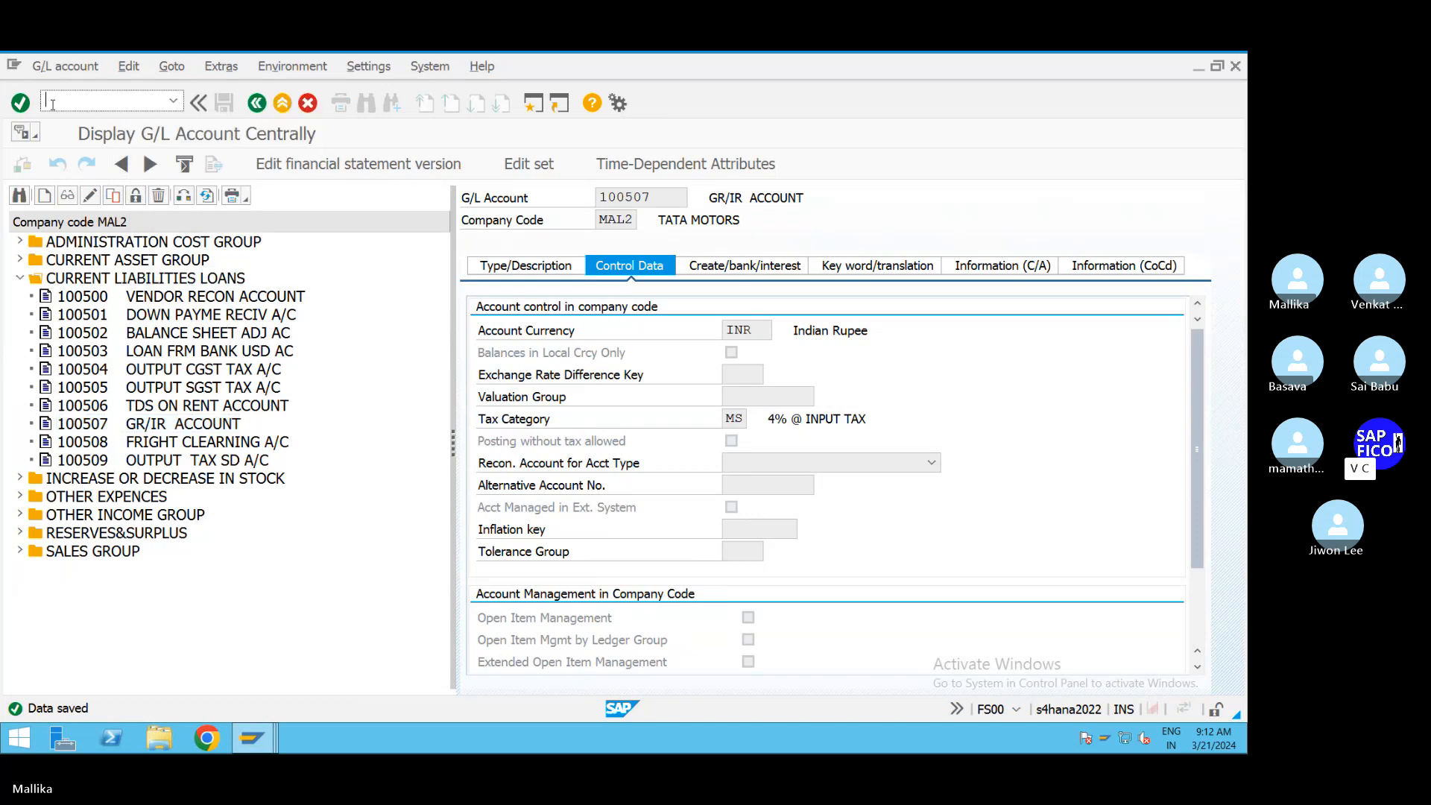
text(/NFBL1N)
key(Return)
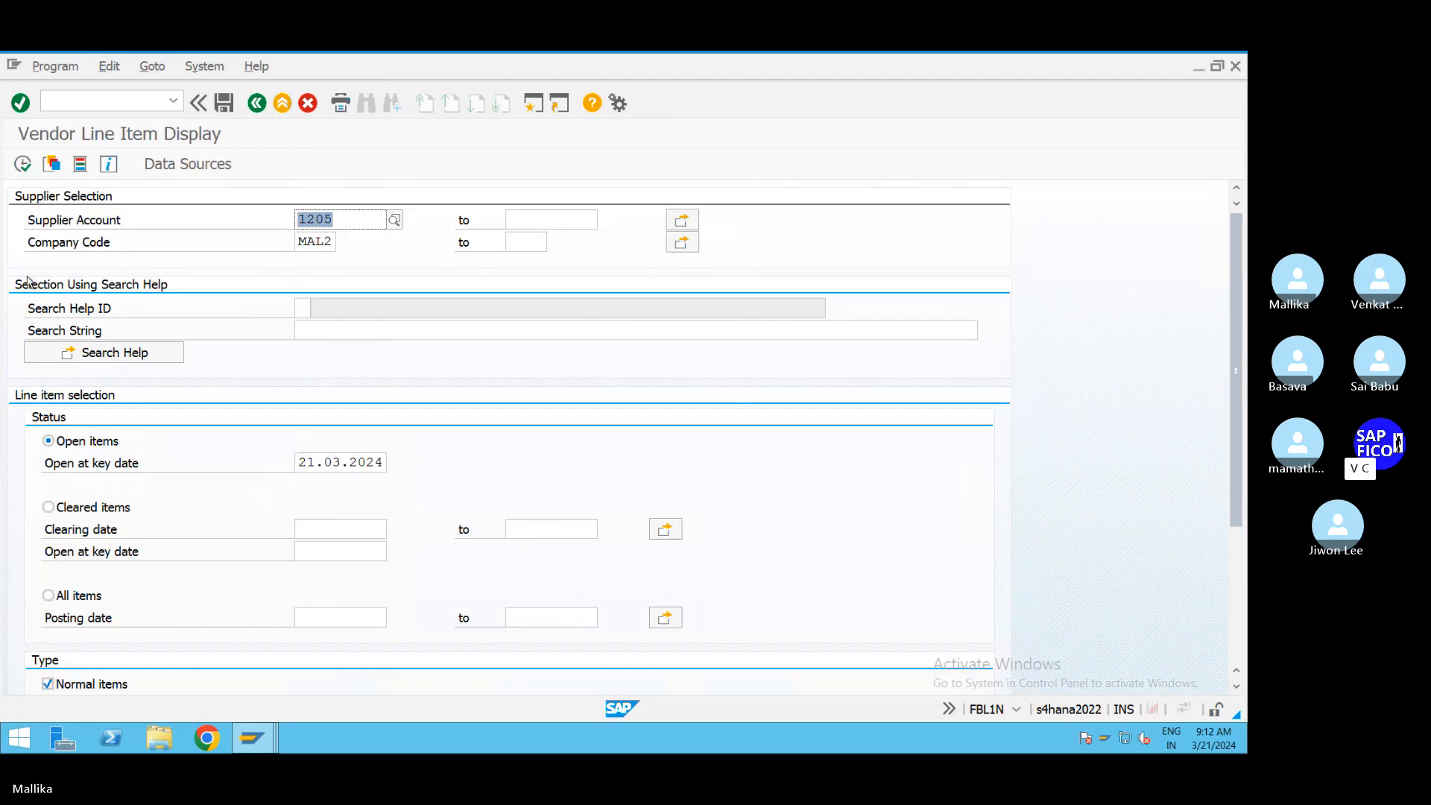
click(23, 164)
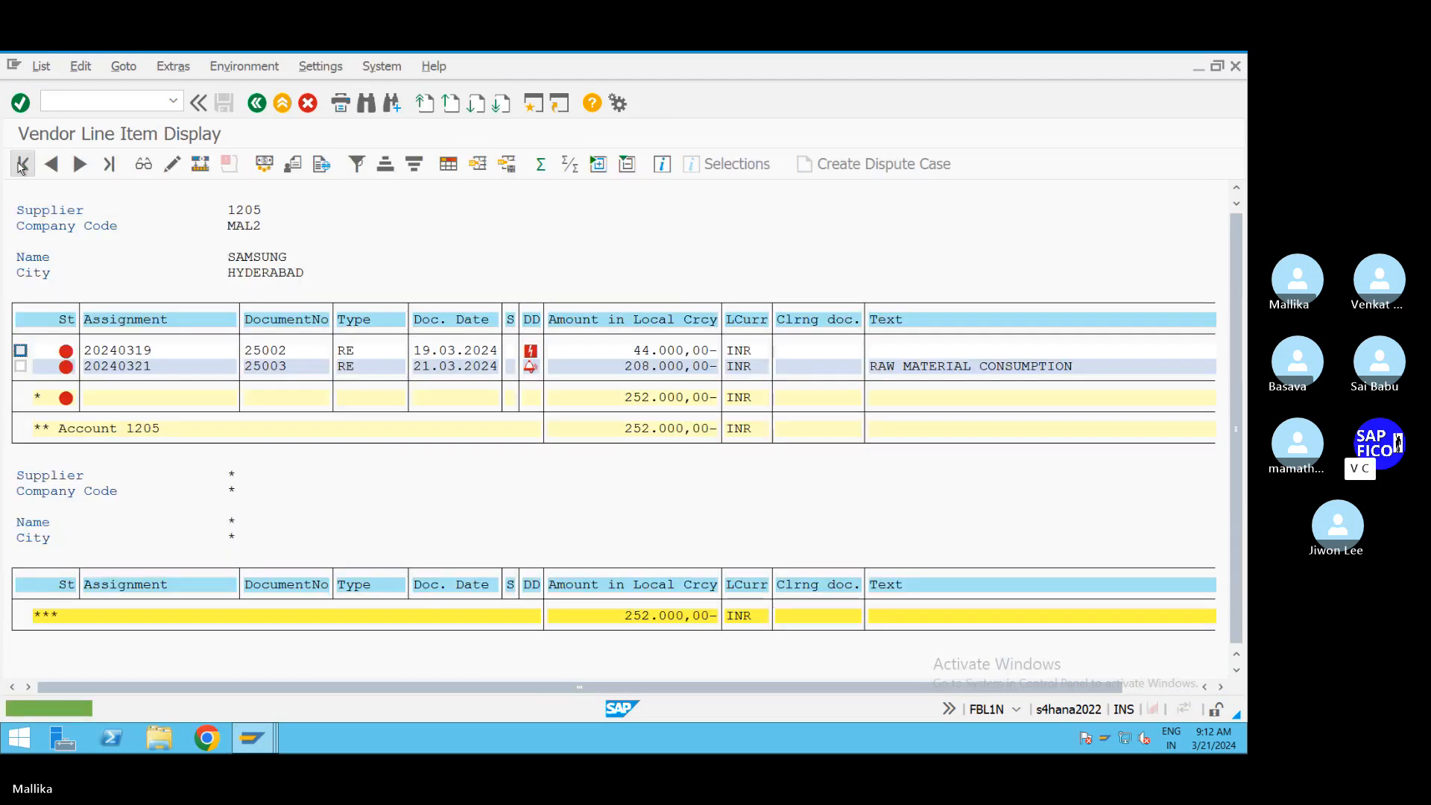
Step: Remove payment block R from the RAW MATERIAL CONSUMPTION invoice item of 208.000,00 INR and save the change
click(446, 368)
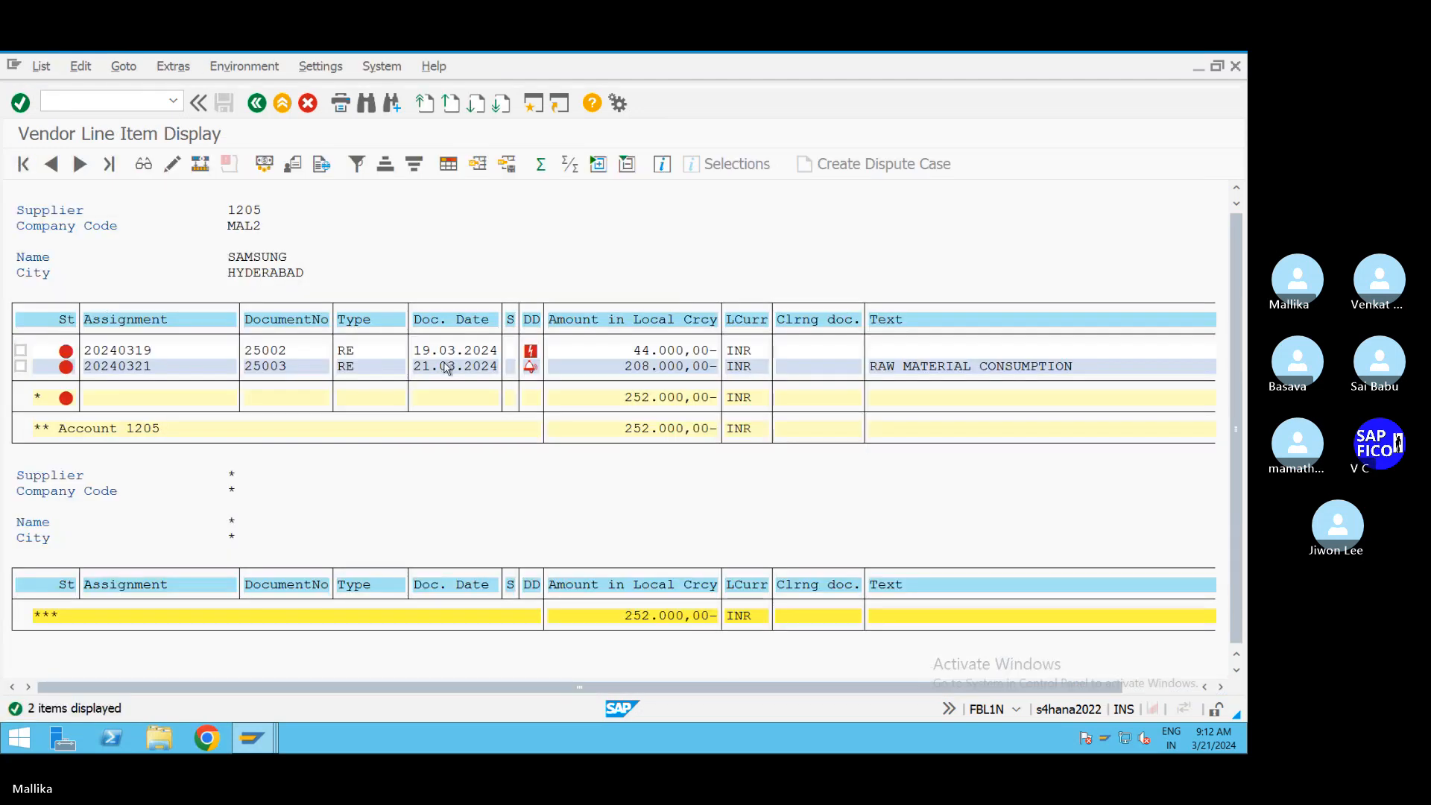
double_click(445, 367)
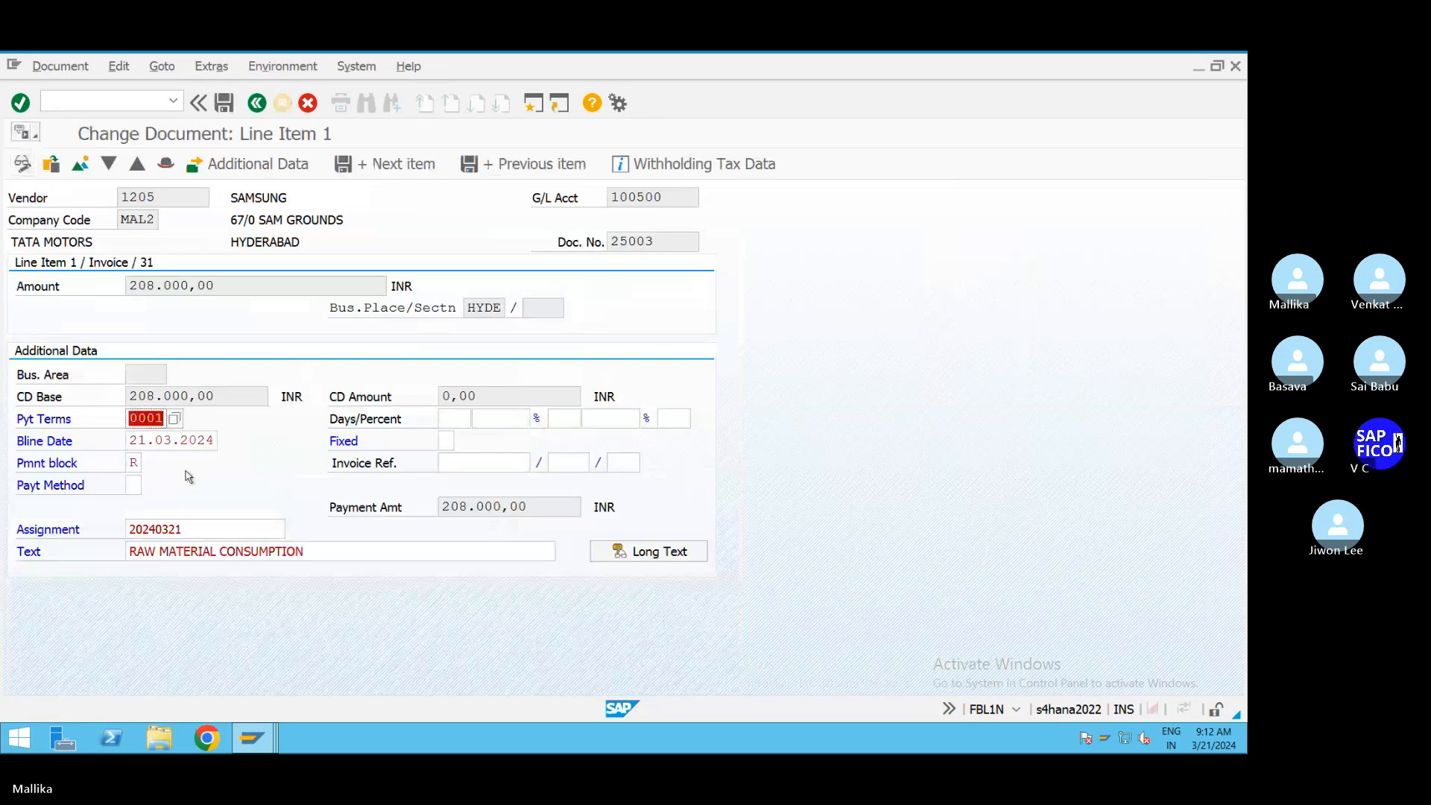
drag(133, 462, 195, 463)
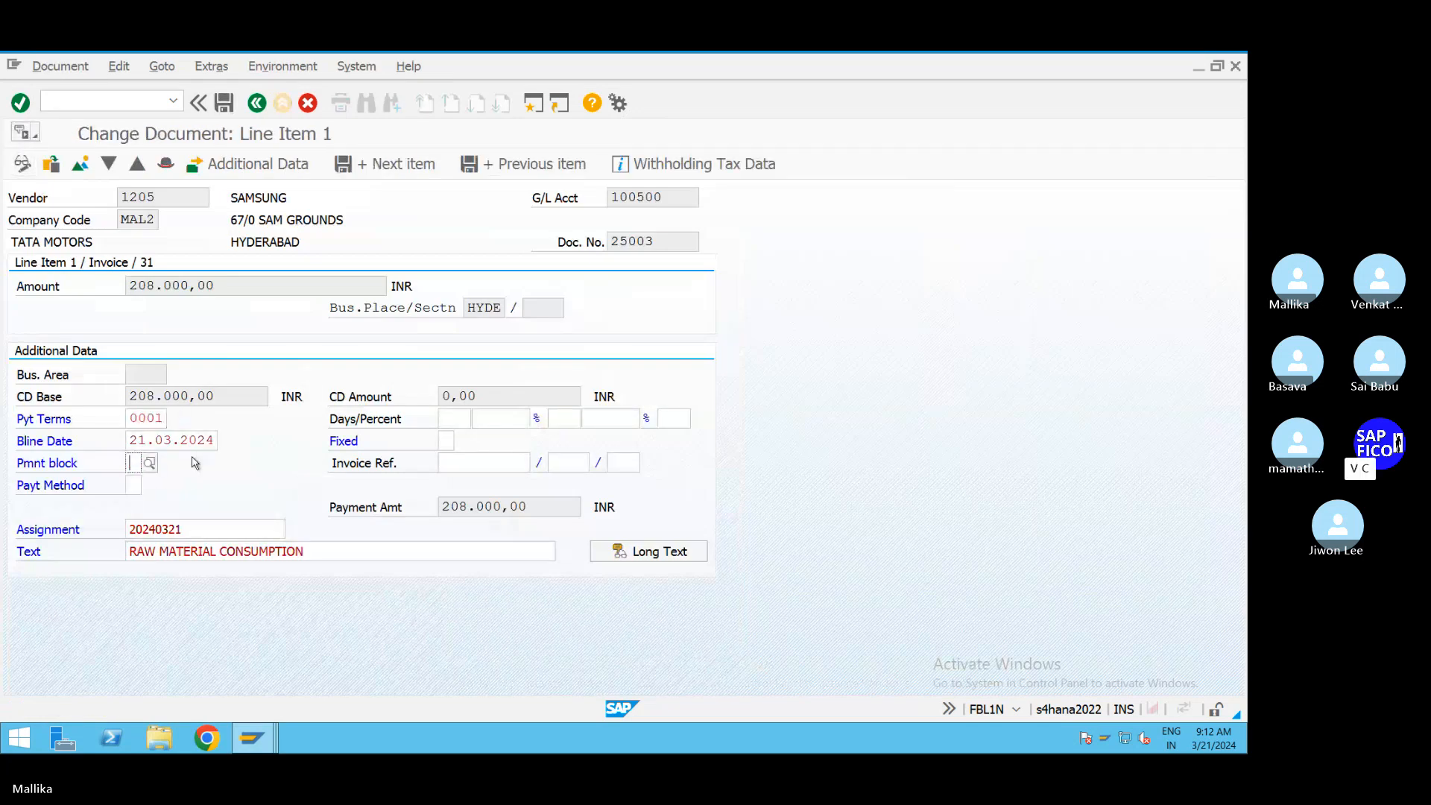
click(226, 104)
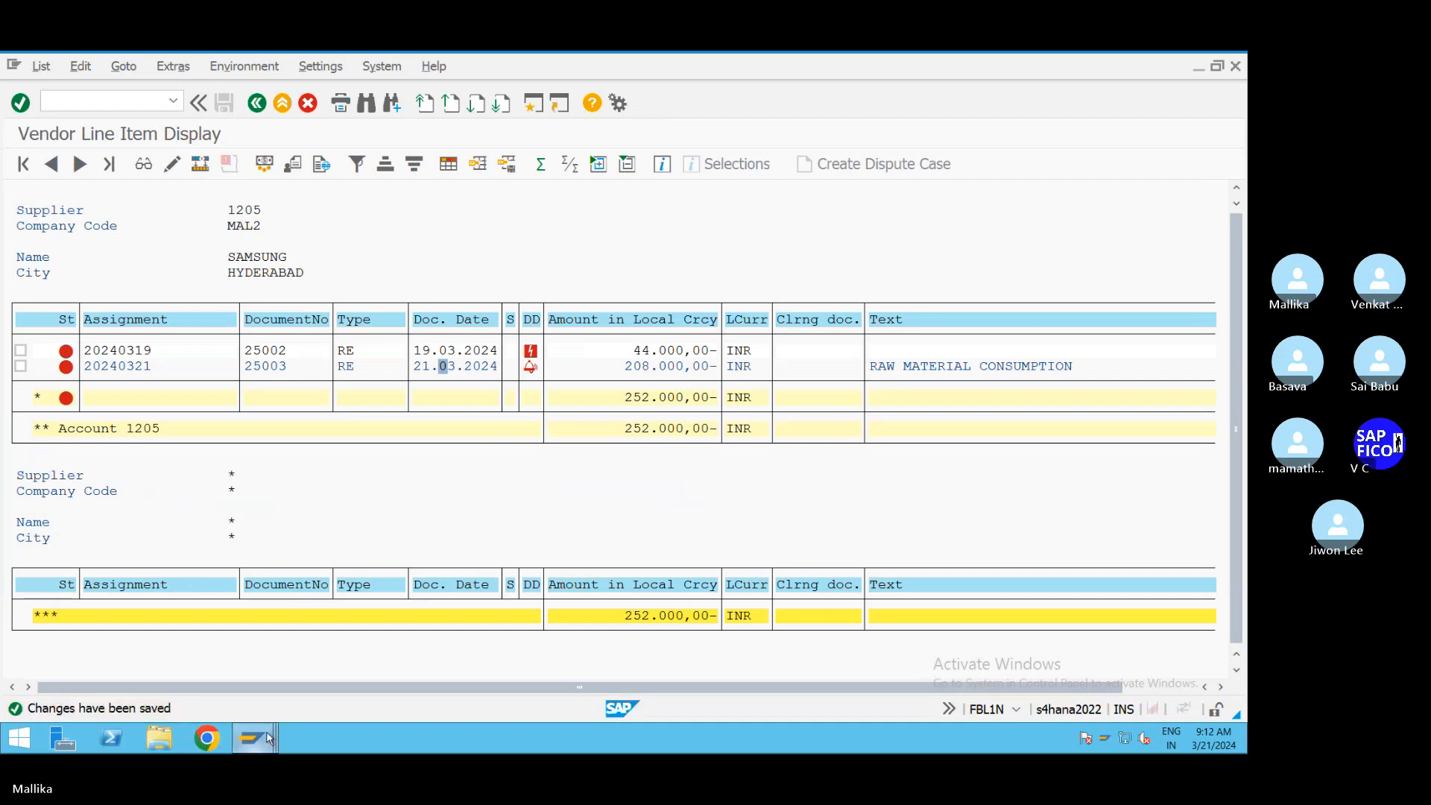
mouse_move(268, 738)
click(413, 682)
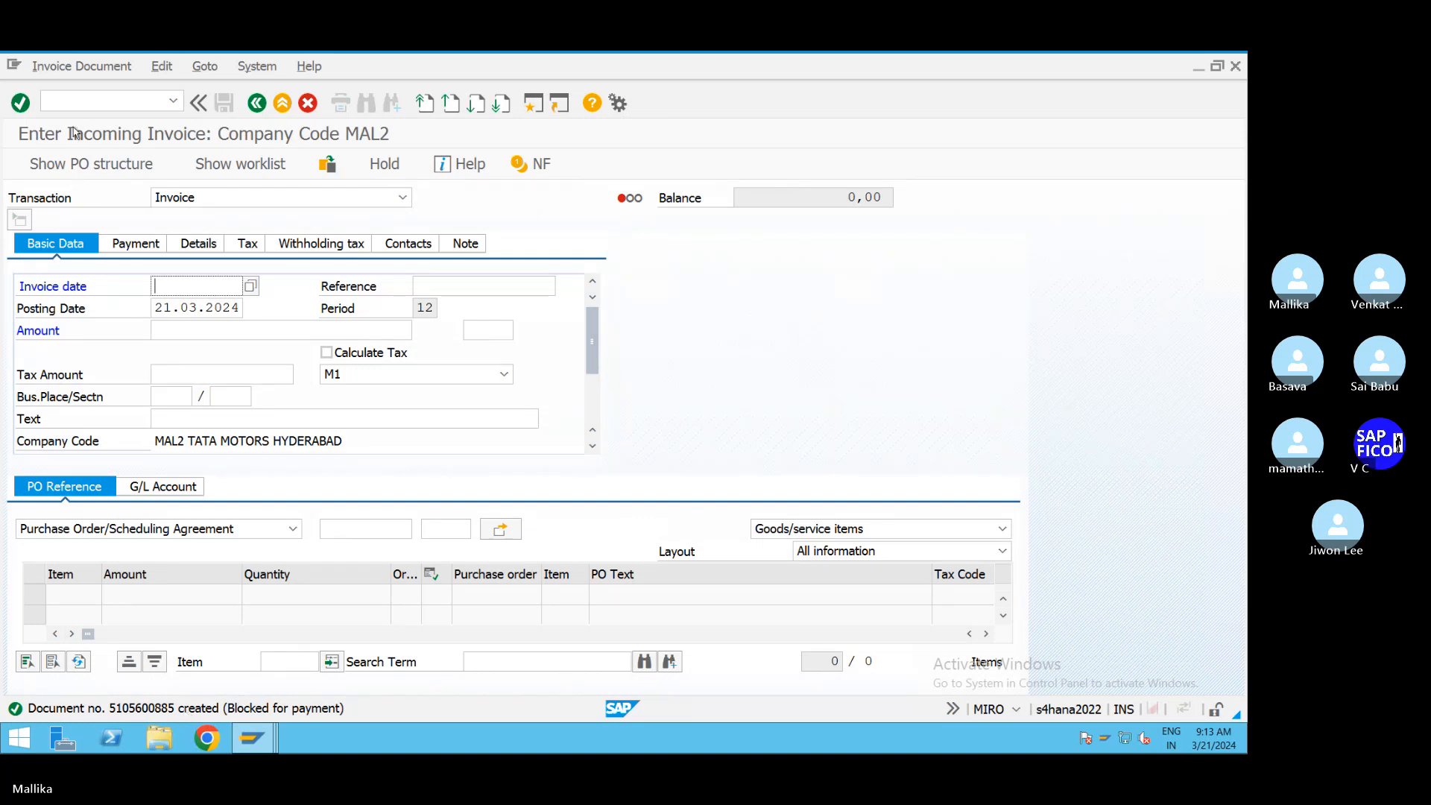
click(62, 103)
text(/N)
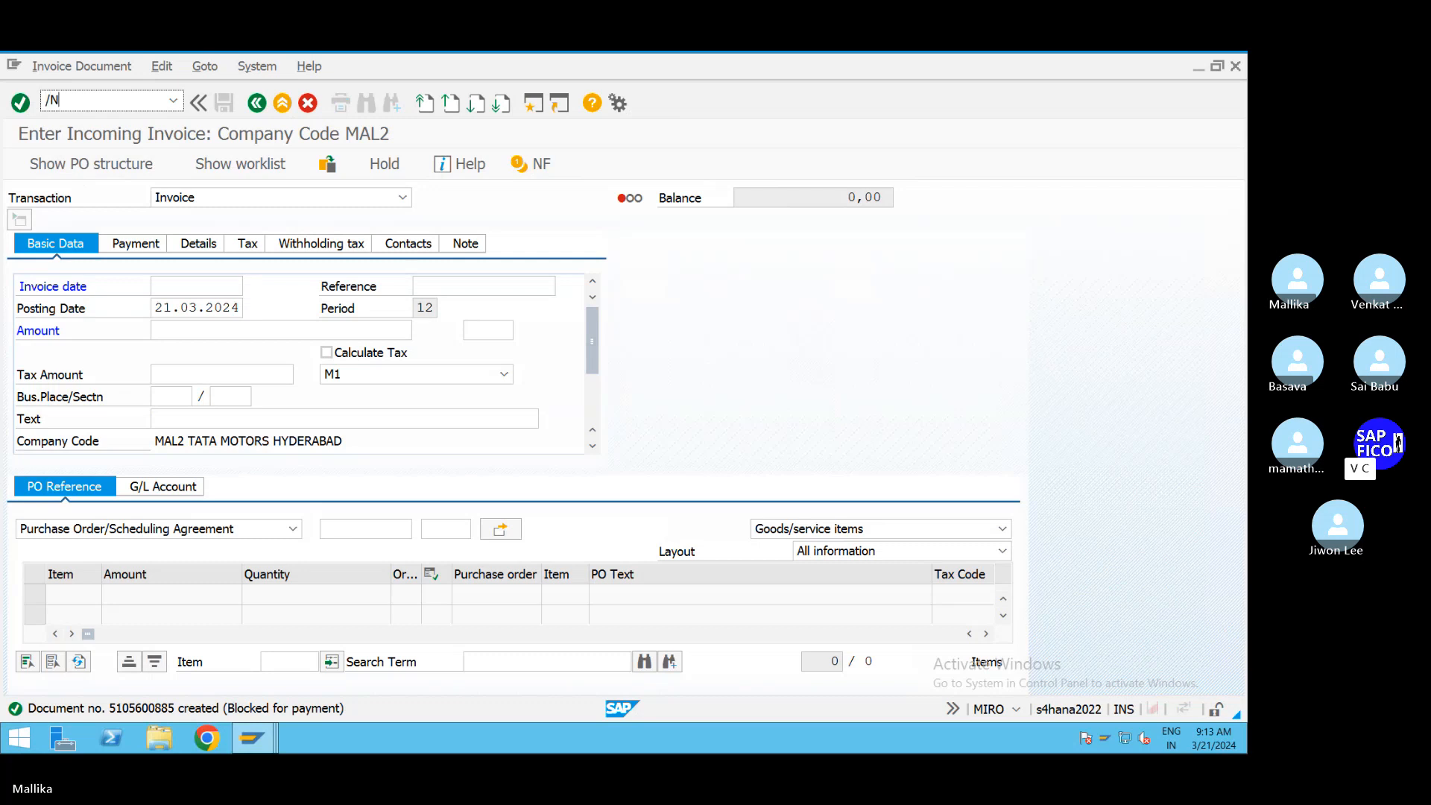
text(MMBE)
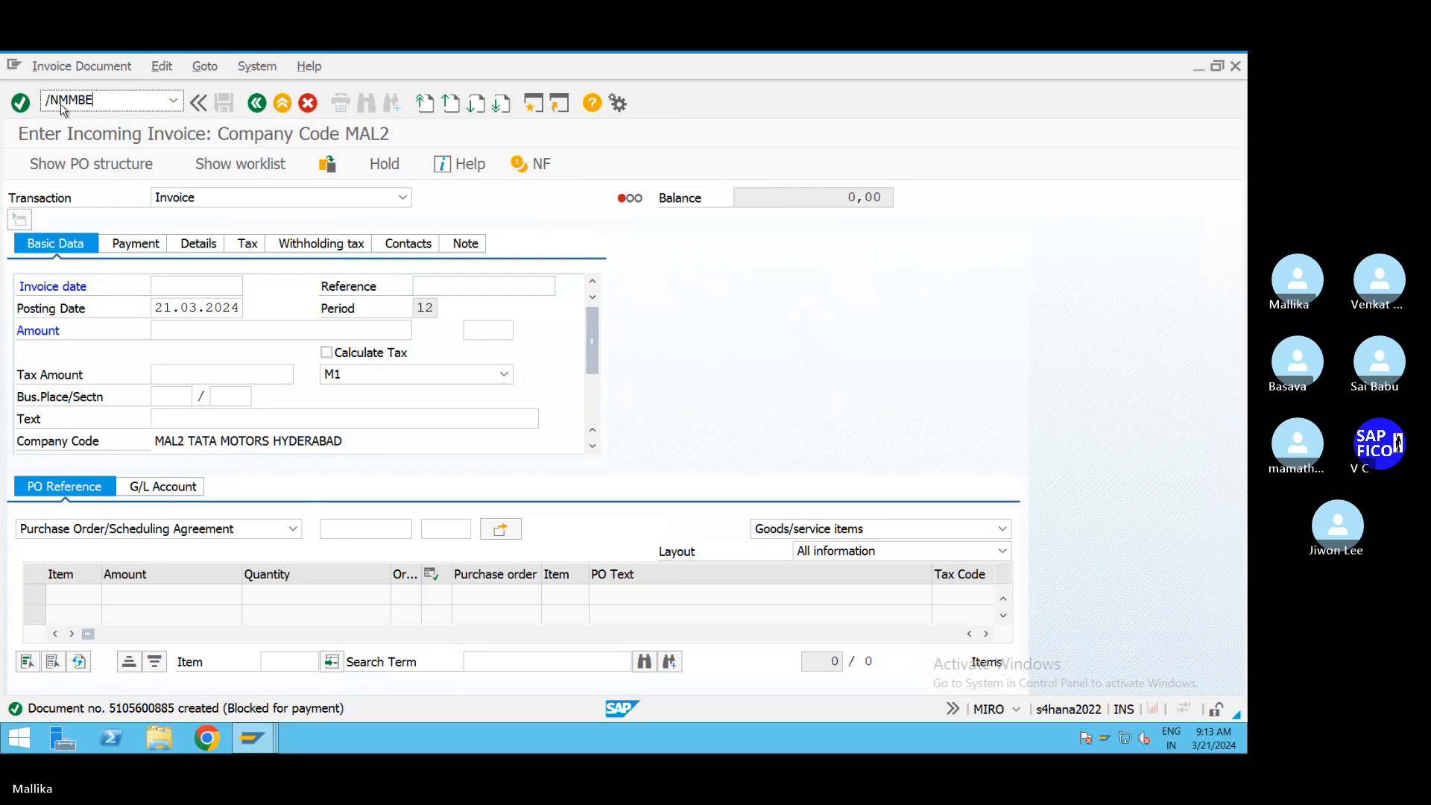
key(Return)
click(21, 166)
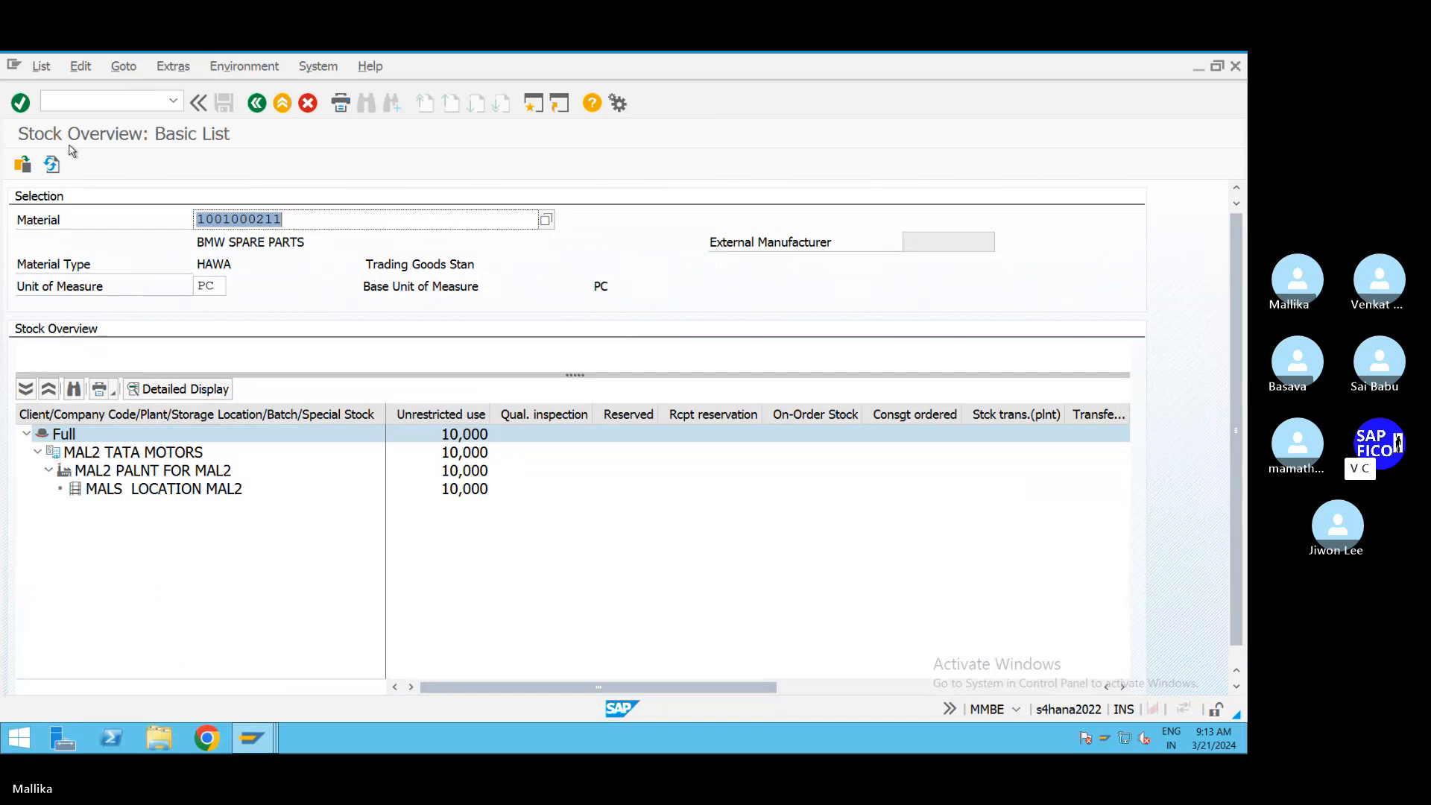
Step: Start a sales order with VA01 using order type OR1, sales office MAL2 and sales group MAL, and open its overview
click(68, 102)
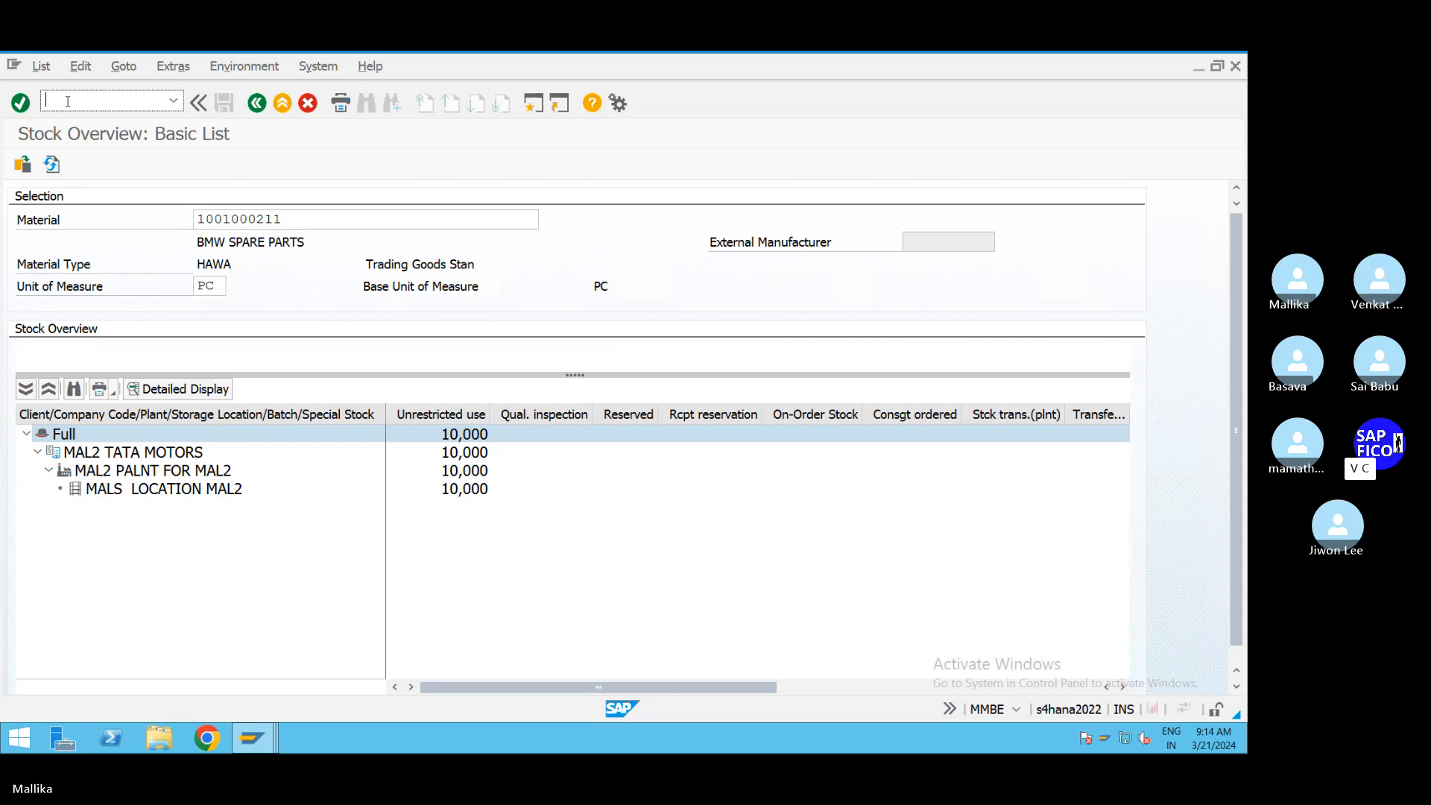
text(/NV)
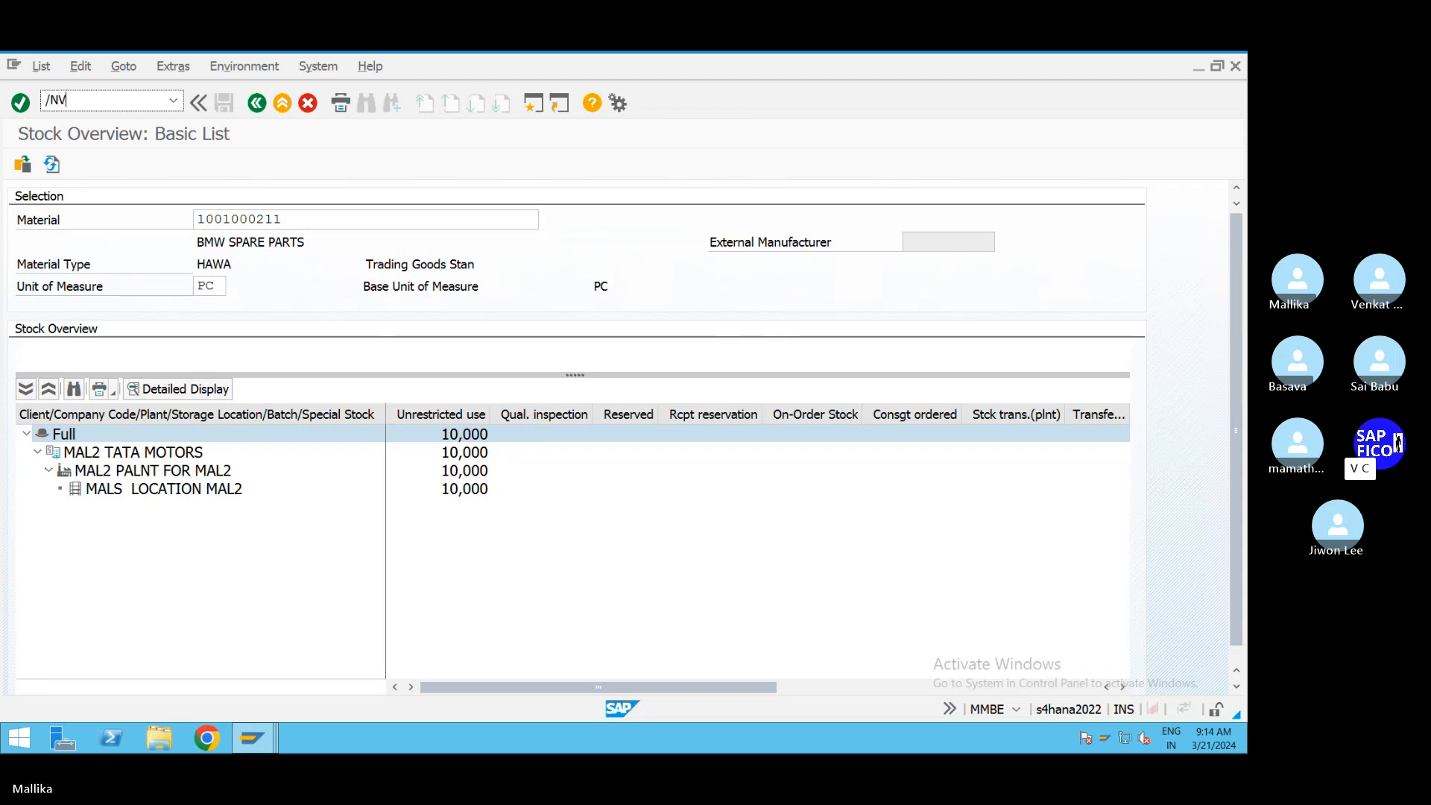
text(A01)
key(Return)
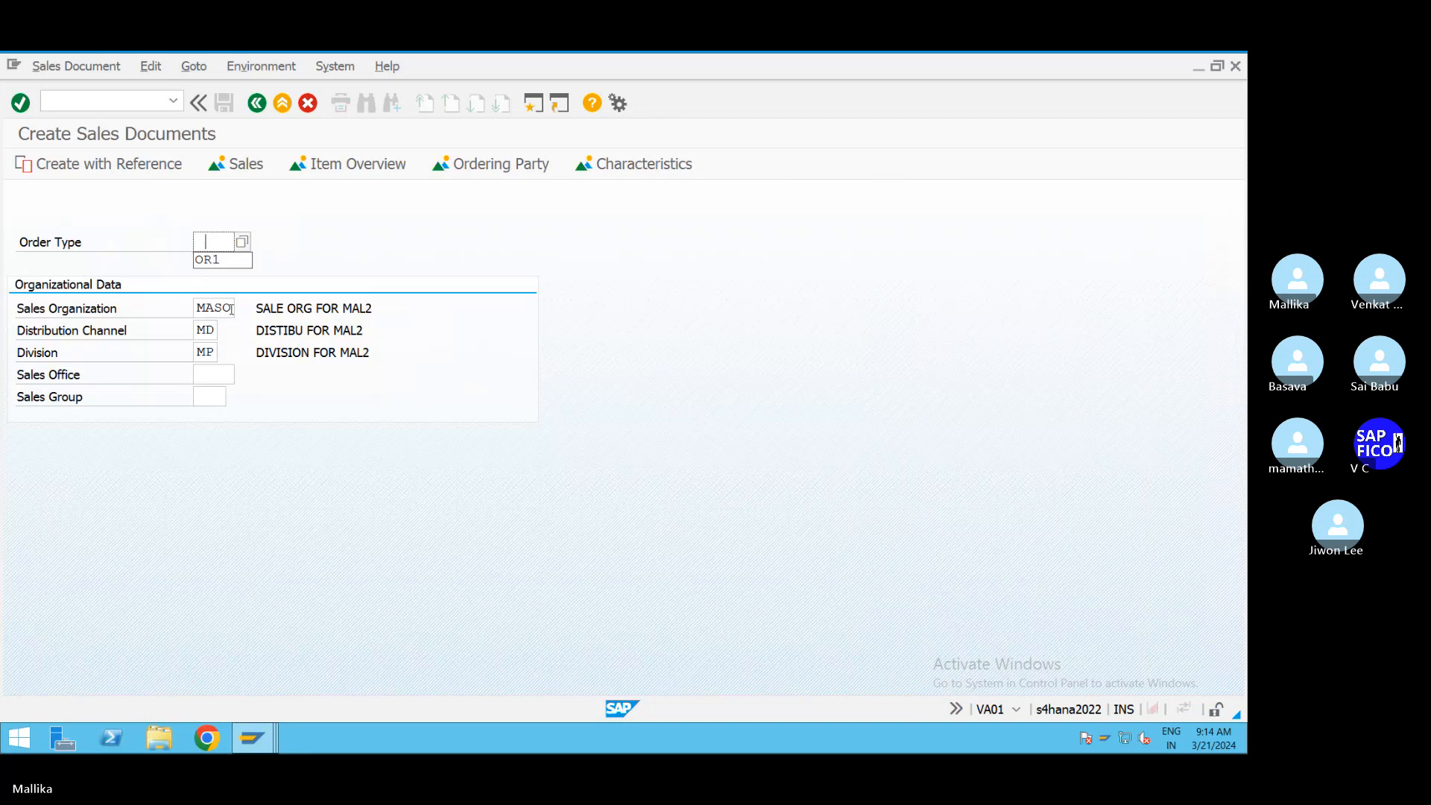
click(219, 264)
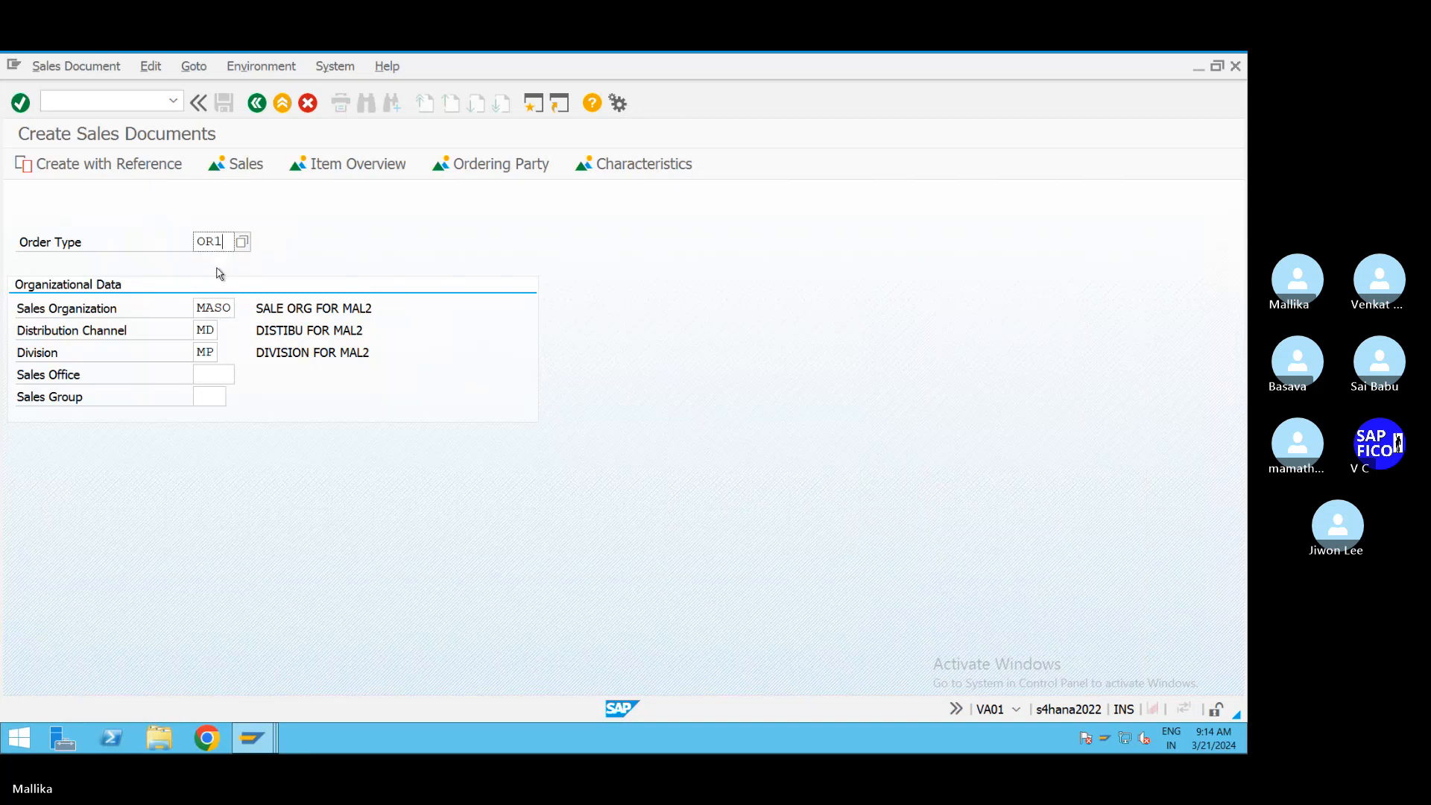
click(212, 374)
click(215, 397)
click(216, 397)
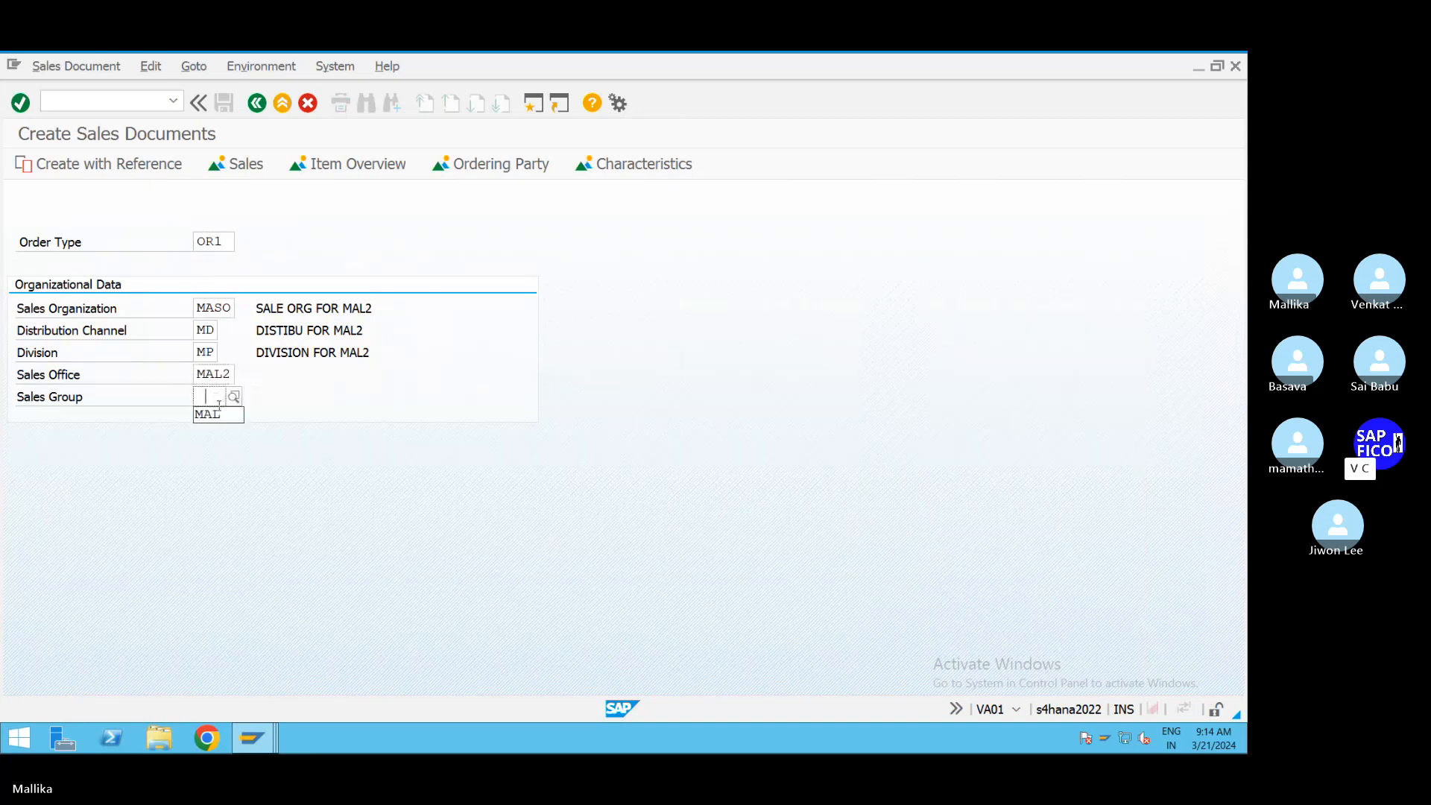
click(213, 411)
click(304, 165)
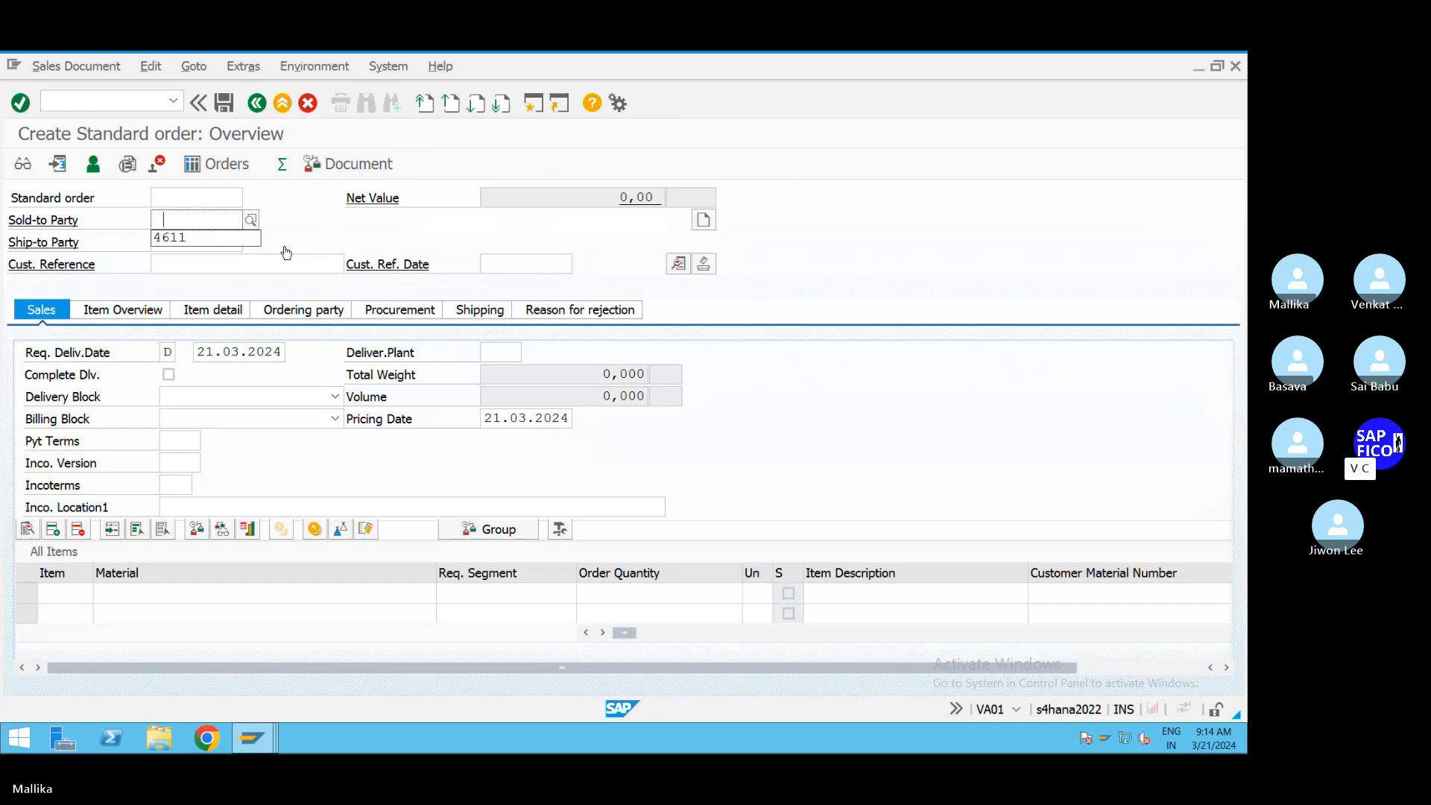
Step: Enter the suggested customer number as both the sold-to party and the ship-to party of the standard order
click(203, 237)
click(196, 241)
click(187, 260)
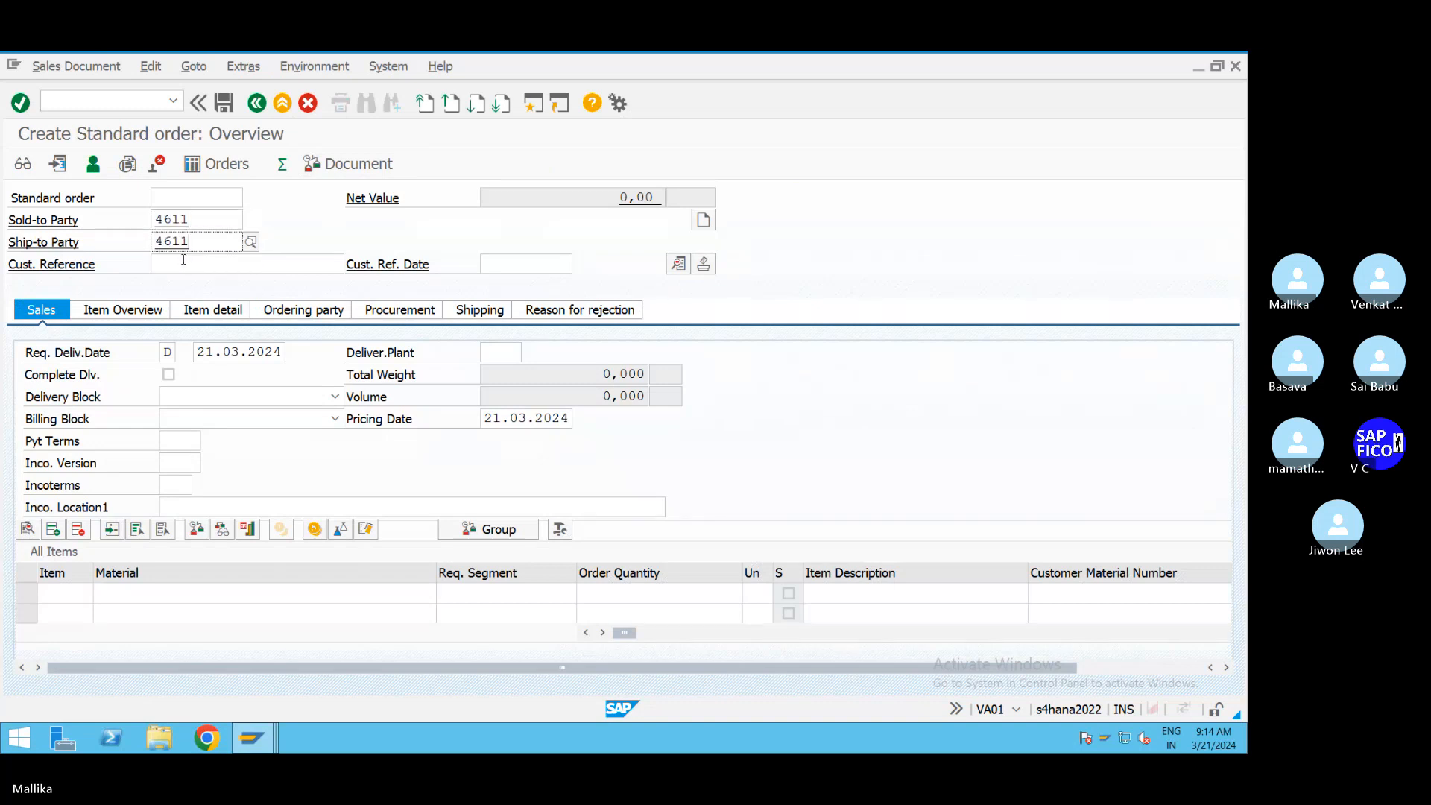
Step: Set the standard order's payment terms to 0001 and its delivering plant to MAL2
click(182, 444)
text(00)
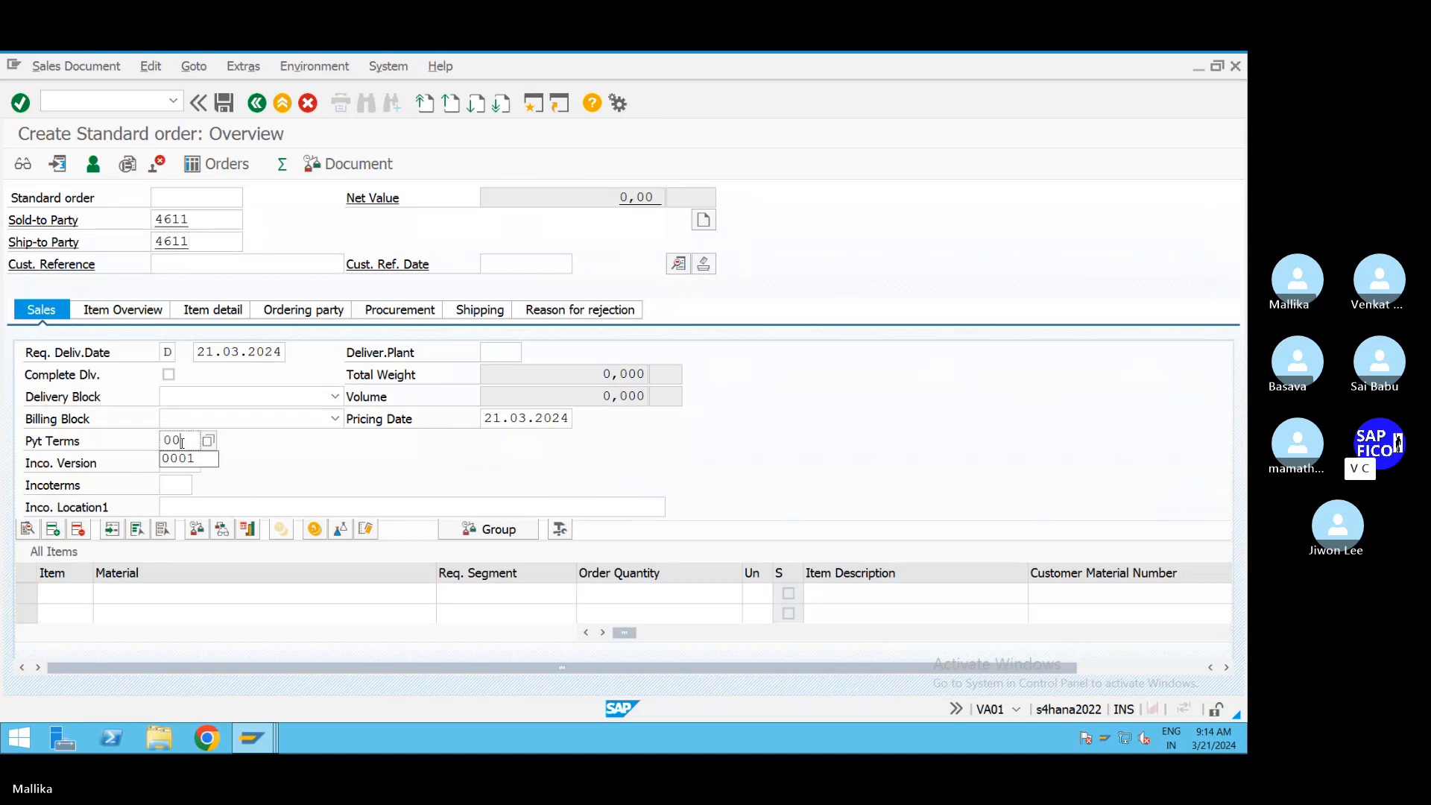
key(BackSpace)
key(BackSpace)
text(0001)
click(501, 354)
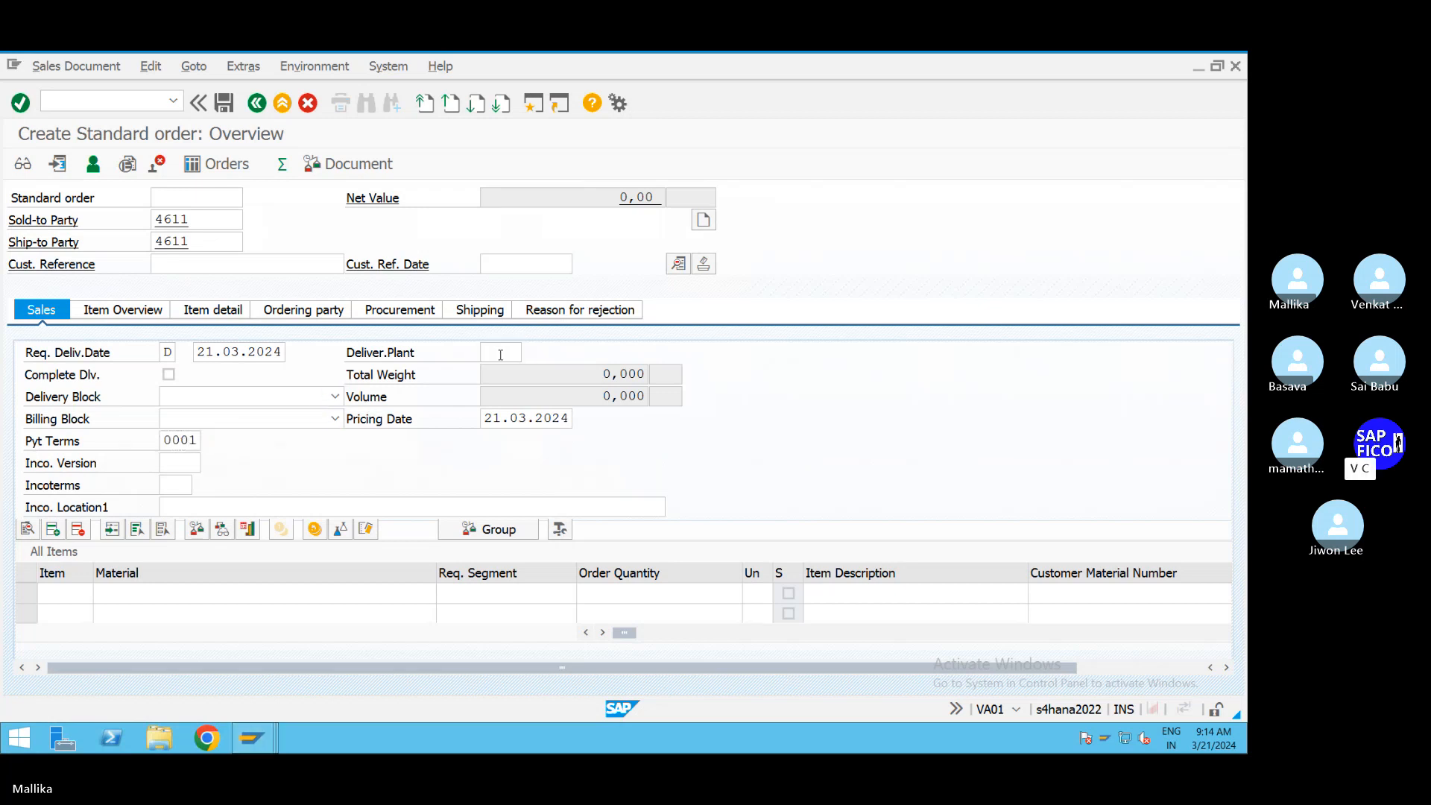
text(MAL1)
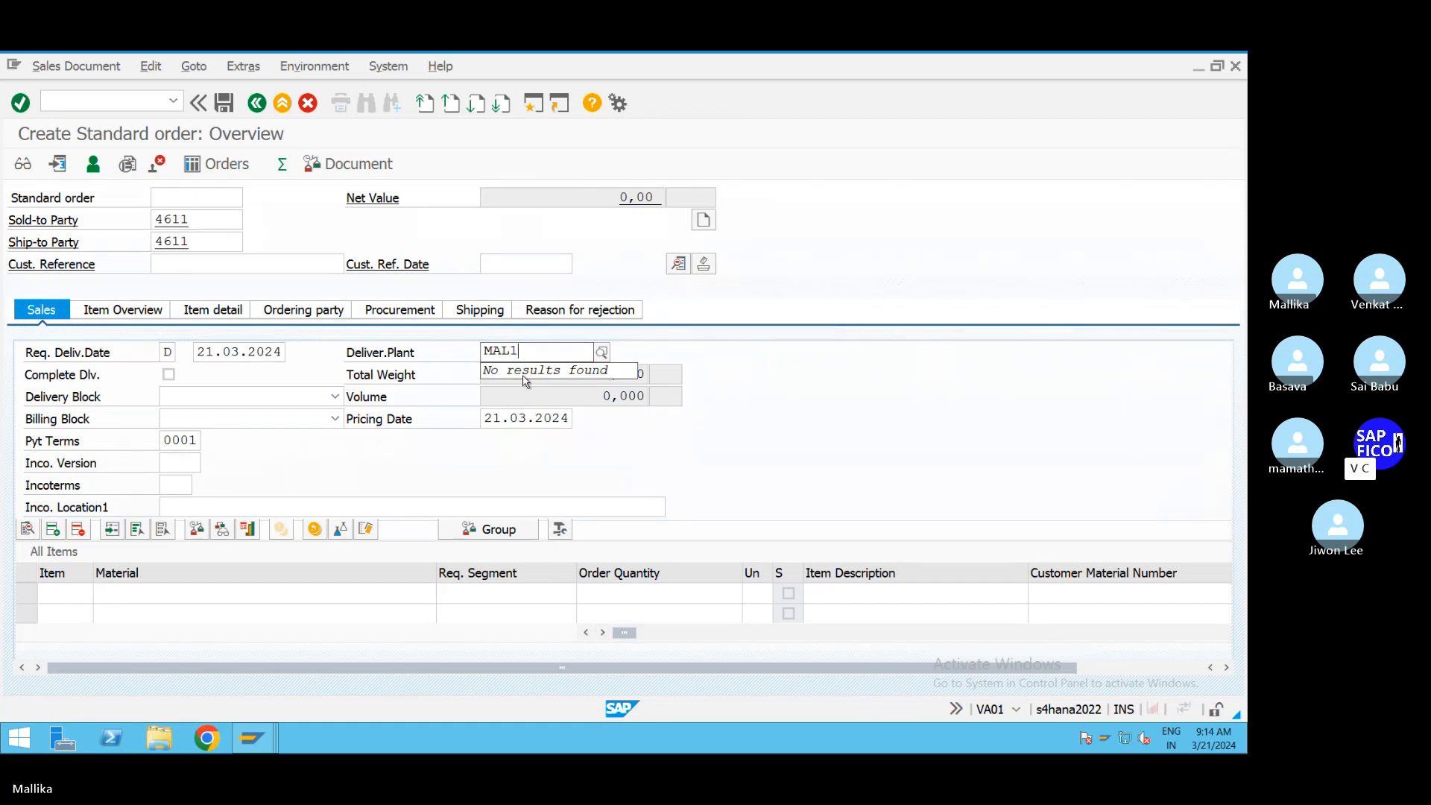
key(BackSpace)
text(2)
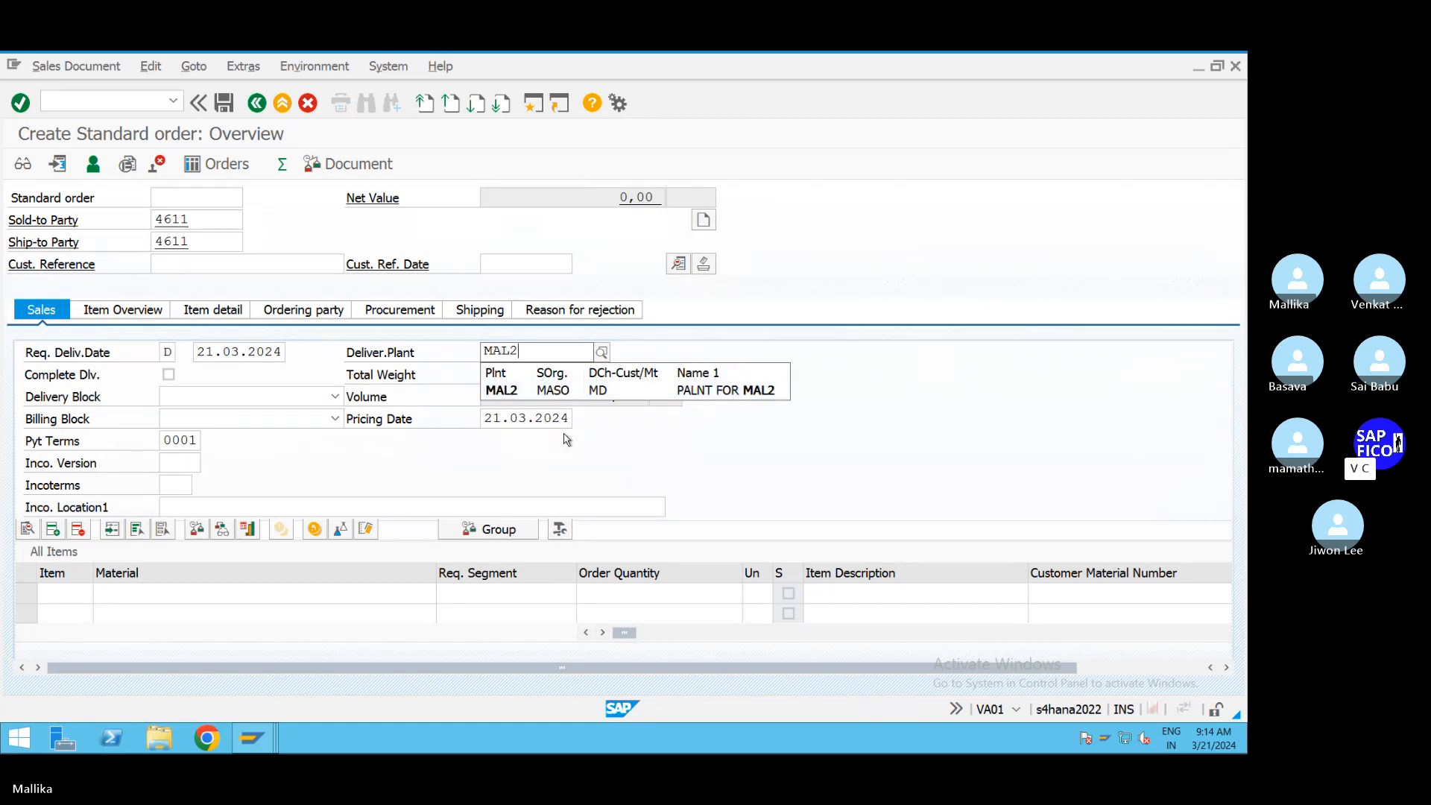
click(548, 390)
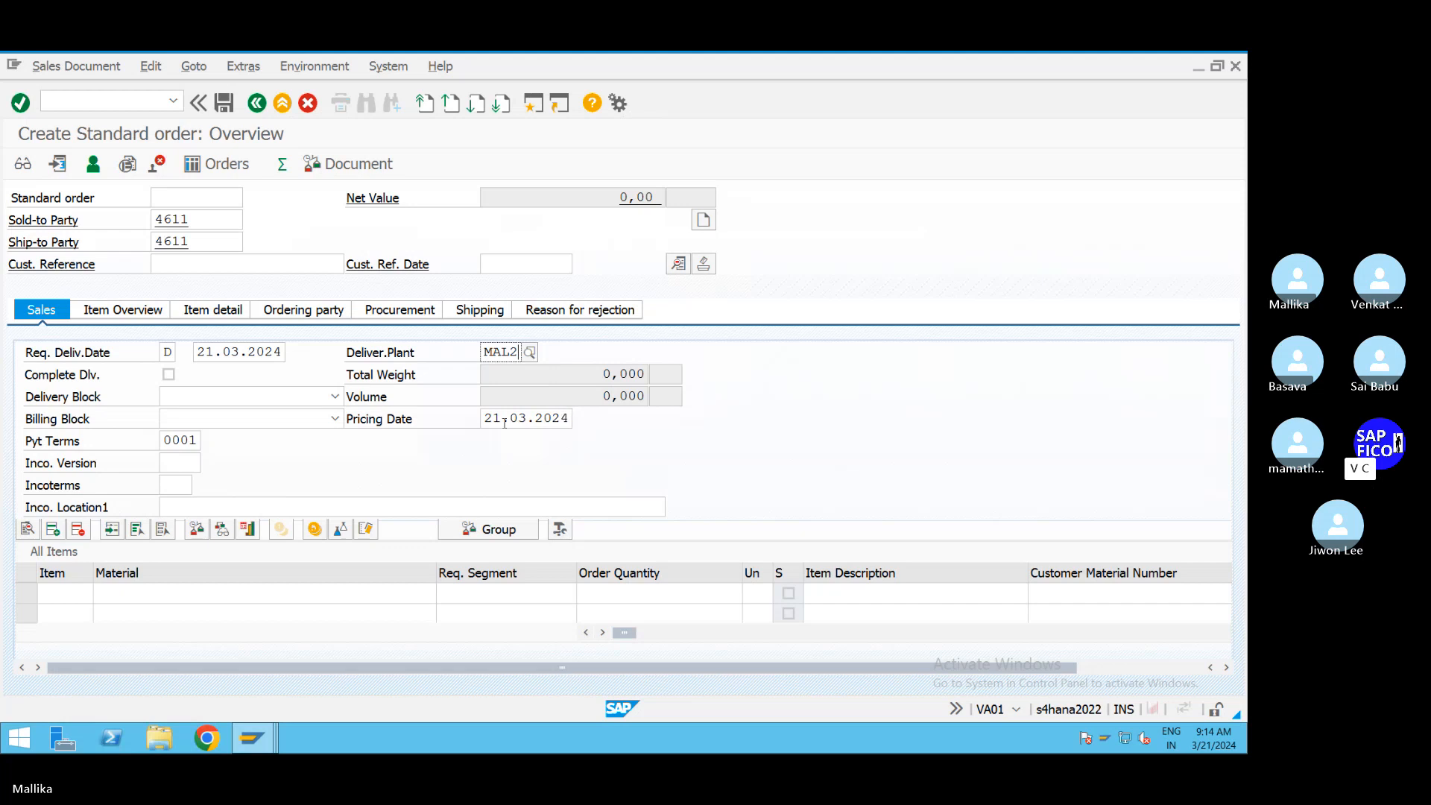
click(1085, 63)
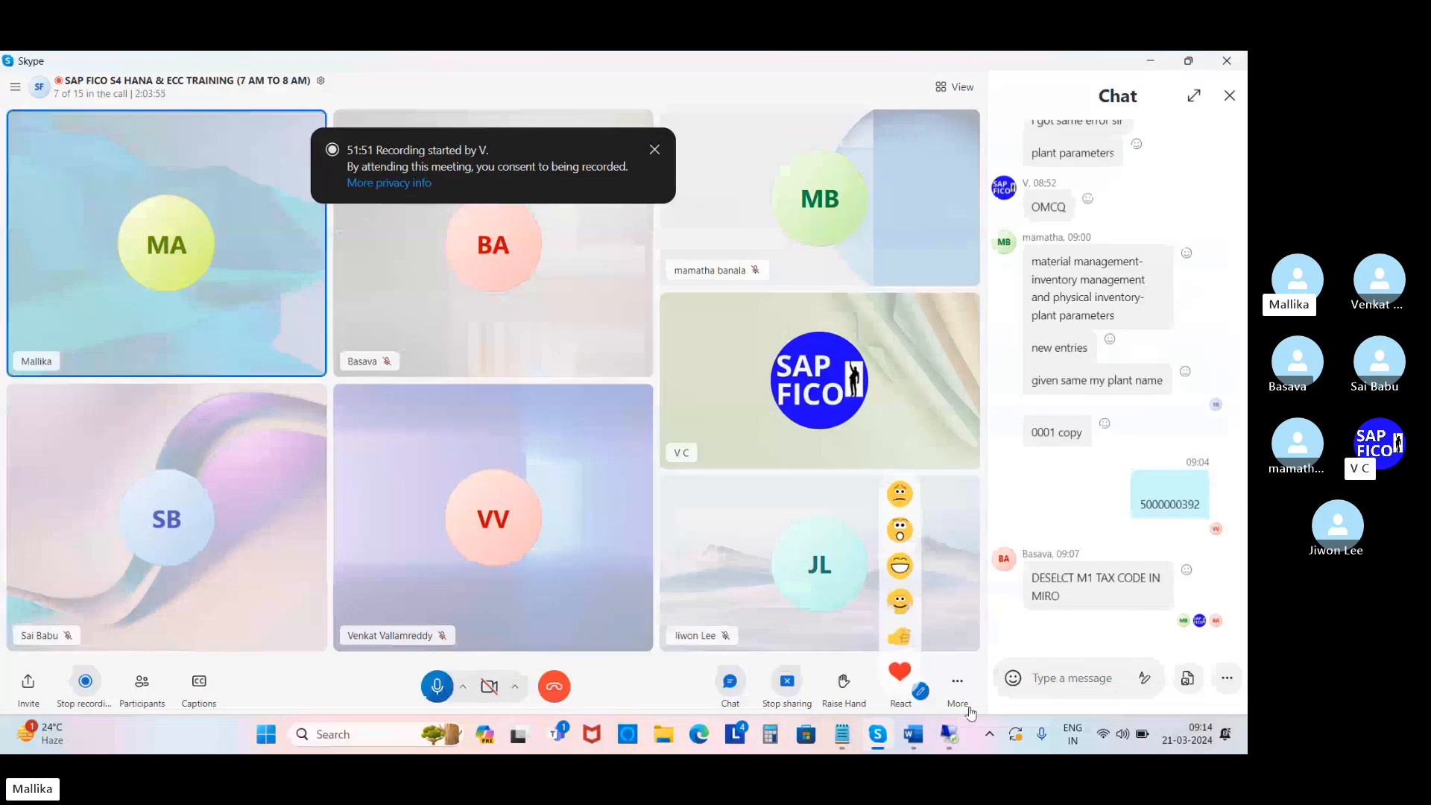
click(945, 741)
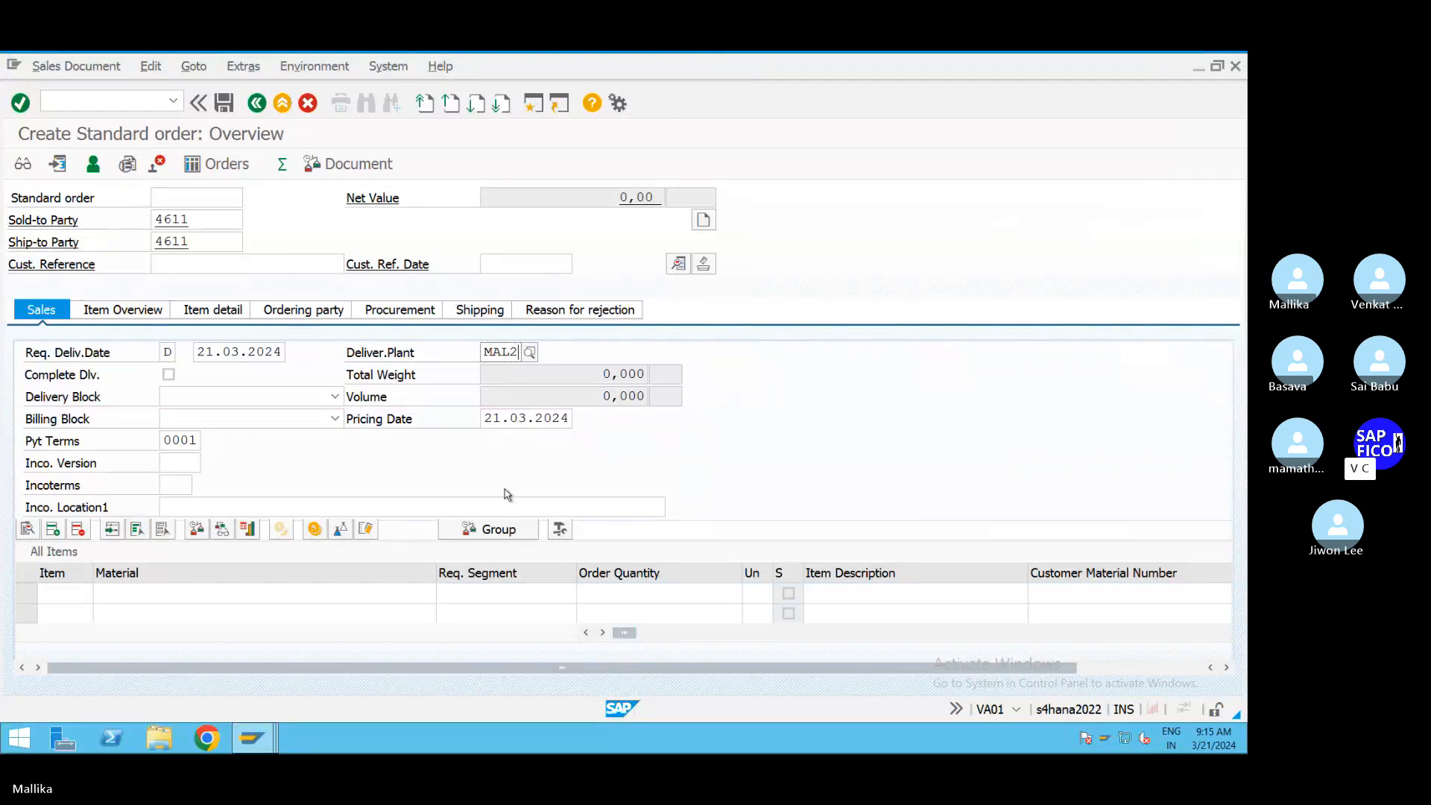
Step: Search the customers per sales group and select BMW as the order's sold-to party
click(192, 221)
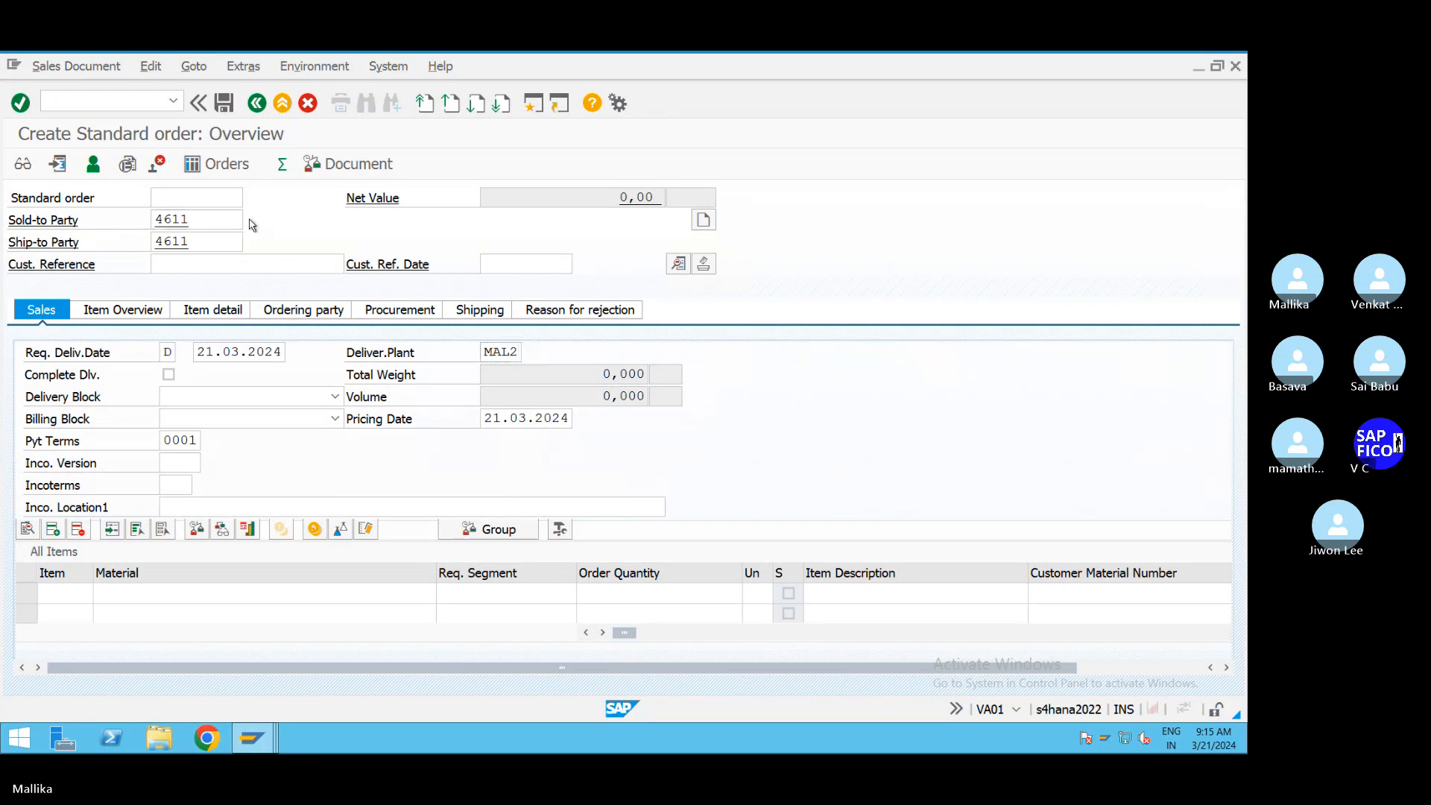
click(251, 220)
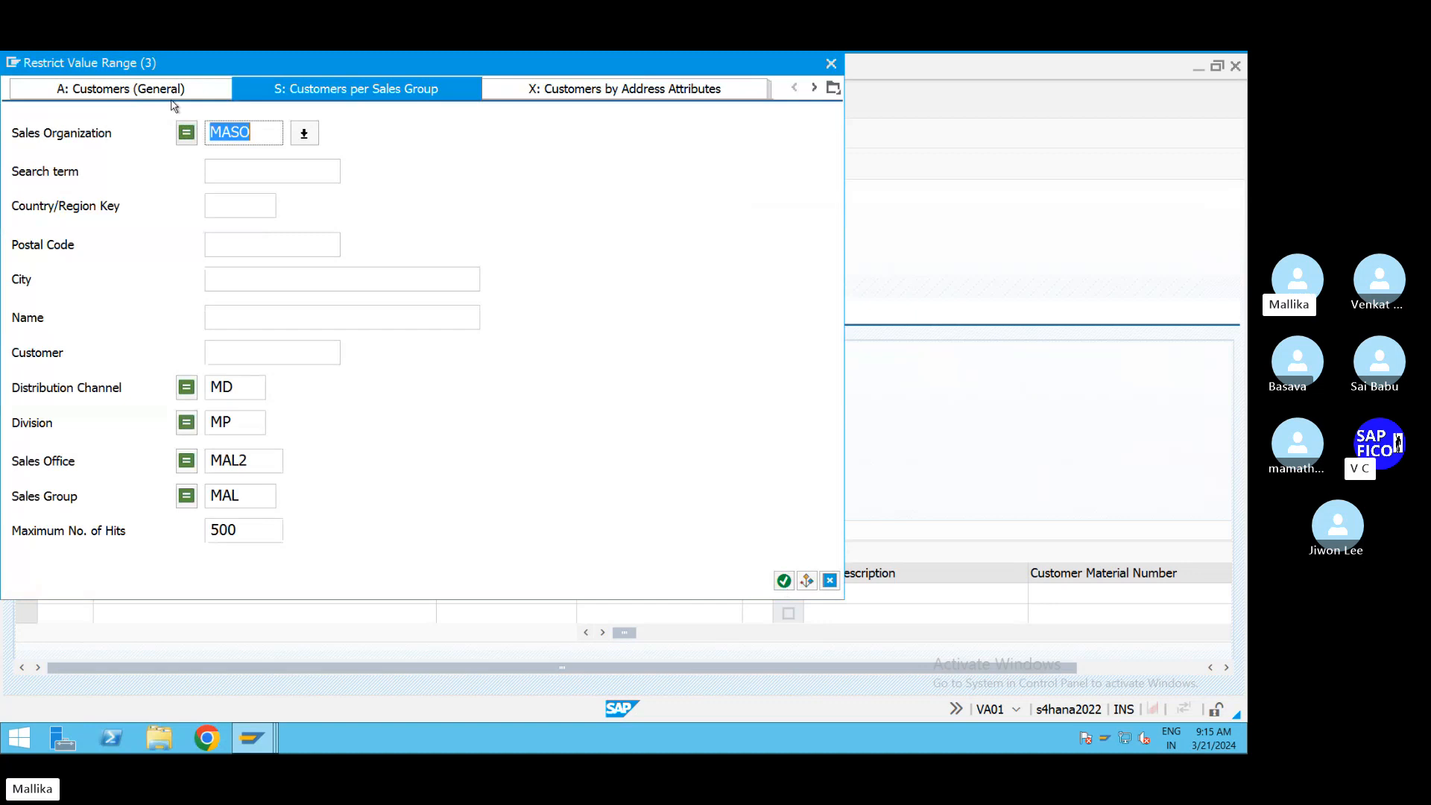
click(783, 581)
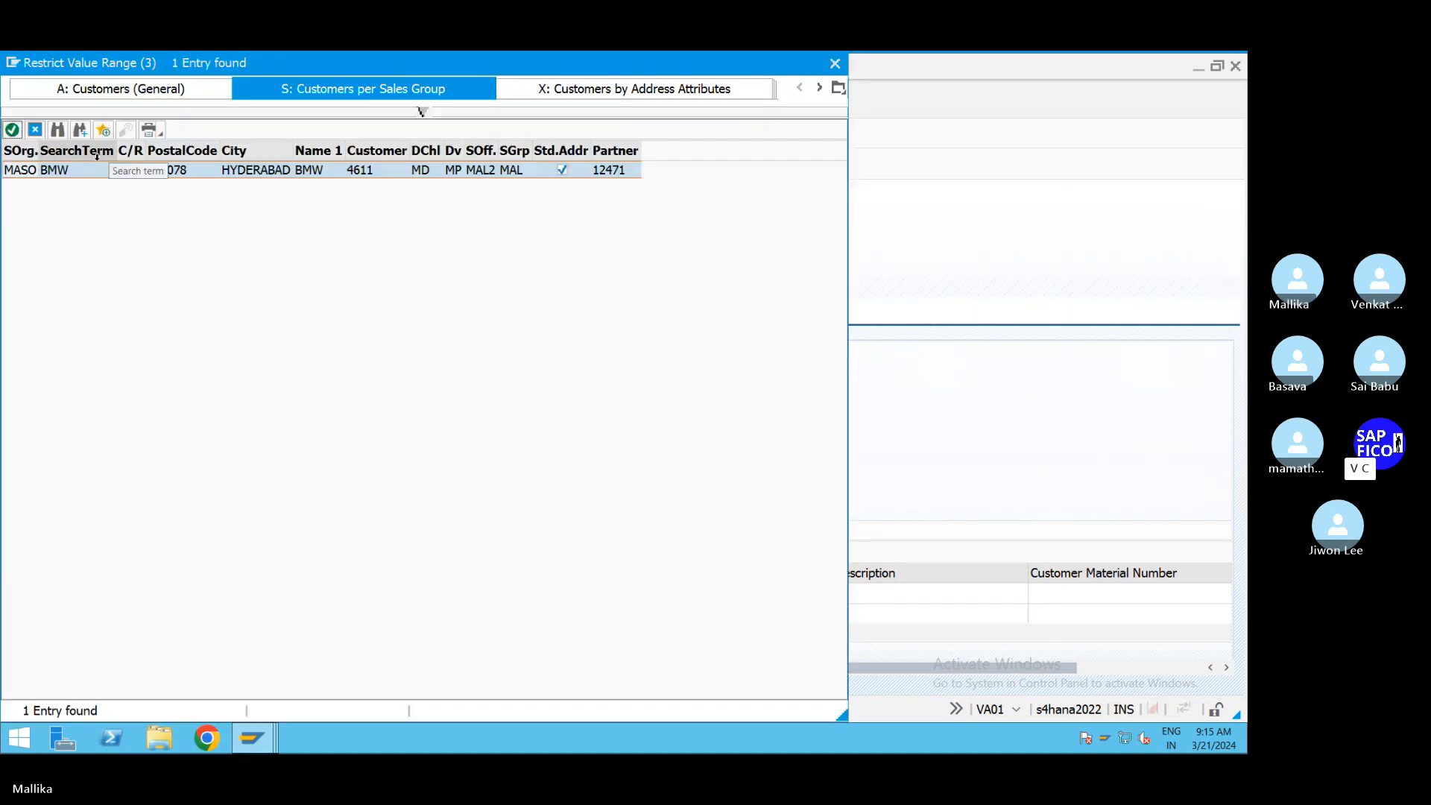
double_click(384, 170)
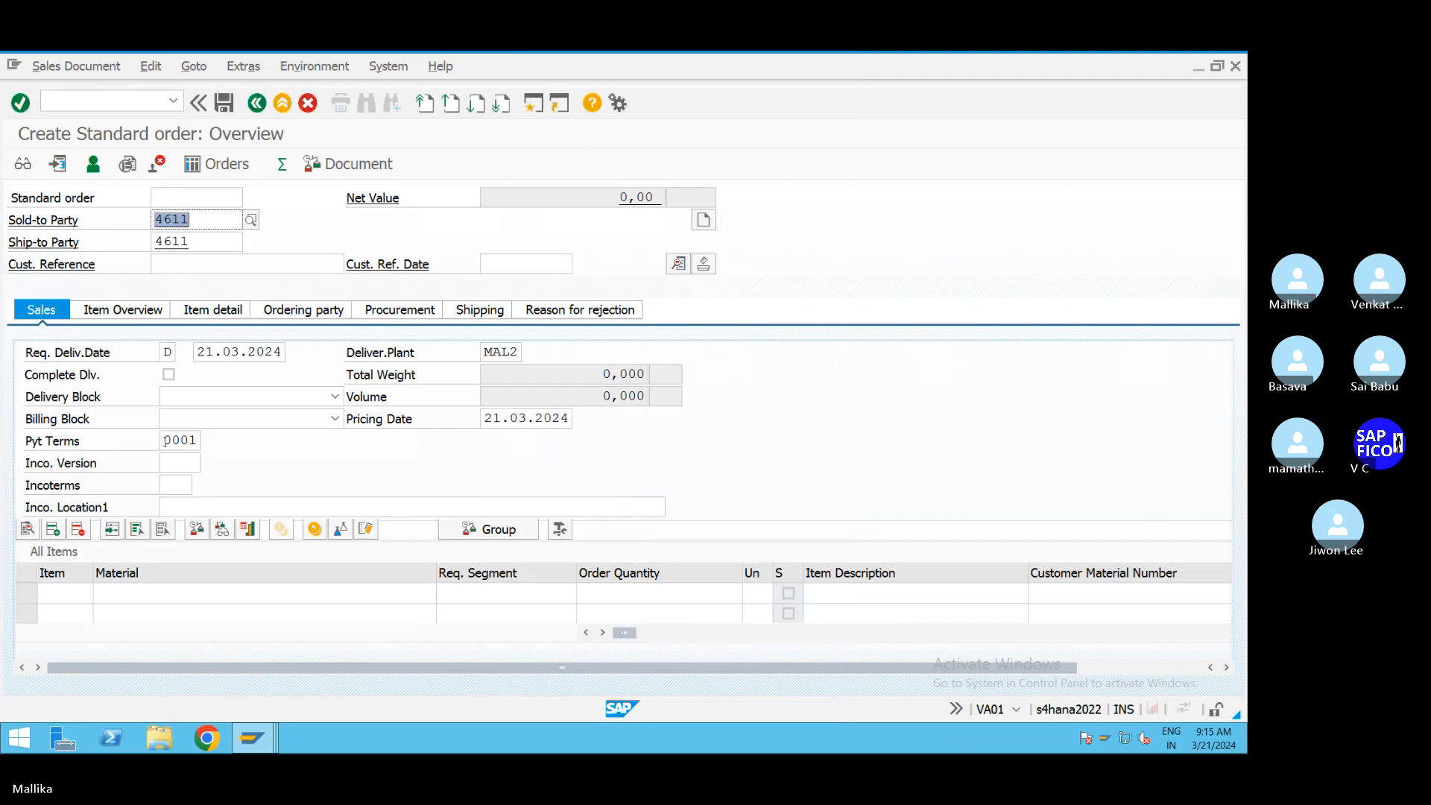
Step: Clear the payment terms and the delivering plant from the standard order's sales data
double_click(167, 440)
key(BackSpace)
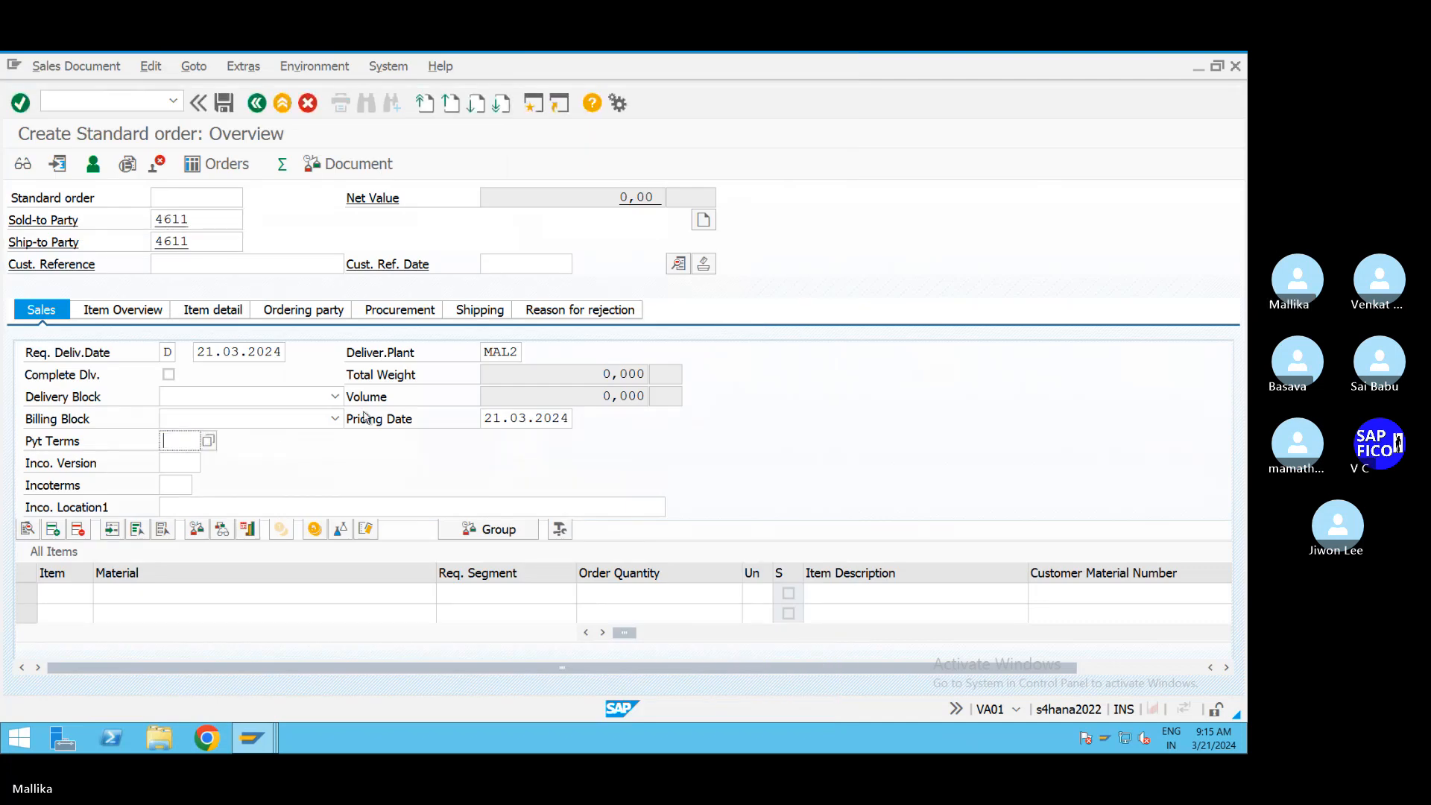
double_click(492, 351)
key(BackSpace)
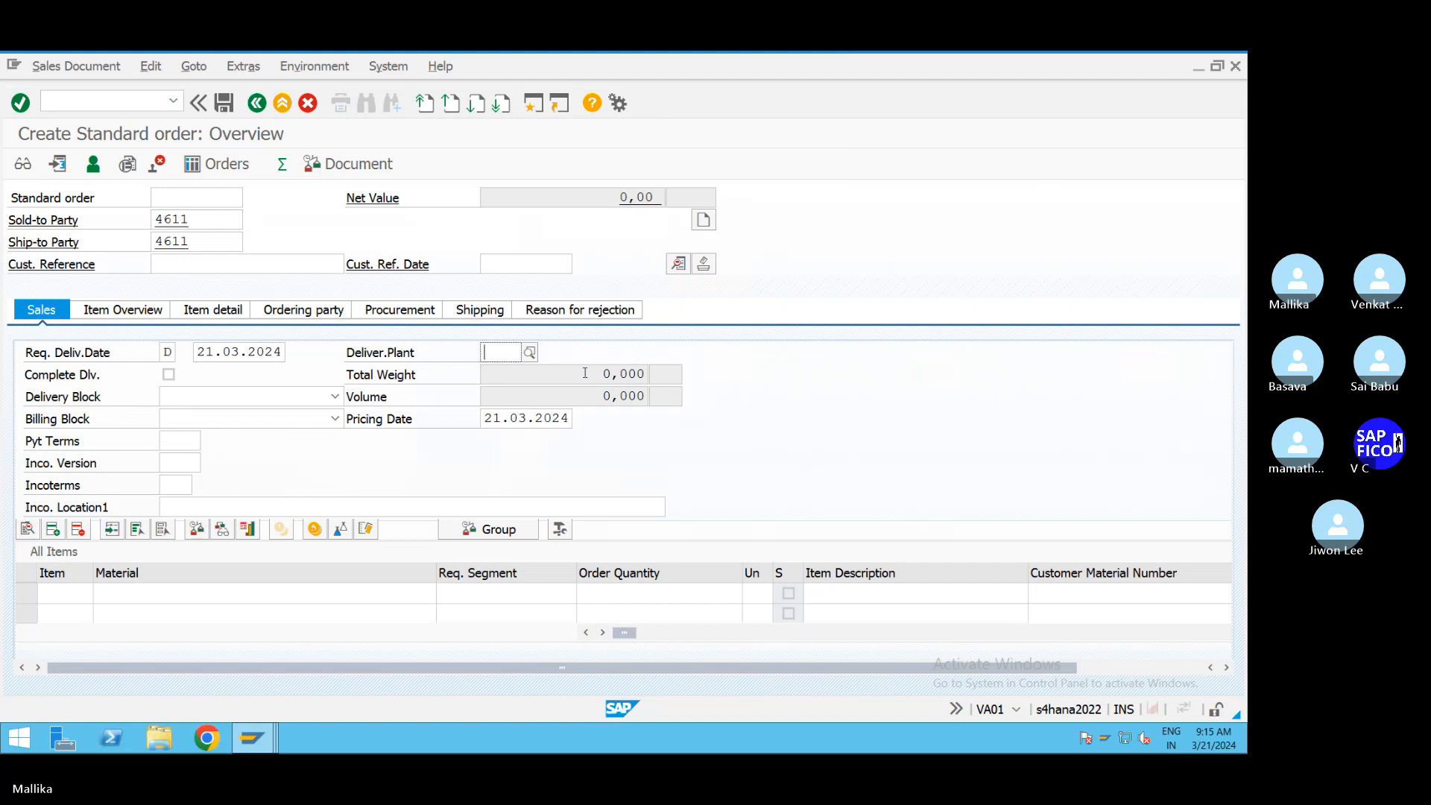
Step: Confirm the order's customer and enter payment terms 0001 and delivering plant MAL2 in the sales data
key(Return)
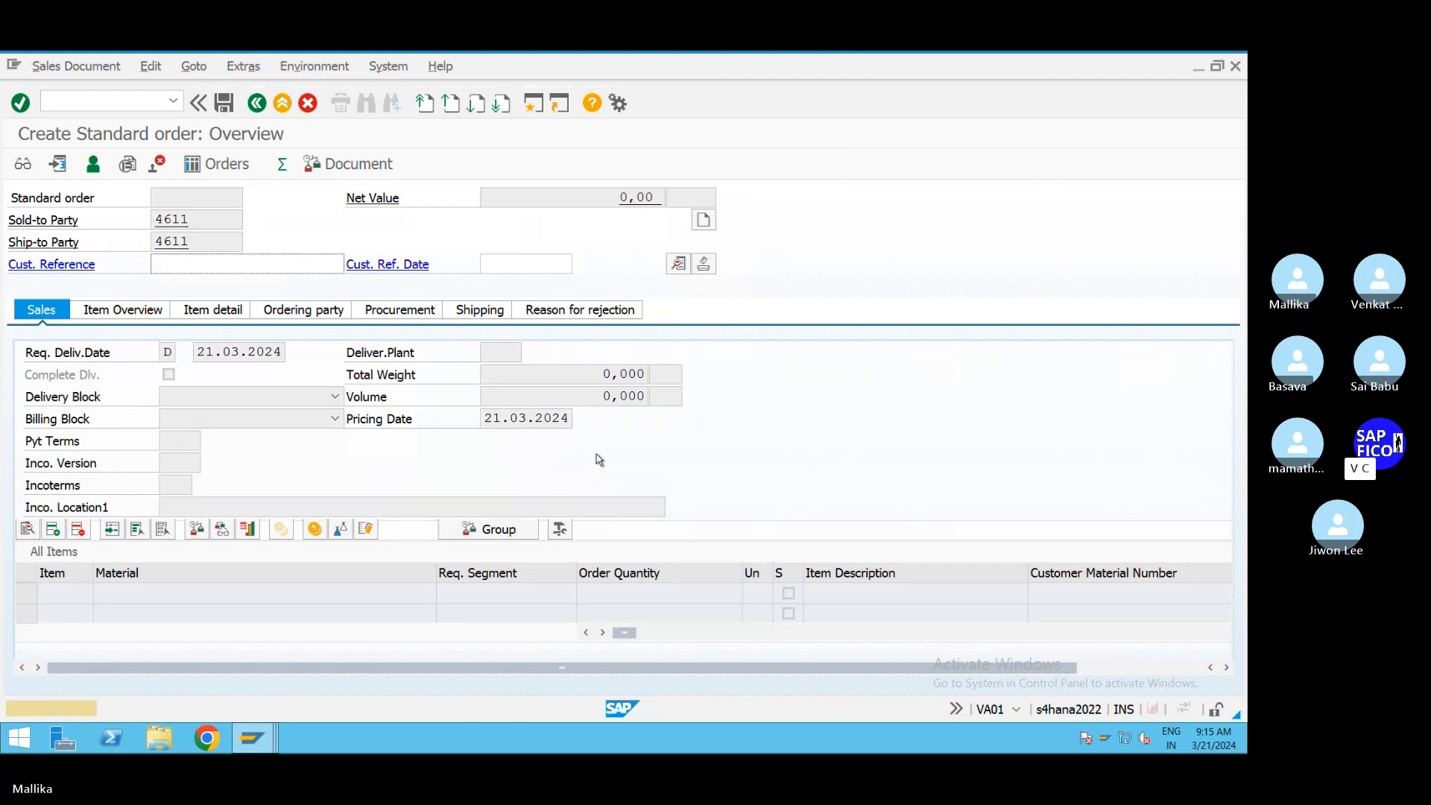
key(Return)
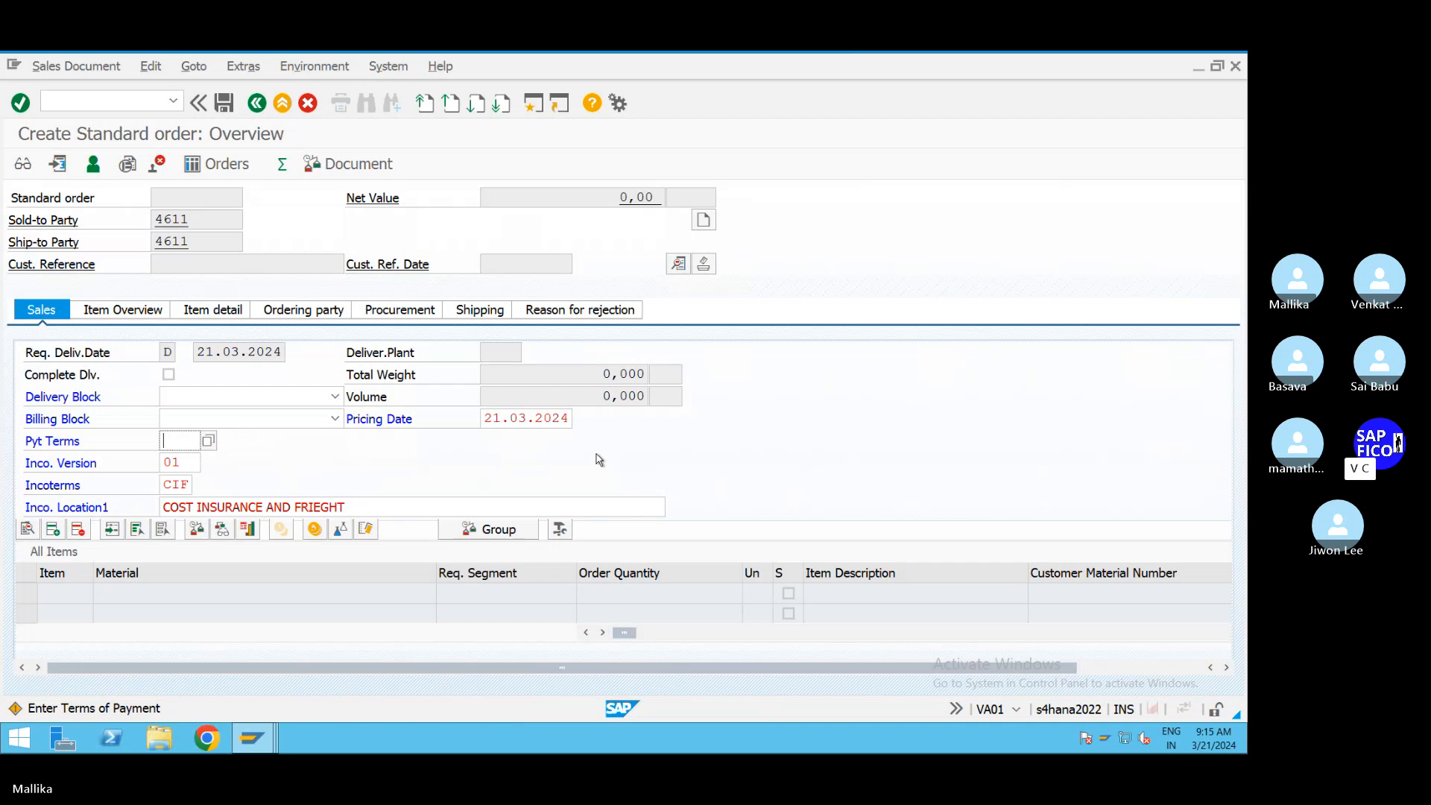
text(0001)
key(Return)
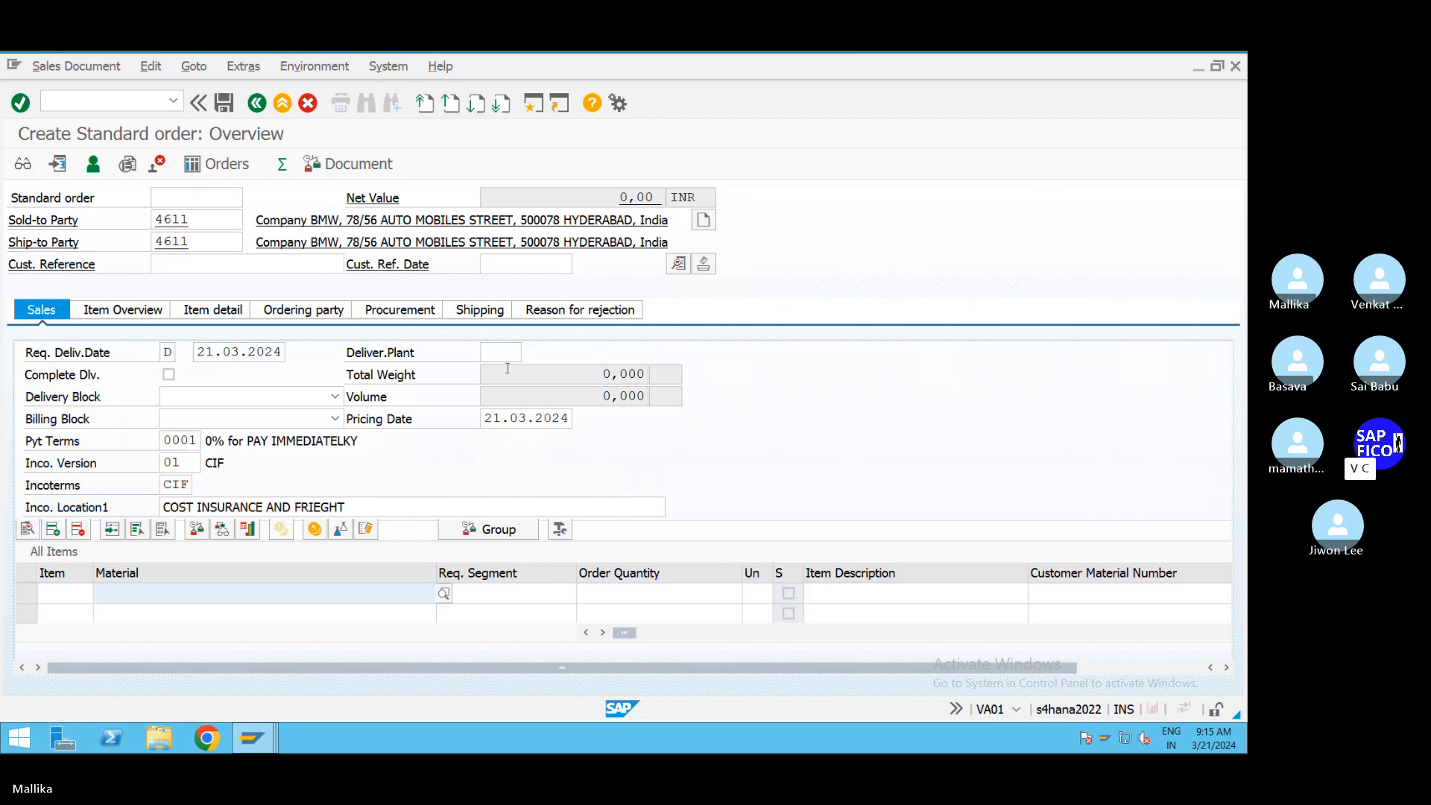
click(499, 354)
text(MAL2)
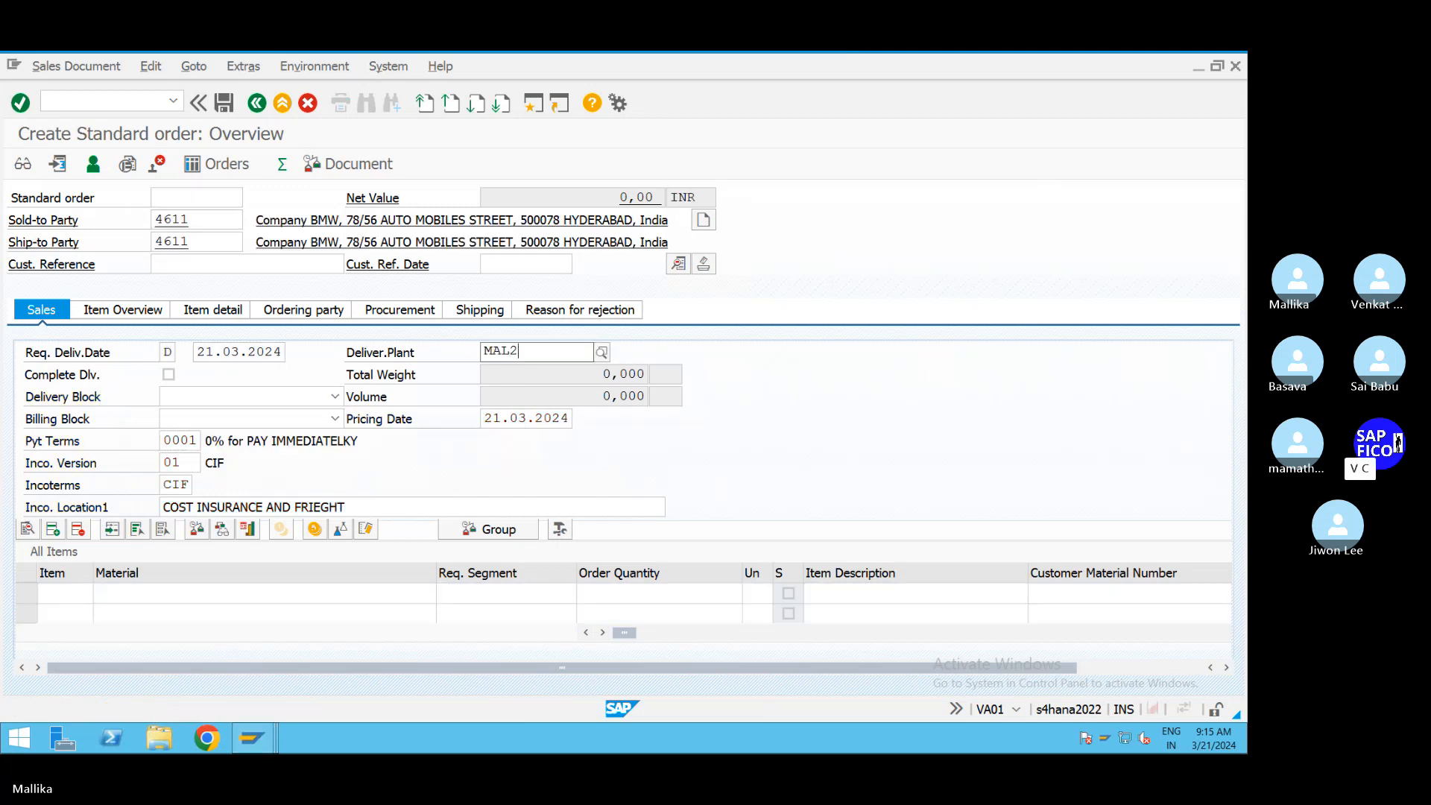
key(Return)
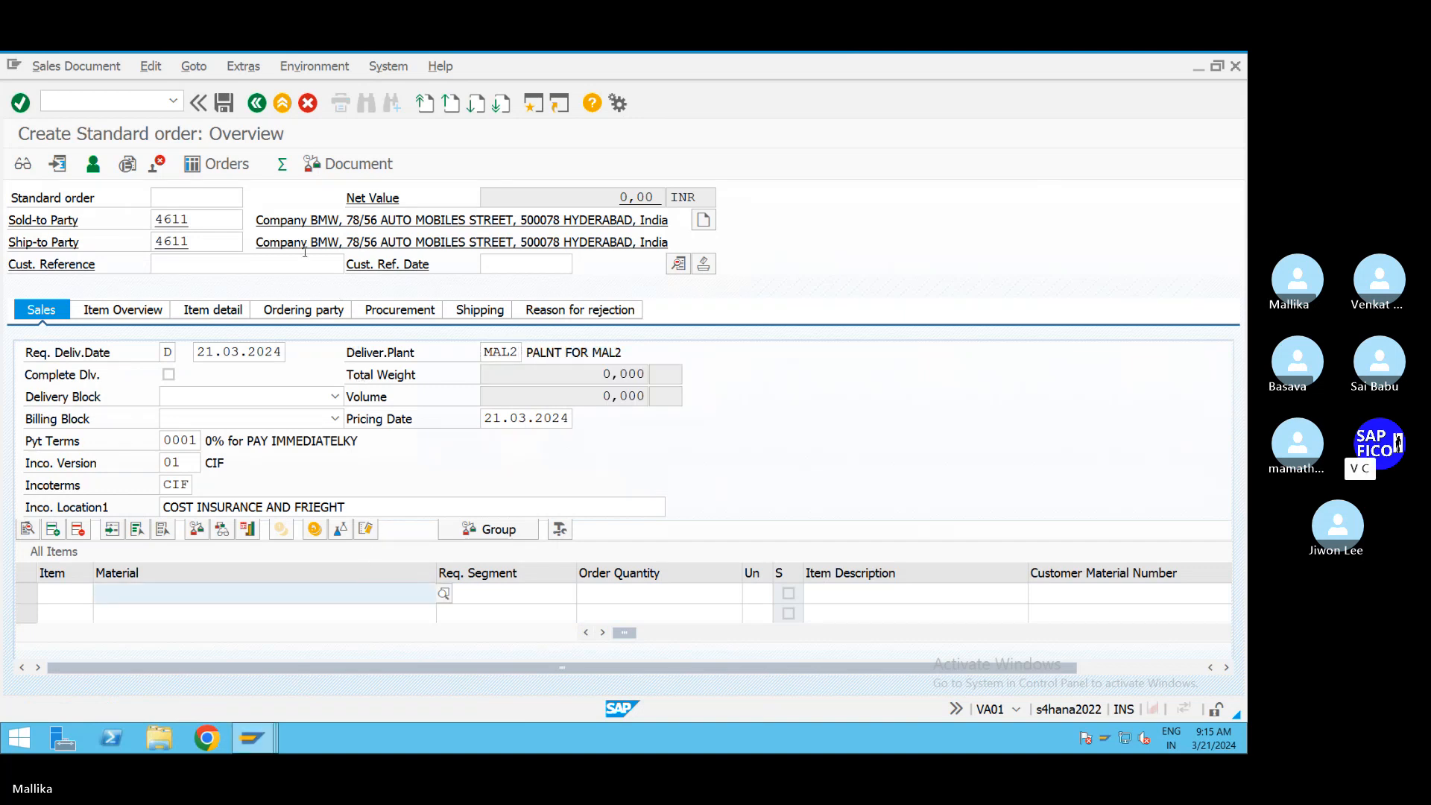
click(121, 310)
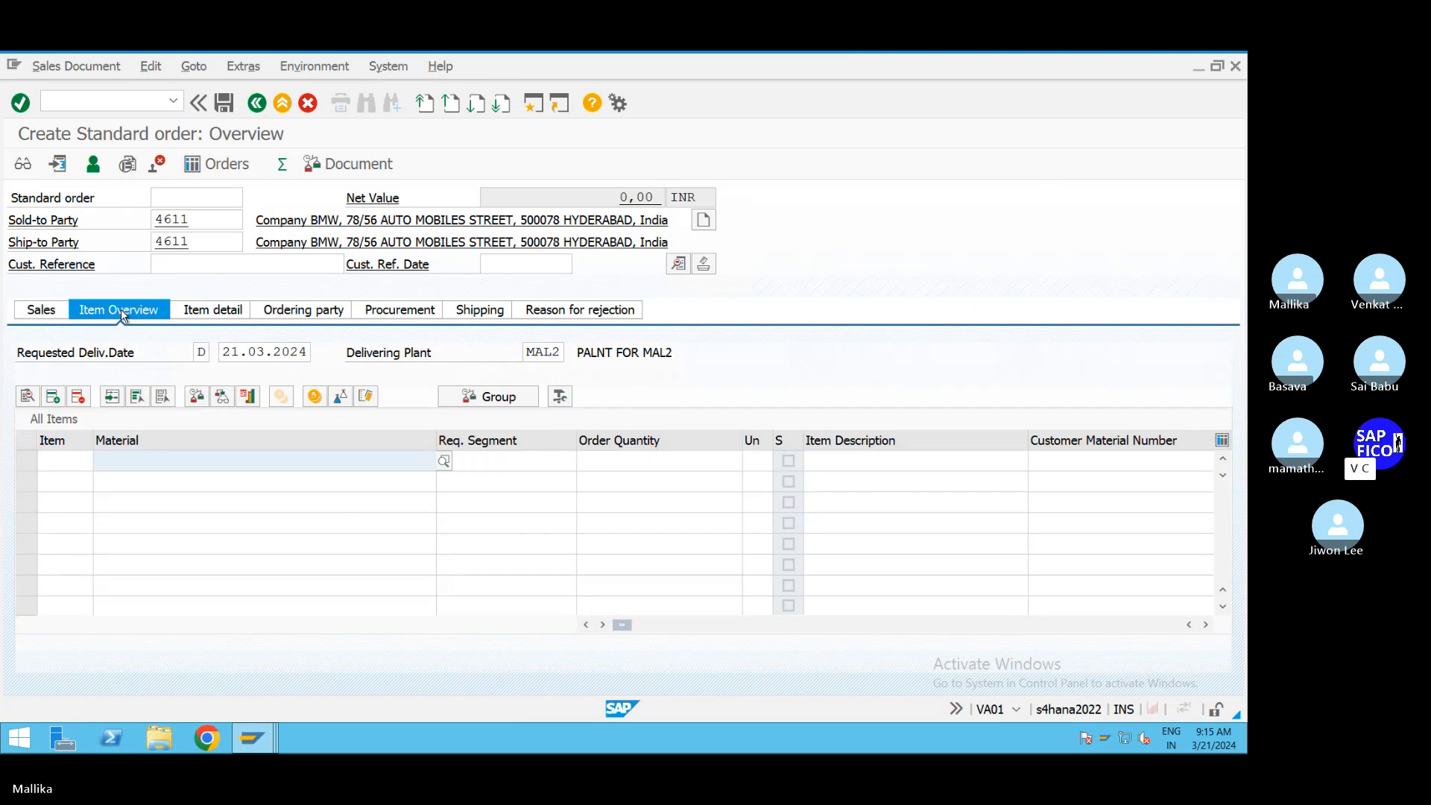
click(159, 457)
click(170, 492)
click(667, 461)
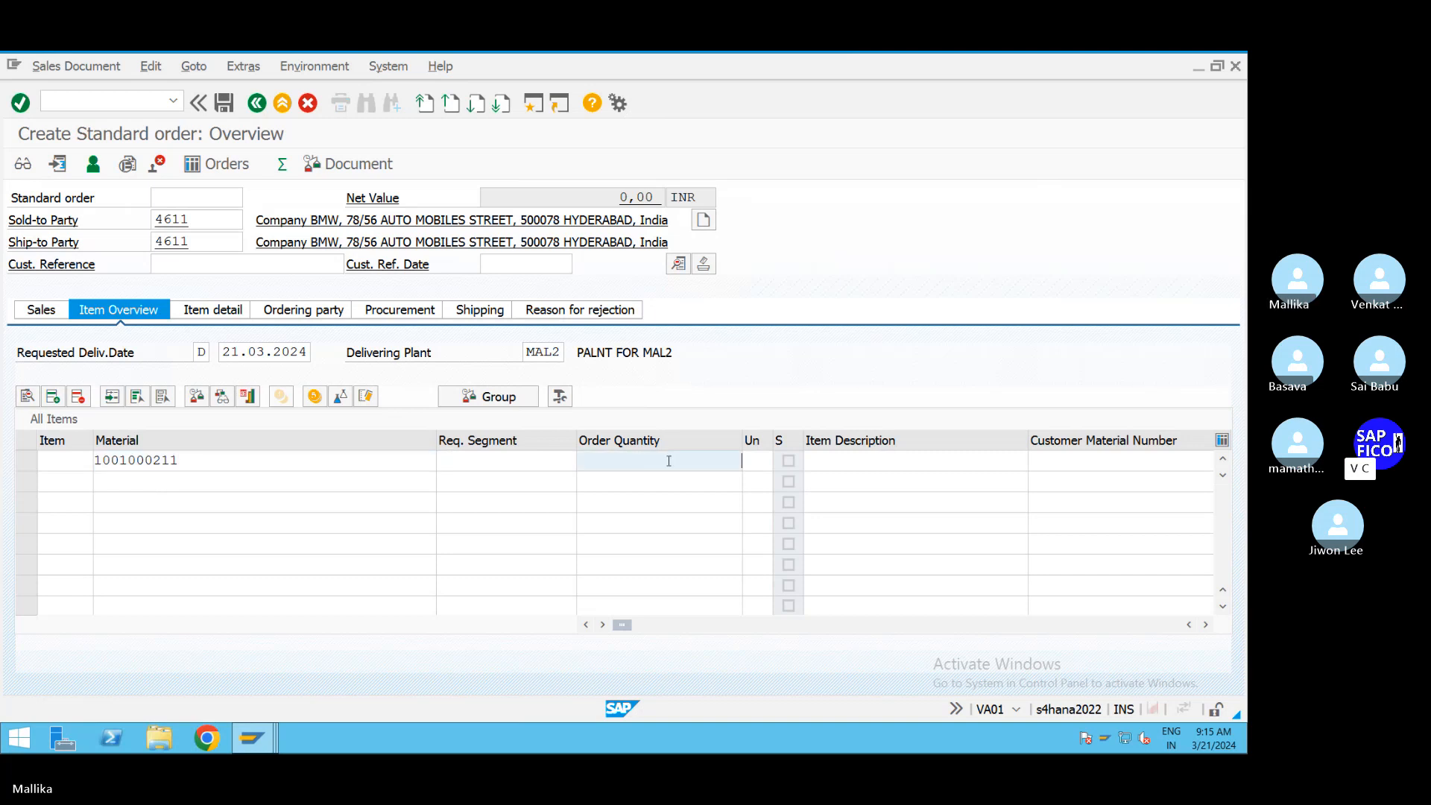
text(1)
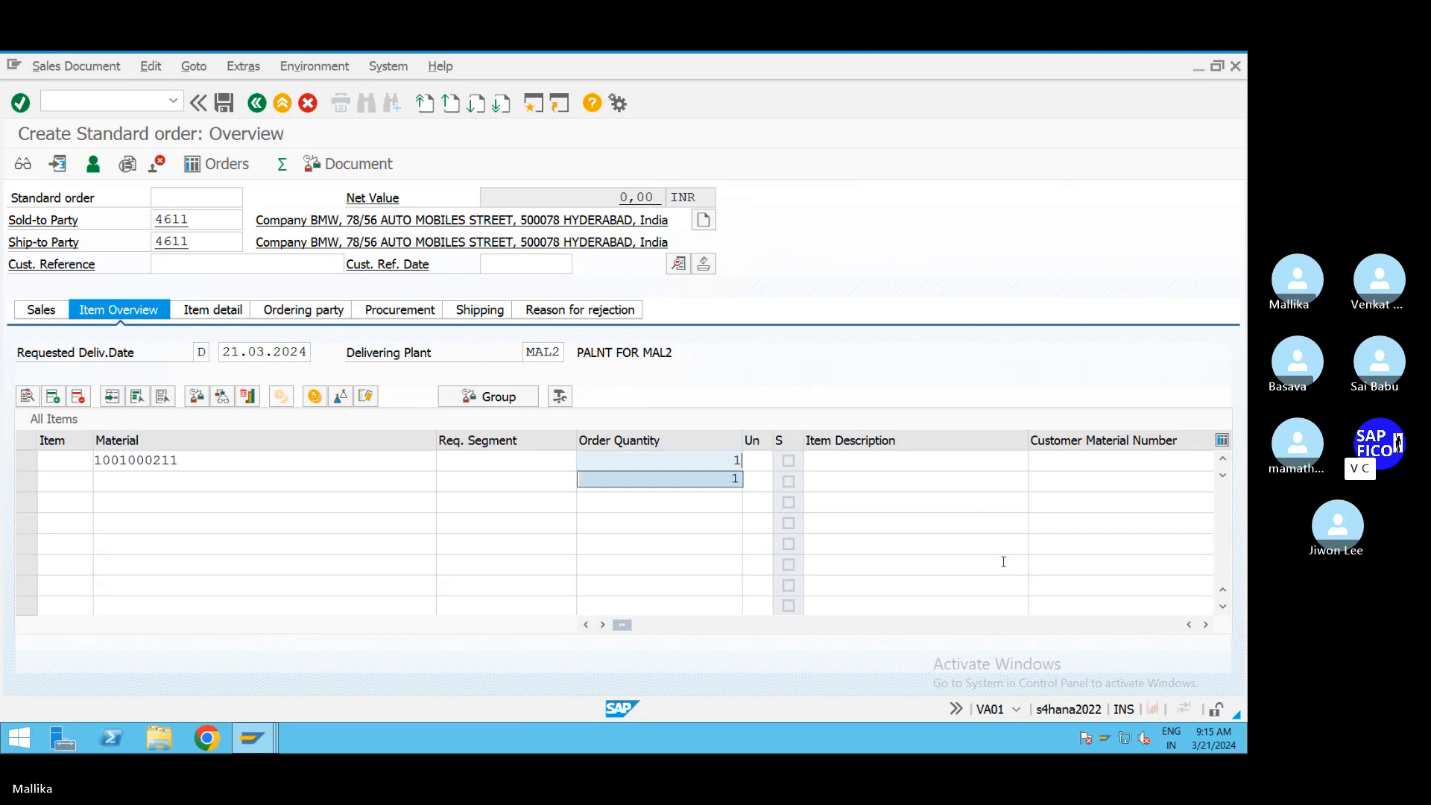
key(Escape)
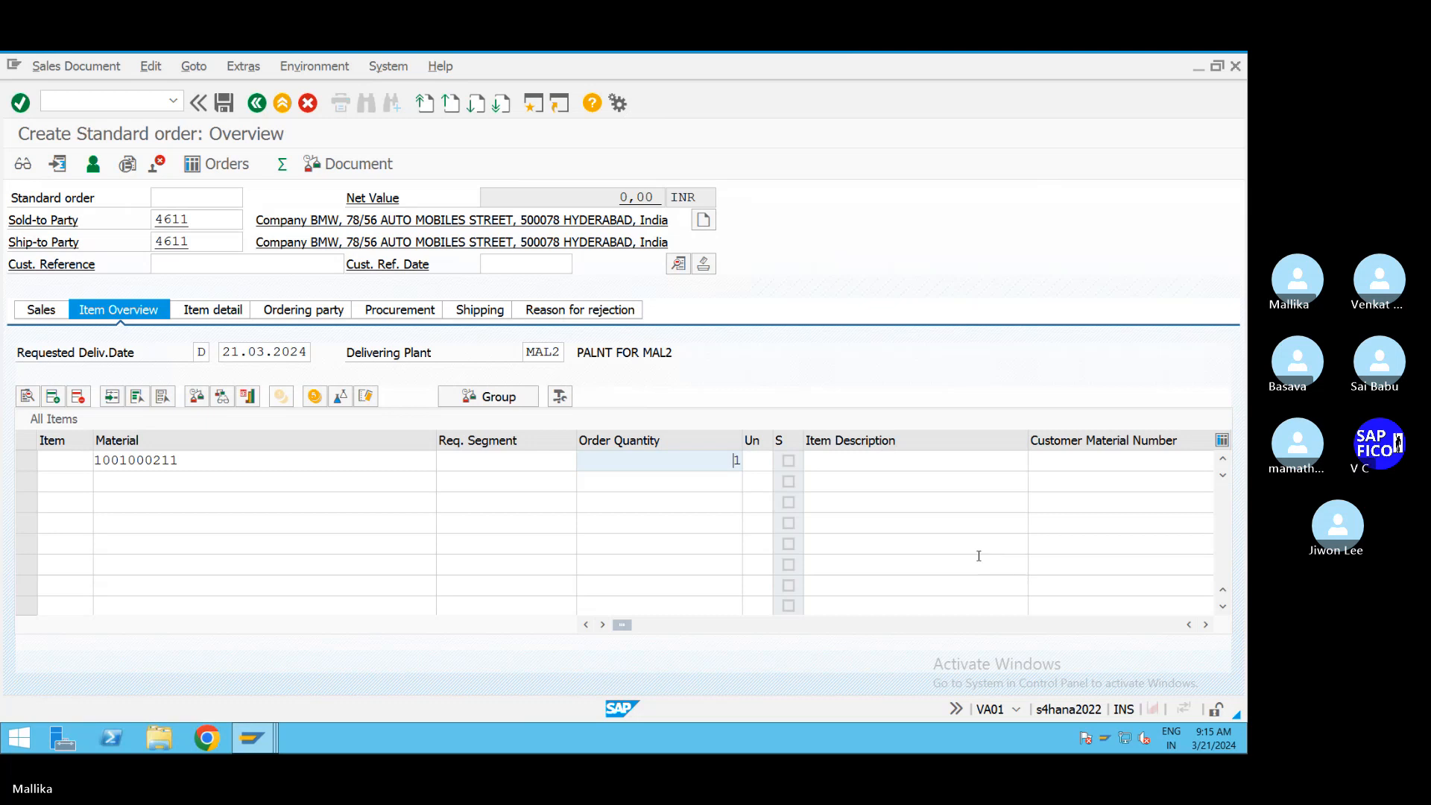
click(1032, 480)
click(1207, 625)
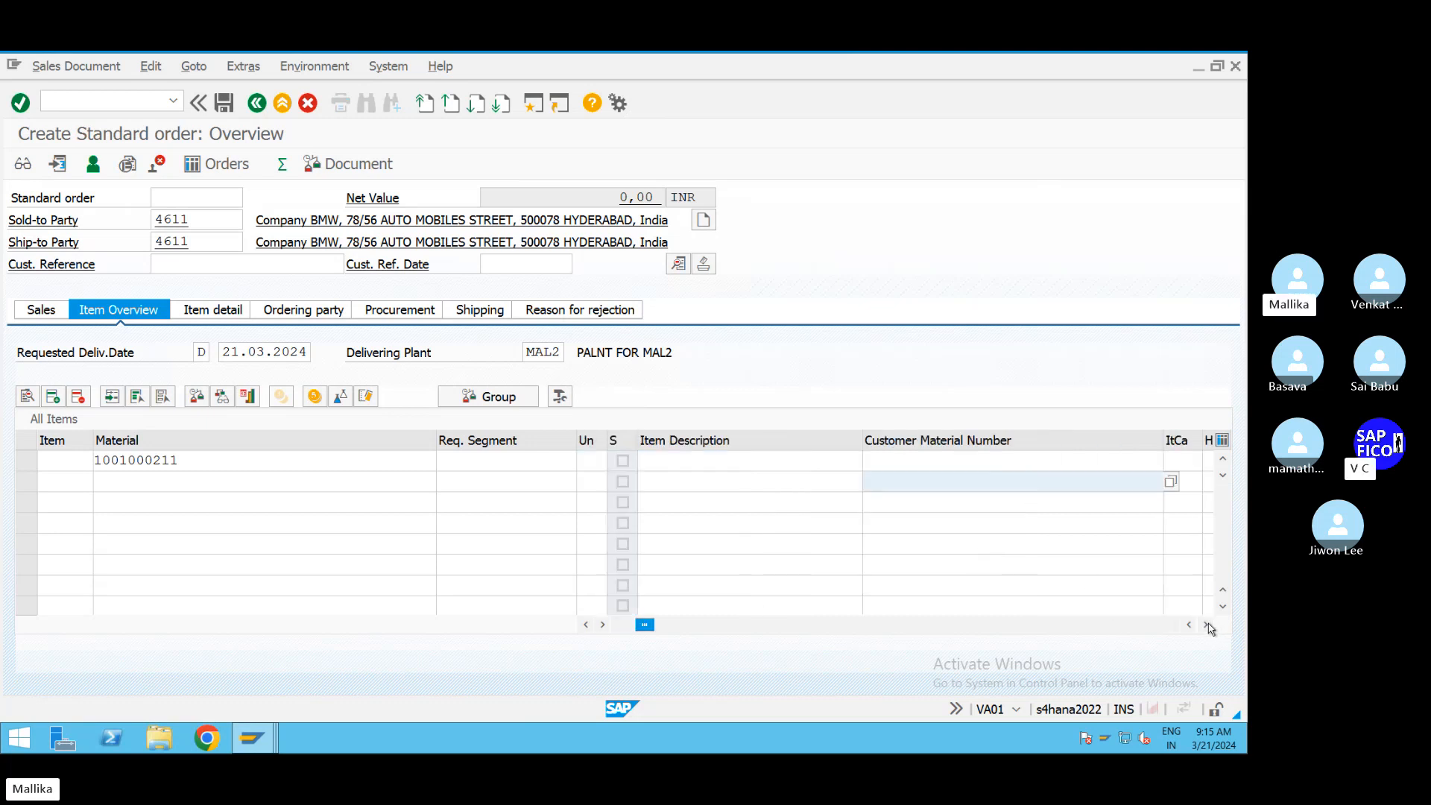
key(Return)
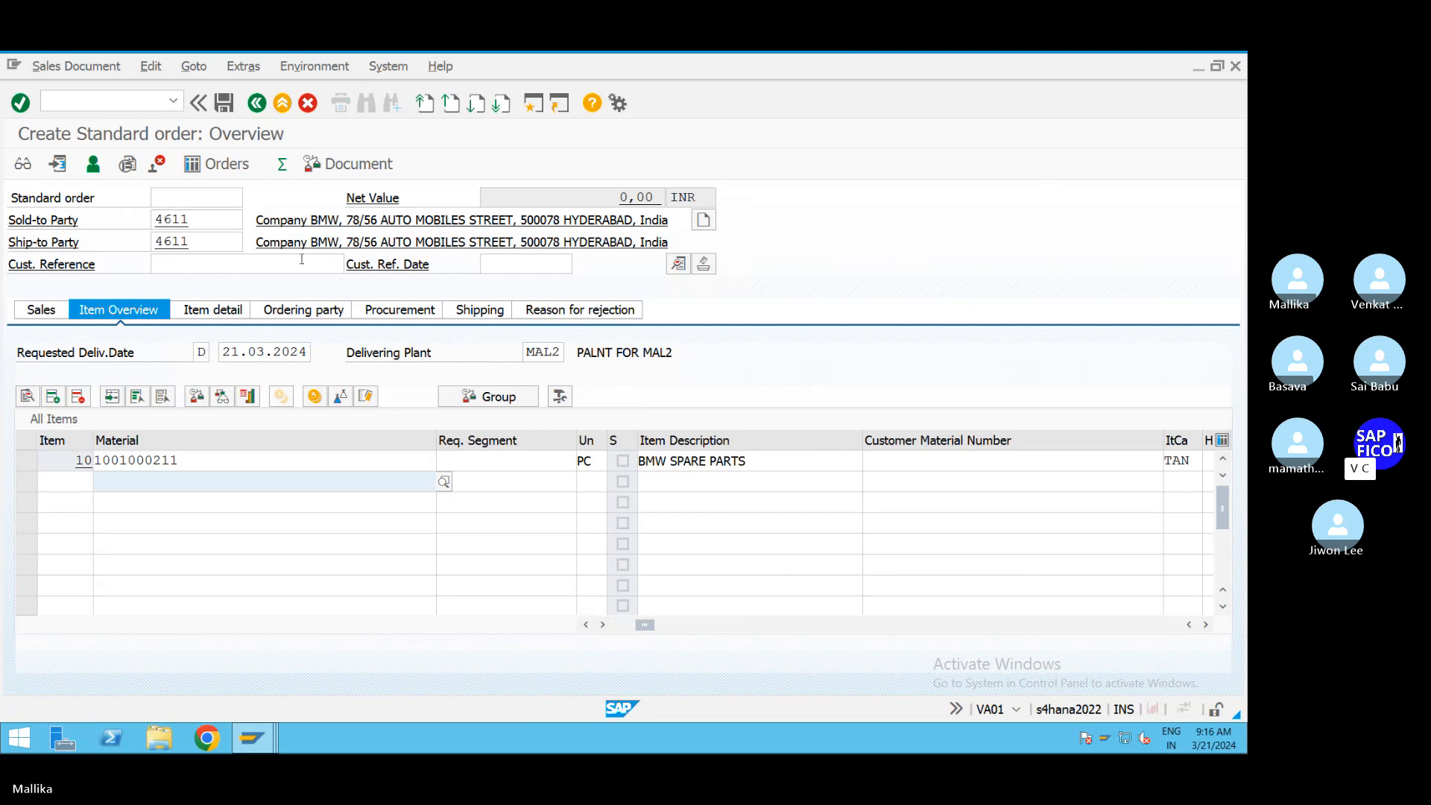
Step: Set the first delivery date of the BMW SPARE PARTS item to 22.03.2024 and check its schedule lines
double_click(205, 459)
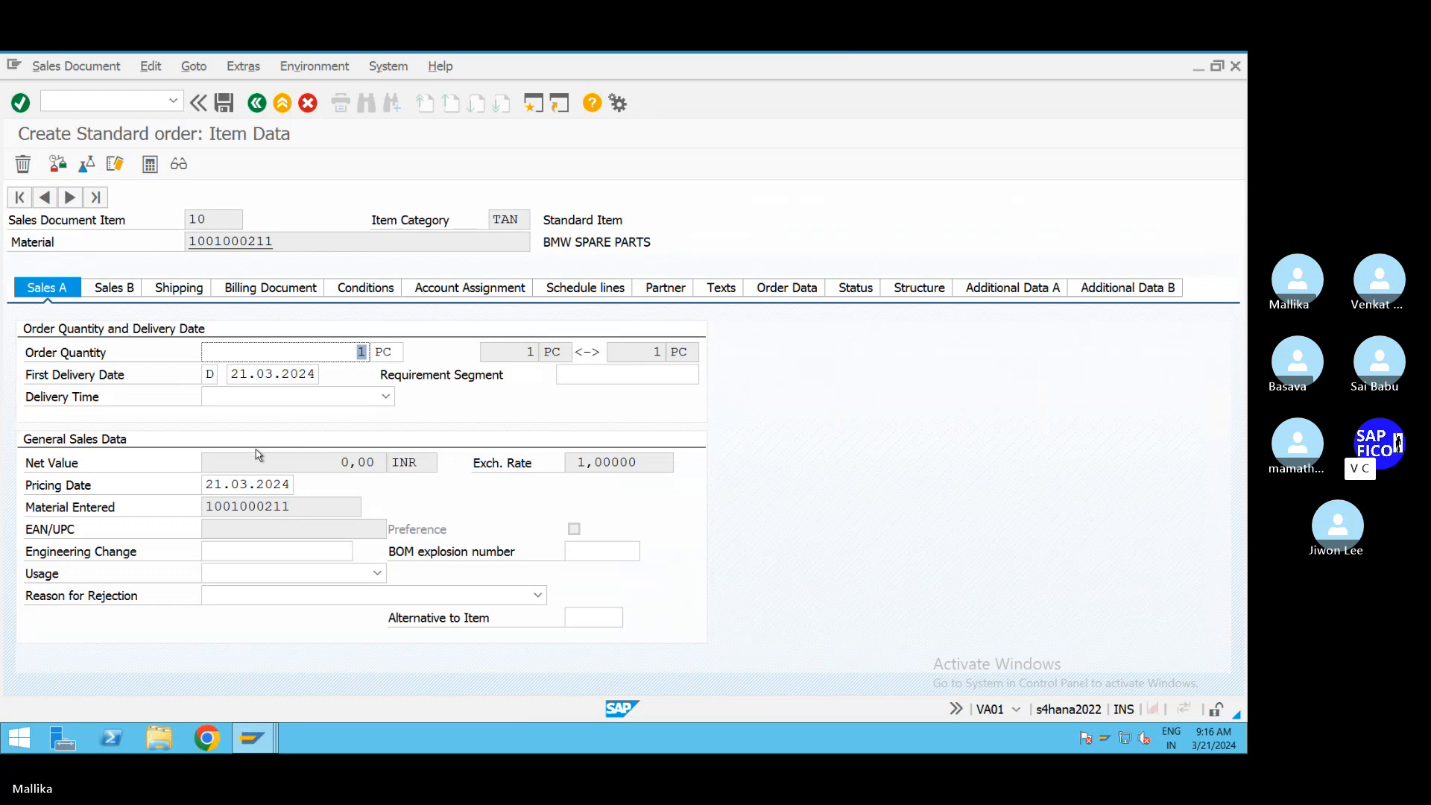
click(248, 374)
key(BackSpace)
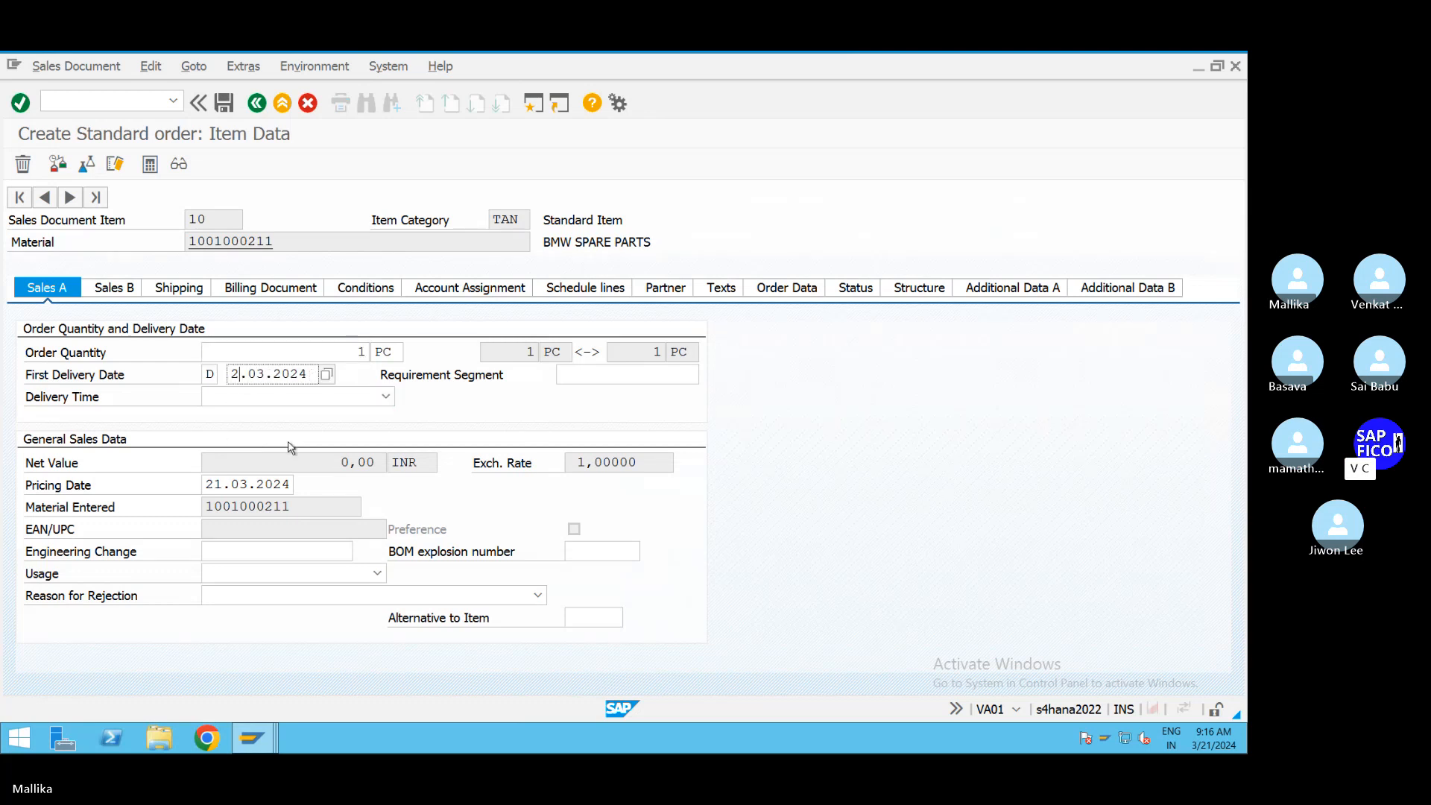
text(2)
key(Return)
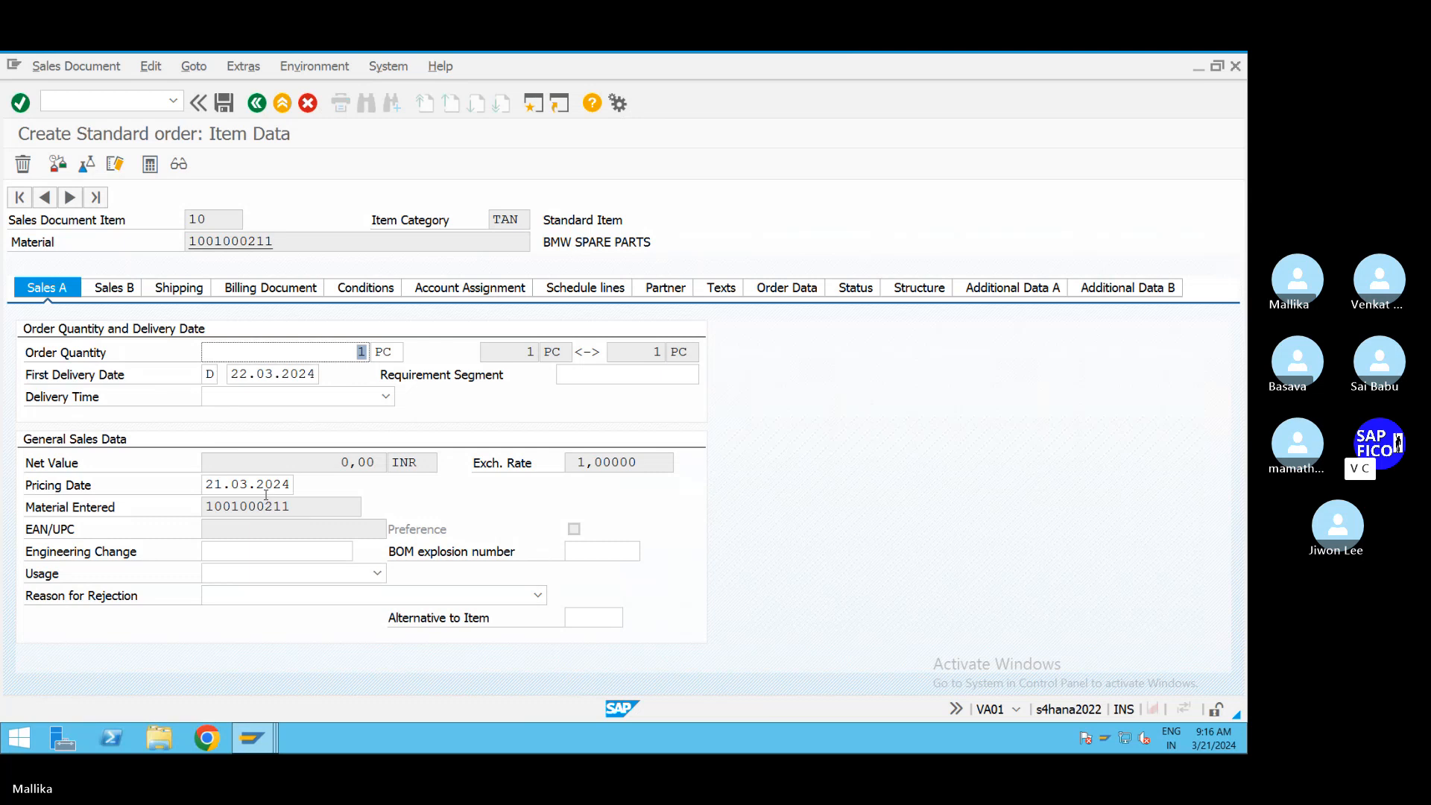
click(579, 290)
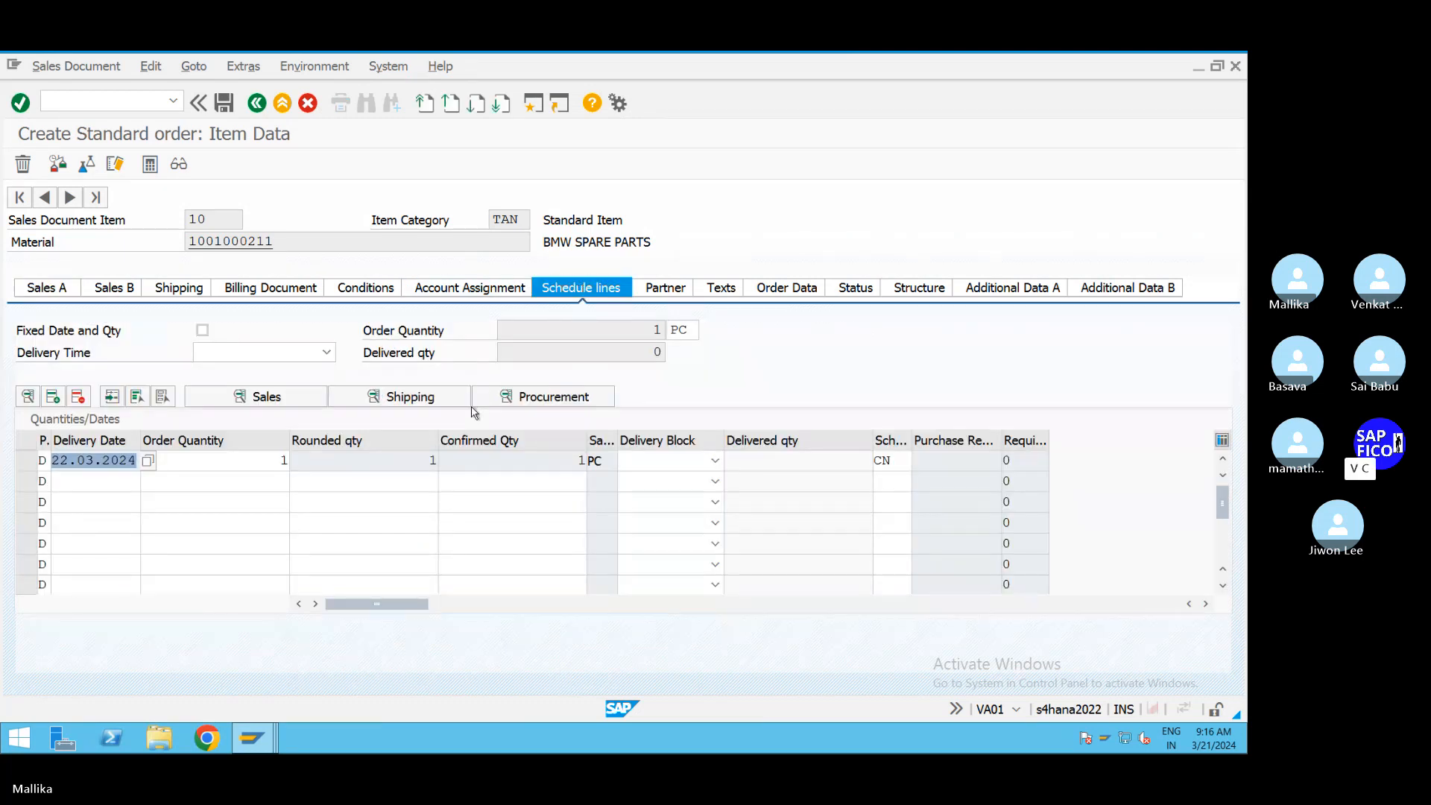
click(71, 460)
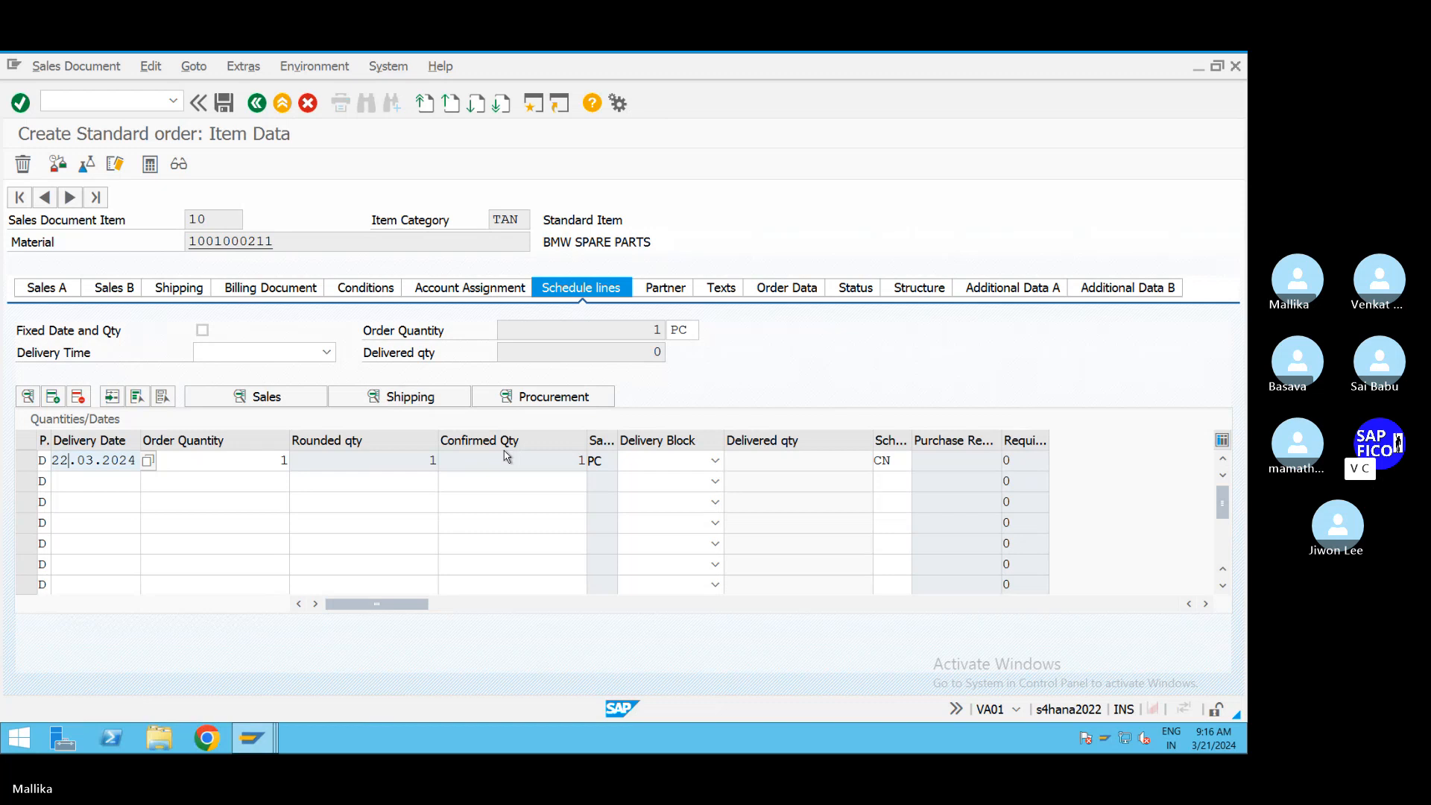
Step: Set the K004 material discount in the item's pricing conditions to 2 percent
click(377, 290)
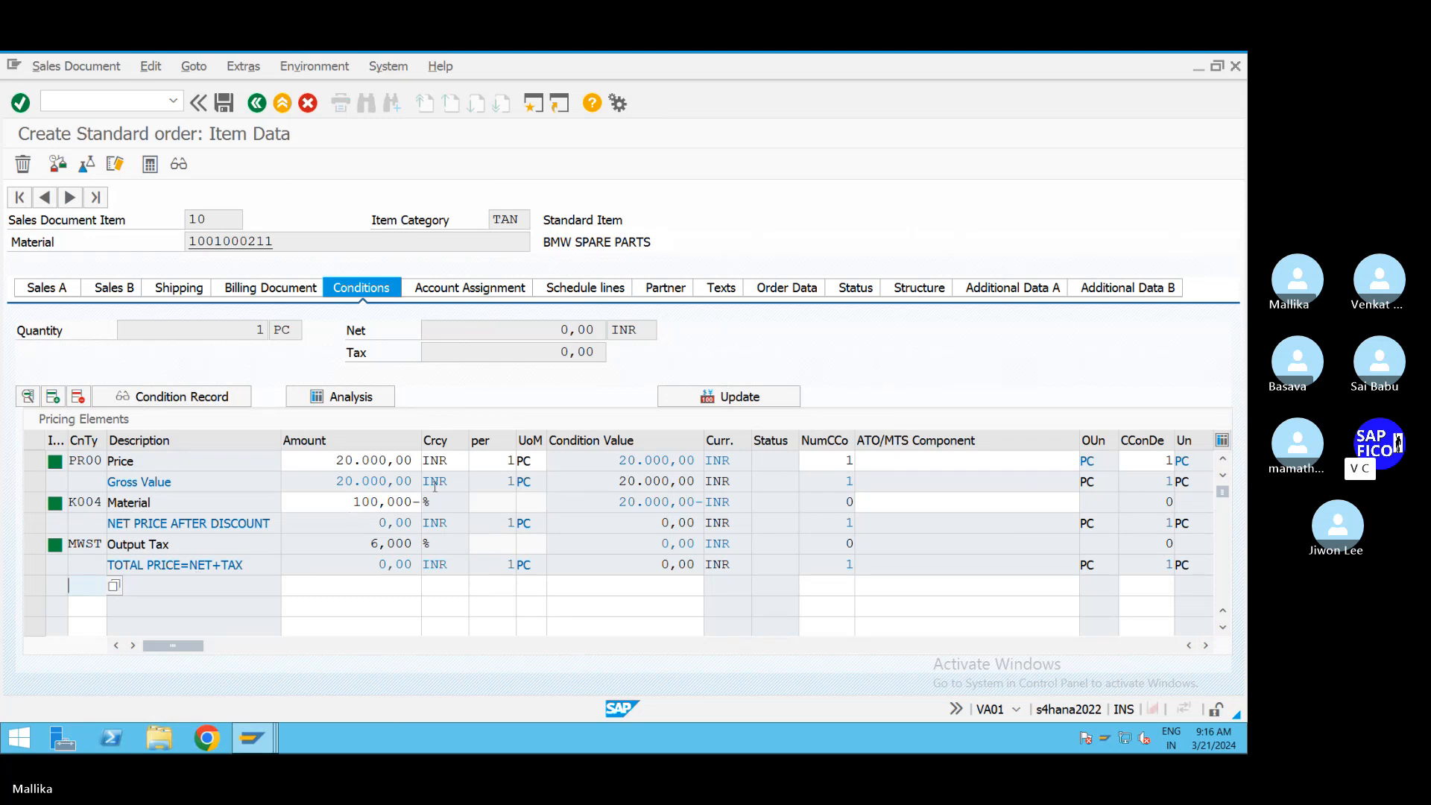
click(349, 500)
key(shift+End)
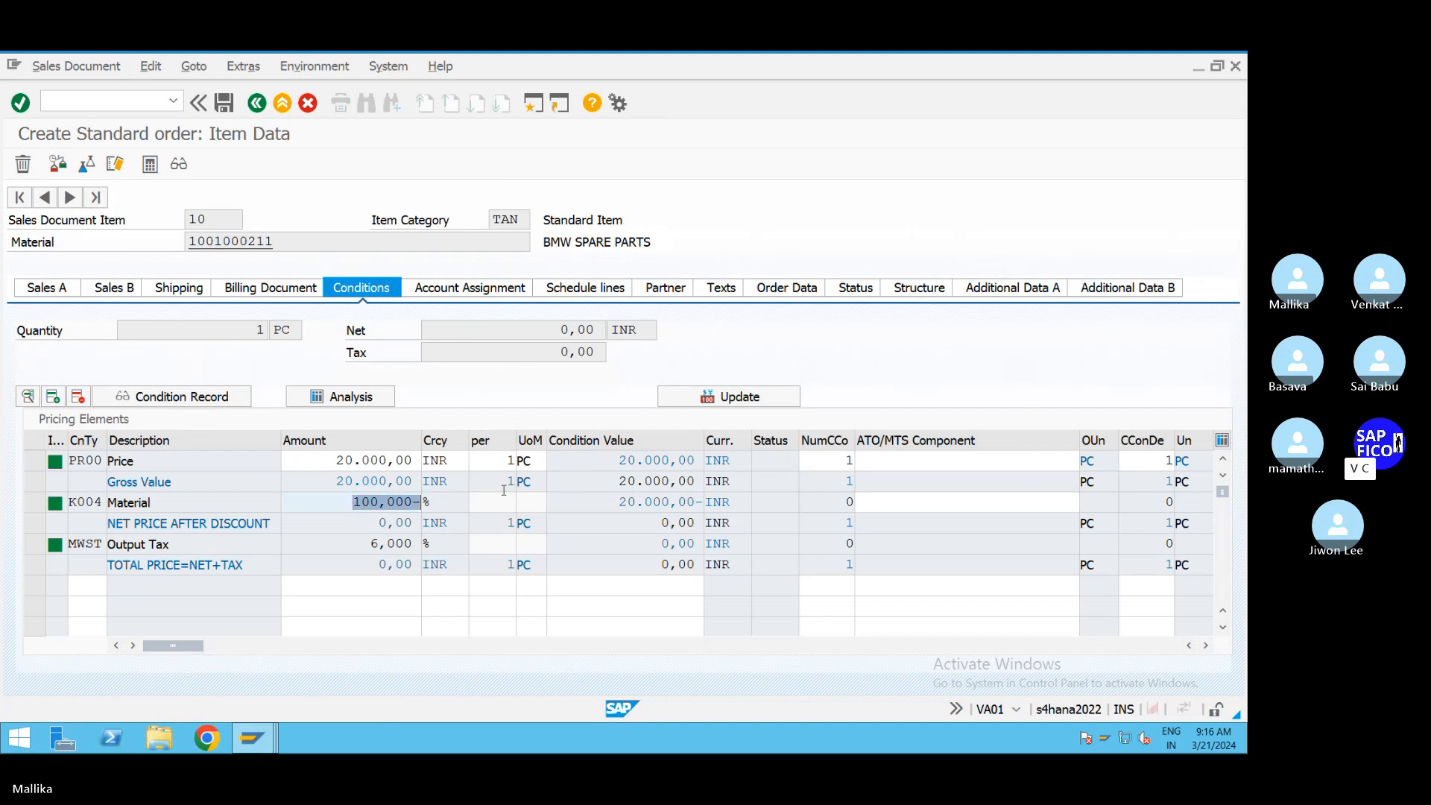
key(Delete)
text(2)
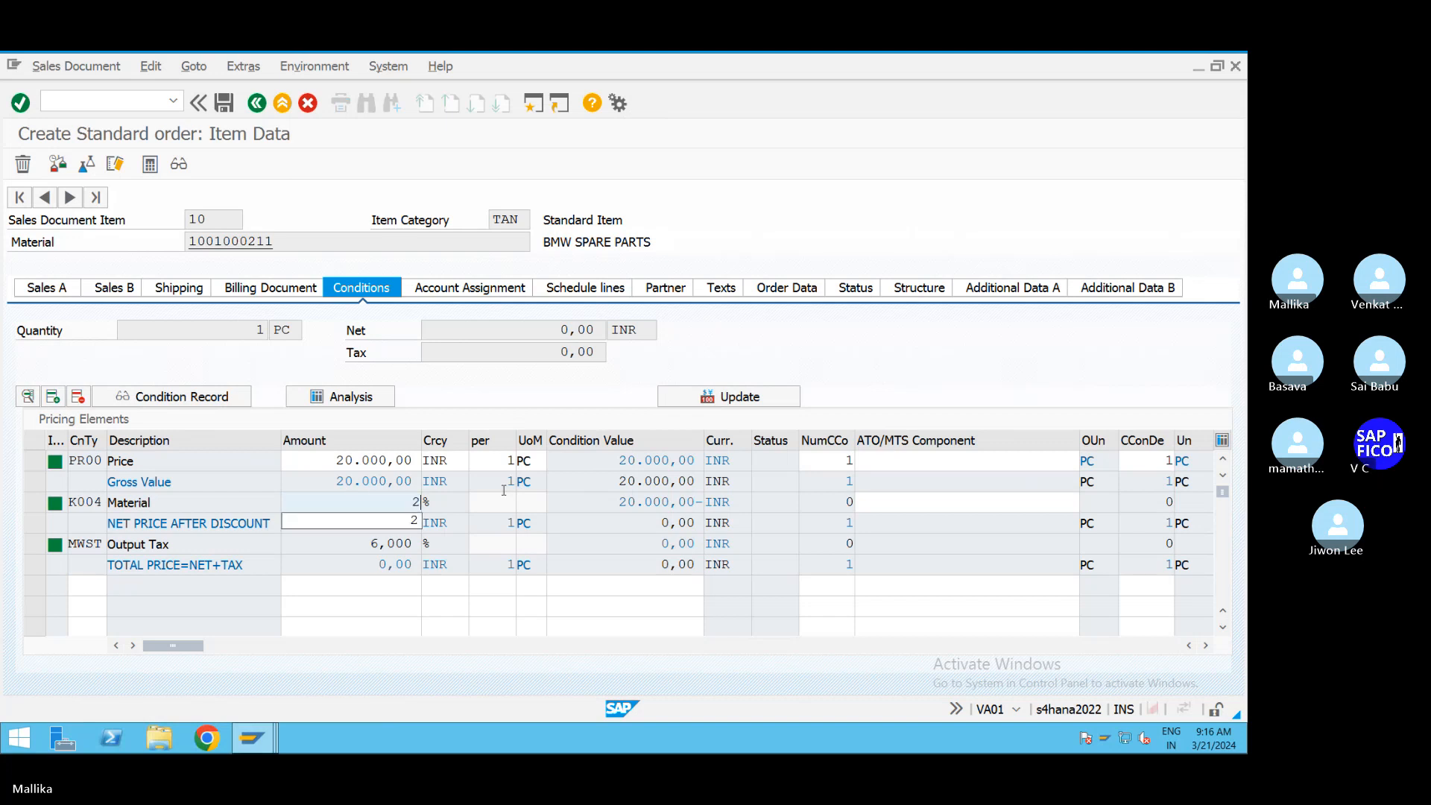
key(Return)
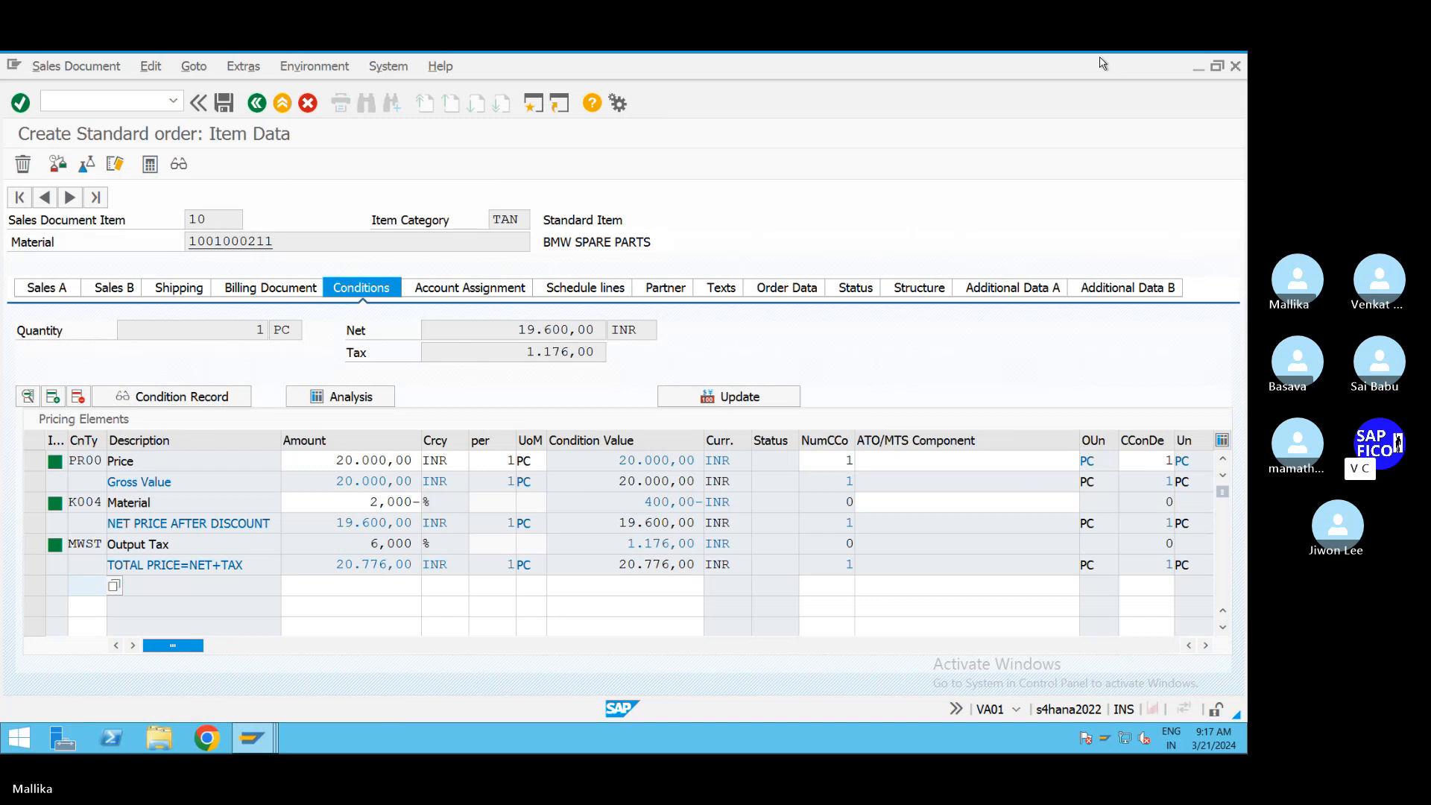
mouse_move(1076, 57)
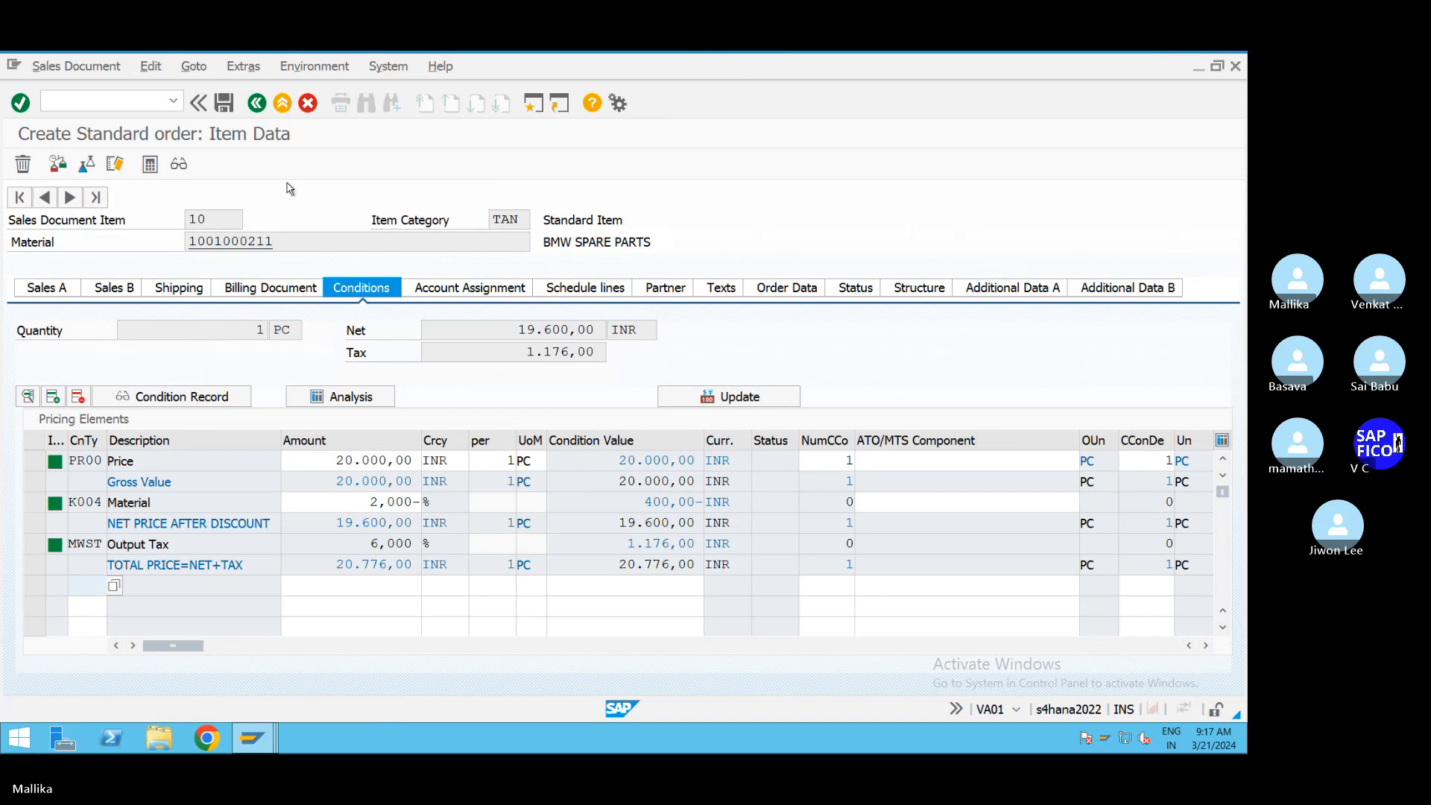
Step: Complete the missing customer reference with BMW SPARE PARTS and save the standard order
click(225, 104)
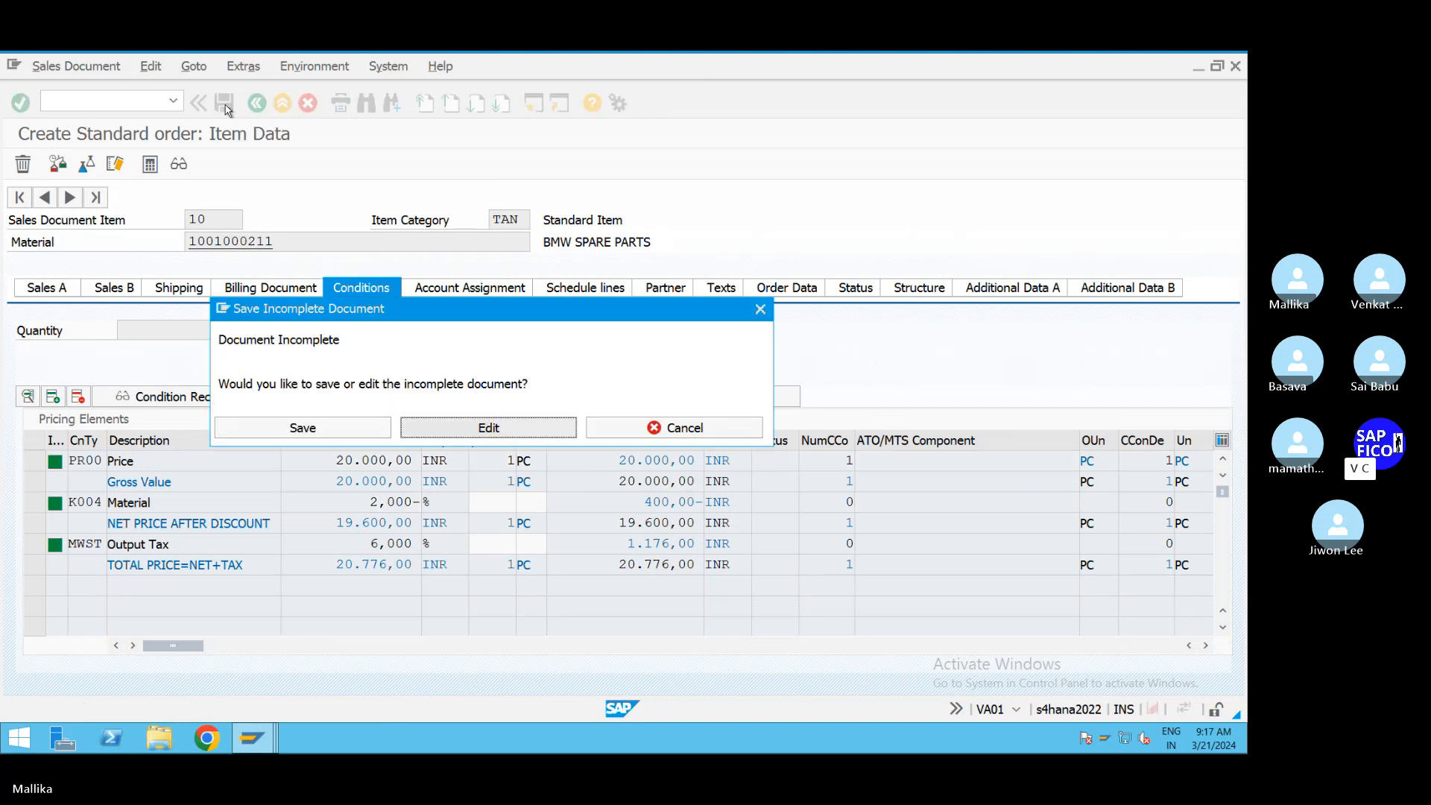
click(514, 433)
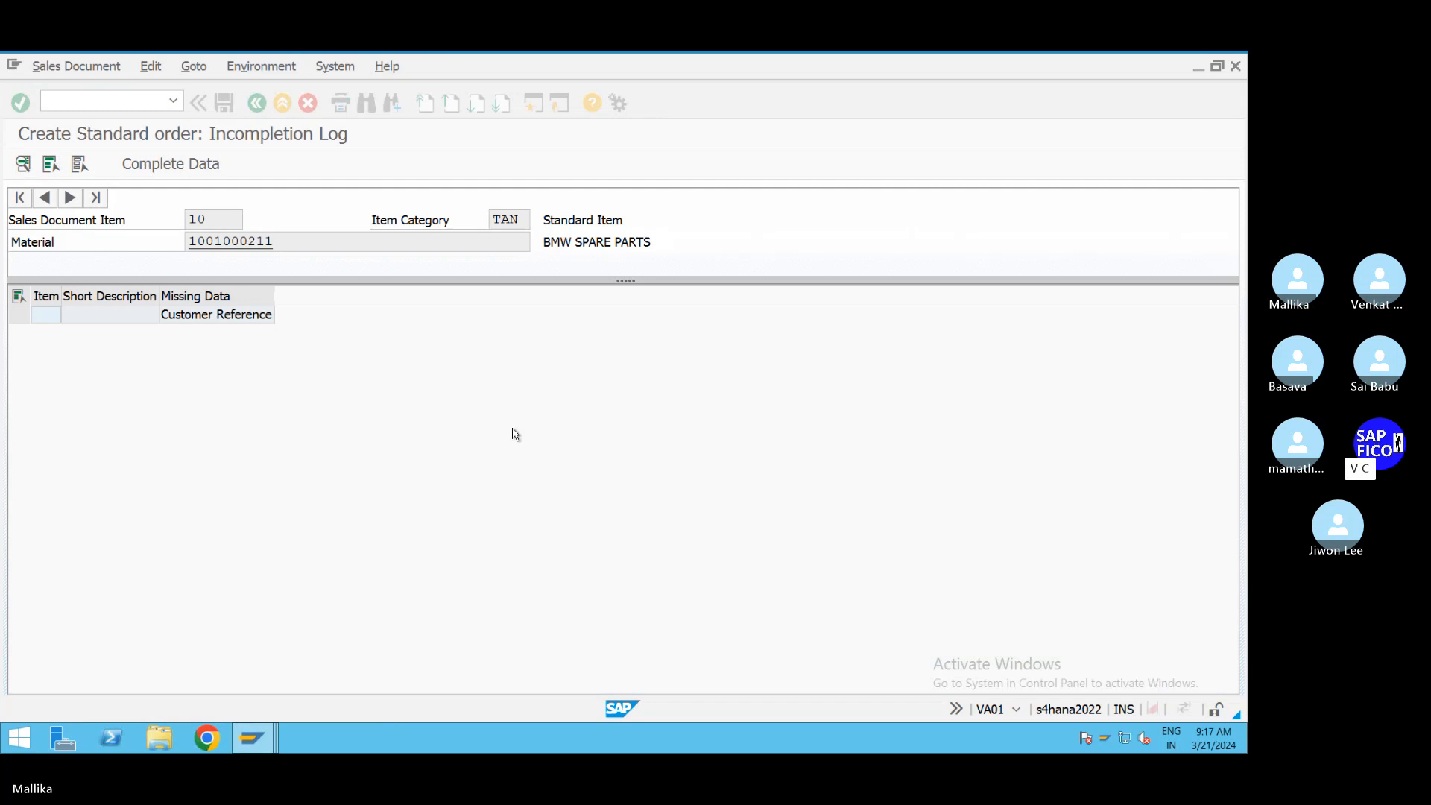
double_click(206, 317)
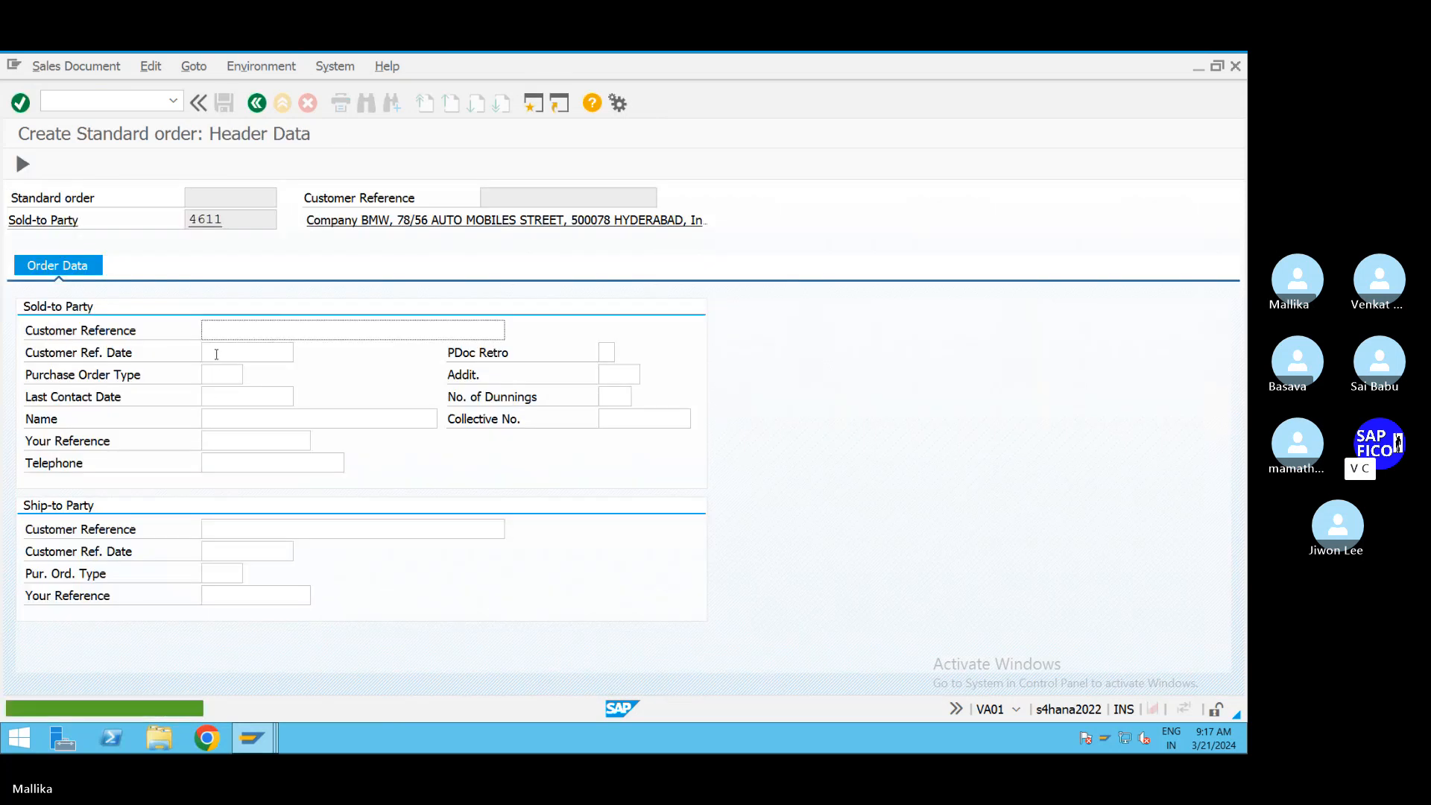
click(220, 331)
click(238, 348)
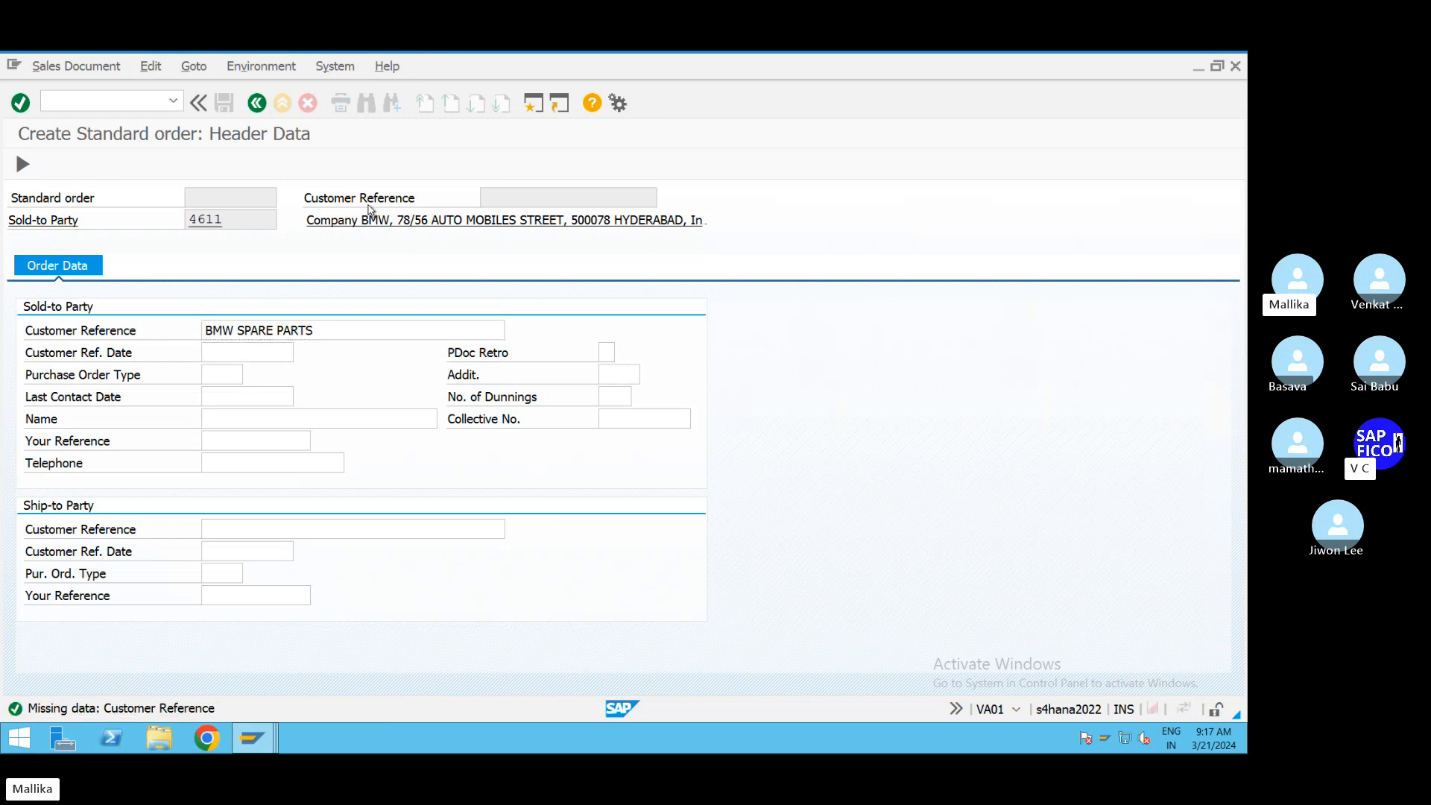
key(Return)
click(259, 106)
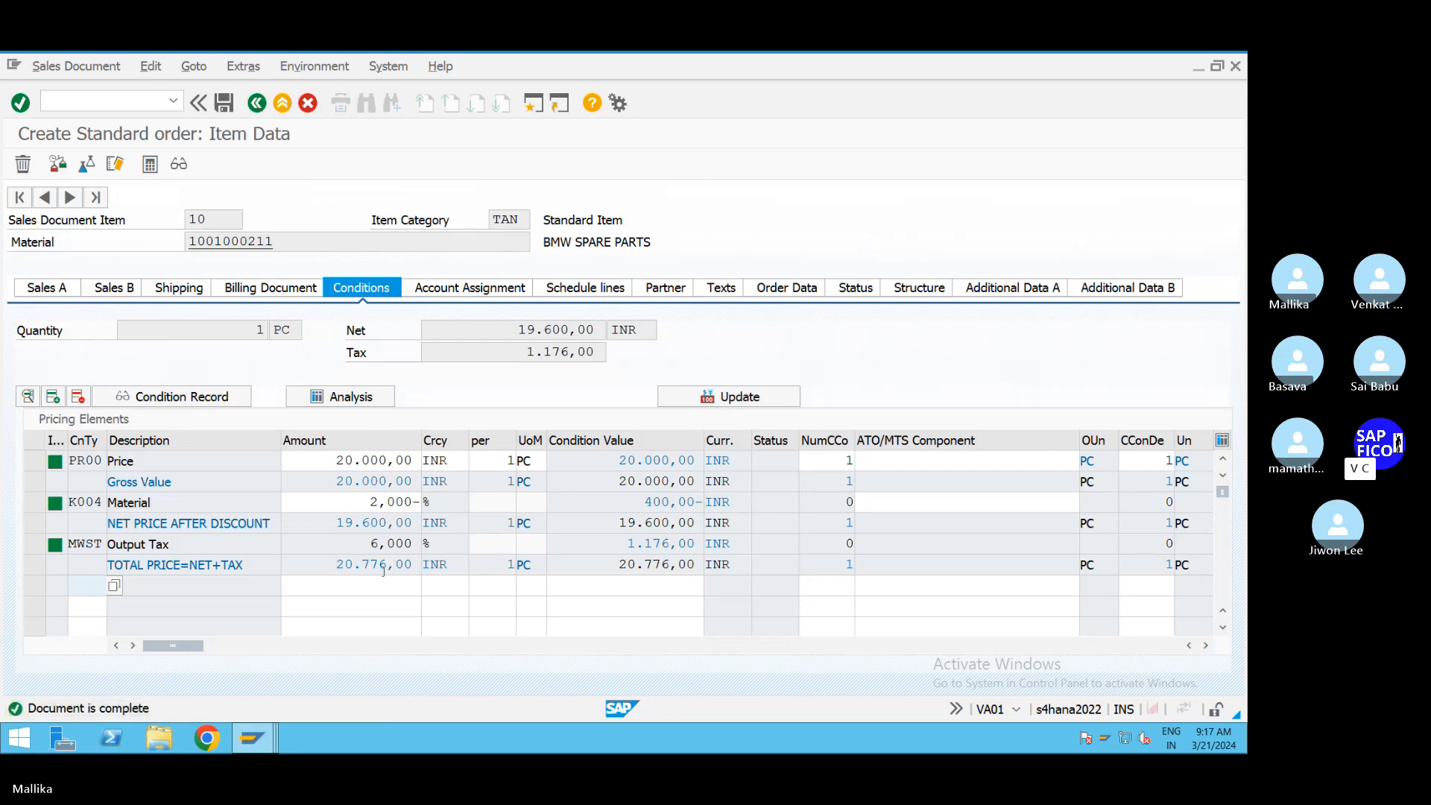
click(224, 103)
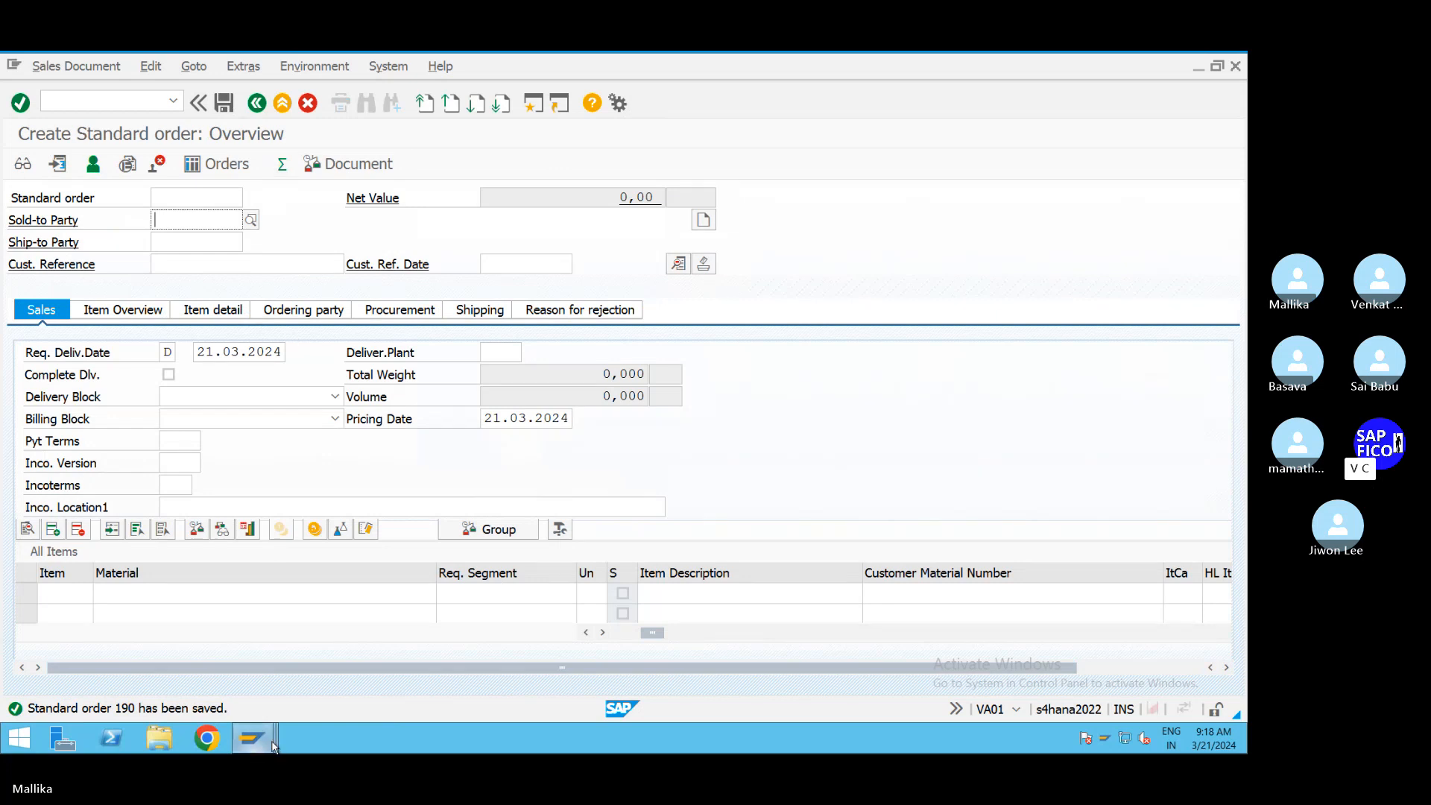
click(252, 738)
click(328, 673)
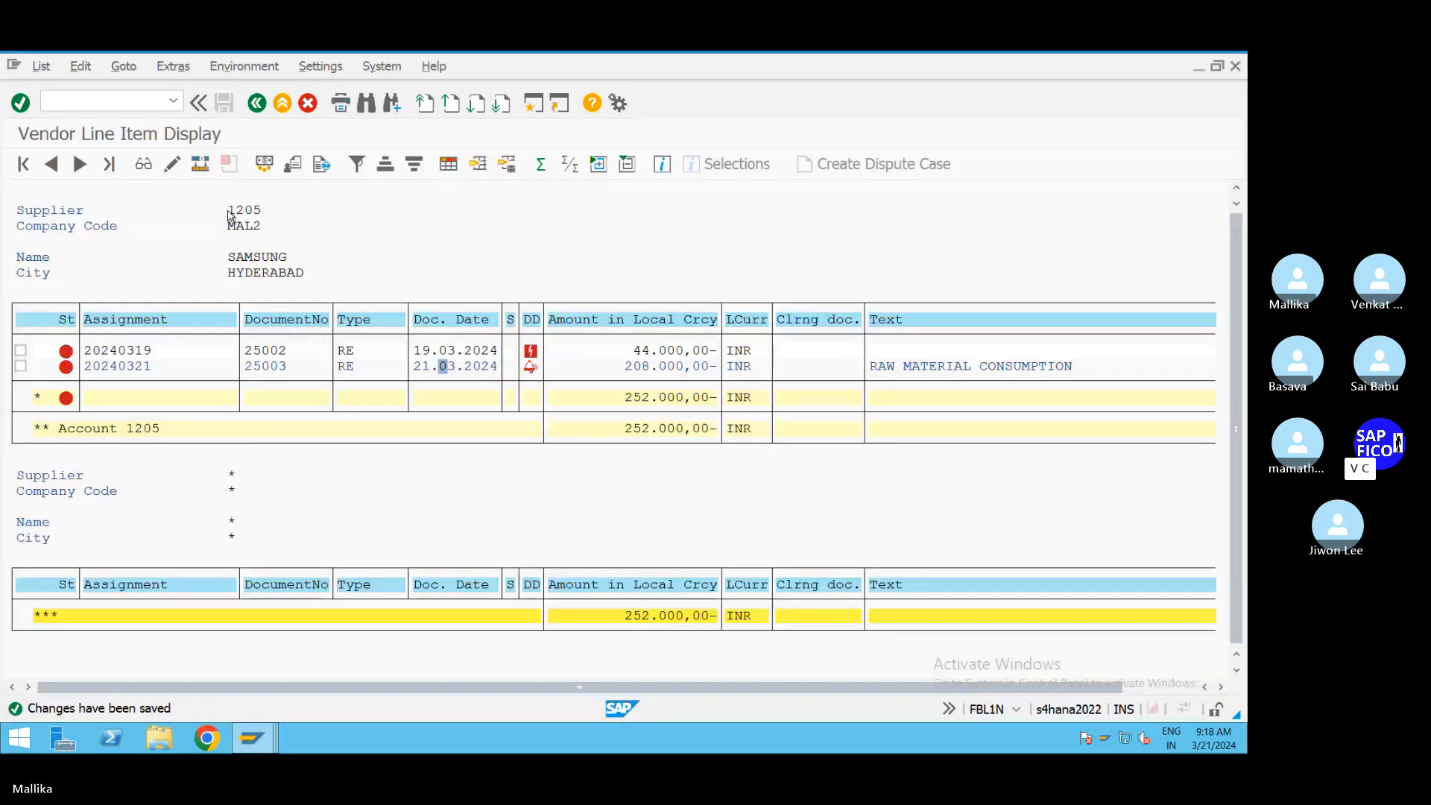
click(172, 100)
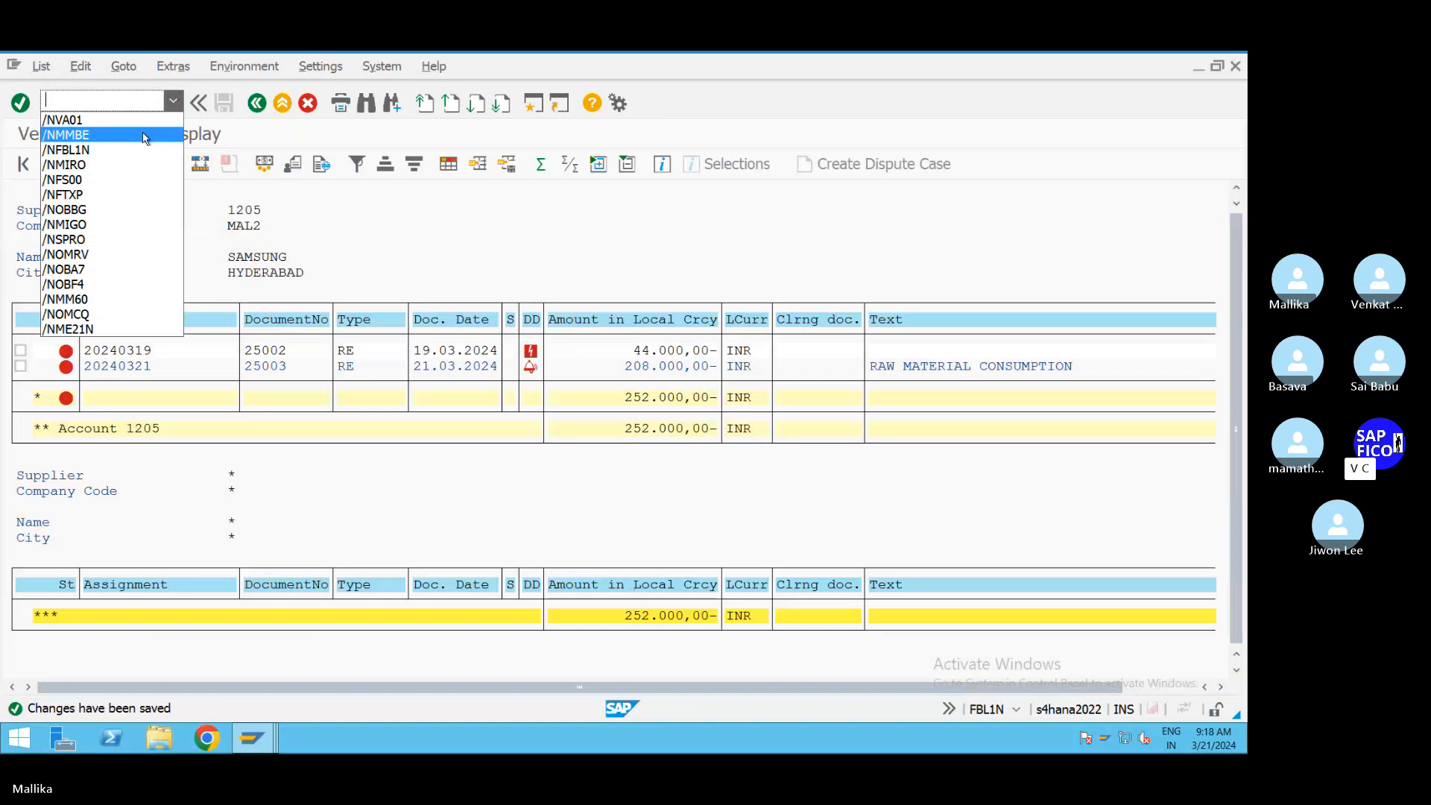
click(145, 135)
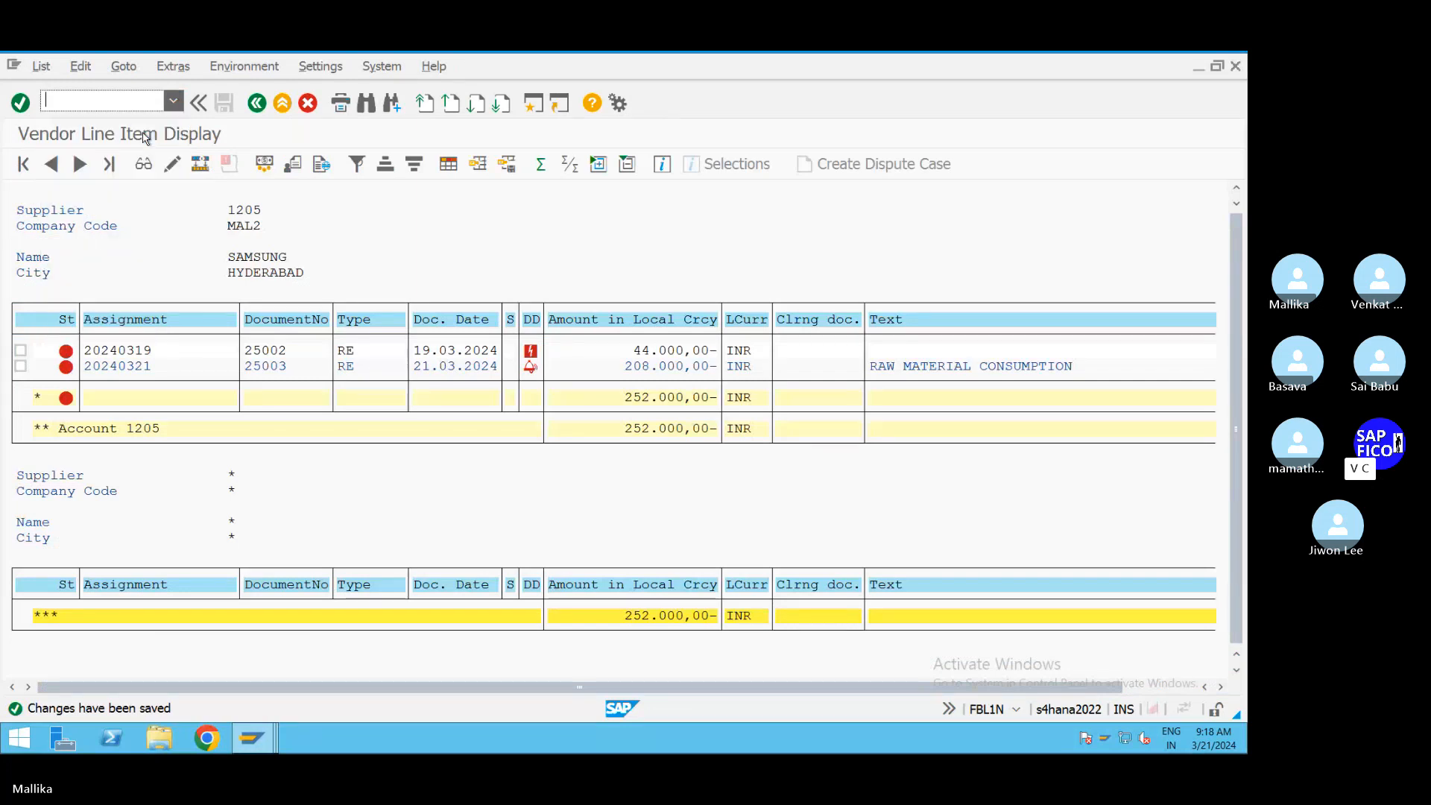
key(Return)
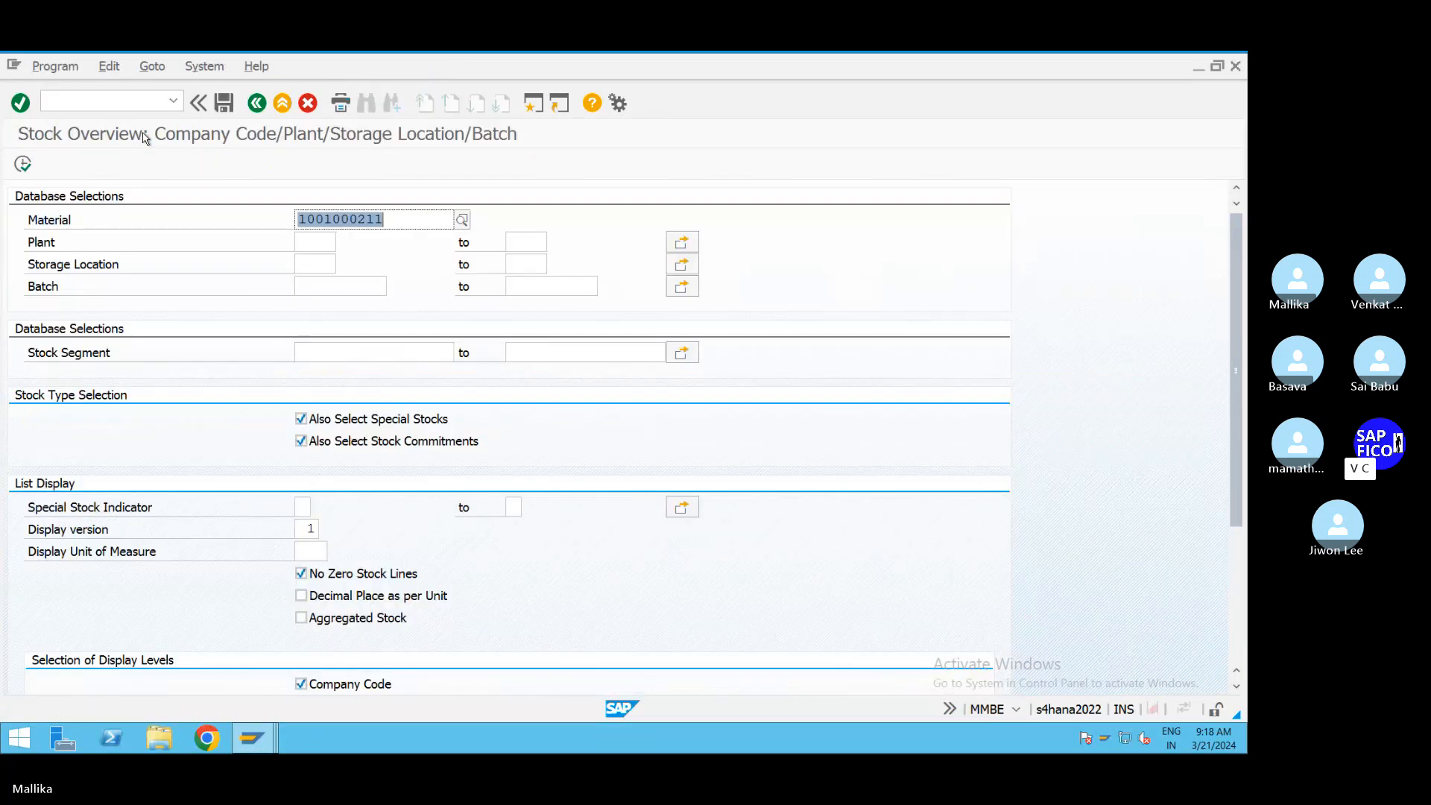
click(30, 166)
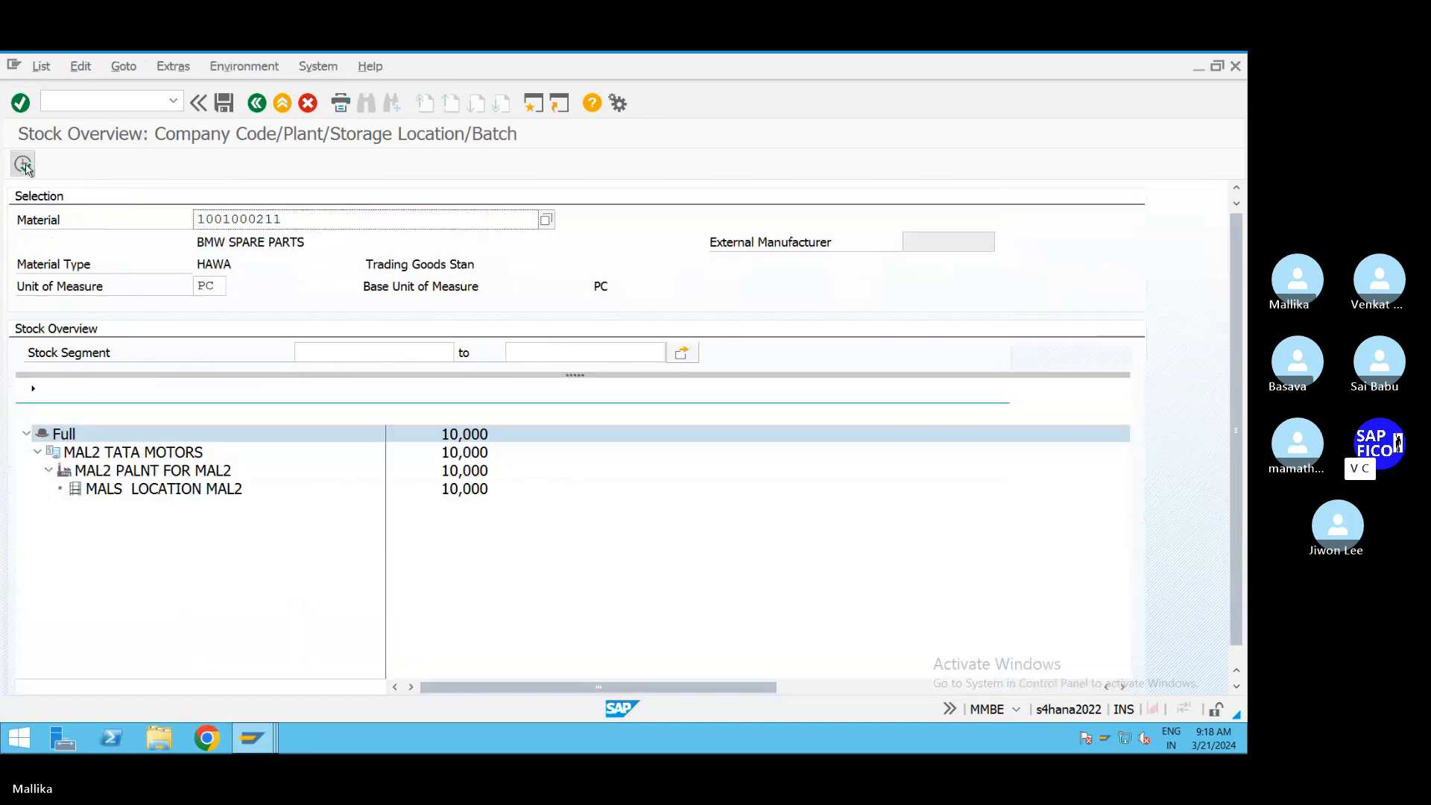
Step: Create an outbound delivery in VL01N for the saved sales order with shipping point MASP and selection date 22.03.2024
click(75, 101)
text(/)
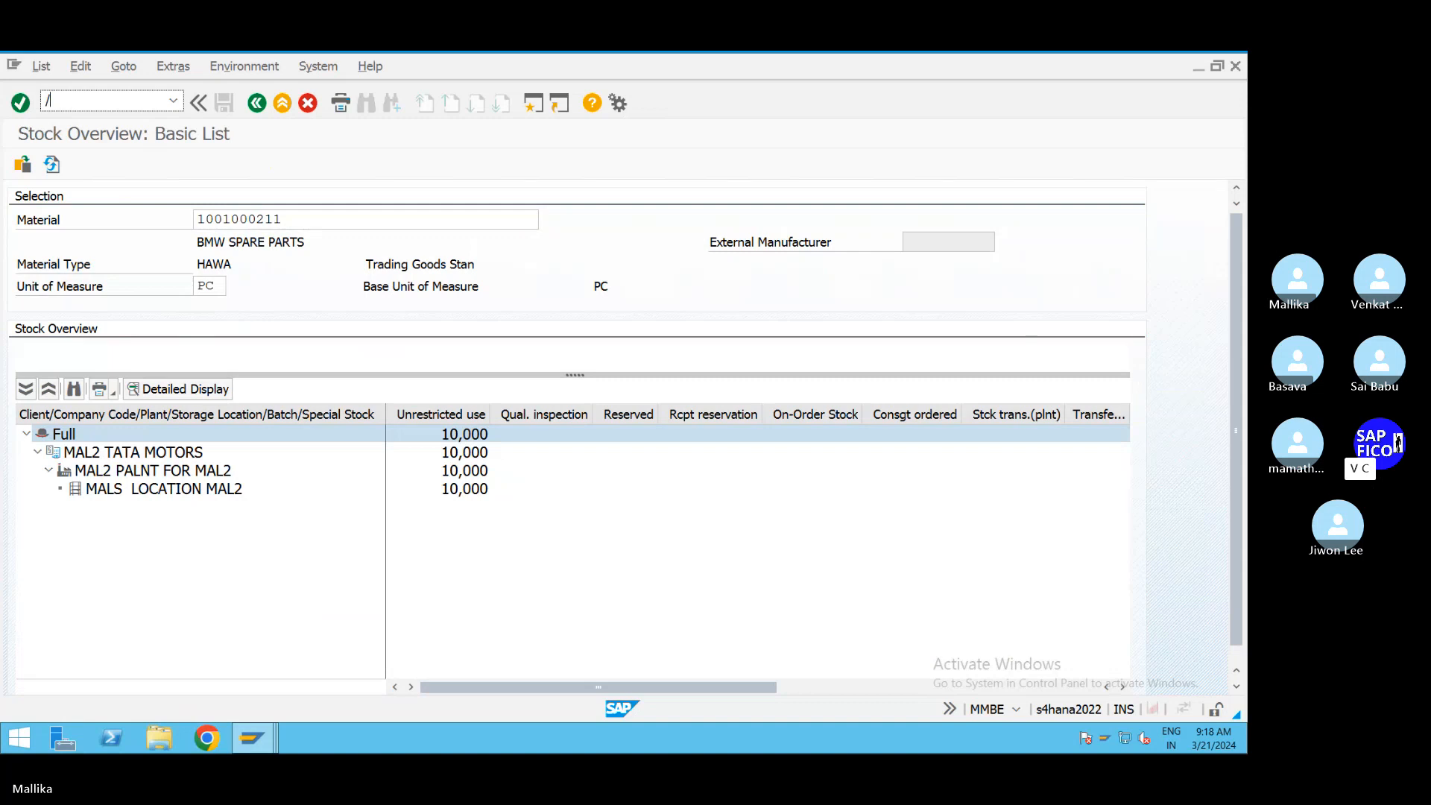
text(NVL01N)
key(Return)
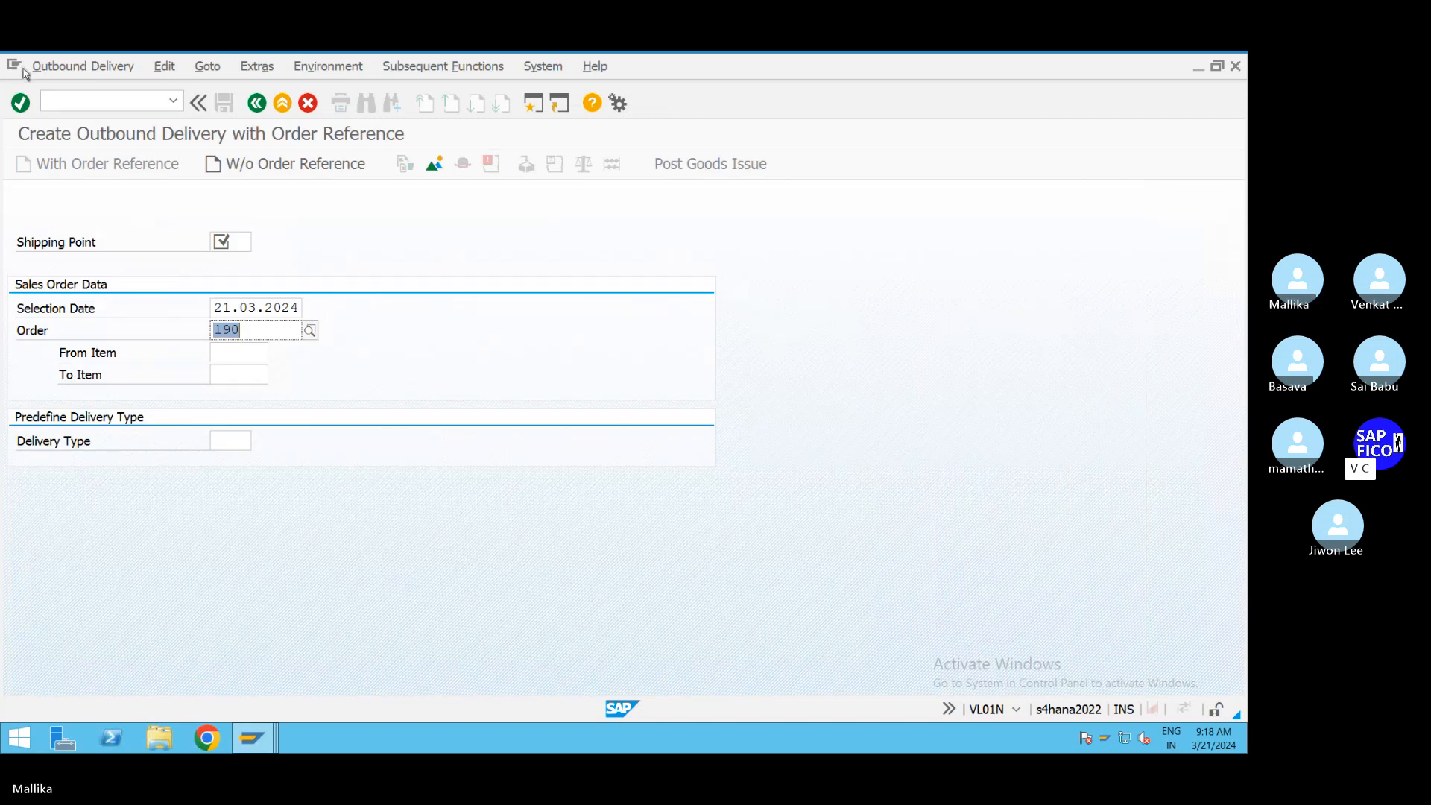
click(224, 242)
click(236, 261)
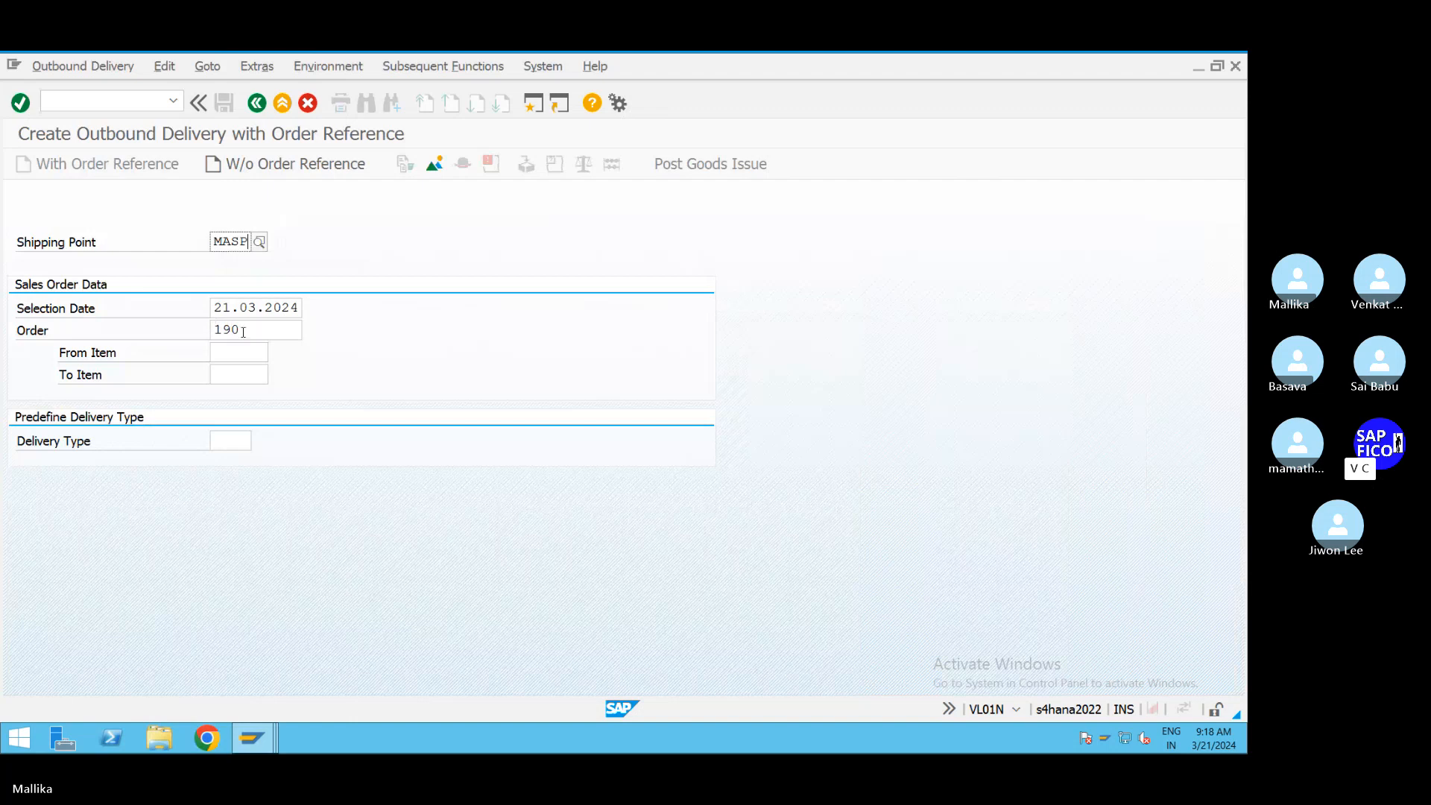
click(231, 307)
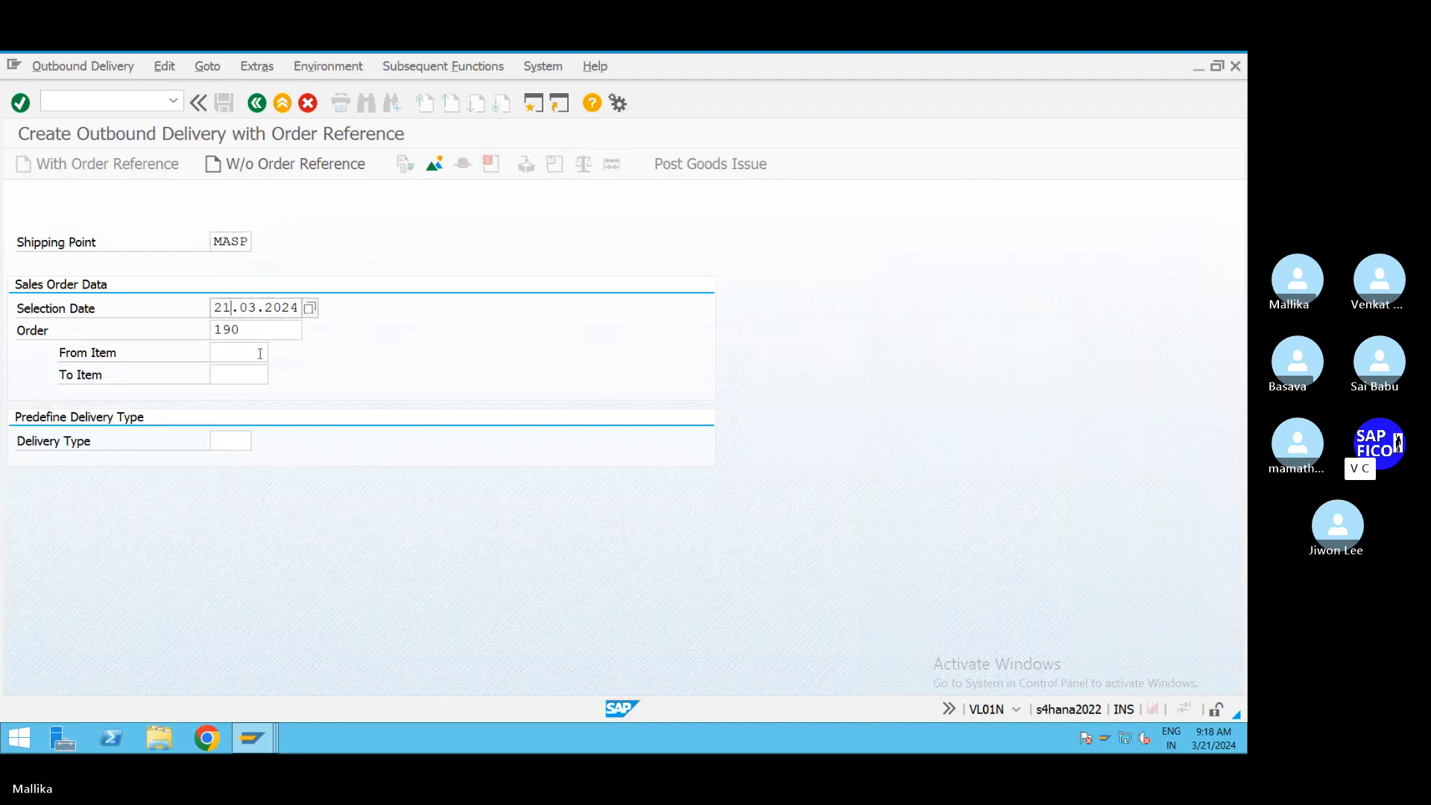
key(BackSpace)
text(2)
key(Return)
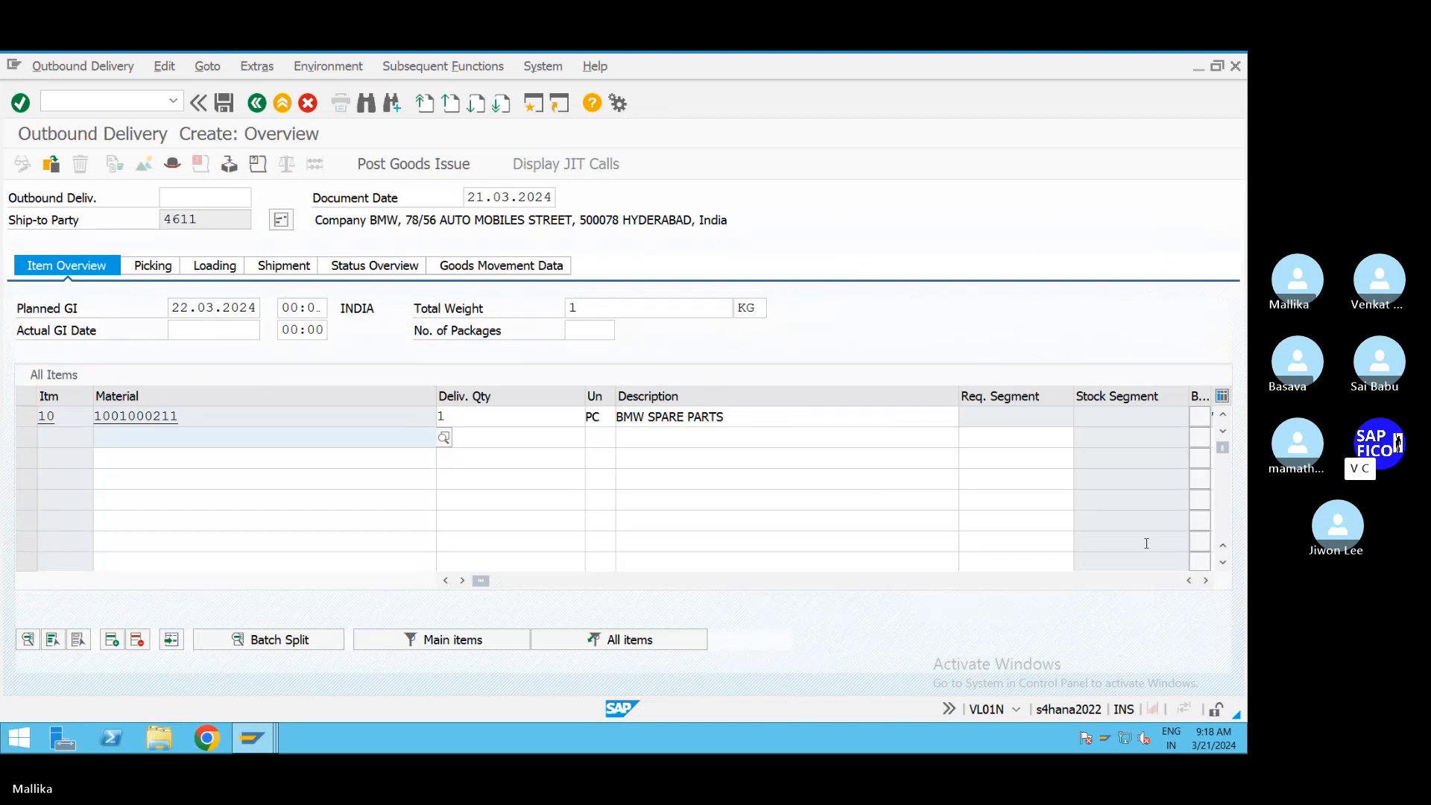
click(1205, 580)
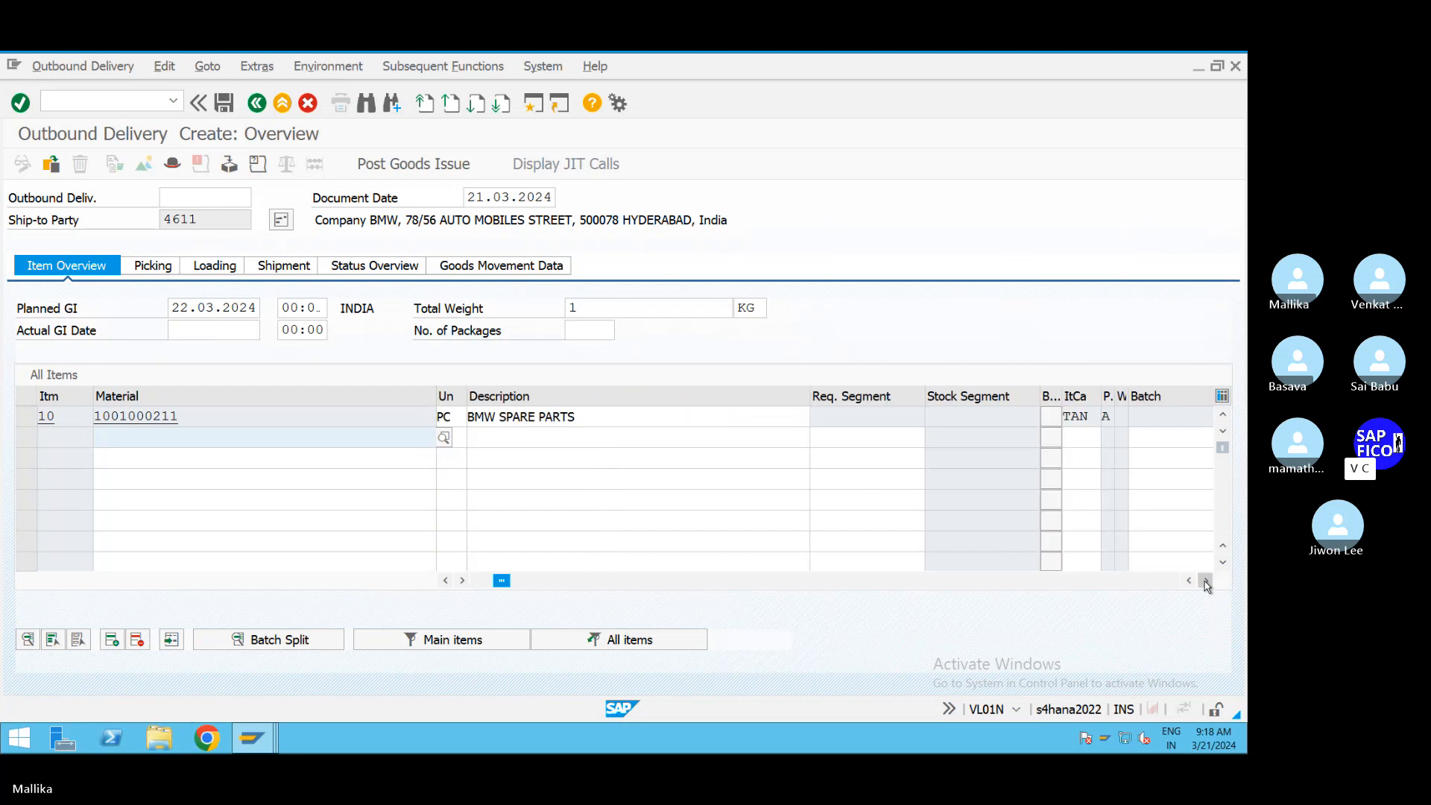
Step: Set the storage location of item 10 to MALS in the outbound delivery's picking data
click(1206, 580)
click(1206, 581)
click(1206, 581)
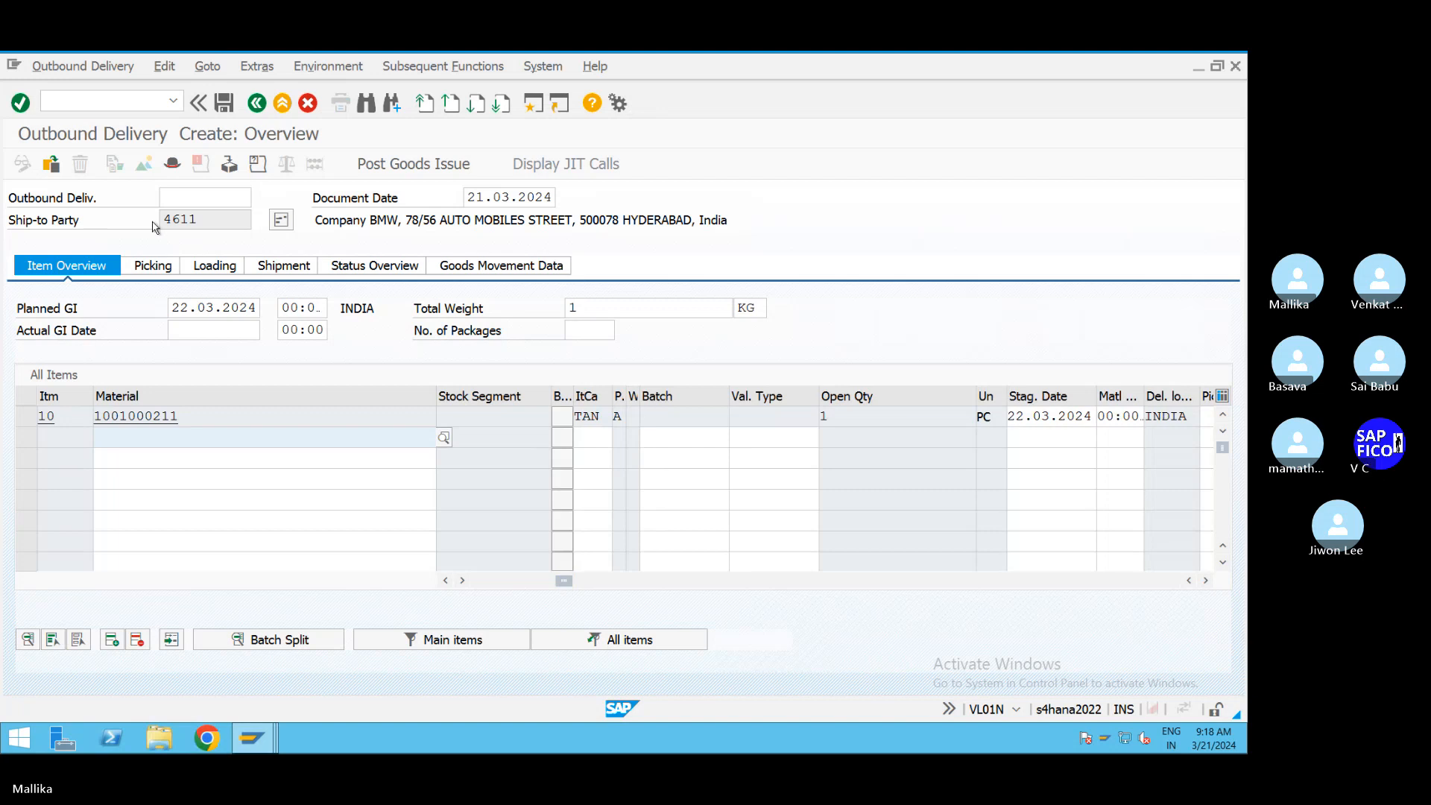
click(154, 266)
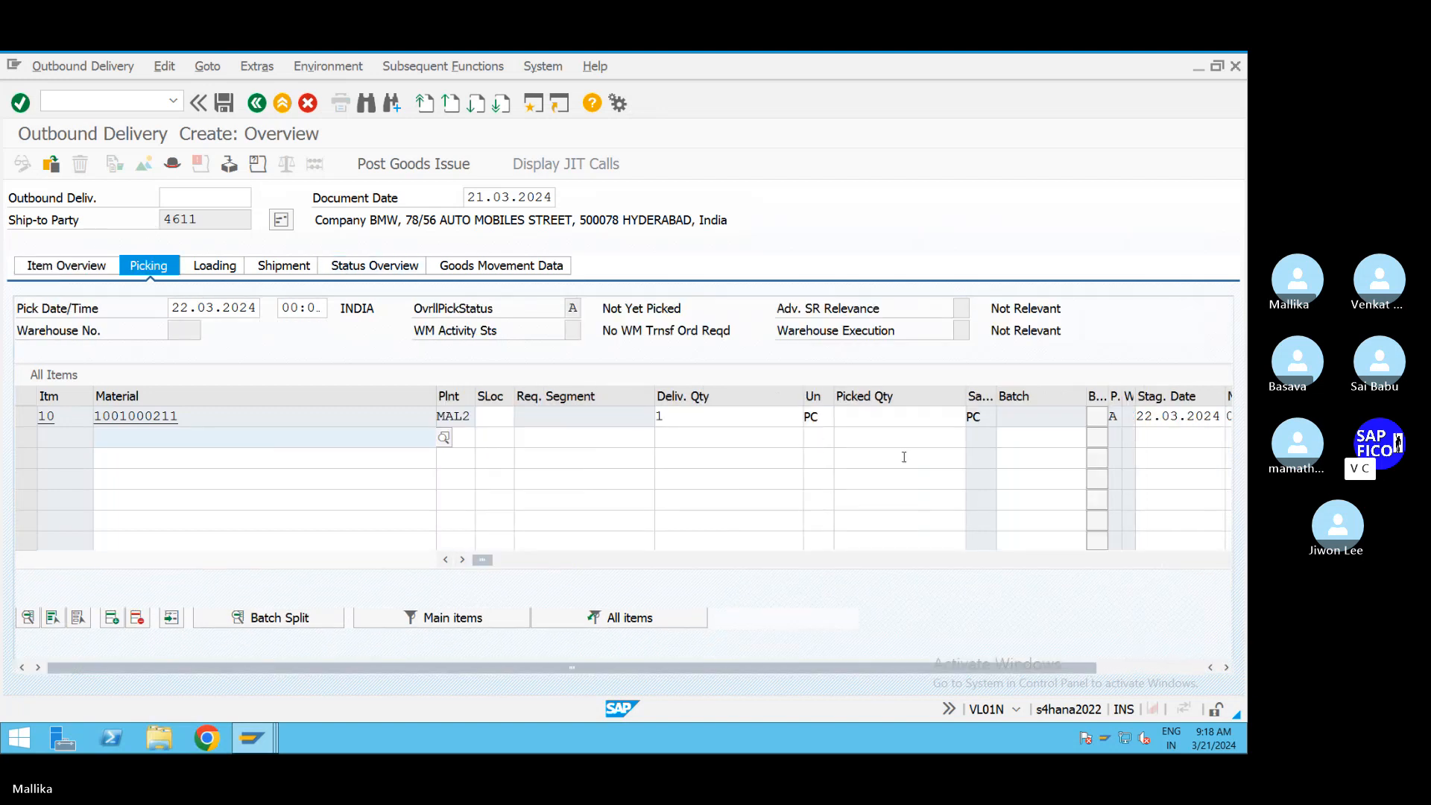
click(1018, 498)
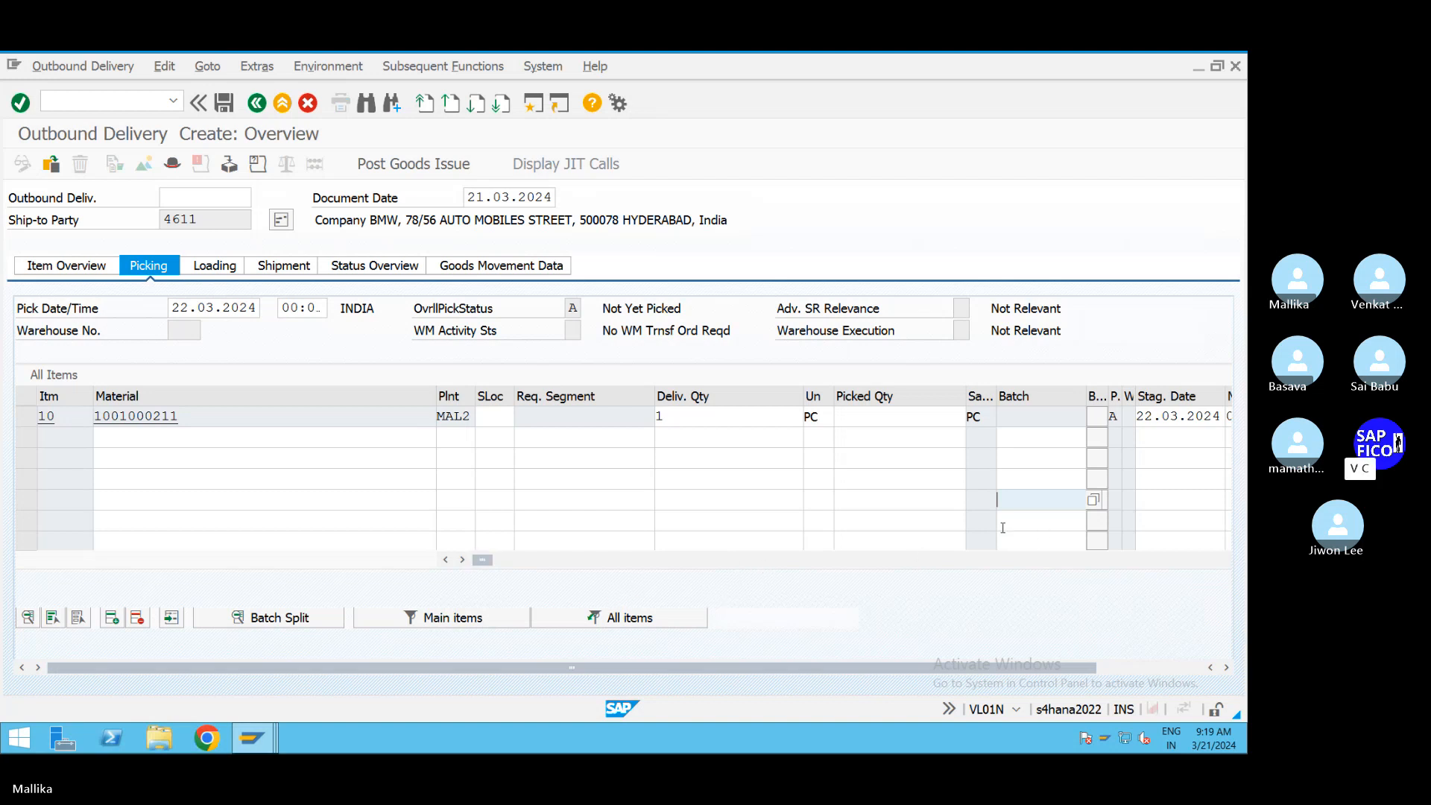
click(502, 421)
text(M)
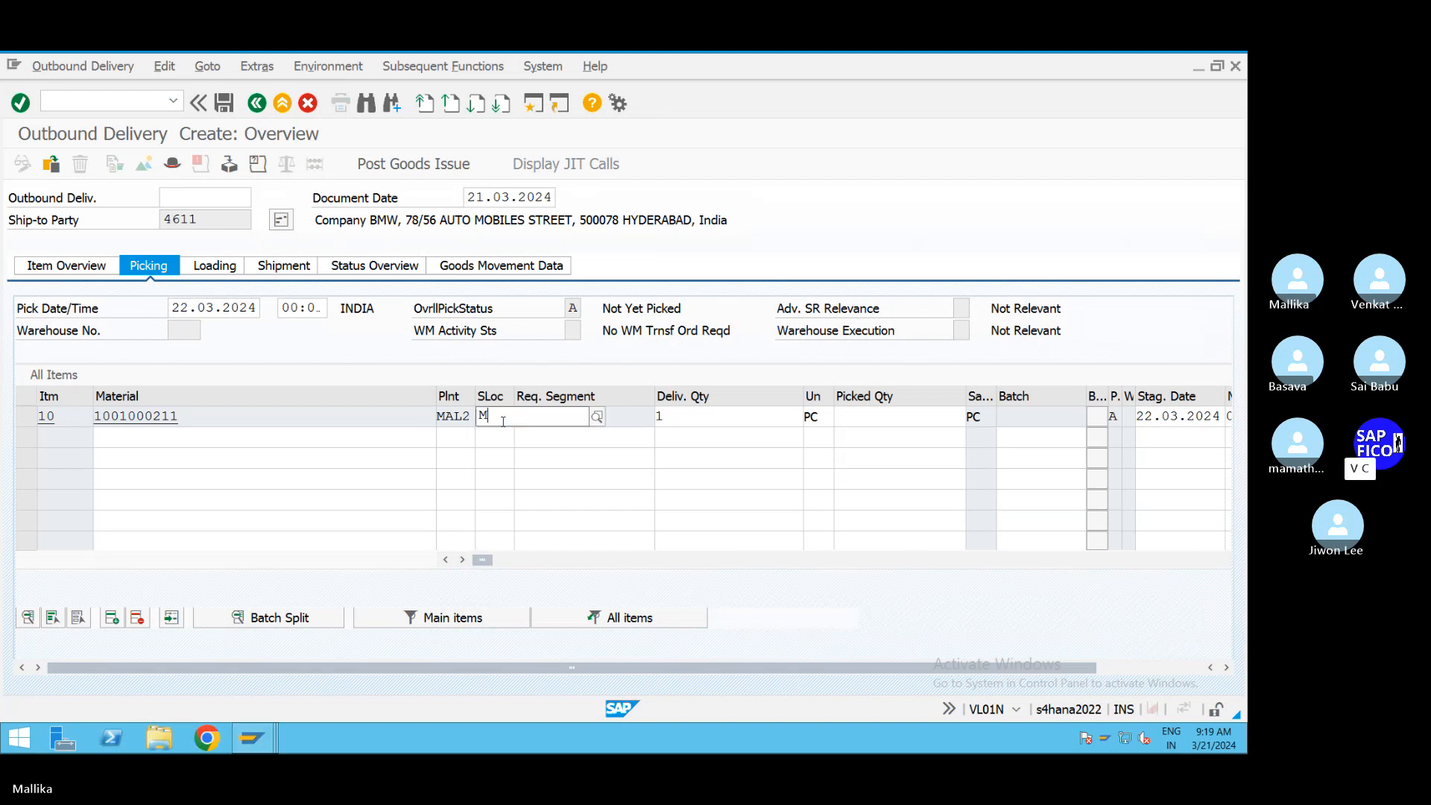
click(508, 452)
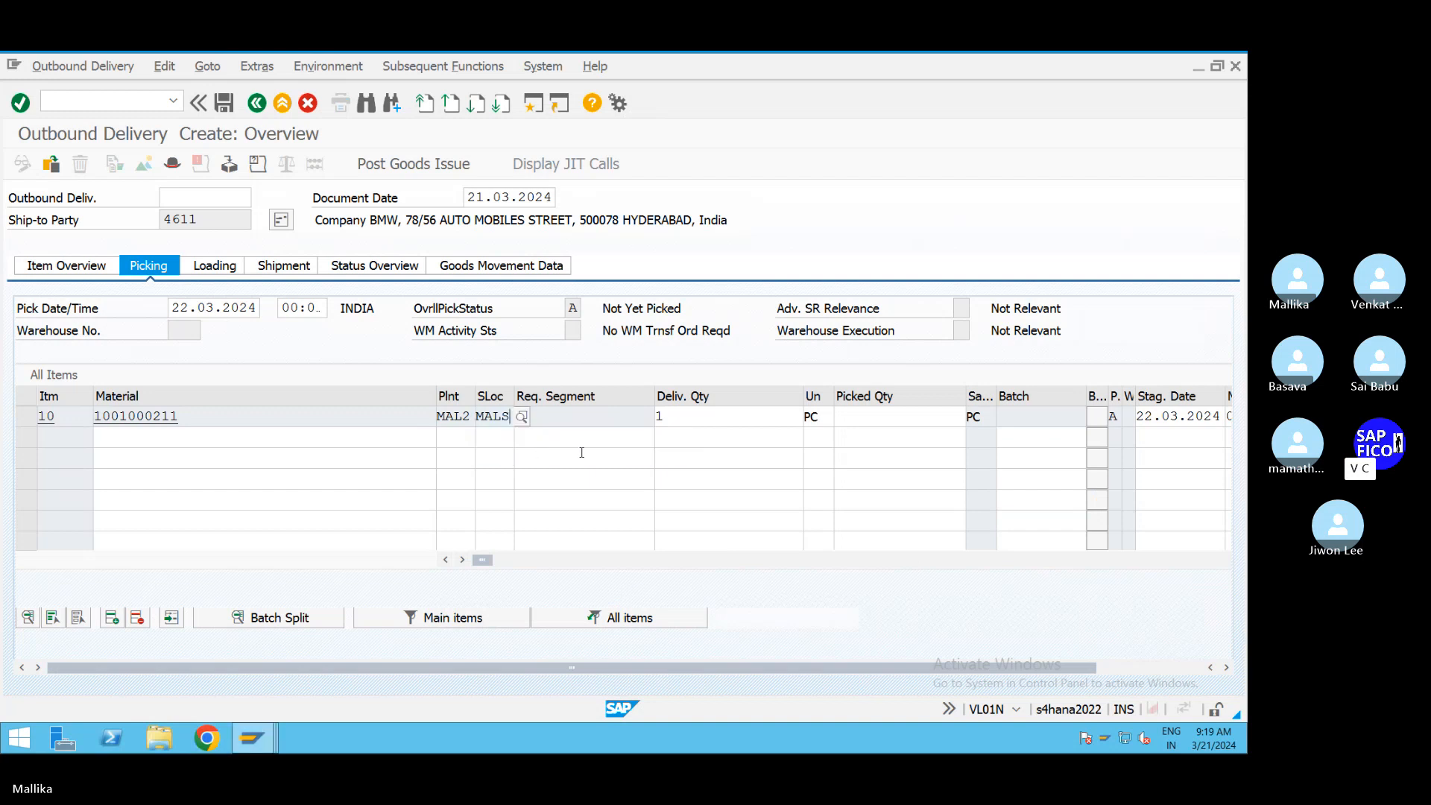
Step: Set the picked quantity of item 10 to 1 and post the goods issue for the outbound delivery
click(692, 419)
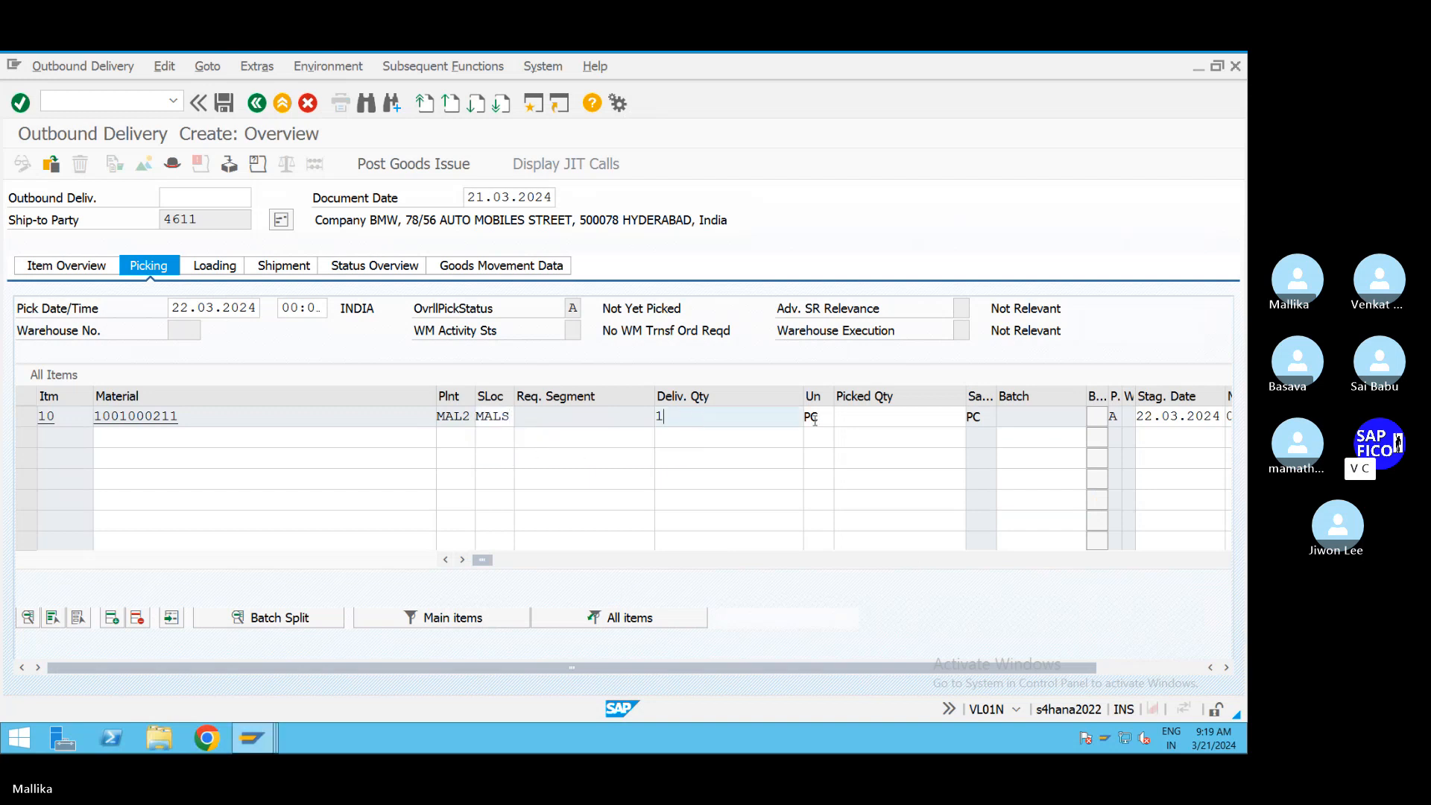
click(935, 418)
text(1)
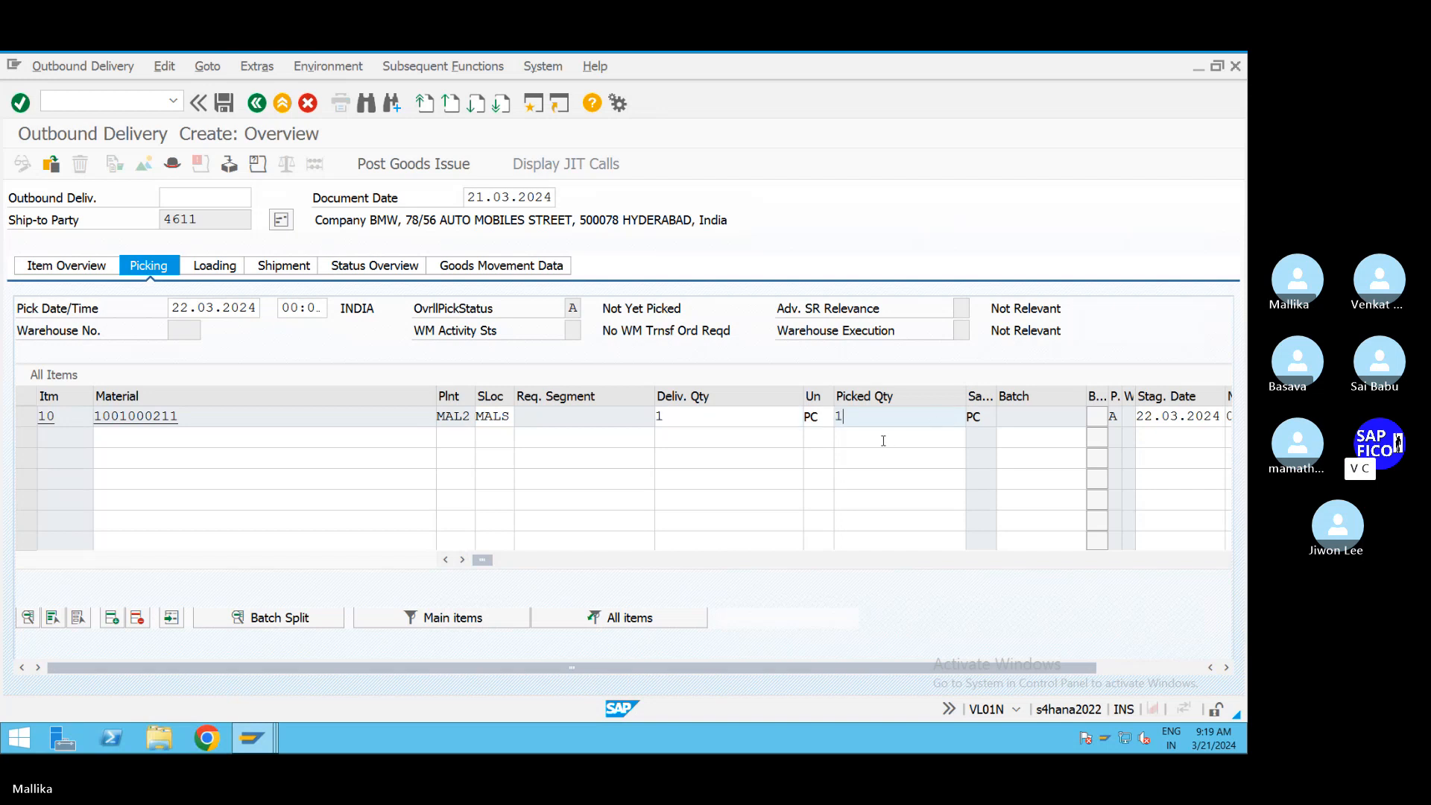
key(Return)
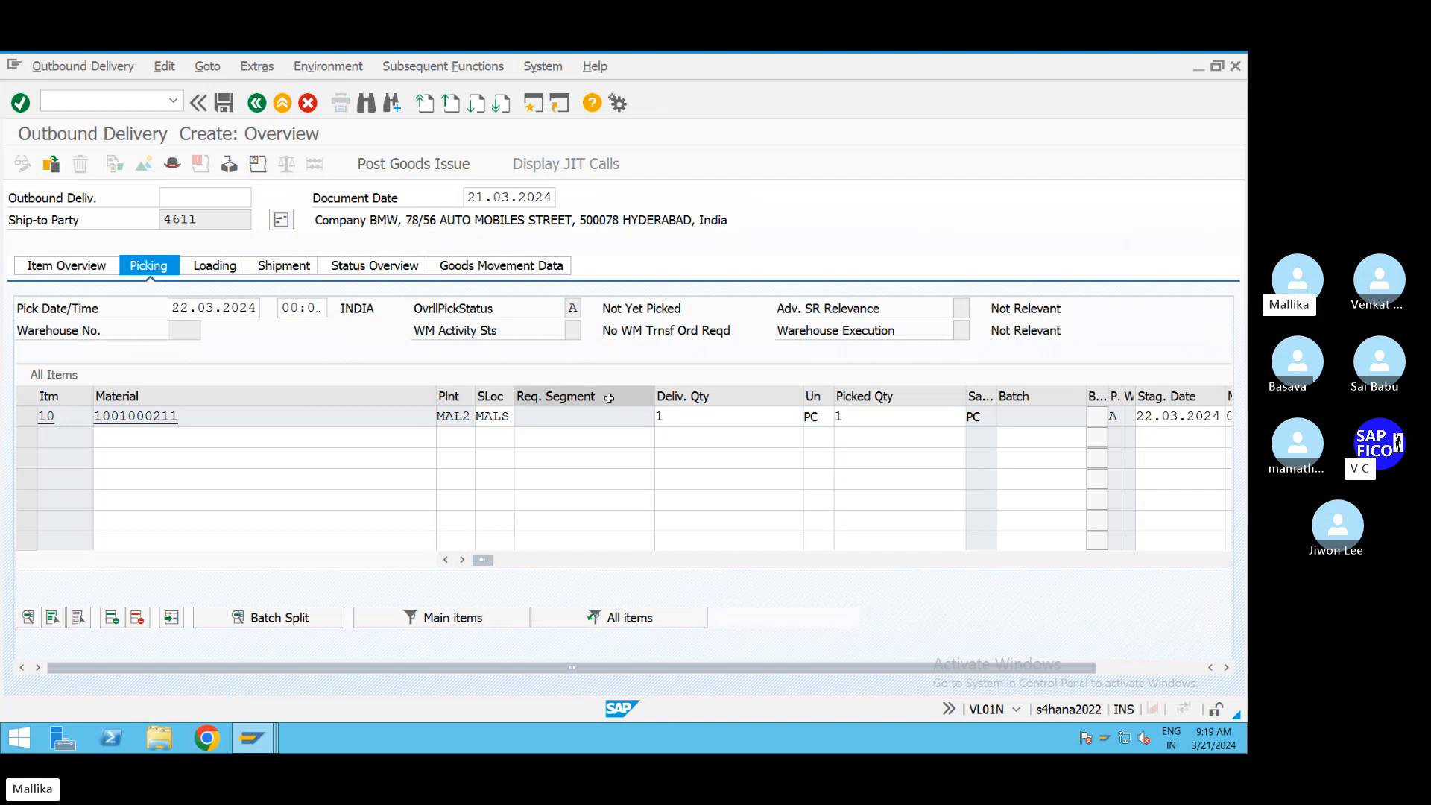
click(430, 169)
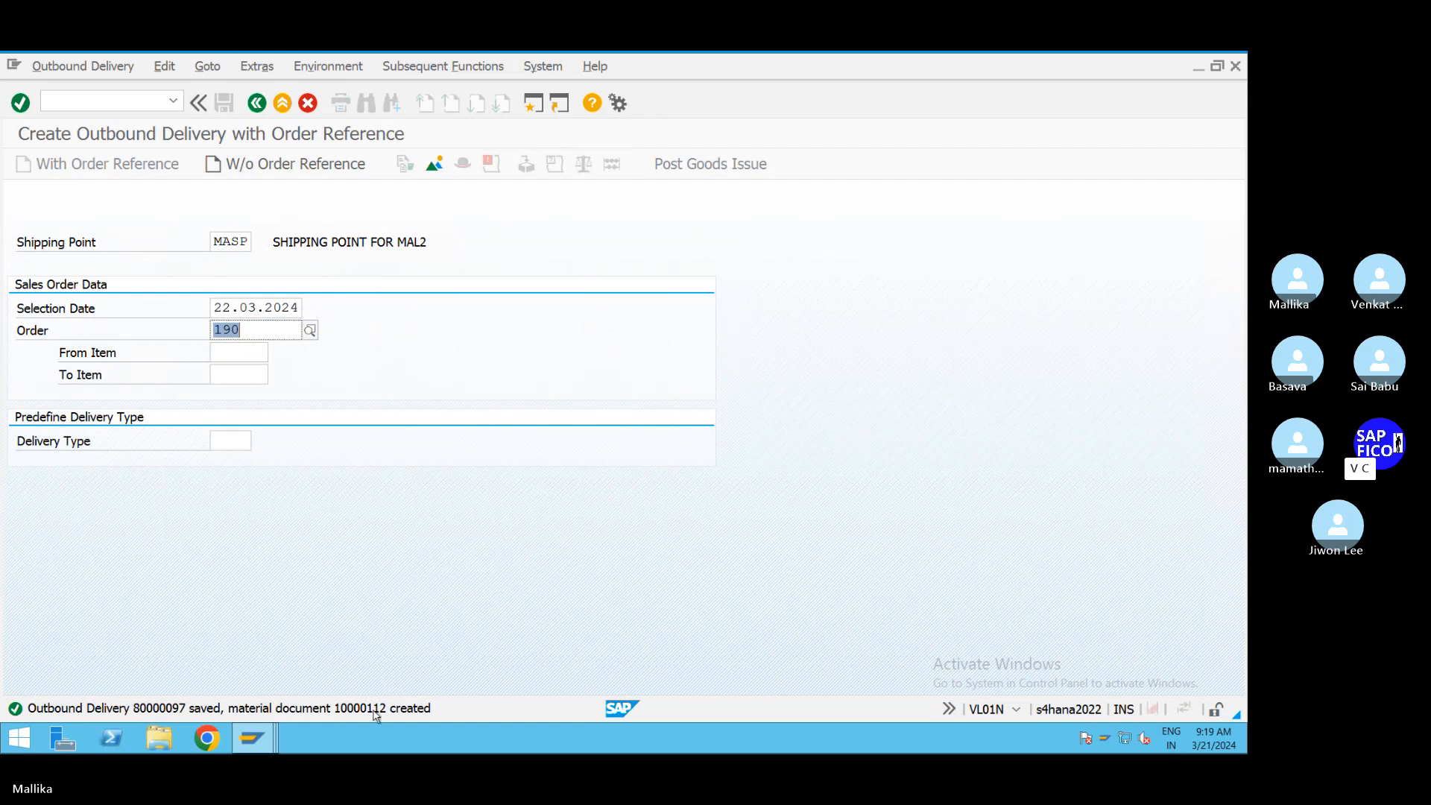
Step: Switch to the session with the standard order and start transaction VF01 there
click(275, 737)
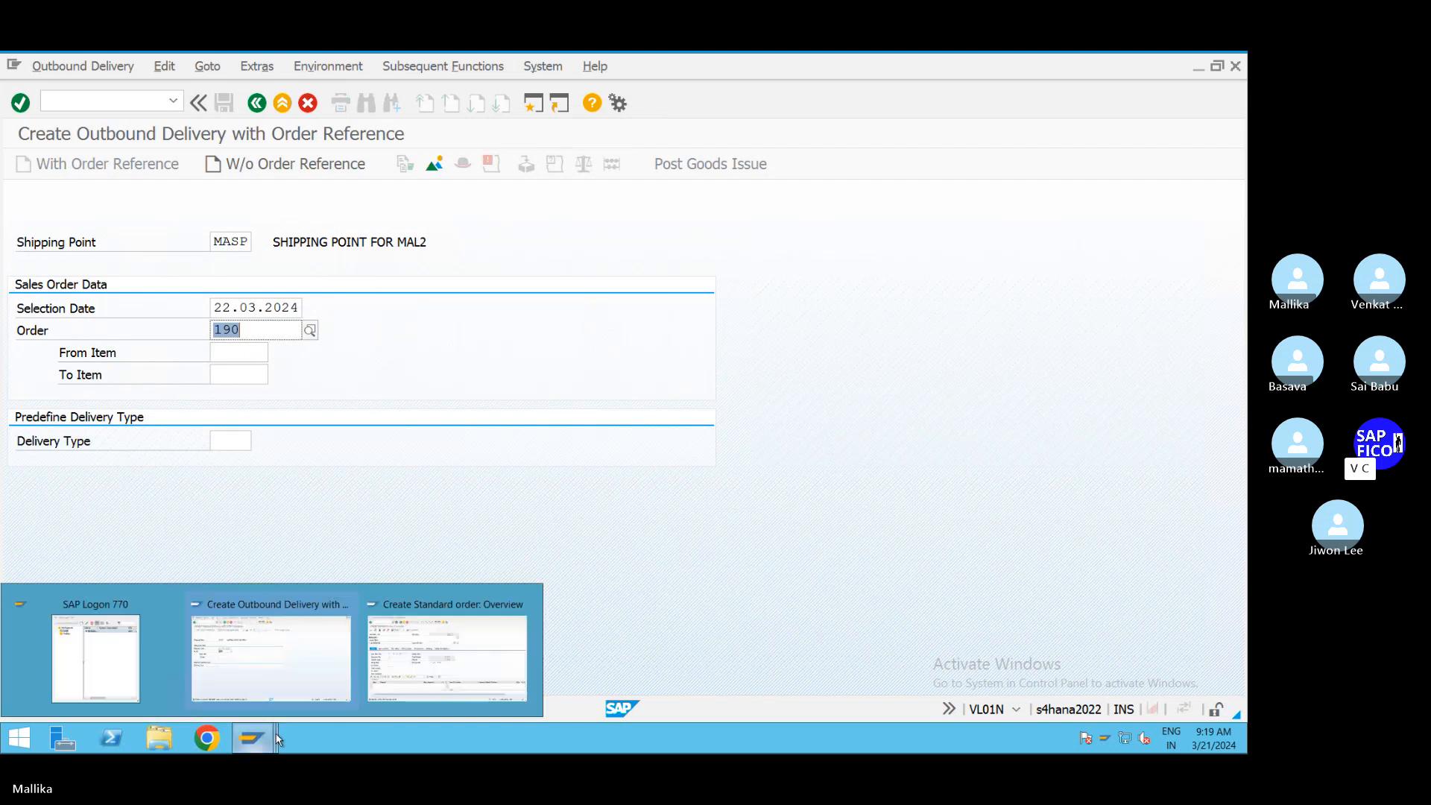
click(301, 675)
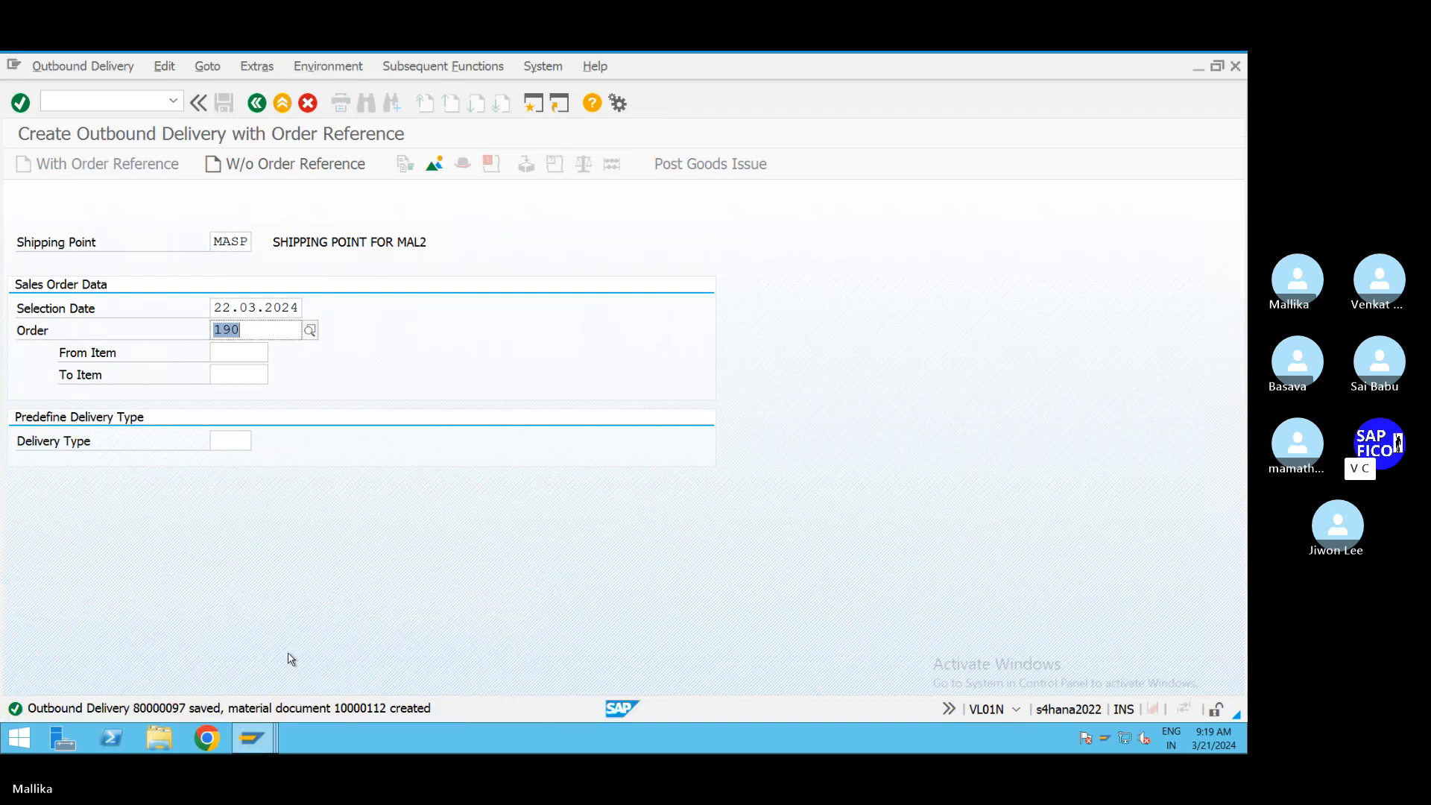
click(253, 738)
click(447, 656)
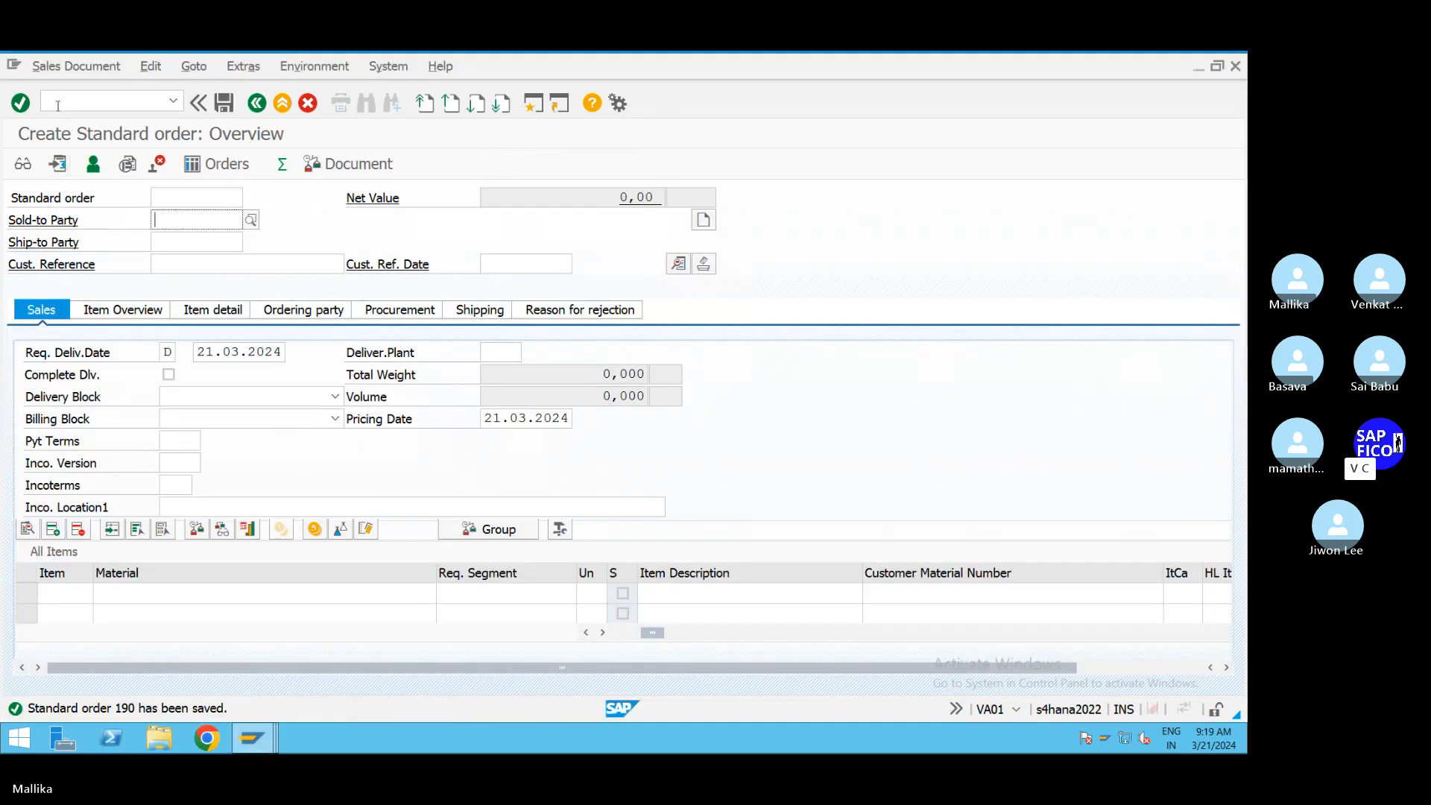
click(89, 102)
text(/NVF01)
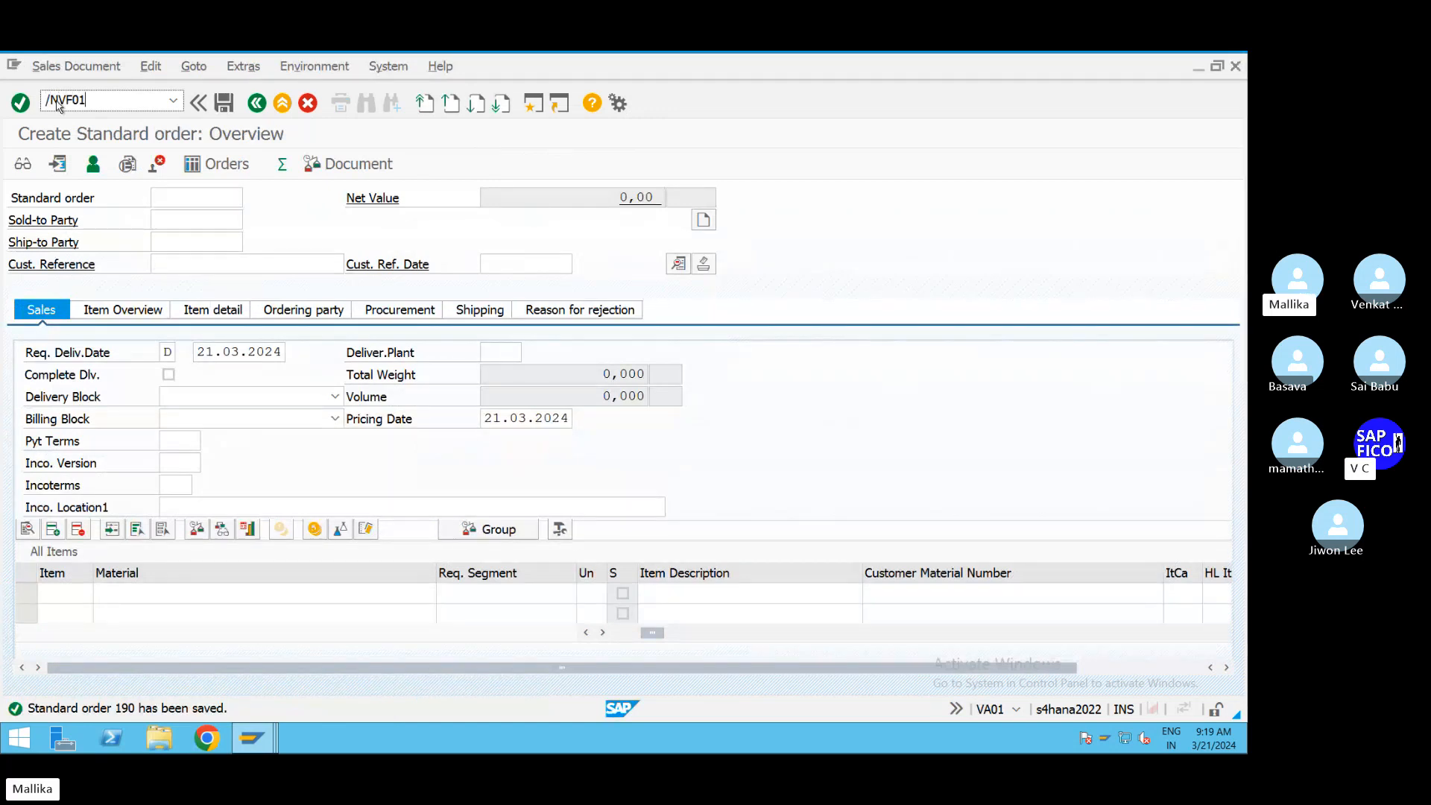
key(Return)
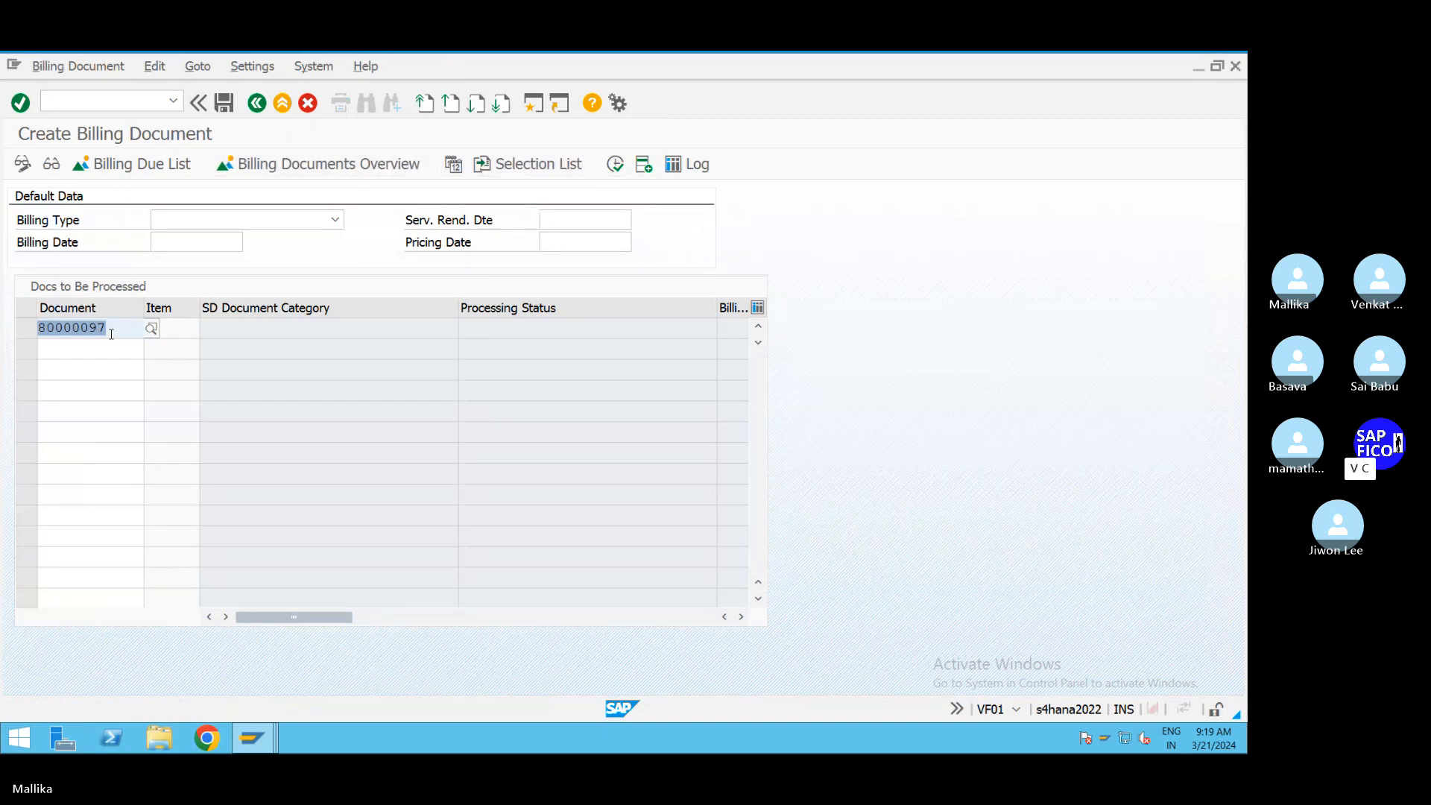
Step: Create the invoice for the proposed outbound delivery and save it, accepting the warnings
key(Return)
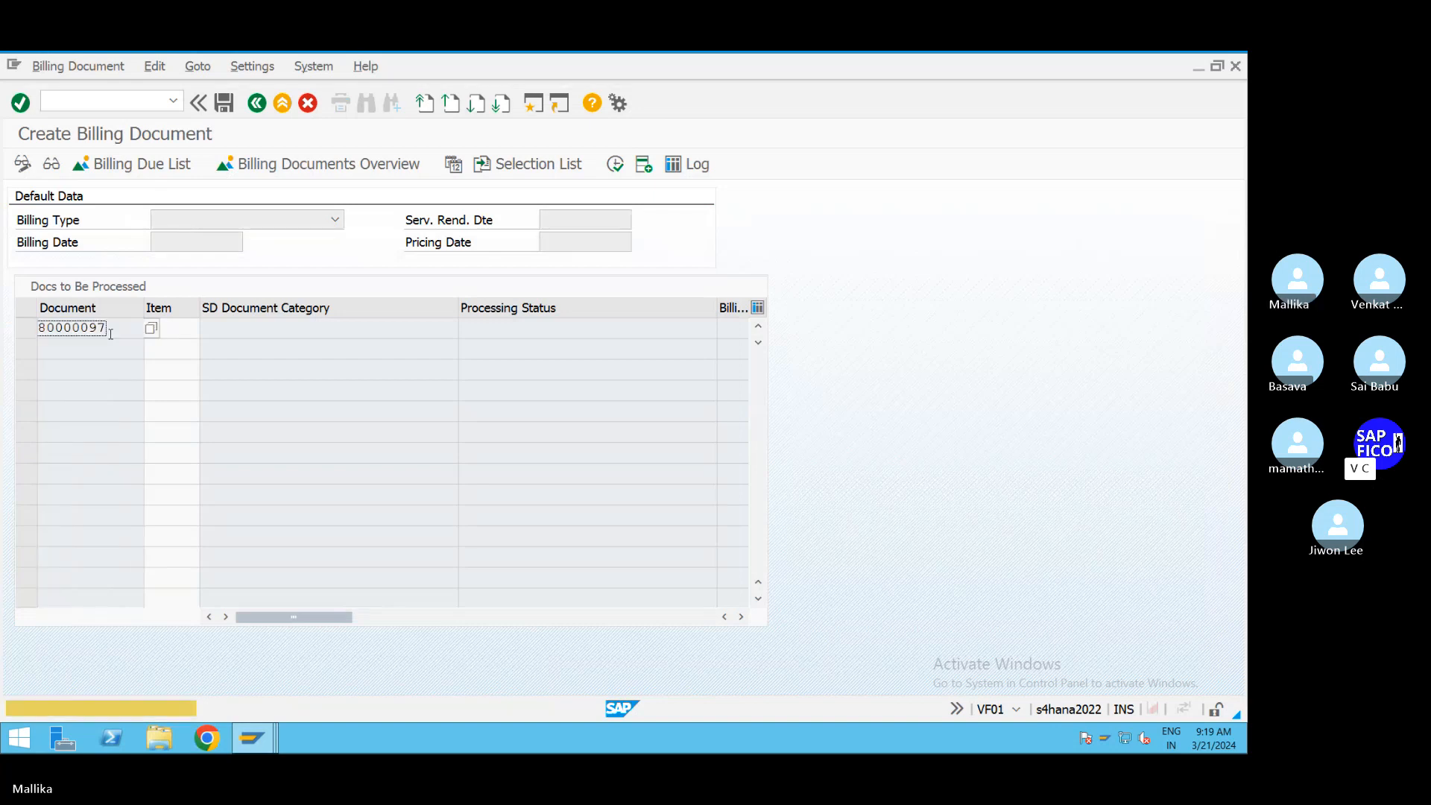
key(Return)
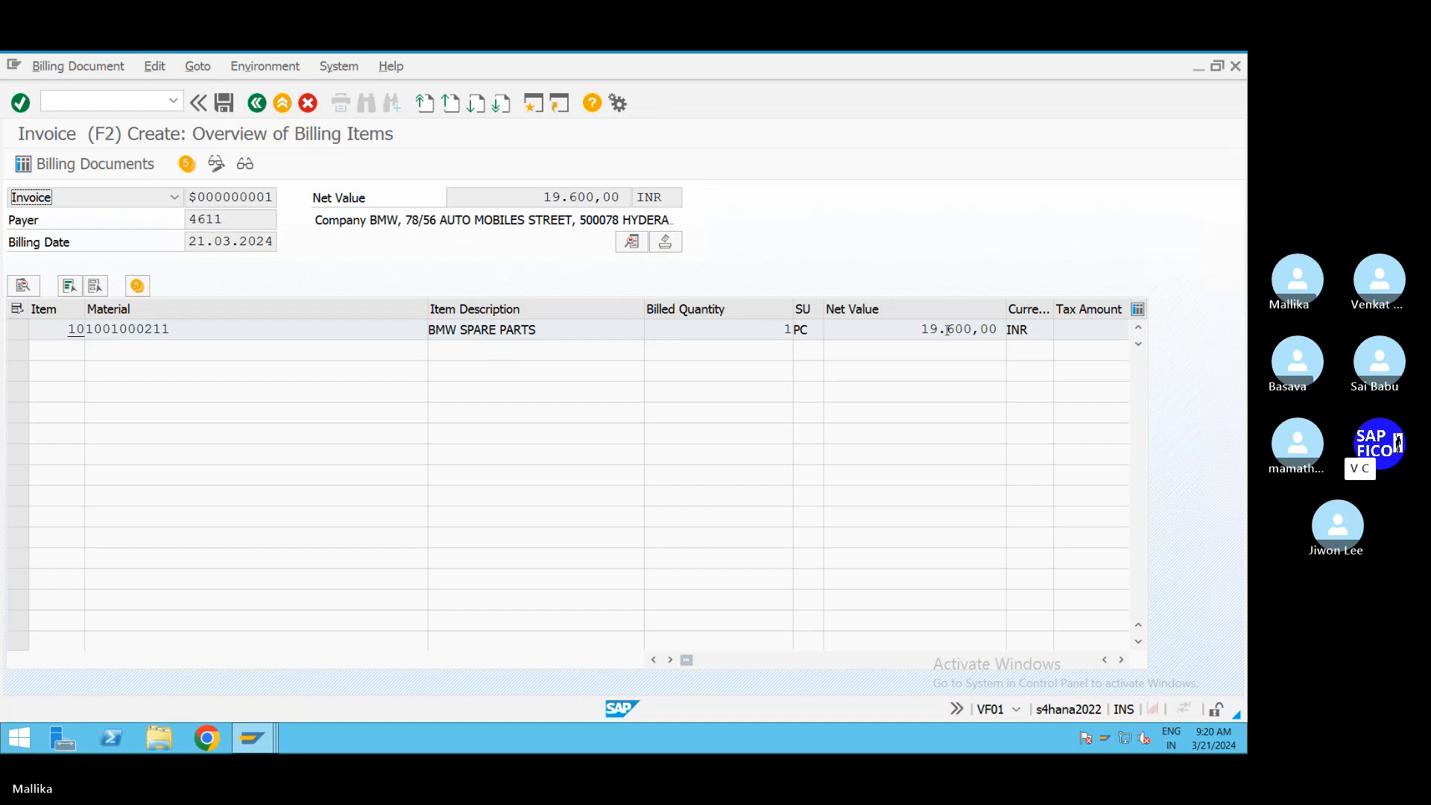
click(224, 102)
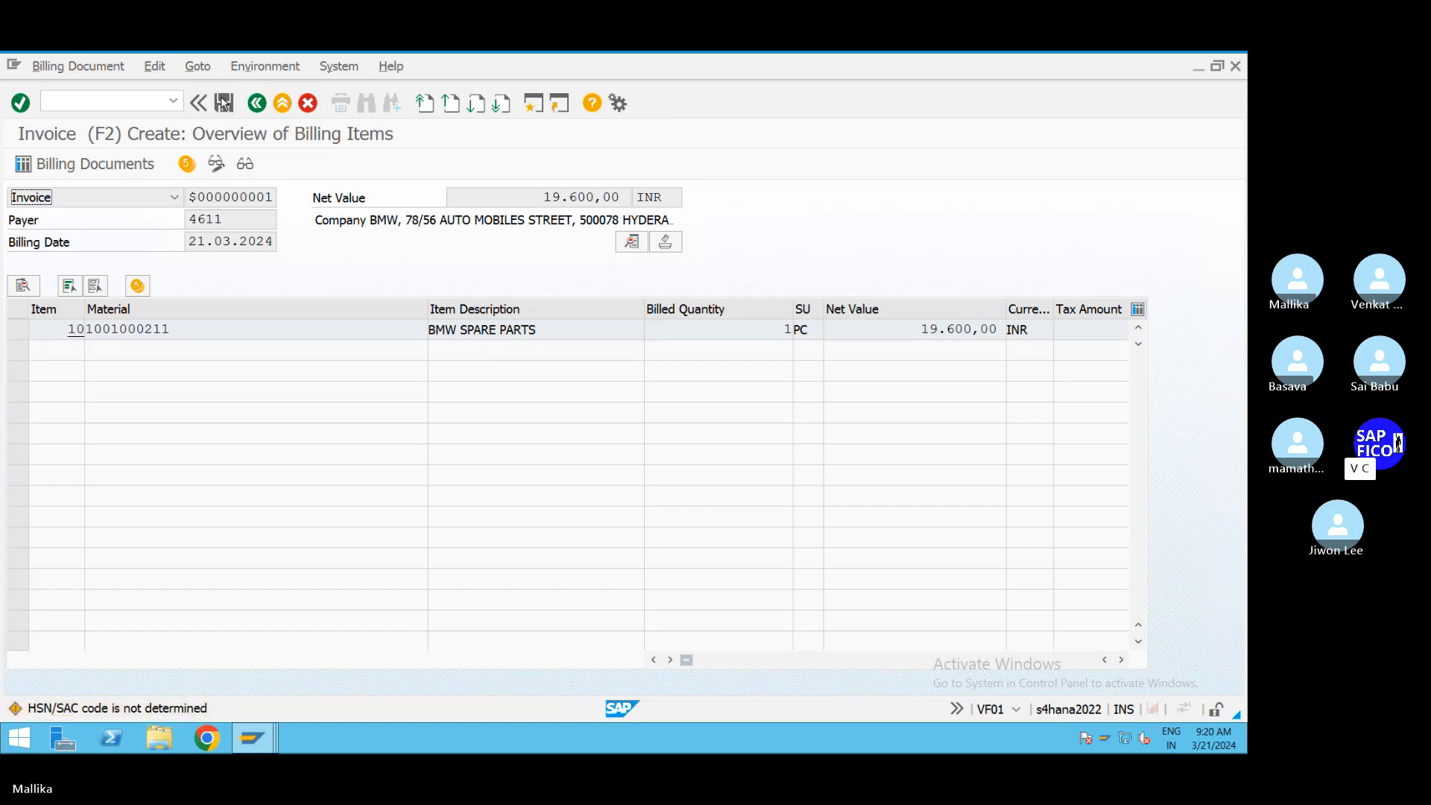
key(Return)
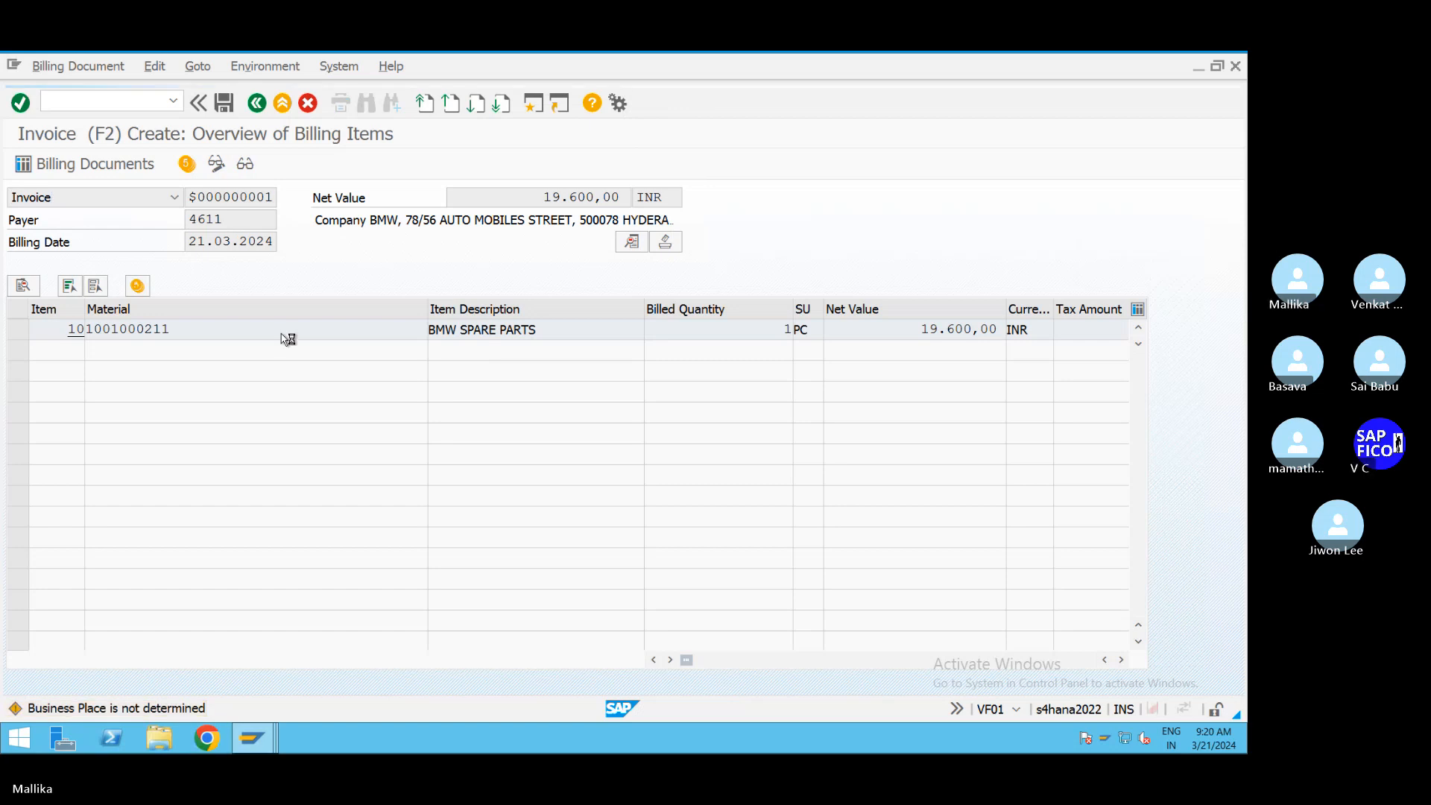
key(Return)
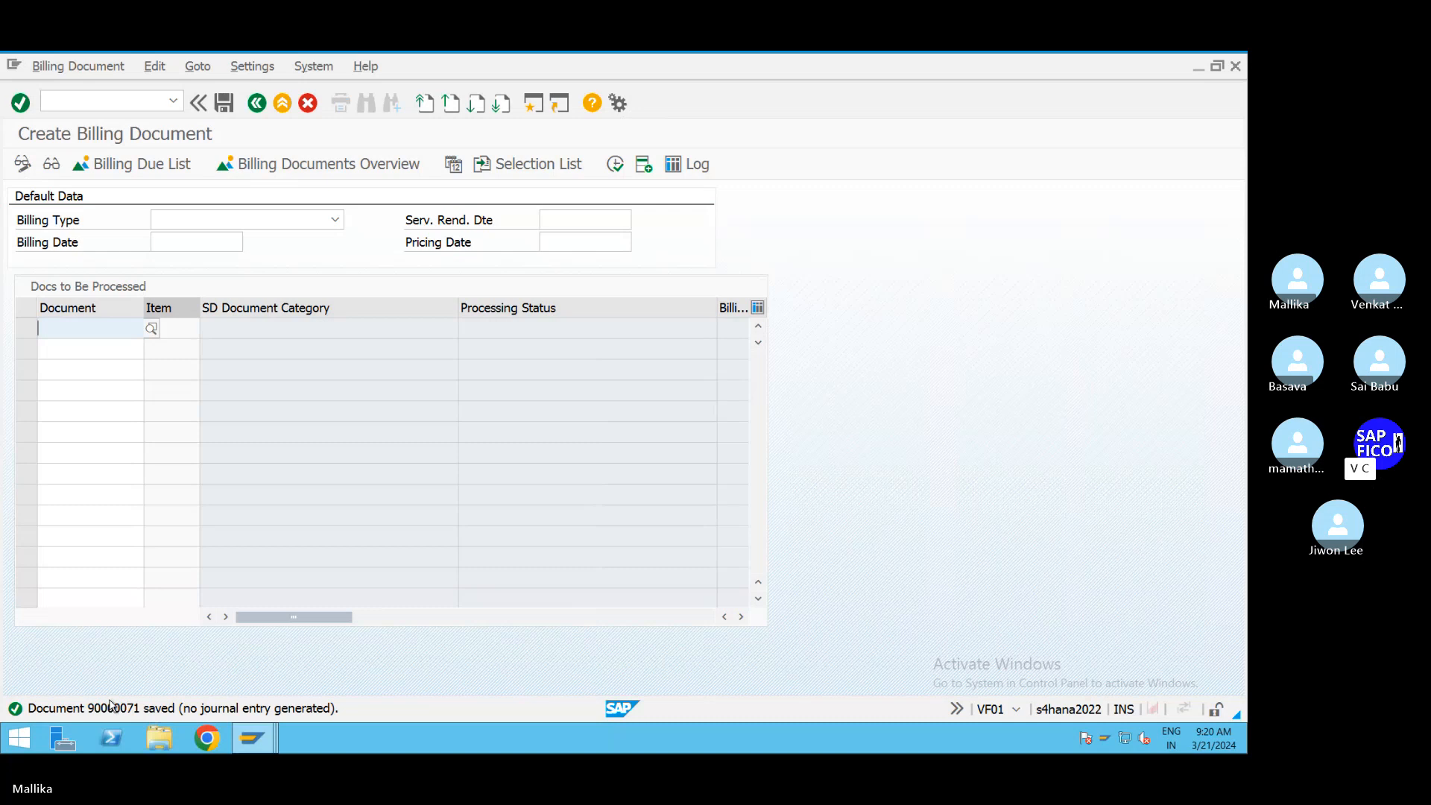
click(154, 101)
text(/)
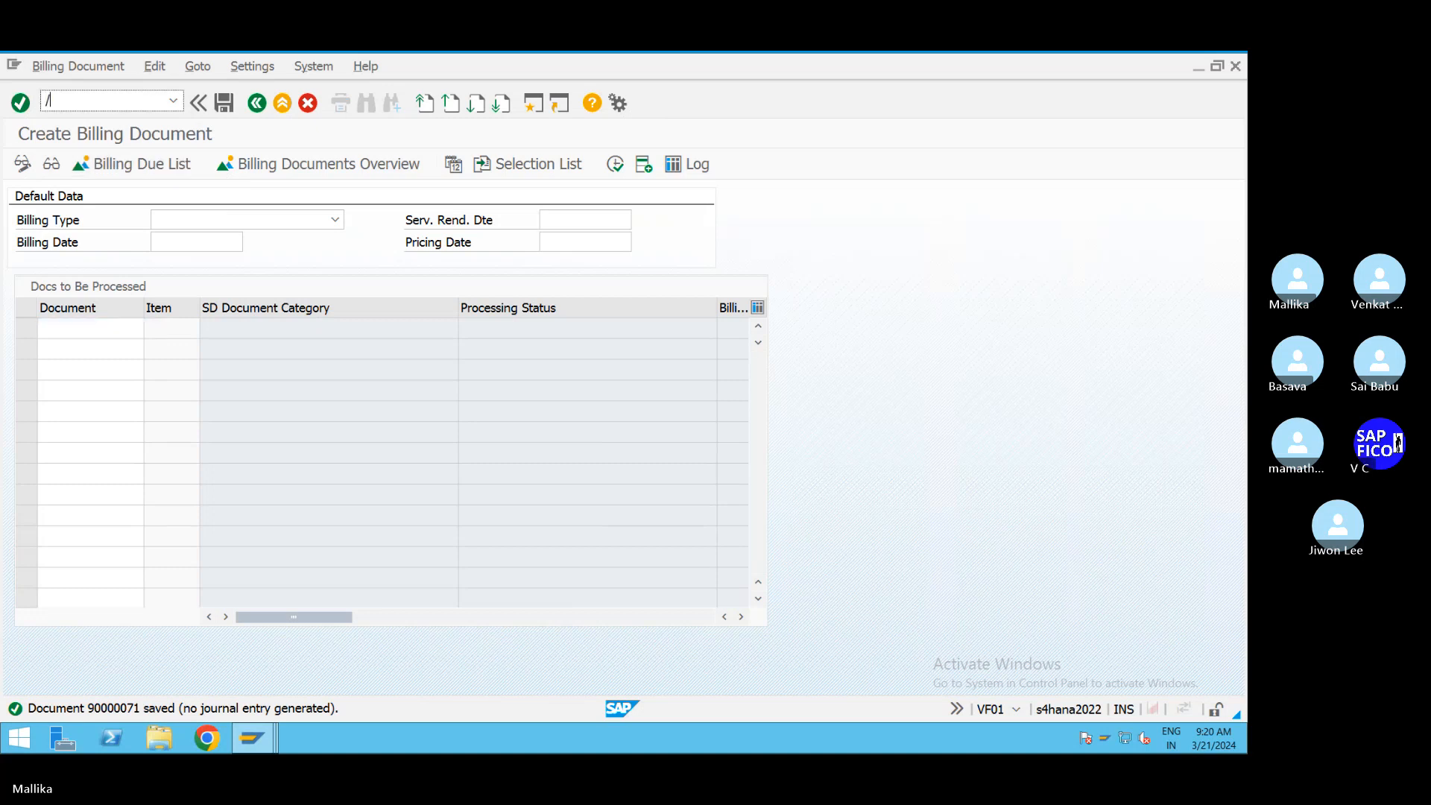
text(NVF03)
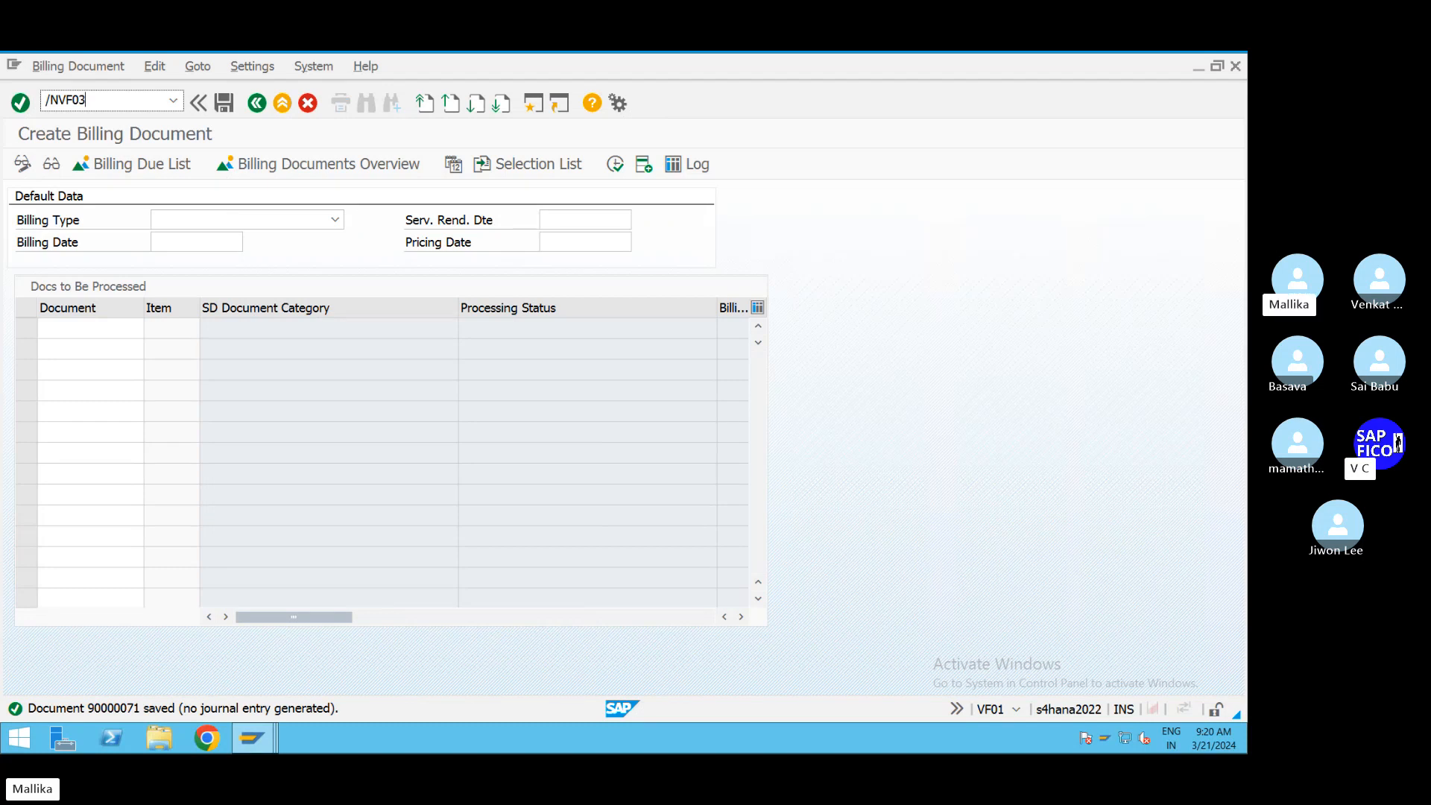
key(Return)
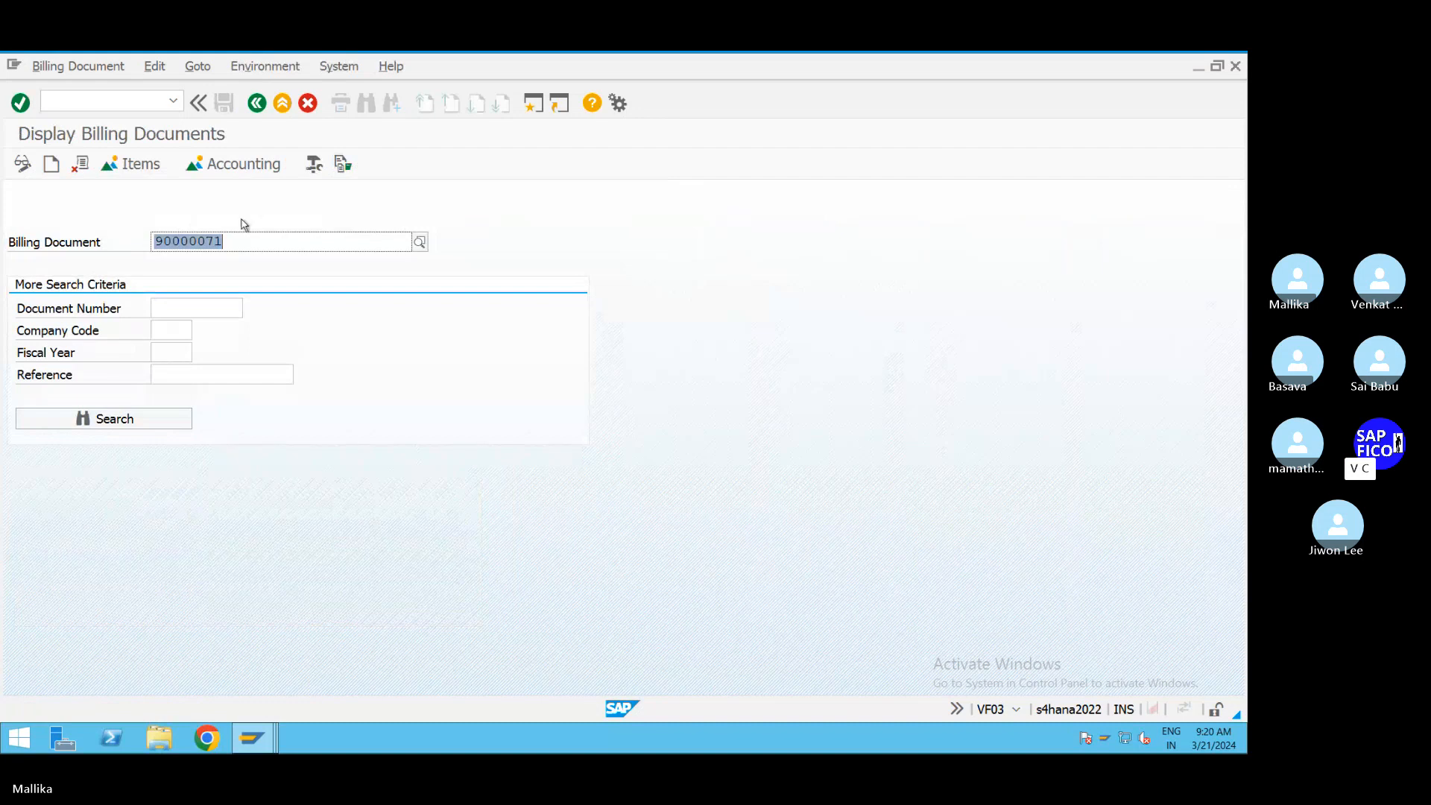
Step: Start transaction VF02 and try to release the proposed billing document to accounting
click(130, 95)
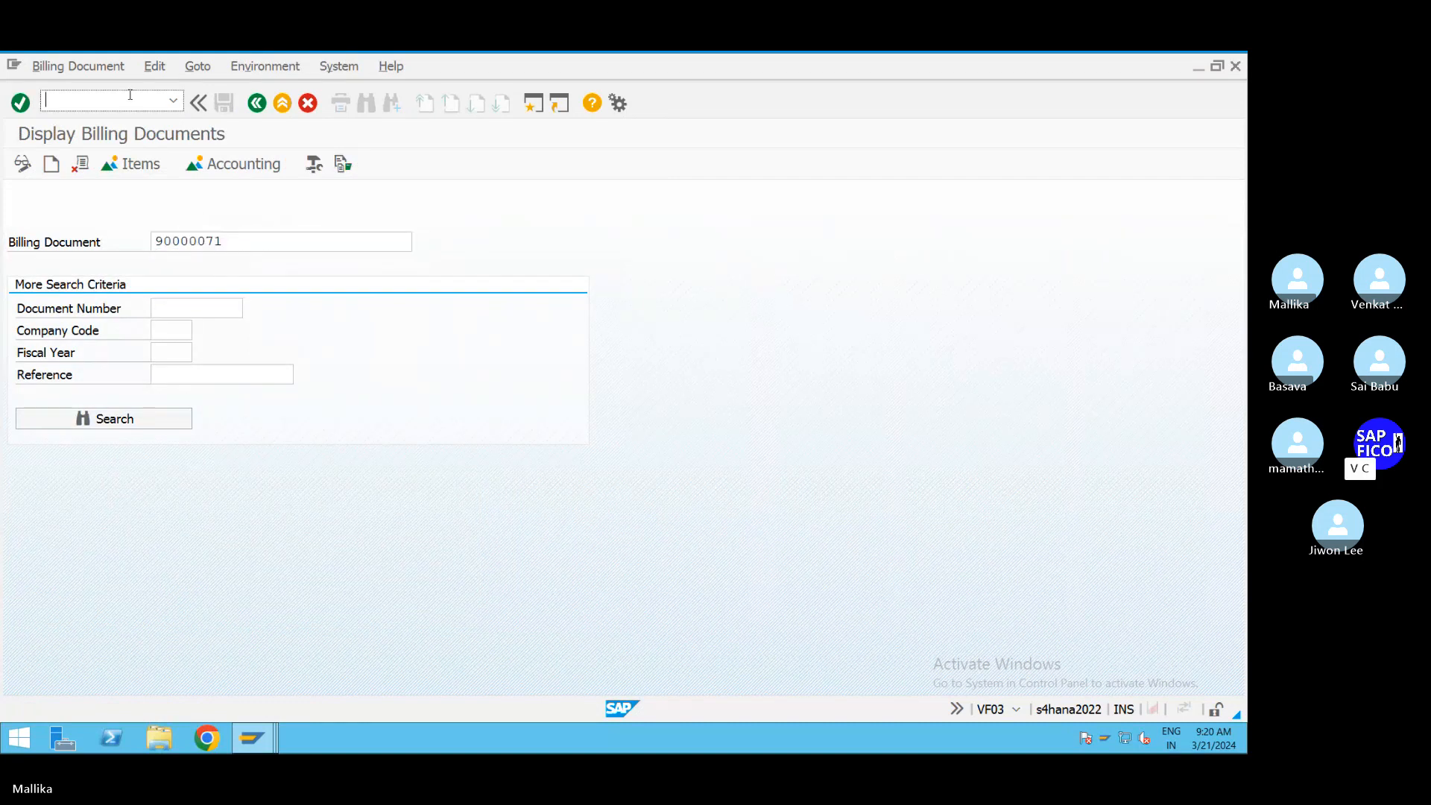
text(/NVF02)
key(Return)
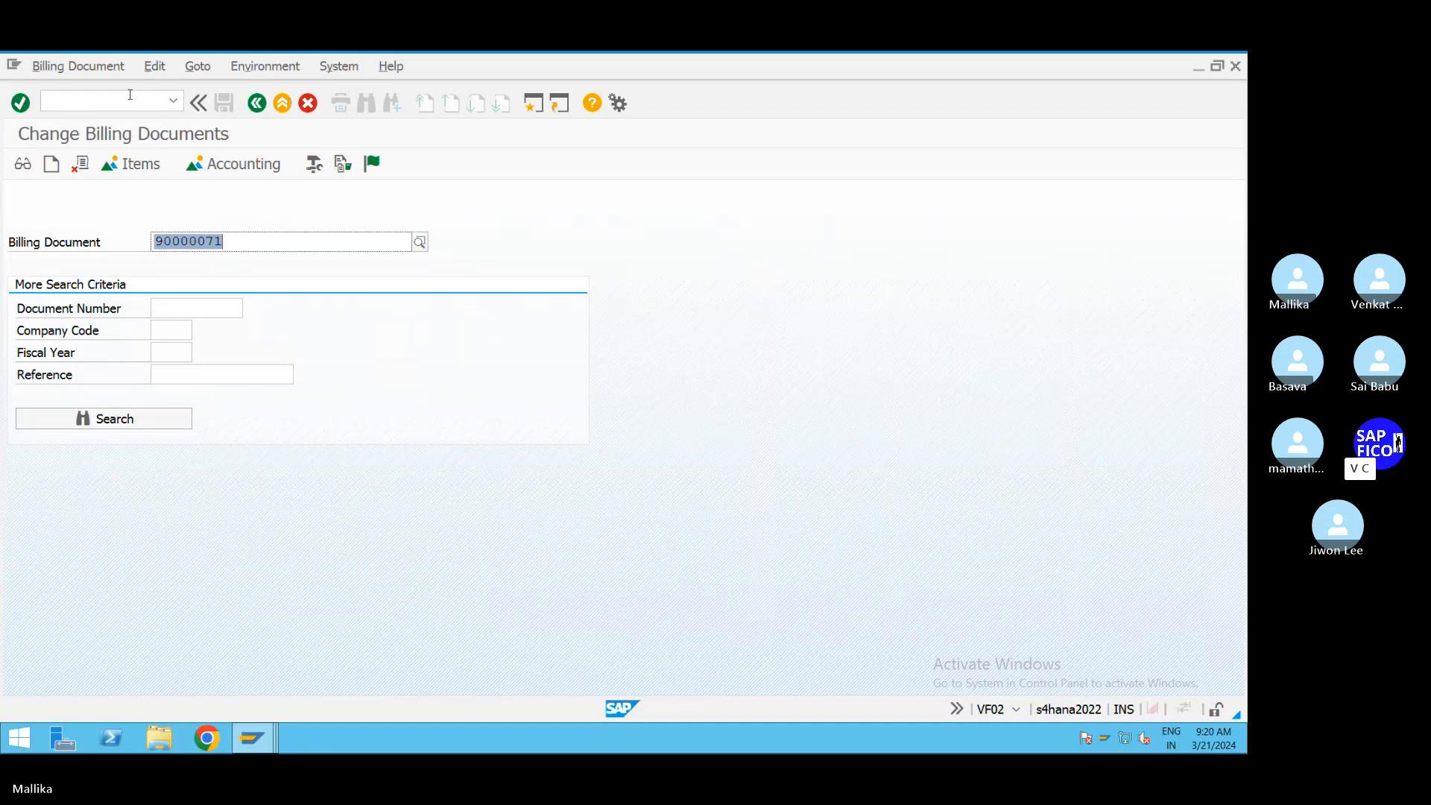
click(259, 246)
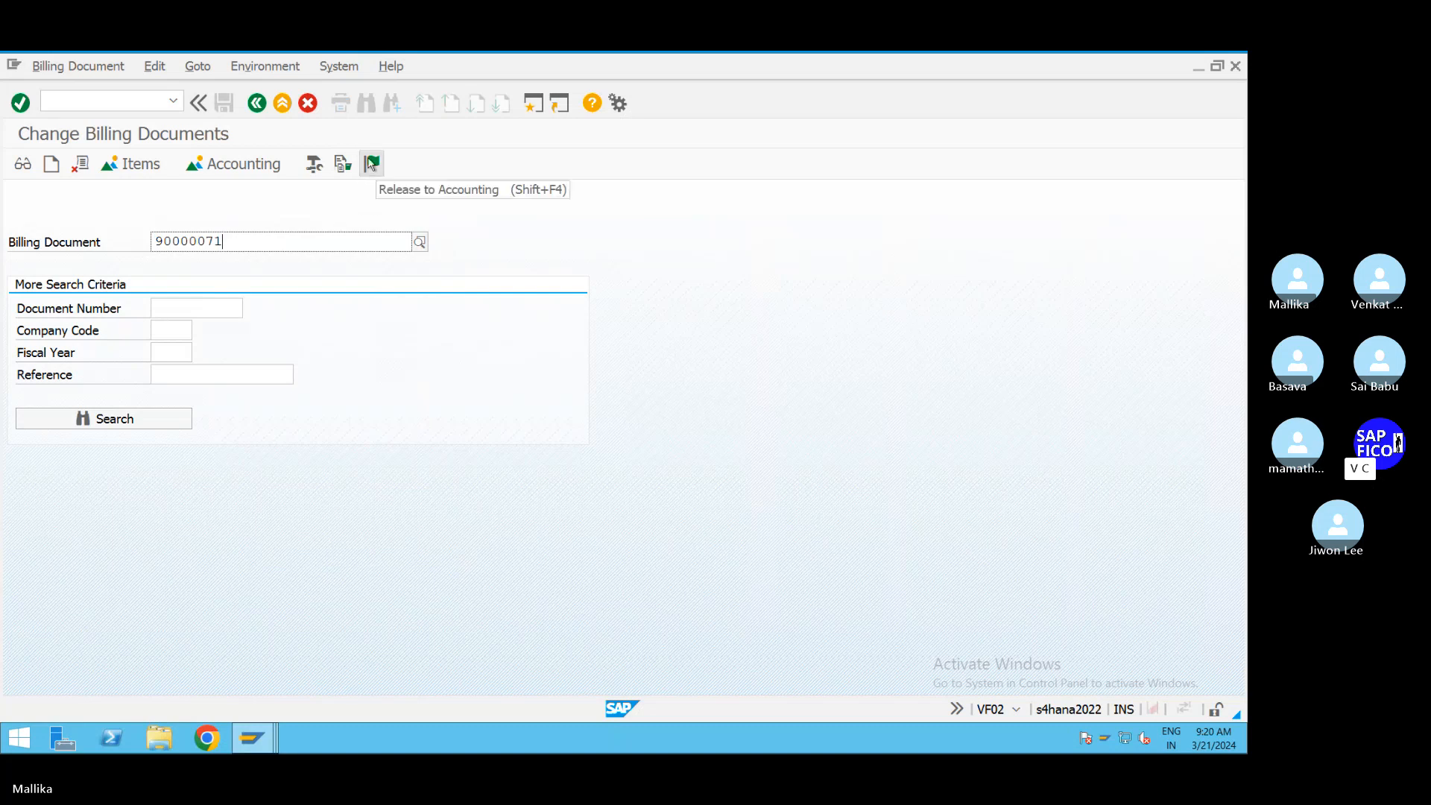
click(371, 163)
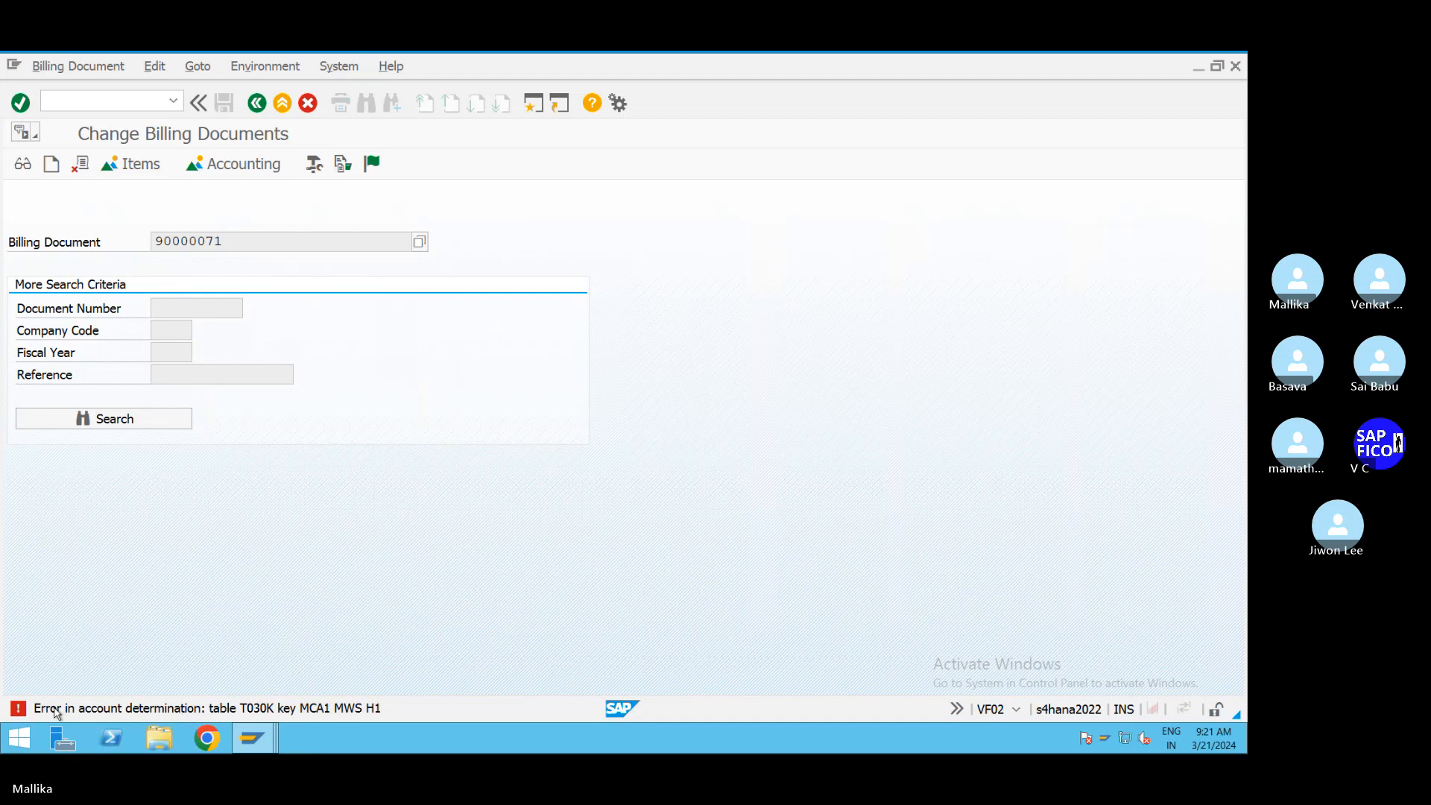
Step: Read the detailed help for the account determination error and close it
click(20, 703)
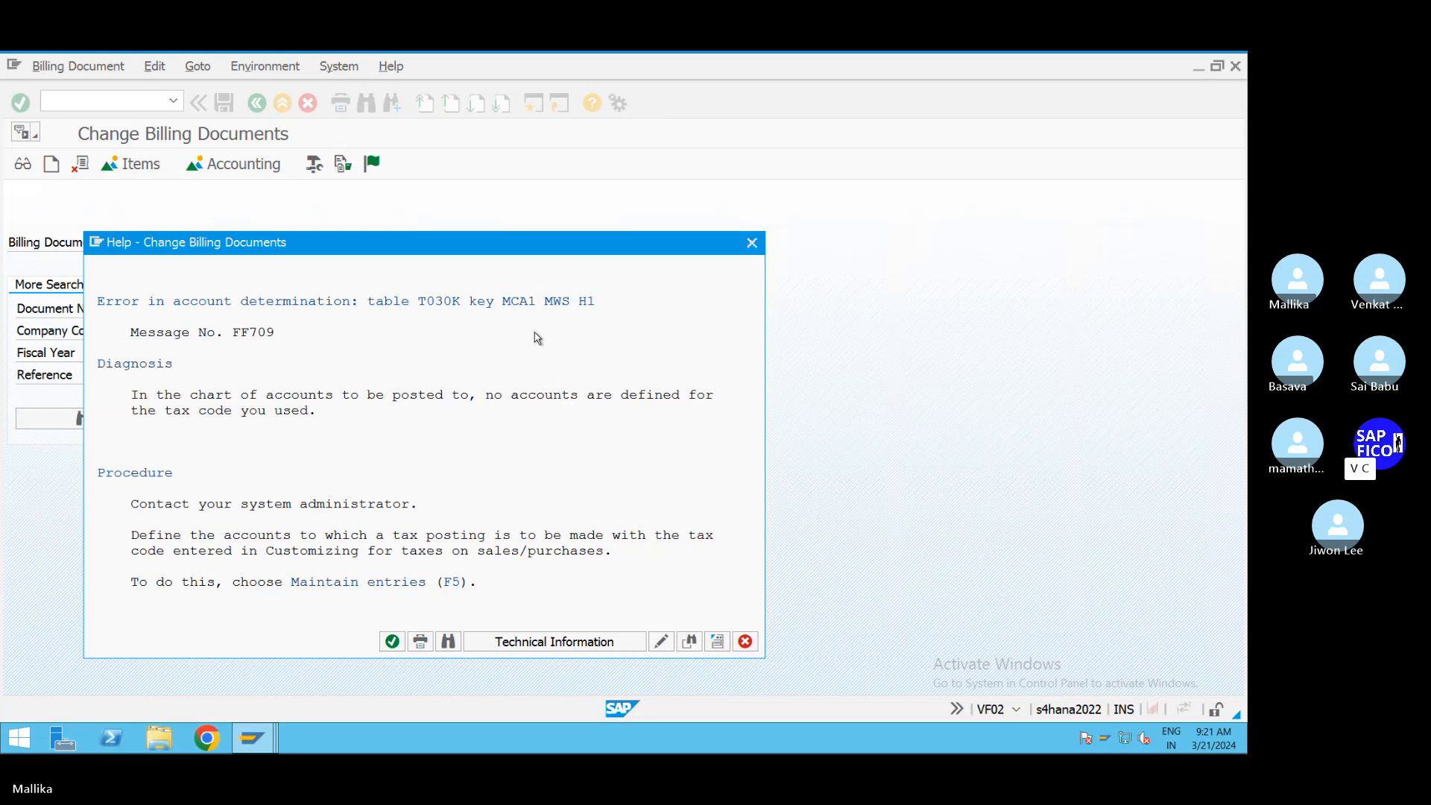
click(753, 243)
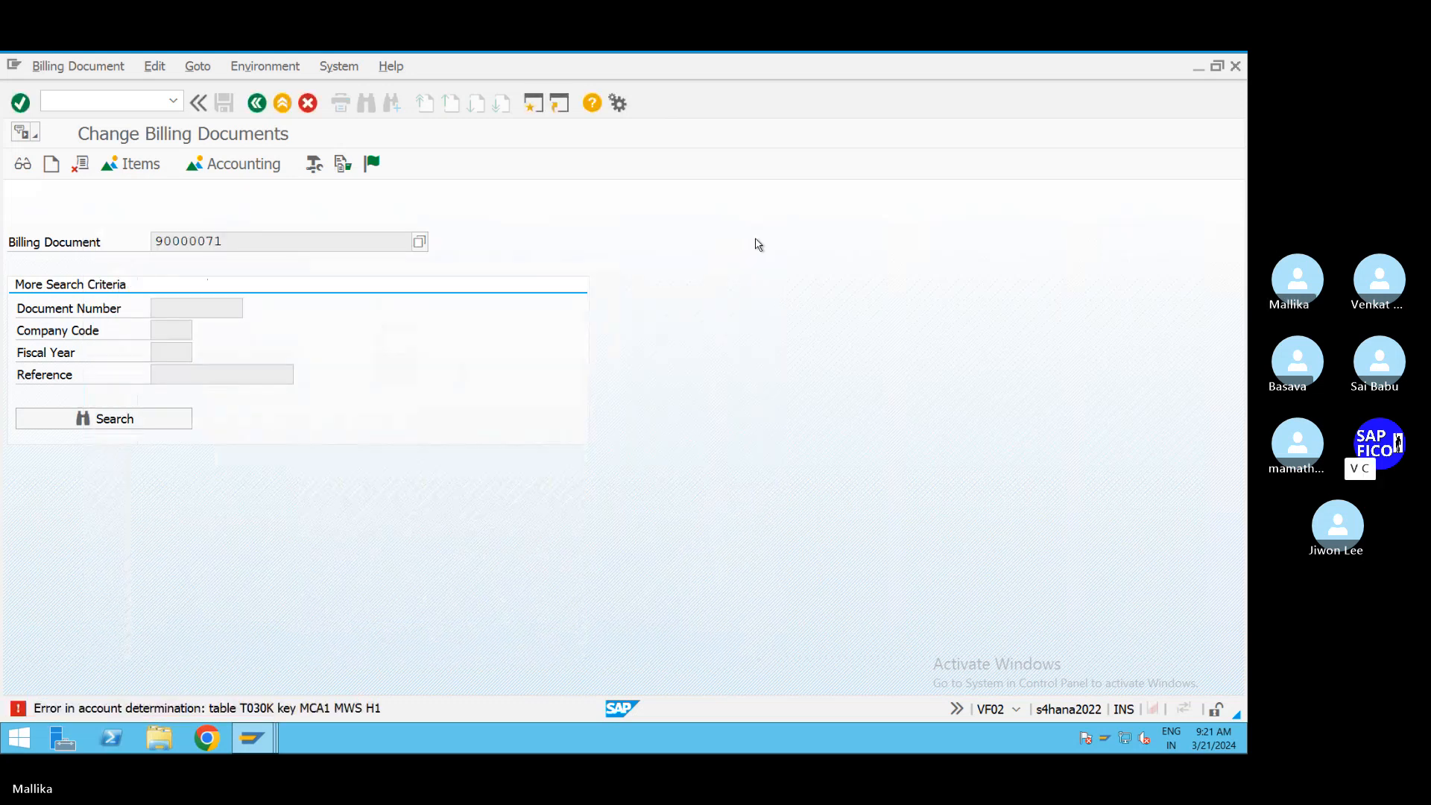
click(274, 739)
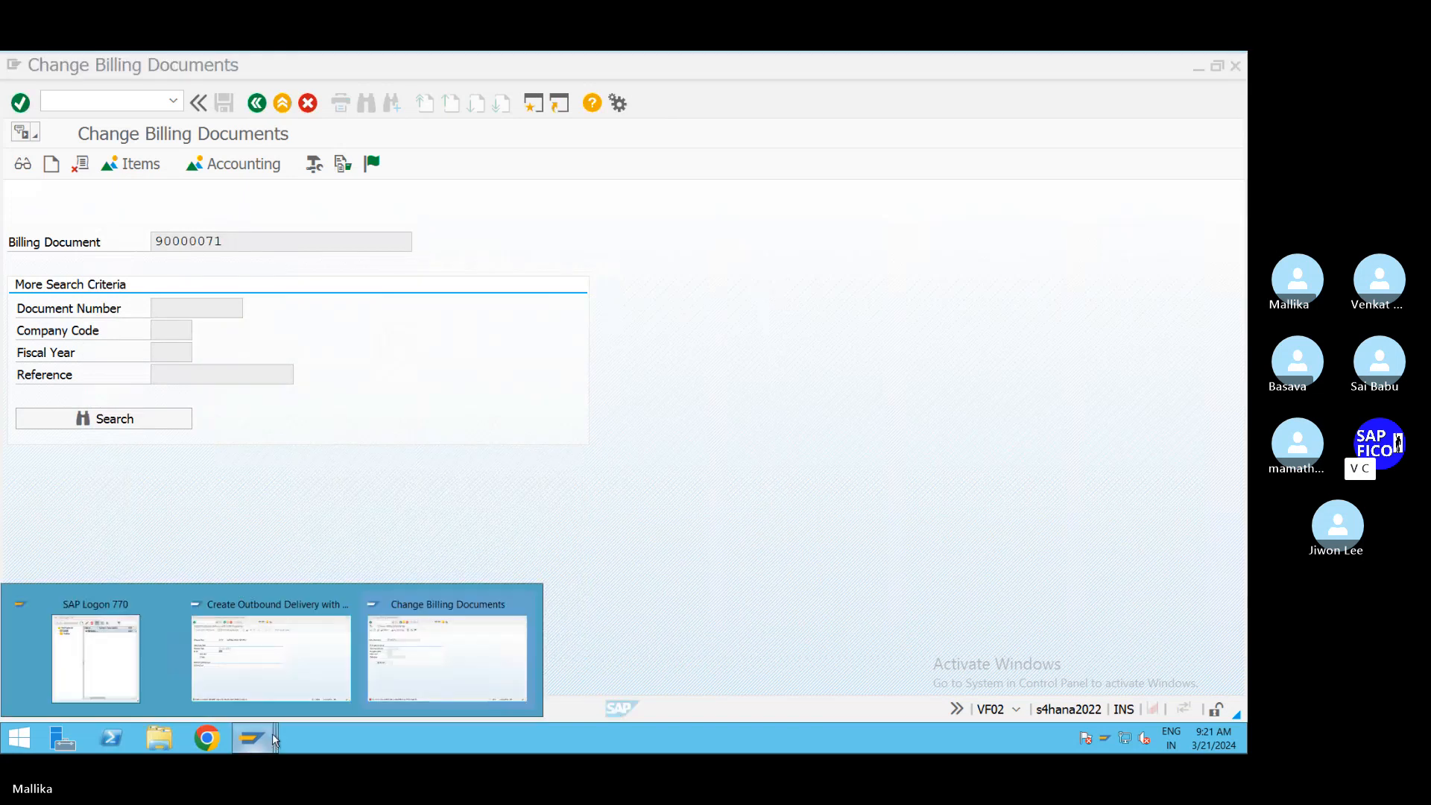
click(419, 670)
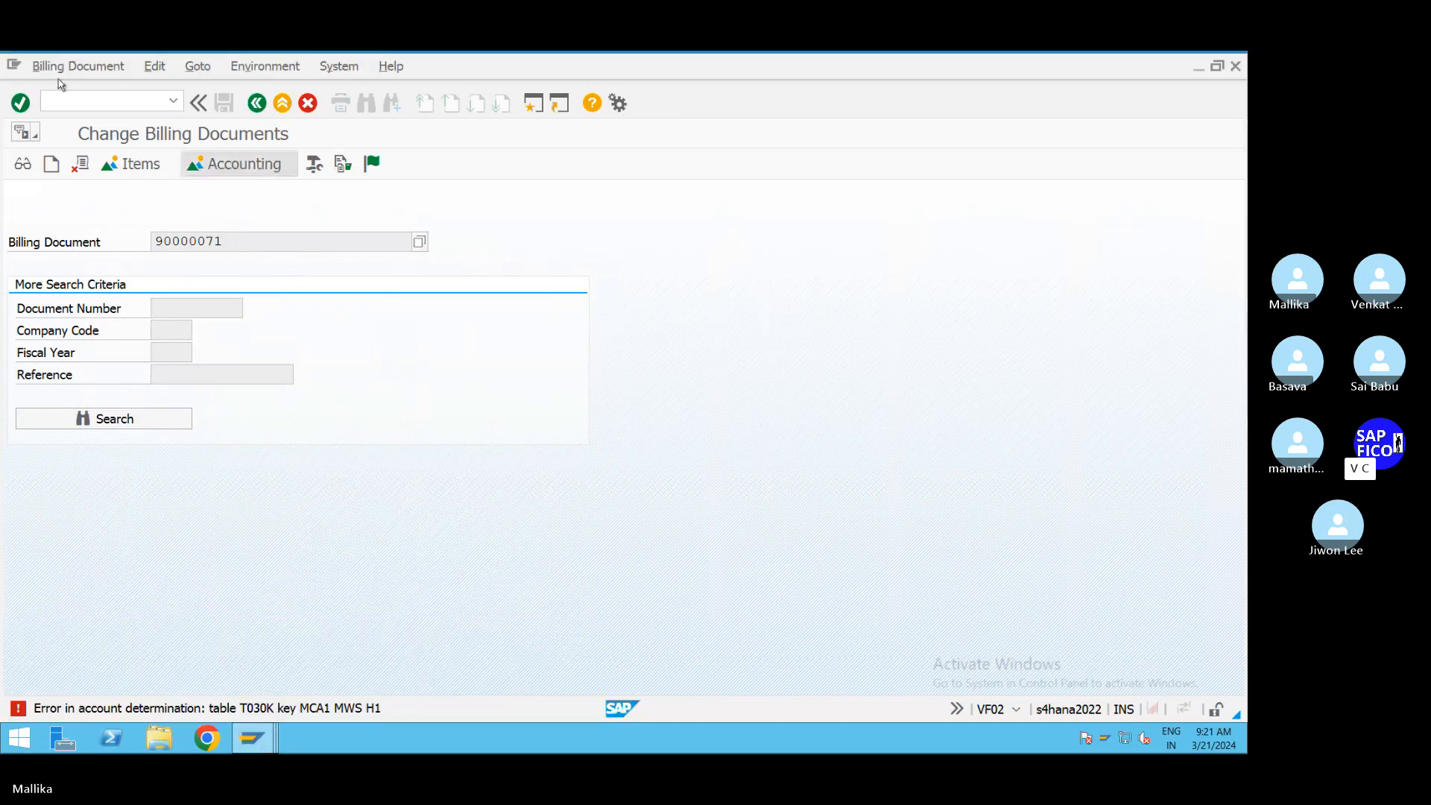
Step: Start transaction FS00 for central G/L account maintenance
click(62, 104)
text(/)
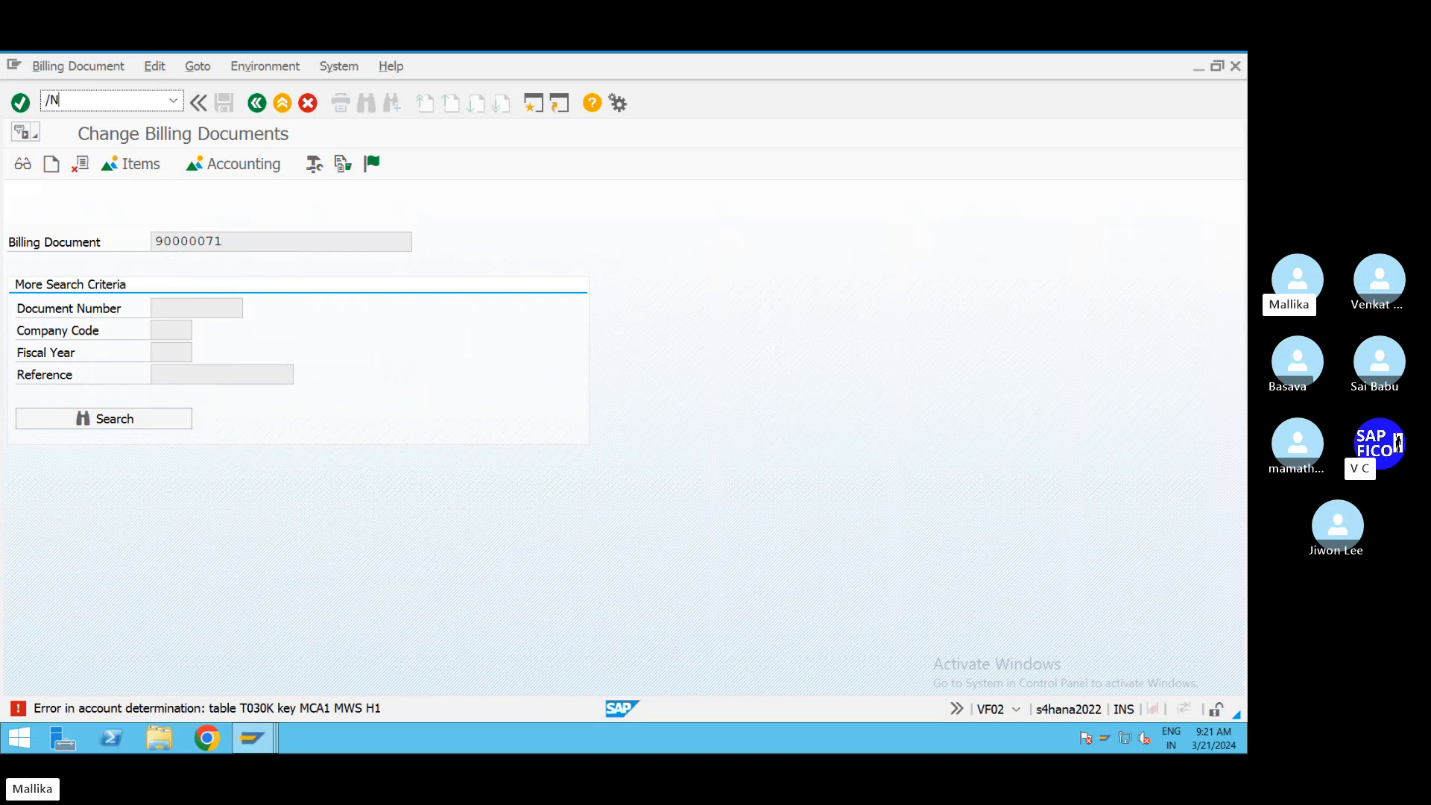
text(NFS00)
key(Return)
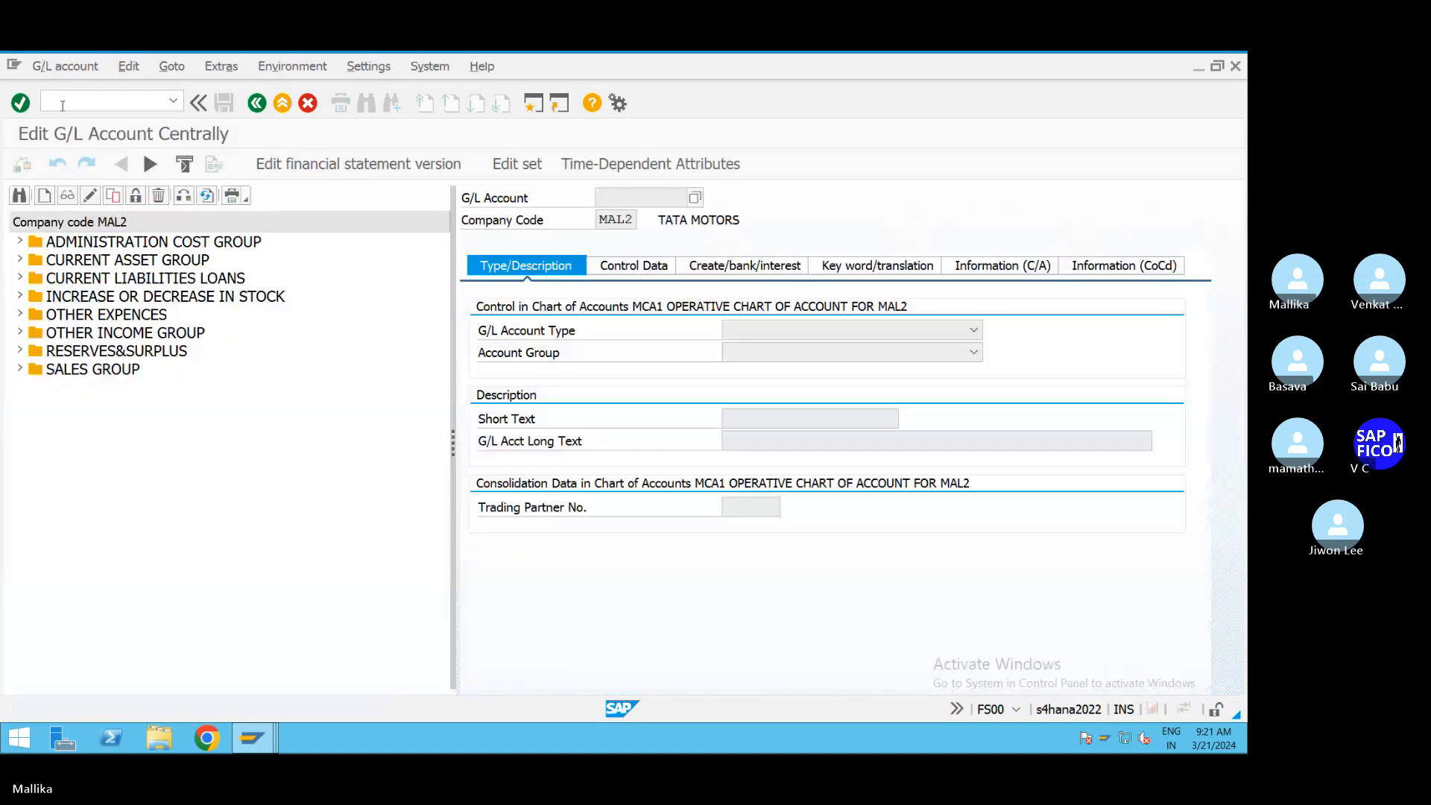
Step: Open SALES ACCOUNT under SALES GROUP in change mode and check the tax category in its control data
click(21, 278)
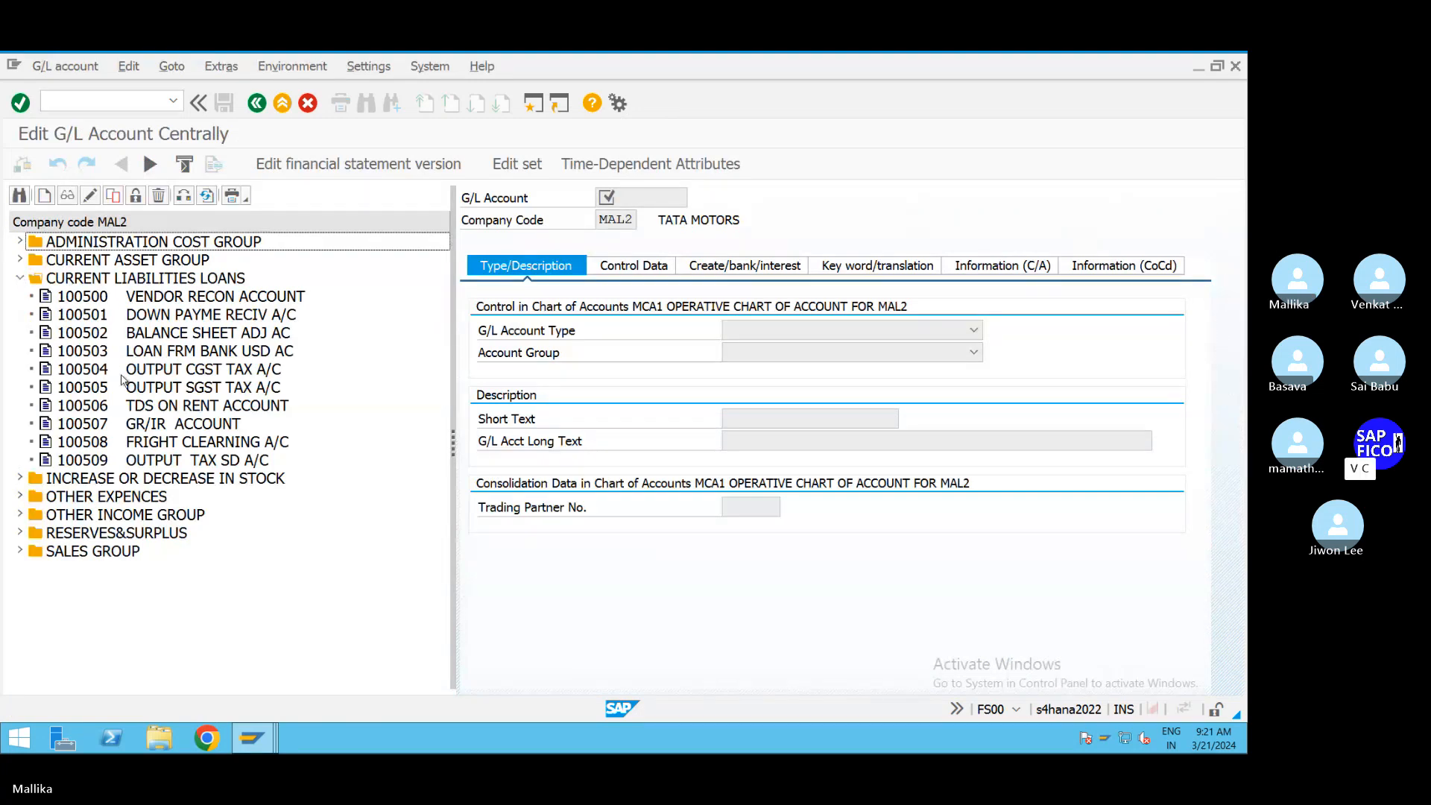
click(20, 551)
double_click(173, 571)
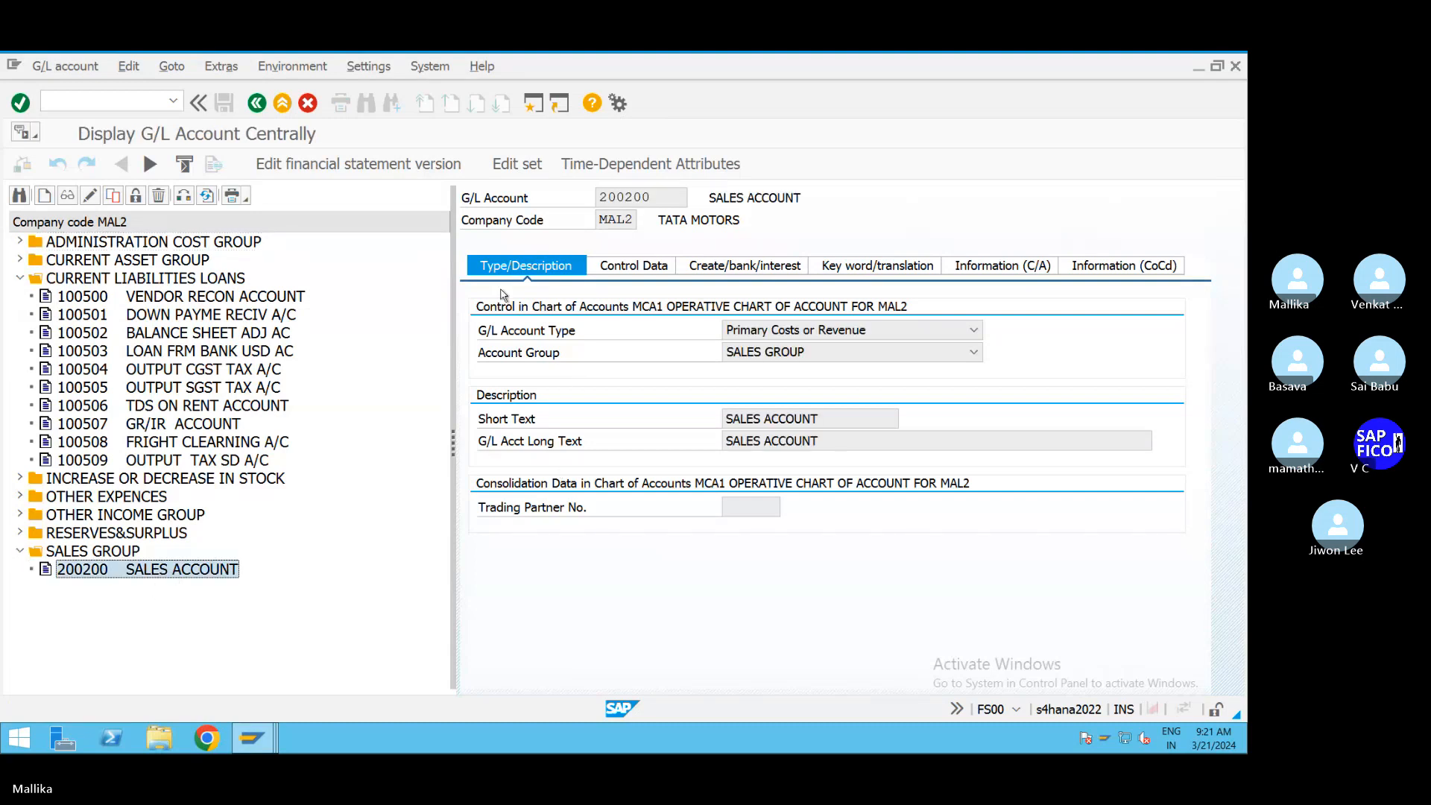
click(90, 195)
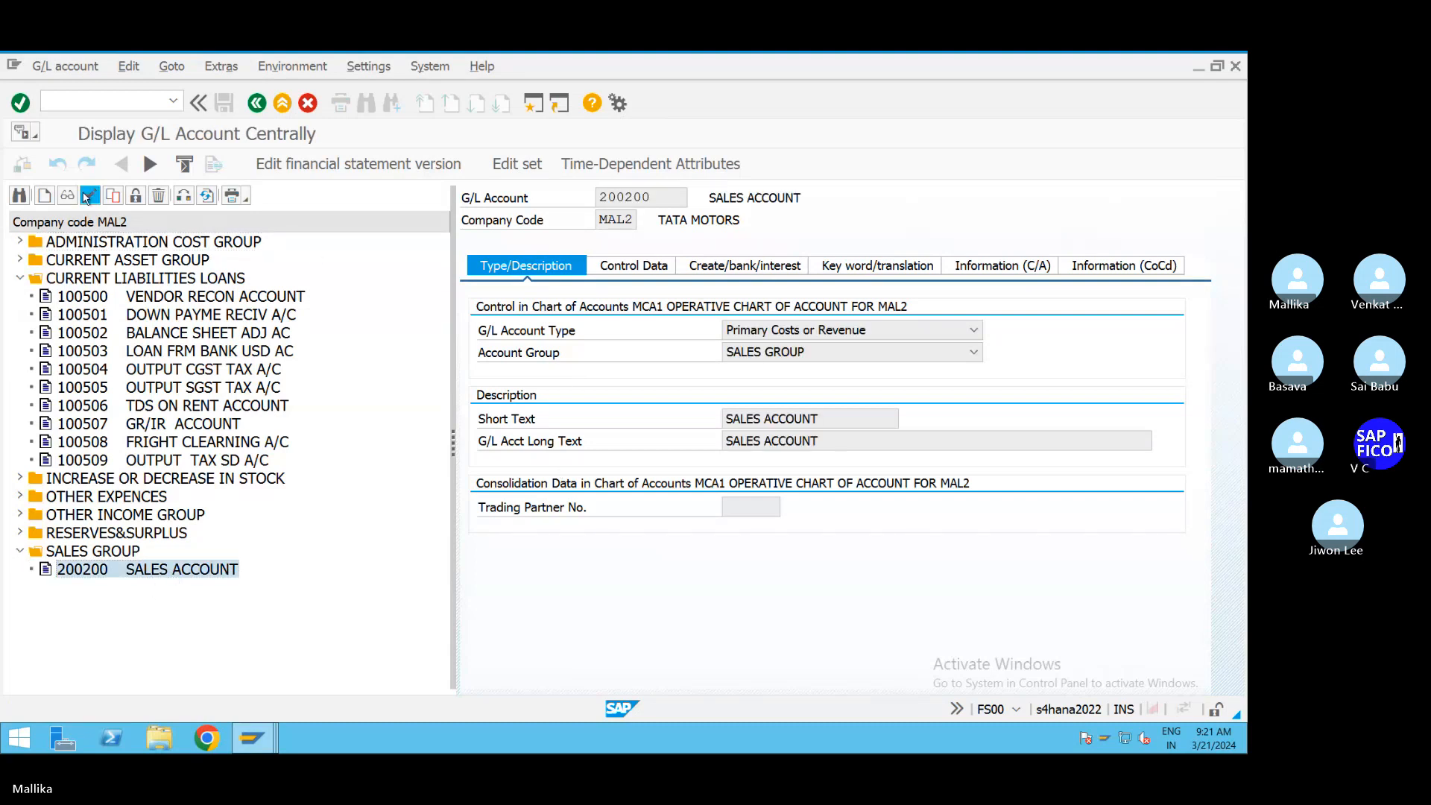
click(646, 268)
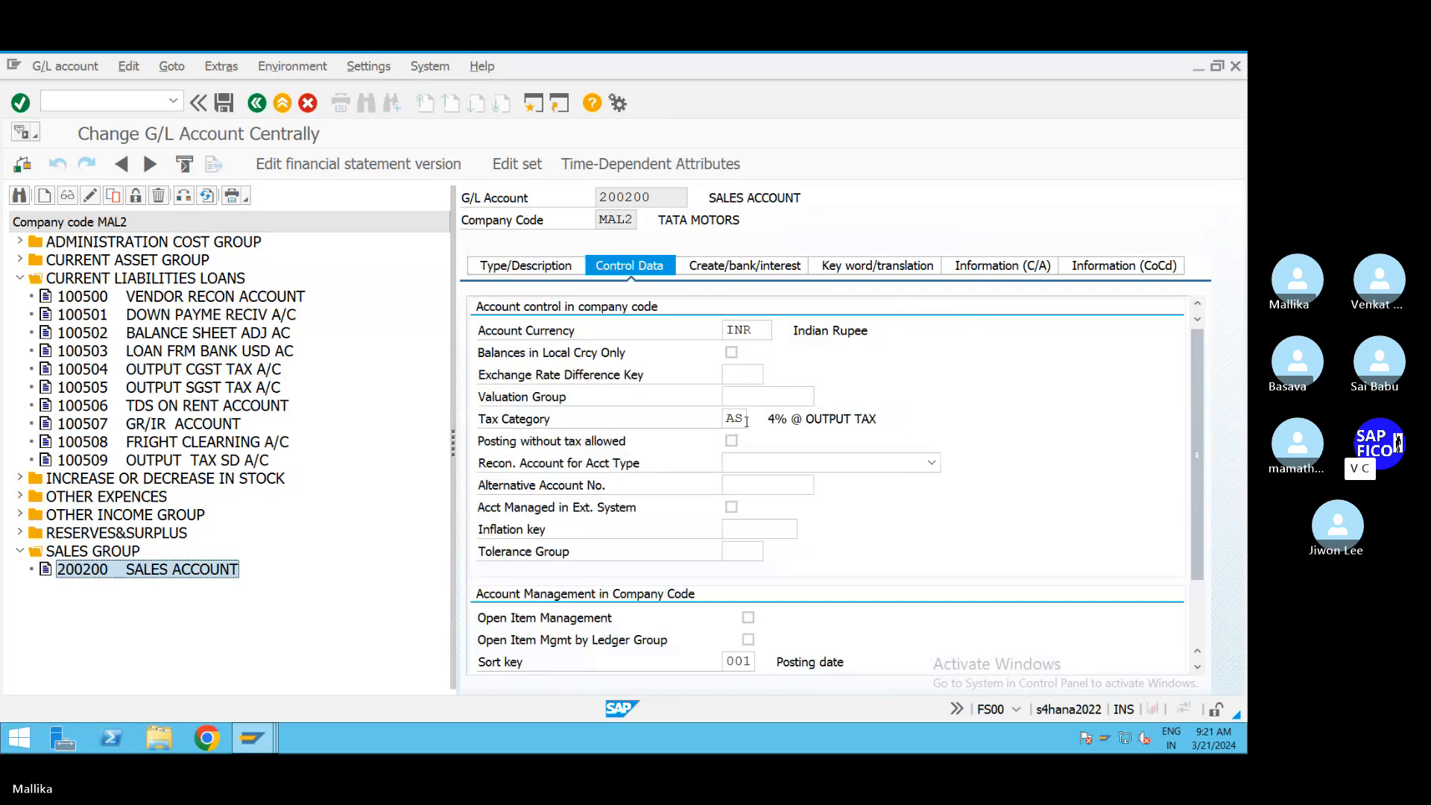
click(746, 419)
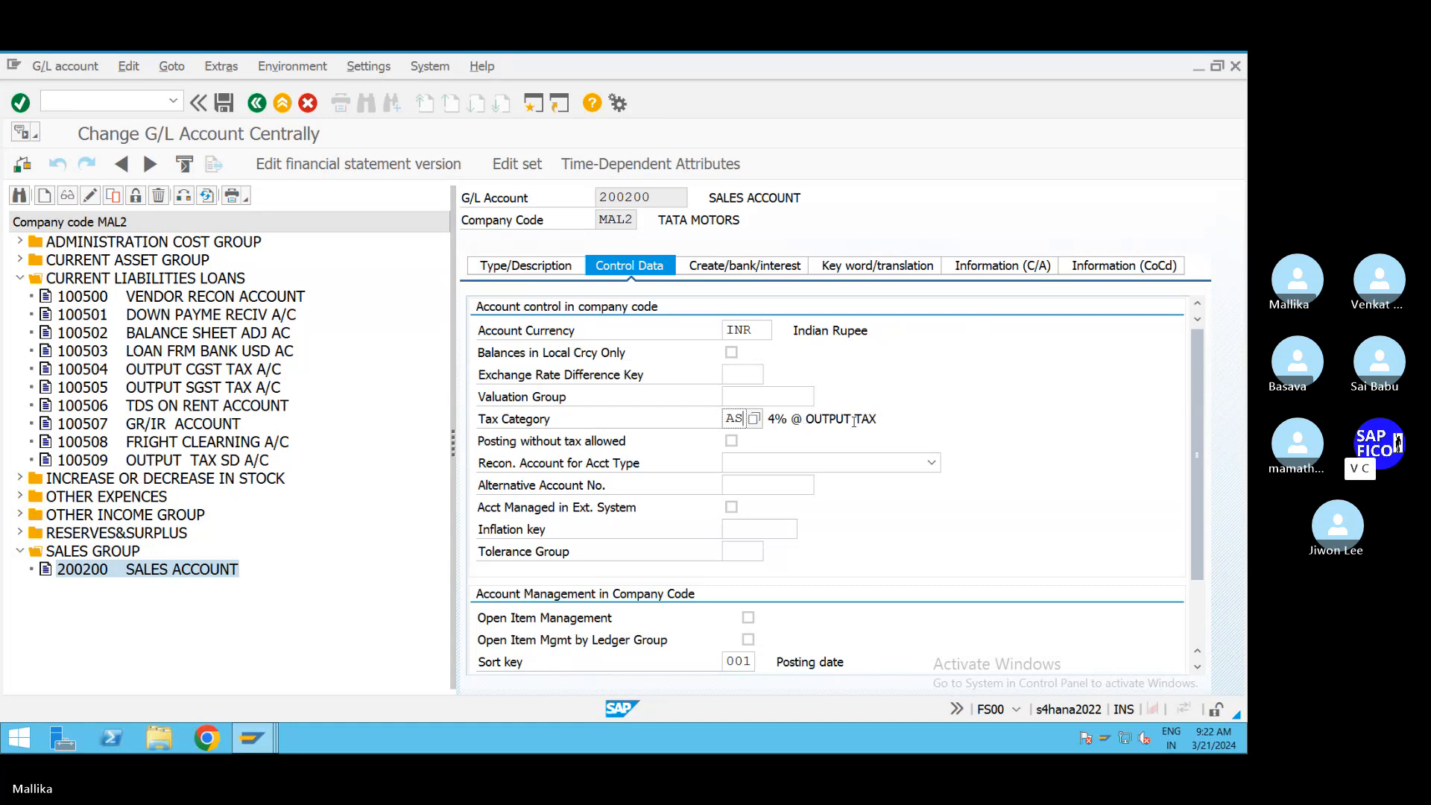
click(891, 420)
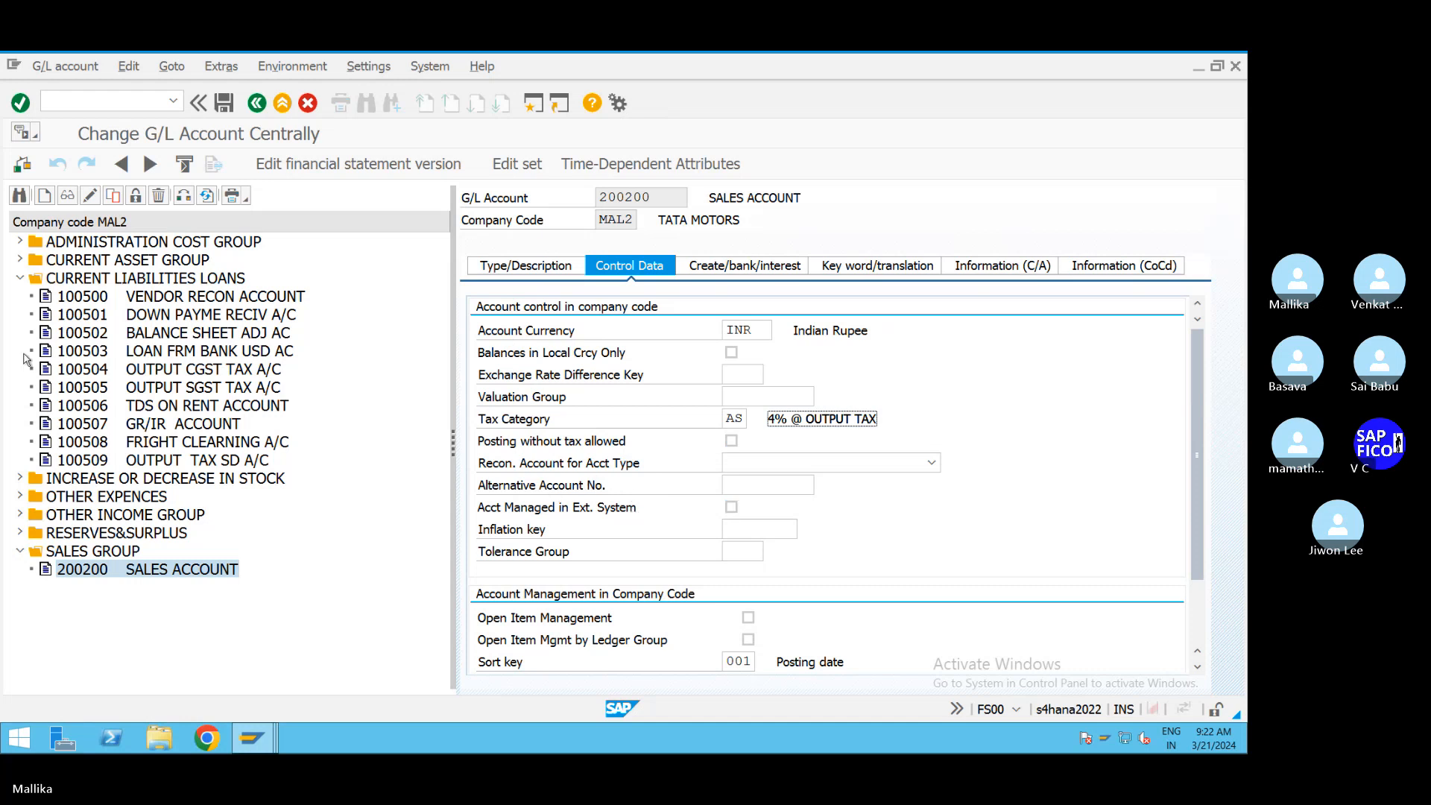
Step: Set the tax category of SPECIAL DISCOUNT A/C under ADMINISTRATION COST GROUP to AS (4% @ OUTPUT TAX) and save the account
click(20, 243)
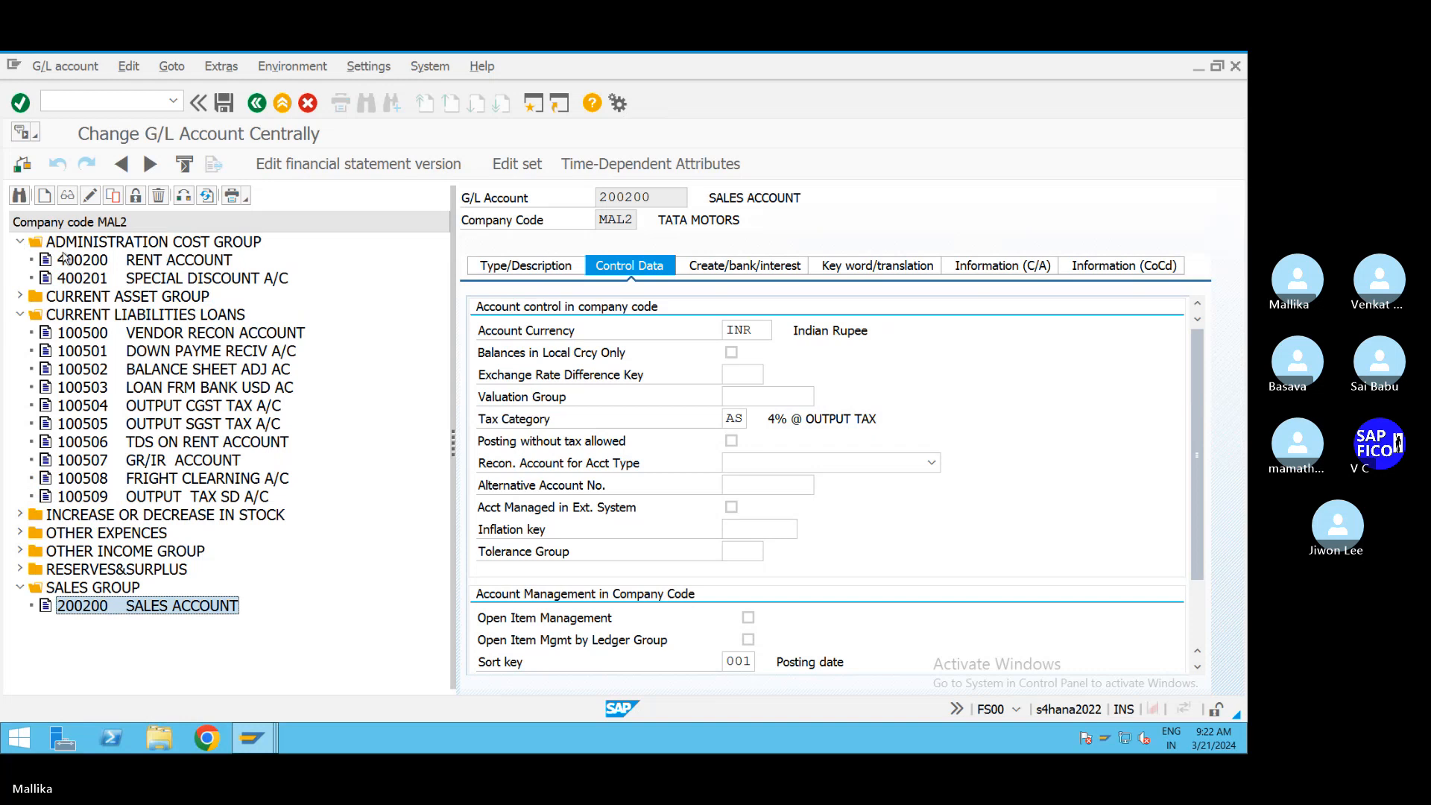
double_click(205, 280)
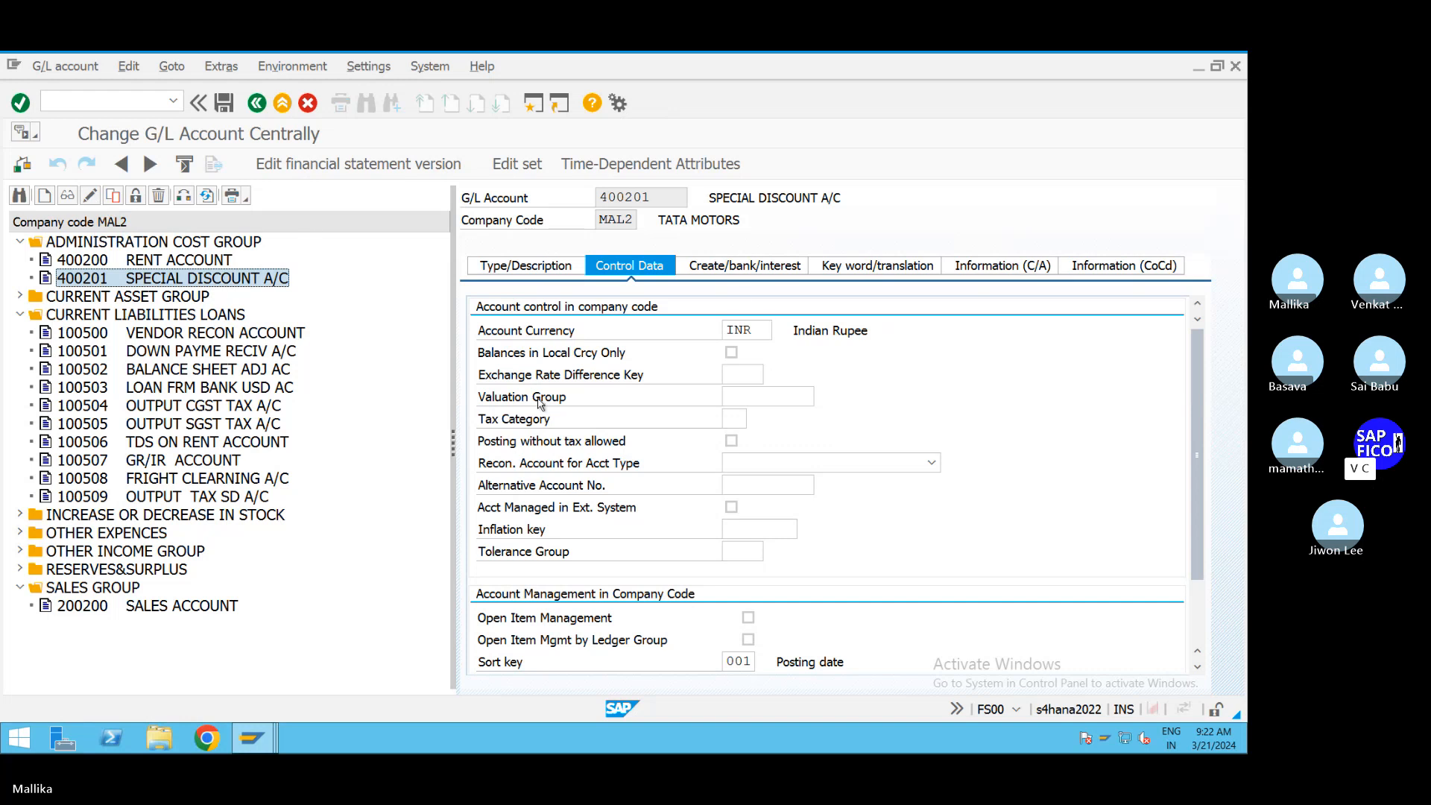
click(741, 418)
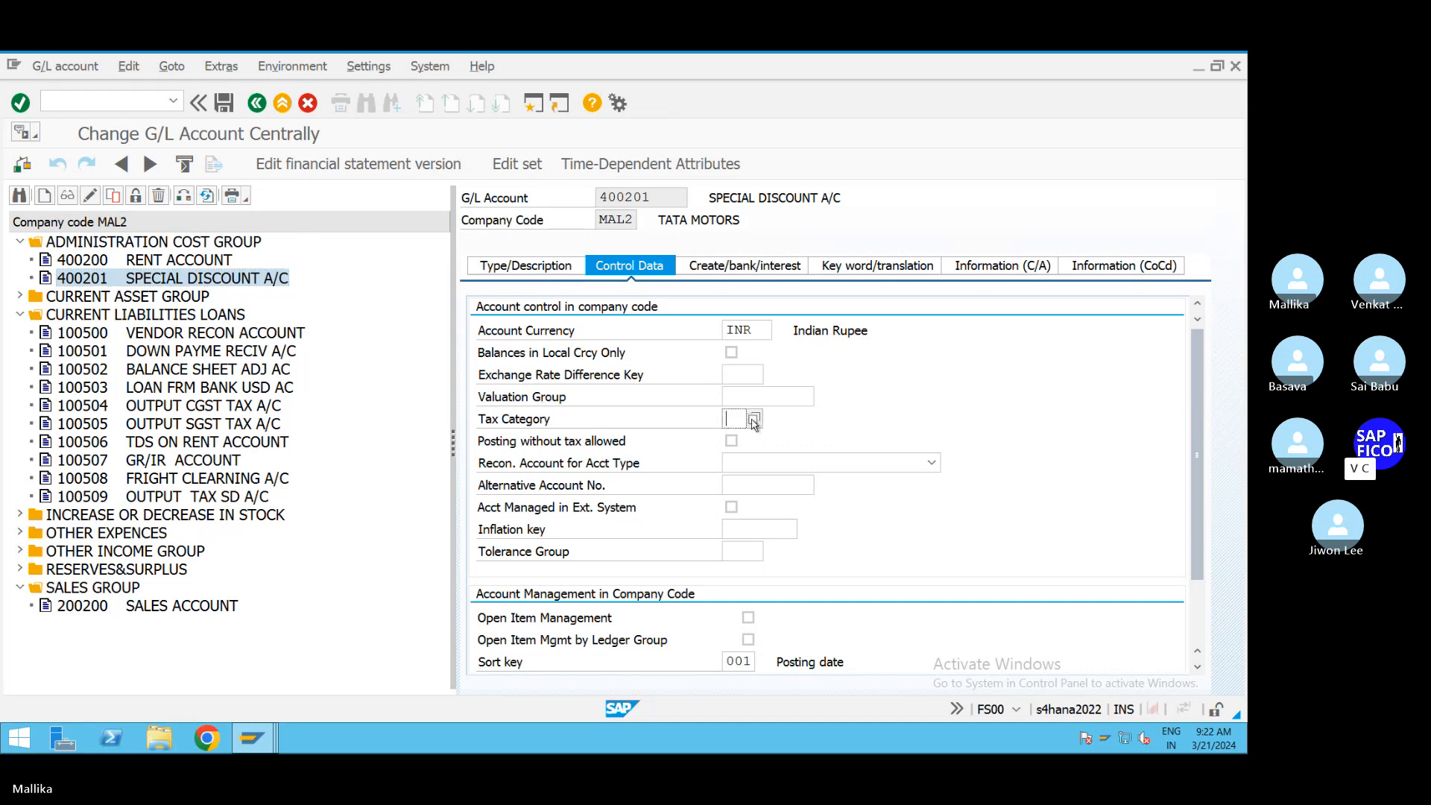
click(753, 418)
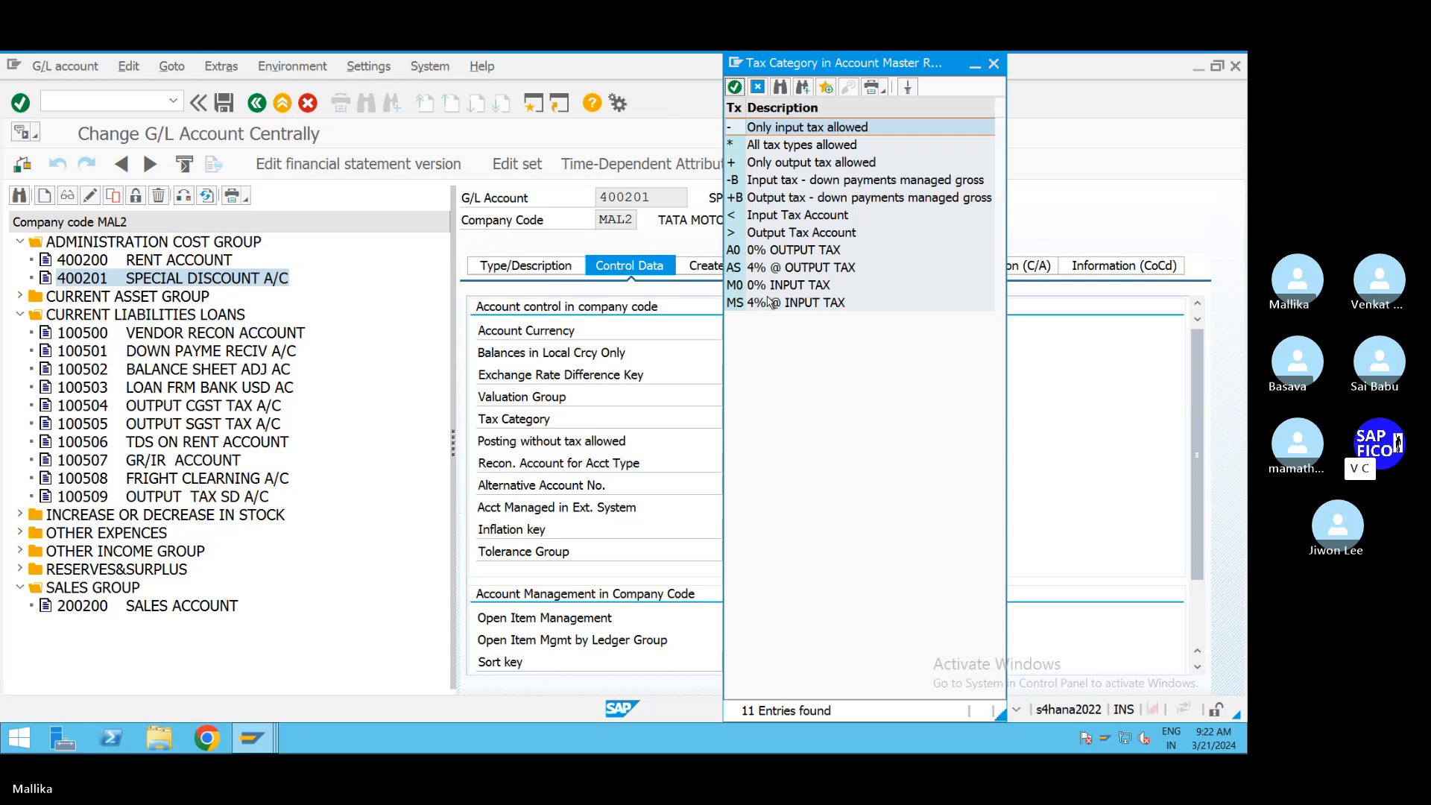
double_click(796, 268)
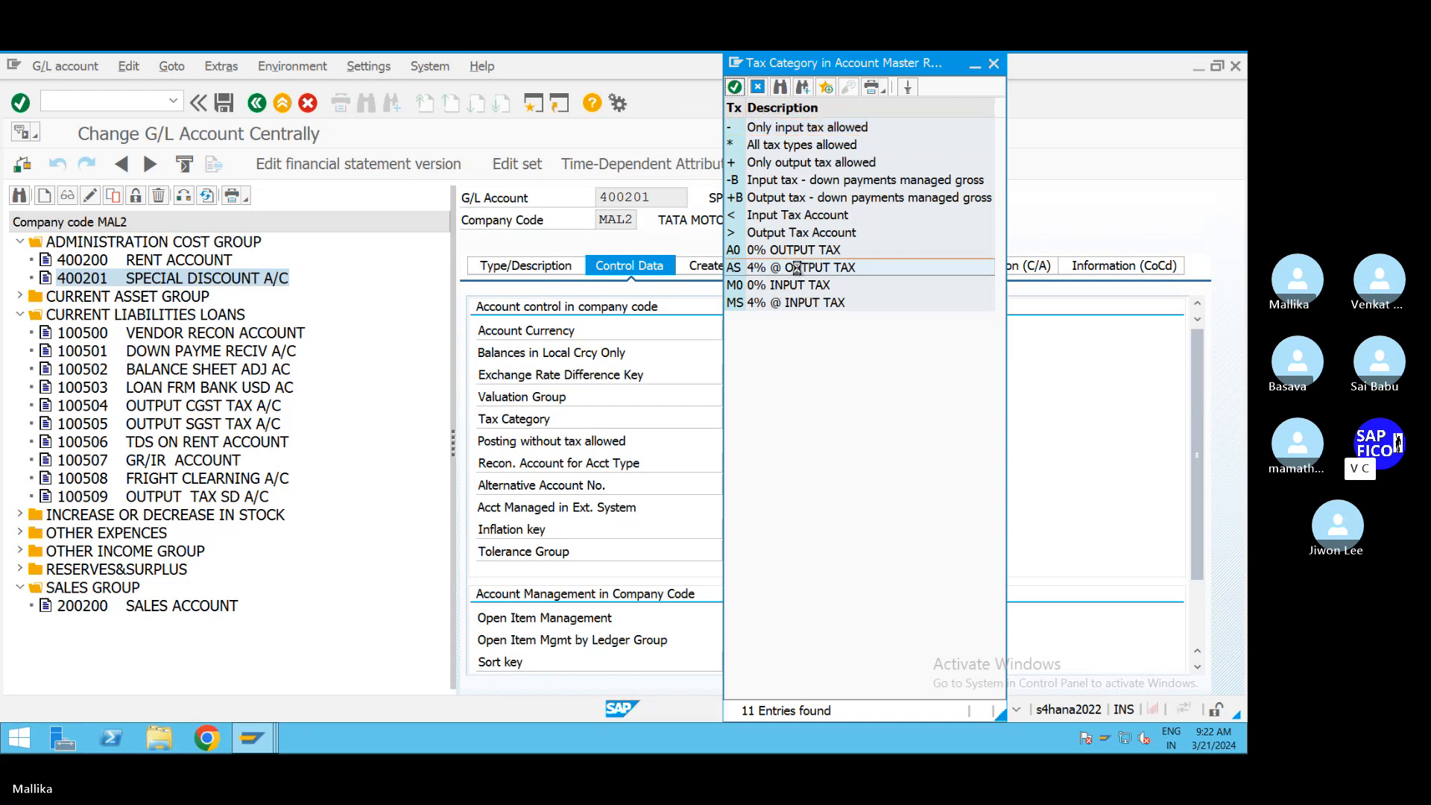
key(Return)
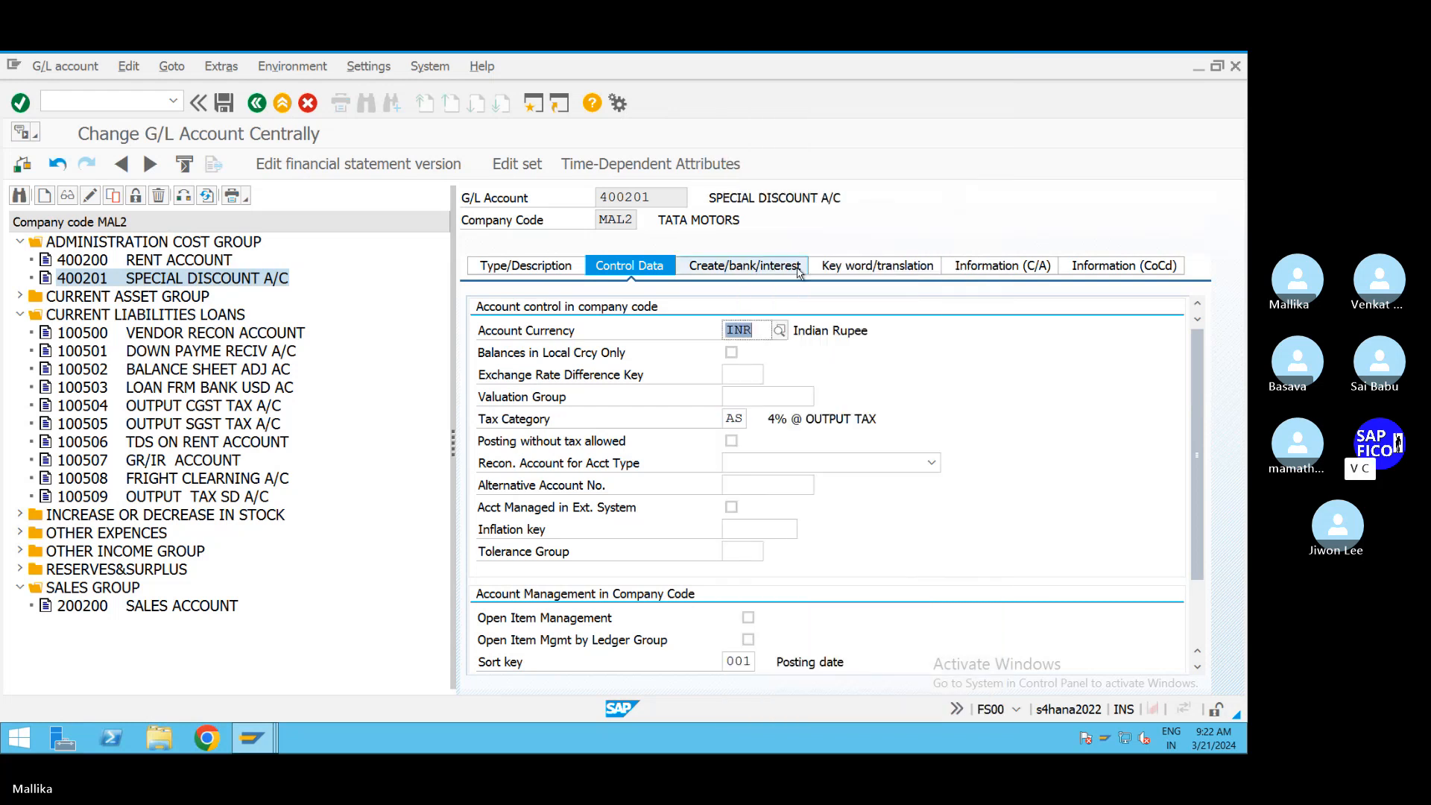
click(224, 103)
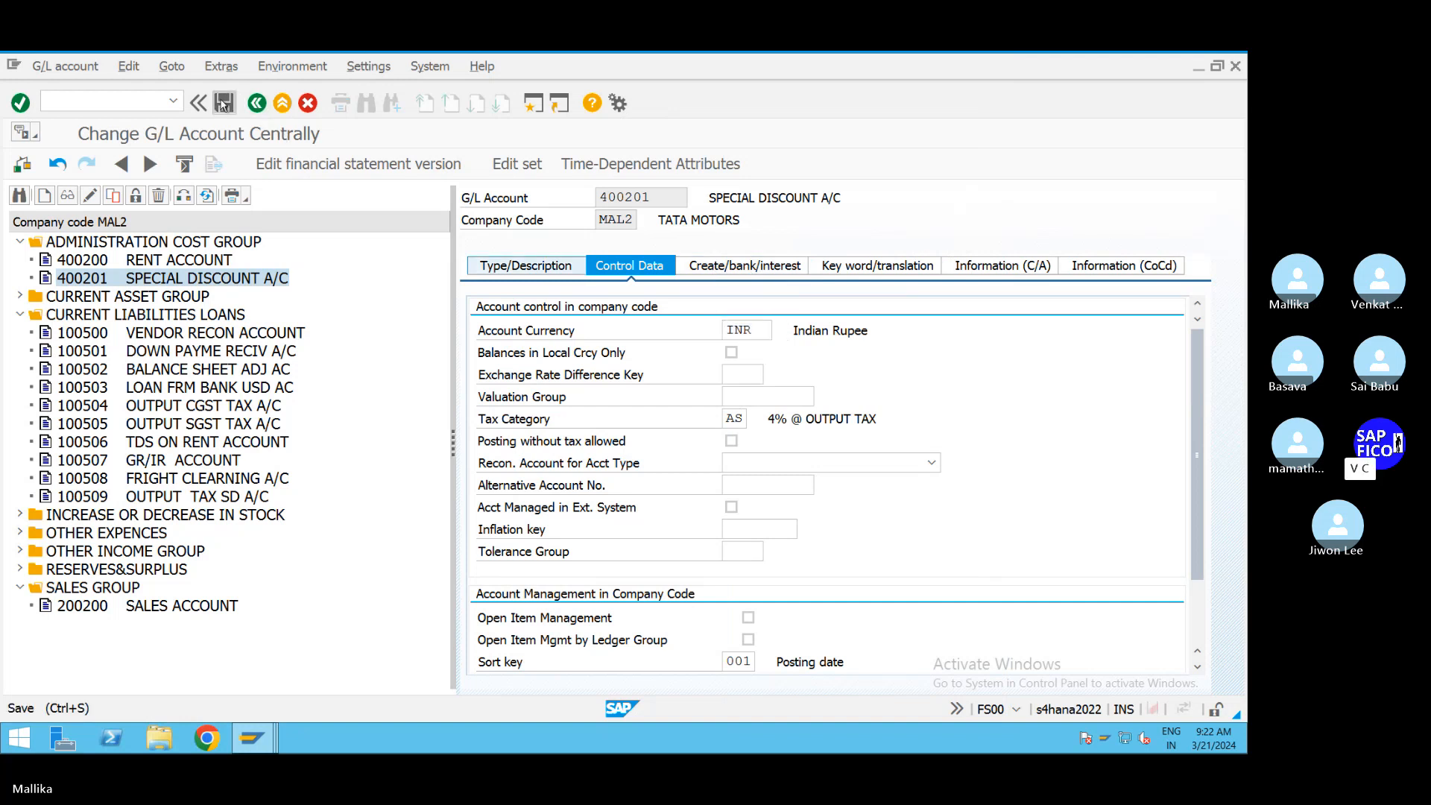
click(56, 443)
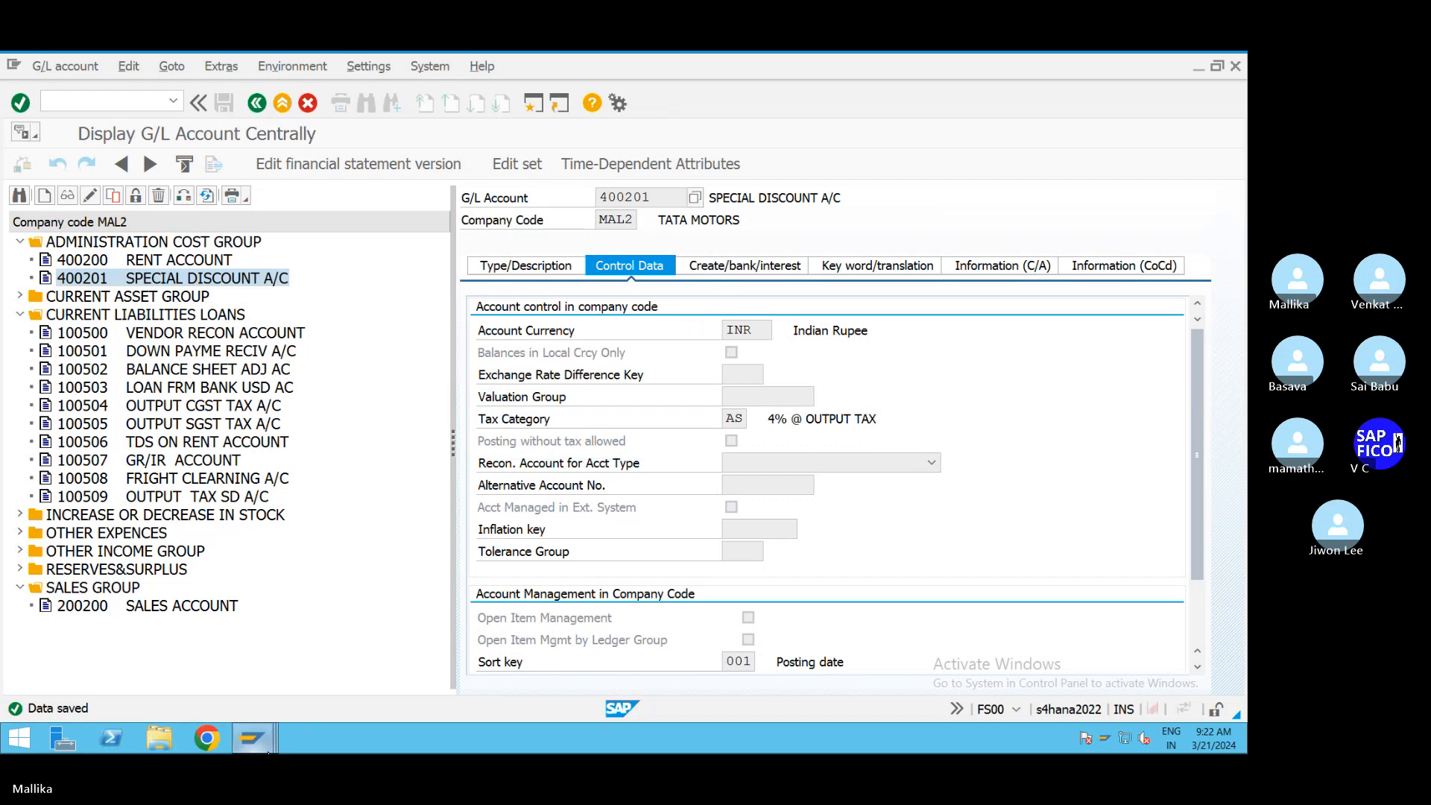
Step: Switch to the outbound delivery session, start transaction VF02 and try to release the proposed billing document to accounting, agreeing to save the data
mouse_move(270, 750)
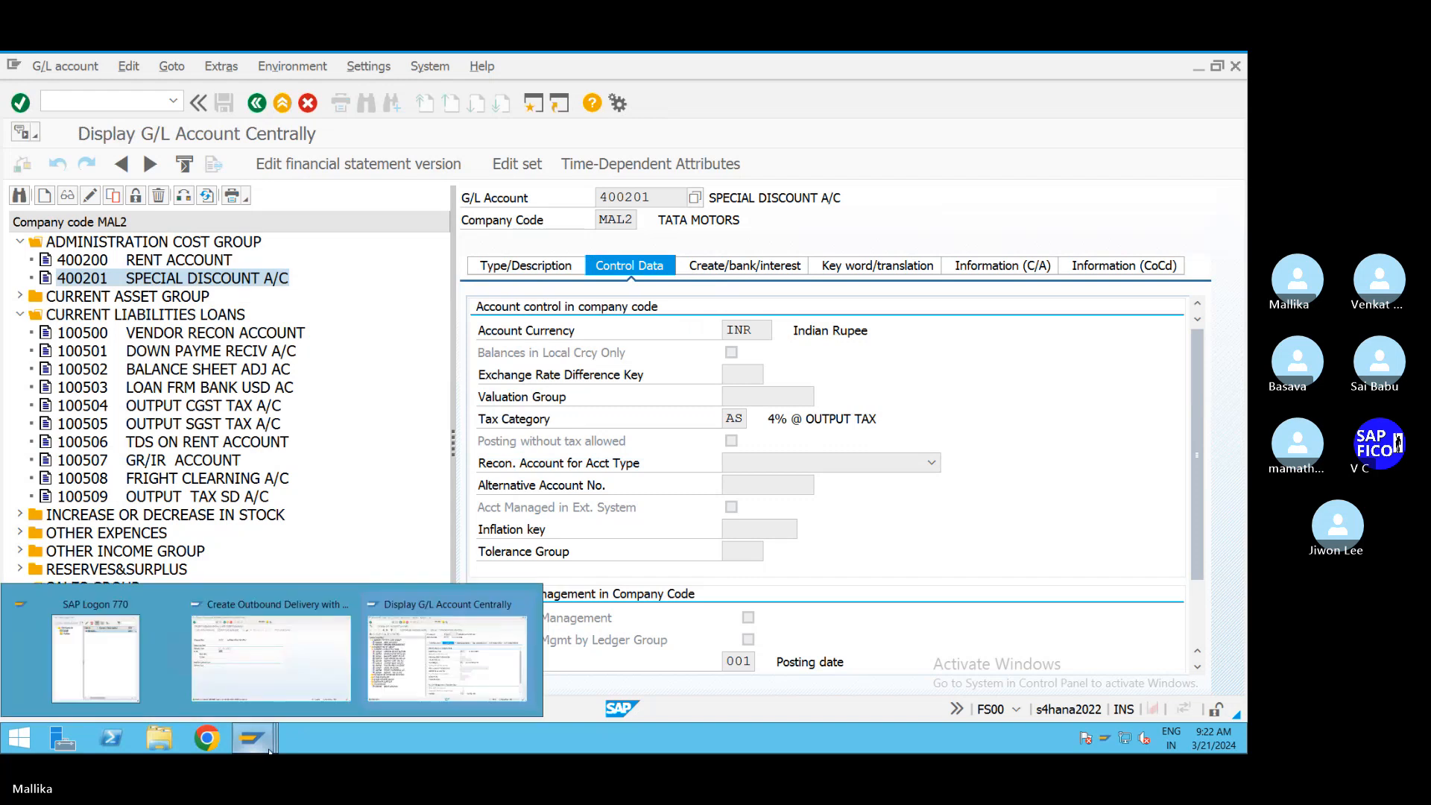
click(267, 666)
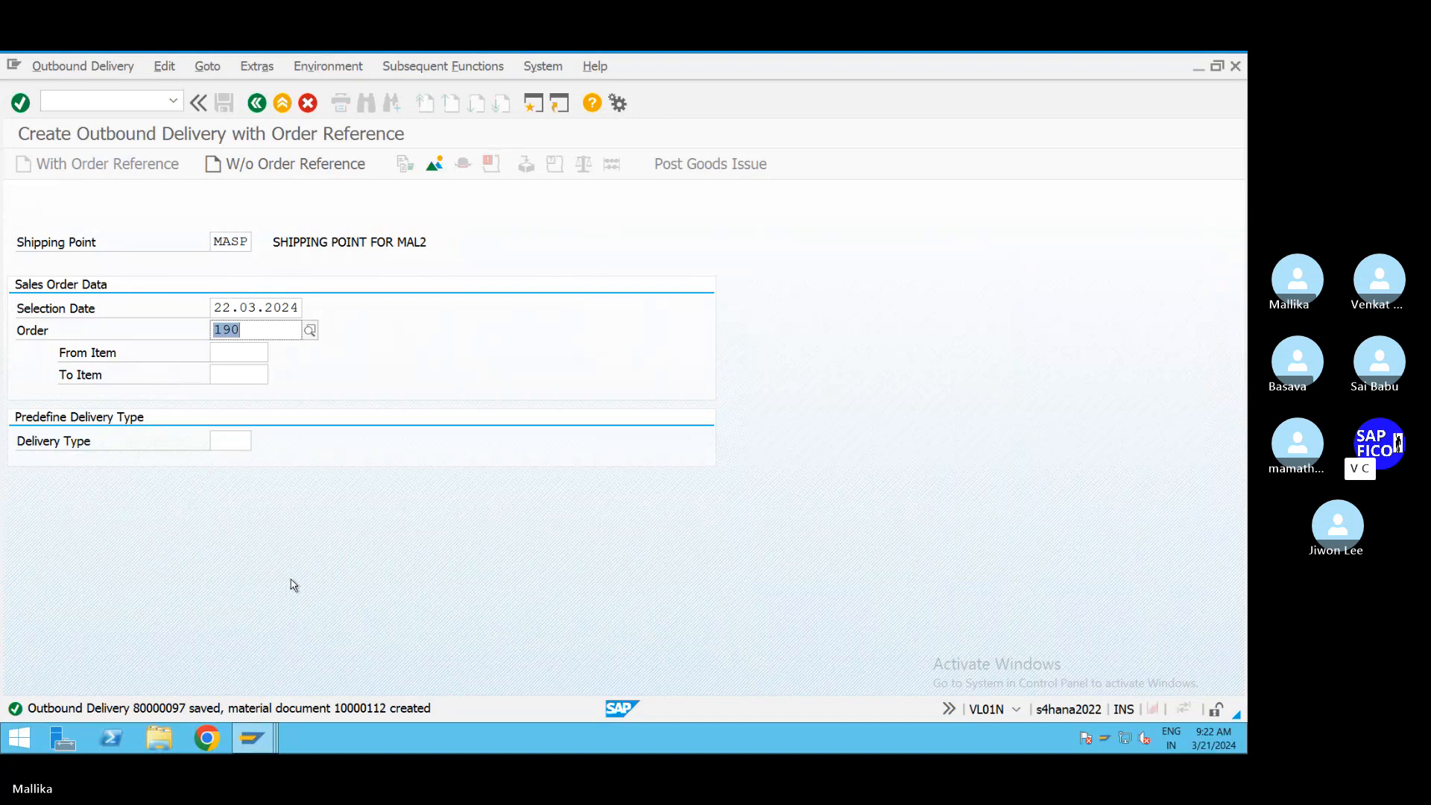
click(174, 101)
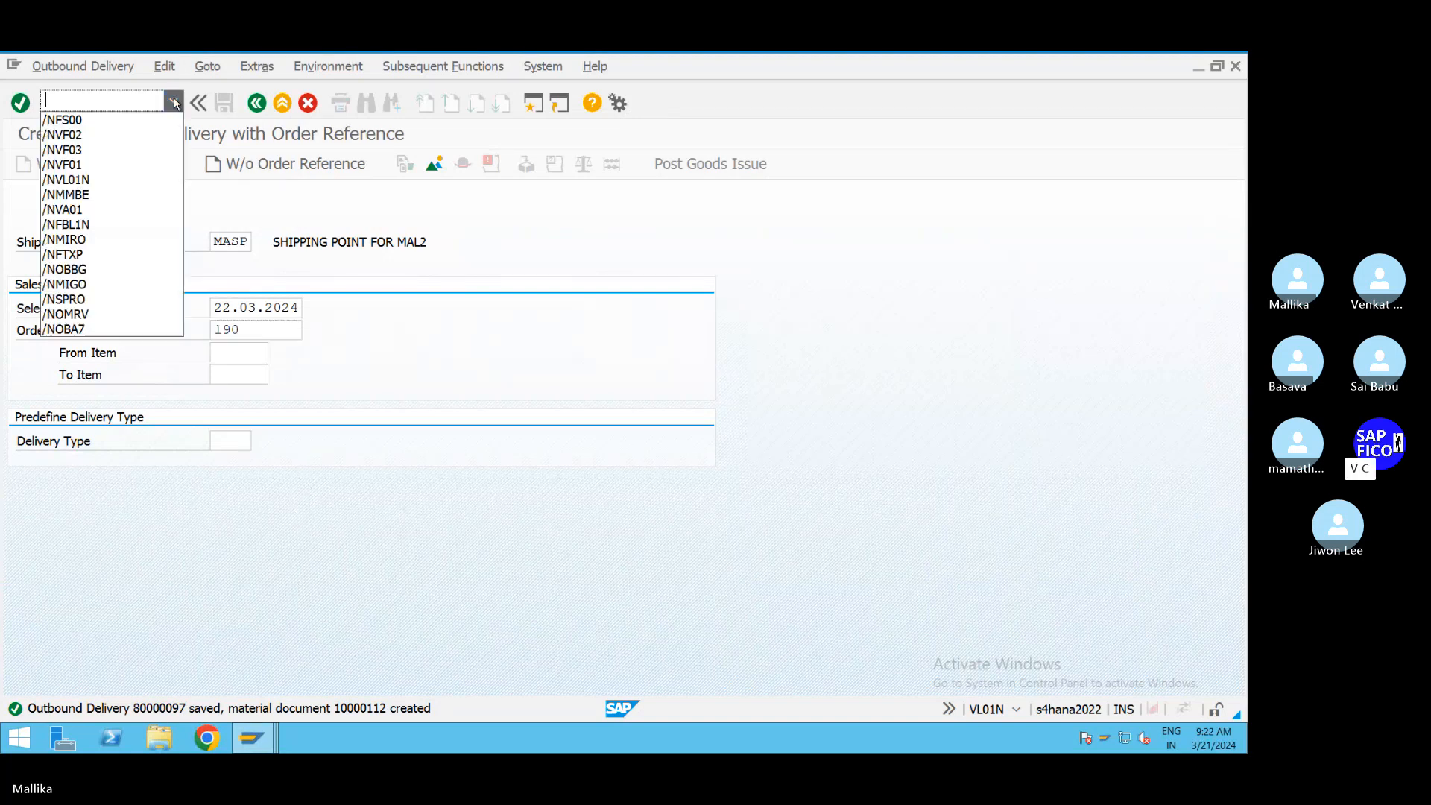
click(115, 135)
key(Return)
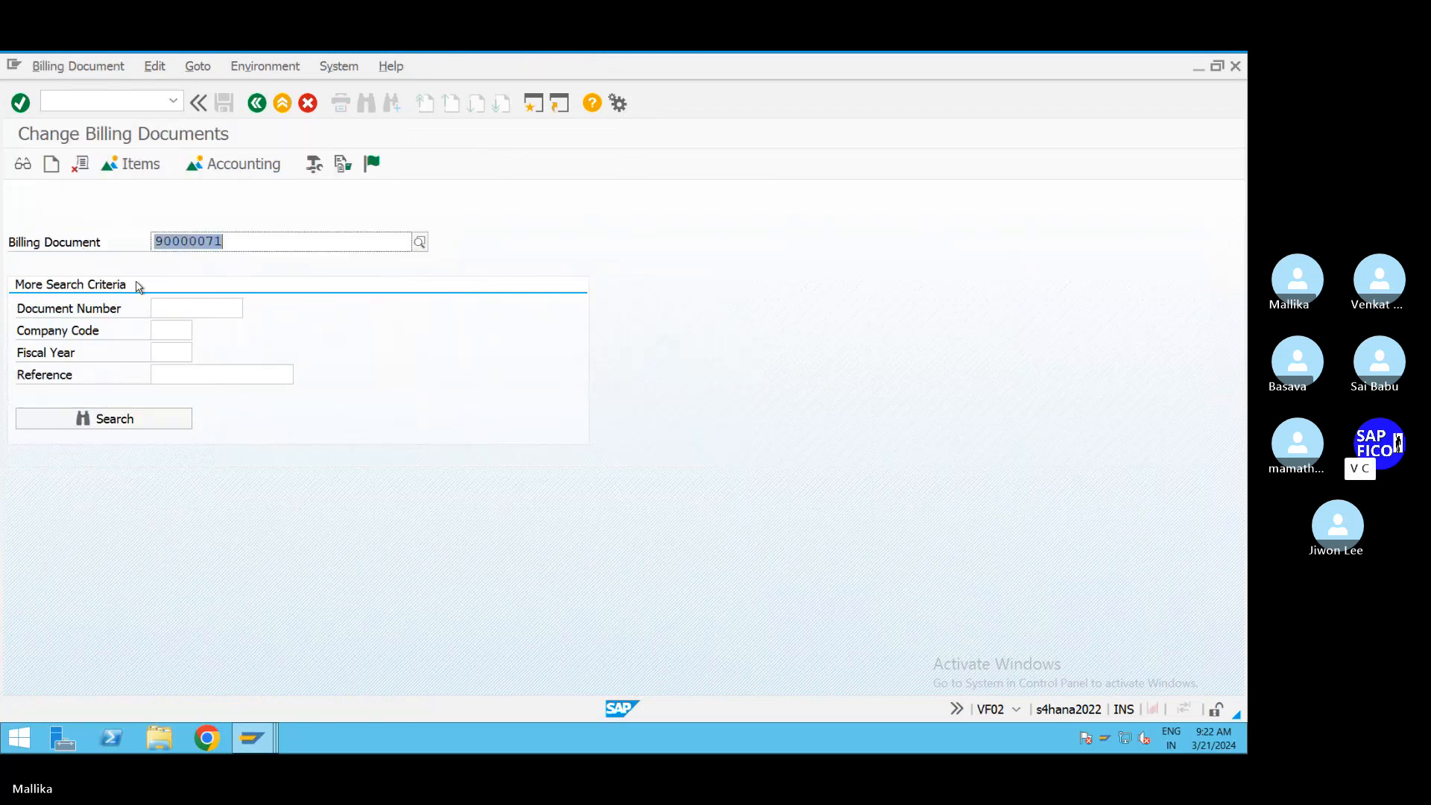
click(375, 165)
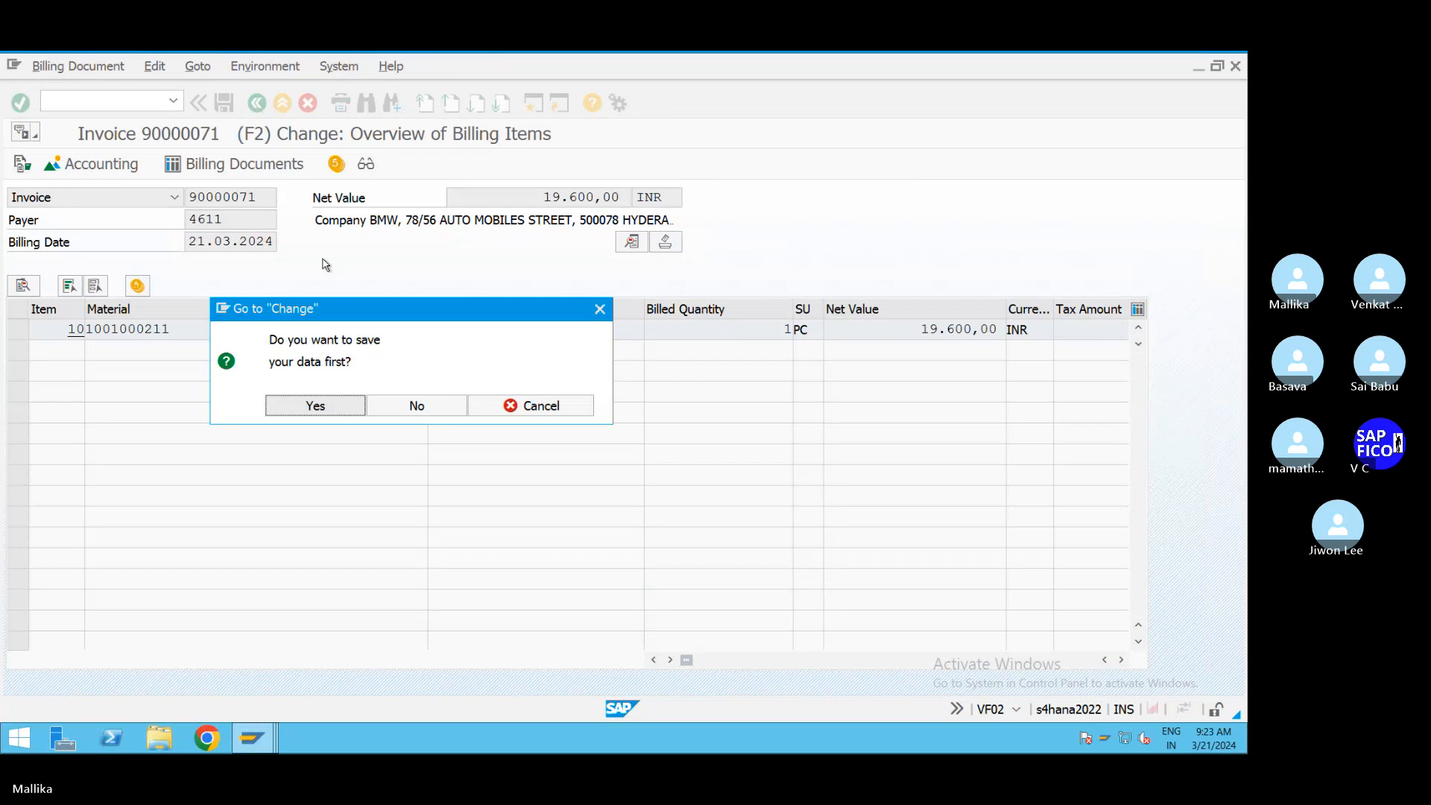
click(316, 406)
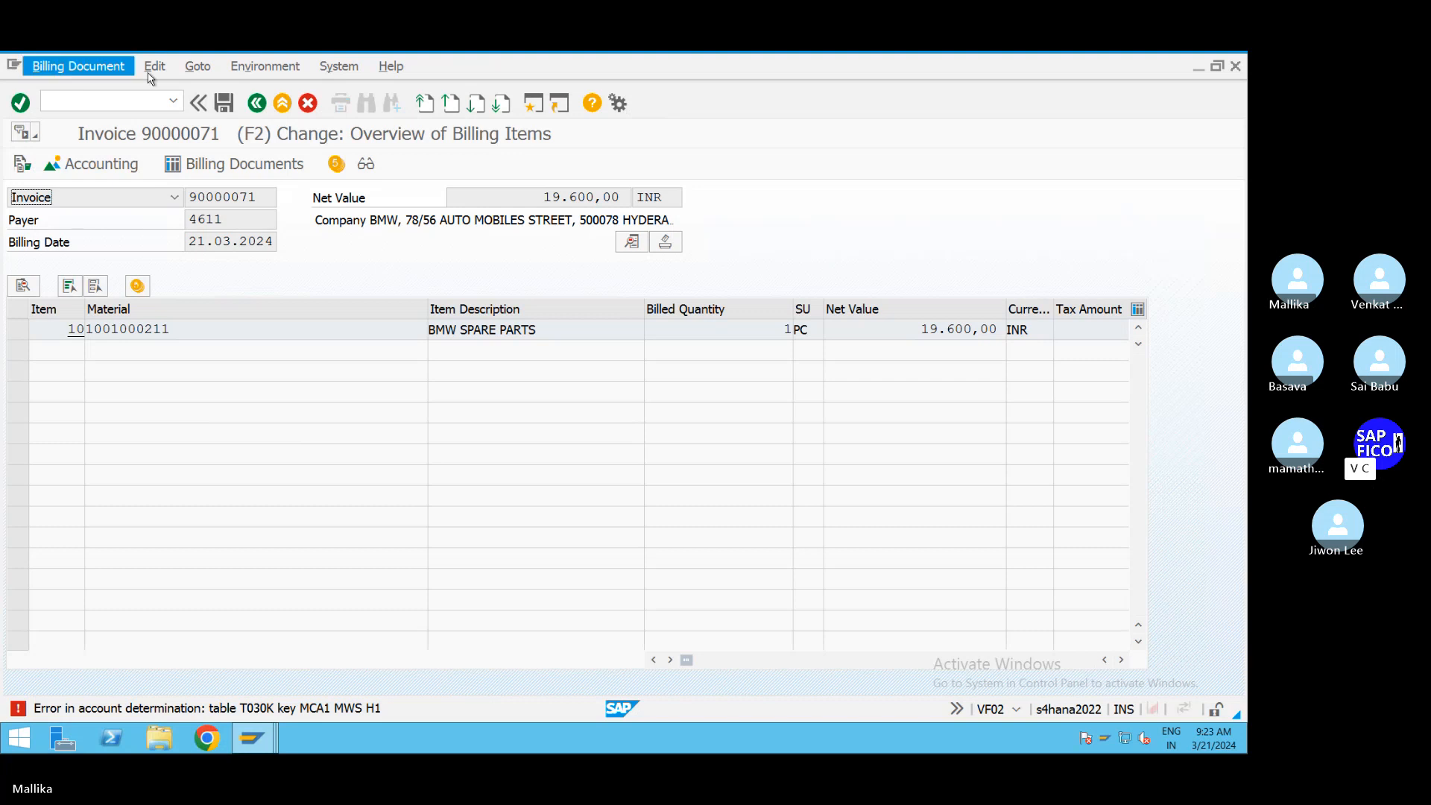
Step: Run the revenue account determination analysis for the invoice and examine the access details of K004 and PR00 under item 000010
click(250, 71)
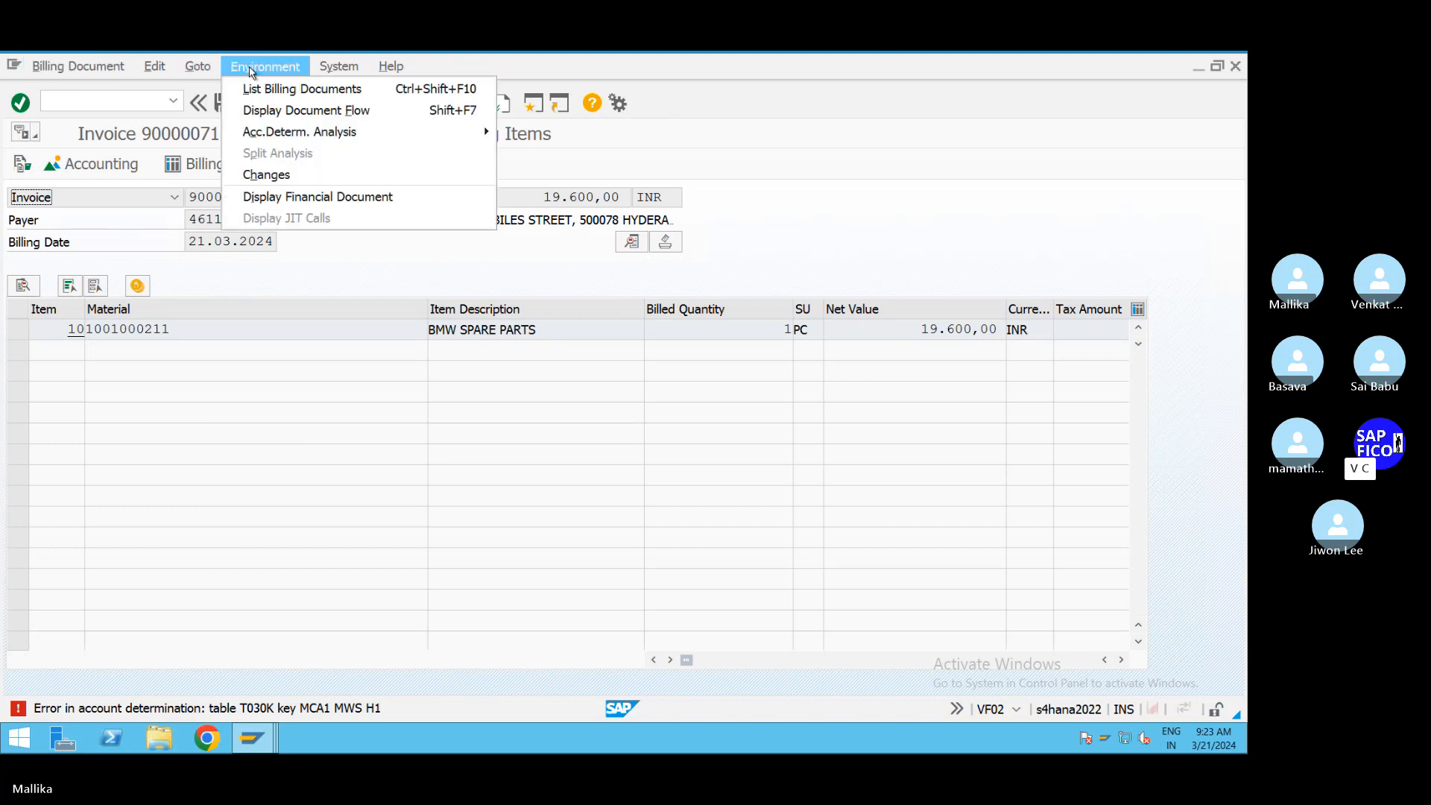
mouse_move(305, 134)
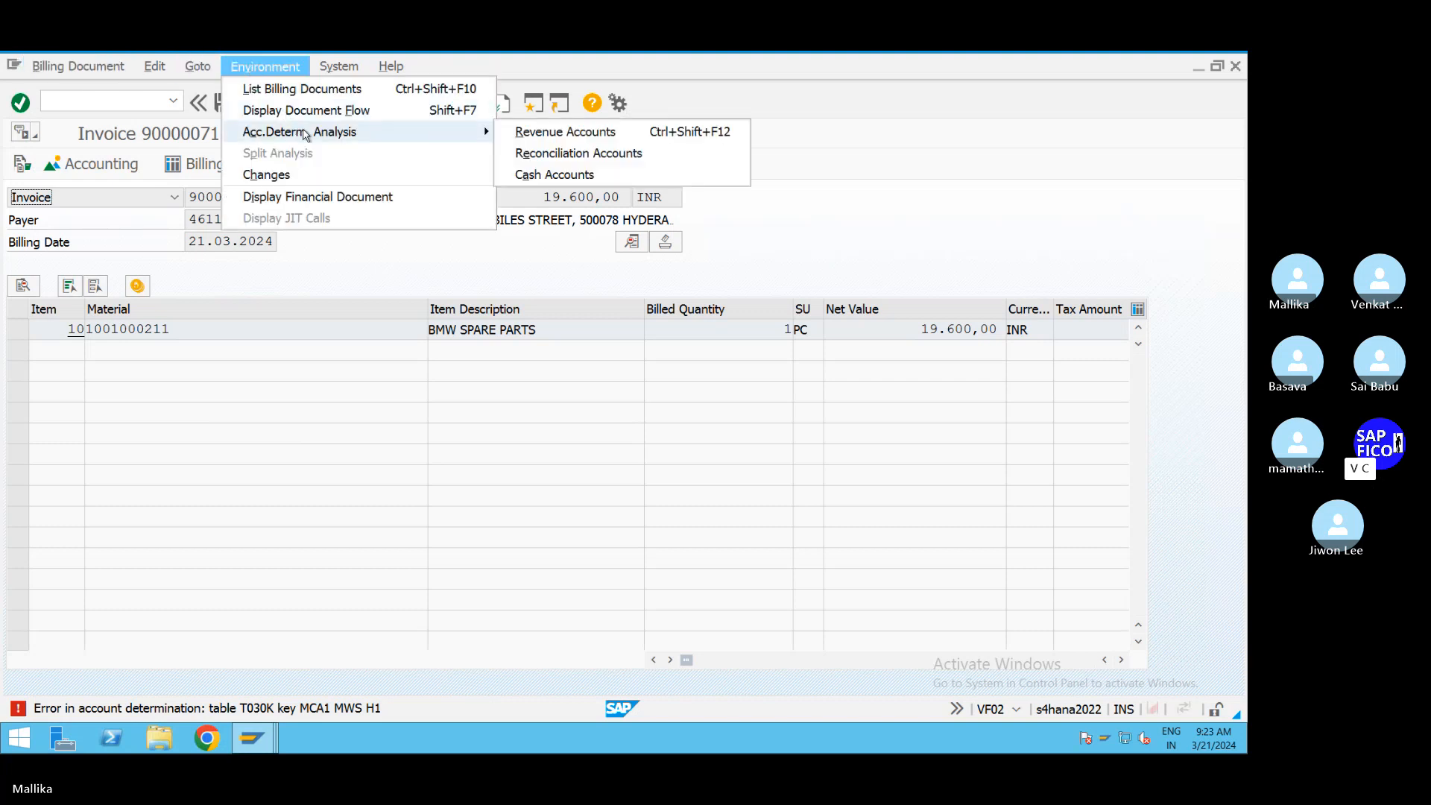
click(574, 133)
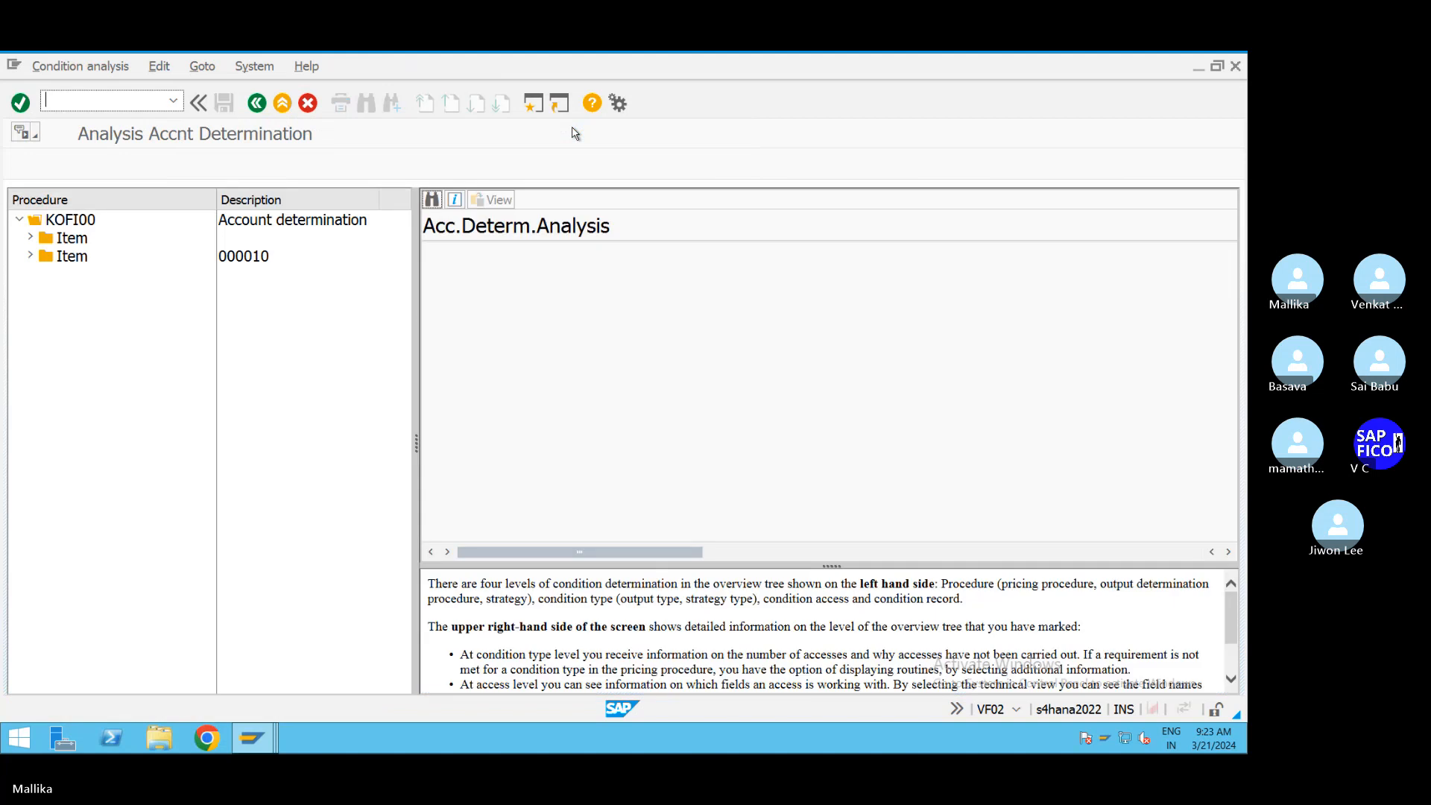
click(31, 256)
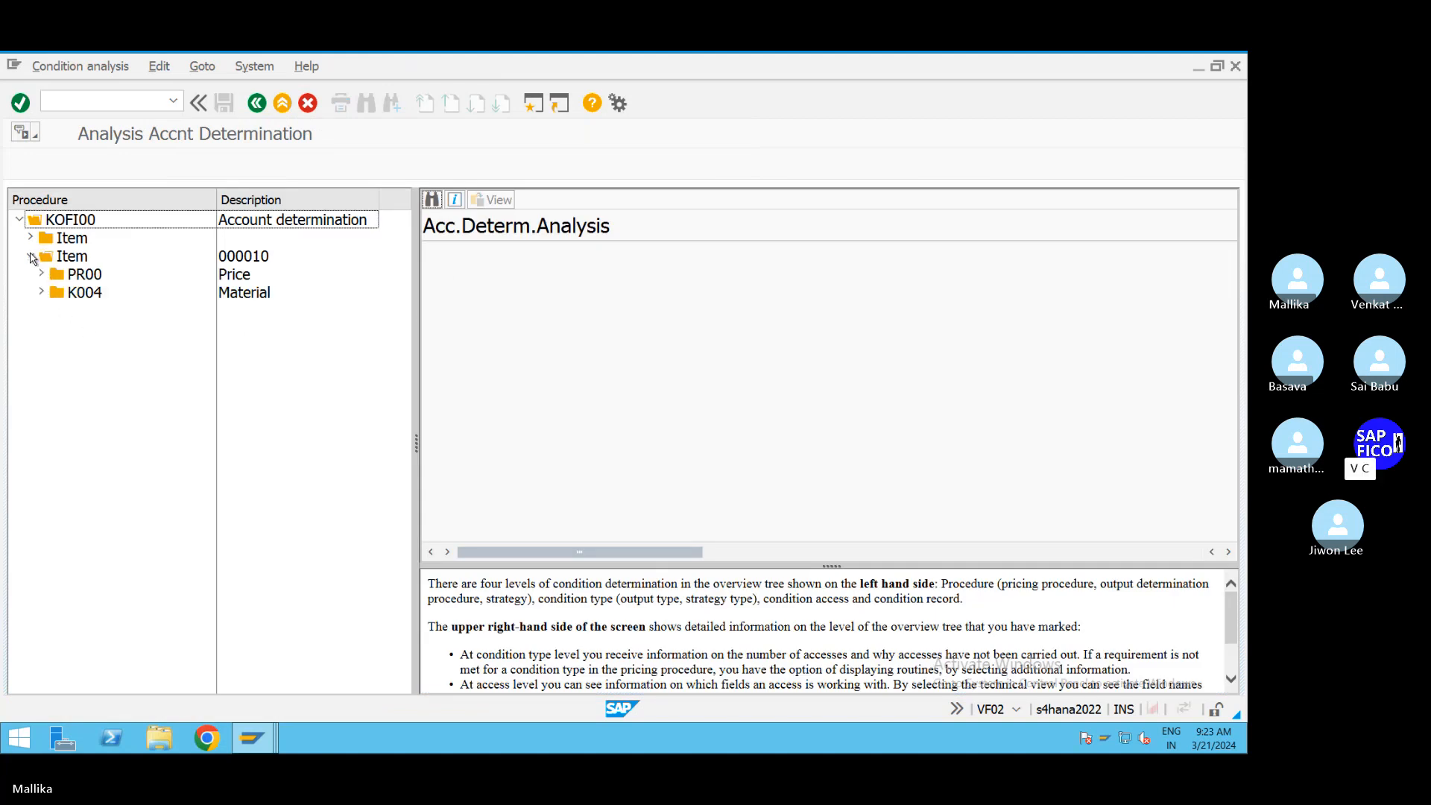
click(41, 293)
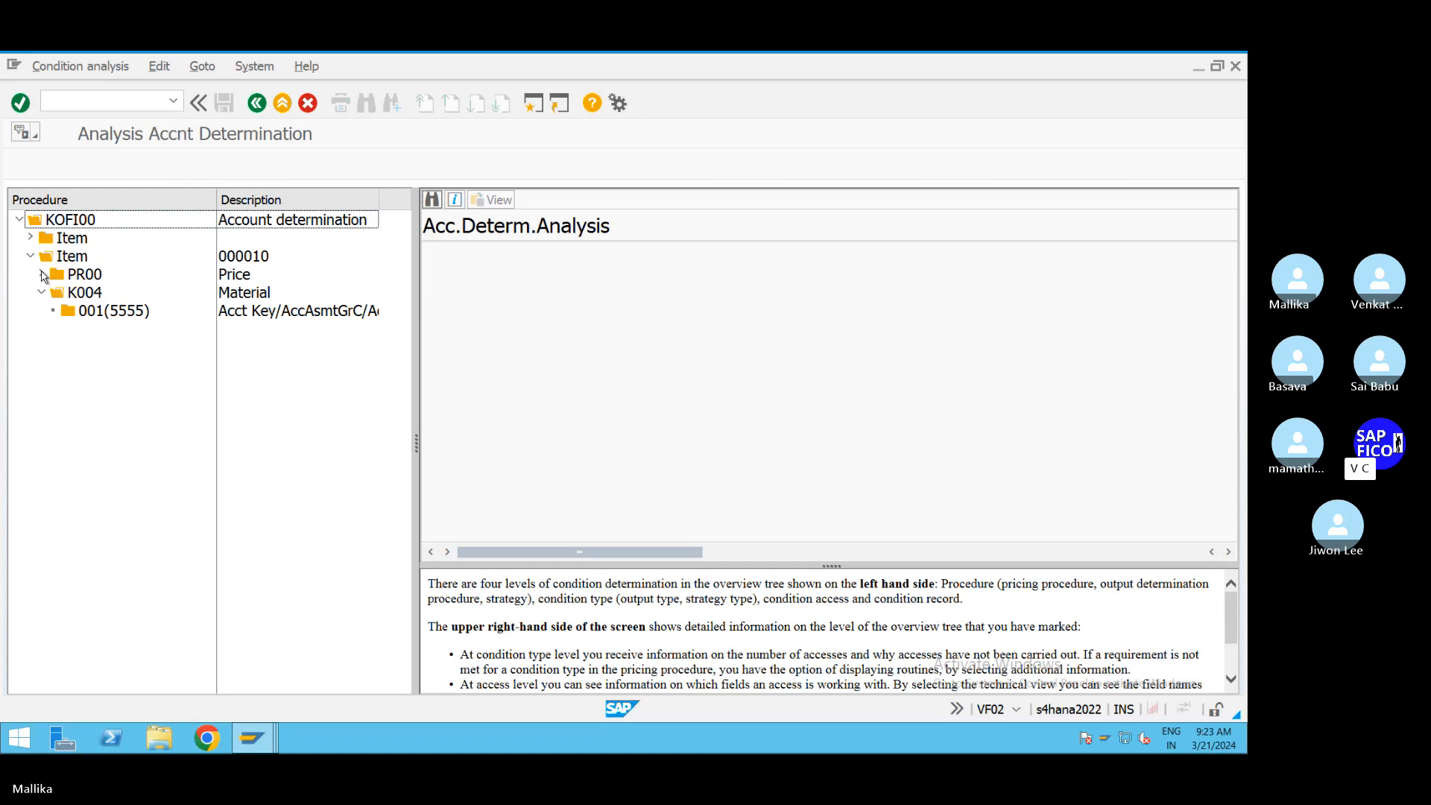
click(42, 275)
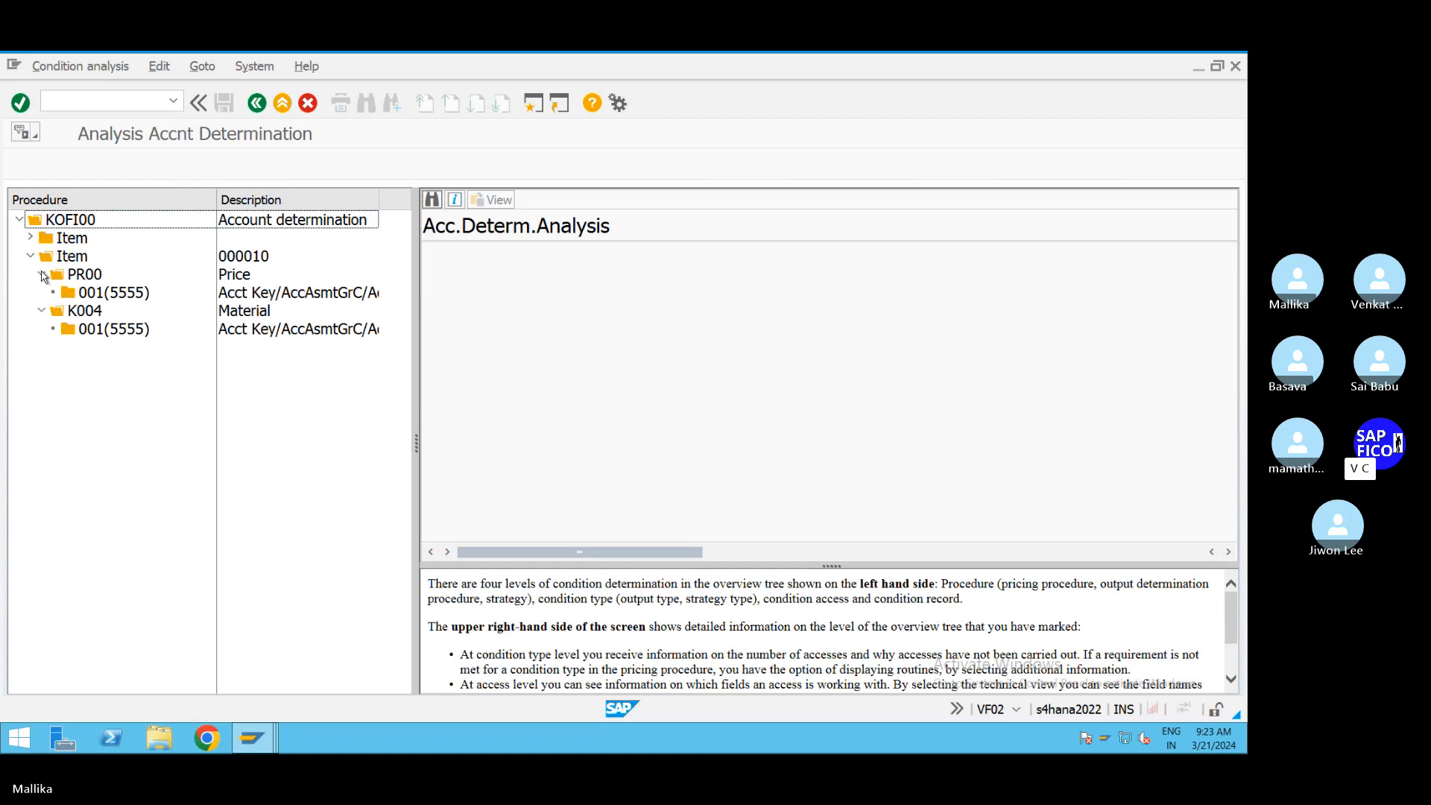
double_click(117, 331)
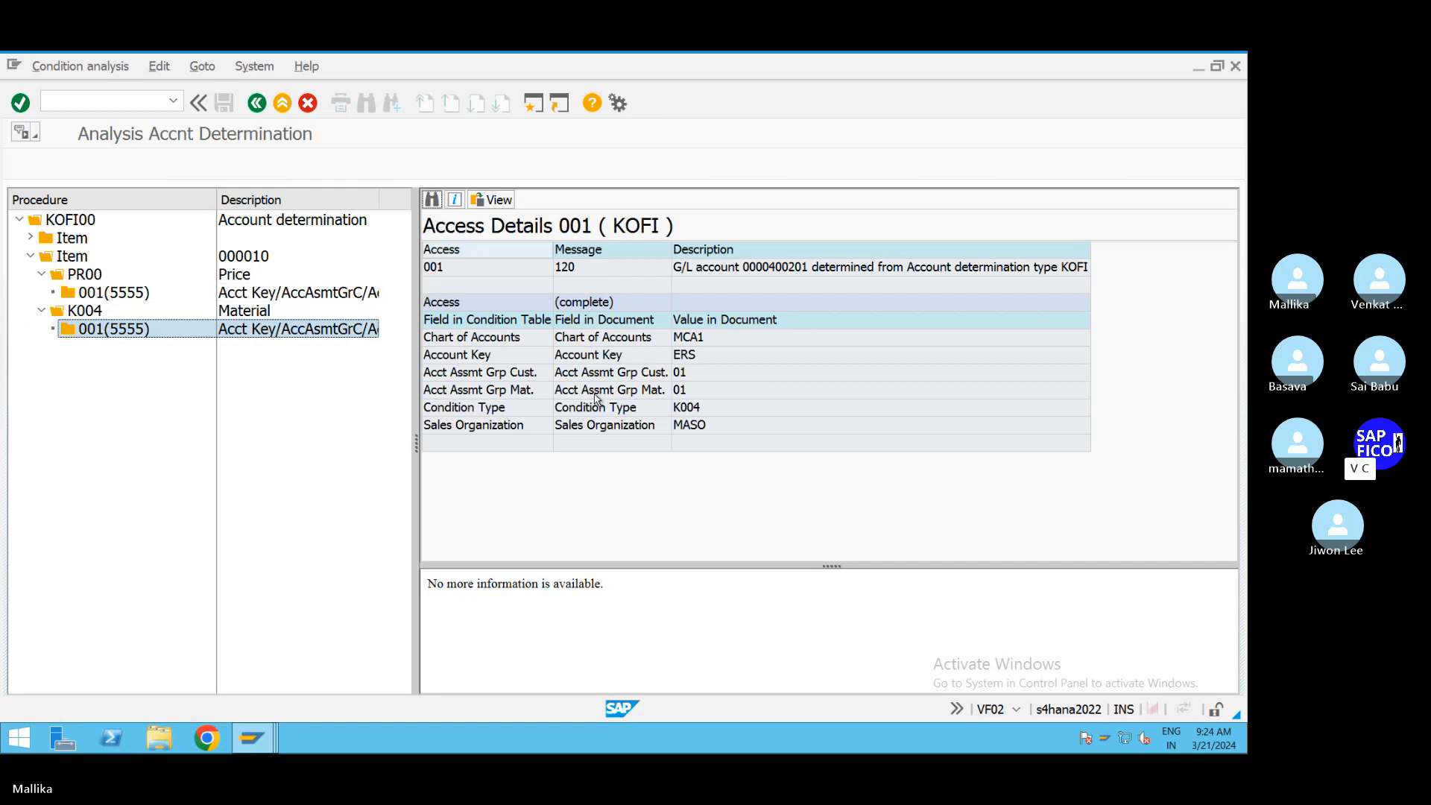
click(124, 295)
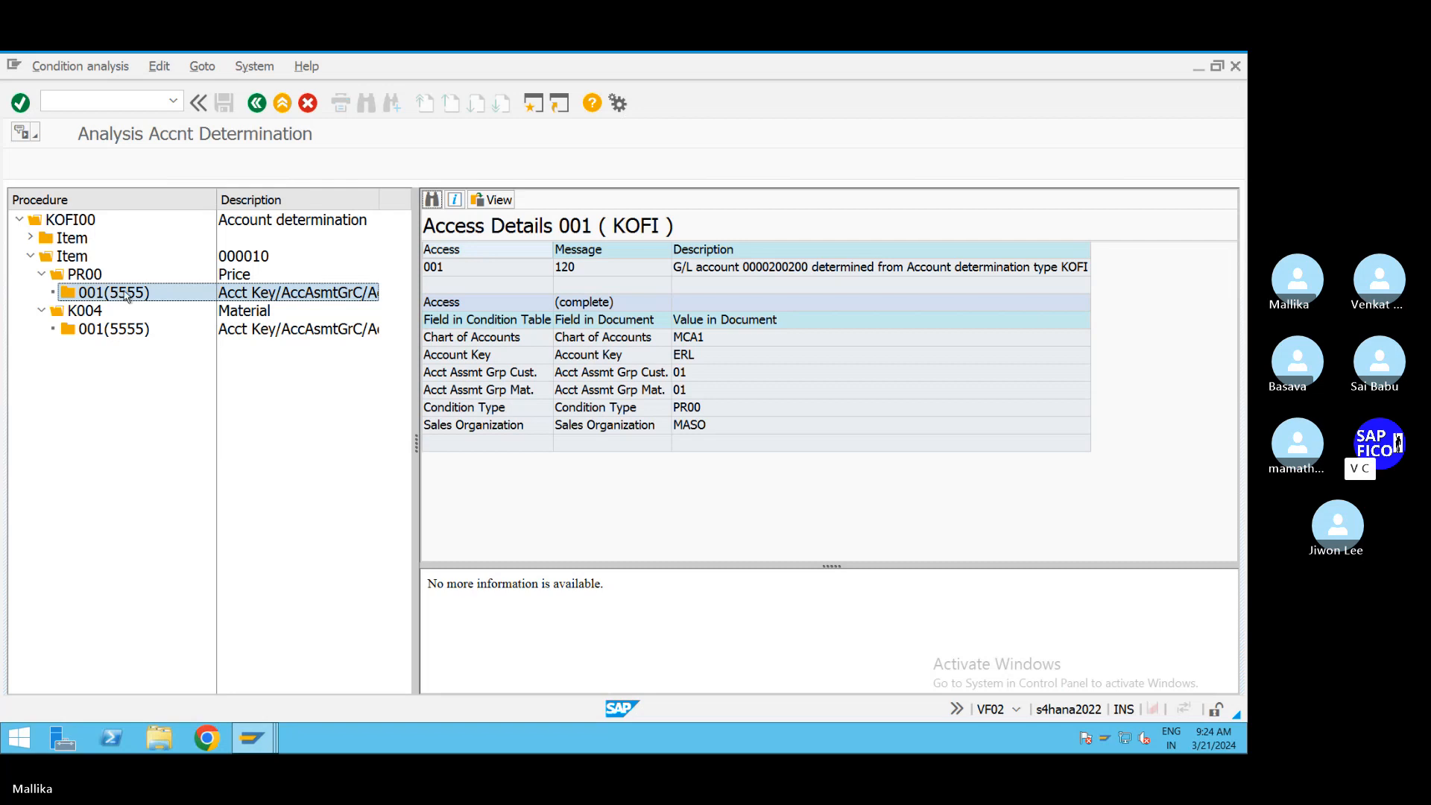
Step: Review the item 000010 overview and the details of condition type KORS, and return to the invoice's billing items
click(34, 259)
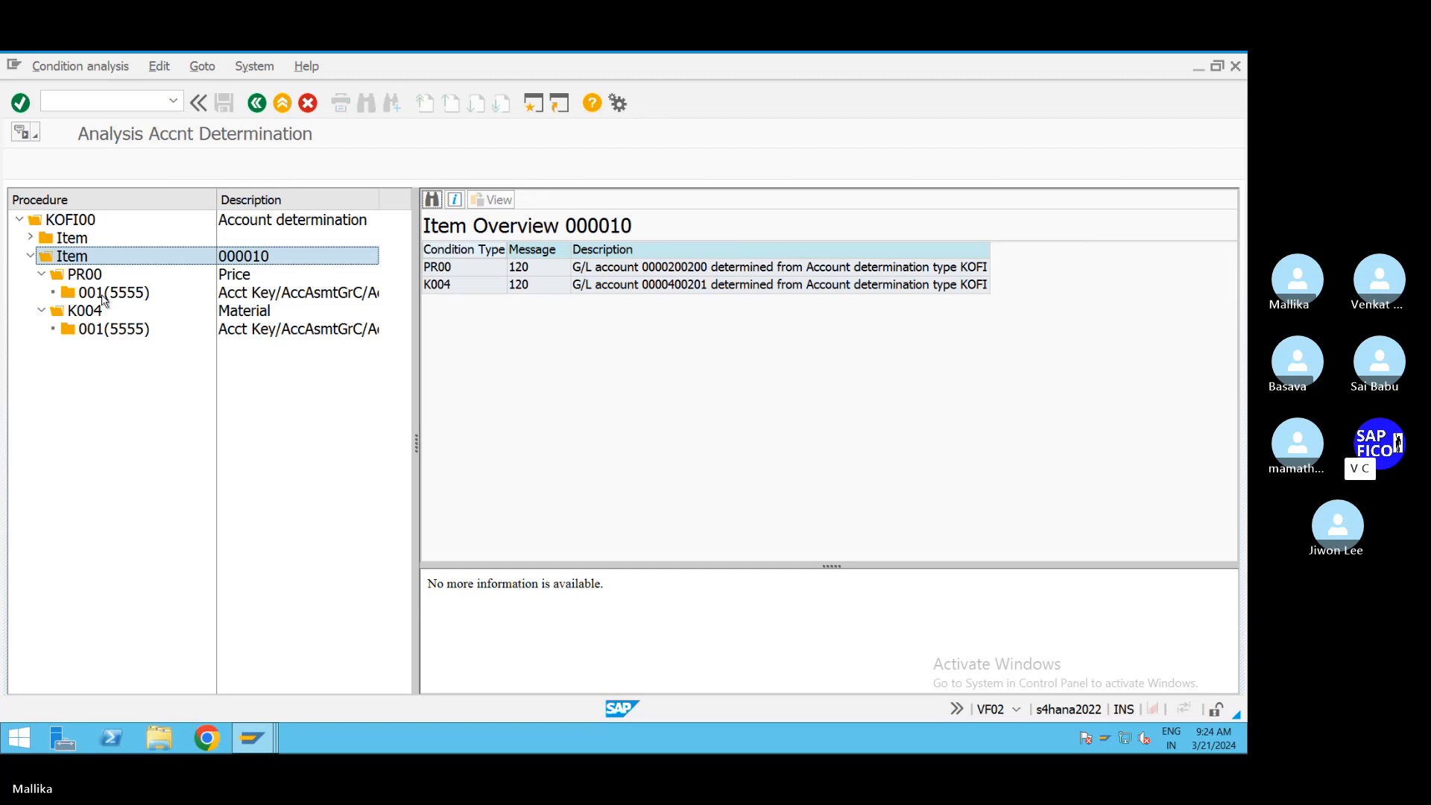
click(30, 238)
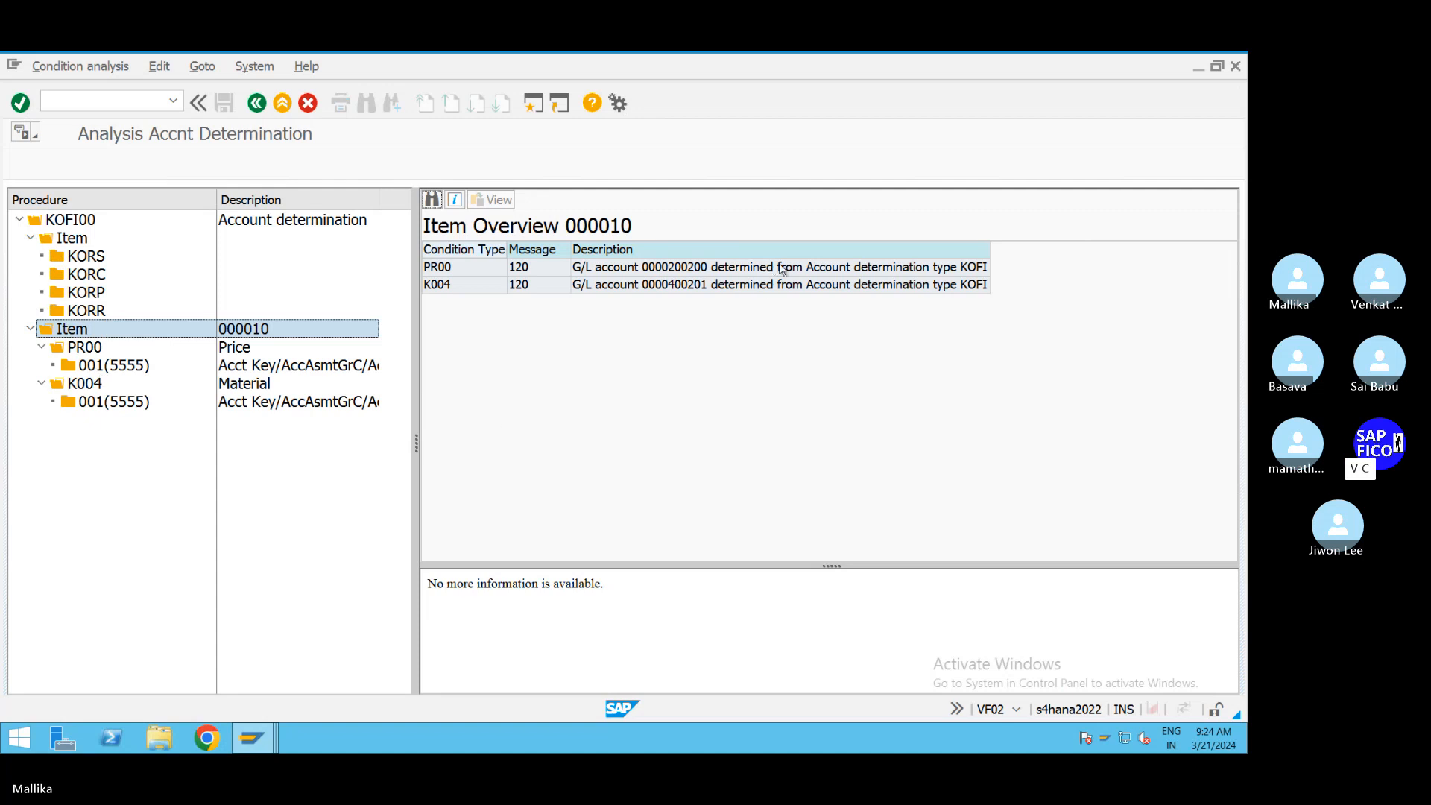
click(100, 256)
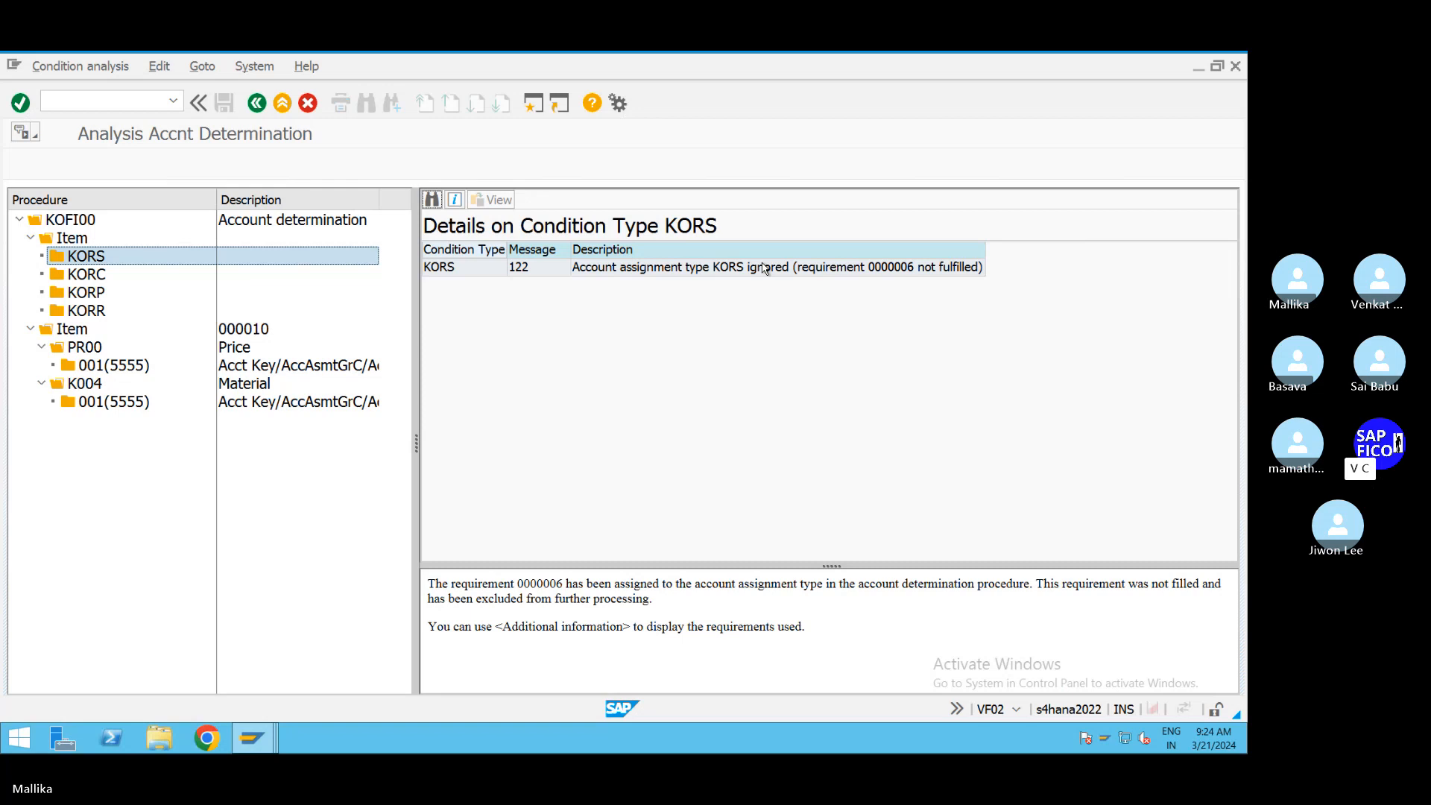
click(257, 104)
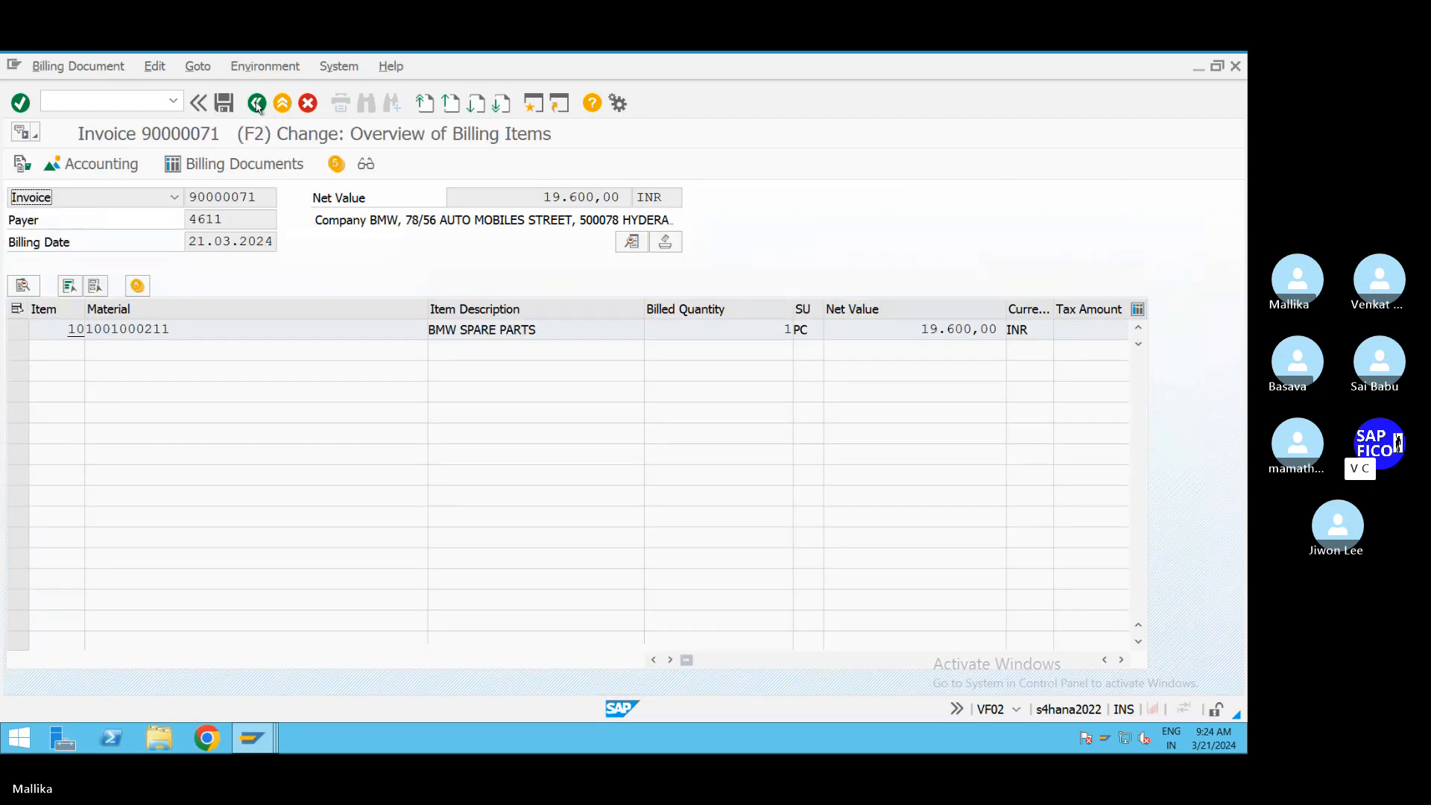
Step: Try to leave the invoice with its data saved, and open the detailed help for the account determination error
click(257, 104)
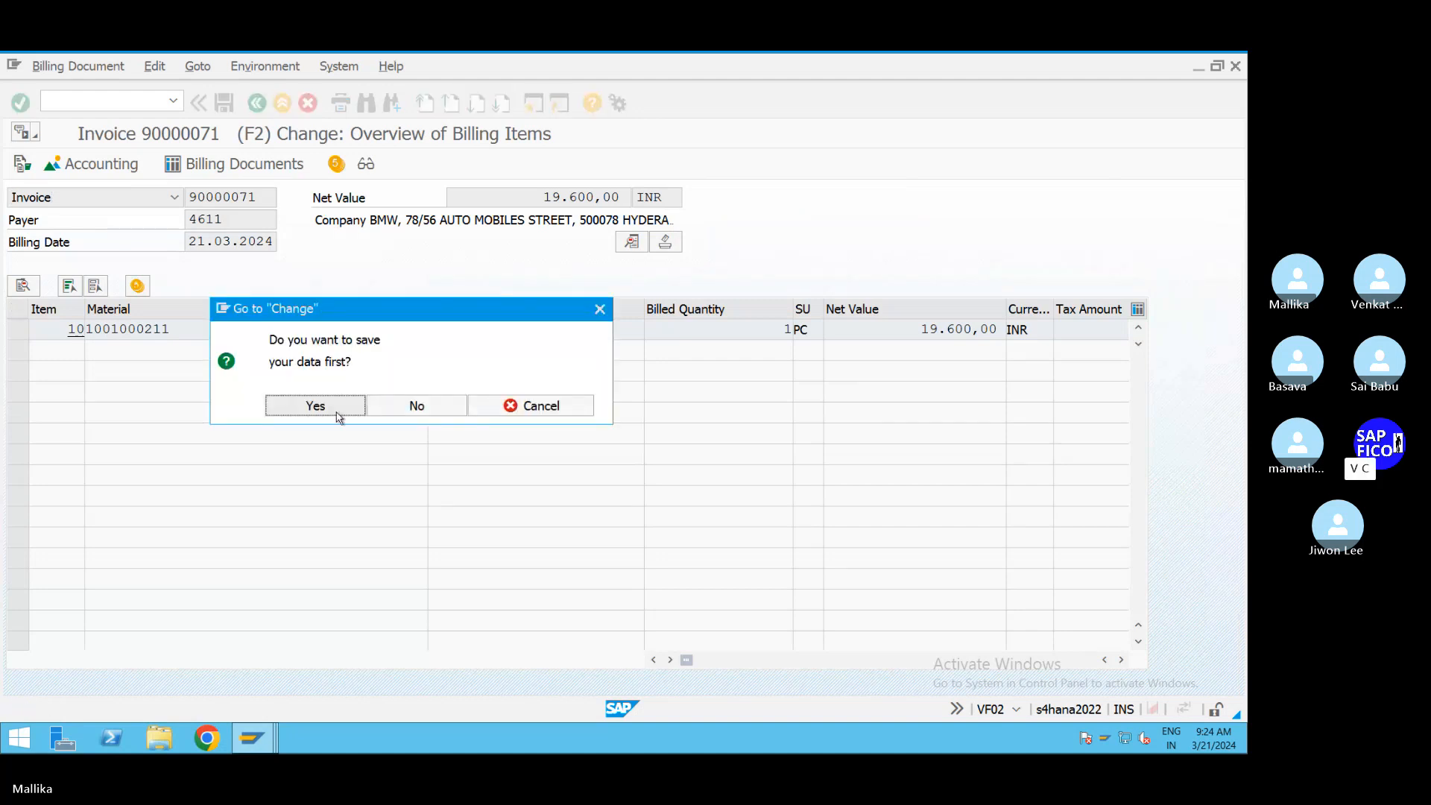
click(339, 412)
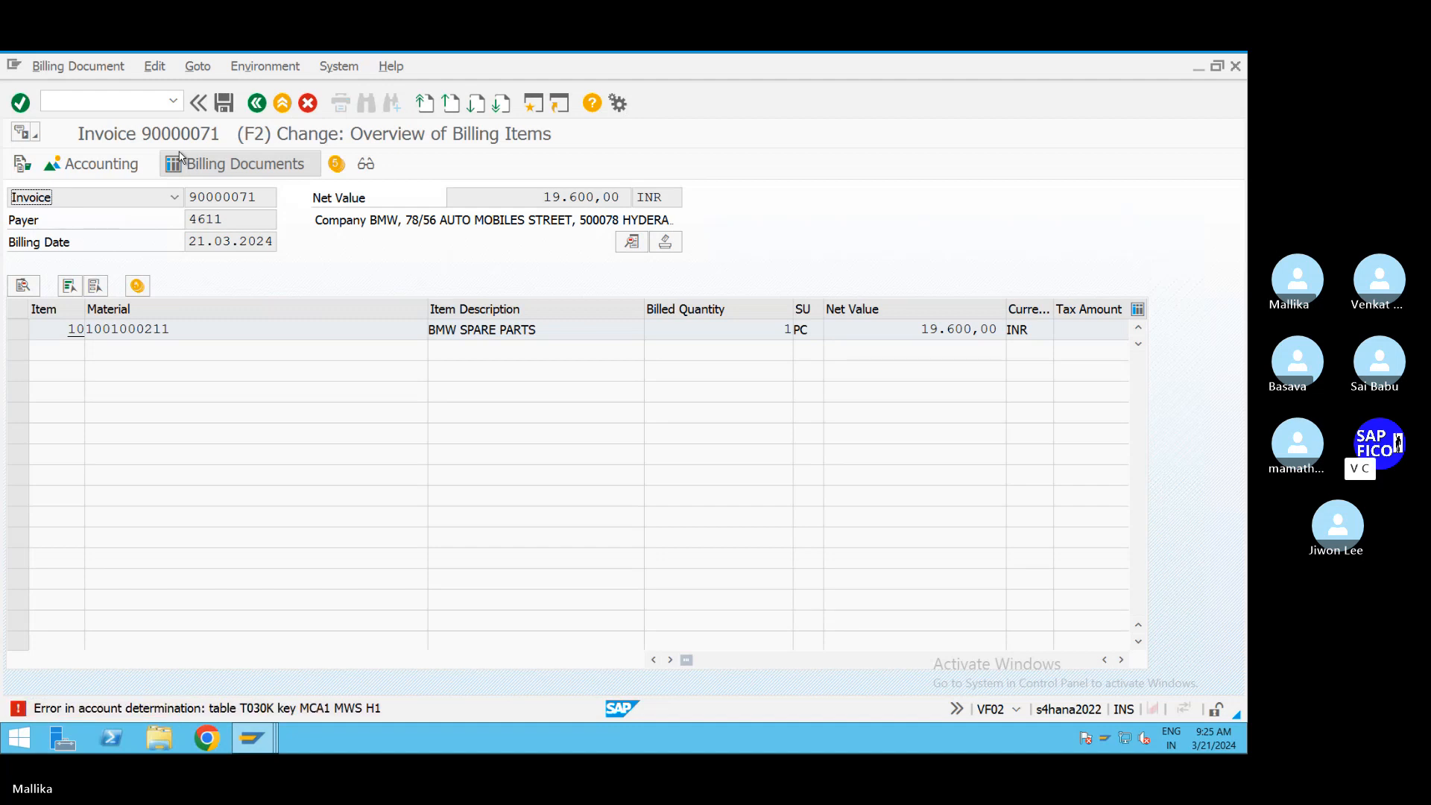
click(19, 709)
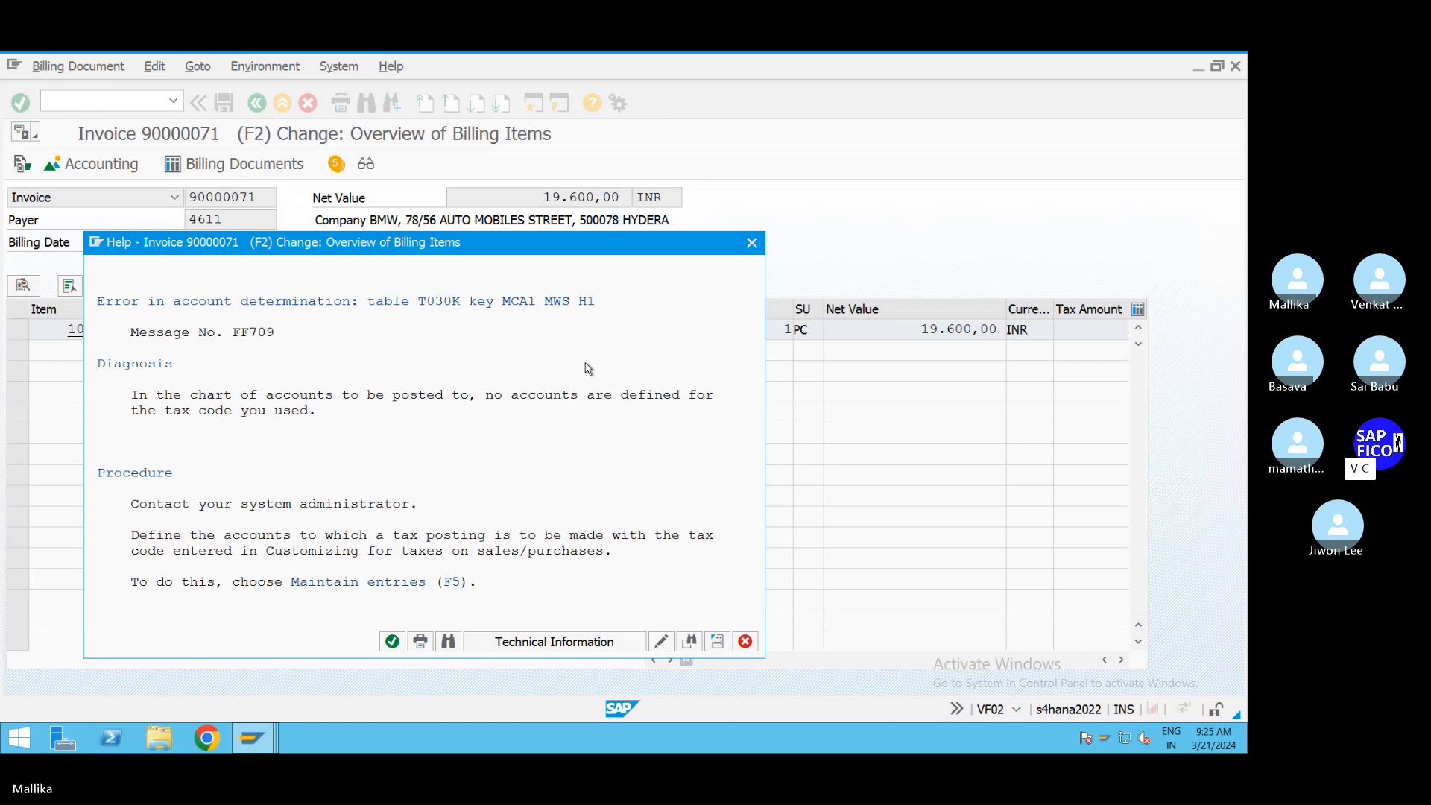
Step: Close the error help and leave the invoice for transaction OB40, the automatic posting procedures for taxes on sales/purchases
click(752, 243)
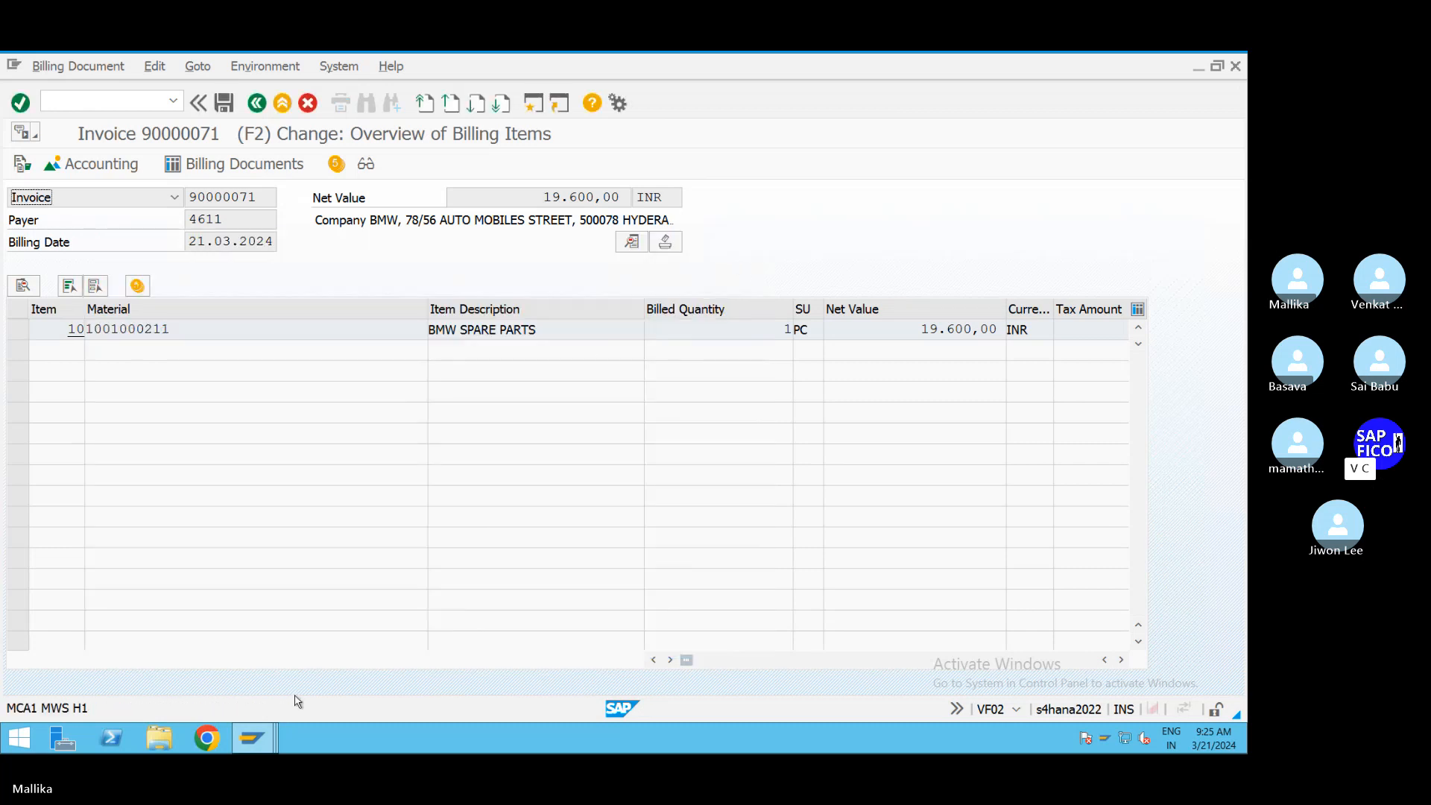
click(65, 104)
text(/NO)
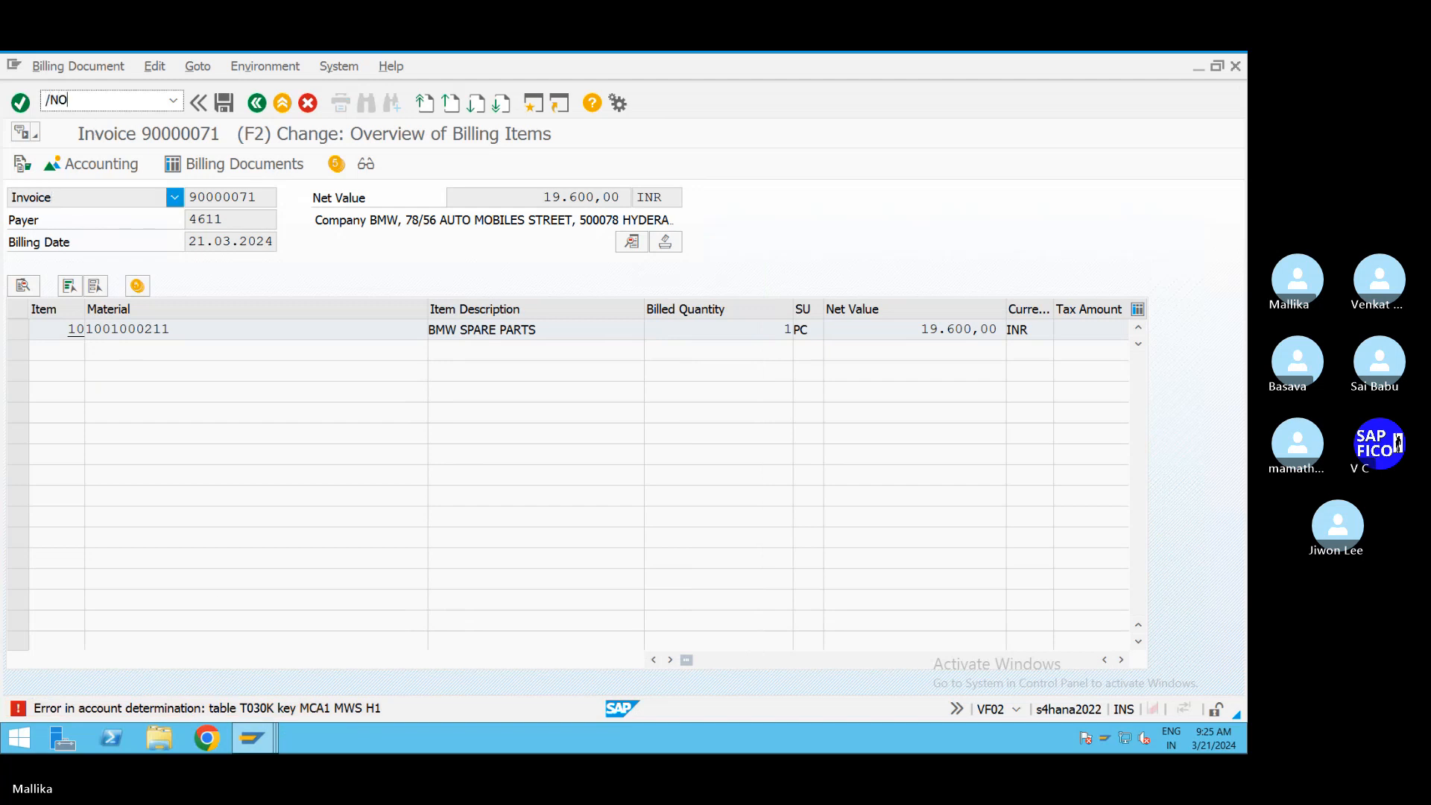
text(B49)
key(BackSpace)
text(0)
key(Return)
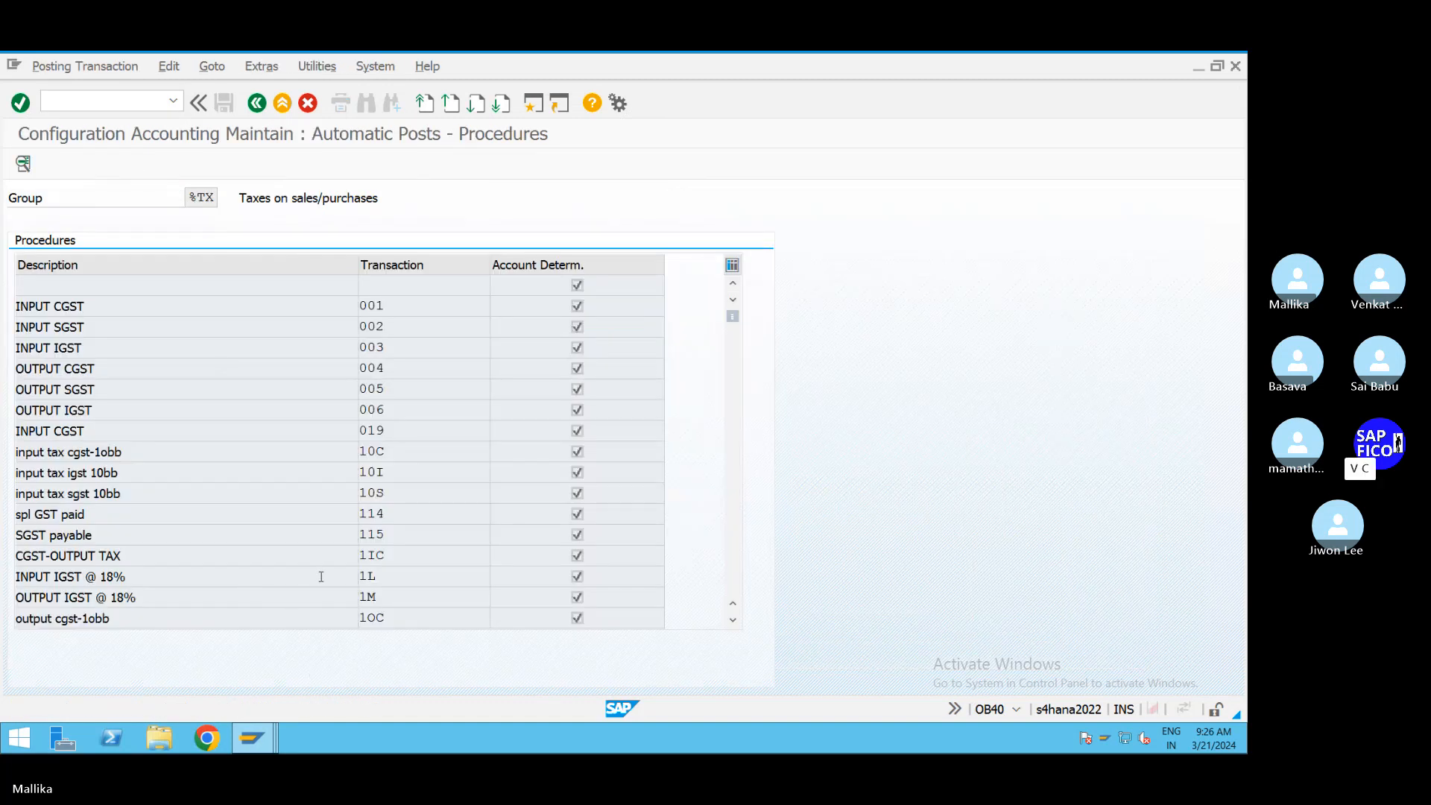
Step: Find the Output tax procedure with transaction key MWS and open its account assignments for chart of accounts MCA1
scroll(321, 576, down, 12)
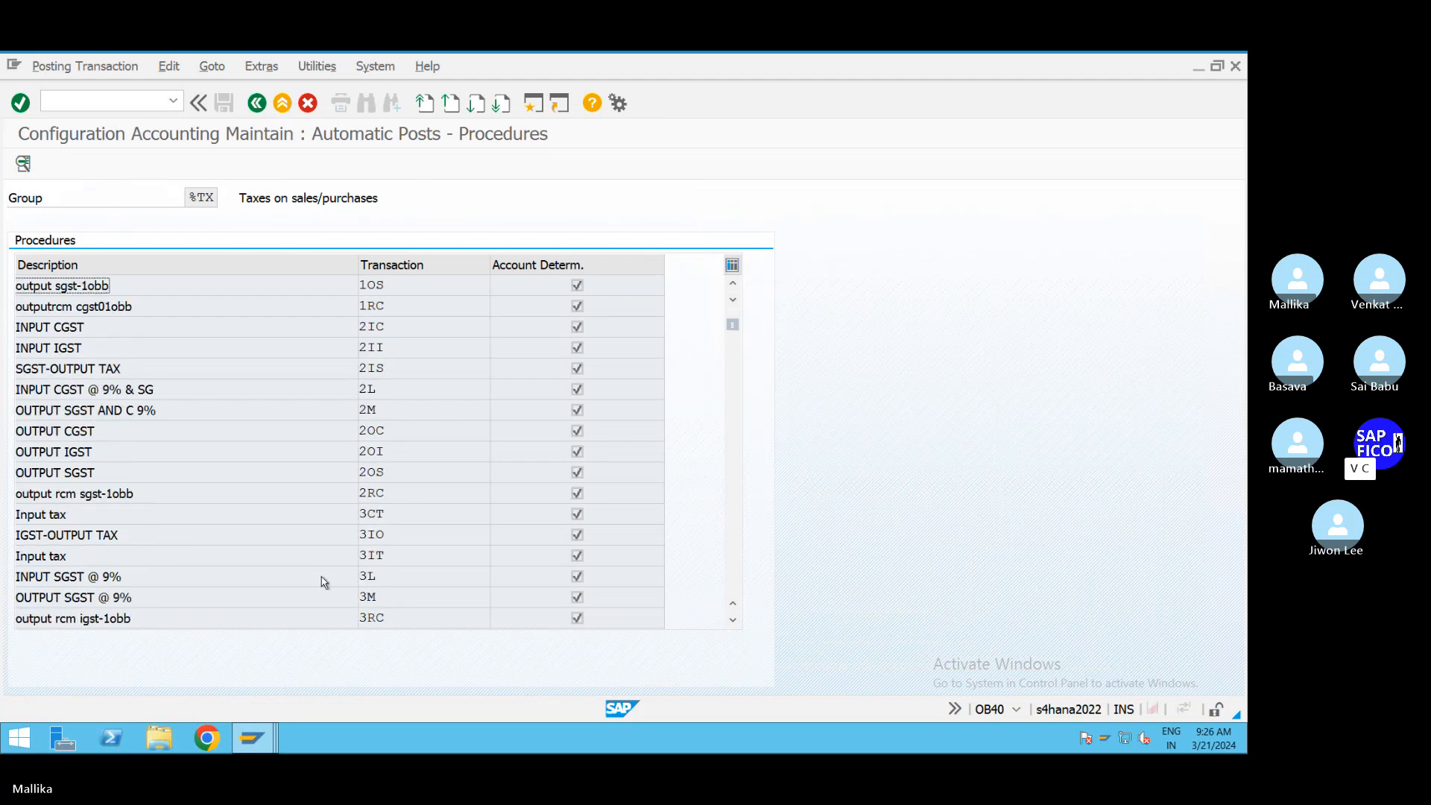
scroll(423, 570, down, 3)
drag(733, 332, 733, 481)
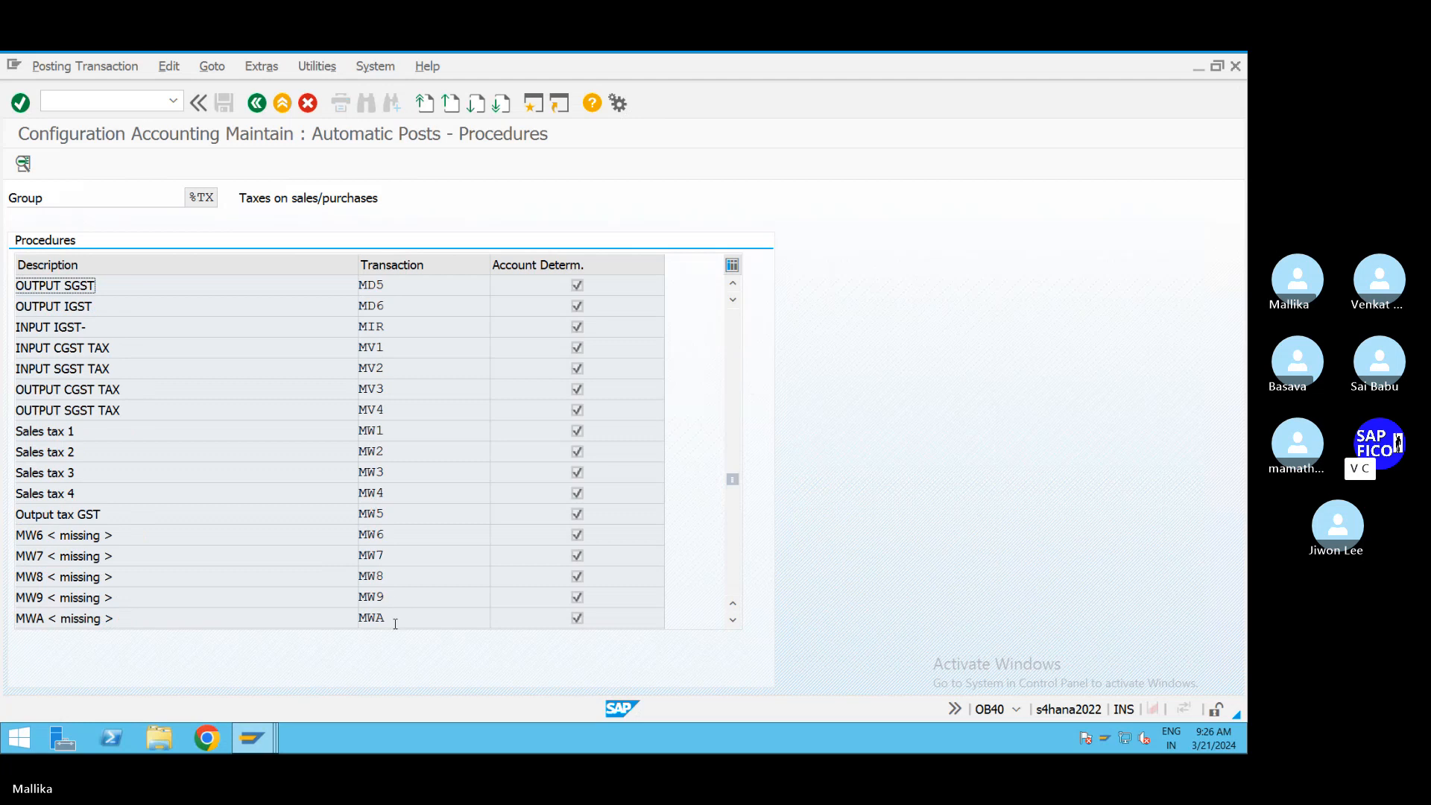
scroll(388, 528, down, 1)
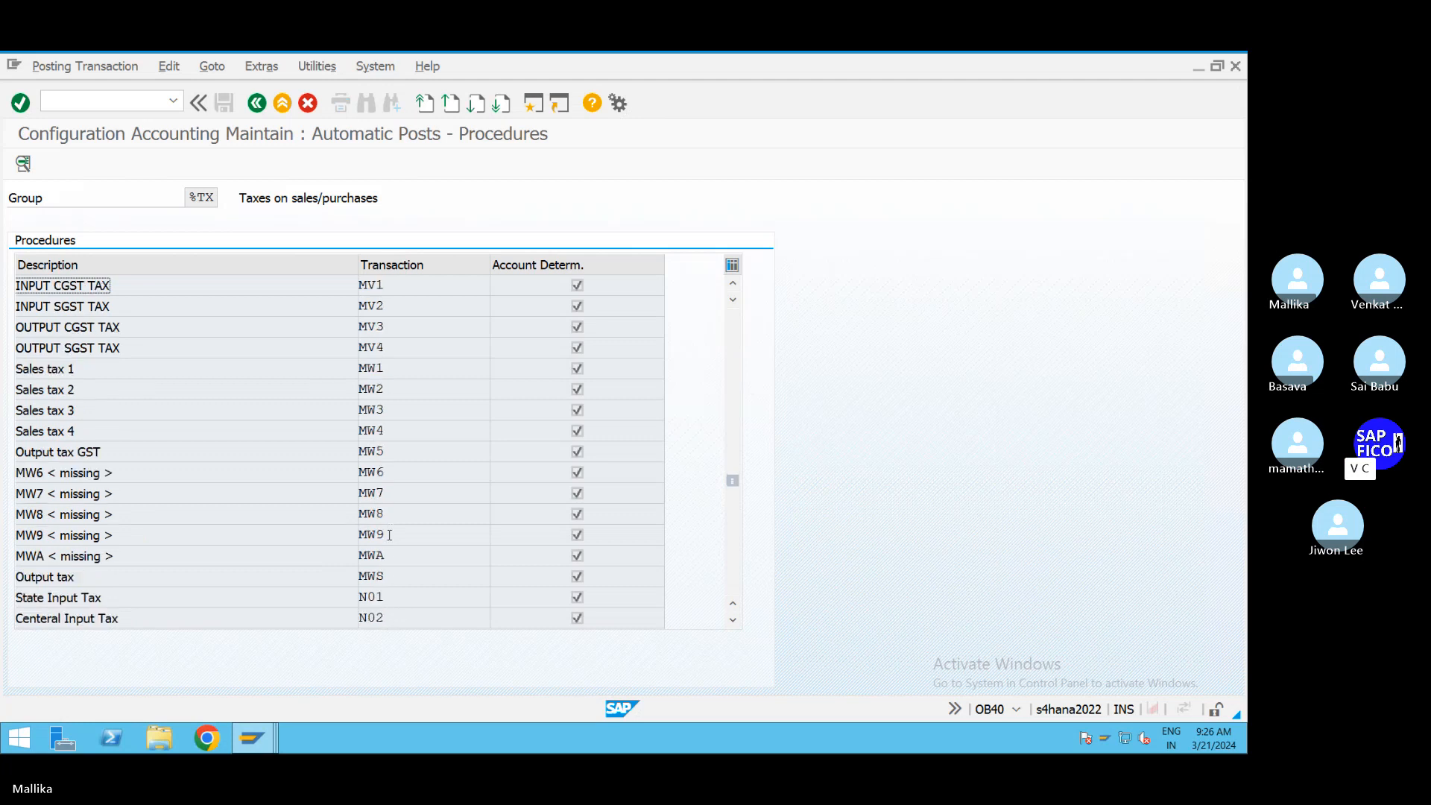
double_click(389, 574)
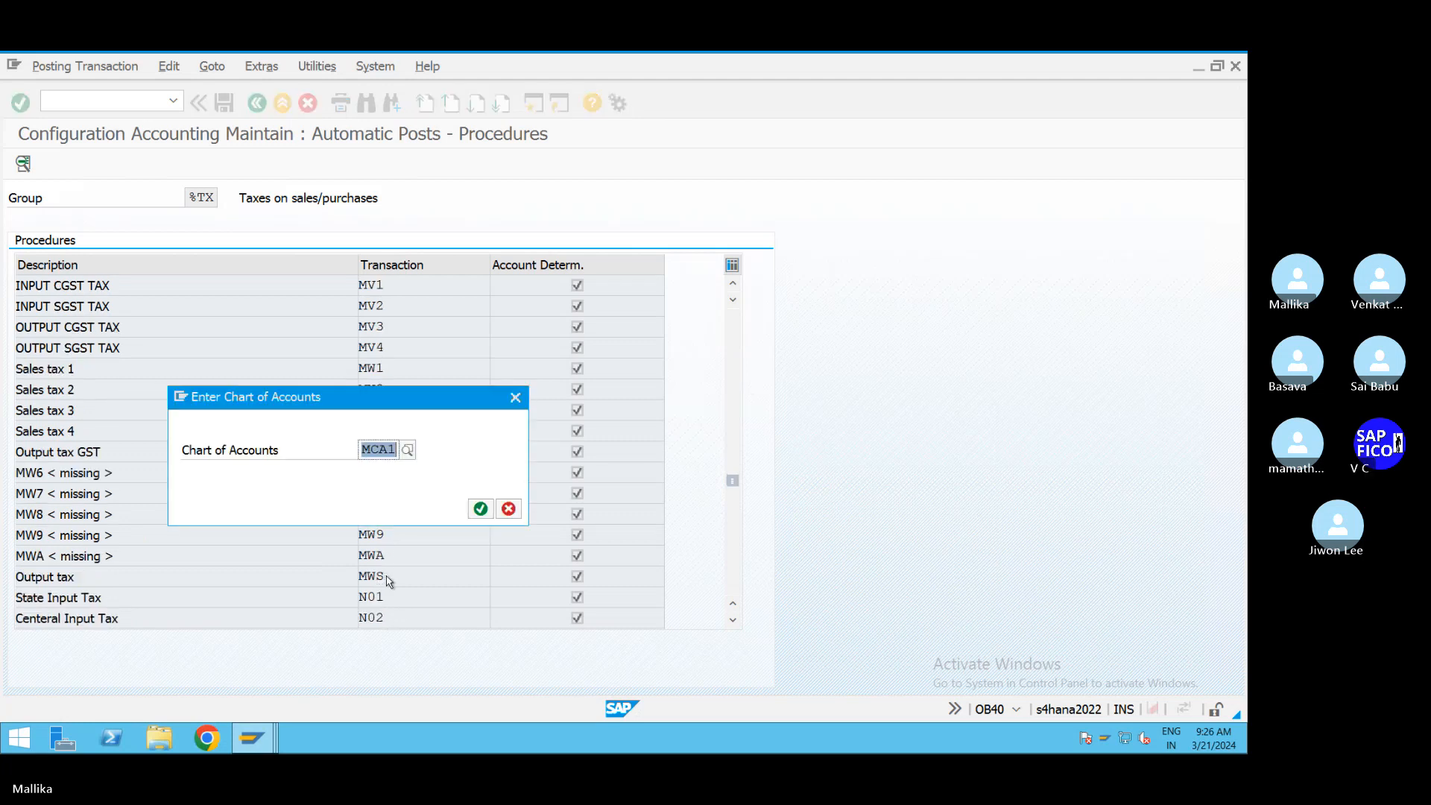
click(483, 510)
Step: Look up the MCA1 G/L accounts for tax code A0, choose OUTPUT TAX SD A/C and save the assignment
click(176, 307)
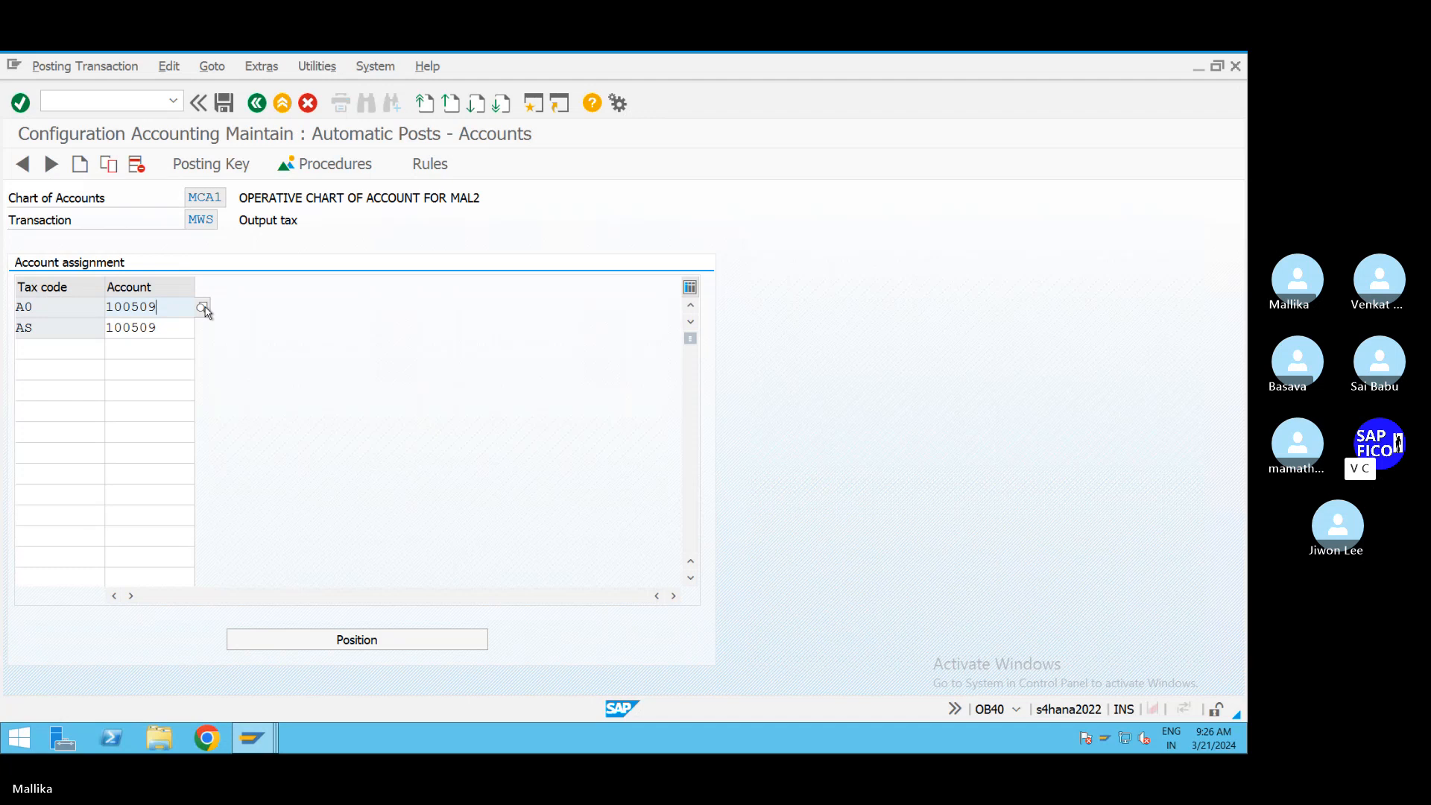
click(202, 307)
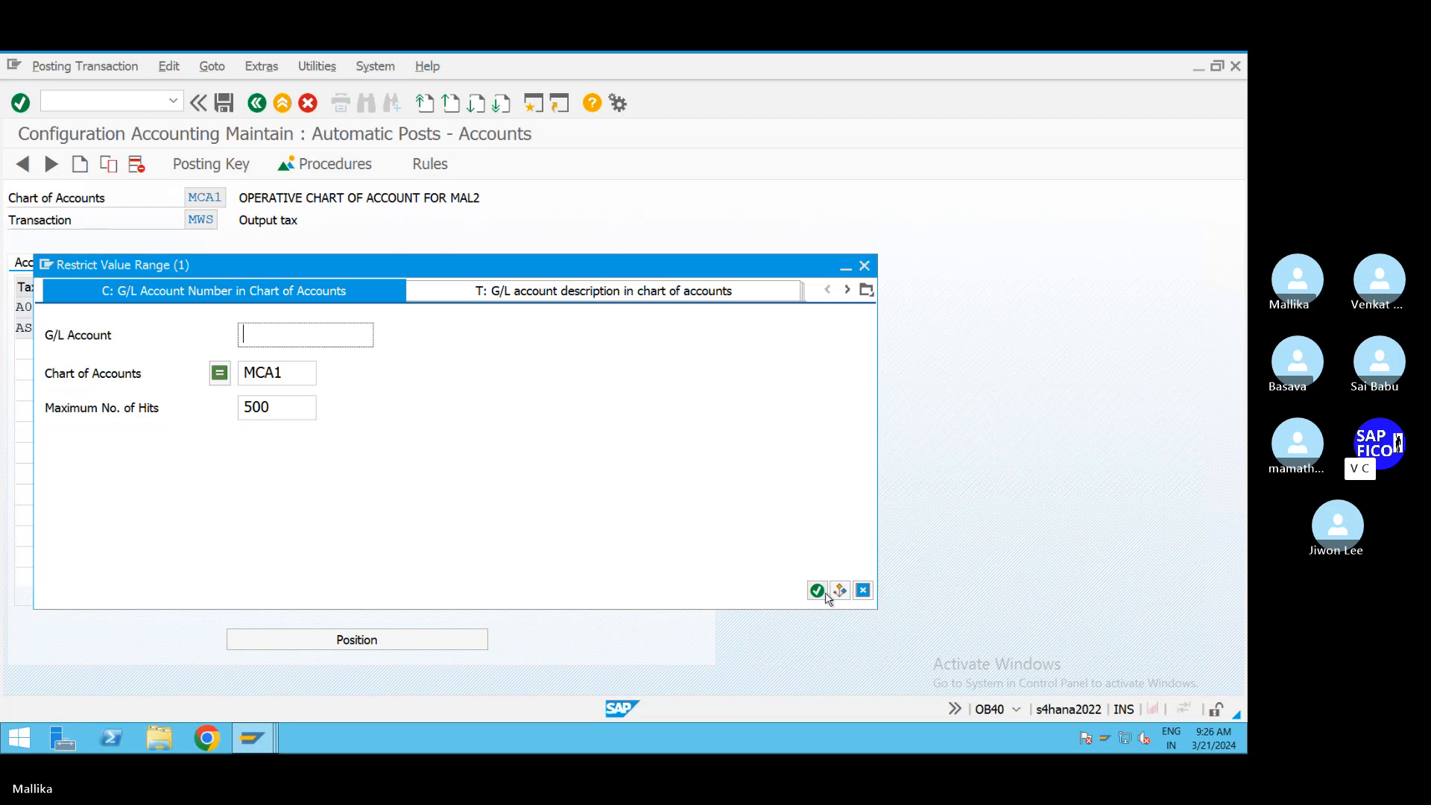
click(817, 590)
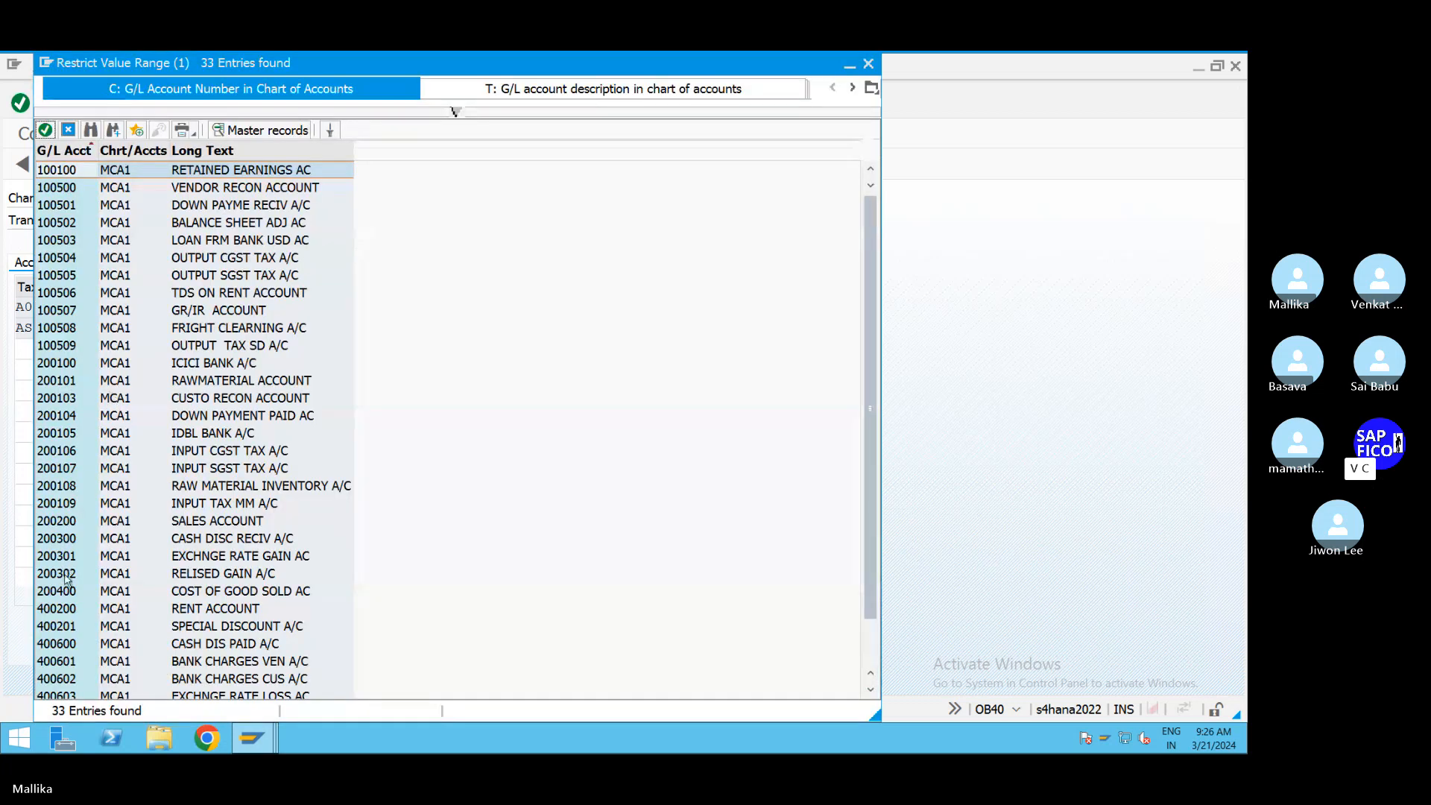
click(255, 347)
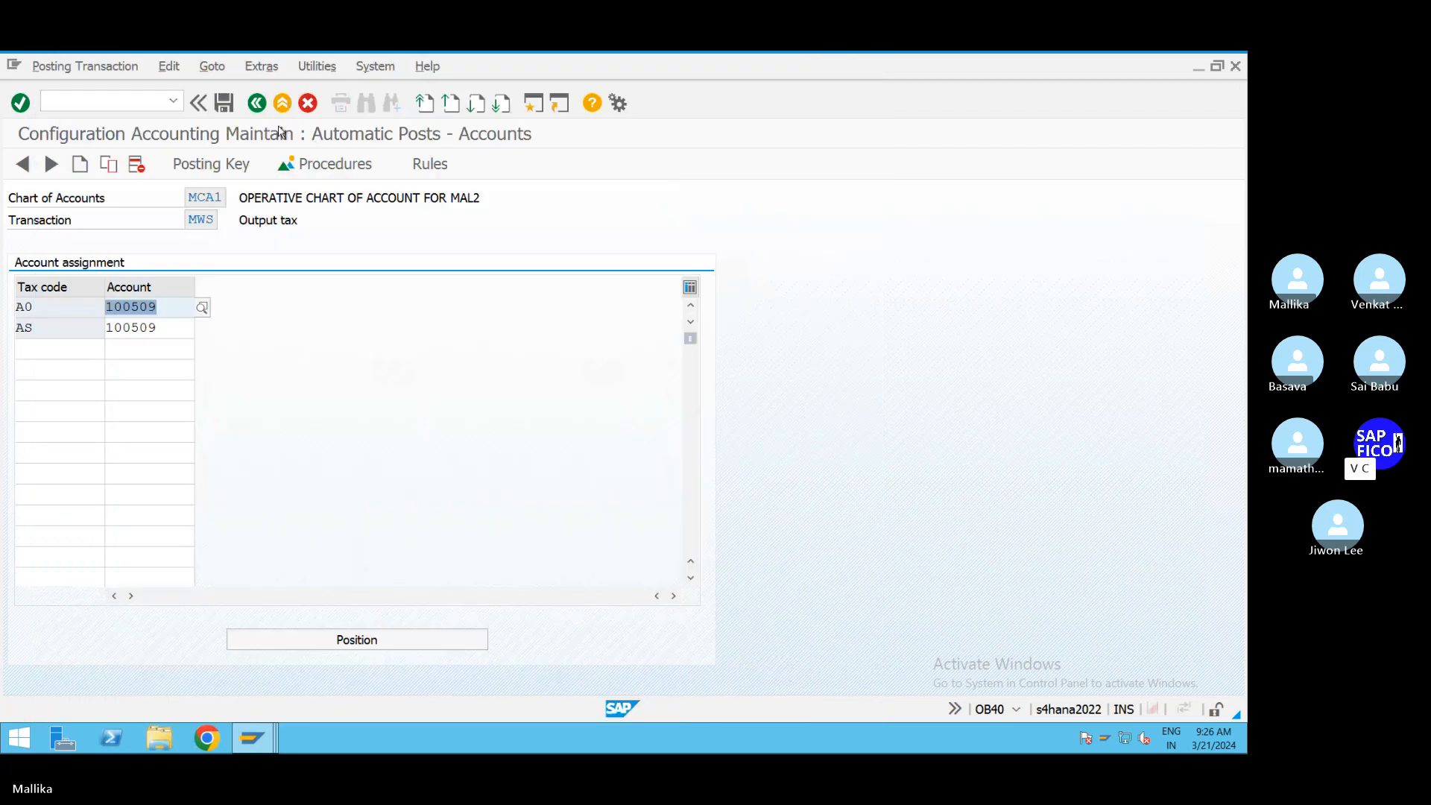
click(224, 103)
Step: Start transaction OBBG and go to the entry for country IN to check India's tax calculation procedure
click(123, 100)
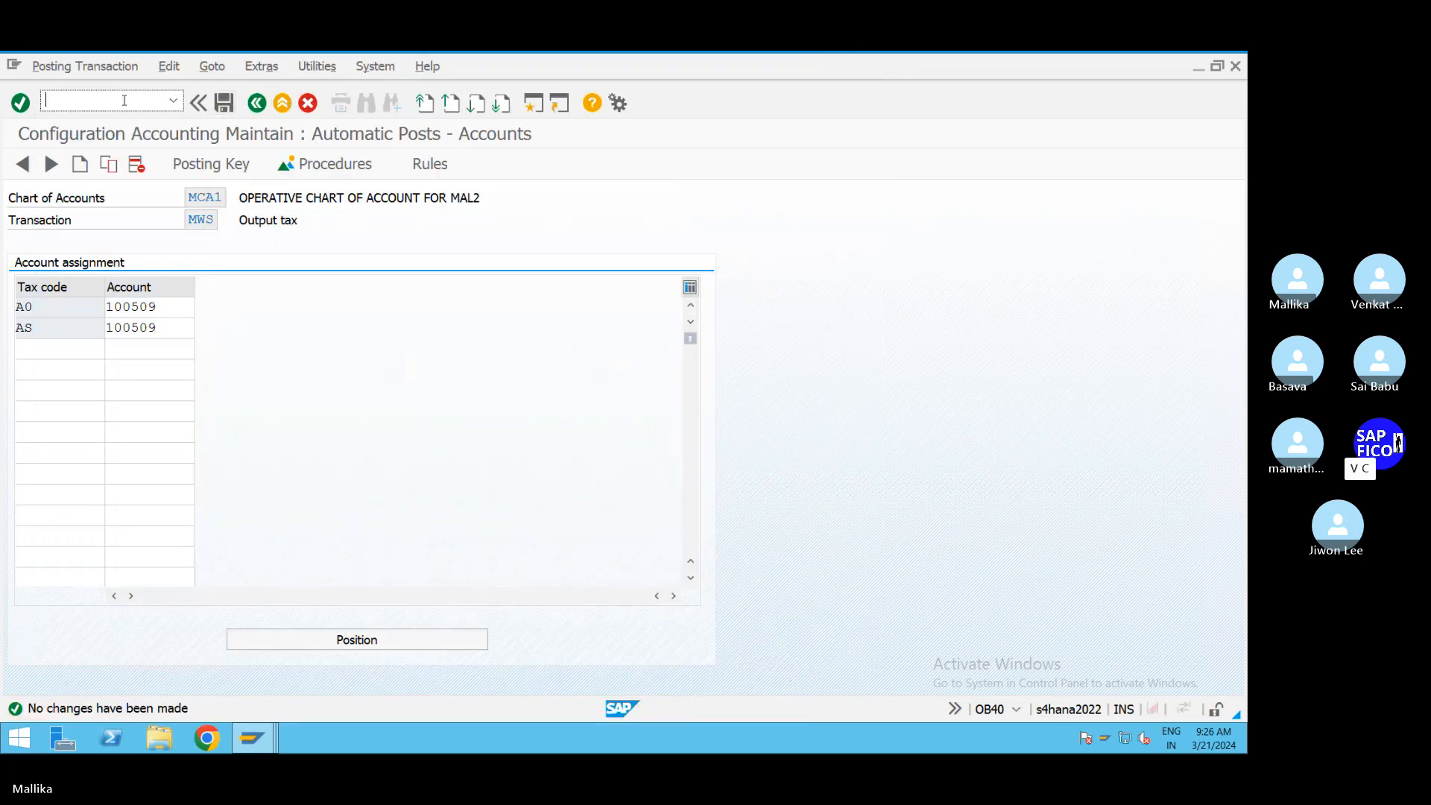
text(/NOBBG)
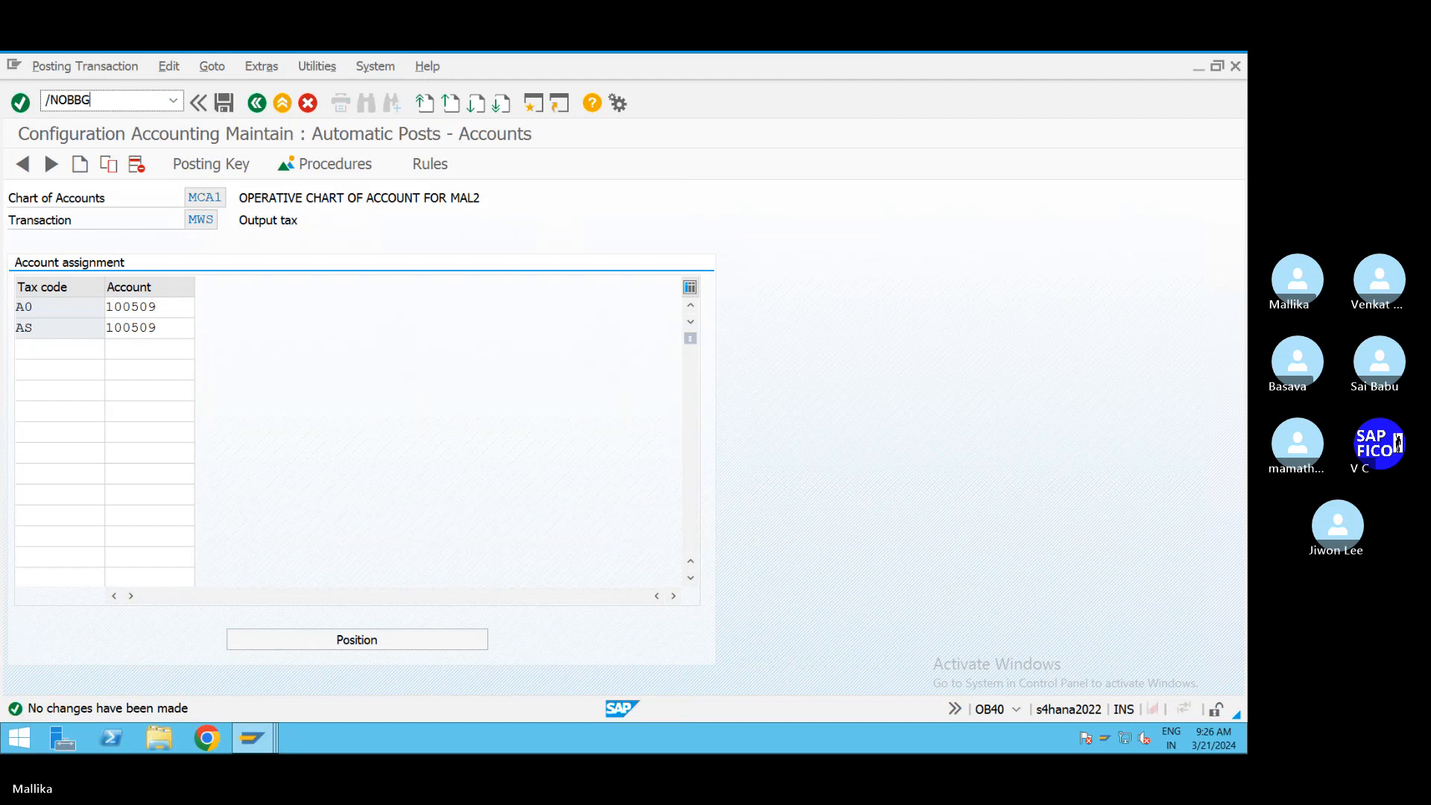
key(Return)
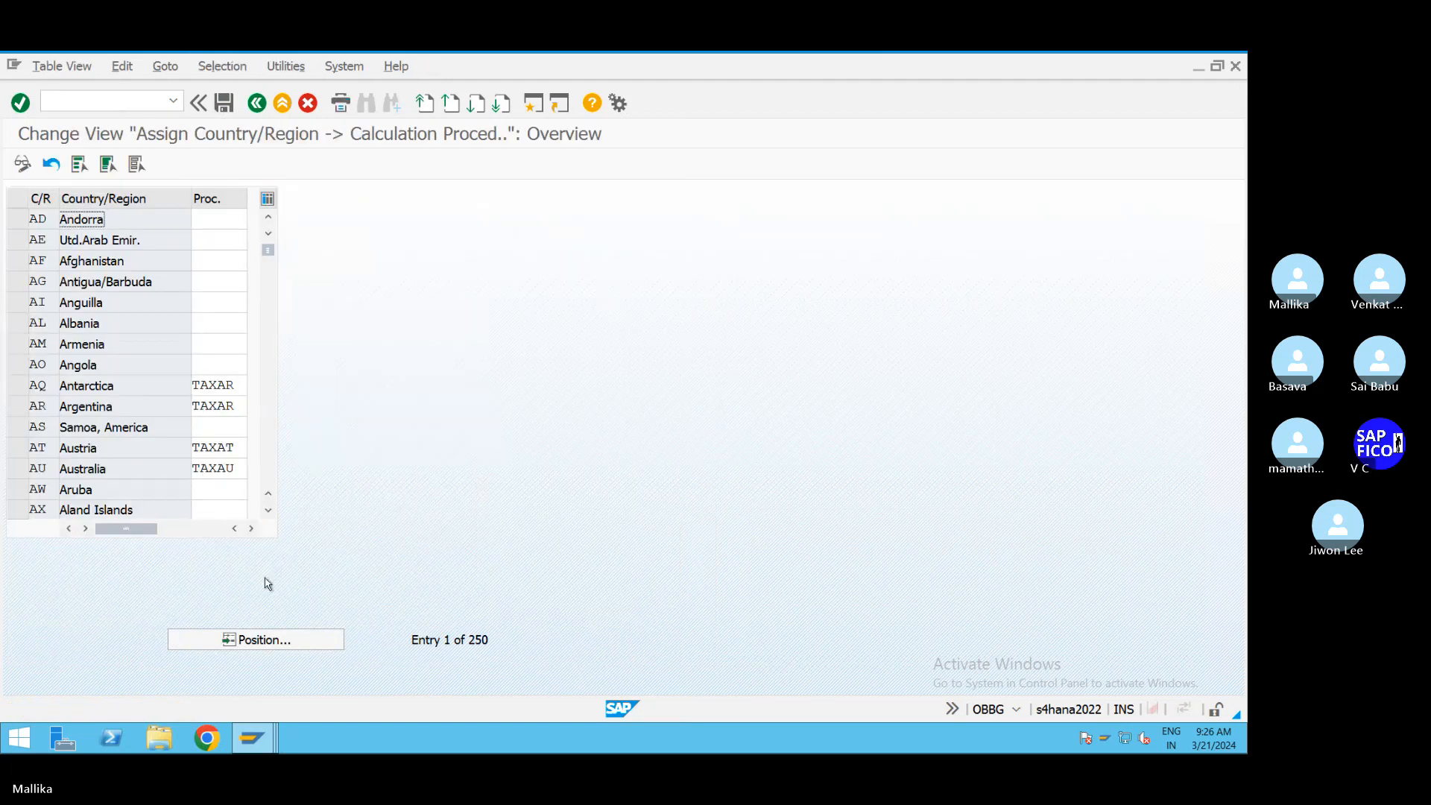
click(267, 640)
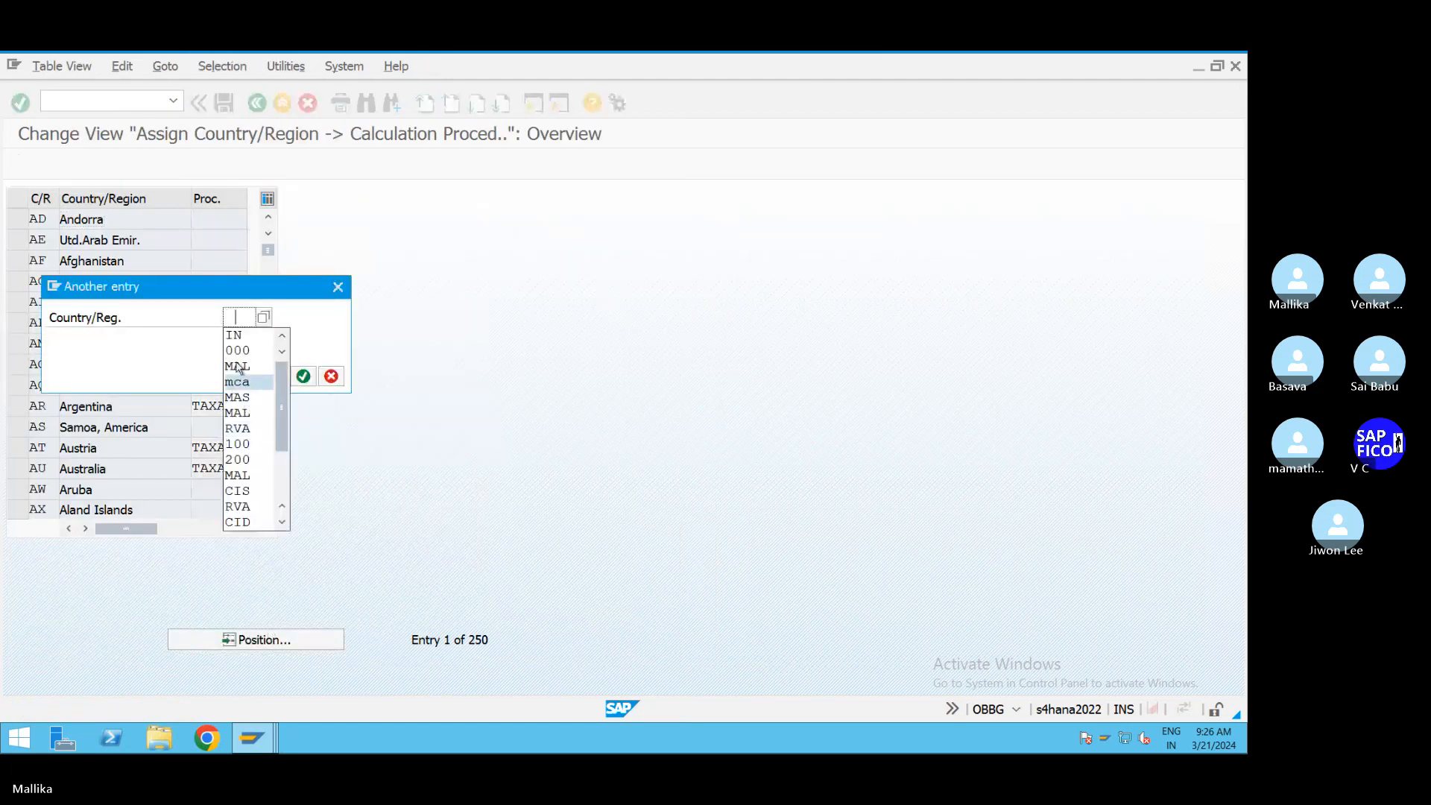
click(235, 335)
click(303, 376)
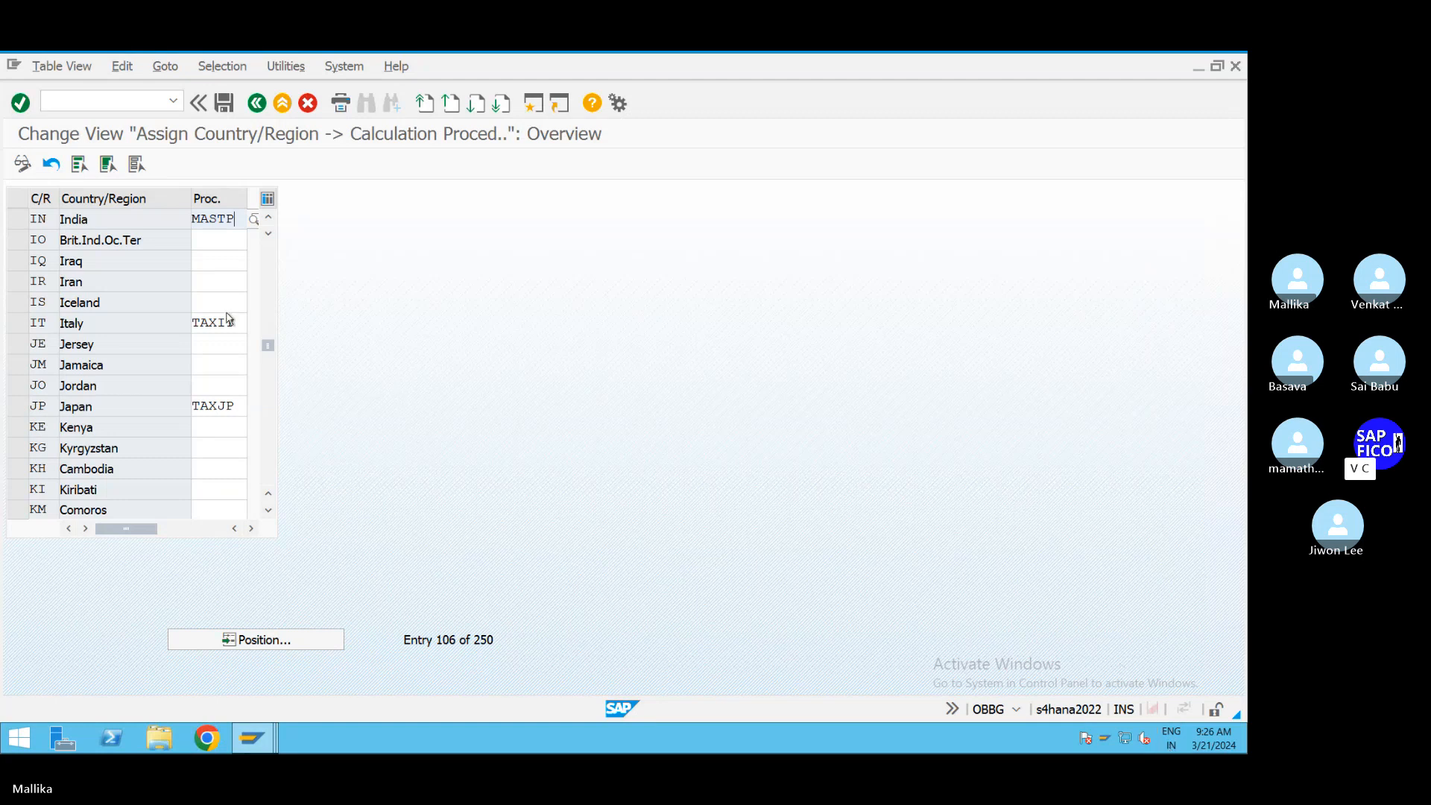
Step: Return to transaction OB40 and reopen the MWS output tax account assignments for chart of accounts MCA1
click(57, 99)
text(/NOB)
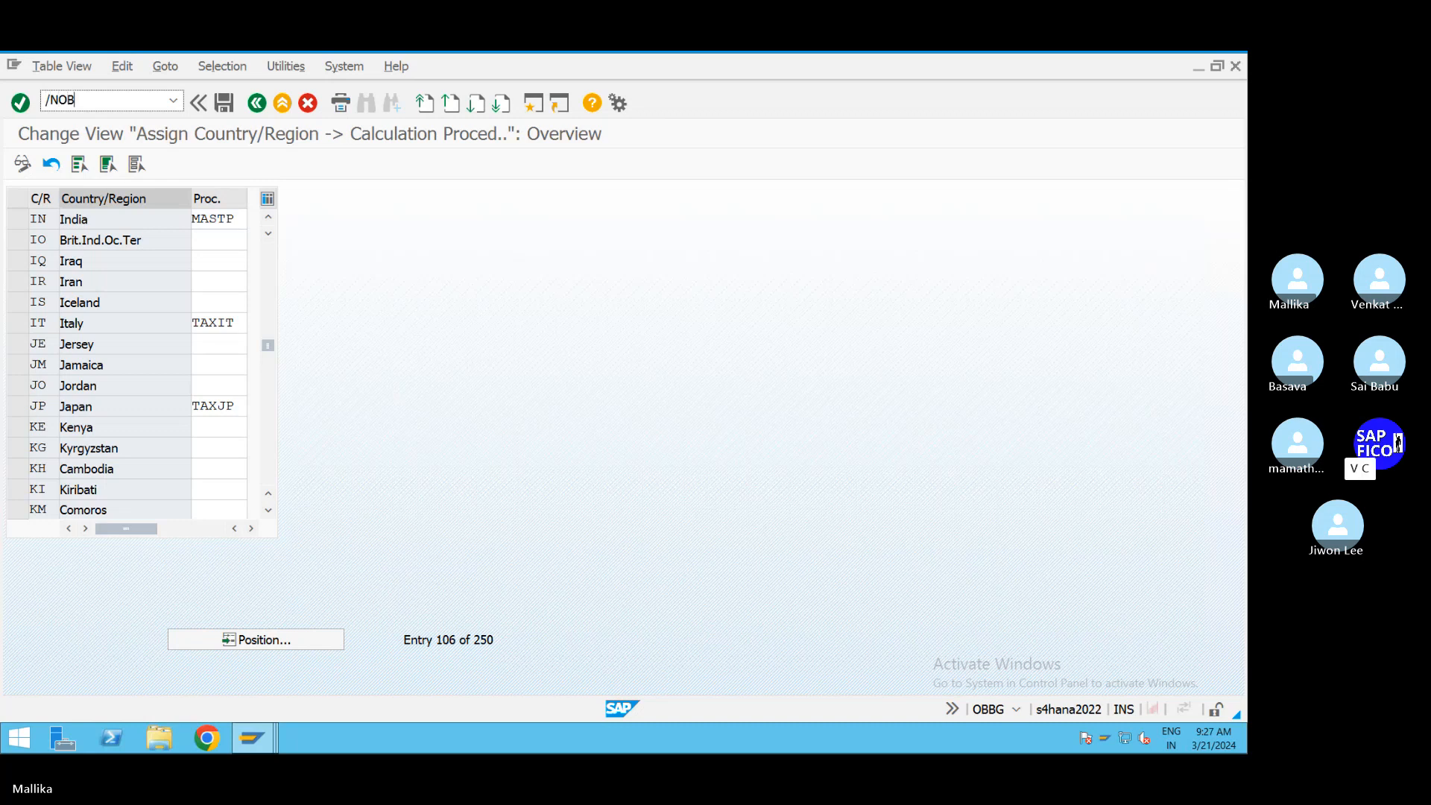
text(40)
key(Return)
mouse_move(272, 740)
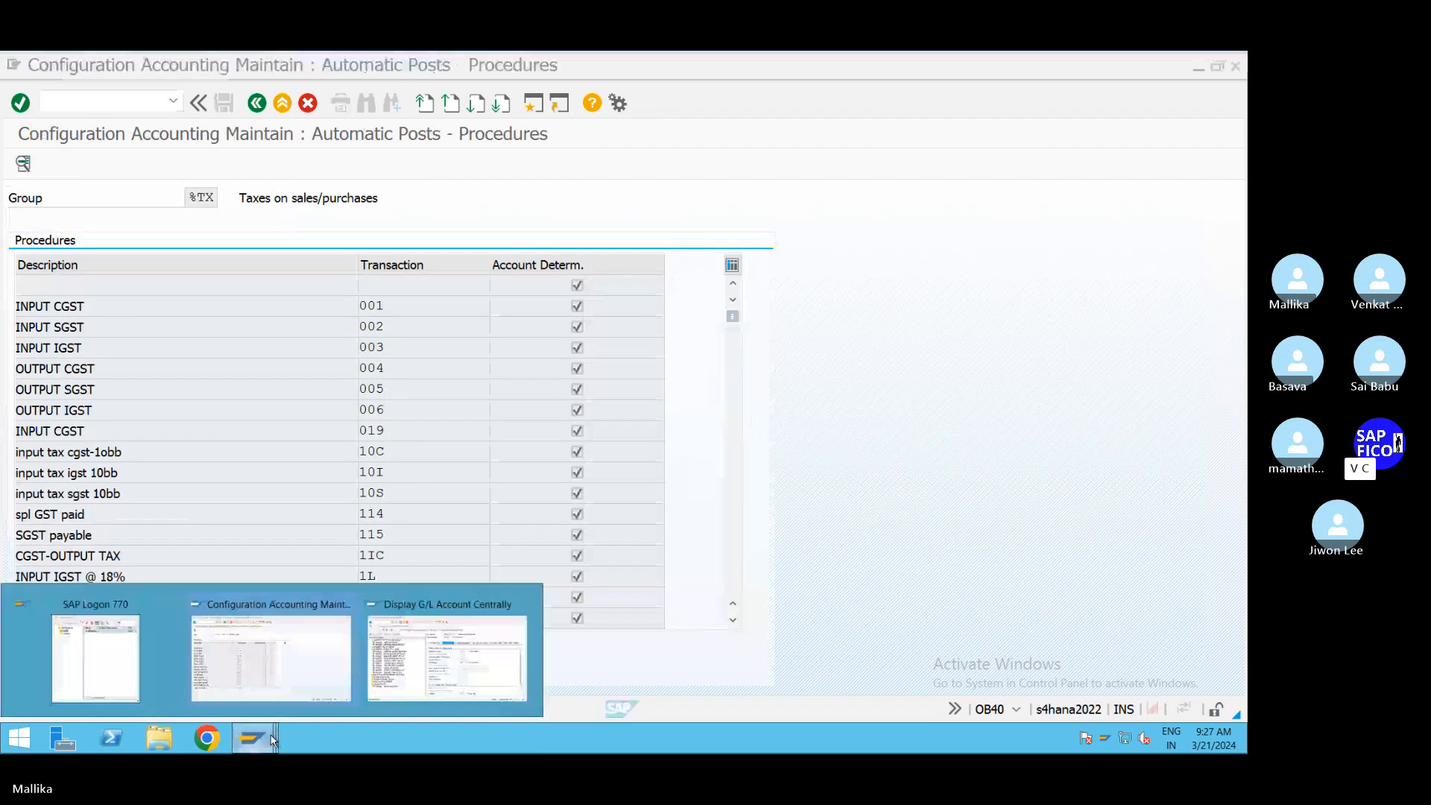
click(303, 667)
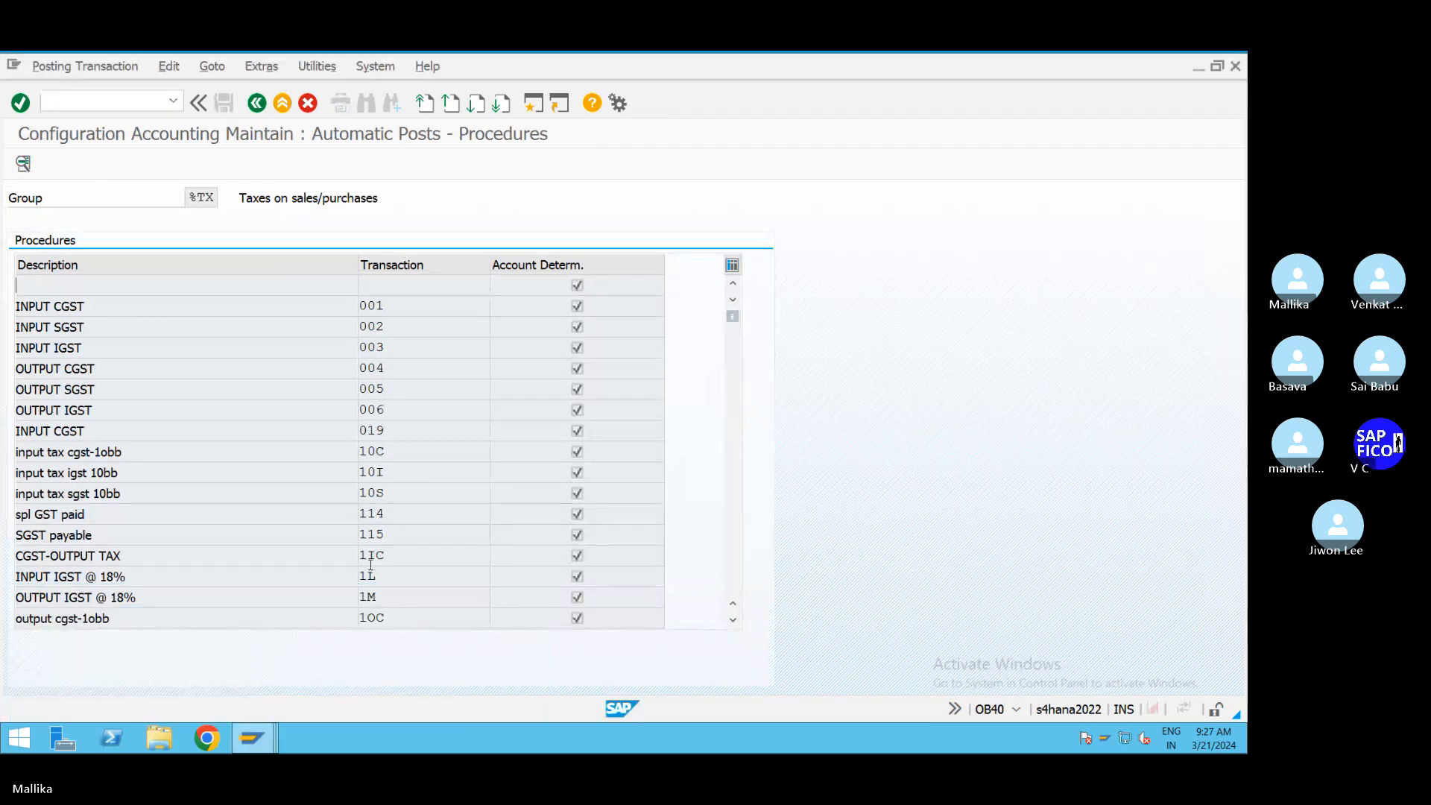
drag(734, 319, 734, 497)
scroll(405, 510, down, 2)
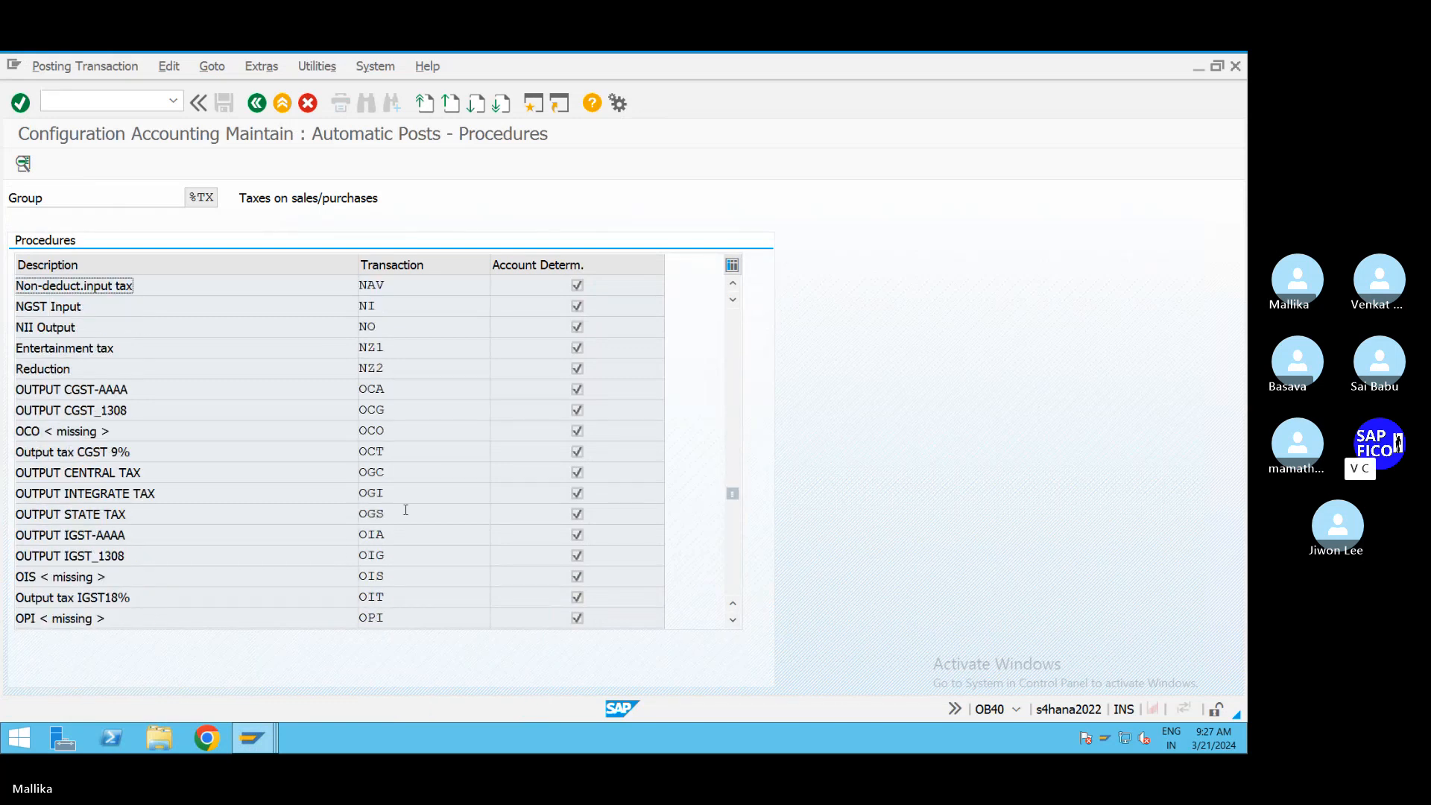
scroll(405, 510, up, 6)
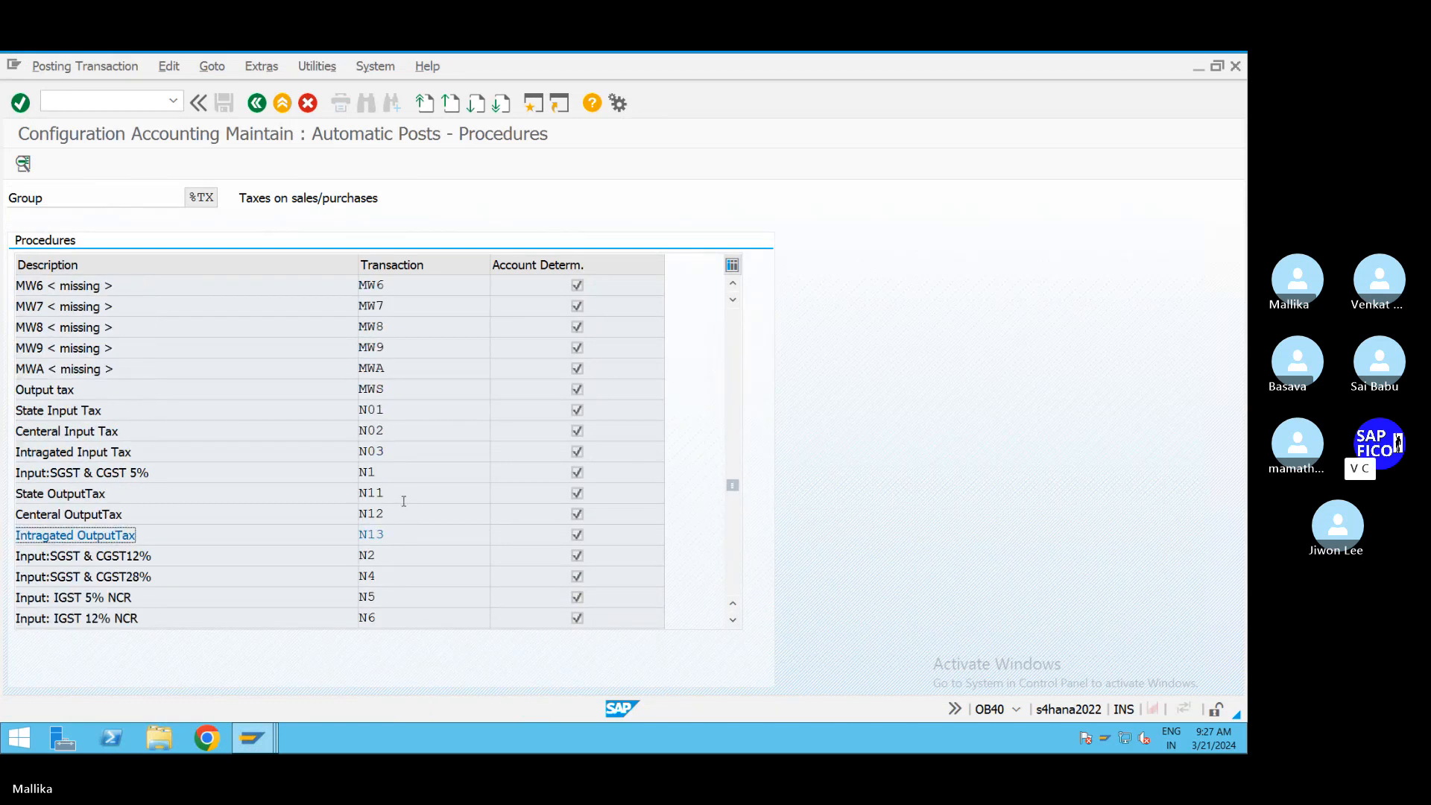
double_click(380, 389)
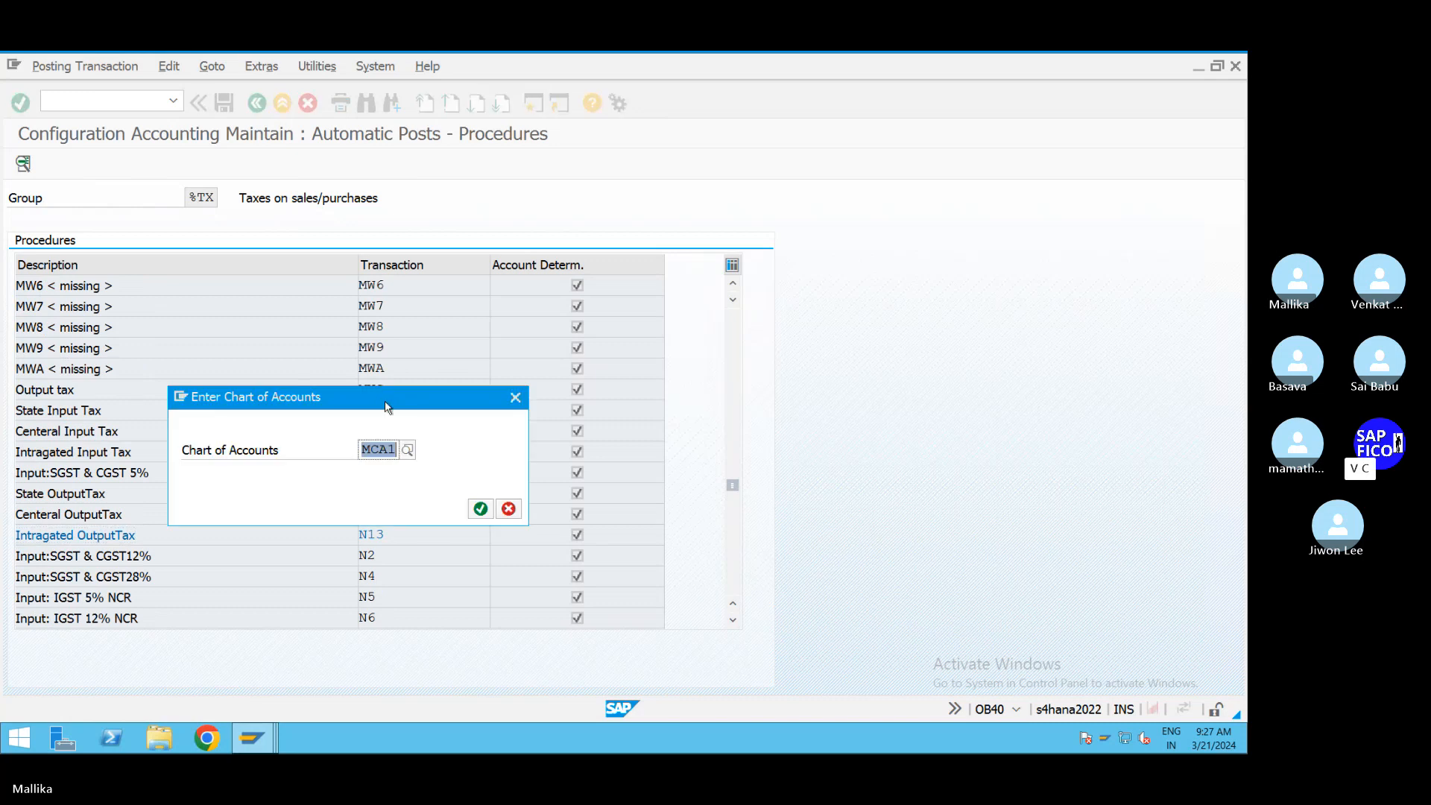
click(481, 508)
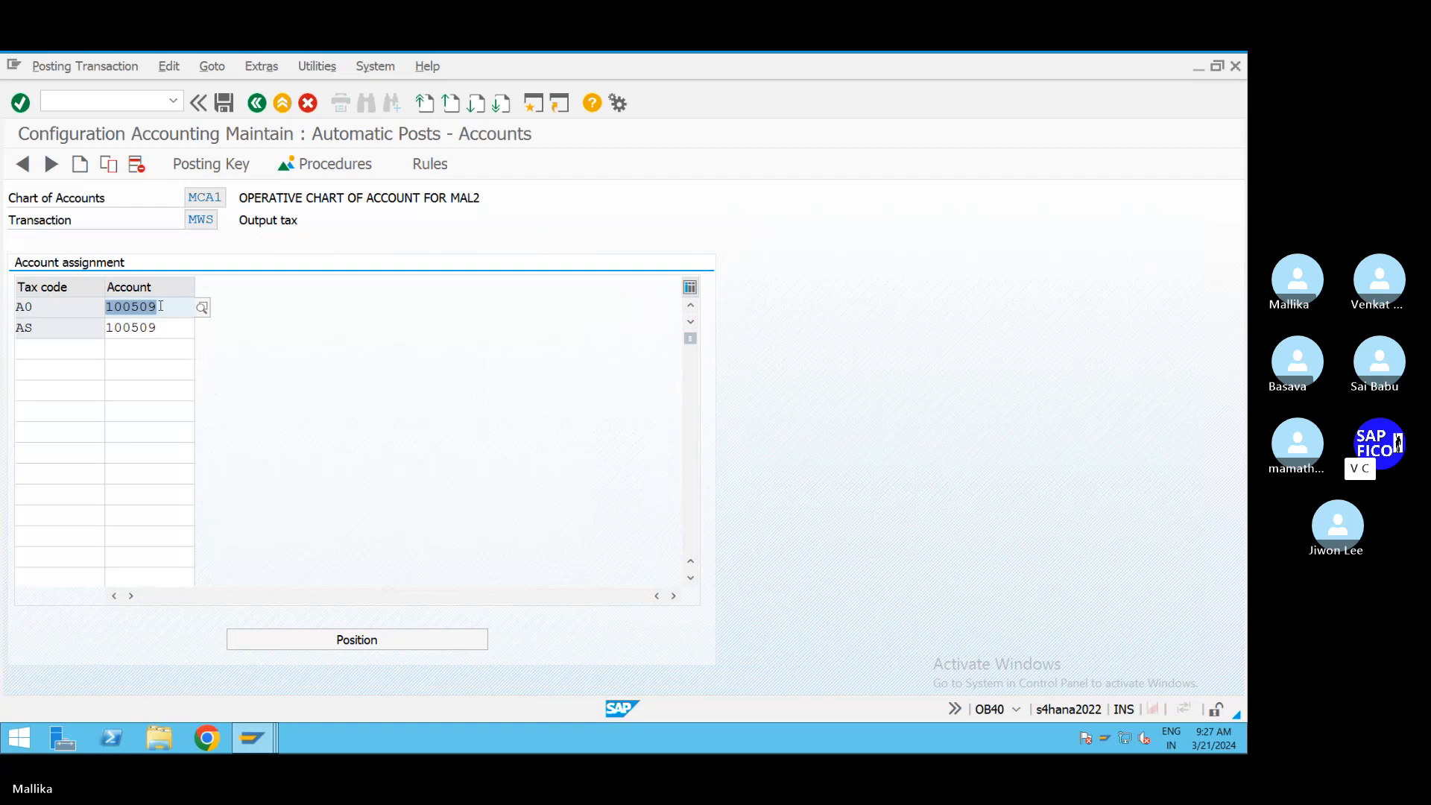
Step: Delete the tax code A0 line from the output tax assignments and save it under the proposed customizing request
click(50, 308)
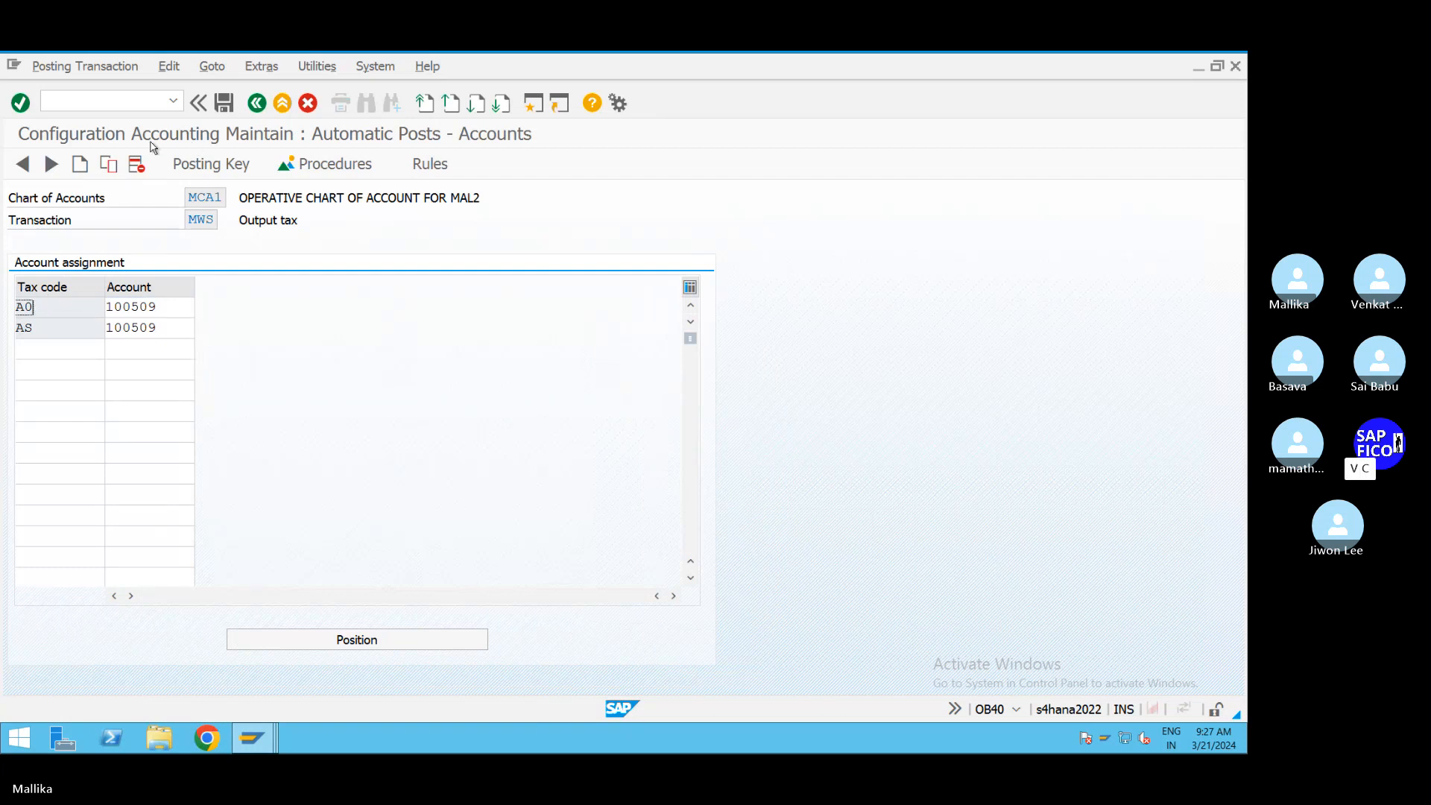
click(136, 165)
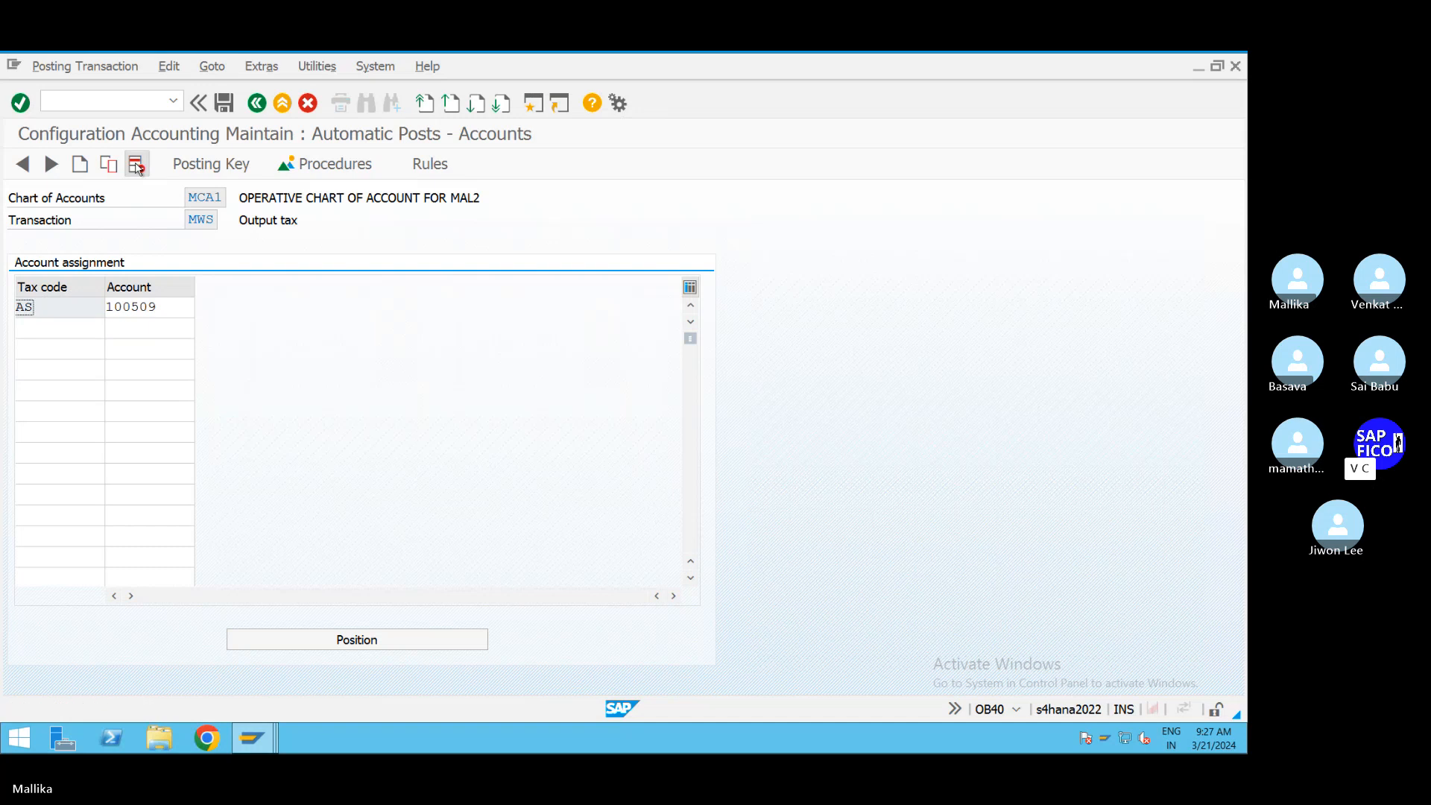
click(225, 107)
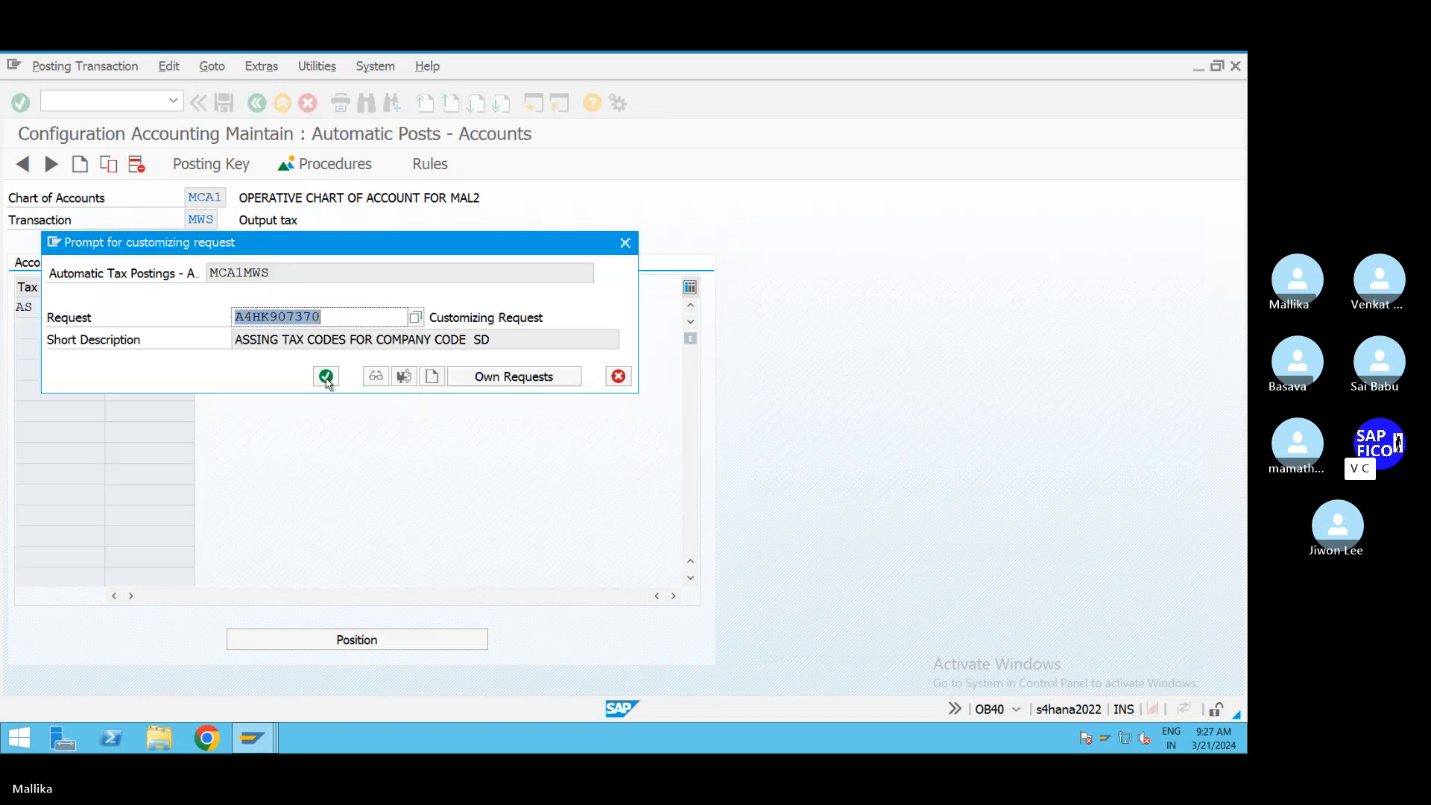
click(326, 381)
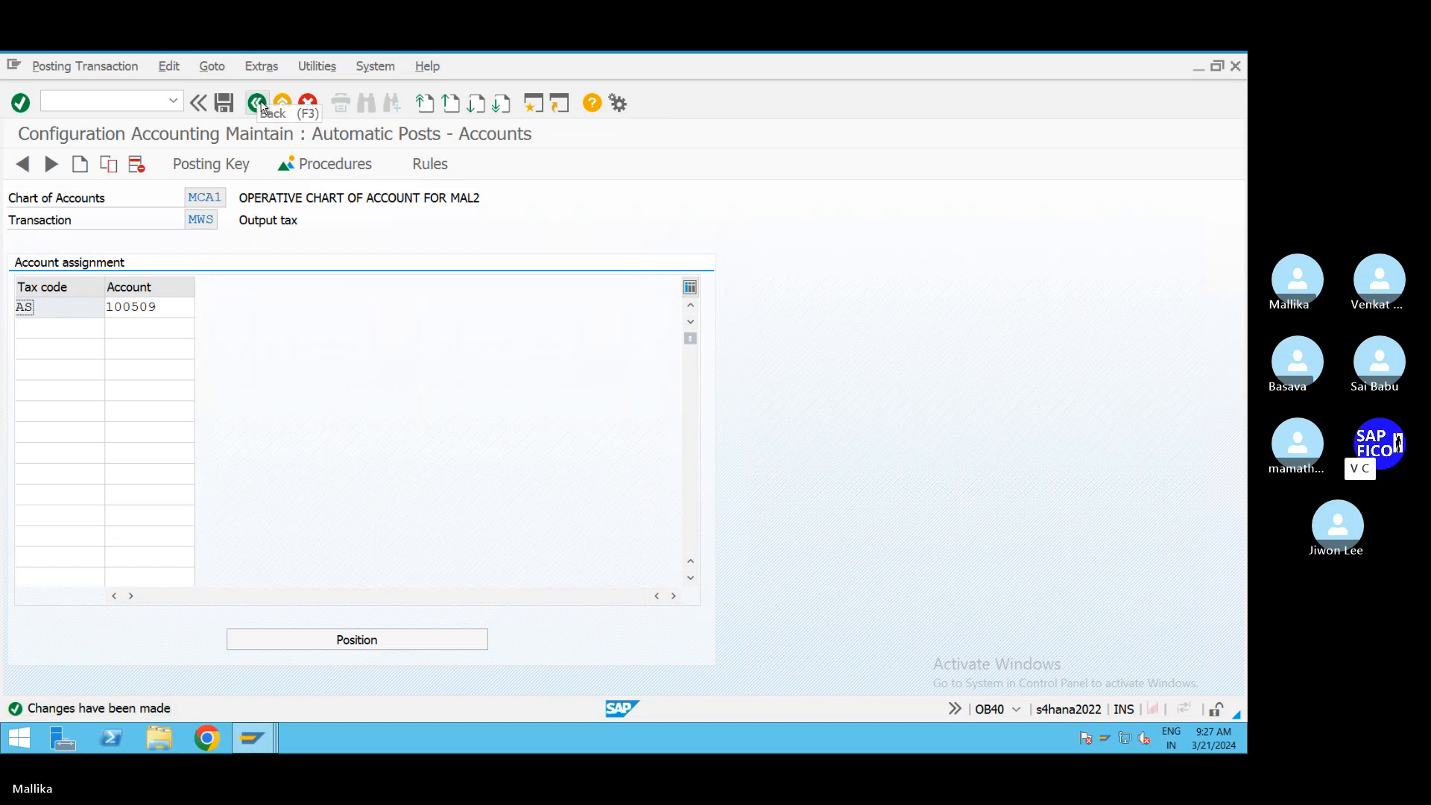
Step: Leave the tax configuration, start transaction VF02 and try to release the proposed billing document to accounting again
click(80, 103)
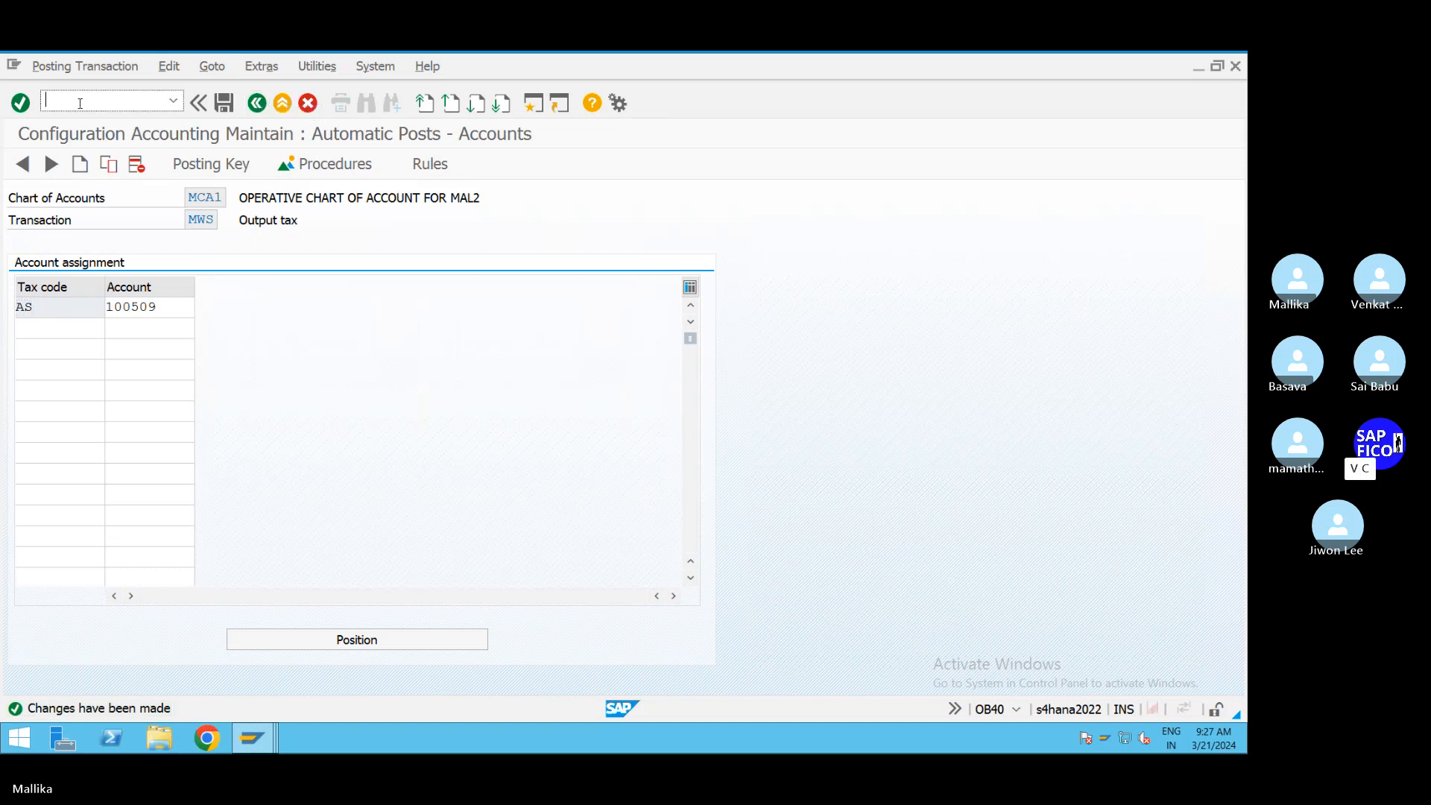
text(/N)
key(Return)
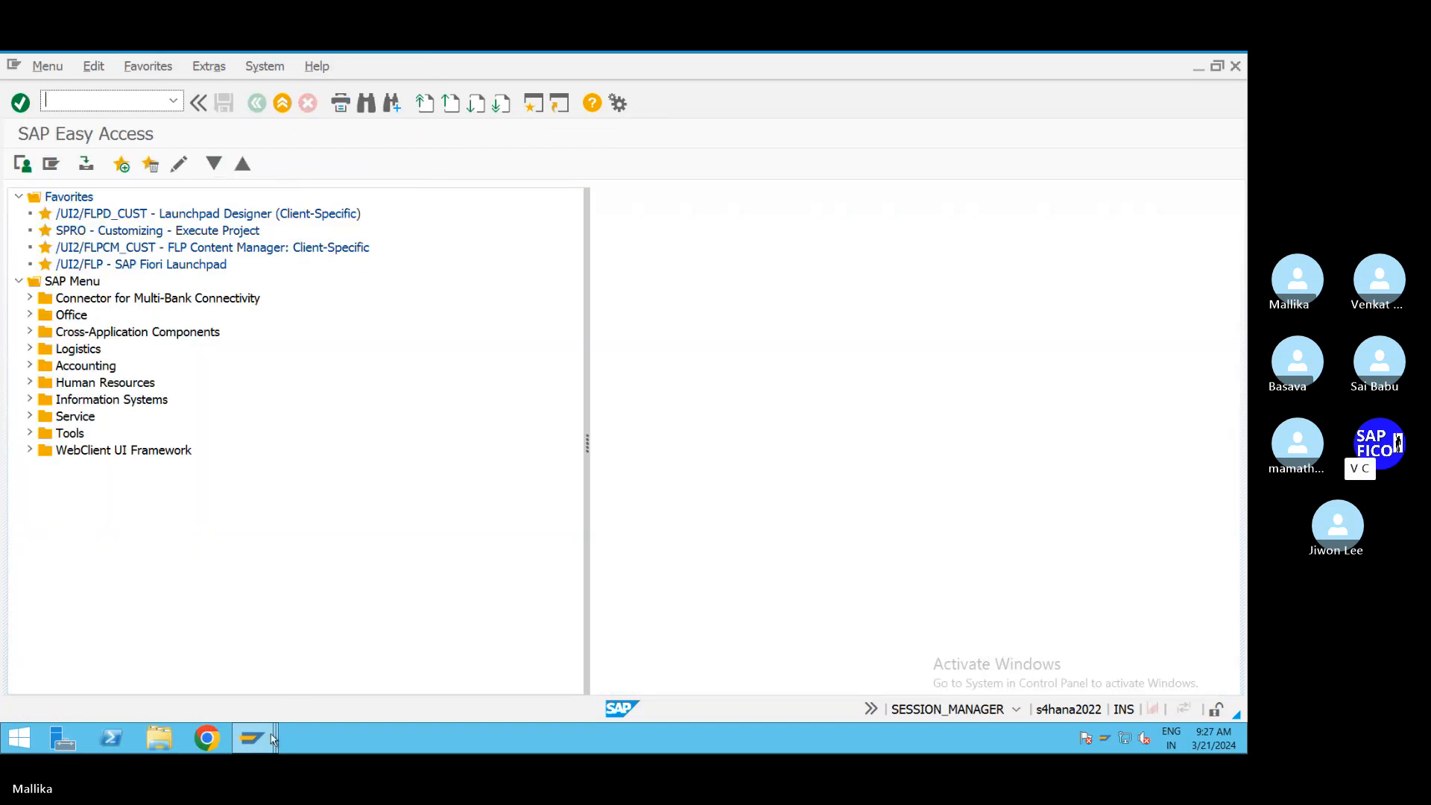
click(273, 739)
click(271, 656)
text(/NVF02)
key(Return)
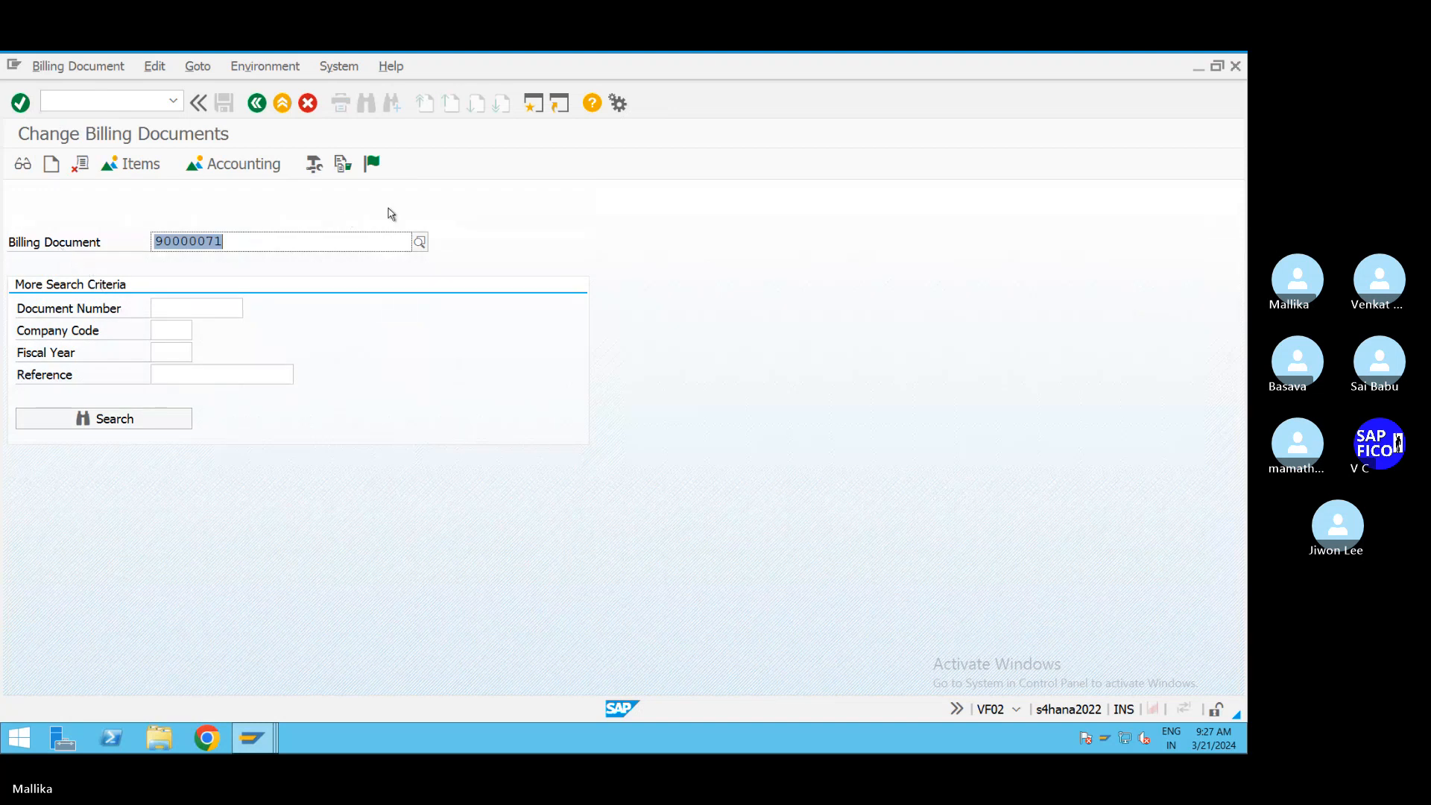
click(370, 166)
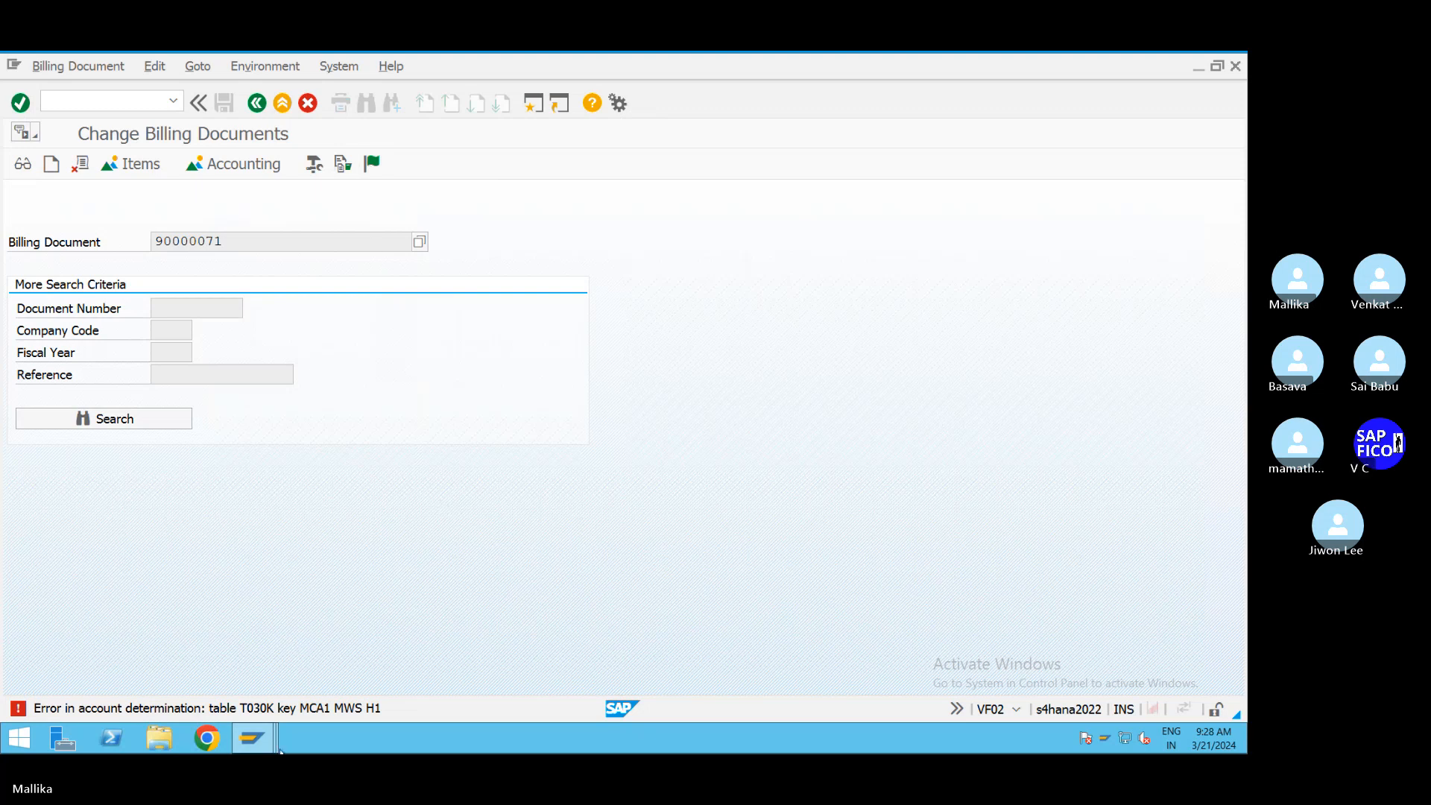
Step: Switch to the G/L account session, open the SALES ACCOUNT control data and expand CURRENT ASSET GROUP
click(252, 738)
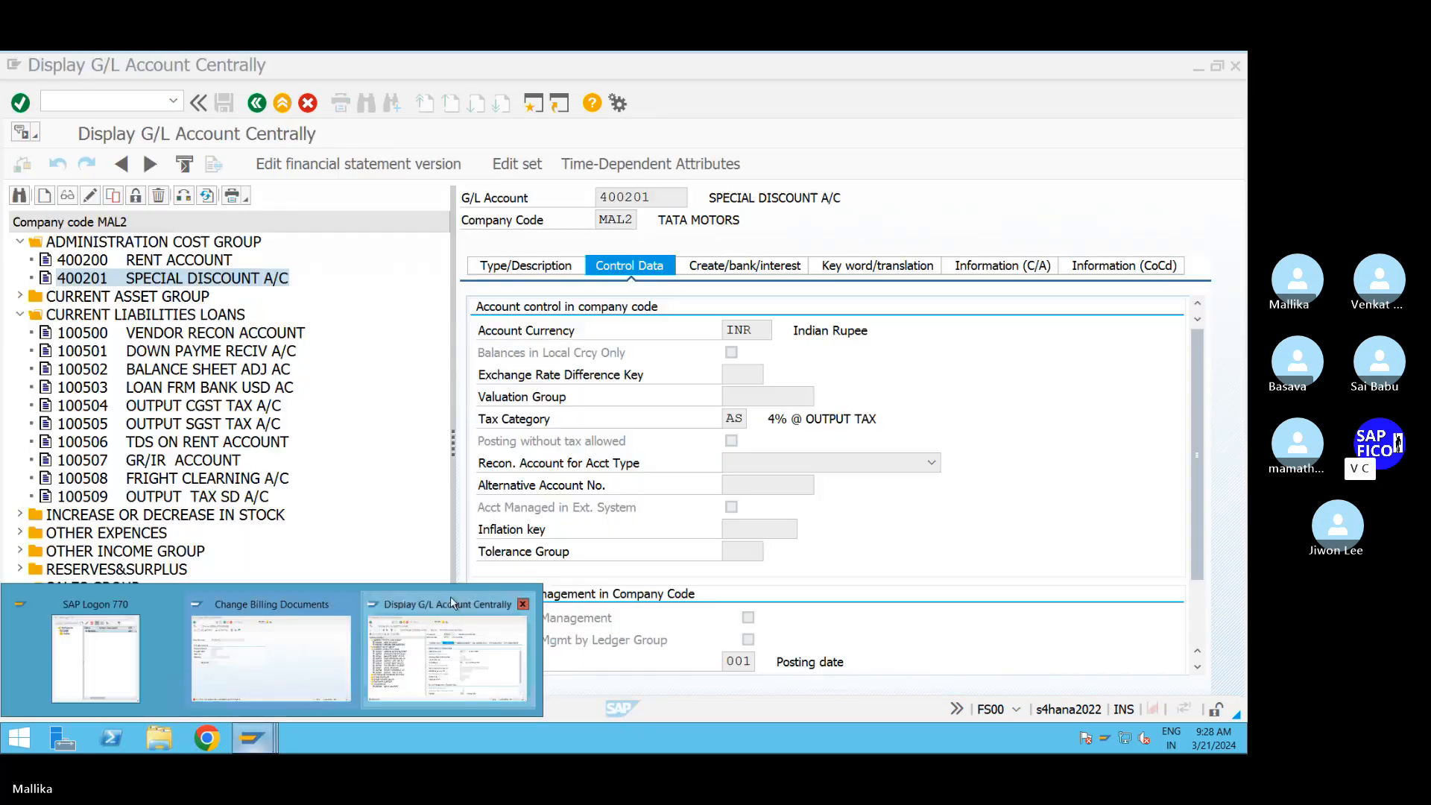
click(451, 602)
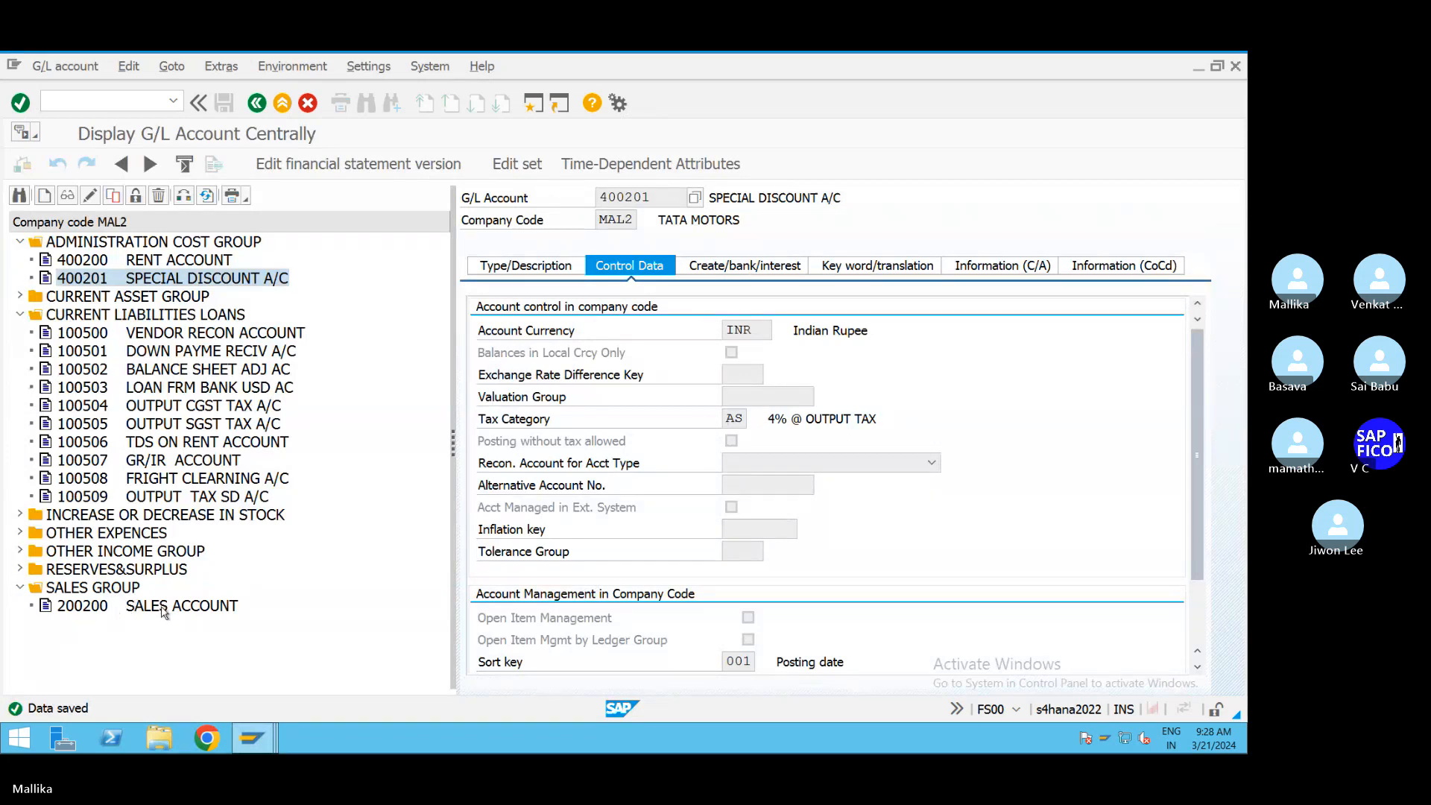
double_click(164, 608)
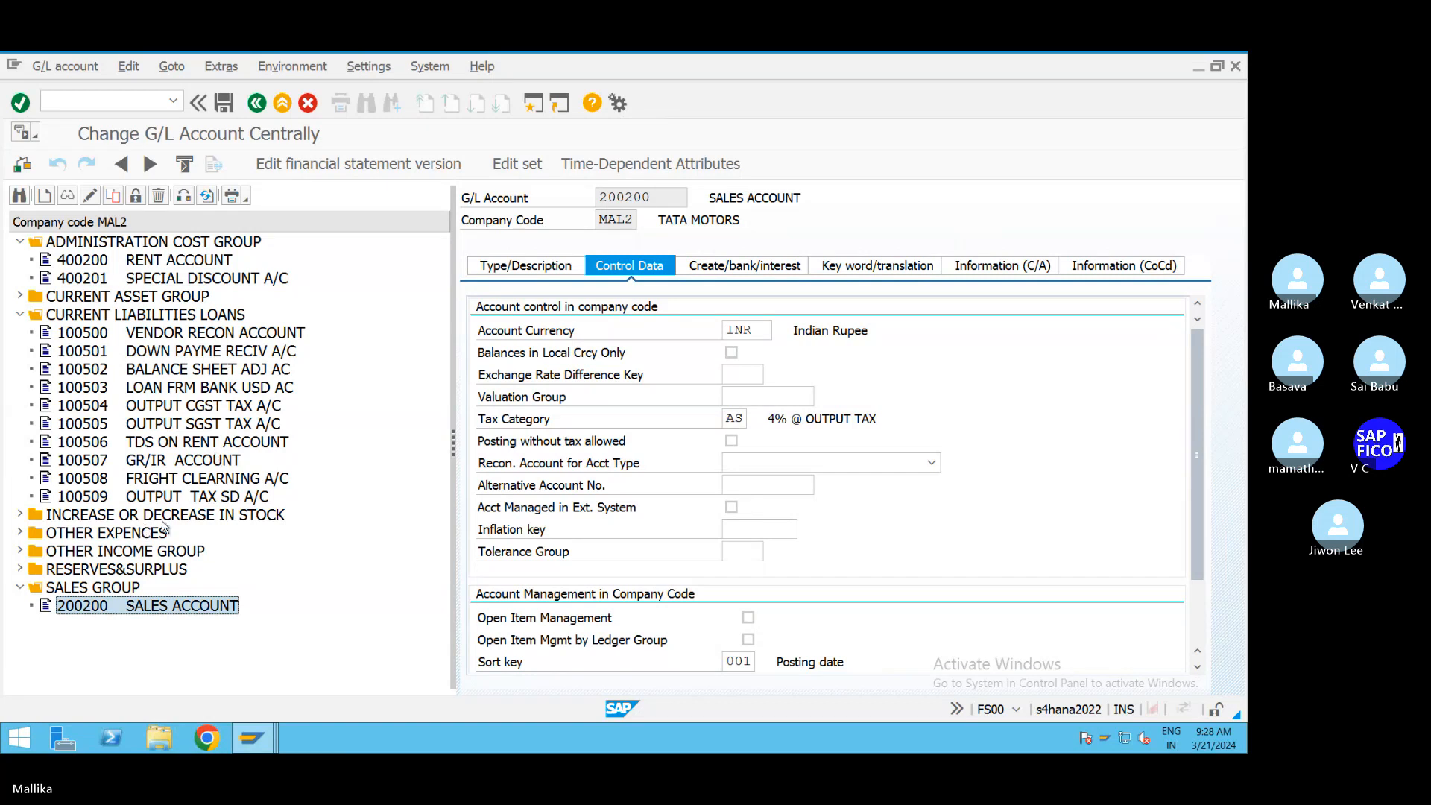
click(19, 296)
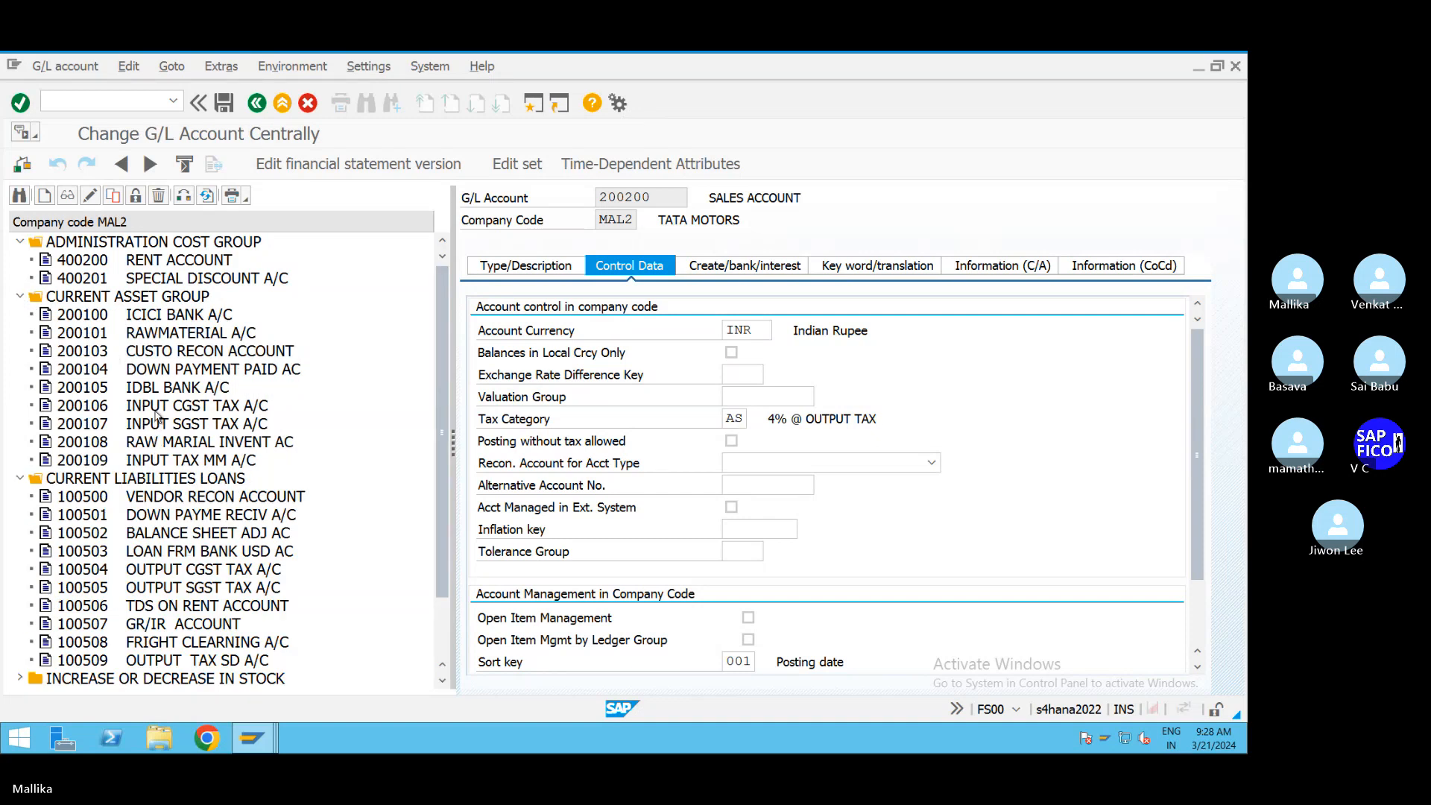
Step: Review the control data of the RAW MARIAL INVENT AC, OUTPUT TAX SD A/C and INPUT TAX MM A/C accounts
double_click(223, 442)
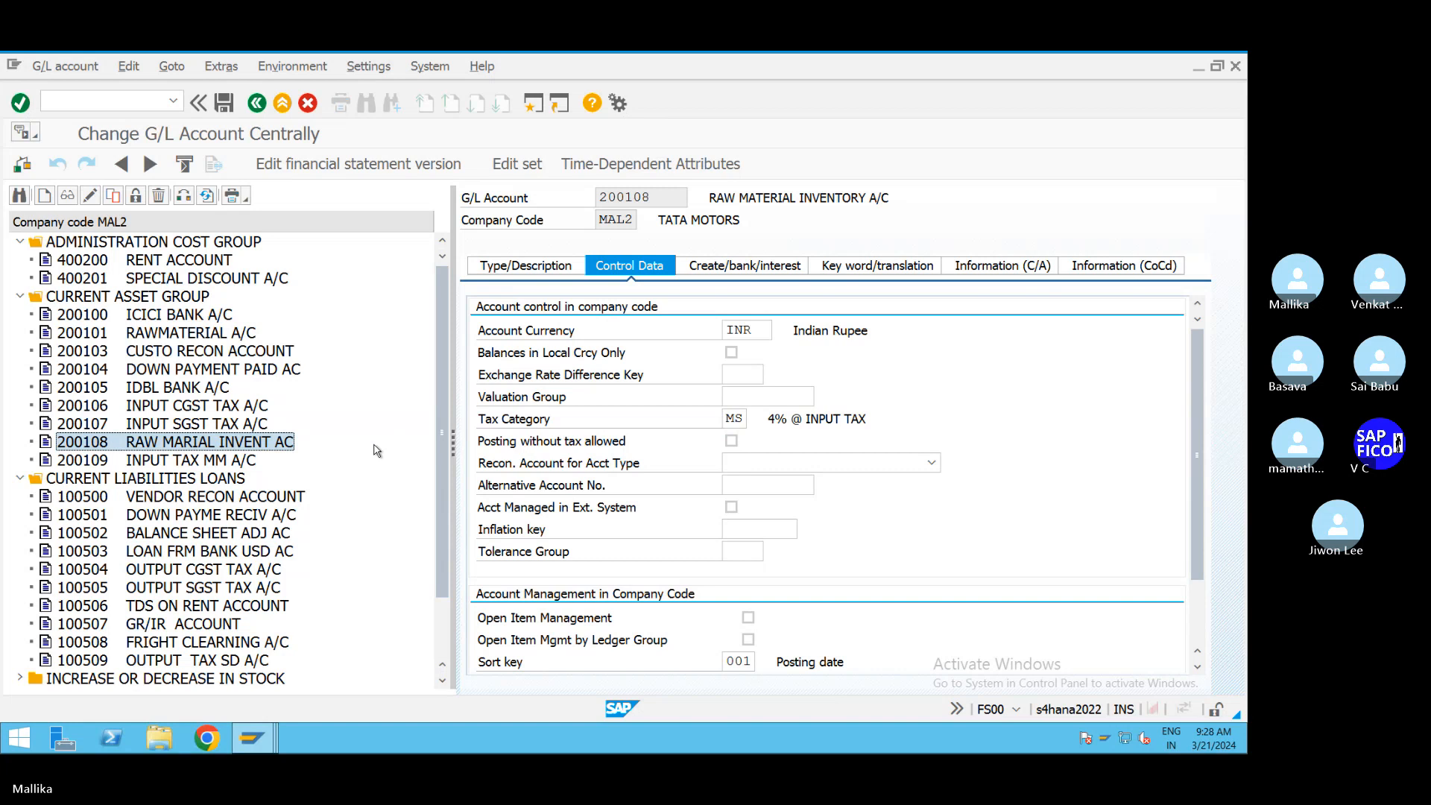
double_click(249, 661)
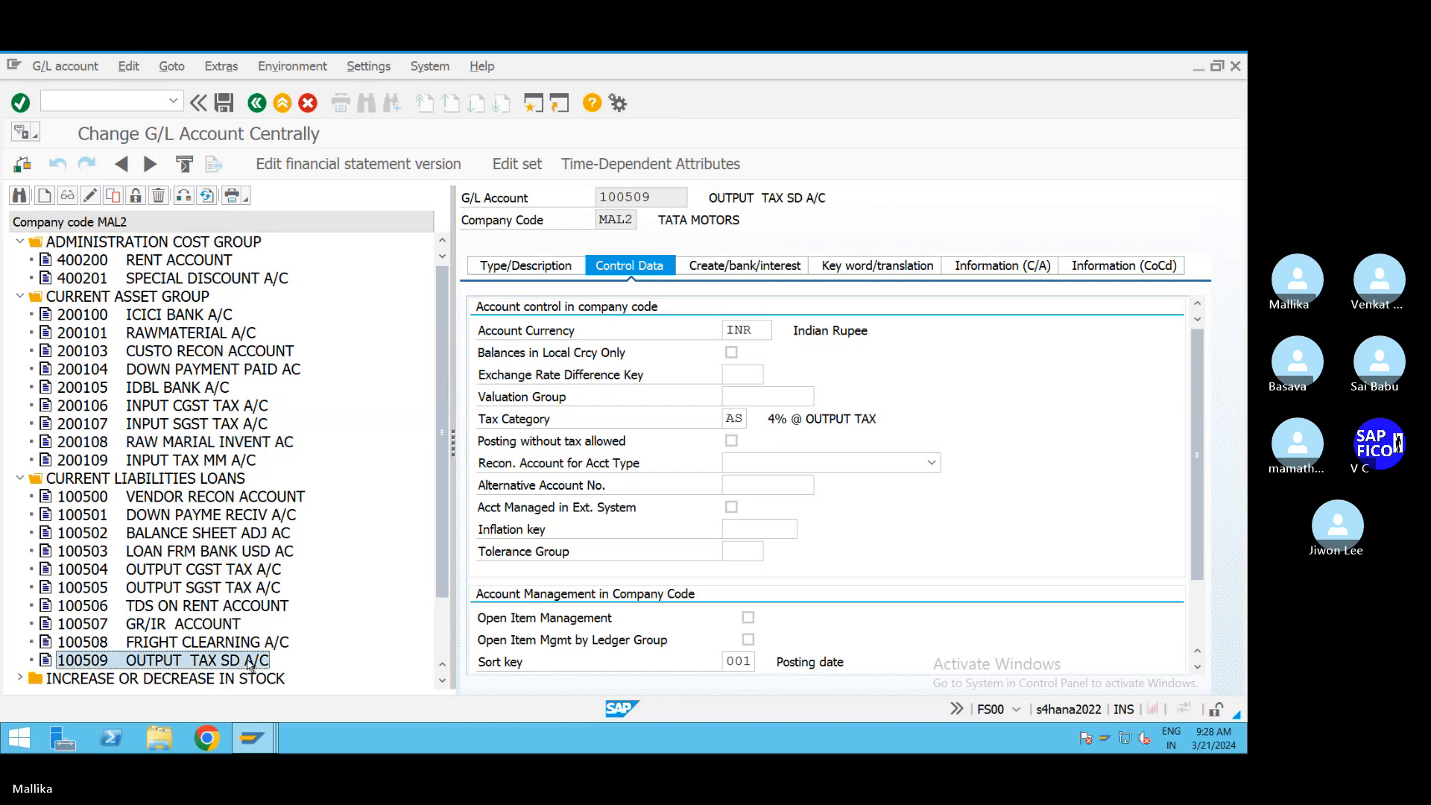
click(249, 461)
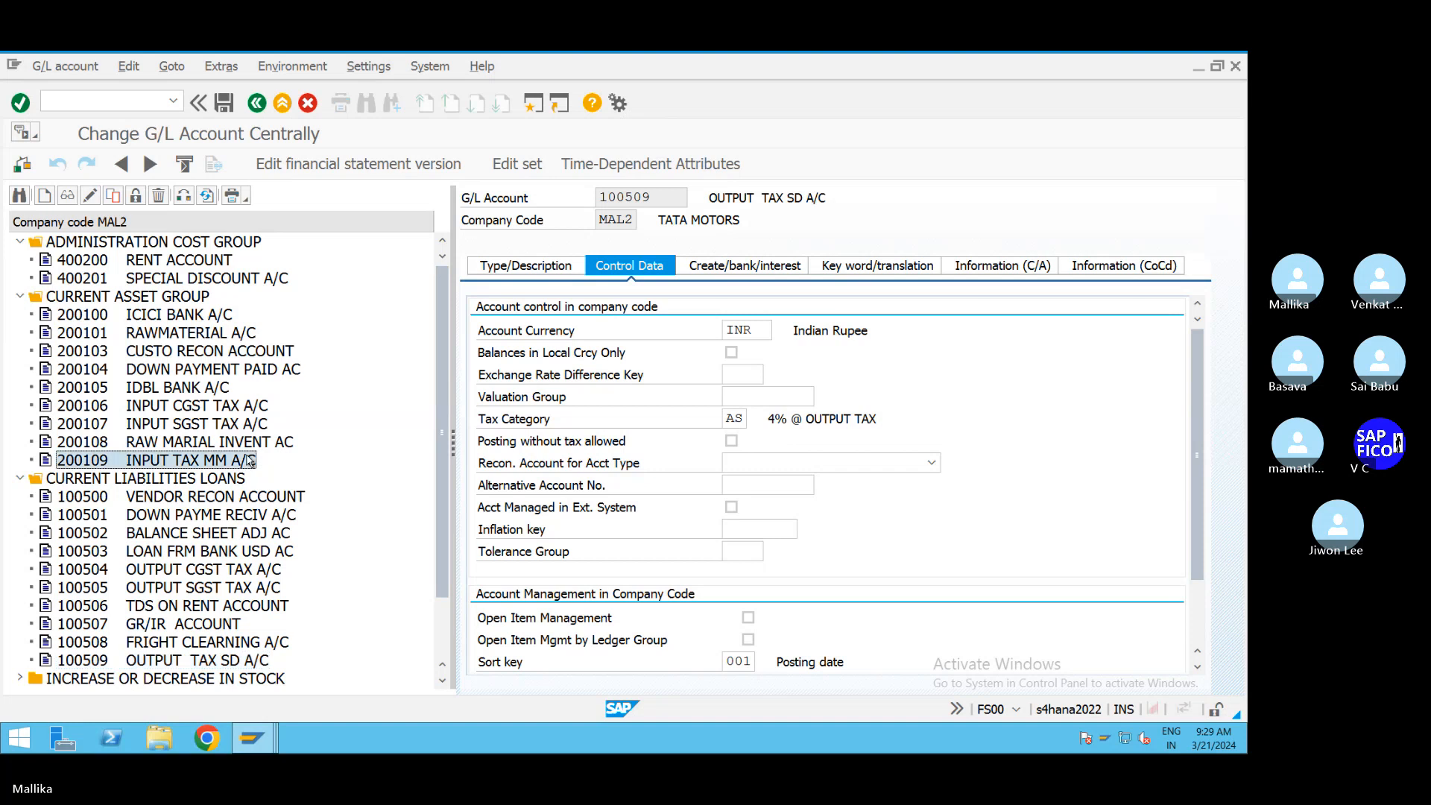
double_click(250, 460)
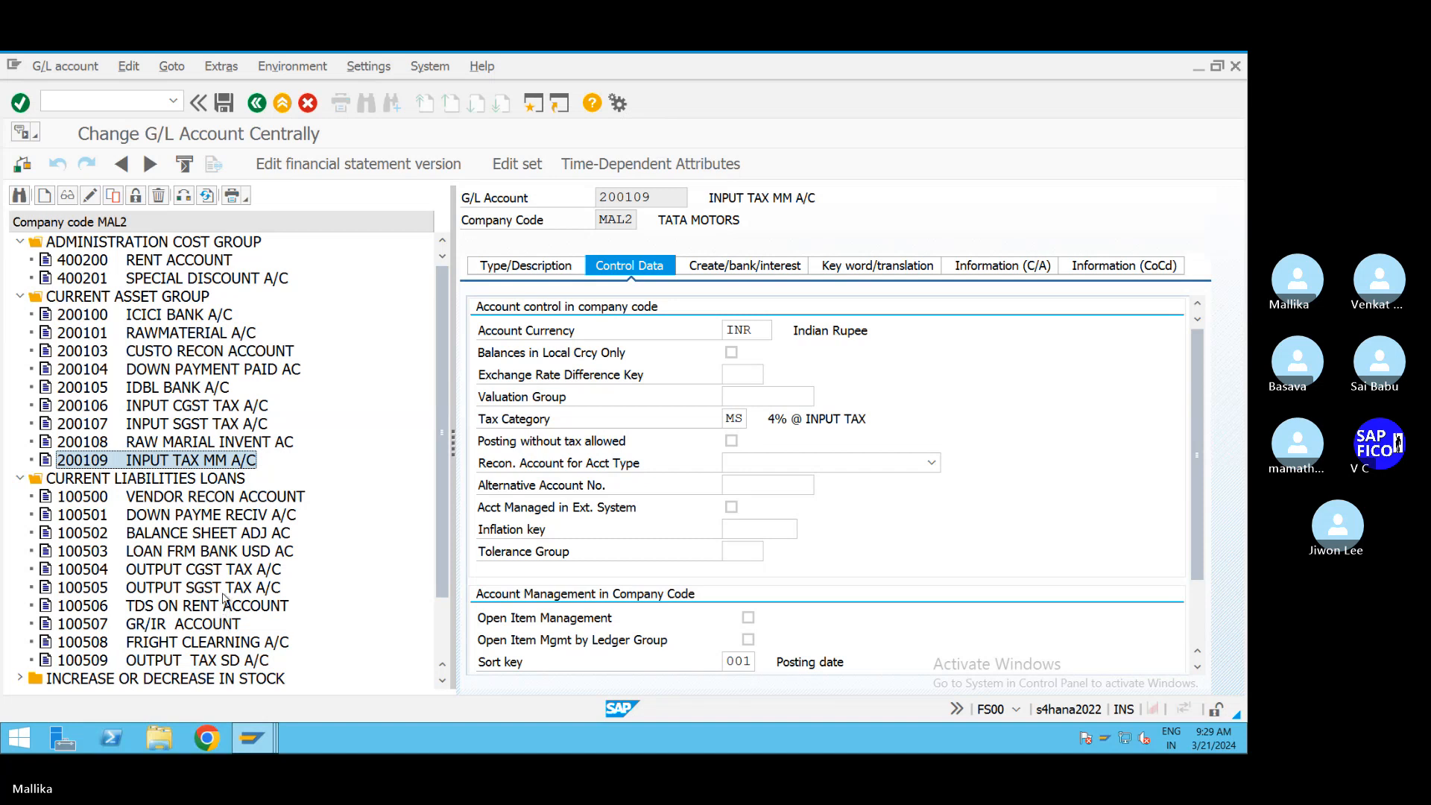
Step: Switch to the Change Billing Documents session and start transaction VKOA from there
click(266, 730)
click(286, 676)
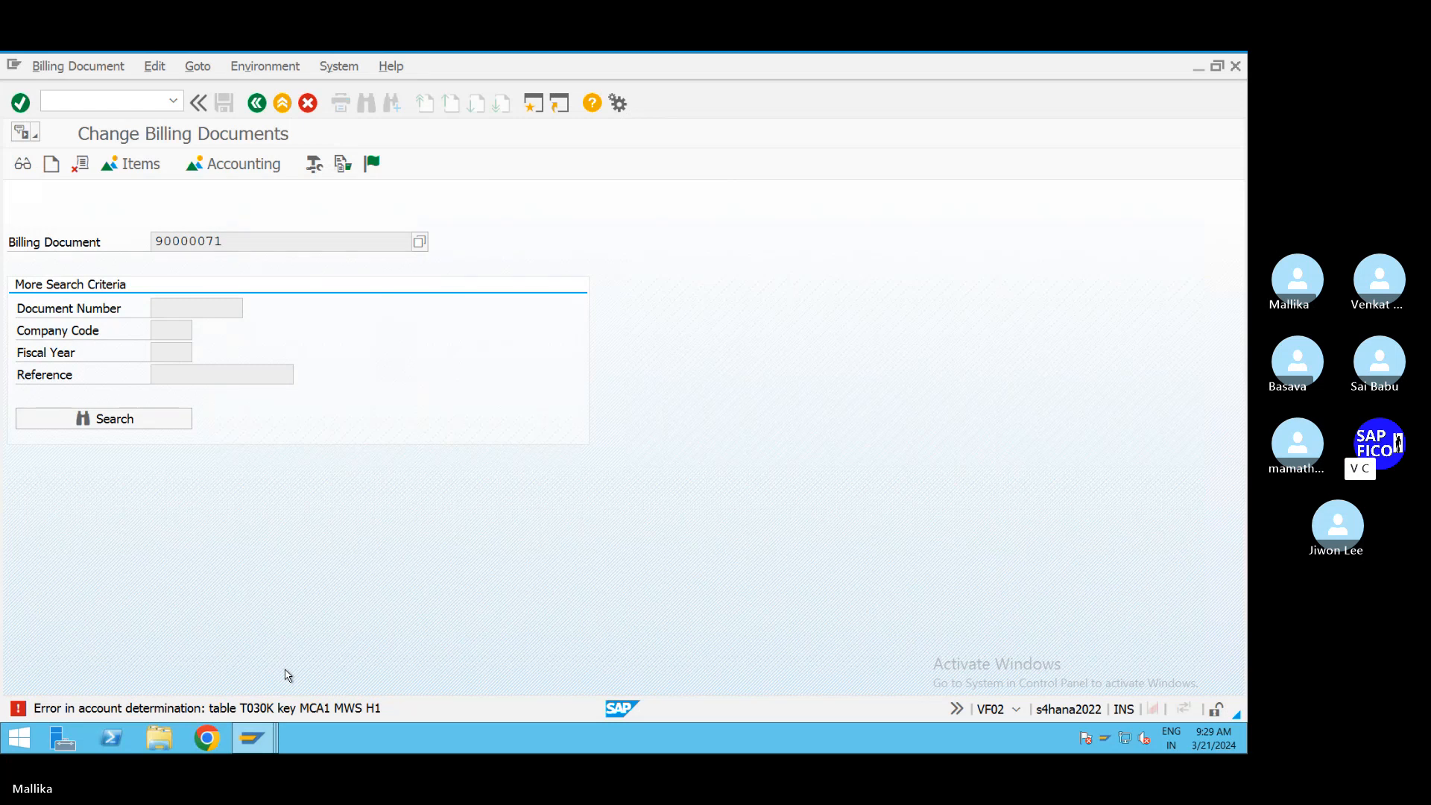
click(266, 745)
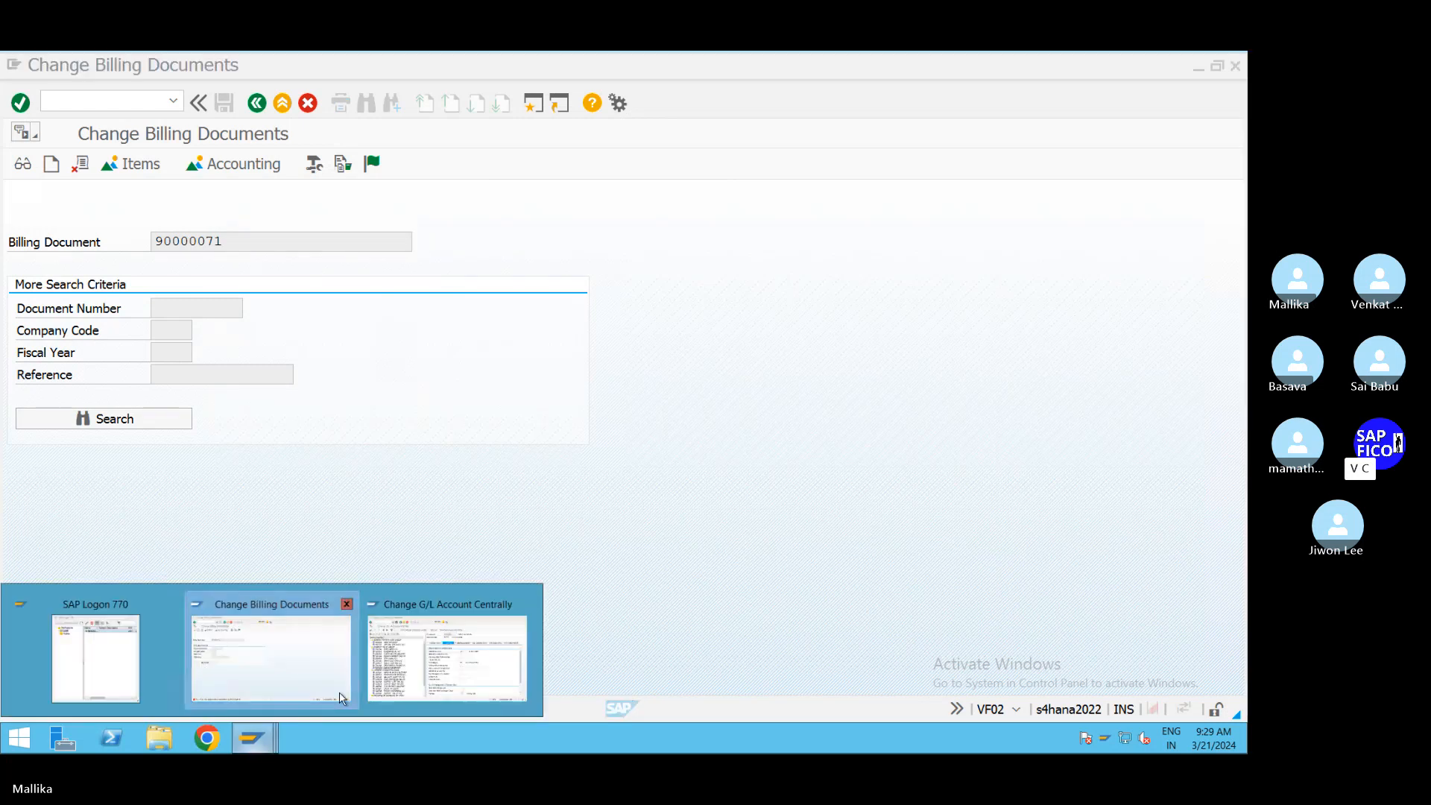
click(313, 691)
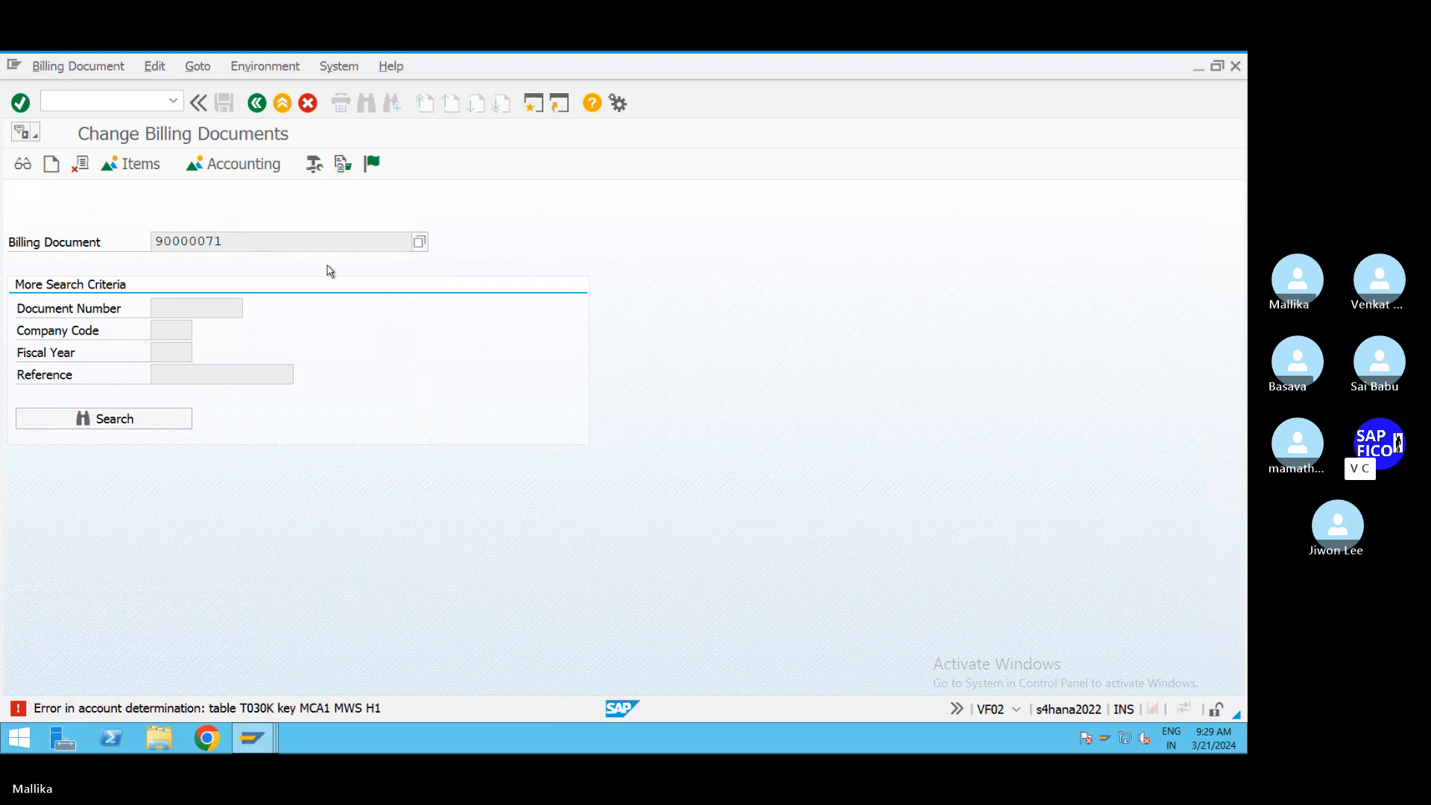
click(173, 100)
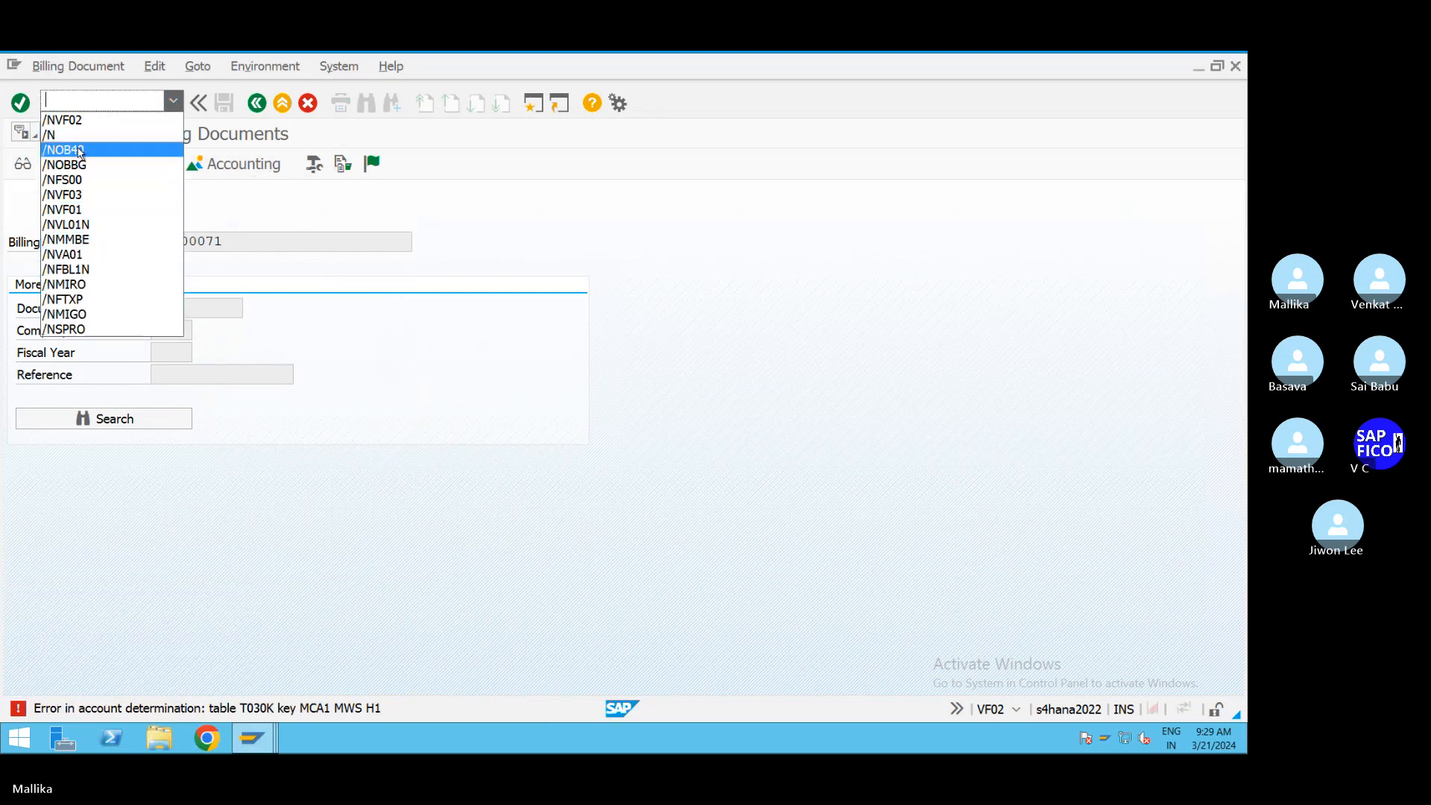
click(61, 93)
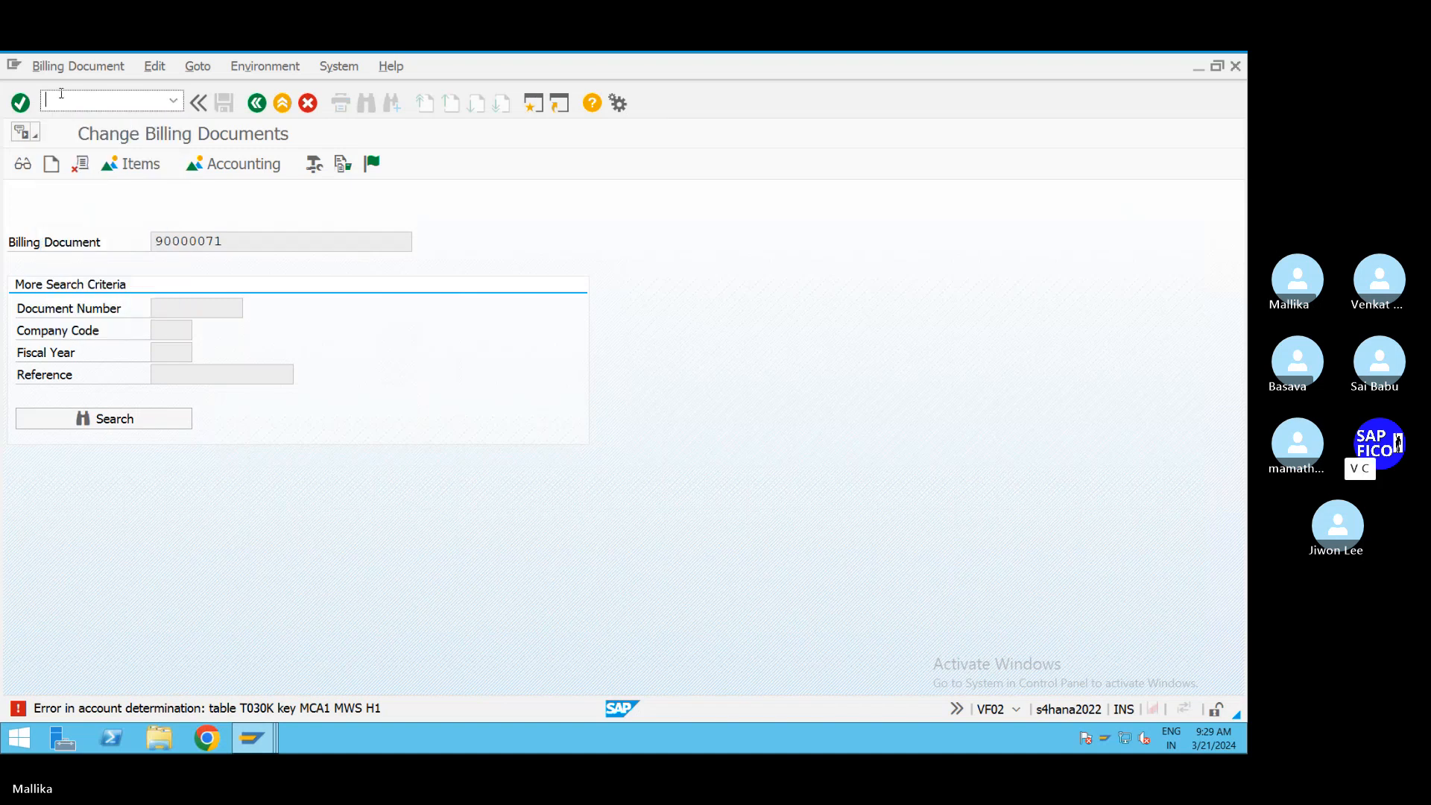
text(/)
text(OA)
key(Return)
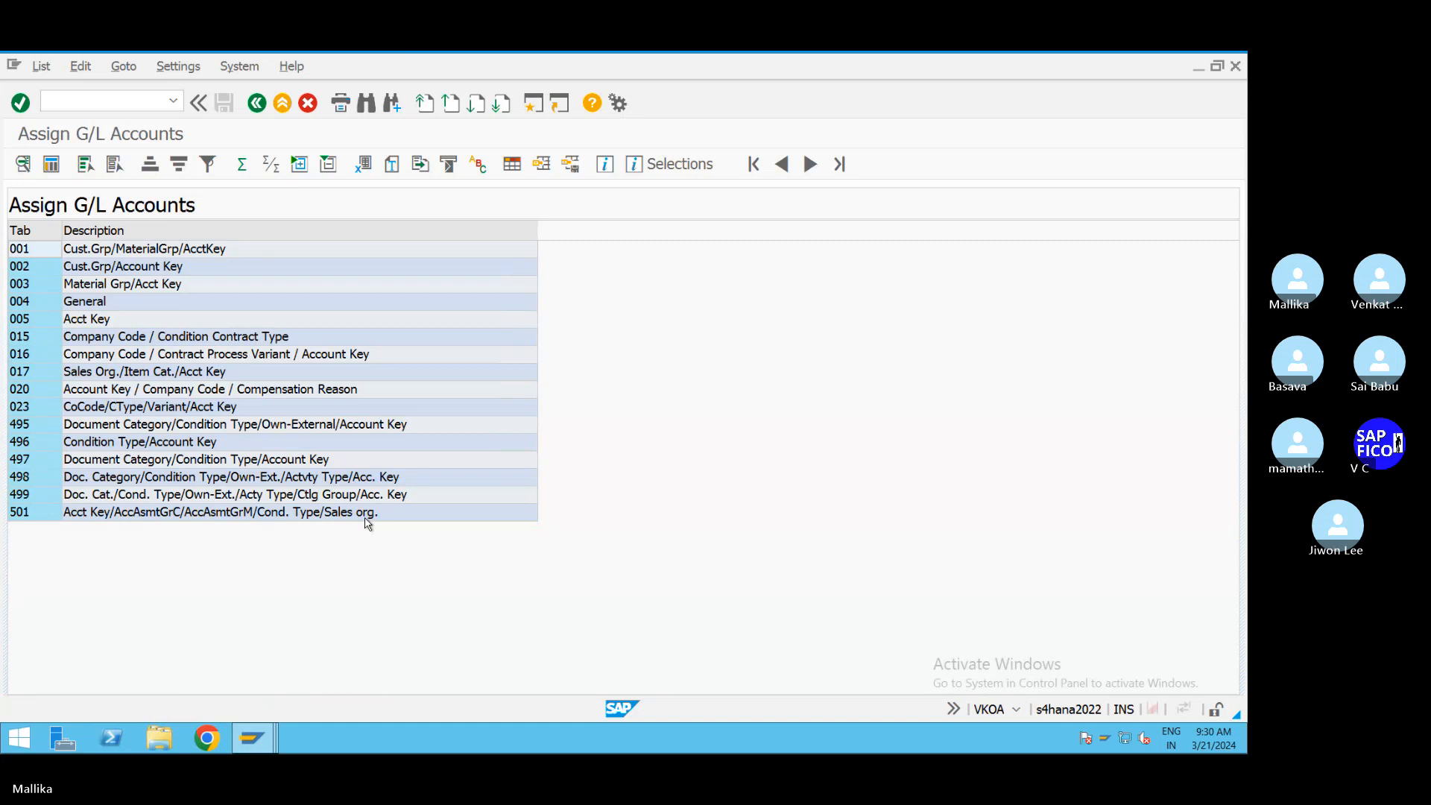
Step: Open the G/L account assignment table 001, Cust.Grp/MaterialGrp/AcctKey
mouse_move(252, 738)
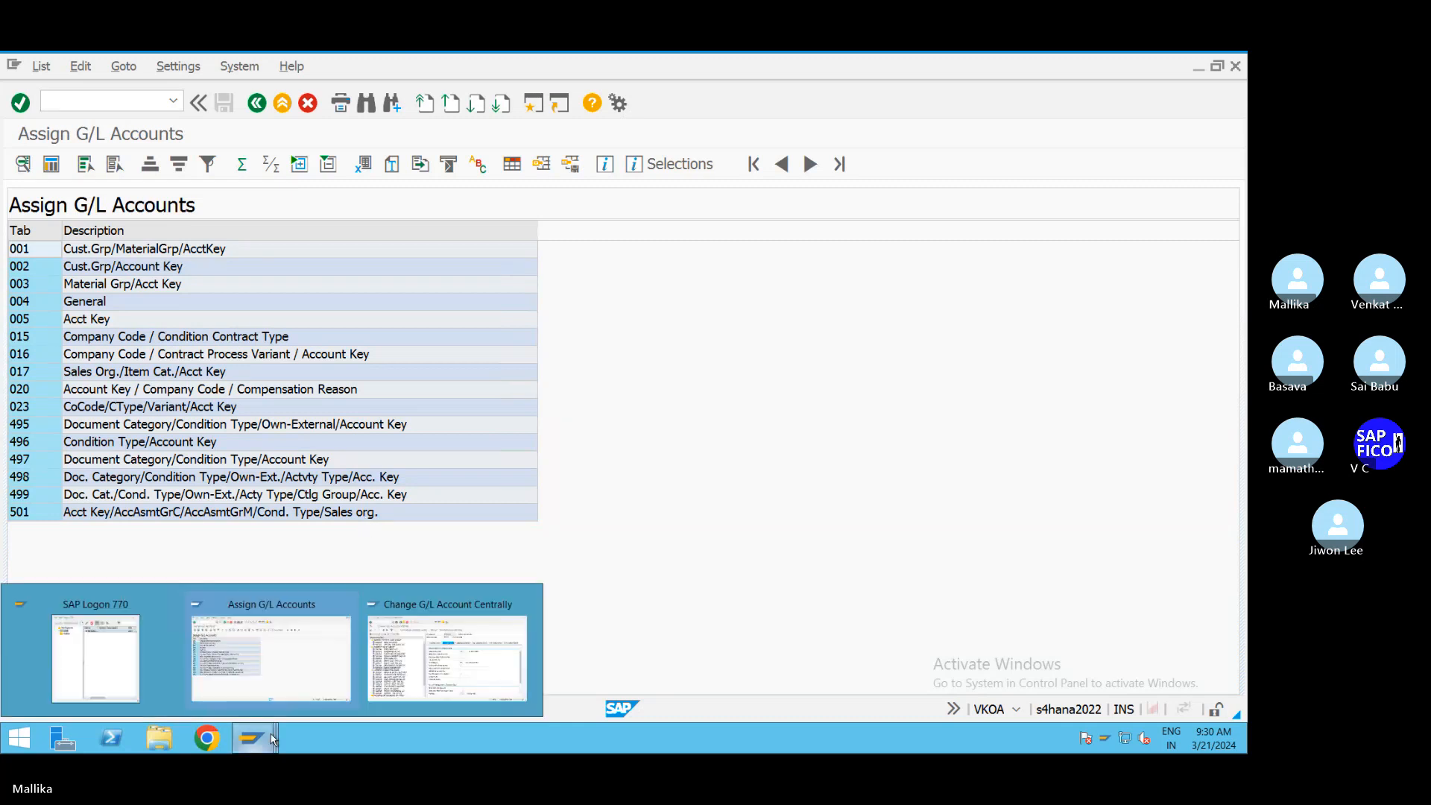
mouse_move(412, 663)
click(307, 669)
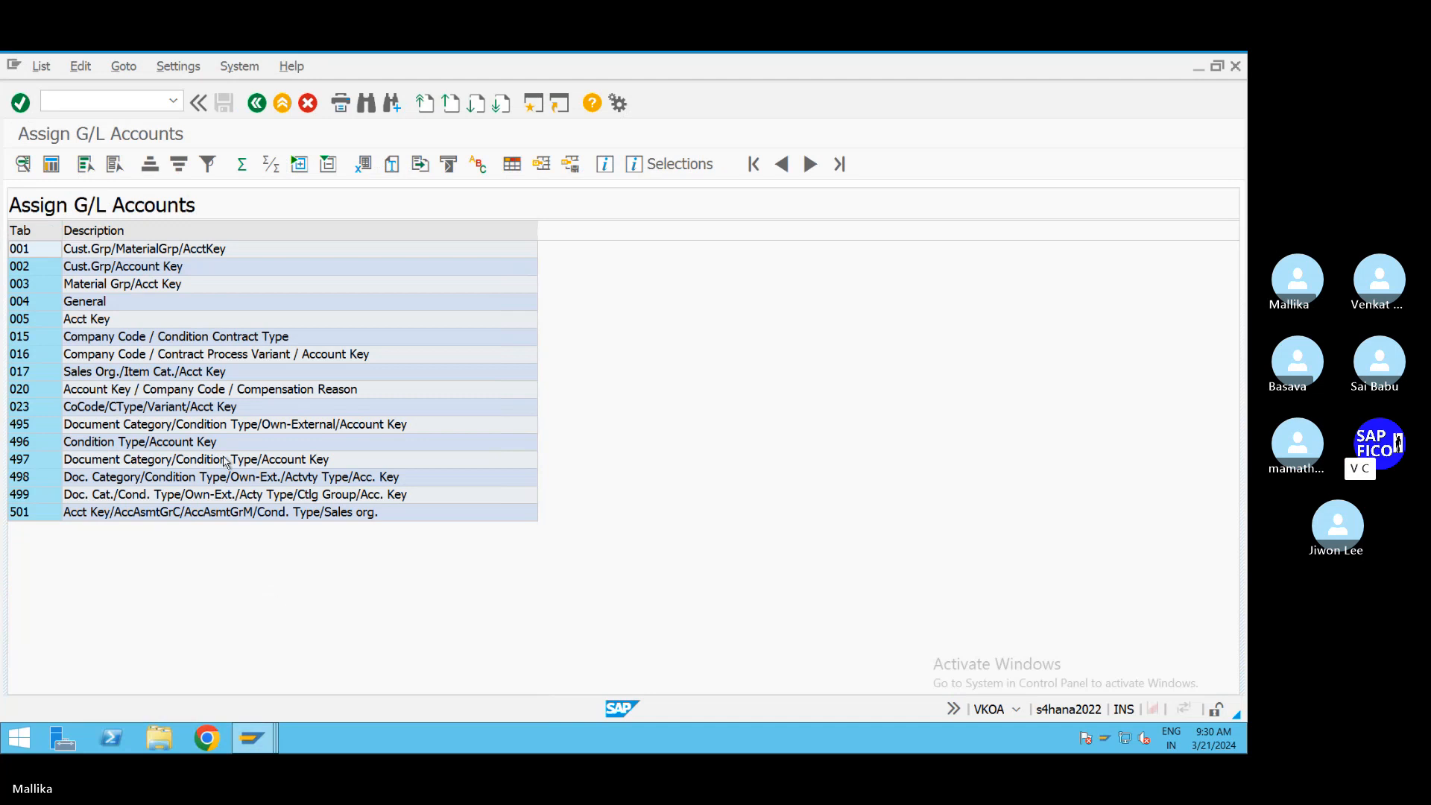
click(207, 250)
double_click(207, 250)
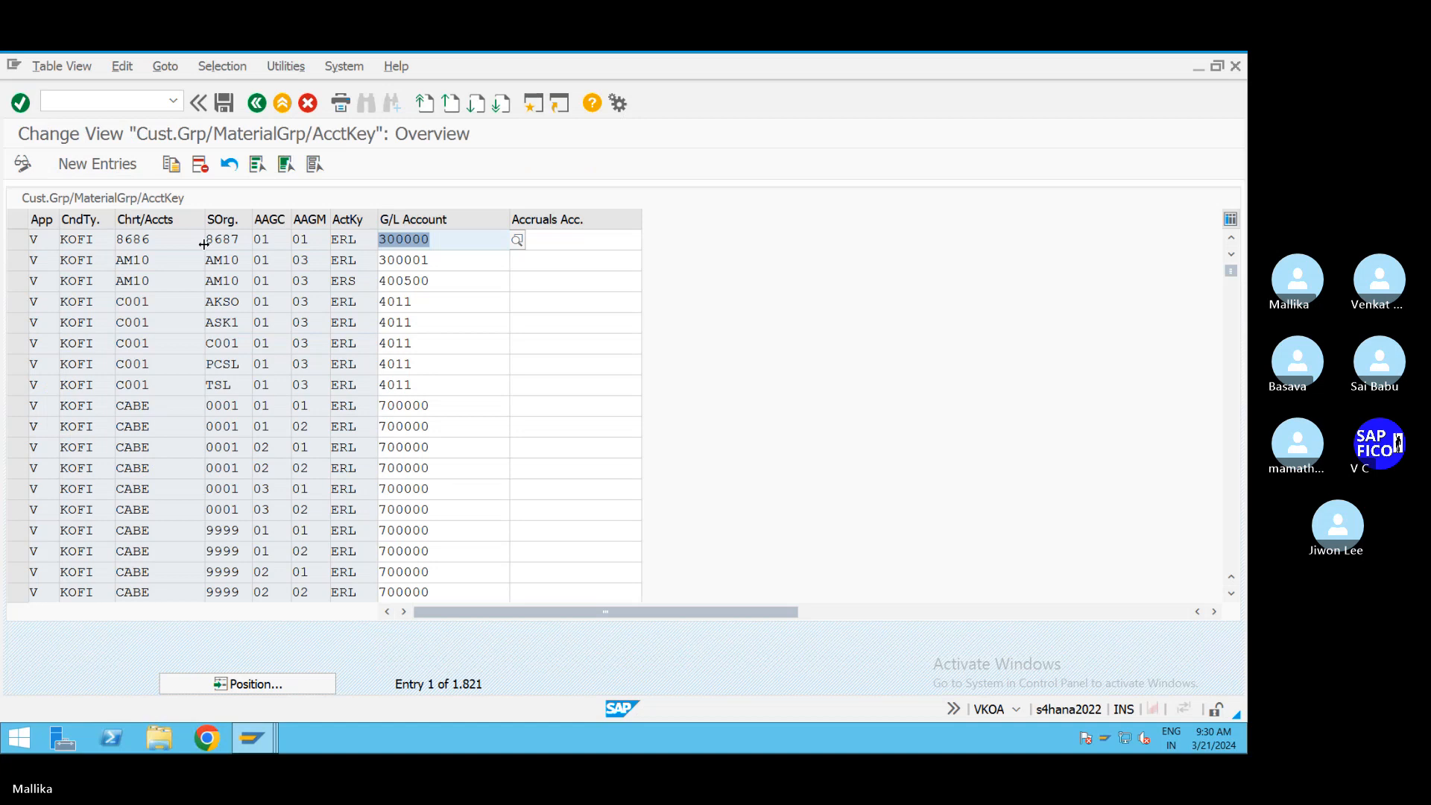
click(242, 684)
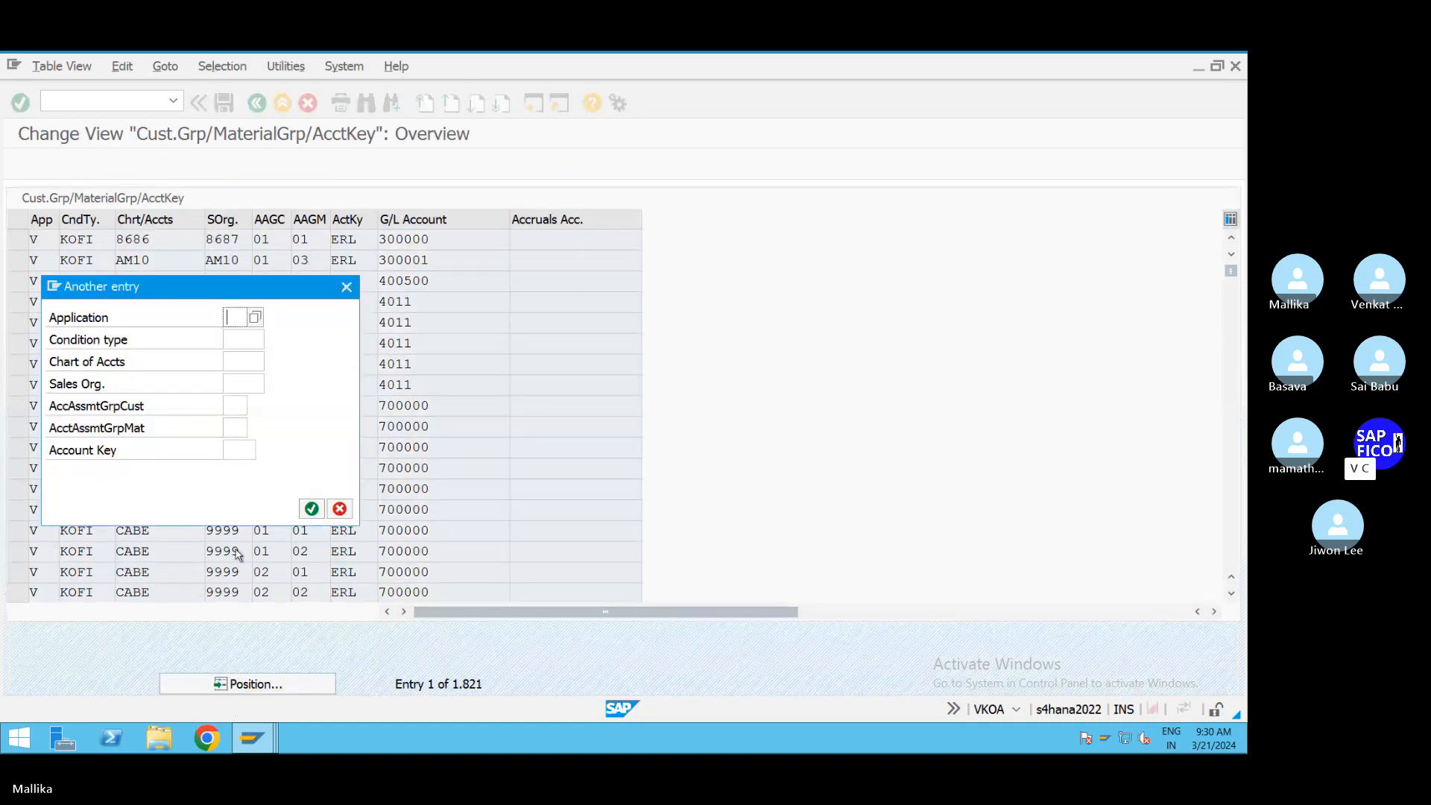
text(V)
click(242, 342)
click(347, 287)
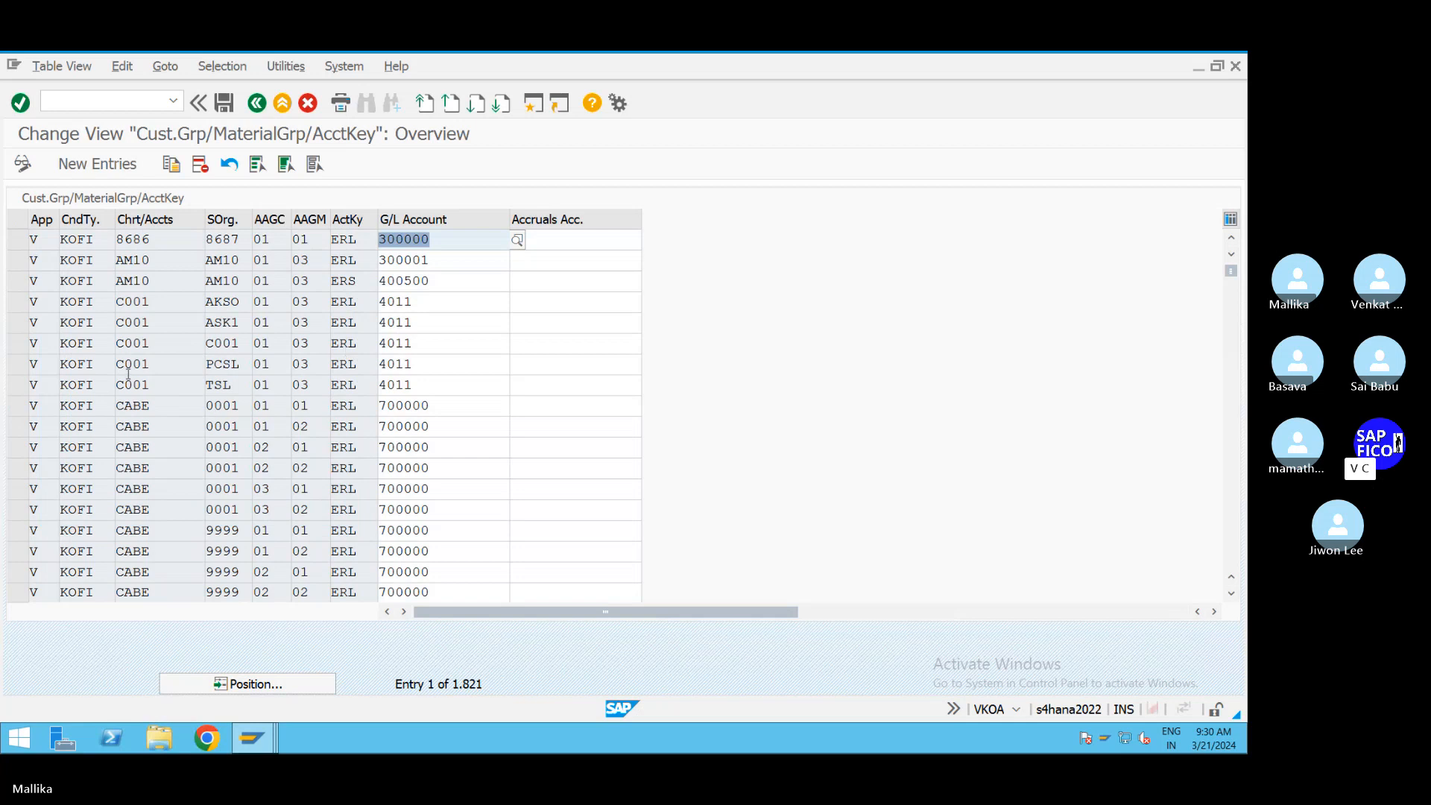
Step: Start a new account assignment entry with application V (Sales/Distribution) and condition type KOFI
click(104, 168)
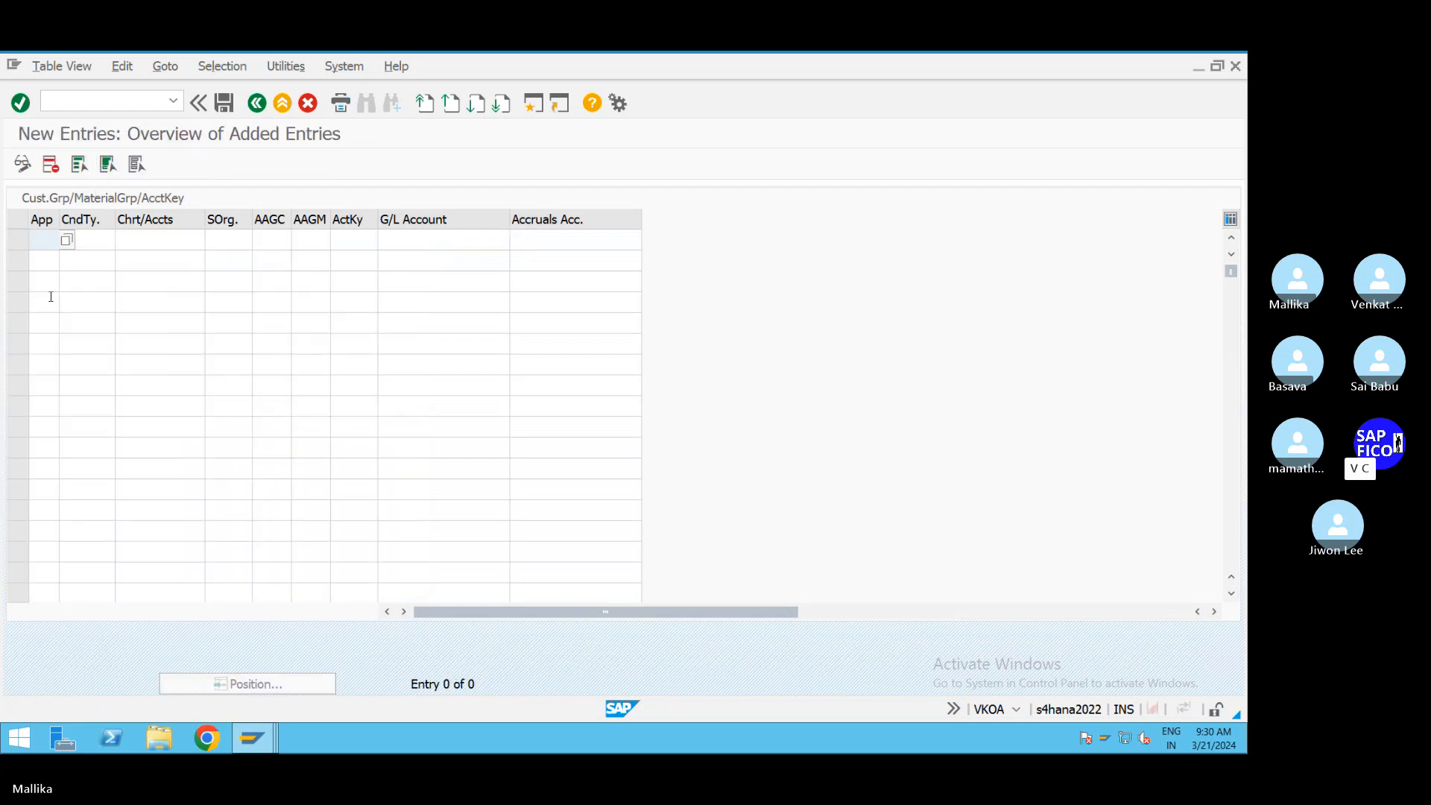
click(67, 240)
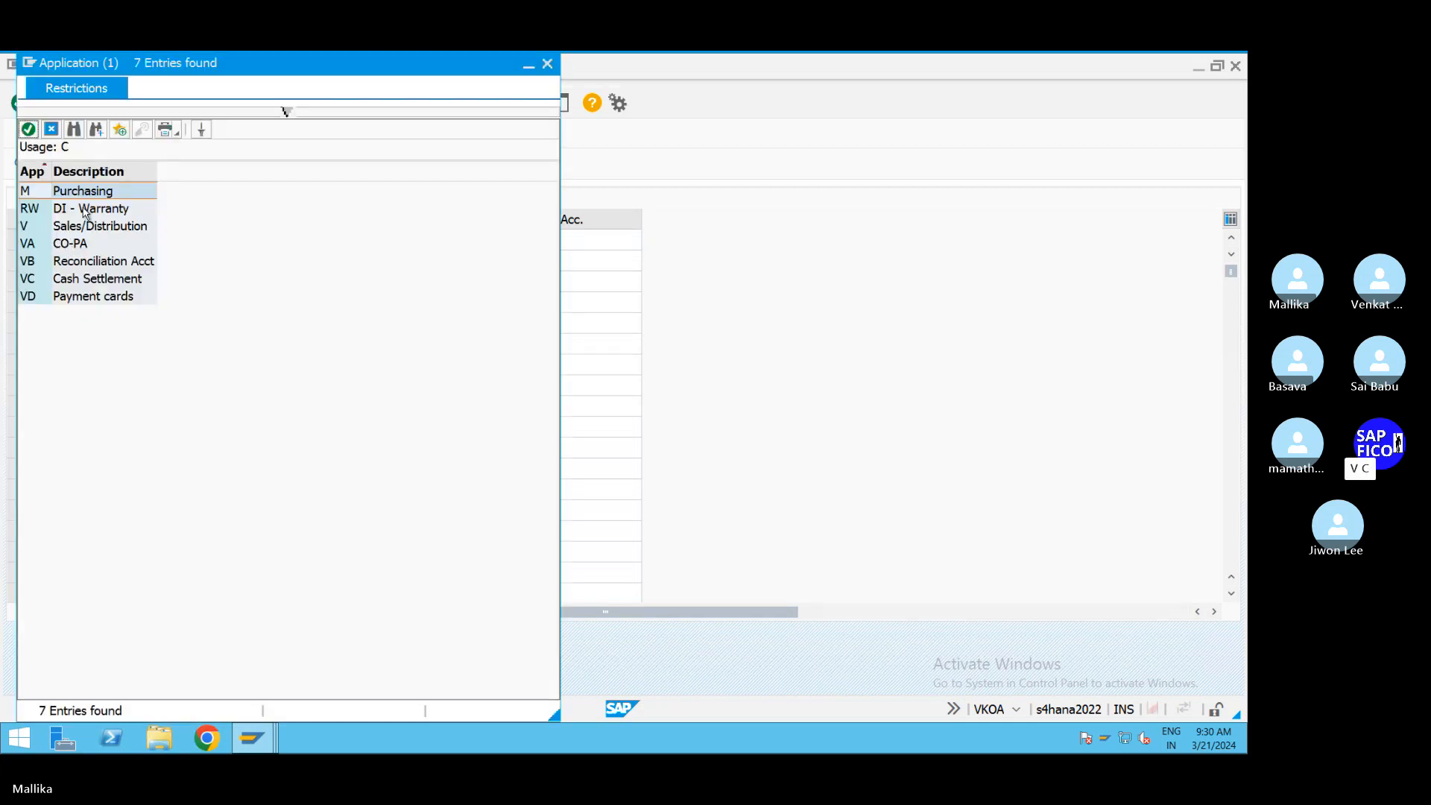
double_click(70, 227)
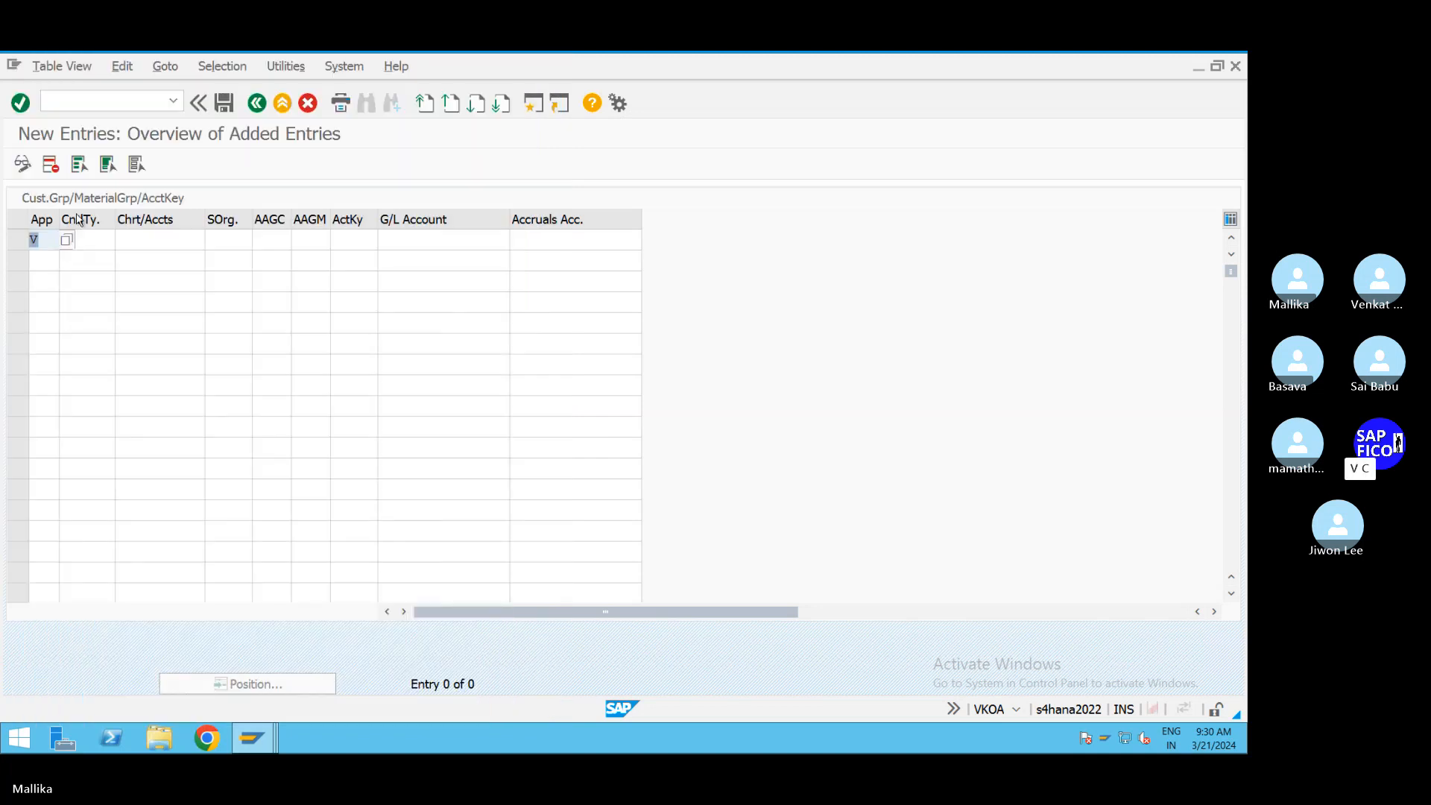
click(92, 237)
text(KOFI)
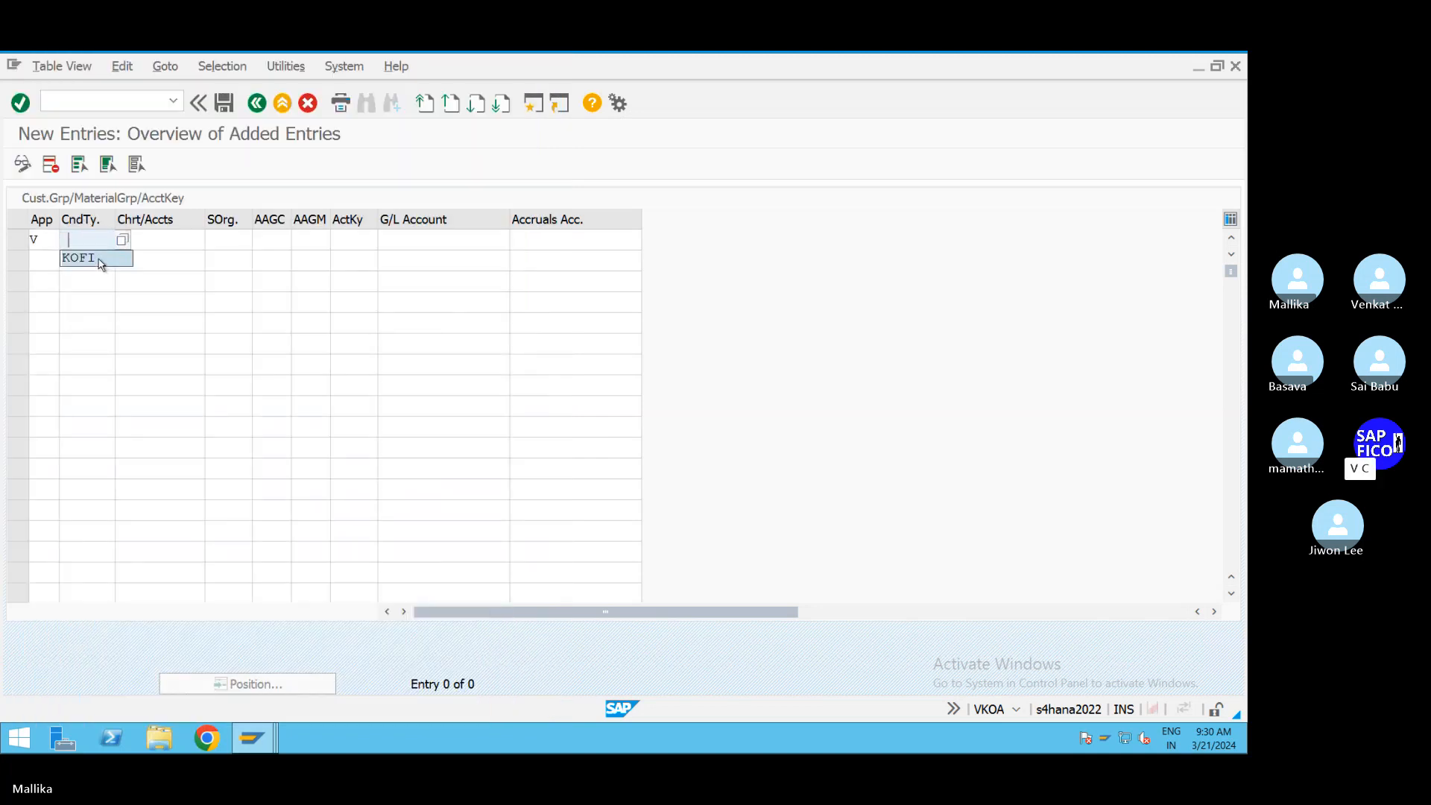
Step: Complete the entry with chart of accounts MCA1, sales organization MASO, customer account assignment group 01 and material account assignment group 01
click(150, 241)
text(MCA1)
click(220, 242)
text(MASO)
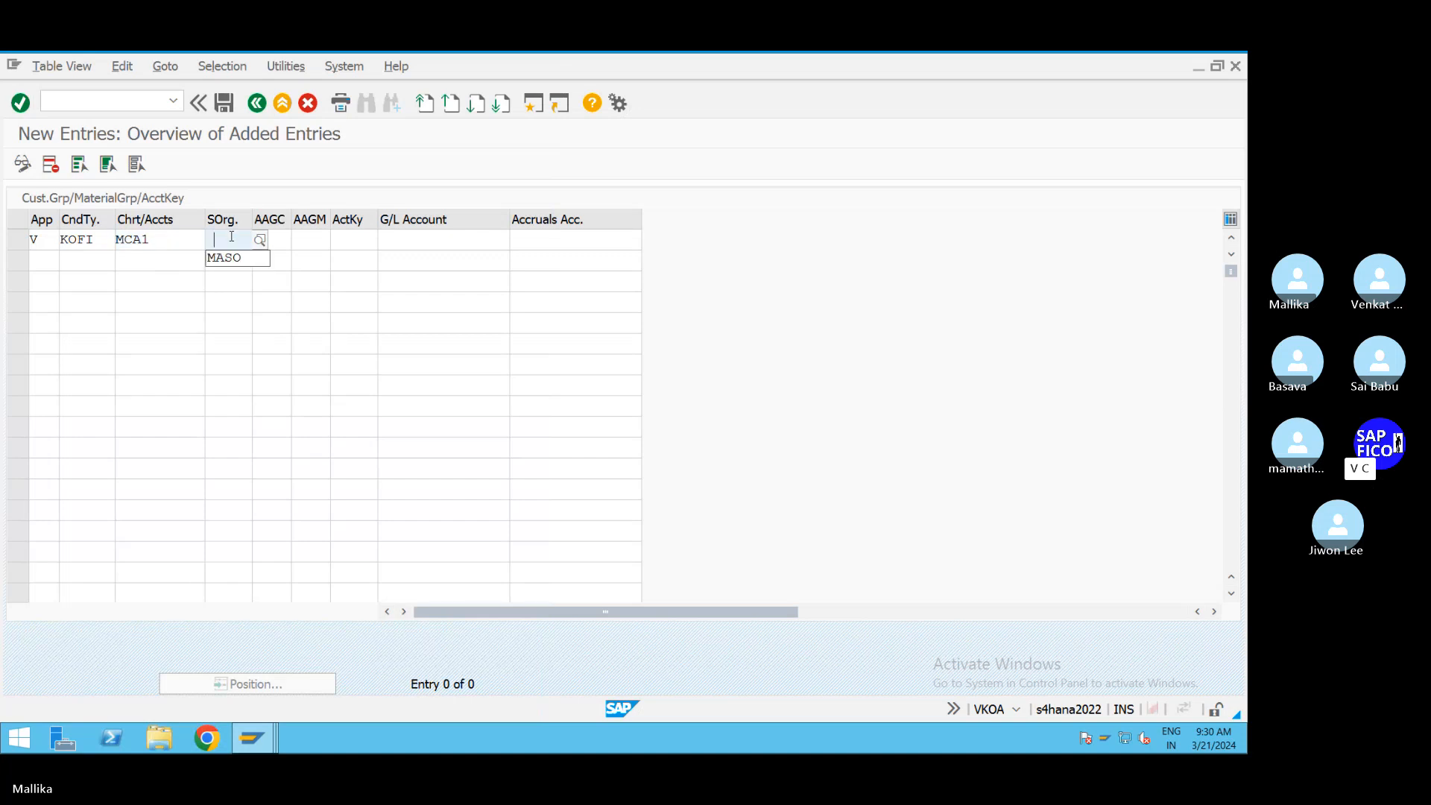
click(278, 239)
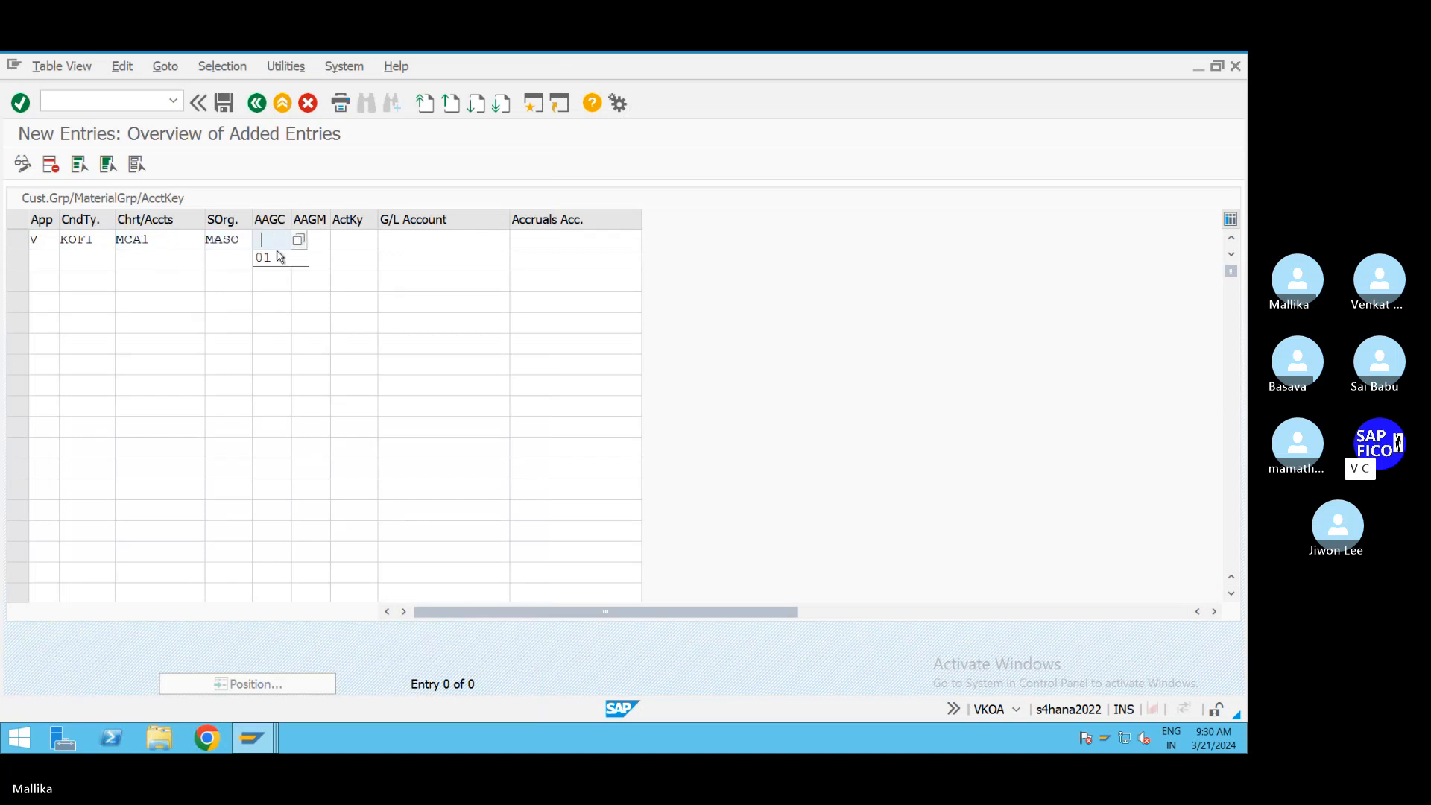
click(282, 257)
click(322, 237)
click(303, 257)
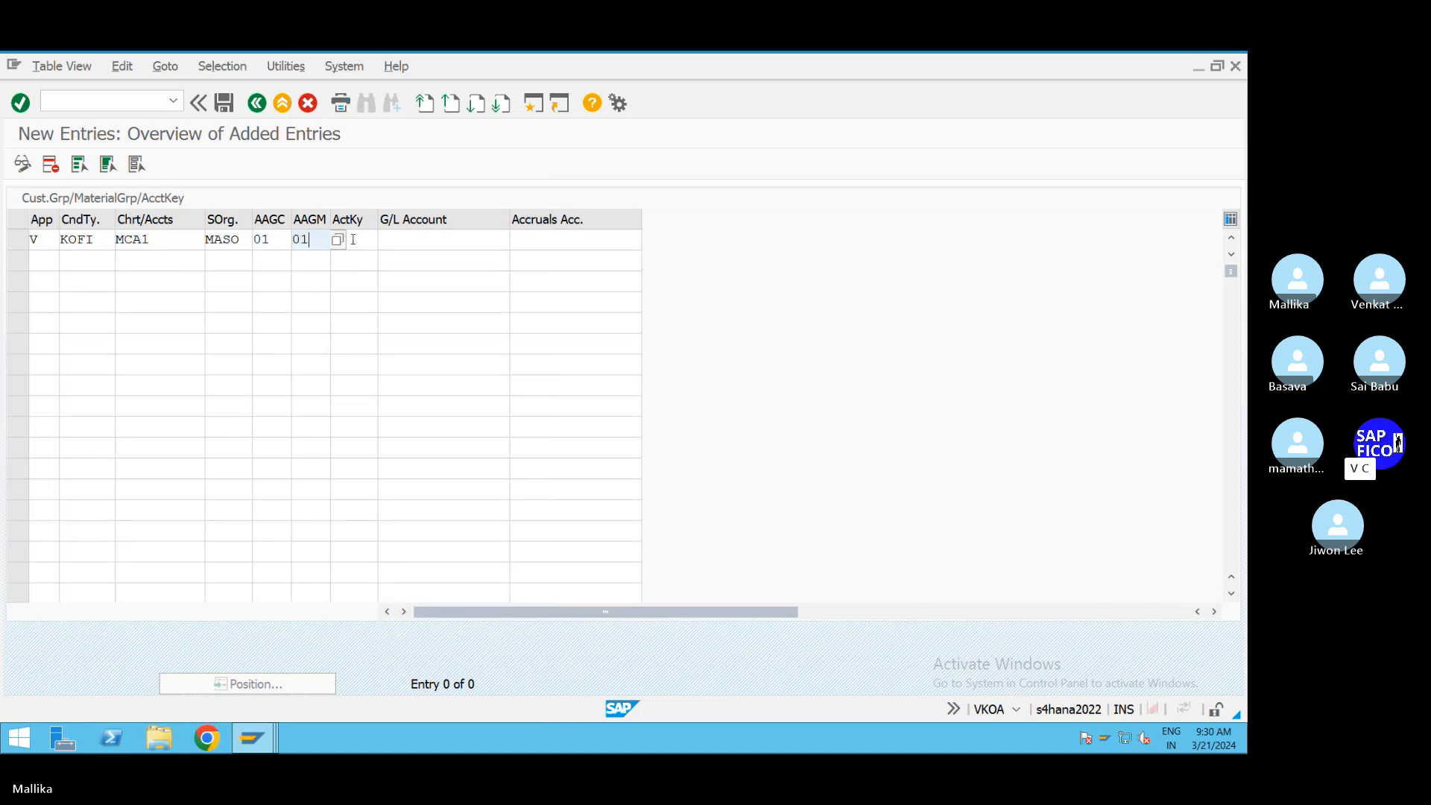
click(368, 239)
click(384, 240)
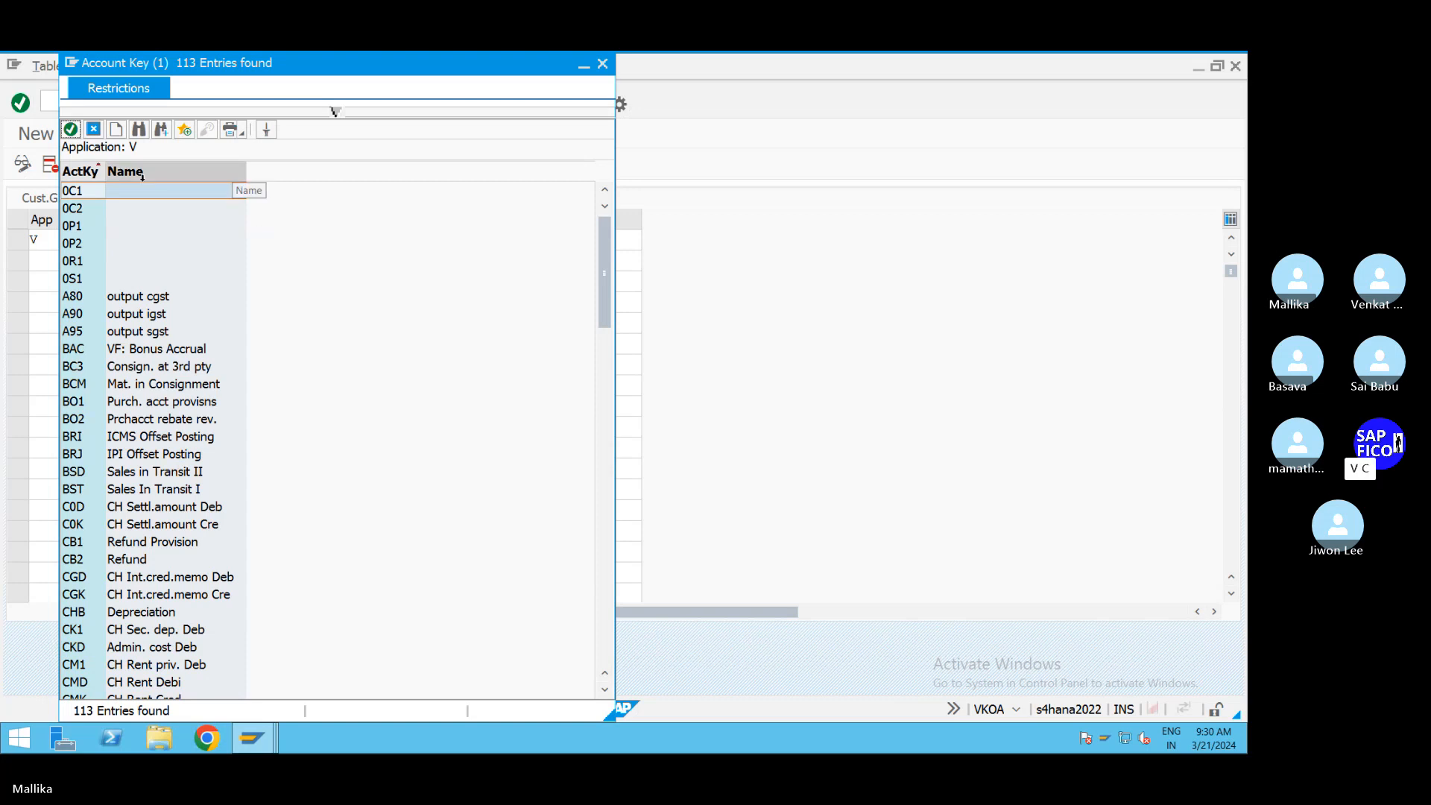
click(139, 130)
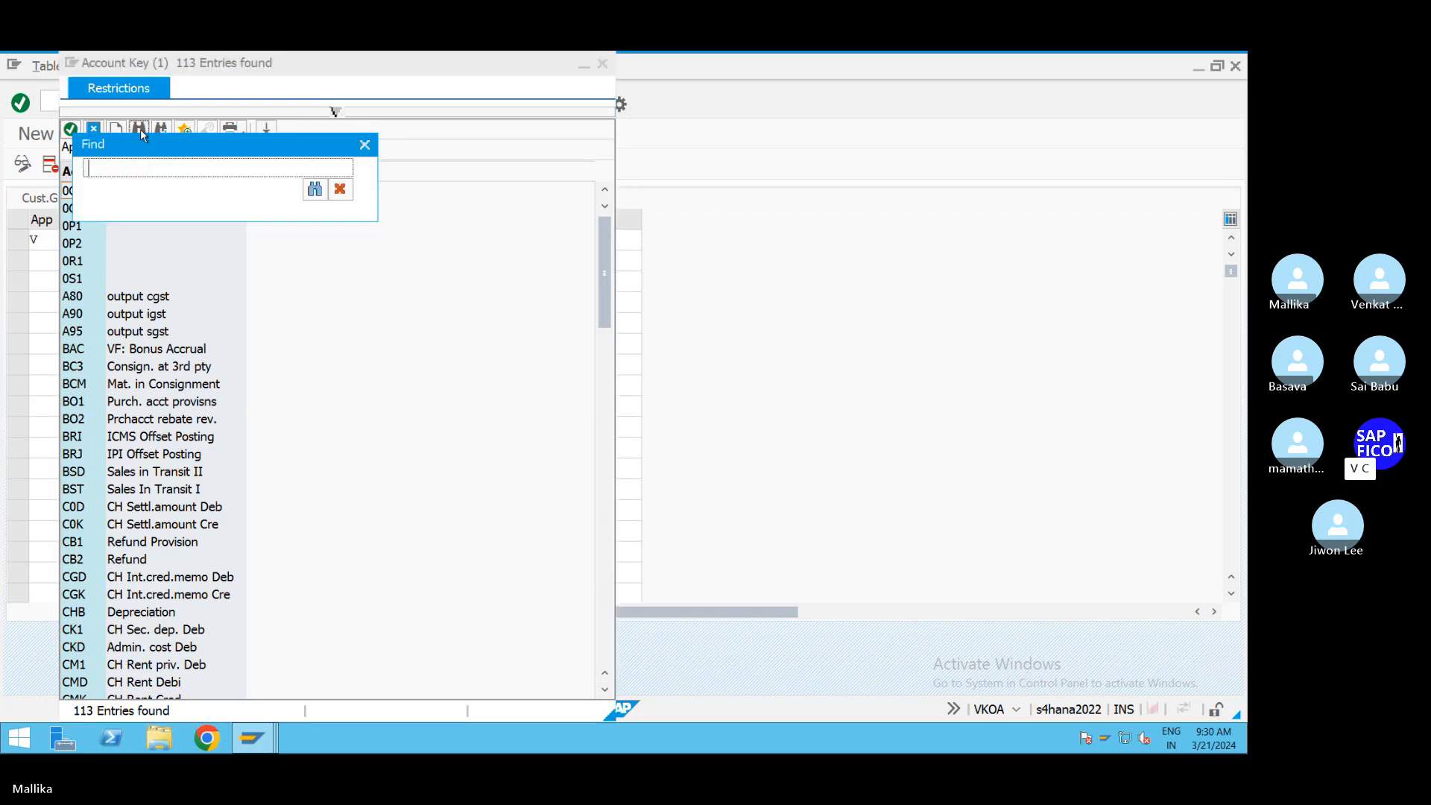
click(364, 144)
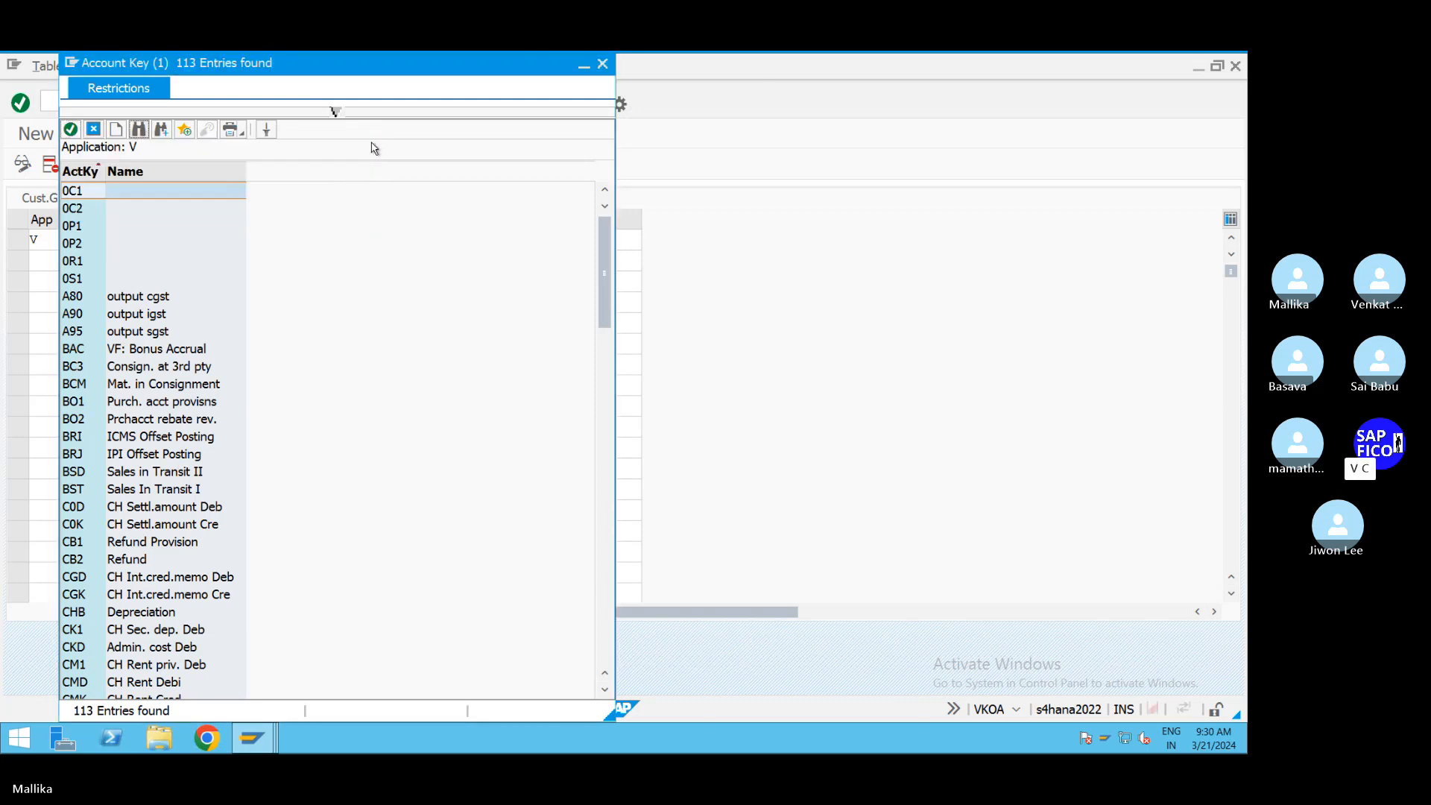
click(602, 64)
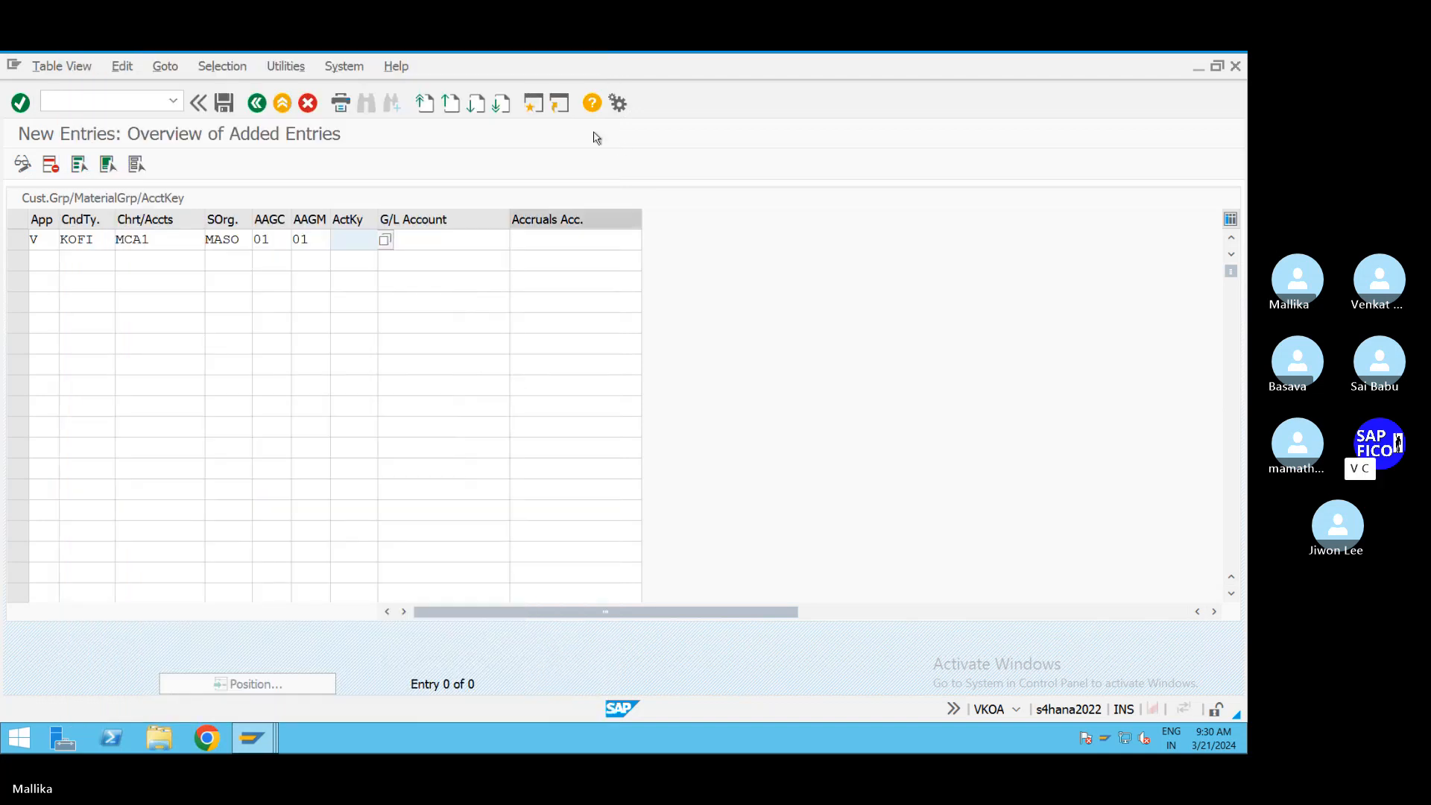
Step: Start transaction V/08 in a new session, find the procedure with MAL** and display the control data of MAL2PP
click(533, 102)
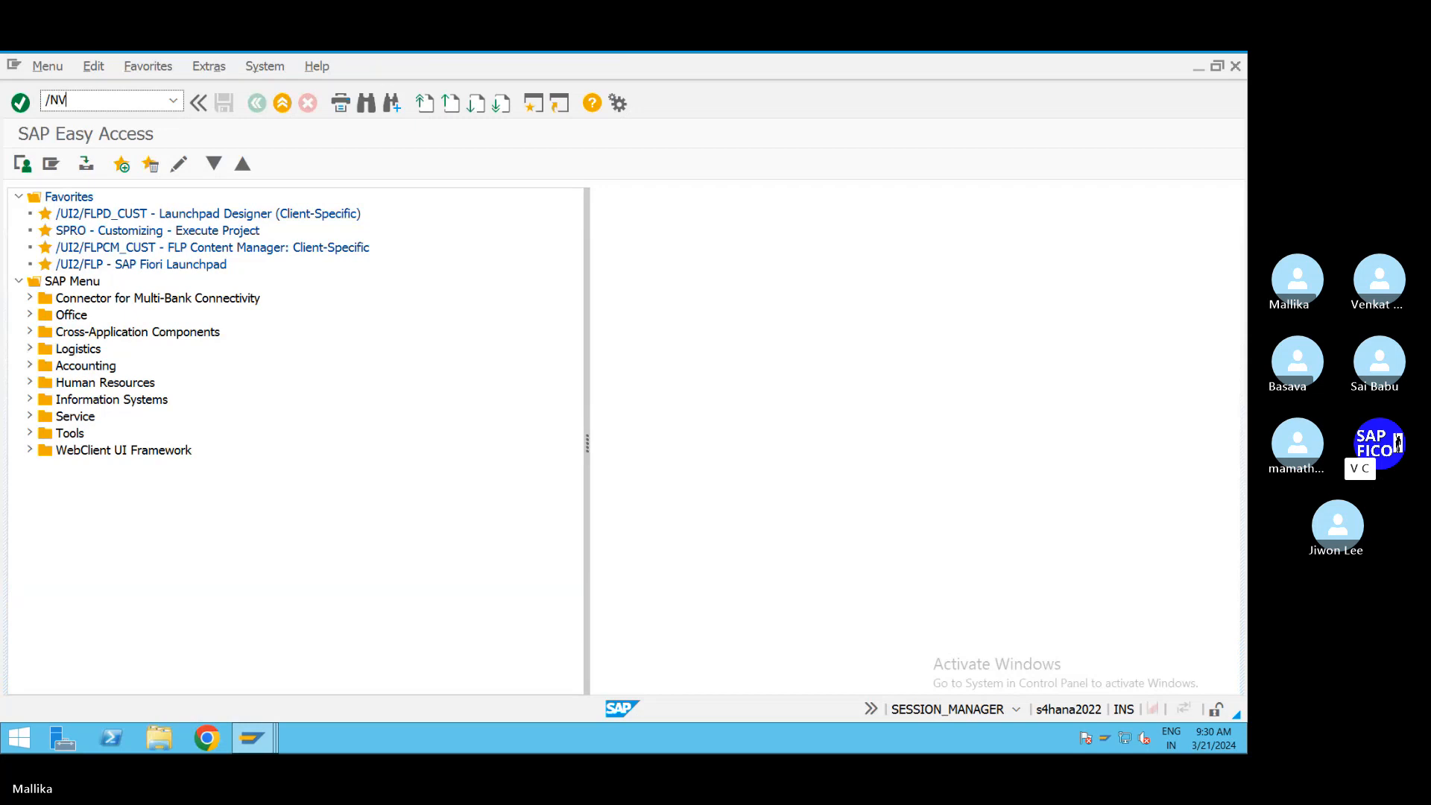
key(Return)
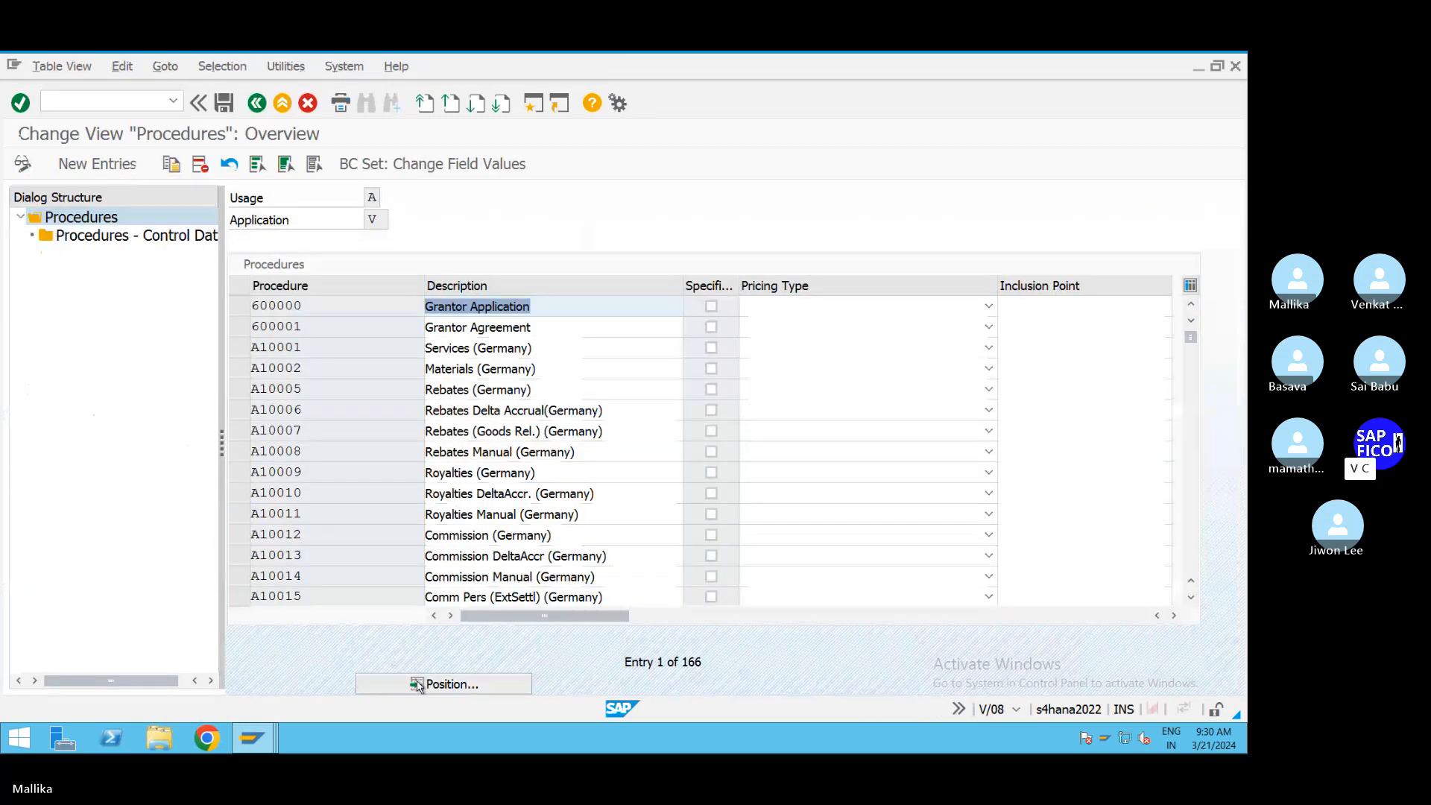
click(417, 681)
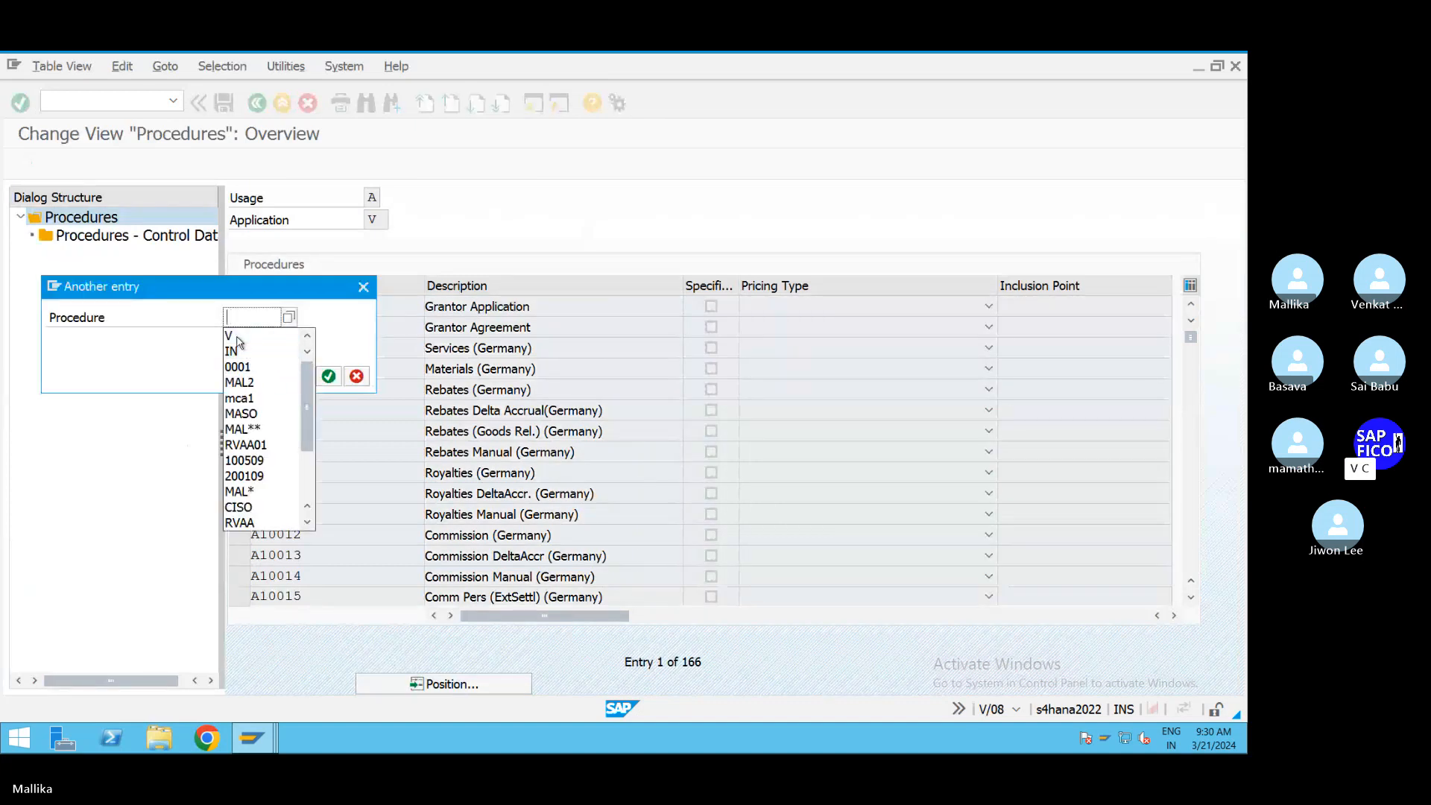
text(MAL)
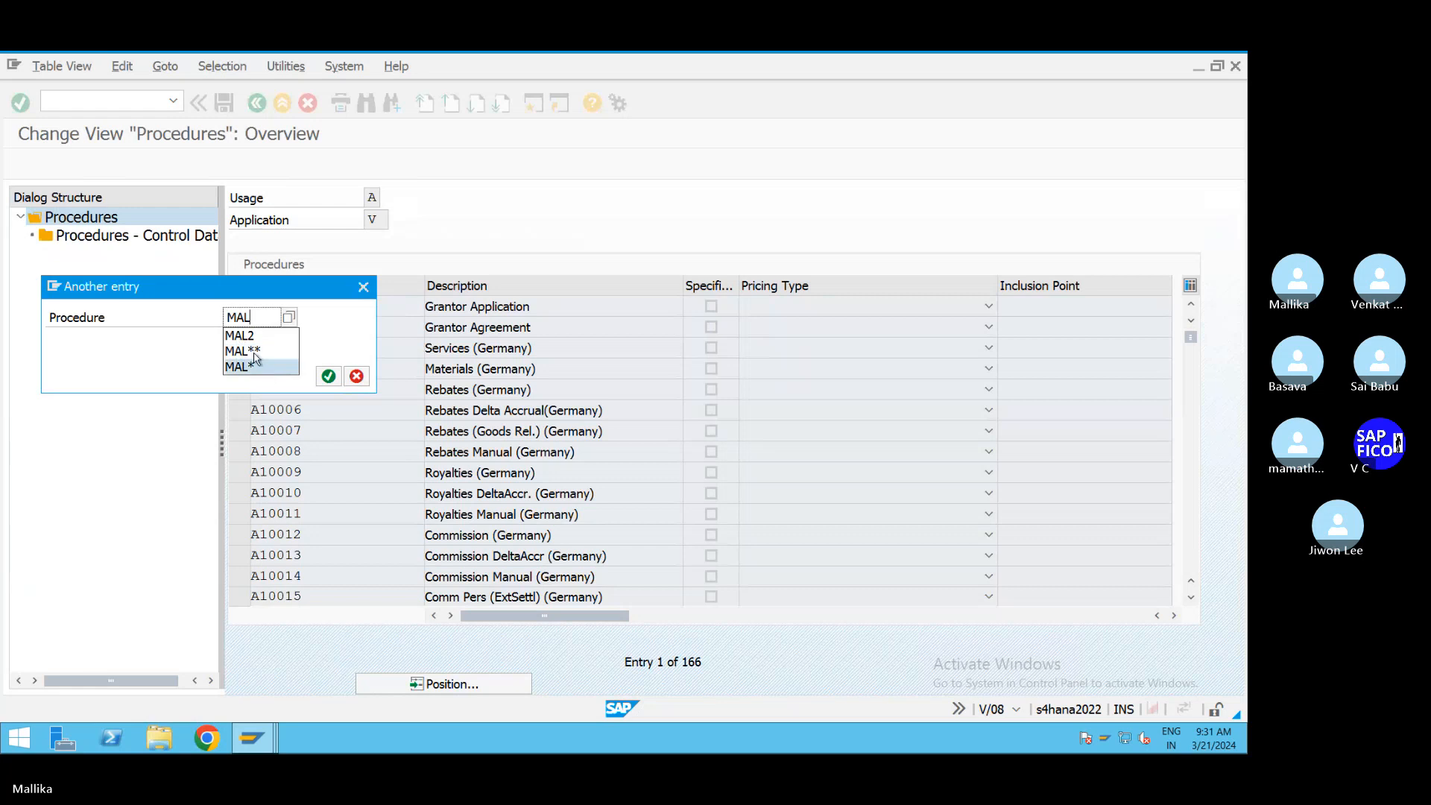
click(242, 350)
click(328, 376)
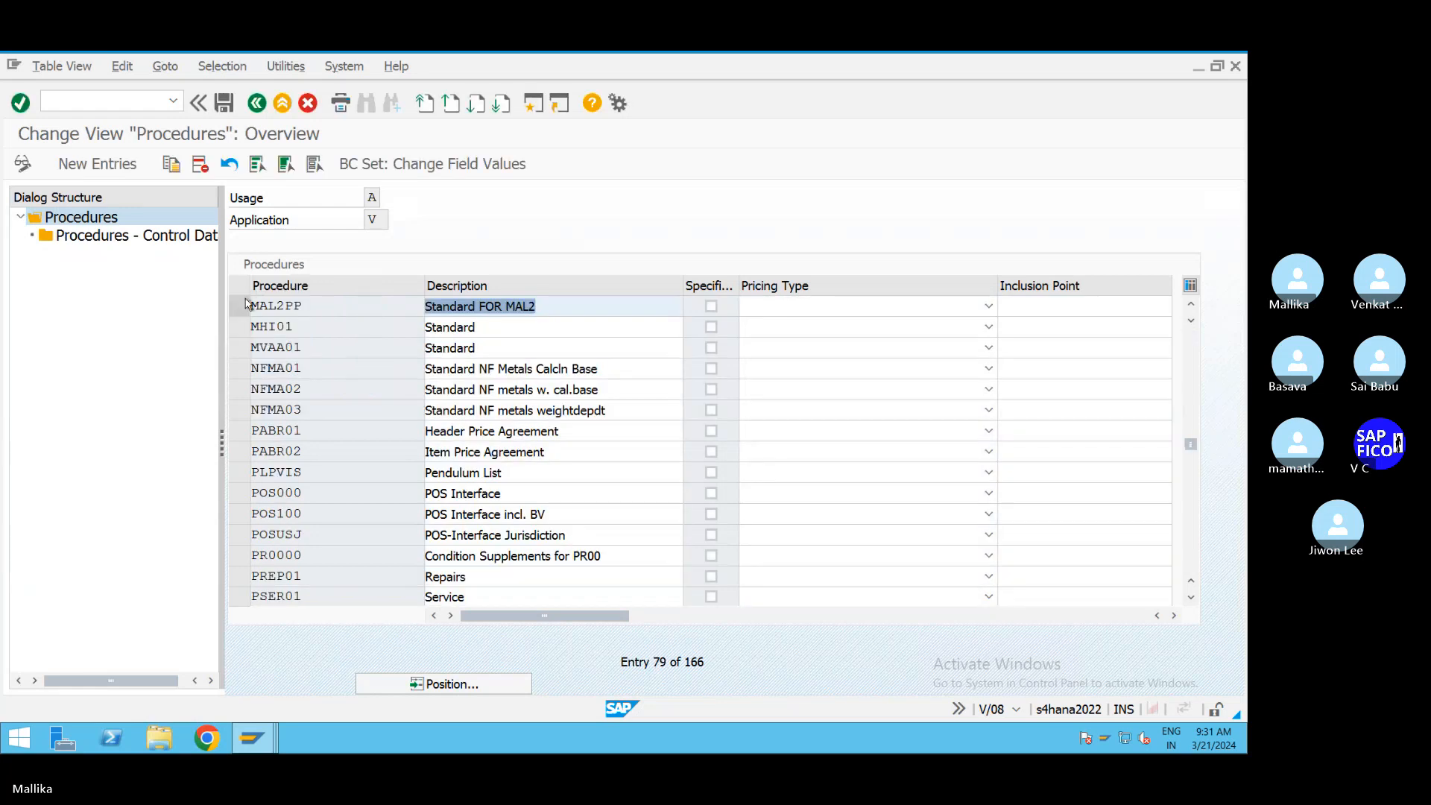
click(161, 237)
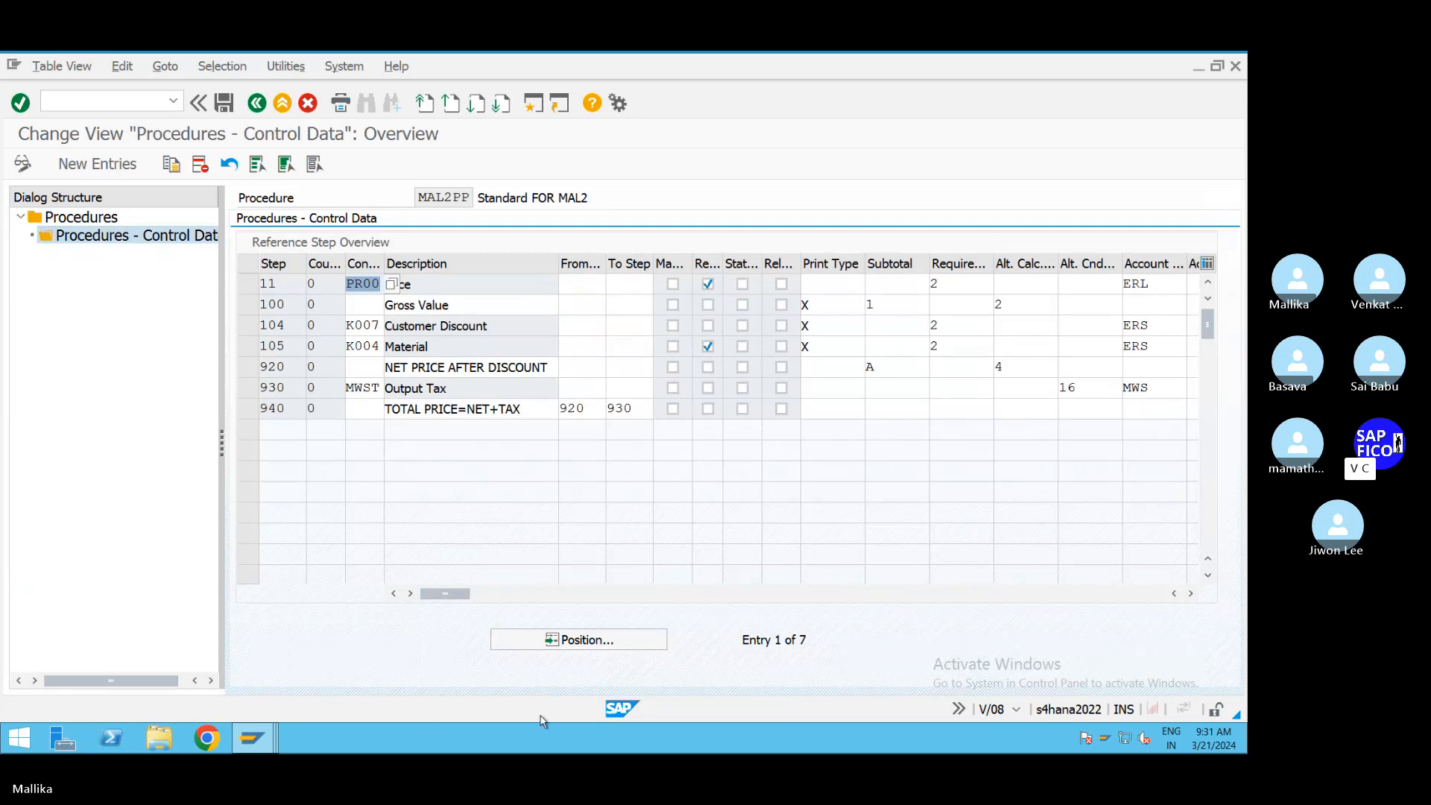
Step: Return to the new VKOA entry and set its account key to MWS and its G/L account to OUTPUT TAX SD A/C
click(253, 738)
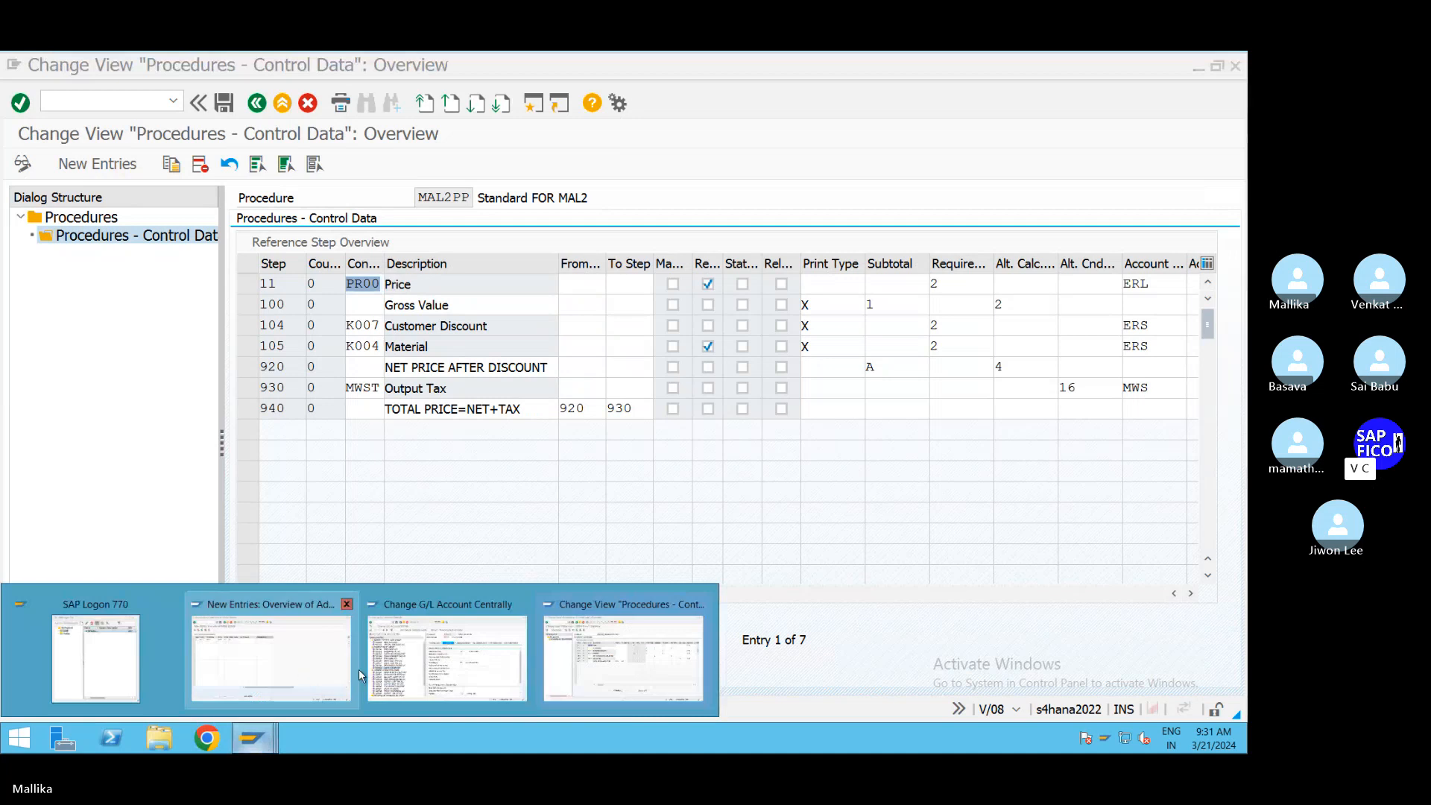
click(291, 675)
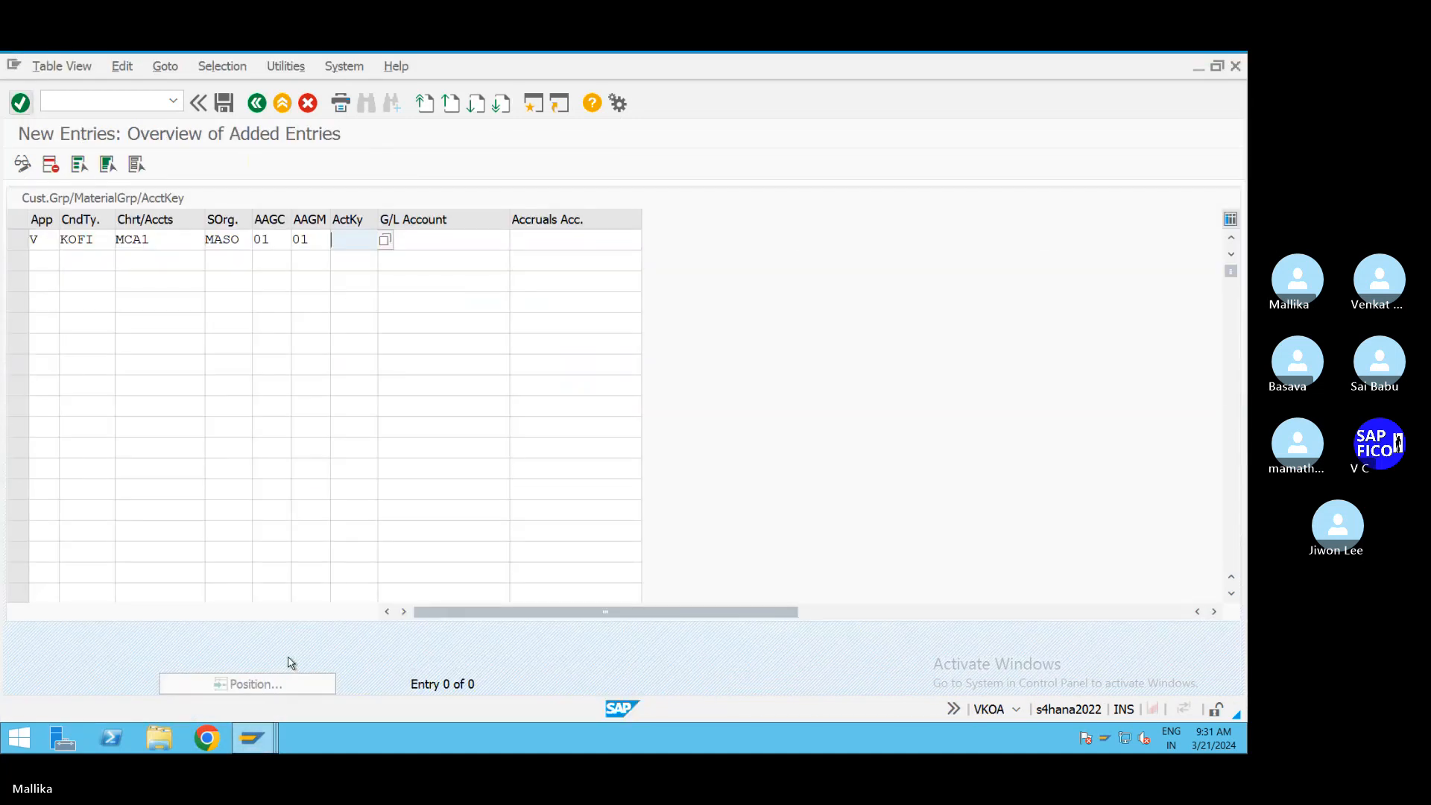
text(MWS)
click(410, 243)
click(517, 239)
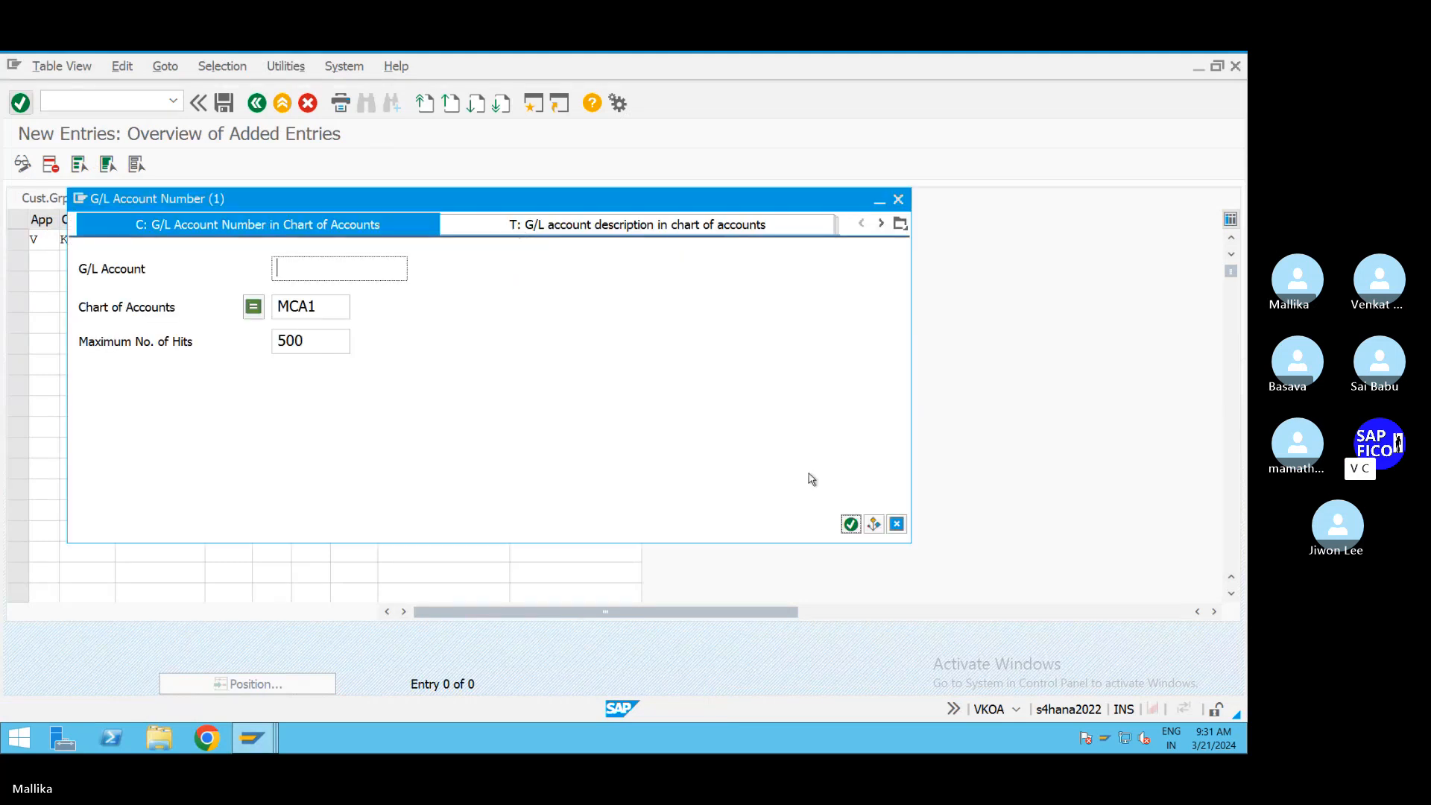
click(846, 522)
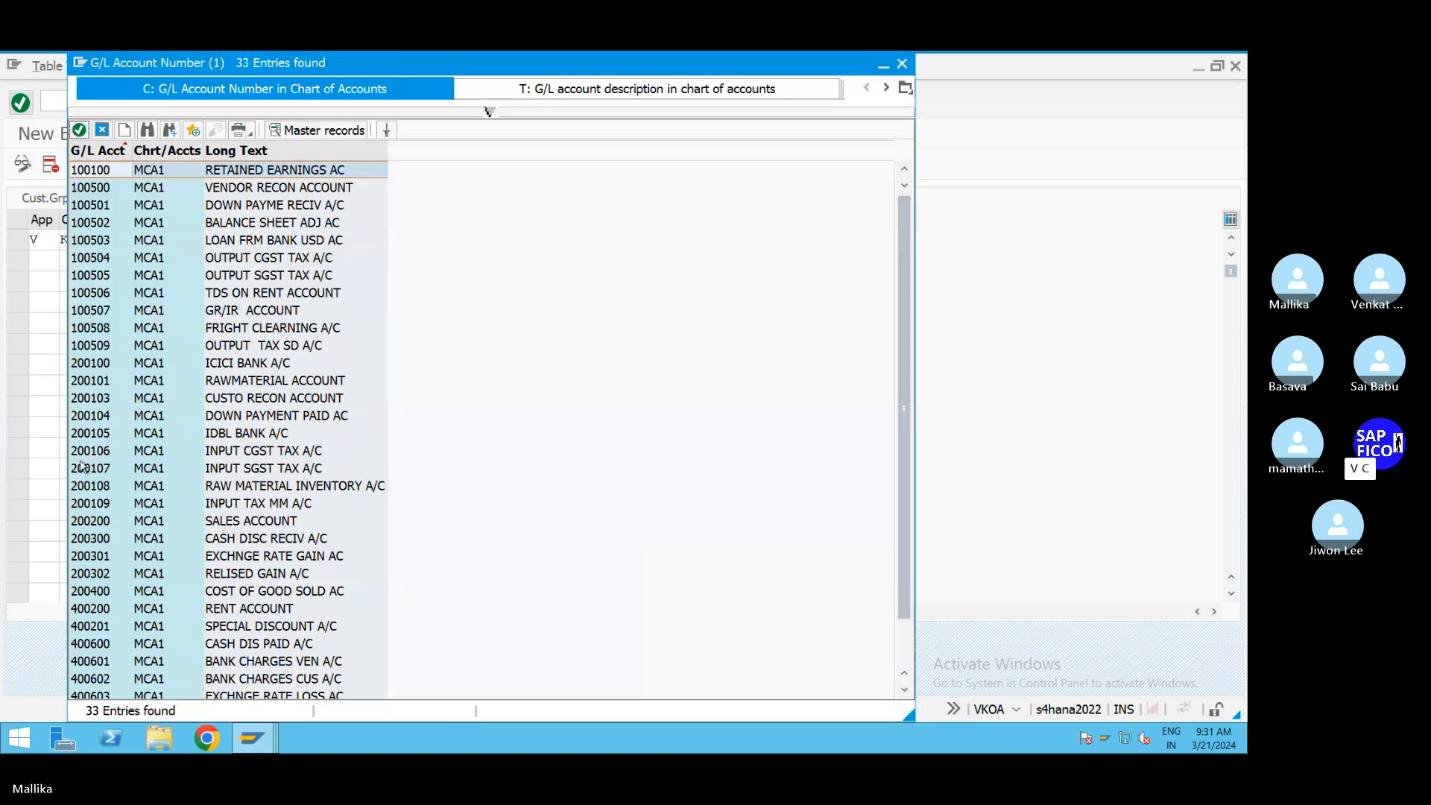
double_click(281, 347)
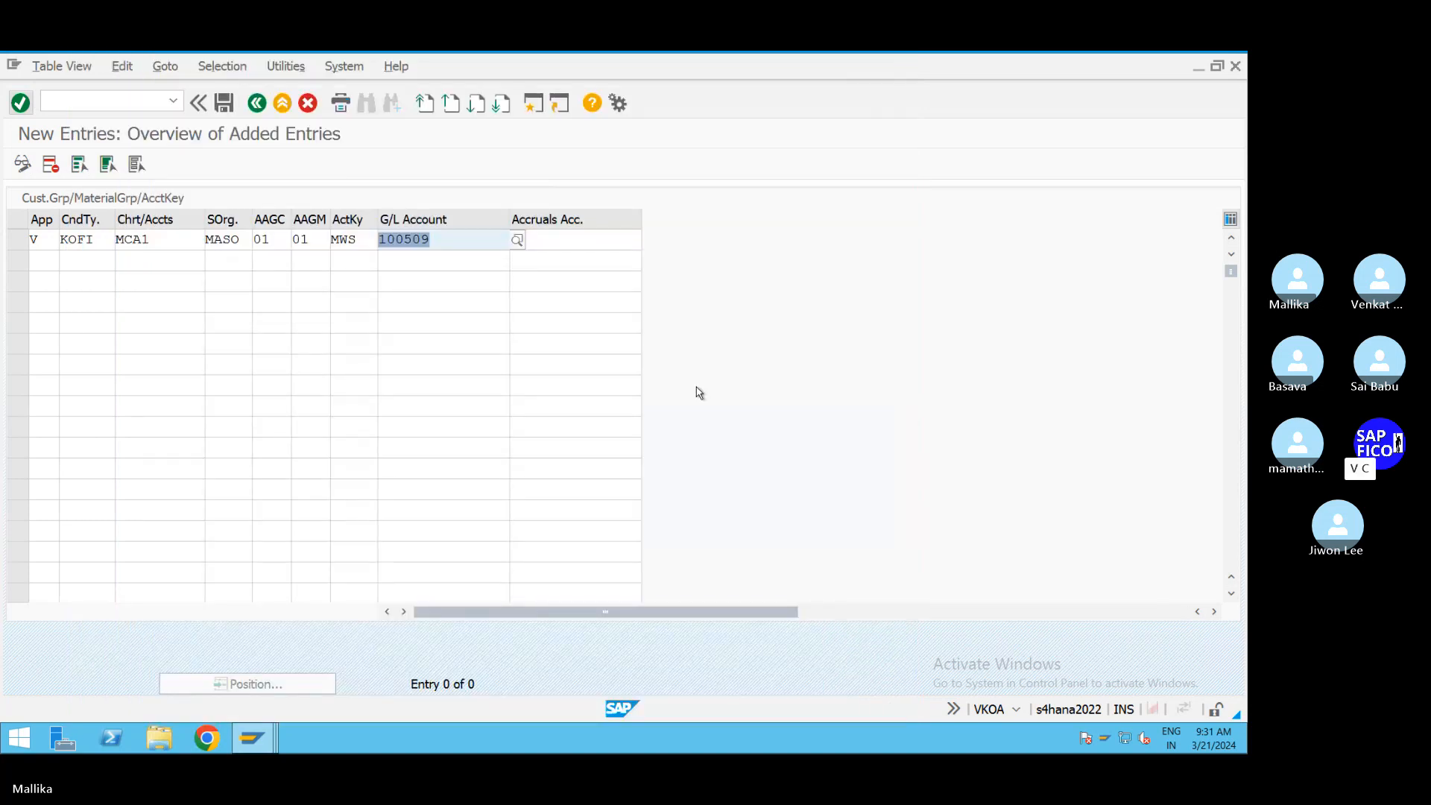
key(Return)
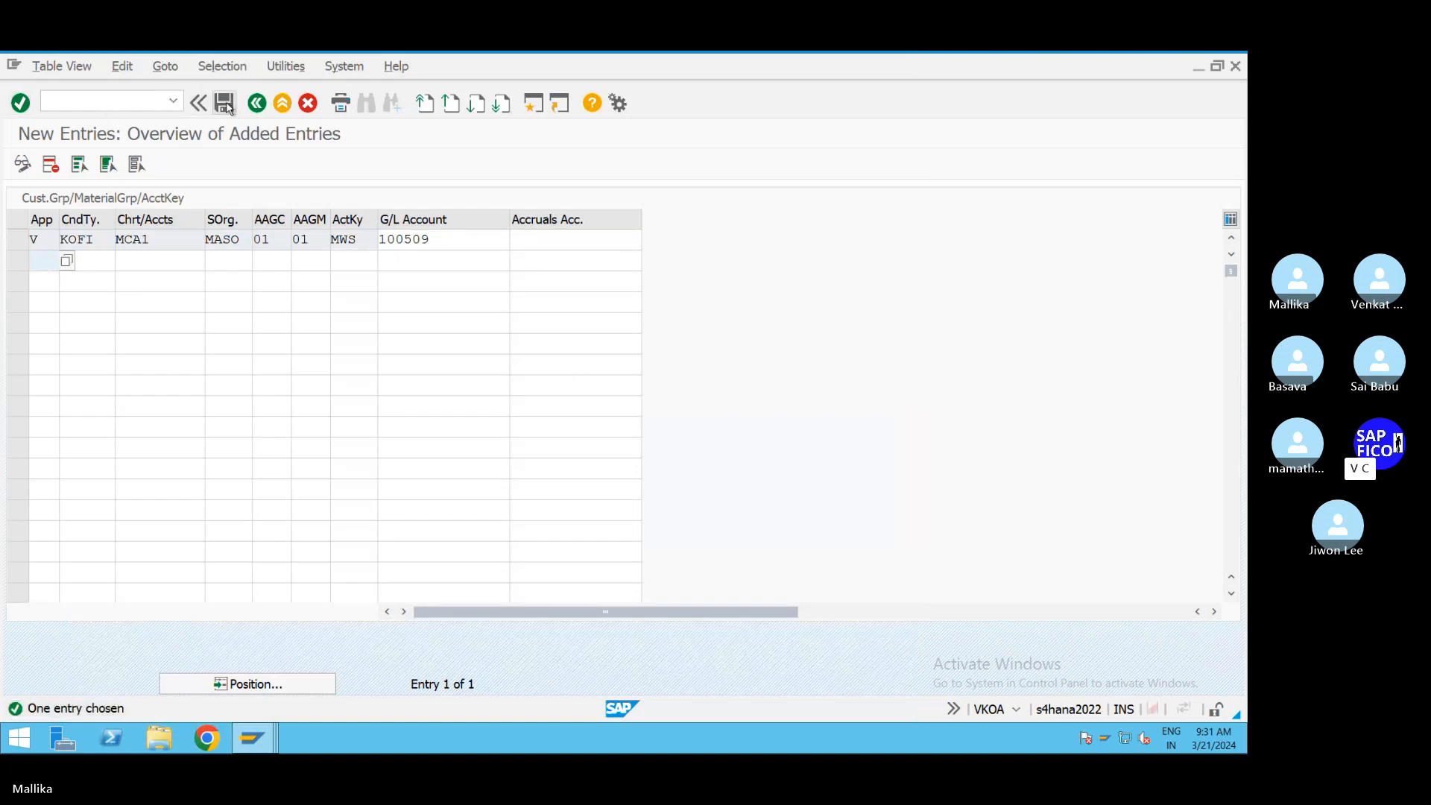
Step: Save the table 001 entry under the proposed customizing request and return to the list of assignment tables
click(225, 106)
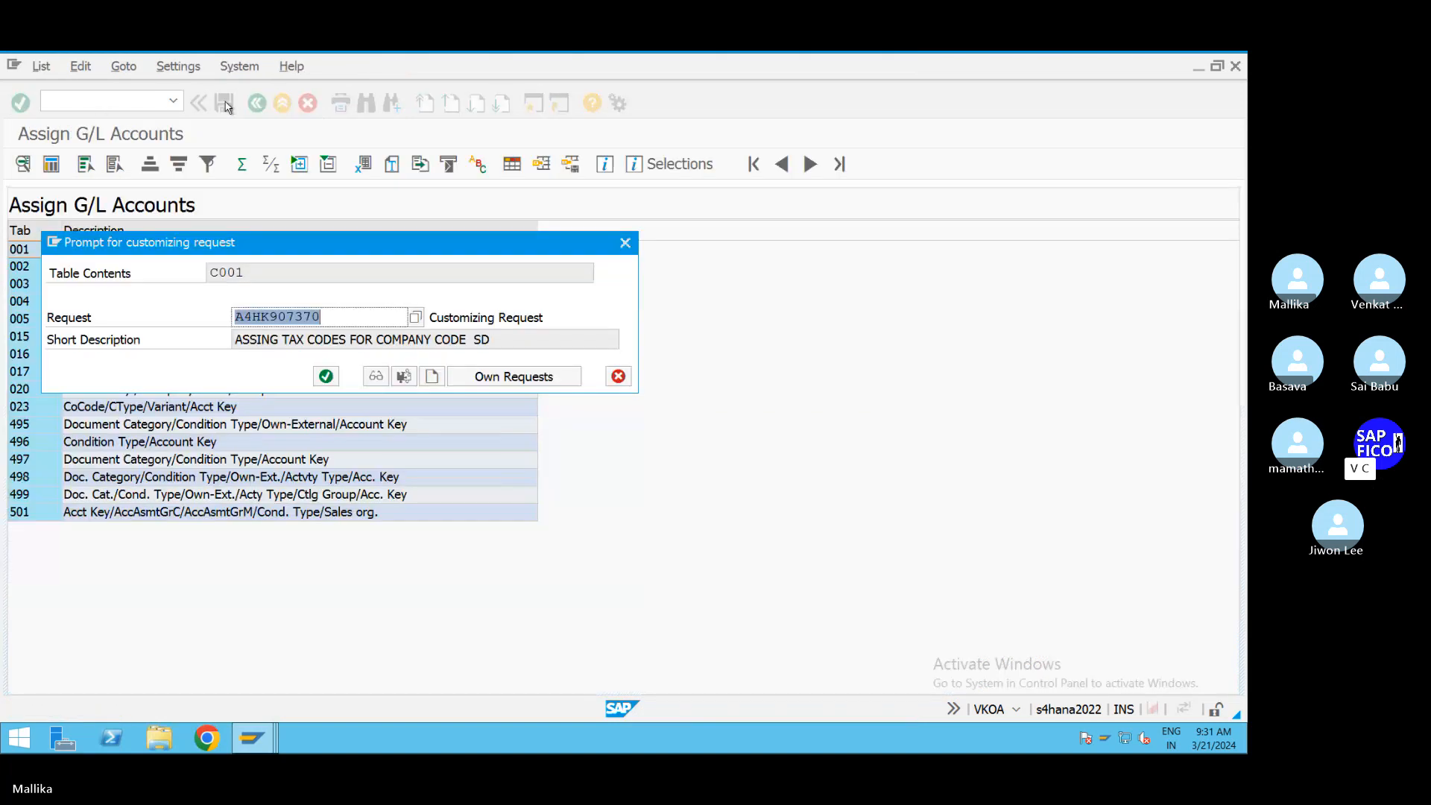
click(326, 377)
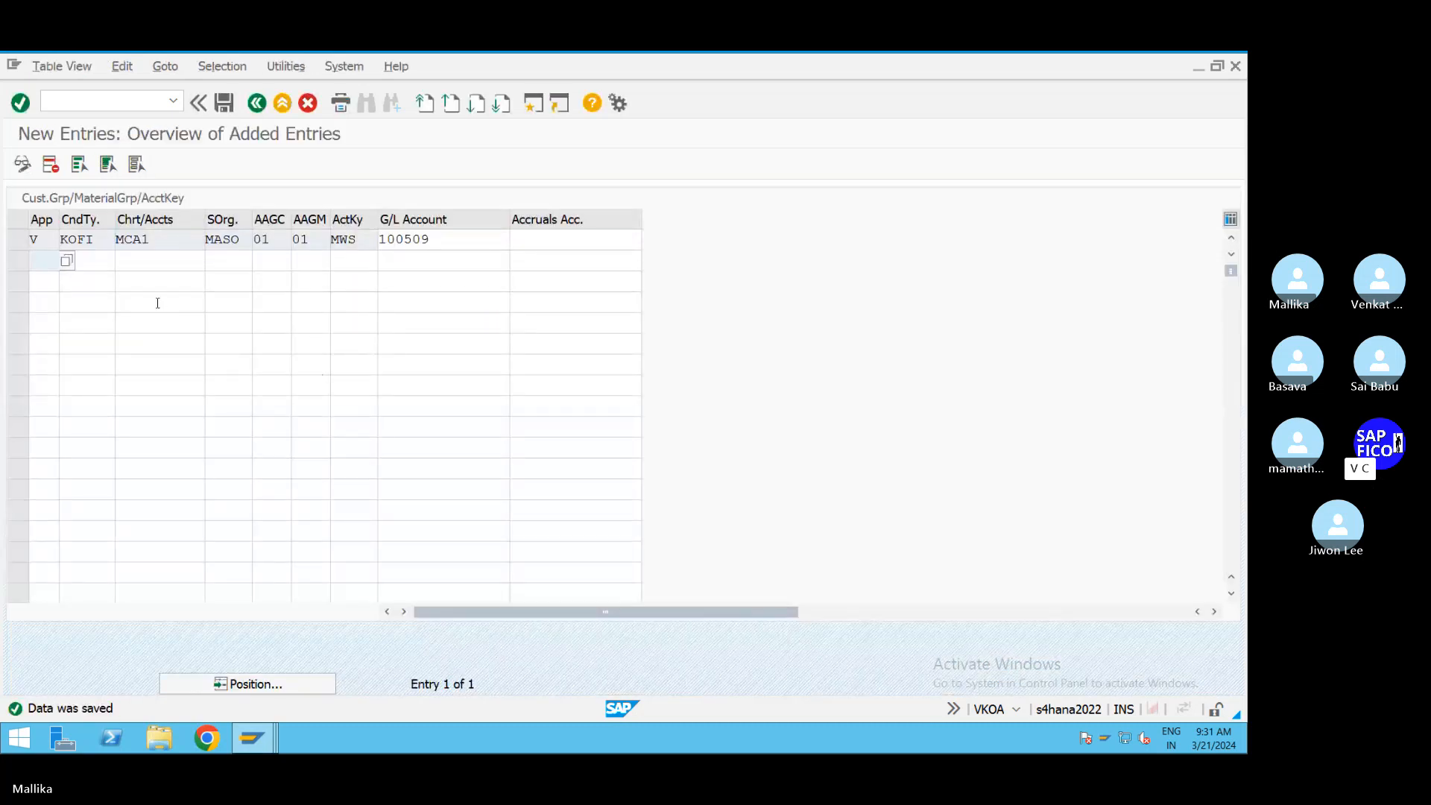
click(257, 103)
click(257, 103)
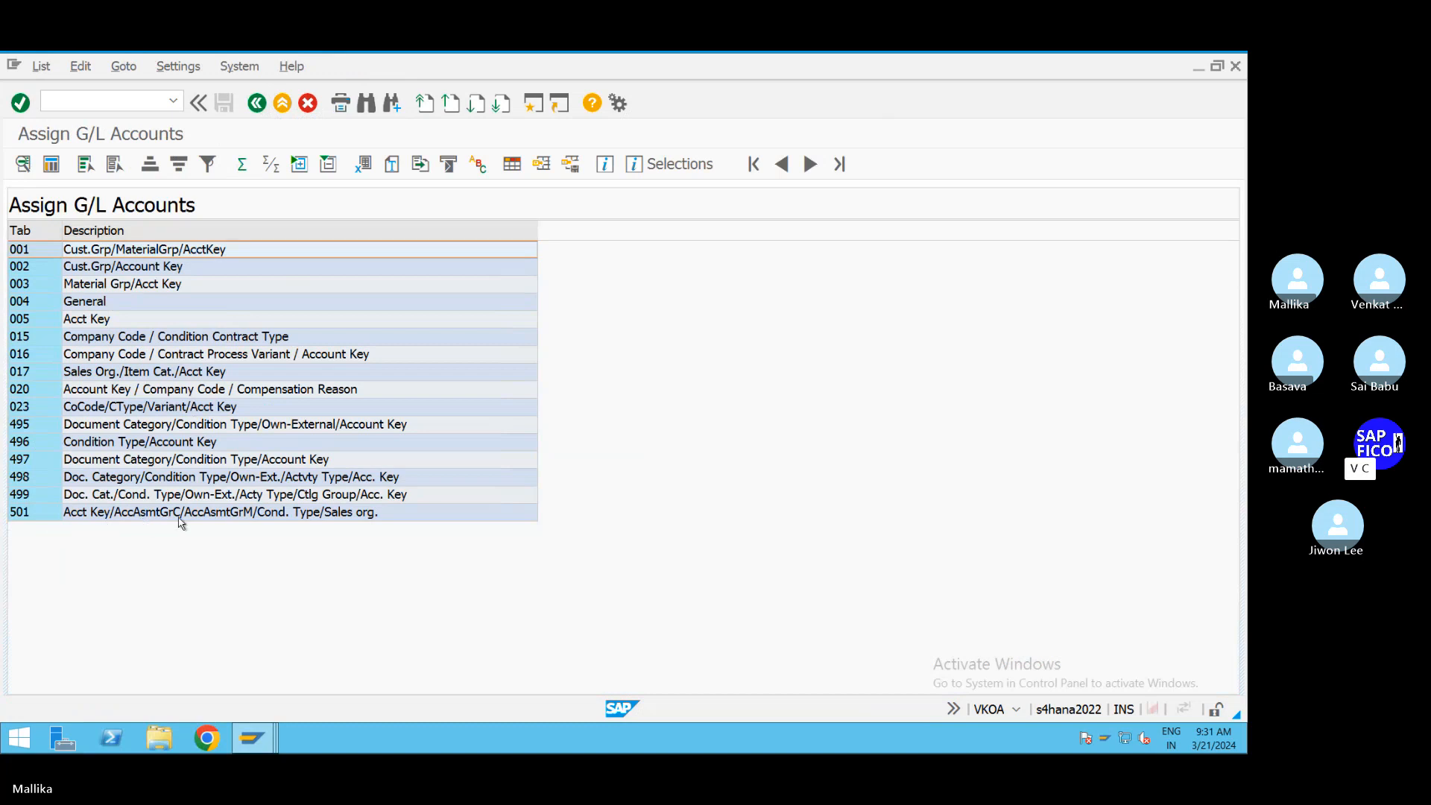
Step: In assignment table 501, start a new entry with application V, condition type KOFI and chart of accounts MCA1
double_click(233, 513)
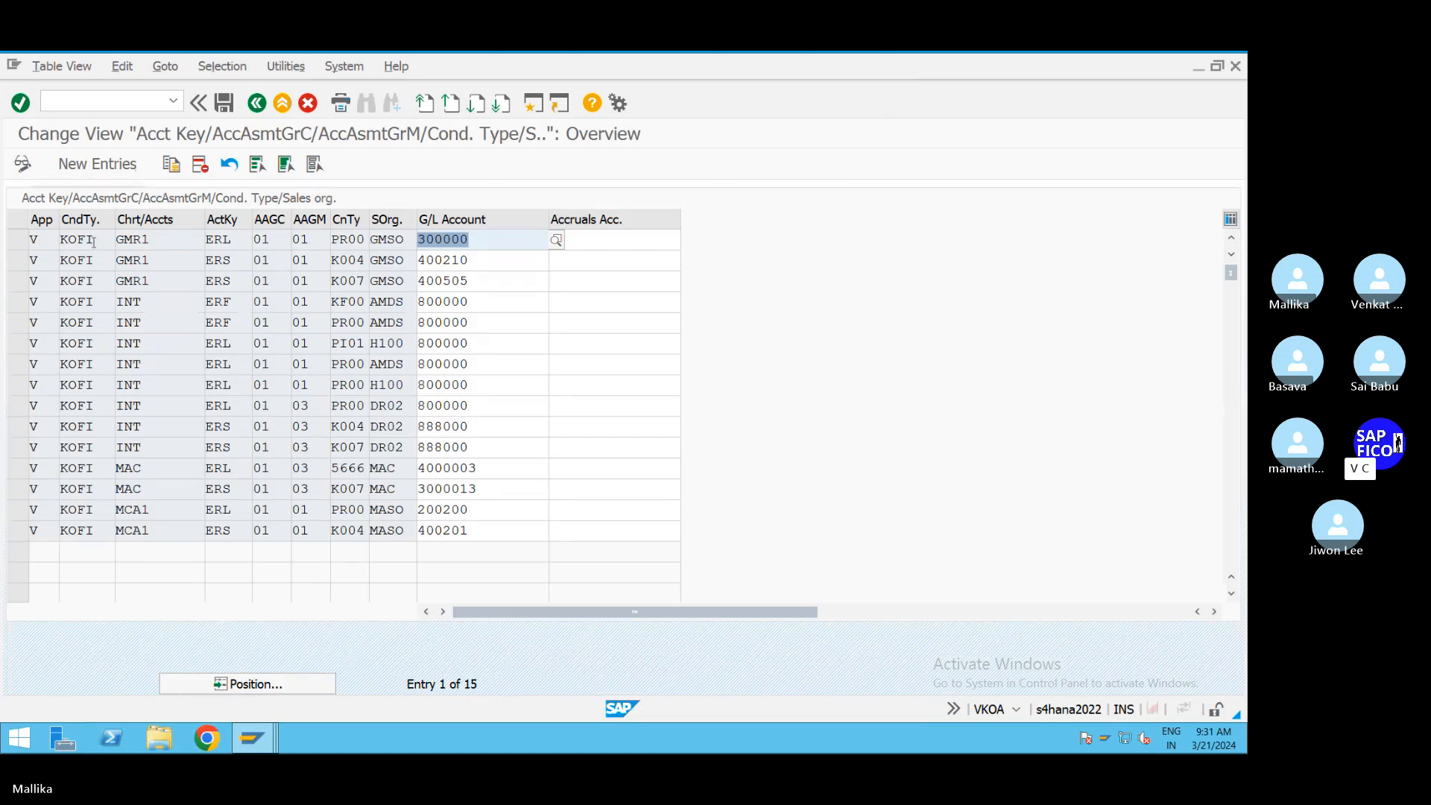
click(98, 163)
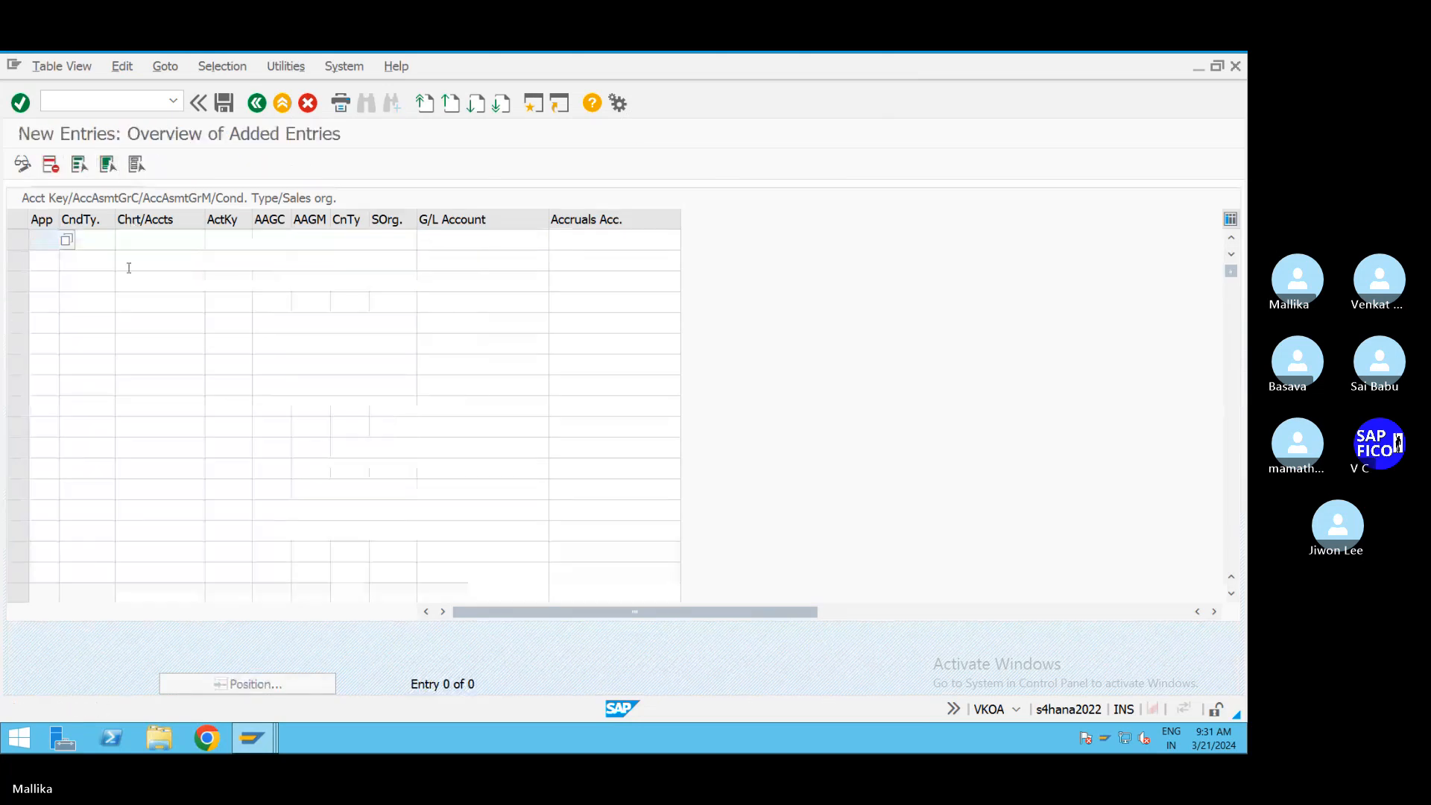
click(44, 239)
click(51, 258)
click(88, 239)
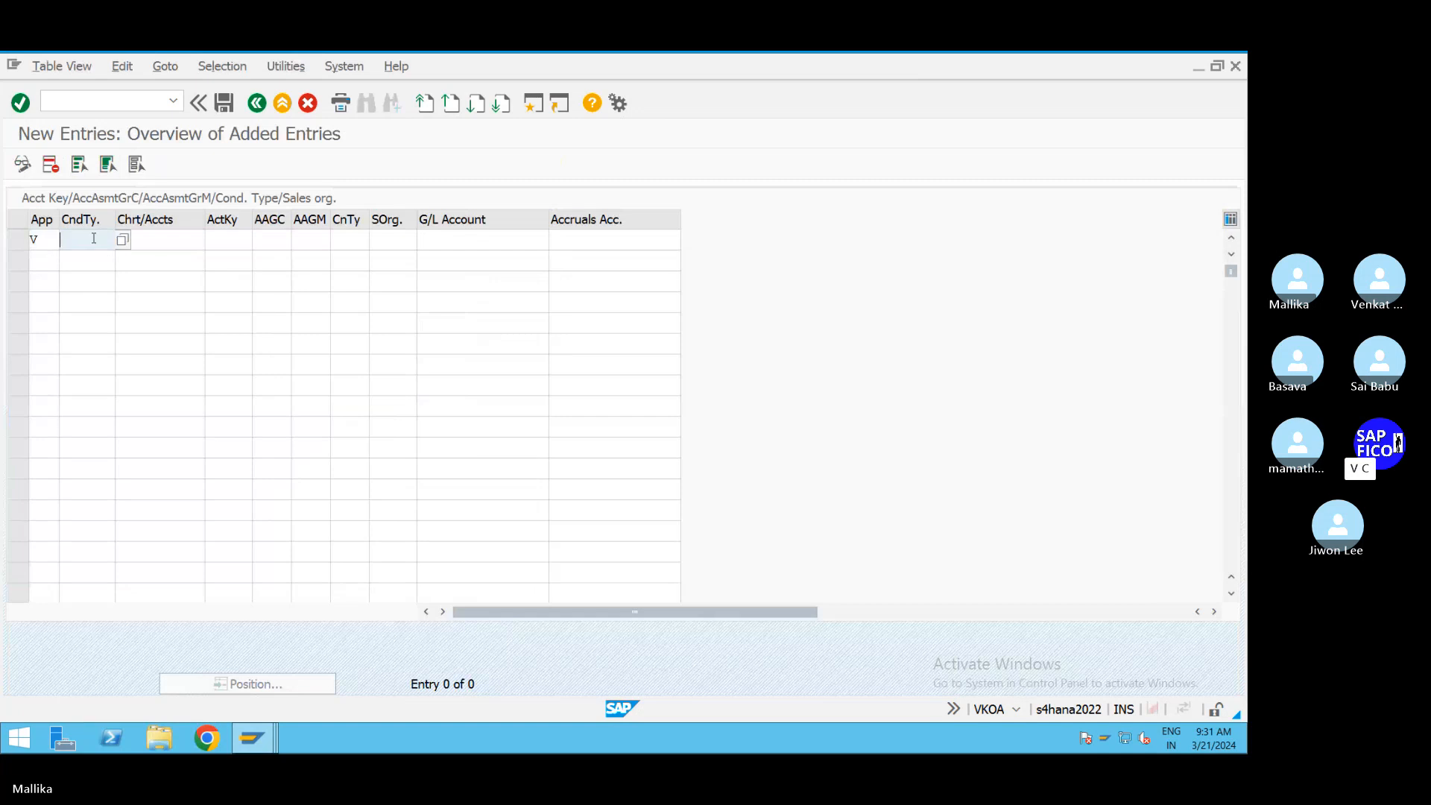
click(82, 258)
click(153, 239)
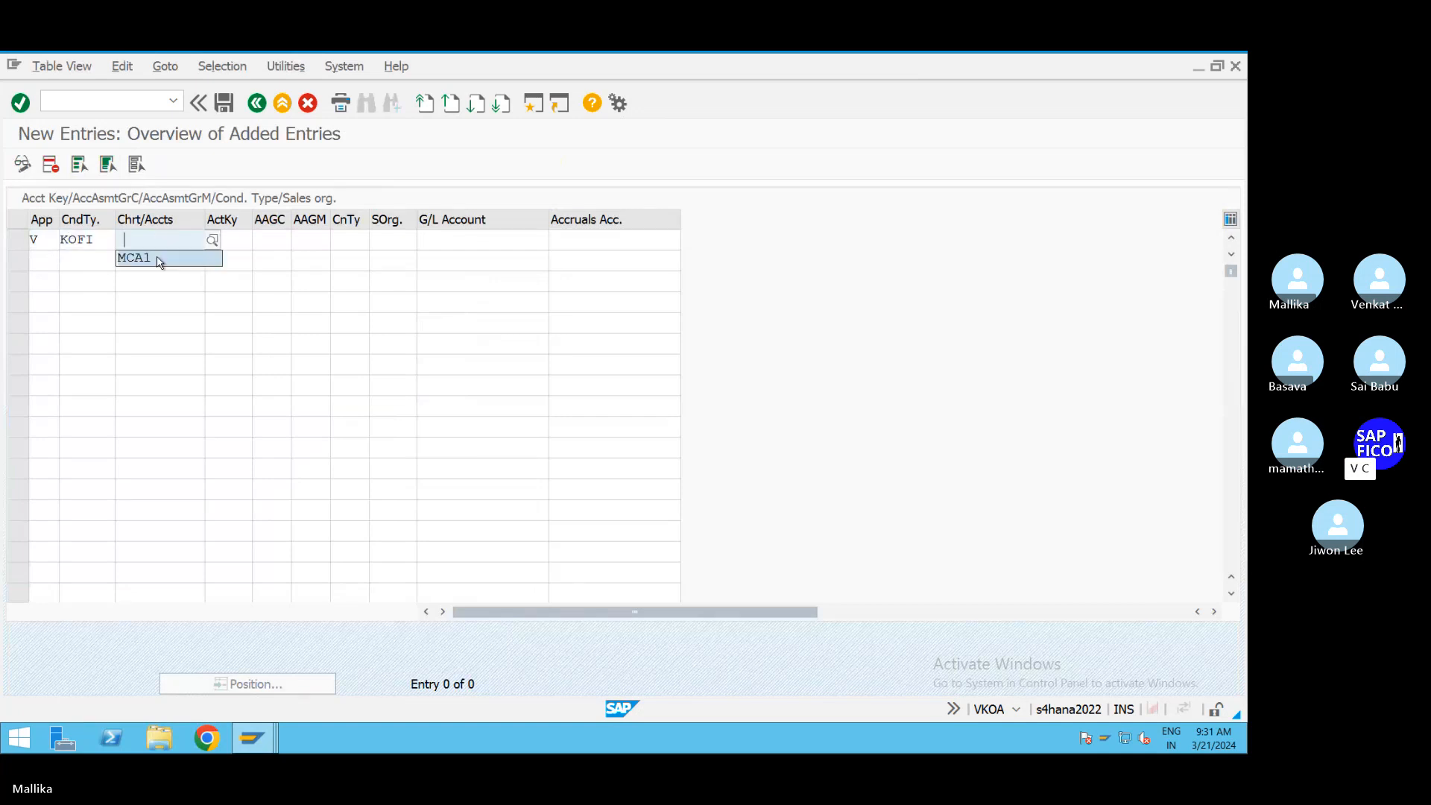
click(159, 259)
Step: Give the entry account key MWS, customer and material account assignment groups 01, and pricing condition type MWST
click(237, 240)
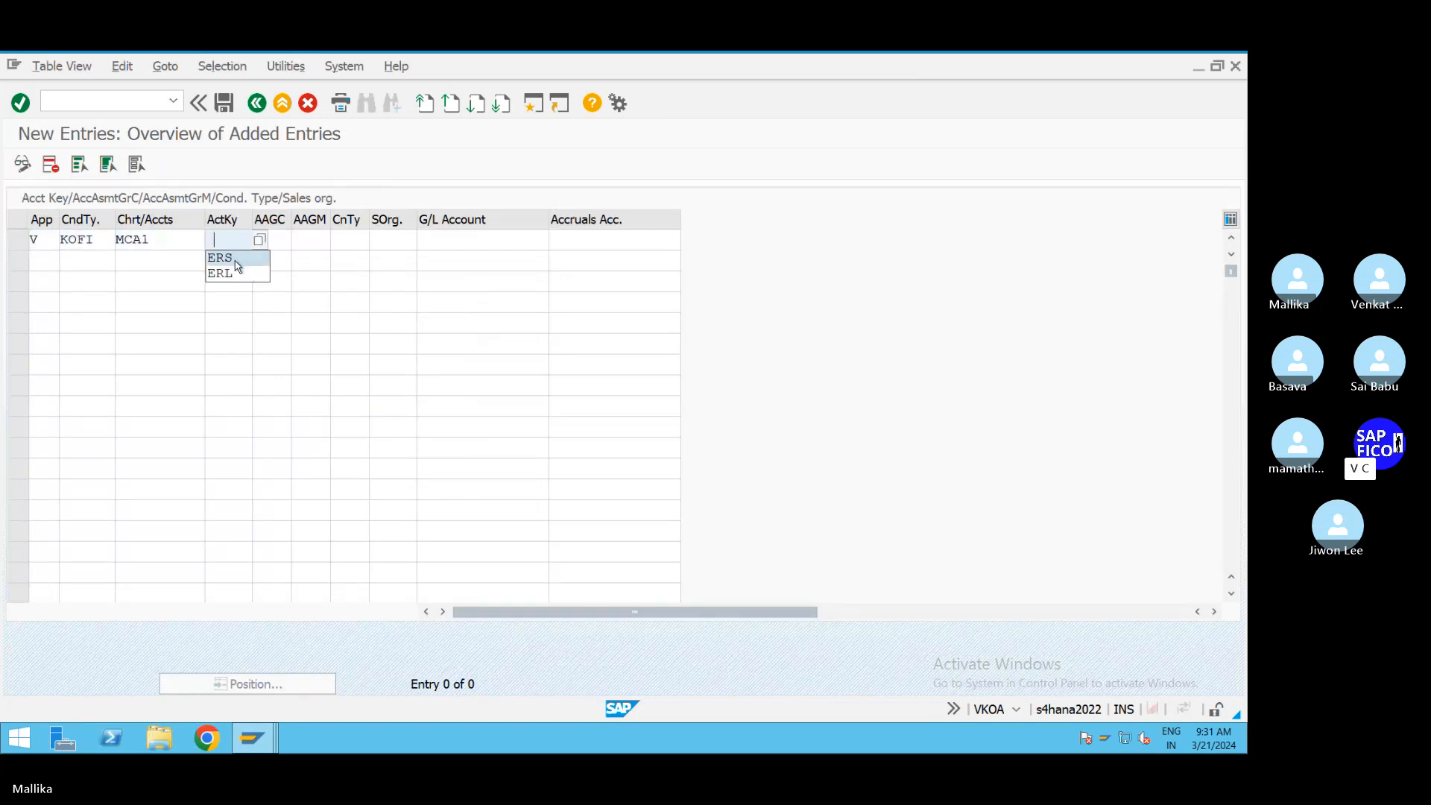
click(226, 242)
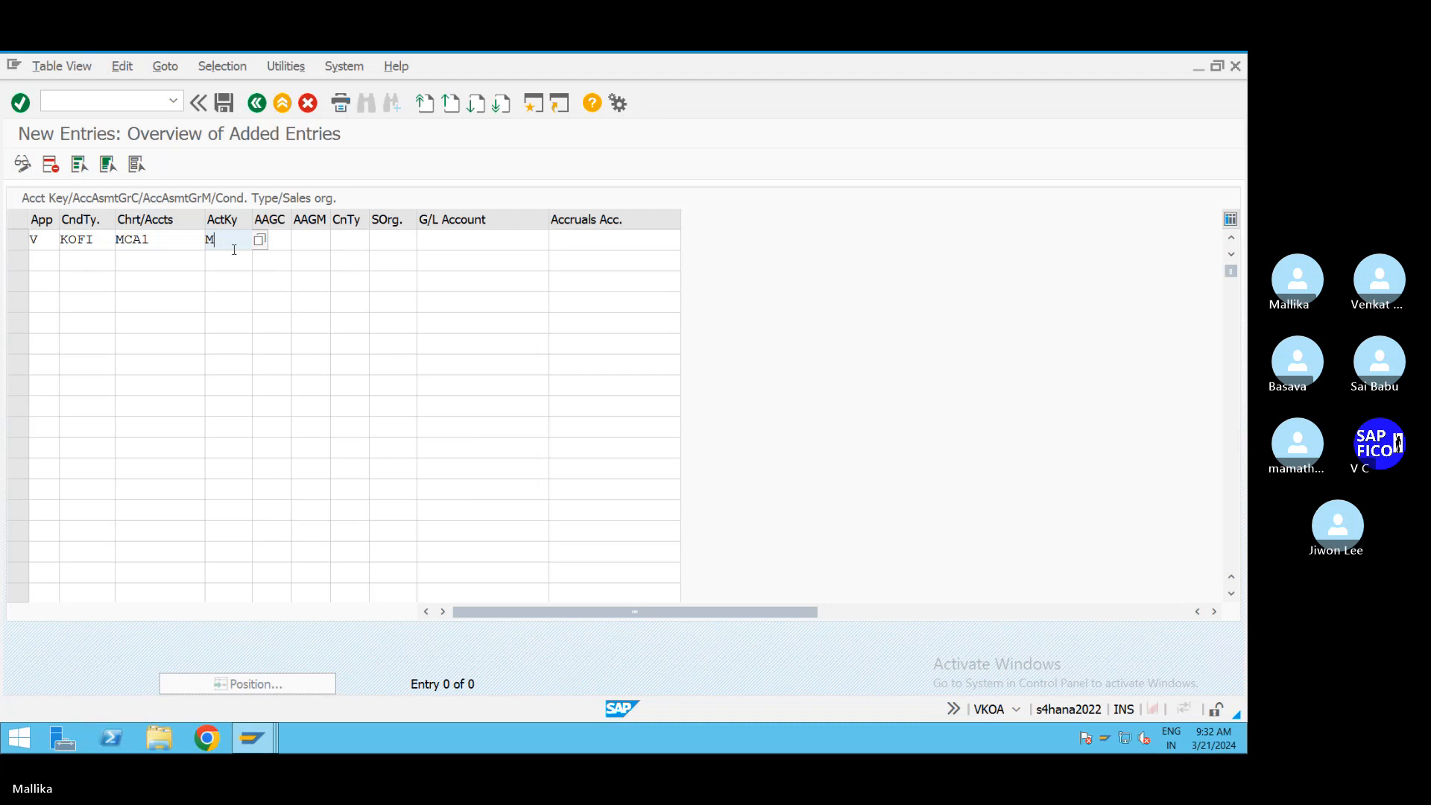
click(276, 239)
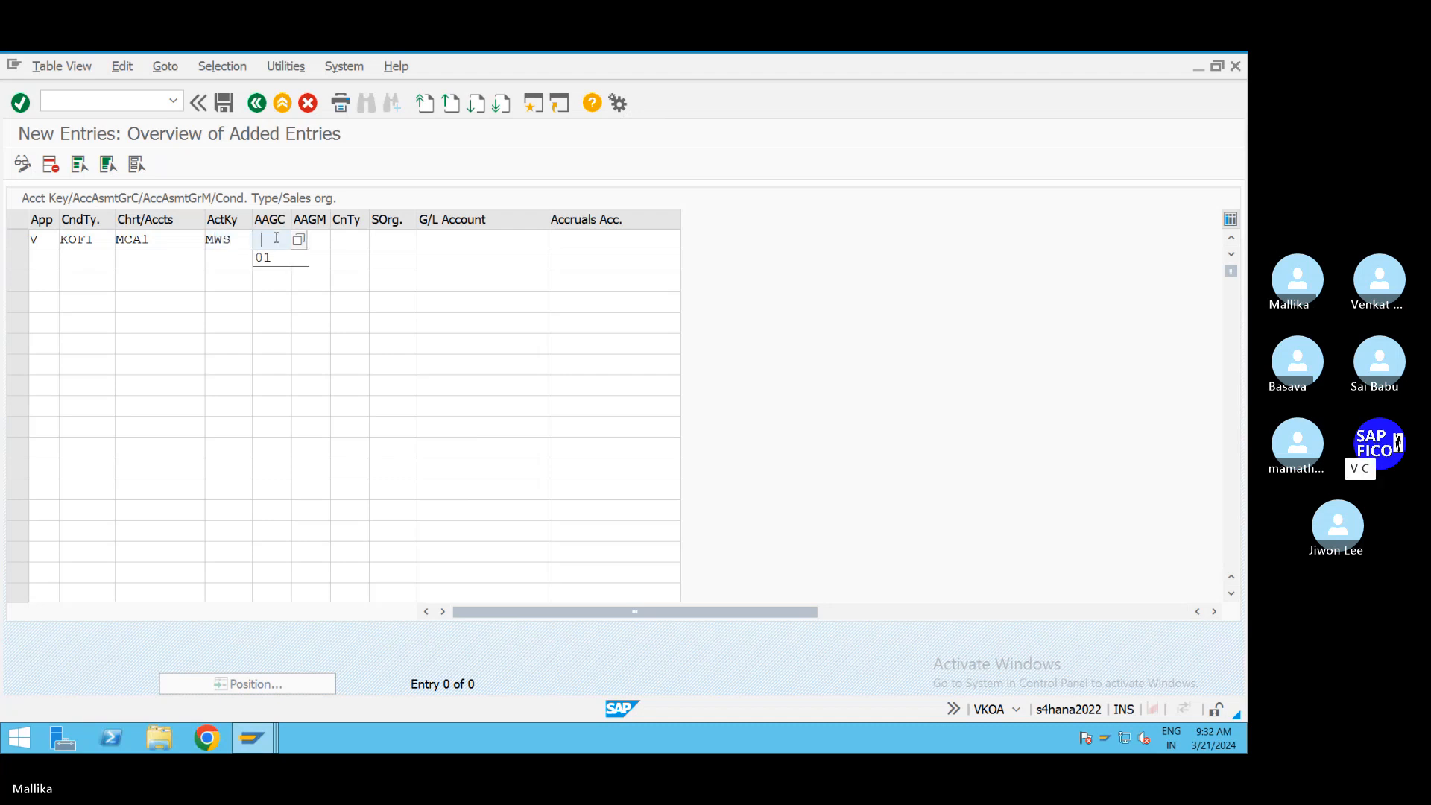
click(281, 257)
click(317, 237)
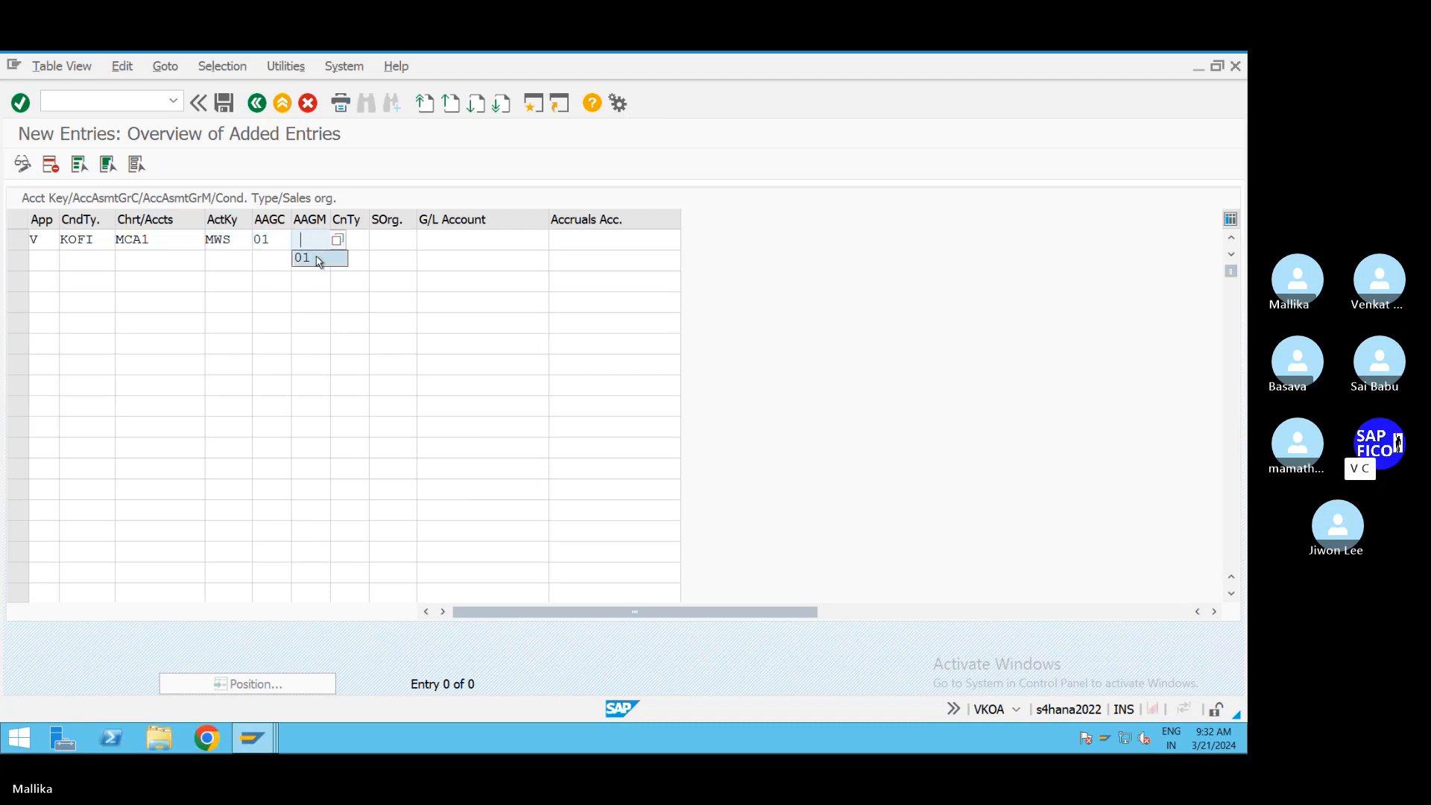
click(305, 257)
click(356, 237)
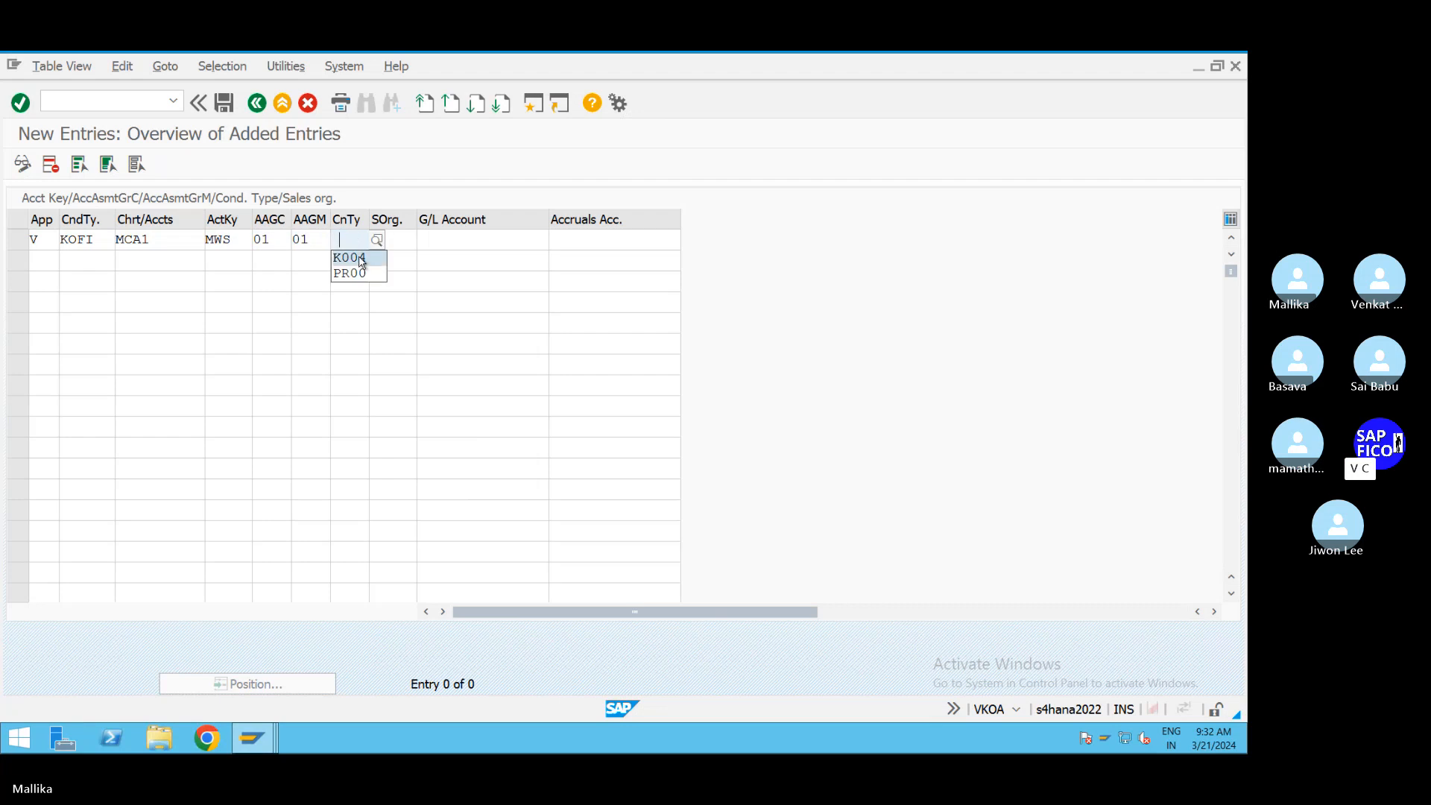
click(337, 237)
text(MWST)
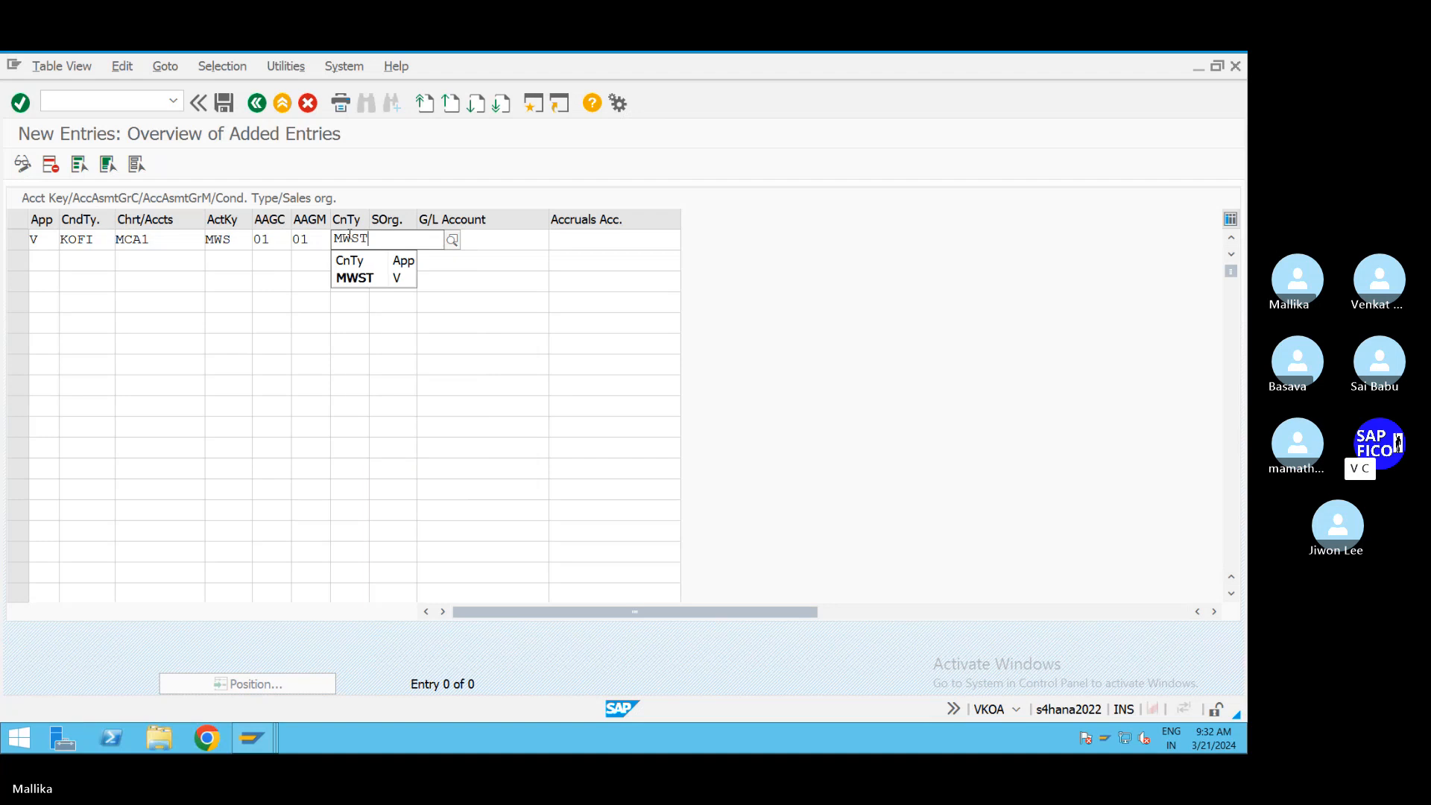
click(483, 246)
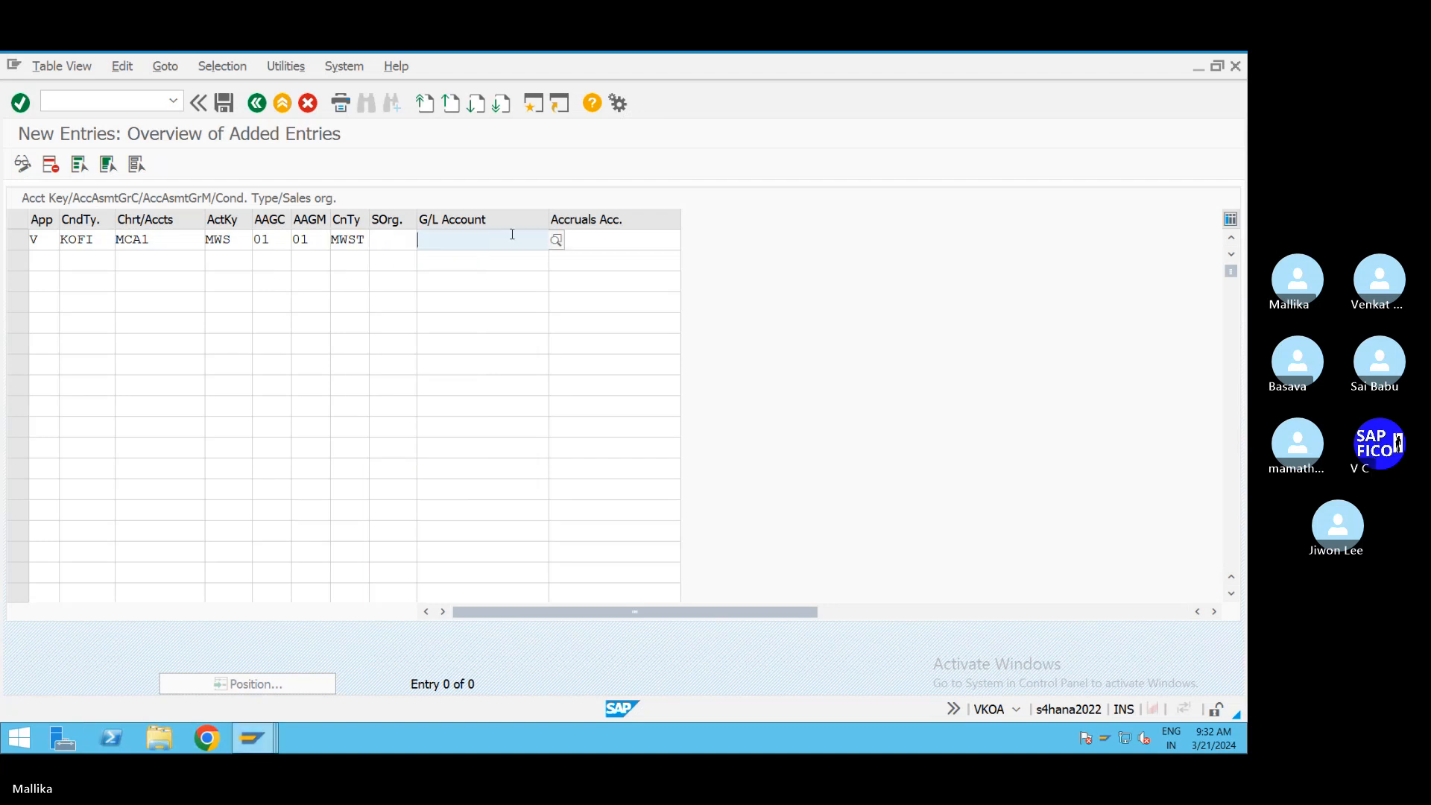
click(556, 240)
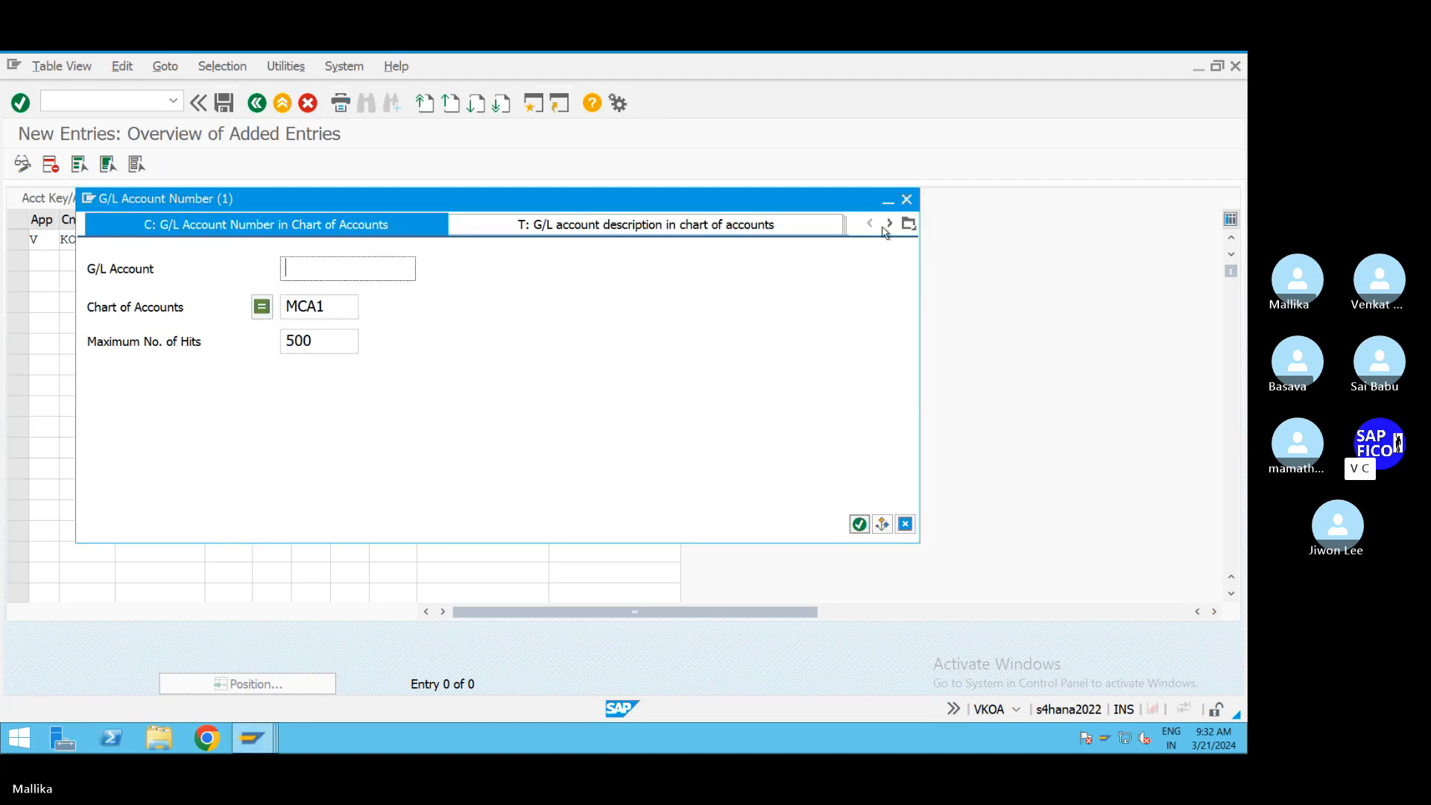
click(907, 199)
Step: Set the entry's sales organization to MASO and its G/L account to OUTPUT TAX SD A/C
click(389, 245)
text(MASO)
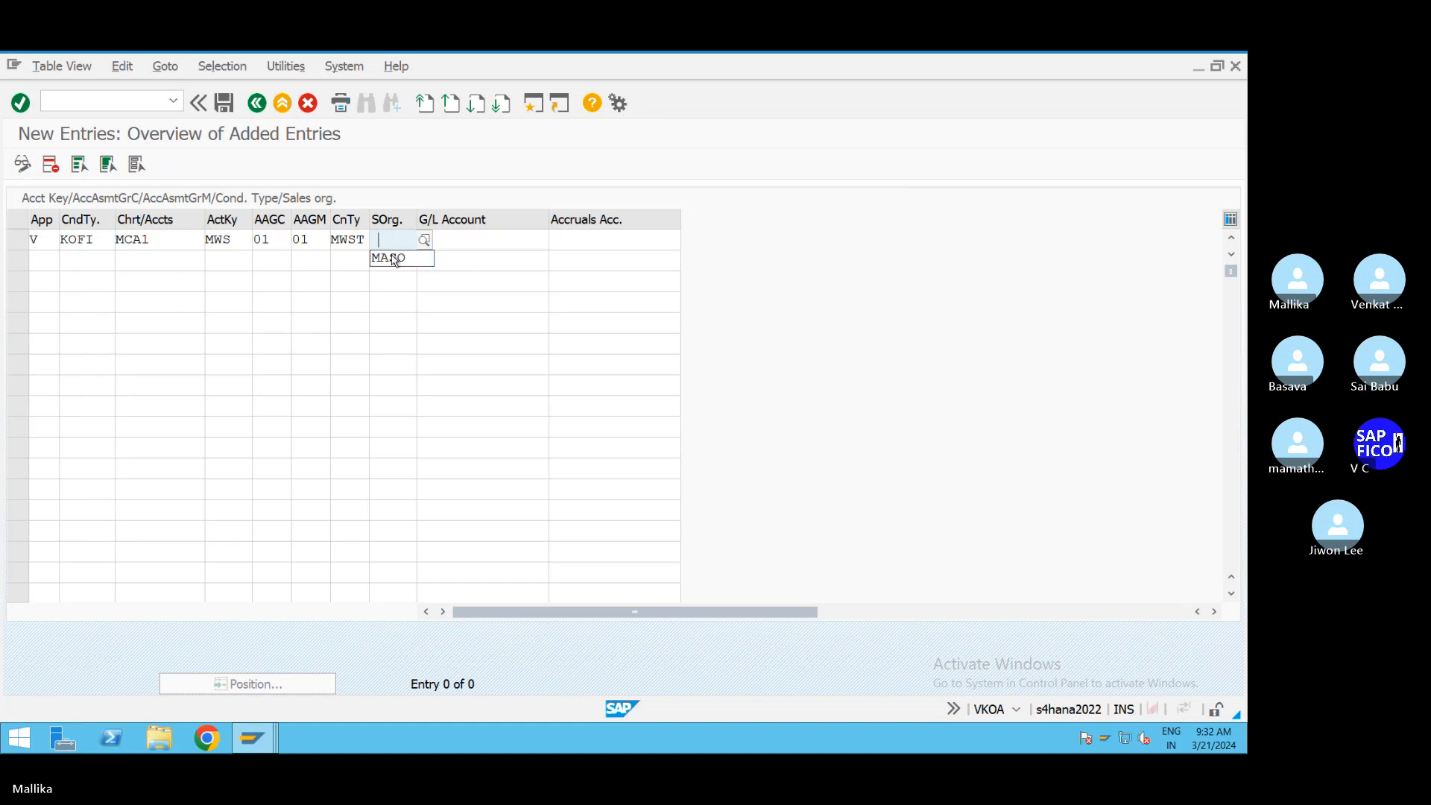
click(455, 240)
click(556, 241)
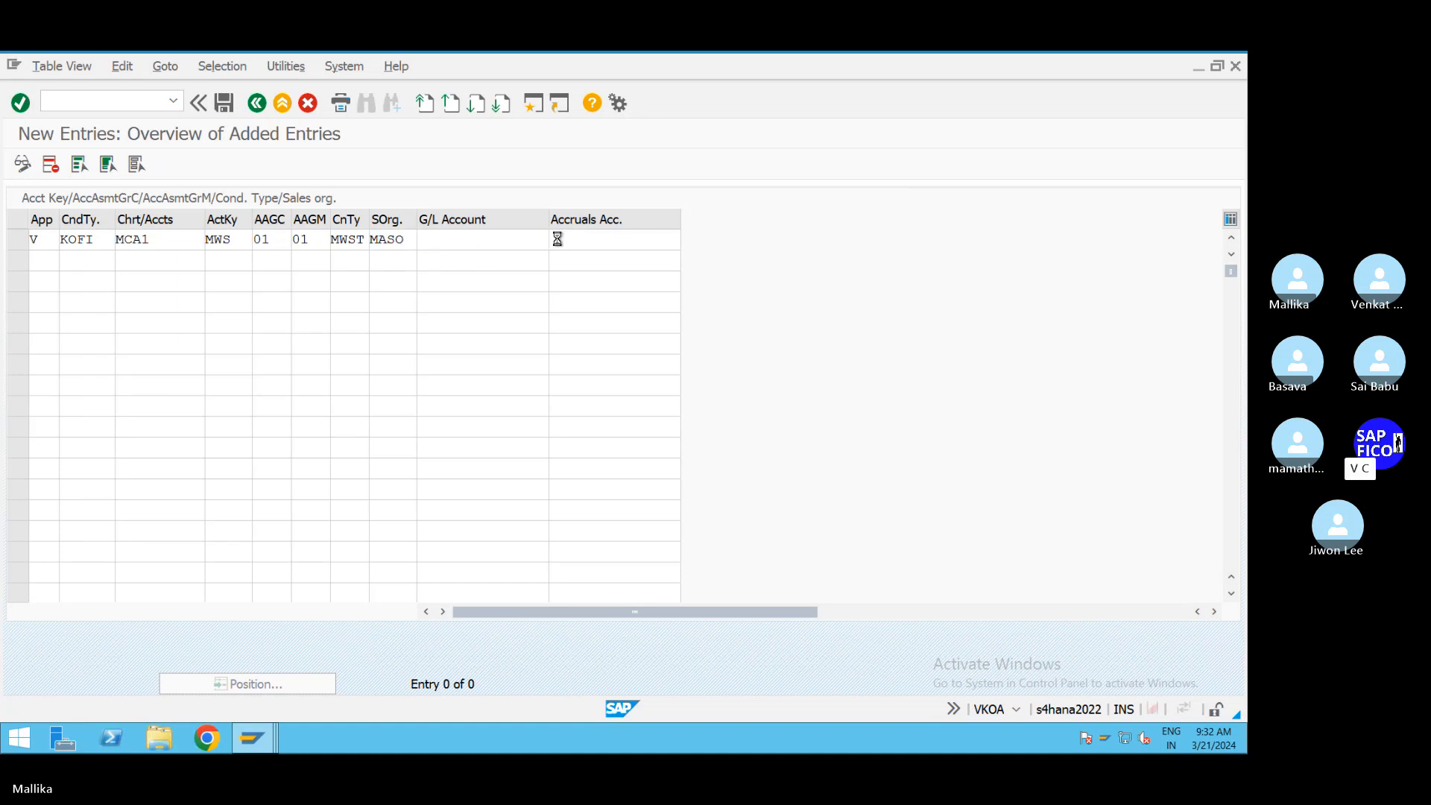
click(858, 523)
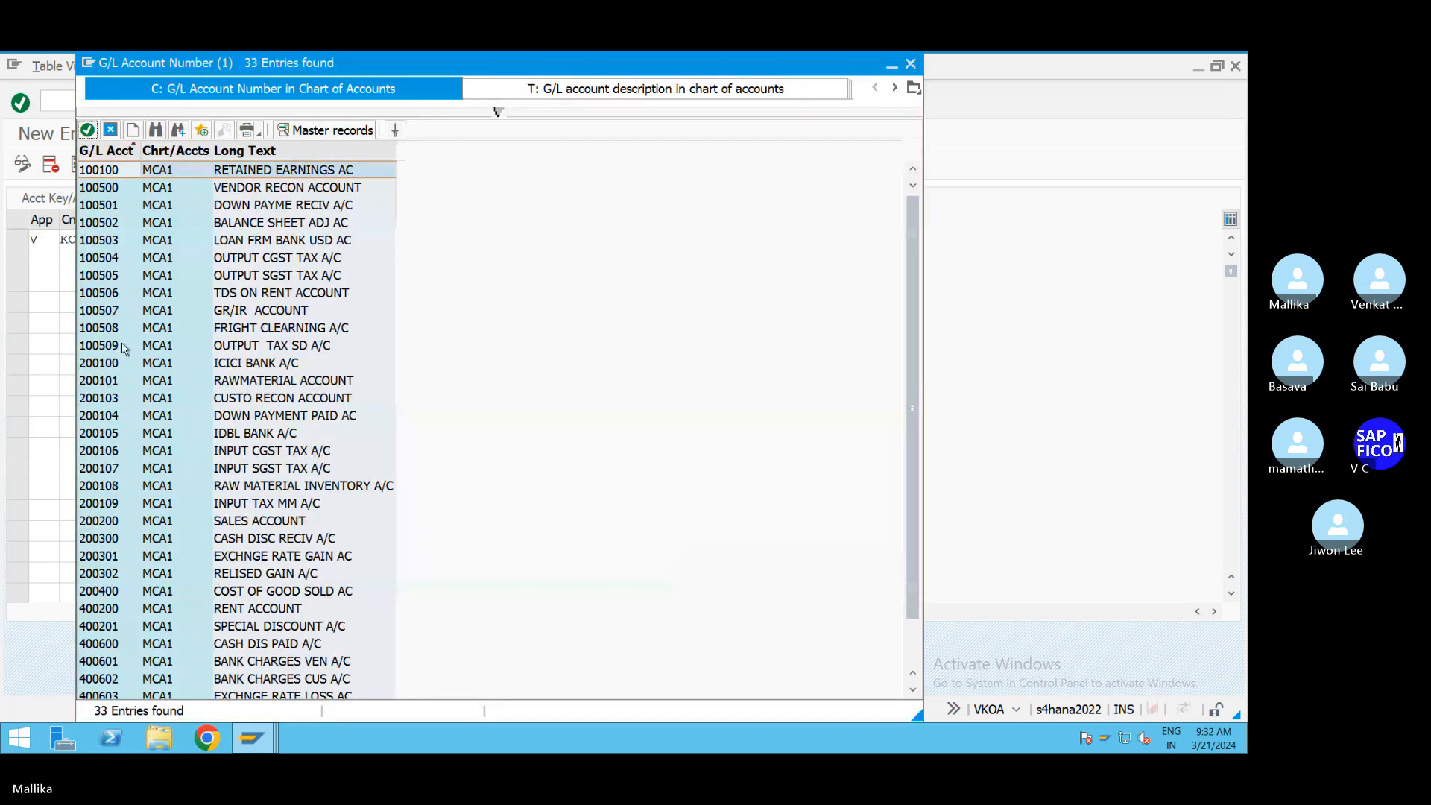
double_click(250, 350)
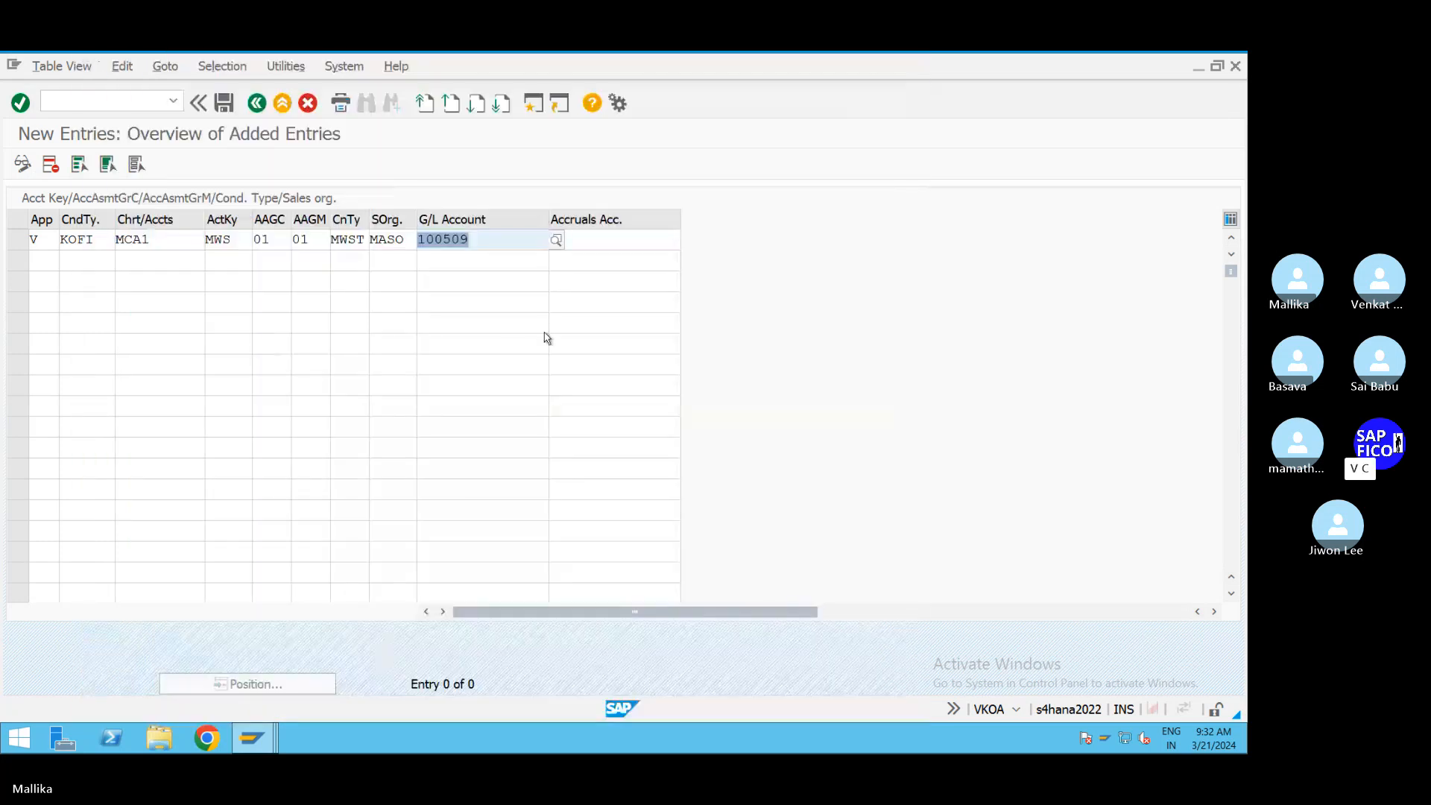
Step: Validate the table 501 entry and save it under the proposed customizing request
key(Return)
click(224, 104)
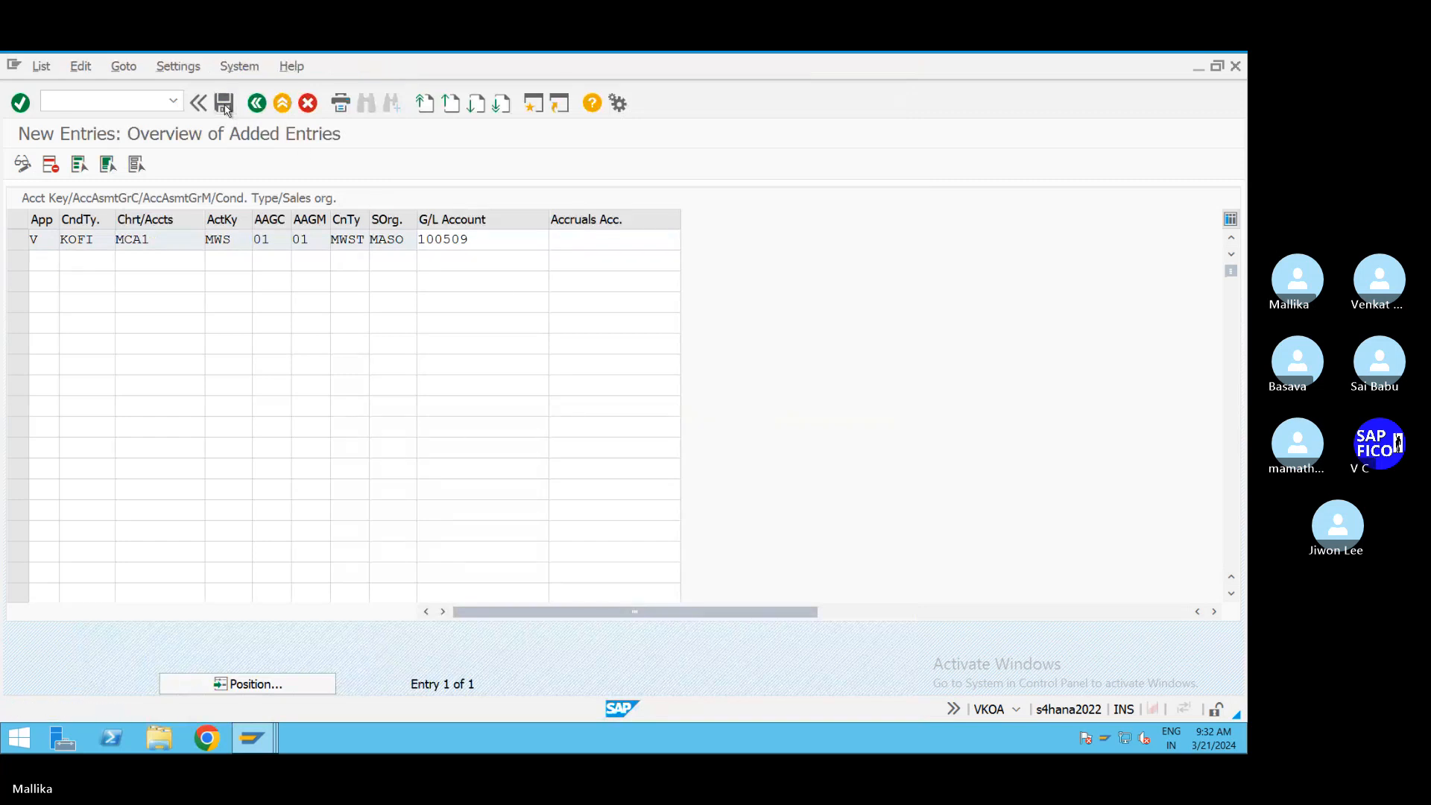
click(326, 376)
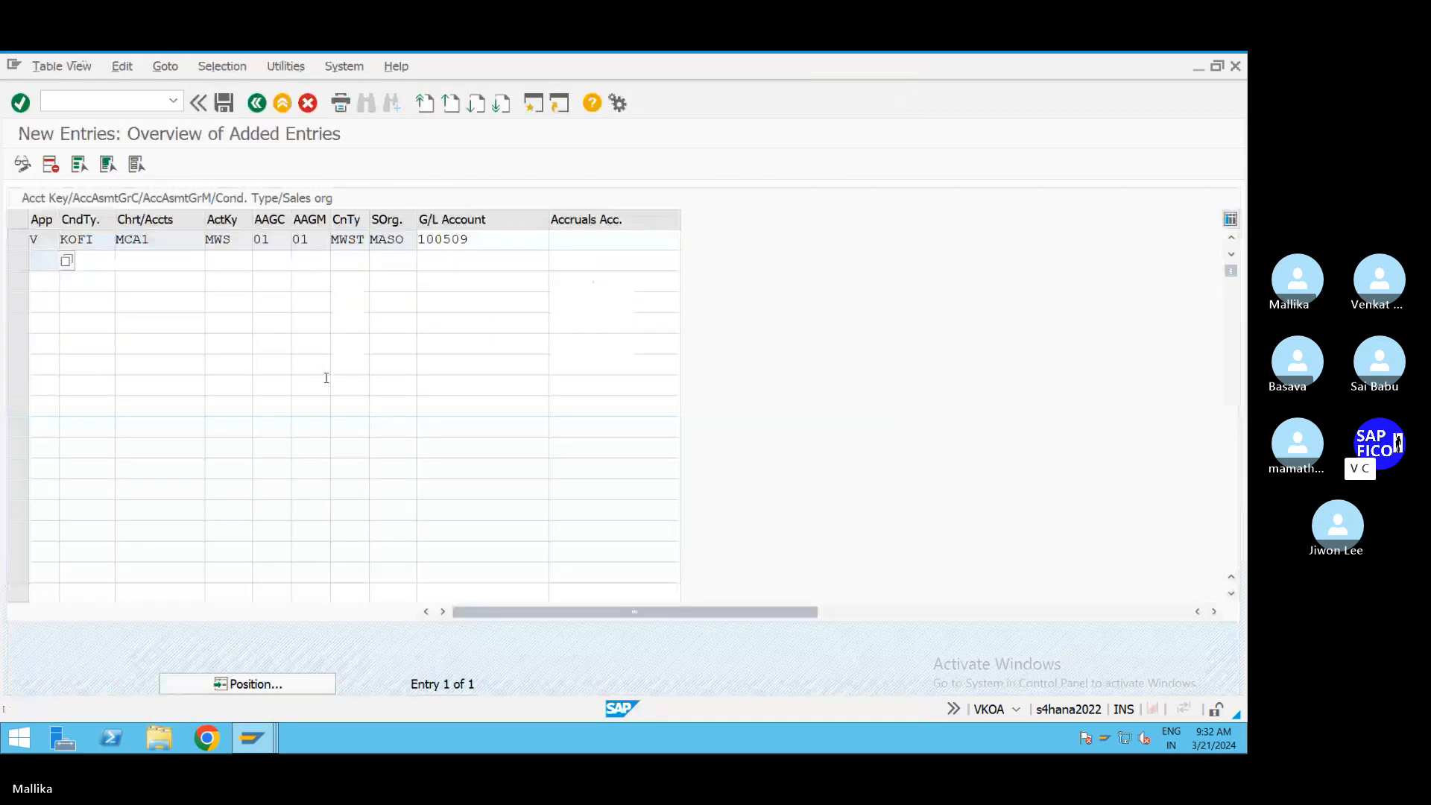
Step: Leave the account assignment maintenance and start transaction VF02 to change billing documents
click(60, 100)
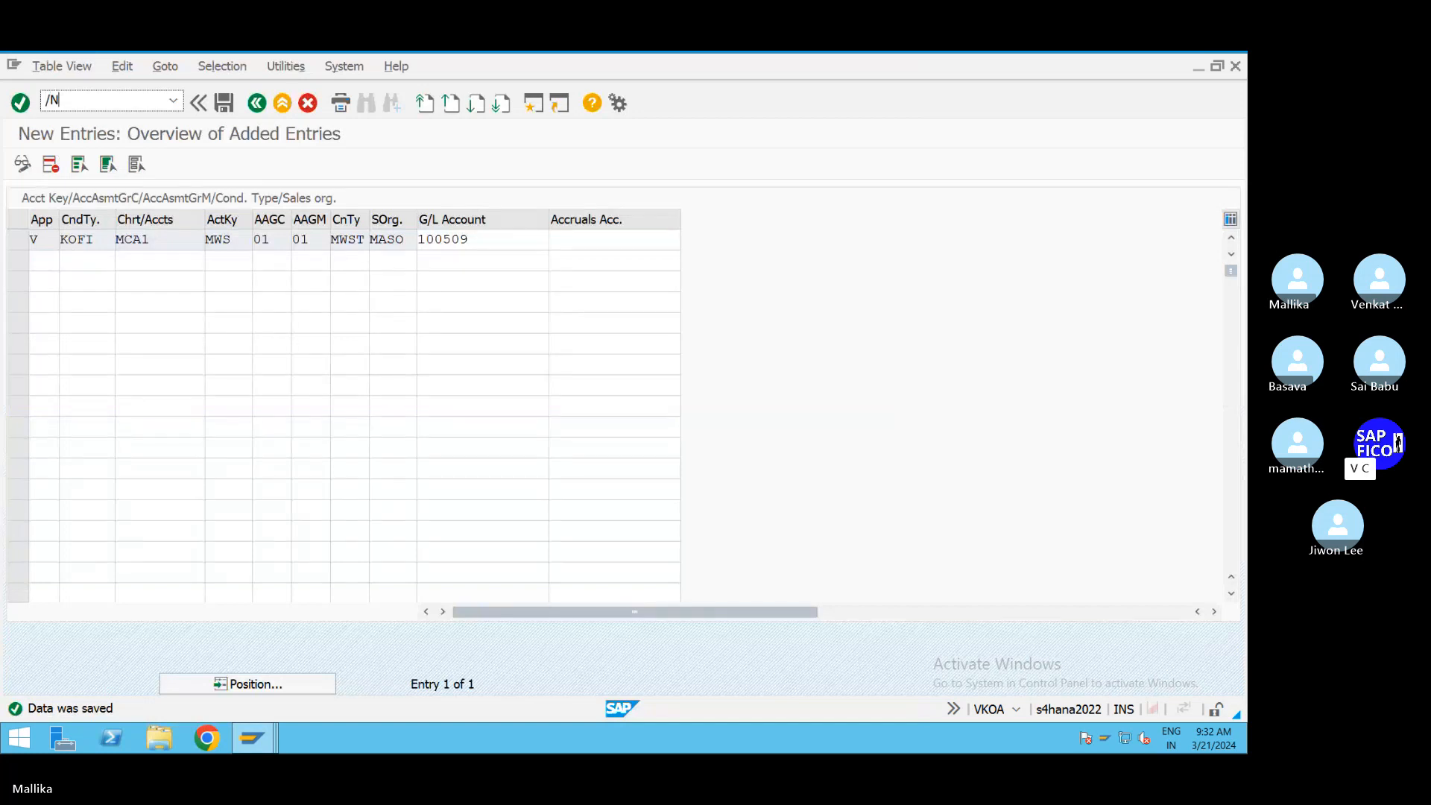
key(Return)
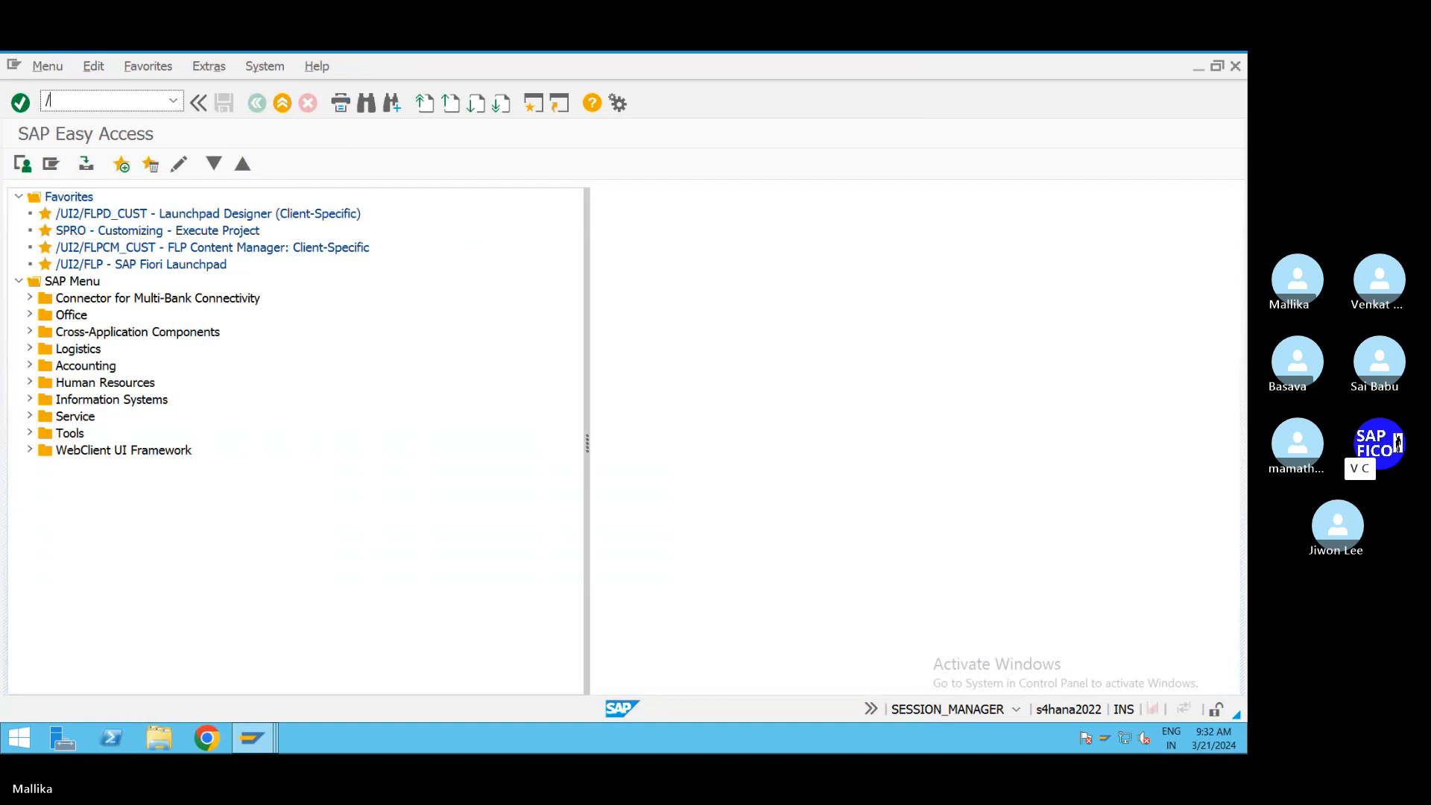
text(/NVF02)
key(Return)
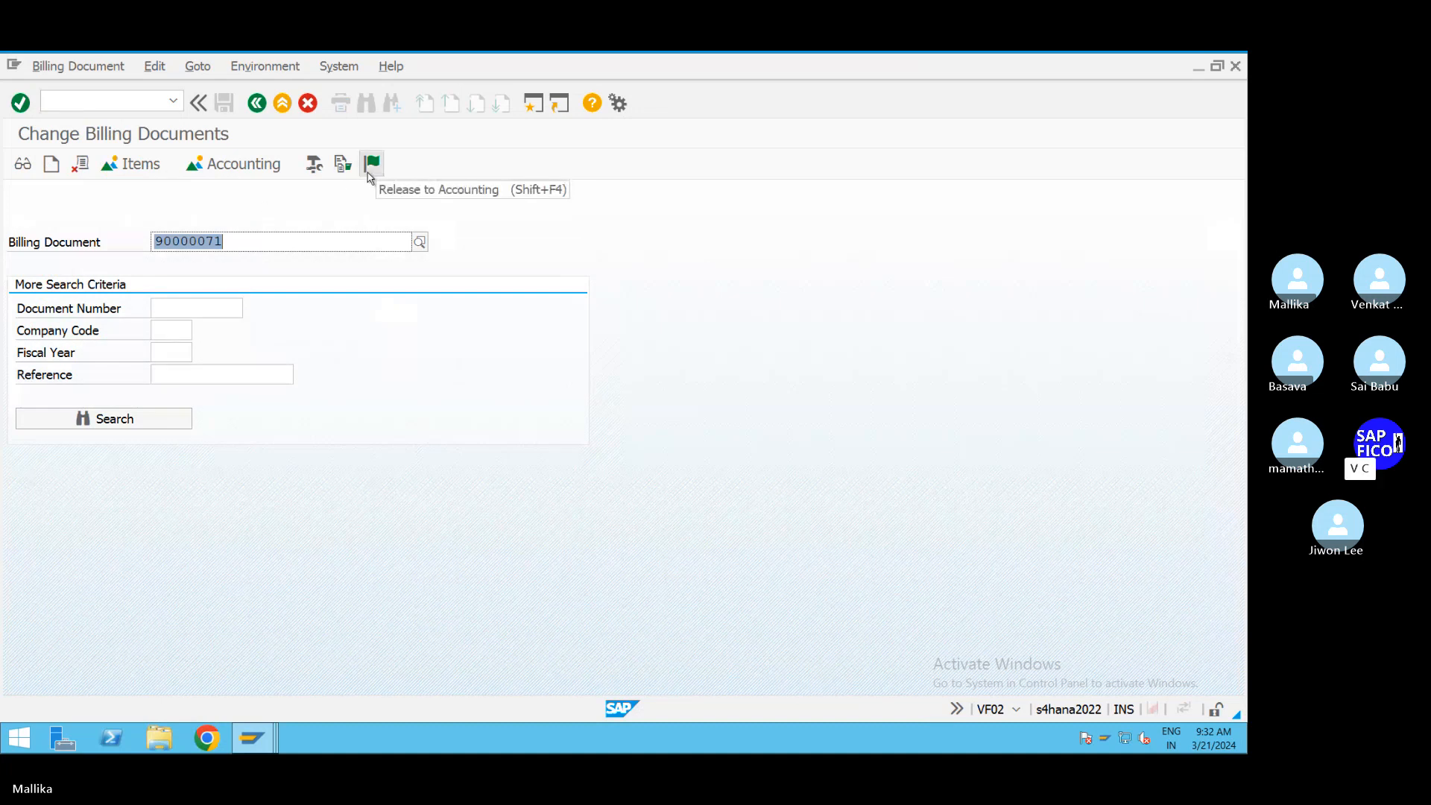
Step: Try to release the proposed billing document to accounting, continuing past the warnings
click(371, 178)
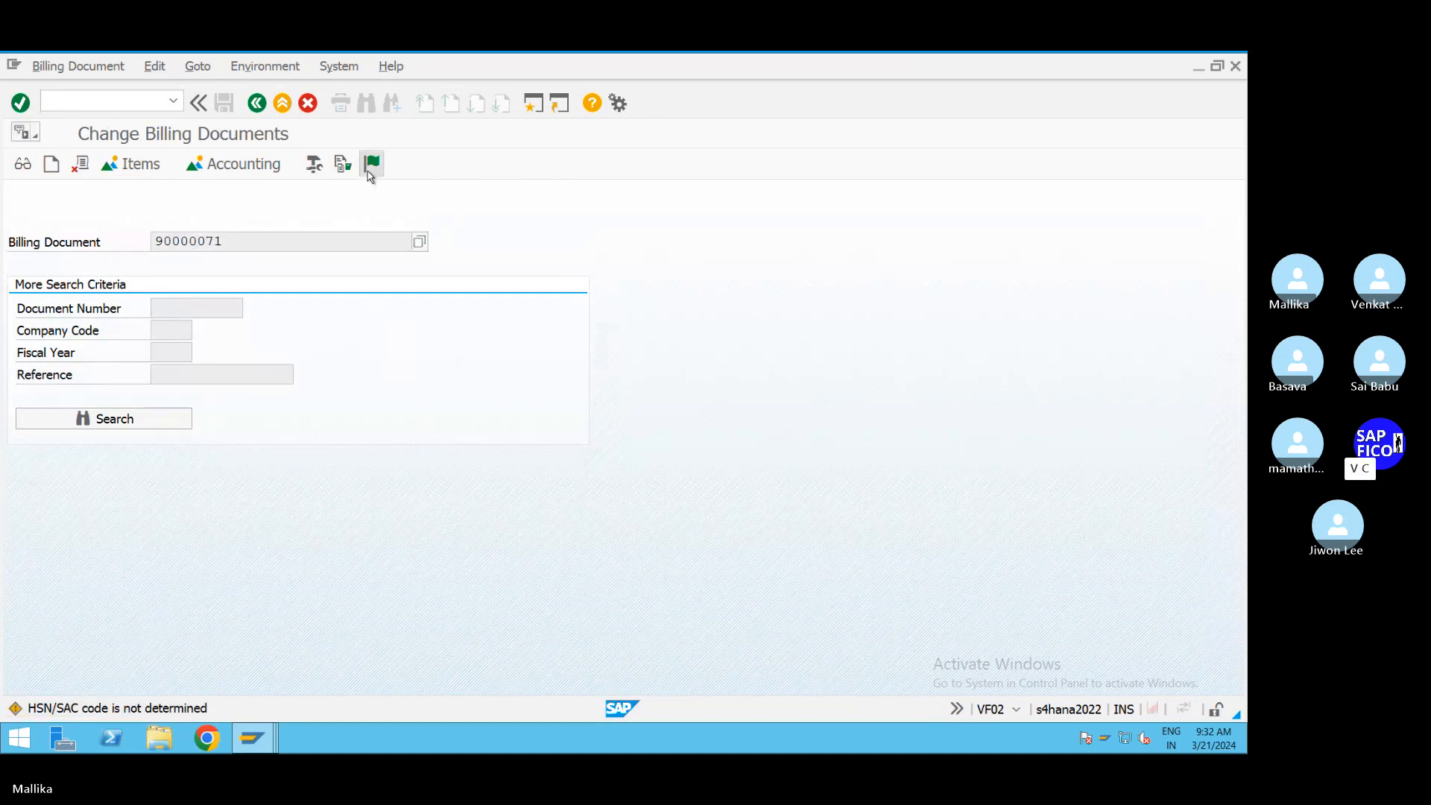
key(Return)
key(Return)
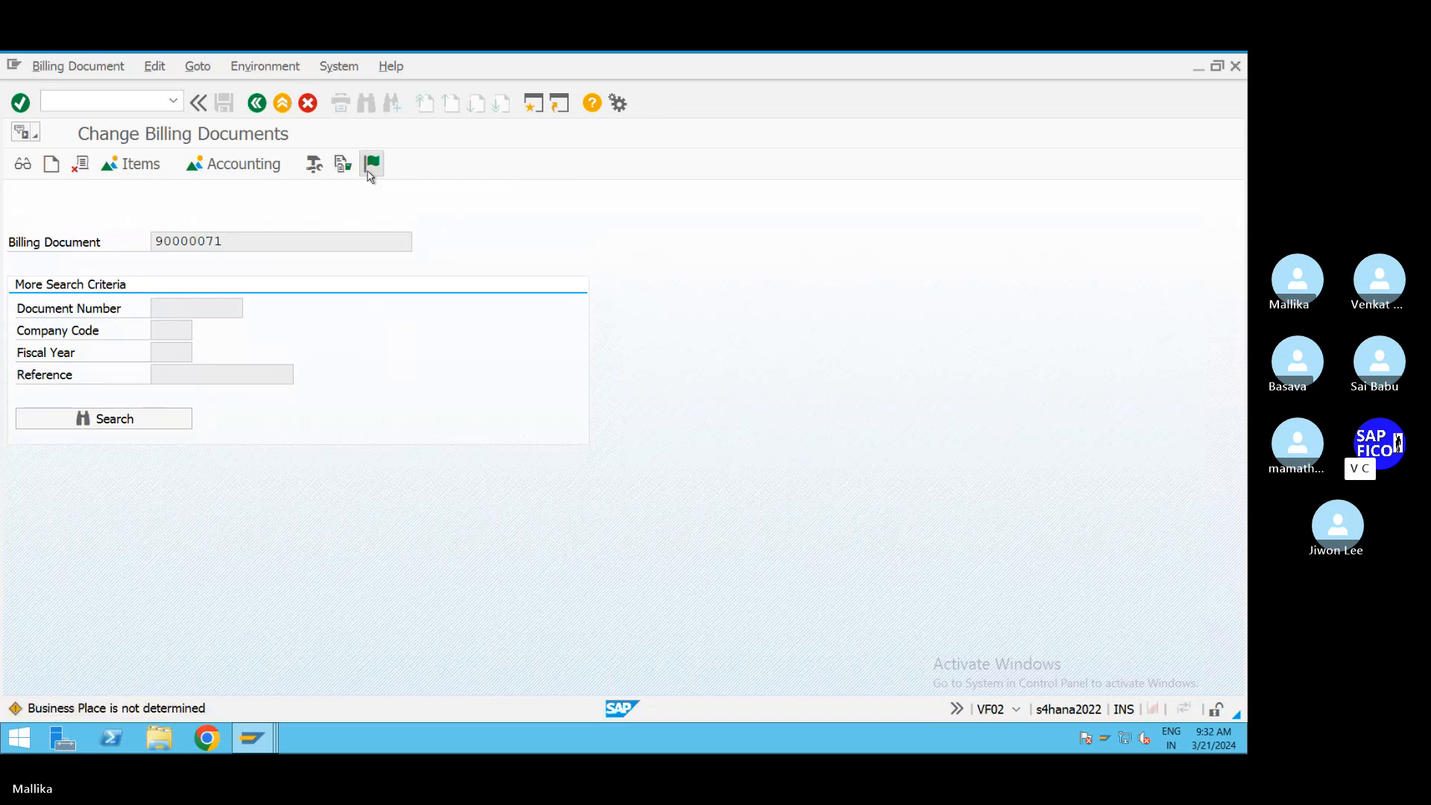
key(Return)
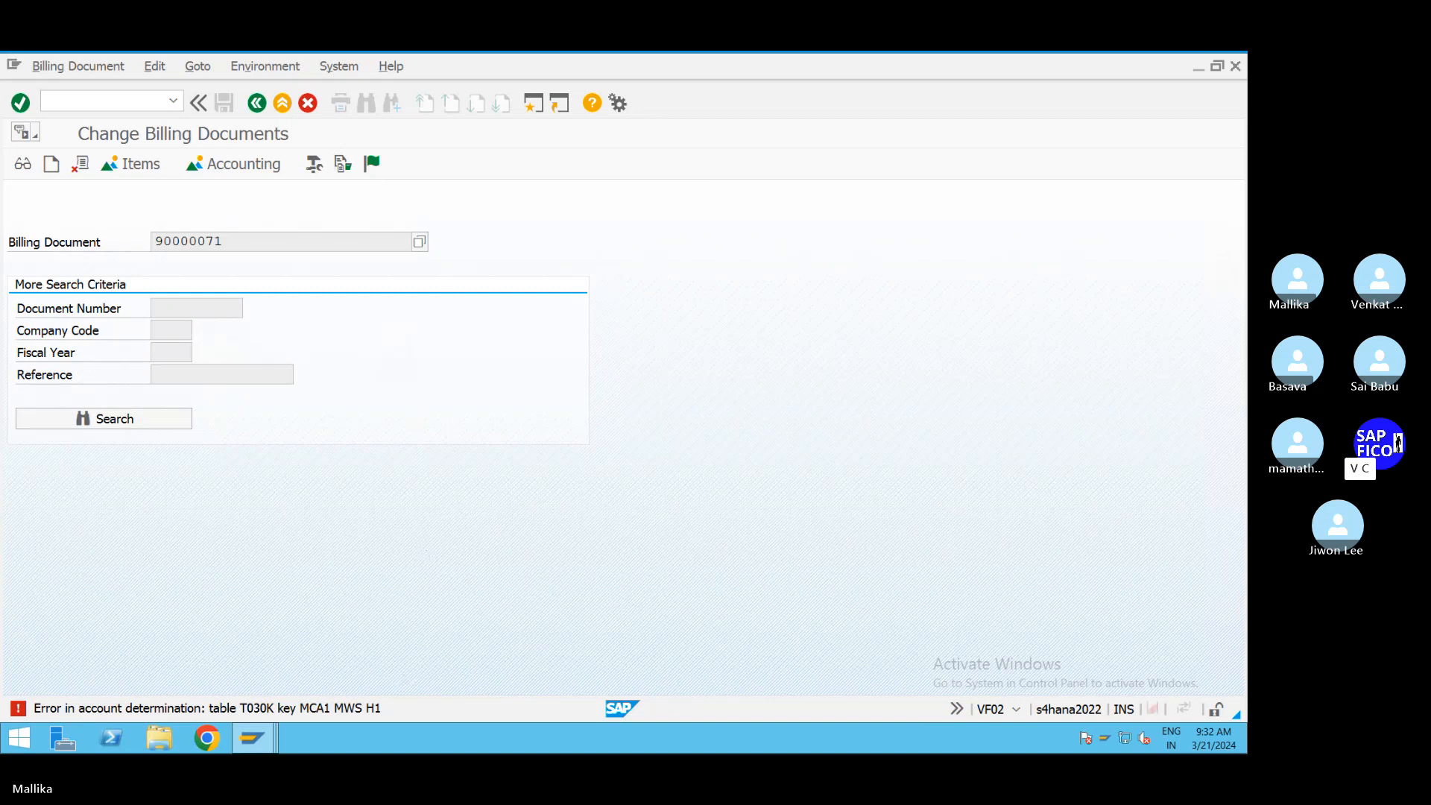
Step: Switch to the pricing procedure session and review the account keys in the control data of procedure MAL2PP
mouse_move(274, 743)
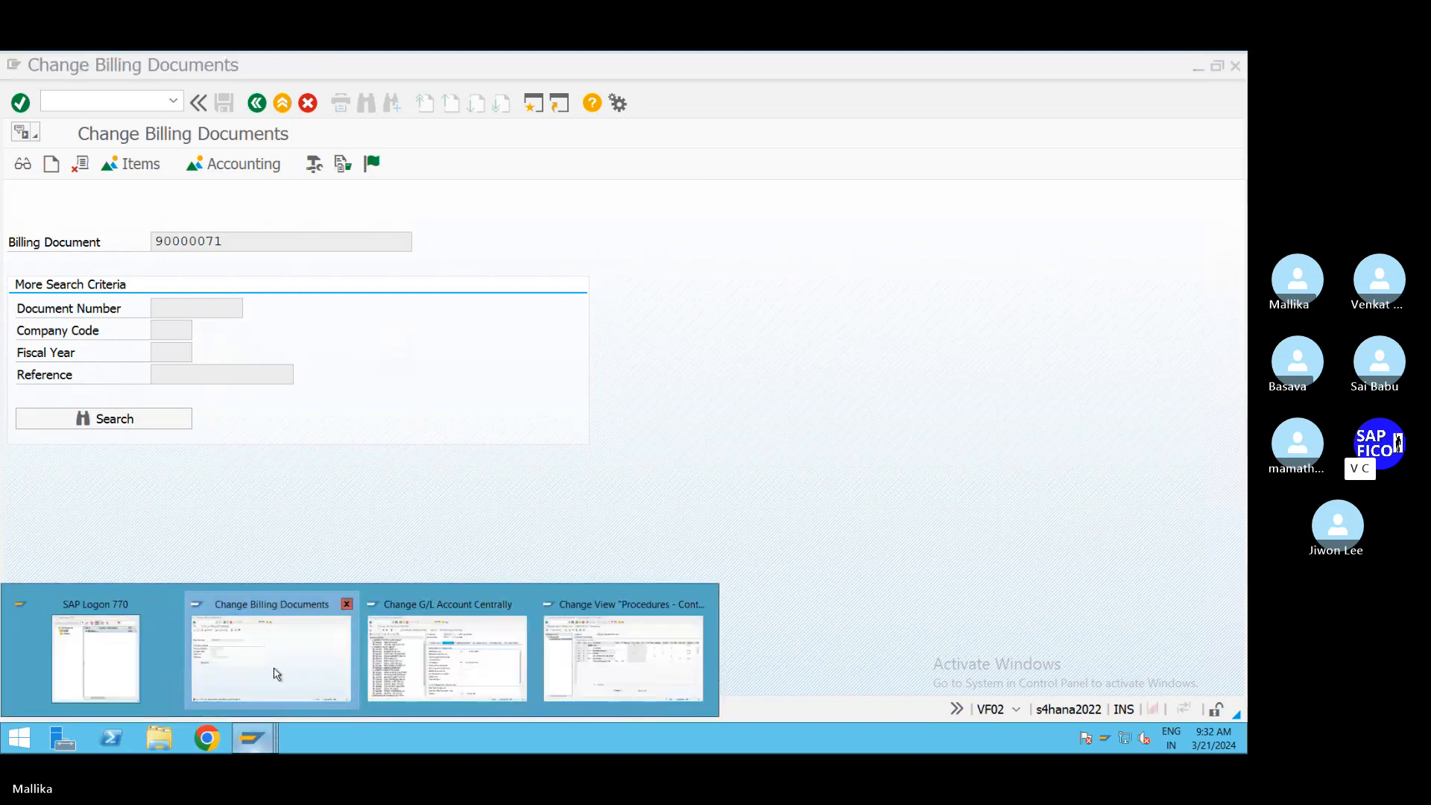
click(630, 665)
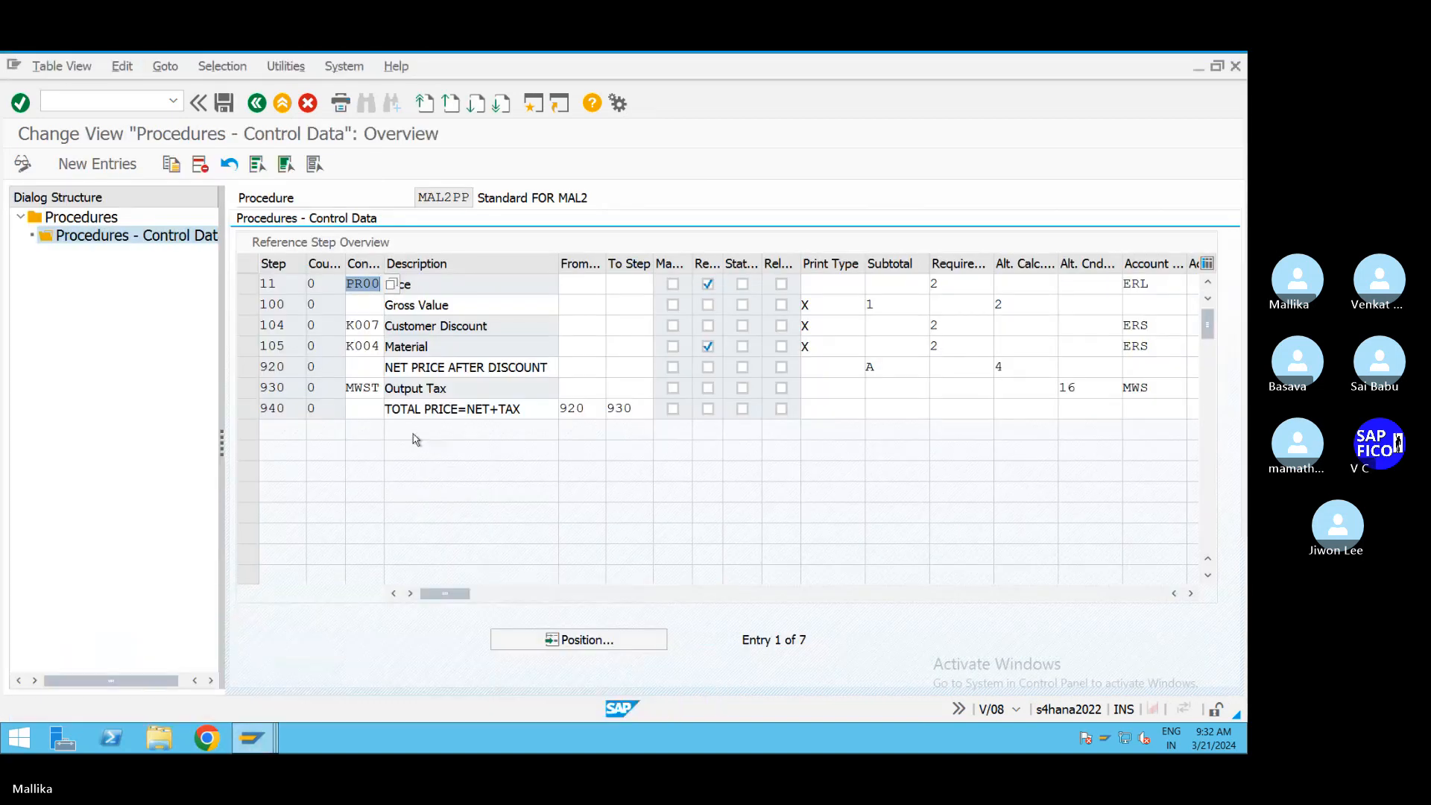
click(1190, 593)
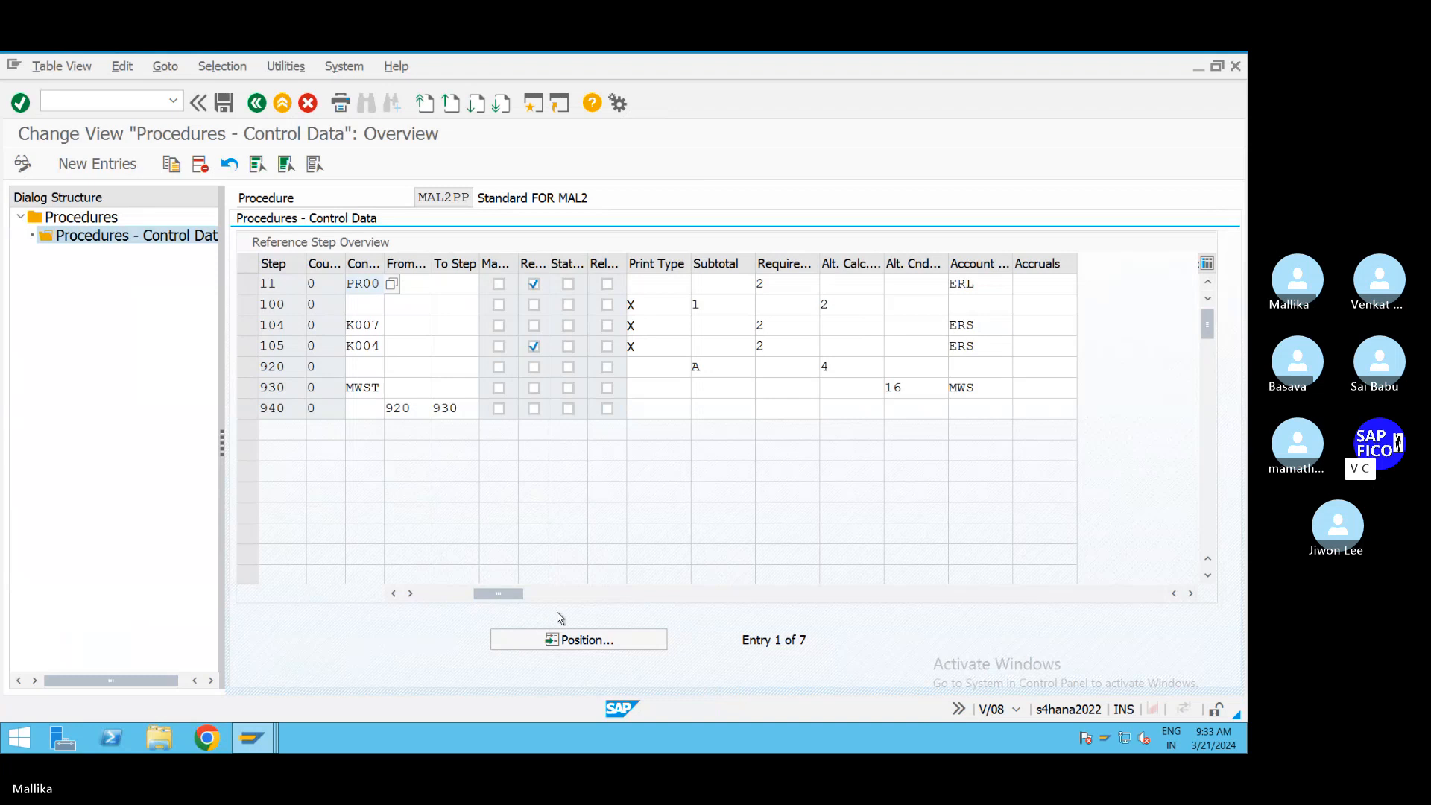
drag(507, 594, 492, 596)
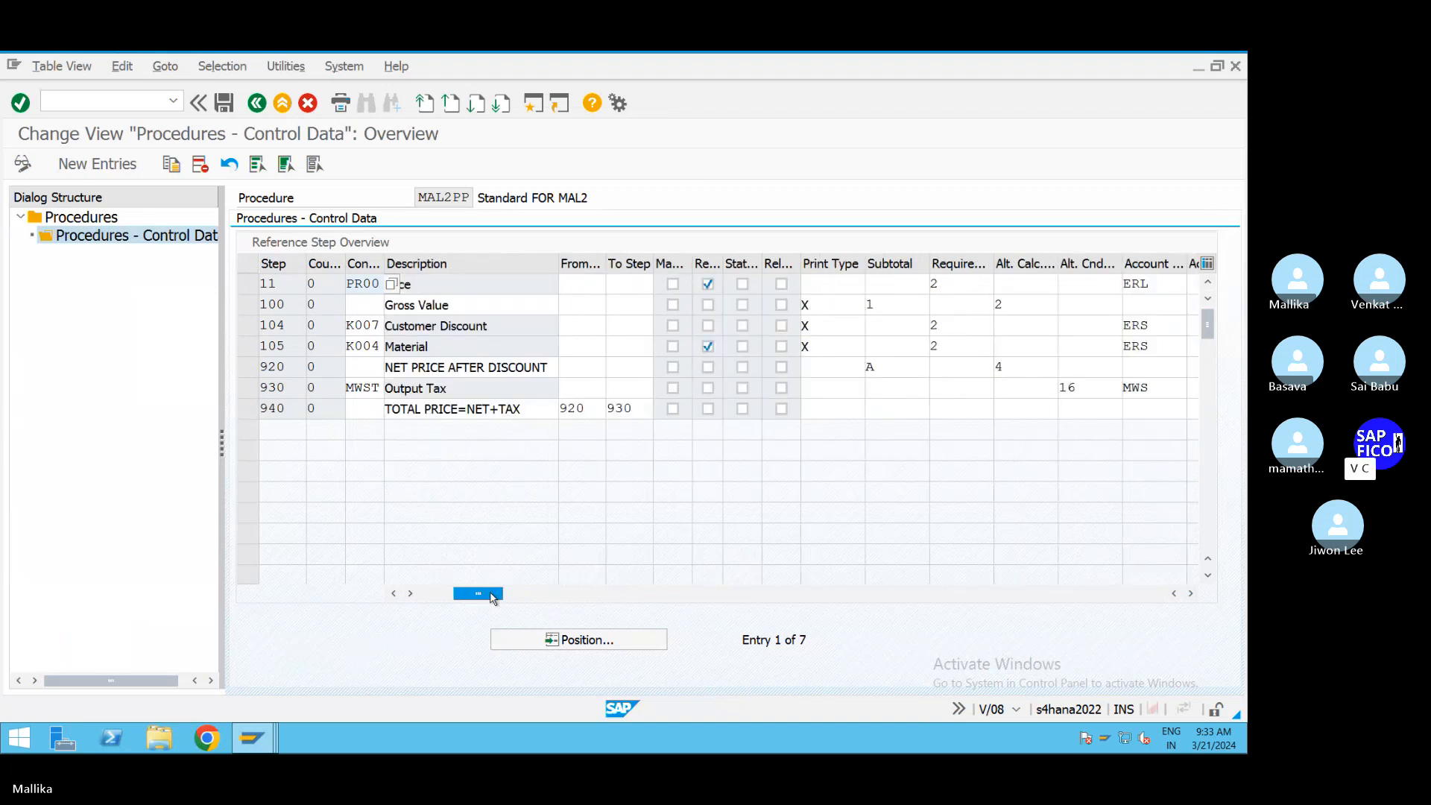
drag(492, 596, 457, 595)
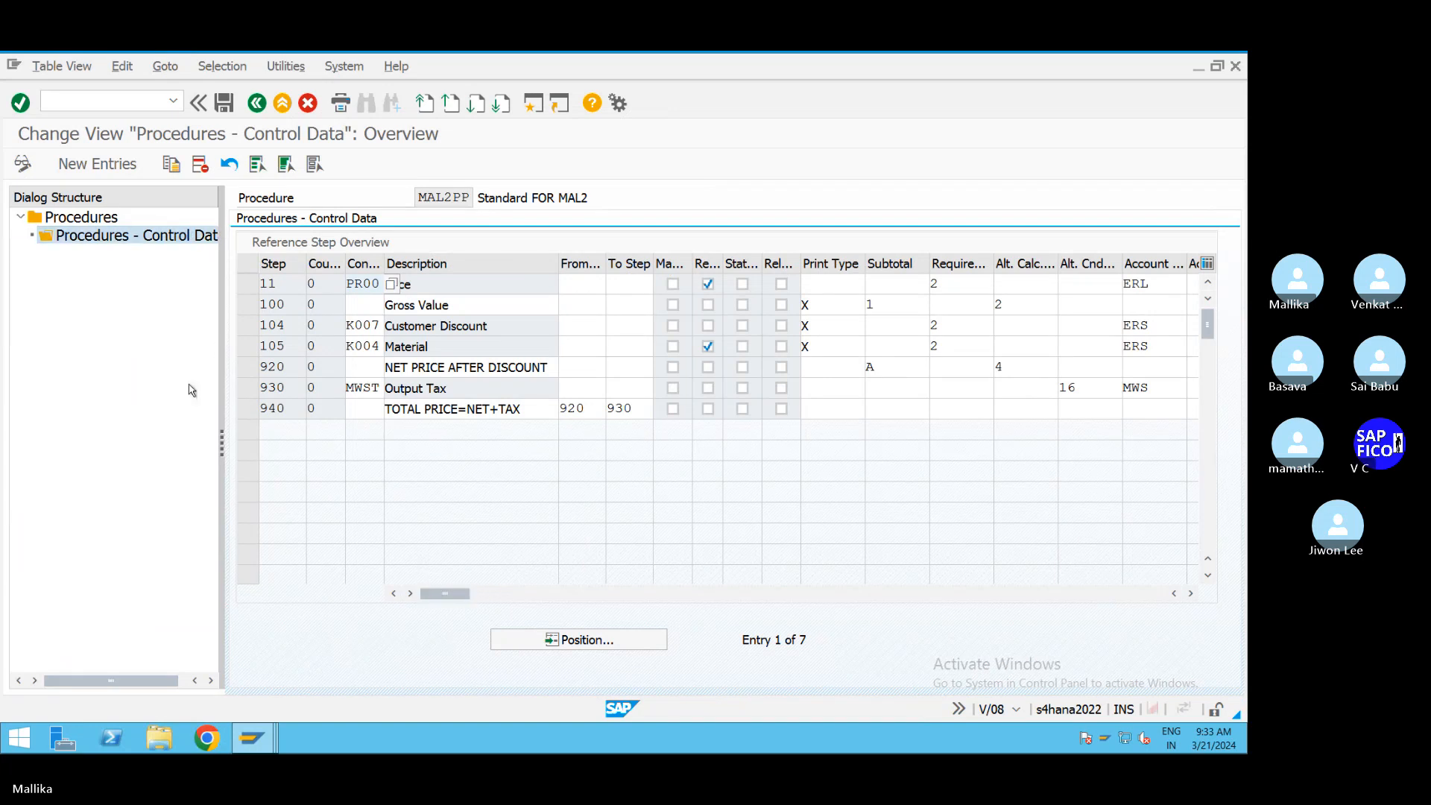
Step: Return to the billing document session, read the account determination error's long text, try its Maintain entries link and close the help
click(270, 725)
mouse_move(277, 749)
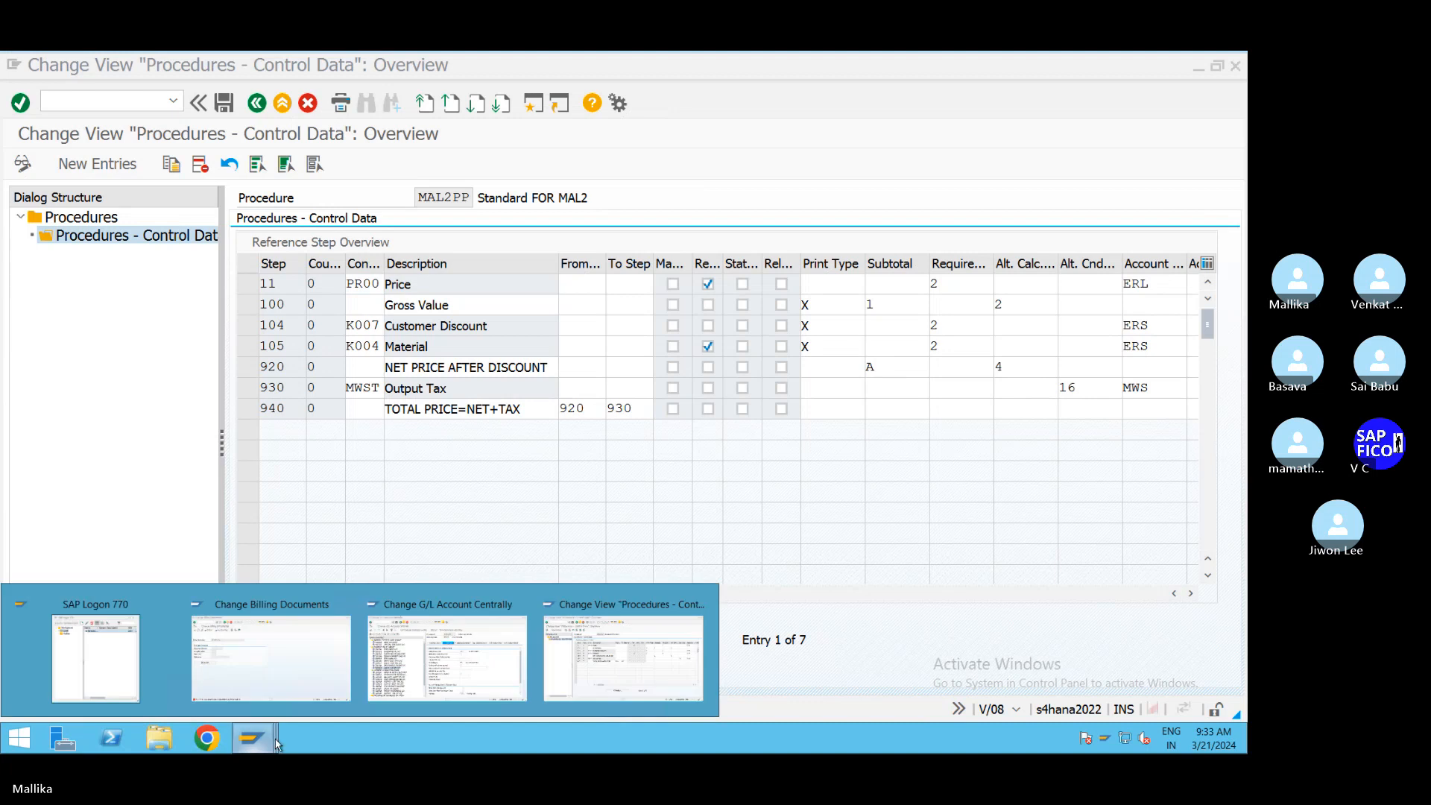
click(316, 681)
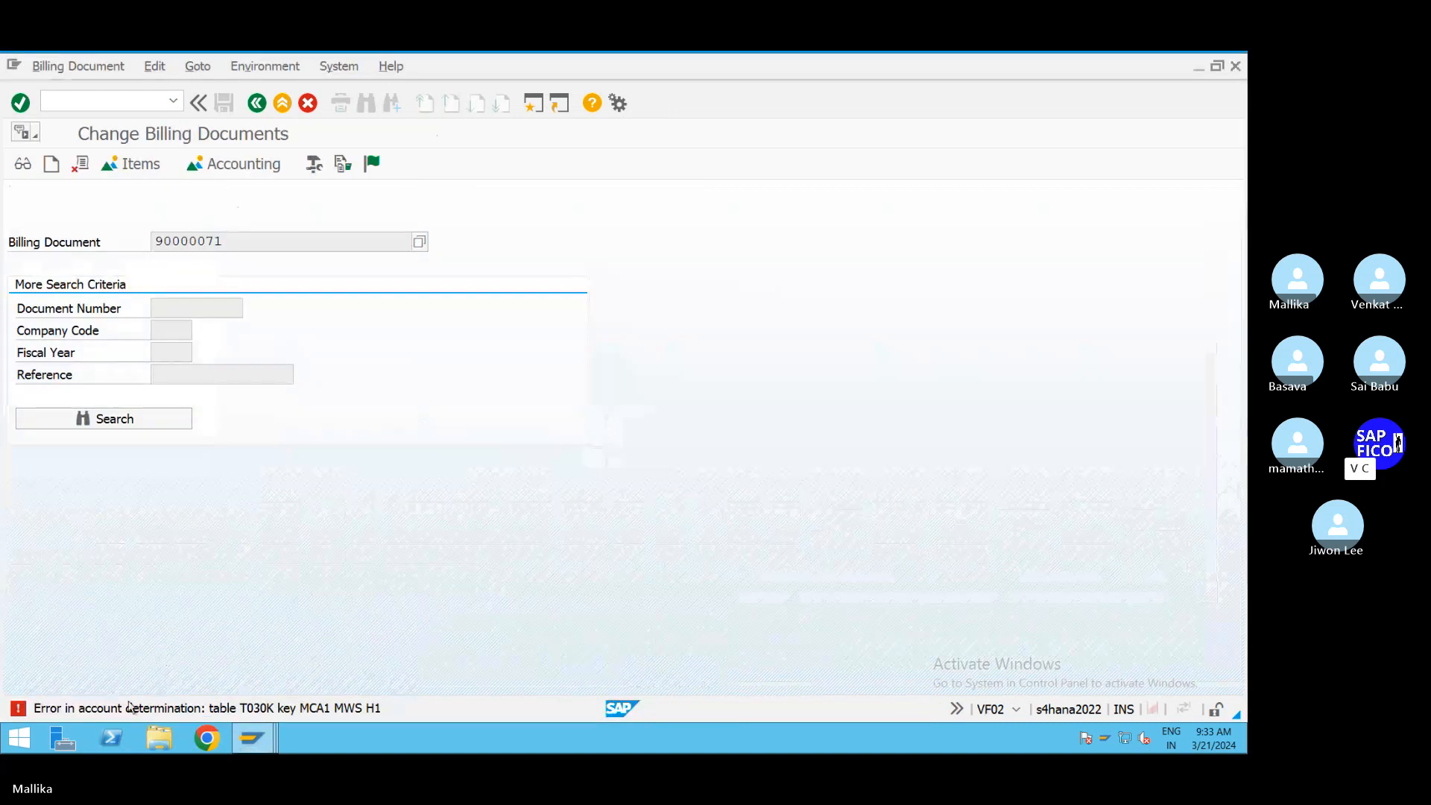
click(18, 708)
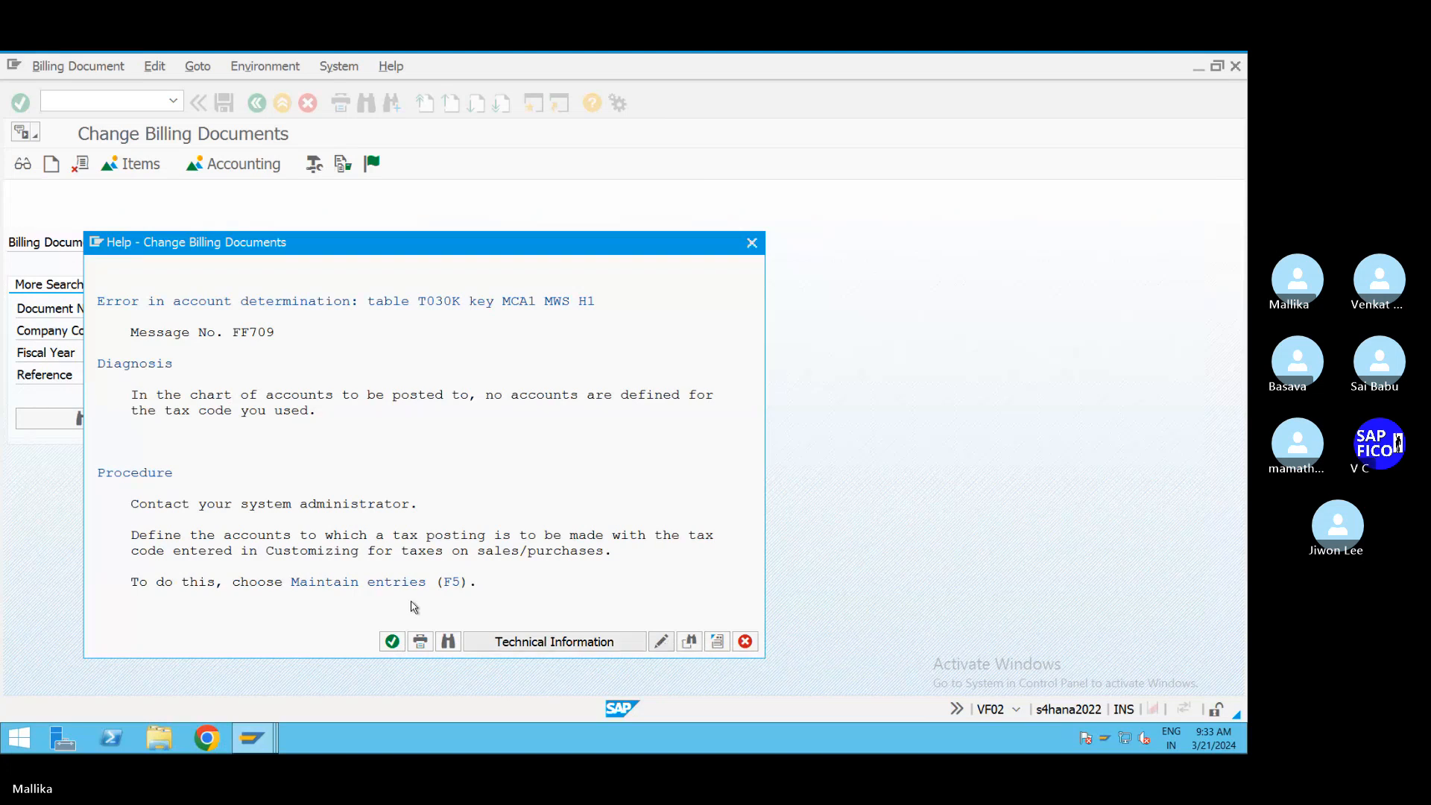
drag(398, 581, 390, 580)
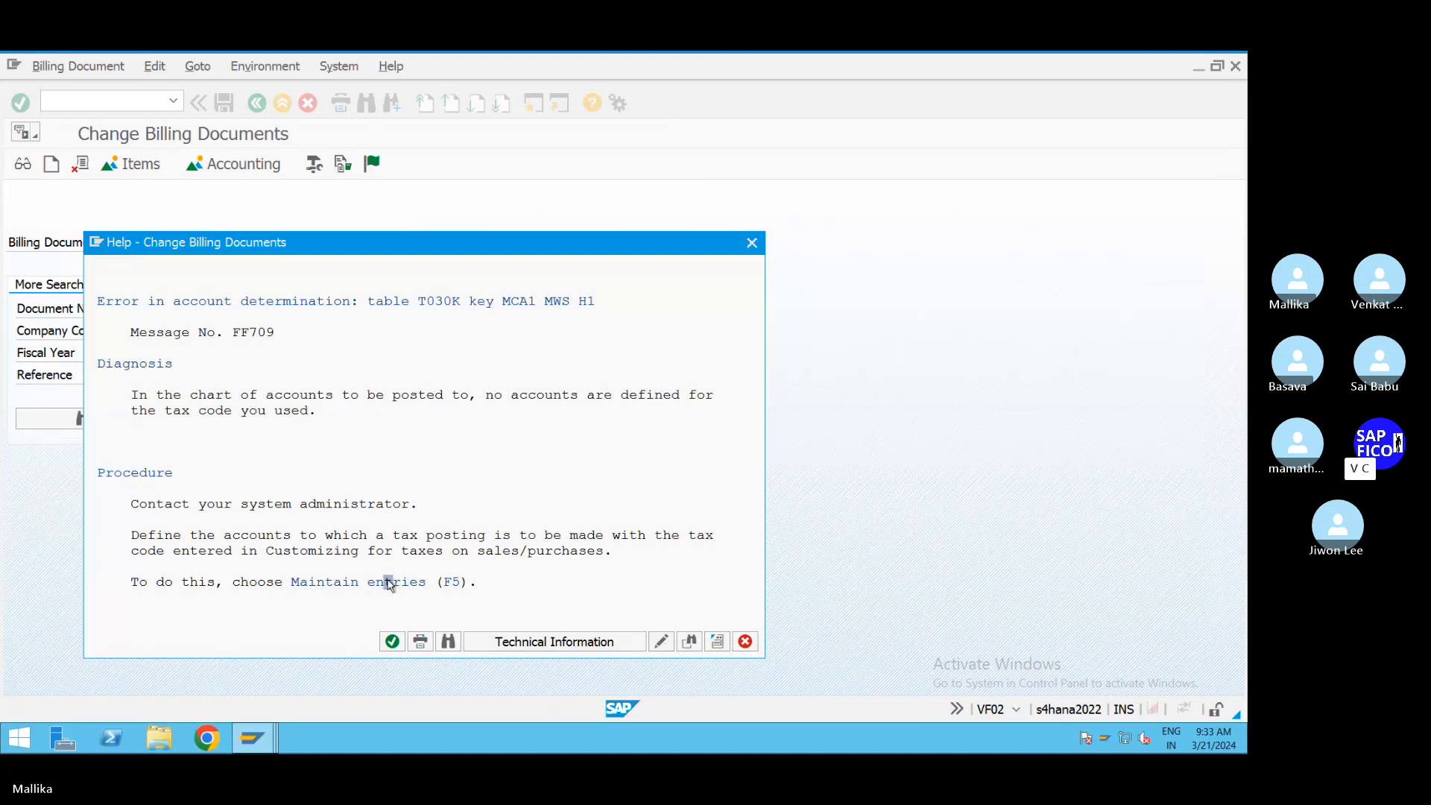
double_click(386, 582)
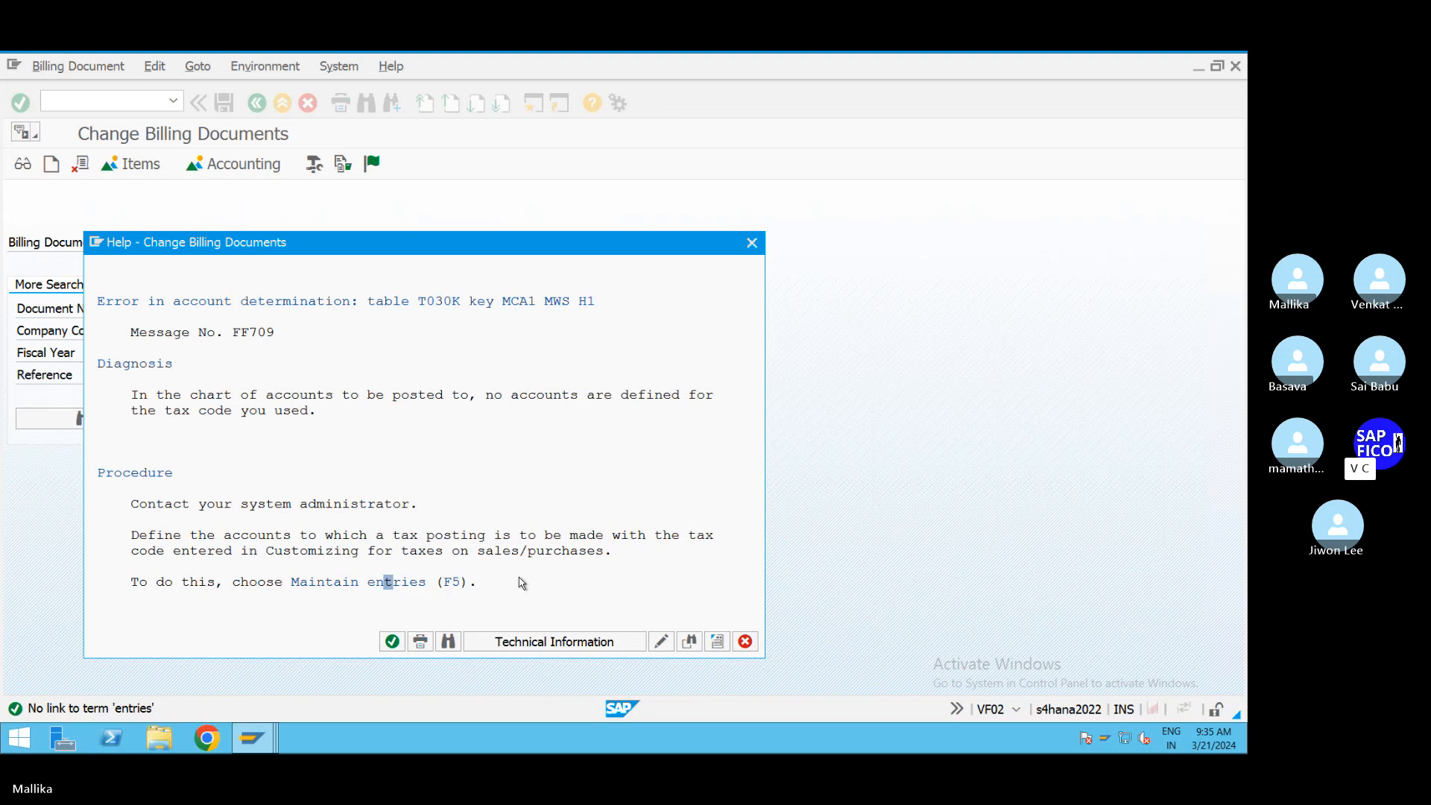
click(753, 243)
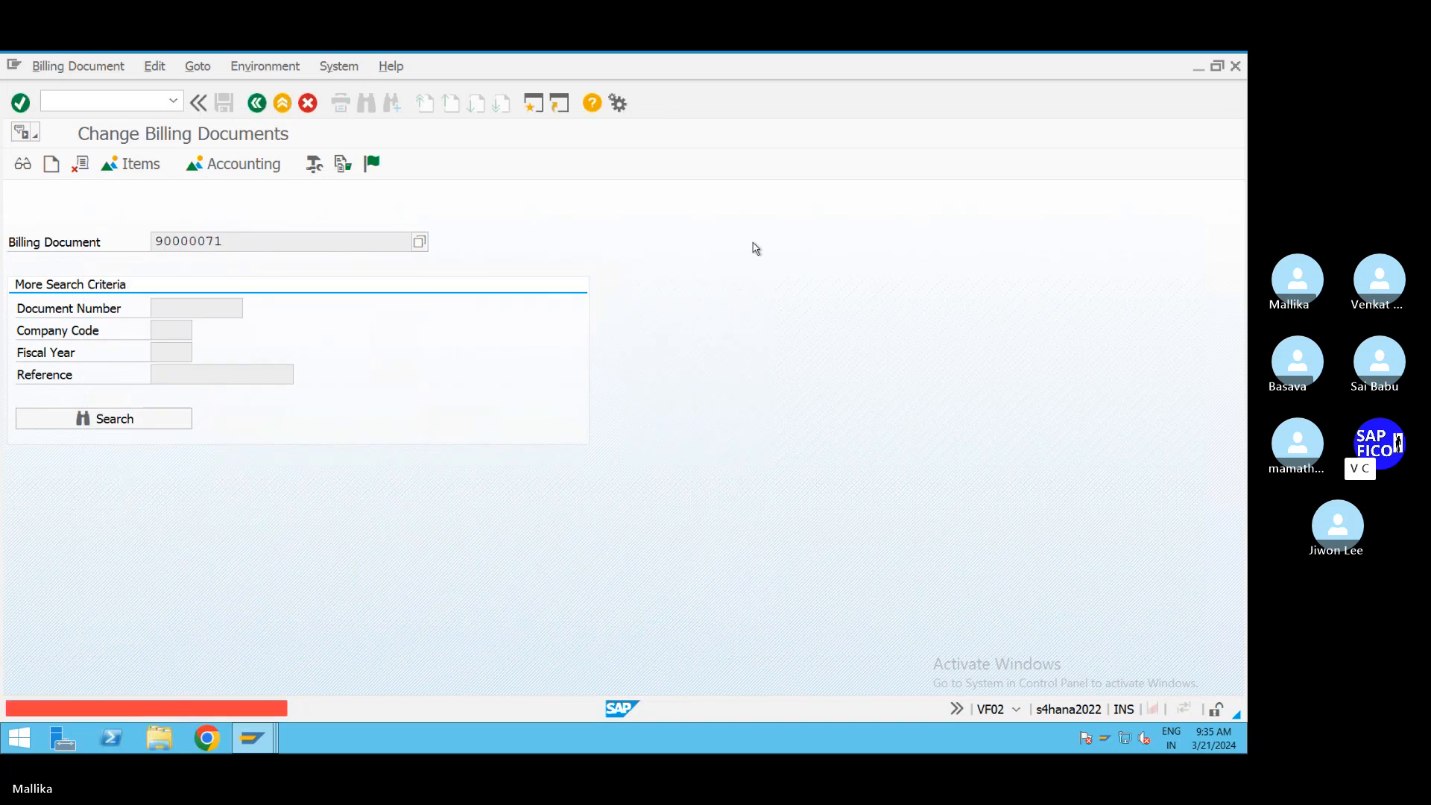
Step: Start transaction FTXP to maintain tax codes for country IN
click(78, 99)
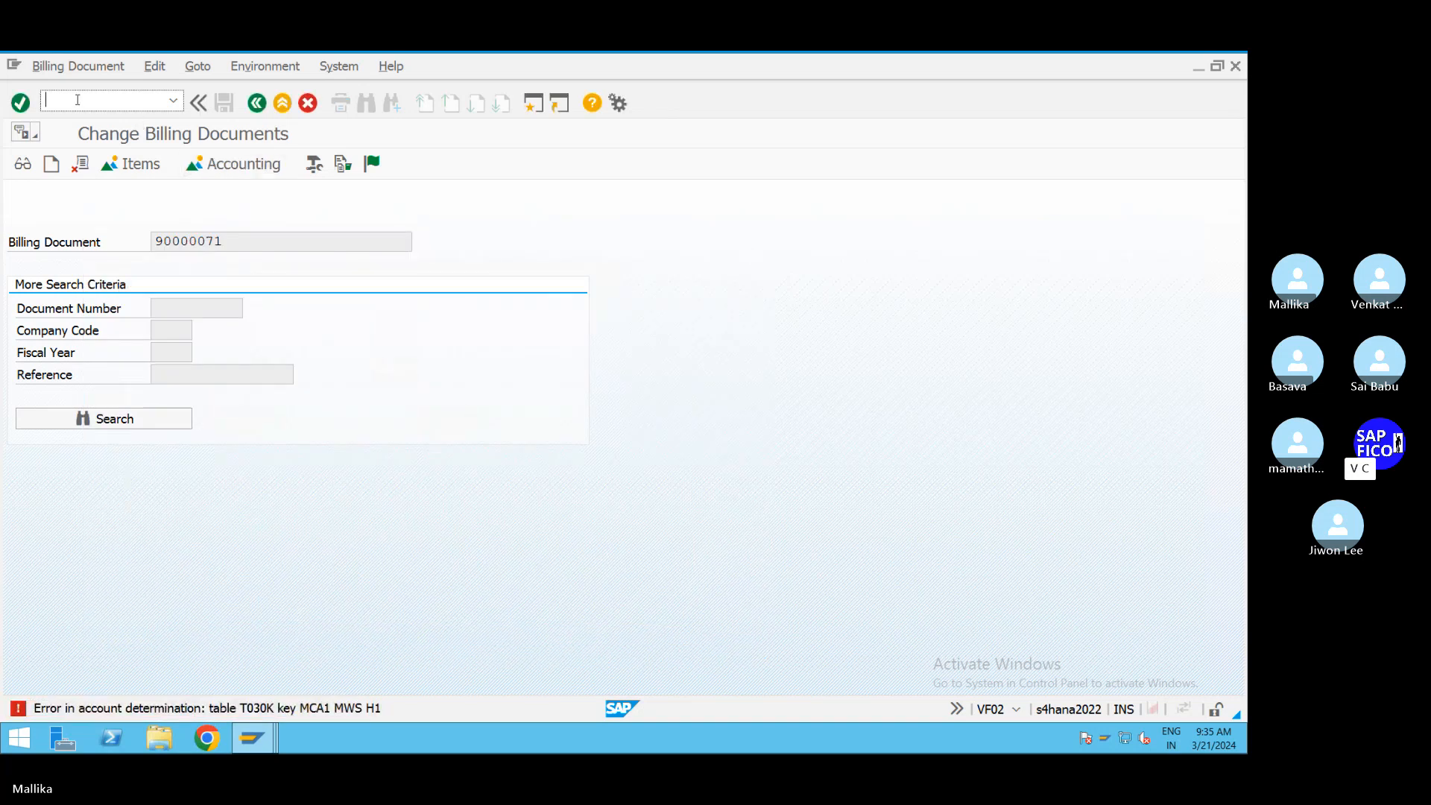
text(/NFTZ)
key(BackSpace)
text(XP)
key(Return)
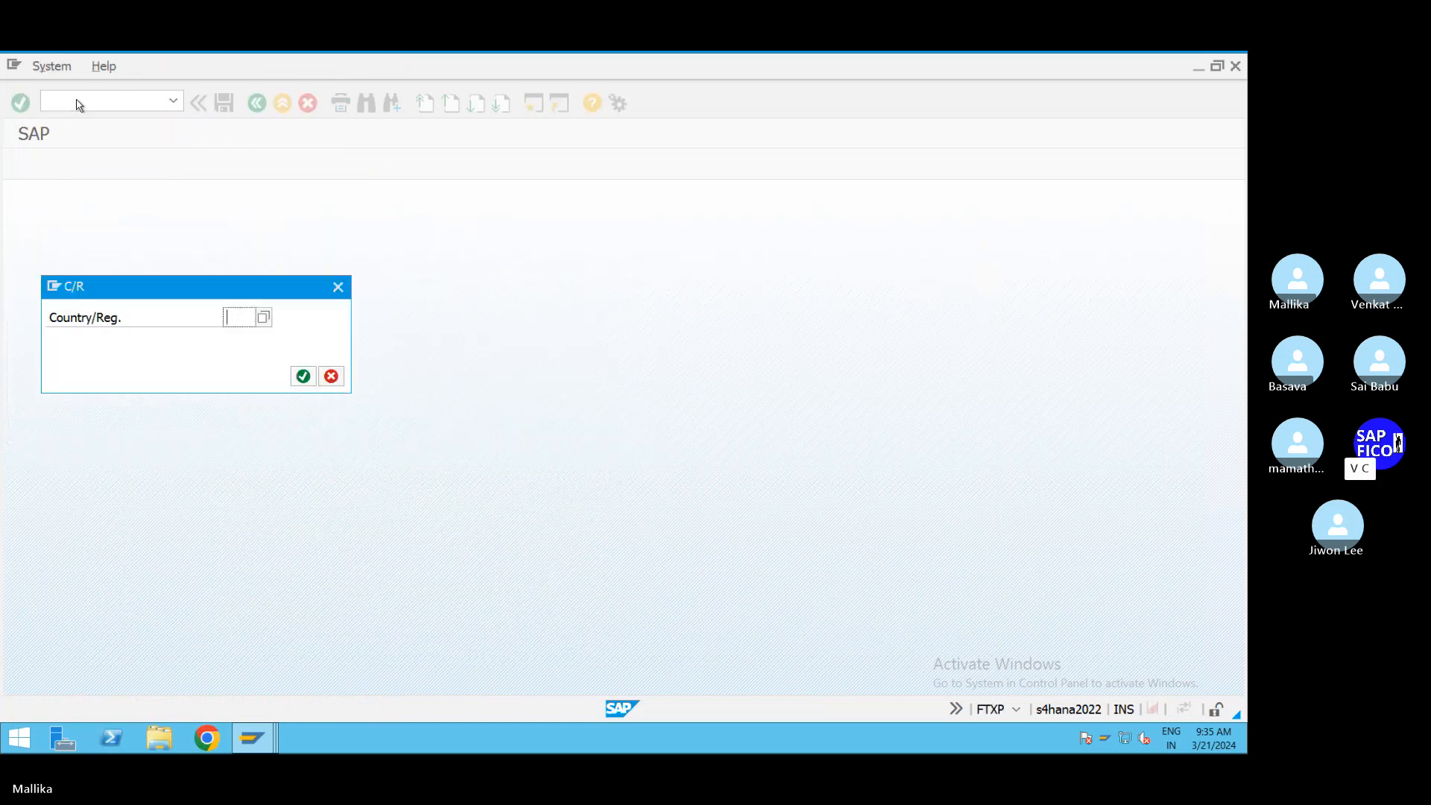
text(IN)
click(304, 375)
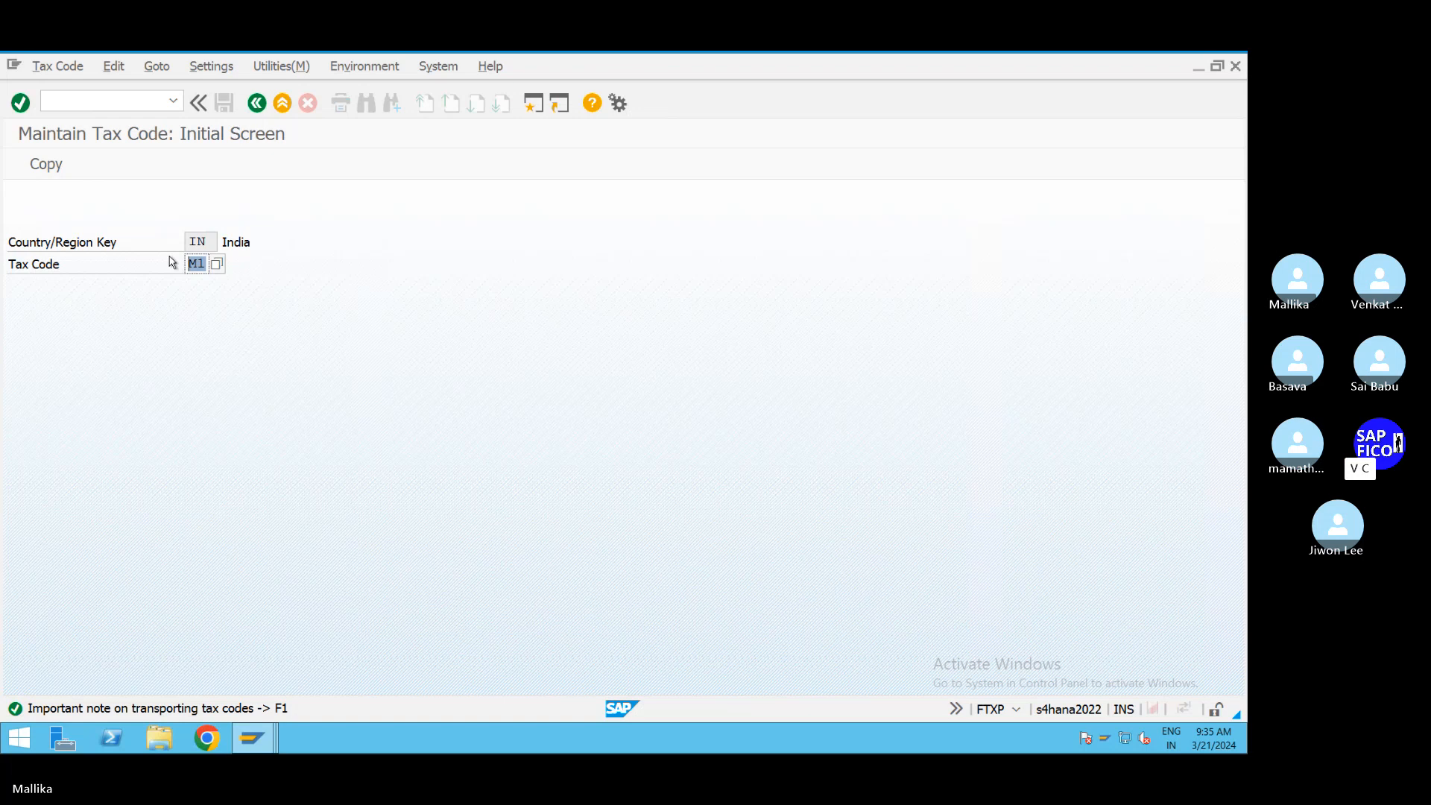
Step: Open tax code AS to check its tax rates, and save it without editing
text(AS)
key(Return)
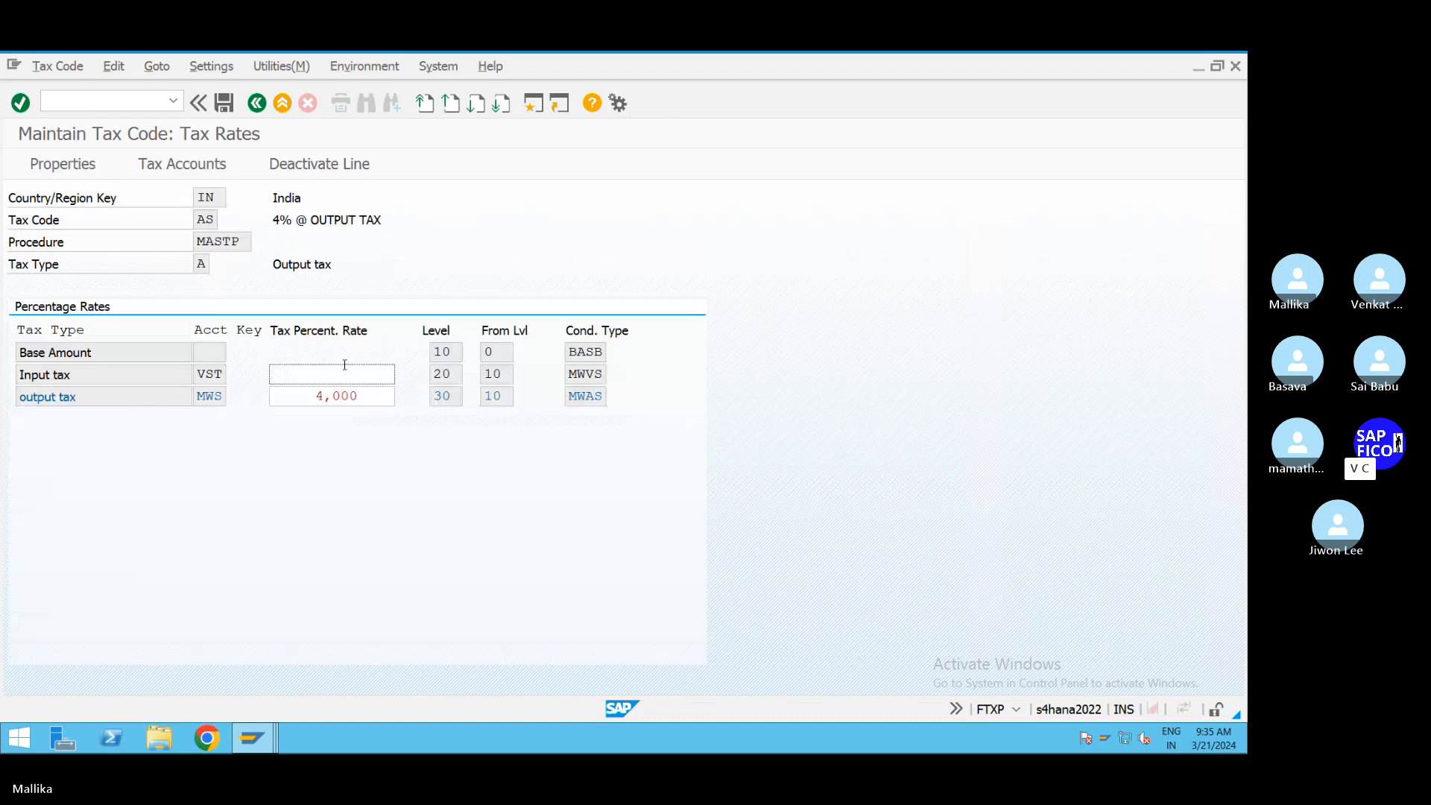
click(225, 104)
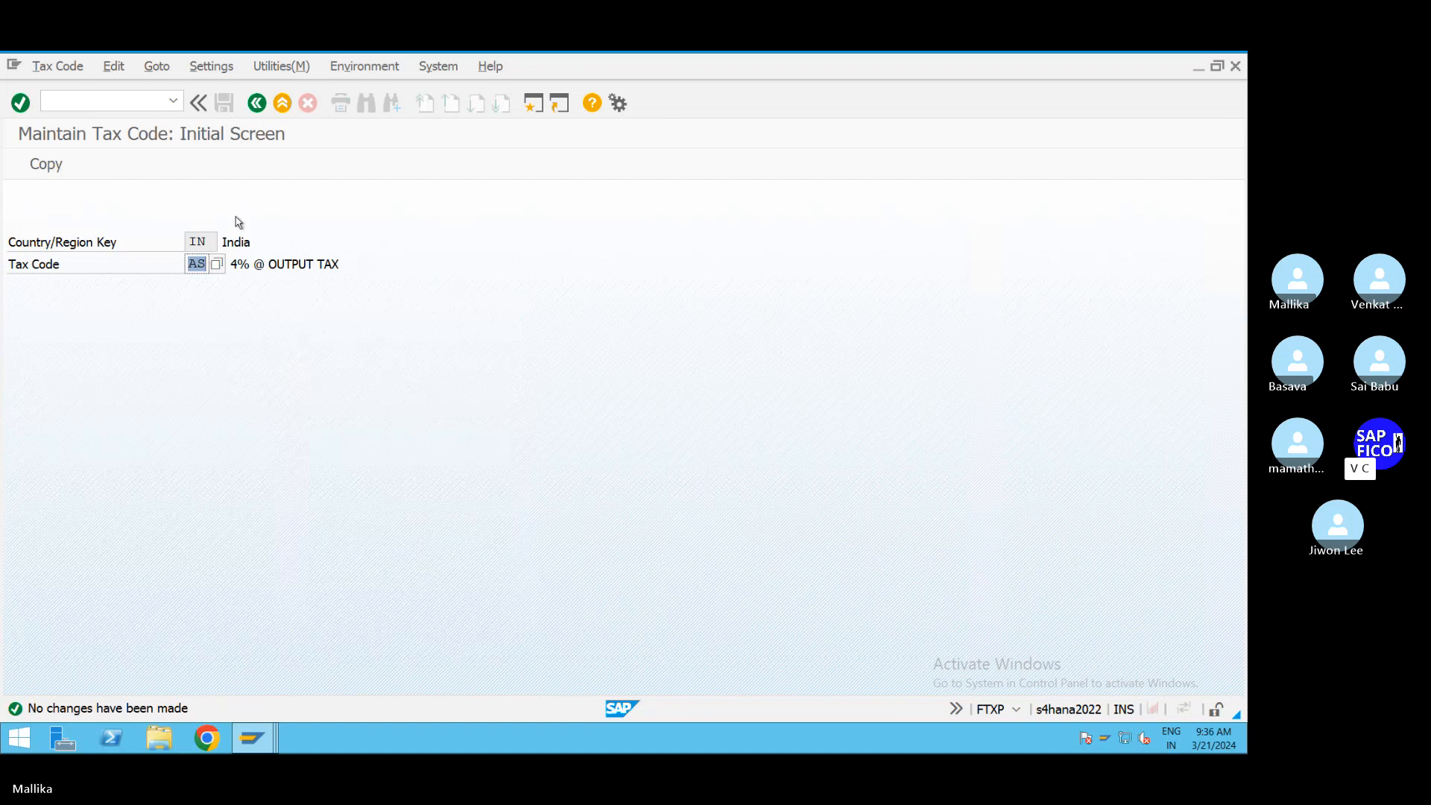
Step: Start transaction VF02 and try again to release the proposed billing document to accounting, continuing past the warnings
click(62, 104)
text(/)
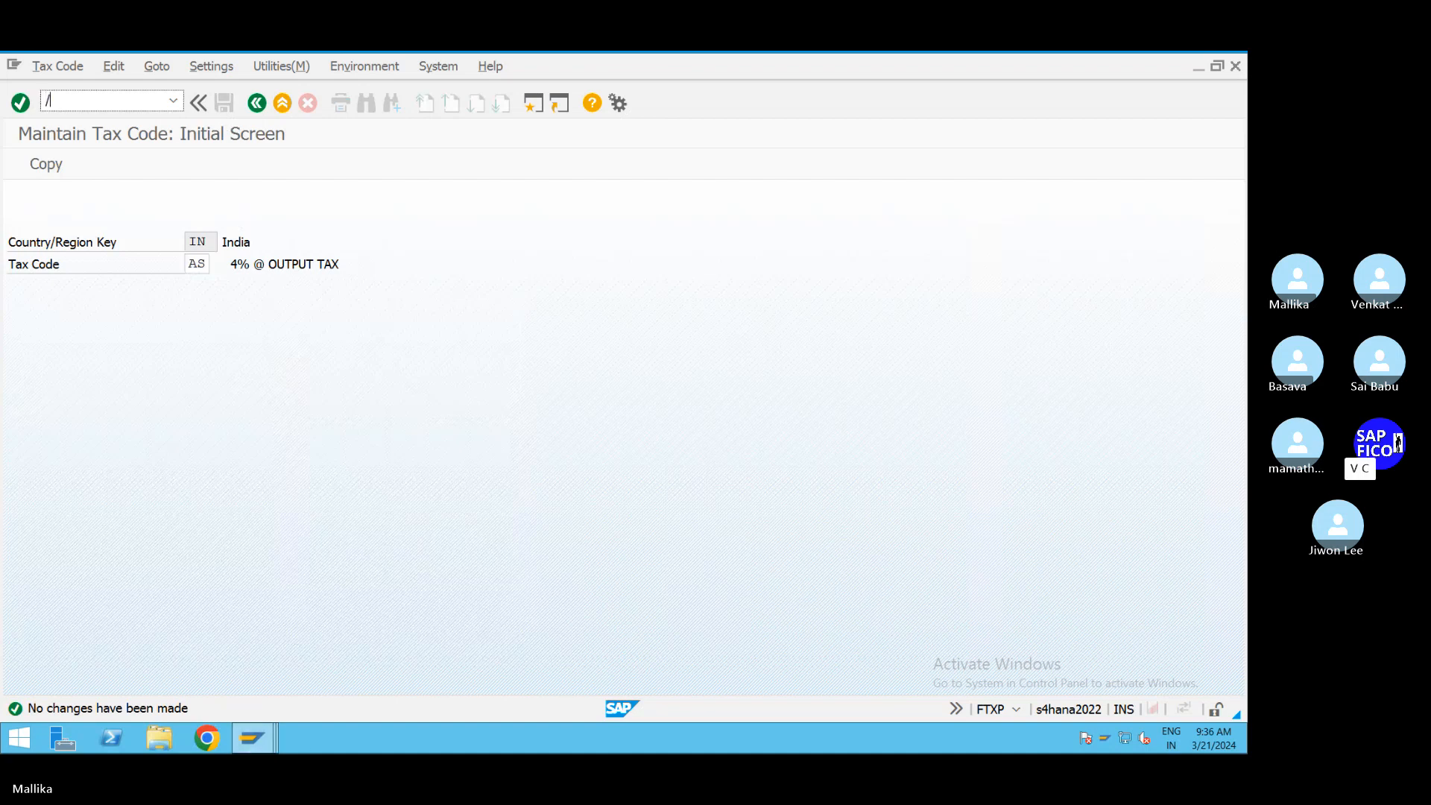
text(NVF02)
key(Return)
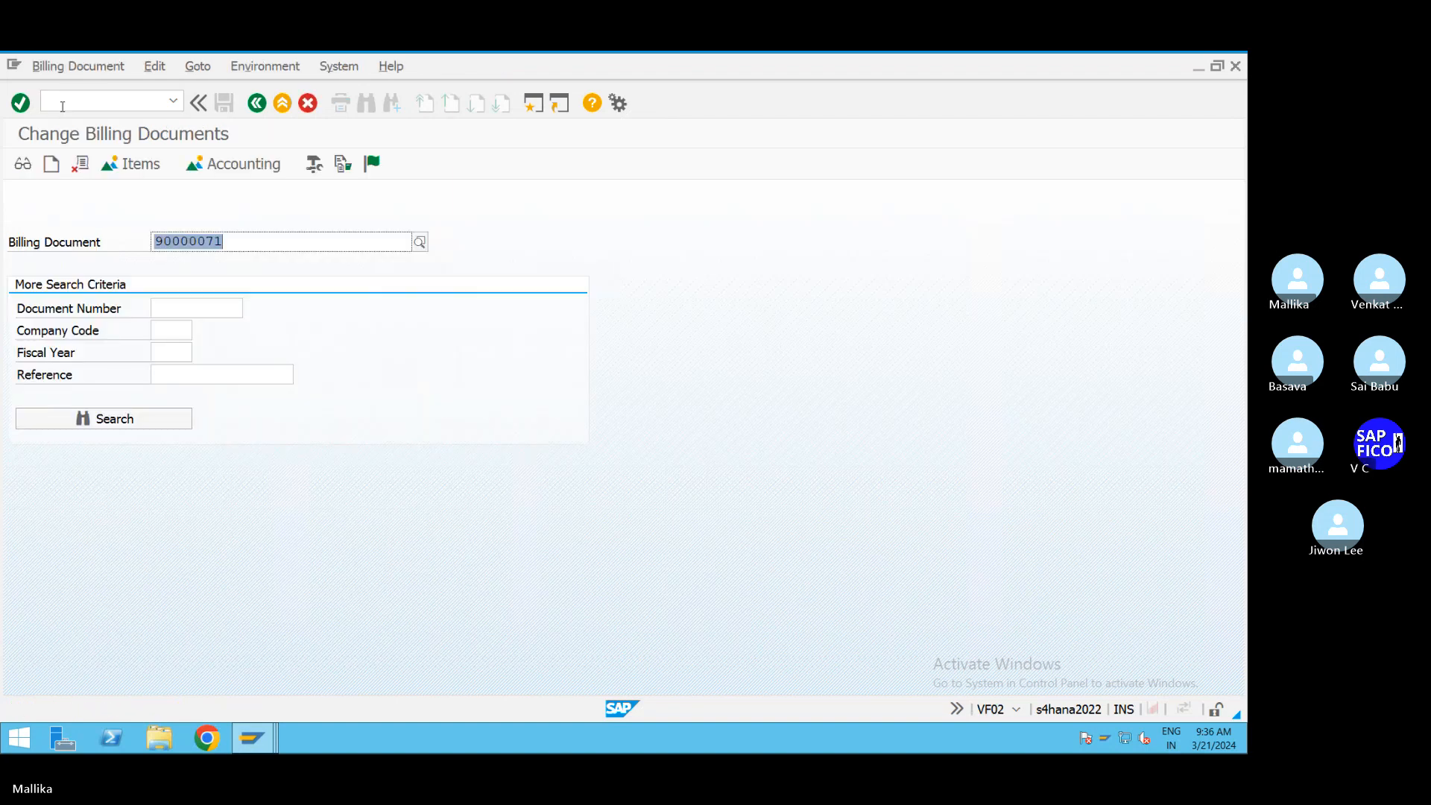
click(374, 169)
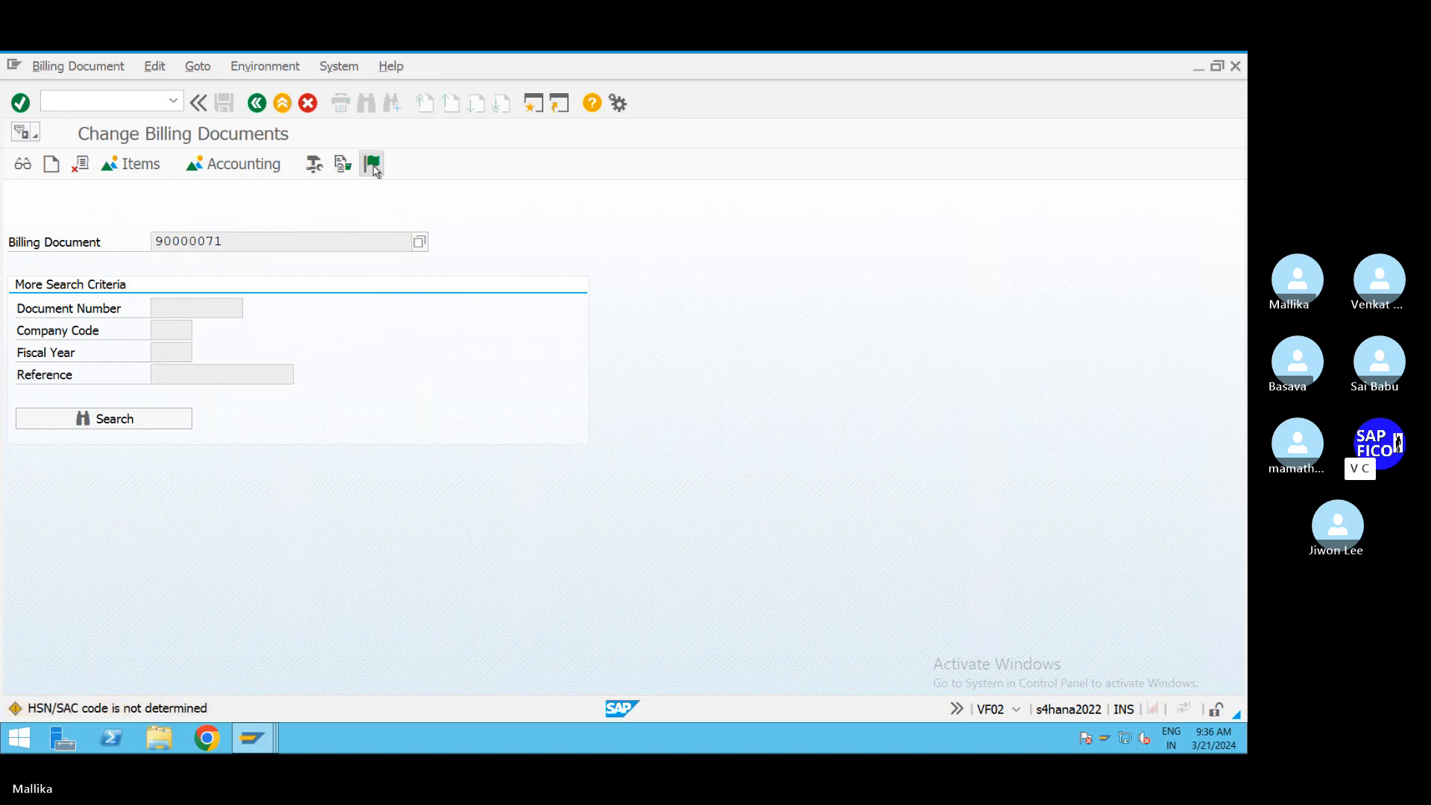
key(Return)
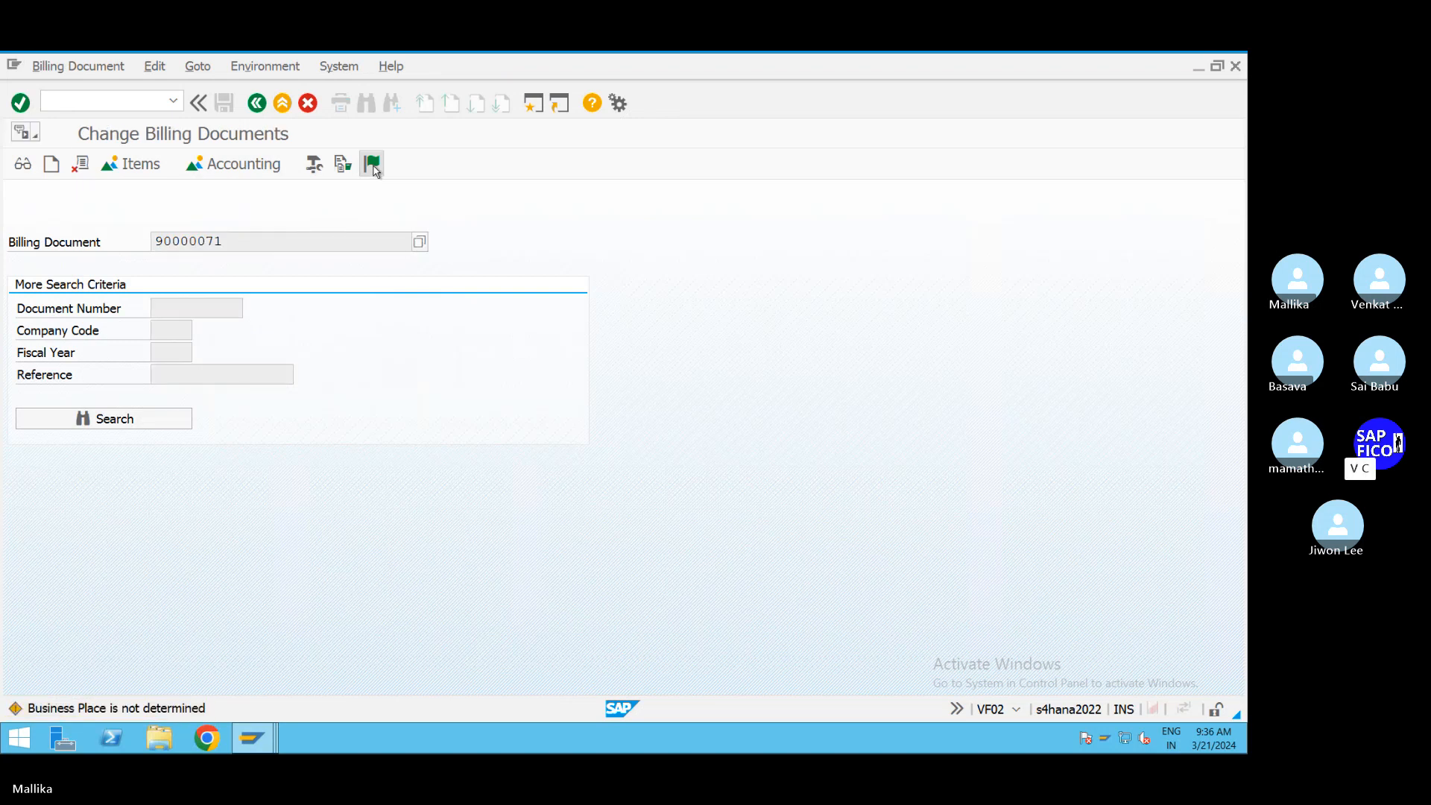
key(Return)
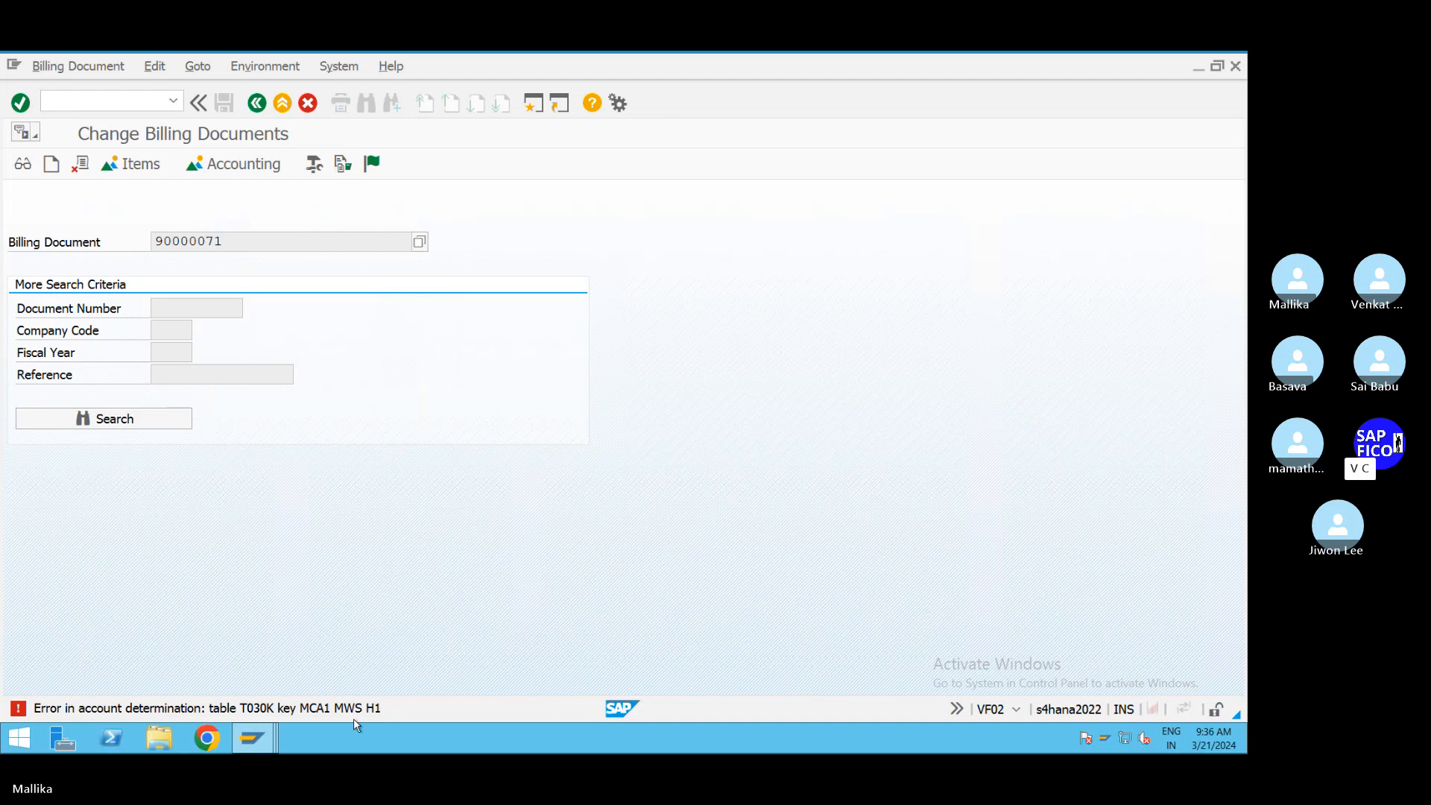
Step: Look at the G/L account session and return to the billing document session to reread the tax account error
click(270, 748)
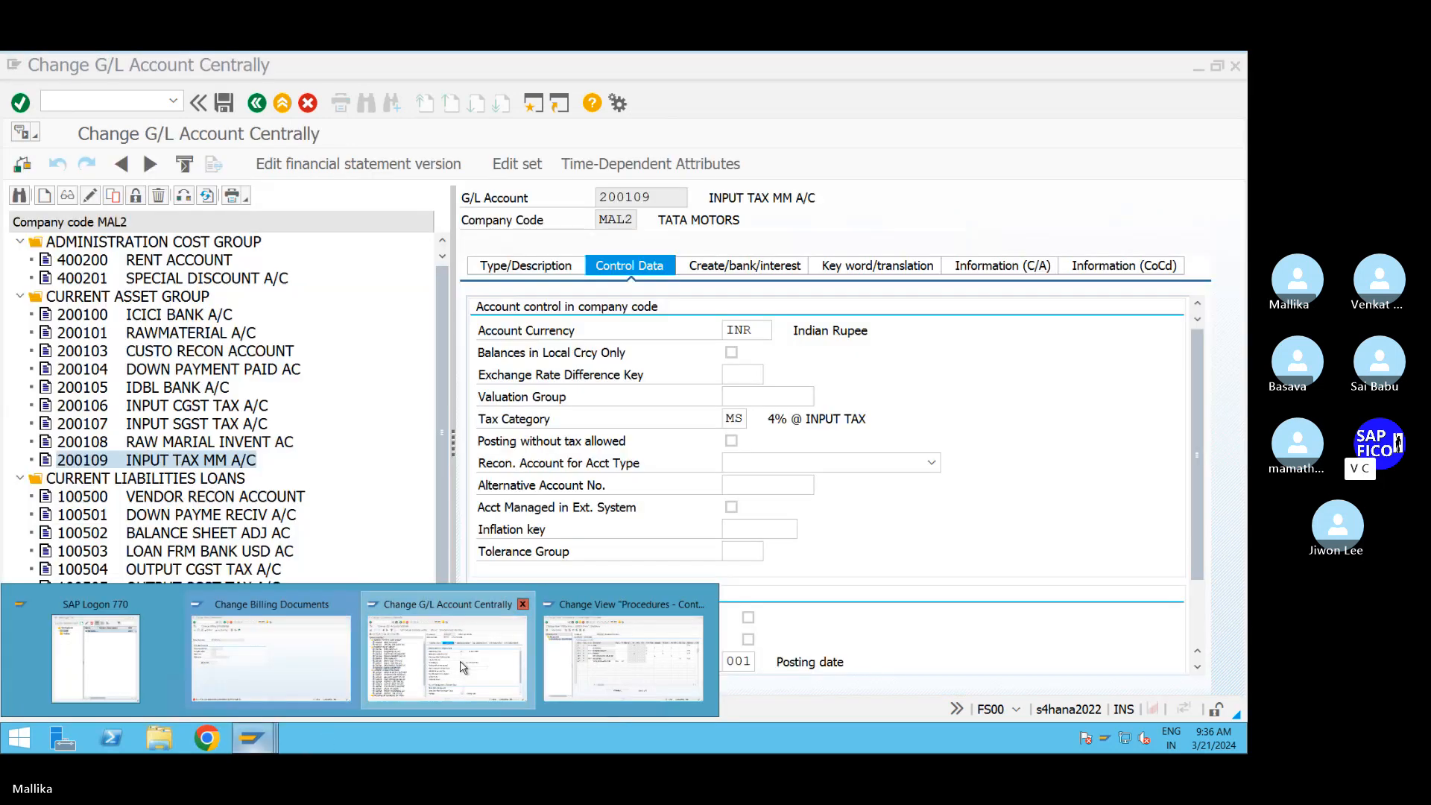
click(460, 665)
click(253, 739)
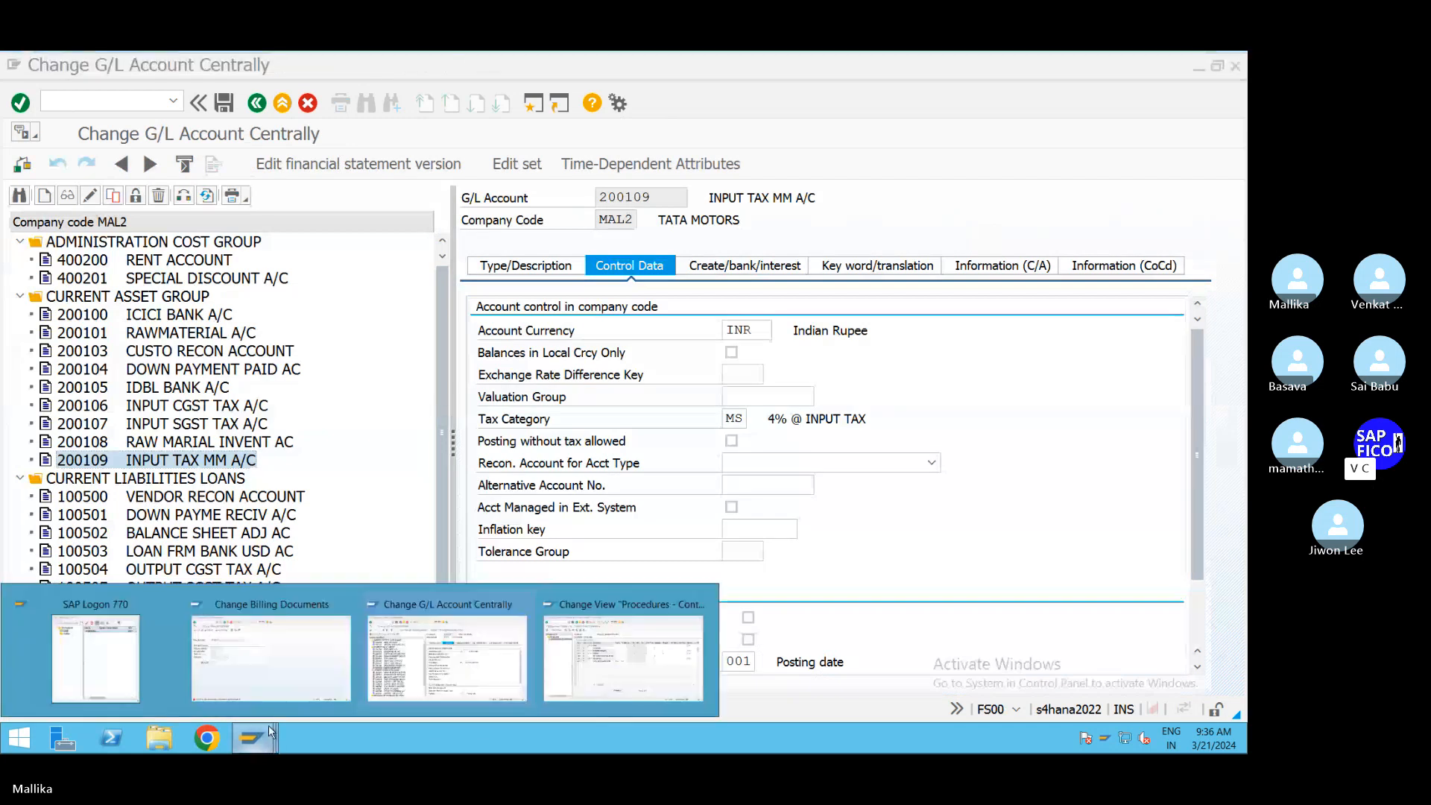
click(269, 684)
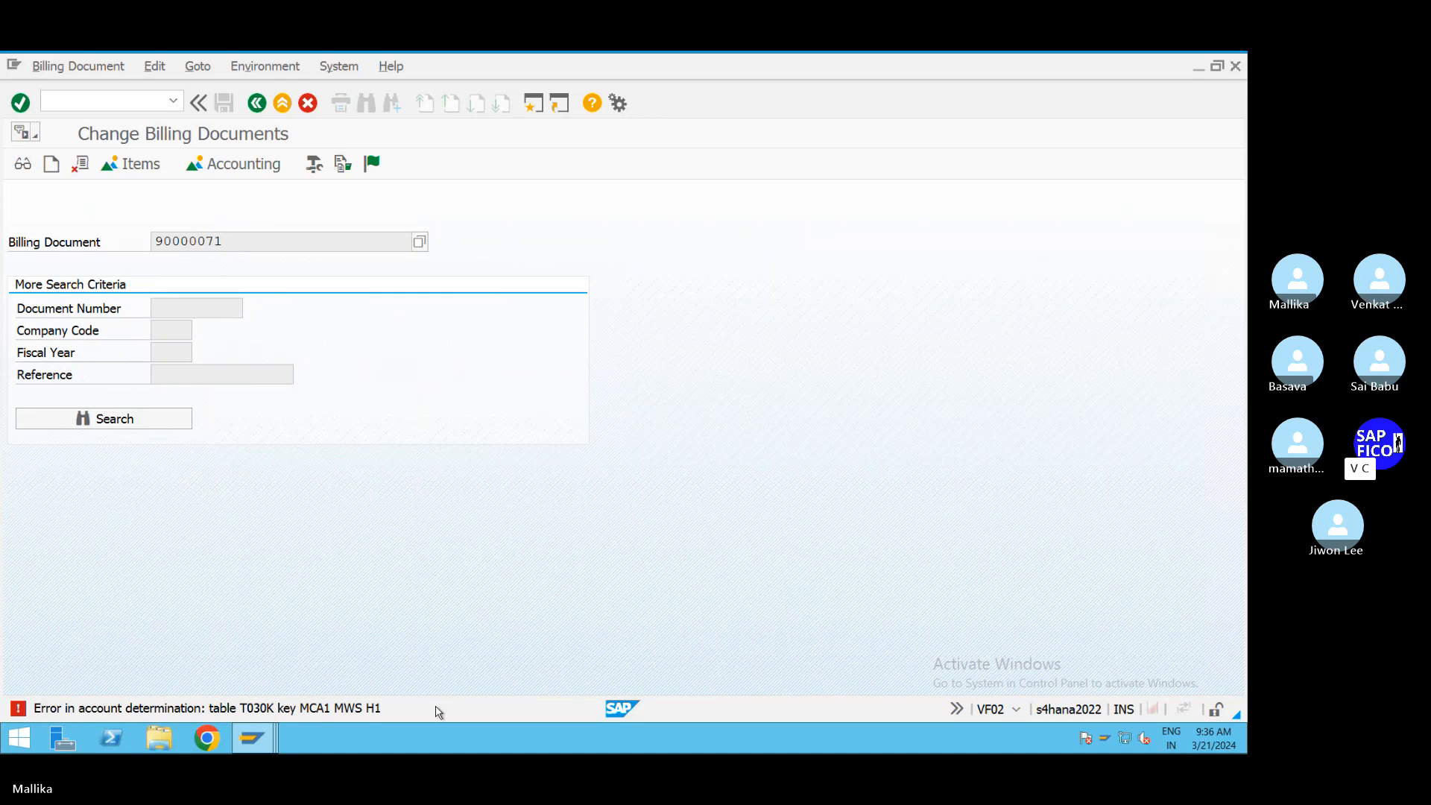
Step: Start transaction FTXP in the pricing procedure session and choose country IN
click(254, 737)
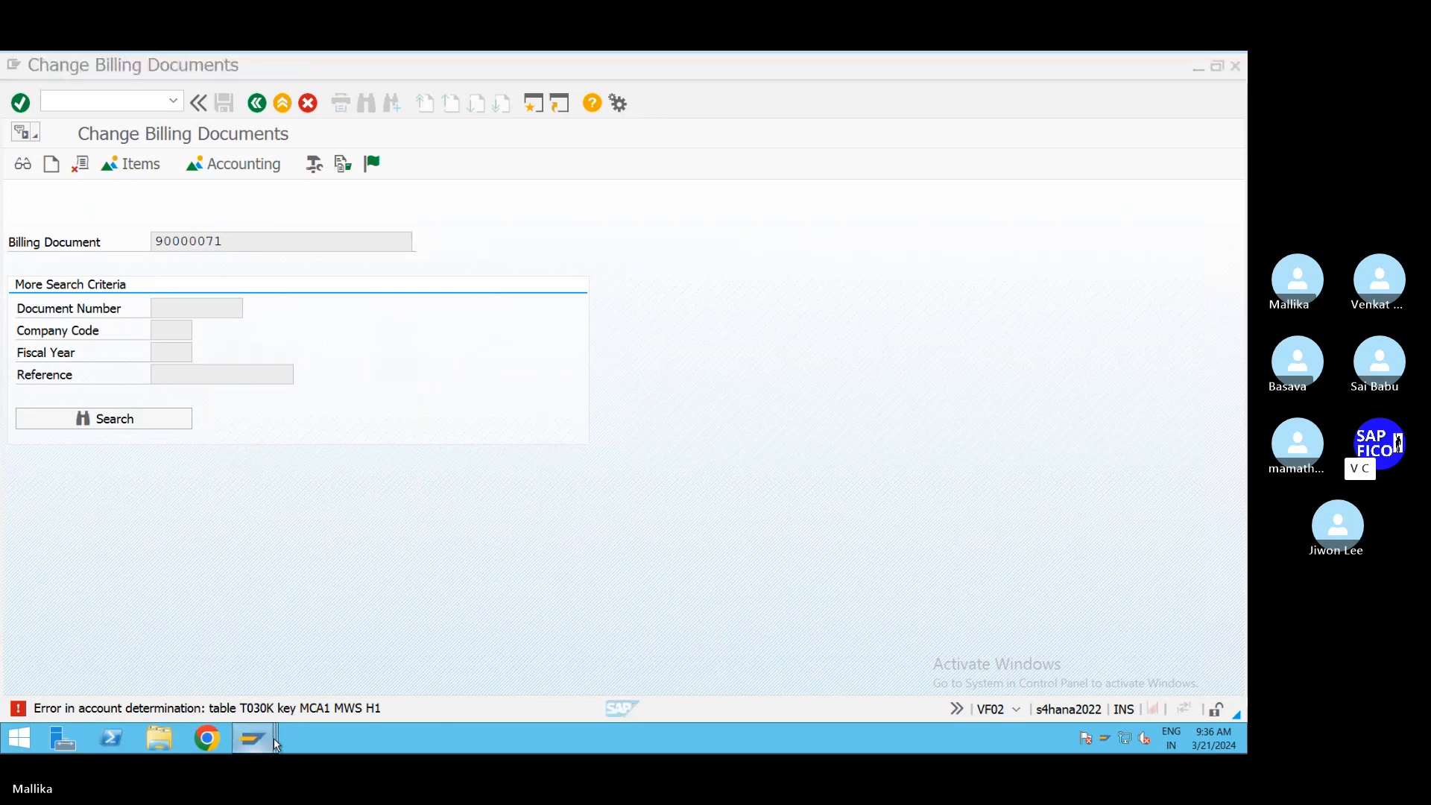
click(651, 671)
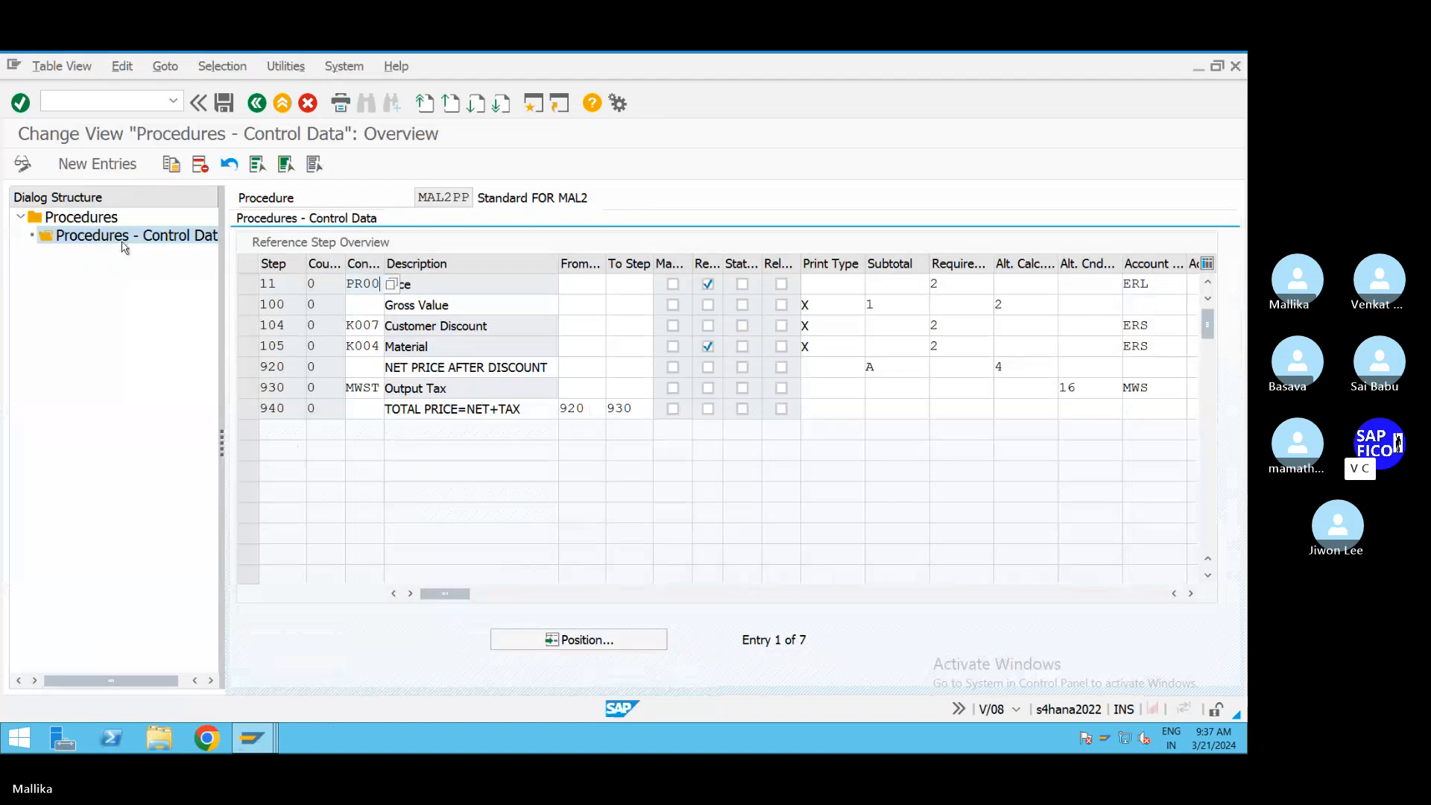
click(88, 98)
text(/)
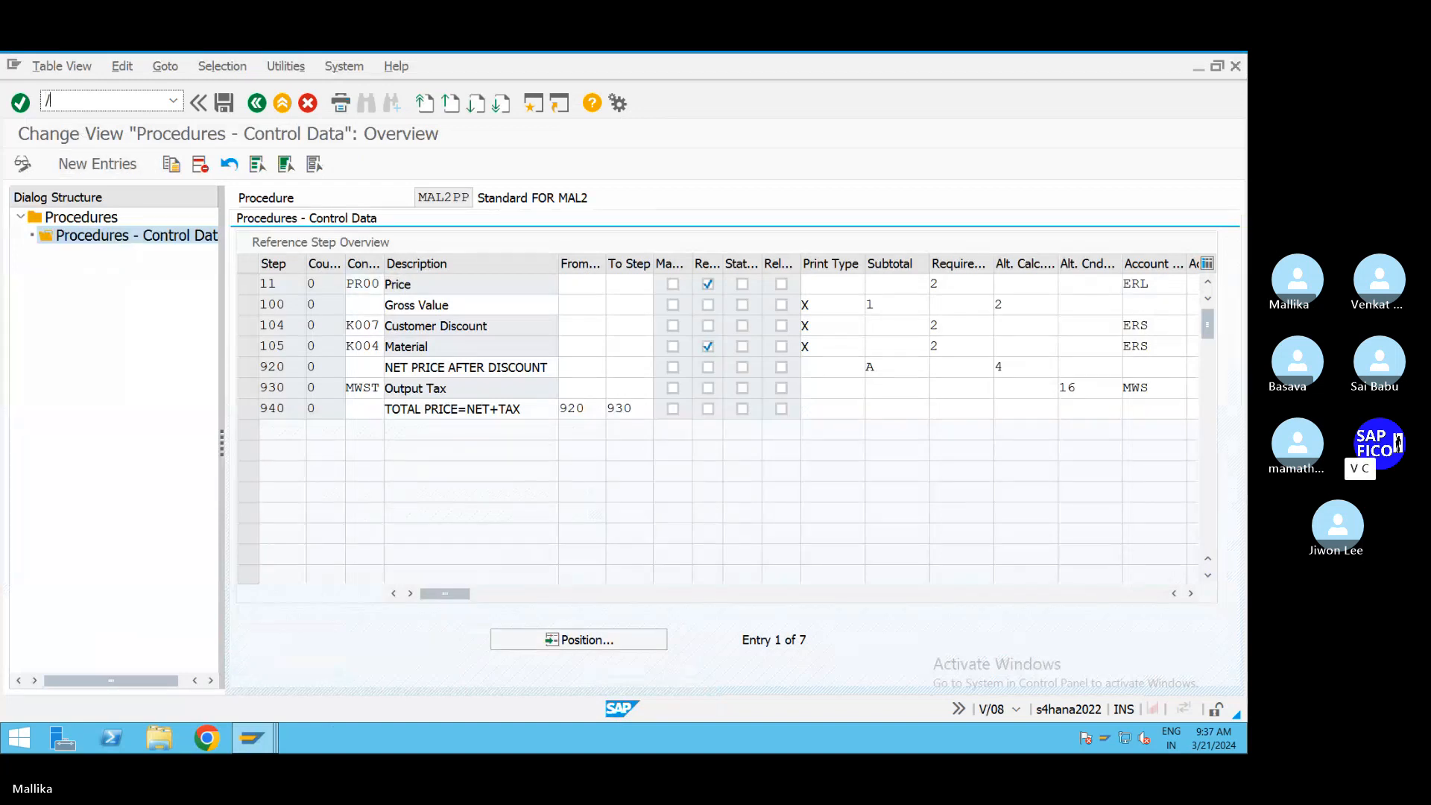
text(NFTXP)
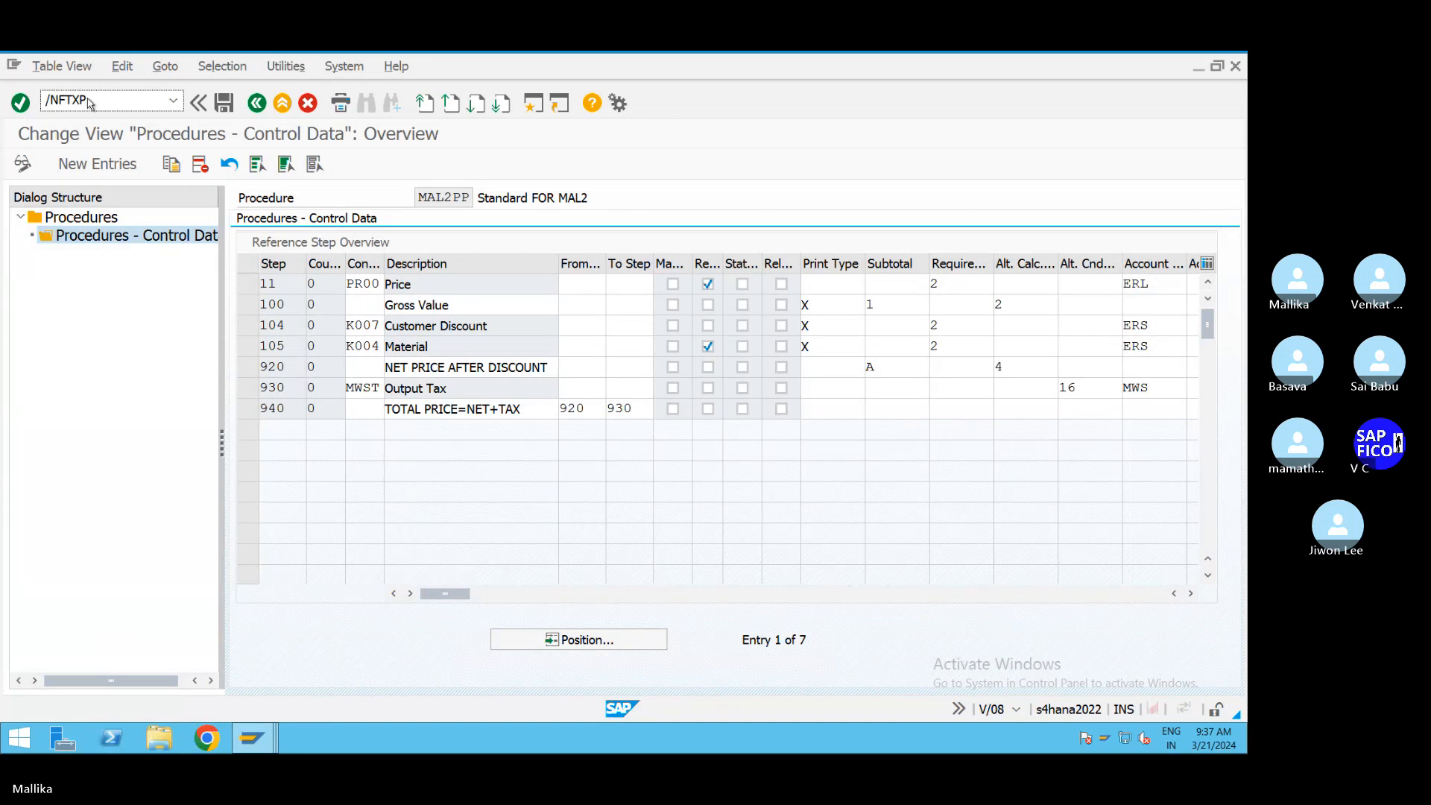
key(Return)
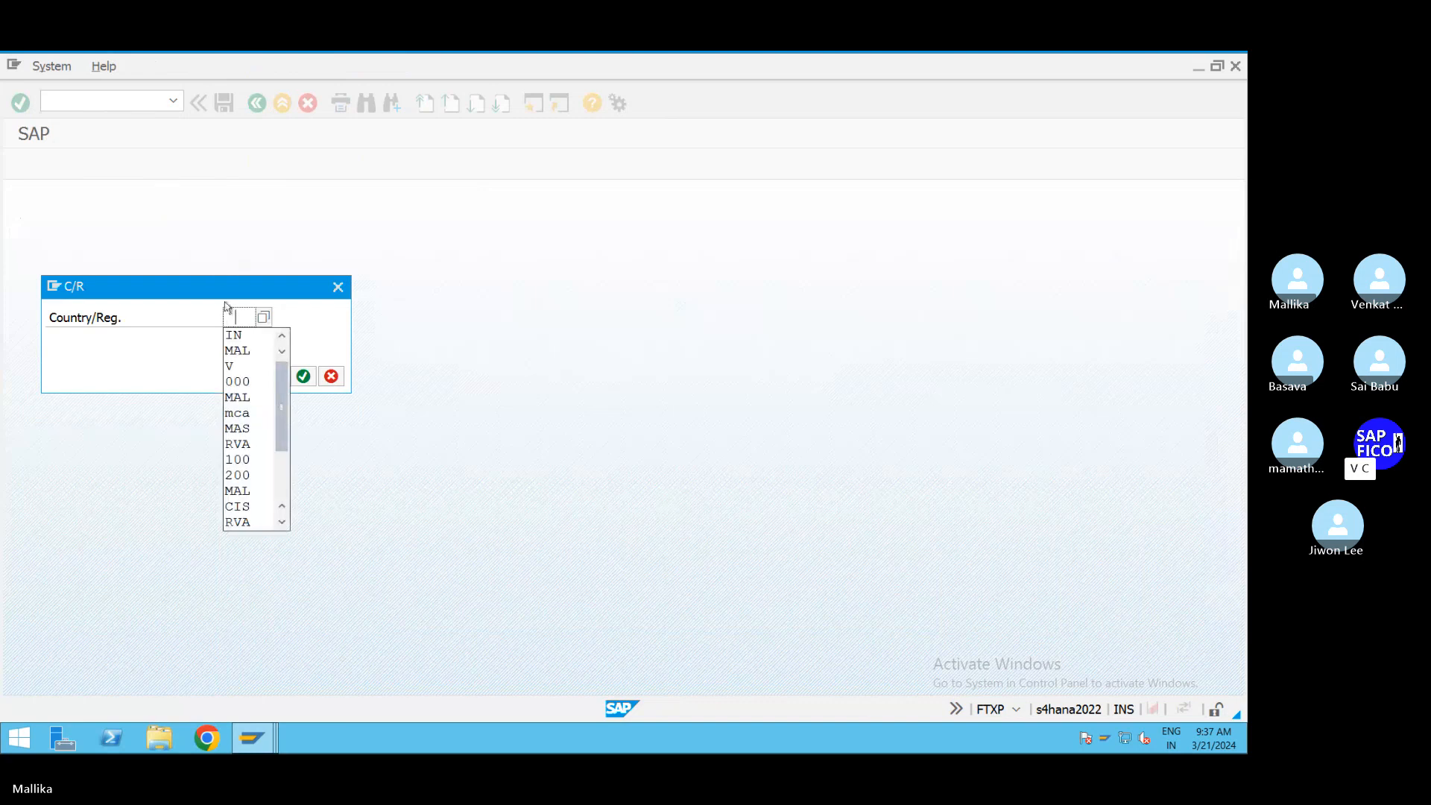
click(246, 335)
click(302, 375)
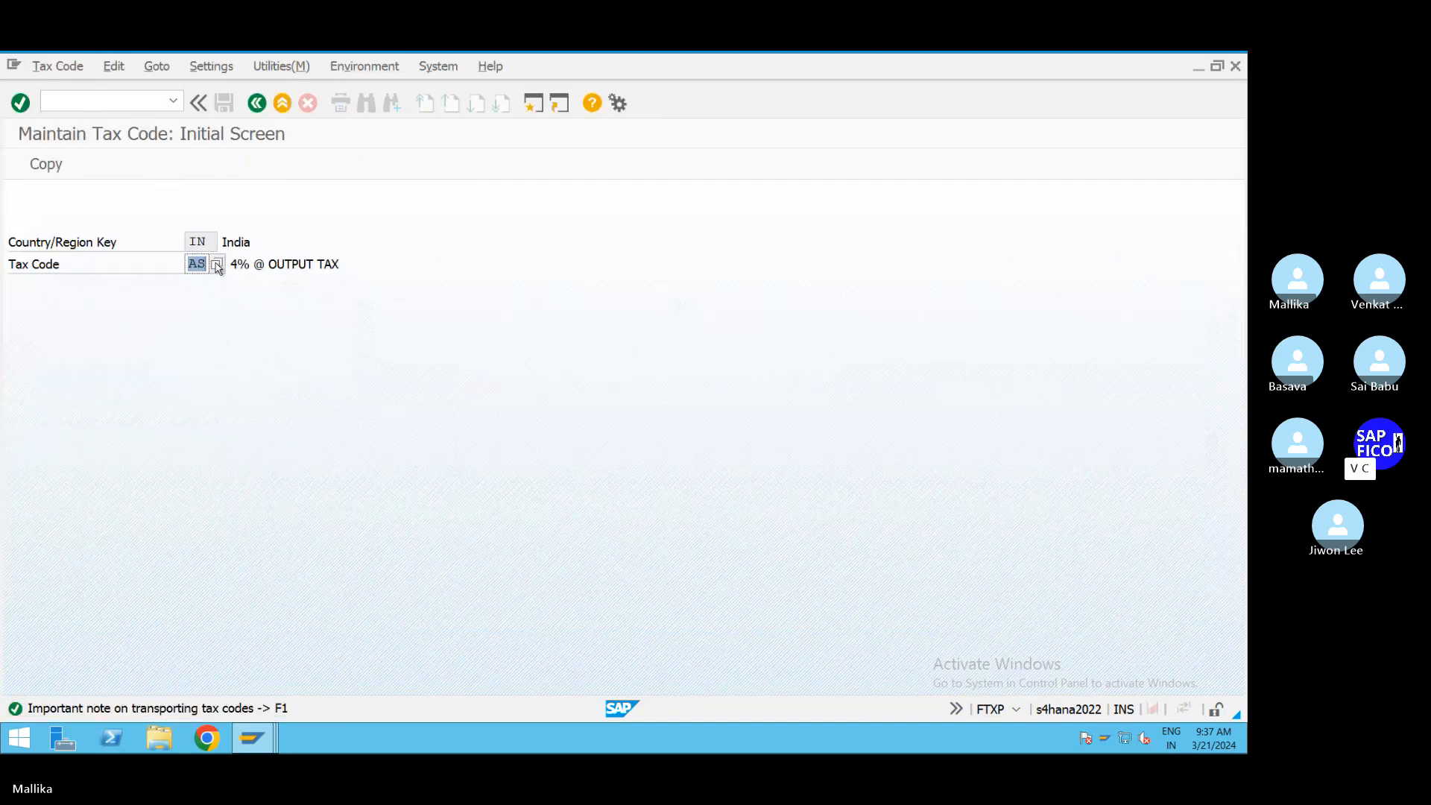
Step: Create tax code H1 for India with the description 4% @ OUTPUT TAX and tax type A (Output tax)
key(BackSpace)
text(H1)
key(Return)
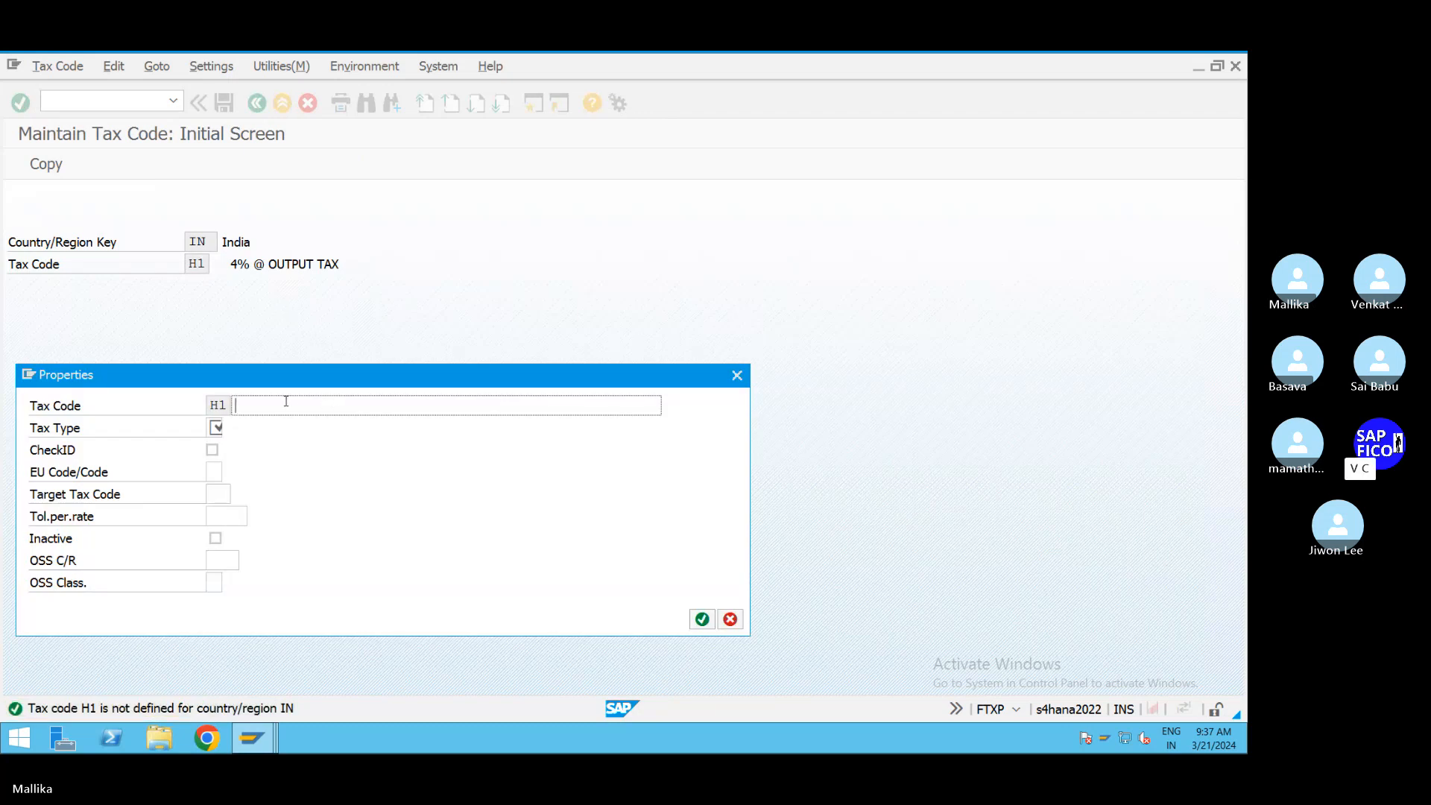
click(313, 403)
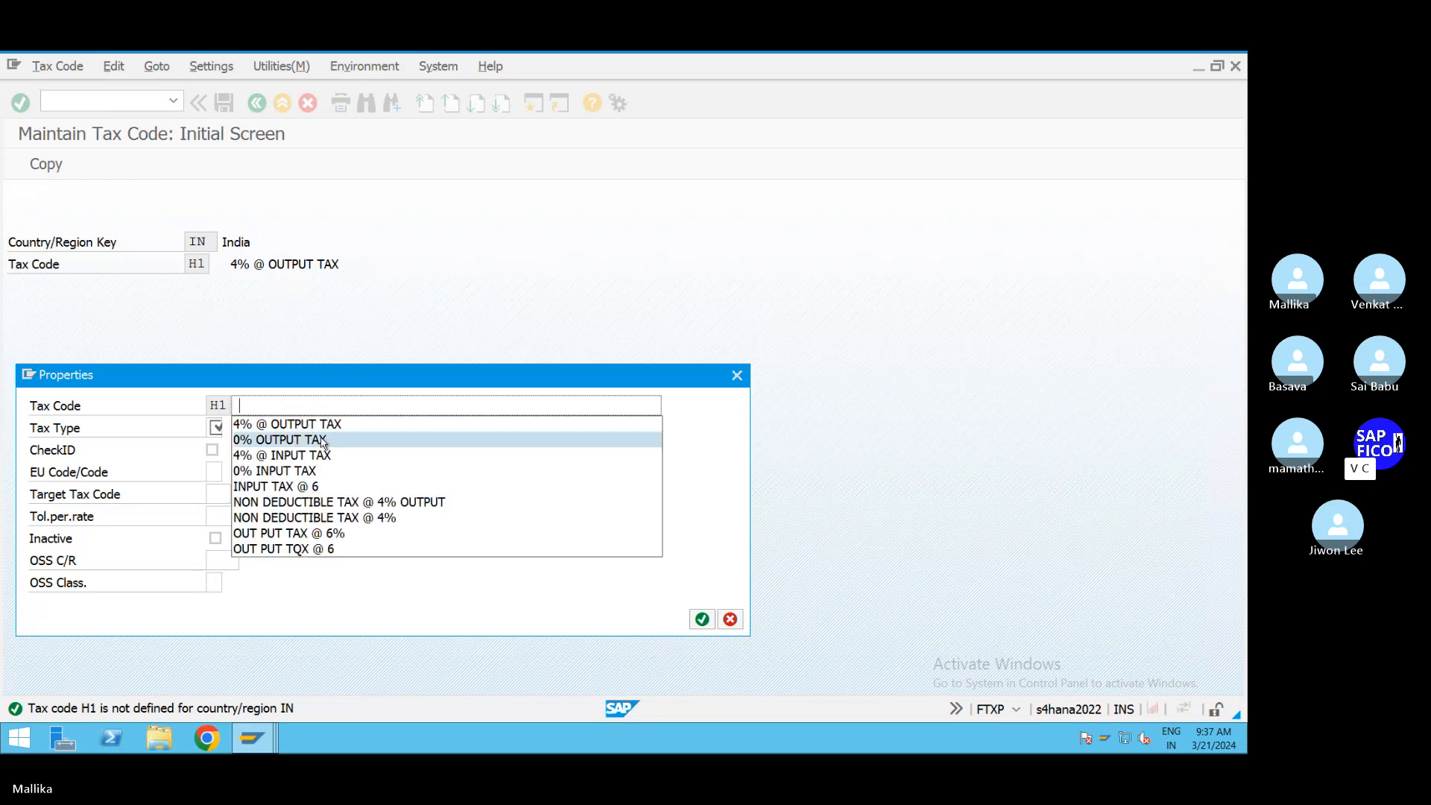
click(326, 424)
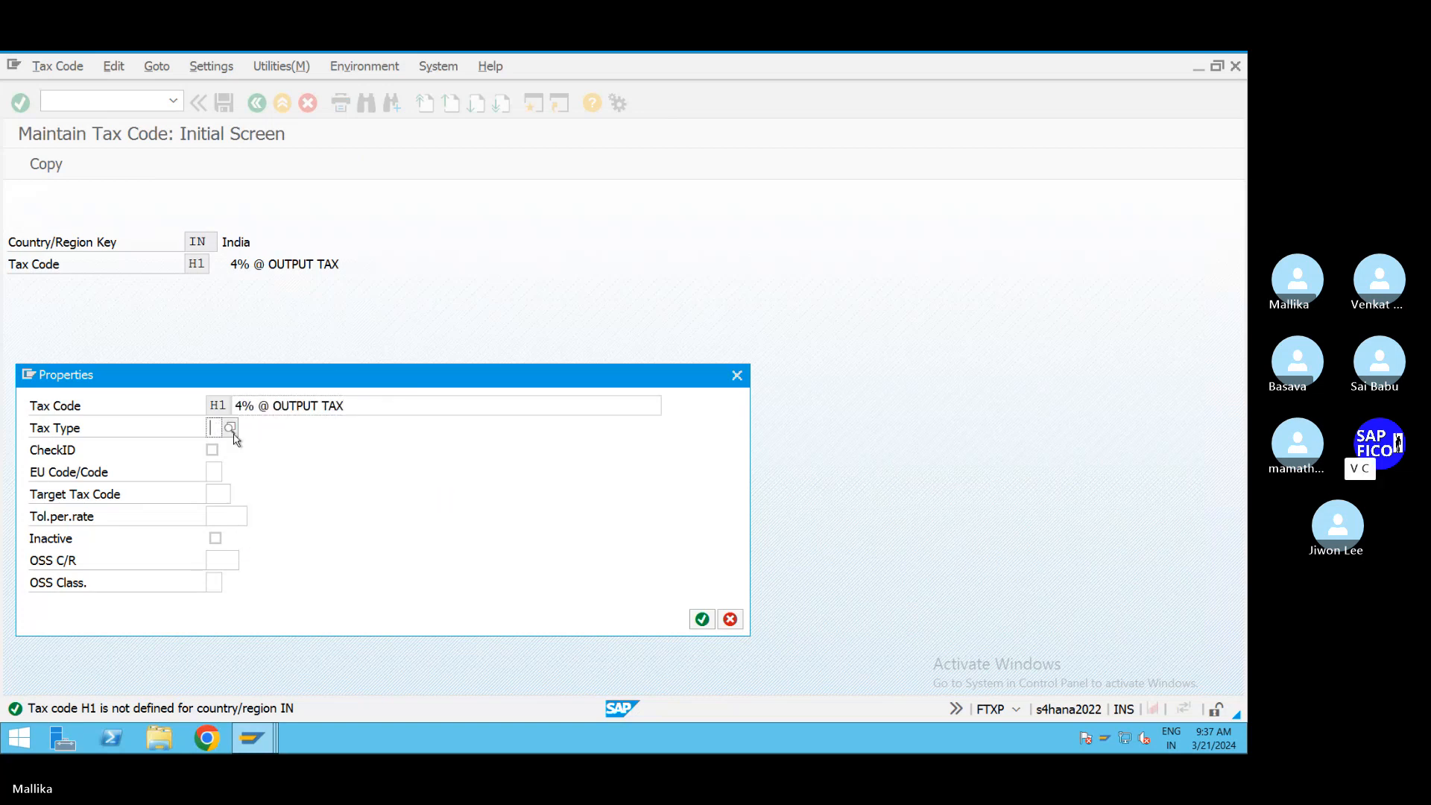
click(230, 429)
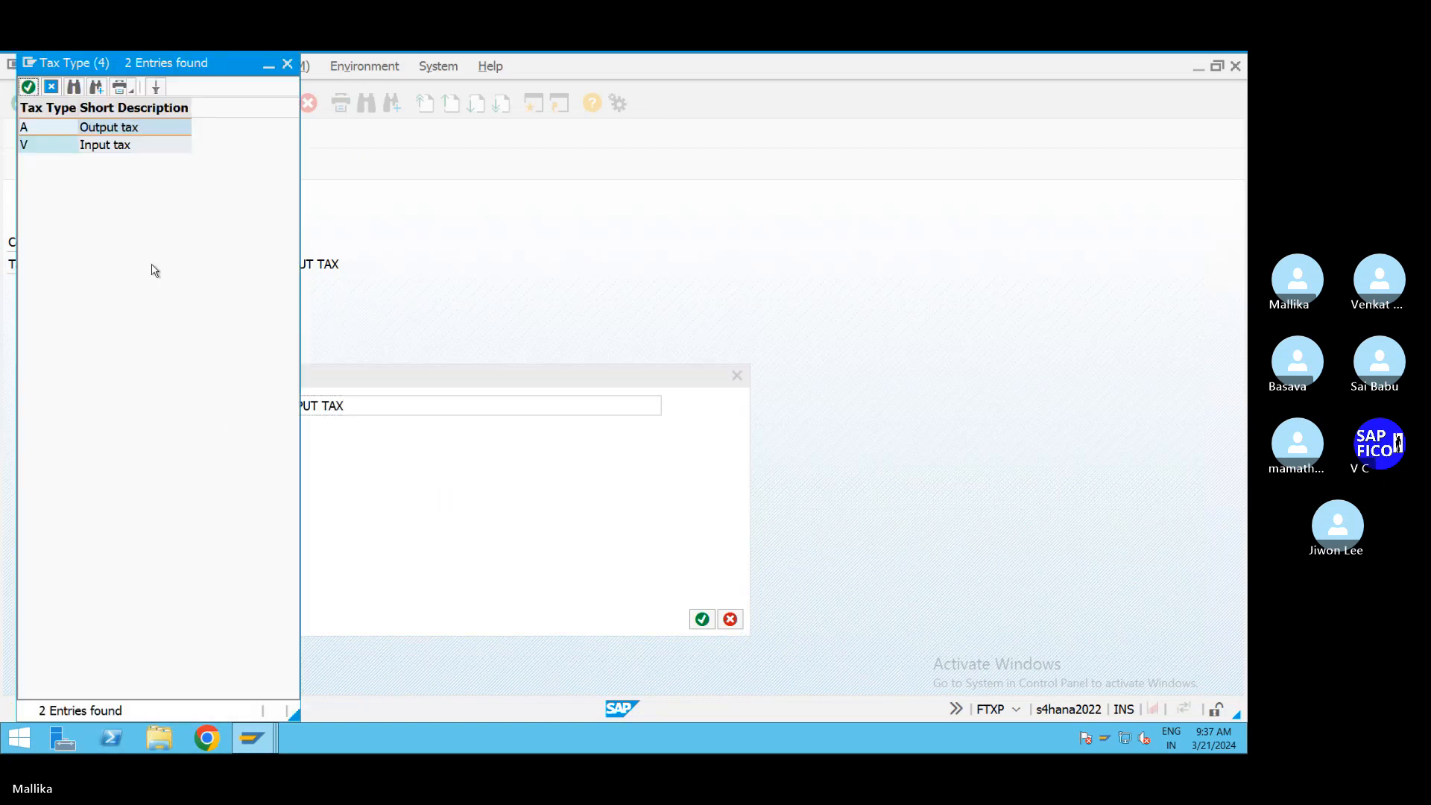
double_click(147, 131)
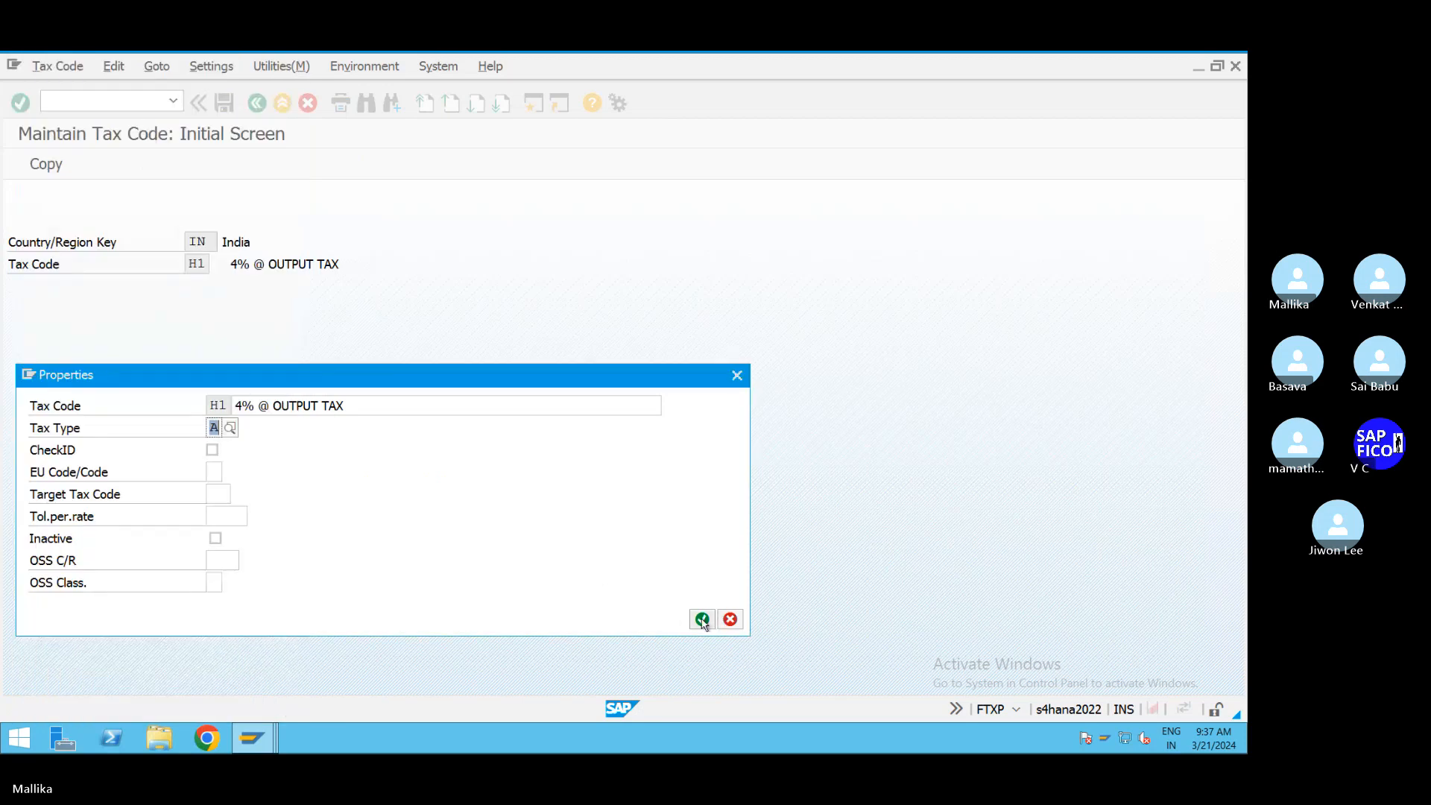
click(702, 619)
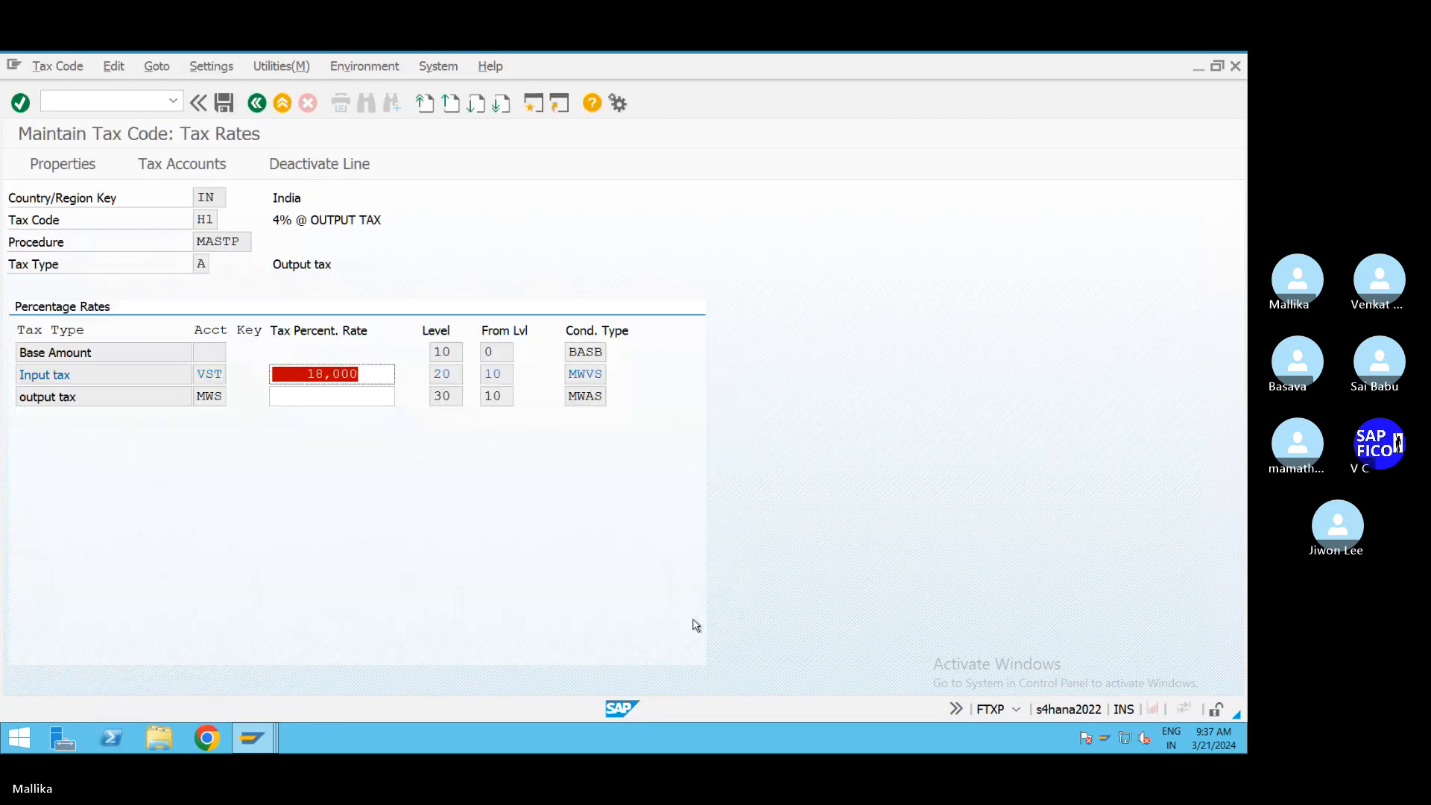
Step: Enter a 4 percent rate for output tax (MWS) in tax code H1 and save the tax code
drag(292, 374, 336, 384)
click(366, 373)
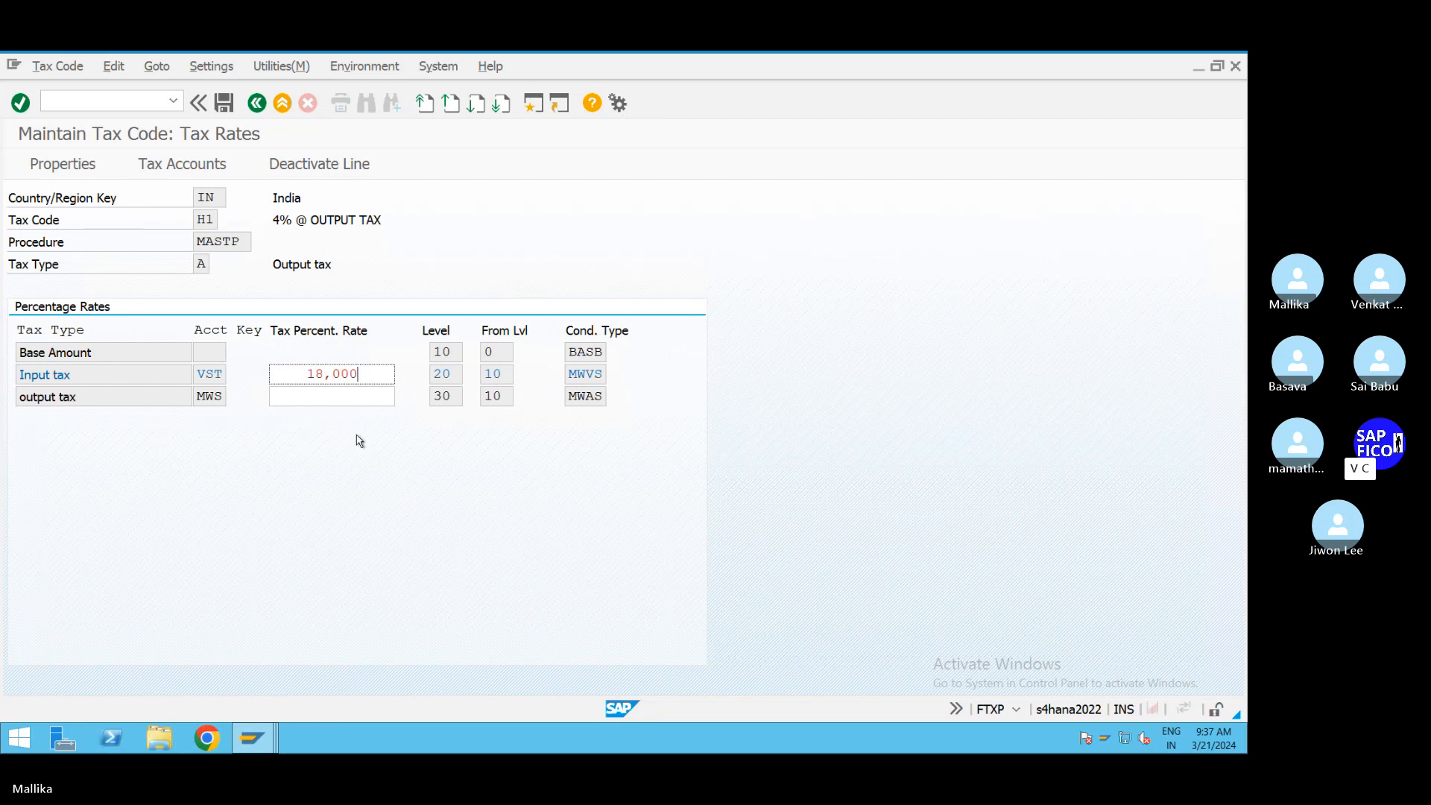
click(1085, 62)
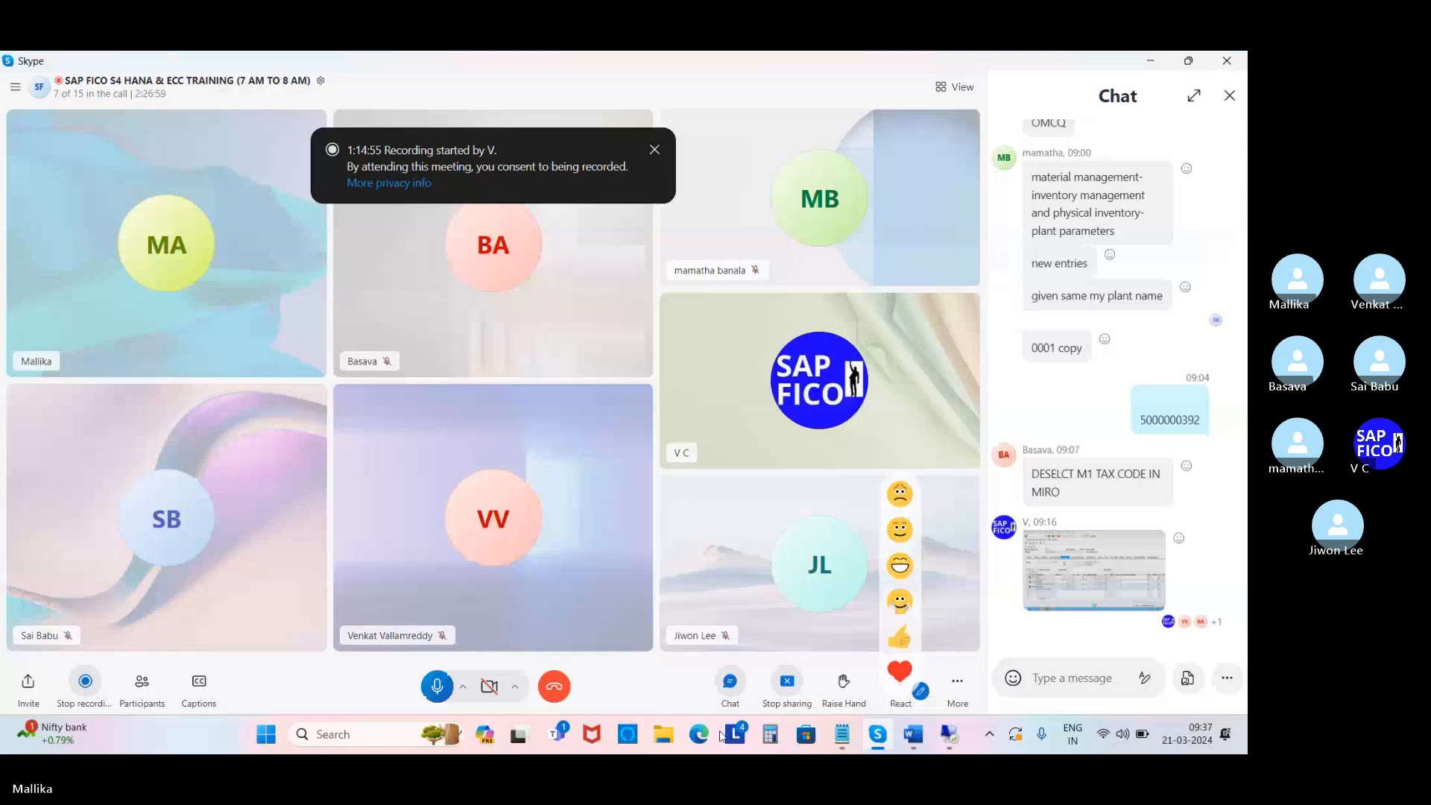
click(949, 734)
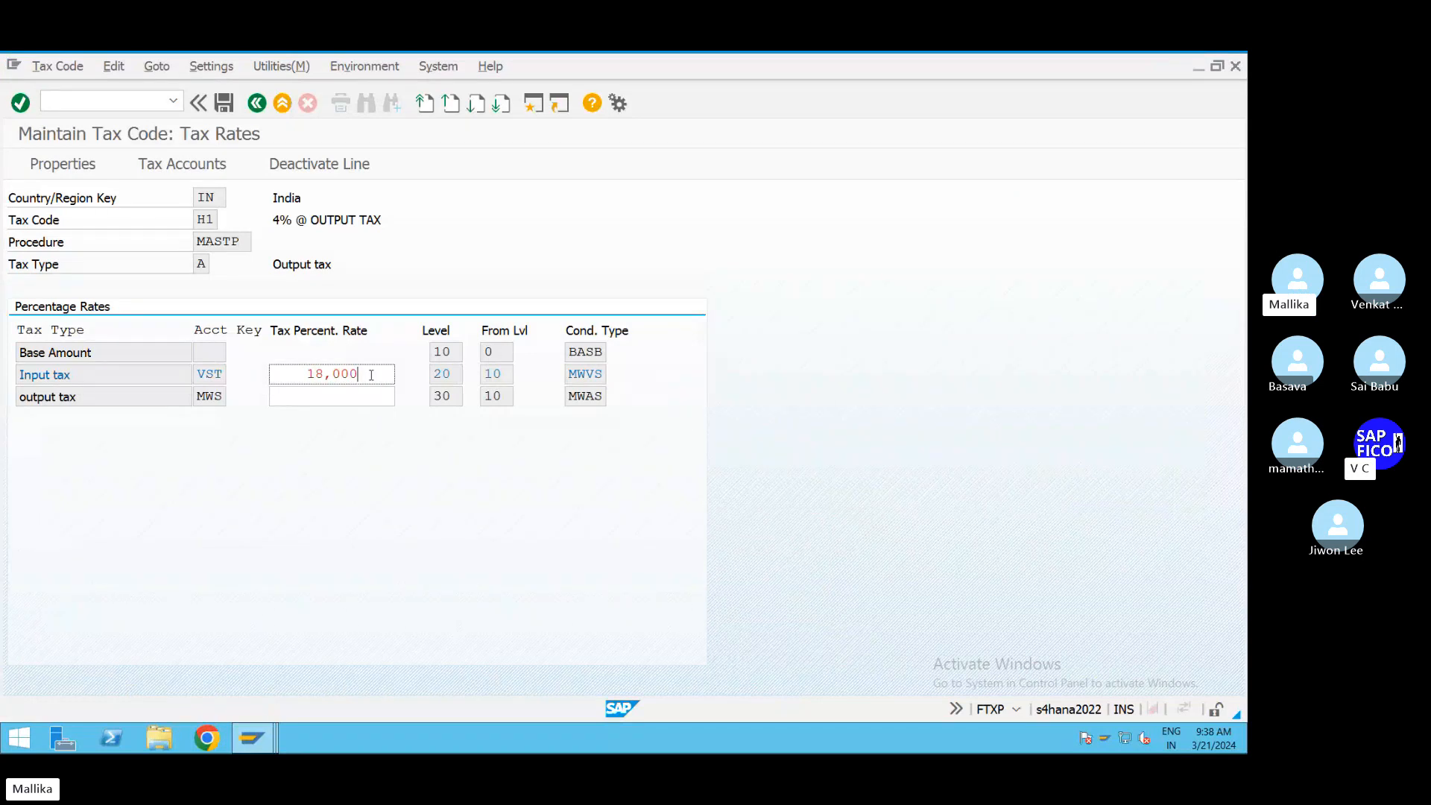
drag(373, 375, 299, 376)
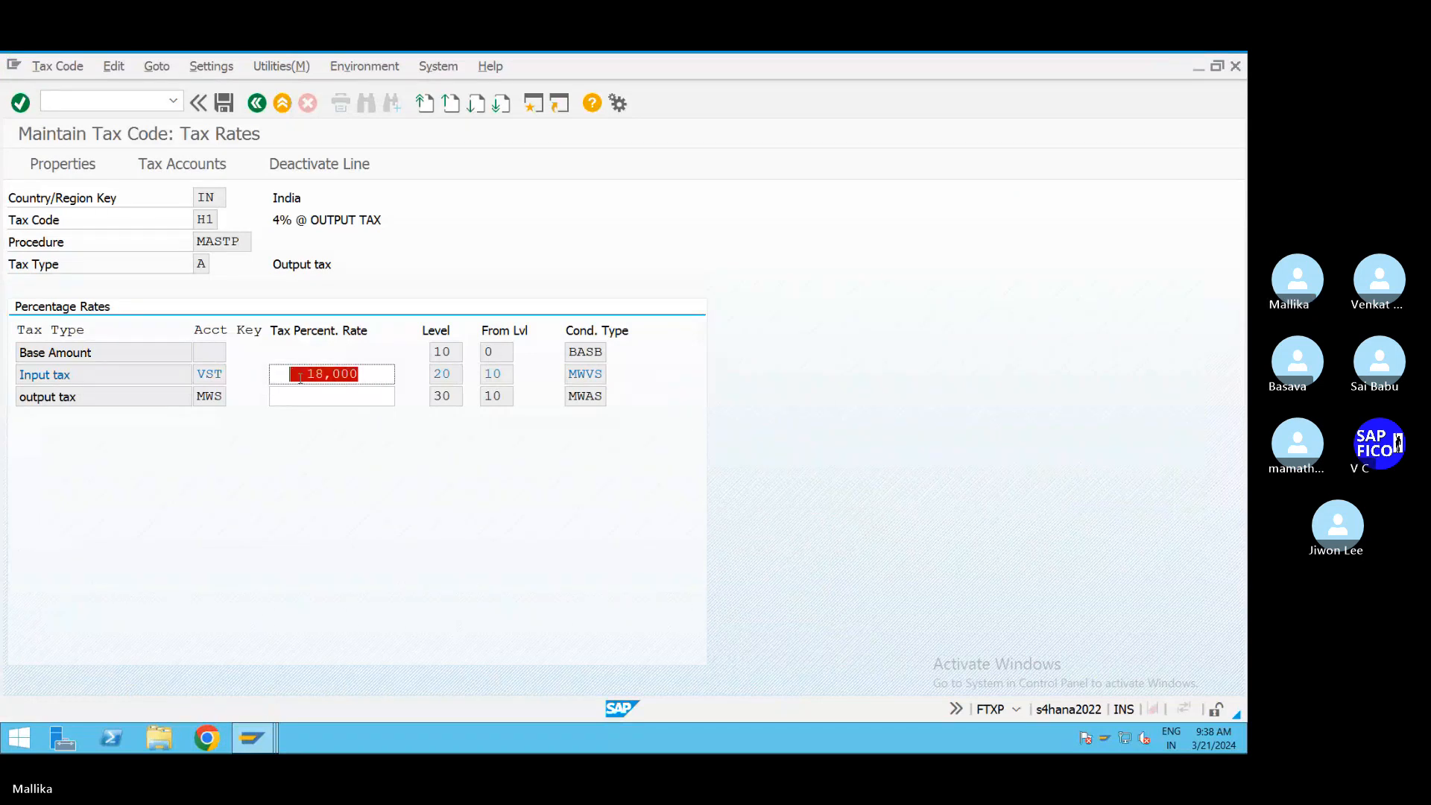
click(339, 392)
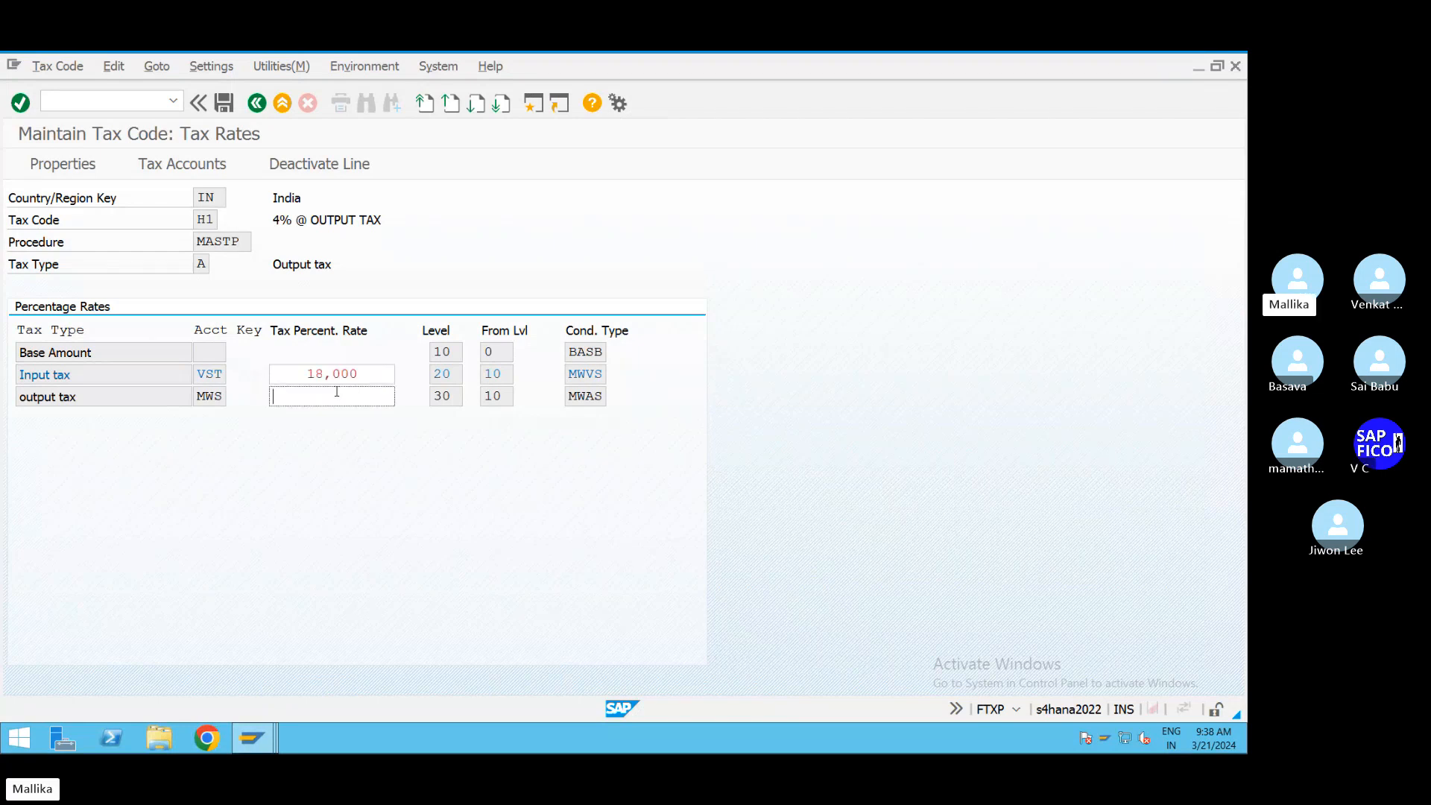
text(4)
key(Return)
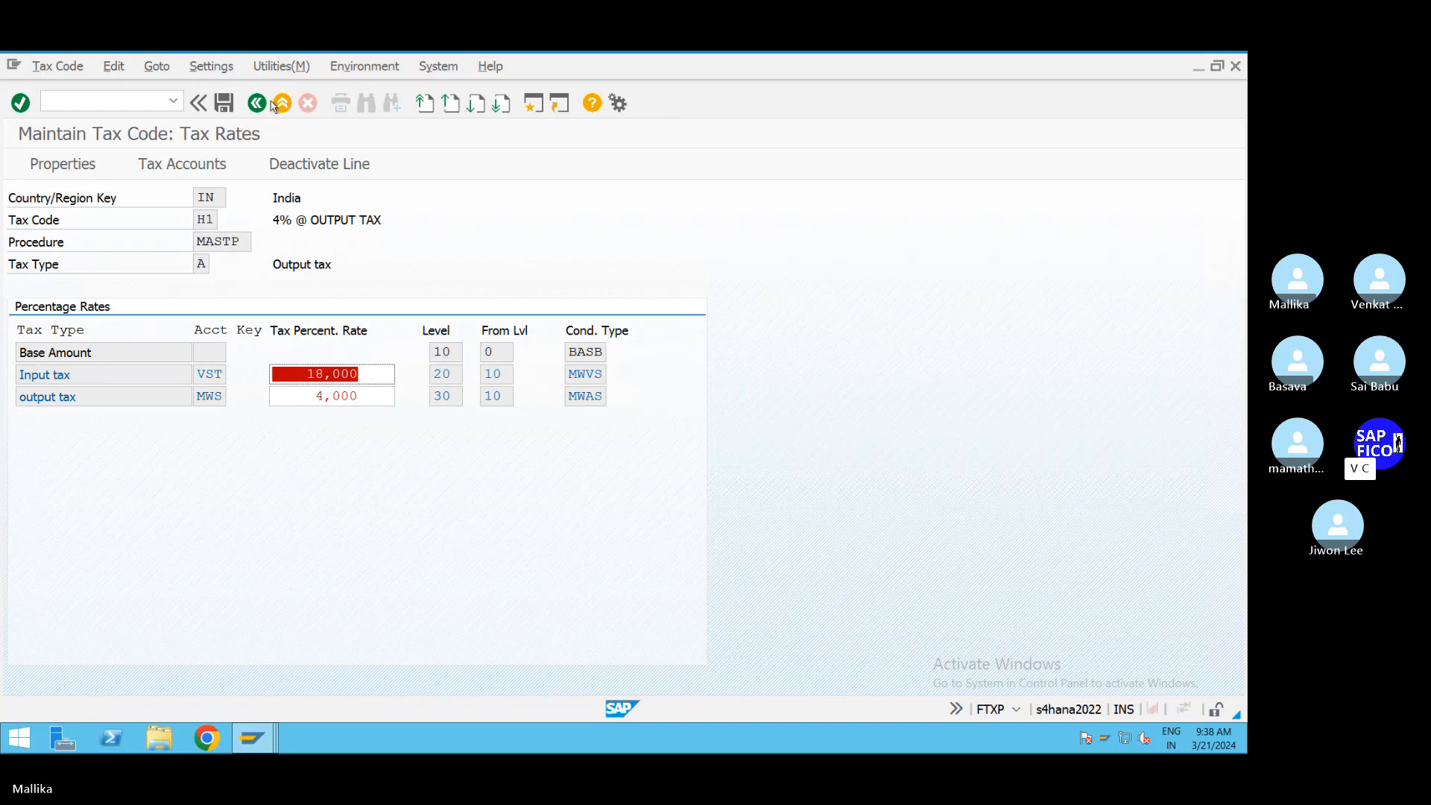
click(224, 103)
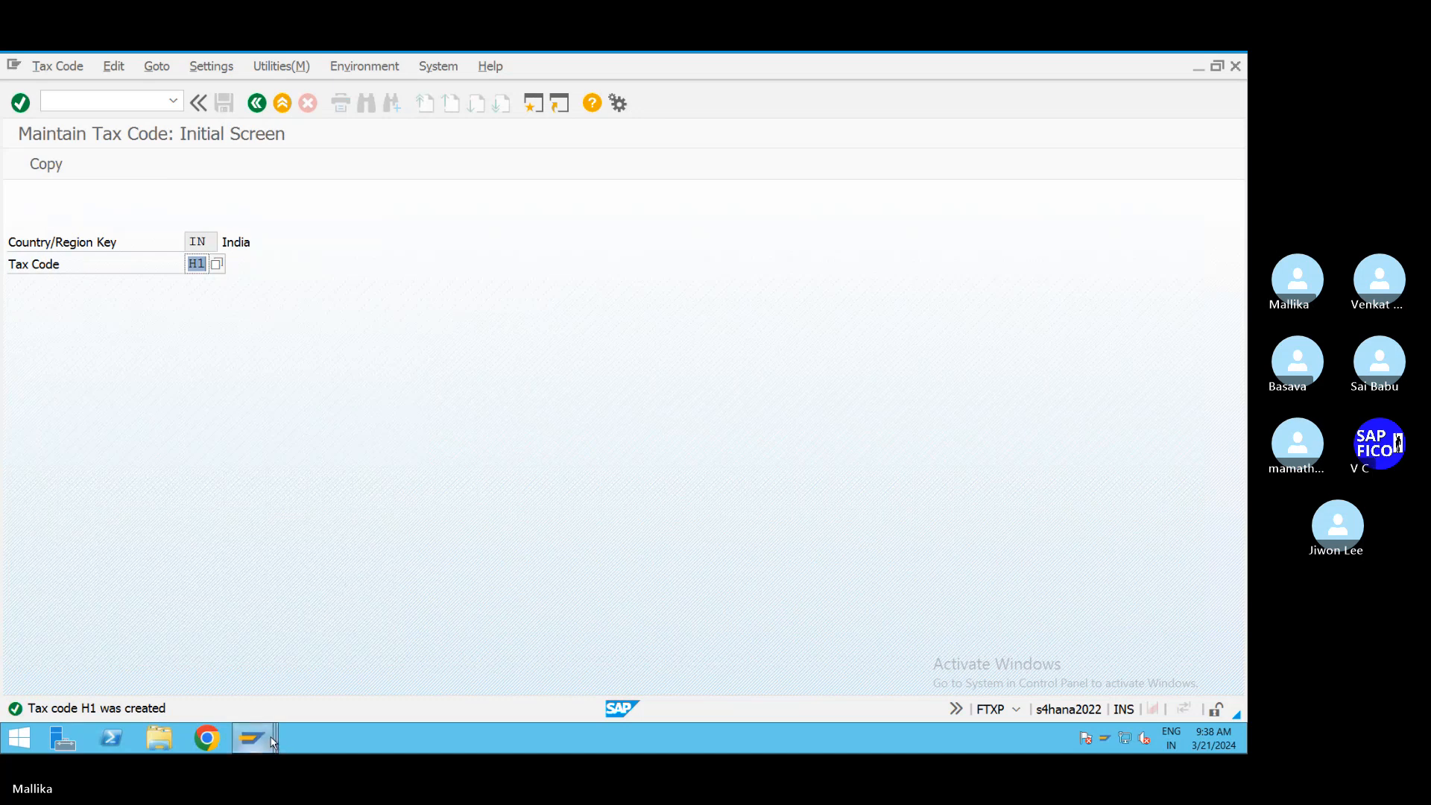
Step: Return to the billing document session, restart transaction VF02 and try to release the proposed document to accounting
mouse_move(274, 743)
click(293, 665)
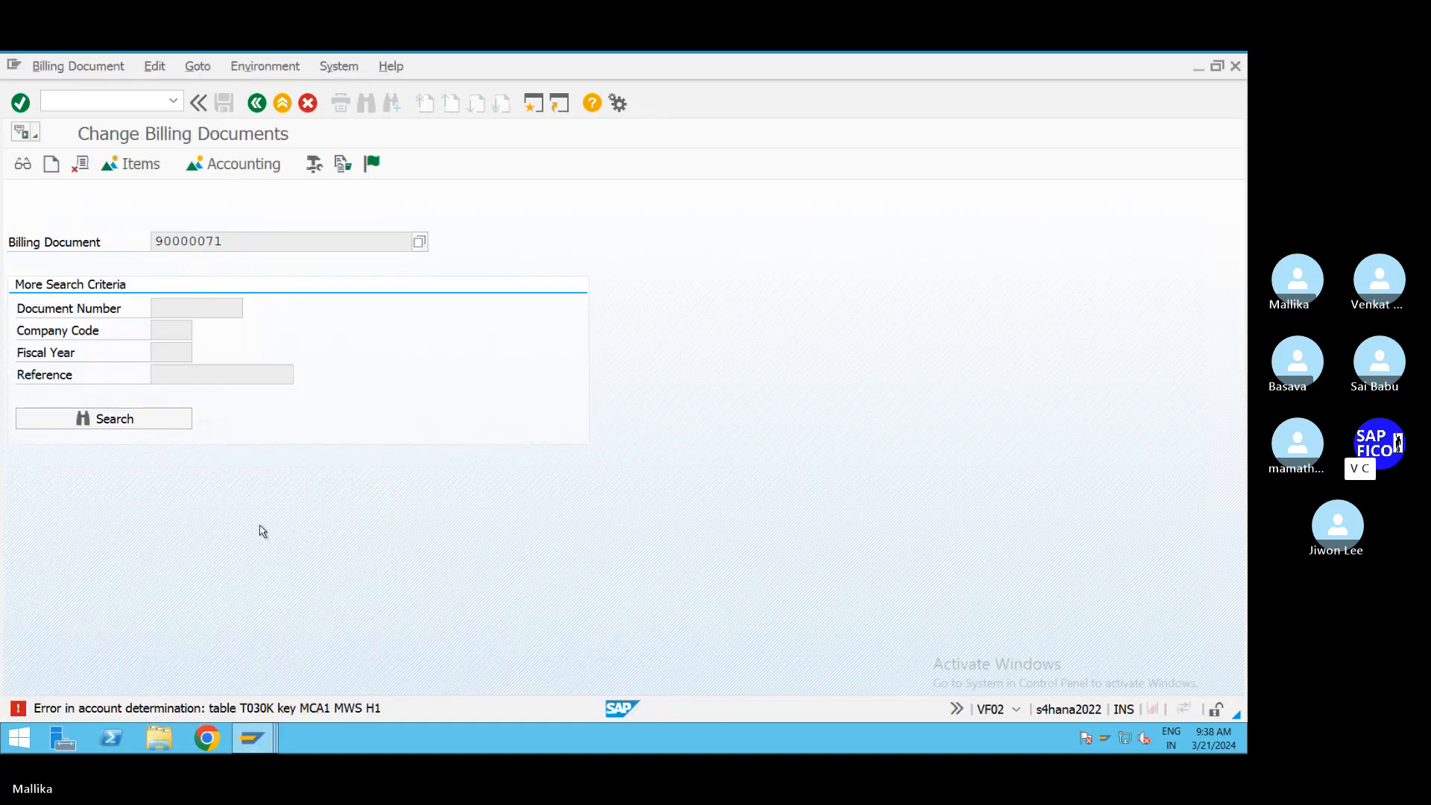
click(173, 102)
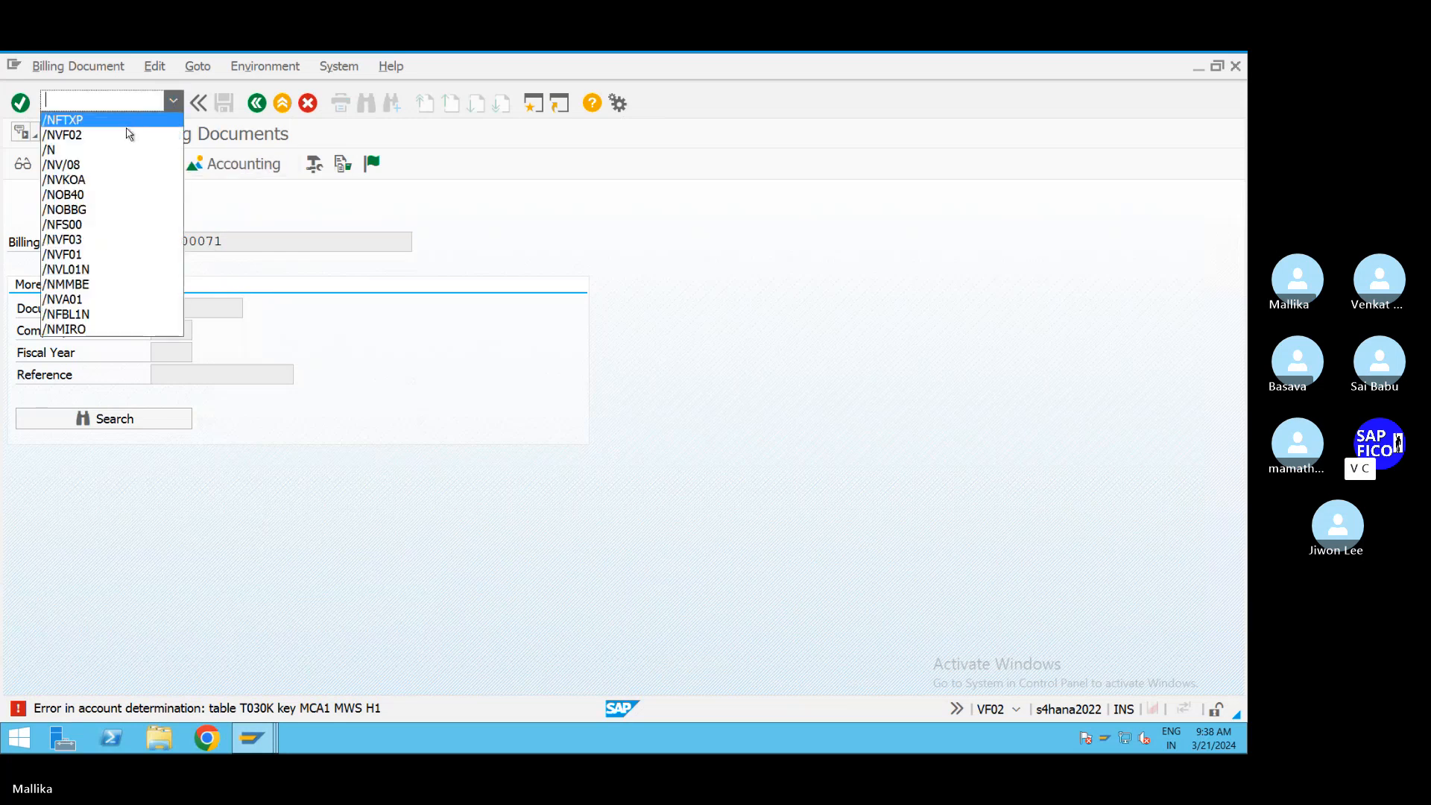
click(129, 134)
key(Return)
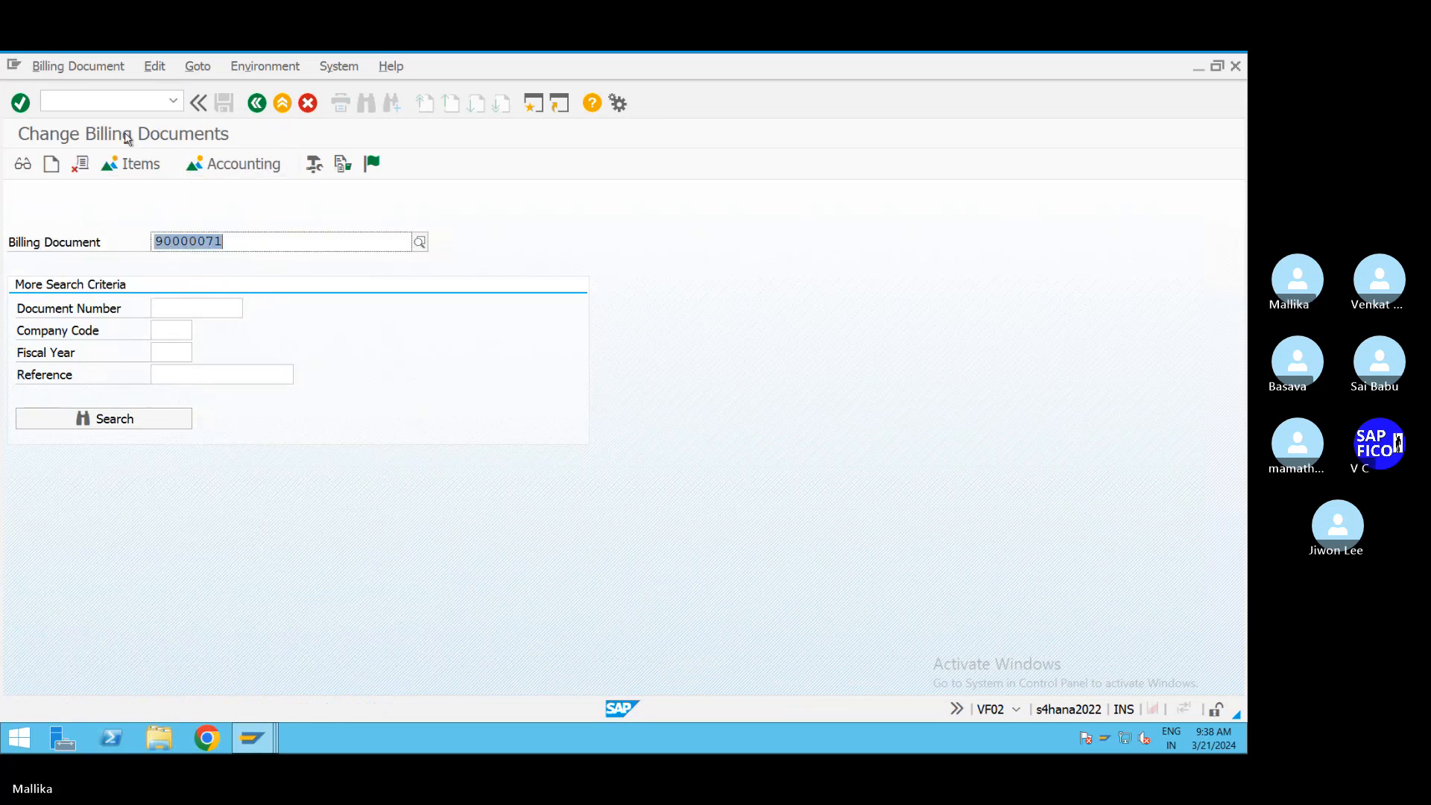
click(372, 166)
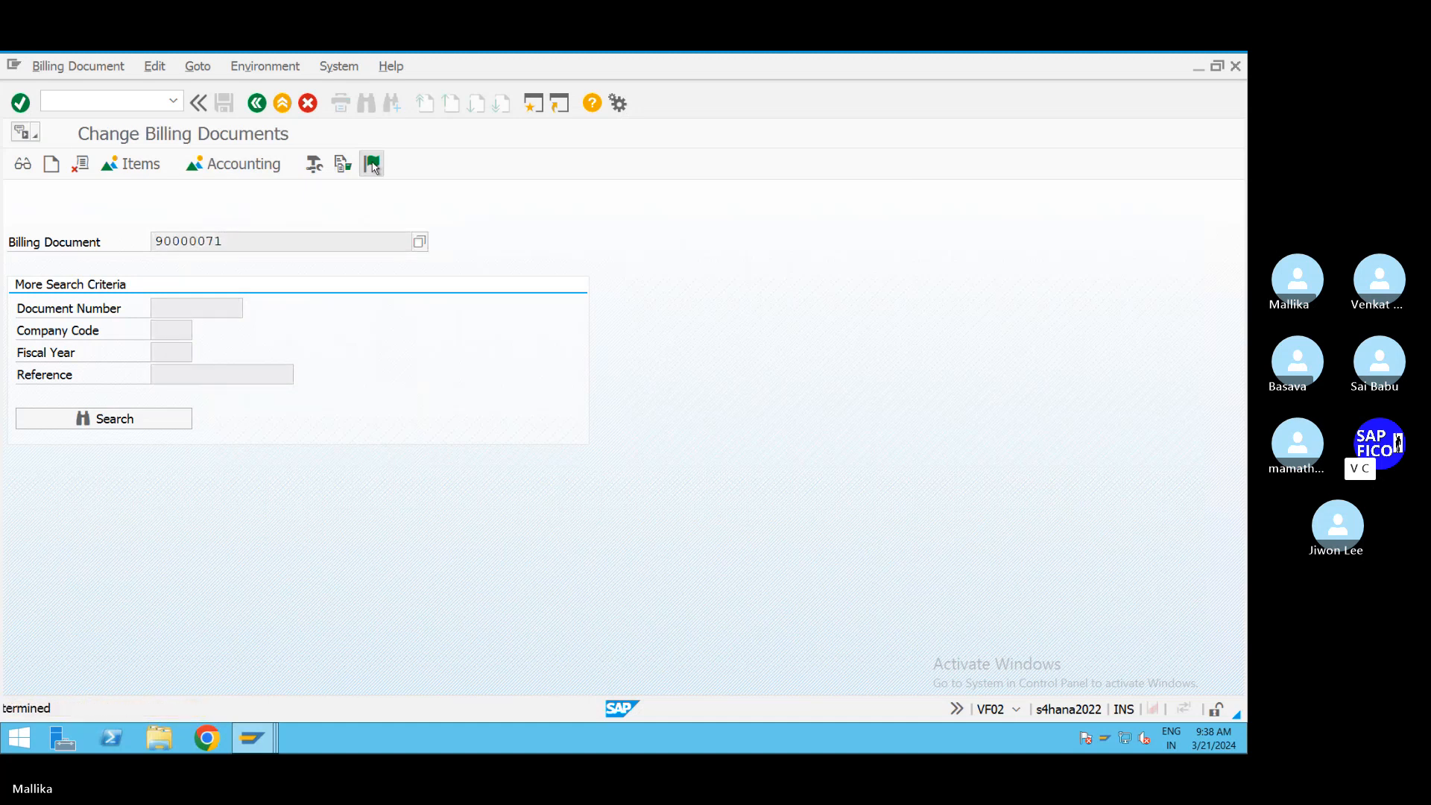
click(371, 166)
click(371, 165)
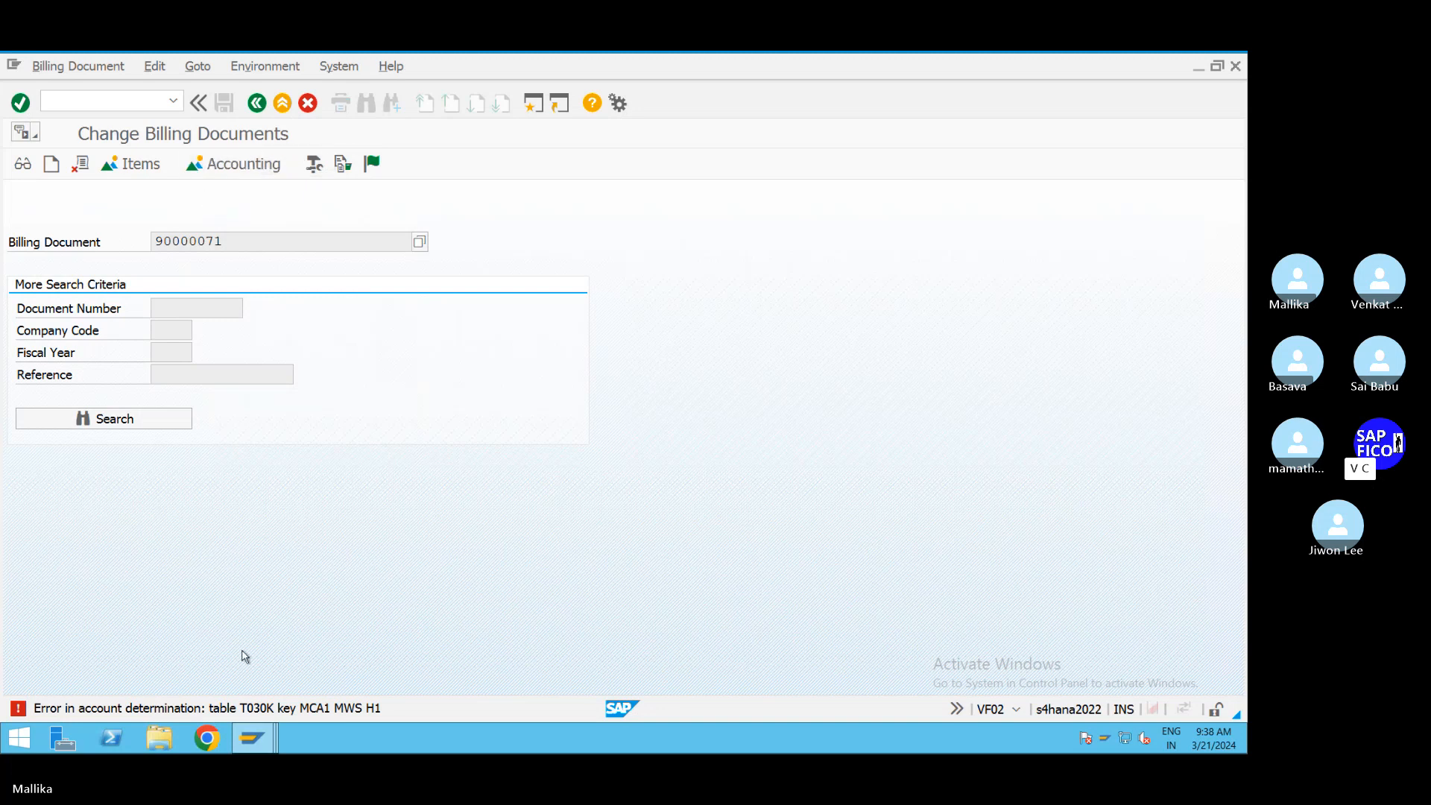
Step: In the FTXP session, assign the OUTPUT TAX SD A/C G/L account to MWS for tax code H1 in chart of accounts MCA1, and save
mouse_move(252, 738)
click(596, 656)
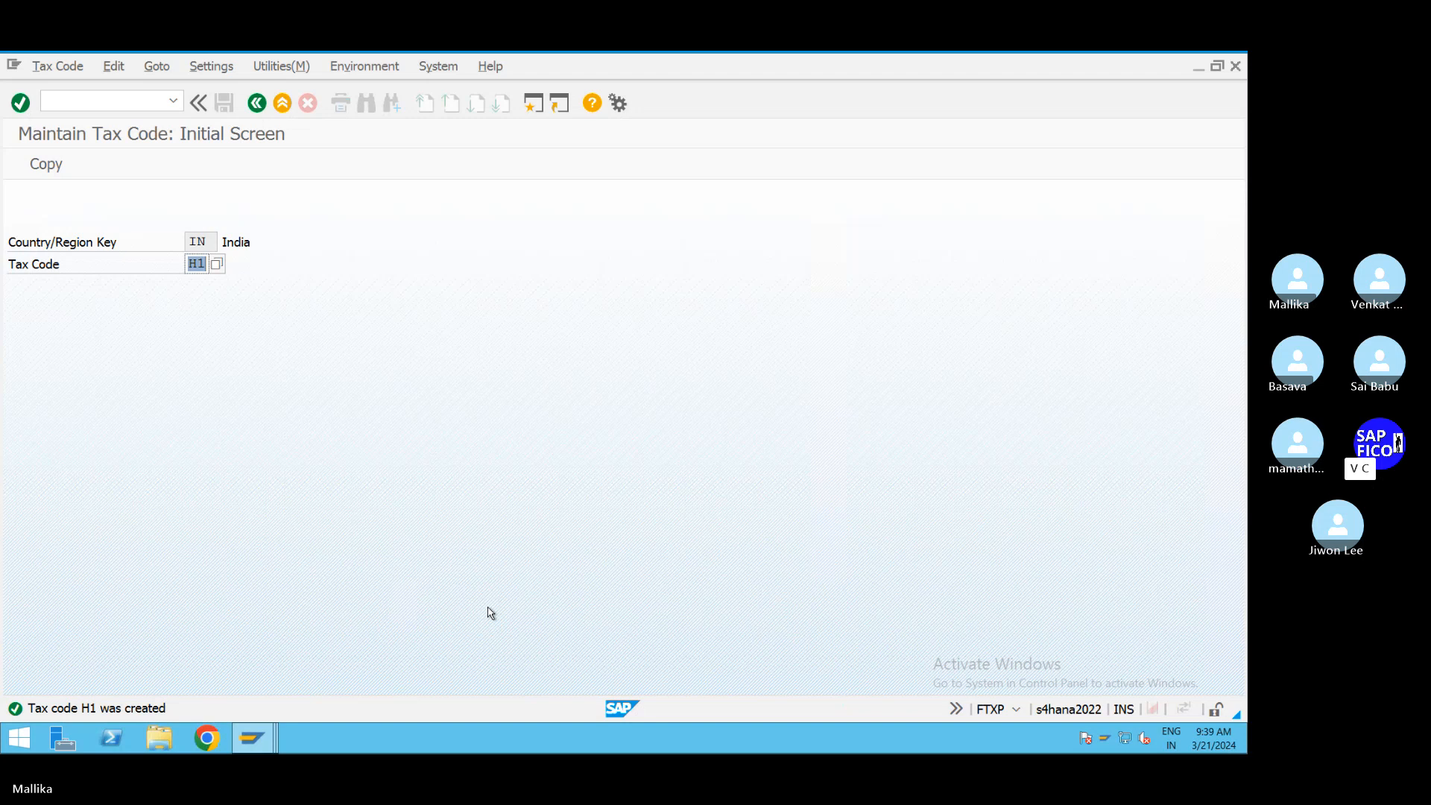
key(Return)
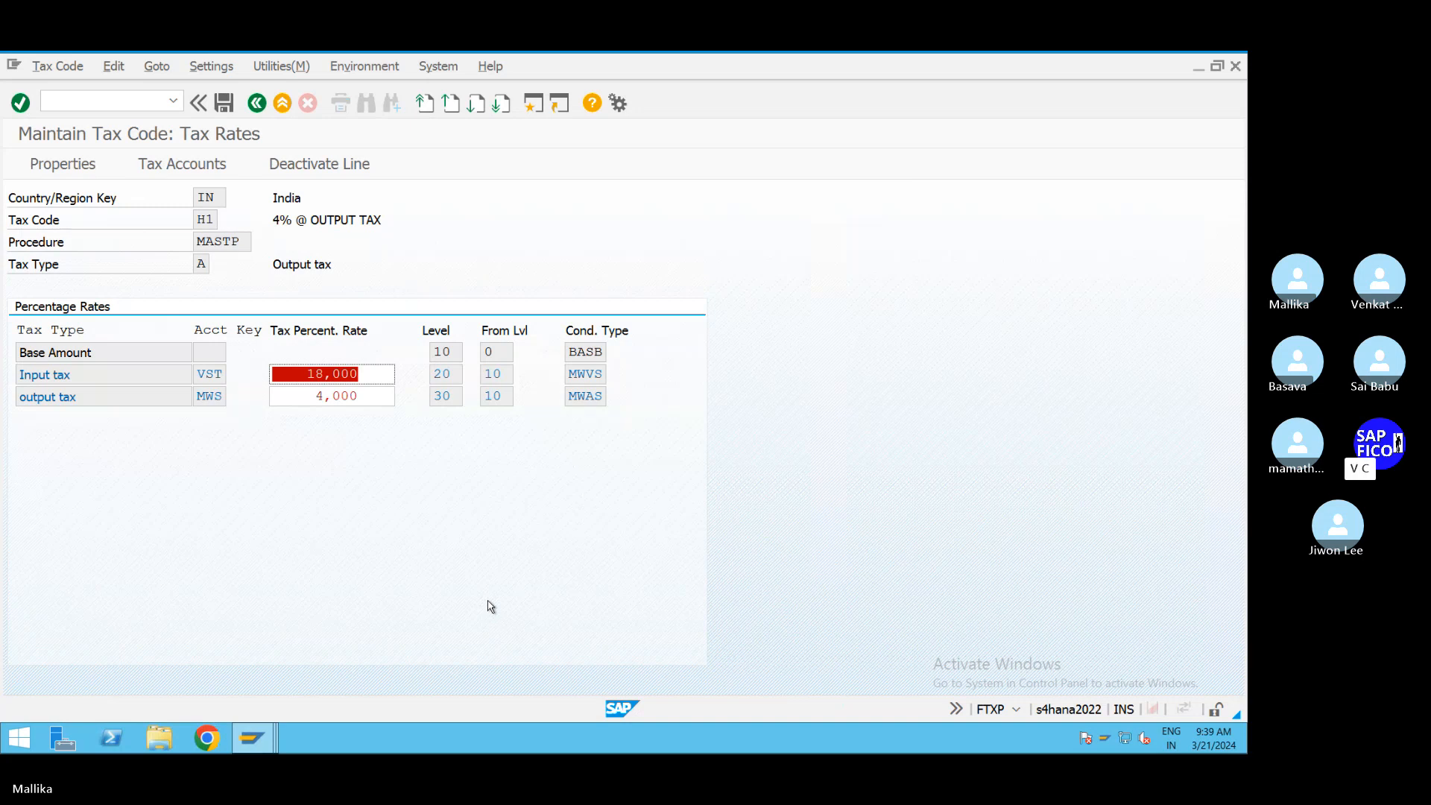
click(205, 168)
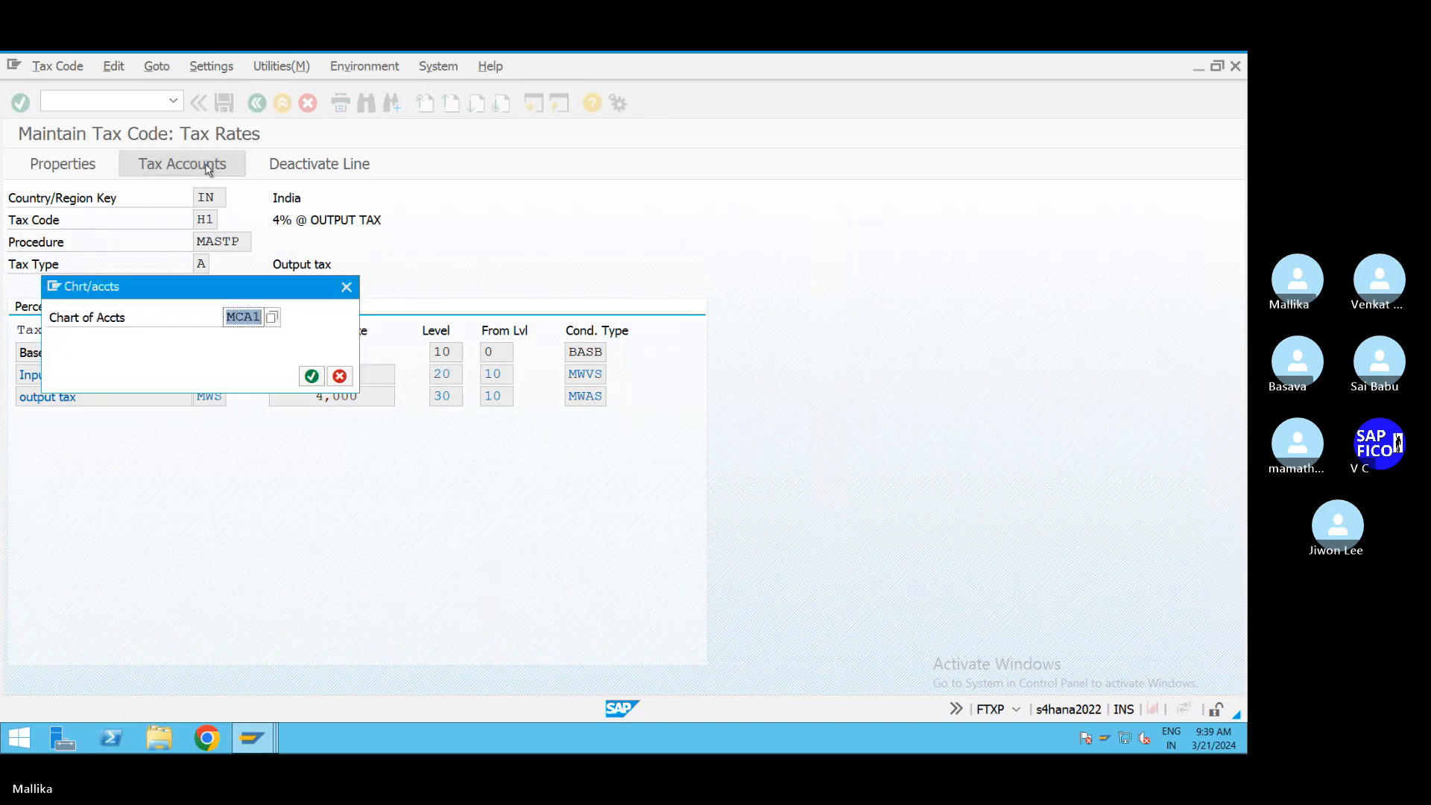
click(313, 376)
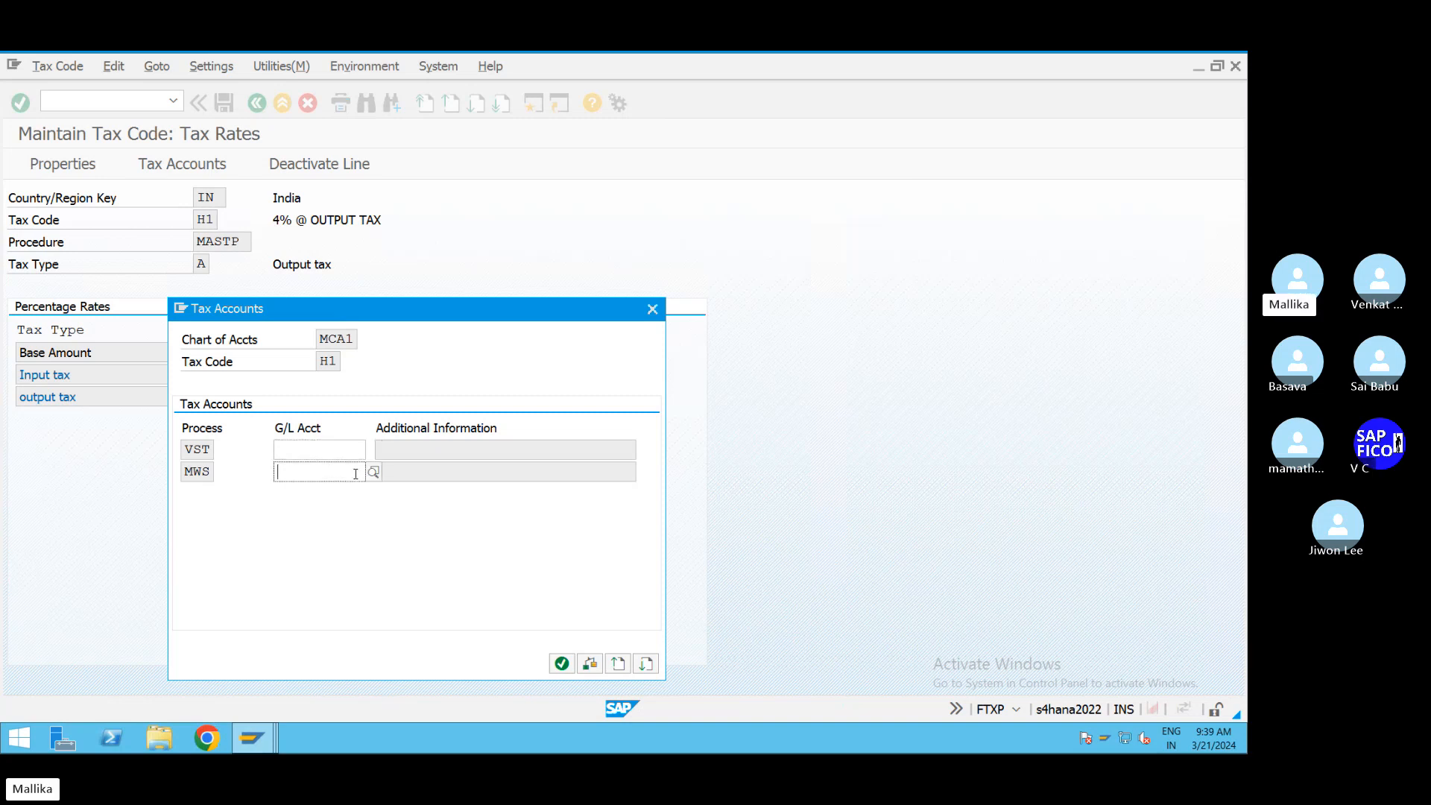
click(362, 472)
click(374, 473)
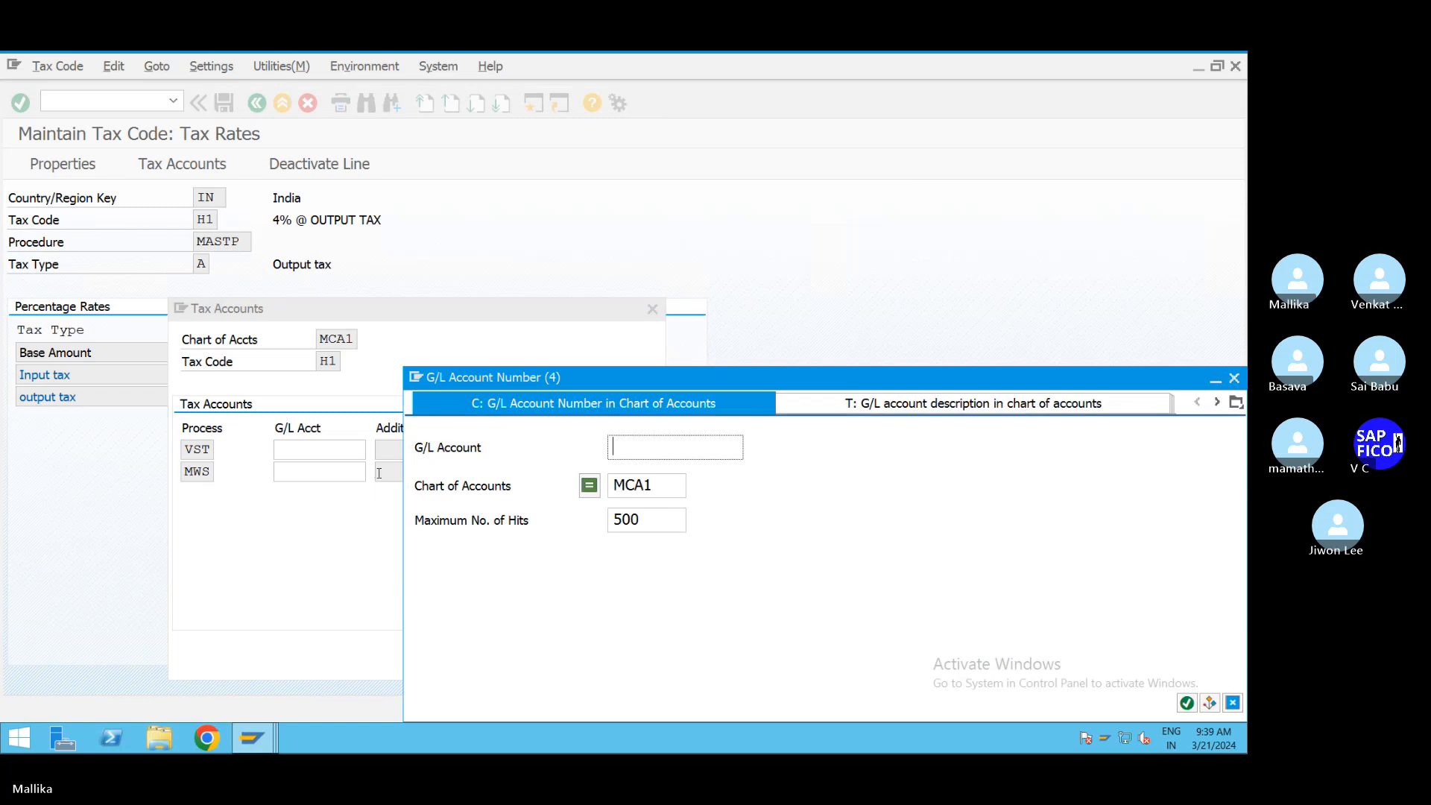
click(1188, 704)
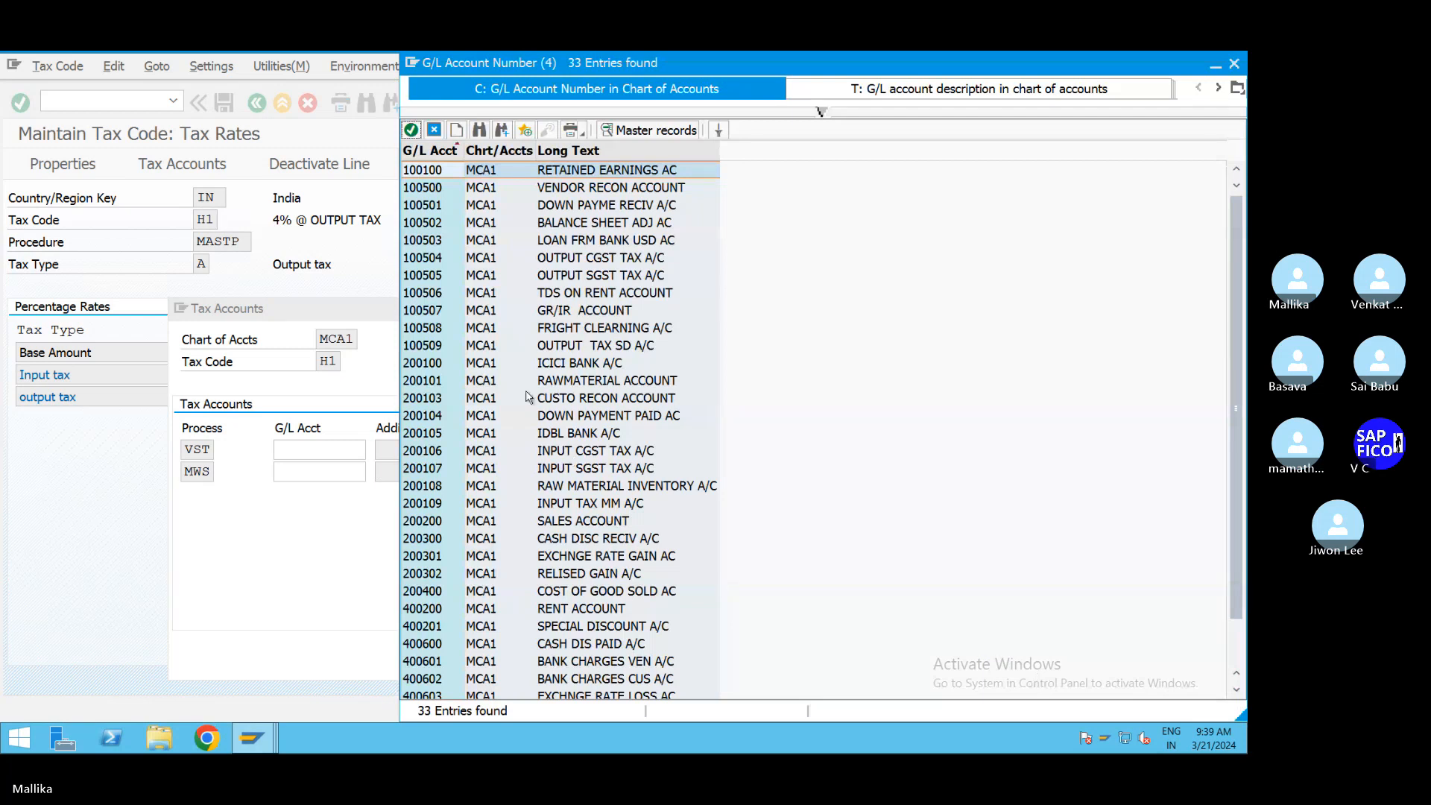
double_click(560, 345)
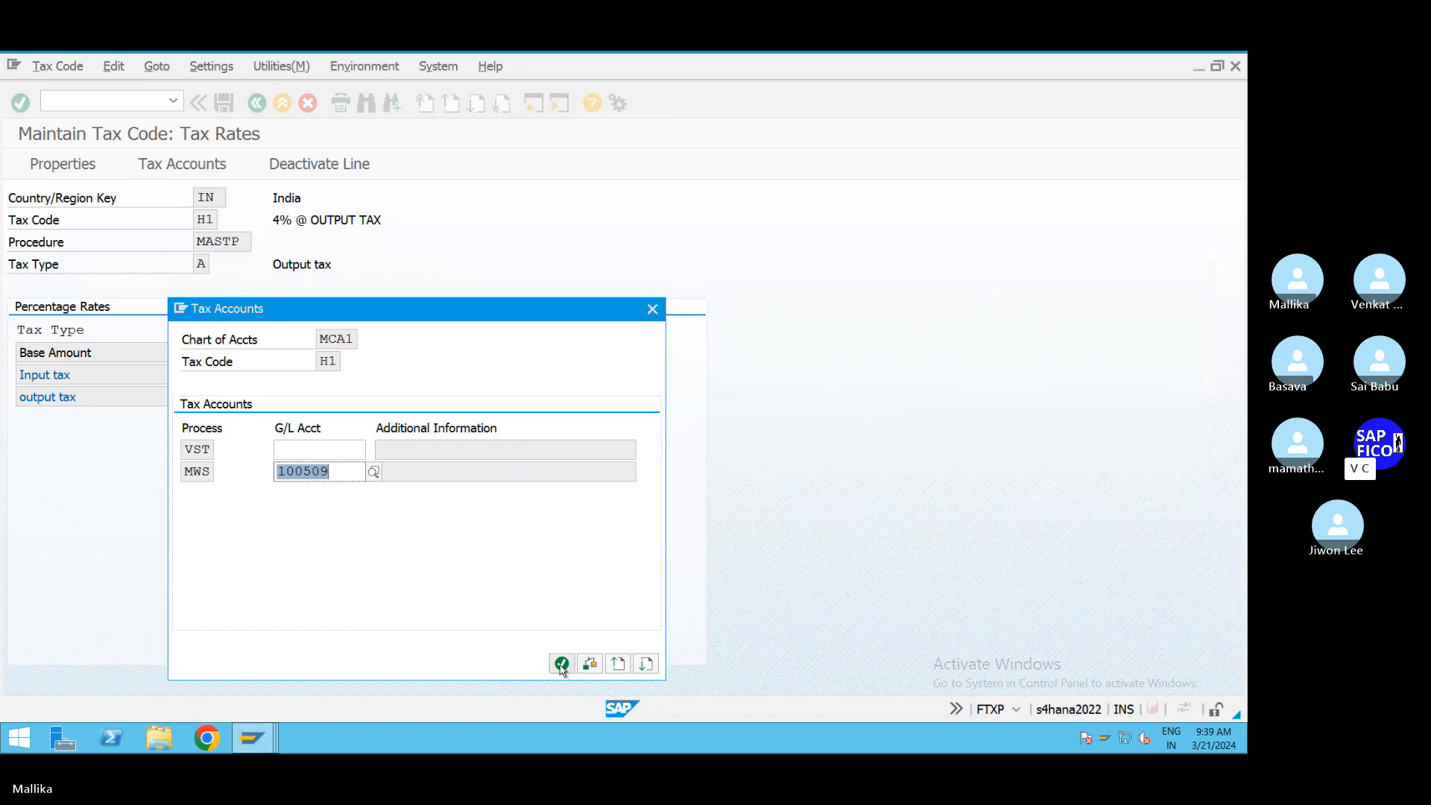
click(561, 663)
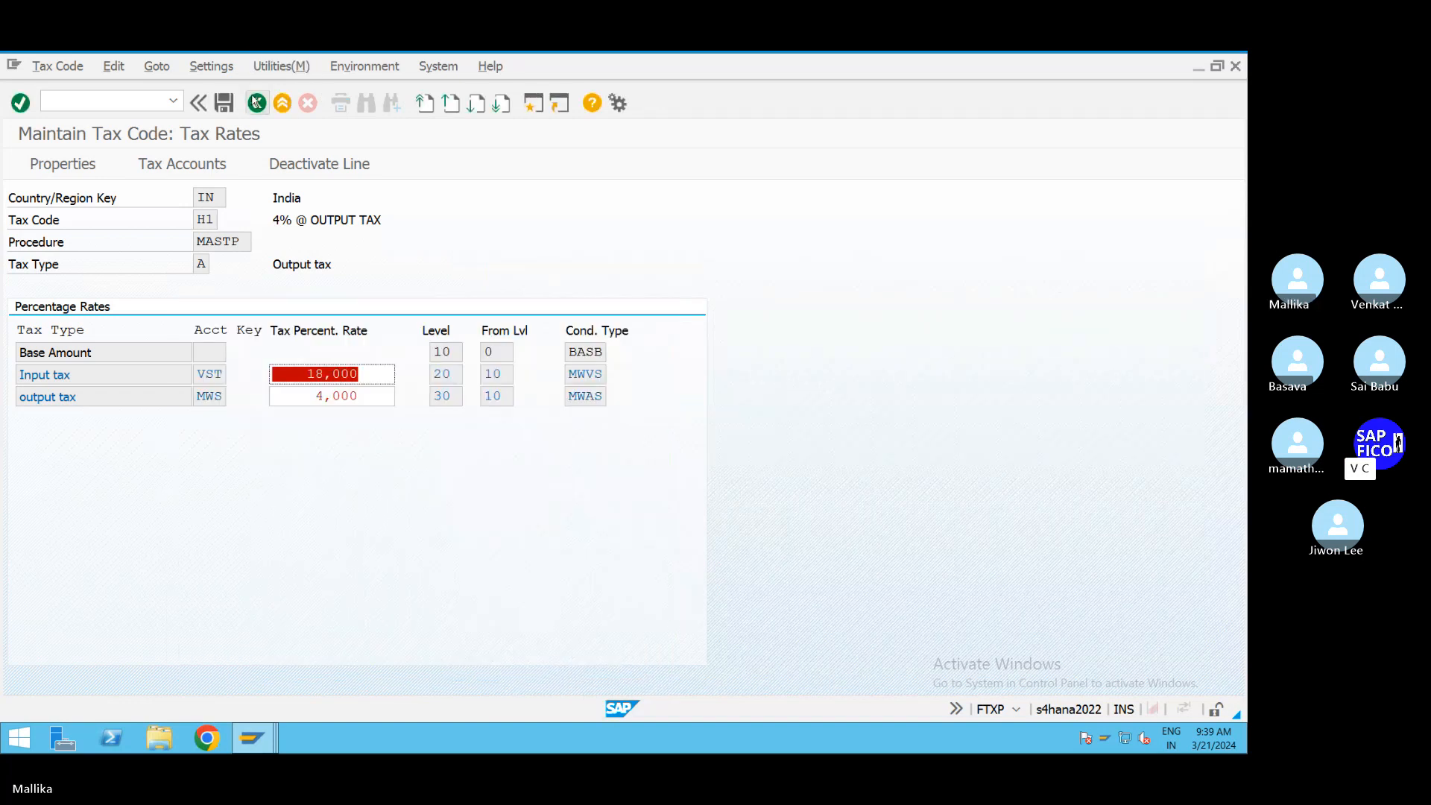
click(224, 104)
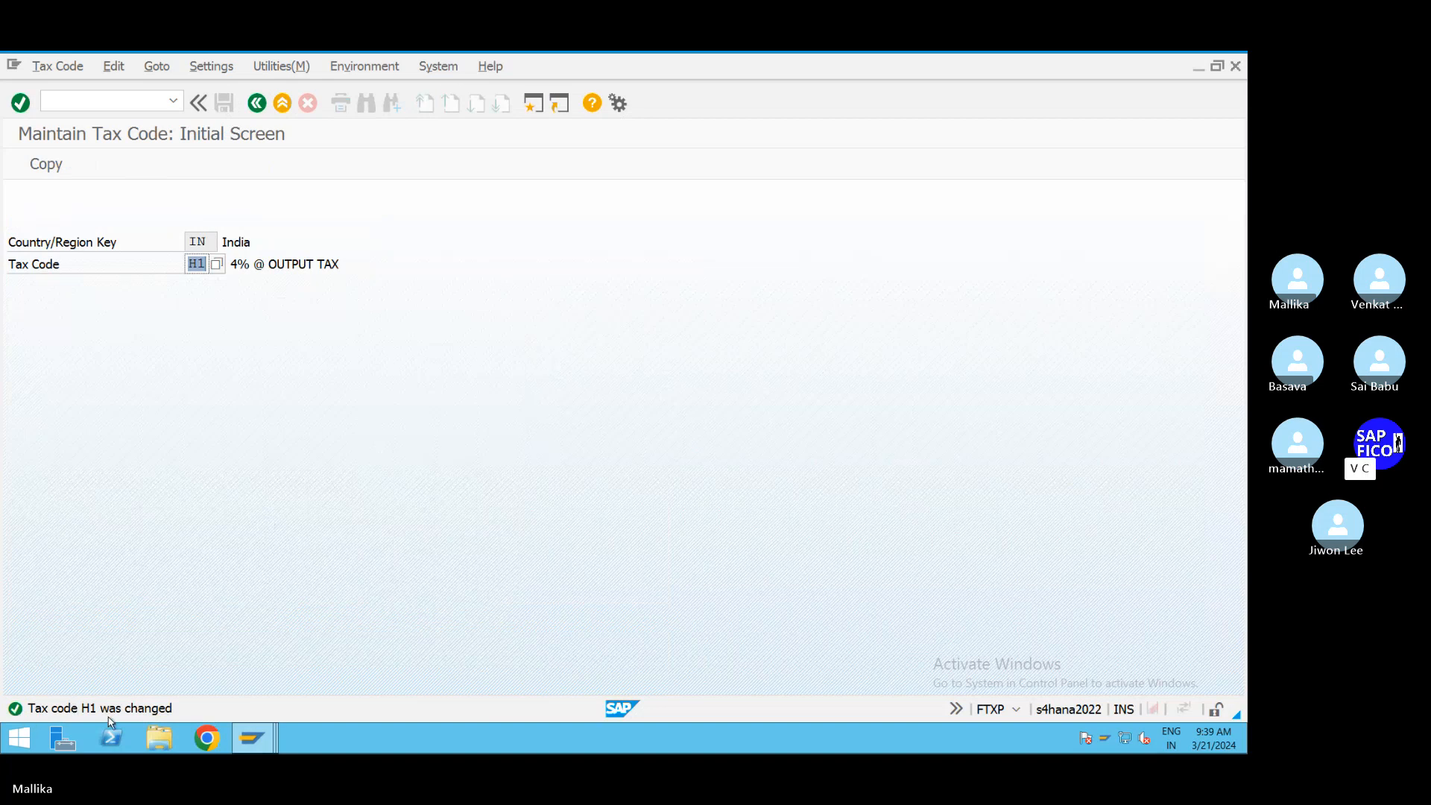
Step: Switch back to the billing document session, reload VF02 and retry the release to accounting, continuing past the warnings
mouse_move(262, 747)
mouse_move(252, 738)
click(271, 684)
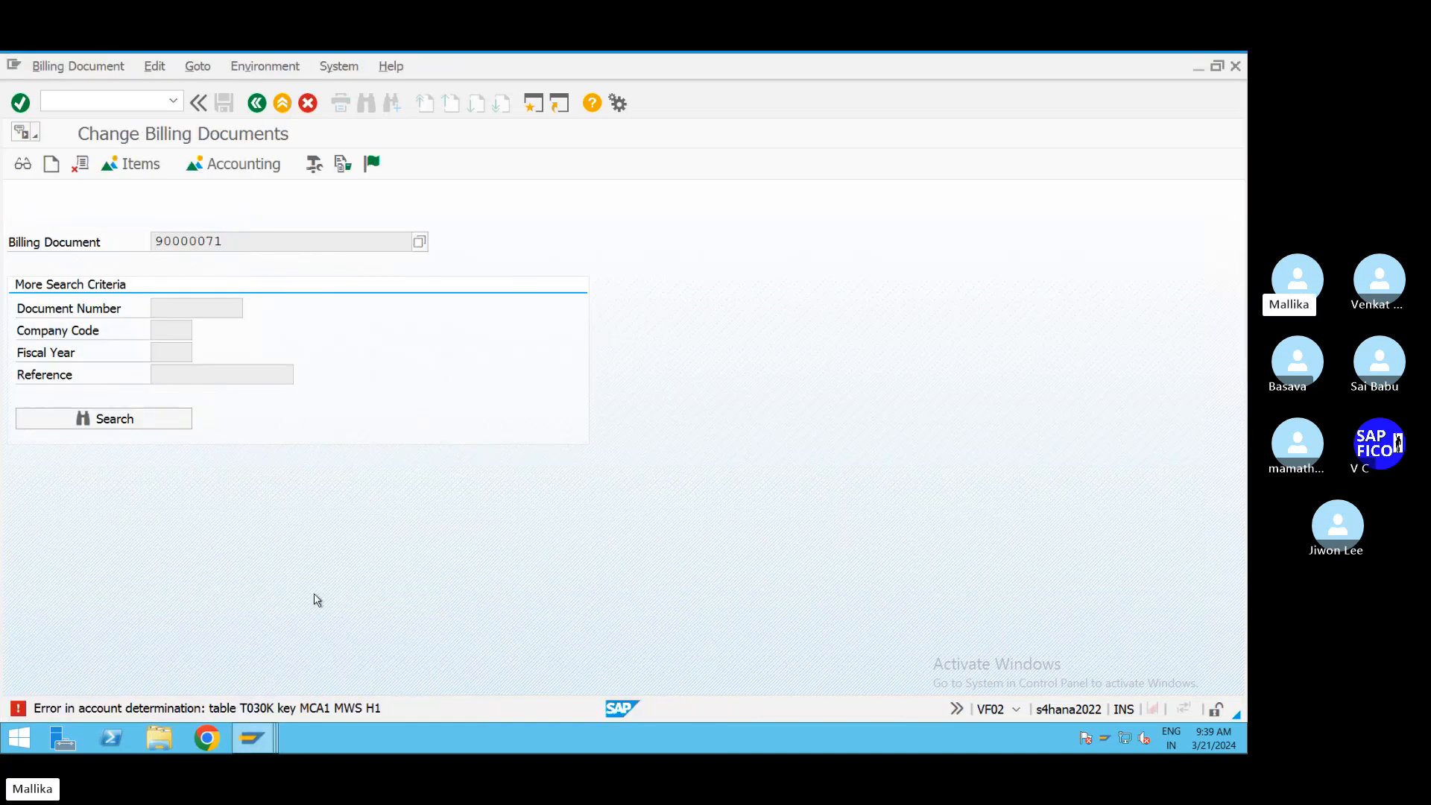
click(173, 101)
click(149, 119)
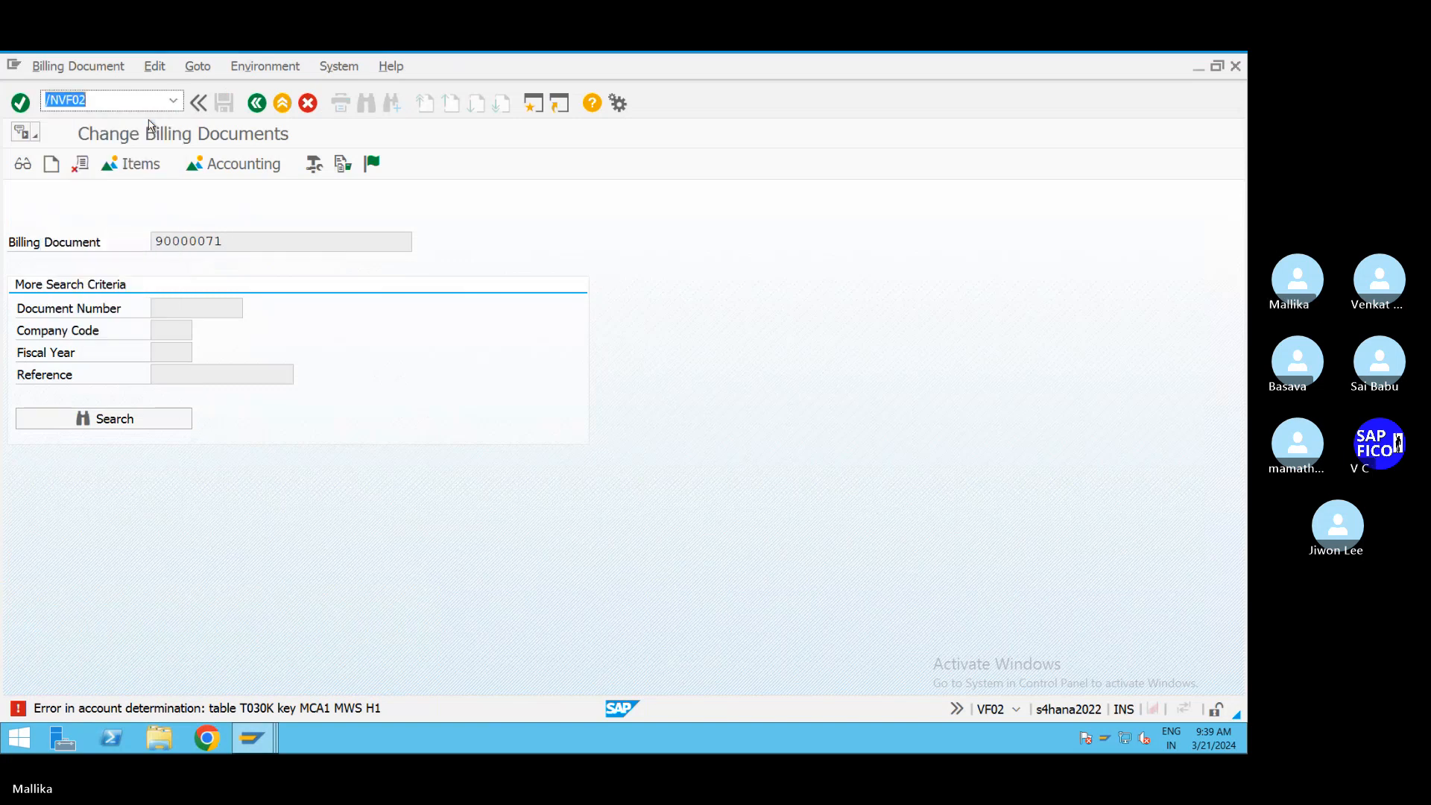
key(Return)
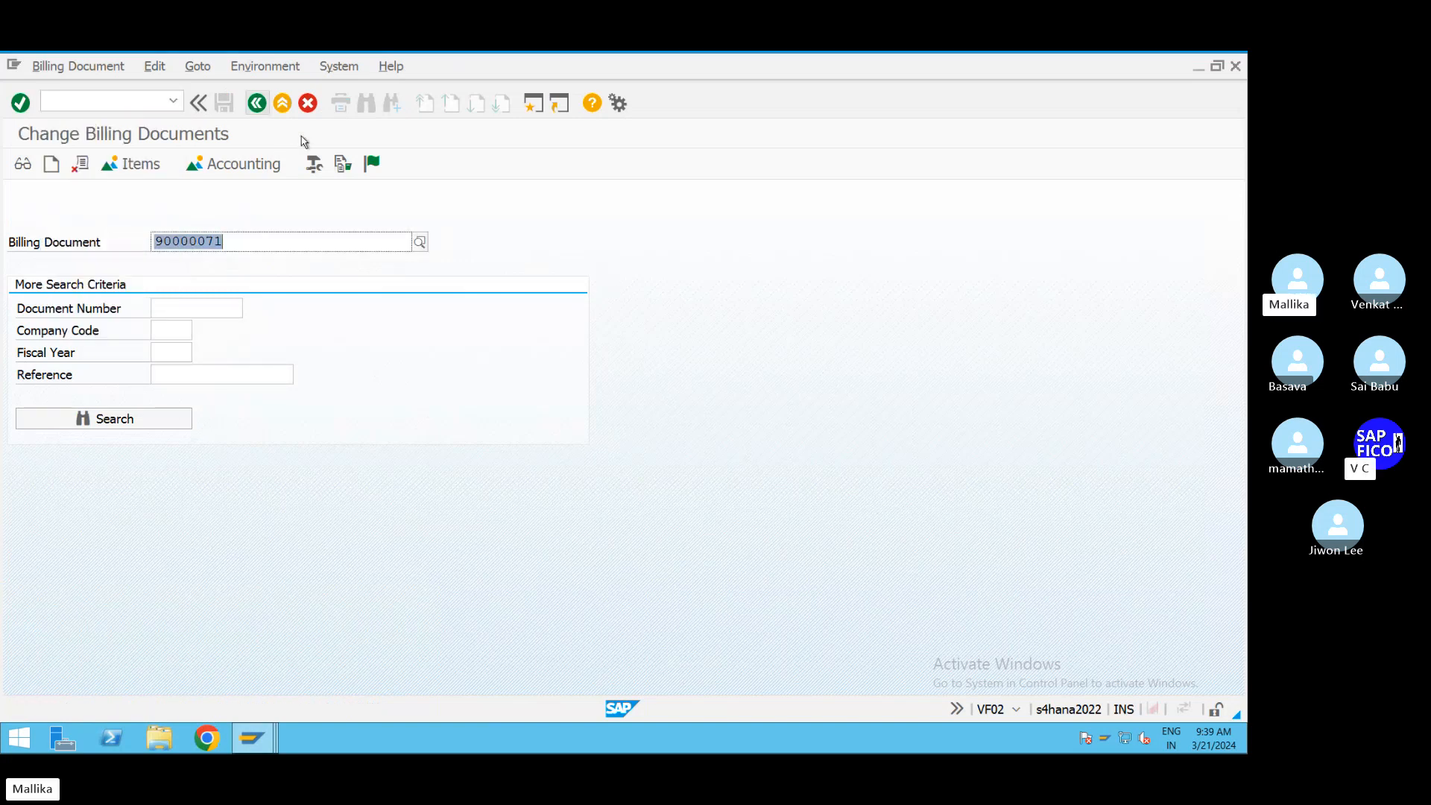
click(372, 168)
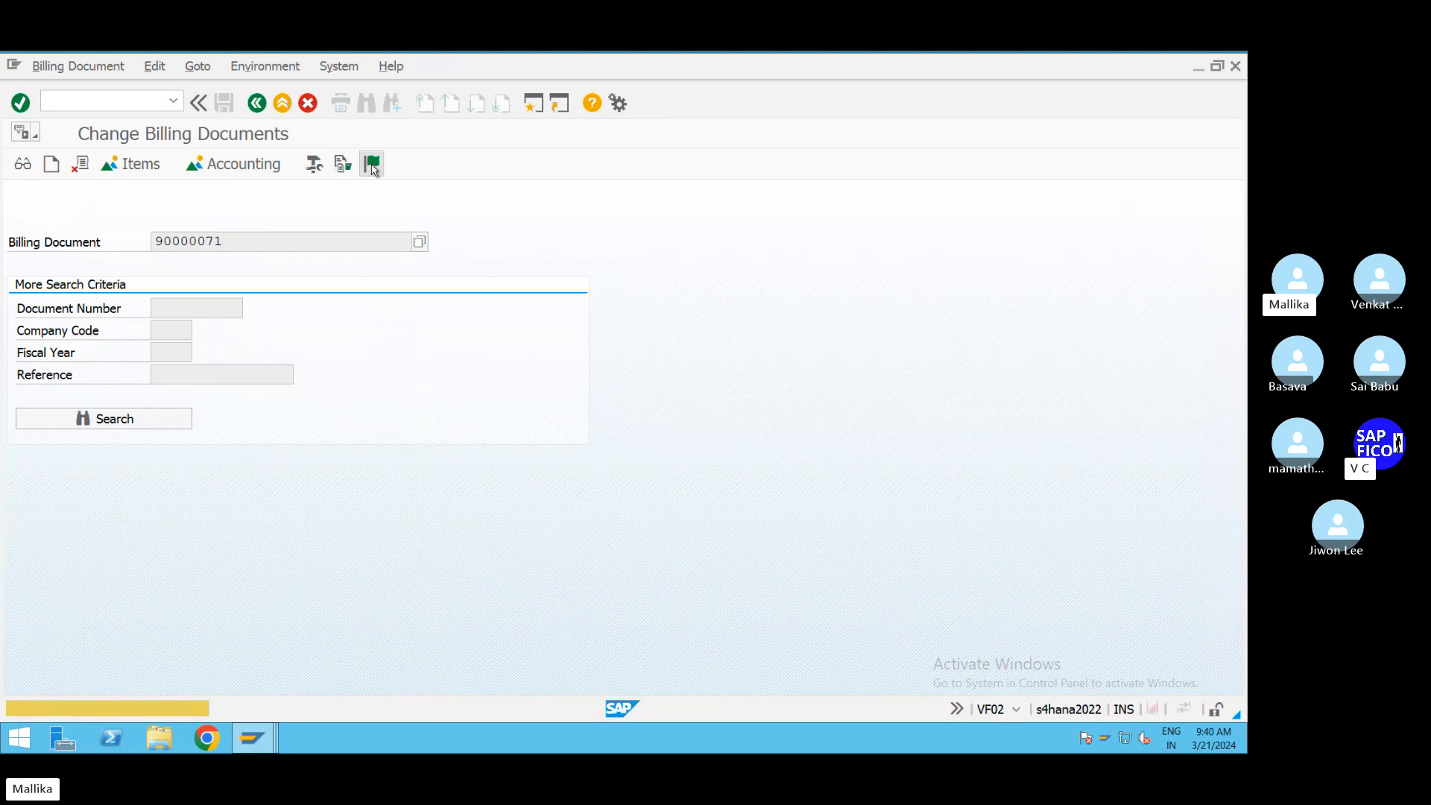
key(Return)
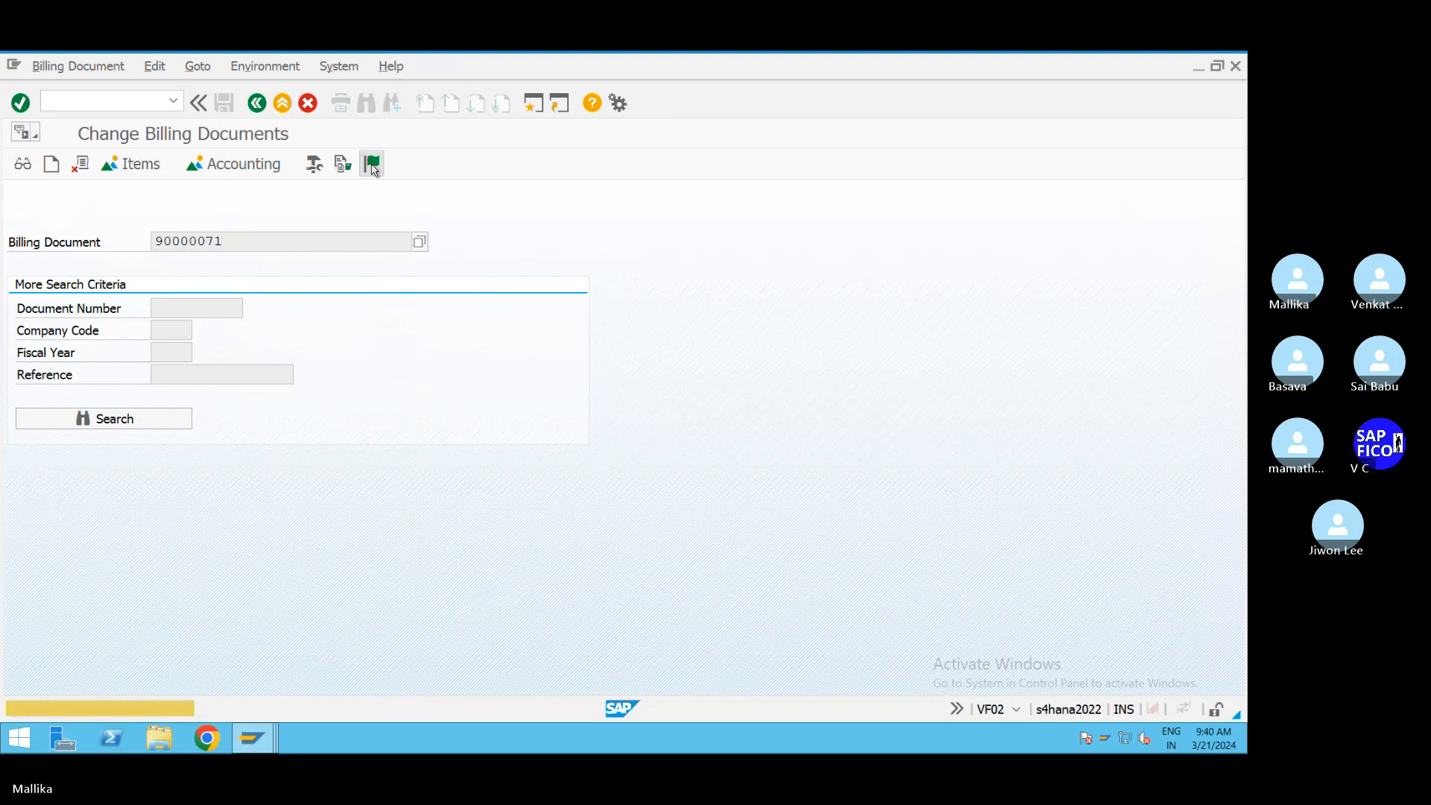
key(Return)
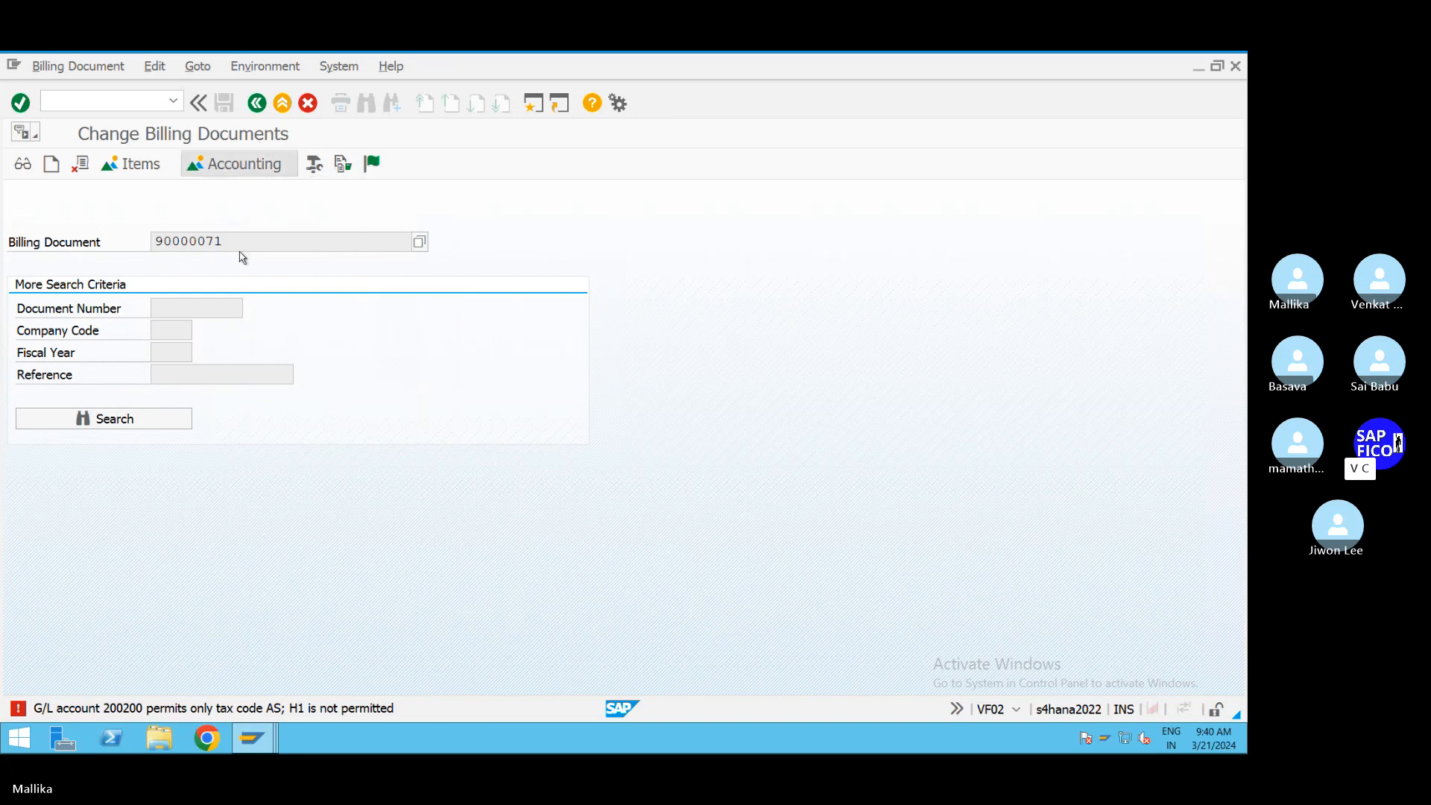
Step: Start transaction FS00 for company code MAL2 and open SALES ACCOUNT from the SALES GROUP accounts
click(74, 103)
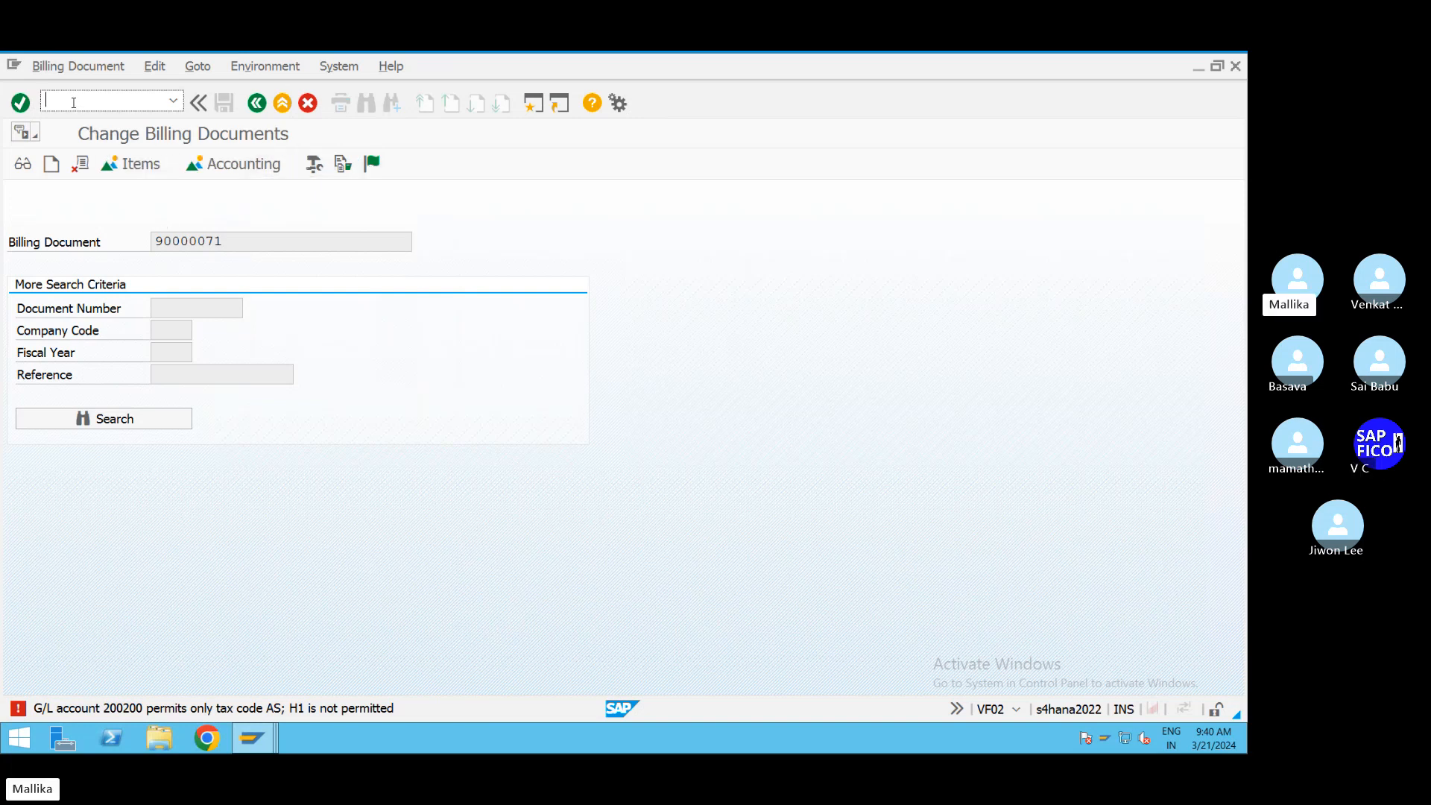
text(/NFS00)
key(Return)
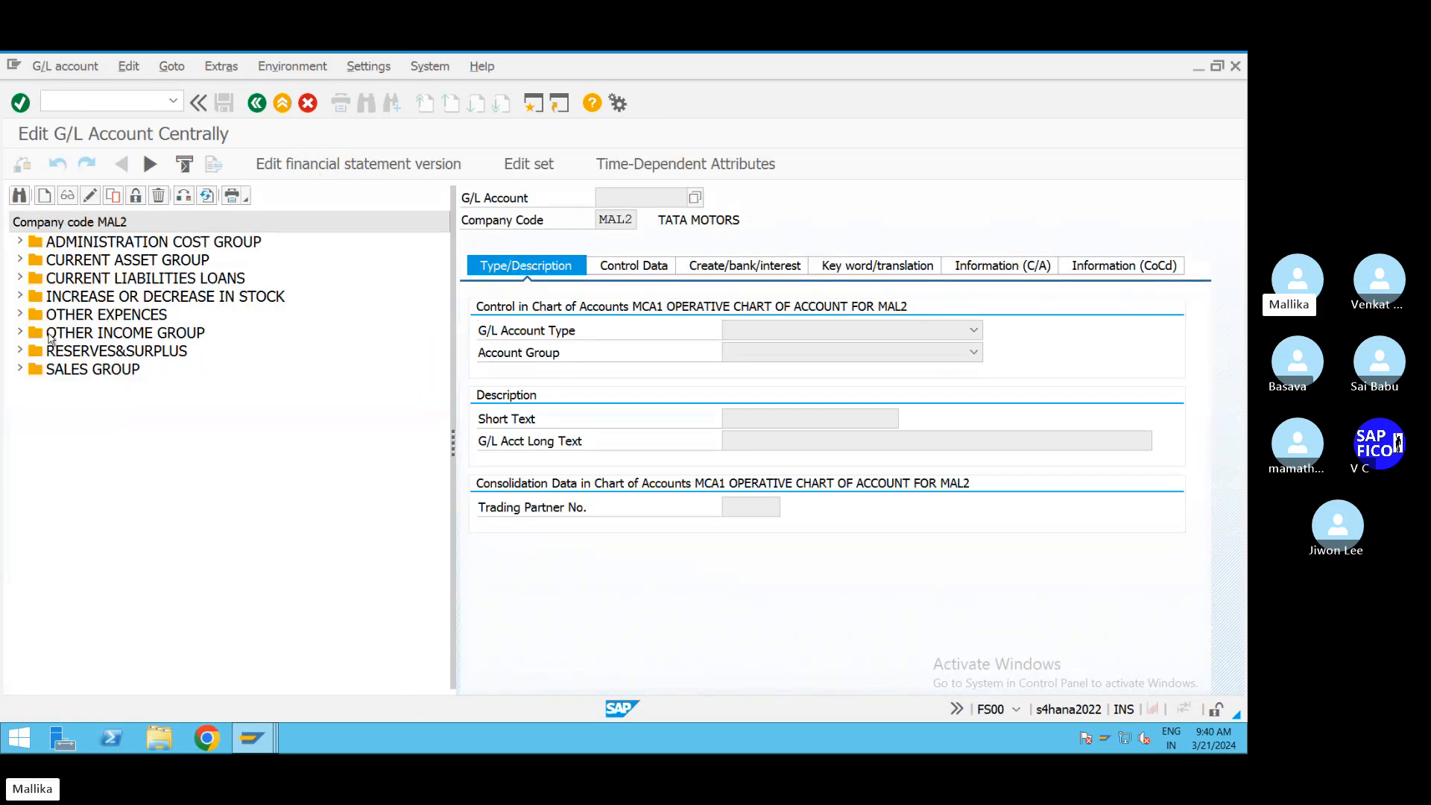
click(20, 260)
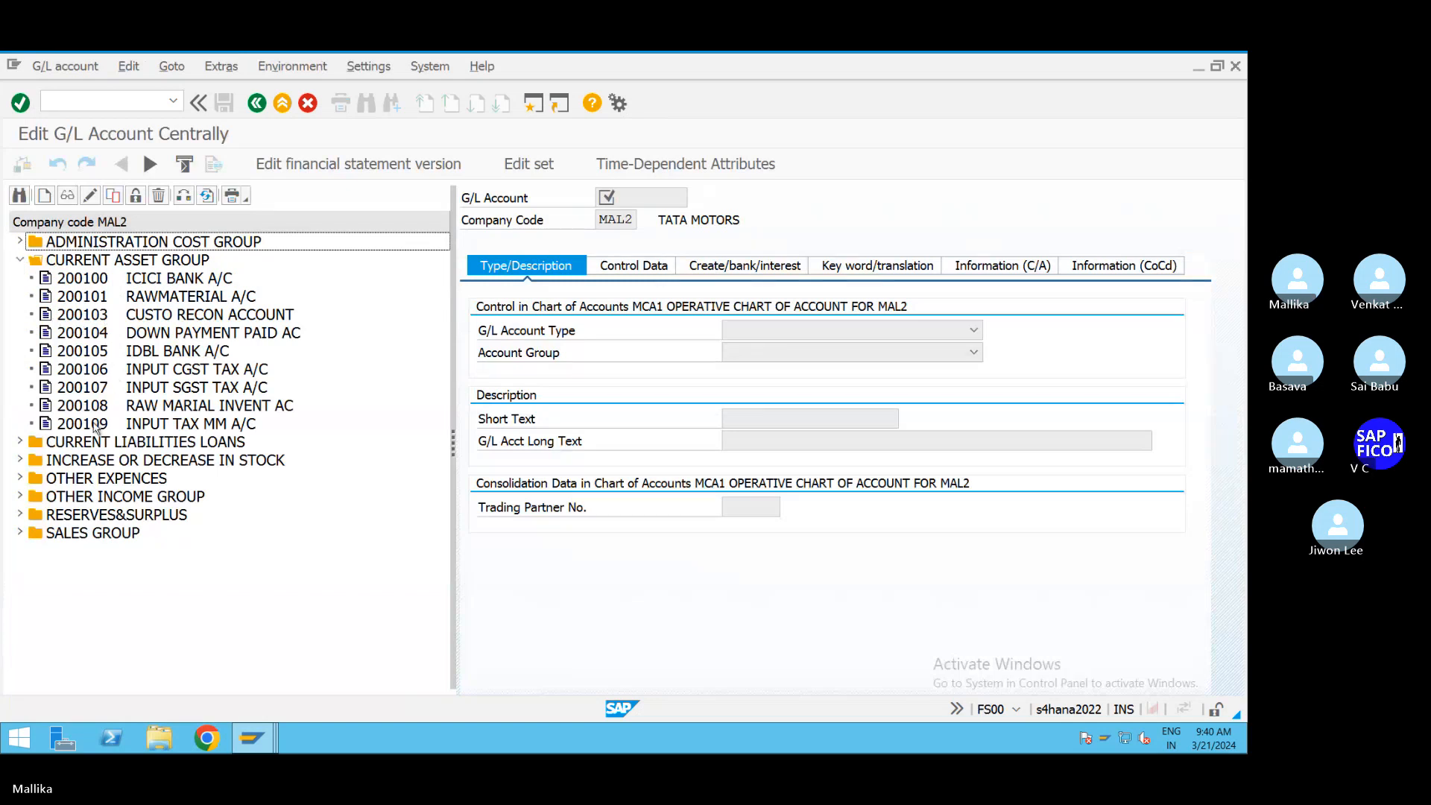
click(21, 533)
double_click(132, 552)
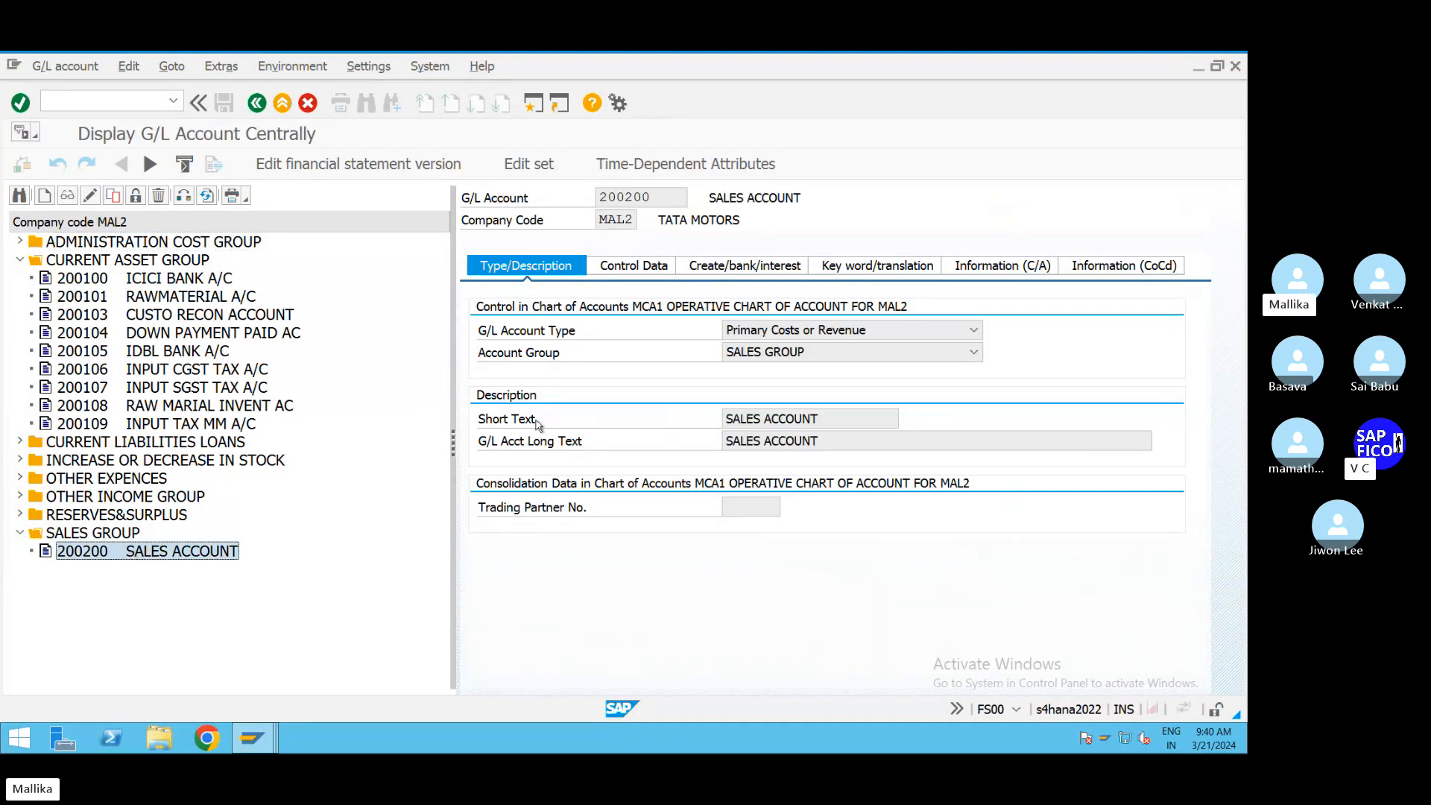
Step: Clear the tax category in the control data of SALES ACCOUNT and save the account despite the warning
click(89, 195)
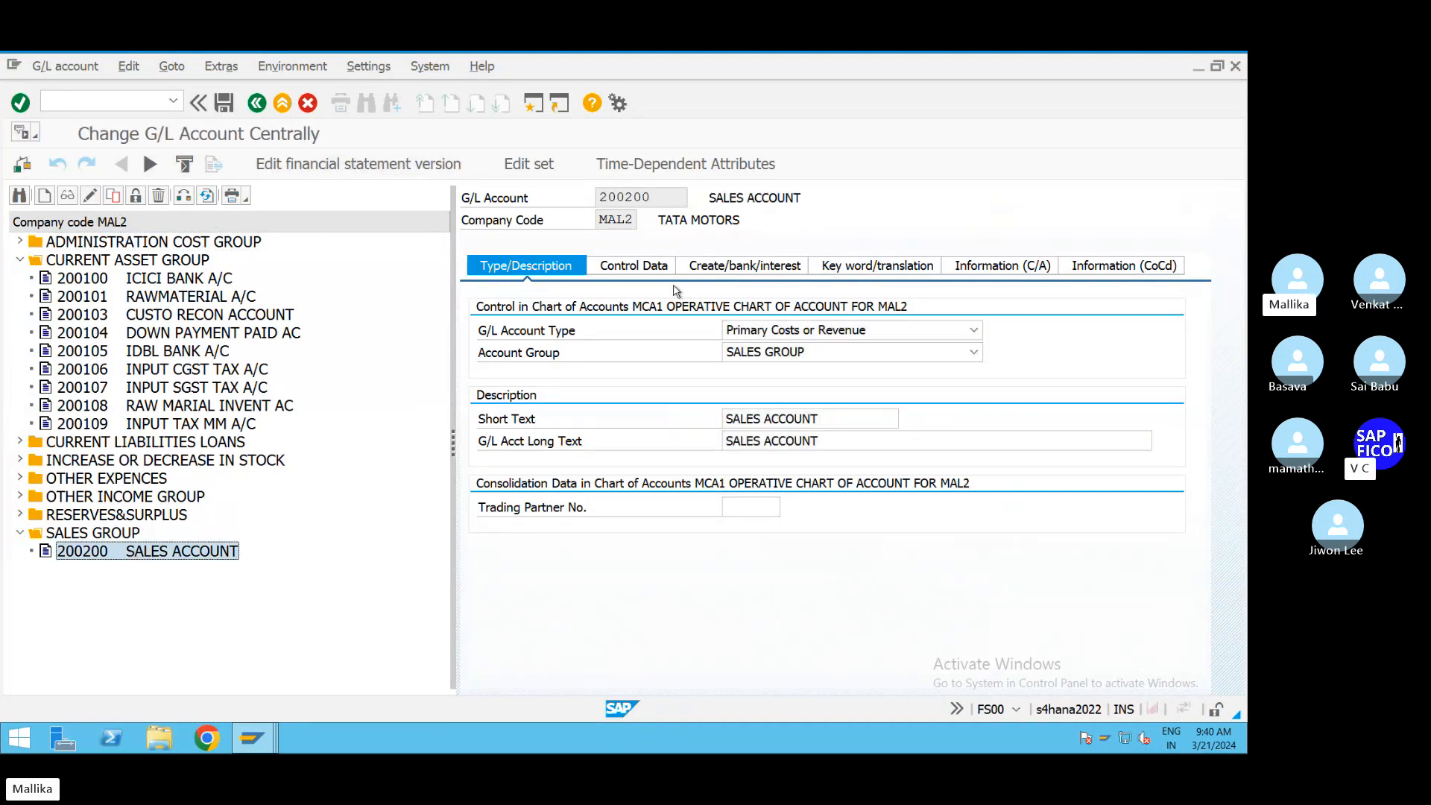
click(640, 266)
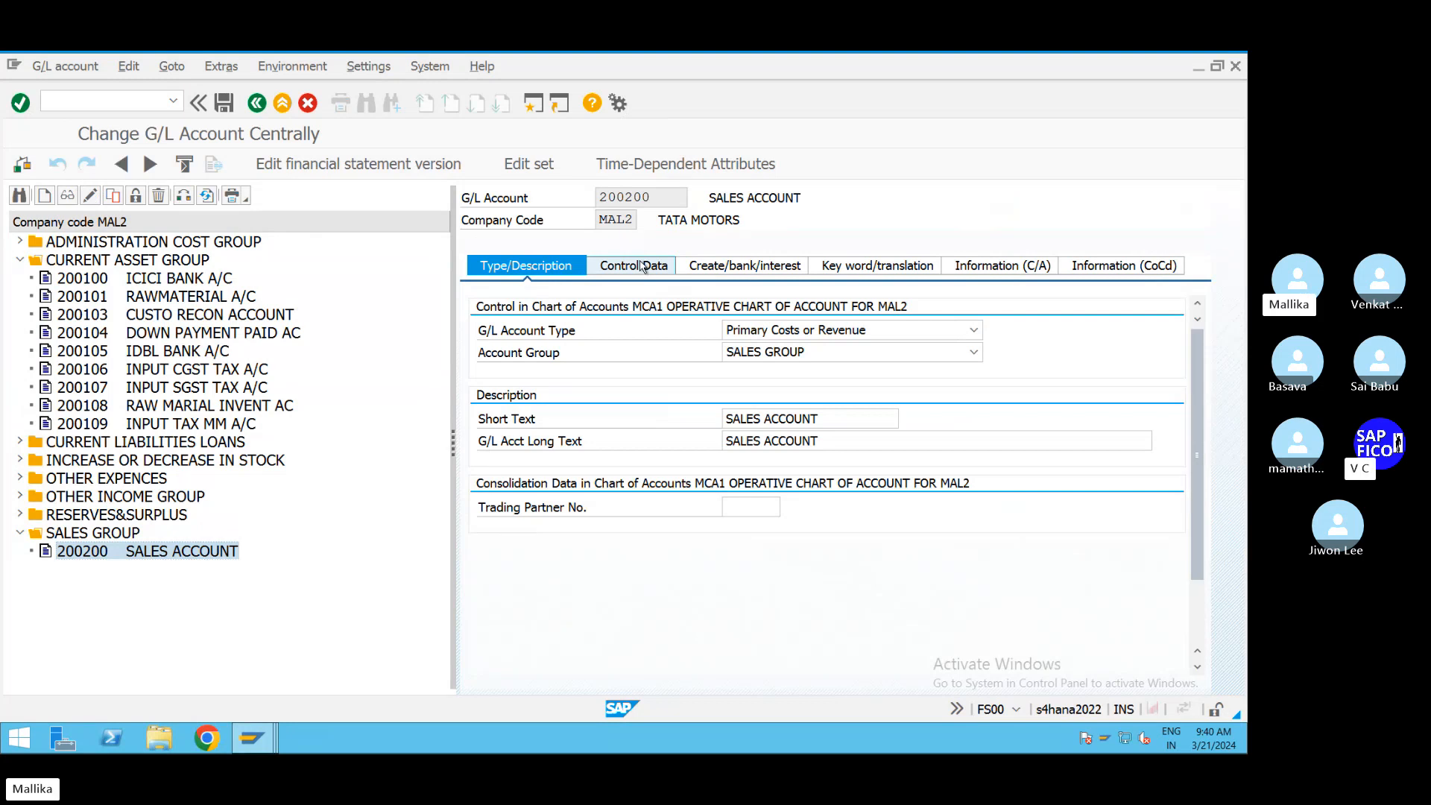
drag(728, 417, 771, 418)
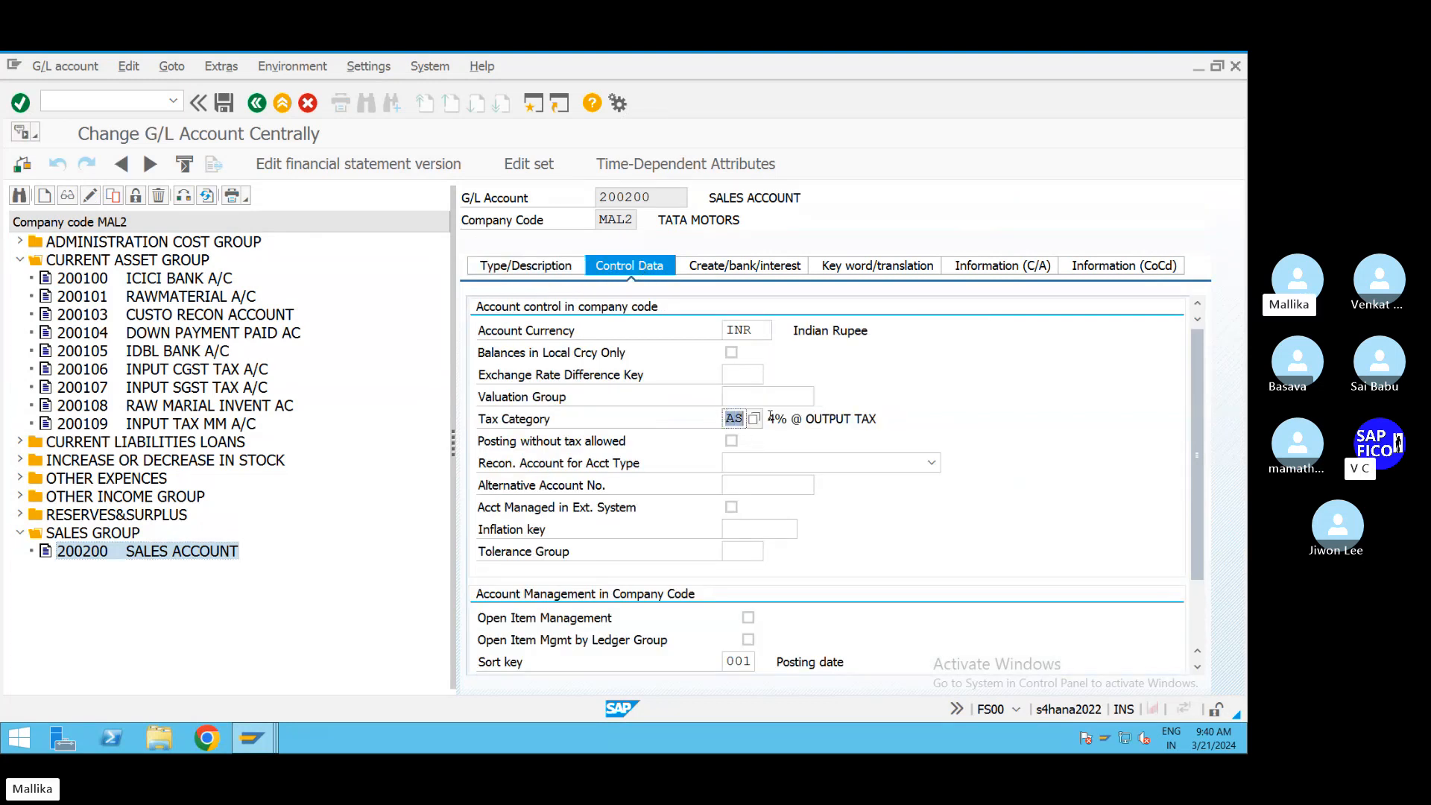
key(BackSpace)
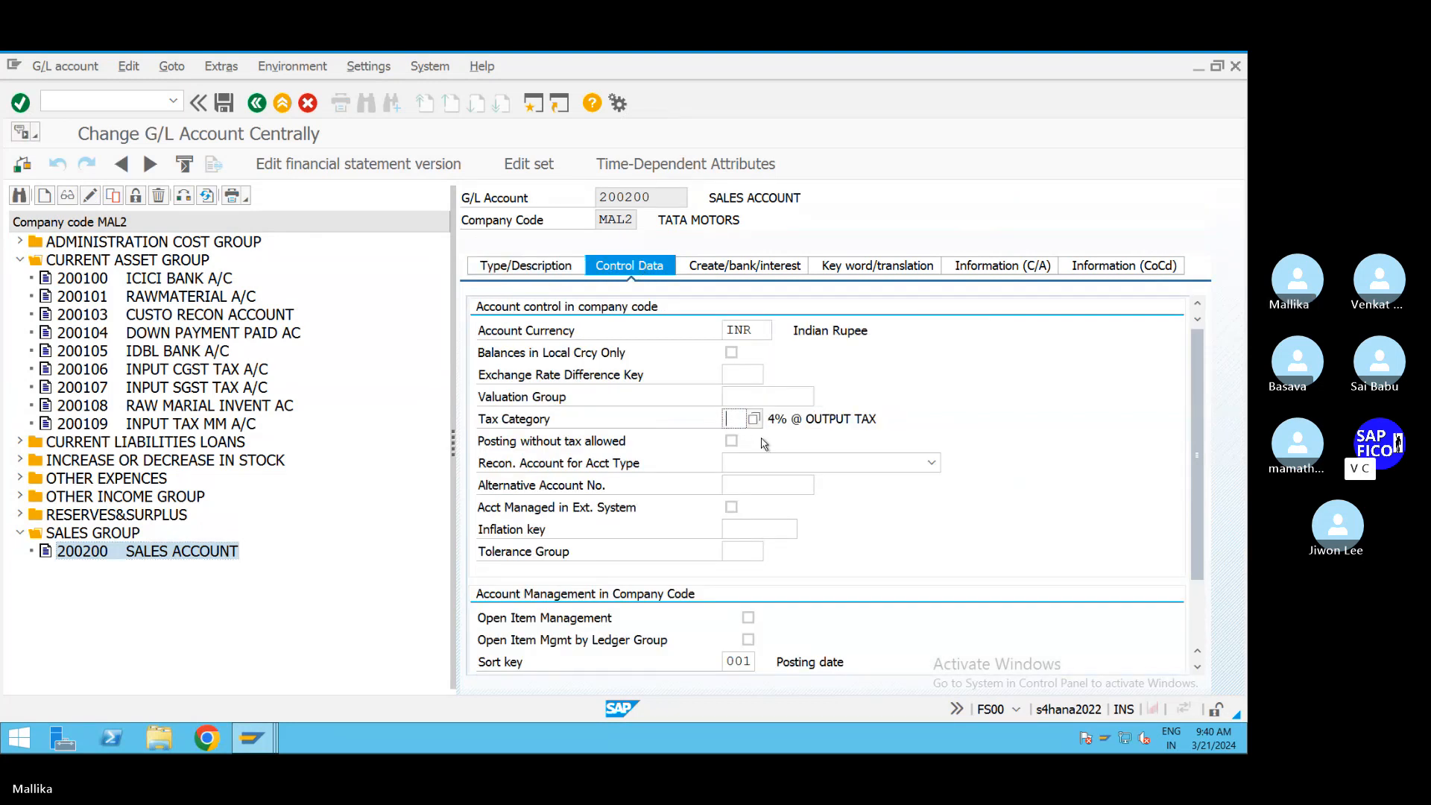
click(223, 103)
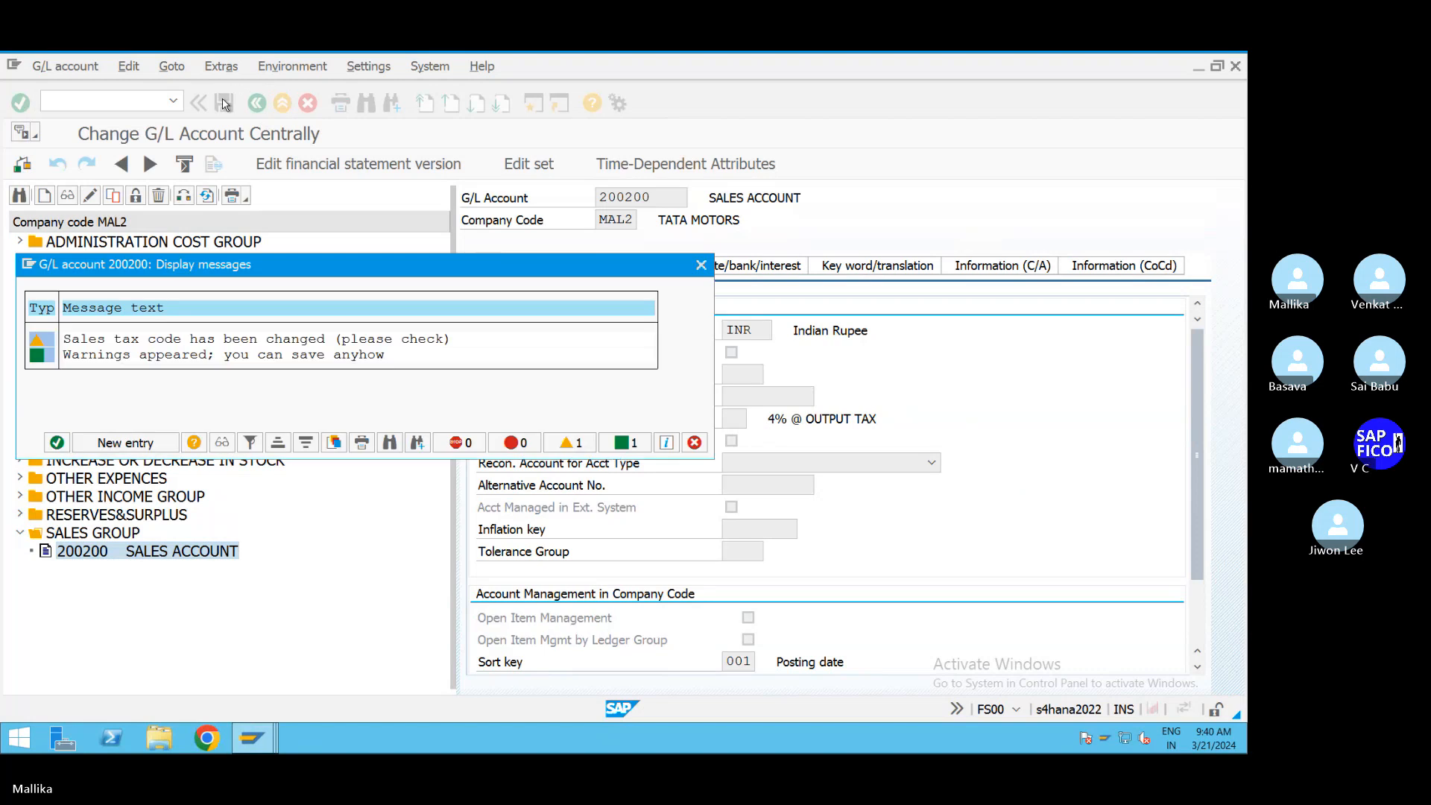
click(57, 445)
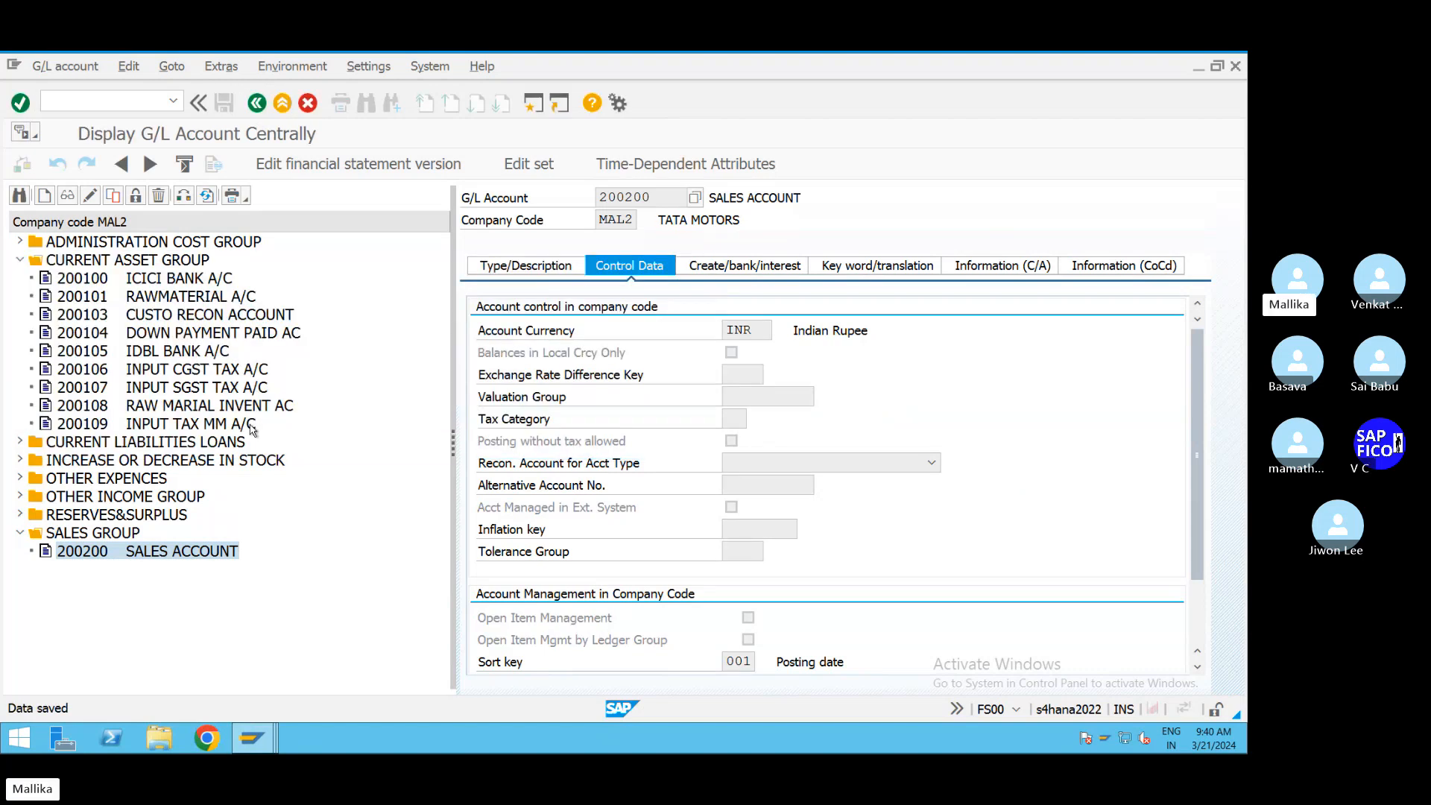
Step: Set the tax category of SALES ACCOUNT to H1 (4% @ OUTPUT TAX) and save, accepting the warning
click(91, 197)
click(742, 419)
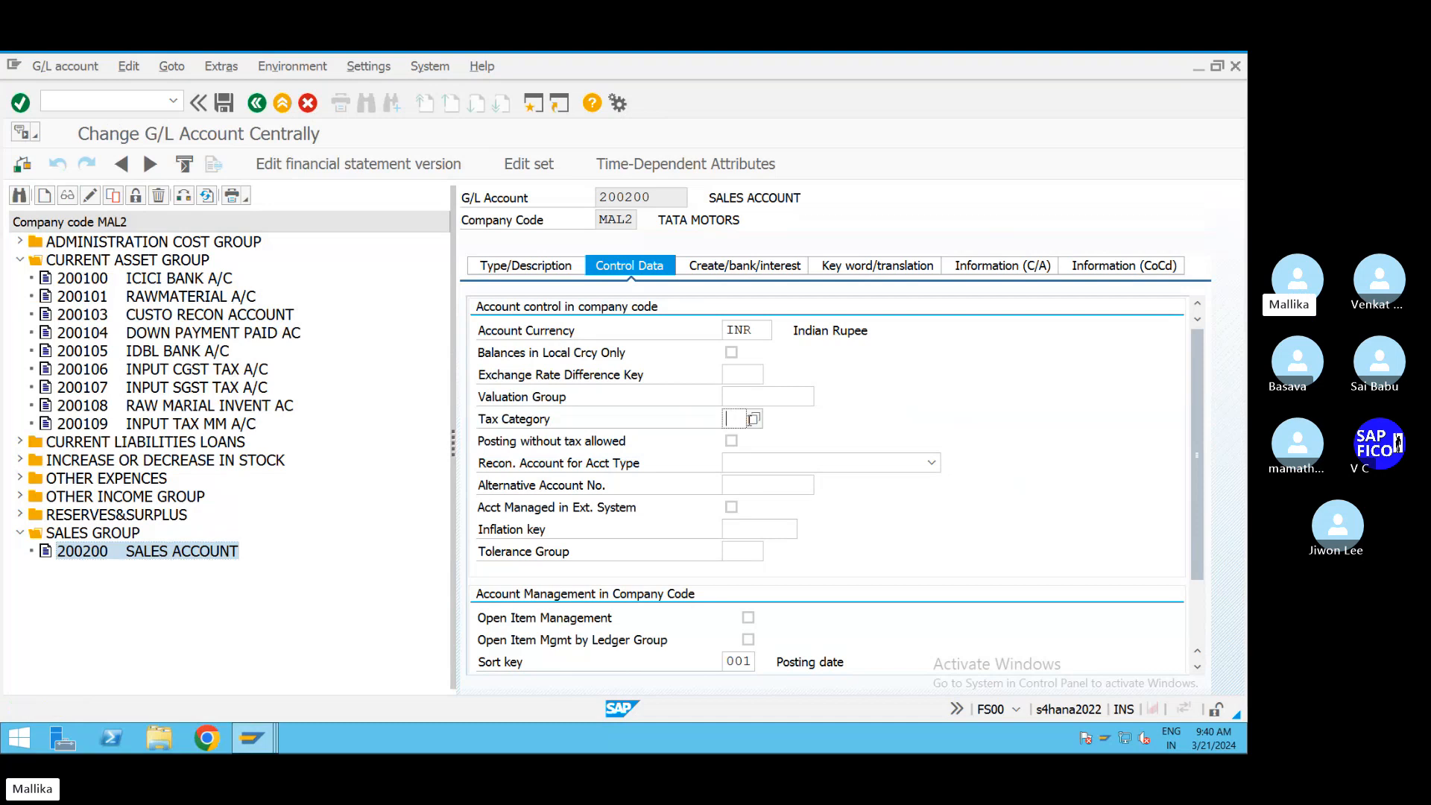
click(752, 419)
double_click(755, 291)
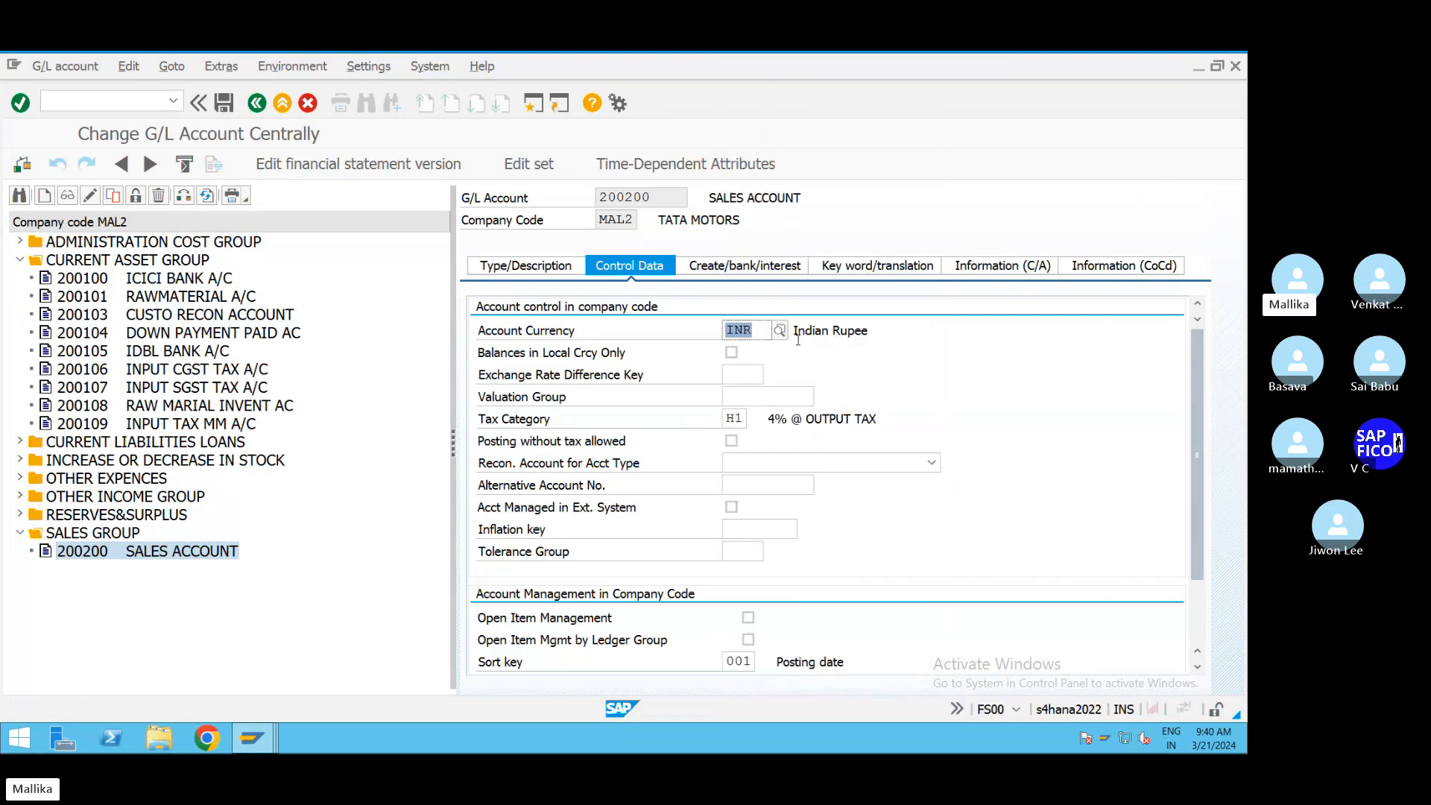
key(Return)
click(224, 102)
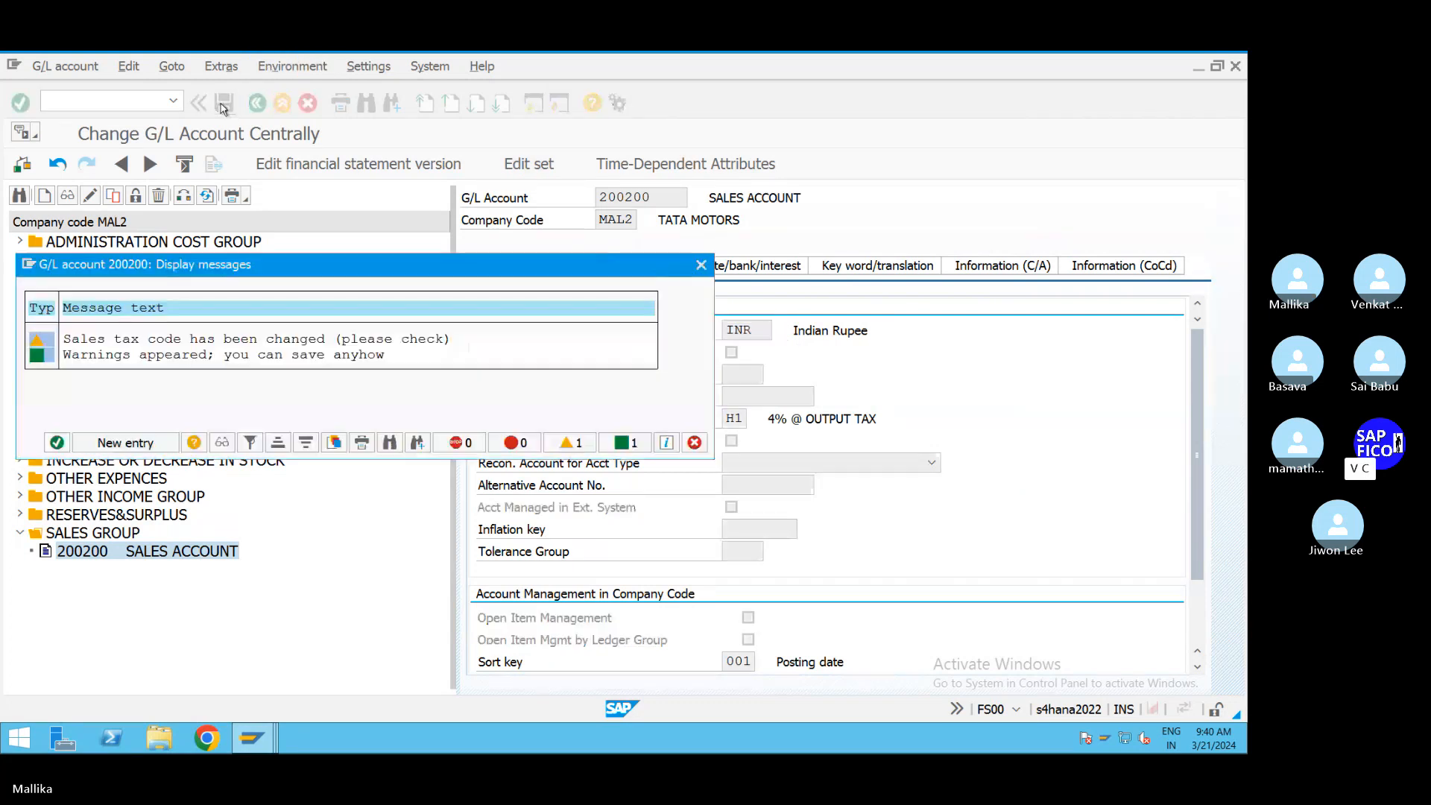
click(57, 442)
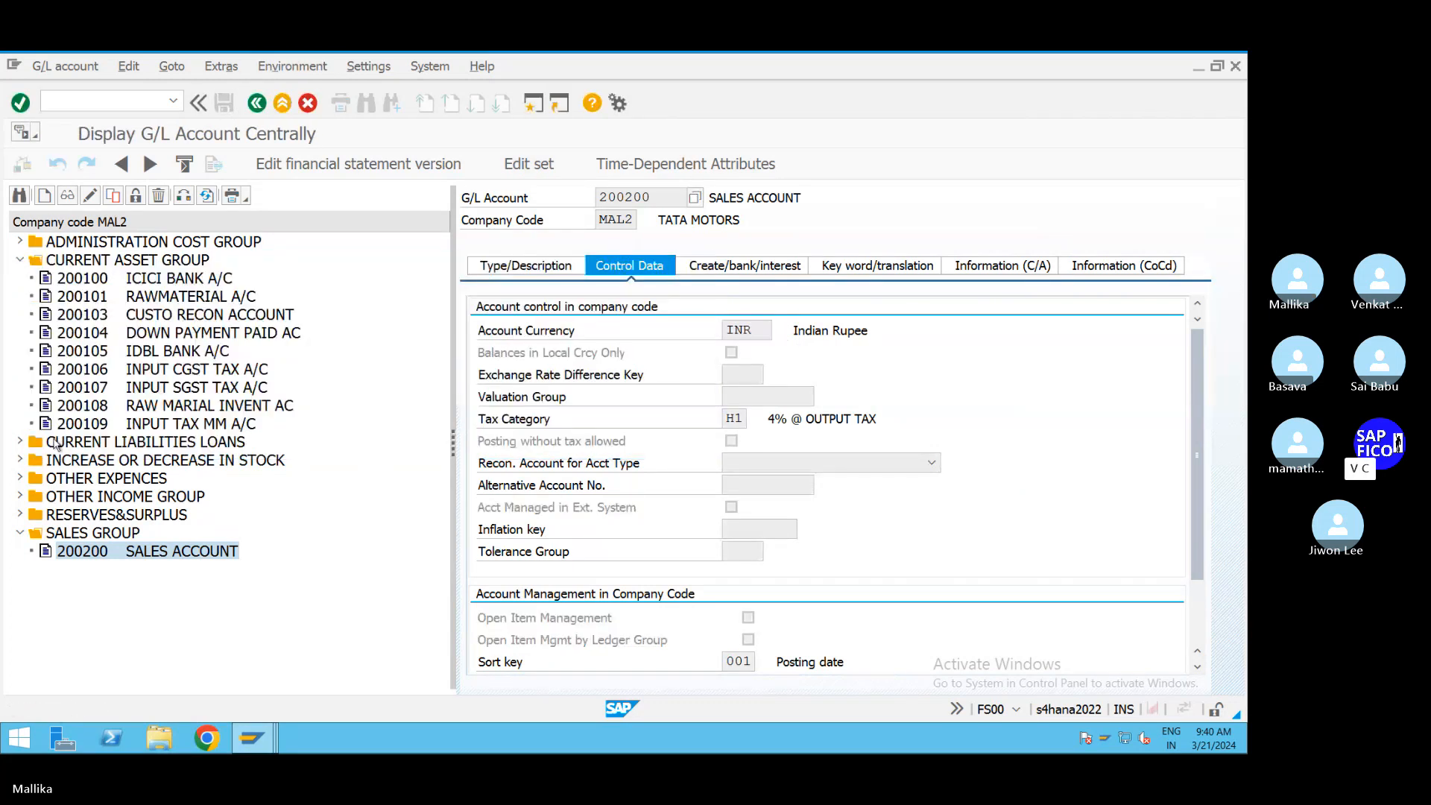
Step: Start transaction VF02 in the tax code session and try to release the proposed billing document to accounting
mouse_move(272, 734)
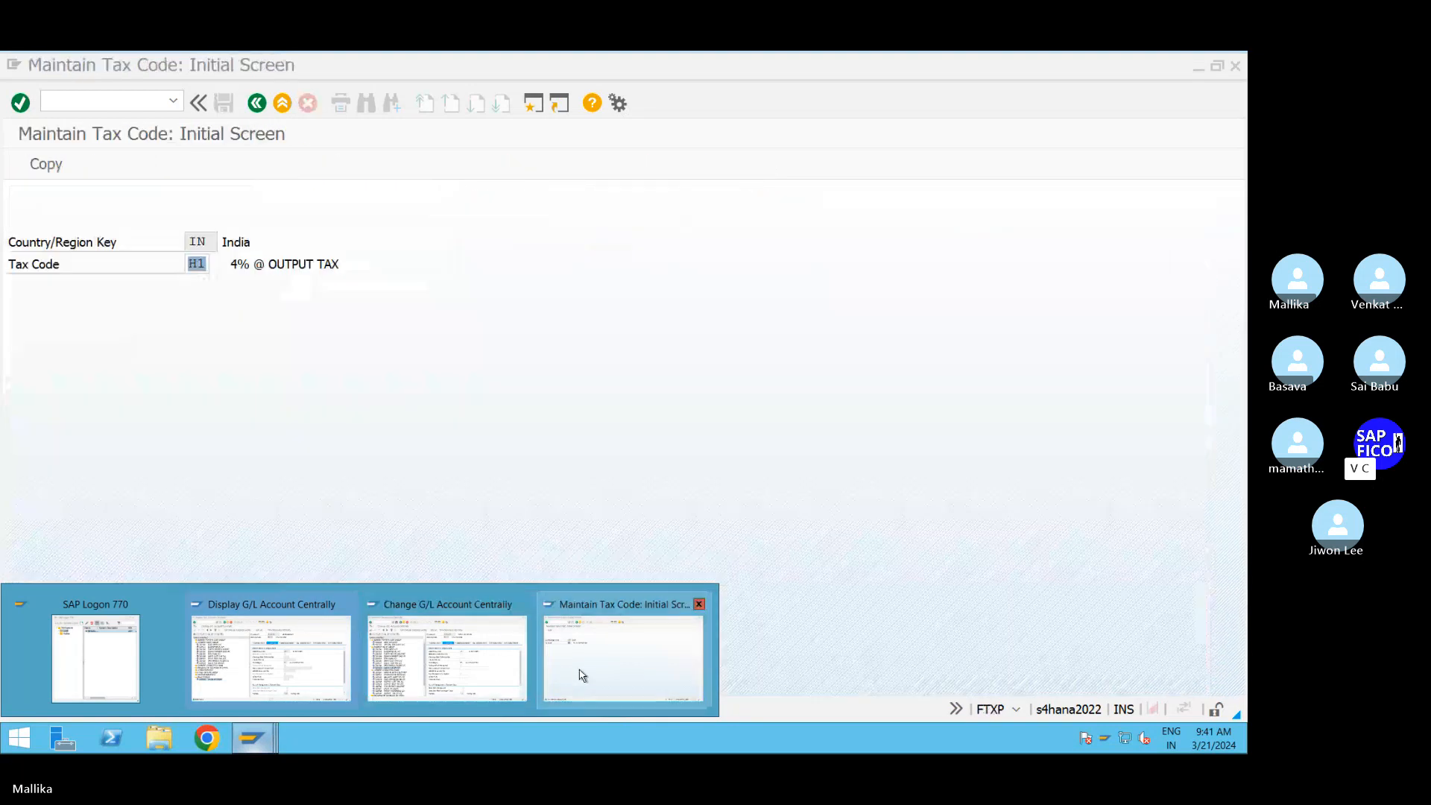
click(577, 675)
click(172, 99)
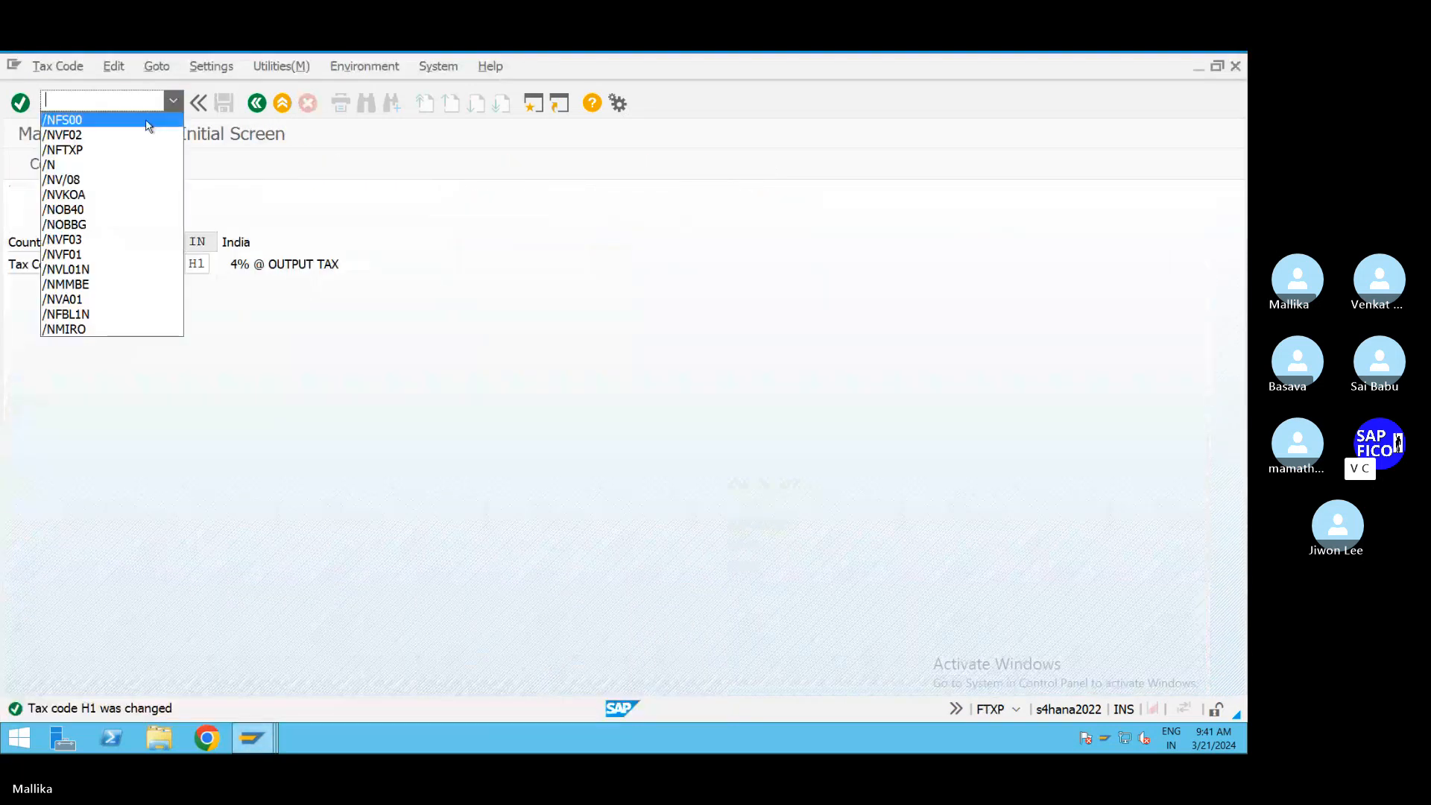
click(128, 137)
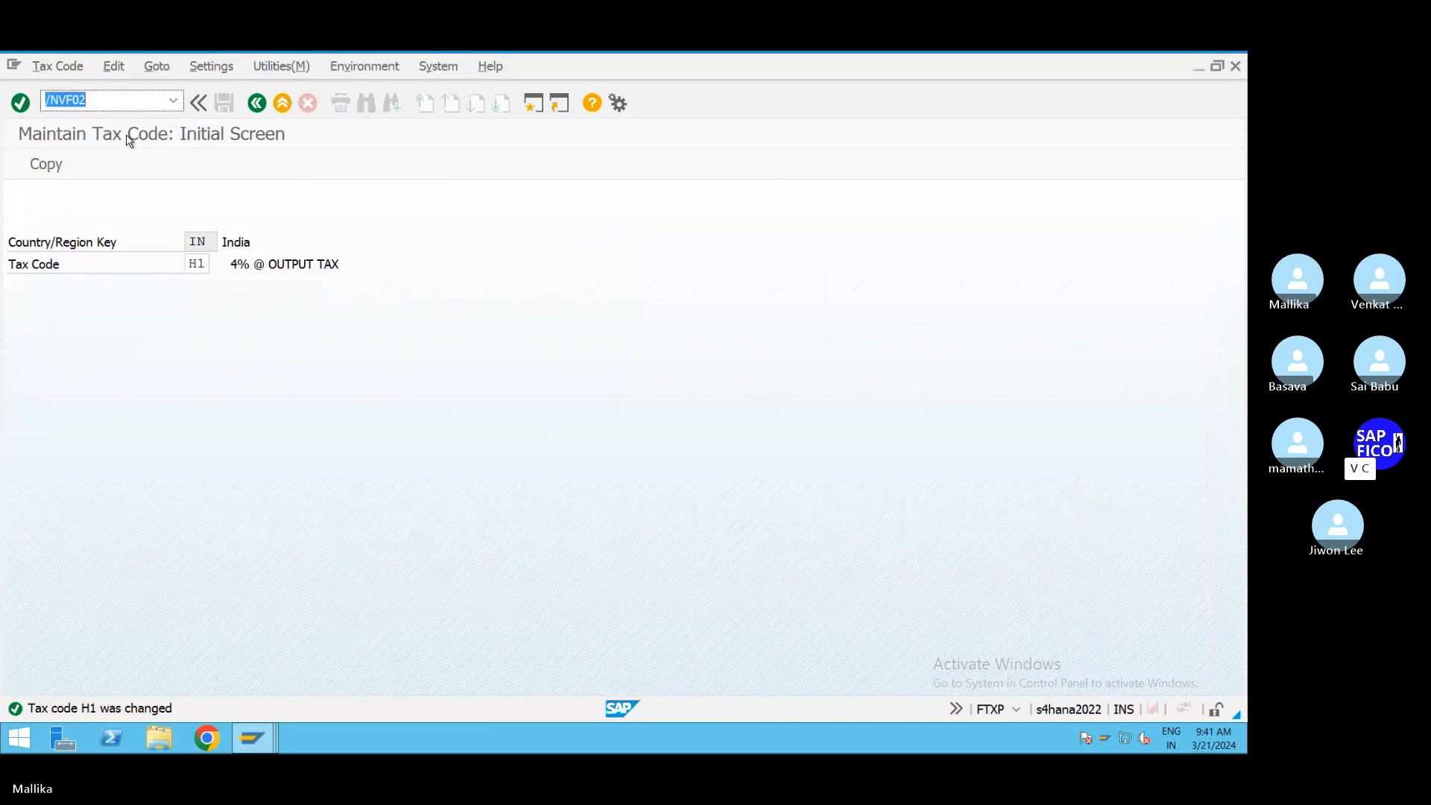
key(Return)
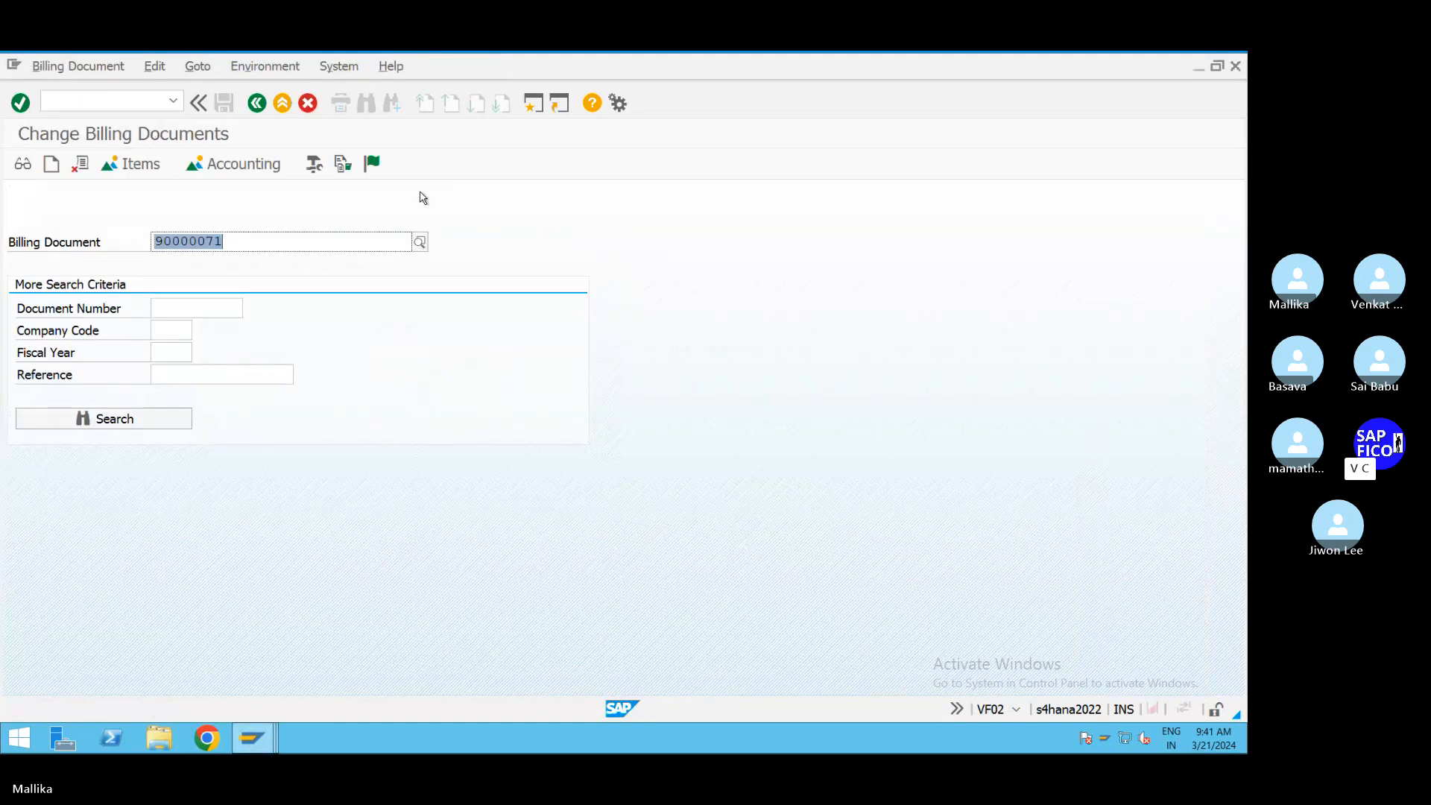
click(377, 173)
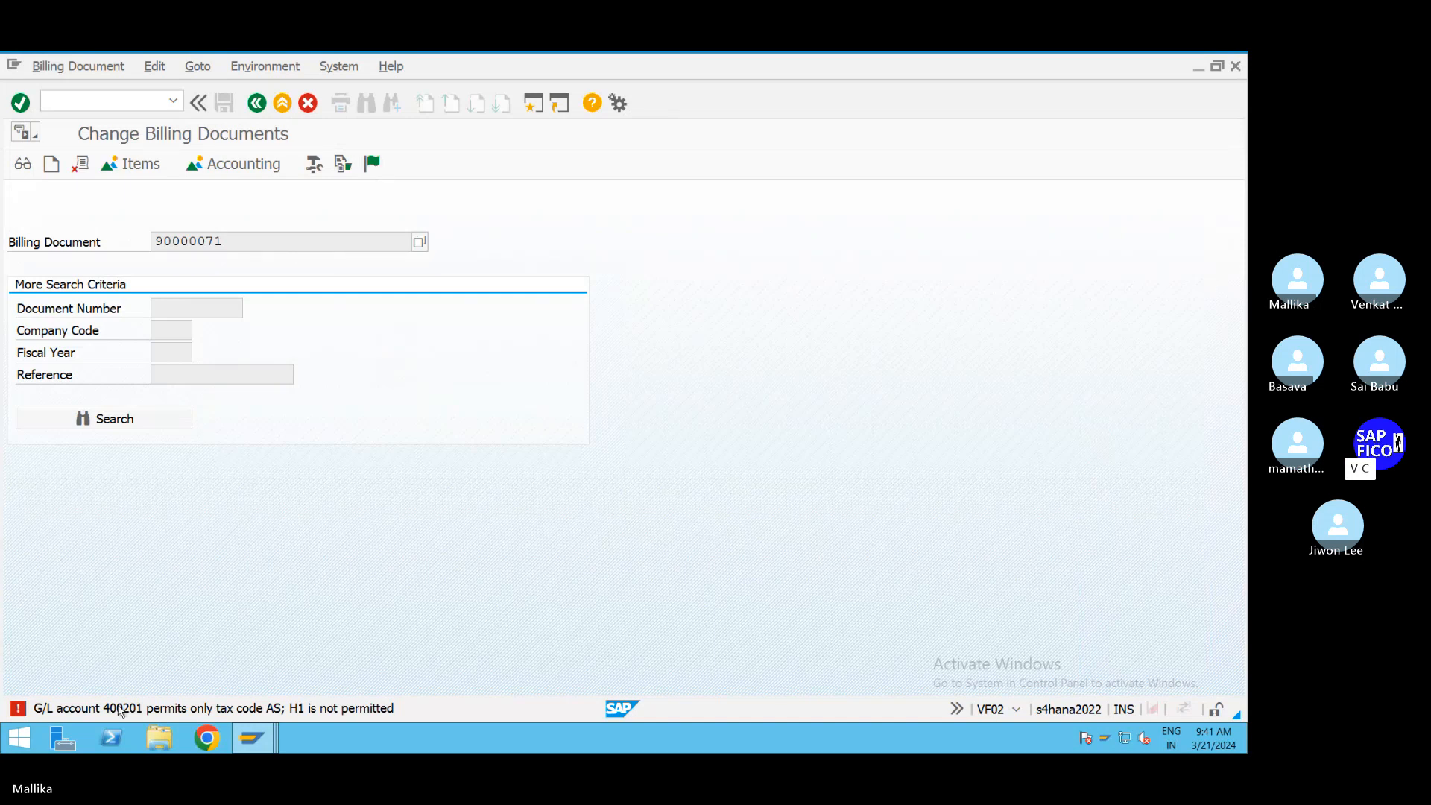
Step: In the other G/L account session, clear the tax category of SPECIAL DISCOUNT A/C and save despite the warning
mouse_move(278, 742)
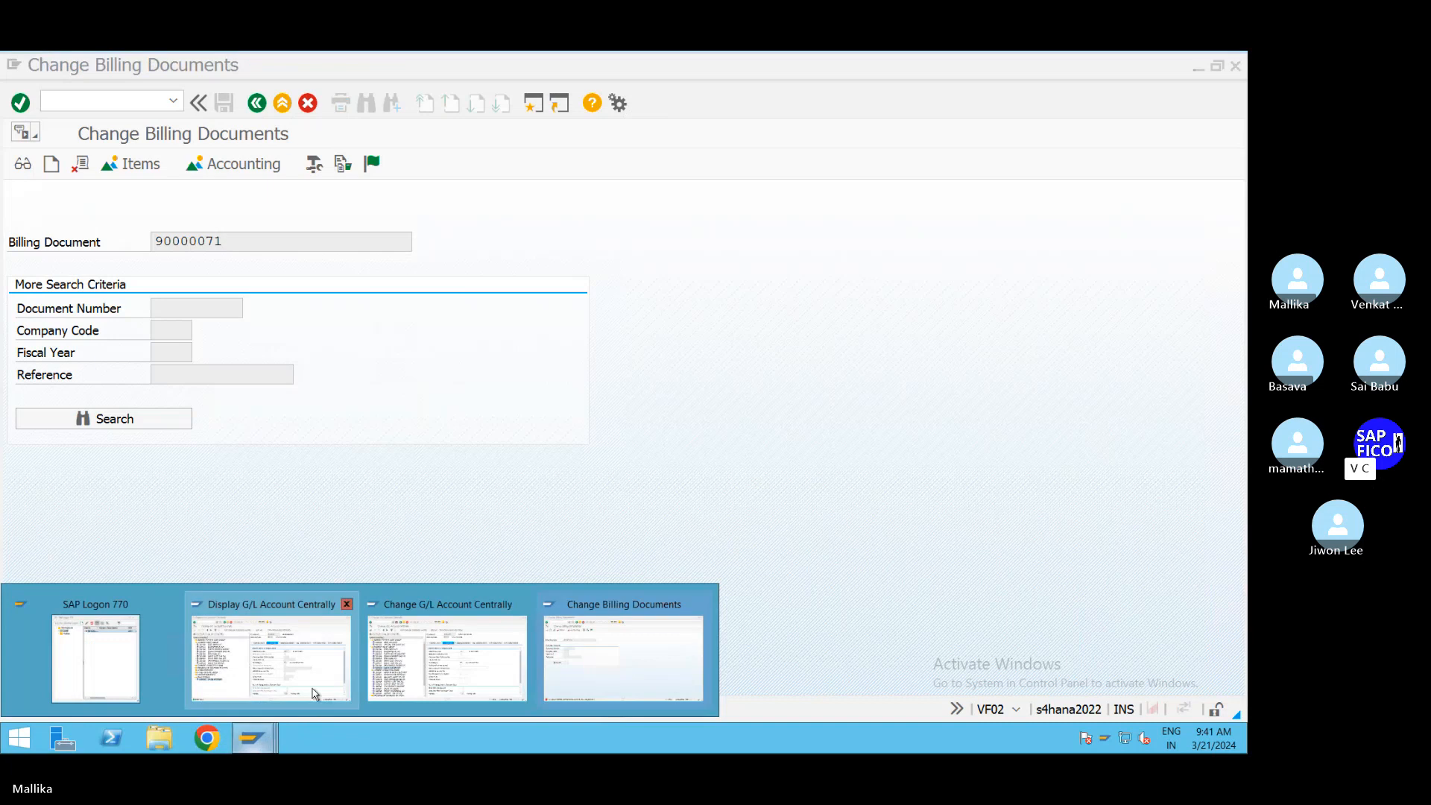
click(478, 668)
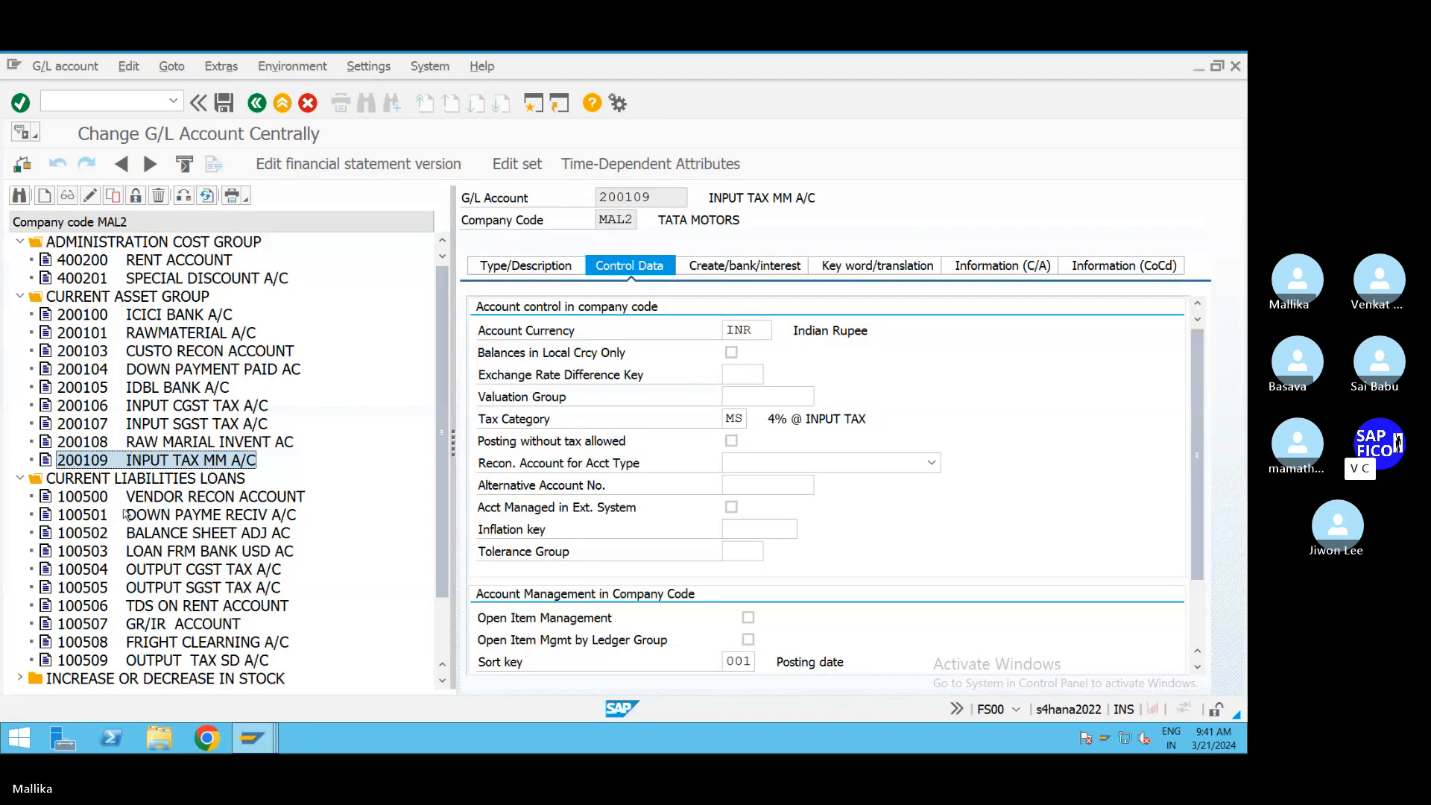
right_click(61, 479)
click(108, 278)
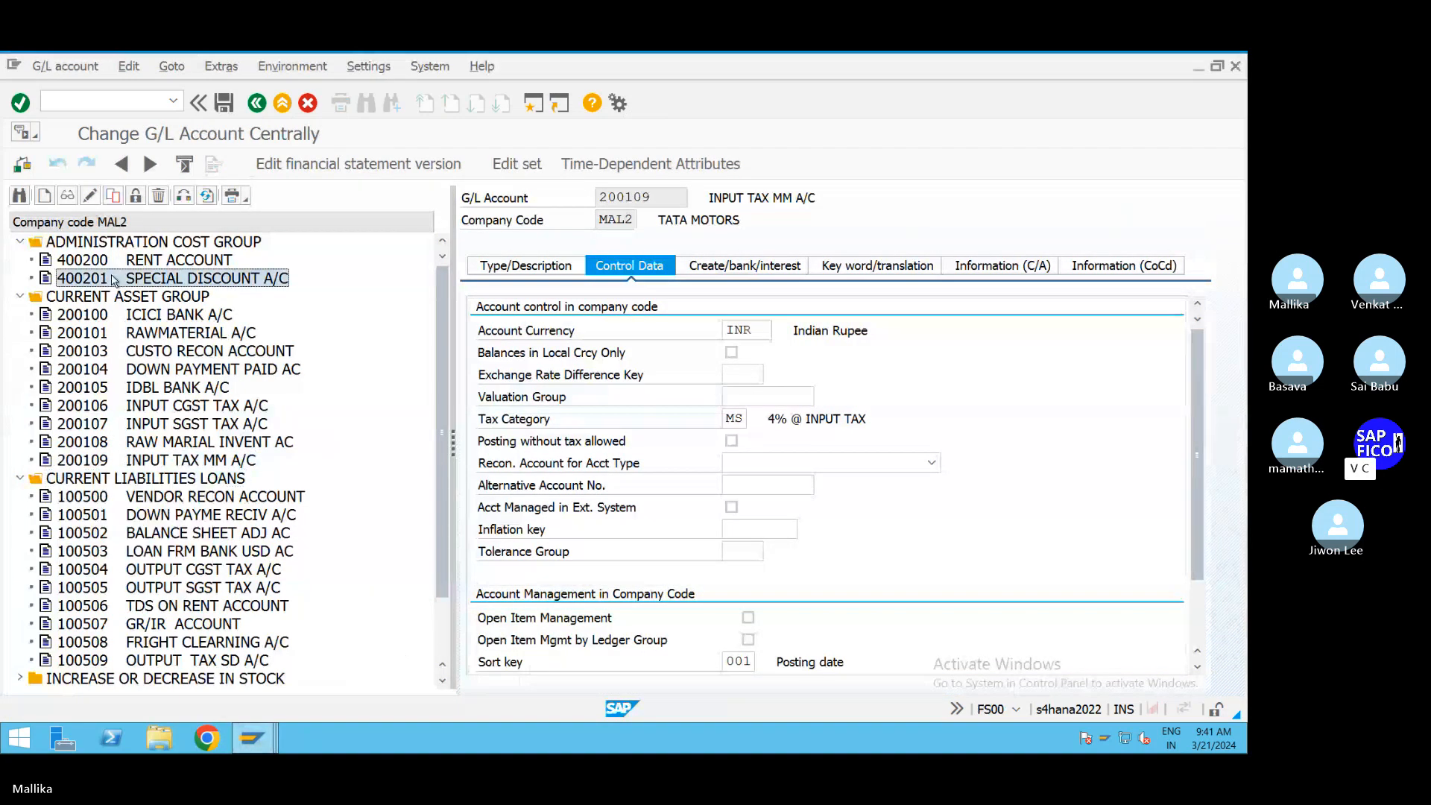
click(91, 195)
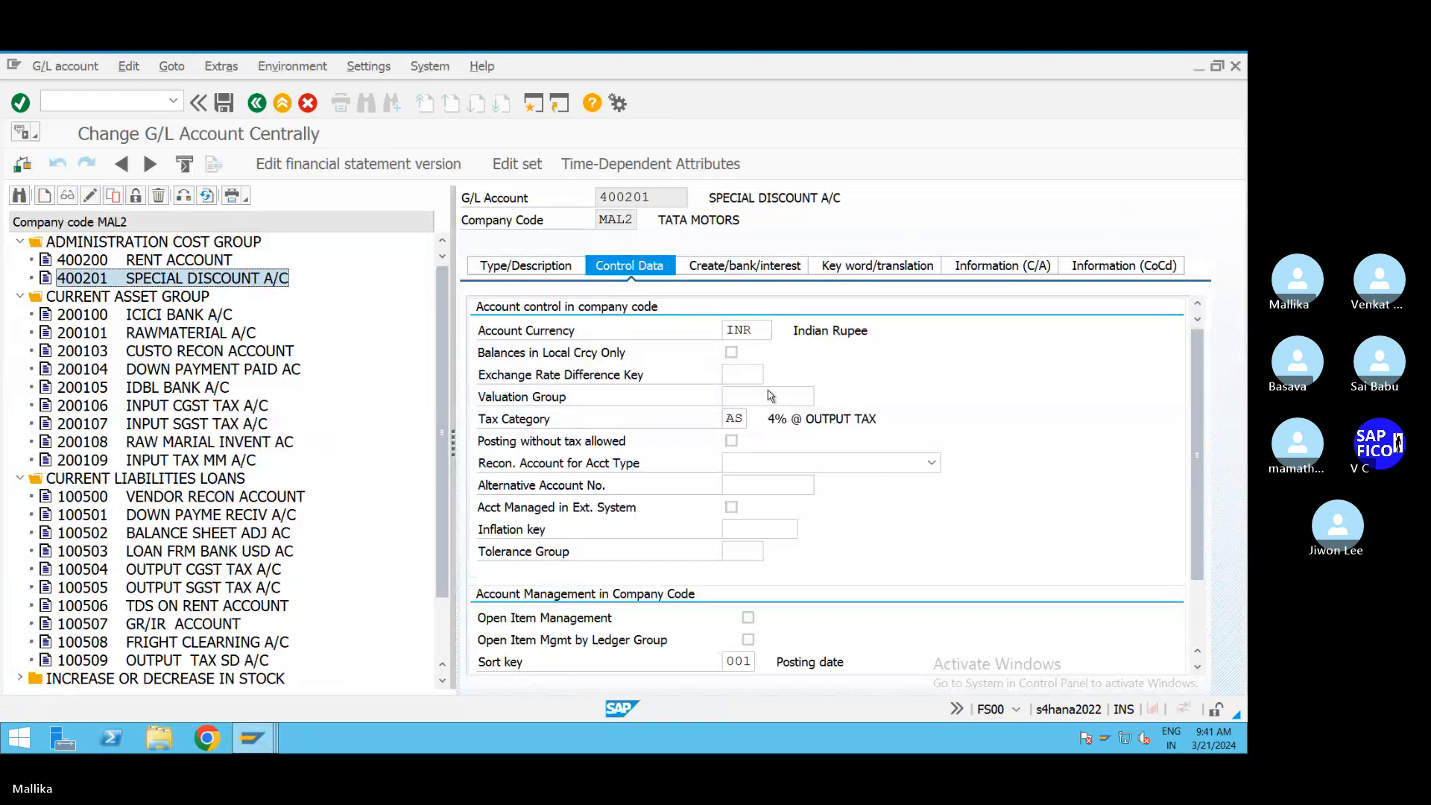
double_click(727, 418)
key(BackSpace)
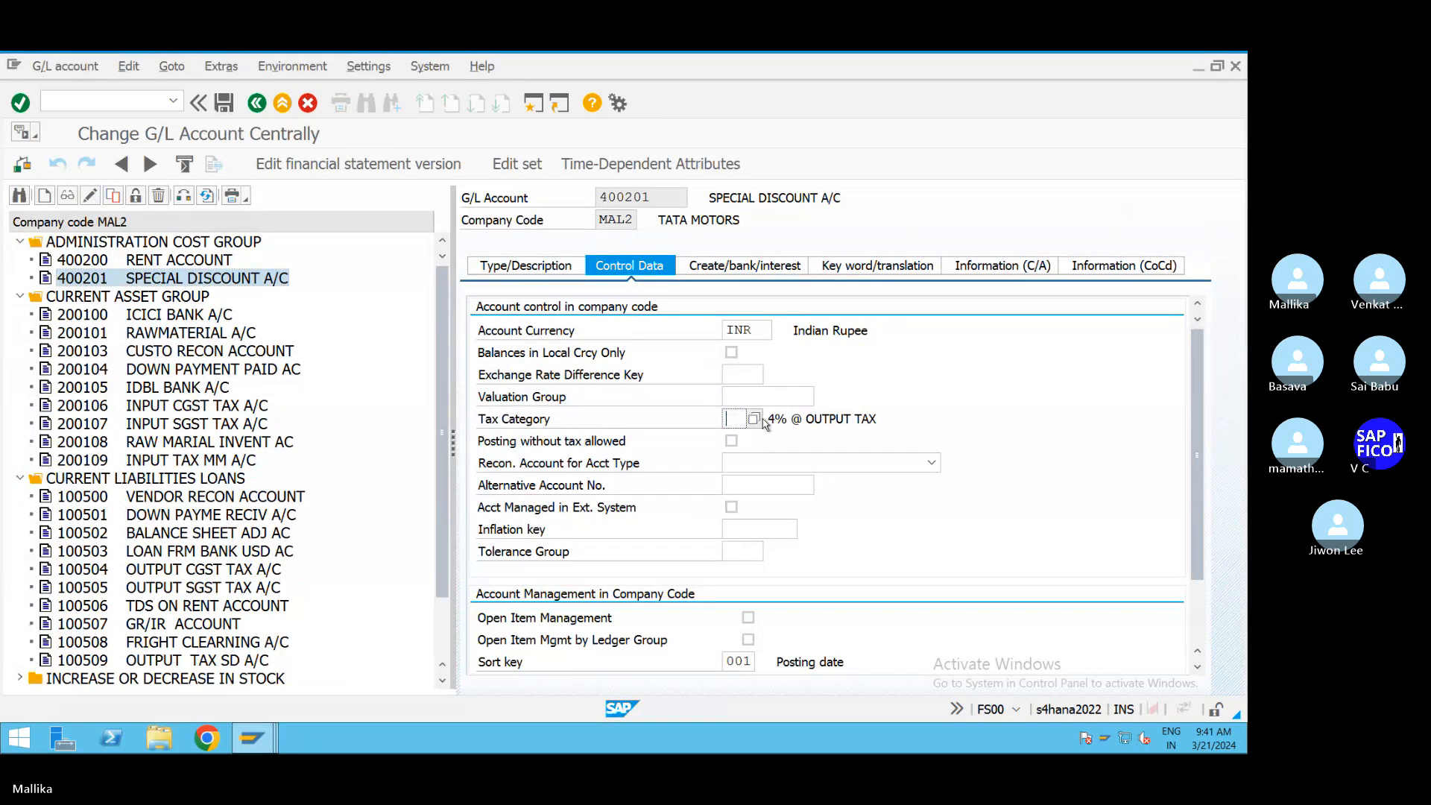
click(224, 102)
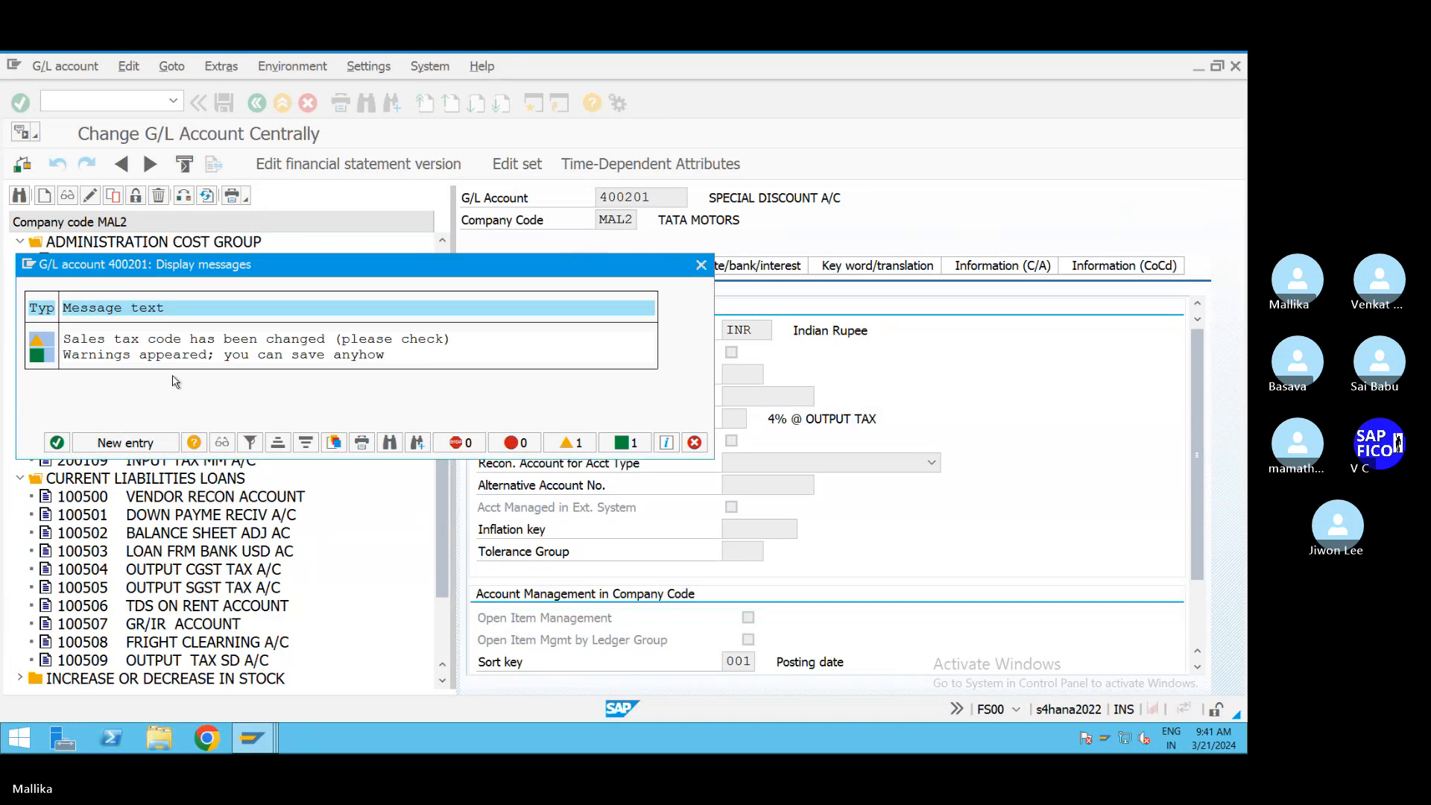
click(47, 438)
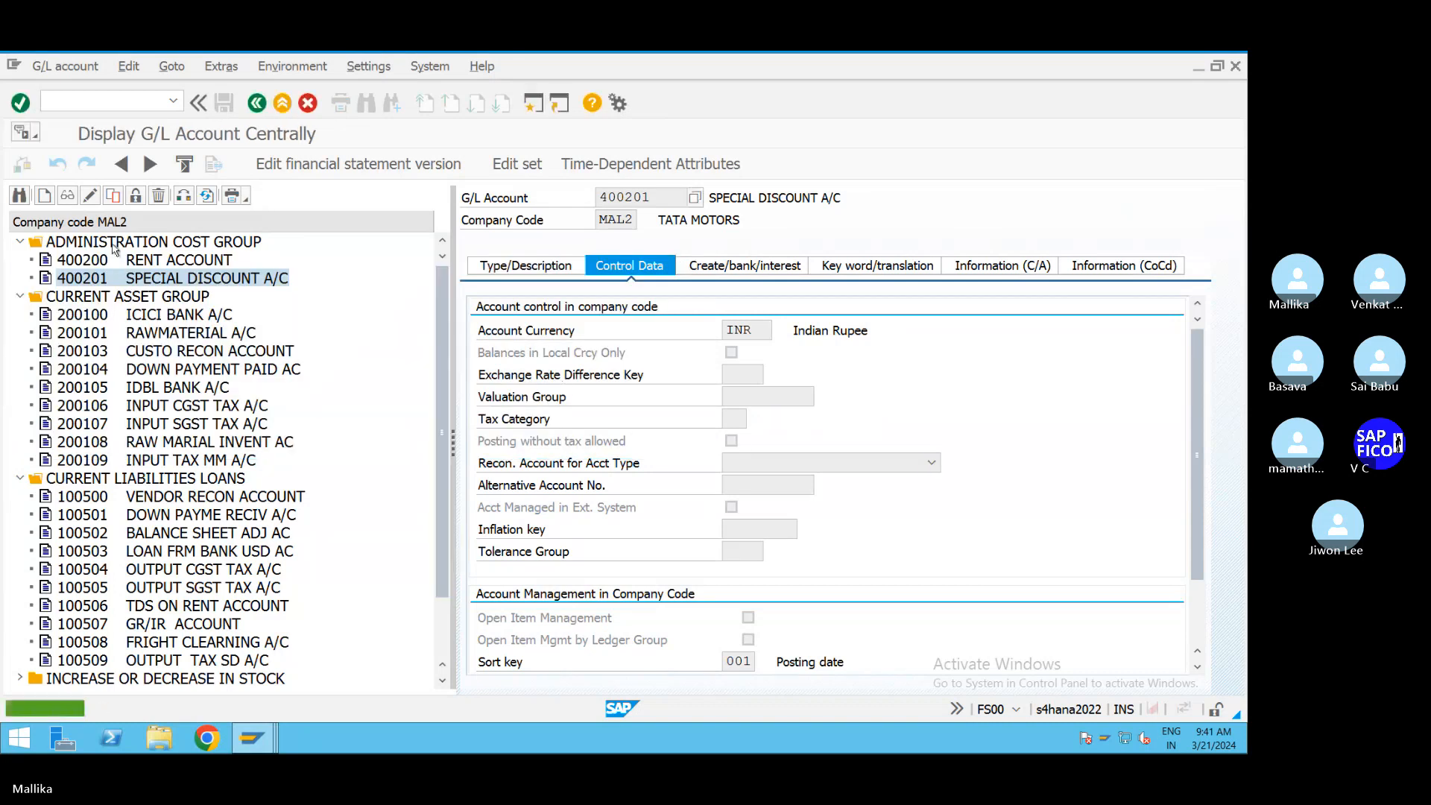
Step: Set the tax category of SPECIAL DISCOUNT A/C to H1 (4% @ OUTPUT TAX) and save, accepting the warning
click(90, 195)
click(734, 418)
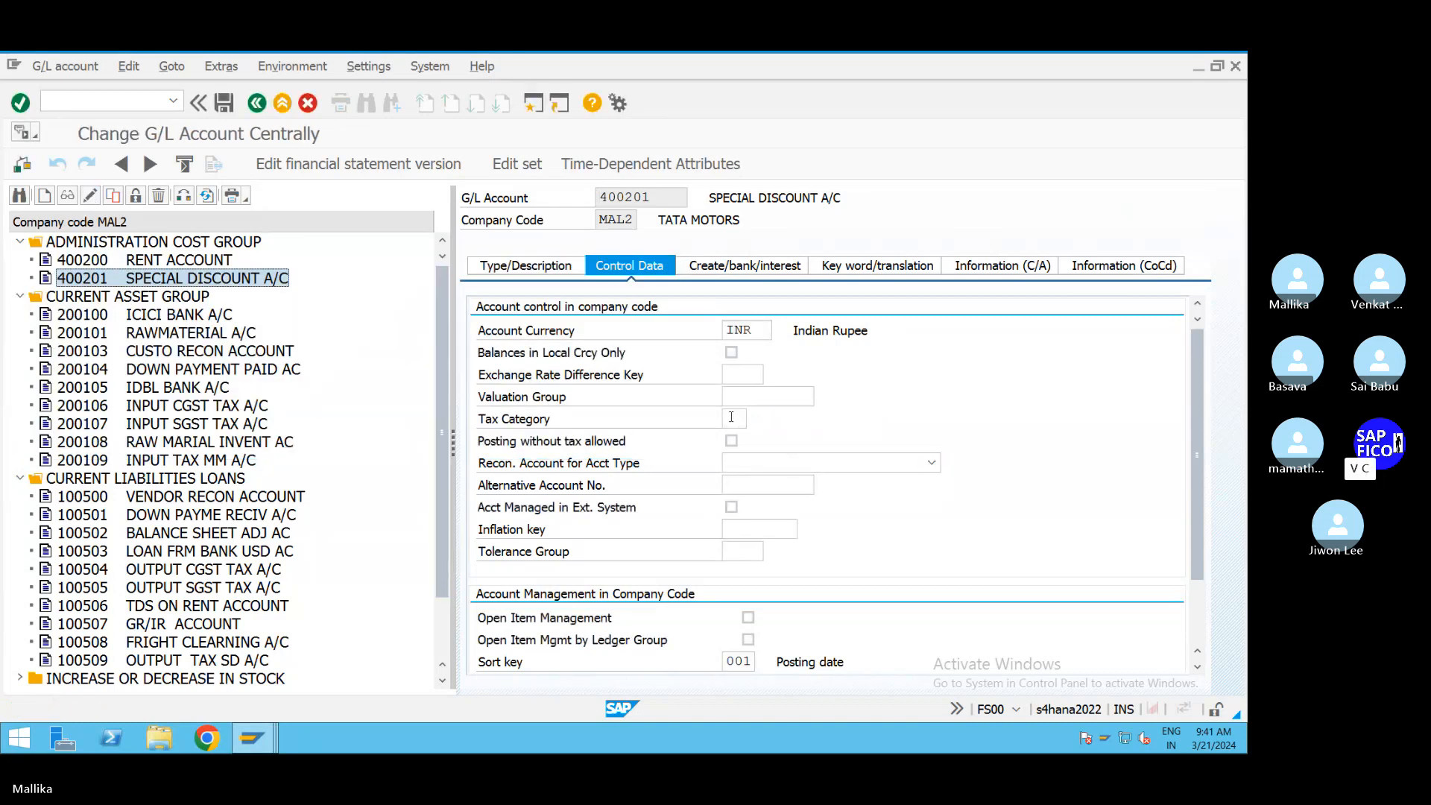
key(F4)
click(775, 285)
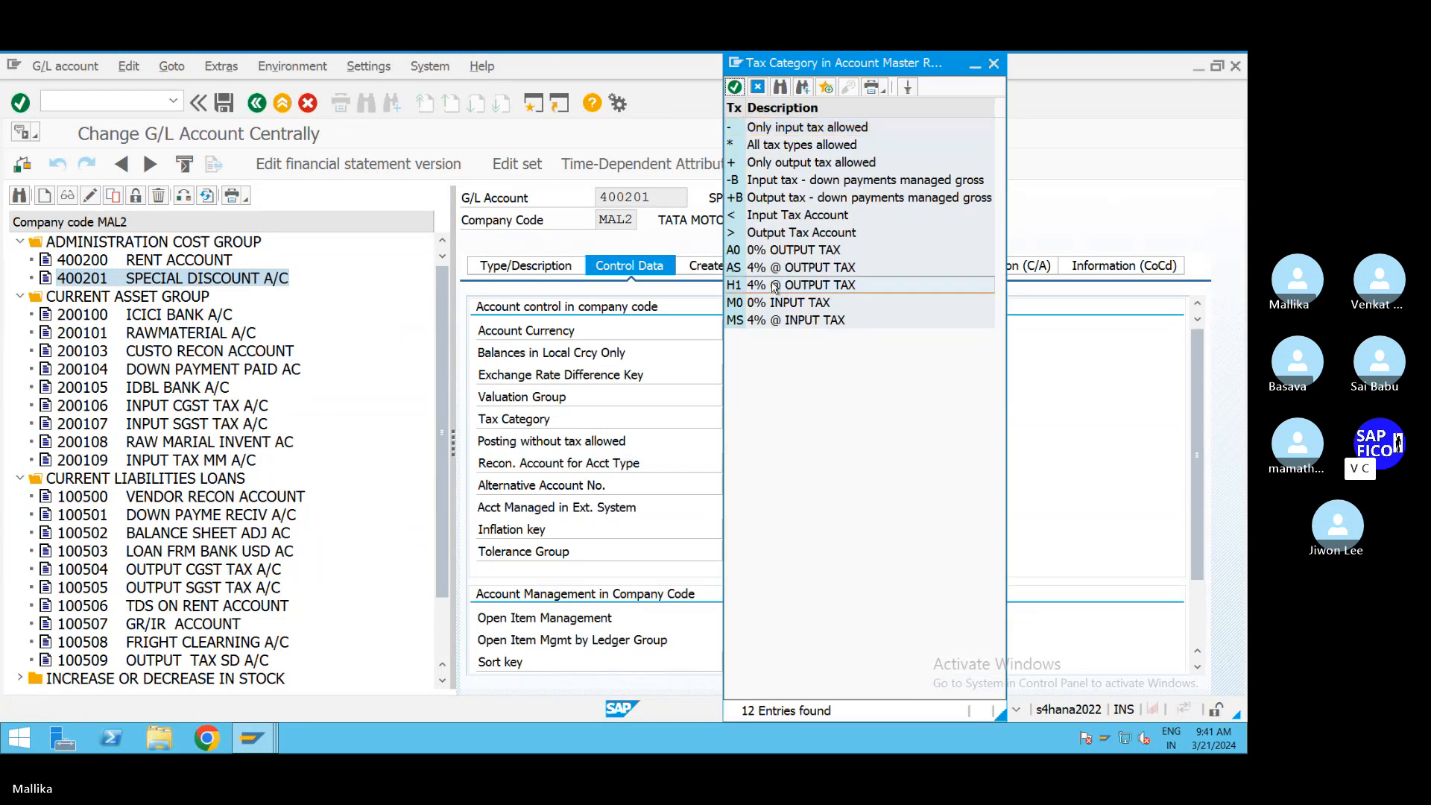
double_click(775, 285)
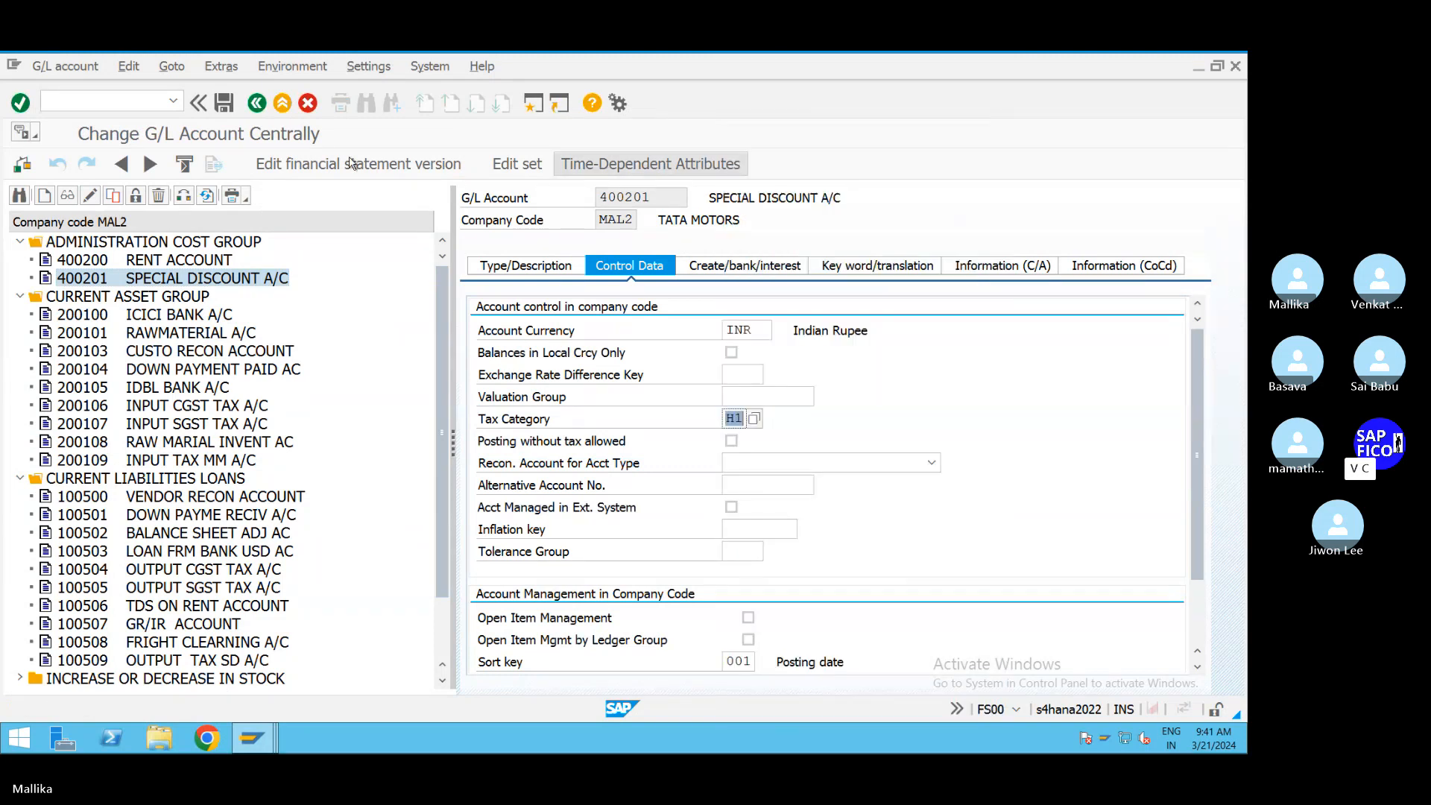
click(223, 103)
click(57, 442)
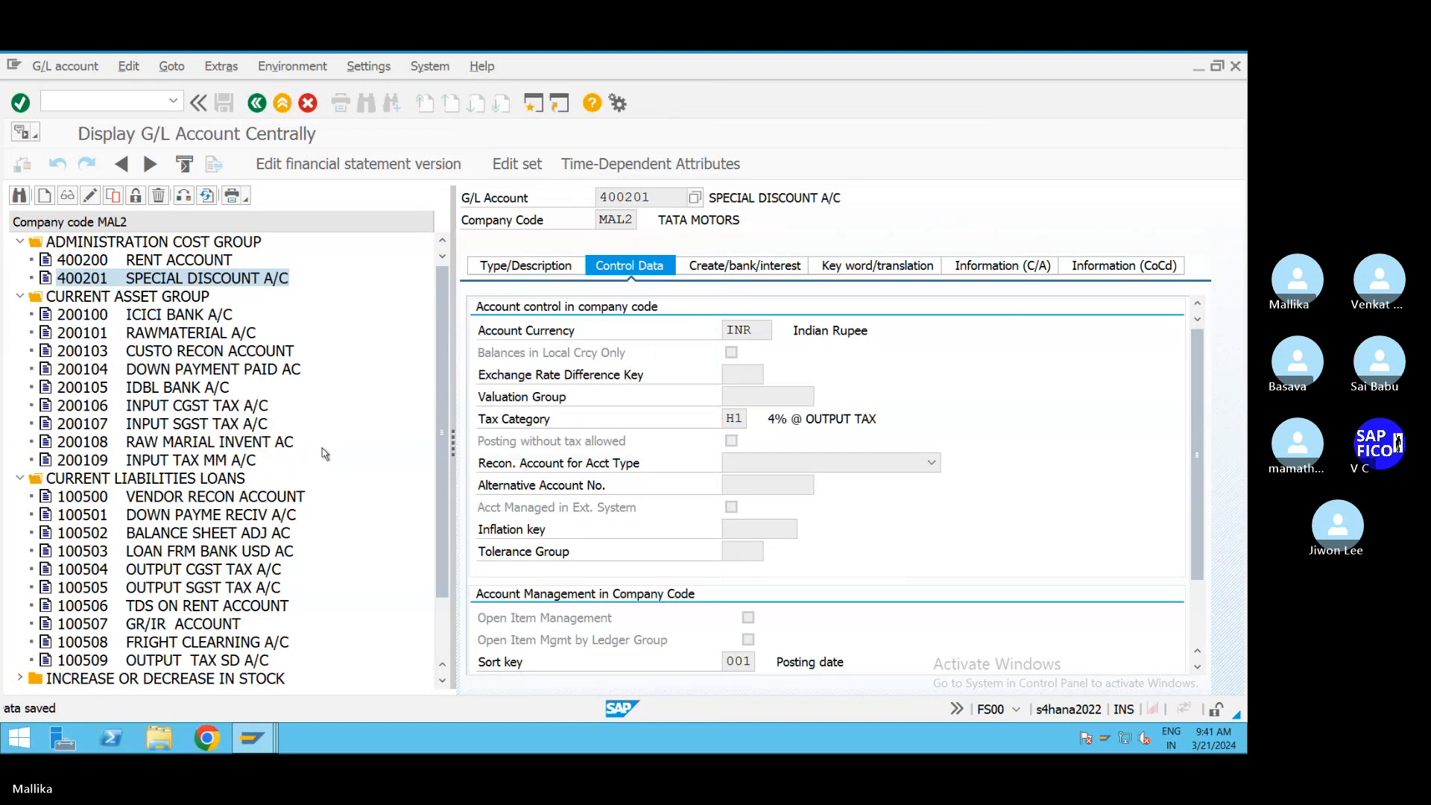
Step: Return to the billing document session, restart transaction VF02 and release the proposed document to accounting
click(251, 738)
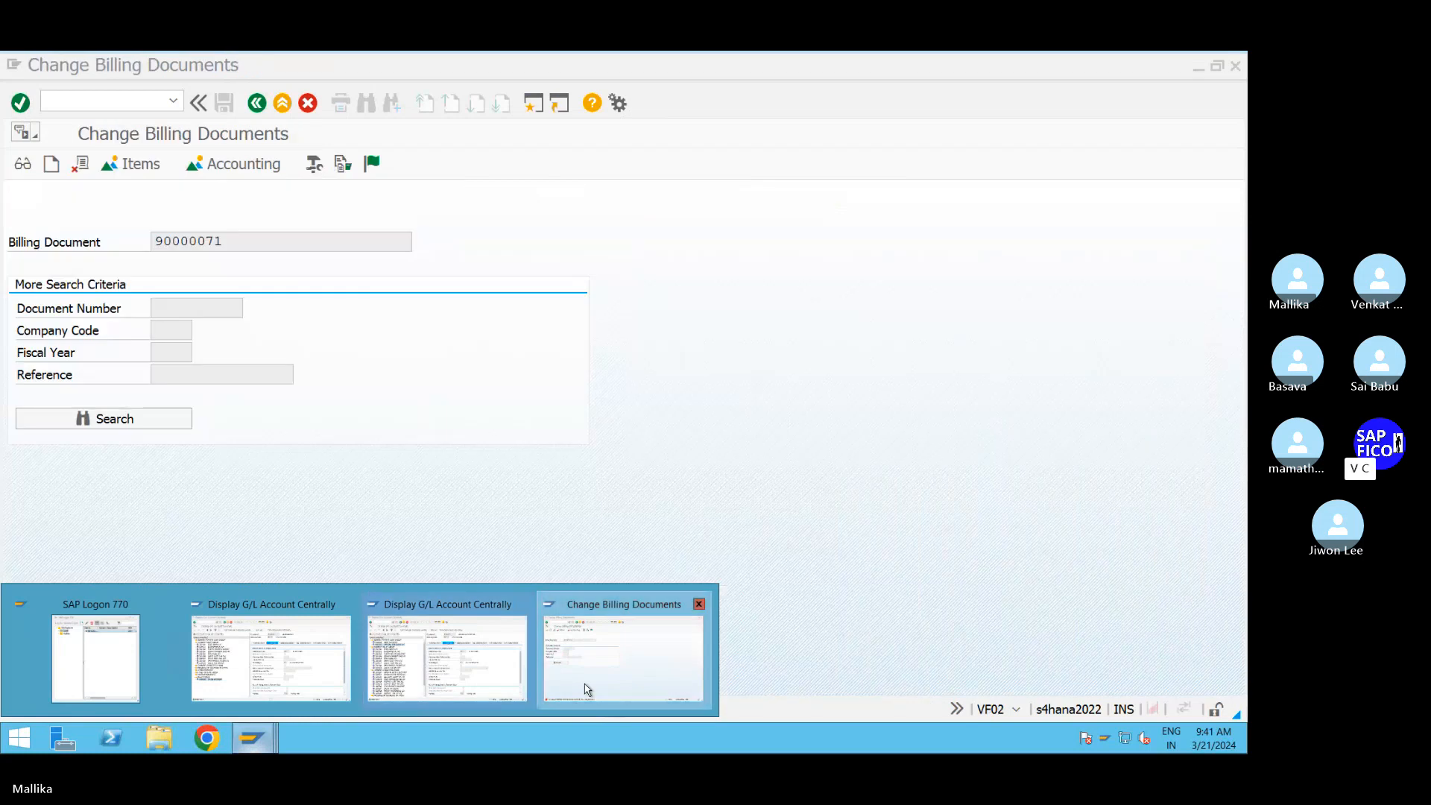
click(587, 690)
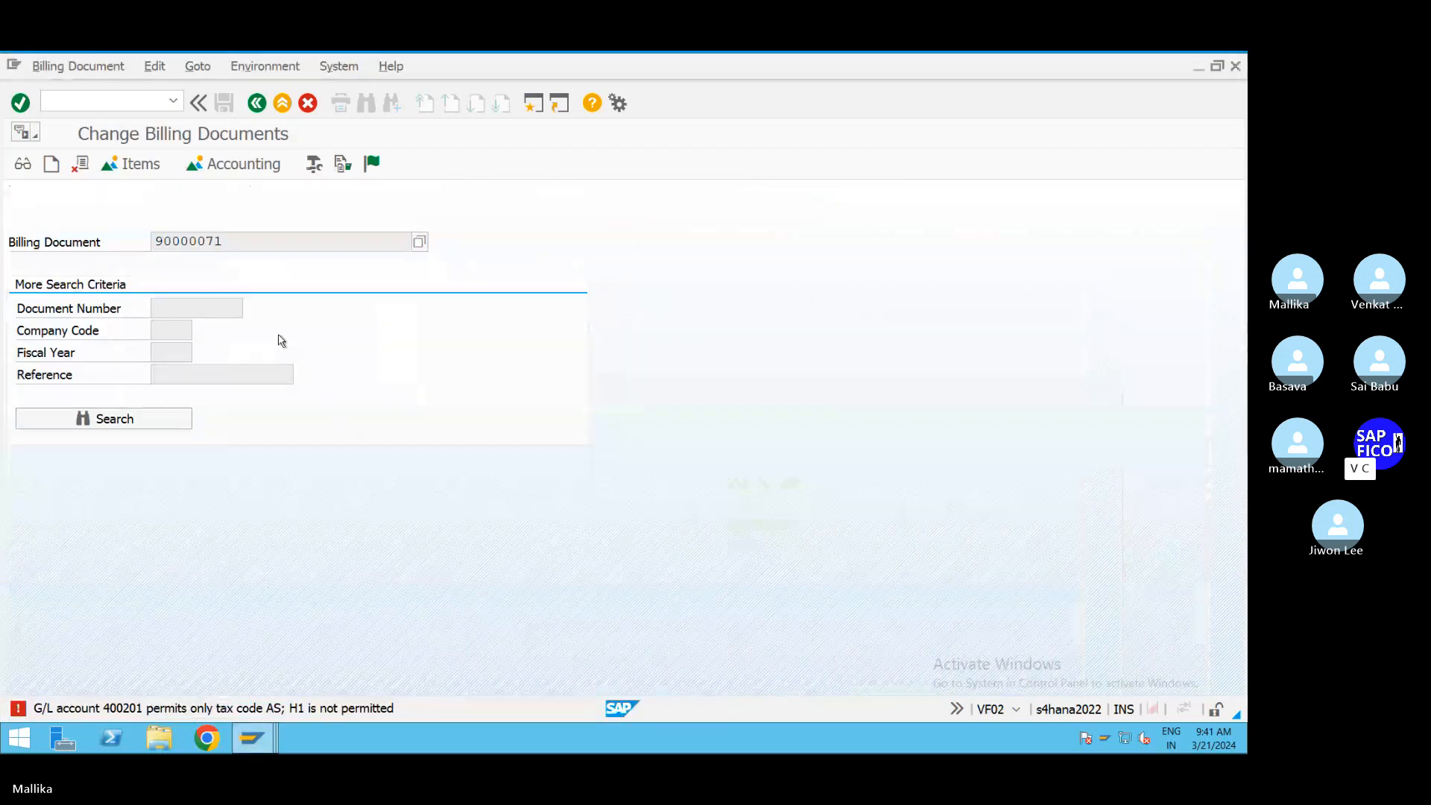
click(173, 100)
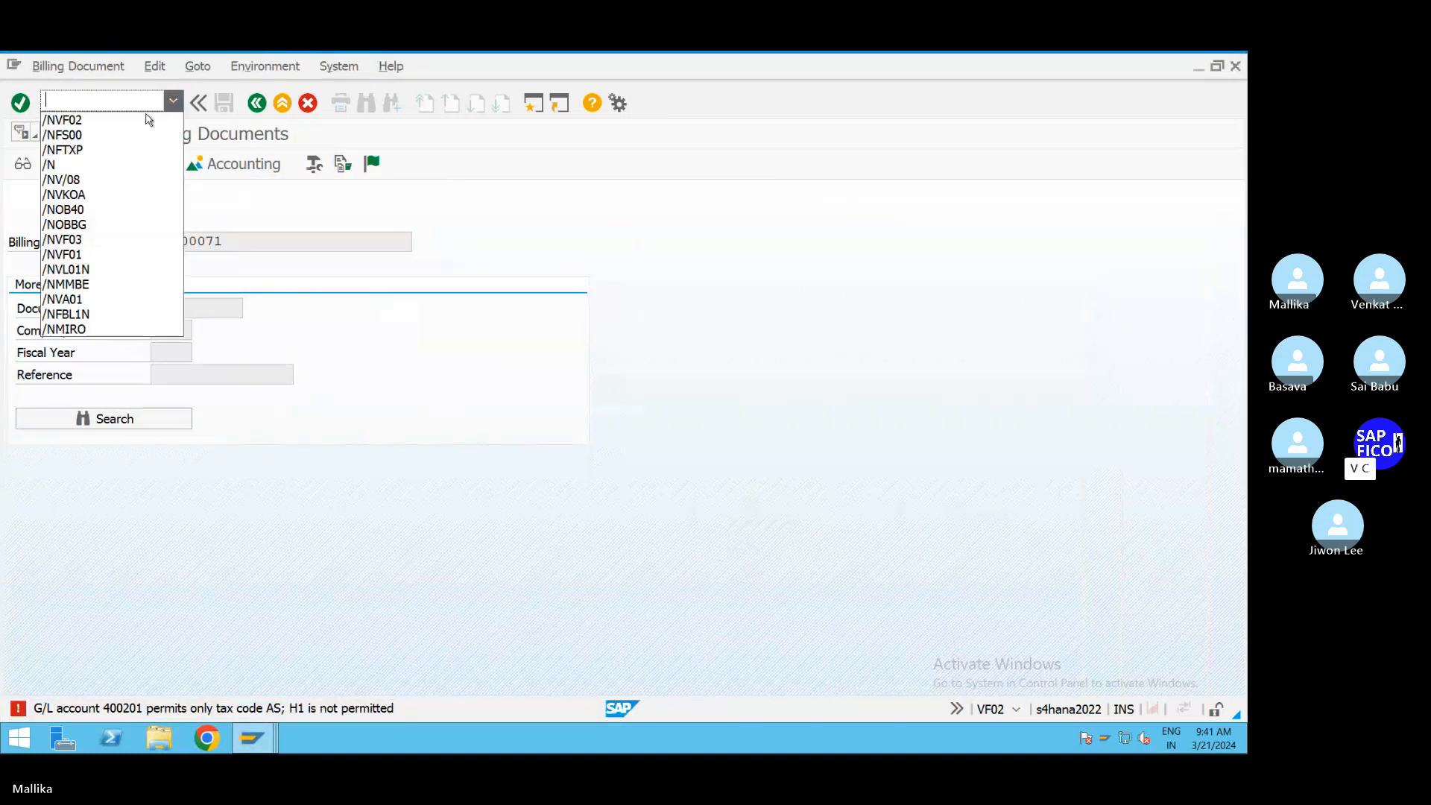
click(145, 121)
key(Return)
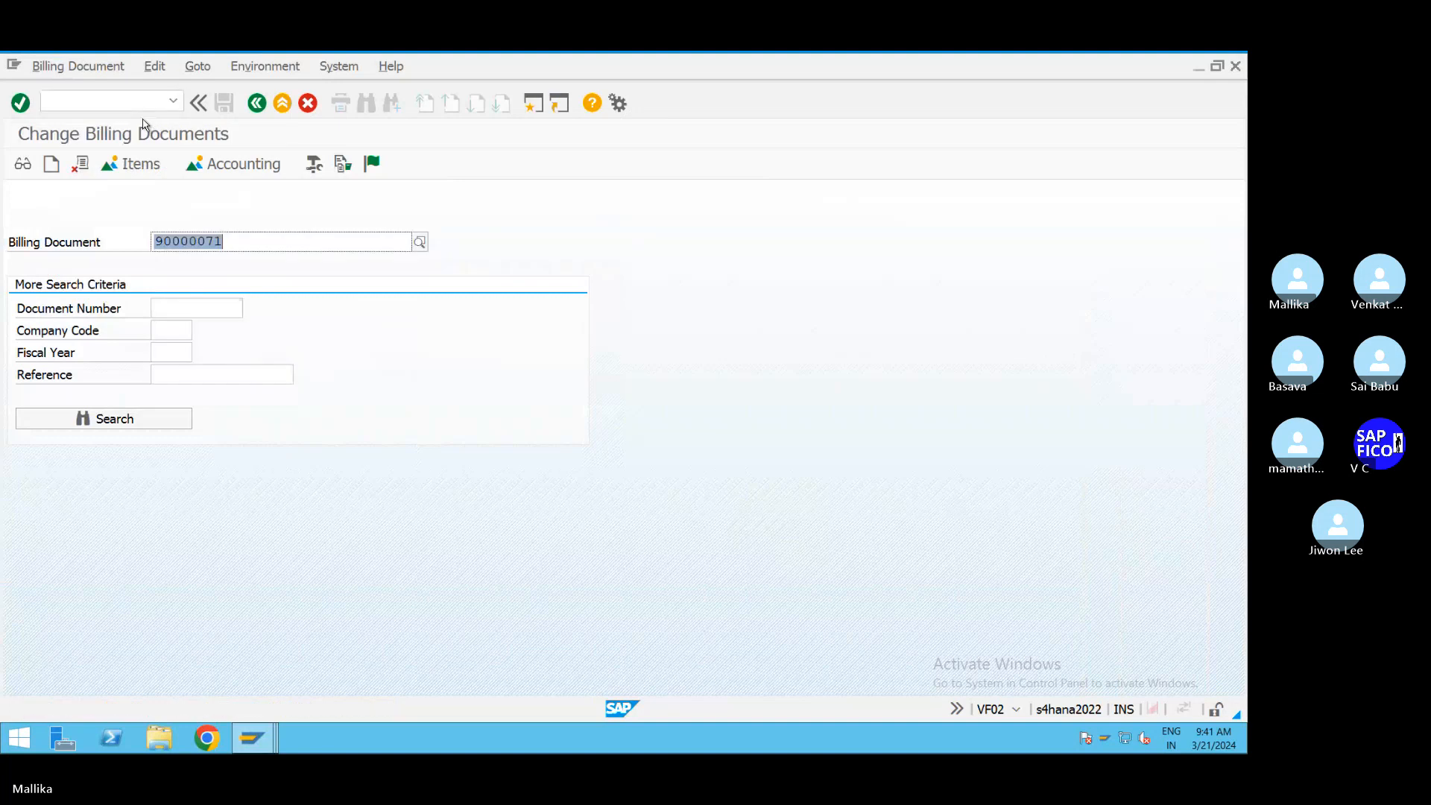
click(367, 165)
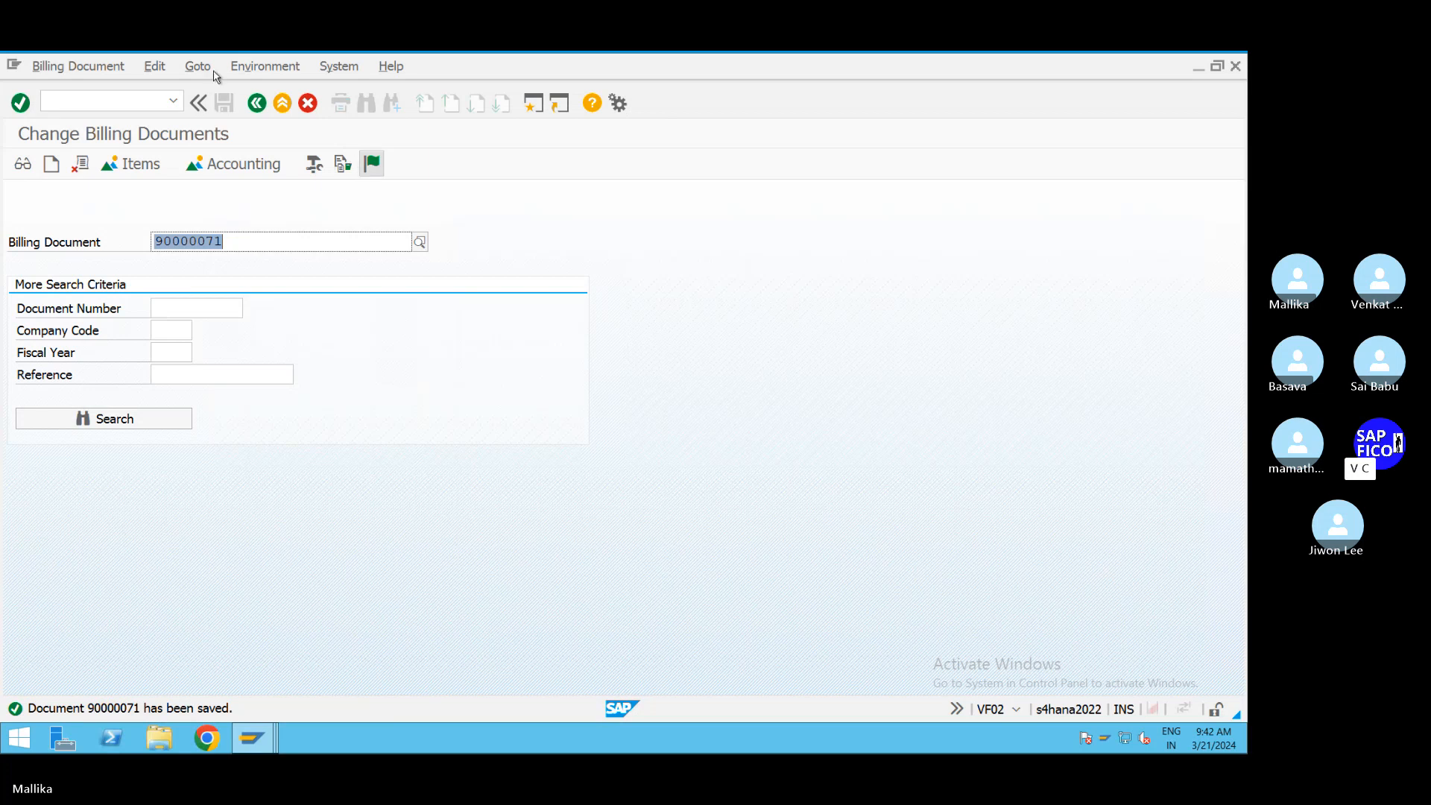
Step: Switch the billing document to display mode and open its accounting document
click(78, 69)
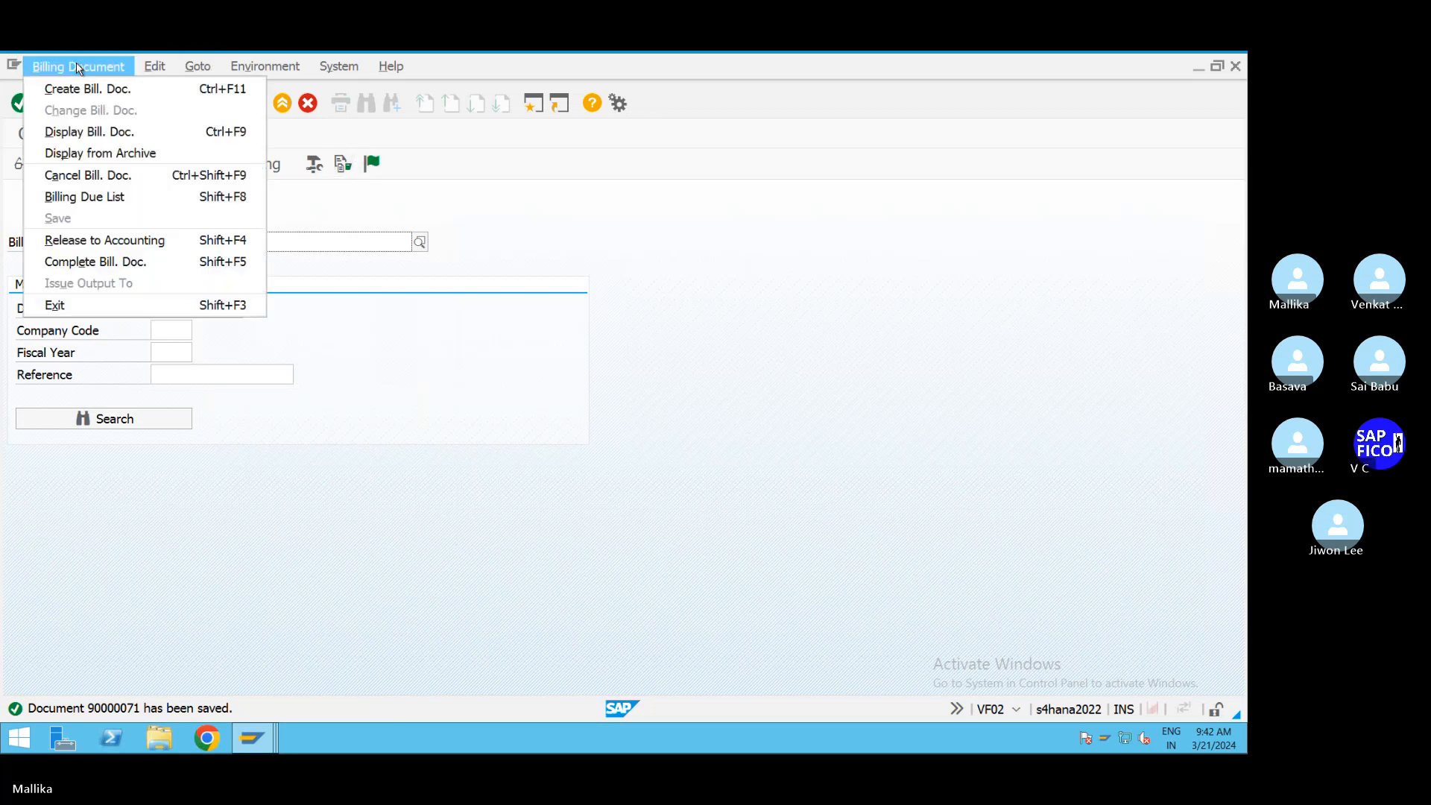
click(108, 137)
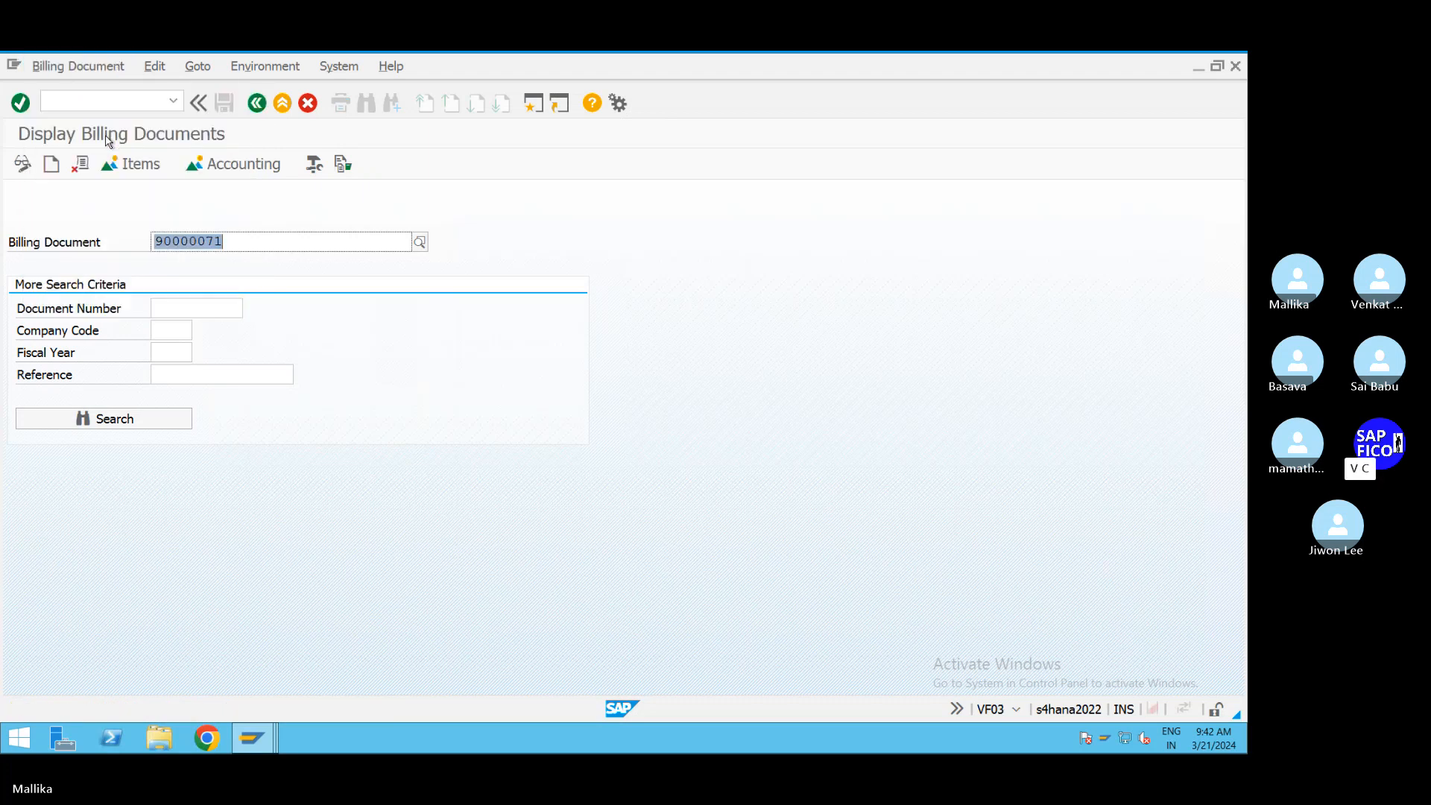
click(221, 167)
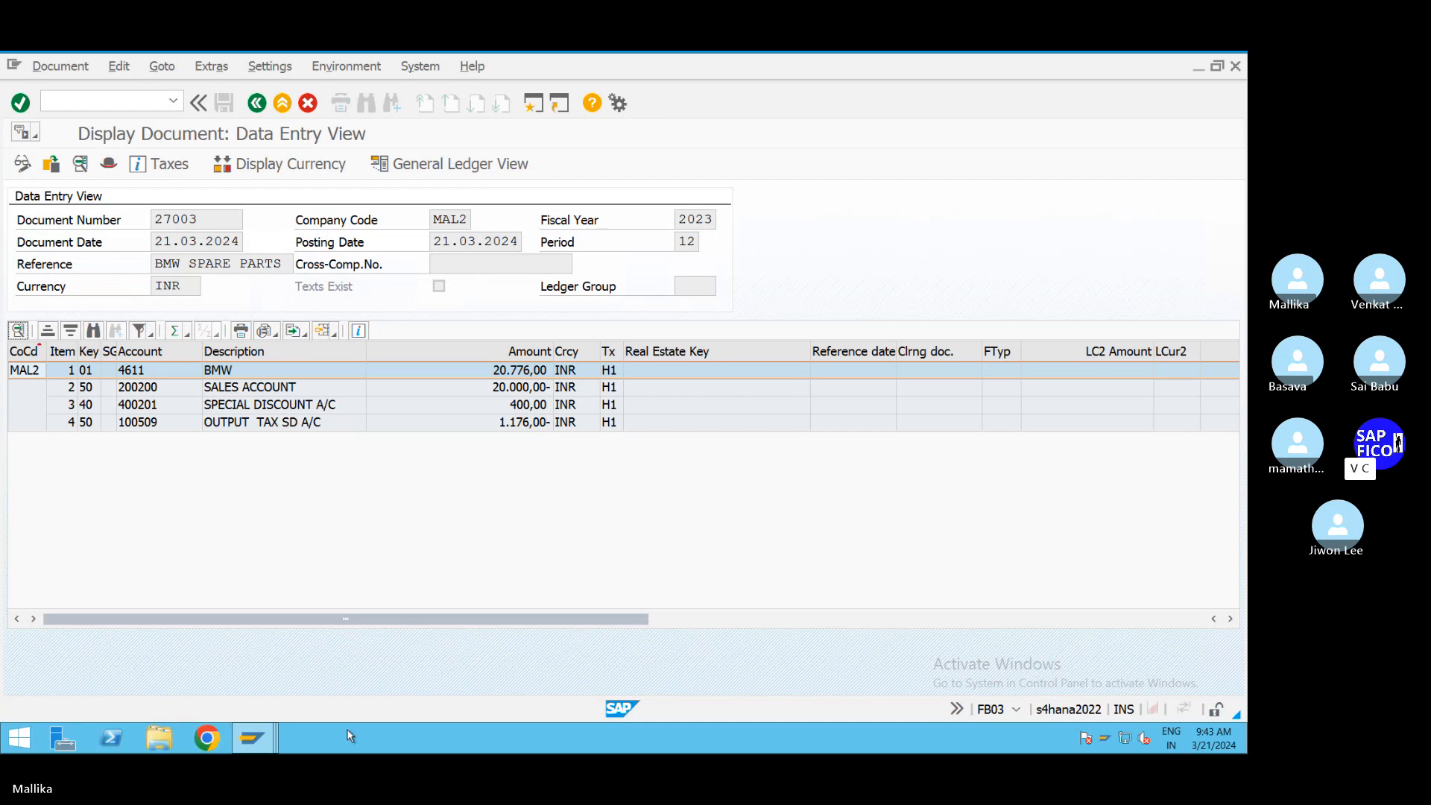
Step: In the SALES ACCOUNT G/L session, start transaction FBL5N and list the BMW customer's open items in company code MAL2 at 21.03.2024
click(267, 742)
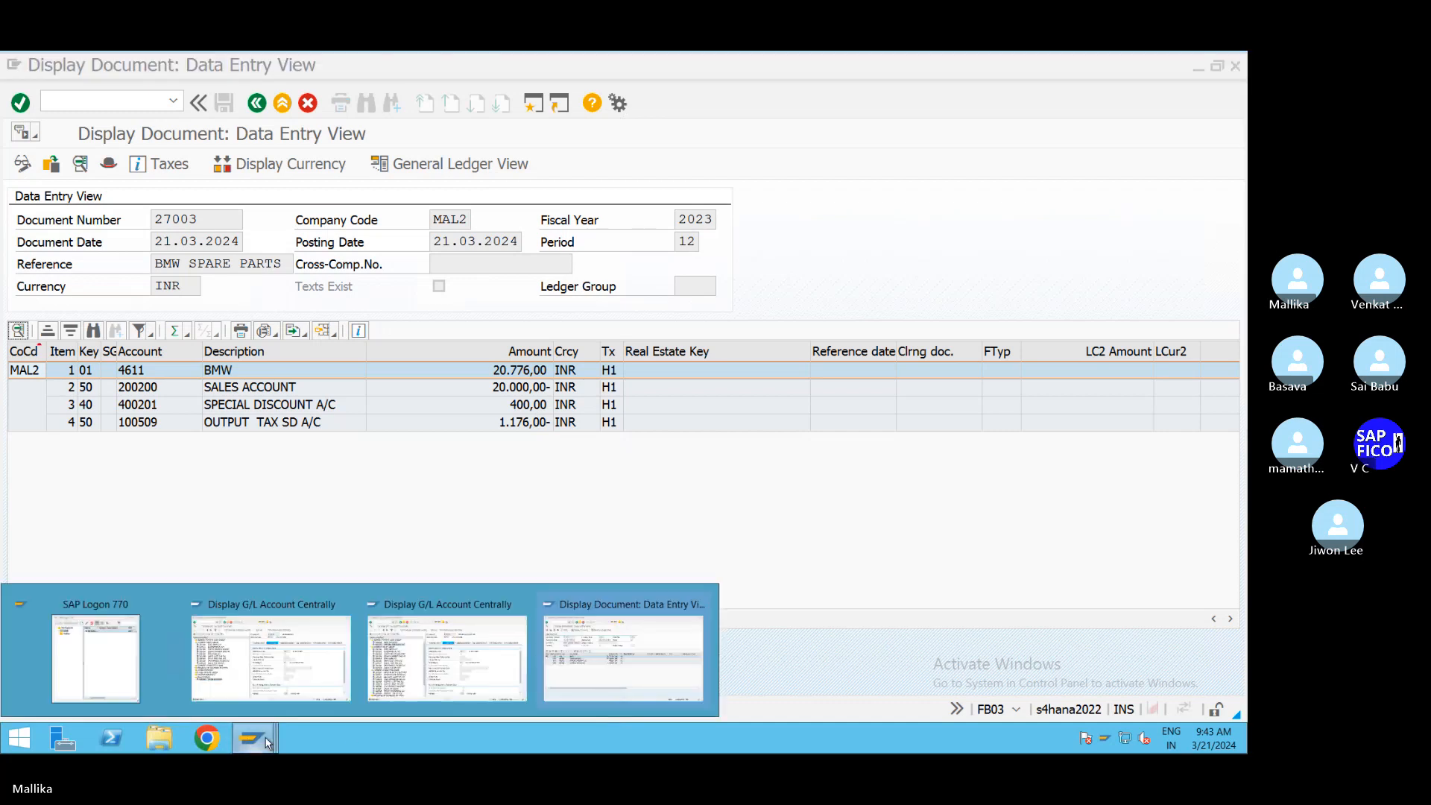
click(281, 677)
click(143, 104)
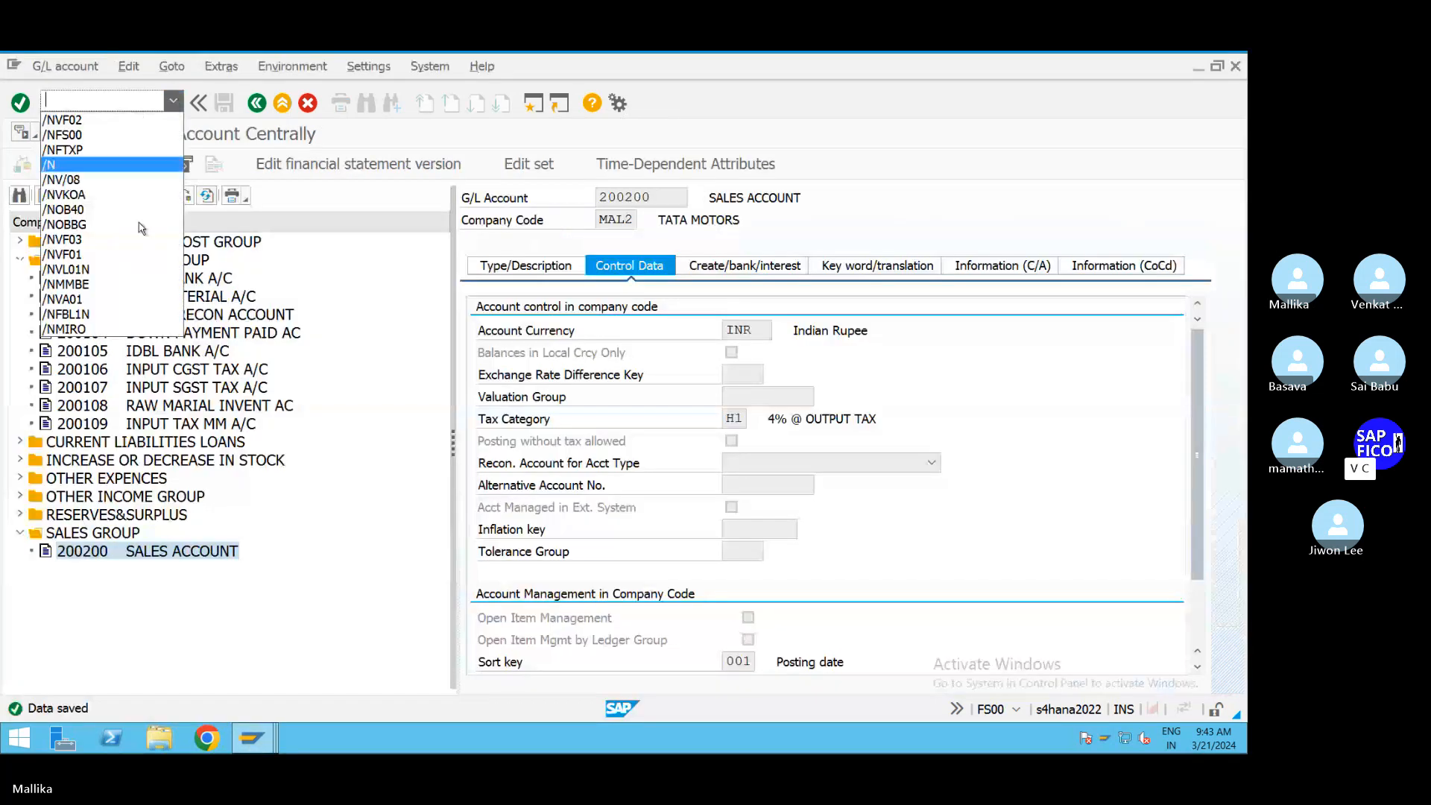
click(95, 316)
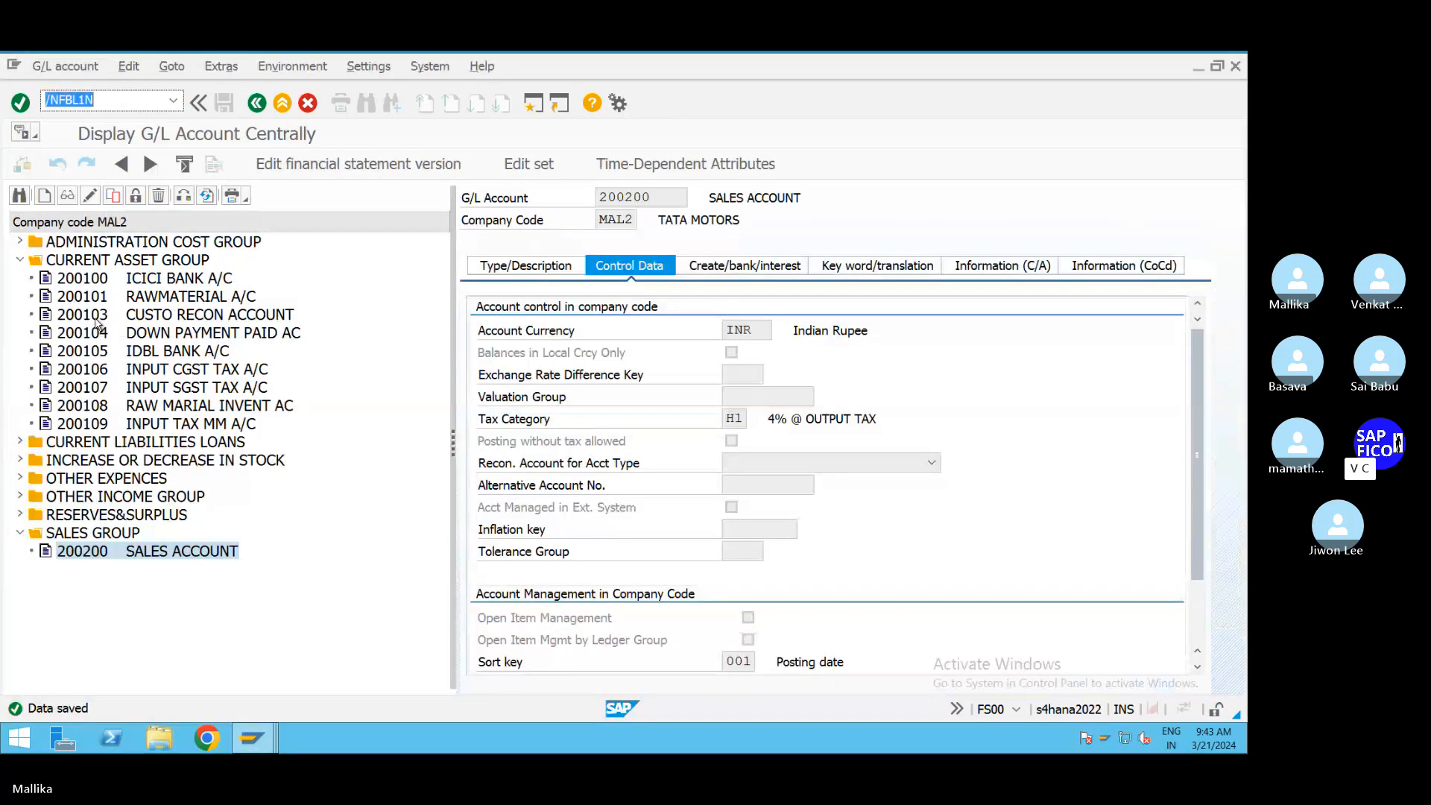
key(BackSpace)
text(/NFBL5N)
key(Return)
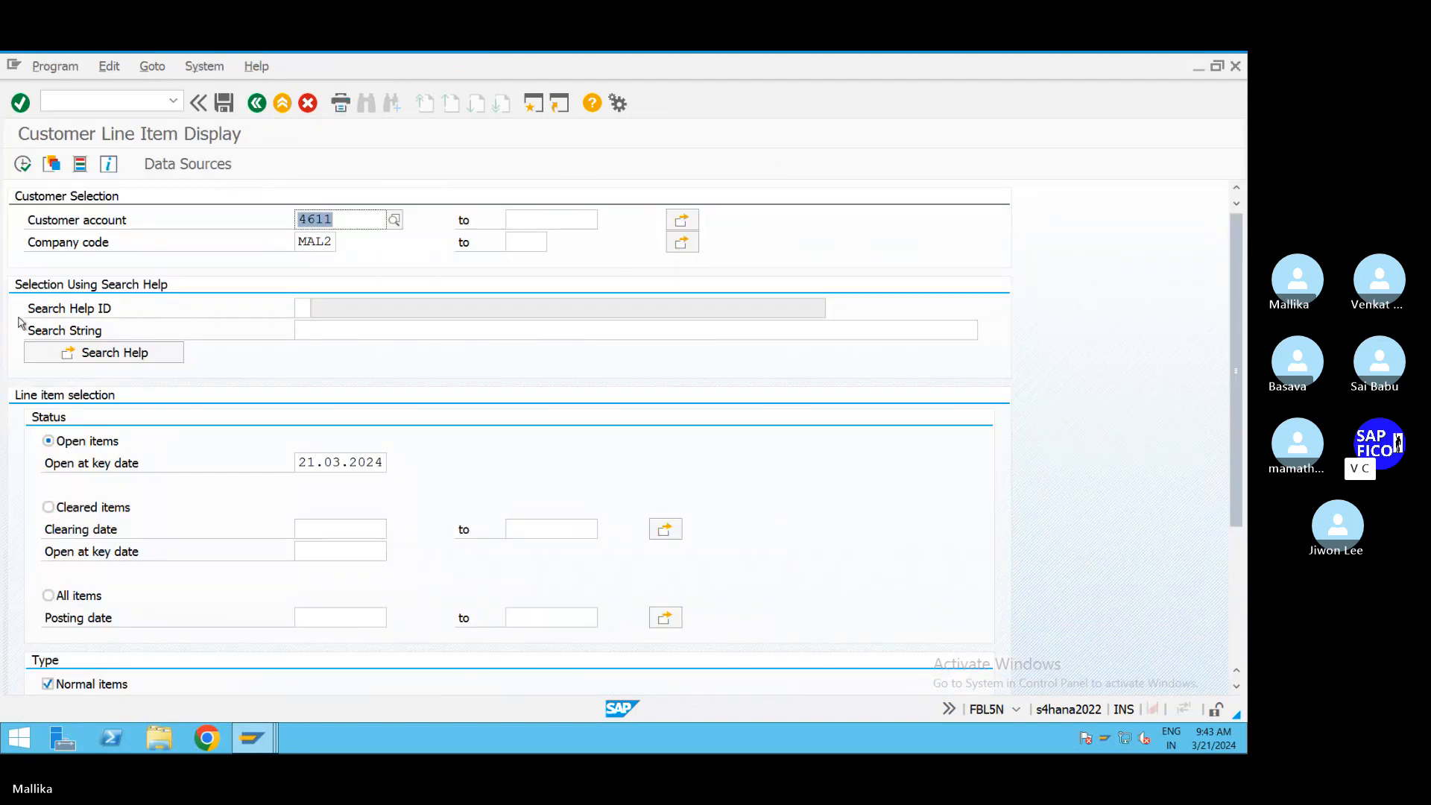
click(23, 164)
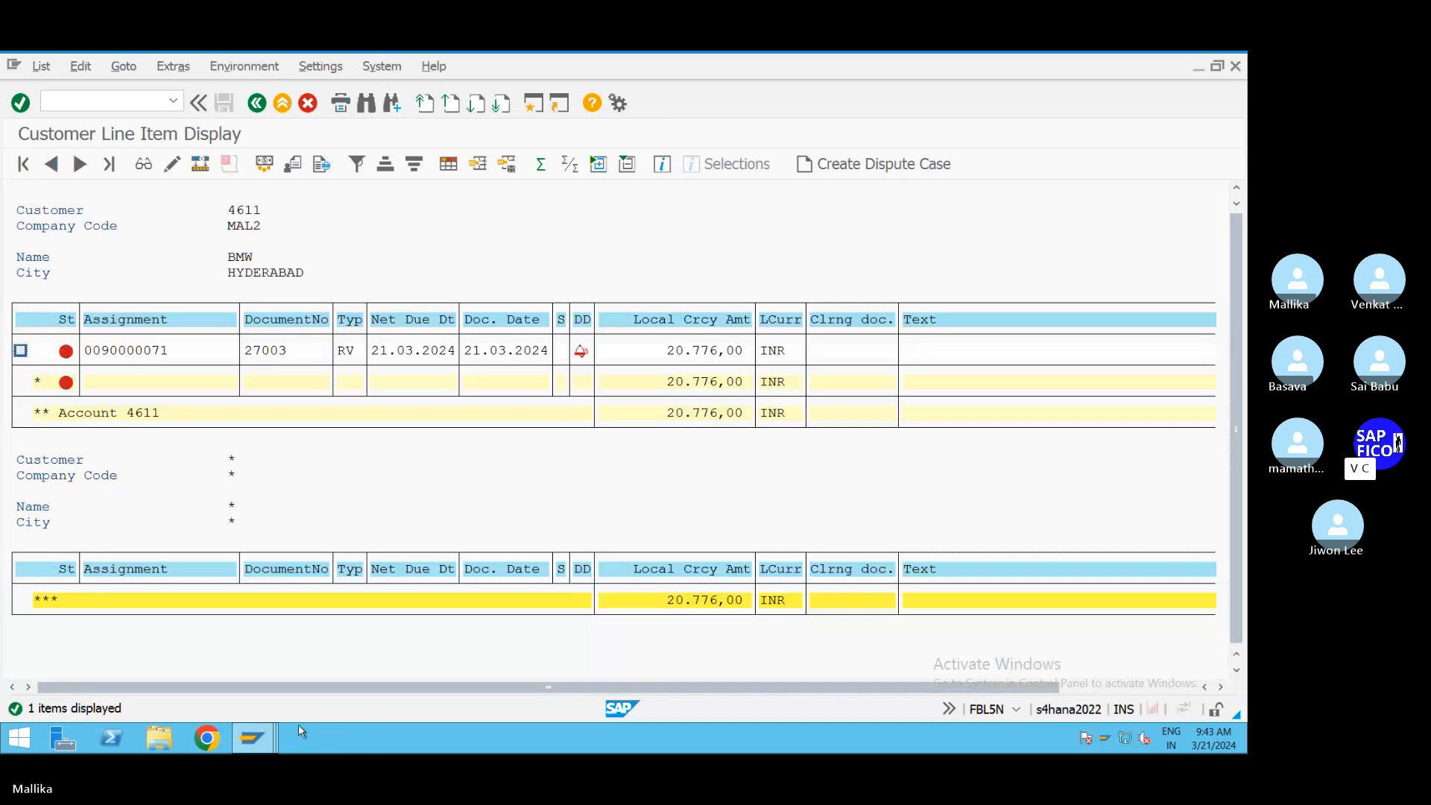
Step: Compare the BMW line in the accounting document session with the open item in the customer line item list
click(269, 745)
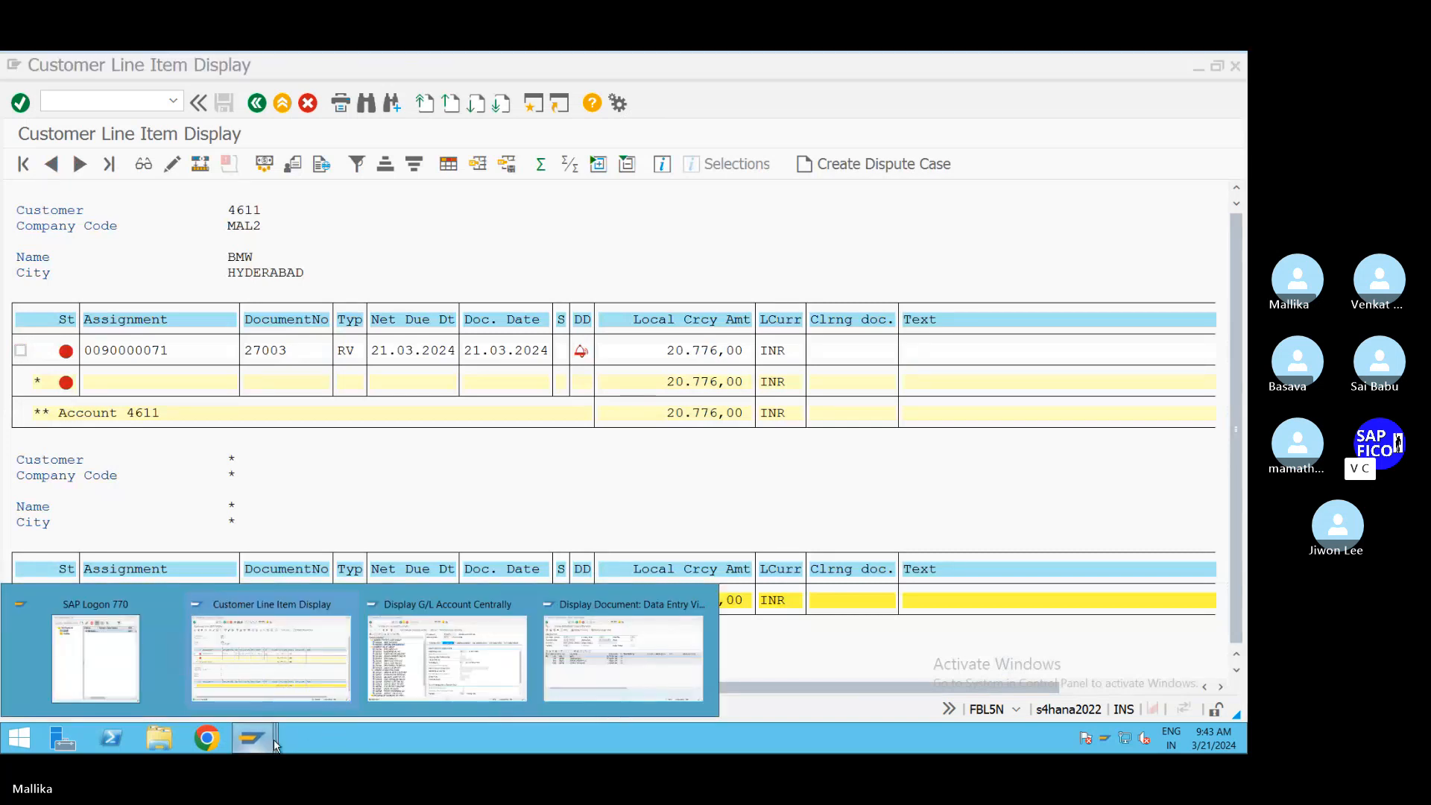
click(558, 685)
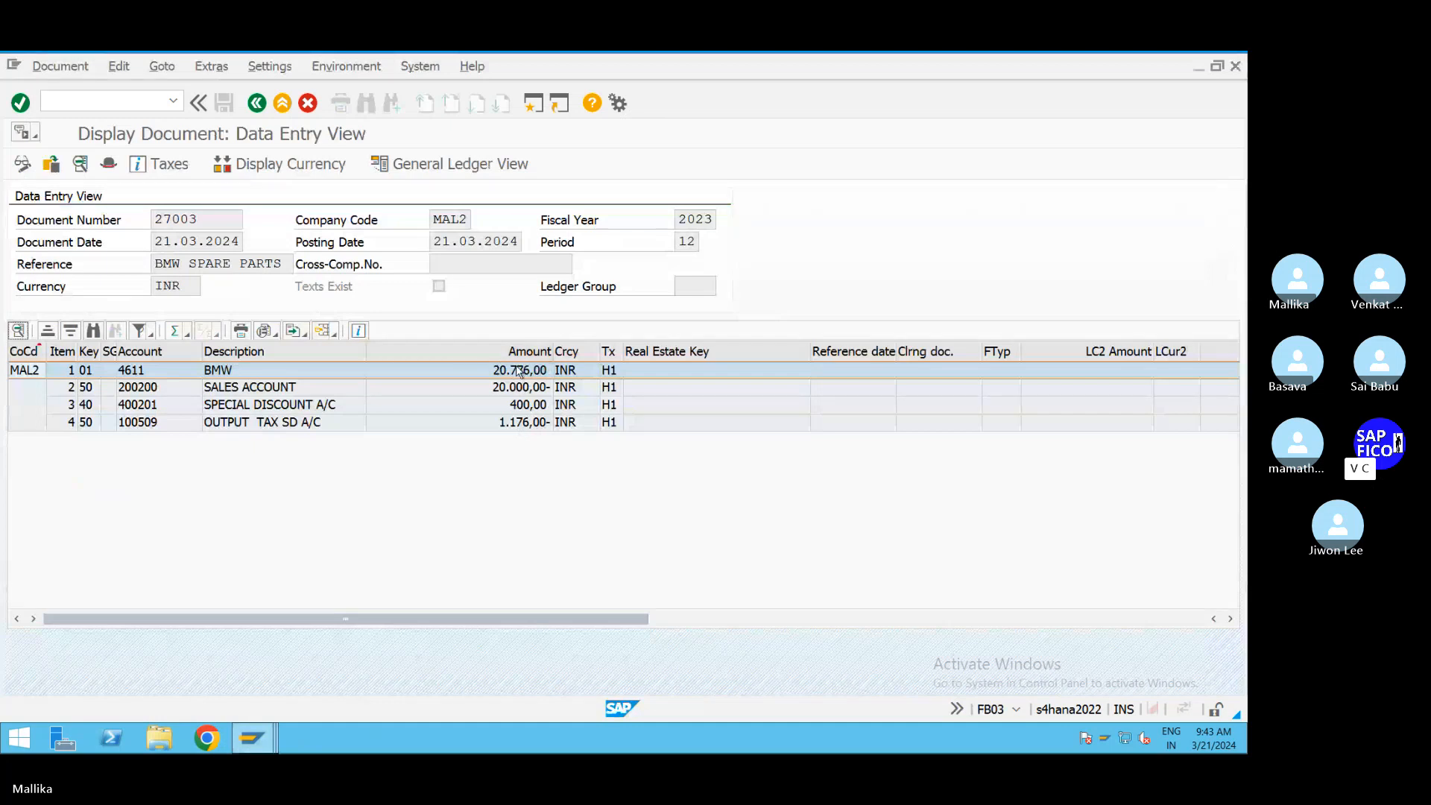
mouse_move(253, 739)
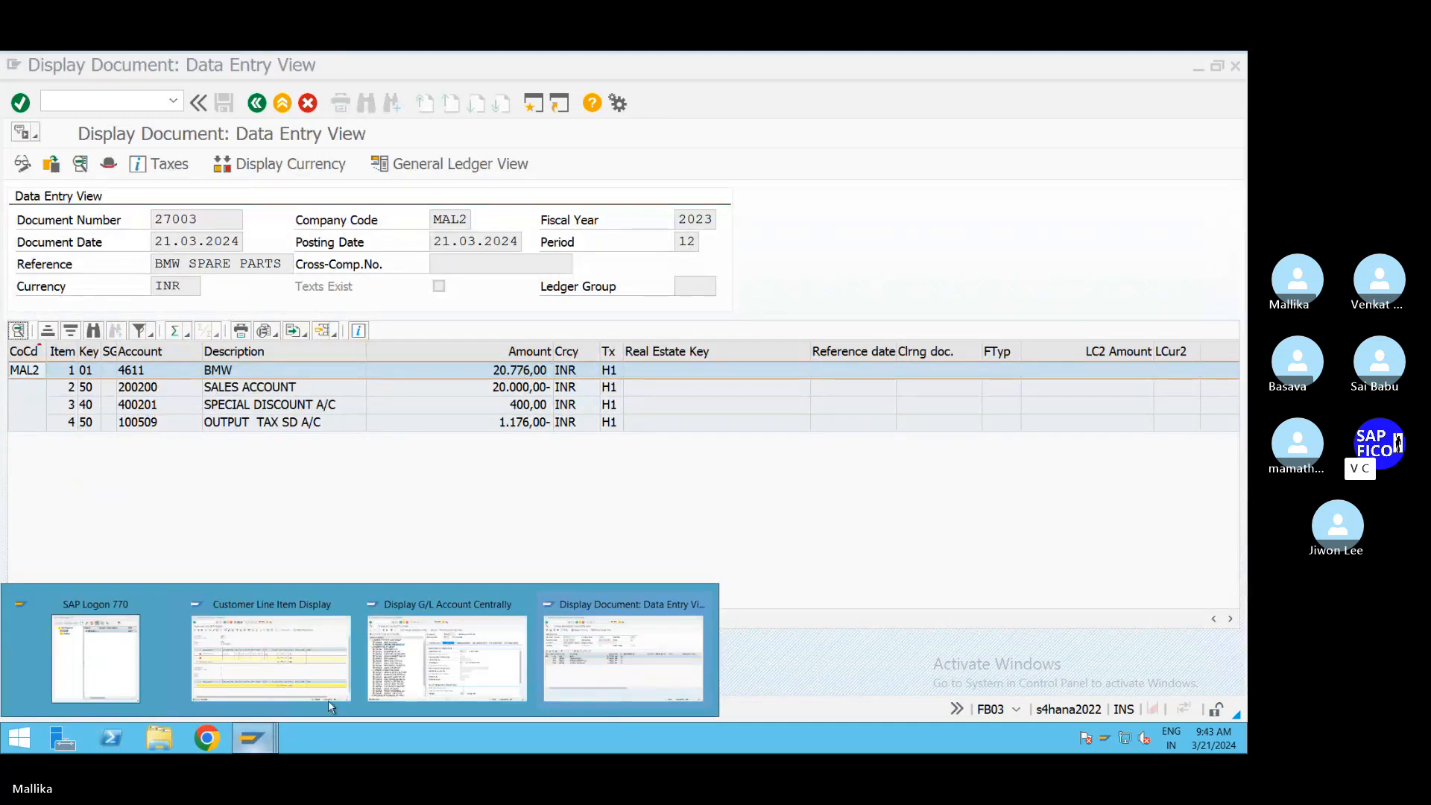
click(328, 677)
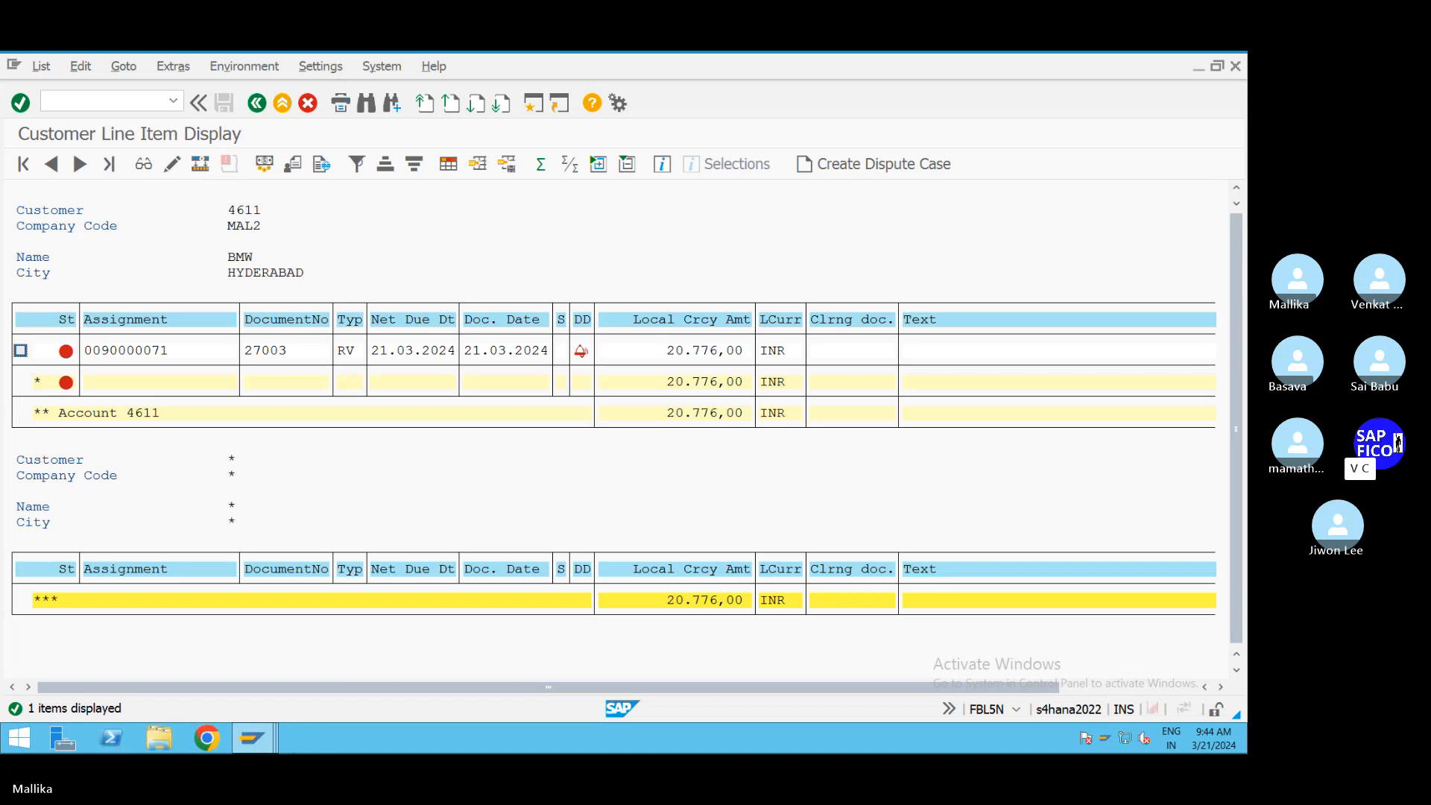
Step: In the SPECIAL DISCOUNT A/C session, start transaction F-28 and set the document date to 21.03.2024
mouse_move(274, 745)
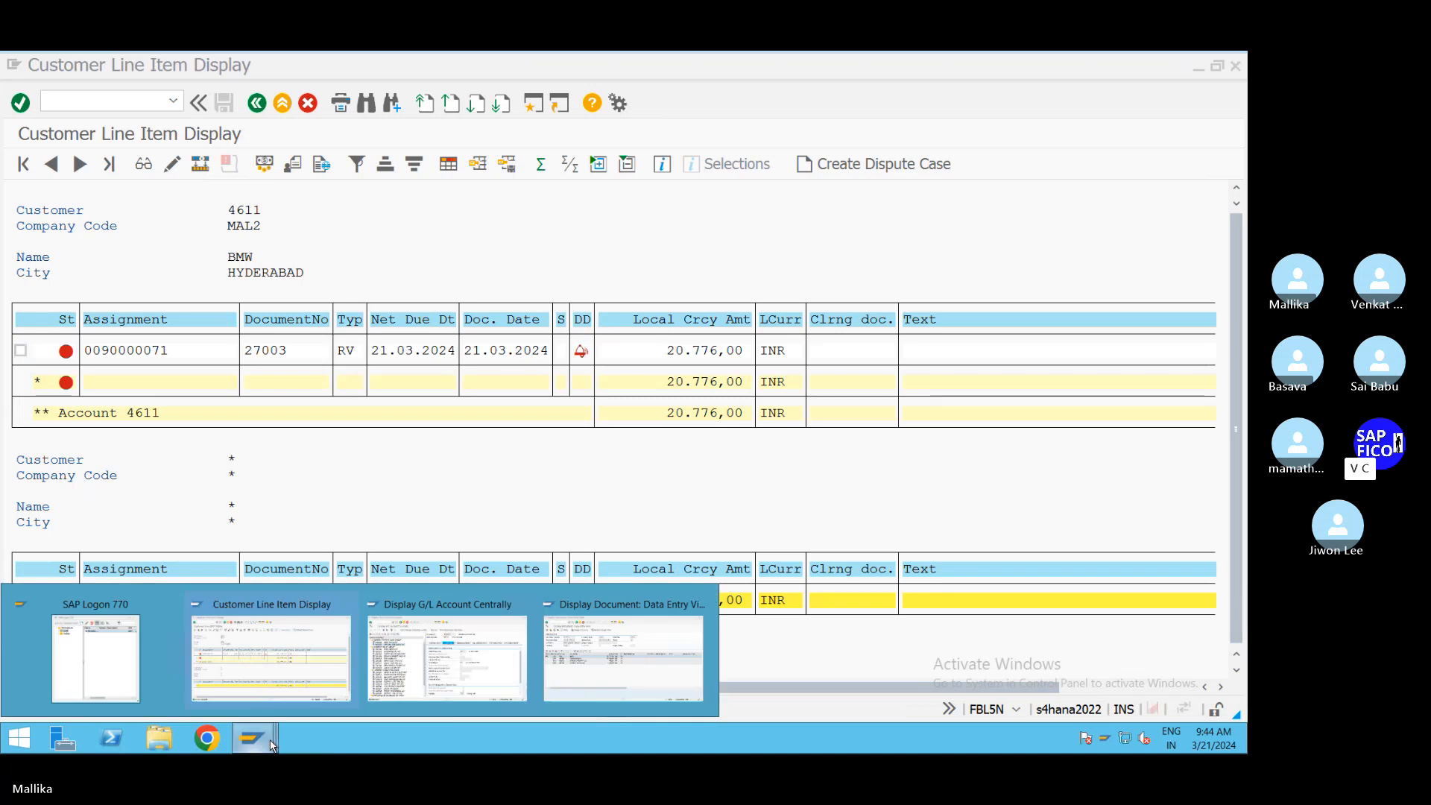
click(450, 652)
click(75, 103)
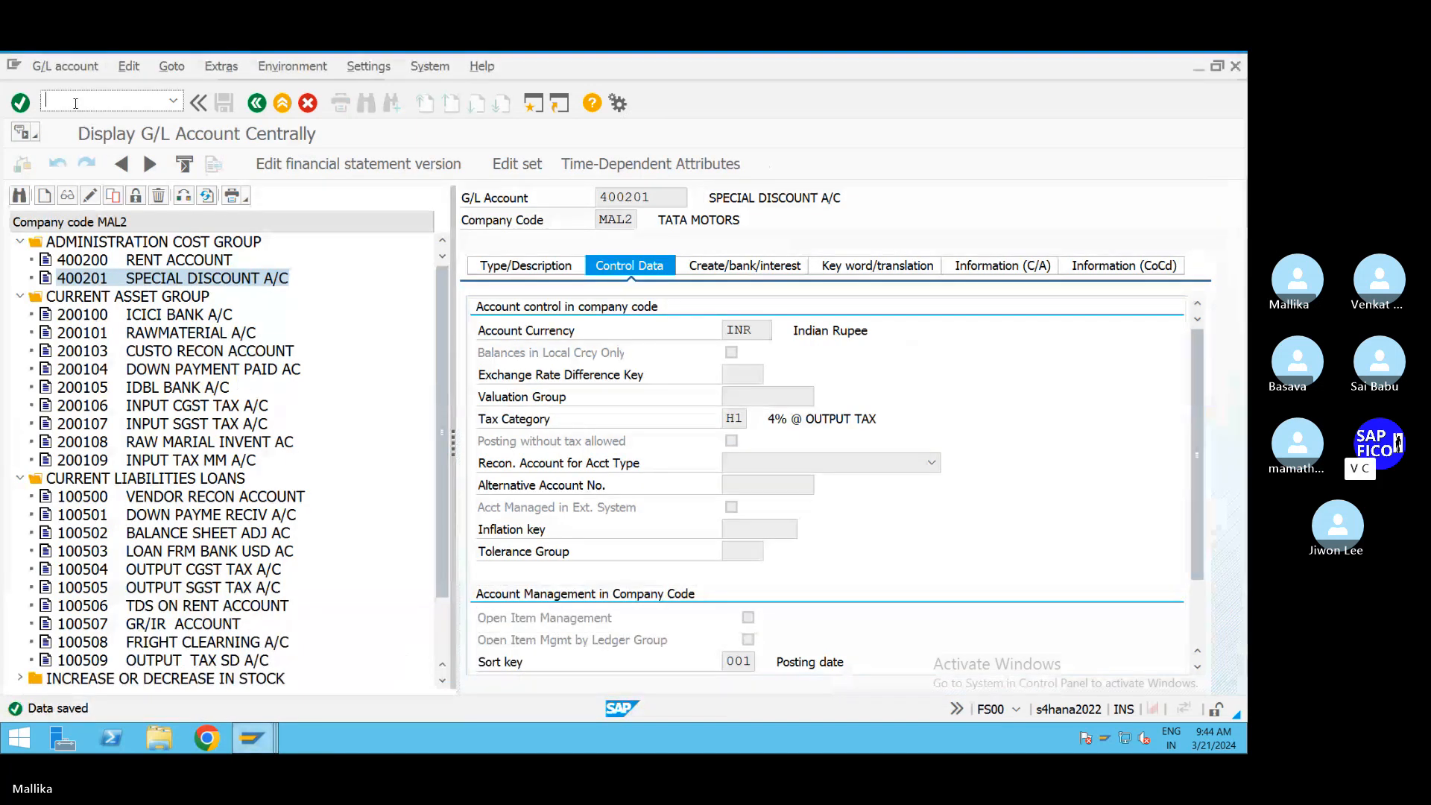
text(/NF-28)
key(Return)
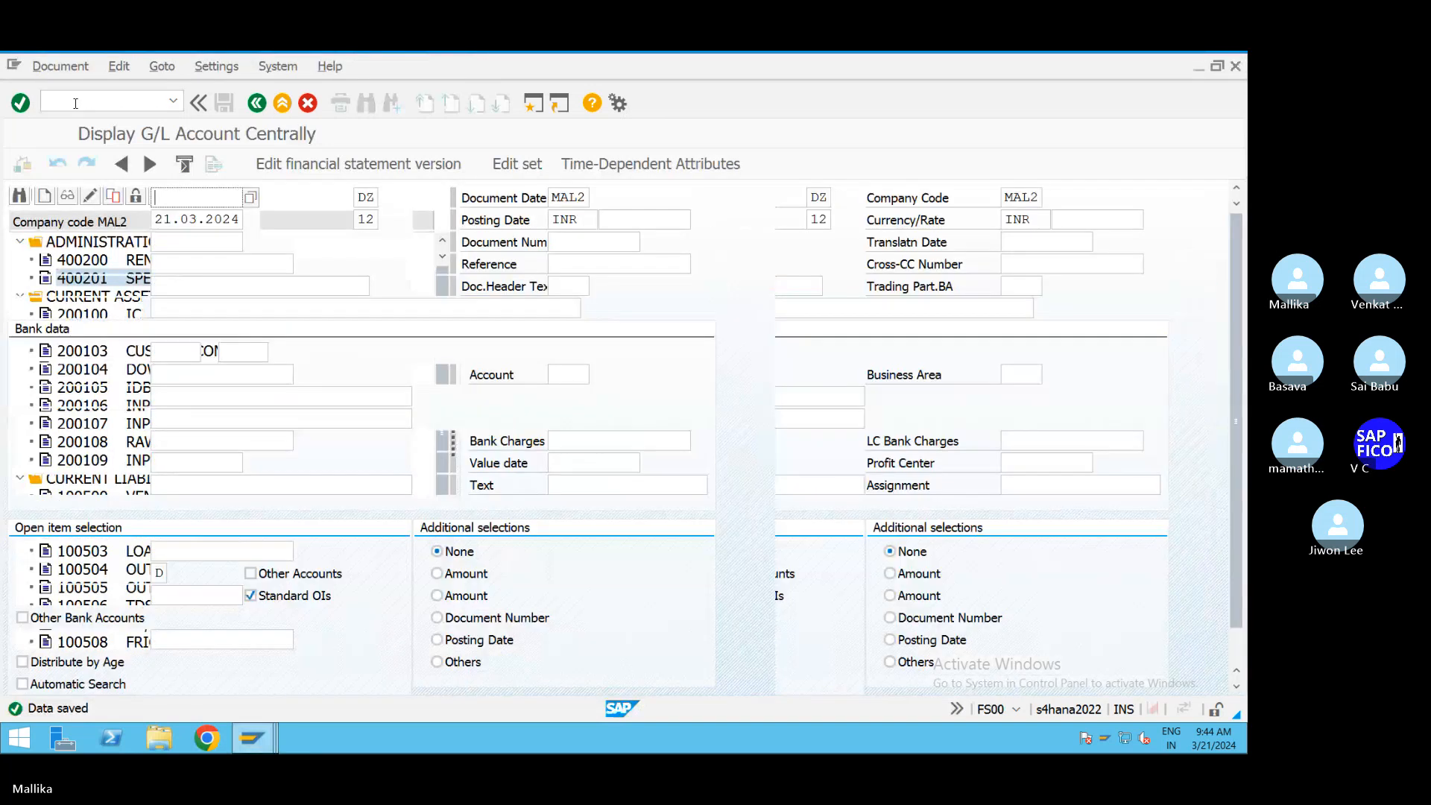
click(250, 197)
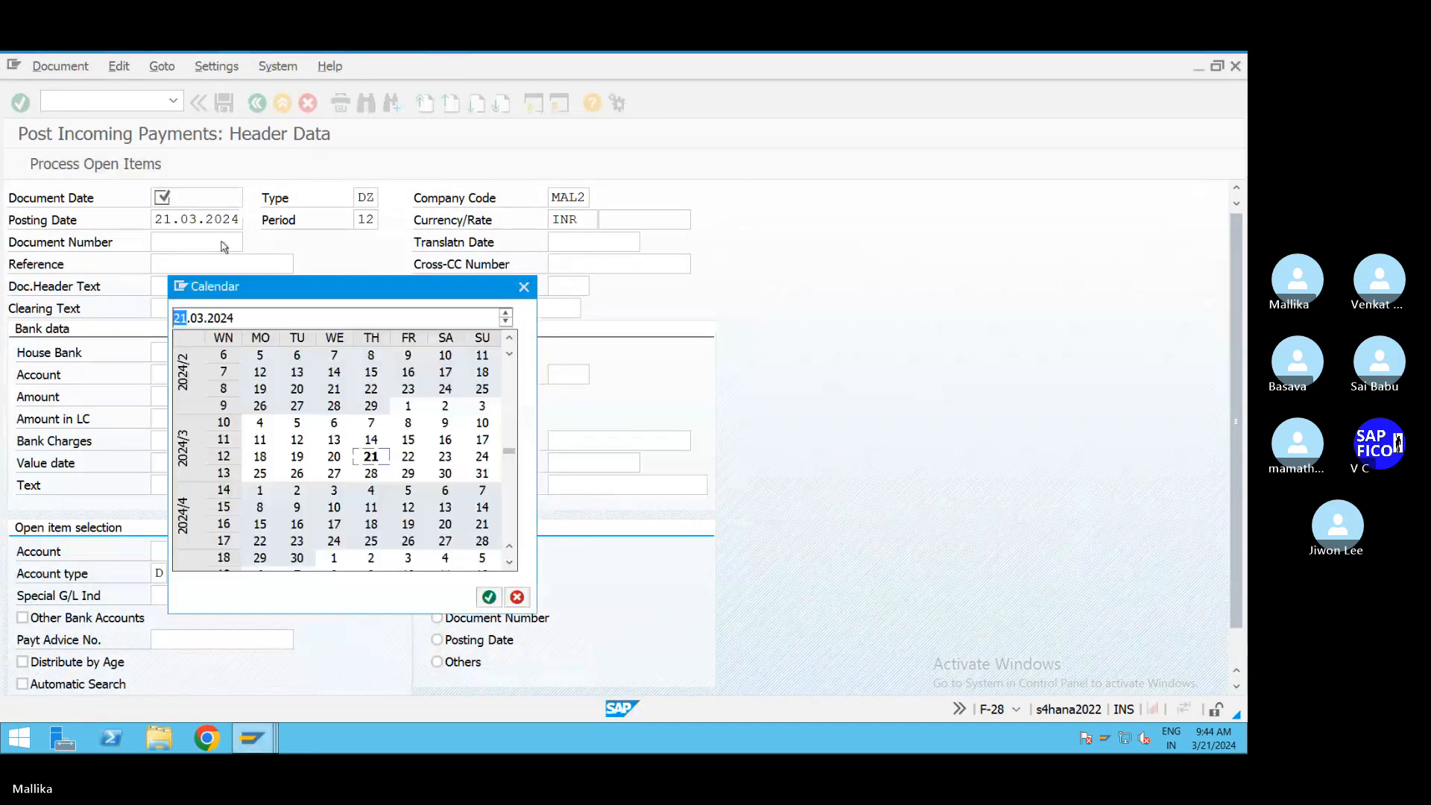
double_click(372, 455)
Step: Enter the clearing text CLEARING FOR CUSTOMER SD WITH TAX and copy it into the document header text and the bank data text
click(208, 308)
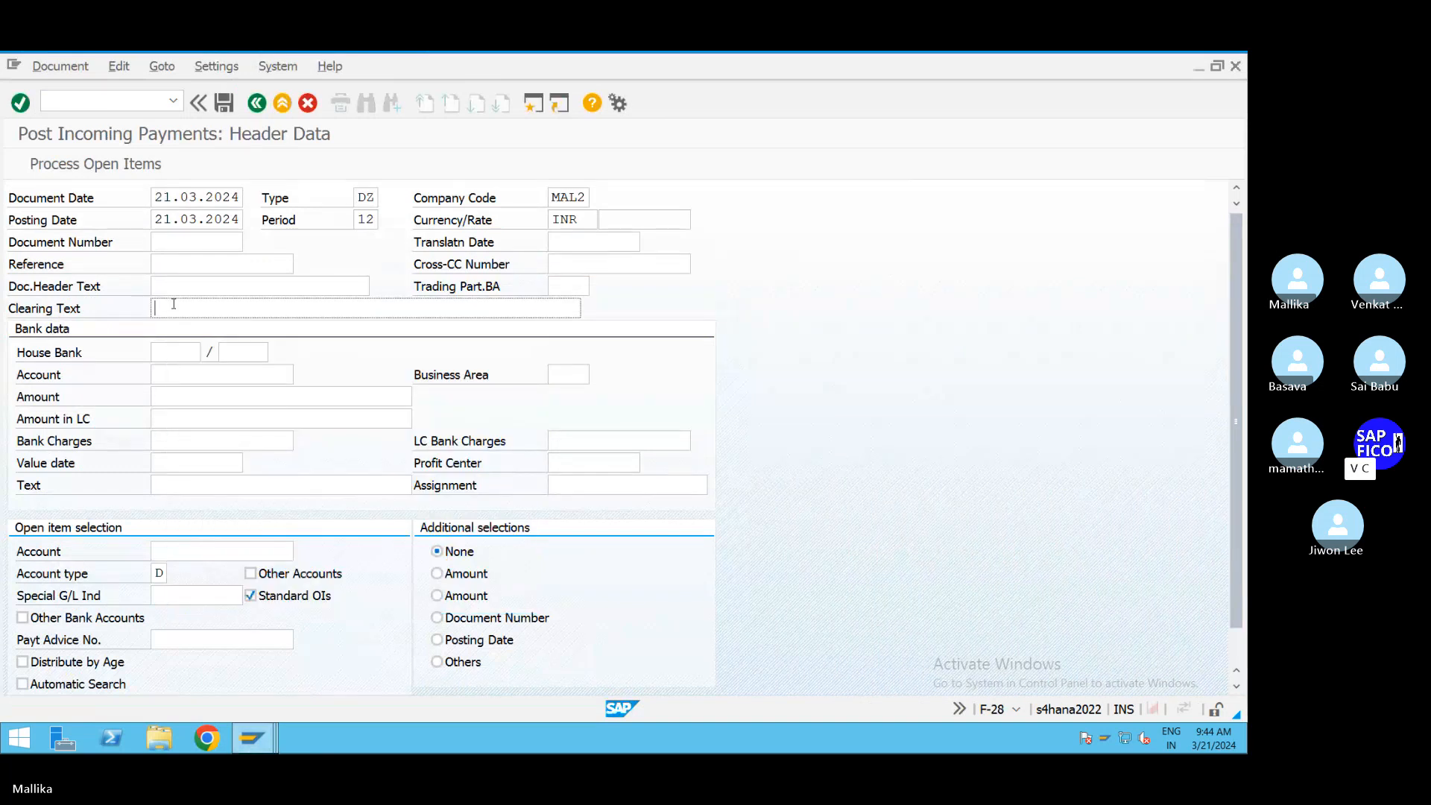
click(212, 329)
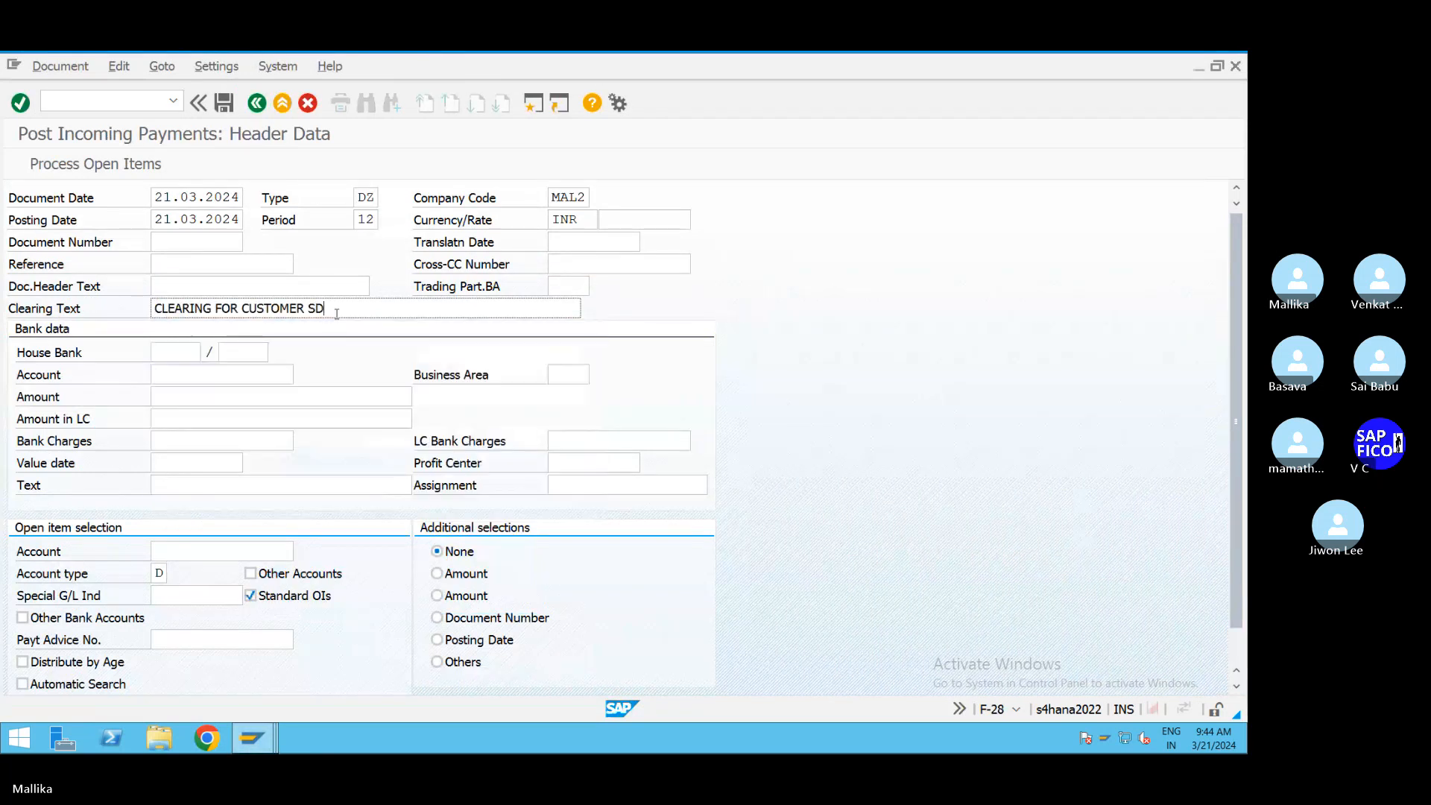
text(WITH TAX)
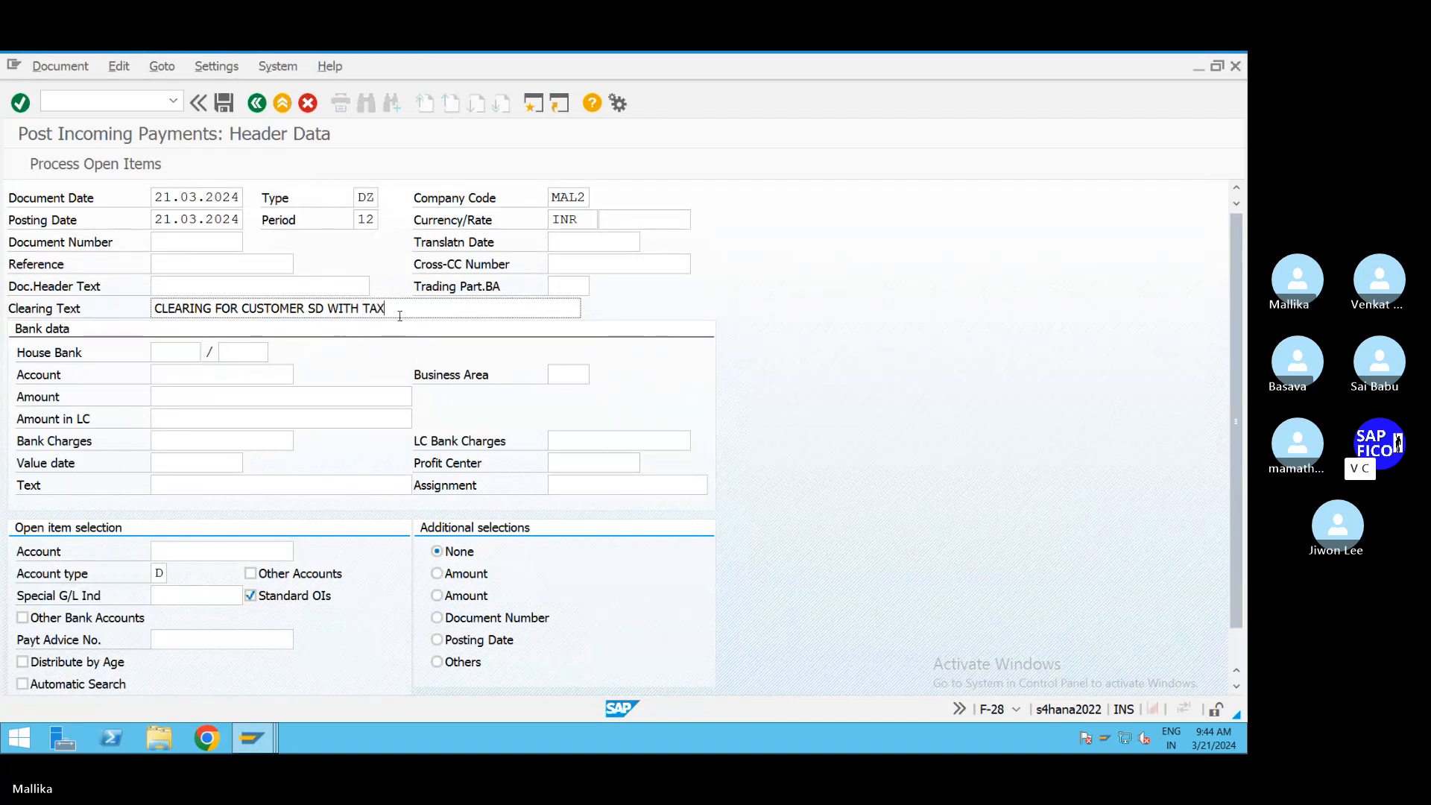
drag(400, 315, 141, 319)
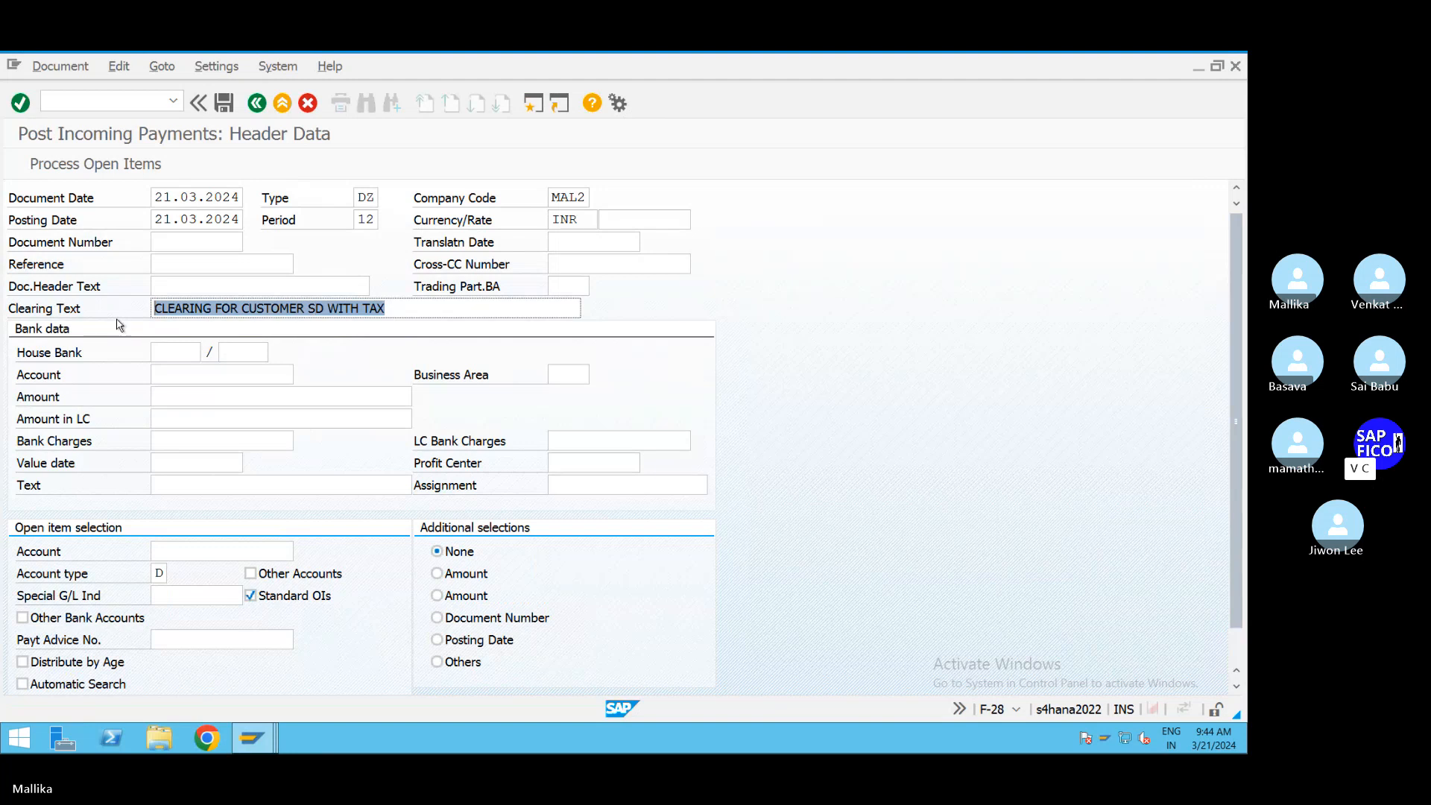
click(182, 287)
key(ctrl+v)
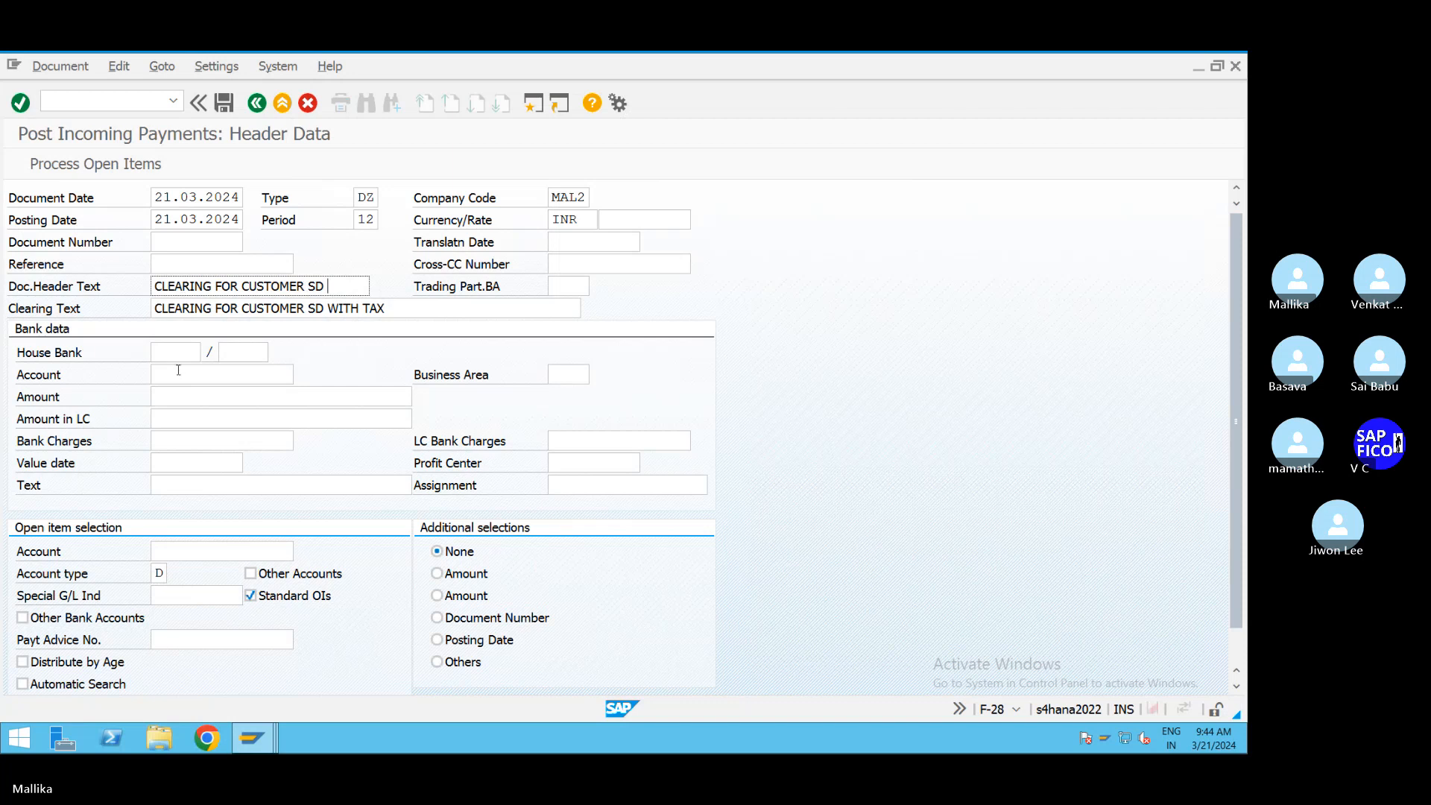
click(188, 483)
key(ctrl+v)
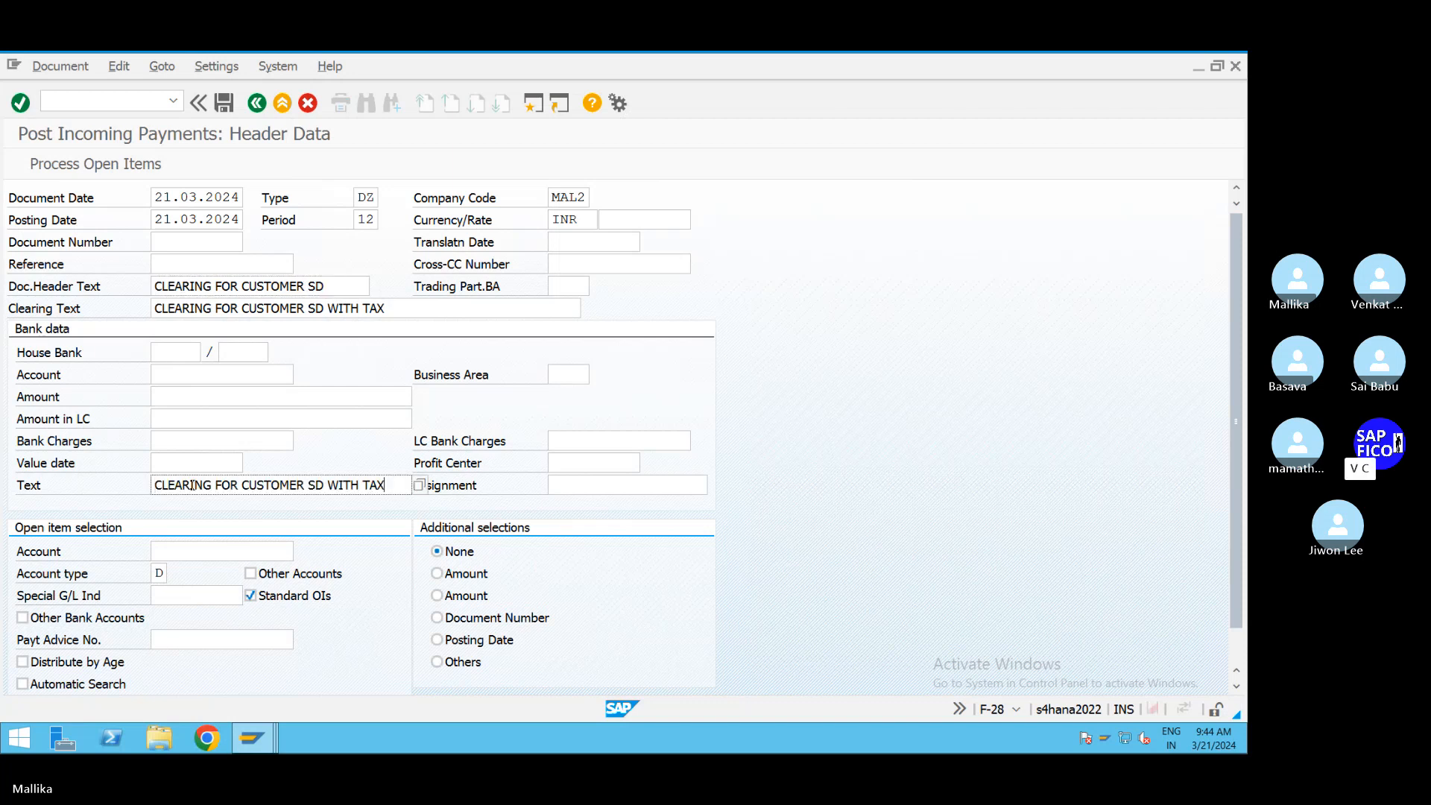
Step: Choose ICICI BANK A/C from chart of accounts MCA1 as the bank data account
click(177, 370)
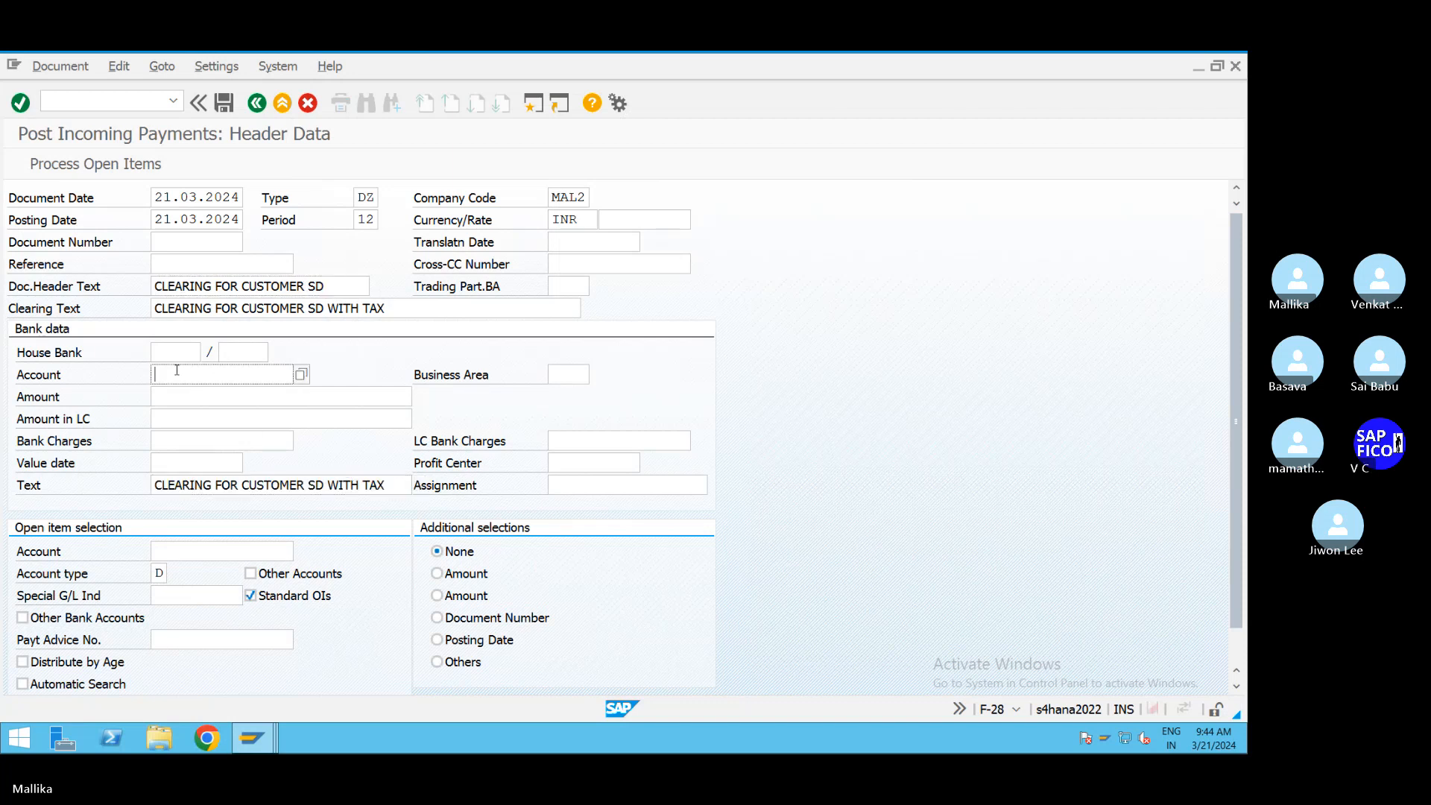
click(300, 374)
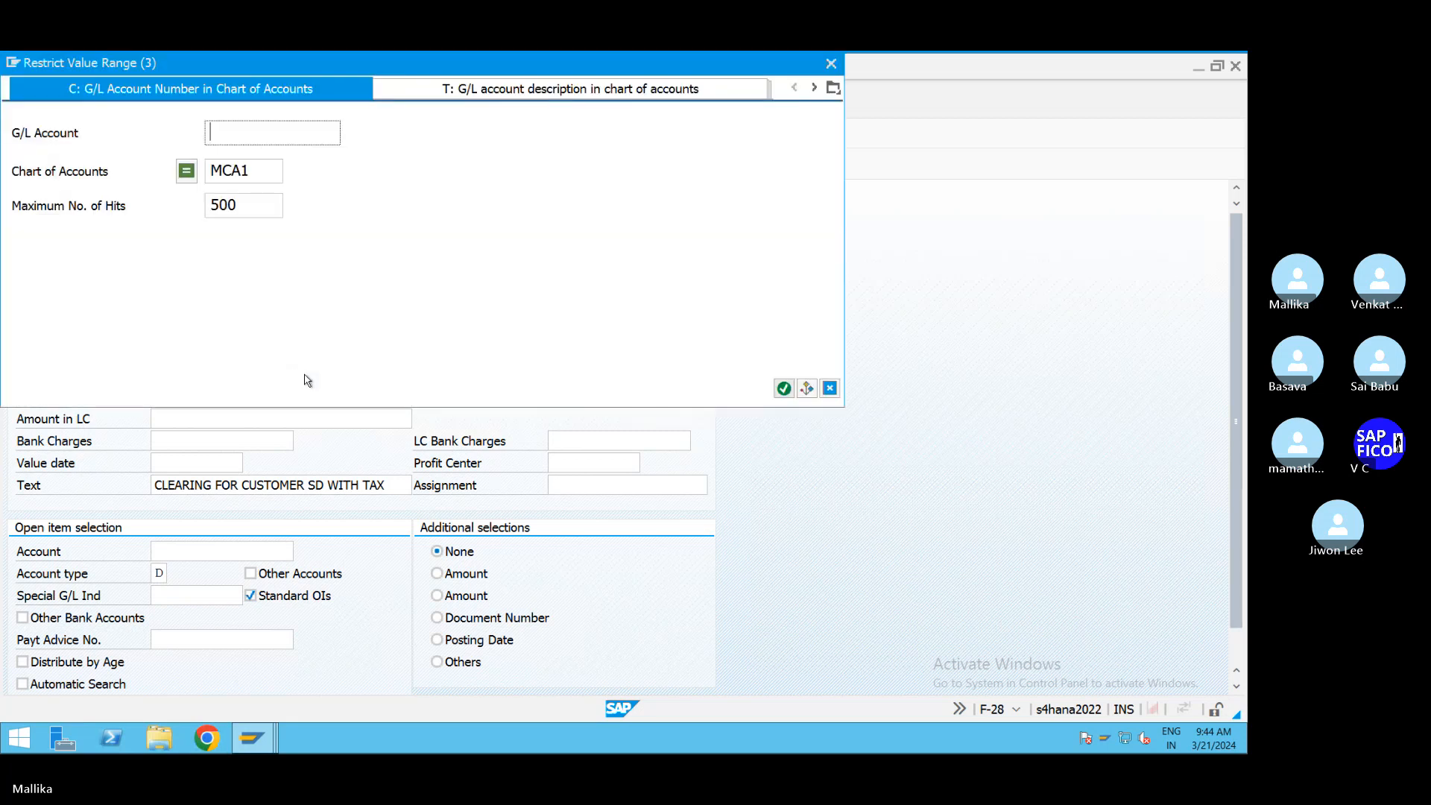
click(785, 388)
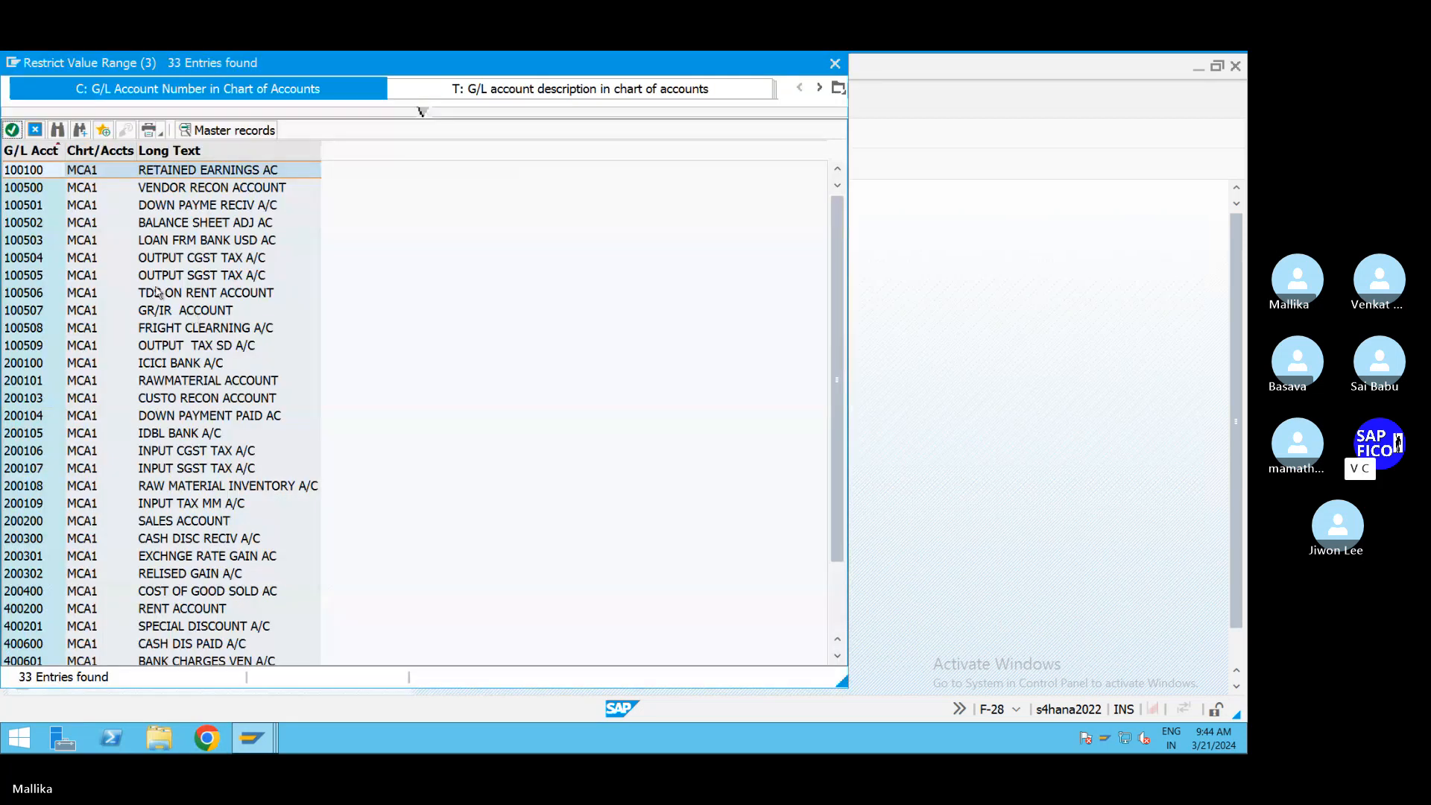
double_click(164, 364)
Step: Check the receivable amount in the accounting document session and enter 20776 as the incoming payment amount
click(174, 396)
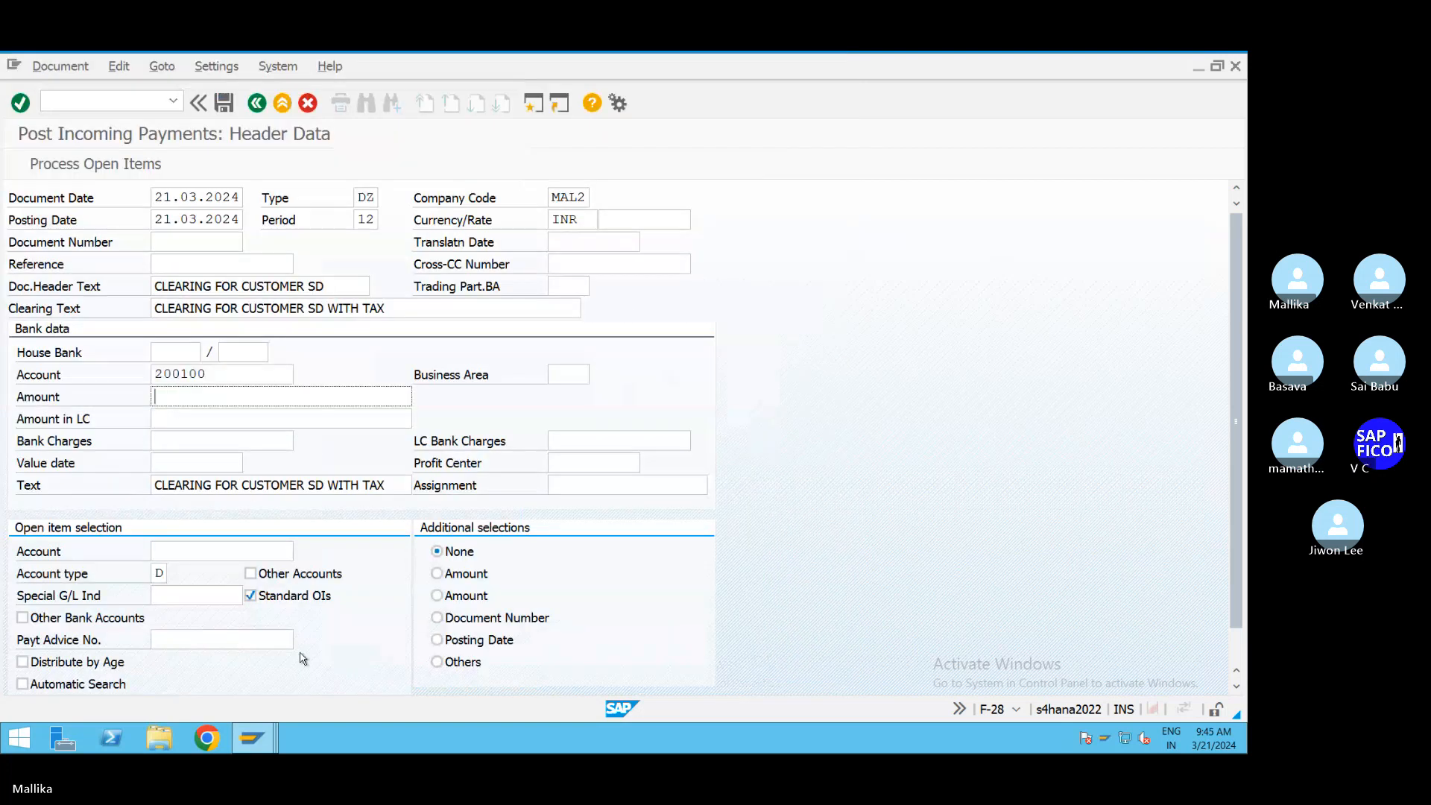
mouse_move(272, 747)
click(579, 669)
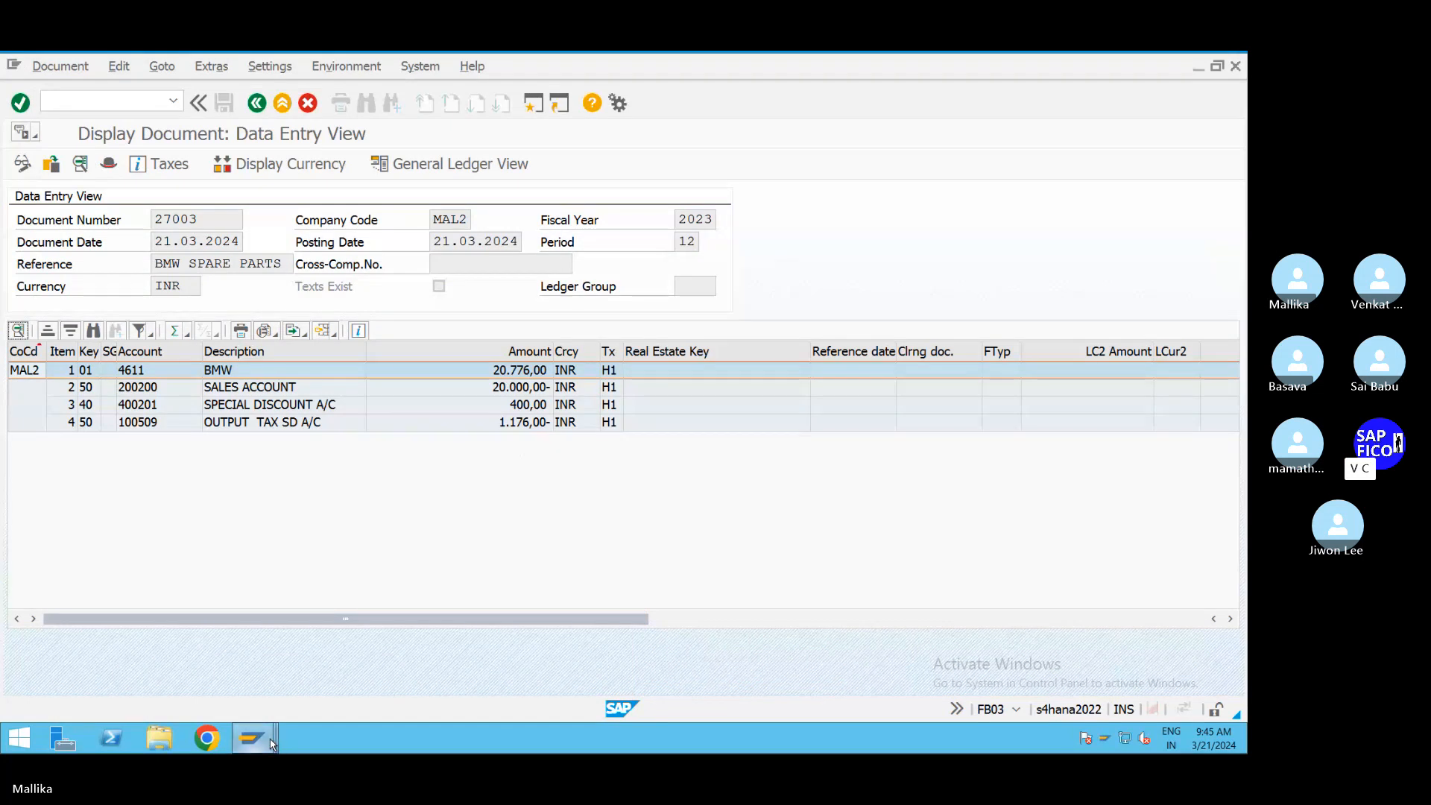
mouse_move(272, 743)
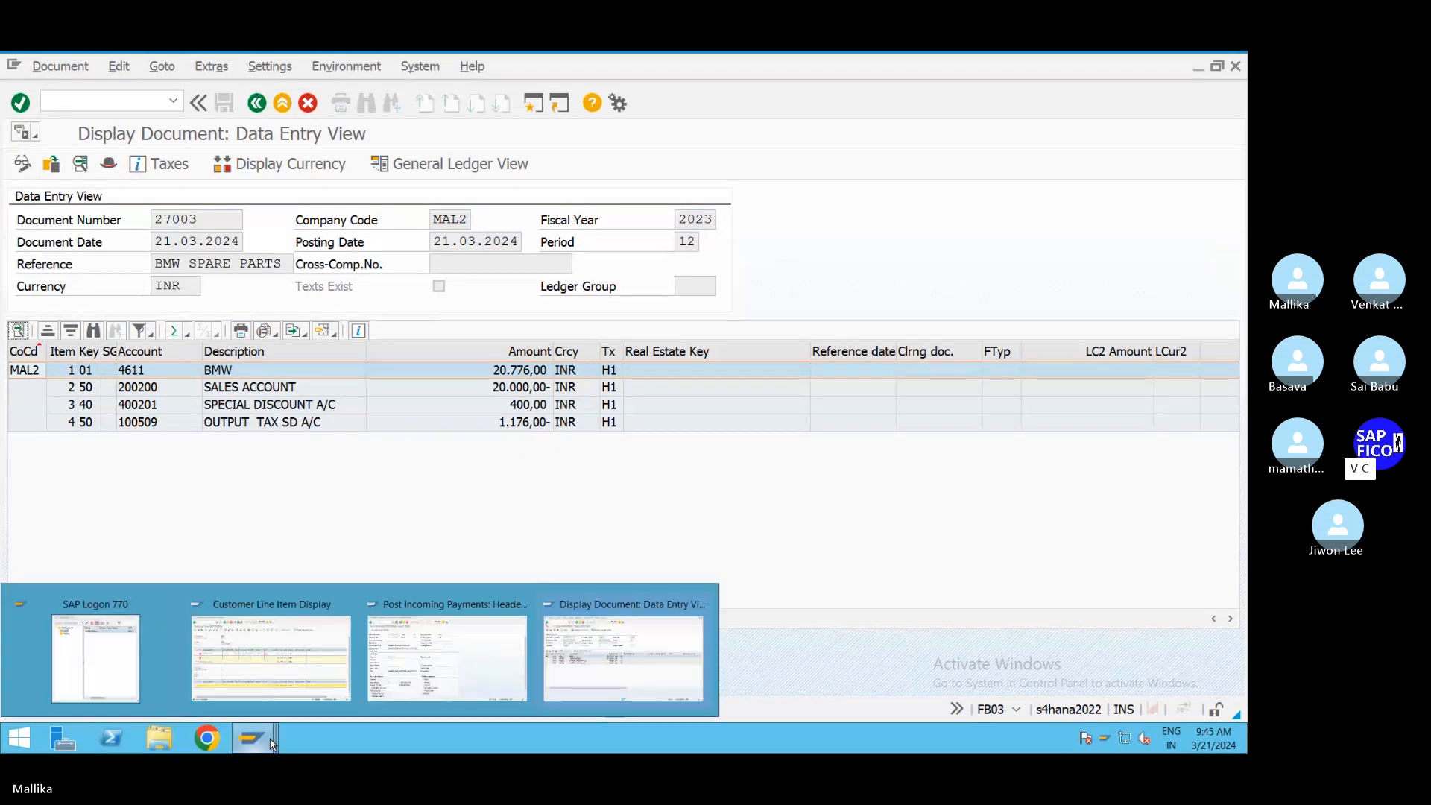
click(468, 686)
click(468, 686)
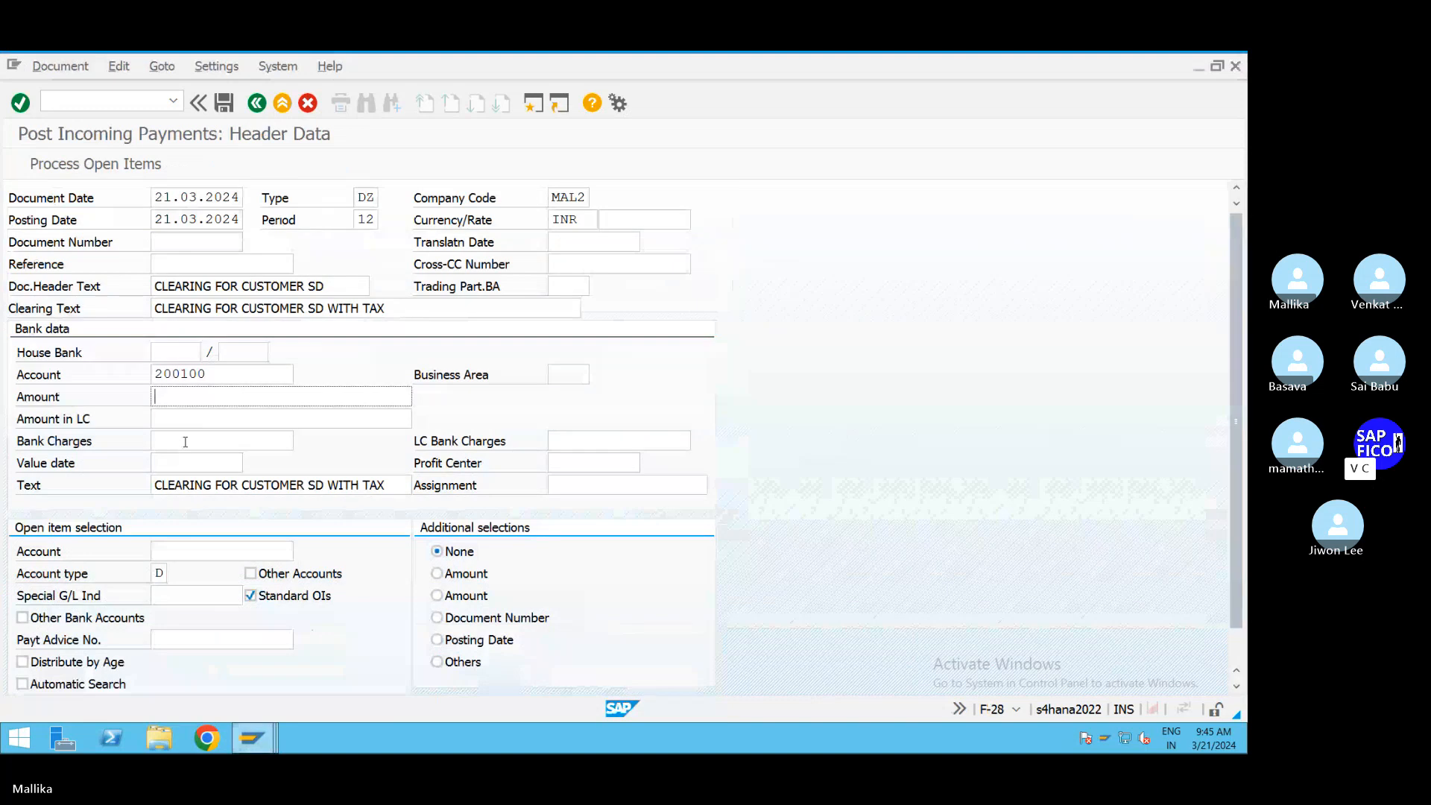
text(2)
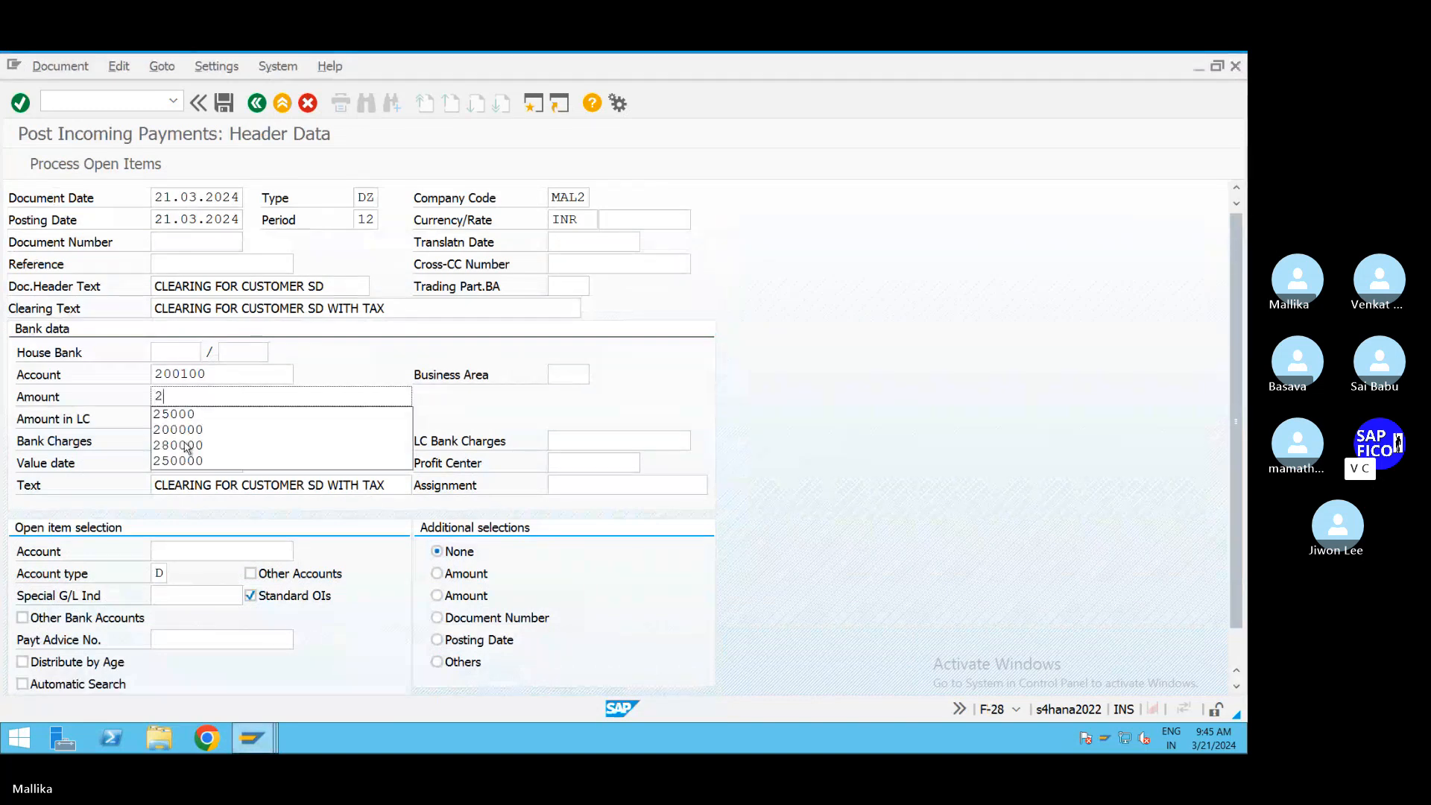
text(0)
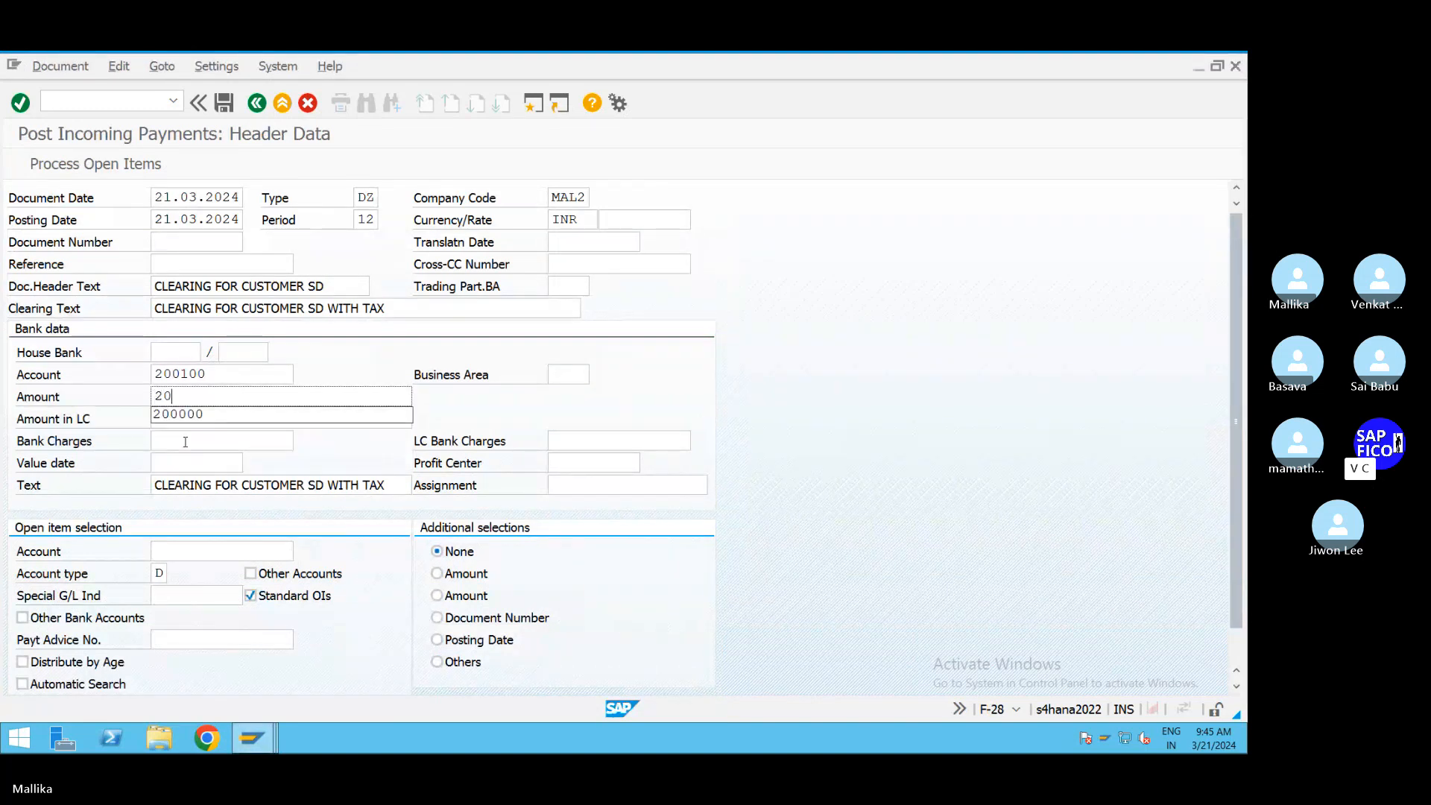
text(776)
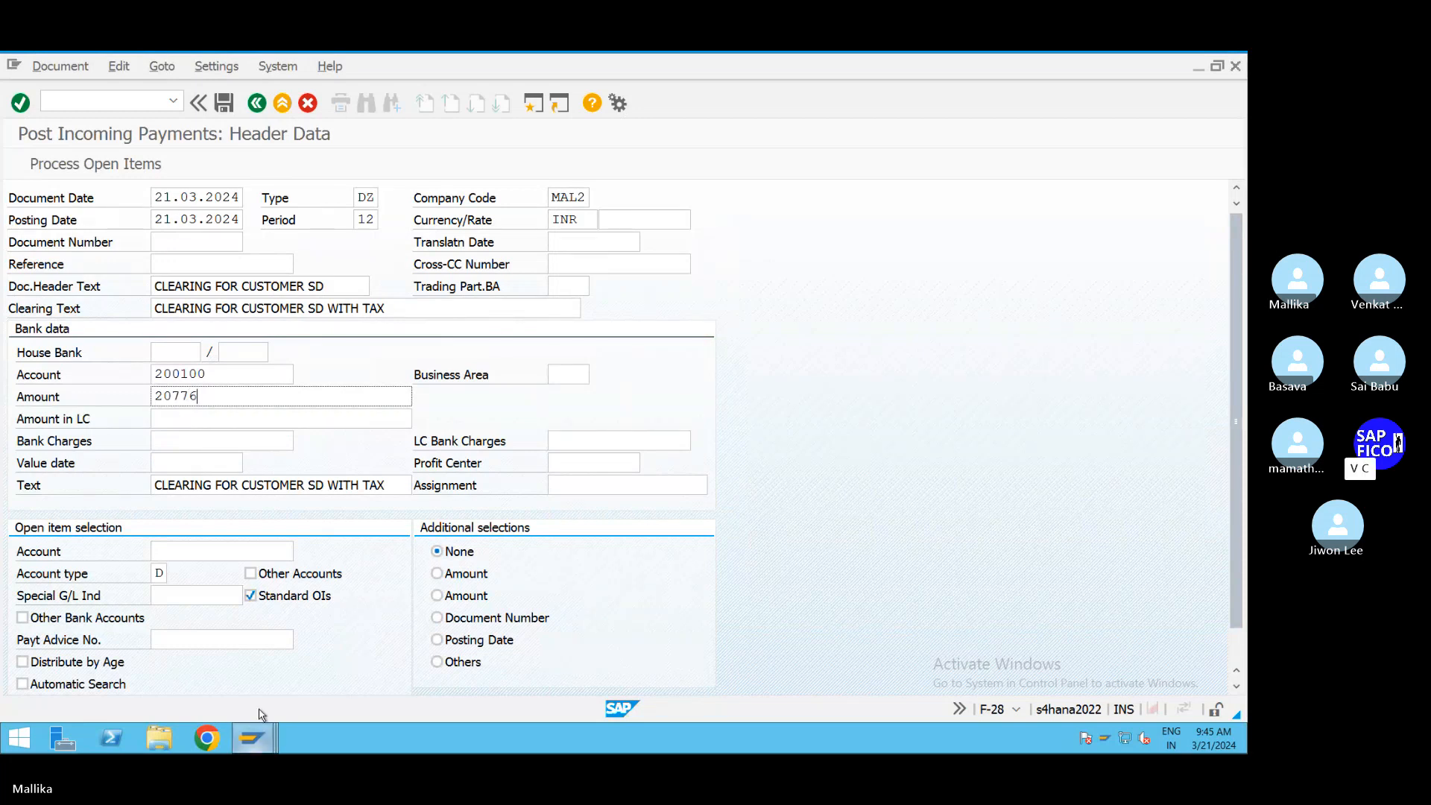
Step: Enter the BMW customer's account number for open item selection and process the open items
click(181, 552)
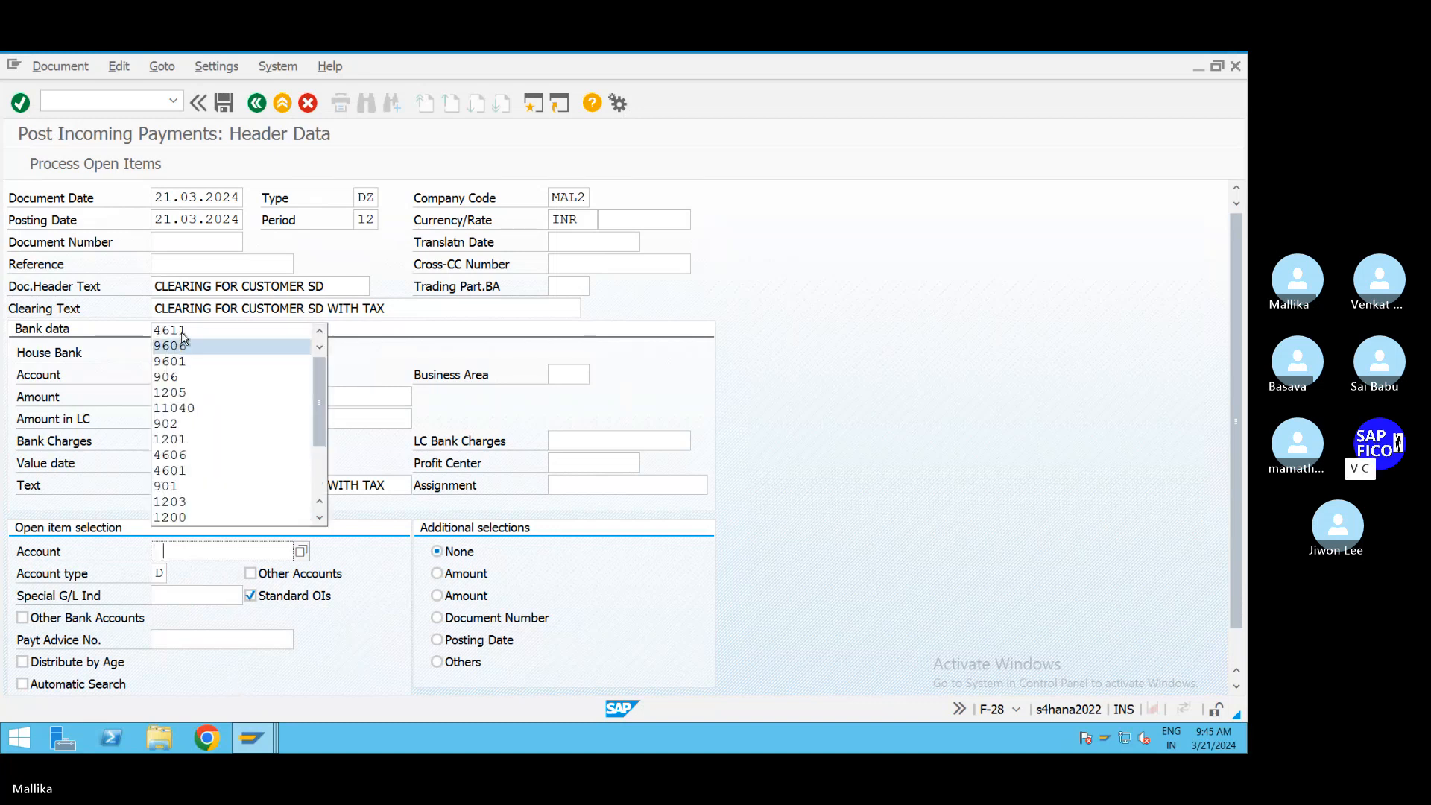
click(170, 330)
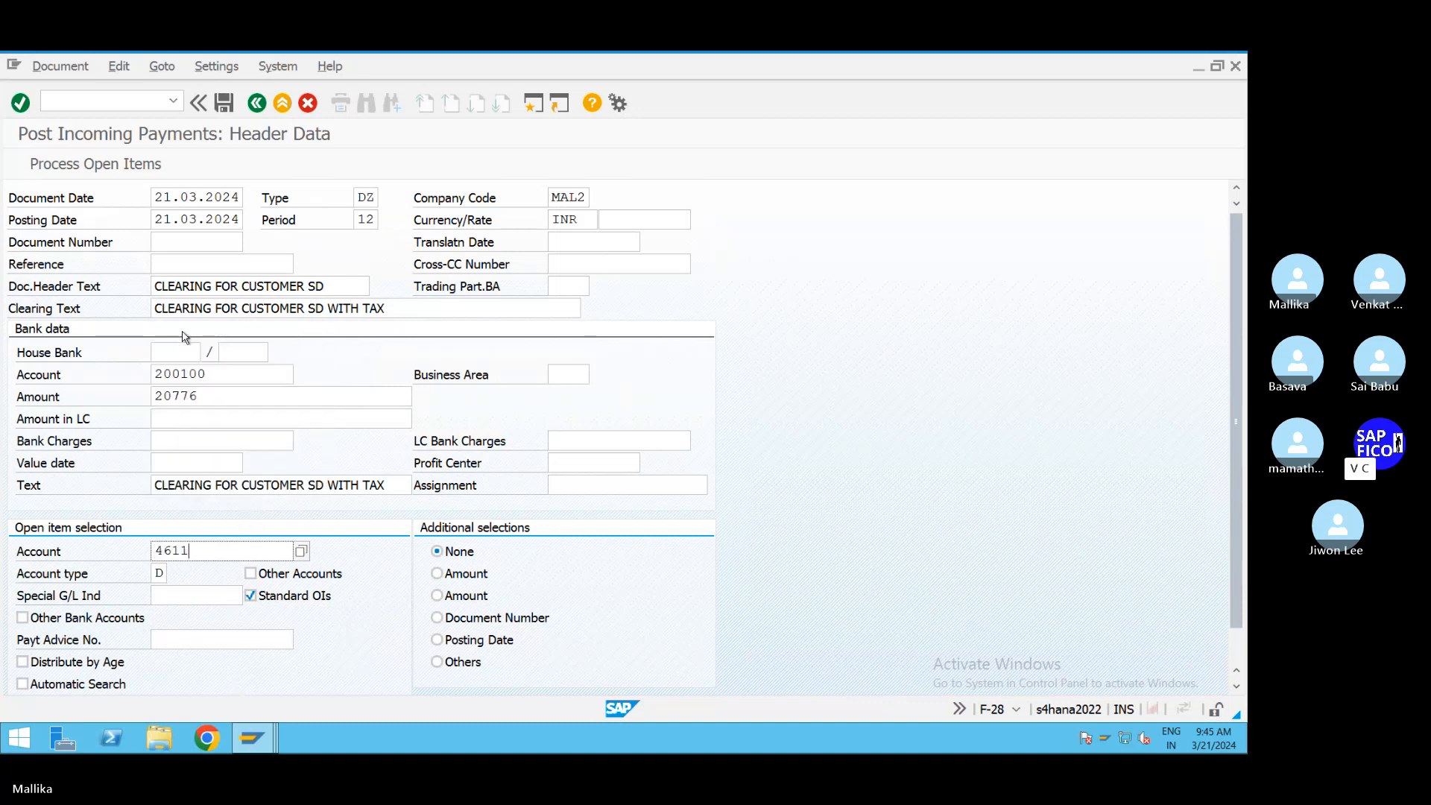
click(65, 170)
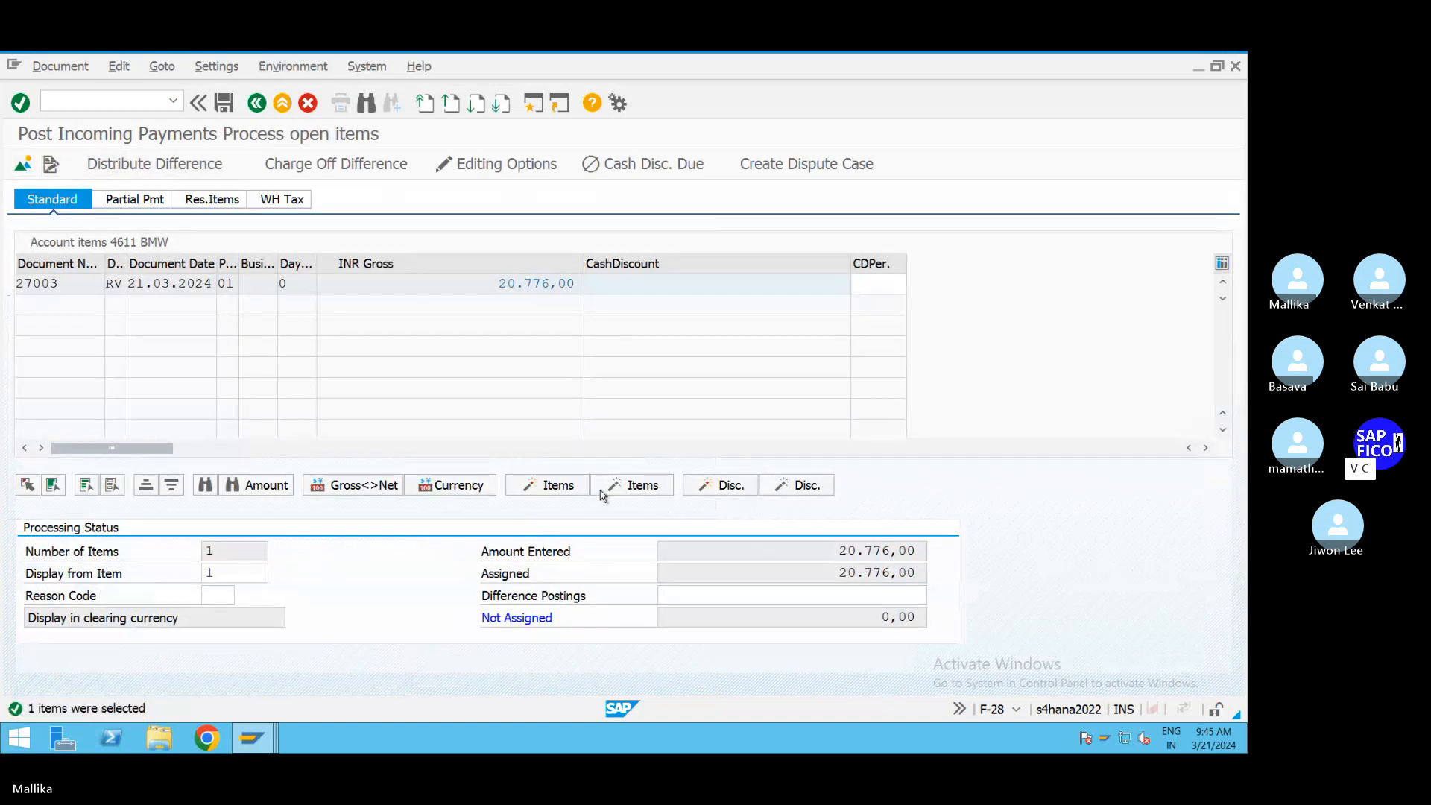
Step: Post the incoming payment and refresh the BMW customer's open items in the customer line item display session
click(224, 104)
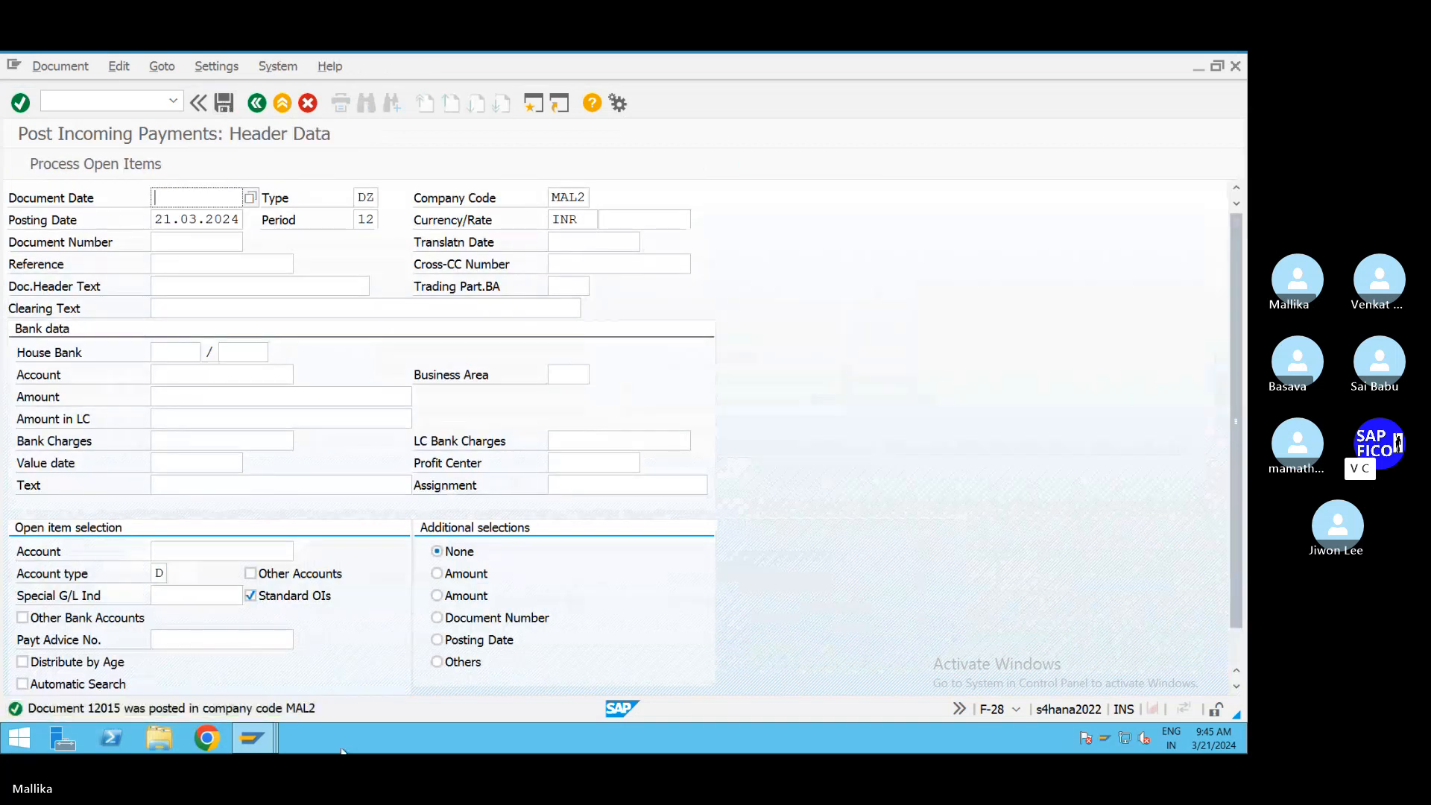
click(283, 739)
click(271, 655)
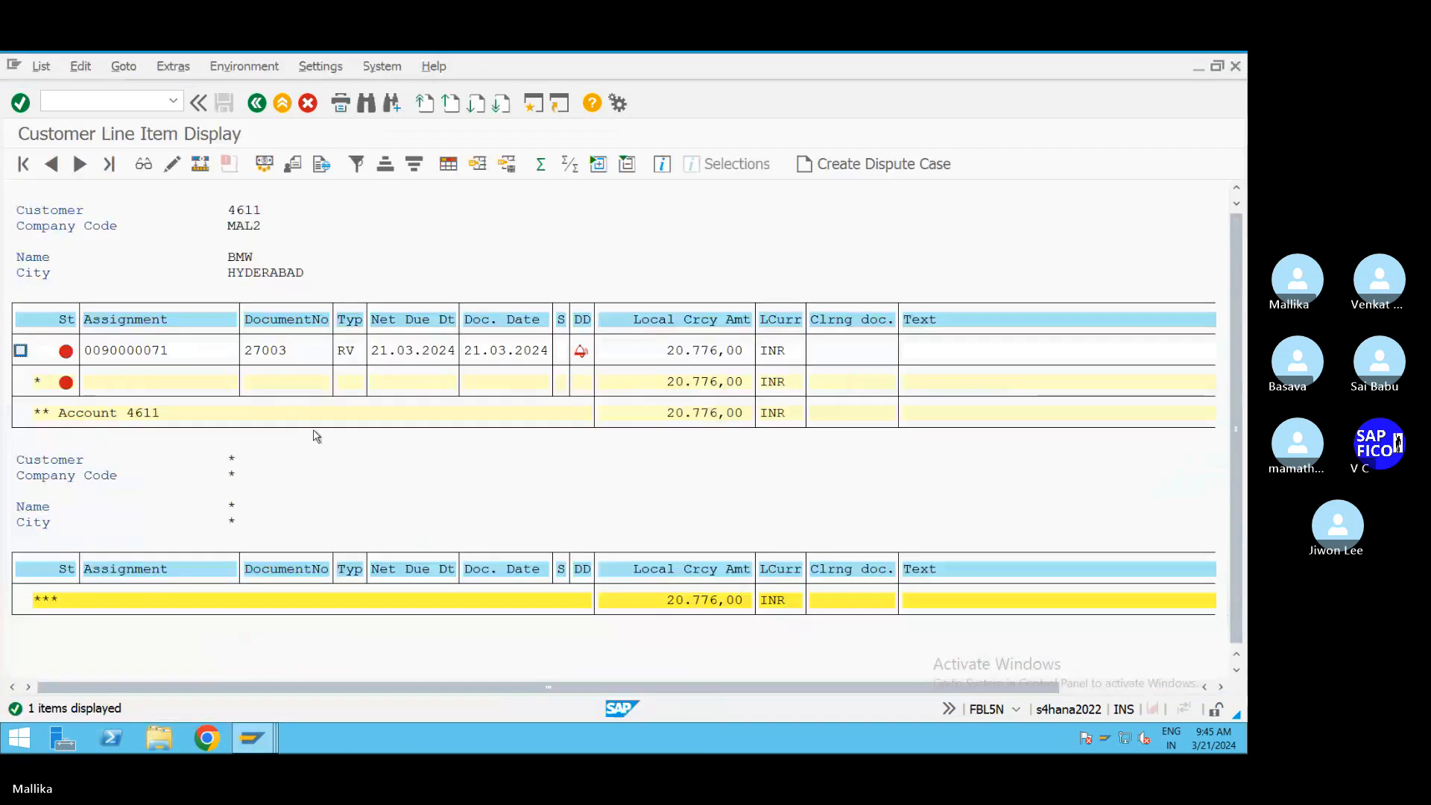
click(41, 66)
click(54, 111)
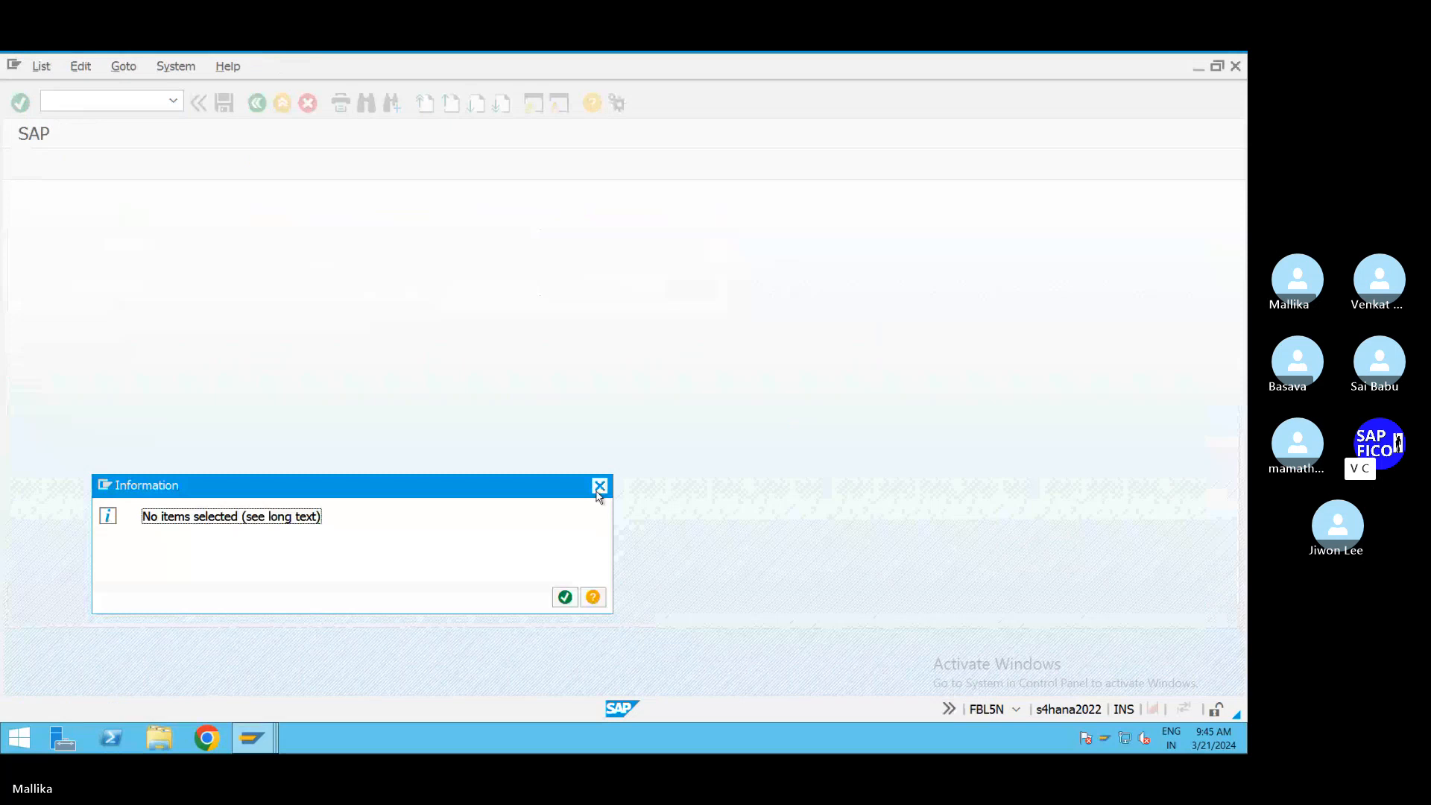
click(599, 486)
Step: Display the BMW customer's cleared items in company code MAL2 with the clearing date 21.03.2024
click(60, 511)
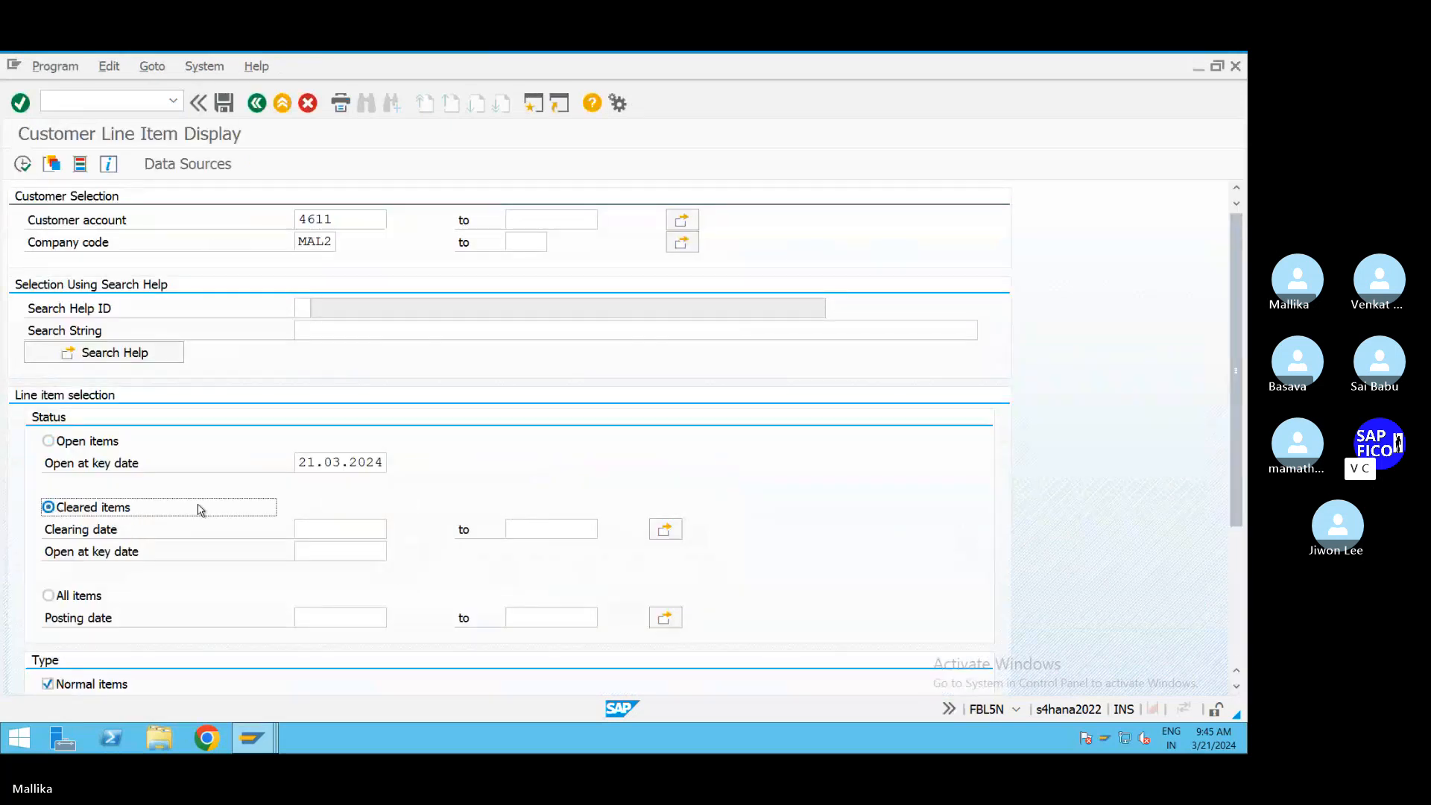
drag(298, 463, 498, 463)
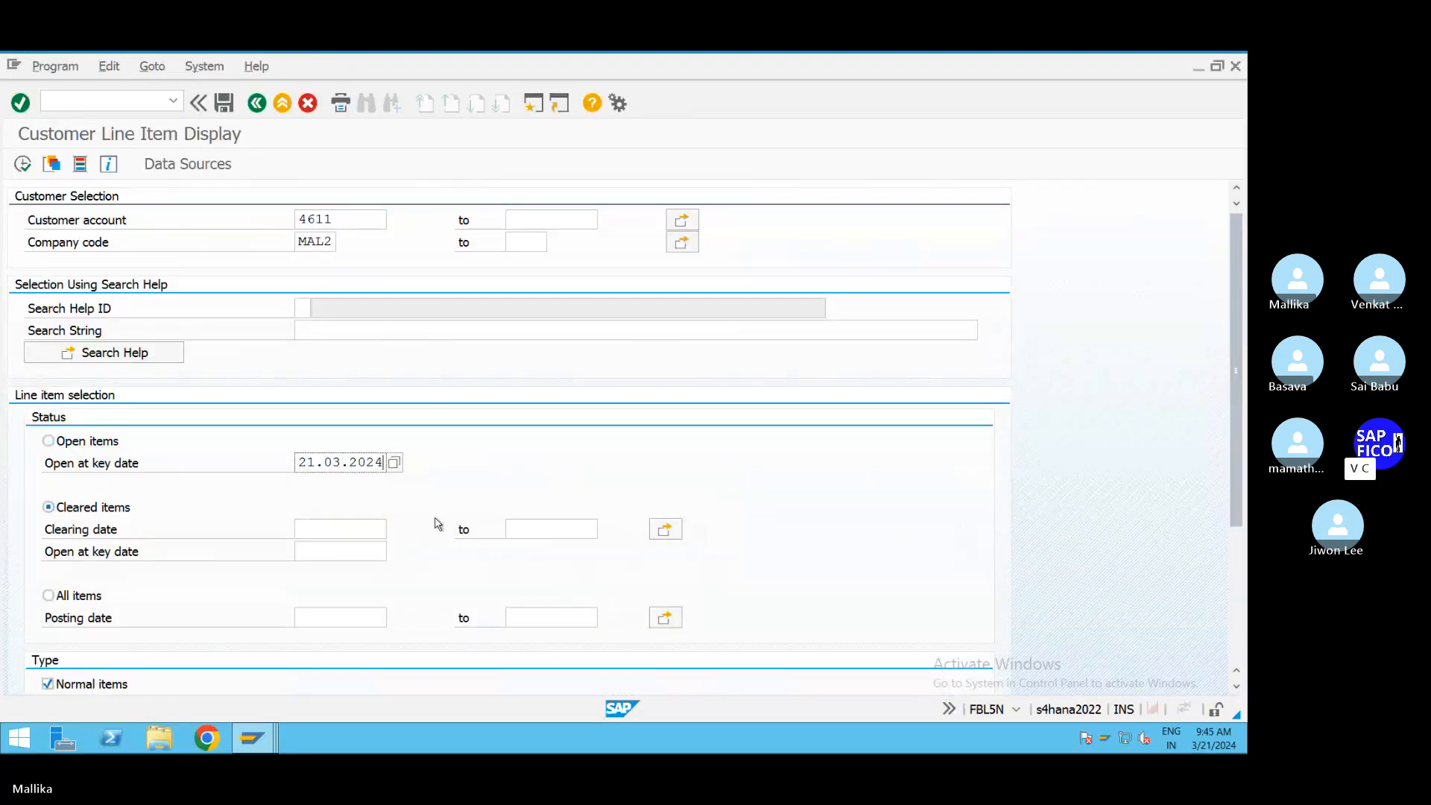
click(318, 525)
key(ctrl+v)
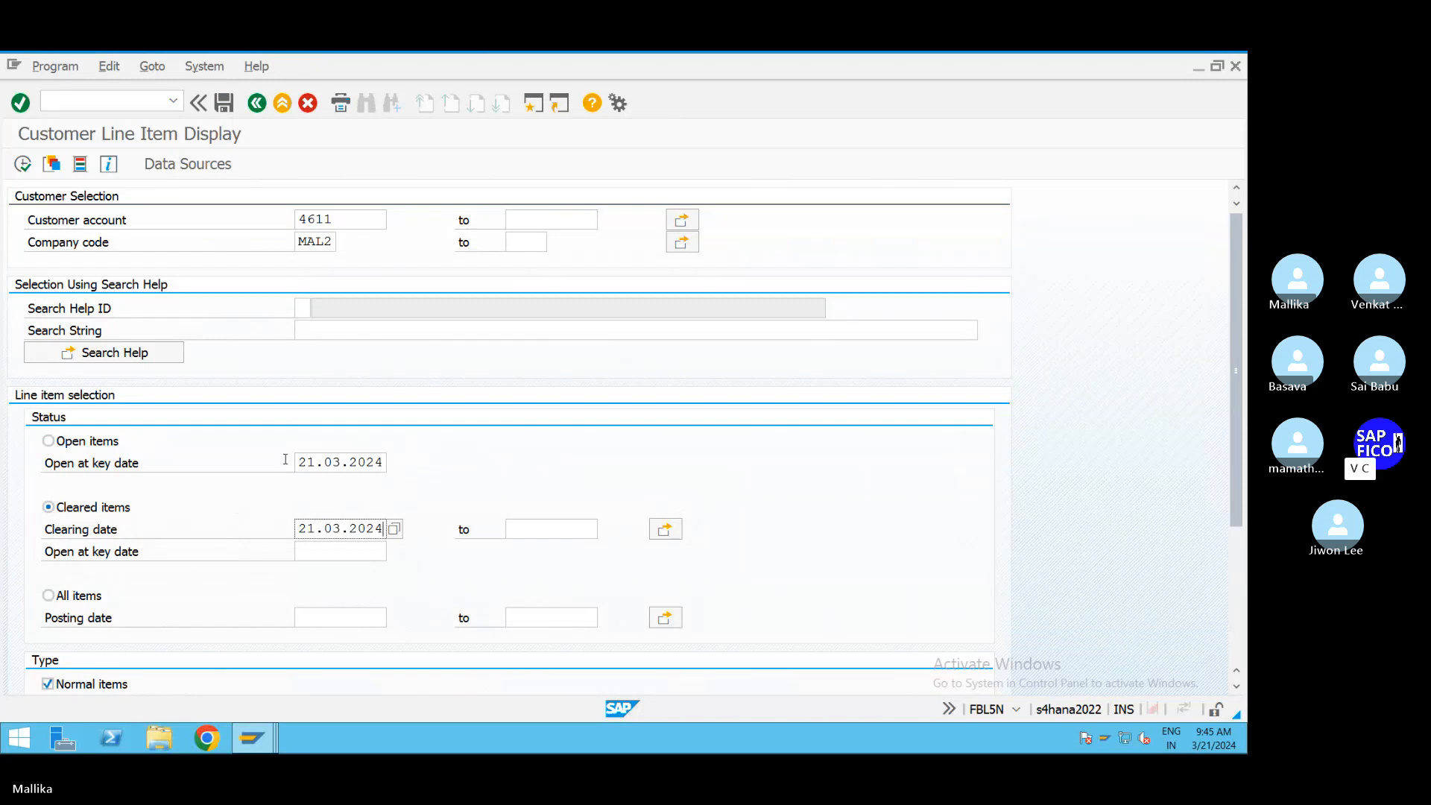
click(22, 164)
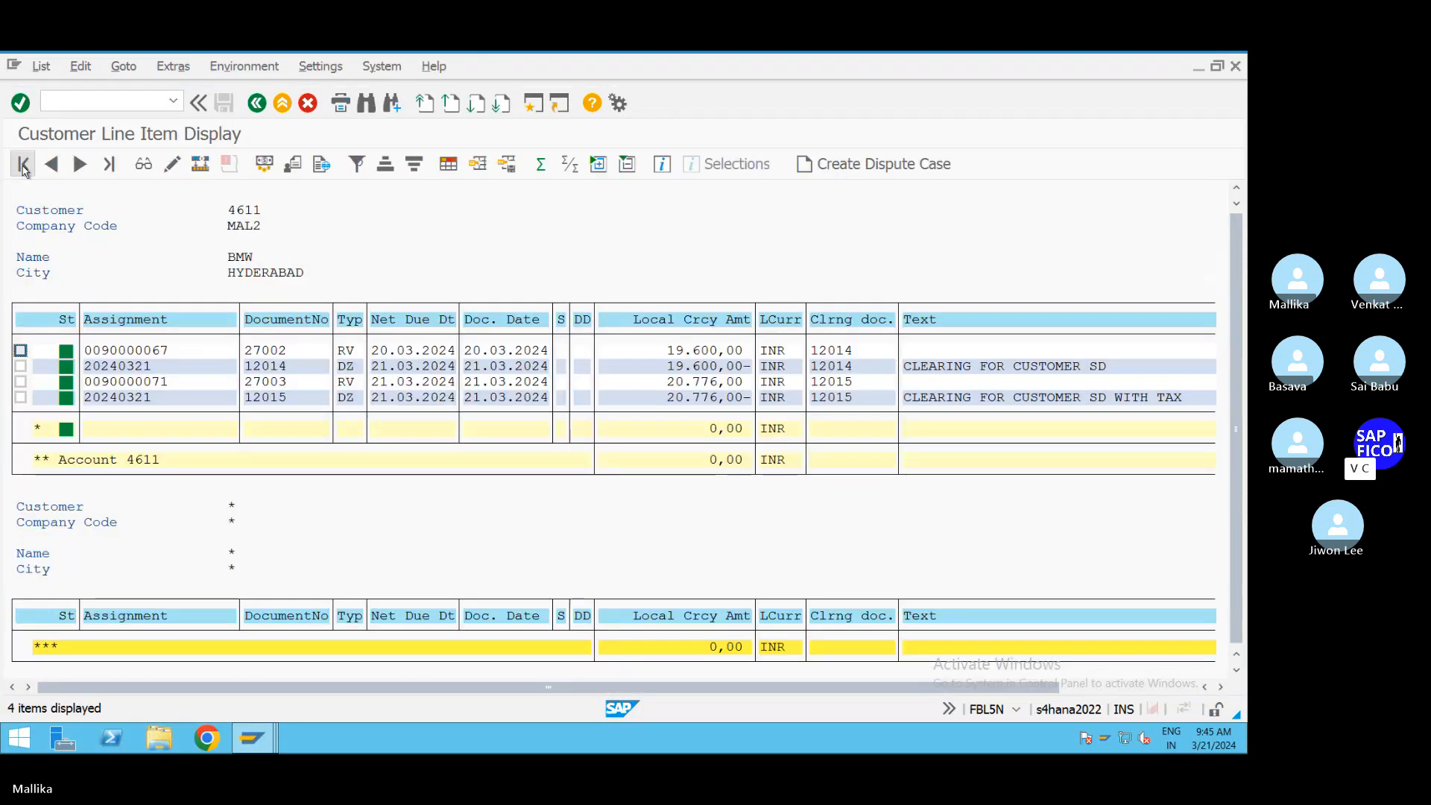